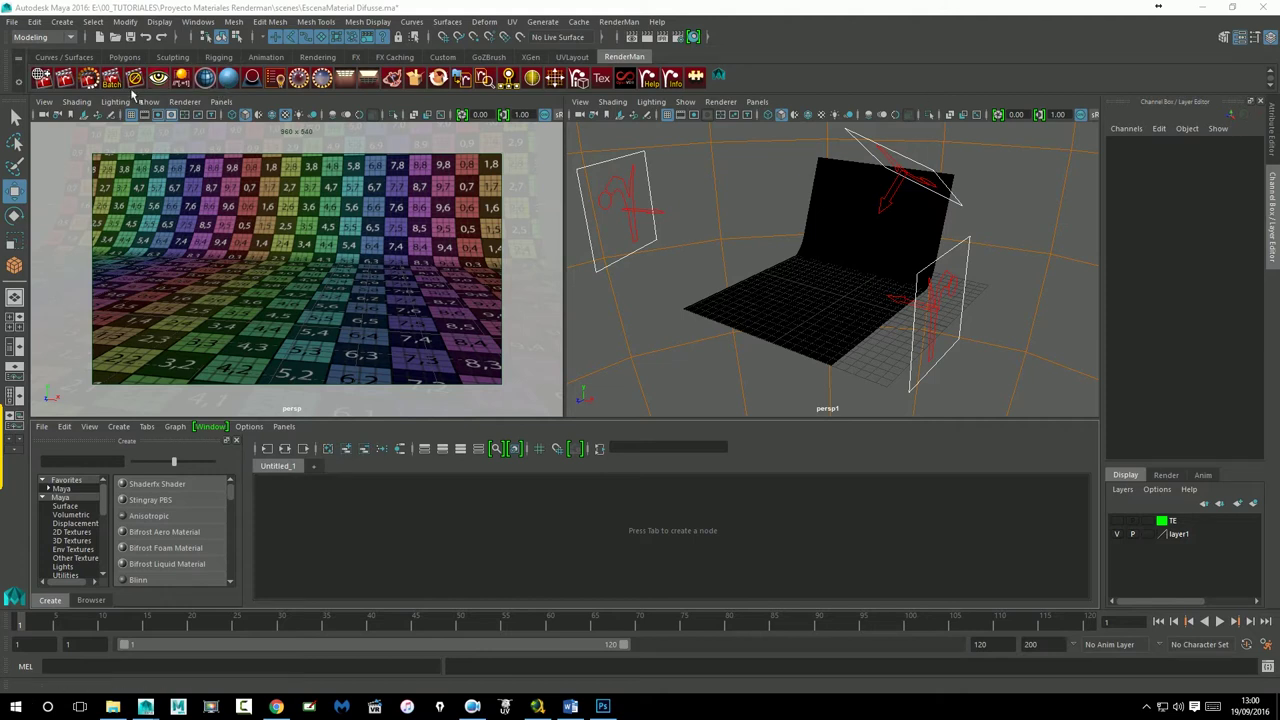
# Step: Draw a polygon plane (pPlane1) on the floor grid and raise it slightly above the floor
pyautogui.click(61, 24)
pyautogui.moveTo(102, 69)
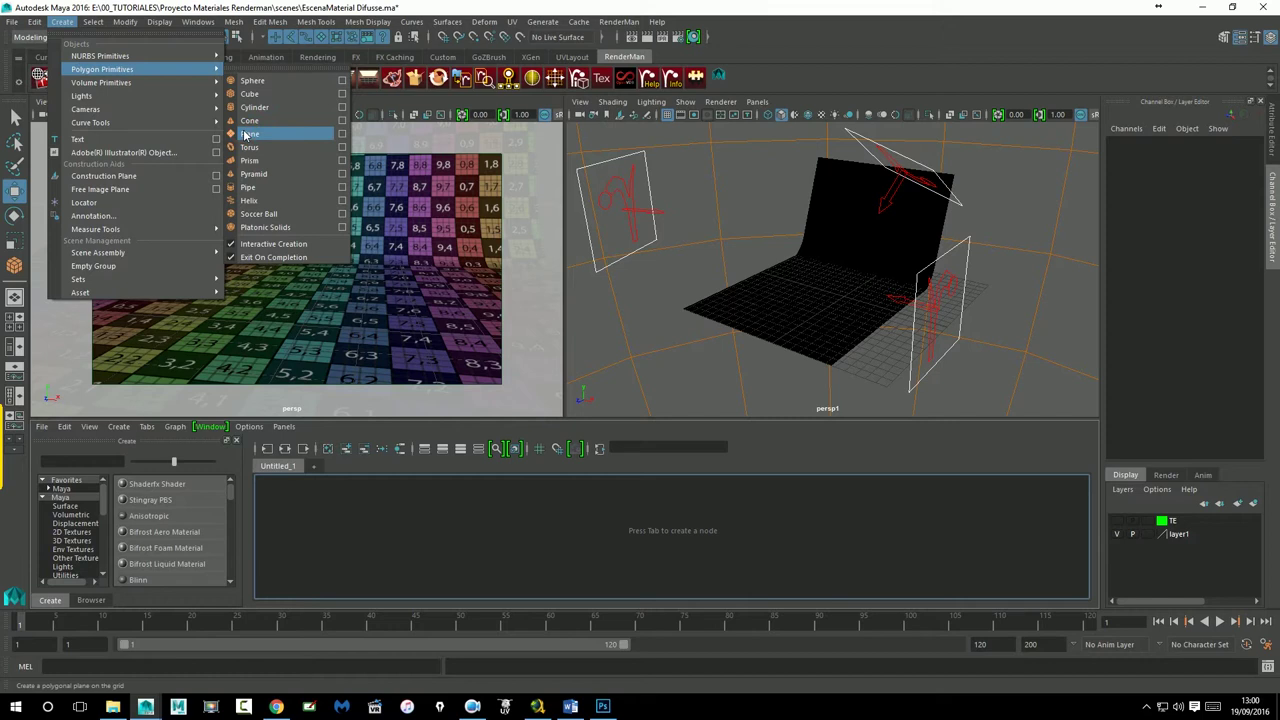
pyautogui.click(249, 133)
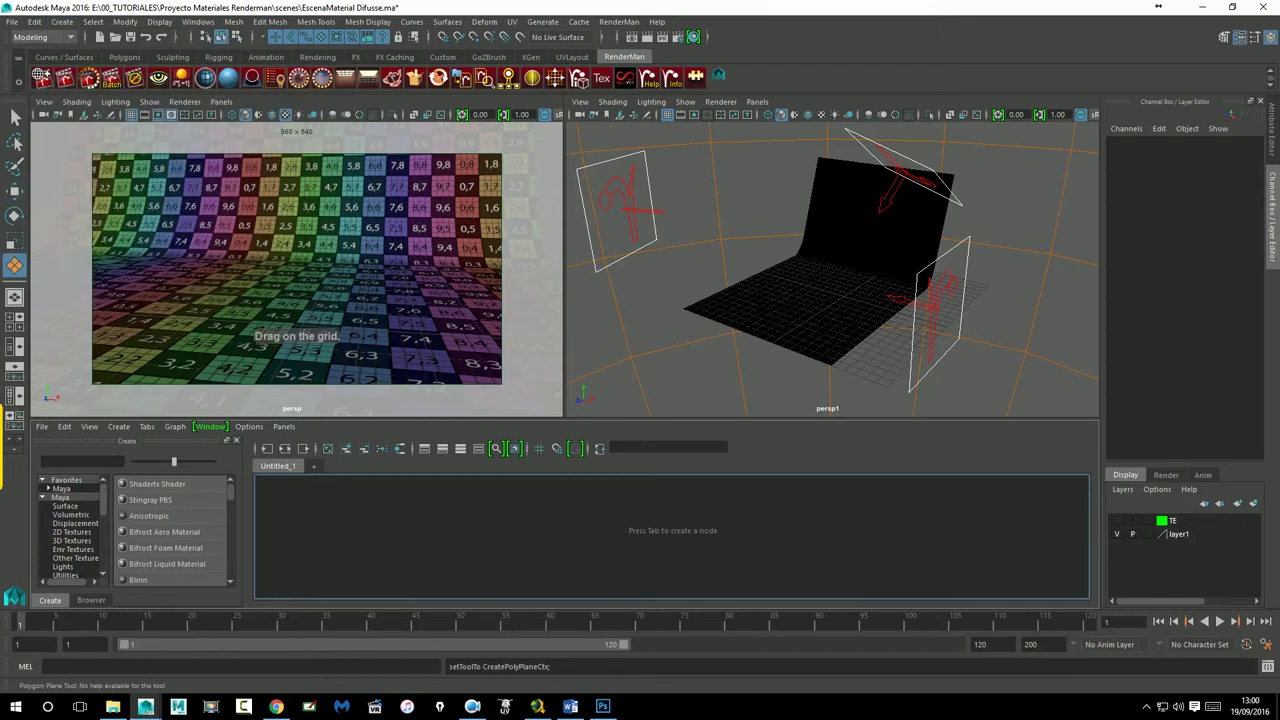
pyautogui.moveTo(215, 288); pyautogui.dragTo(432, 343)
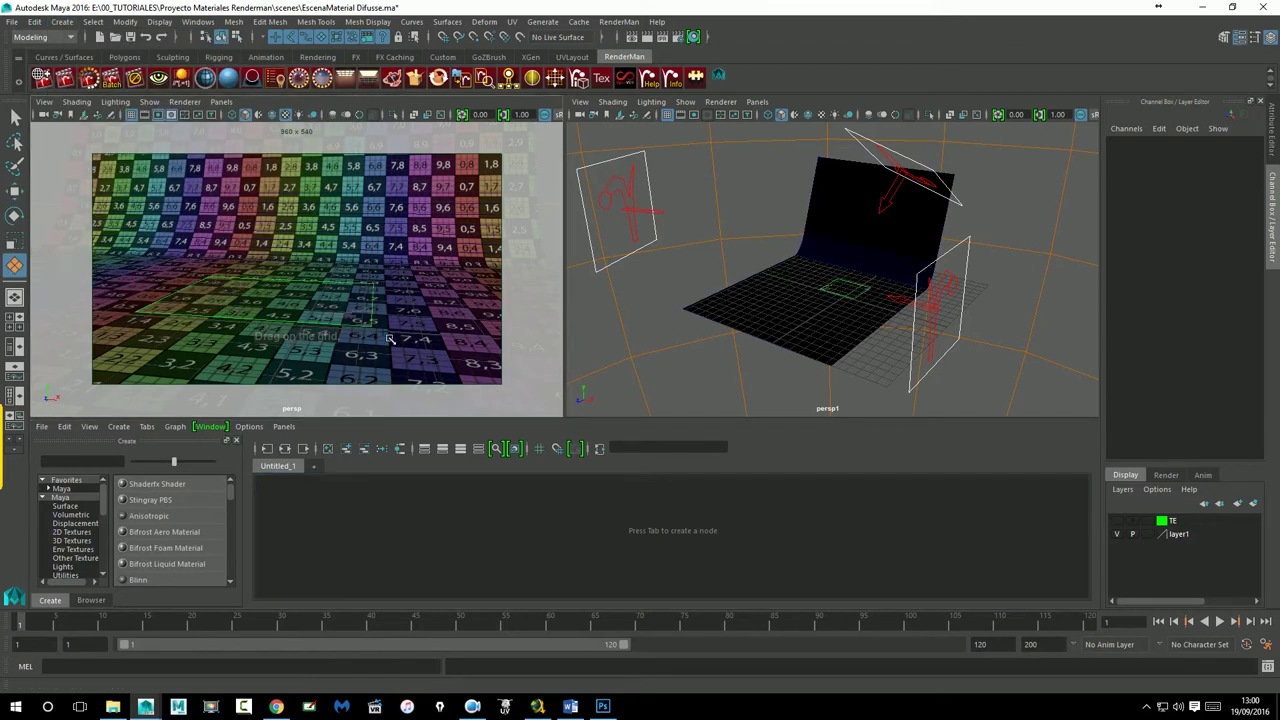
pyautogui.press('w')
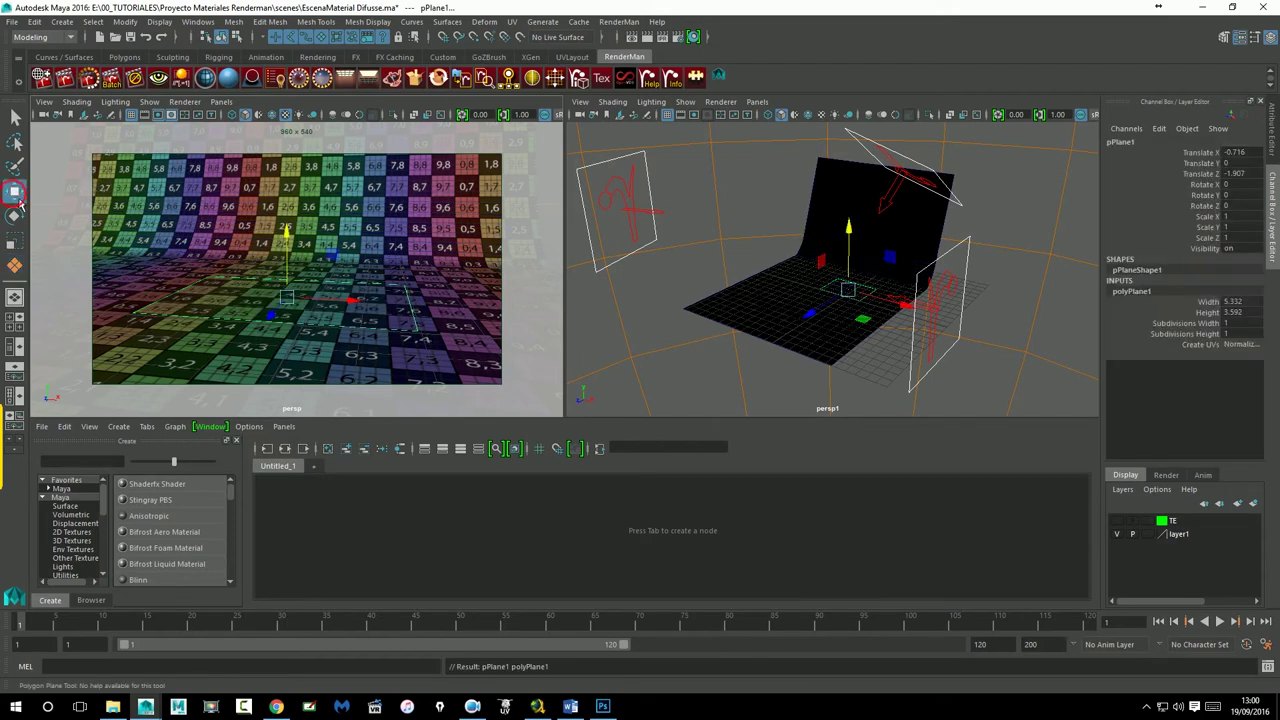
pyautogui.moveTo(291, 244); pyautogui.dragTo(338, 226)
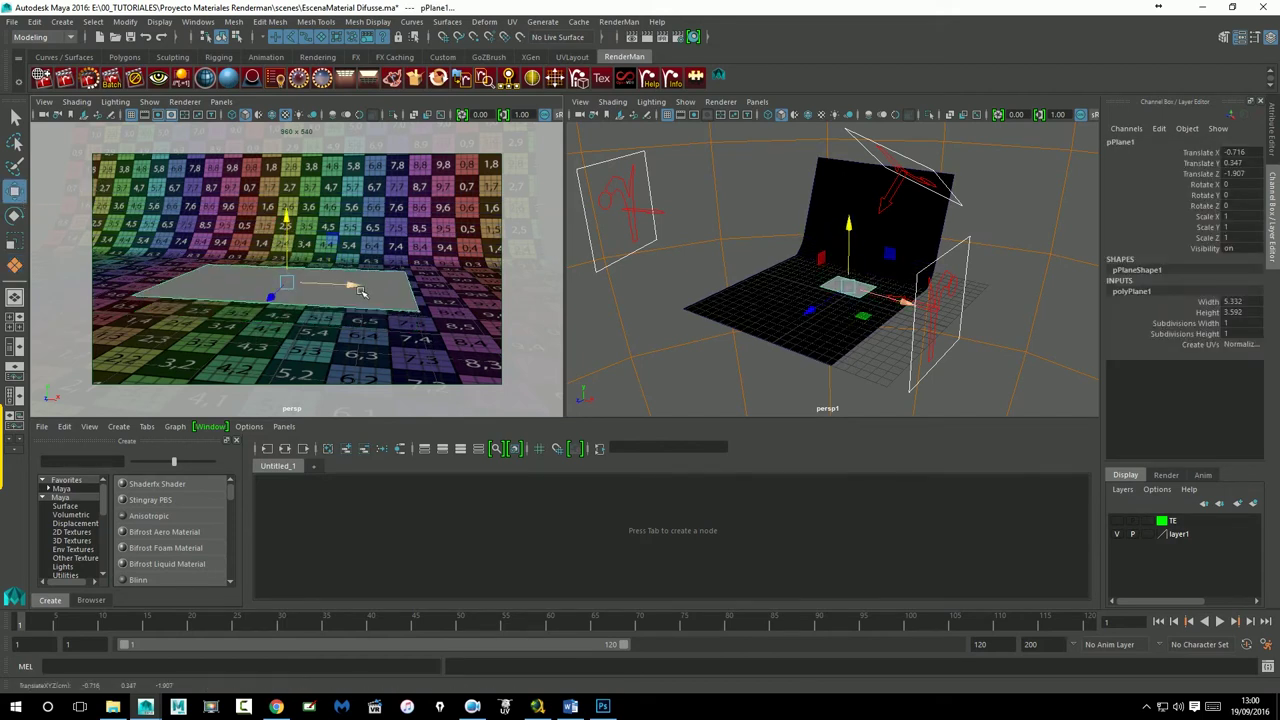
# Step: Assign a new PxrLMDiffuse material (PxrLMDiffuse19) to the plane and show its attributes
pyautogui.rightClick(213, 88)
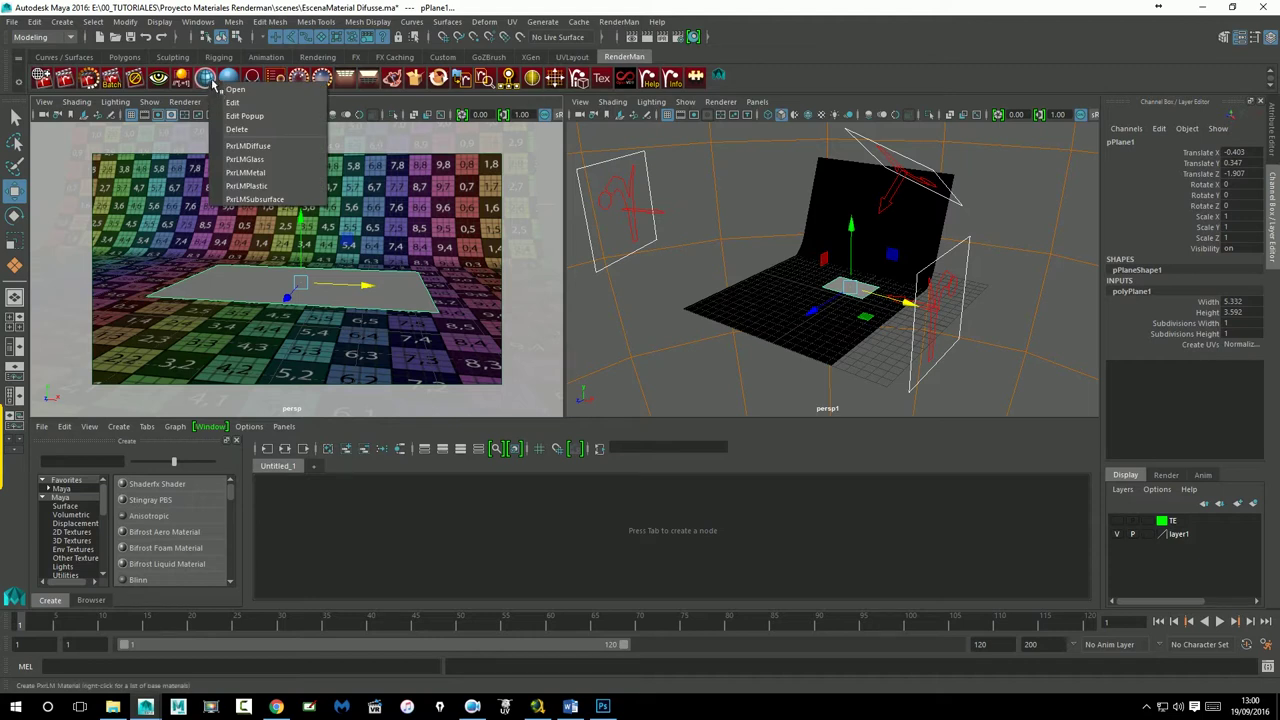
pyautogui.click(248, 147)
pyautogui.click(279, 266)
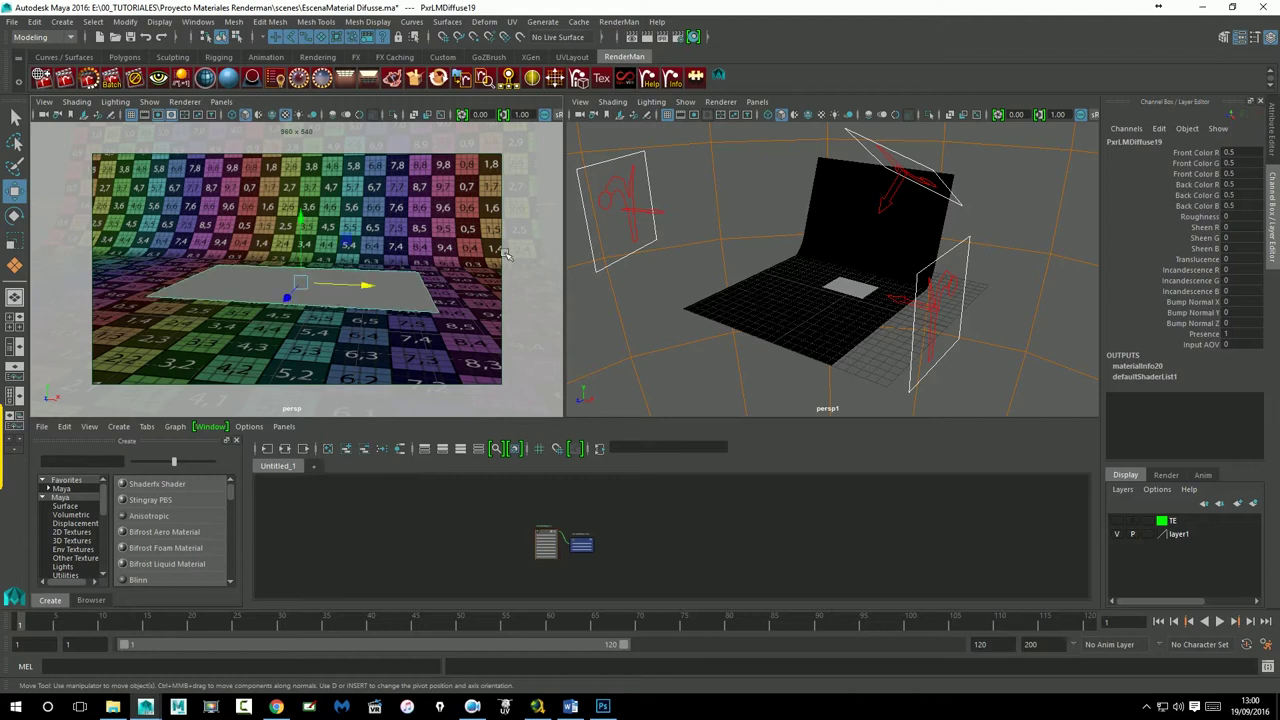
pyautogui.hotkey('ctrl', 'a')
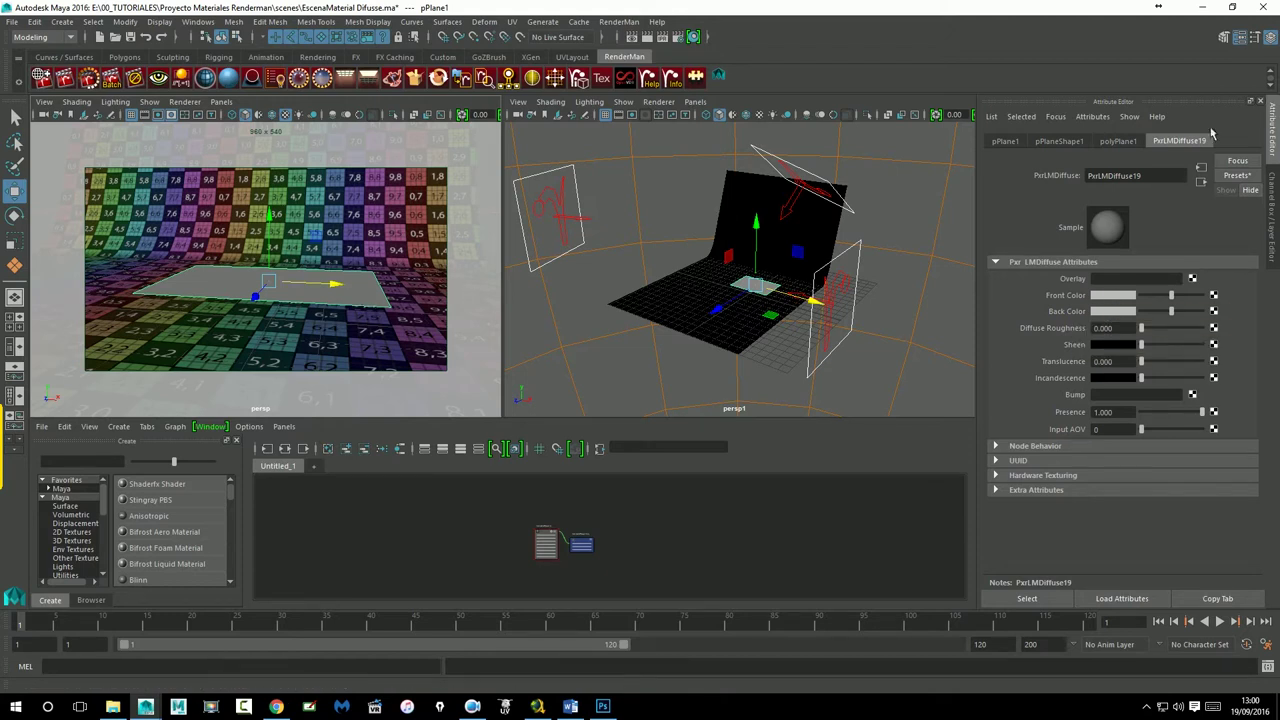
# Step: Set polyPlane1's subdivisions width and height to 6, then return to PxrLMDiffuse19's attributes
pyautogui.click(1274, 224)
pyautogui.click(1240, 227)
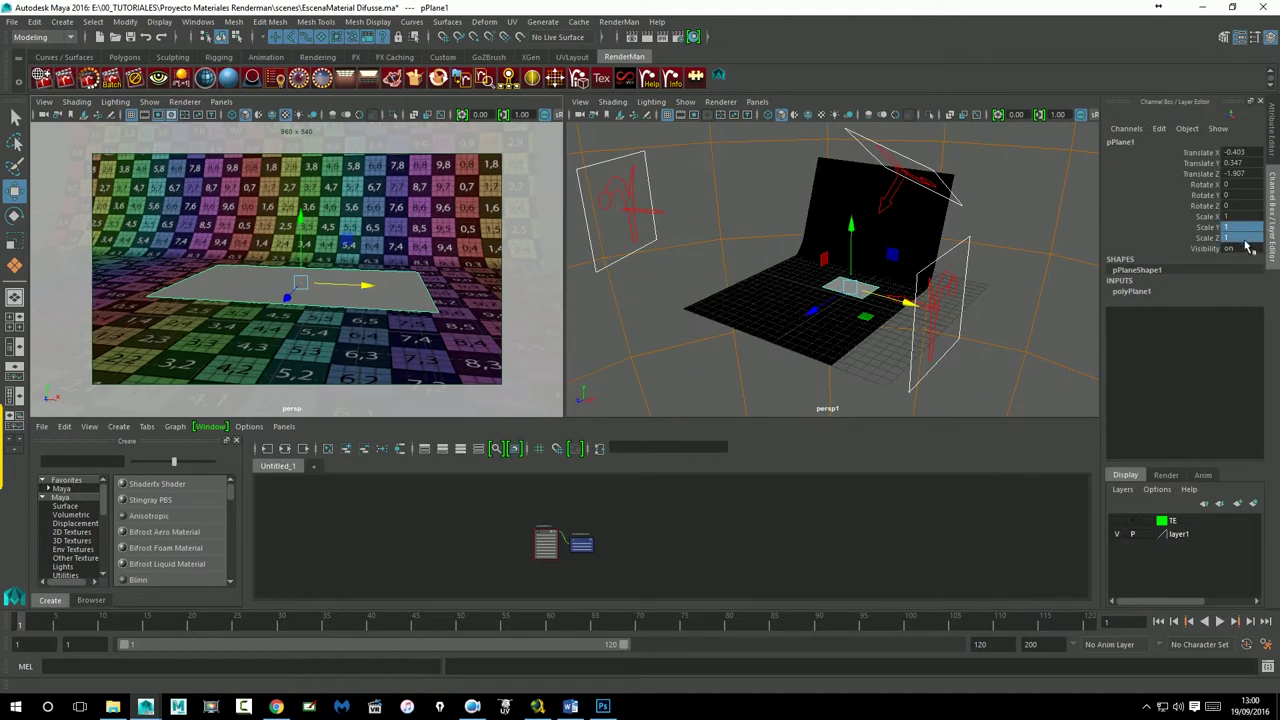
pyautogui.click(1150, 292)
pyautogui.click(1236, 325)
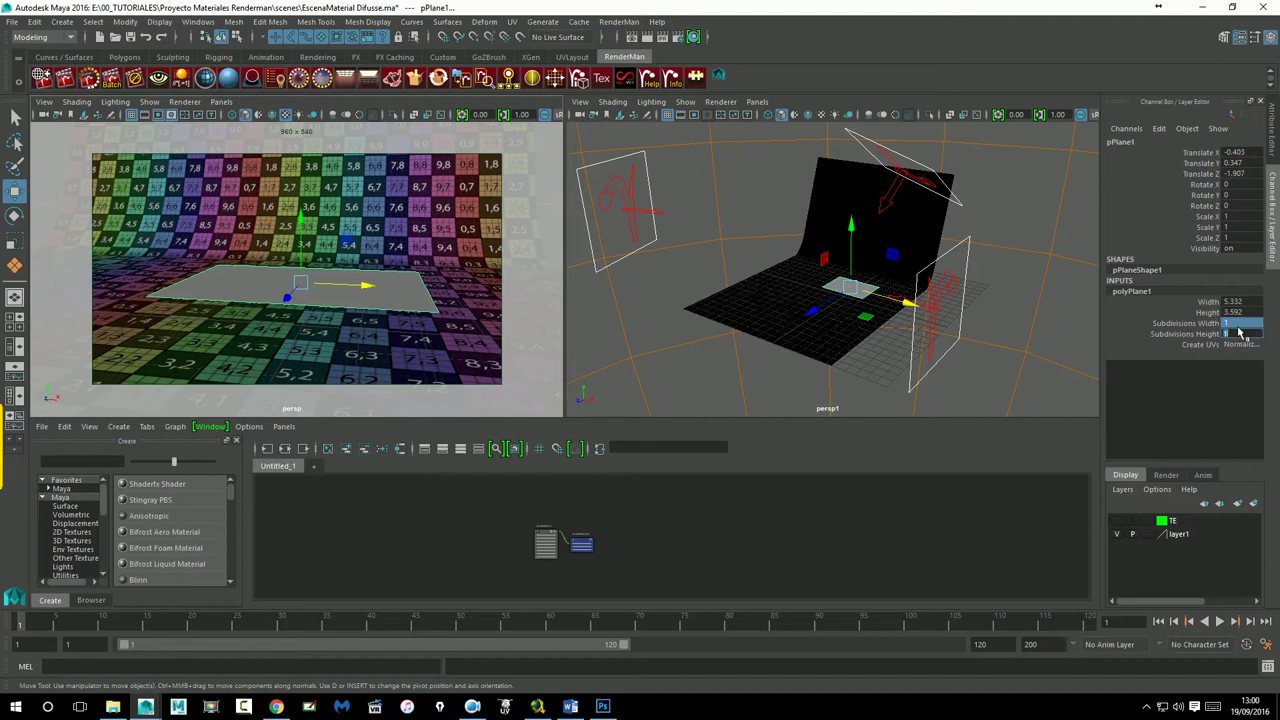
pyautogui.write('6')
pyautogui.press('Return')
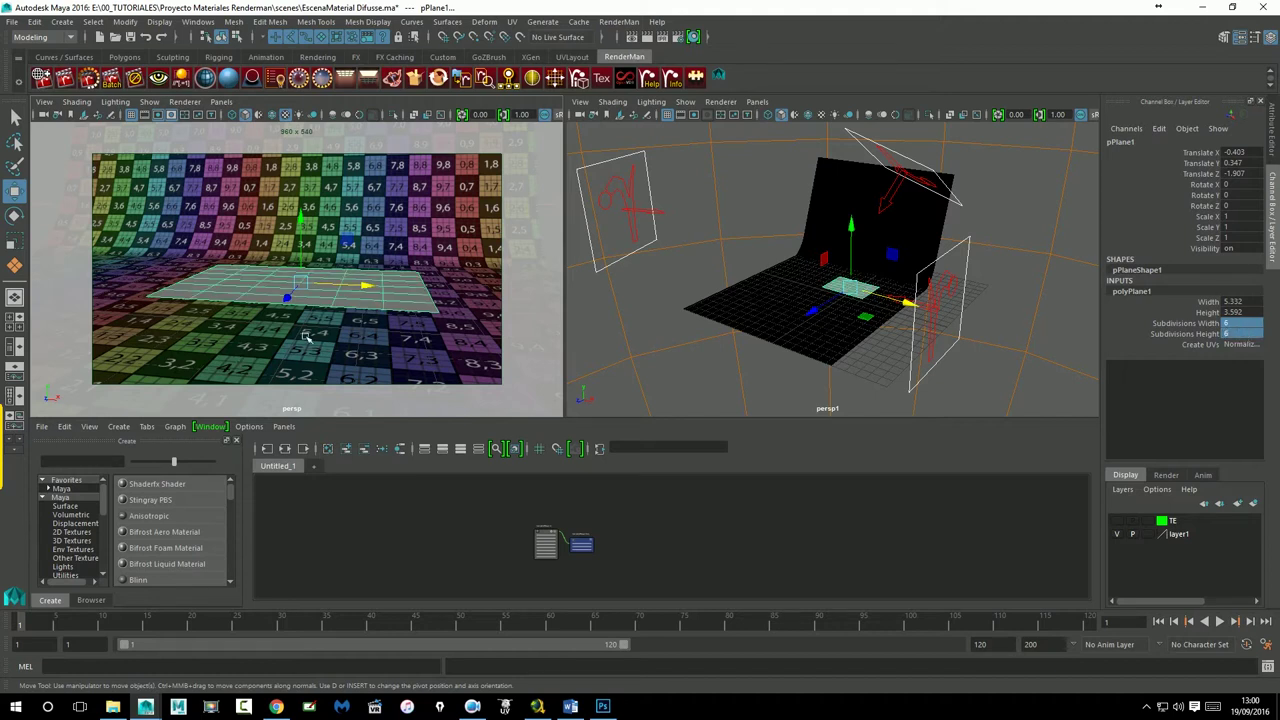
pyautogui.click(1271, 153)
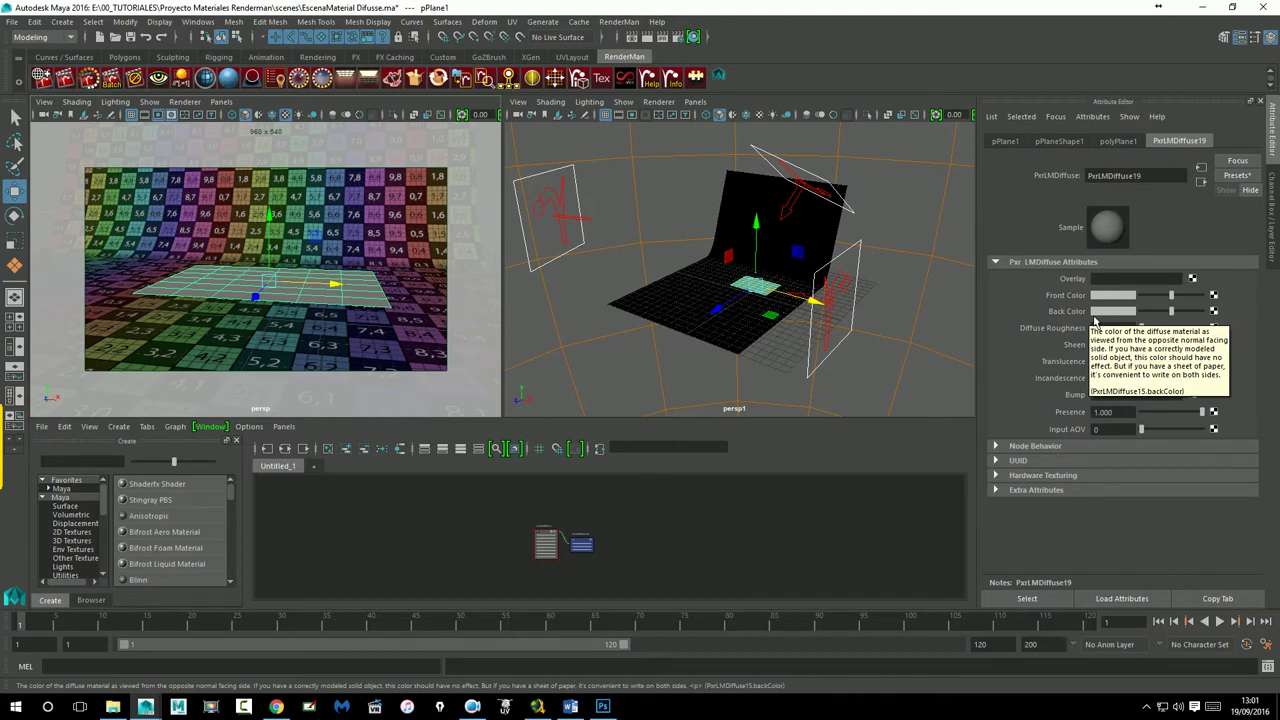
# Step: Maximize the persp view, raise the plane higher, and test rotations until it lies nearly level
pyautogui.press('space')
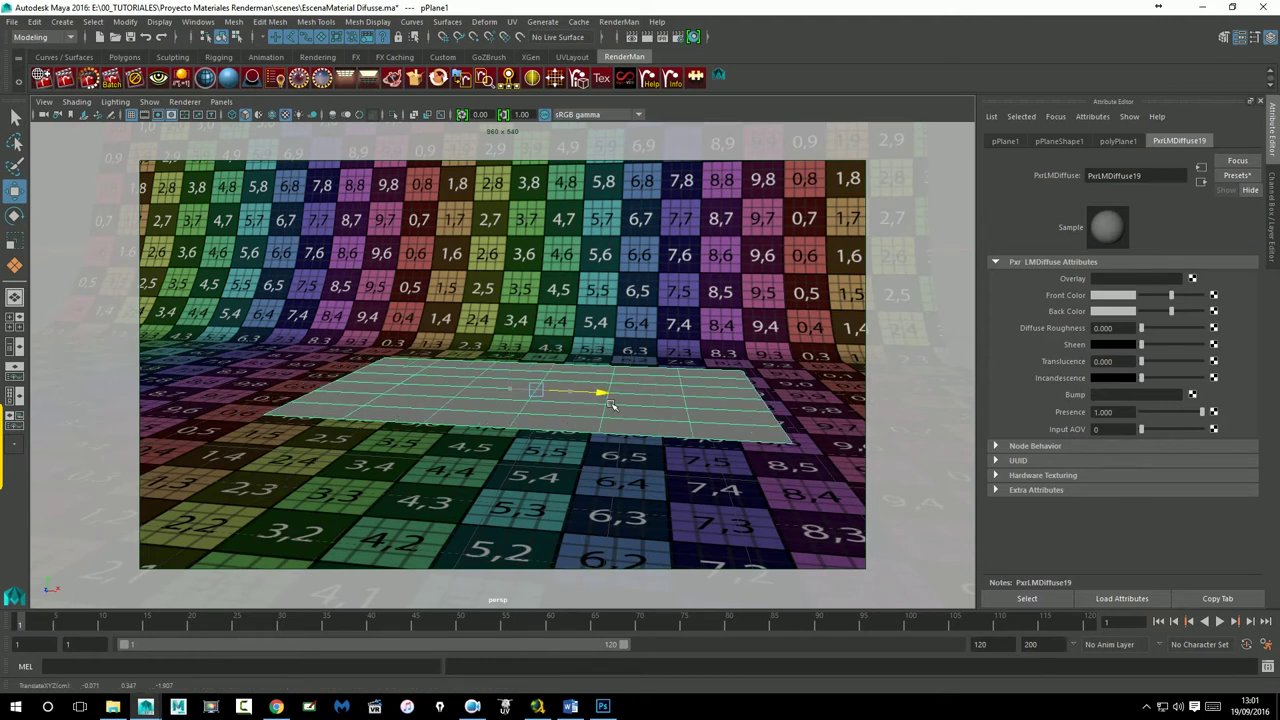
pyautogui.moveTo(552, 345); pyautogui.dragTo(548, 322)
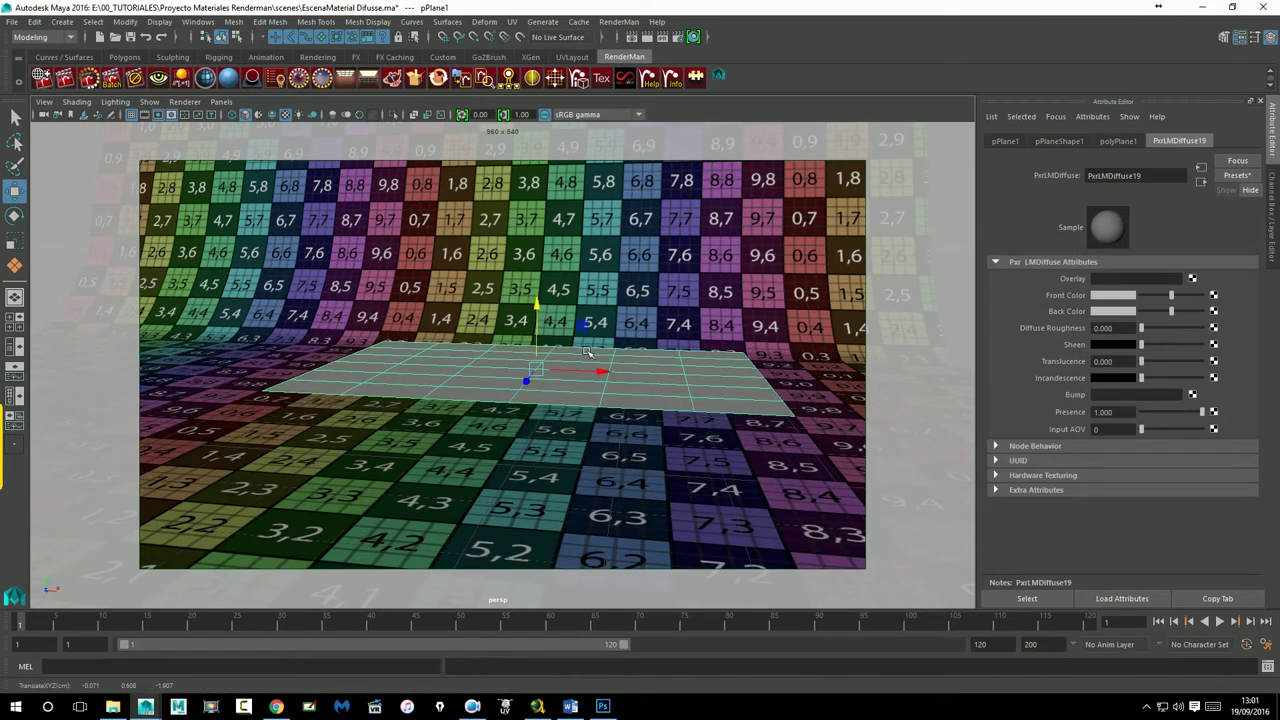
pyautogui.click(14, 215)
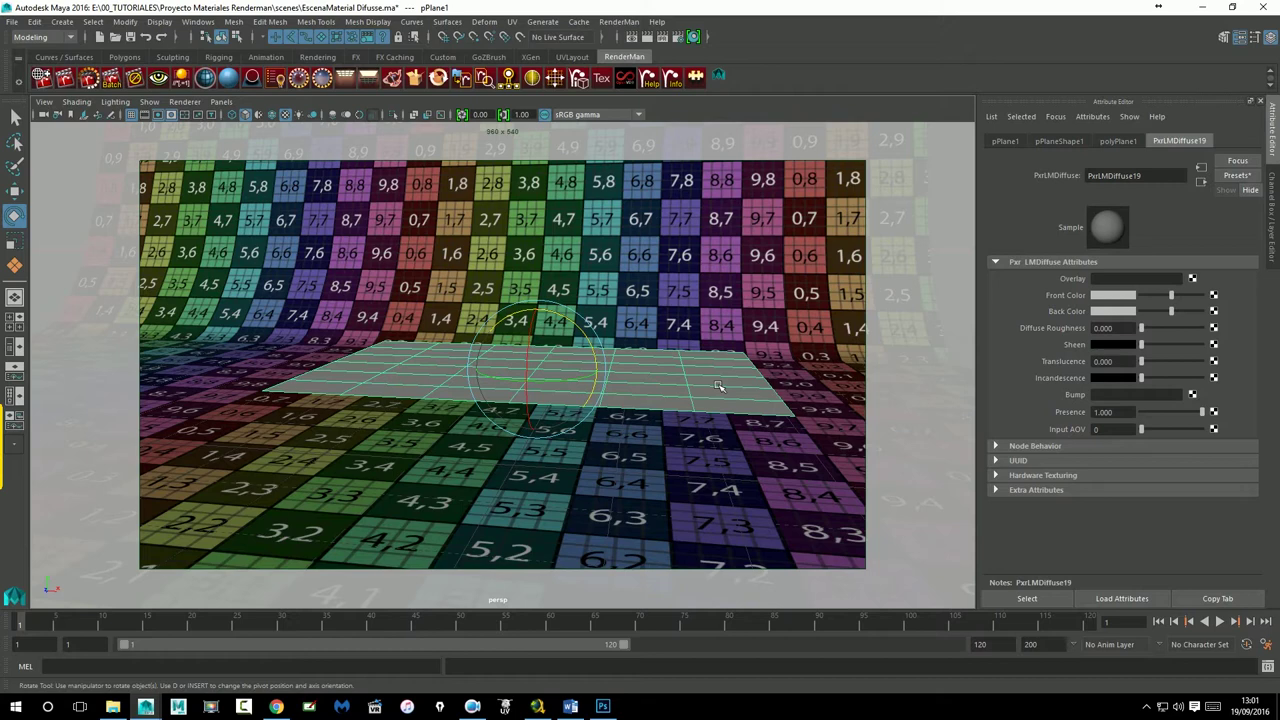
pyautogui.moveTo(533, 322); pyautogui.dragTo(480, 386)
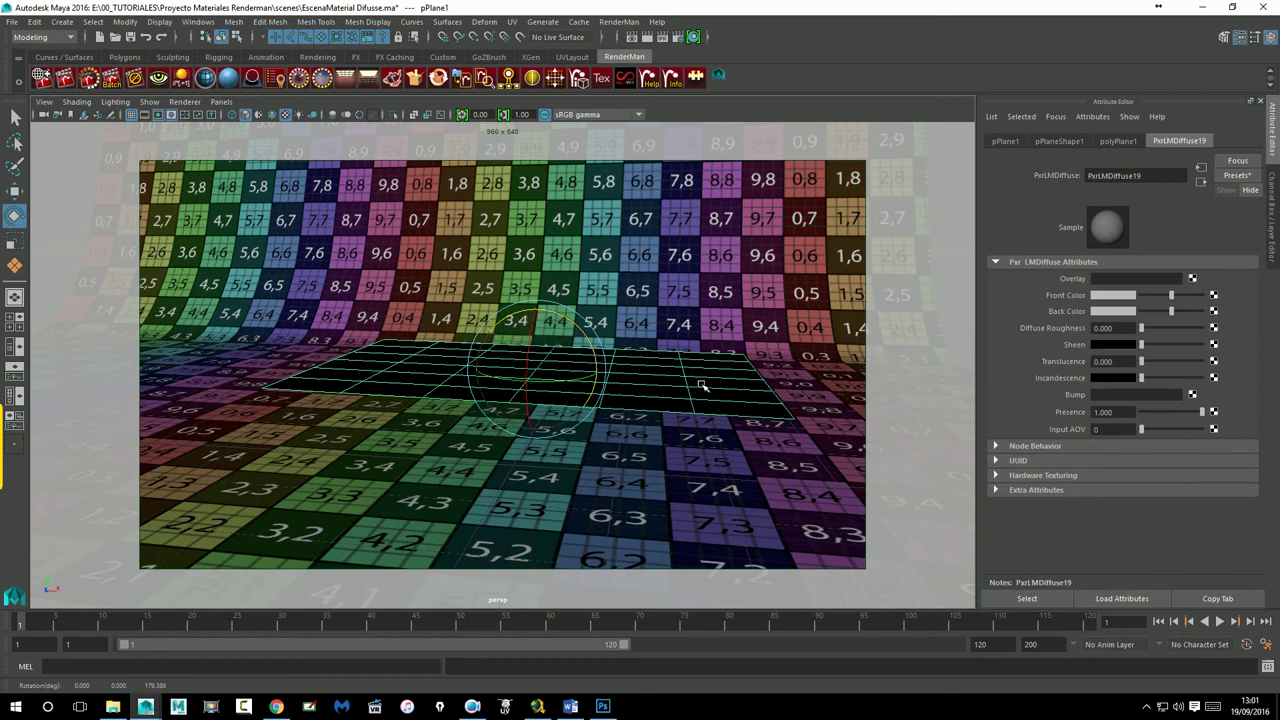
pyautogui.moveTo(540, 367)
pyautogui.mouseDown()
pyautogui.moveTo(499, 453)
pyautogui.moveTo(491, 424)
pyautogui.mouseUp()
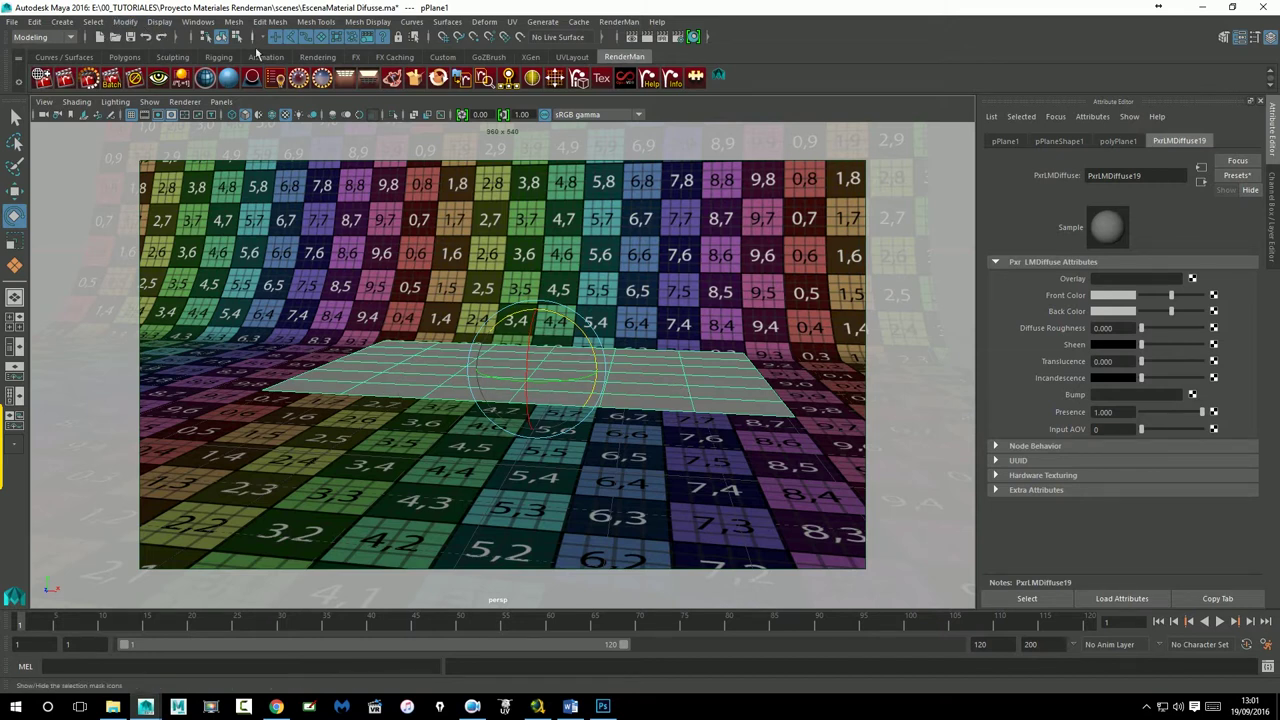
# Step: Turn on face normal display for the plane via Display > Polygons > Face Normals
pyautogui.click(159, 23)
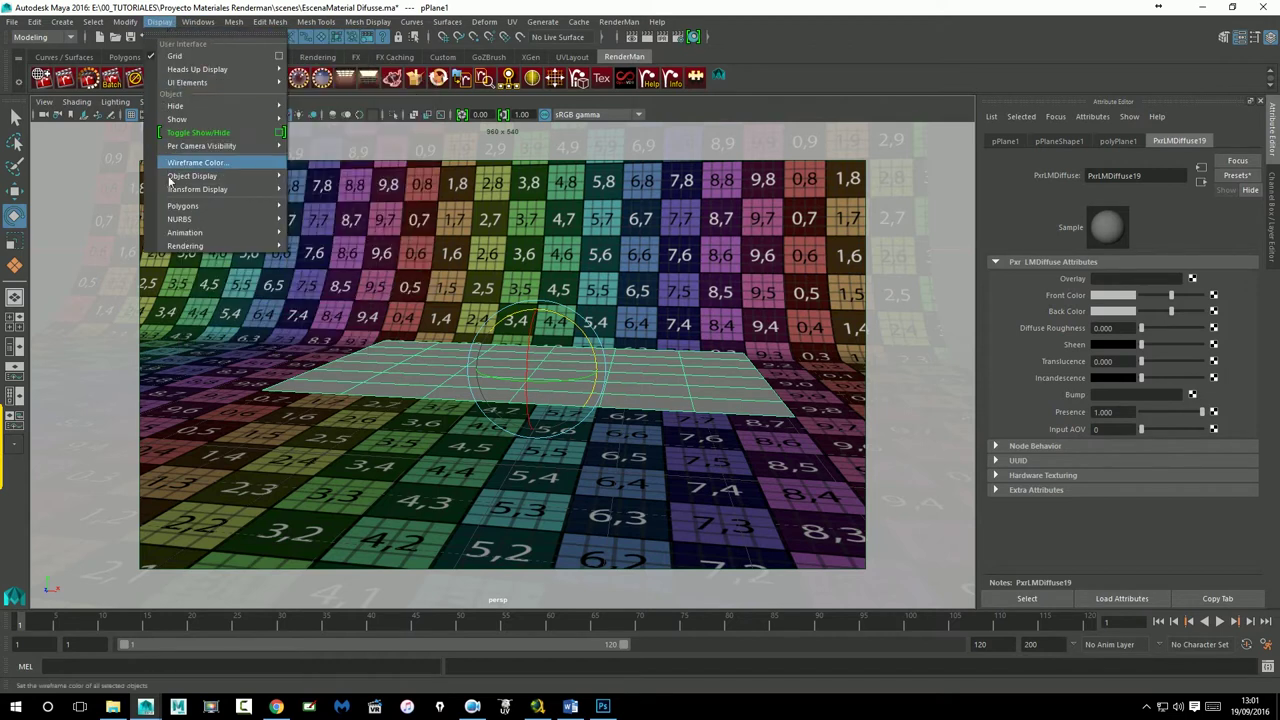
pyautogui.moveTo(183, 206)
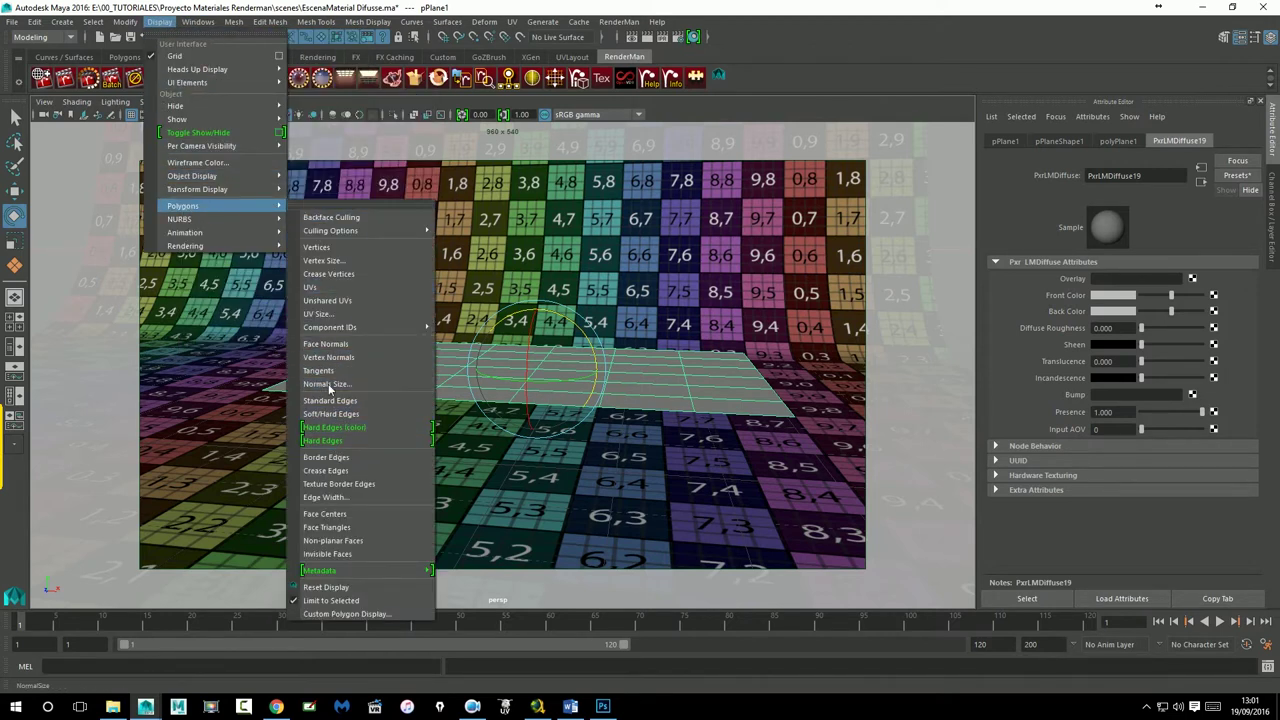
pyautogui.click(322, 344)
pyautogui.moveTo(378, 393)
pyautogui.keyDown('alt'); pyautogui.mouseDown(button='right')
pyautogui.moveTo(509, 394)
pyautogui.moveTo(614, 414)
pyautogui.mouseUp(button='right'); pyautogui.keyUp('alt')
# Step: Tilt the plane to inspect its normals, then bring it back flat and level
pyautogui.press('w')
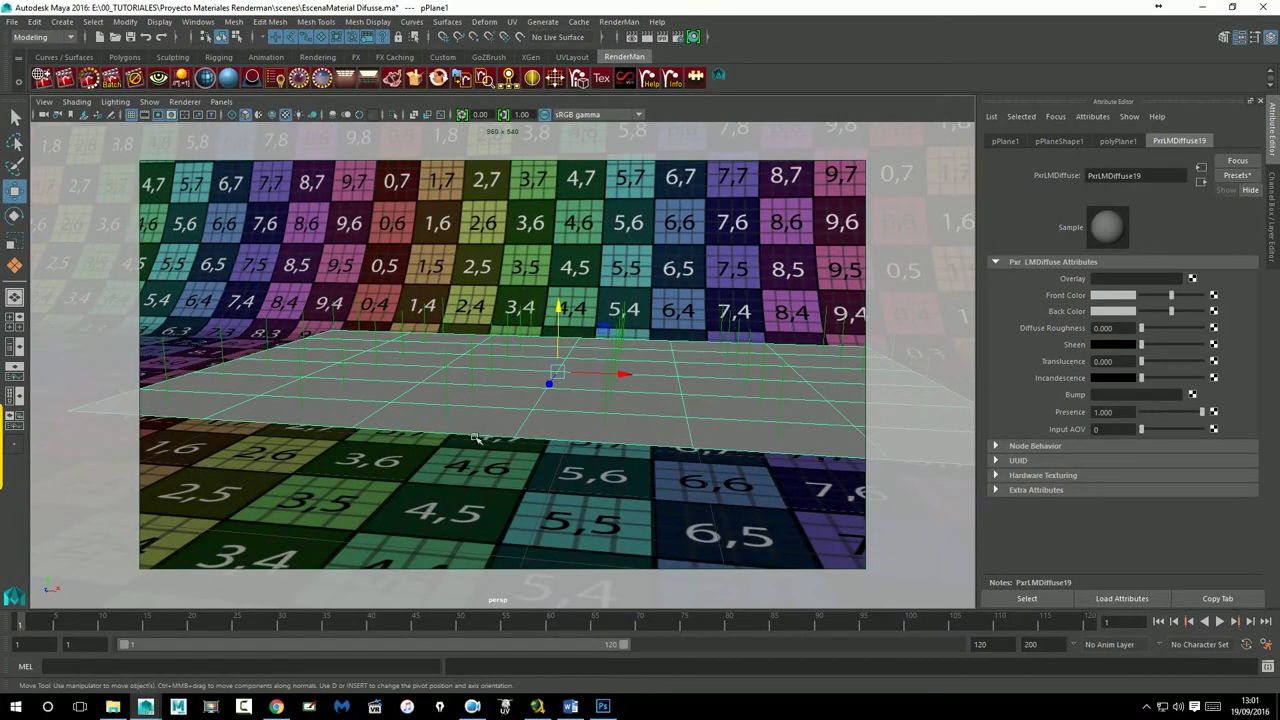
pyautogui.moveTo(473, 367)
pyautogui.keyDown('alt'); pyautogui.mouseDown()
pyautogui.moveTo(514, 408)
pyautogui.moveTo(461, 400)
pyautogui.moveTo(473, 405)
pyautogui.moveTo(635, 395)
pyautogui.moveTo(561, 421)
pyautogui.mouseUp(); pyautogui.keyUp('alt')
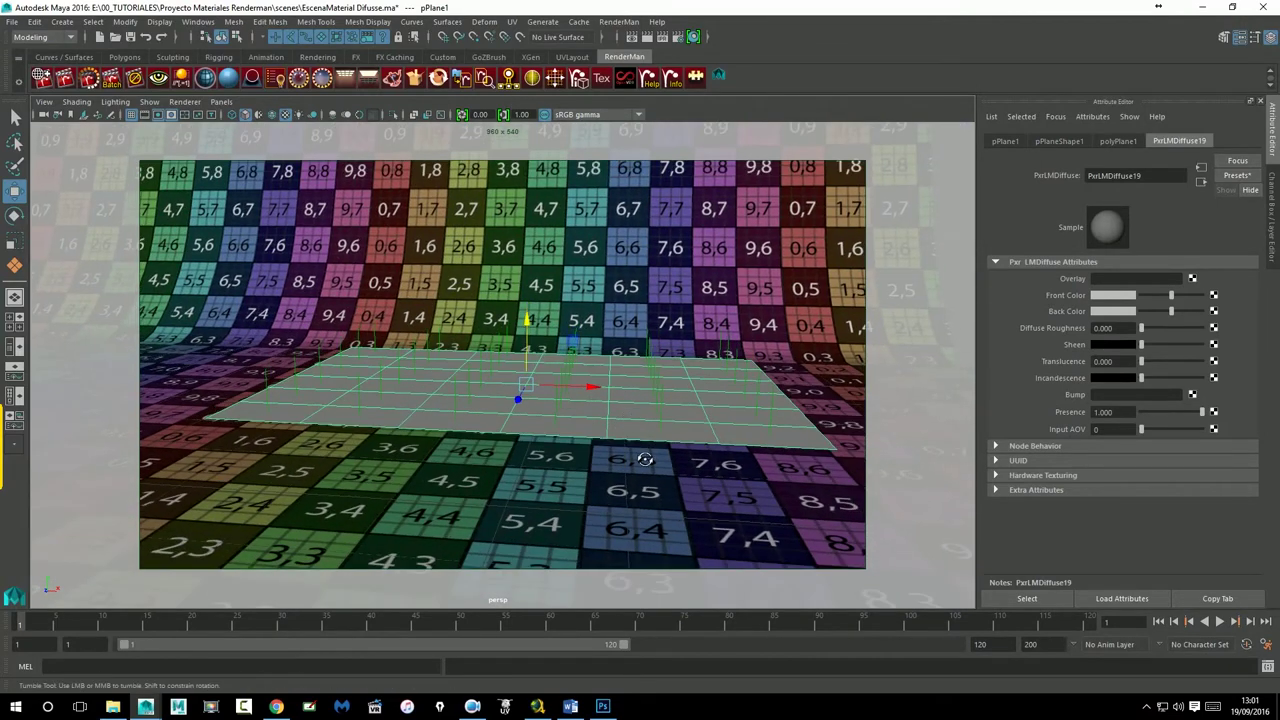
pyautogui.press('e')
pyautogui.moveTo(576, 367); pyautogui.dragTo(435, 310)
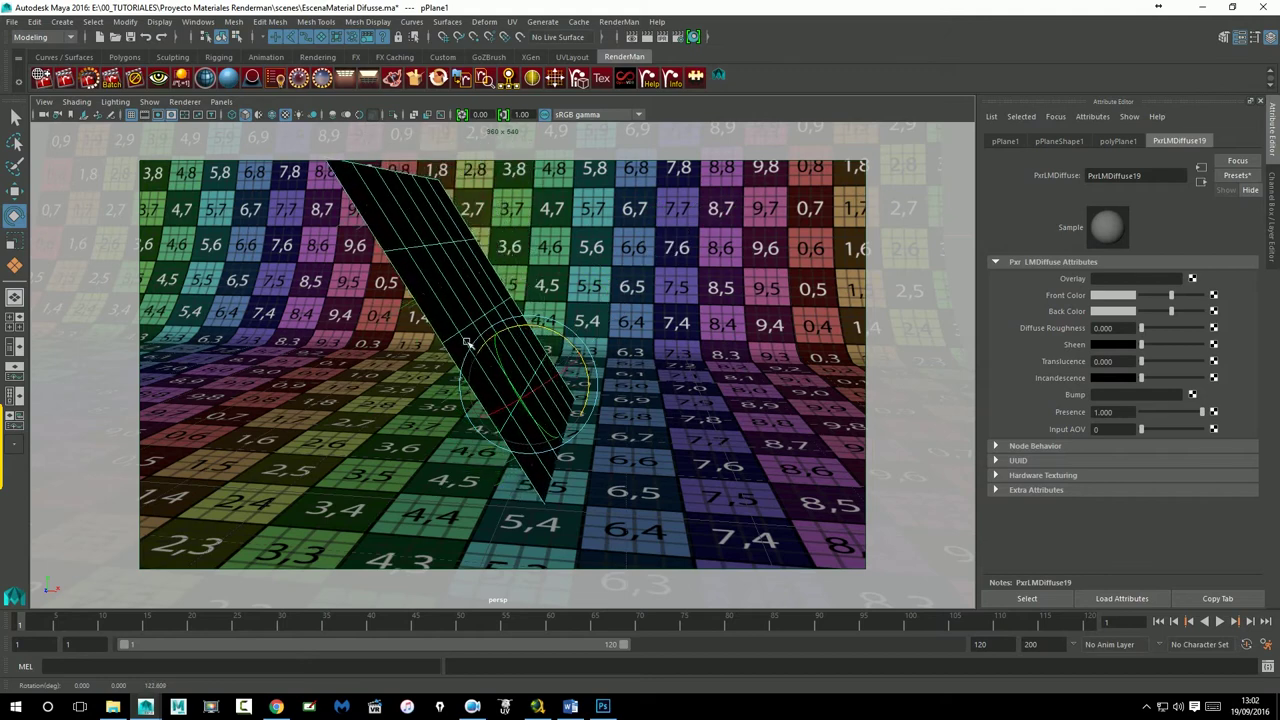
pyautogui.moveTo(461, 311)
pyautogui.keyDown('alt'); pyautogui.mouseDown()
pyautogui.moveTo(493, 313)
pyautogui.moveTo(440, 309)
pyautogui.mouseUp(); pyautogui.keyUp('alt')
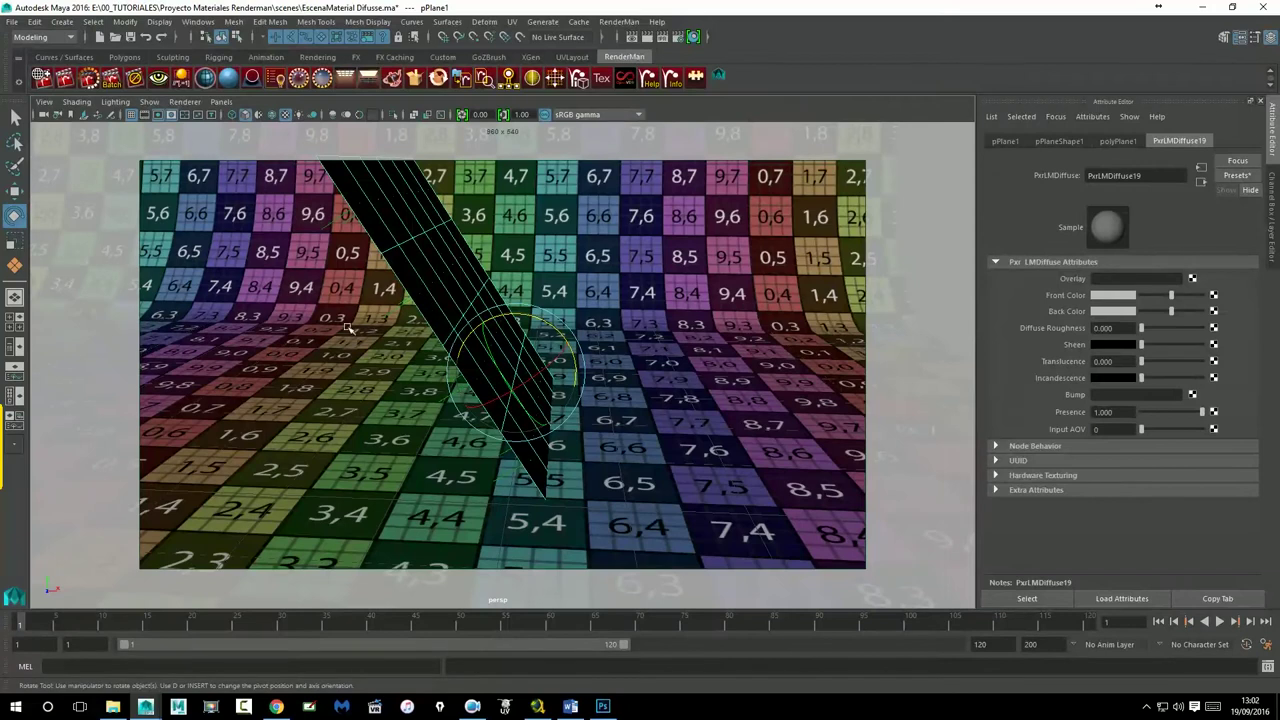
pyautogui.moveTo(541, 329); pyautogui.dragTo(606, 505)
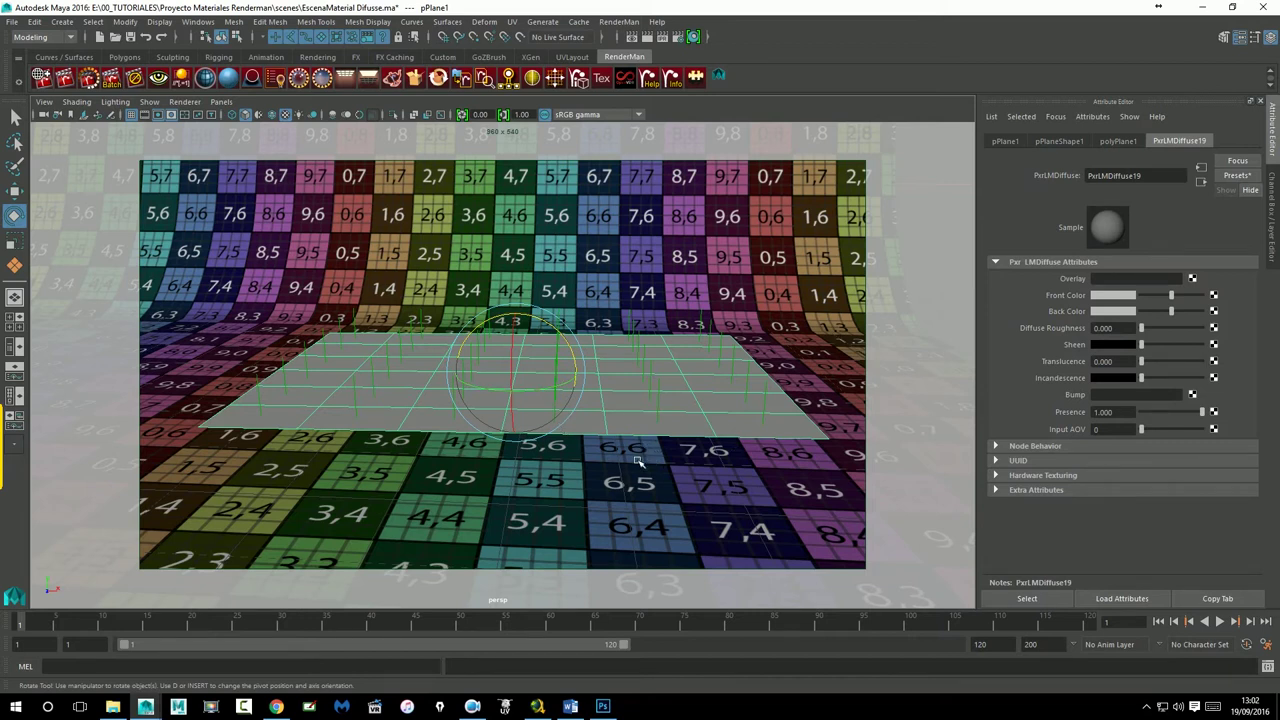
# Step: Set PxrLMDiffuse19's front colour to blue and back colour to red, then restore the split layout
pyautogui.click(1110, 296)
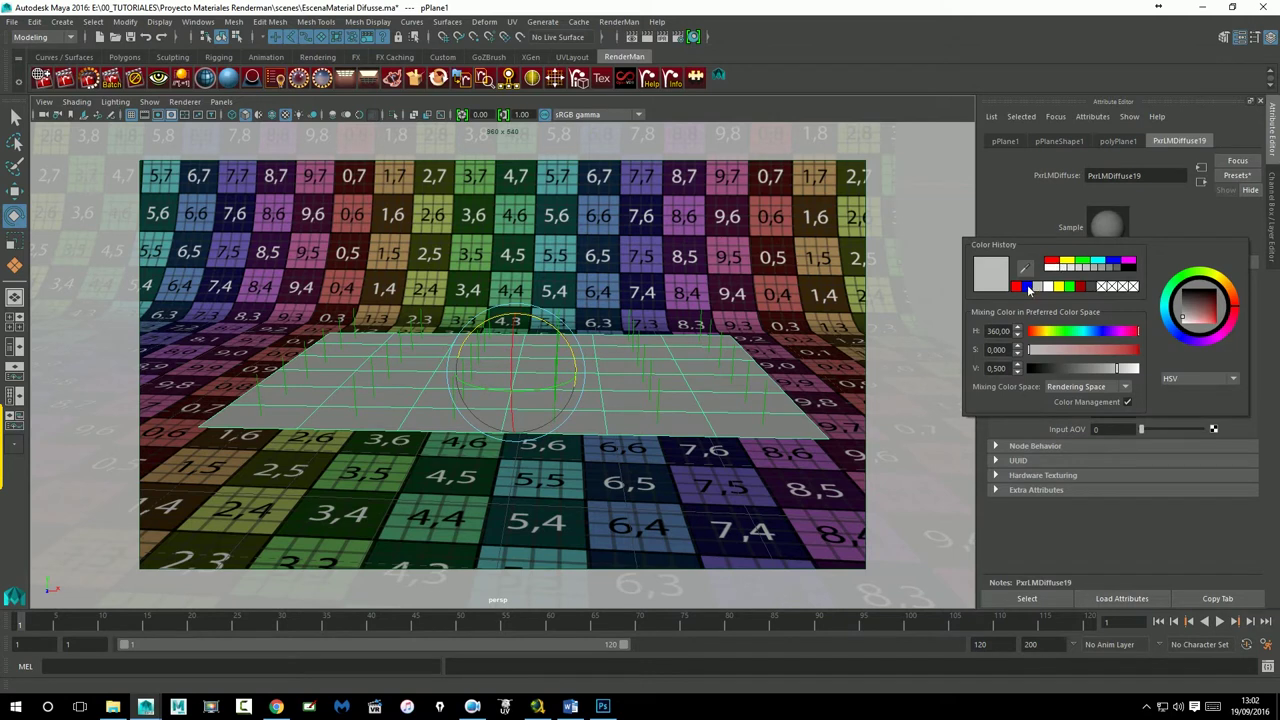
pyautogui.click(1029, 288)
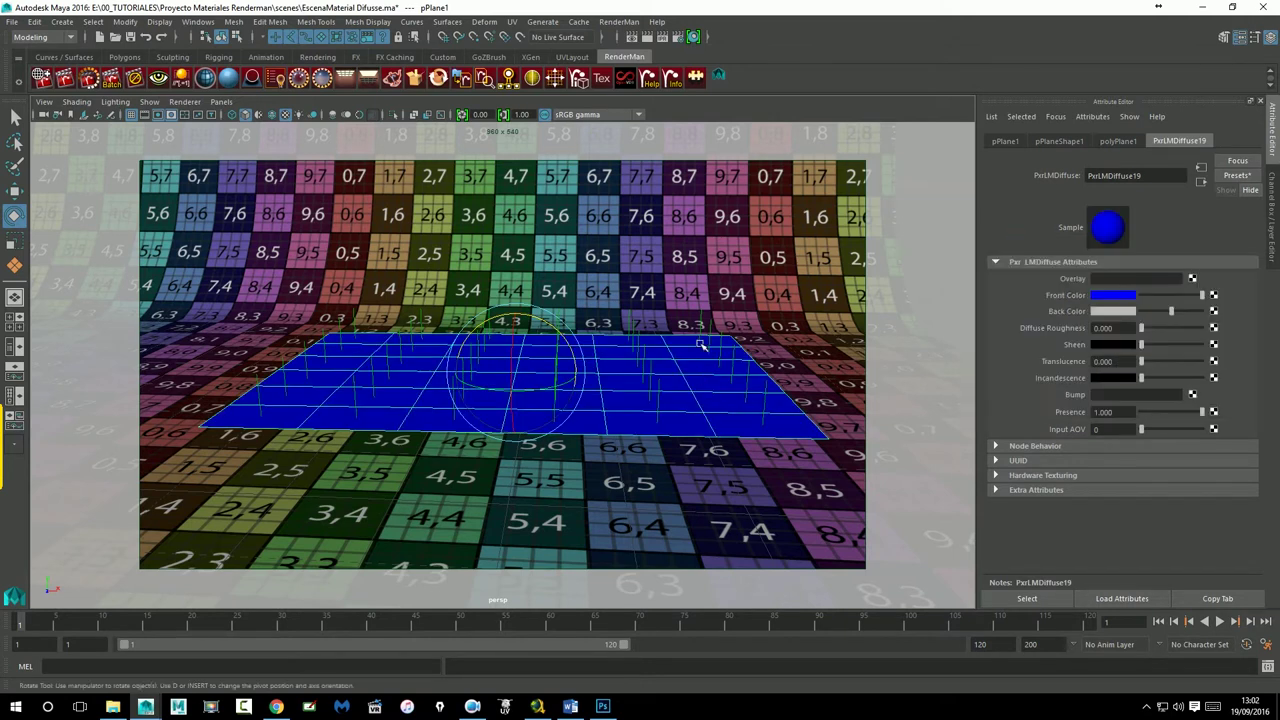
pyautogui.click(1113, 296)
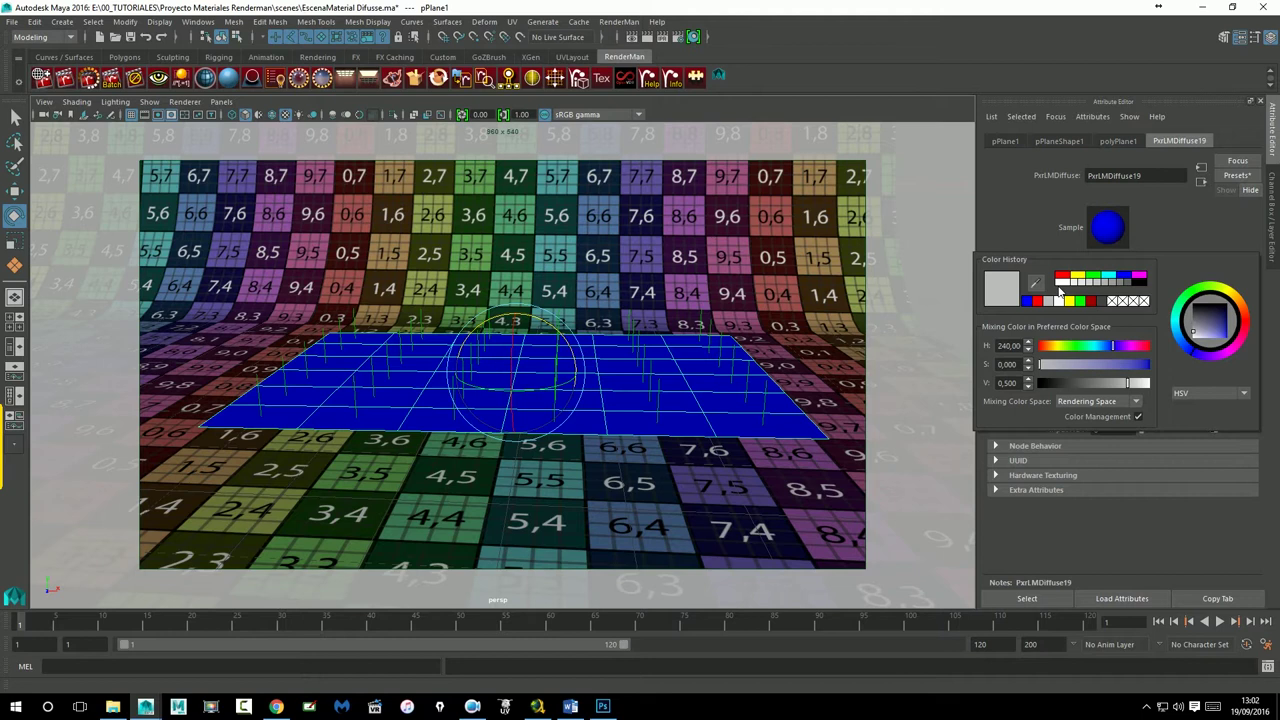
pyautogui.click(1062, 275)
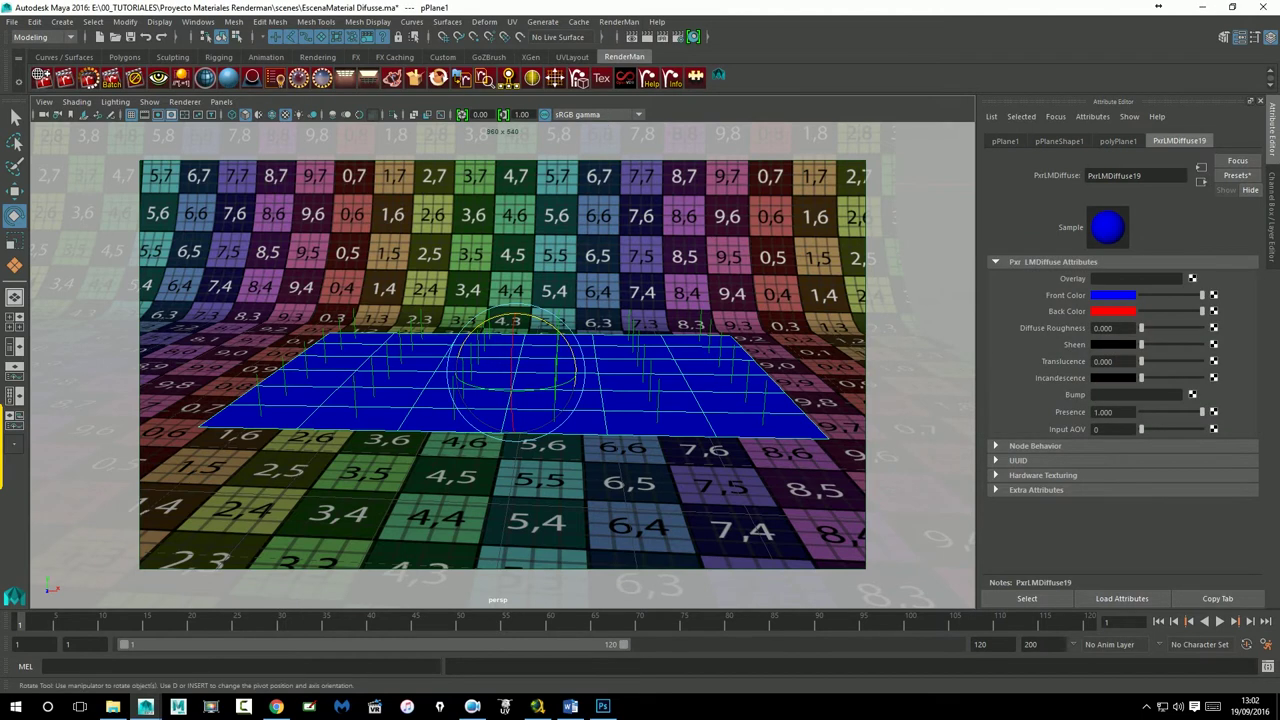
pyautogui.click(676, 38)
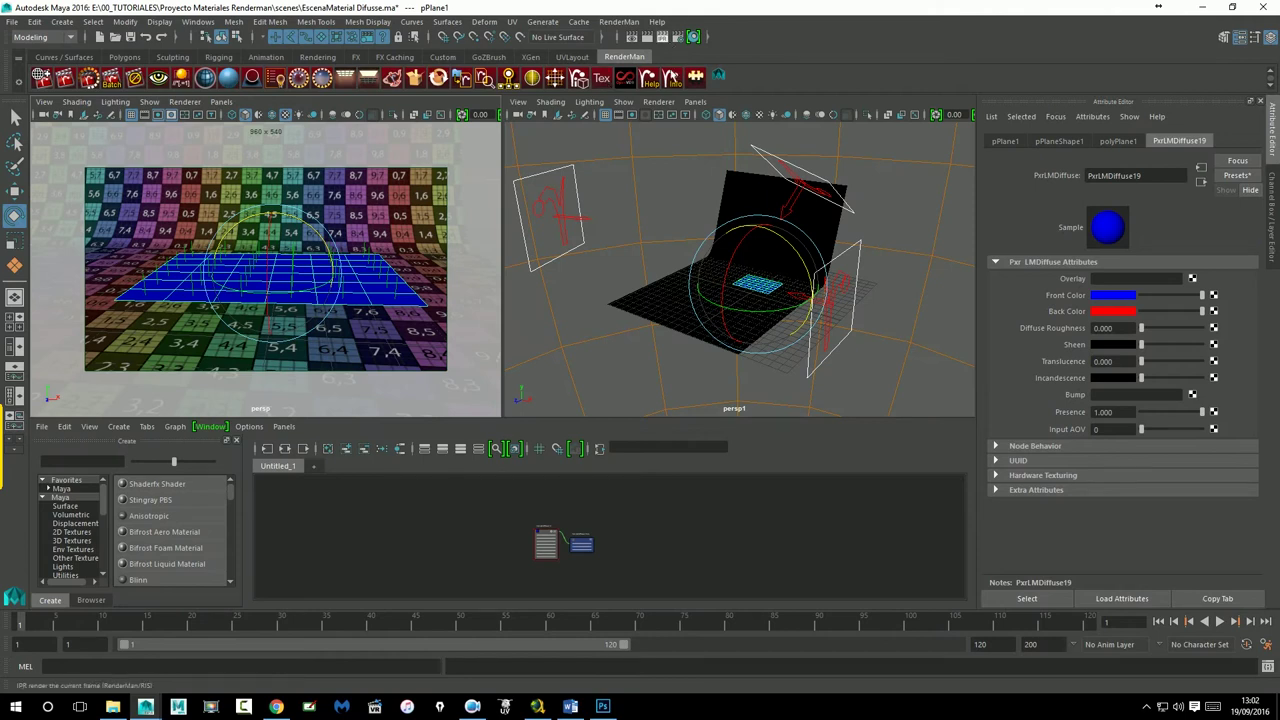
# Step: Start an IPR render and frame the rendered image in the Render View
pyautogui.click(88, 78)
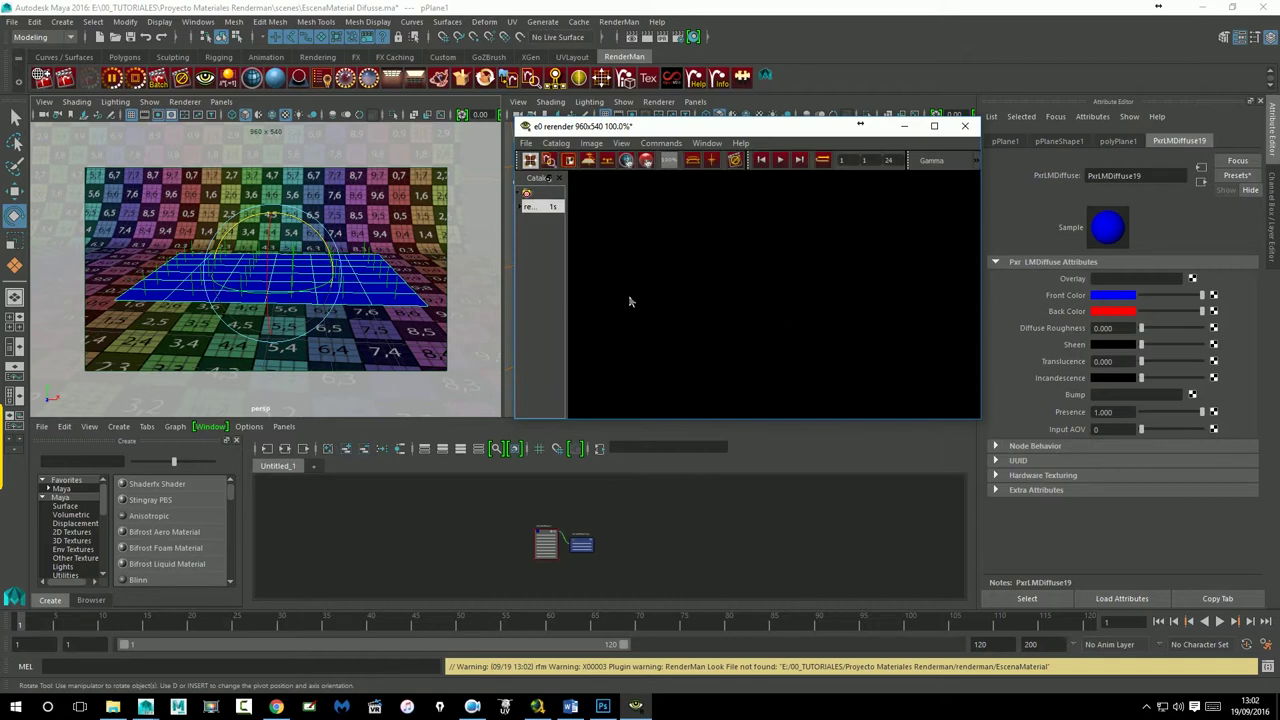
pyautogui.scroll(-5, 788, 275)
pyautogui.rightClick(793, 277)
pyautogui.scroll(3, 800, 274)
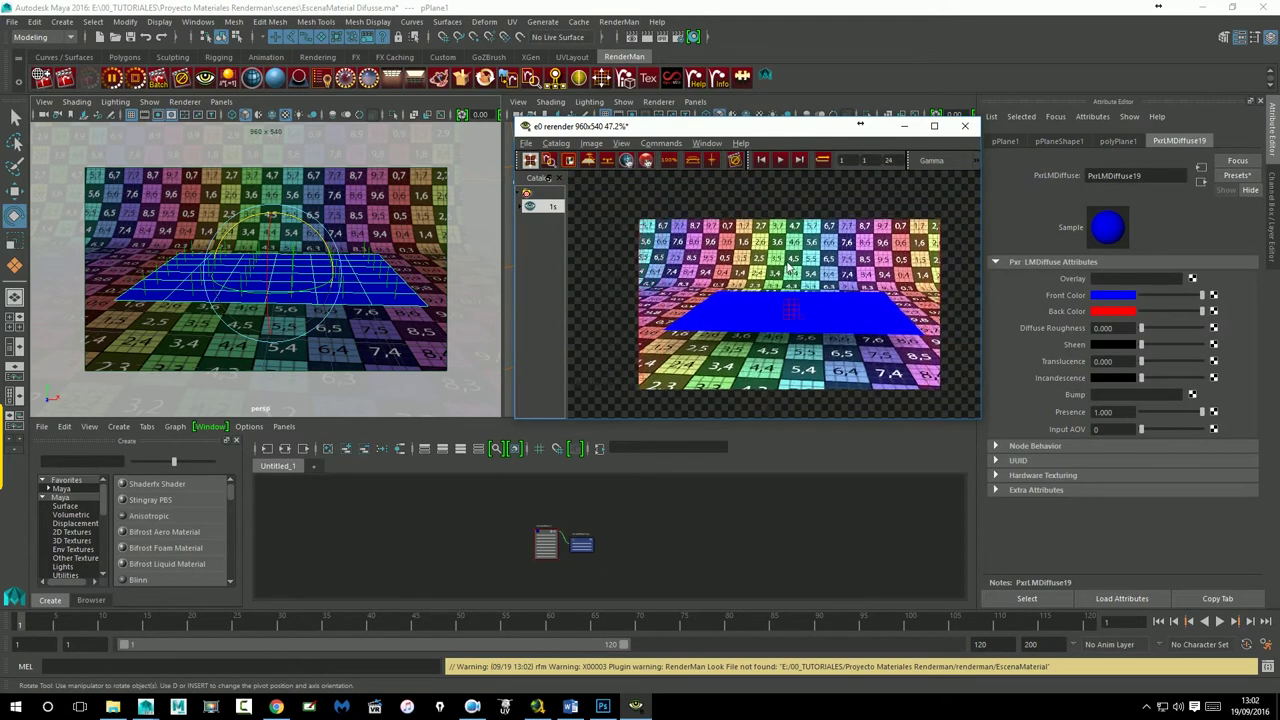
pyautogui.rightClick(808, 268)
pyautogui.click(800, 272)
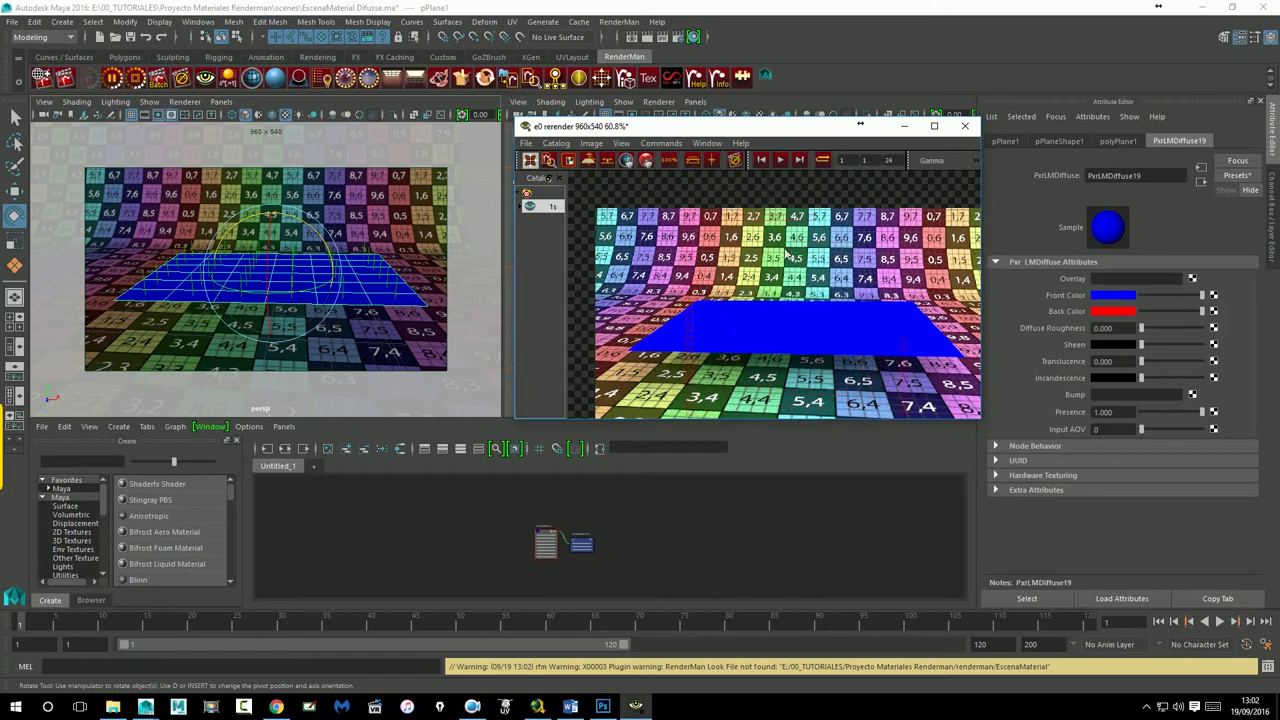
pyautogui.moveTo(786, 287); pyautogui.dragTo(774, 275, button='middle')
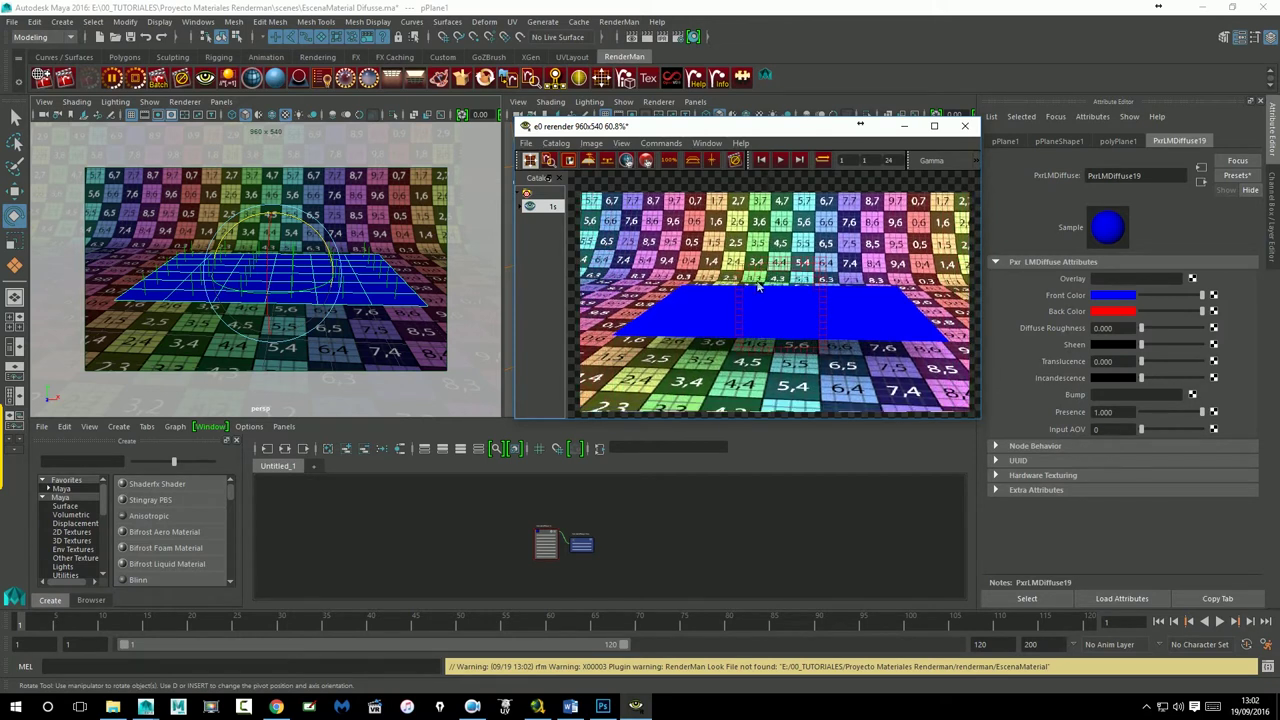
# Step: Flip the plane so its back faces the camera, refresh the IPR, and deselect
pyautogui.moveTo(332, 254)
pyautogui.mouseDown()
pyautogui.moveTo(224, 281)
pyautogui.moveTo(220, 334)
pyautogui.mouseUp()
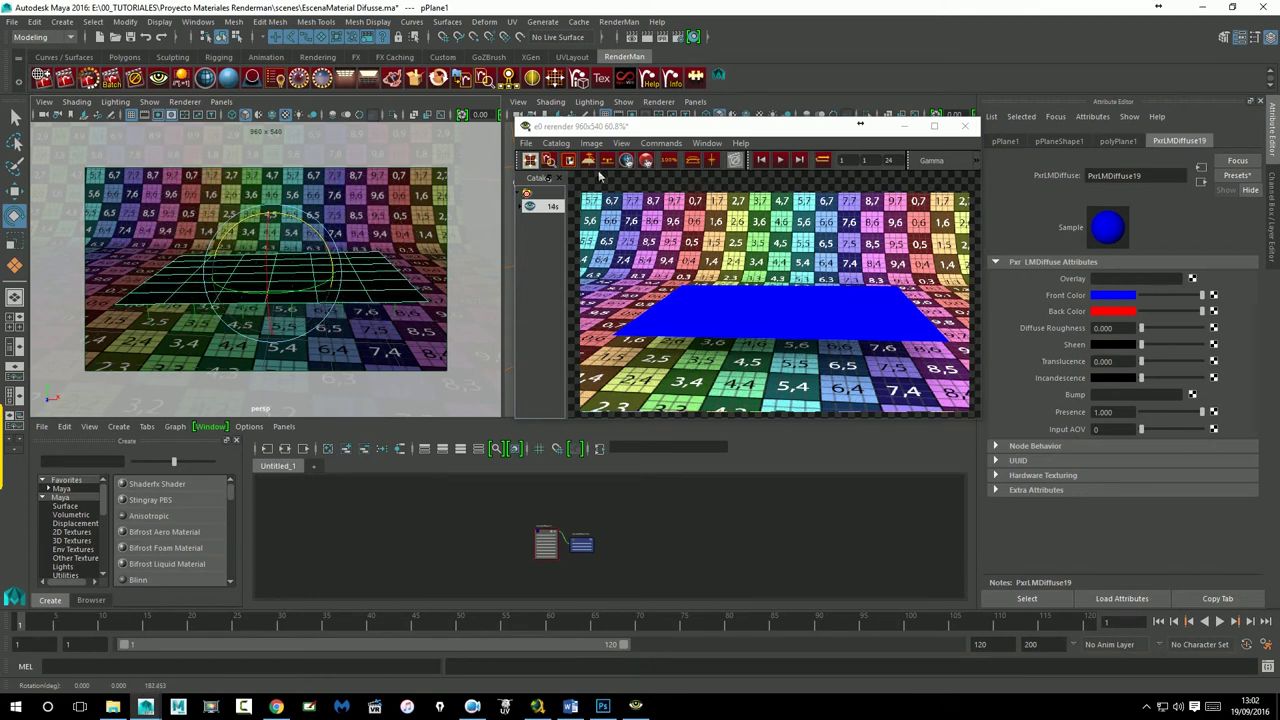
pyautogui.click(95, 82)
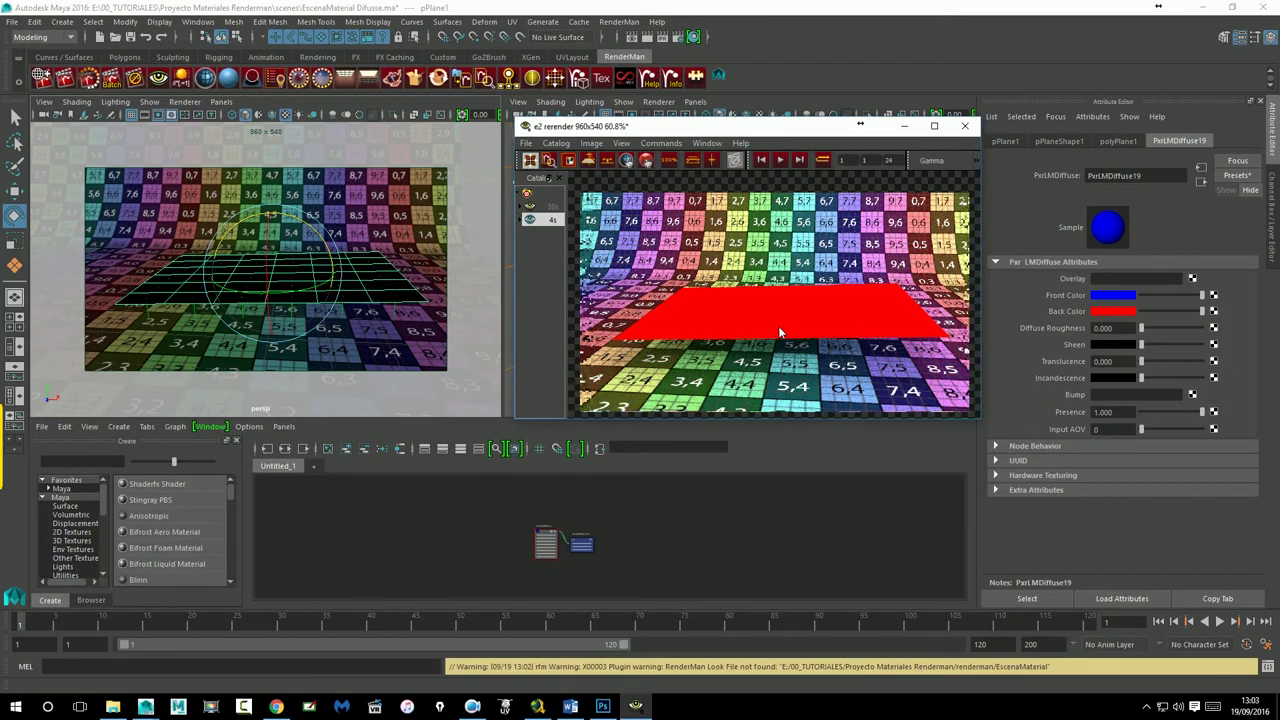
pyautogui.click(470, 275)
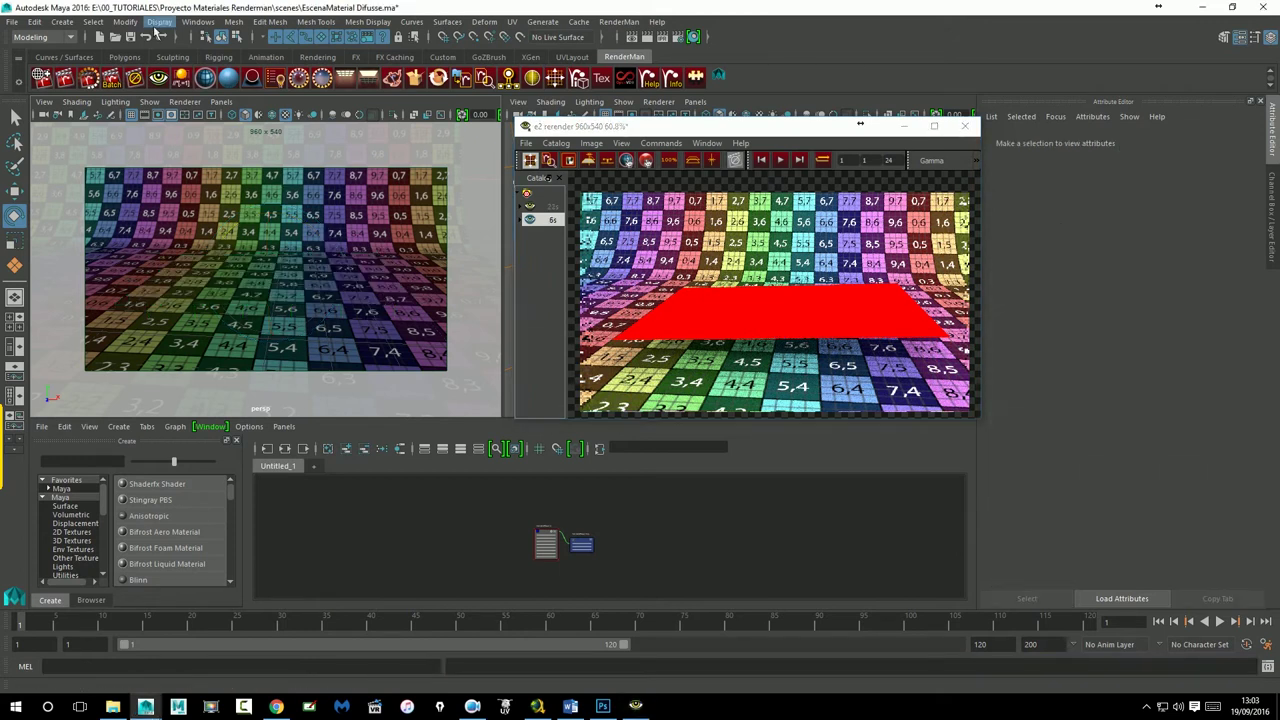
# Step: Close the Render View discarding changes, and draw a polygon cube raised above the floor
pyautogui.click(62, 21)
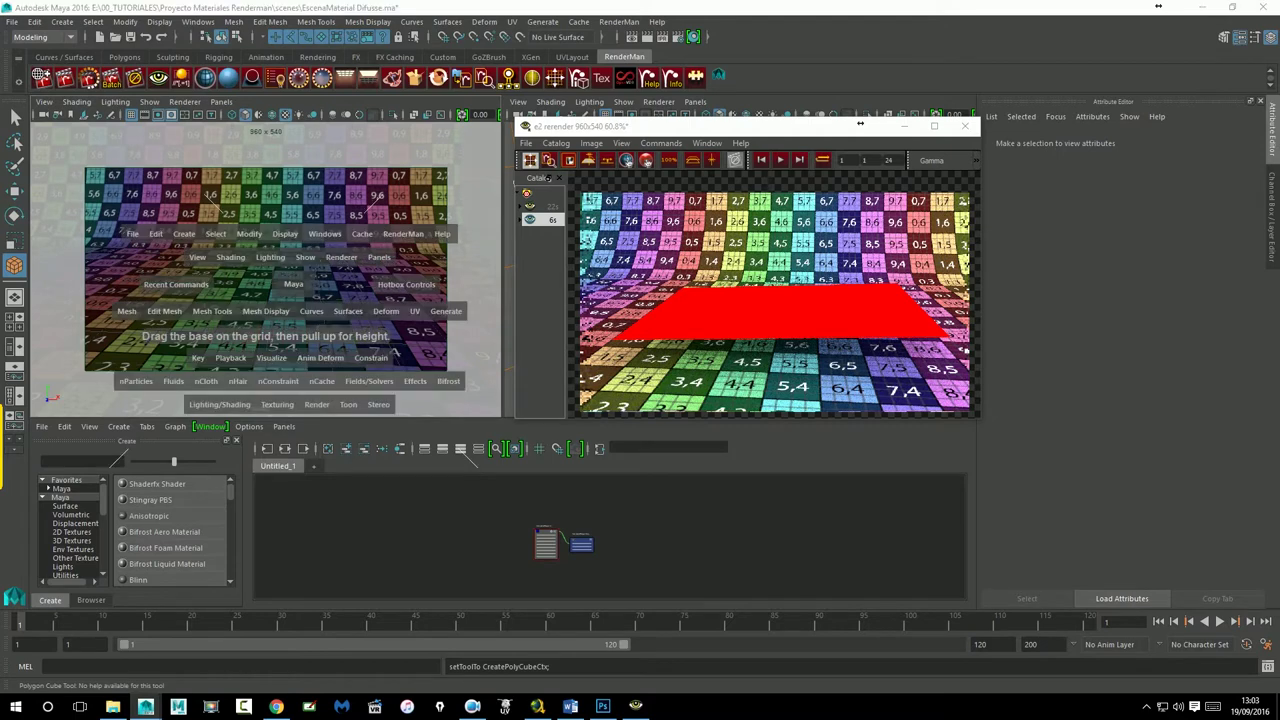
pyautogui.press('space')
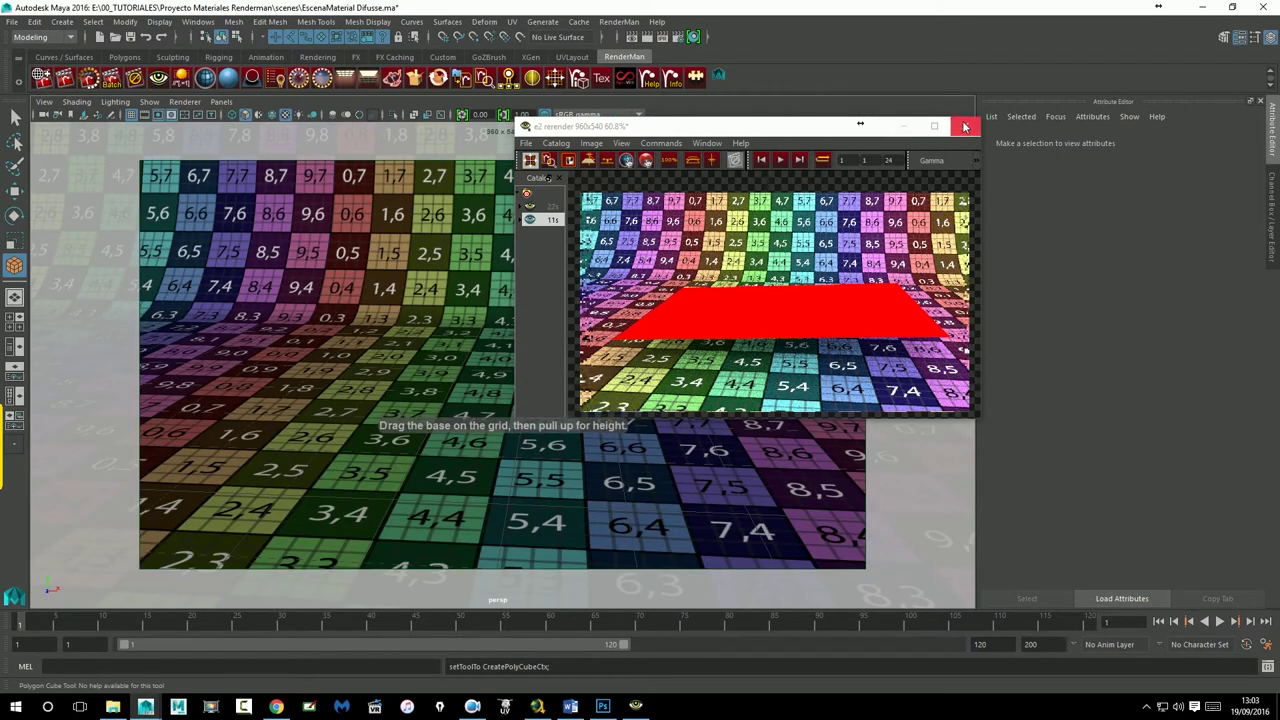
pyautogui.click(964, 125)
pyautogui.click(672, 374)
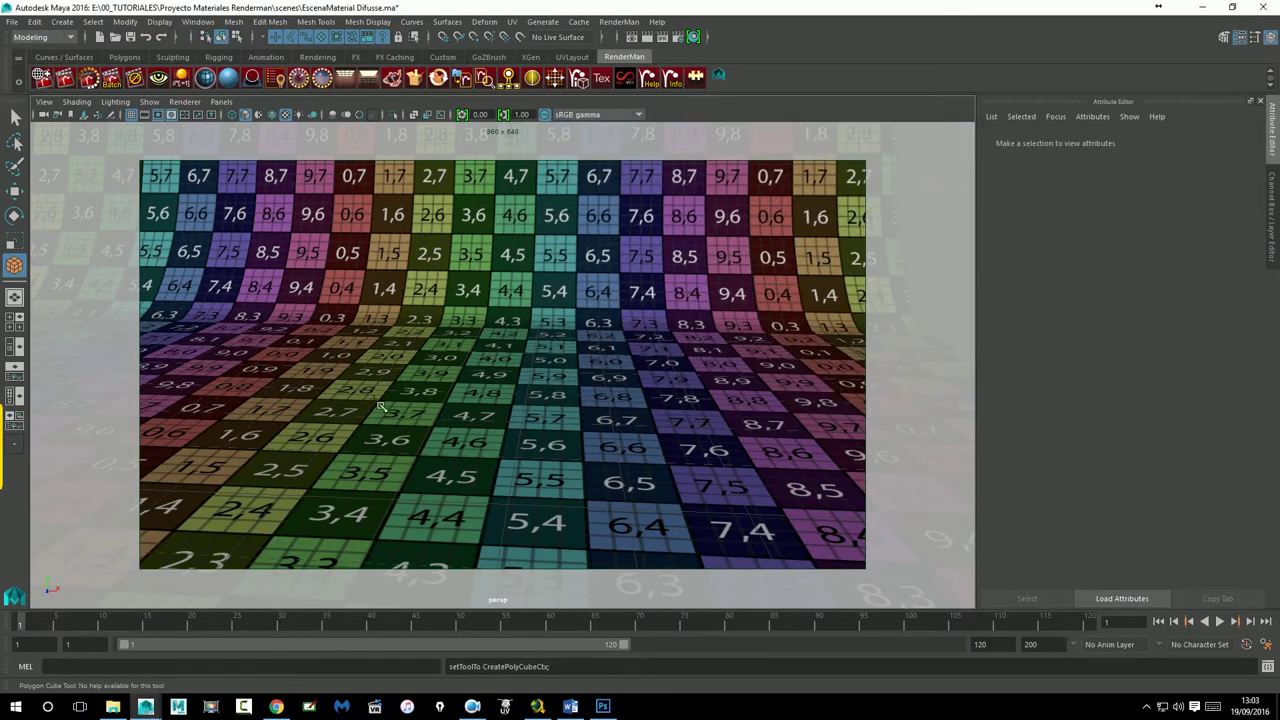
pyautogui.moveTo(453, 401)
pyautogui.mouseDown()
pyautogui.moveTo(664, 480)
pyautogui.moveTo(647, 245)
pyautogui.mouseUp()
pyautogui.press('w')
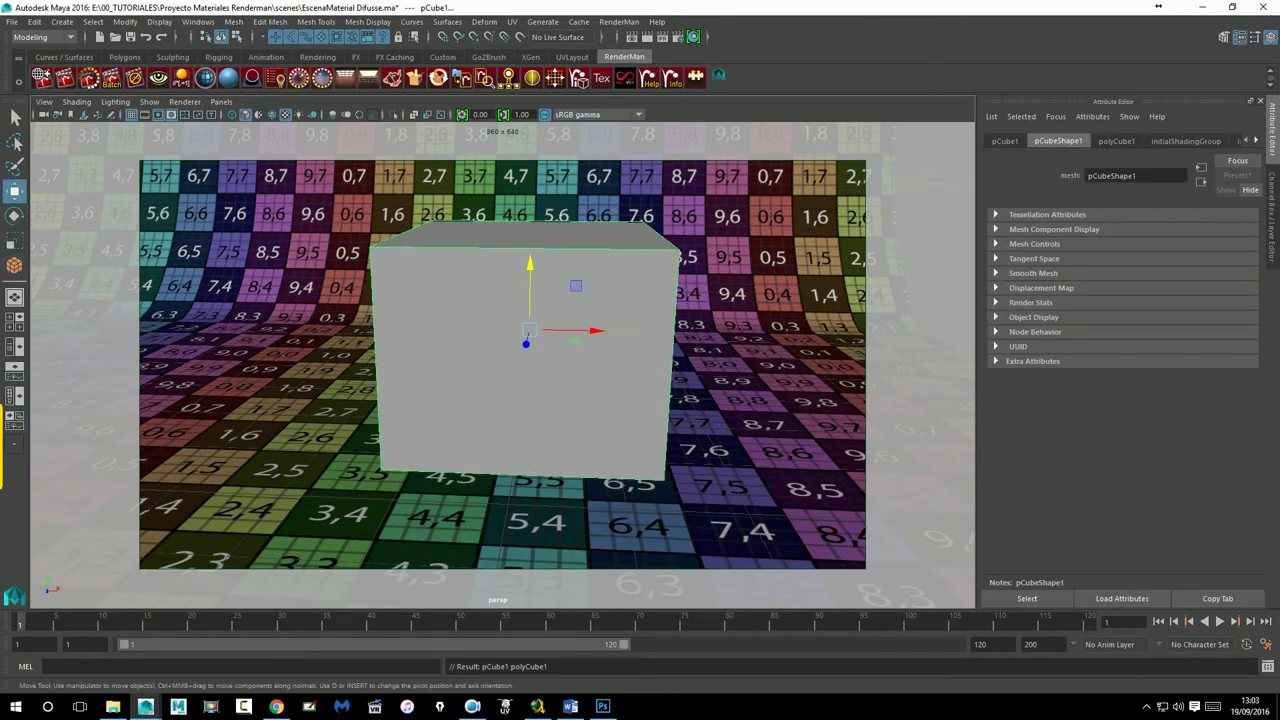
pyautogui.moveTo(533, 277); pyautogui.dragTo(534, 247)
pyautogui.moveTo(563, 371)
pyautogui.keyDown('alt'); pyautogui.mouseDown()
pyautogui.moveTo(529, 380)
pyautogui.moveTo(660, 388)
pyautogui.moveTo(529, 382)
pyautogui.mouseUp(); pyautogui.keyUp('alt')
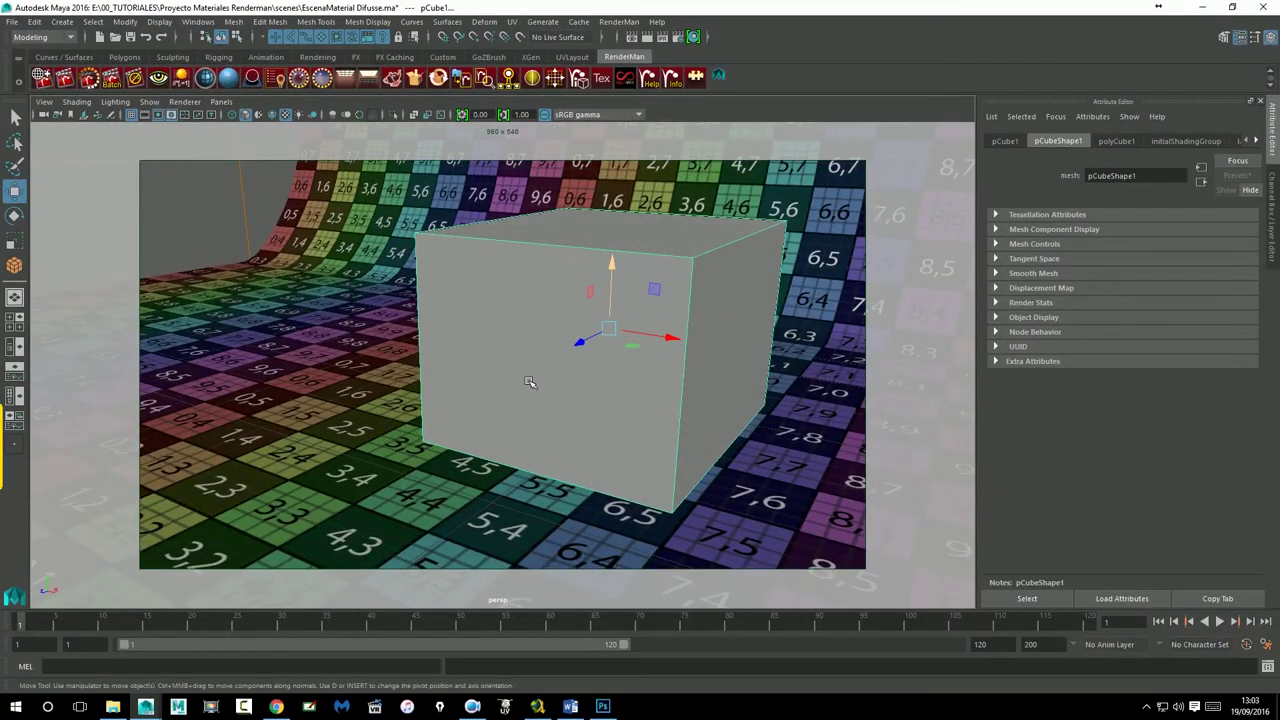
# Step: Delete the cube's right face to leave the box open, then reselect the whole cube
pyautogui.moveTo(727, 350); pyautogui.dragTo(717, 374, button='right')
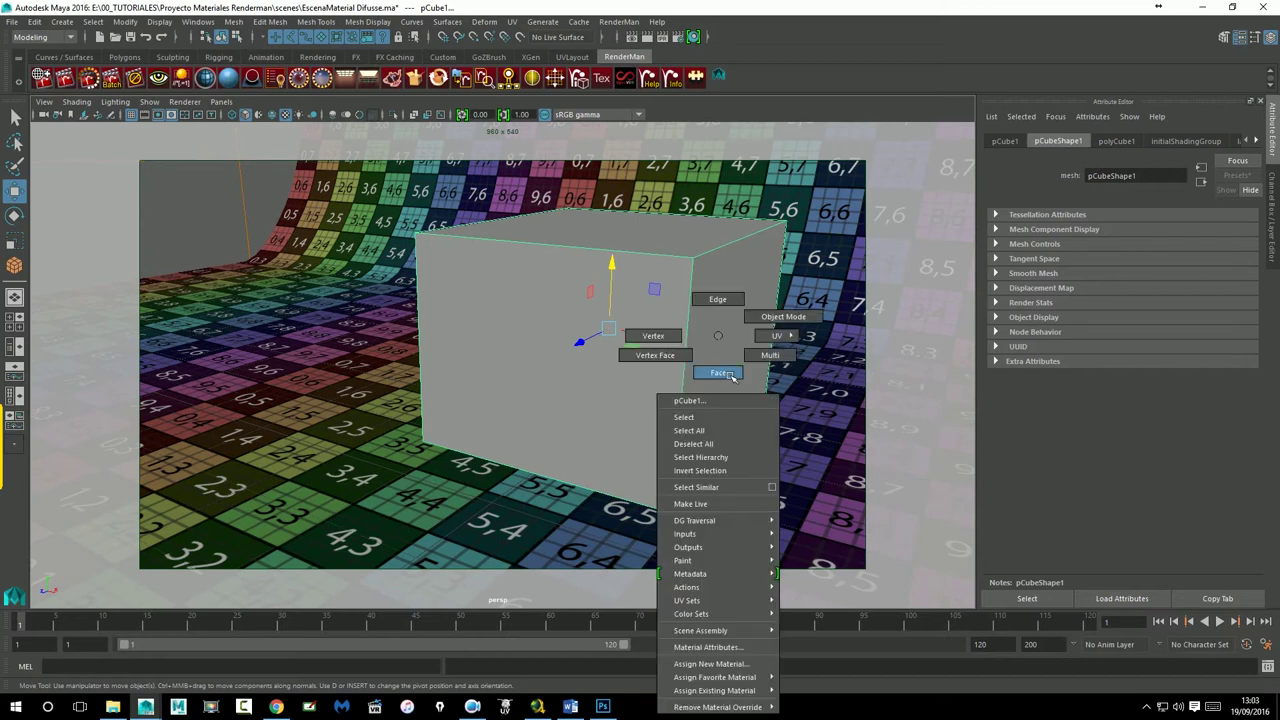
pyautogui.moveTo(737, 391)
pyautogui.keyDown('alt'); pyautogui.mouseDown()
pyautogui.moveTo(652, 374)
pyautogui.moveTo(700, 374)
pyautogui.moveTo(617, 374)
pyautogui.moveTo(548, 347)
pyautogui.mouseUp(); pyautogui.keyUp('alt')
pyautogui.click(652, 374)
pyautogui.press('Delete')
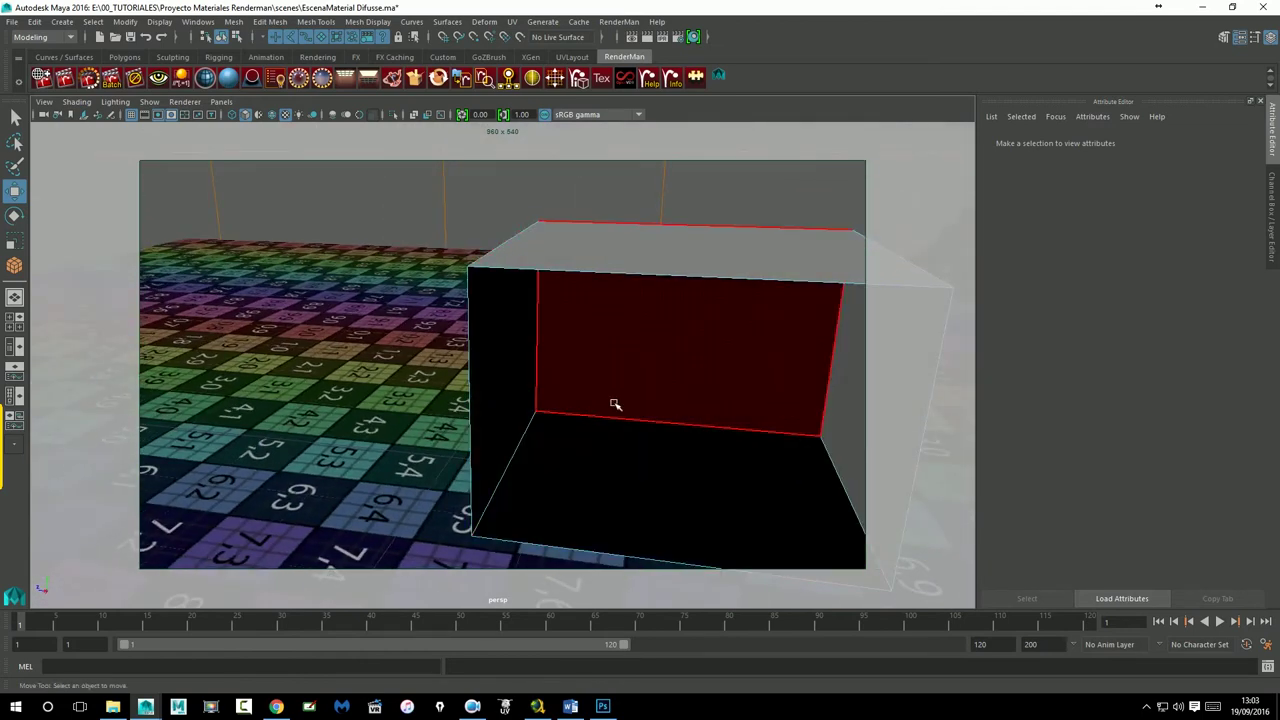
pyautogui.moveTo(571, 406)
pyautogui.keyDown('alt'); pyautogui.mouseDown()
pyautogui.moveTo(652, 404)
pyautogui.moveTo(526, 409)
pyautogui.moveTo(419, 379)
pyautogui.moveTo(474, 380)
pyautogui.moveTo(523, 409)
pyautogui.moveTo(542, 409)
pyautogui.moveTo(494, 386)
pyautogui.moveTo(541, 395)
pyautogui.mouseUp(); pyautogui.keyUp('alt')
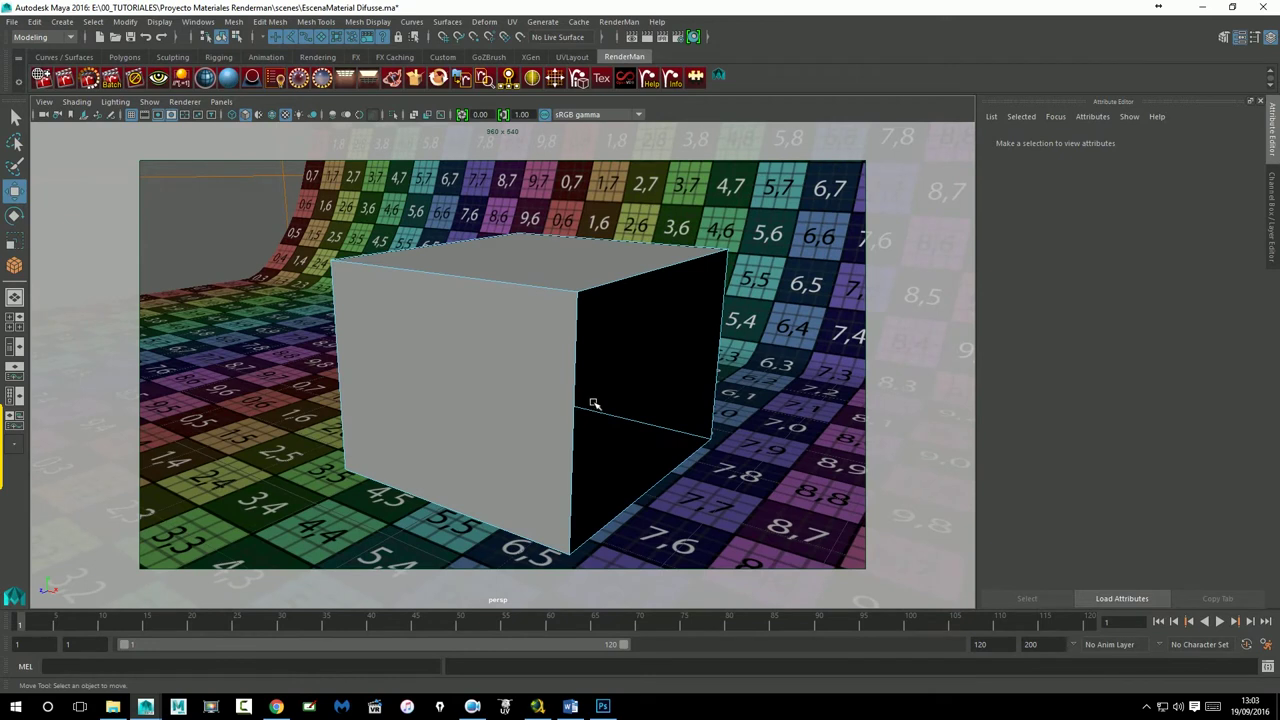
pyautogui.keyDown('alt'); pyautogui.moveTo(537, 327); pyautogui.dragTo(608, 349); pyautogui.keyUp('alt')
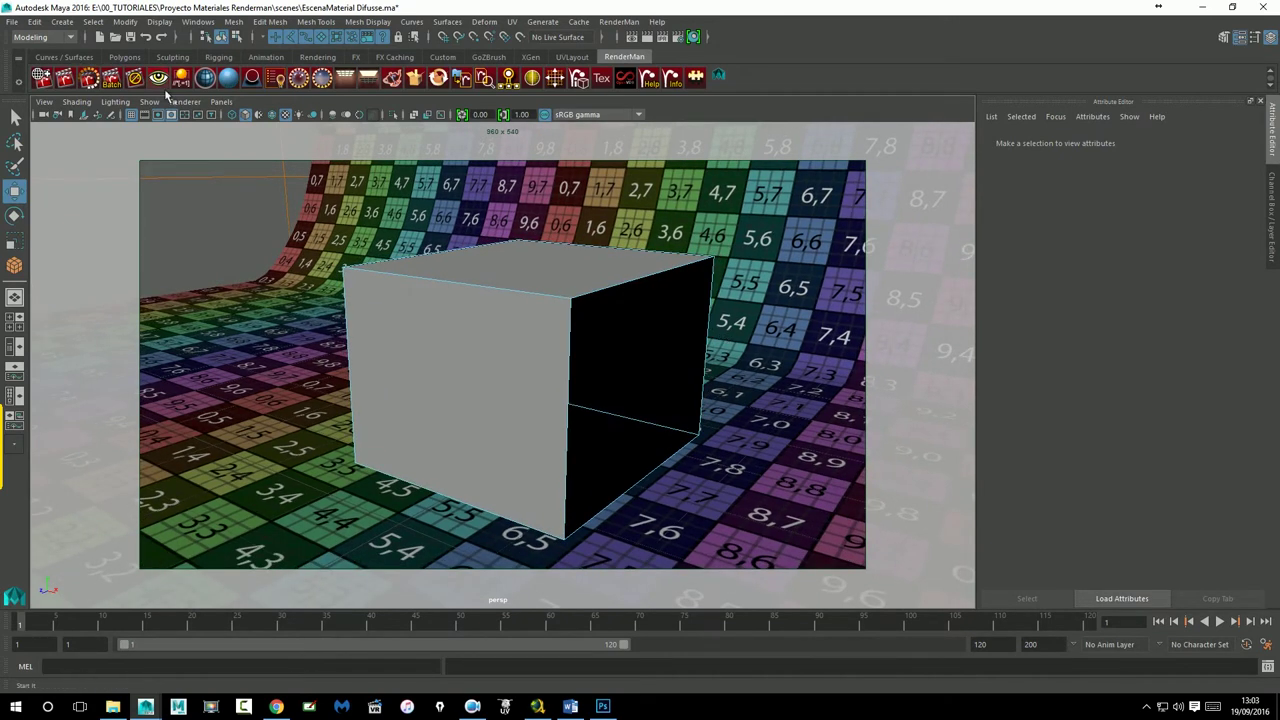
pyautogui.click(514, 366)
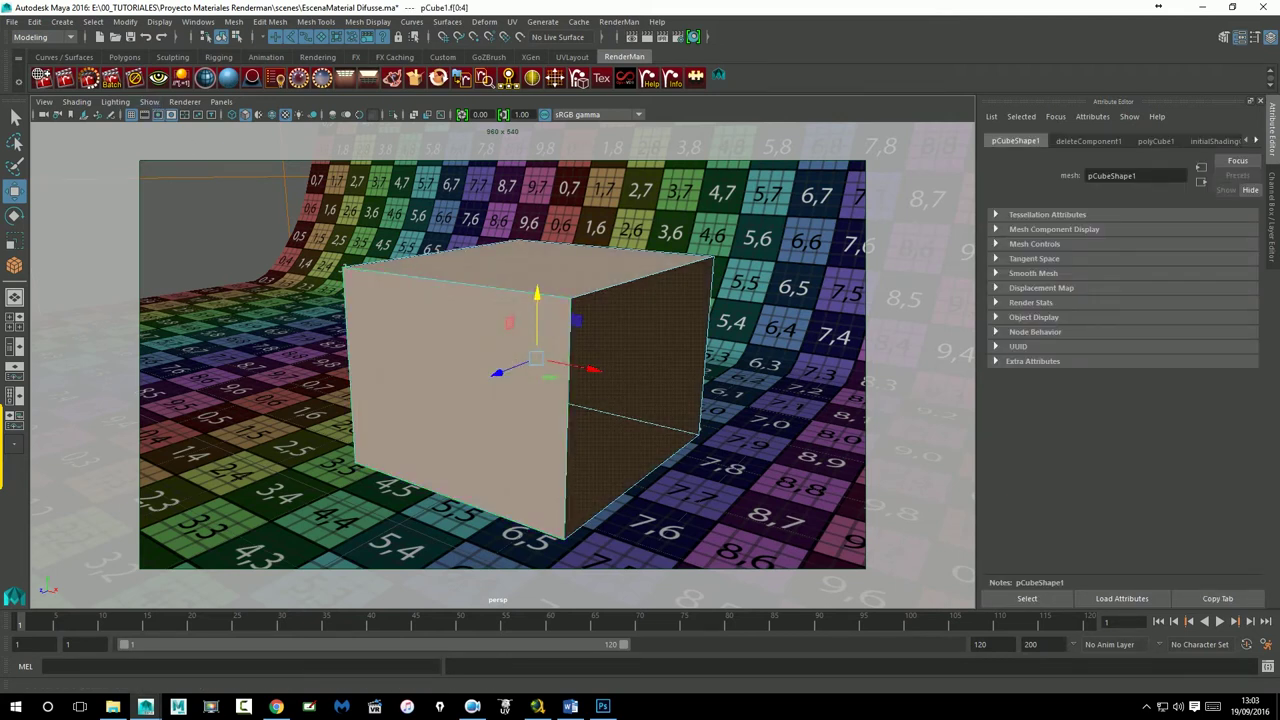
pyautogui.click(160, 26)
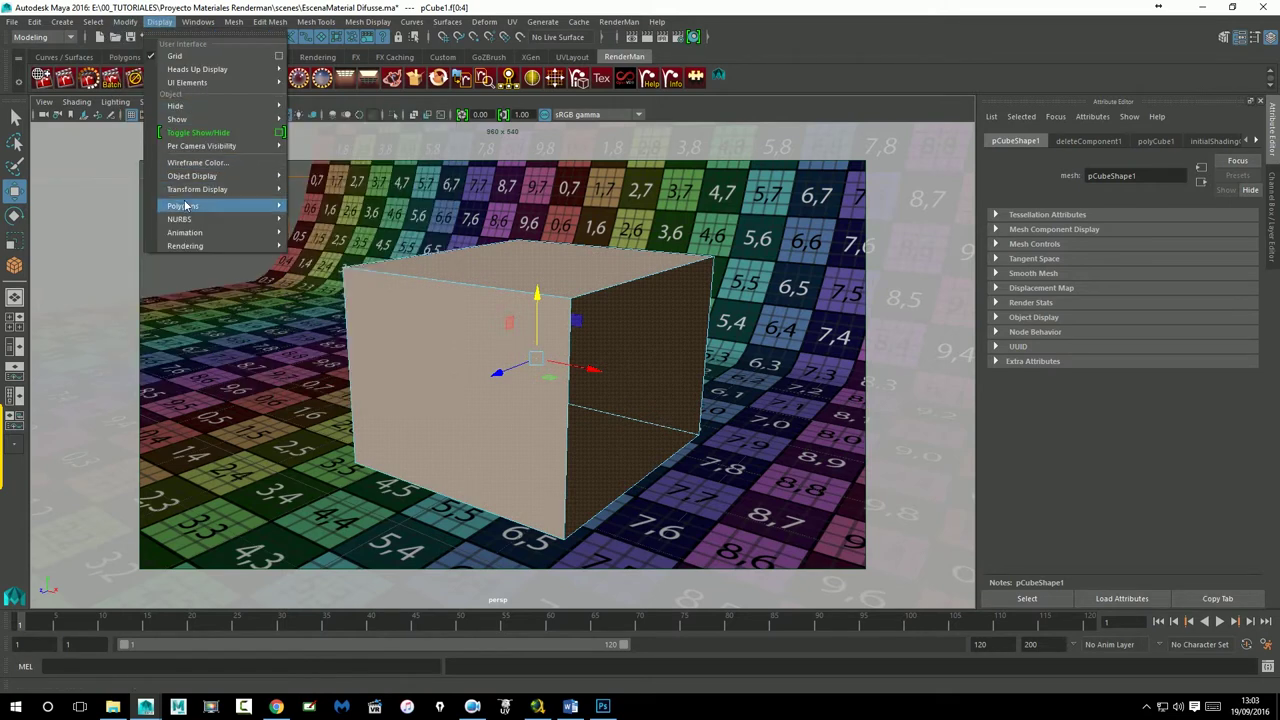
# Step: Return to Object Mode, select pCube1, and display its face normals, orbiting to check inside
pyautogui.moveTo(183, 205)
pyautogui.click(345, 346)
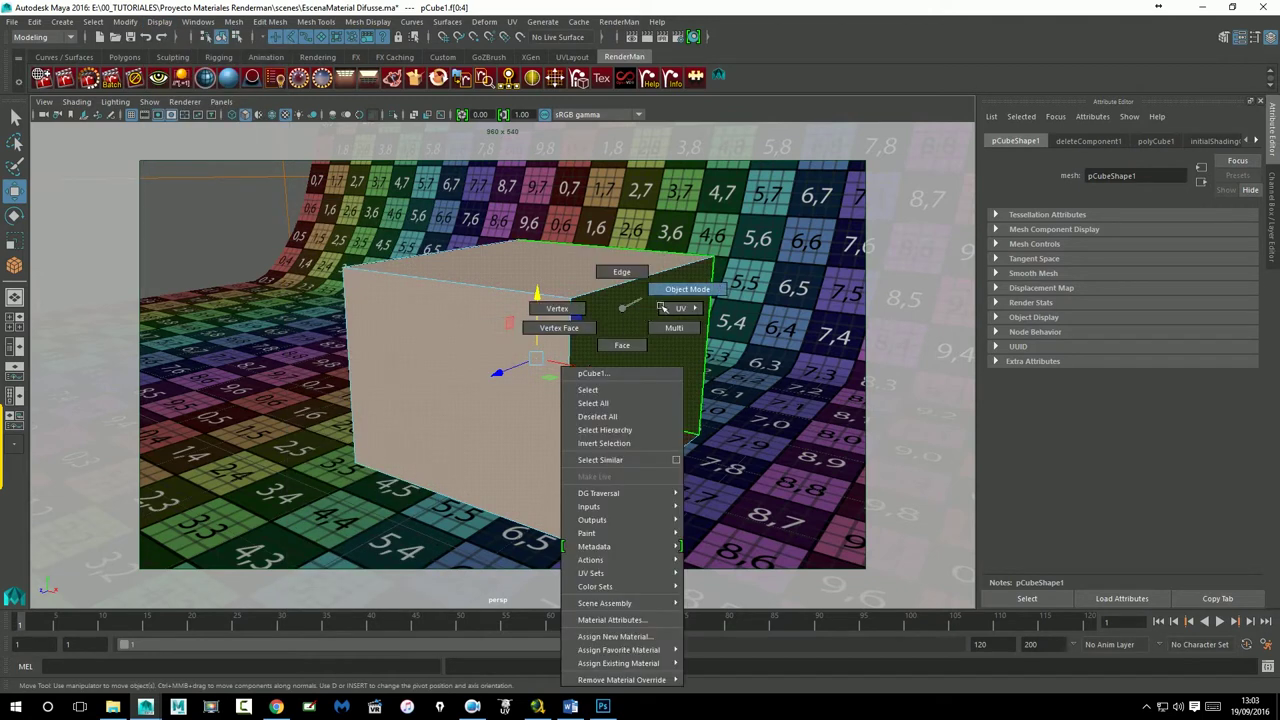
pyautogui.moveTo(620, 318); pyautogui.dragTo(623, 341, button='right')
pyautogui.click(623, 341)
pyautogui.click(159, 21)
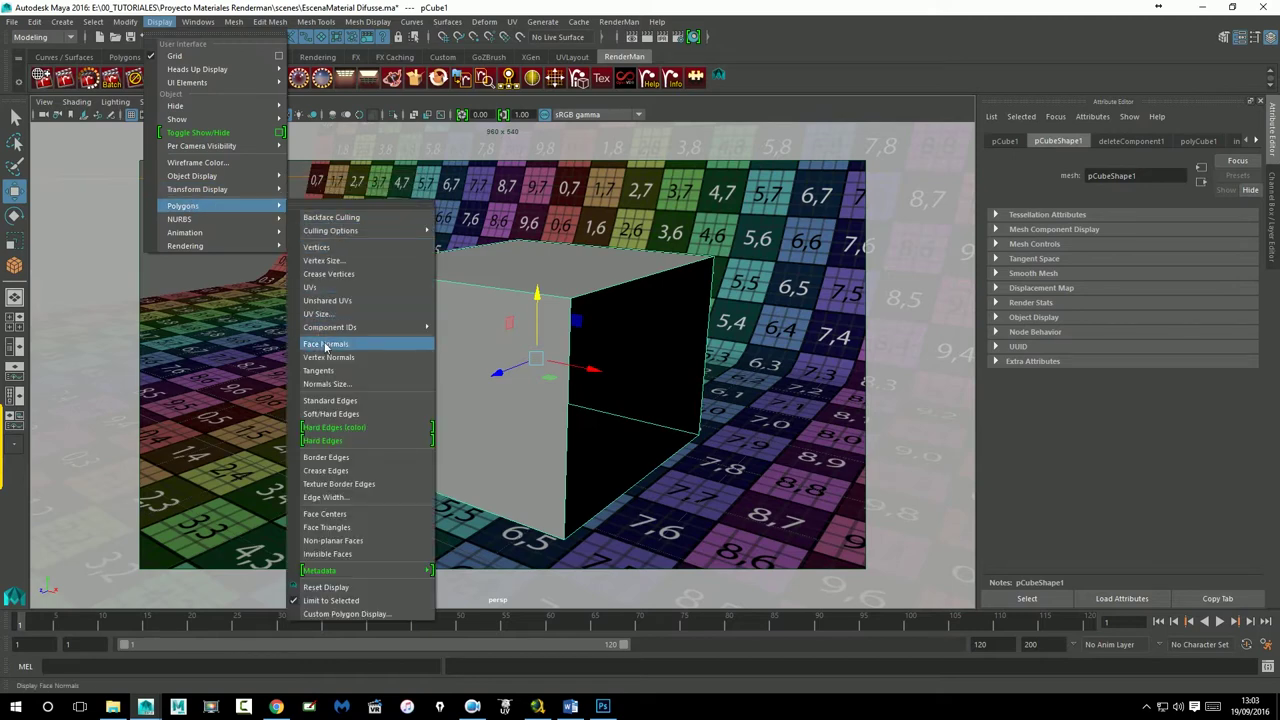
pyautogui.click(337, 349)
pyautogui.keyDown('alt'); pyautogui.moveTo(600, 343); pyautogui.dragTo(590, 300); pyautogui.keyUp('alt')
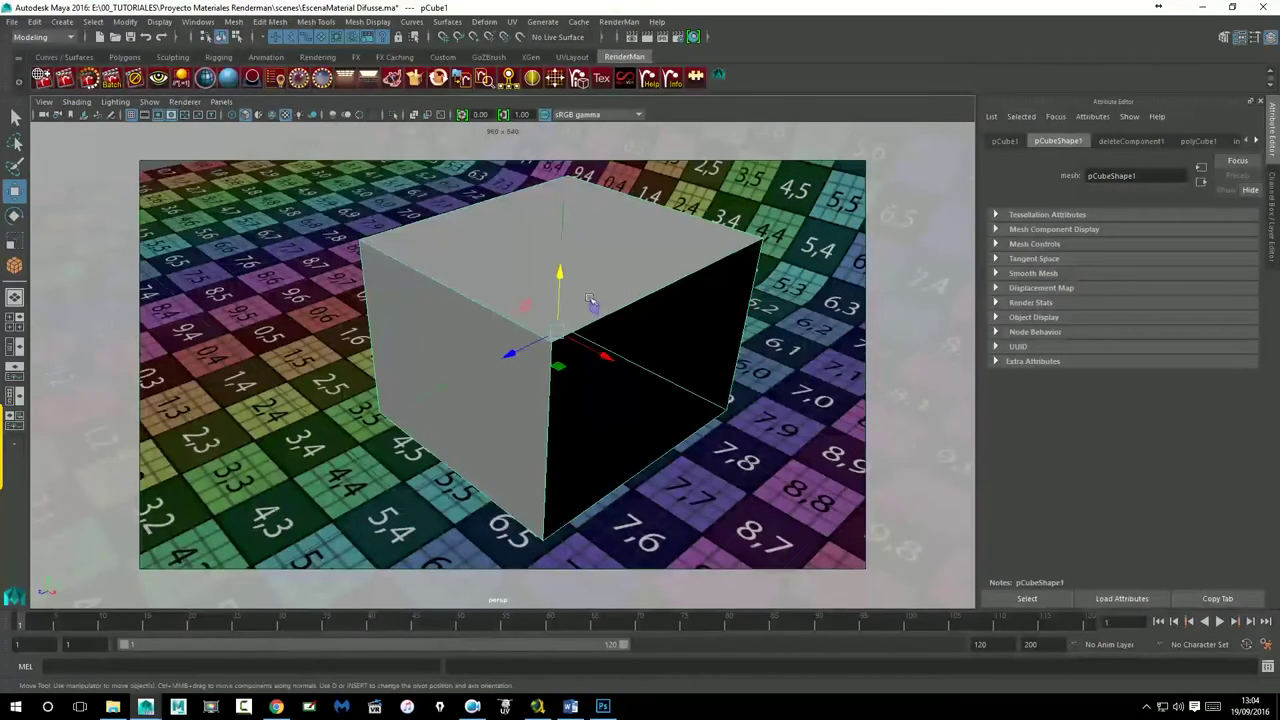
pyautogui.moveTo(491, 363)
pyautogui.keyDown('alt'); pyautogui.mouseDown()
pyautogui.moveTo(651, 351)
pyautogui.moveTo(426, 404)
pyautogui.mouseUp(); pyautogui.keyUp('alt')
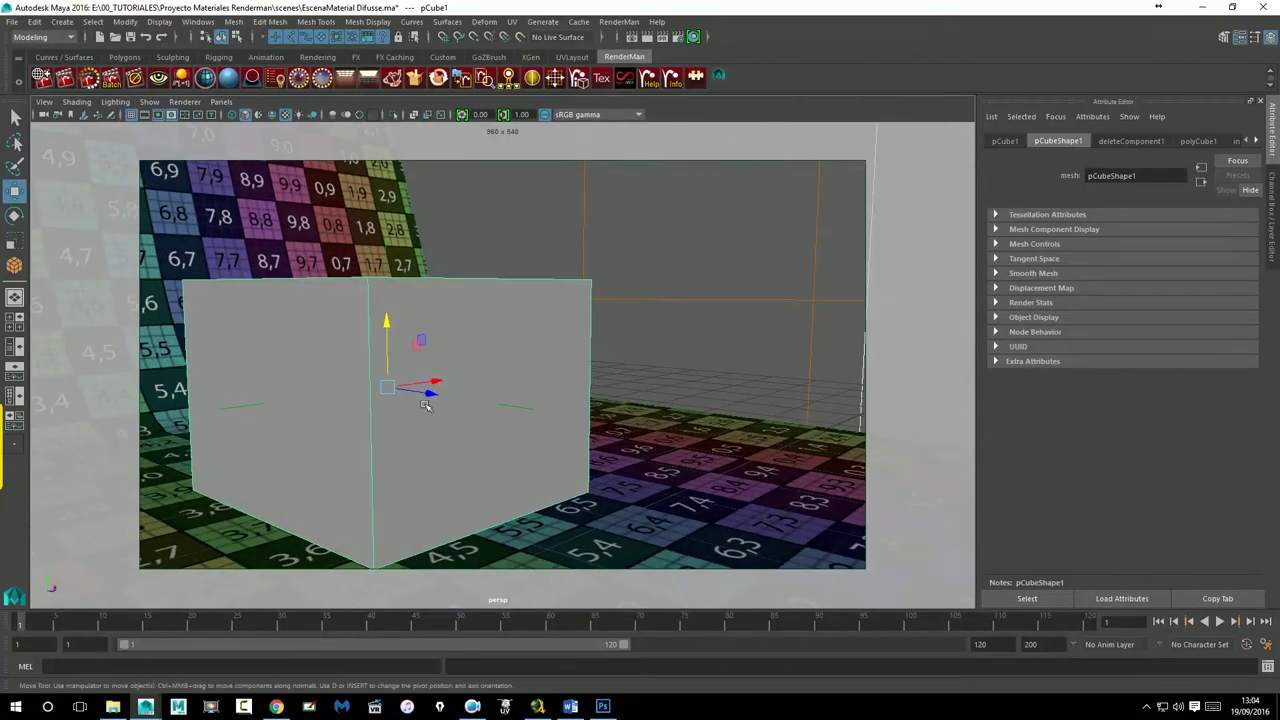
pyautogui.moveTo(256, 421)
pyautogui.keyDown('alt'); pyautogui.mouseDown()
pyautogui.moveTo(551, 394)
pyautogui.moveTo(487, 402)
pyautogui.mouseUp(); pyautogui.keyUp('alt')
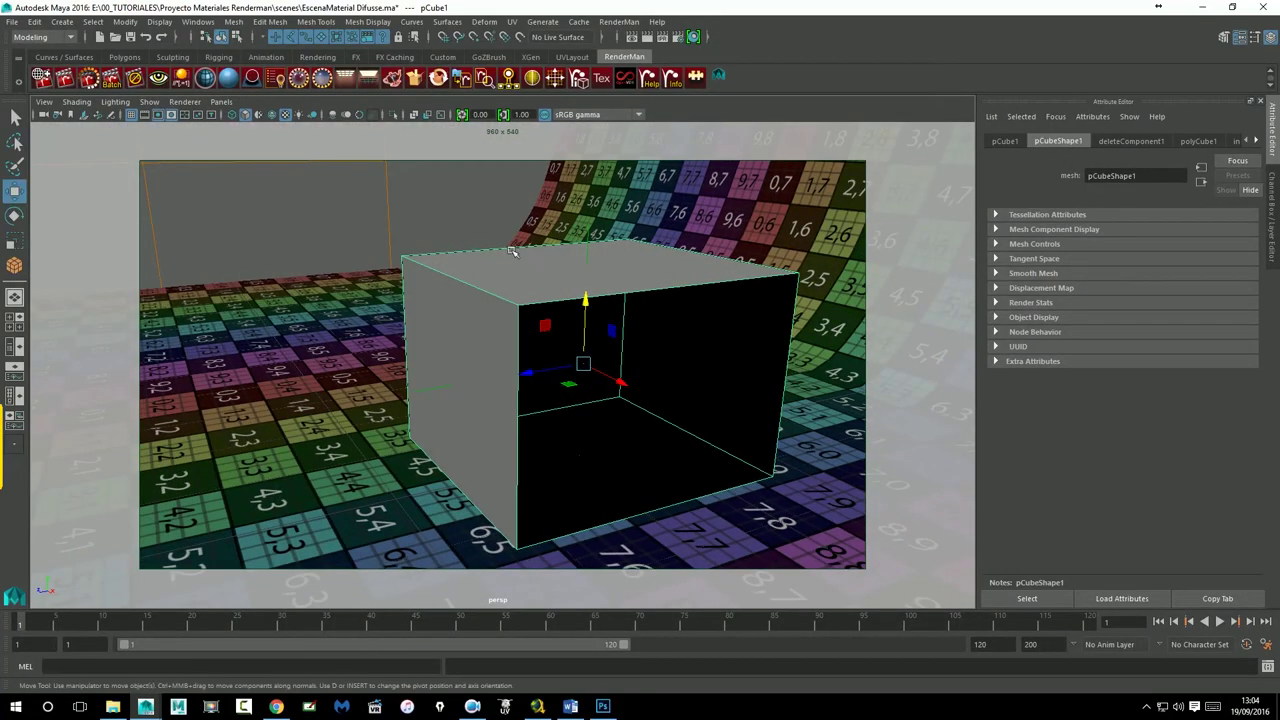
pyautogui.rightClick(207, 79)
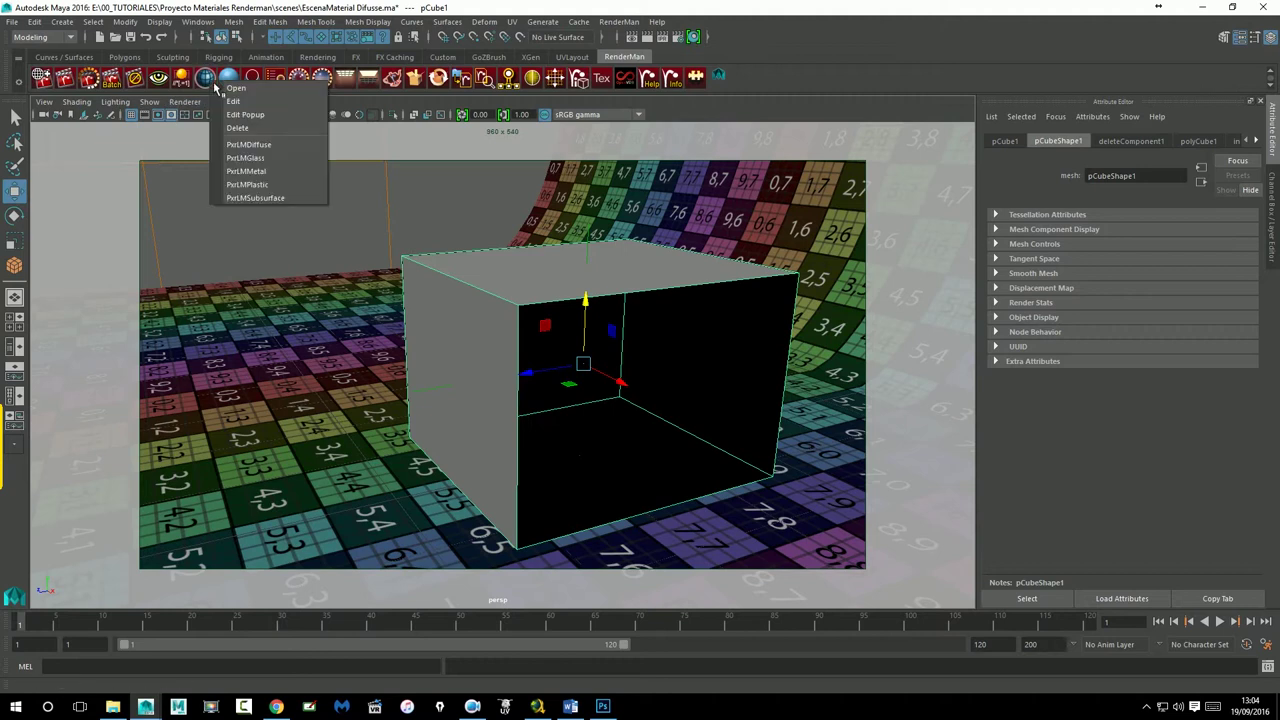
# Step: Assign a new PxrLMDiffuse20 material to the cube and open its attributes
pyautogui.click(248, 145)
pyautogui.click(669, 300)
pyautogui.keyDown('alt'); pyautogui.moveTo(669, 300); pyautogui.dragTo(633, 340); pyautogui.keyUp('alt')
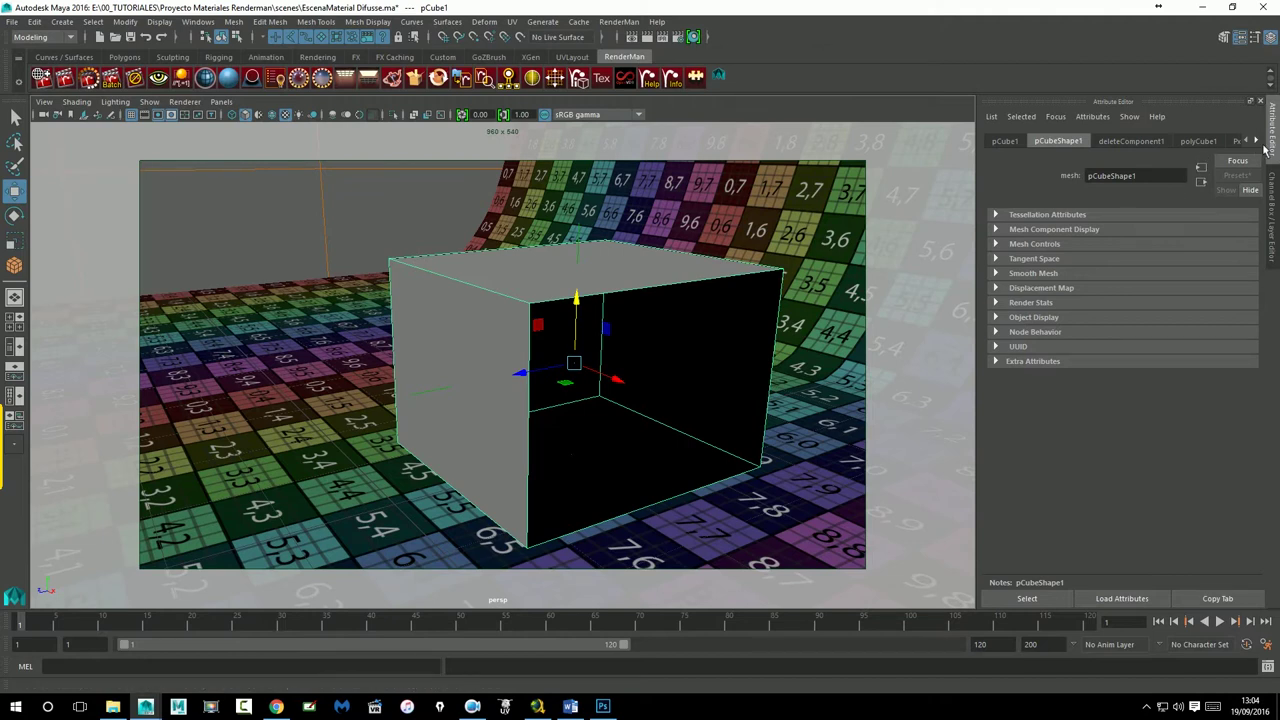
pyautogui.click(1257, 141)
pyautogui.click(1222, 141)
pyautogui.moveTo(478, 330)
pyautogui.keyDown('alt'); pyautogui.mouseDown()
pyautogui.moveTo(511, 363)
pyautogui.moveTo(449, 344)
pyautogui.mouseUp(); pyautogui.keyUp('alt')
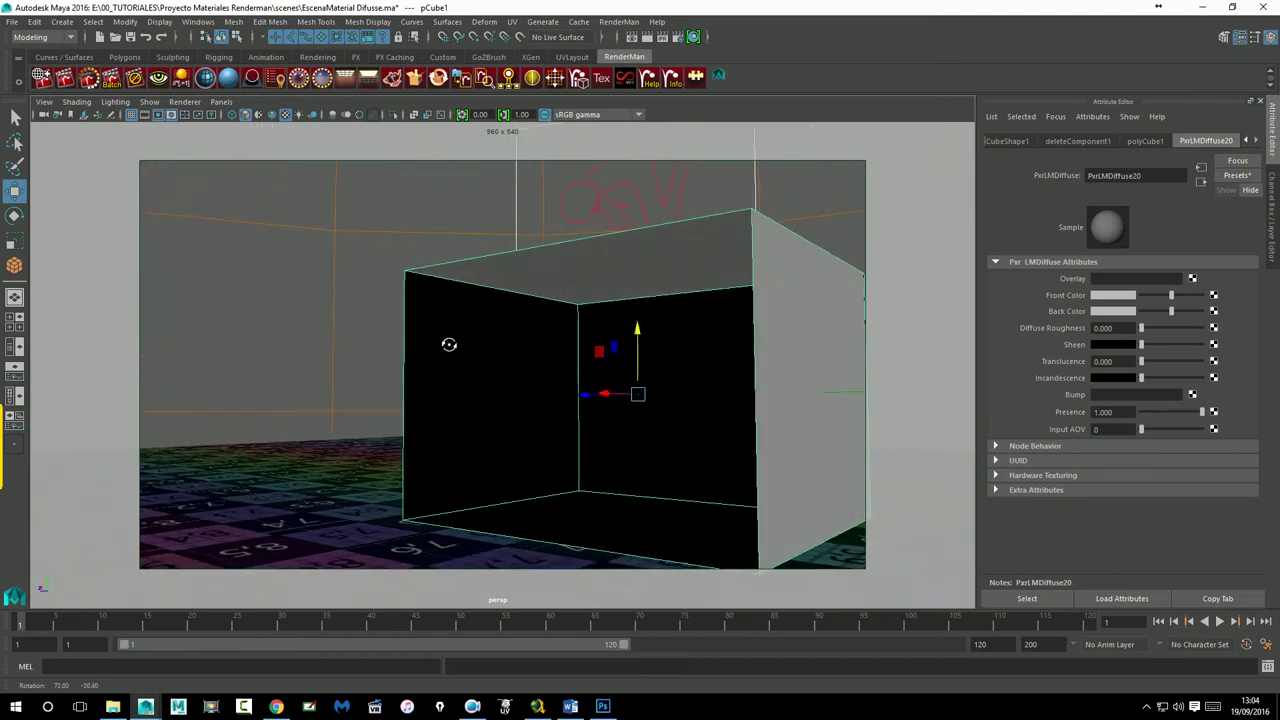
pyautogui.moveTo(491, 420)
pyautogui.keyDown('alt'); pyautogui.mouseDown()
pyautogui.moveTo(400, 334)
pyautogui.moveTo(471, 385)
pyautogui.moveTo(460, 358)
pyautogui.mouseUp(); pyautogui.keyUp('alt')
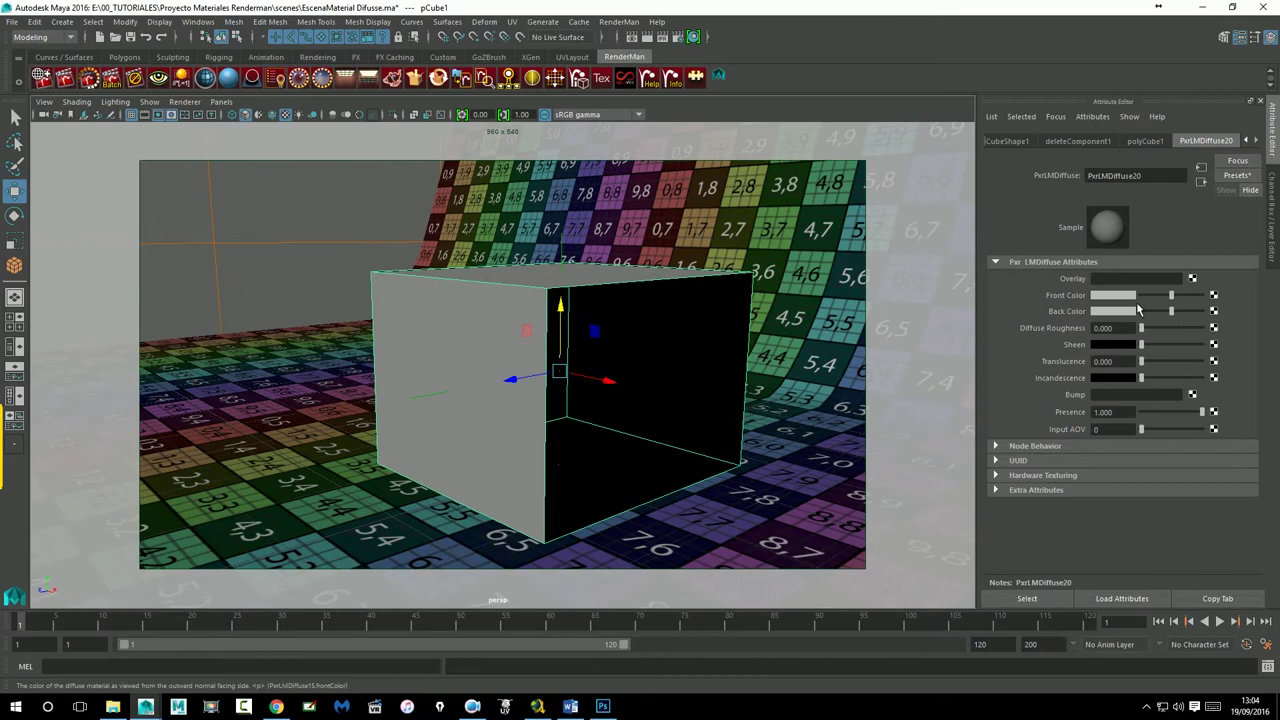
# Step: Set PxrLMDiffuse20's front colour to blue and back colour to red, then start an IPR render
pyautogui.click(1113, 295)
pyautogui.click(1056, 290)
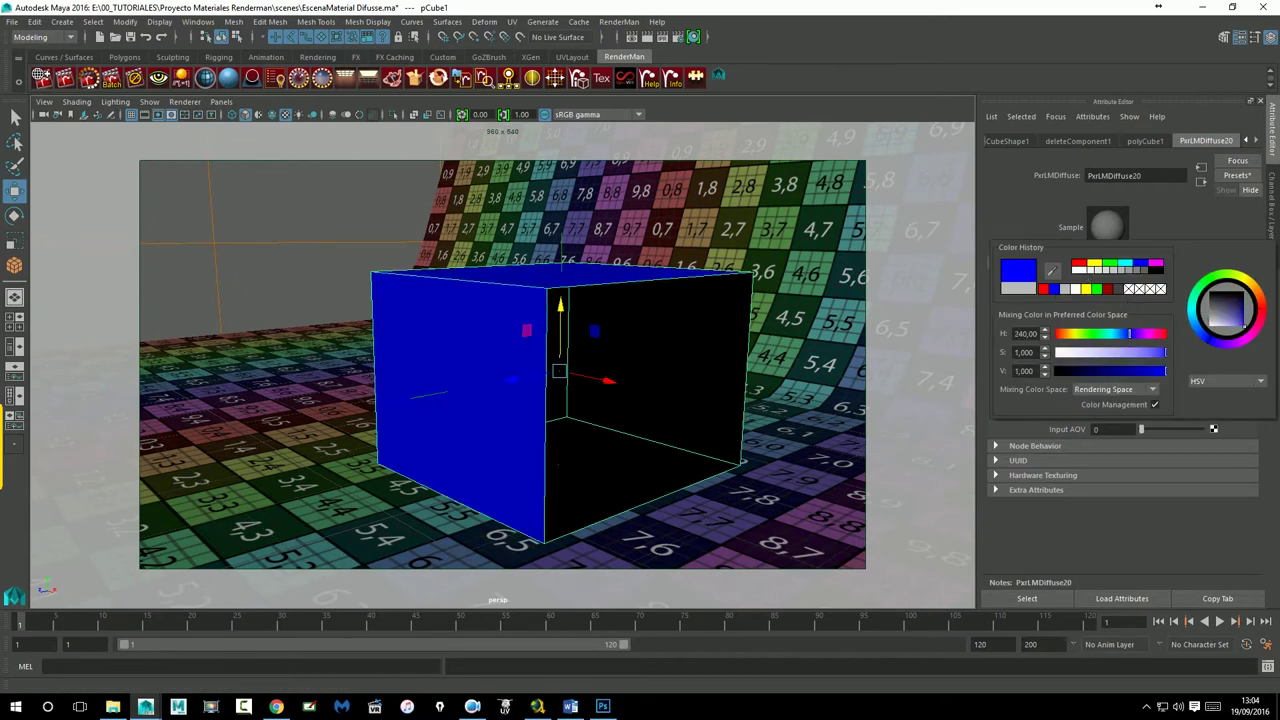
pyautogui.click(1112, 312)
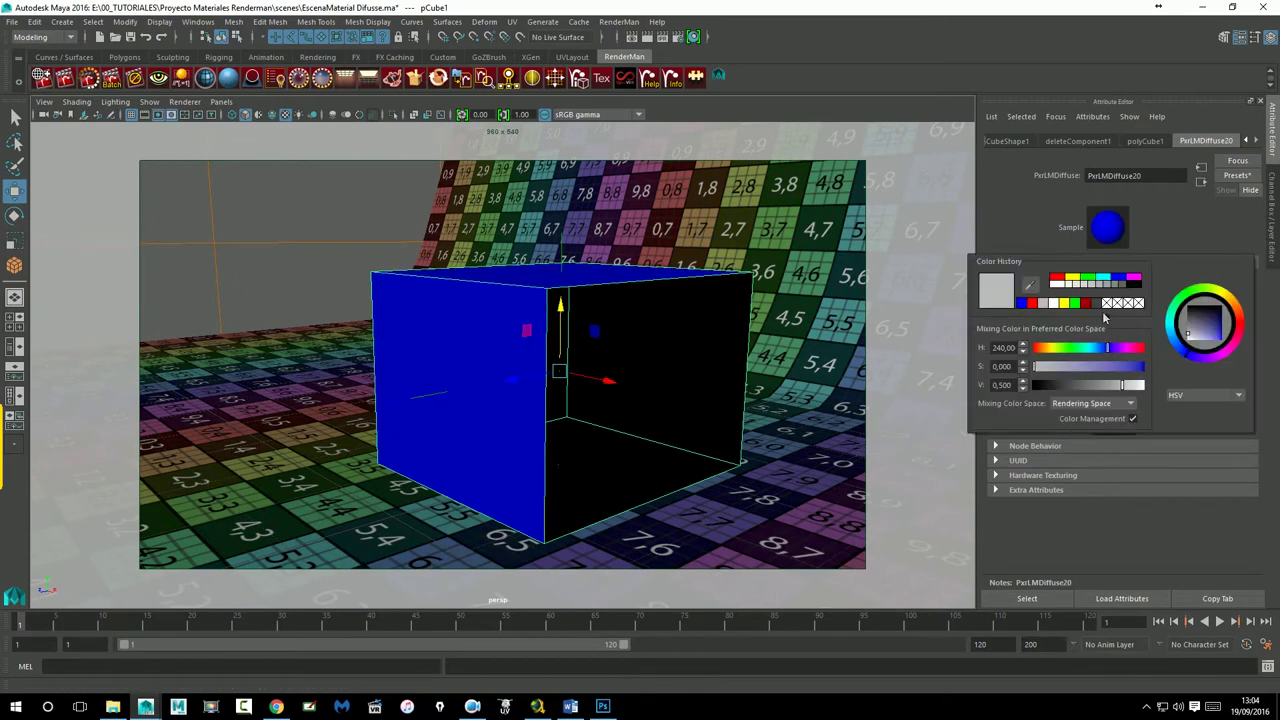
pyautogui.click(1032, 303)
pyautogui.keyDown('alt'); pyautogui.moveTo(607, 271); pyautogui.dragTo(630, 274); pyautogui.keyUp('alt')
pyautogui.click(65, 78)
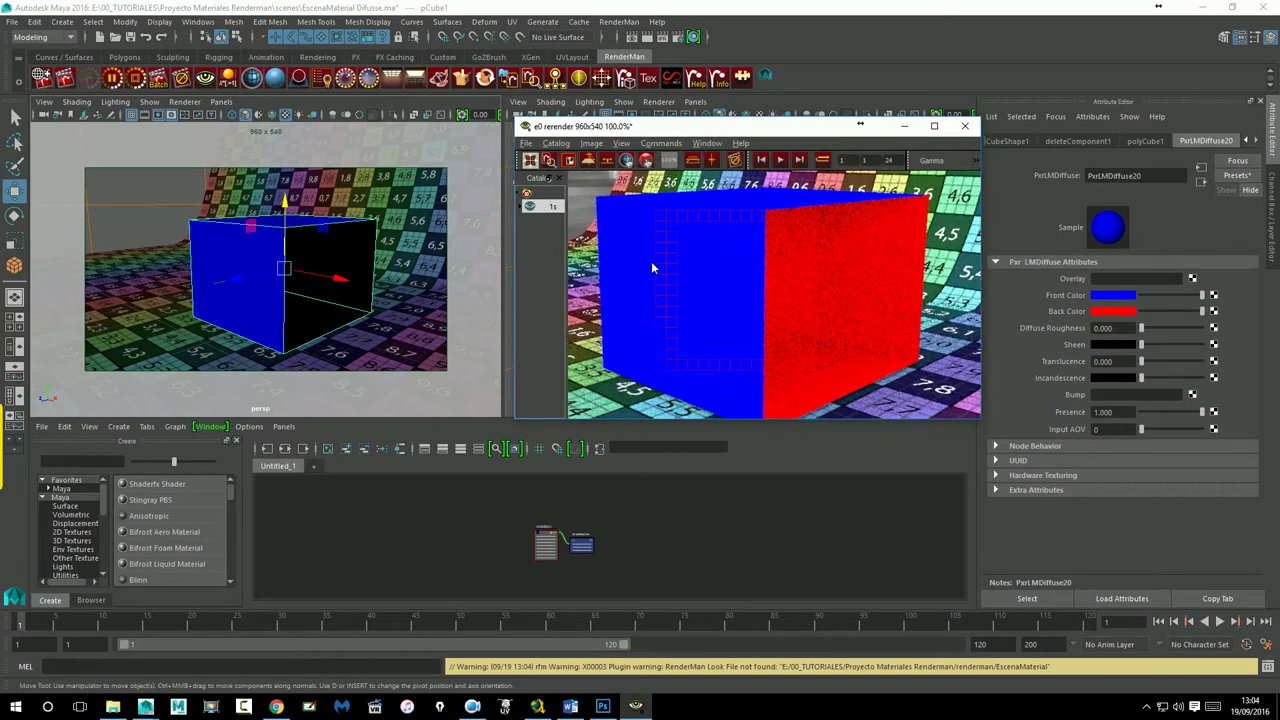
# Step: Fit the pCube1 render fully in view and bring up the Mesh Display normals commands
pyautogui.press('f')
pyautogui.scroll(1, 785, 298)
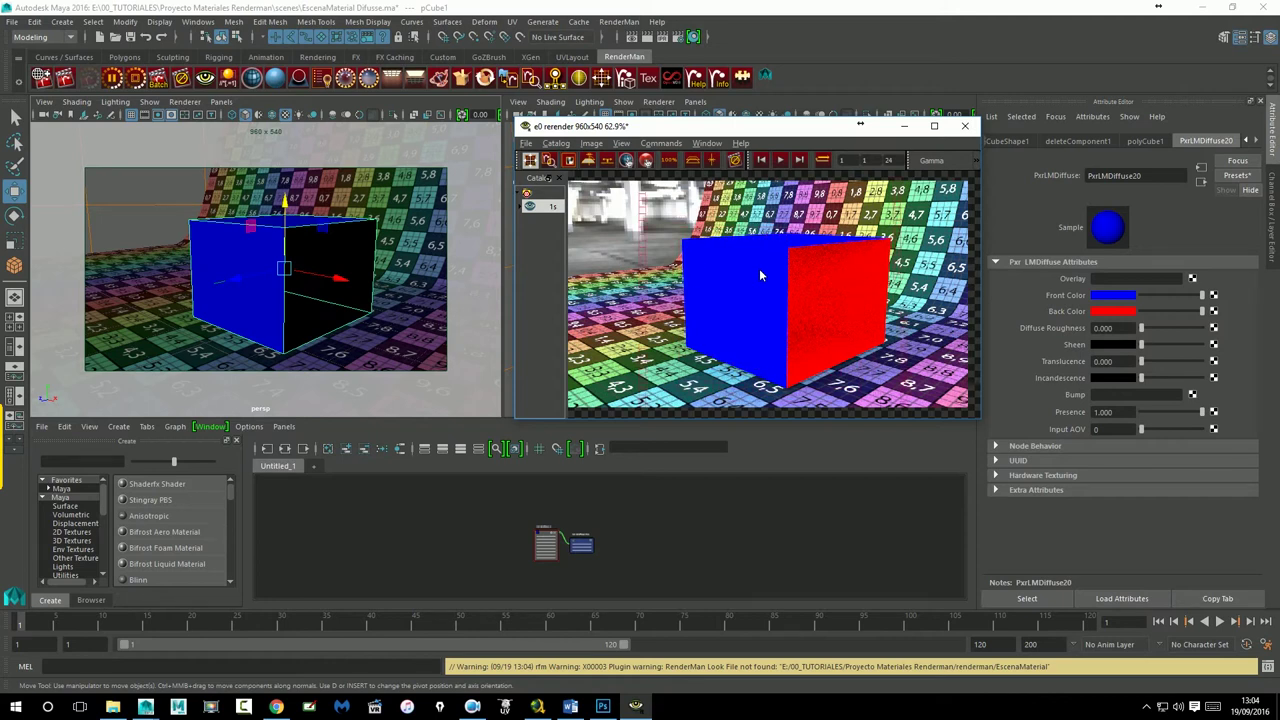
pyautogui.click(225, 259)
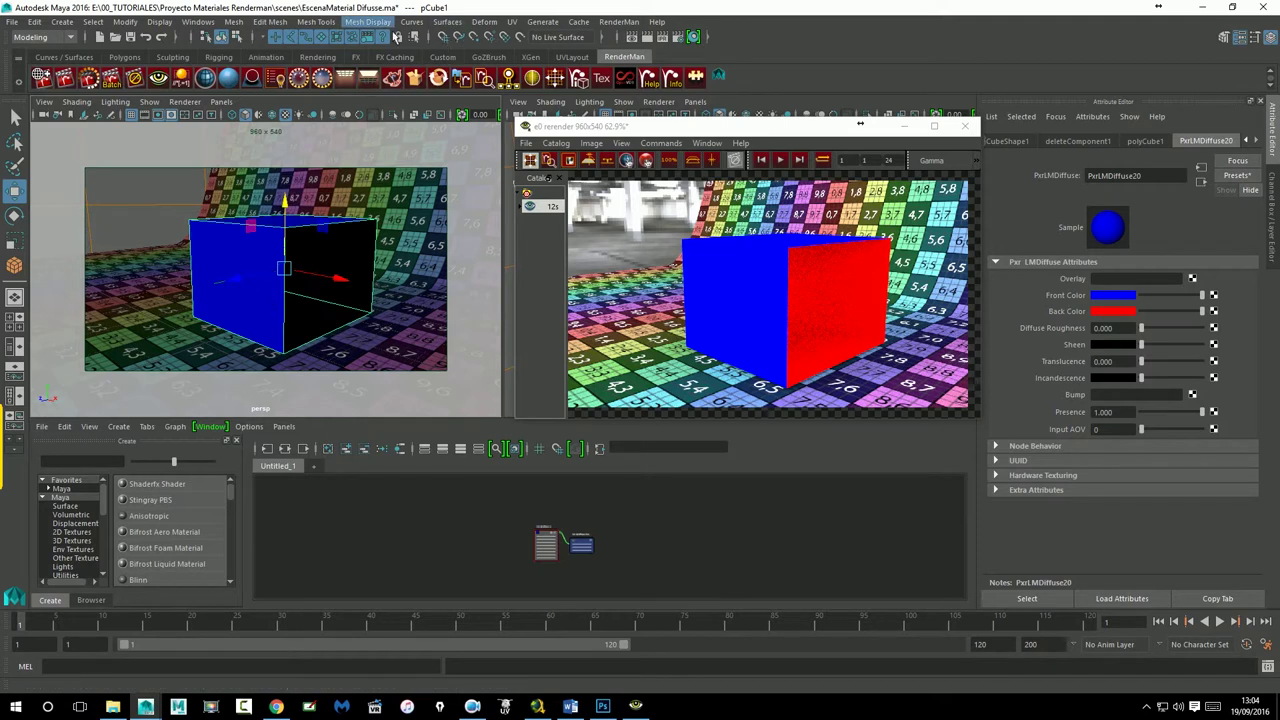
pyautogui.click(385, 22)
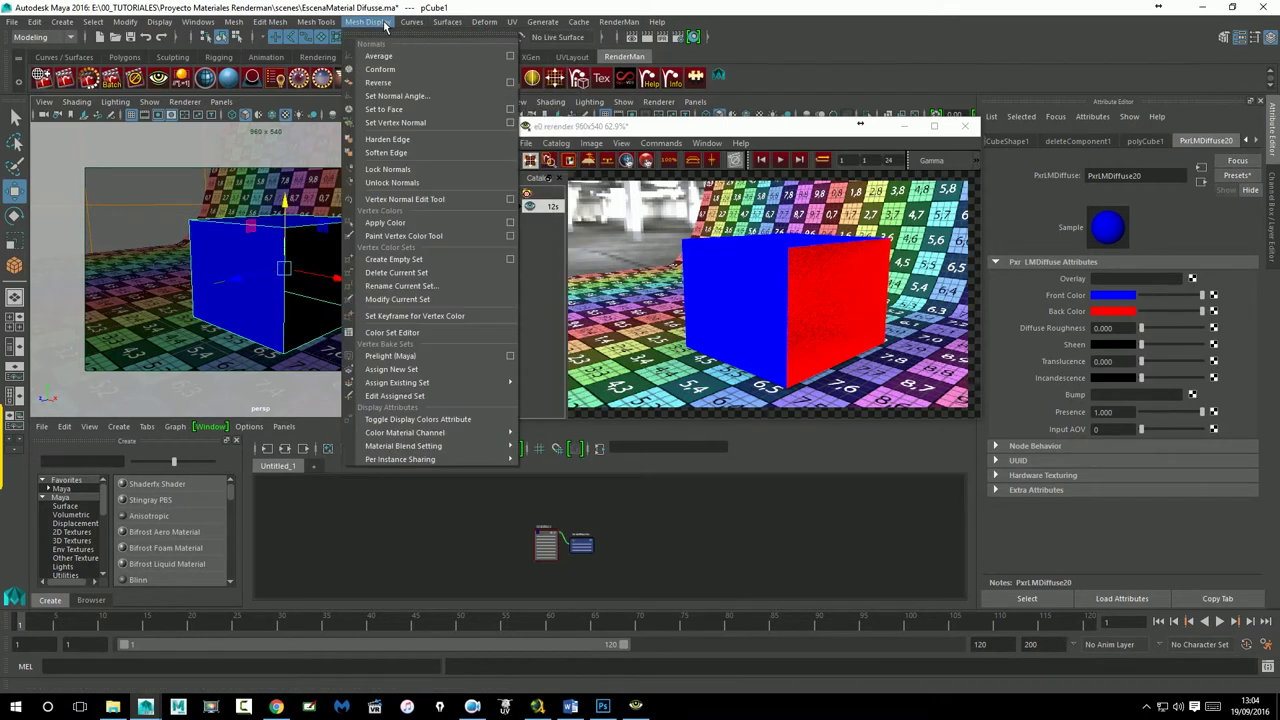
# Step: Reverse pCube1's face normals with Mesh Display > Reverse
pyautogui.click(380, 82)
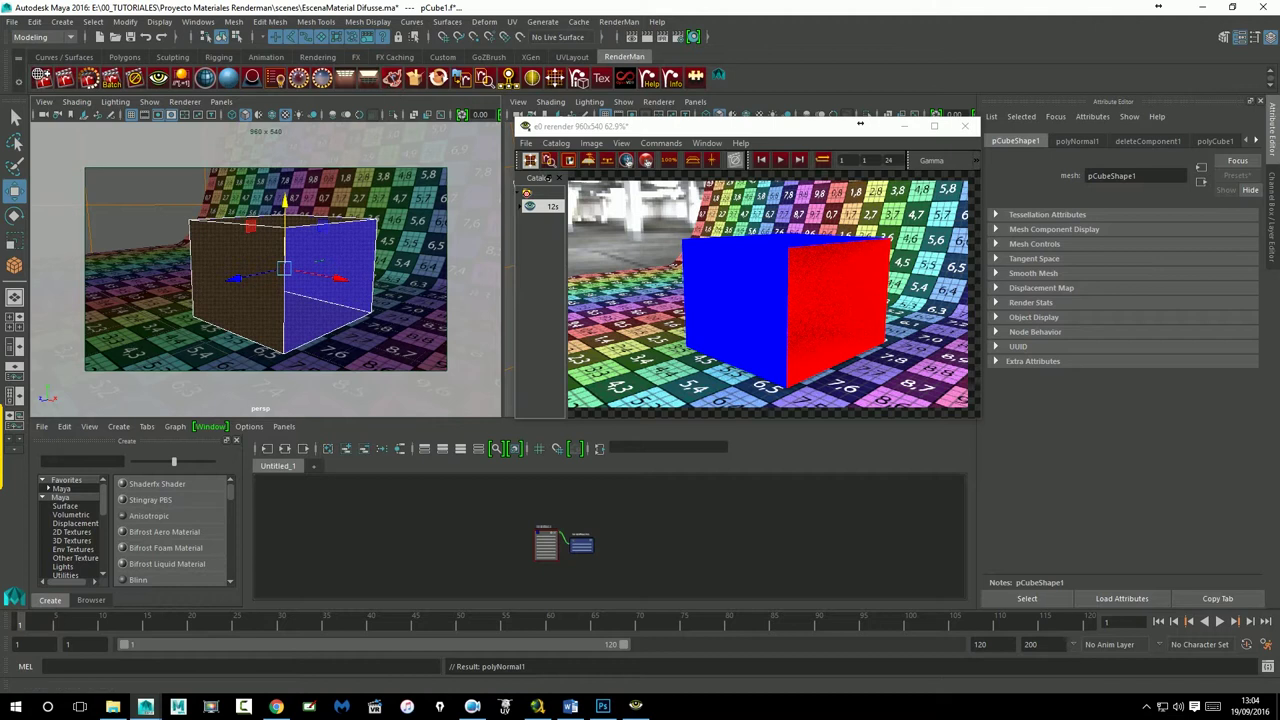
pyautogui.moveTo(349, 270); pyautogui.dragTo(405, 290, button='right')
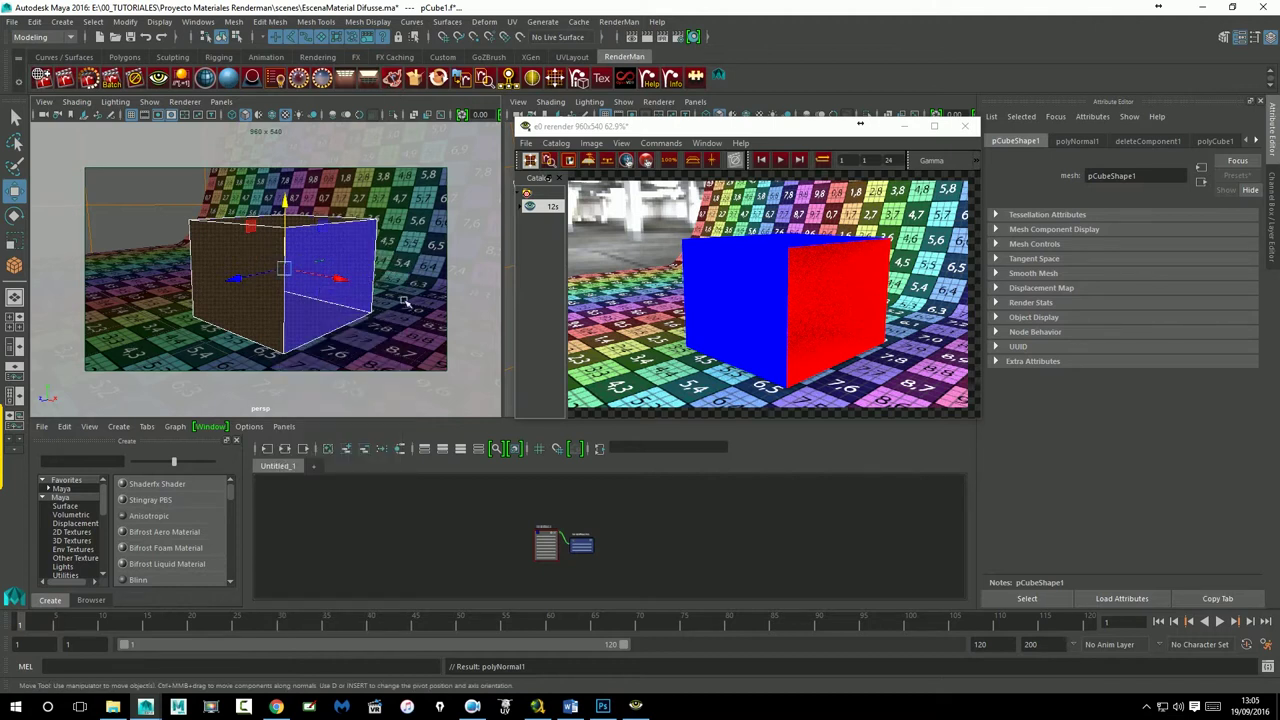
pyautogui.click(397, 290)
pyautogui.moveTo(397, 290)
pyautogui.keyDown('alt'); pyautogui.mouseDown()
pyautogui.moveTo(309, 276)
pyautogui.moveTo(343, 299)
pyautogui.mouseUp(); pyautogui.keyUp('alt')
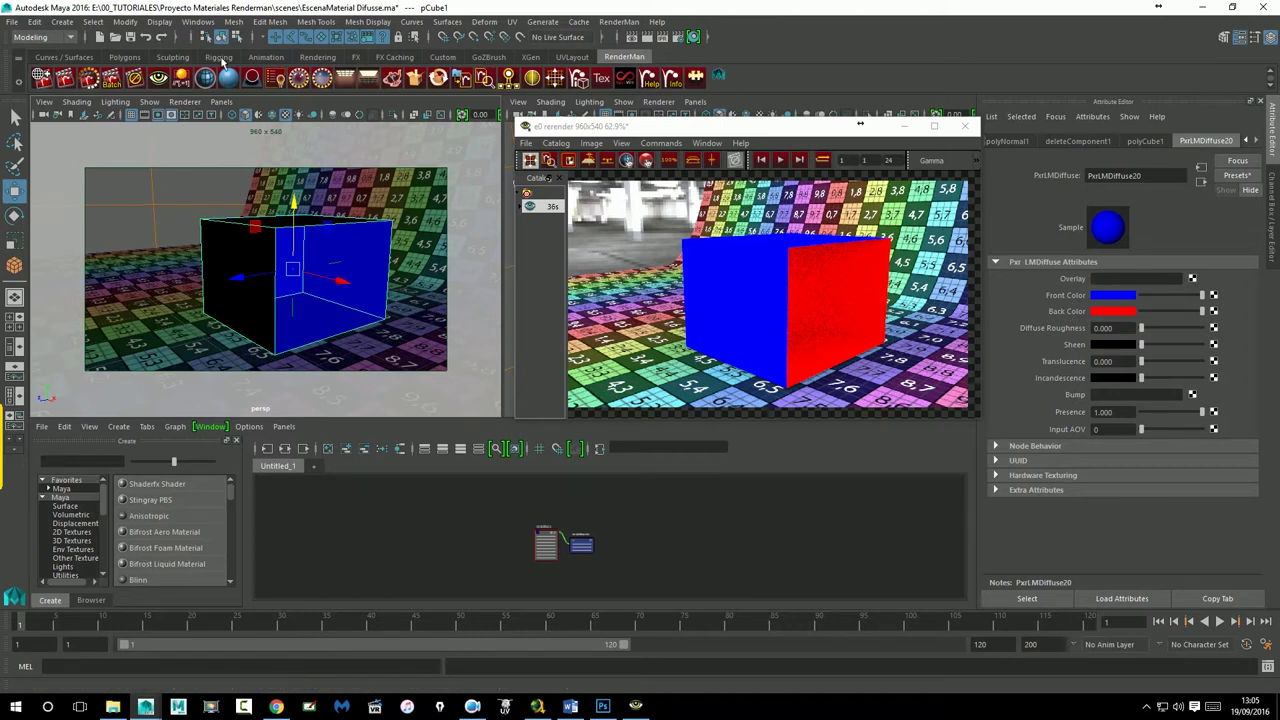
# Step: Re-run the IPR render and compare it against the earlier catalog snapshot
pyautogui.click(88, 78)
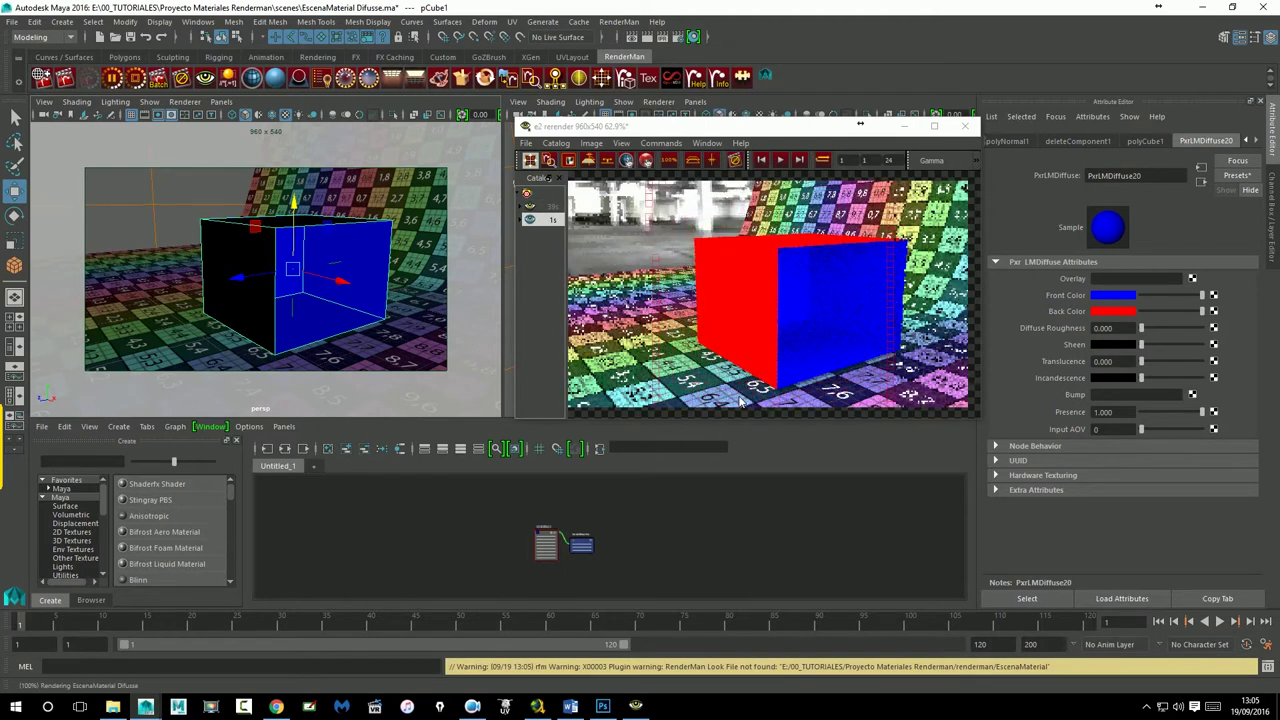
pyautogui.click(556, 207)
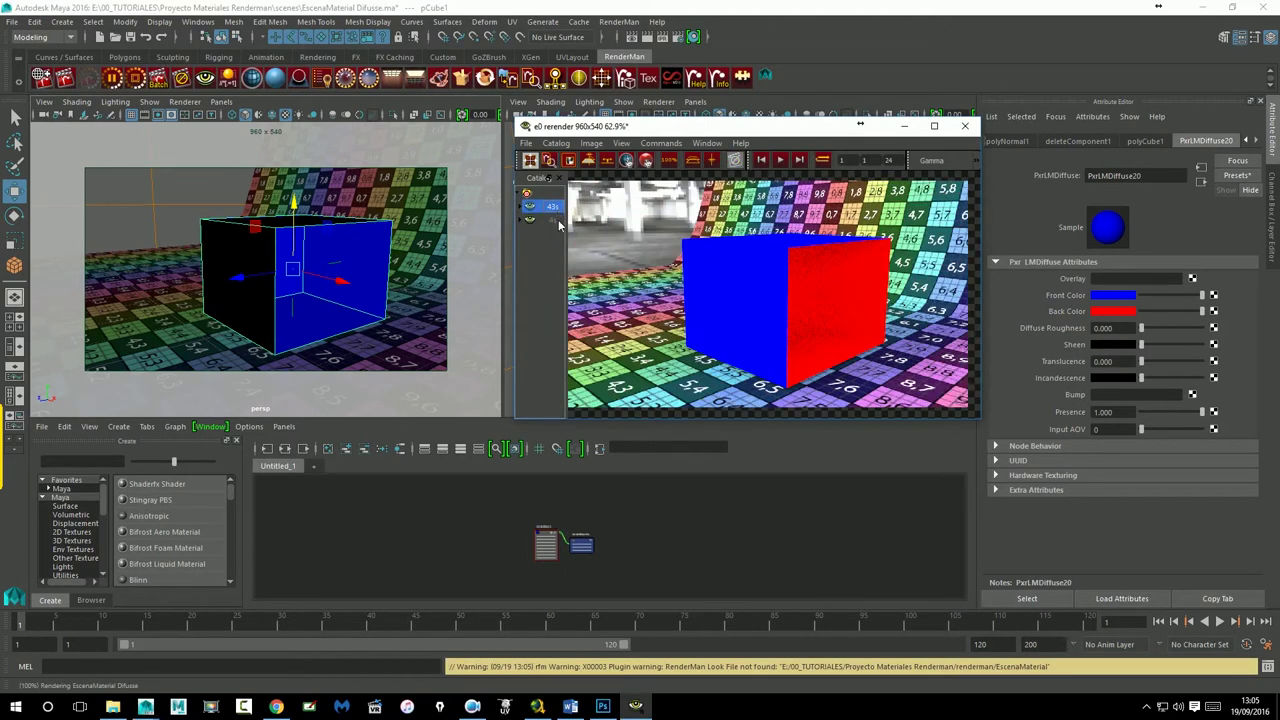
pyautogui.click(554, 219)
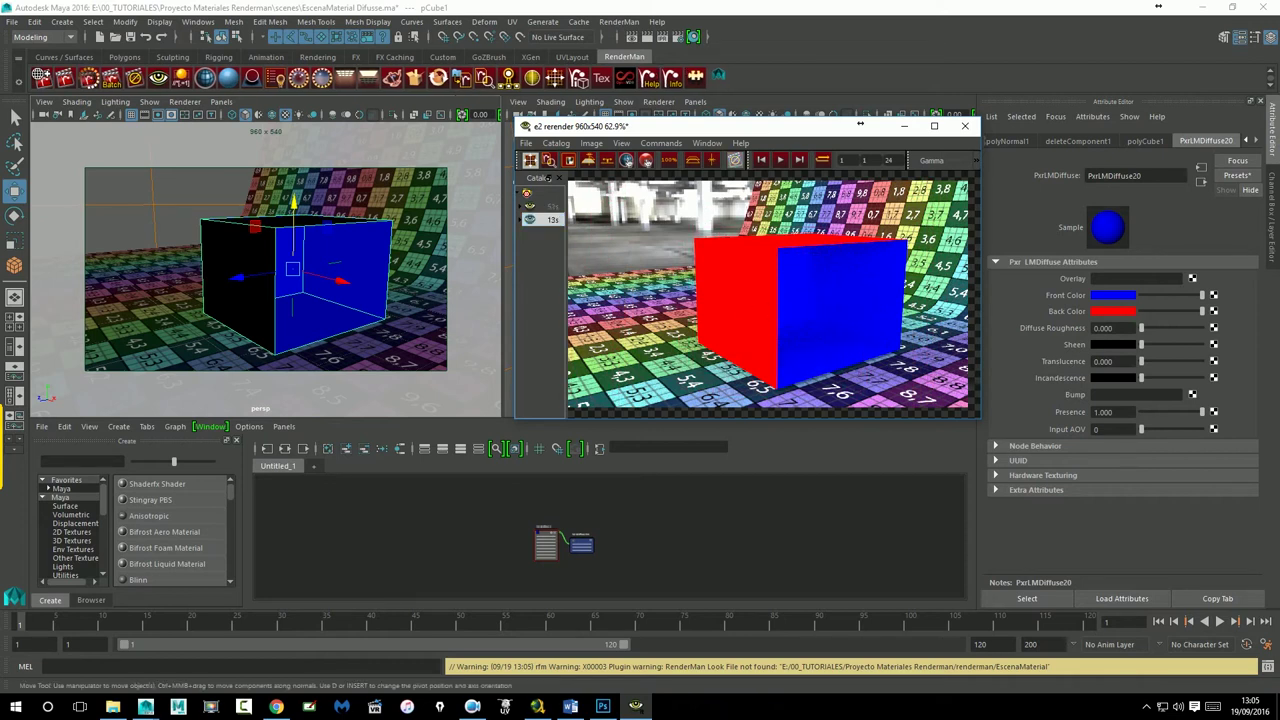
# Step: View the cube from the front, then select and delete it
pyautogui.press('[')
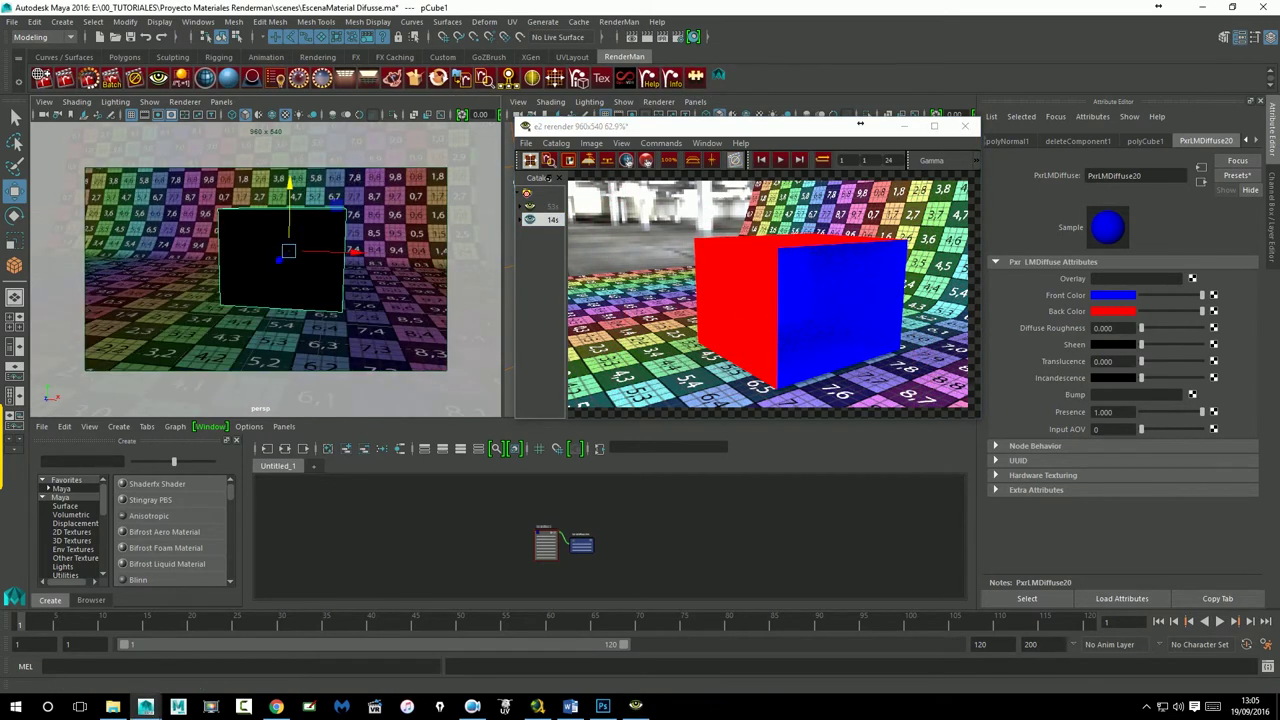
pyautogui.click(331, 312)
pyautogui.click(295, 265)
pyautogui.press('Delete')
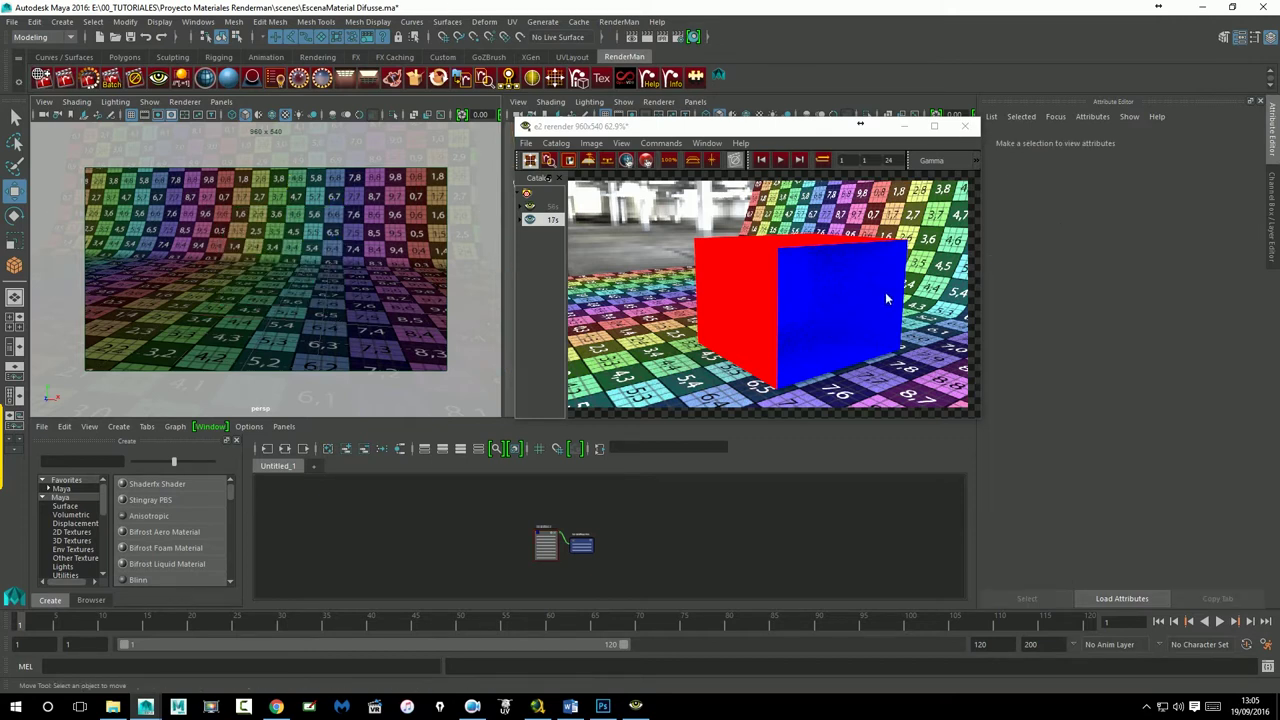
# Step: Show the TE layer, select the teapot, open its PxrLMDiffuse15 attributes and start IPR rendering
pyautogui.click(1272, 215)
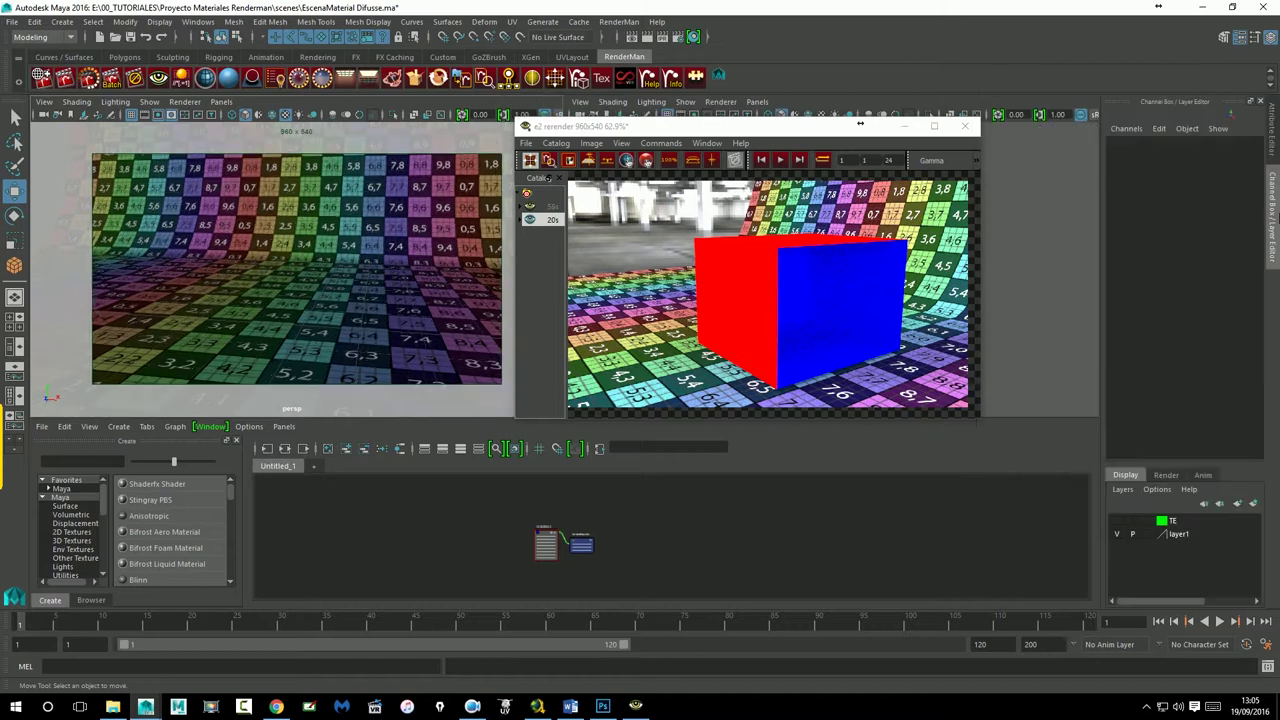
pyautogui.click(1118, 521)
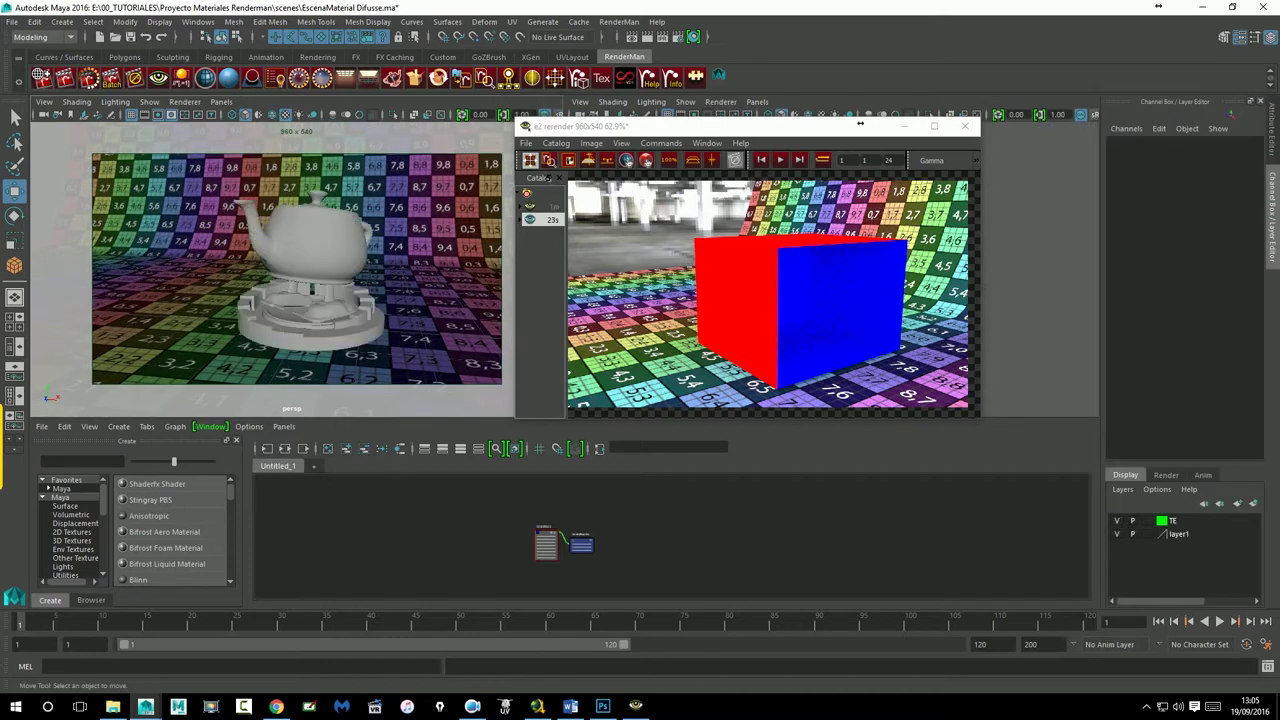
pyautogui.click(340, 257)
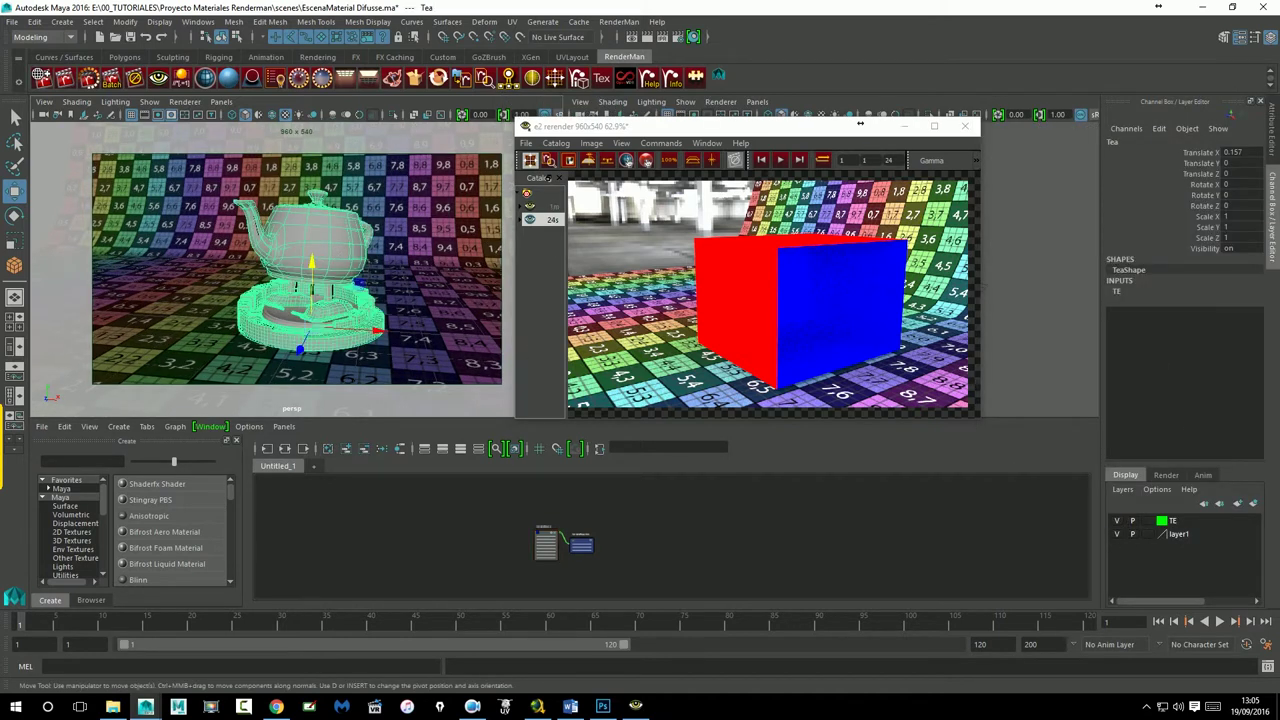
pyautogui.hotkey('ctrl', 'a')
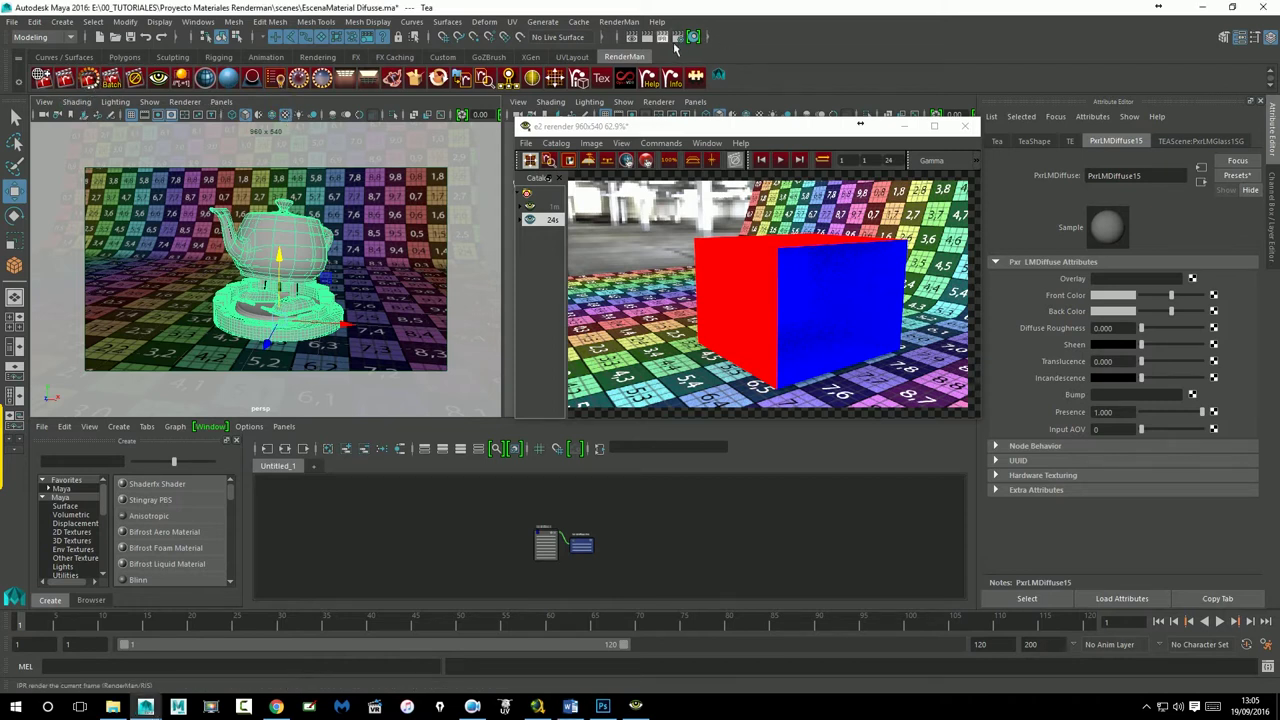
pyautogui.click(676, 44)
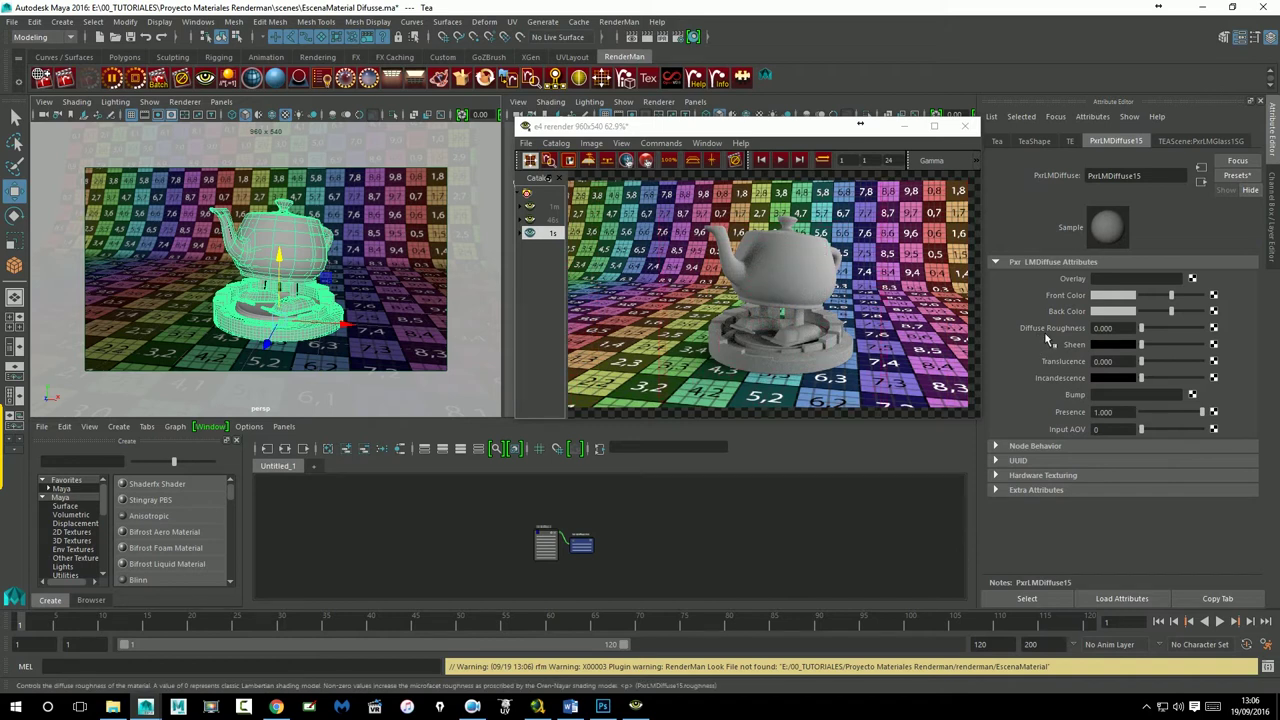
# Step: Set Diffuse Roughness to 1, then to 2, watching the teapot render
pyautogui.click(1110, 329)
pyautogui.moveTo(1092, 344)
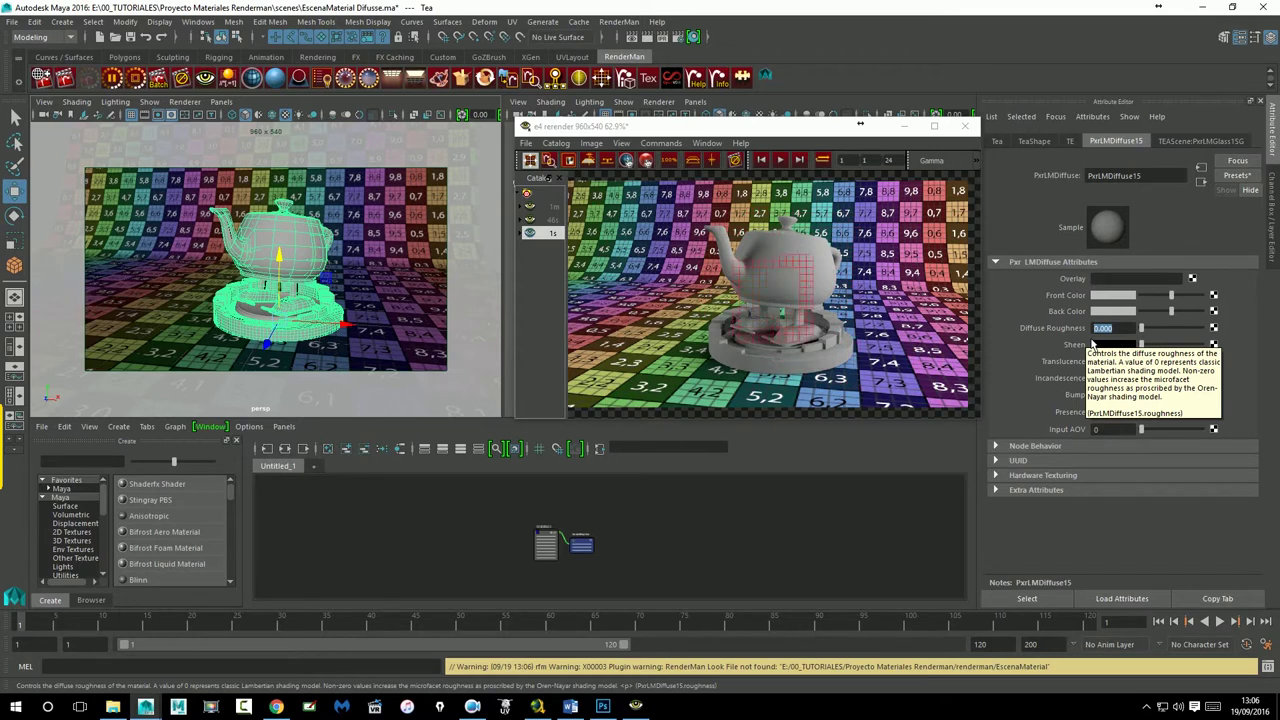
pyautogui.click(799, 304)
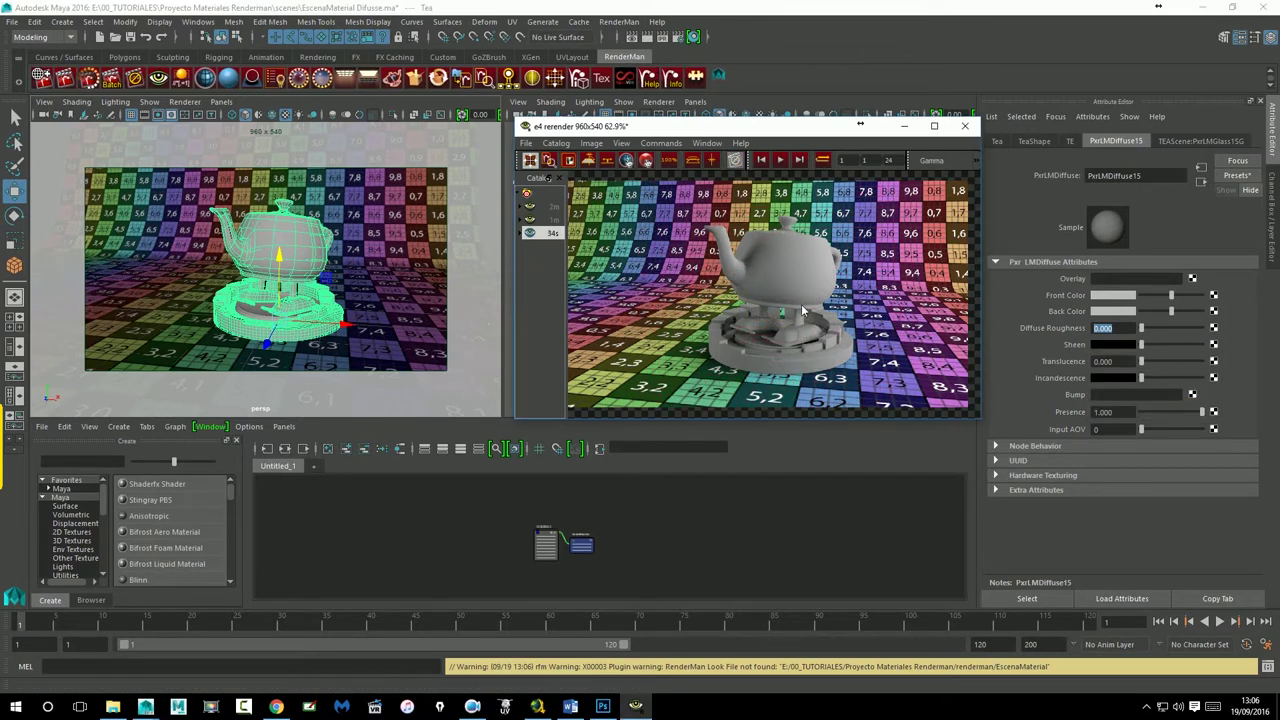
pyautogui.moveTo(1143, 329); pyautogui.dragTo(1250, 342)
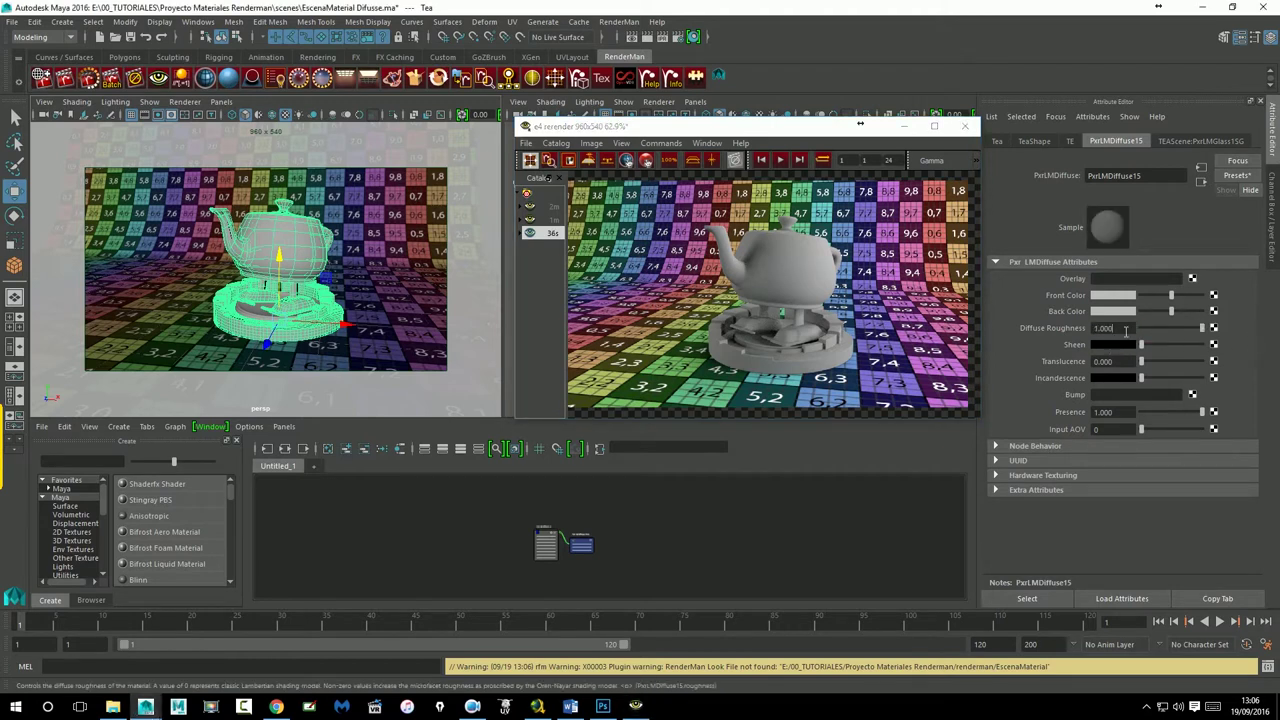
pyautogui.moveTo(1125, 329); pyautogui.dragTo(1018, 328)
pyautogui.write('2')
pyautogui.press('Return')
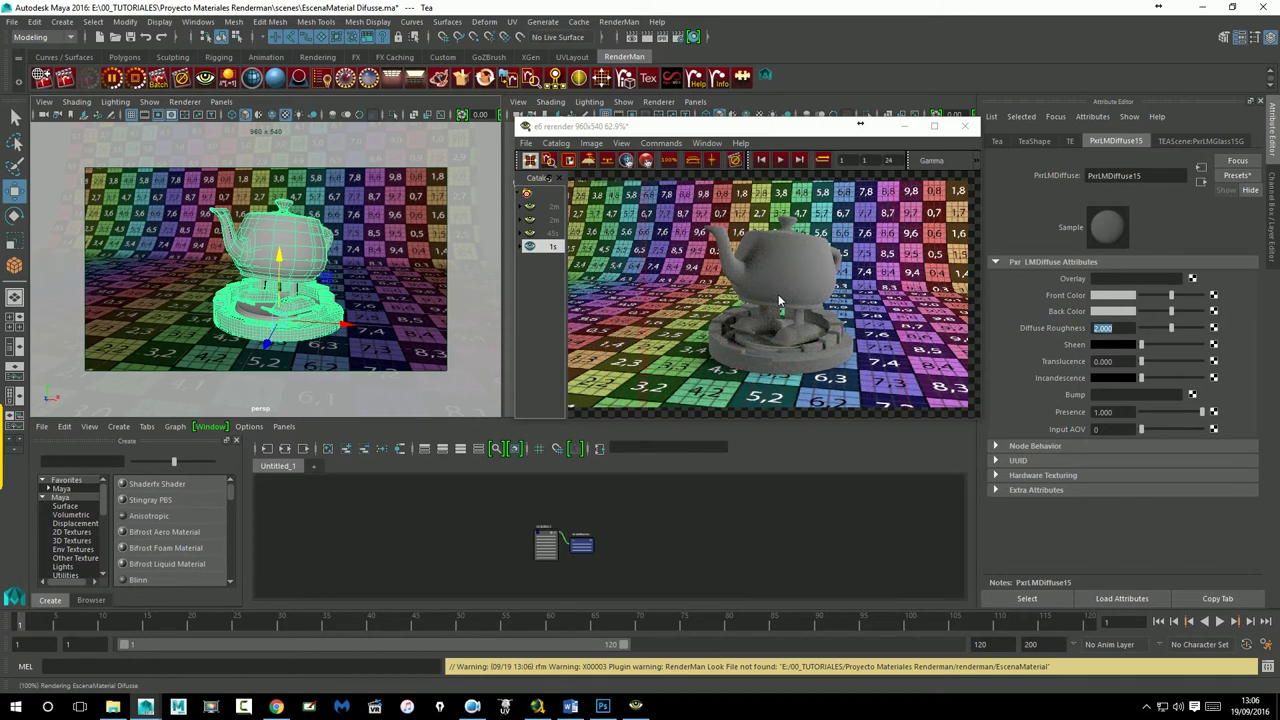
# Step: Compare the roughness snapshots in the catalog, then reset Diffuse Roughness to 0
pyautogui.click(553, 234)
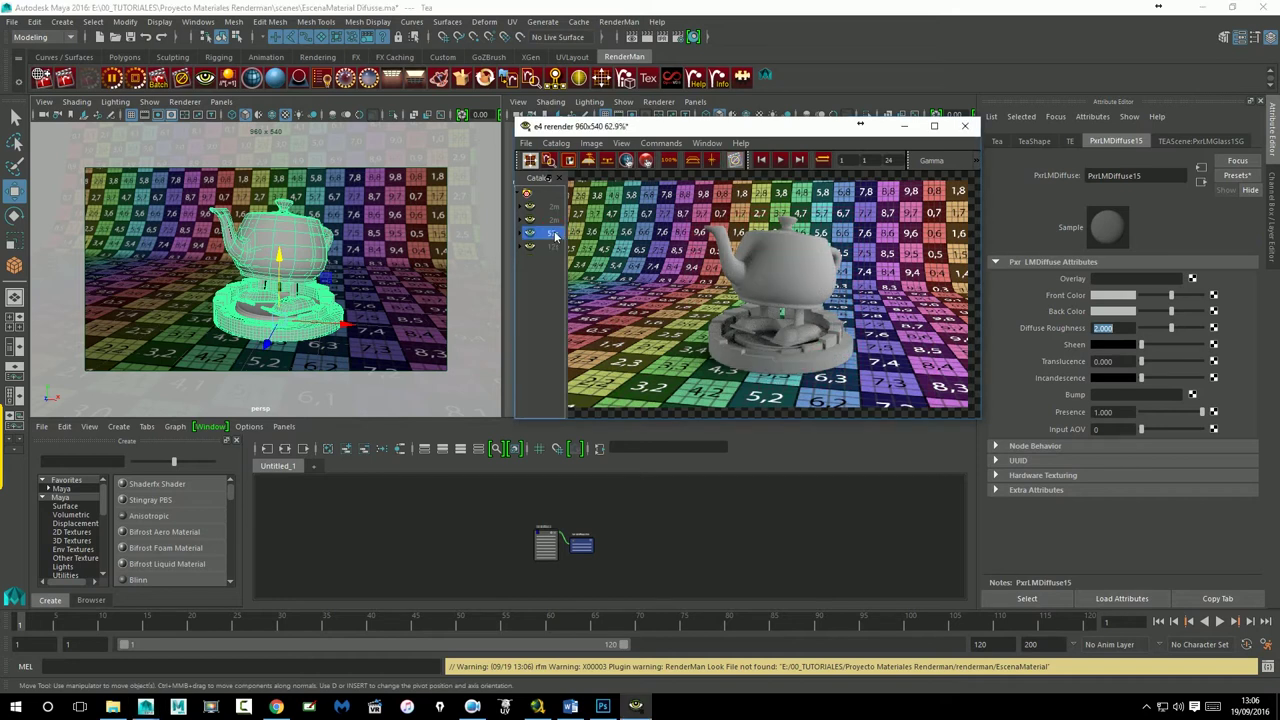
pyautogui.click(550, 248)
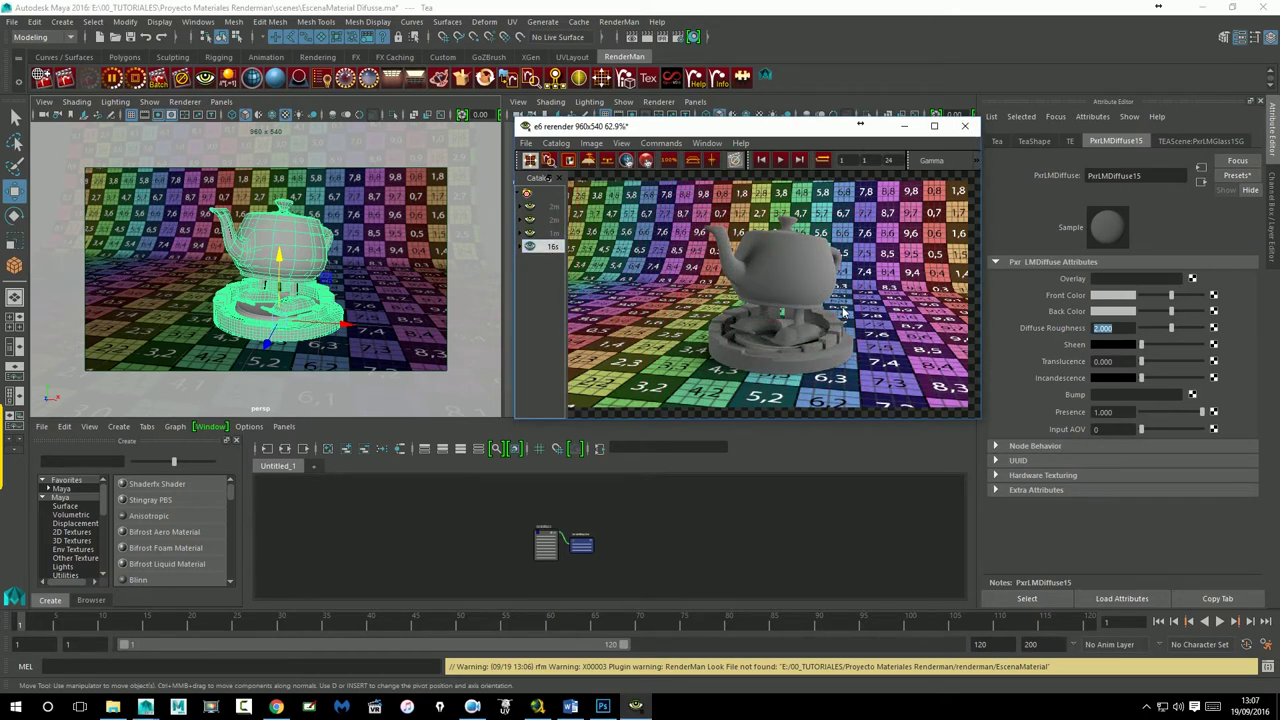
pyautogui.click(1046, 328)
pyautogui.write('0')
pyautogui.press('Return')
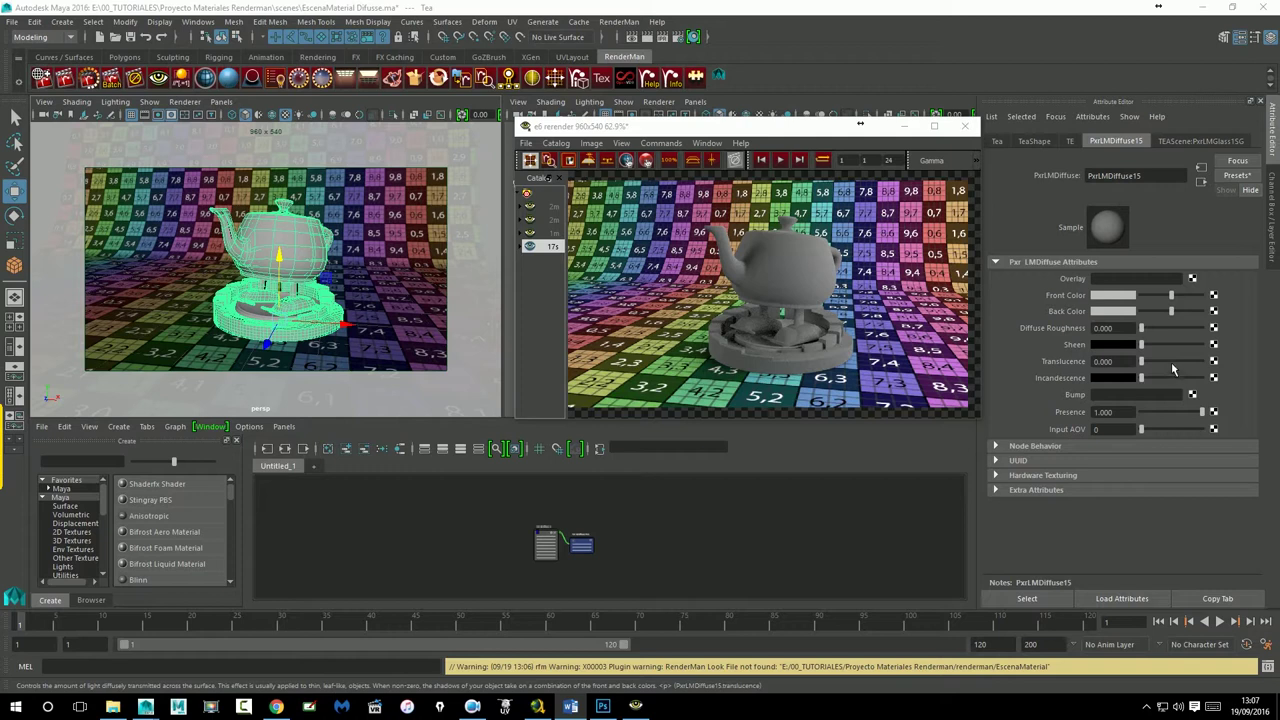
# Step: Darken the front colour slightly, set Sheen to green and re-render the teapot
pyautogui.moveTo(1155, 297); pyautogui.dragTo(1149, 298)
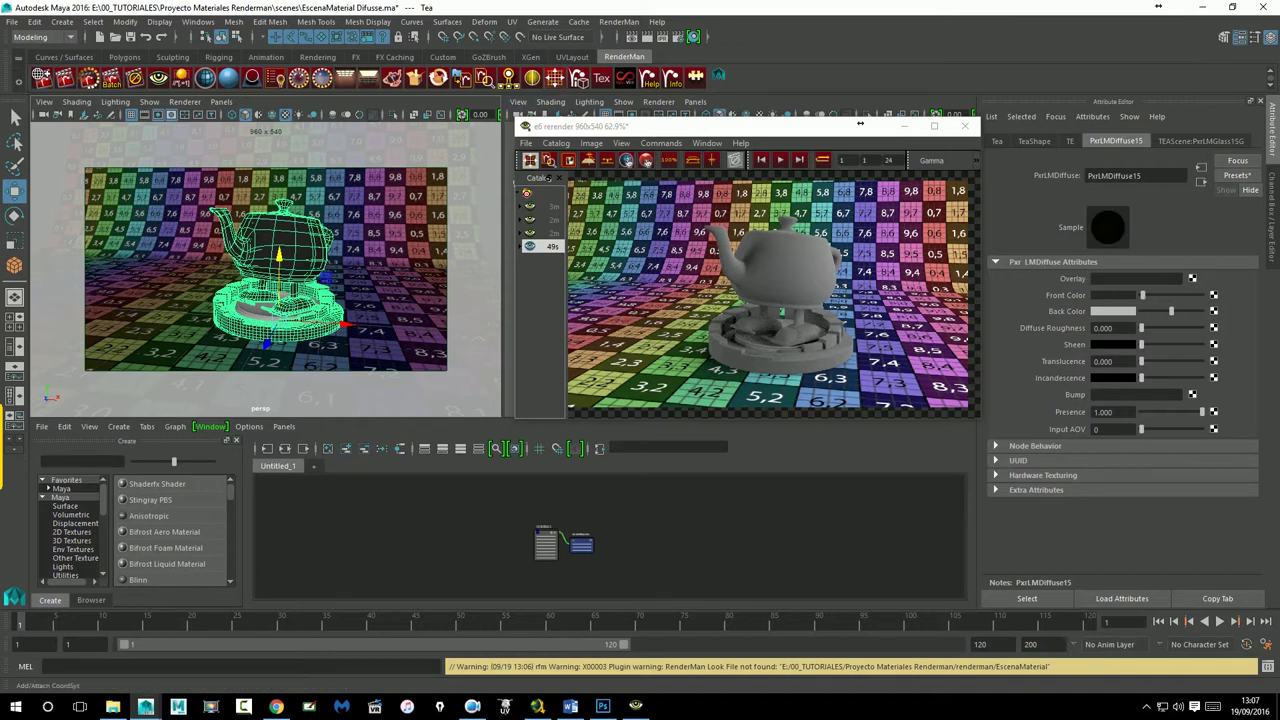
pyautogui.click(673, 42)
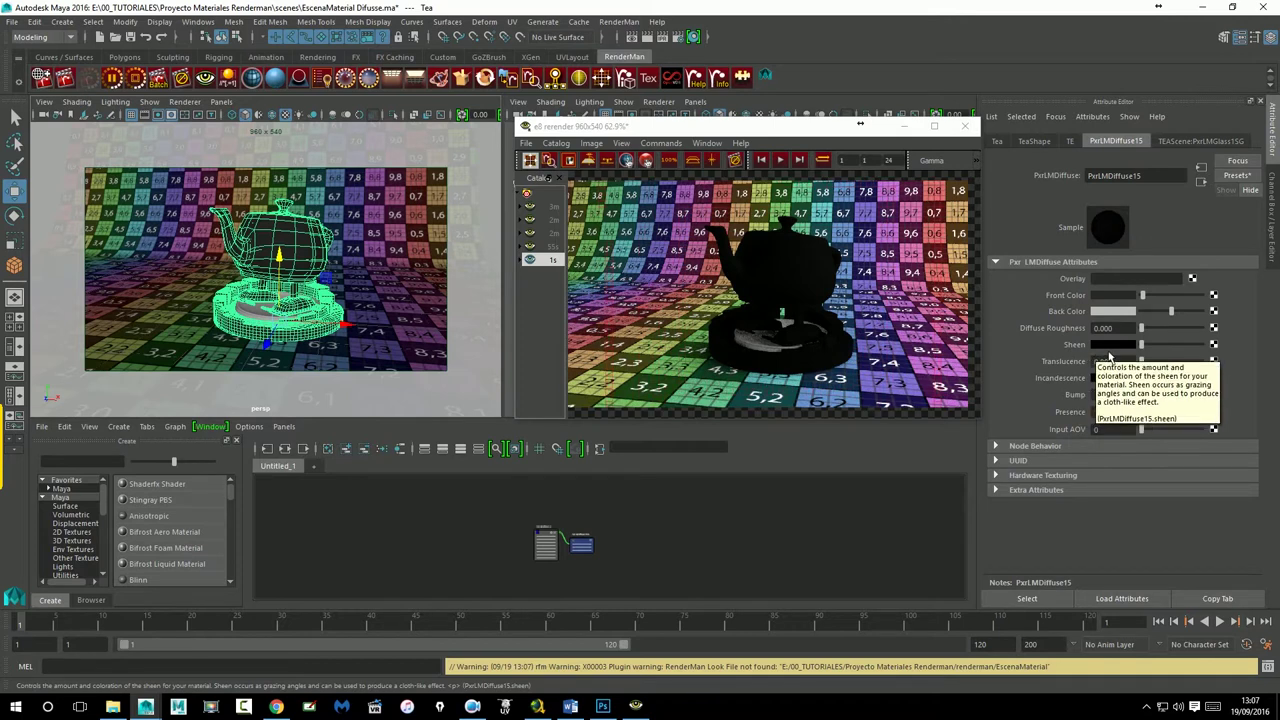
pyautogui.click(710, 330)
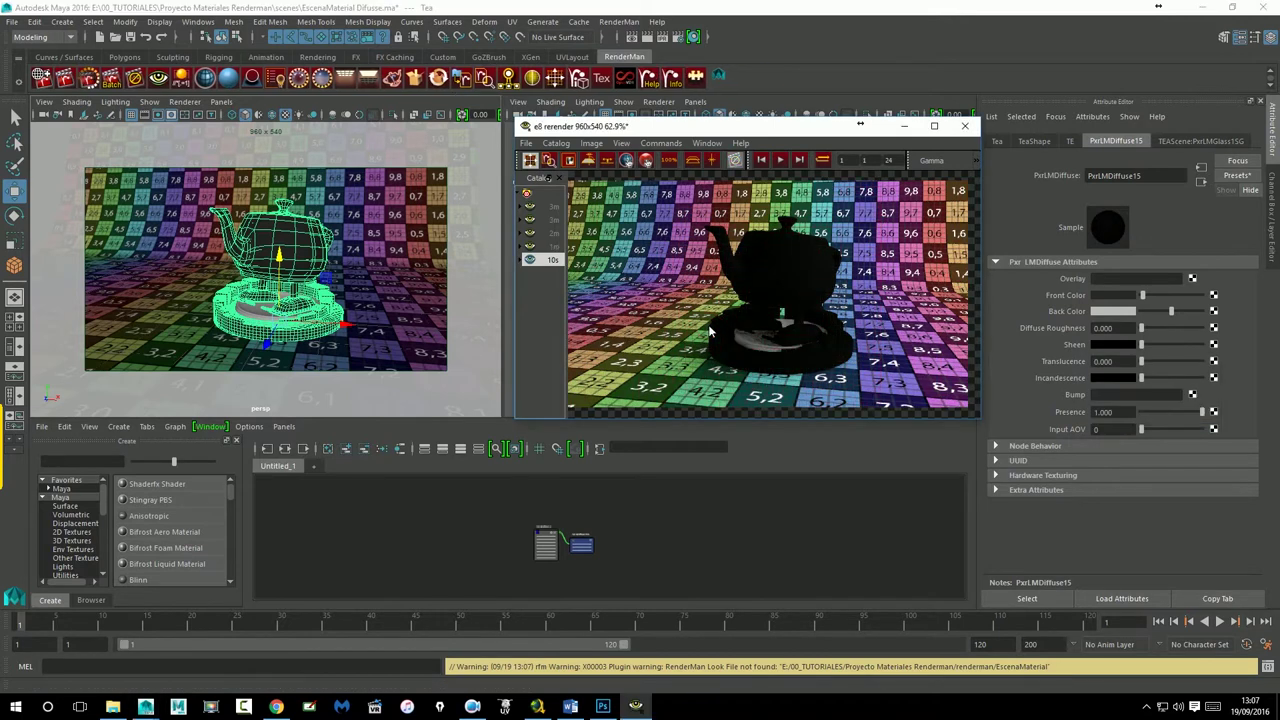
pyautogui.click(1113, 344)
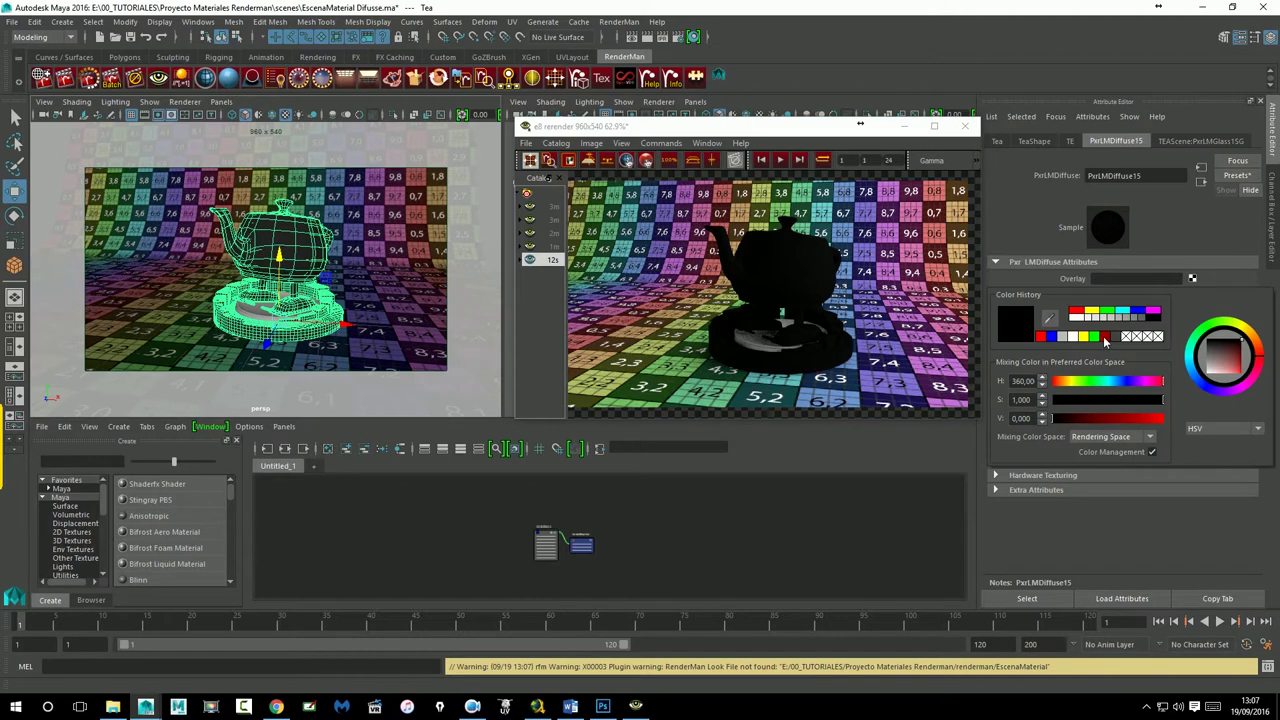
pyautogui.click(1110, 313)
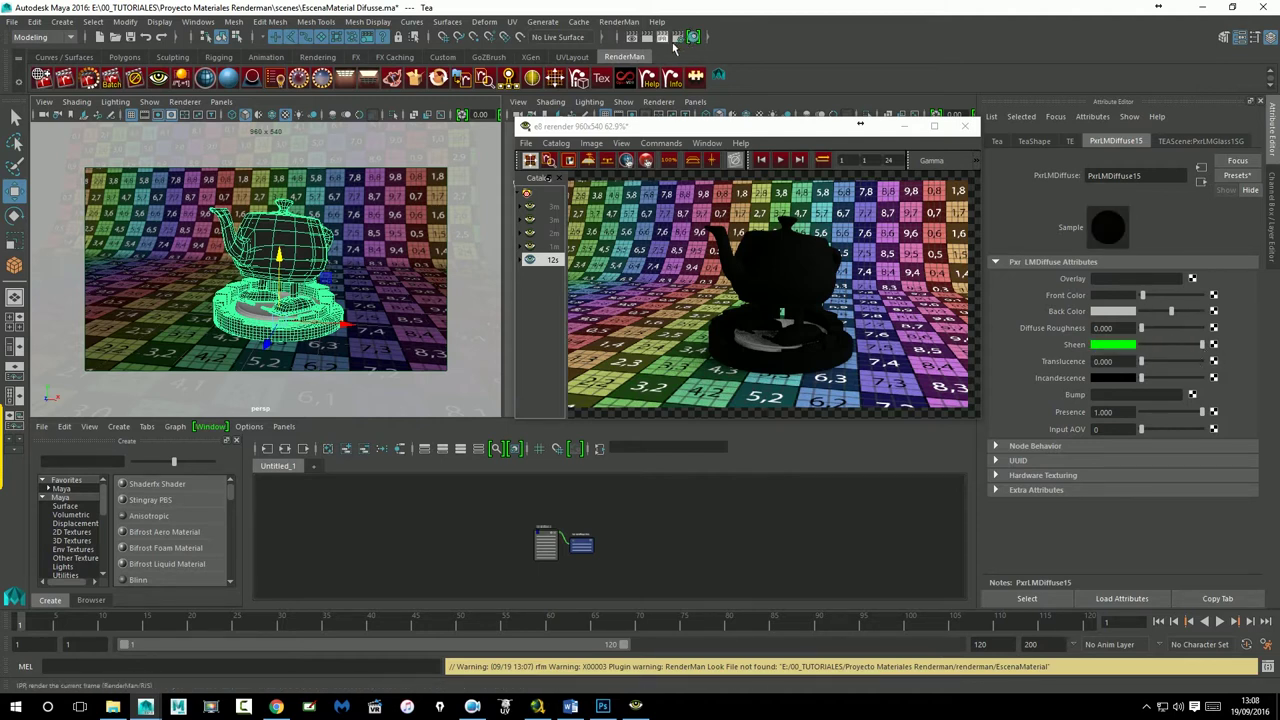
pyautogui.click(676, 44)
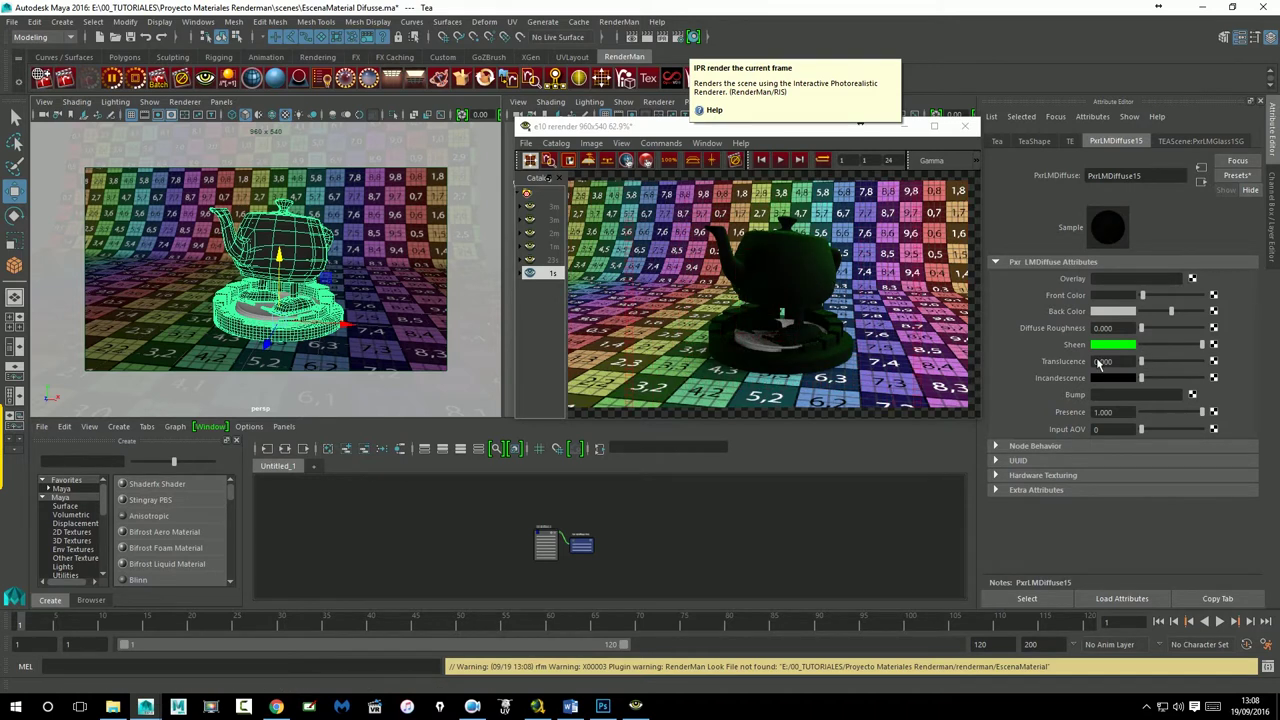
# Step: Lighten the Front Color a little and bring up its colour chooser
pyautogui.click(1146, 295)
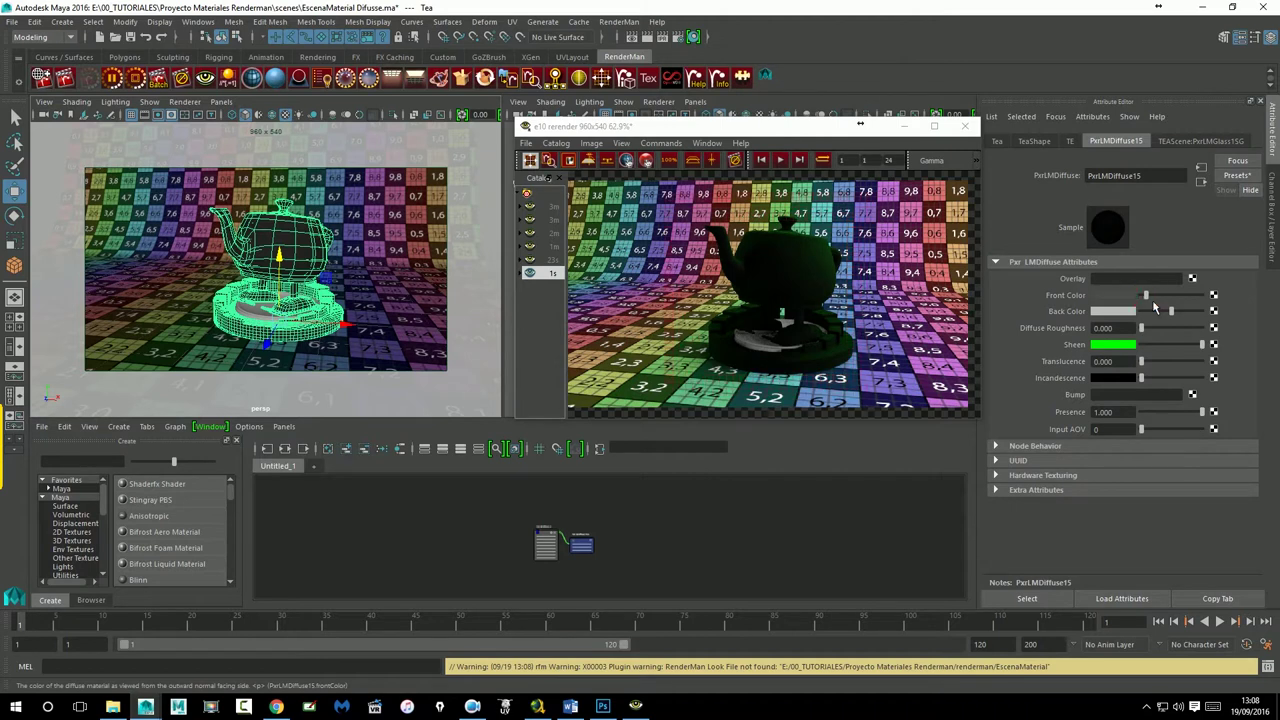
pyautogui.moveTo(1152, 303); pyautogui.dragTo(1157, 304)
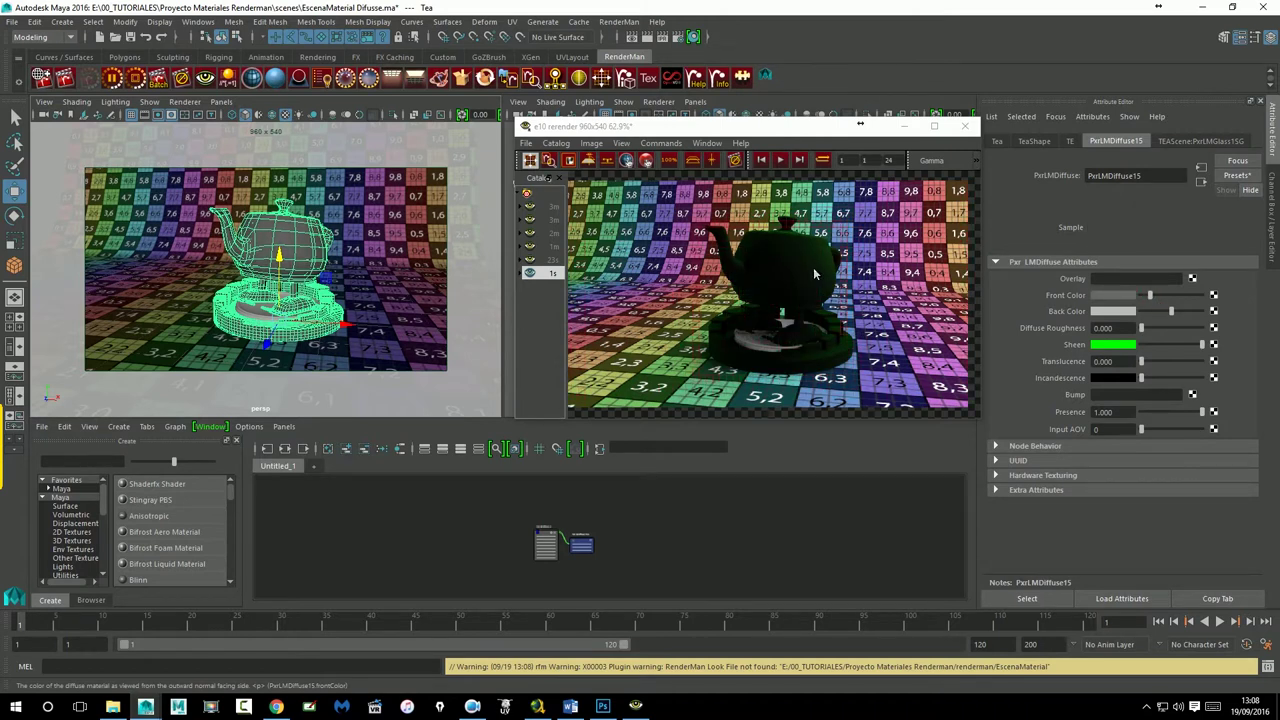
pyautogui.click(1108, 295)
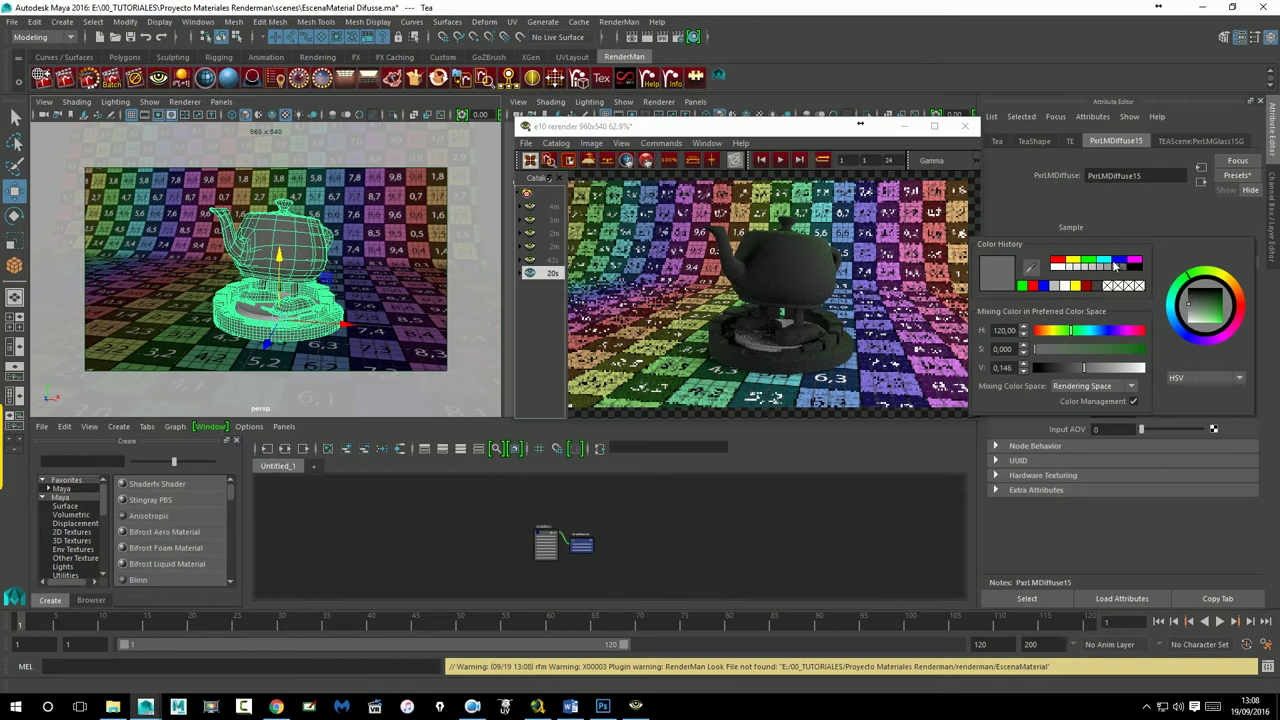
# Step: Set the front colour to a blue hue in the colour chooser
pyautogui.click(1043, 287)
pyautogui.click(1105, 332)
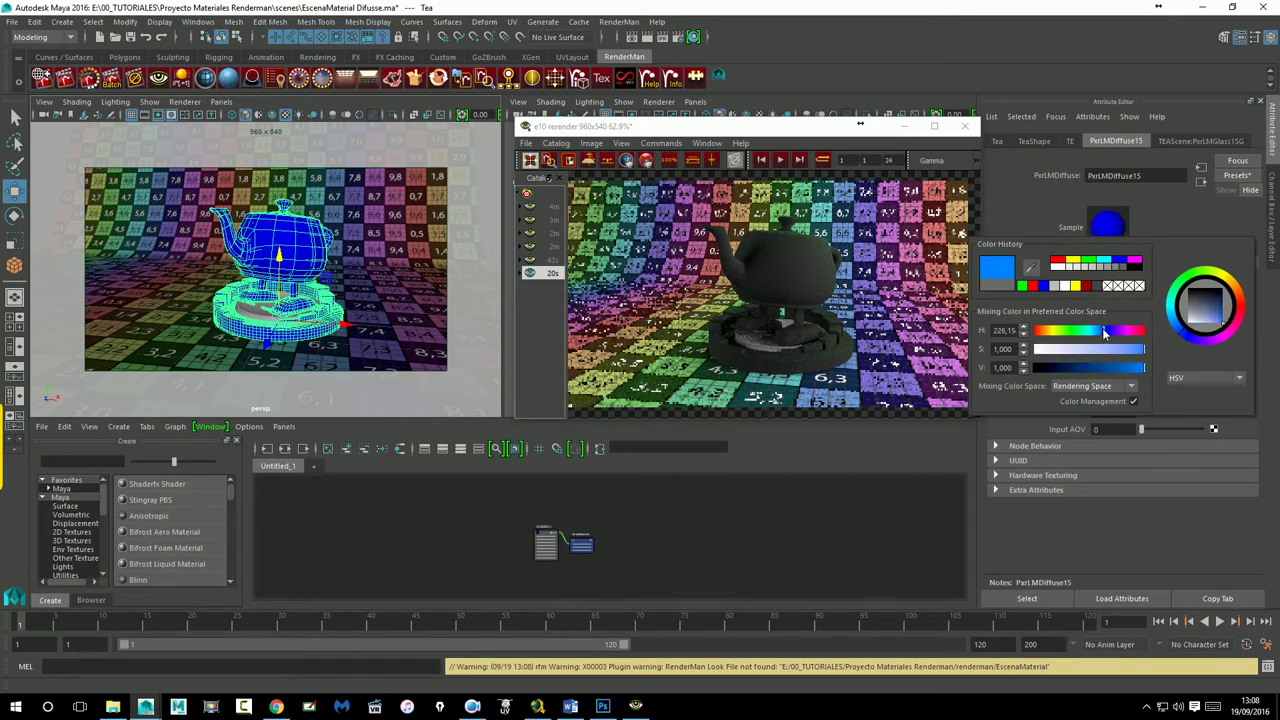
pyautogui.moveTo(1098, 369); pyautogui.dragTo(1066, 370)
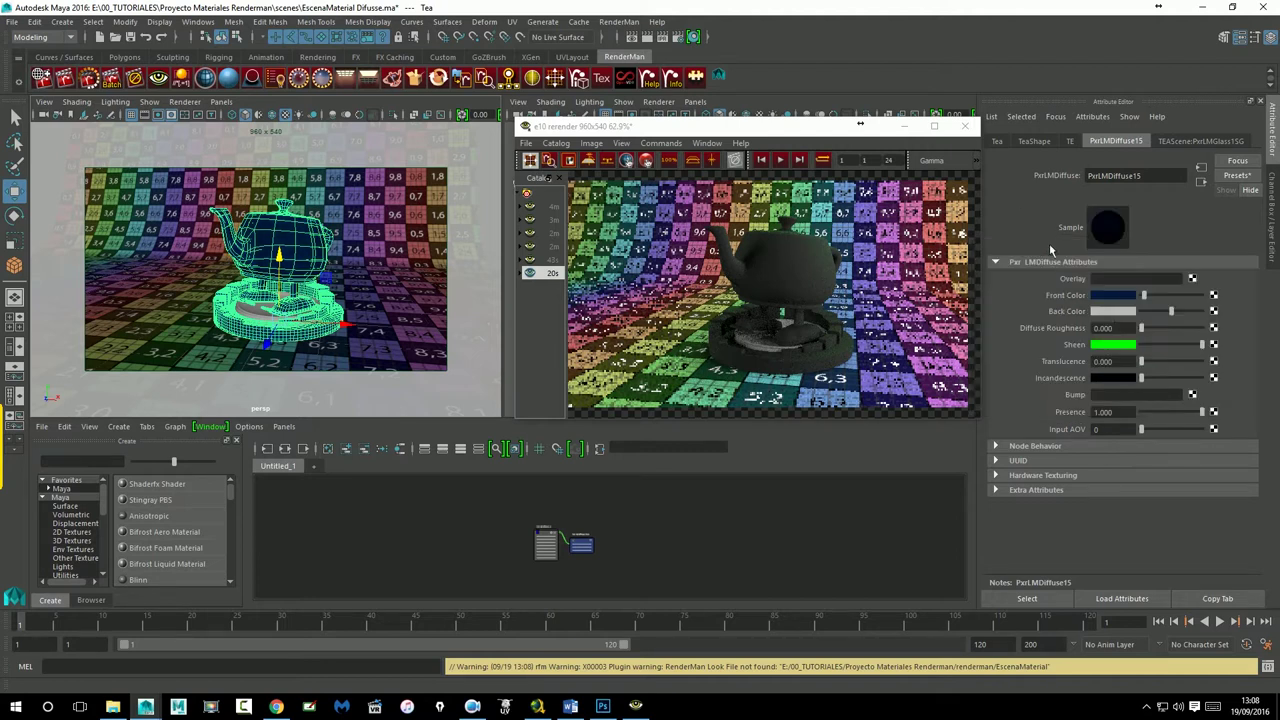
# Step: Set Sheen to light grey, raise it slightly, and start a fresh IPR render
pyautogui.click(1126, 346)
pyautogui.click(1092, 337)
pyautogui.click(1168, 346)
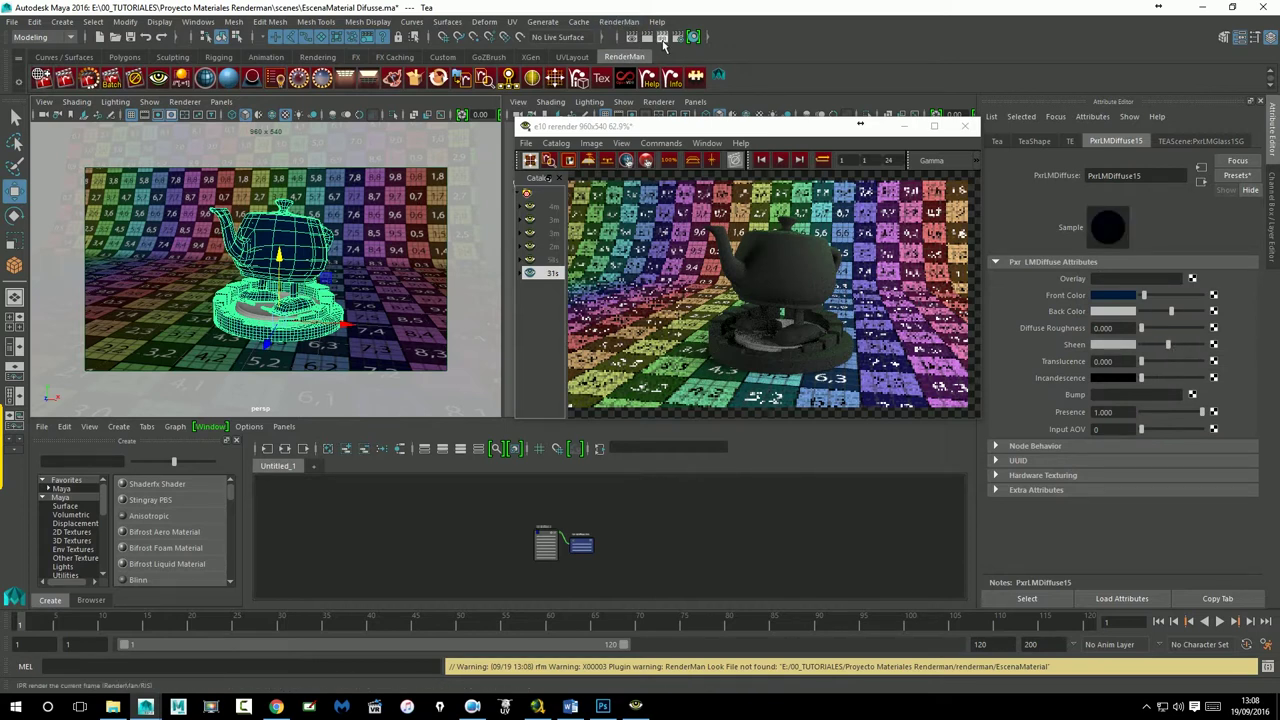
pyautogui.click(520, 78)
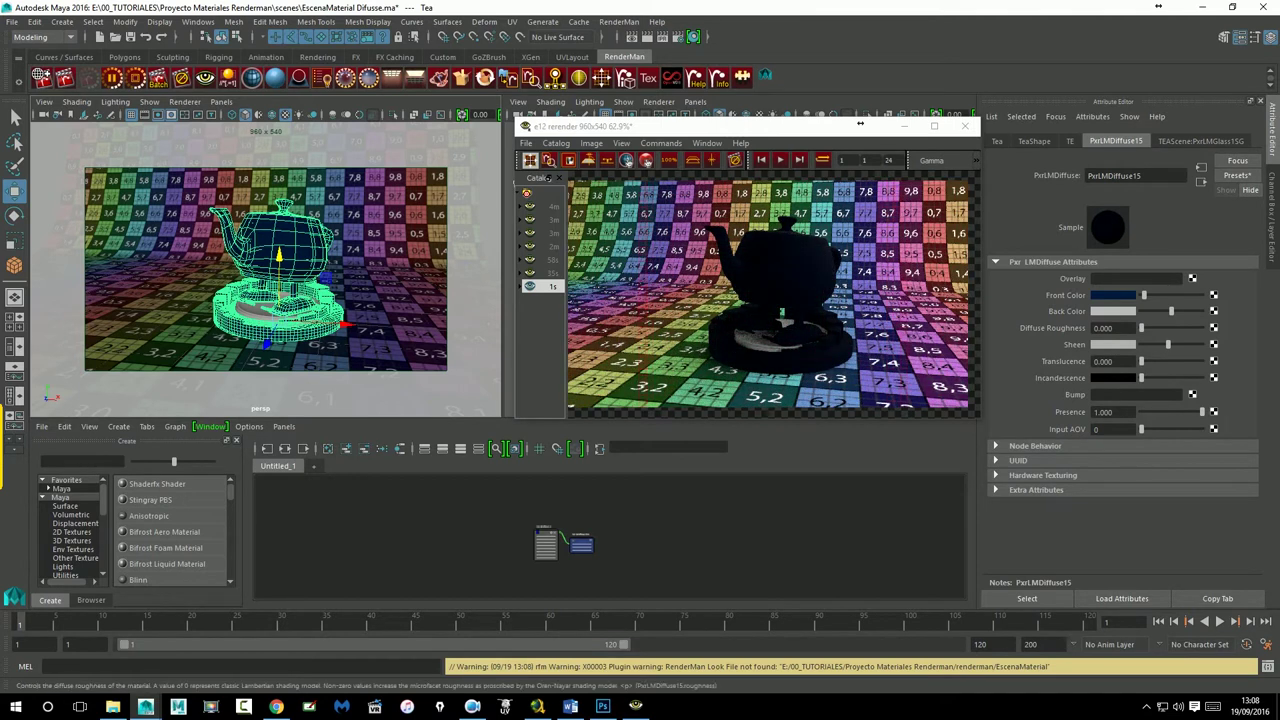
# Step: Brighten the blue front colour and push the Sheen slider to its maximum
pyautogui.click(1148, 296)
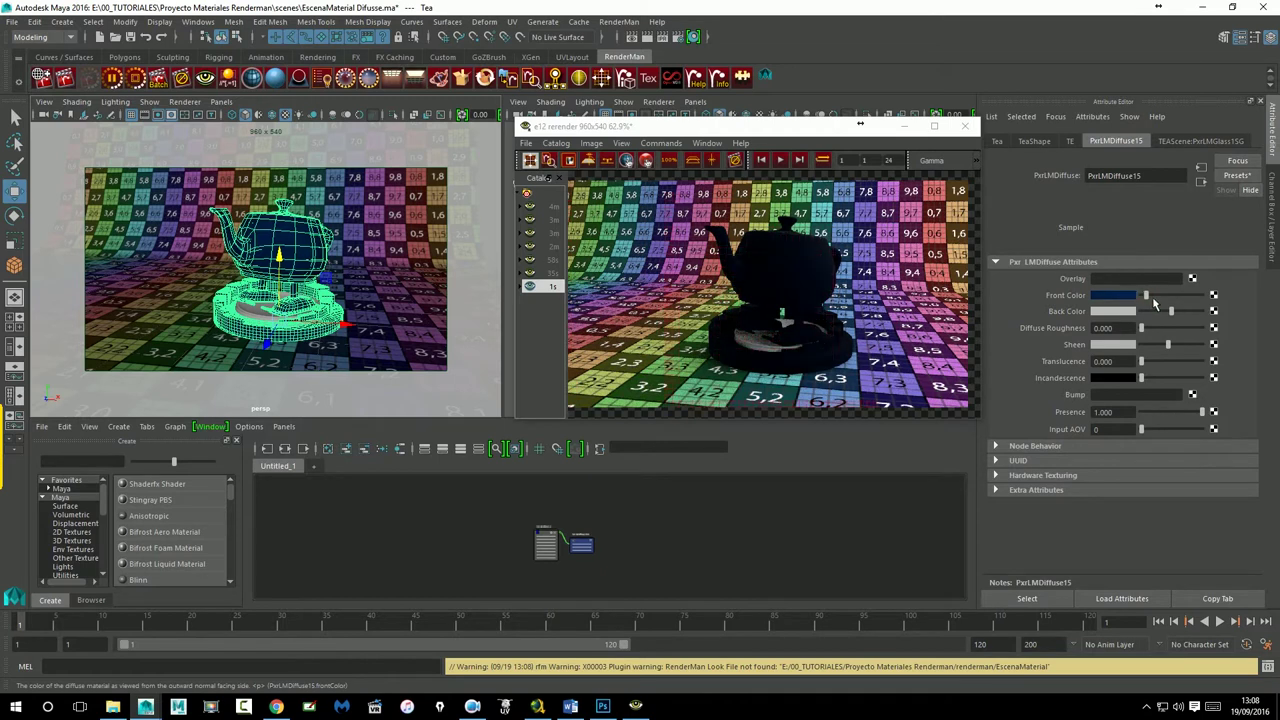
pyautogui.click(1154, 296)
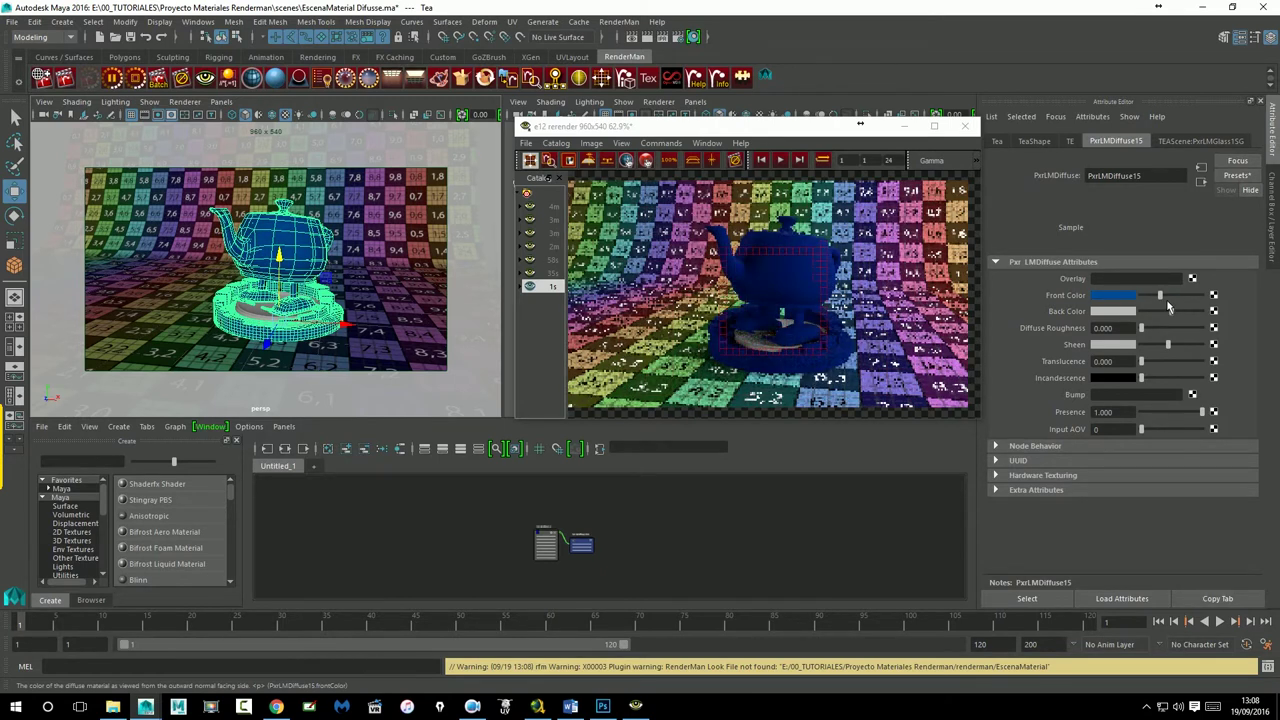
pyautogui.moveTo(1170, 345); pyautogui.dragTo(1192, 346)
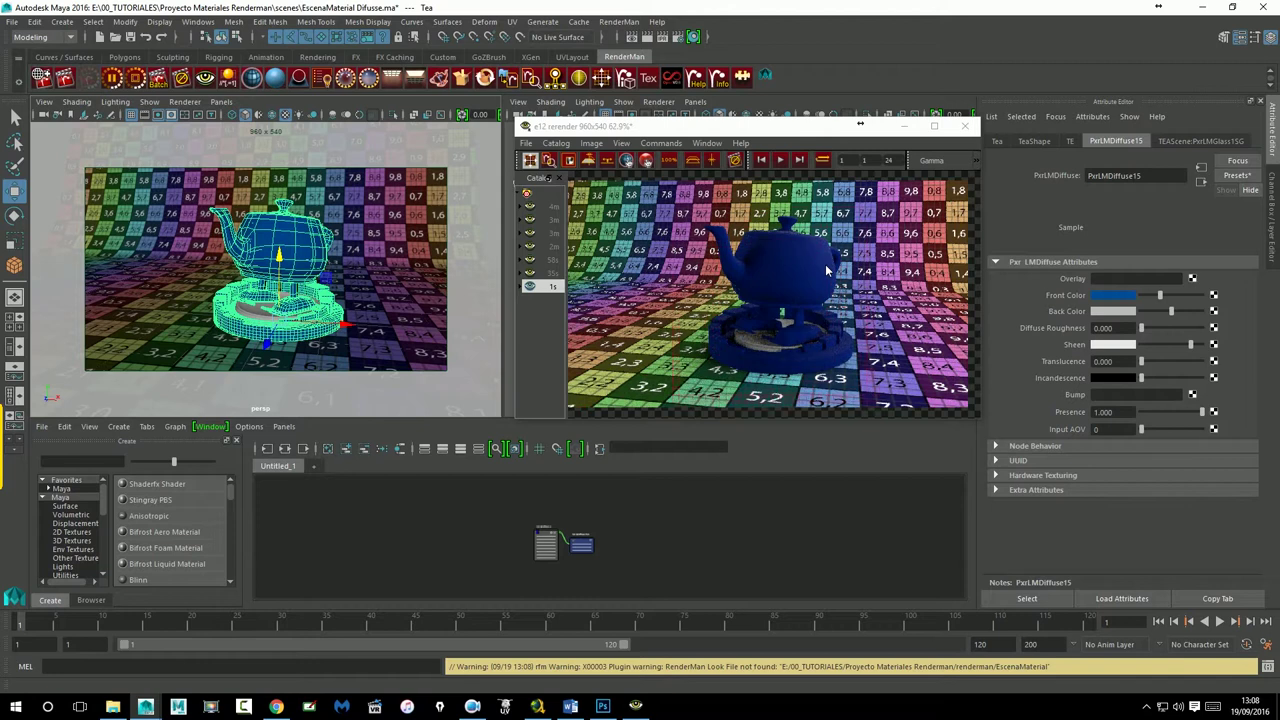
pyautogui.click(1190, 344)
pyautogui.moveTo(1198, 348); pyautogui.dragTo(1204, 346)
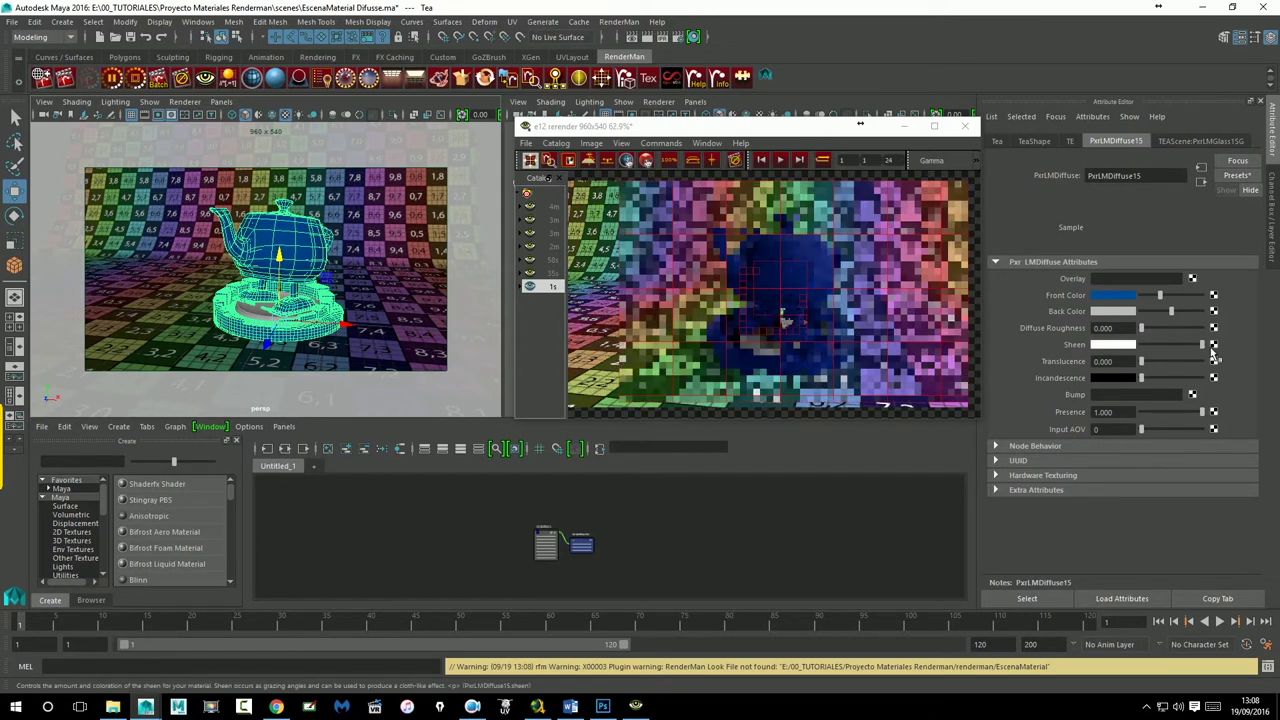
# Step: Pick the back colour's light grey from Color History and drag Sheen to black
pyautogui.click(1118, 295)
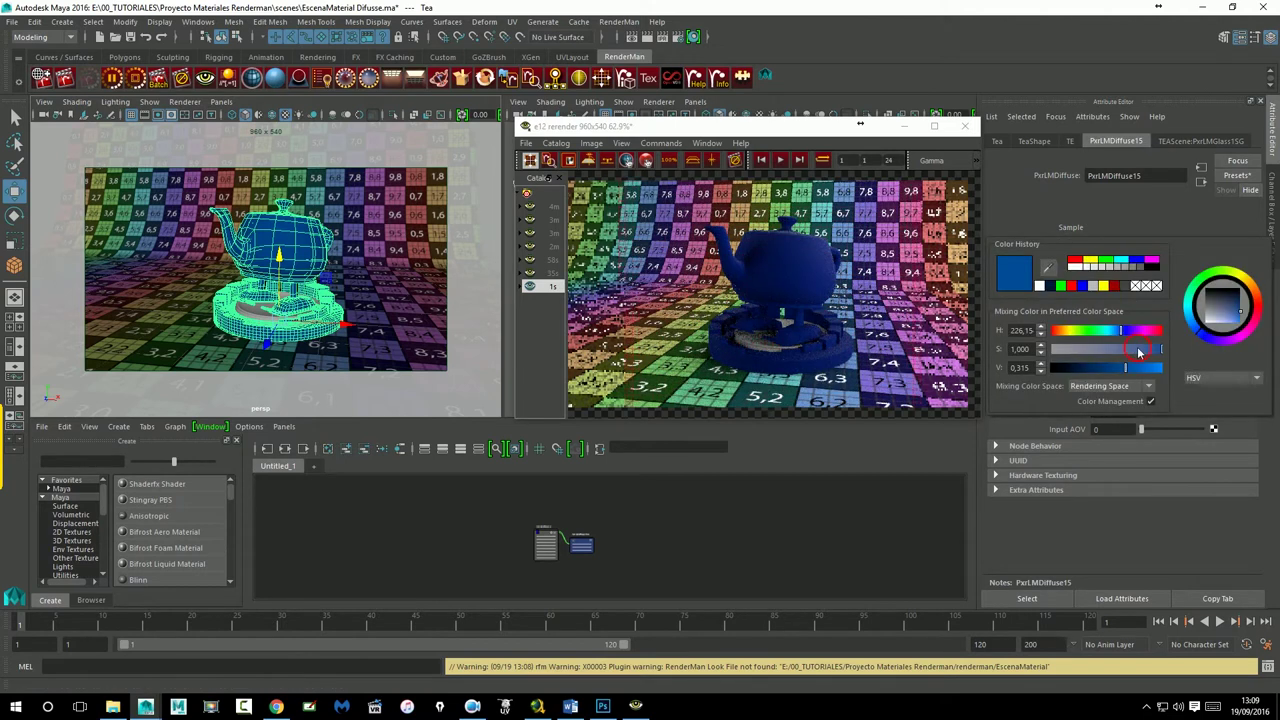
pyautogui.moveTo(1135, 352); pyautogui.dragTo(1133, 348)
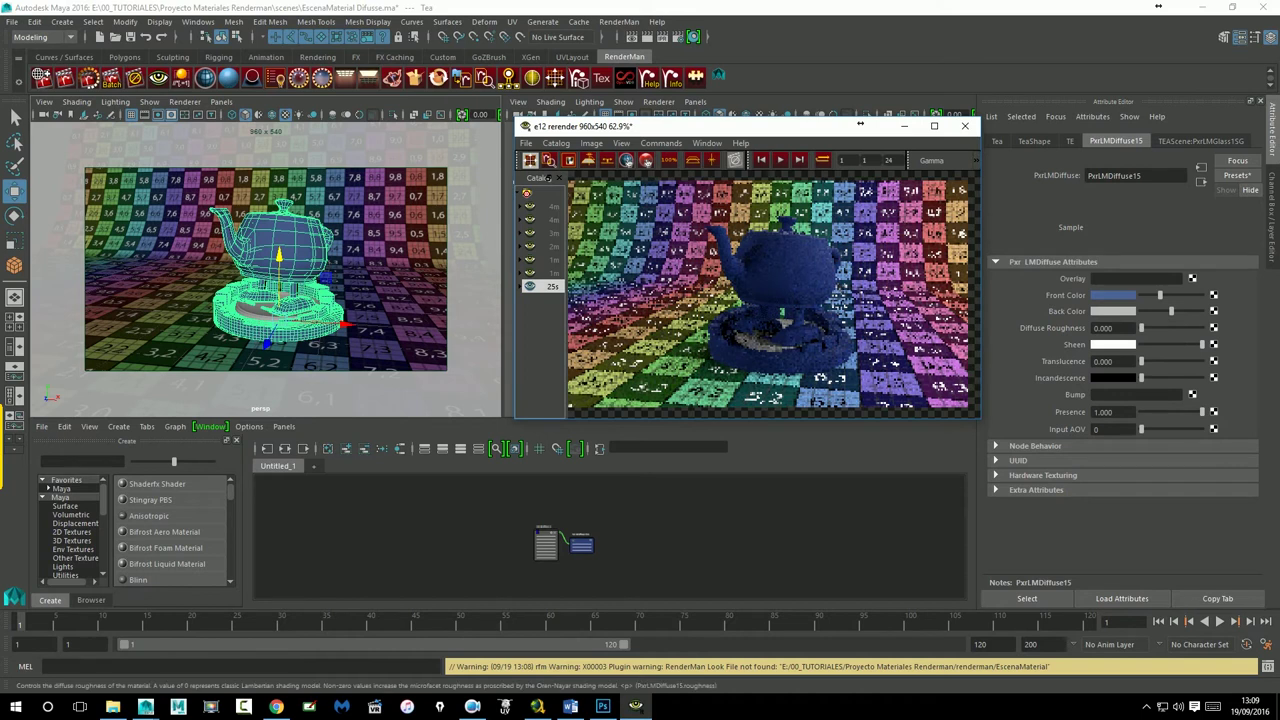
pyautogui.click(1125, 296)
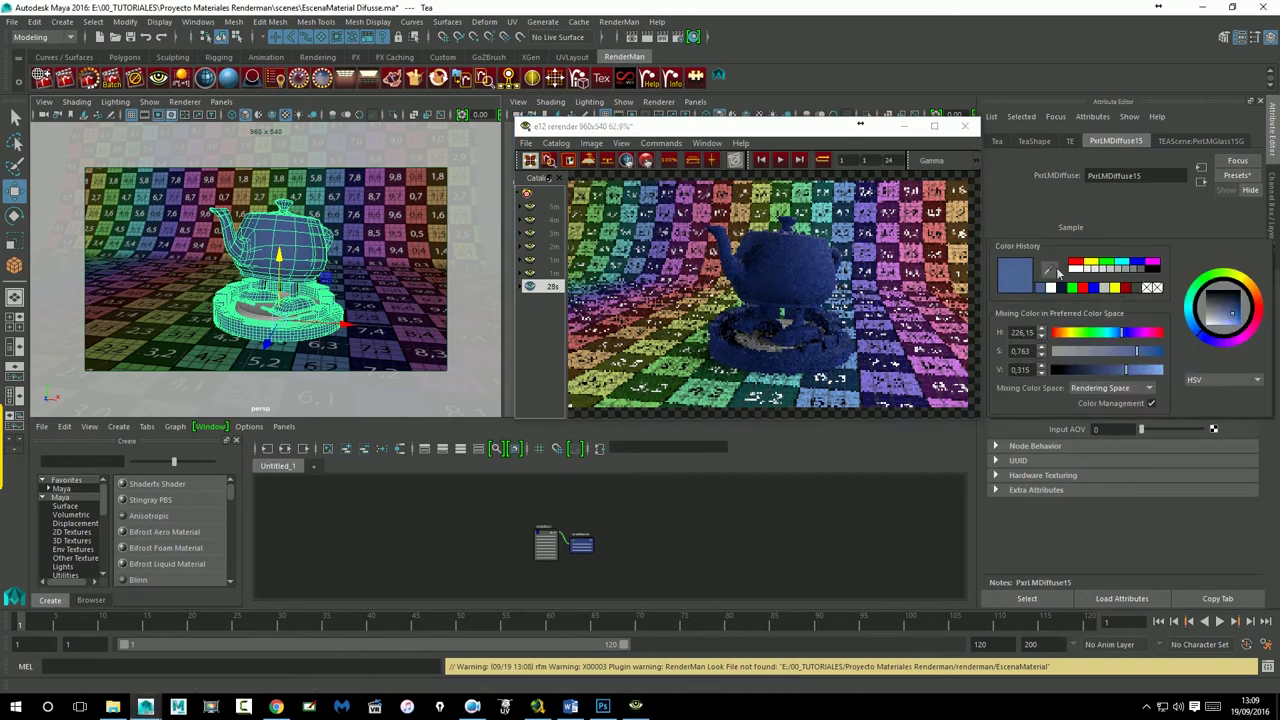
pyautogui.click(1058, 272)
pyautogui.click(1113, 311)
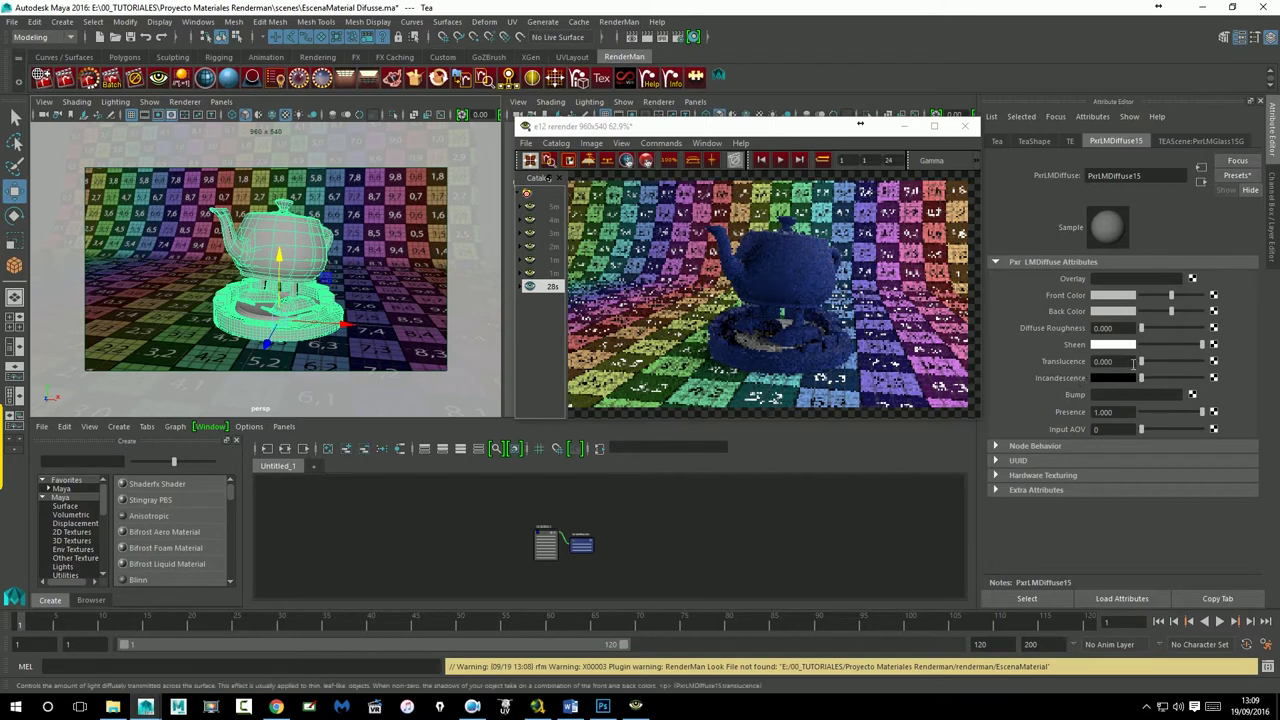
pyautogui.moveTo(1203, 345); pyautogui.dragTo(1112, 355)
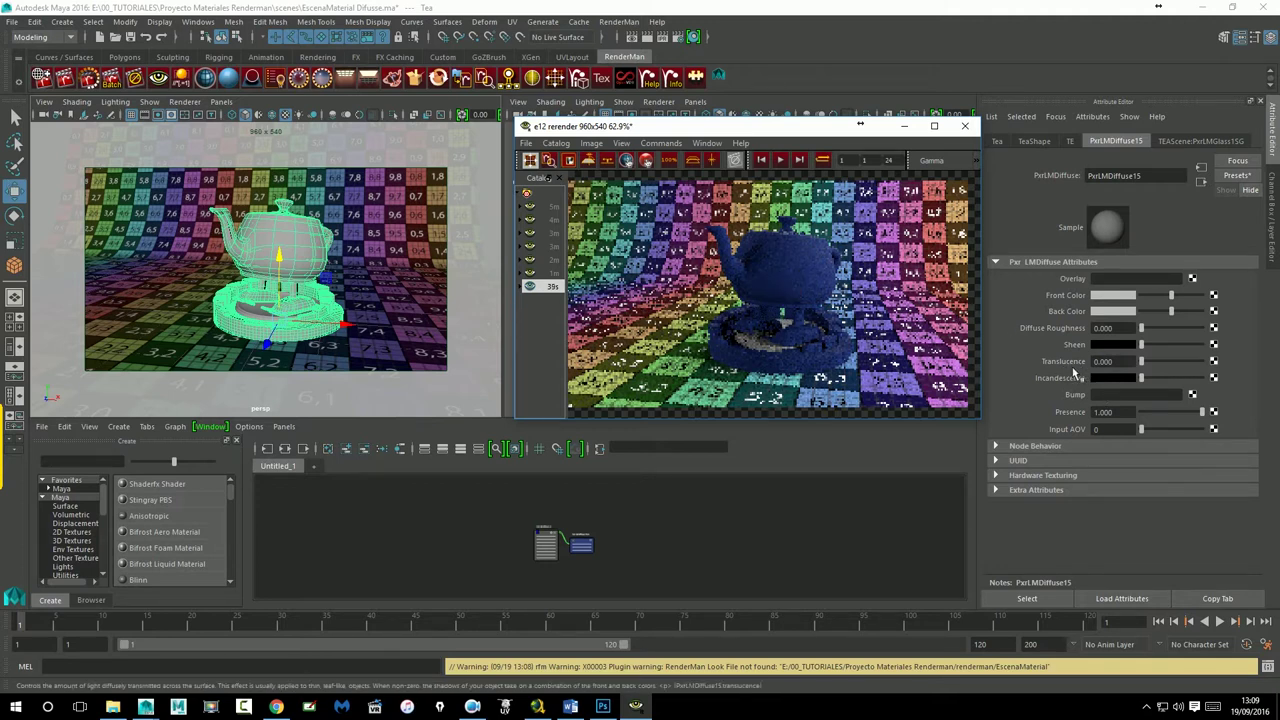
pyautogui.click(310, 247)
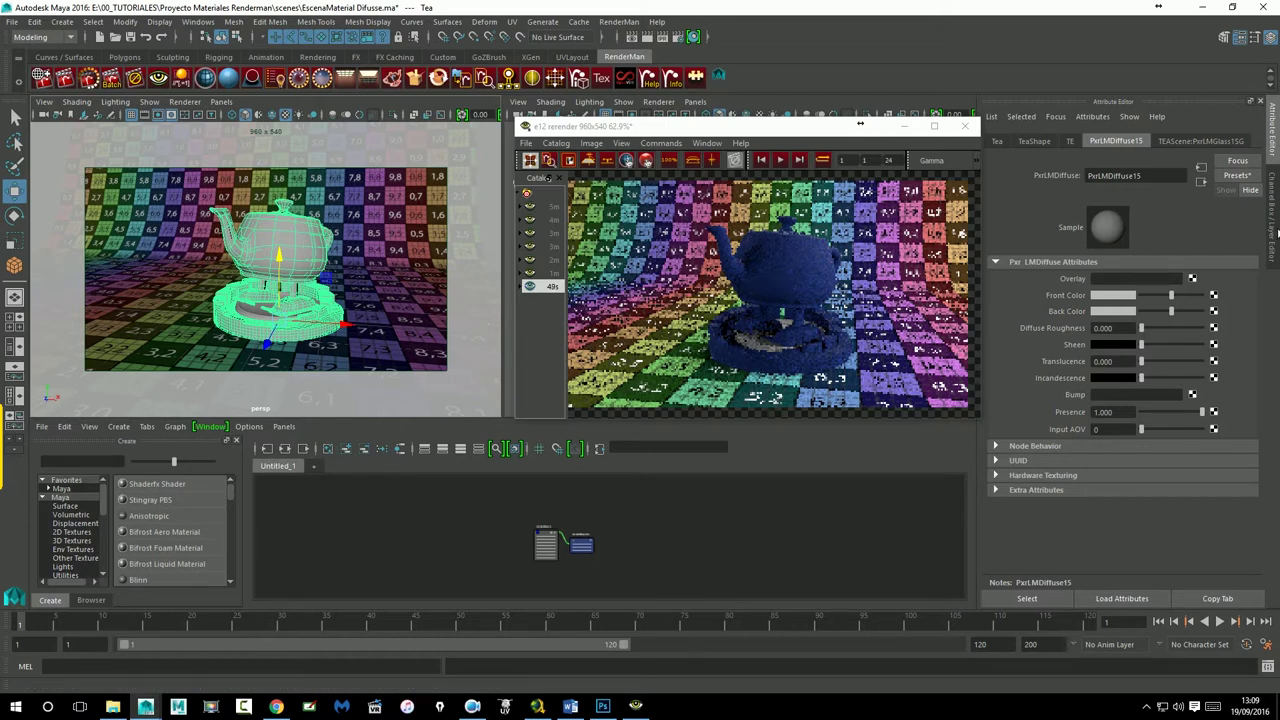
# Step: Hide the TE layer and create a polygon plane raised slightly above the grid
pyautogui.click(1273, 232)
pyautogui.click(1117, 521)
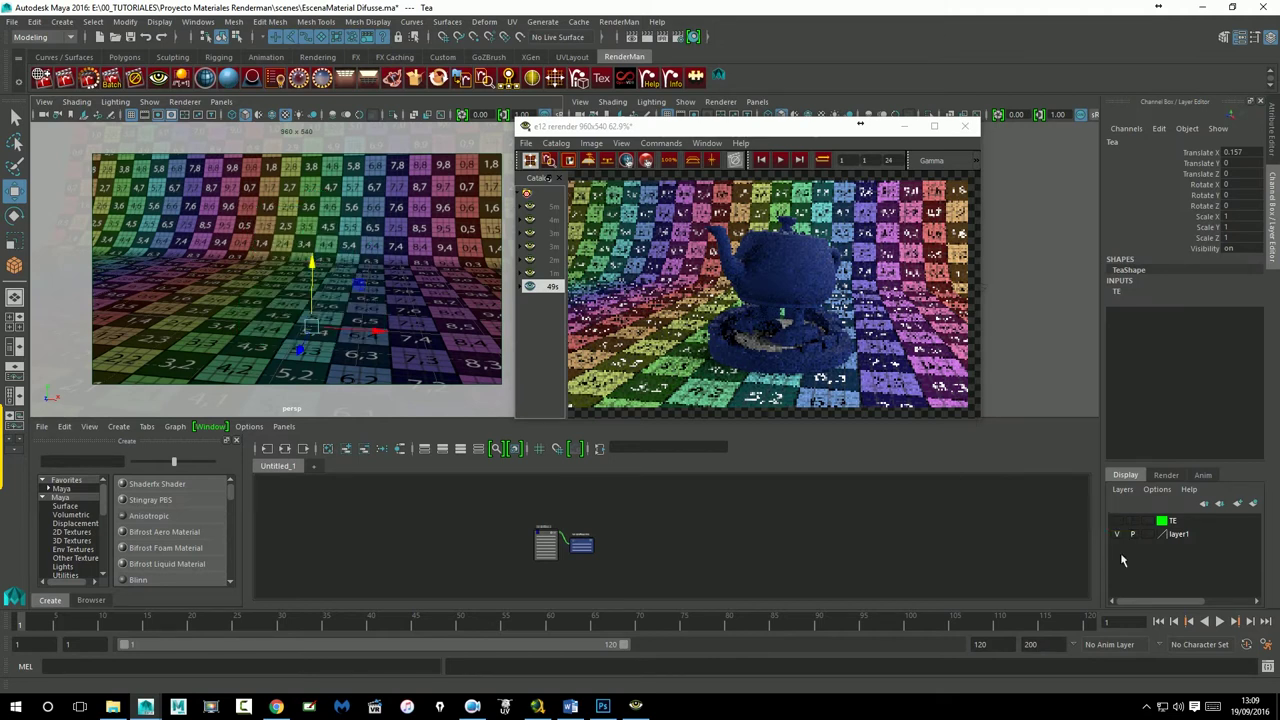
pyautogui.click(63, 22)
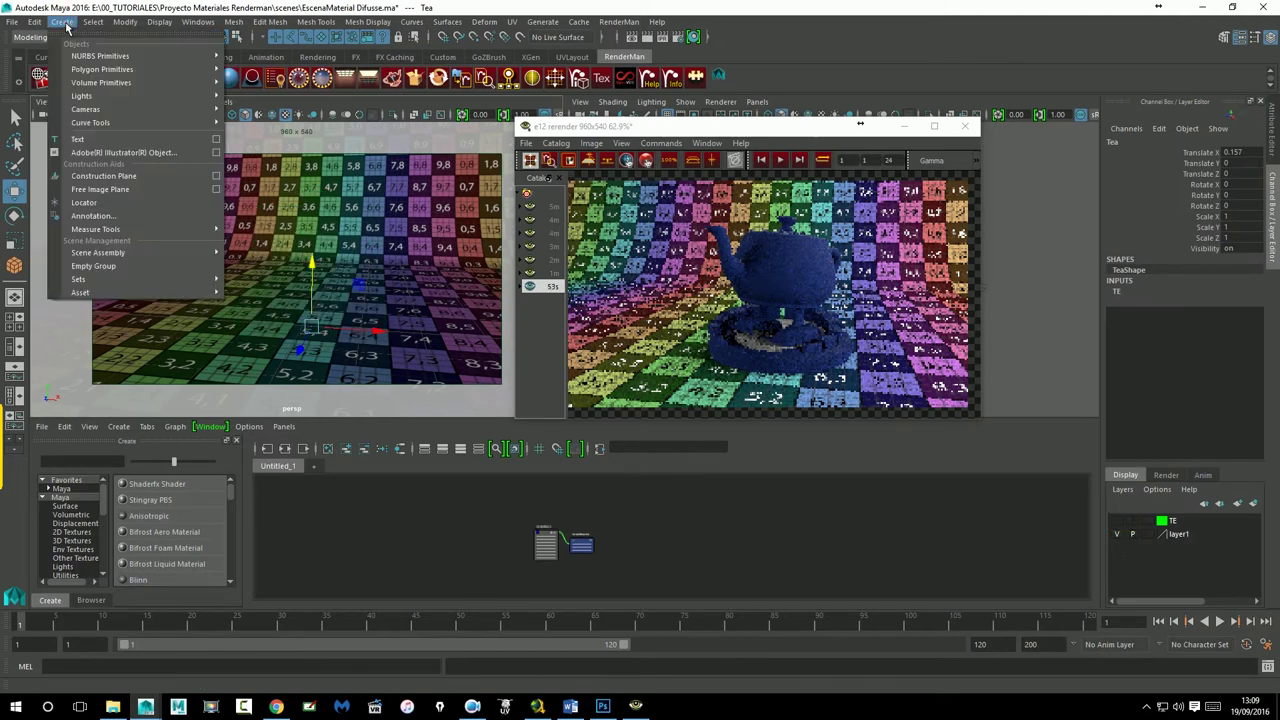
pyautogui.moveTo(102, 69)
pyautogui.click(250, 132)
pyautogui.moveTo(283, 305); pyautogui.dragTo(375, 355)
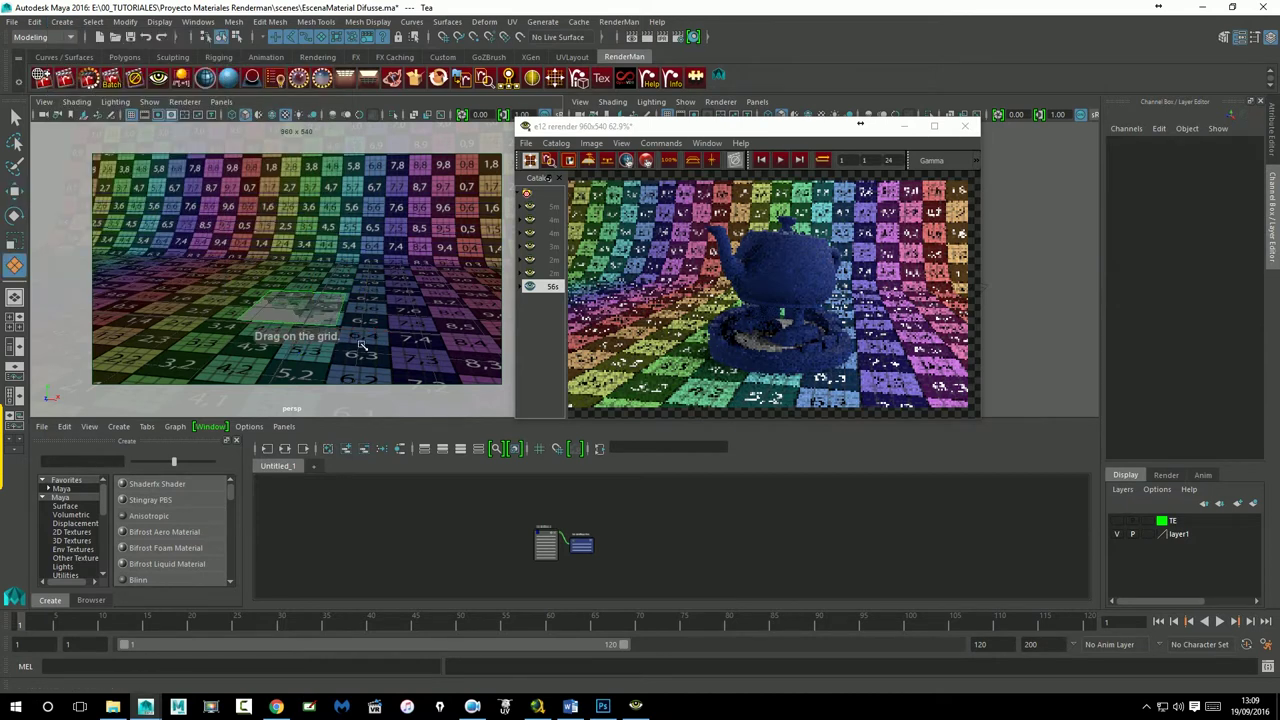
pyautogui.press('w')
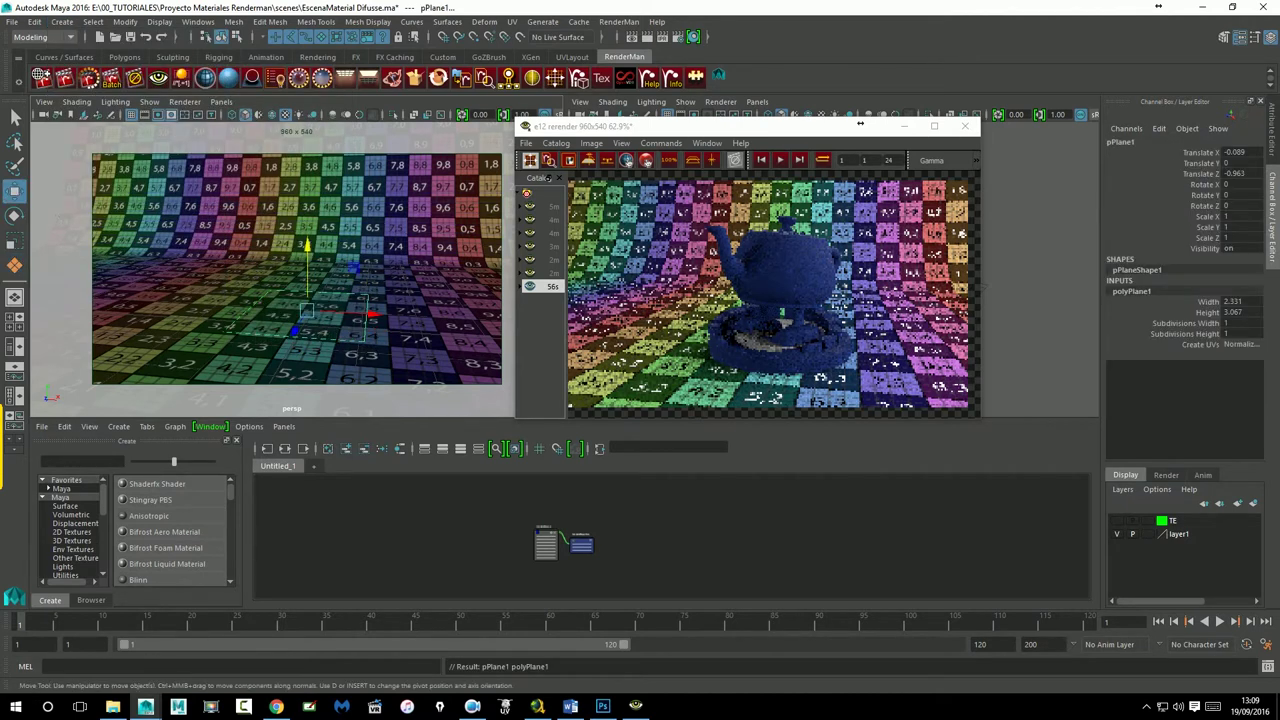
pyautogui.moveTo(307, 254); pyautogui.dragTo(328, 233)
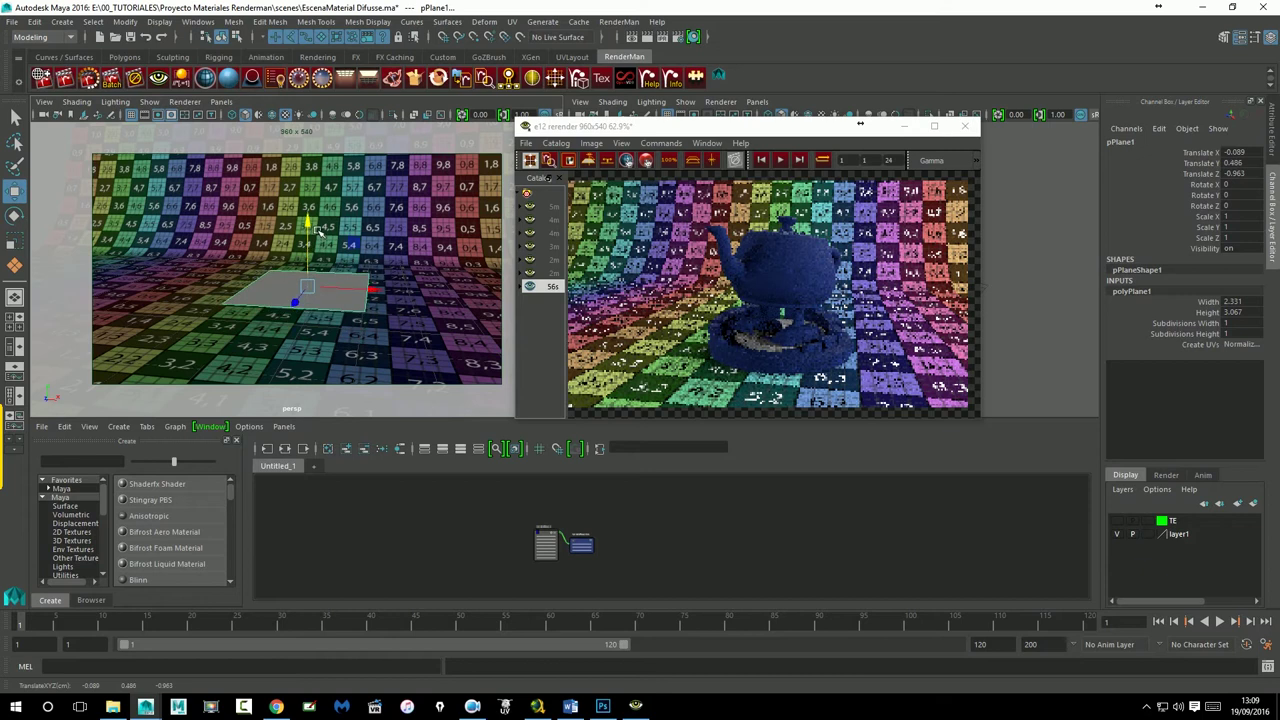
# Step: Assign a new PxrLMDiffuse21 material to pPlane1 and show its attributes
pyautogui.rightClick(212, 82)
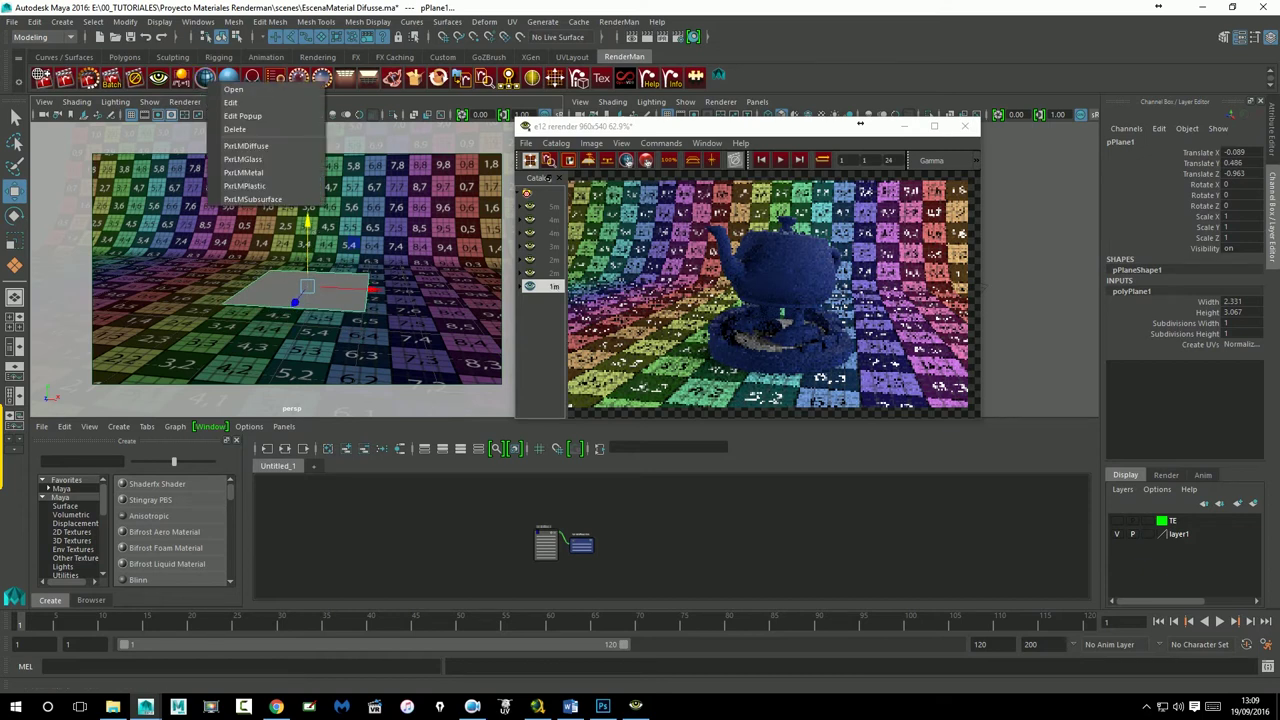
pyautogui.click(235, 146)
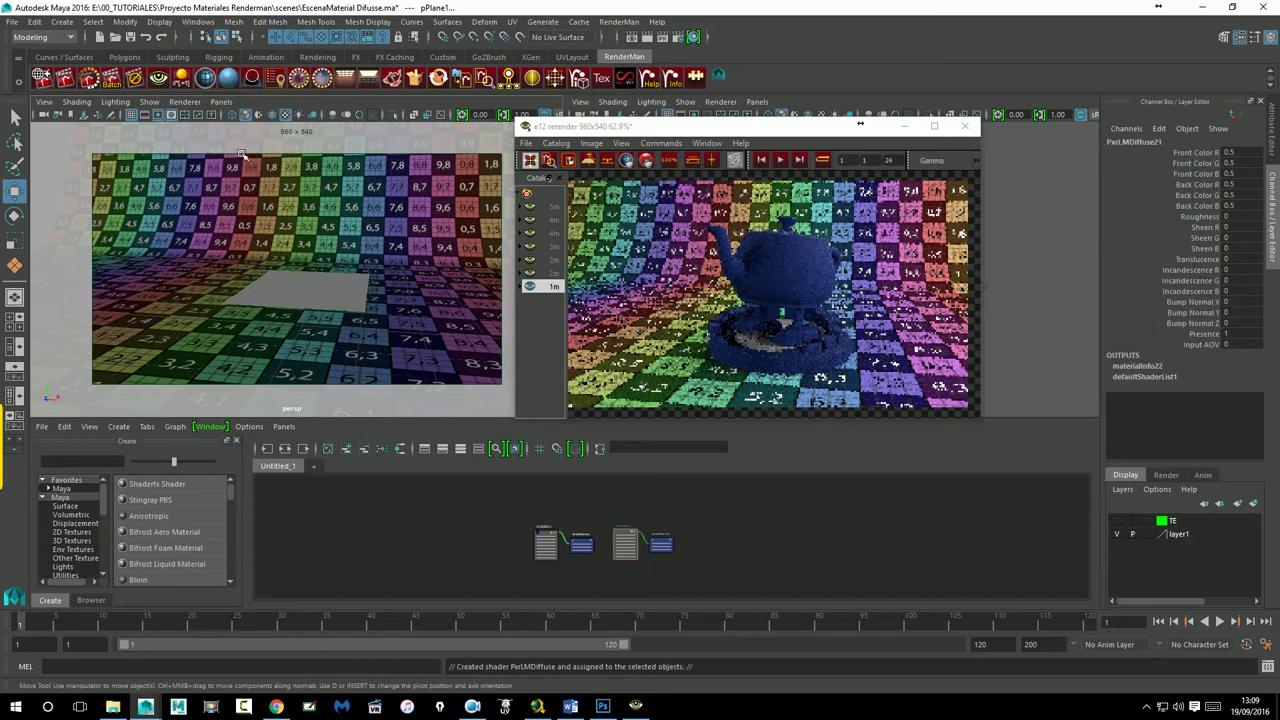
pyautogui.click(341, 300)
pyautogui.click(15, 220)
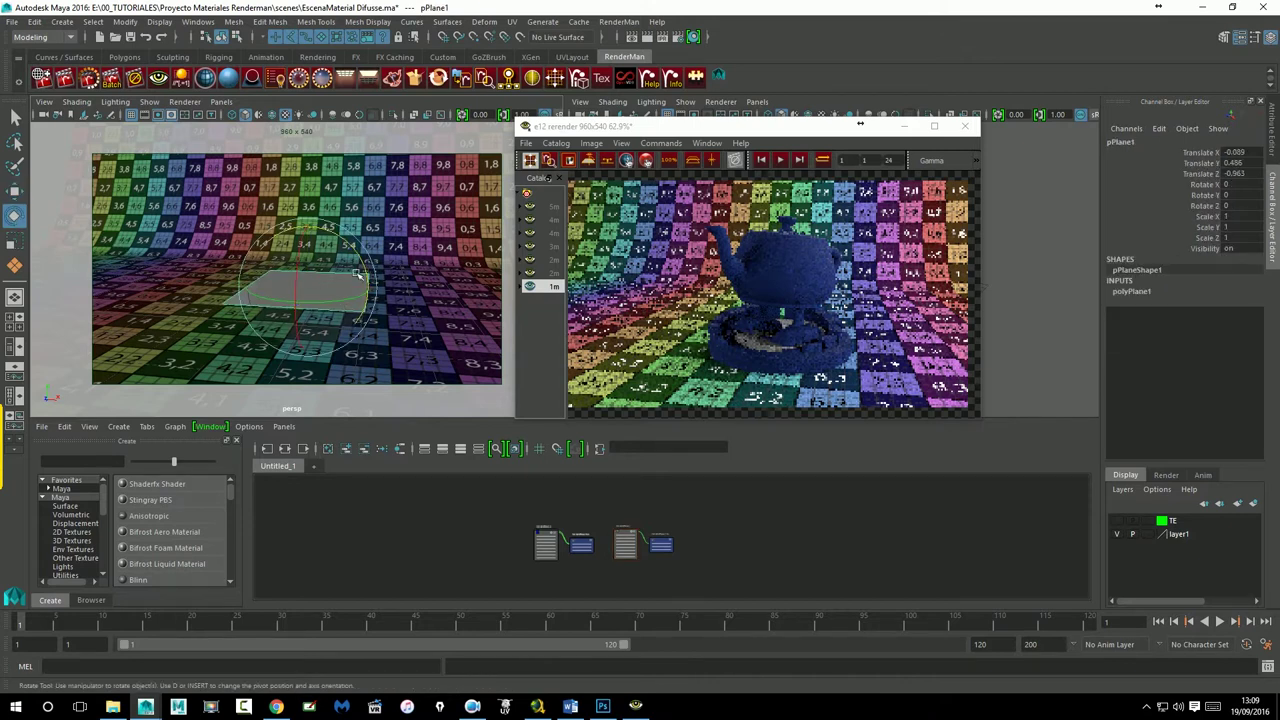
pyautogui.keyDown('alt'); pyautogui.moveTo(356, 283); pyautogui.dragTo(371, 286); pyautogui.keyUp('alt')
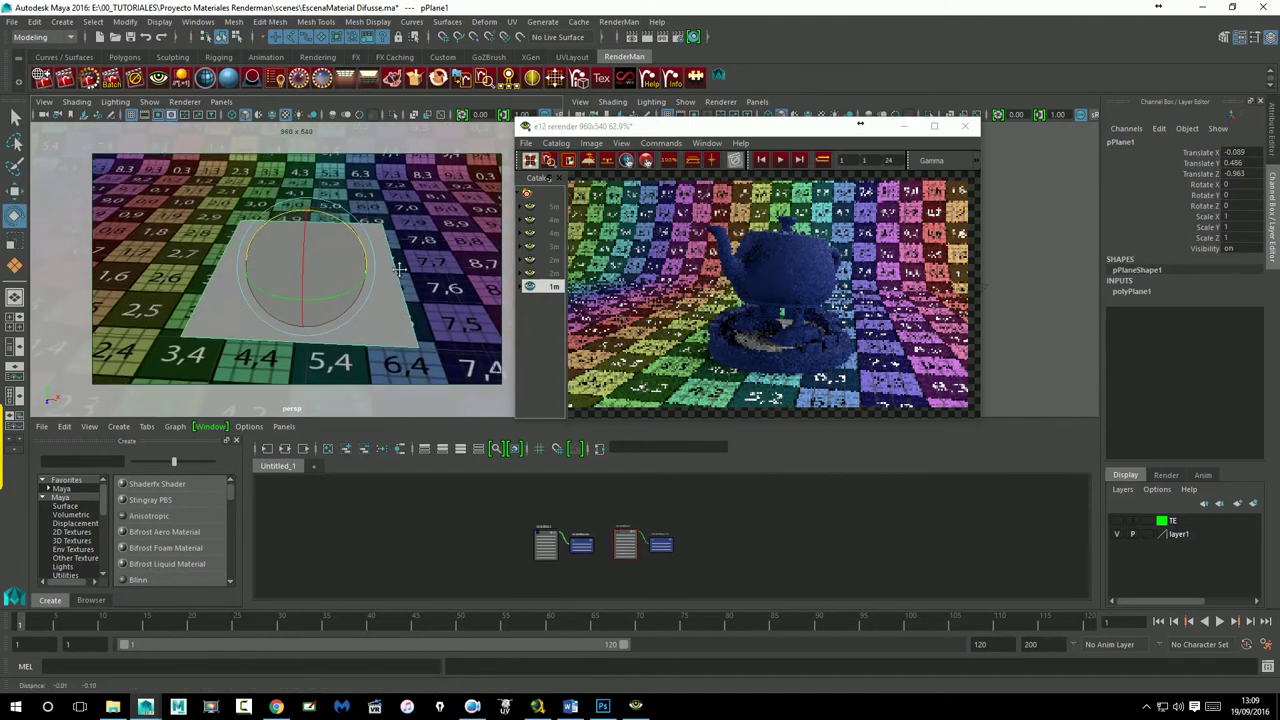
pyautogui.click(1272, 135)
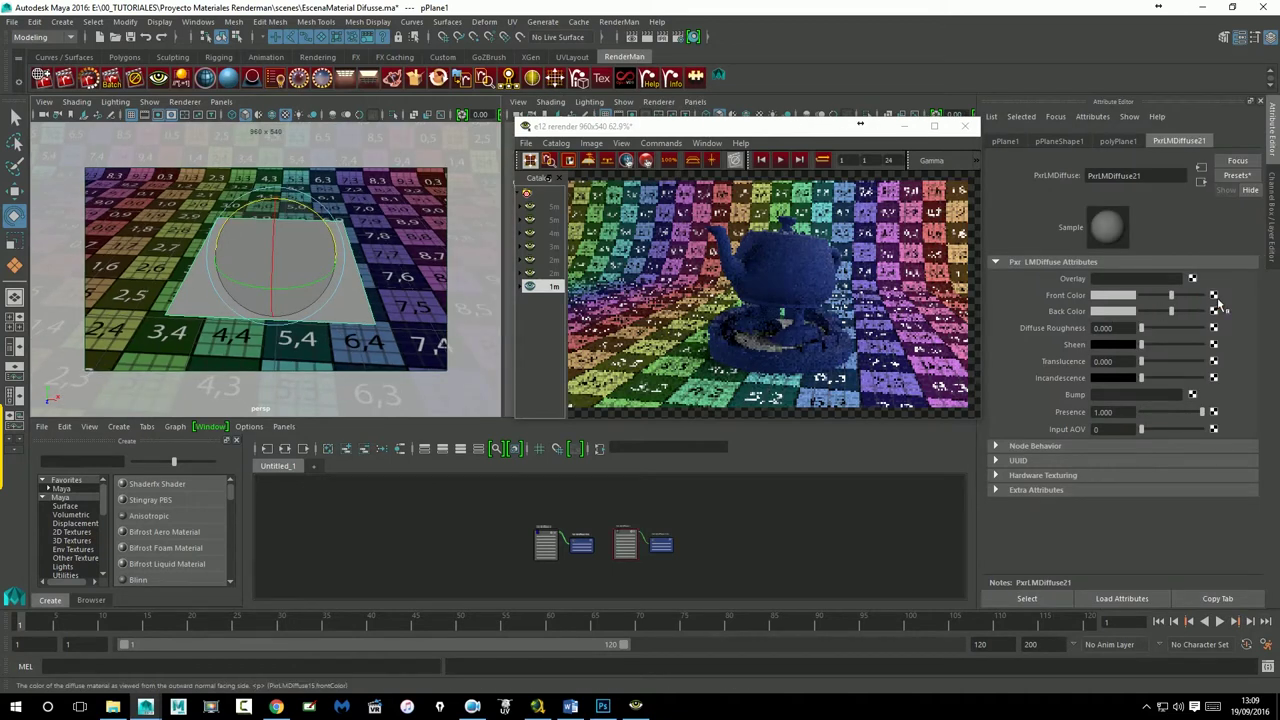
# Step: Connect a file texture loading ColorHoja.jpg to the plane material's front colour
pyautogui.click(1214, 296)
pyautogui.moveTo(451, 60); pyautogui.dragTo(305, 88)
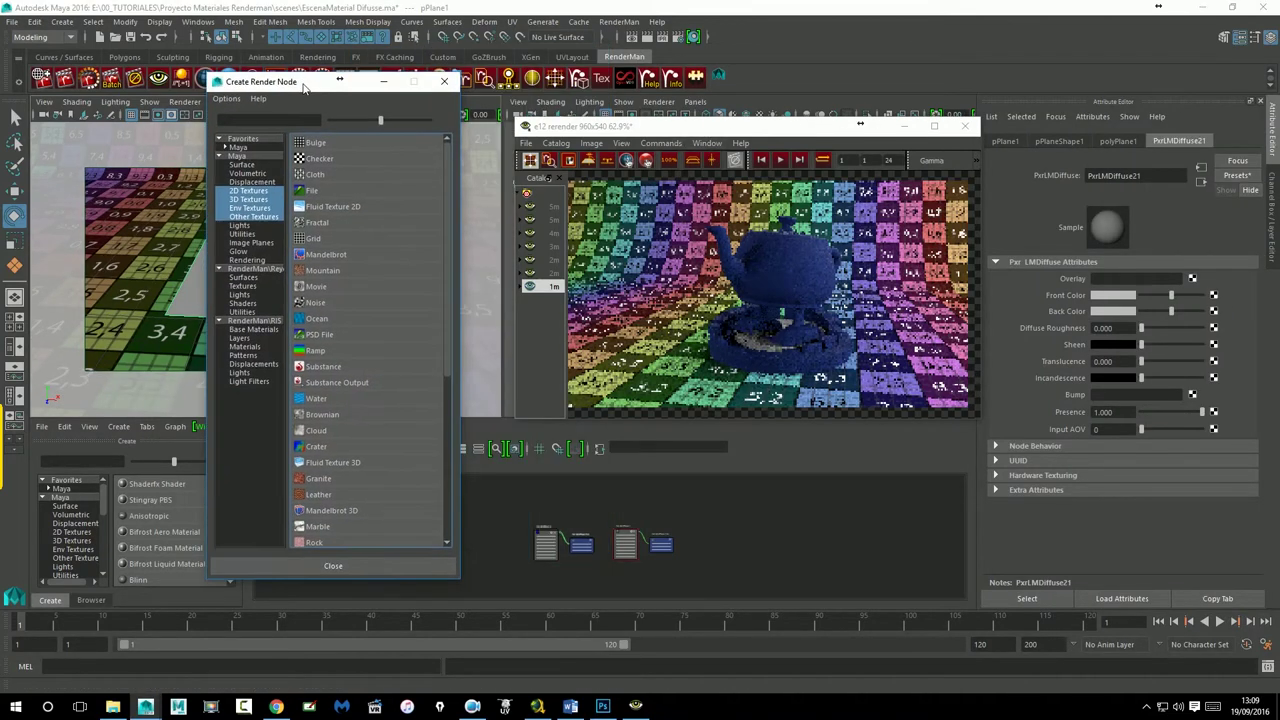
pyautogui.click(314, 192)
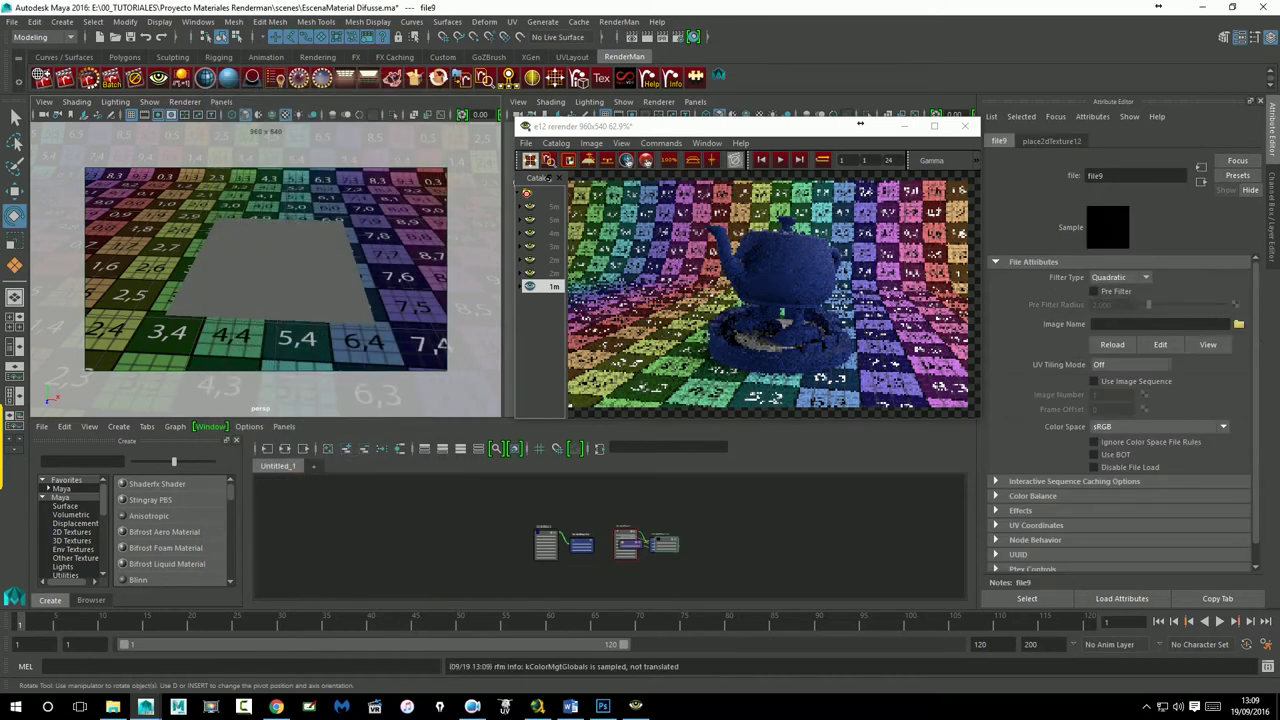
pyautogui.click(1239, 325)
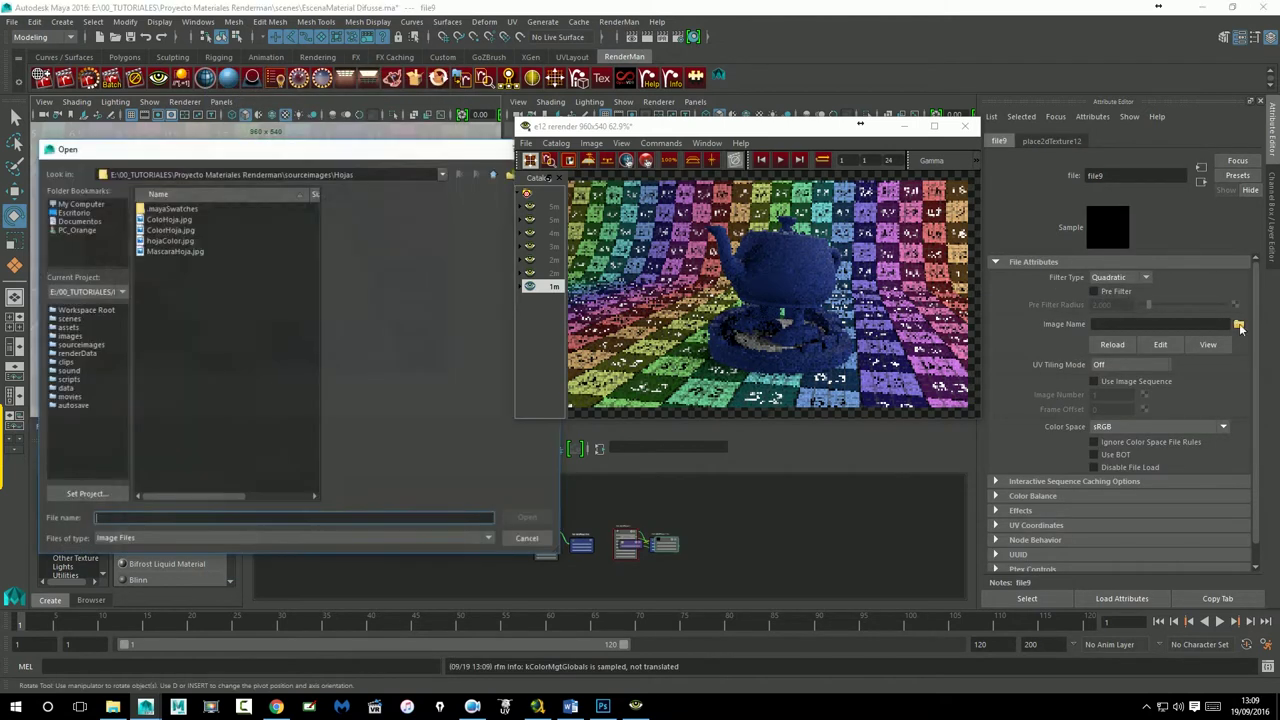
pyautogui.click(180, 231)
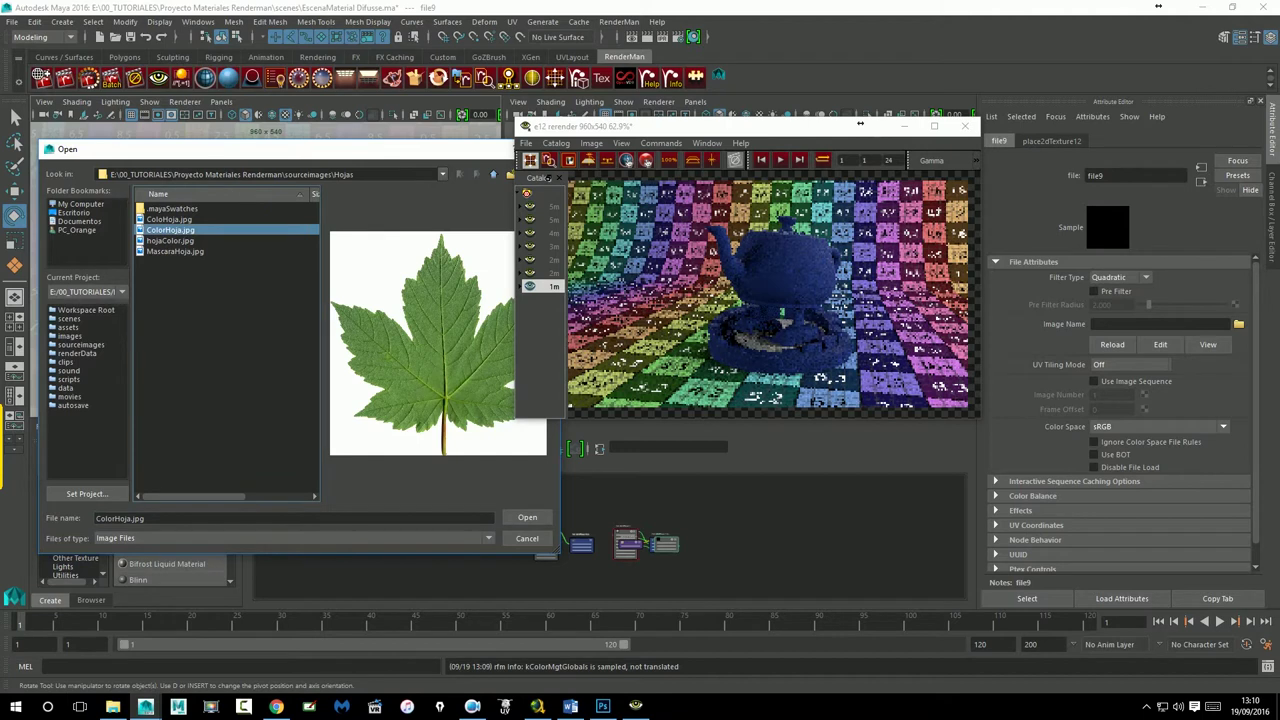
pyautogui.moveTo(296, 157); pyautogui.dragTo(249, 148)
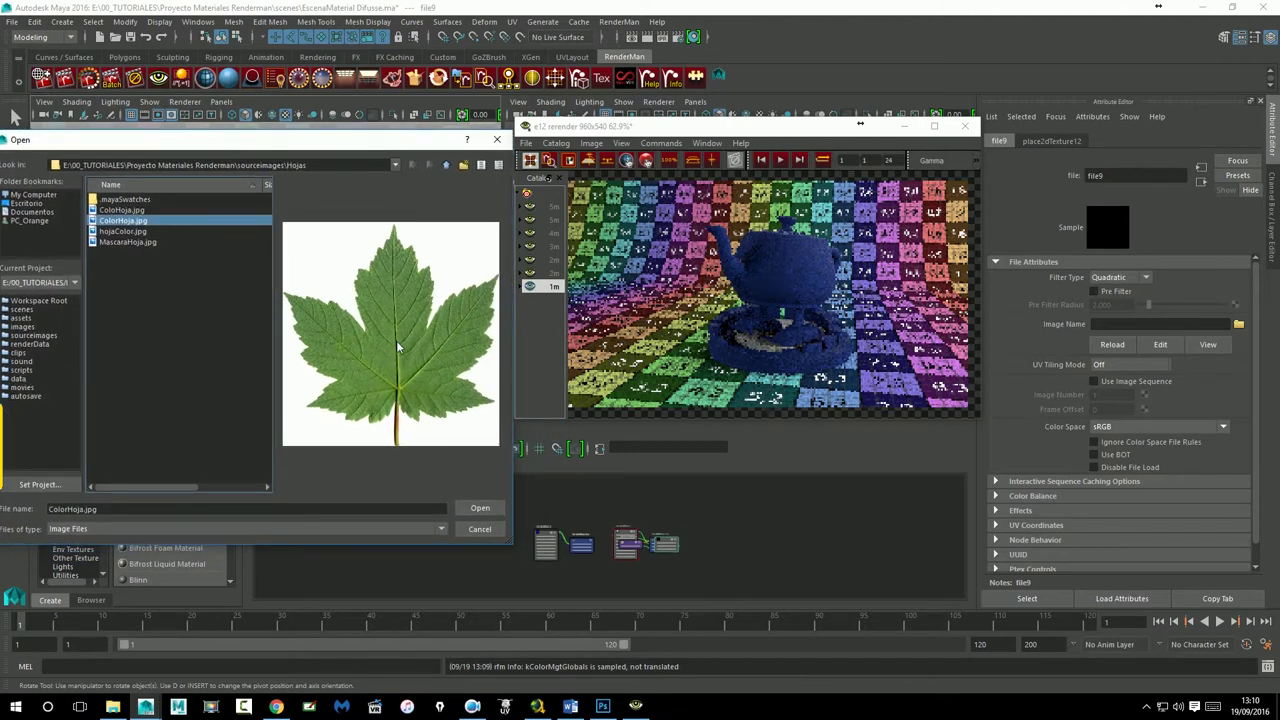
pyautogui.click(478, 509)
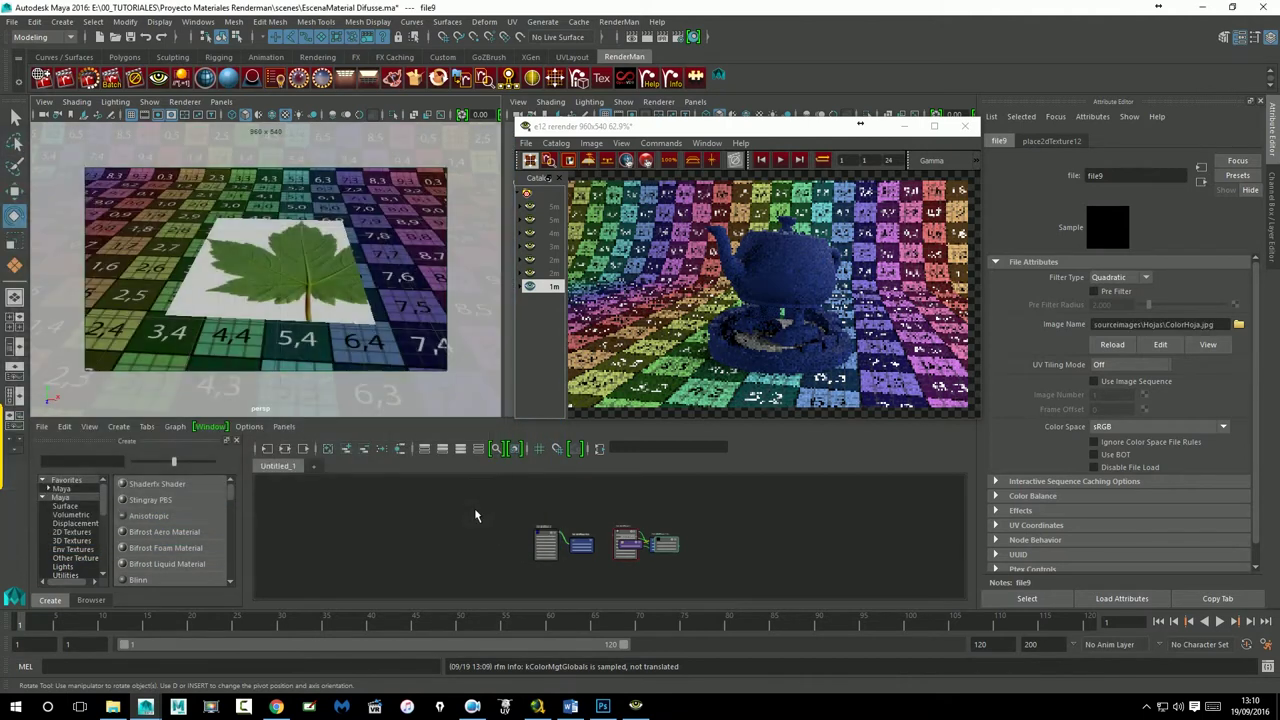
# Step: Select pPlane1 and close the RenderMan render view
pyautogui.click(307, 268)
pyautogui.click(1272, 230)
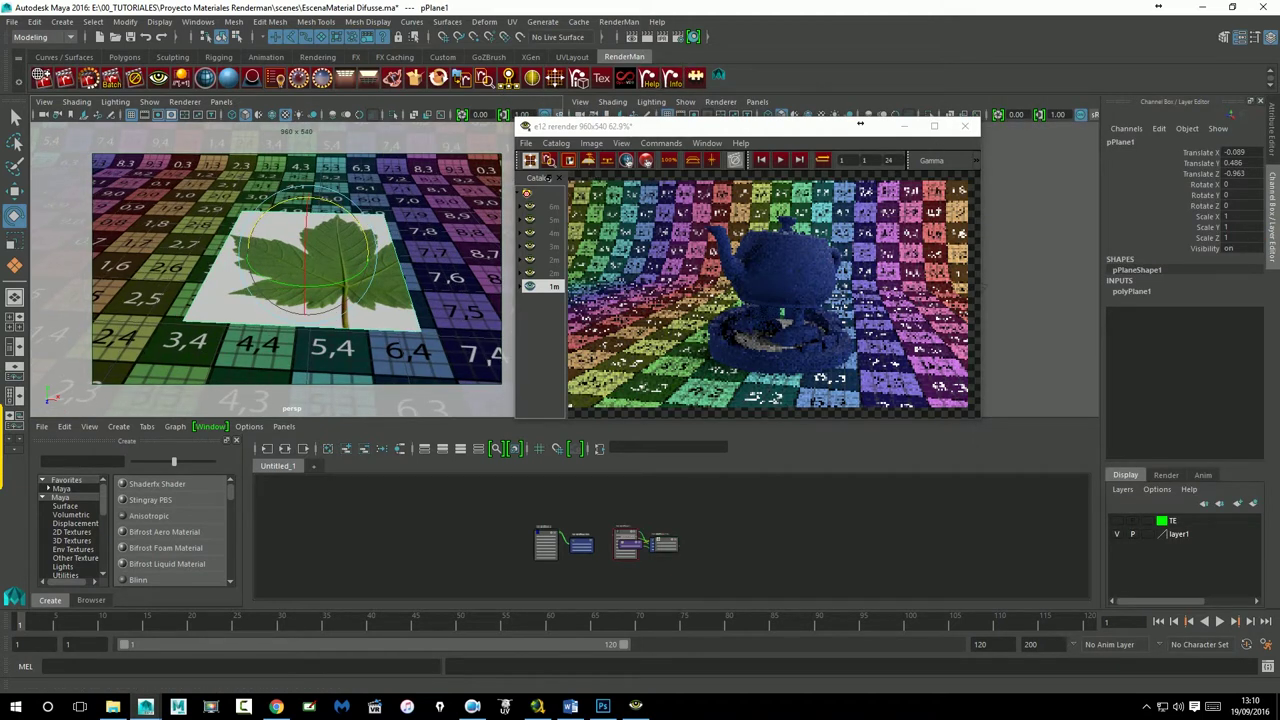
pyautogui.click(904, 127)
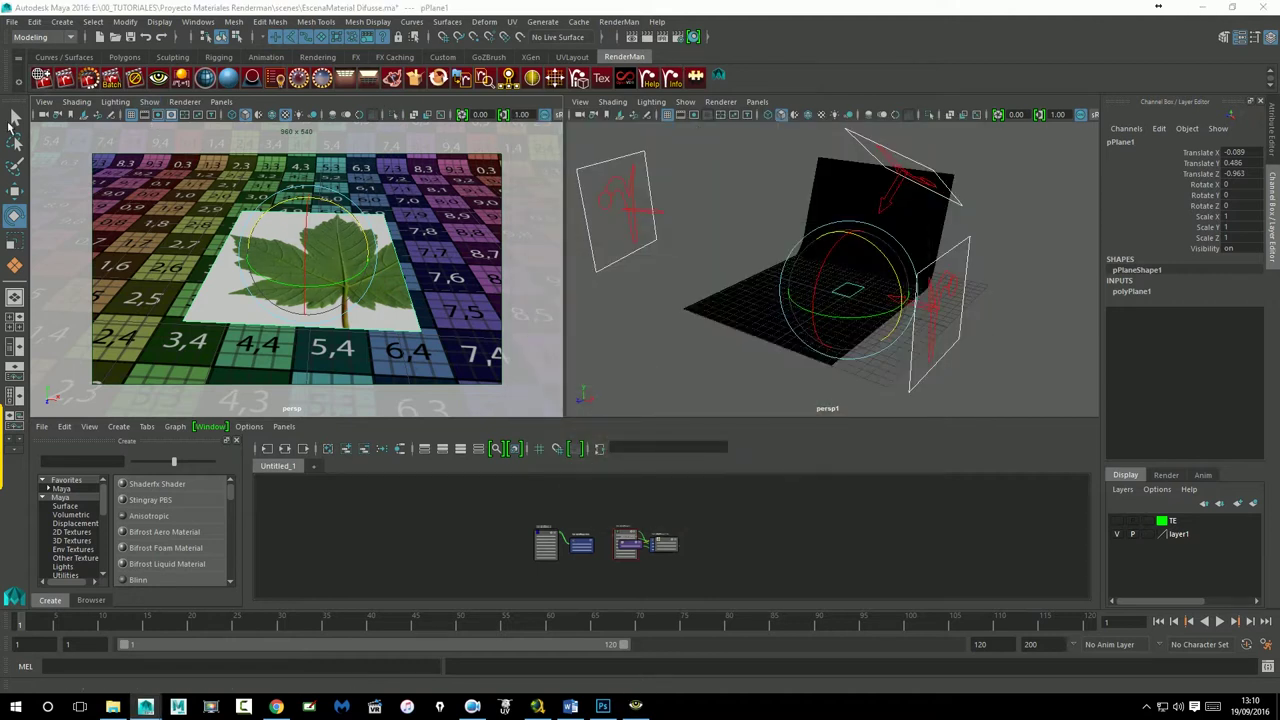
pyautogui.click(572, 59)
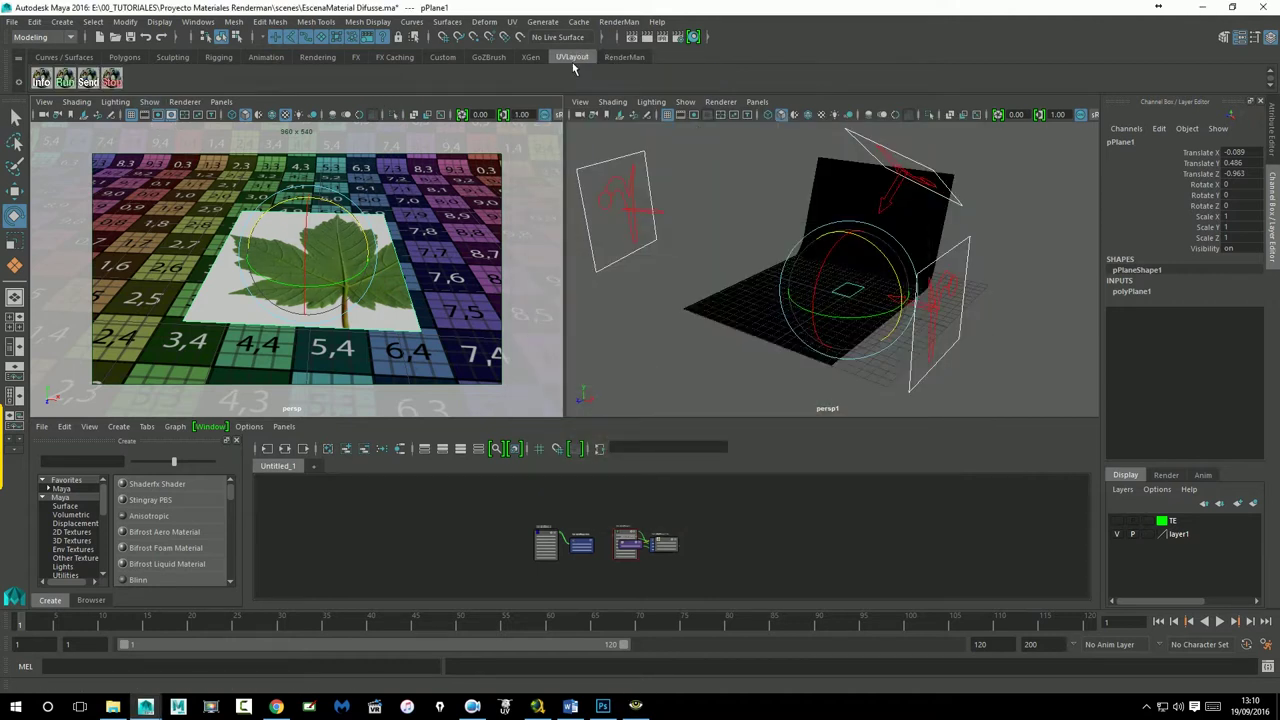
pyautogui.click(624, 58)
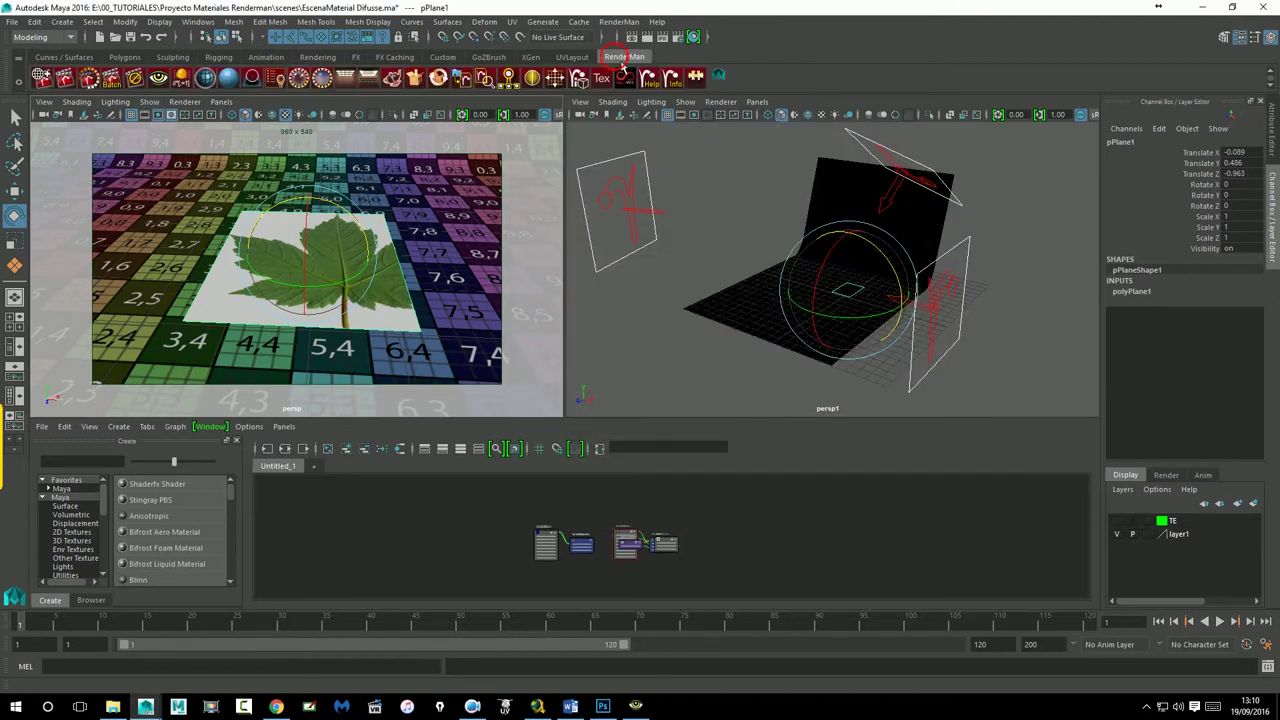
pyautogui.click(130, 58)
# Step: In the UV Editor, move pPlane1's right UV column to the leaf texture's edge, U=1
pyautogui.click(749, 79)
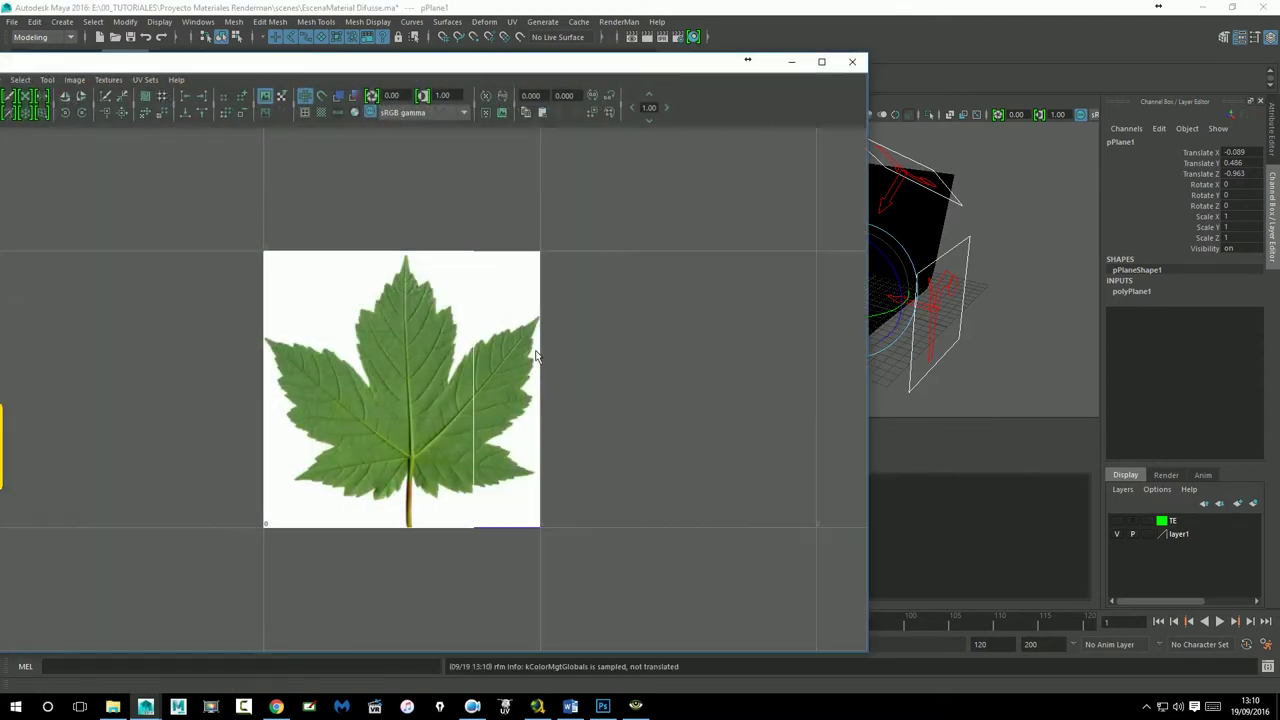
pyautogui.moveTo(474, 334); pyautogui.dragTo(445, 232, button='right')
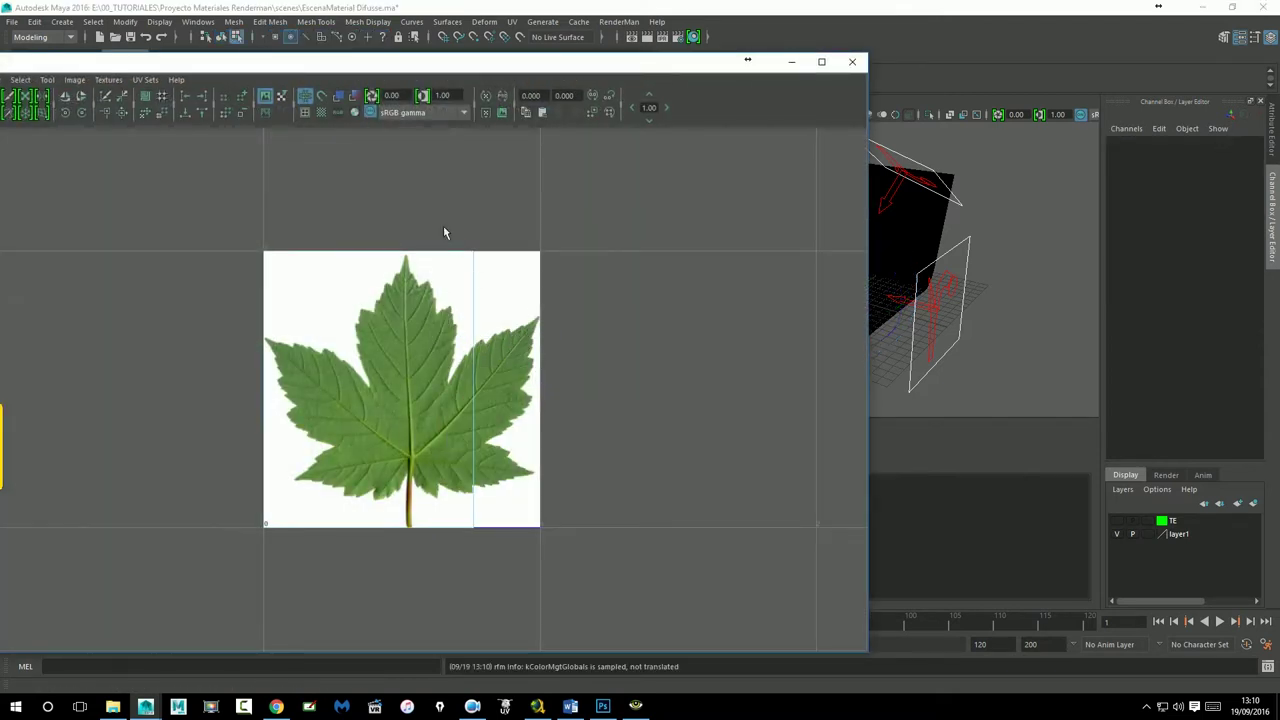
pyautogui.moveTo(445, 232); pyautogui.dragTo(525, 540)
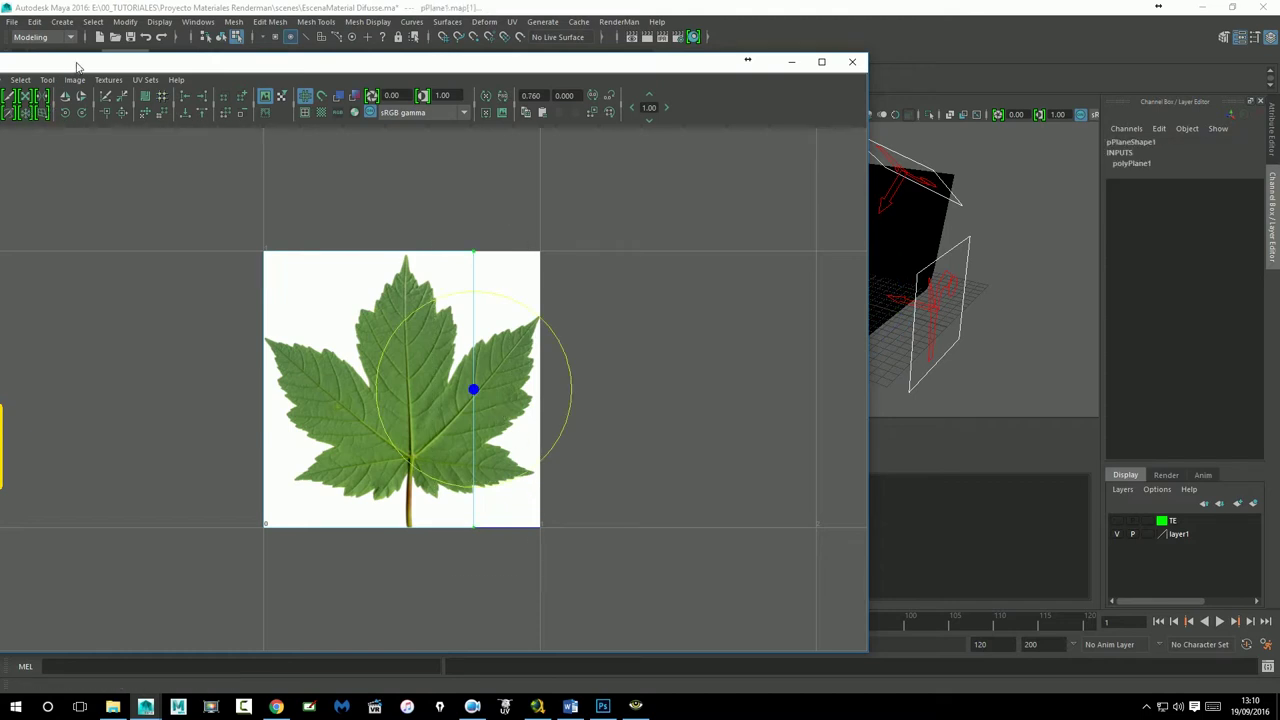
pyautogui.moveTo(77, 66); pyautogui.dragTo(191, 72)
pyautogui.press('w')
pyautogui.moveTo(753, 397); pyautogui.dragTo(818, 396)
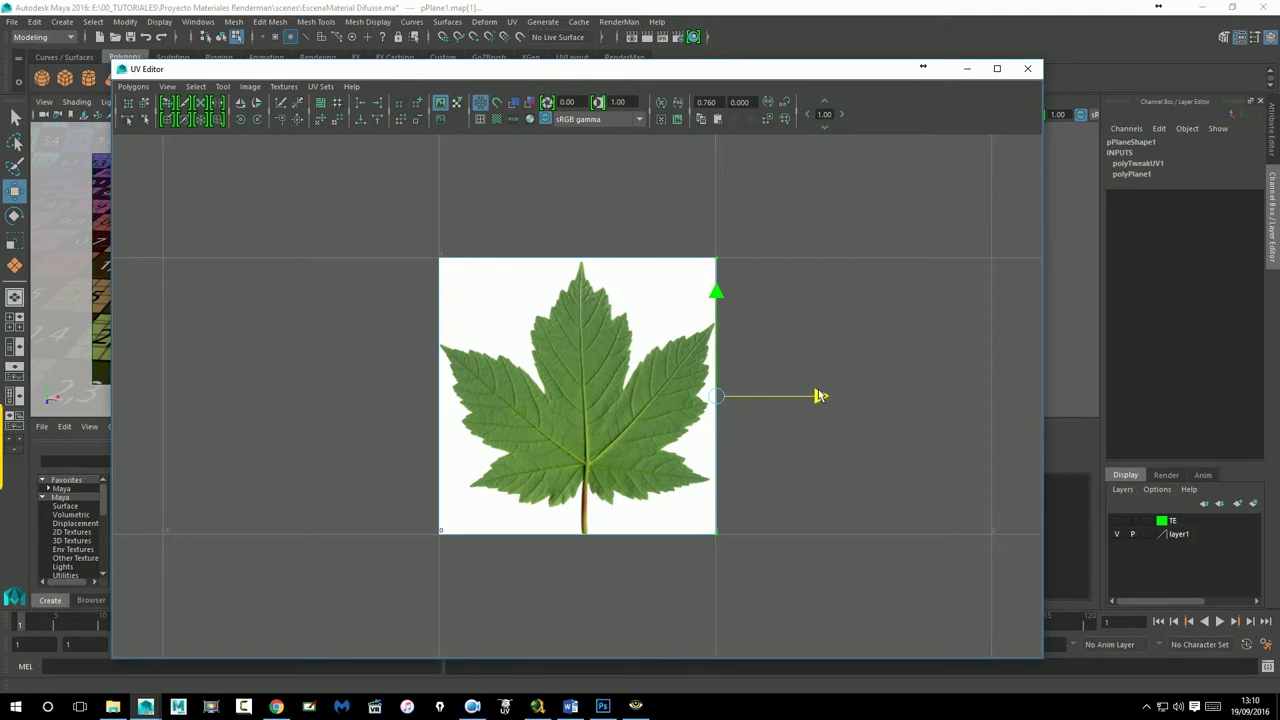
pyautogui.click(1027, 68)
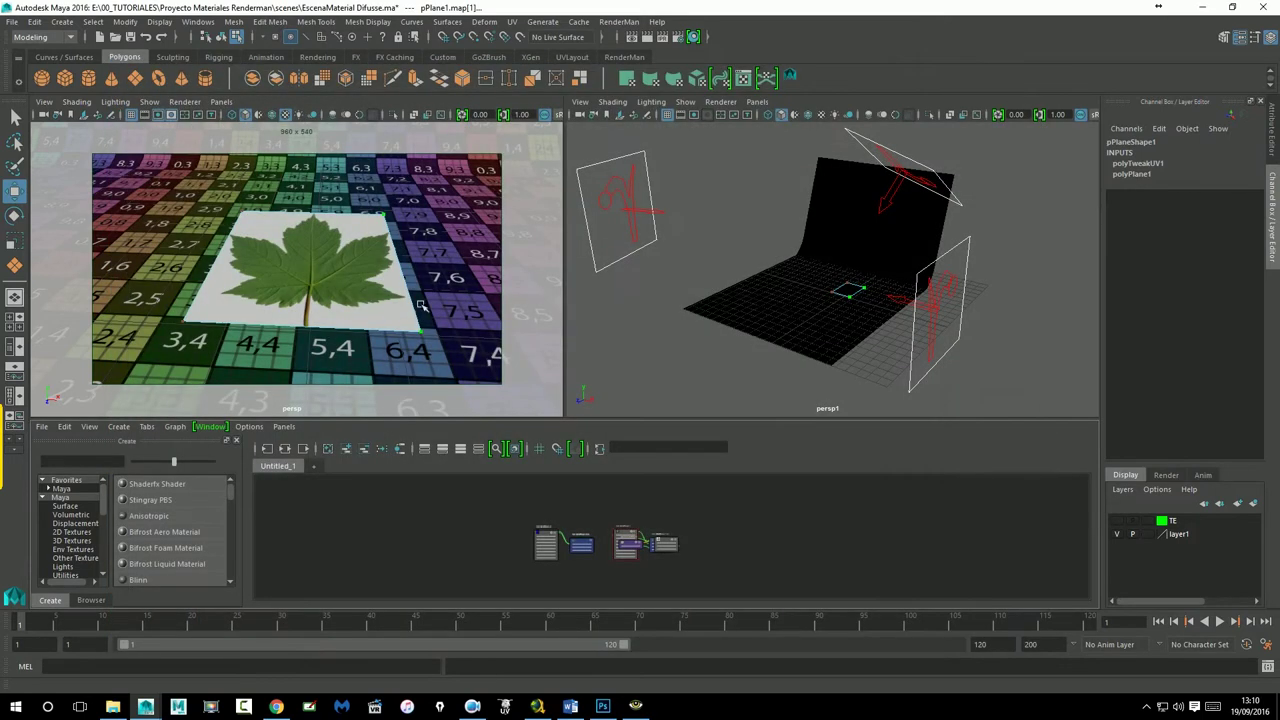
# Step: Return to object mode, tumble down onto the leaf plane, and open PxrLMDiffuse21's attributes
pyautogui.moveTo(377, 274); pyautogui.dragTo(430, 244, button='right')
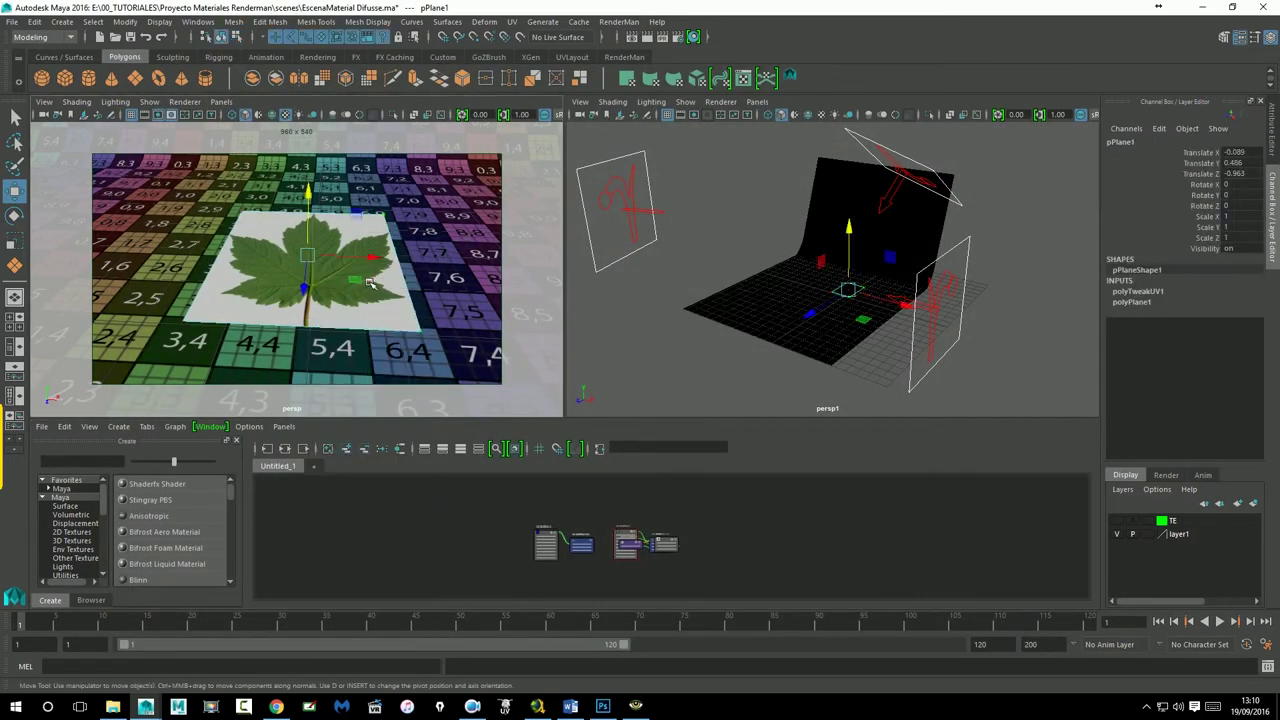
pyautogui.keyDown('alt'); pyautogui.moveTo(372, 278); pyautogui.dragTo(395, 300); pyautogui.keyUp('alt')
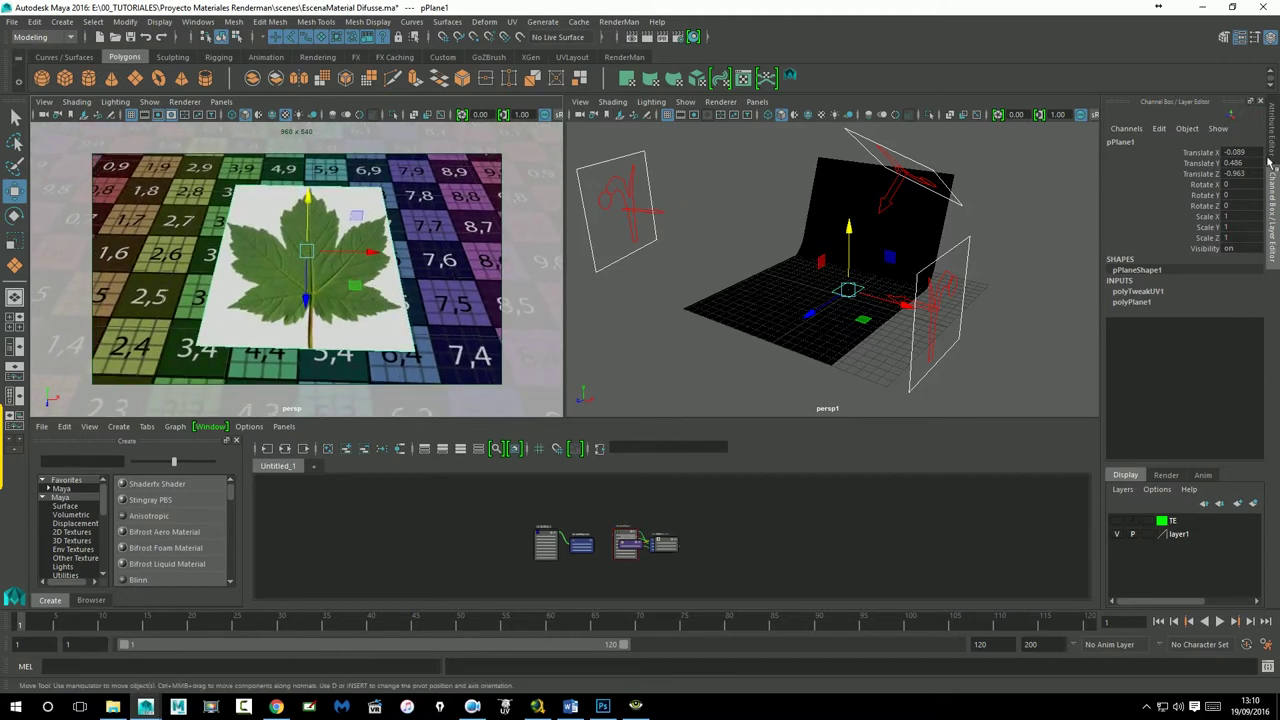
pyautogui.hotkey('ctrl', 'a')
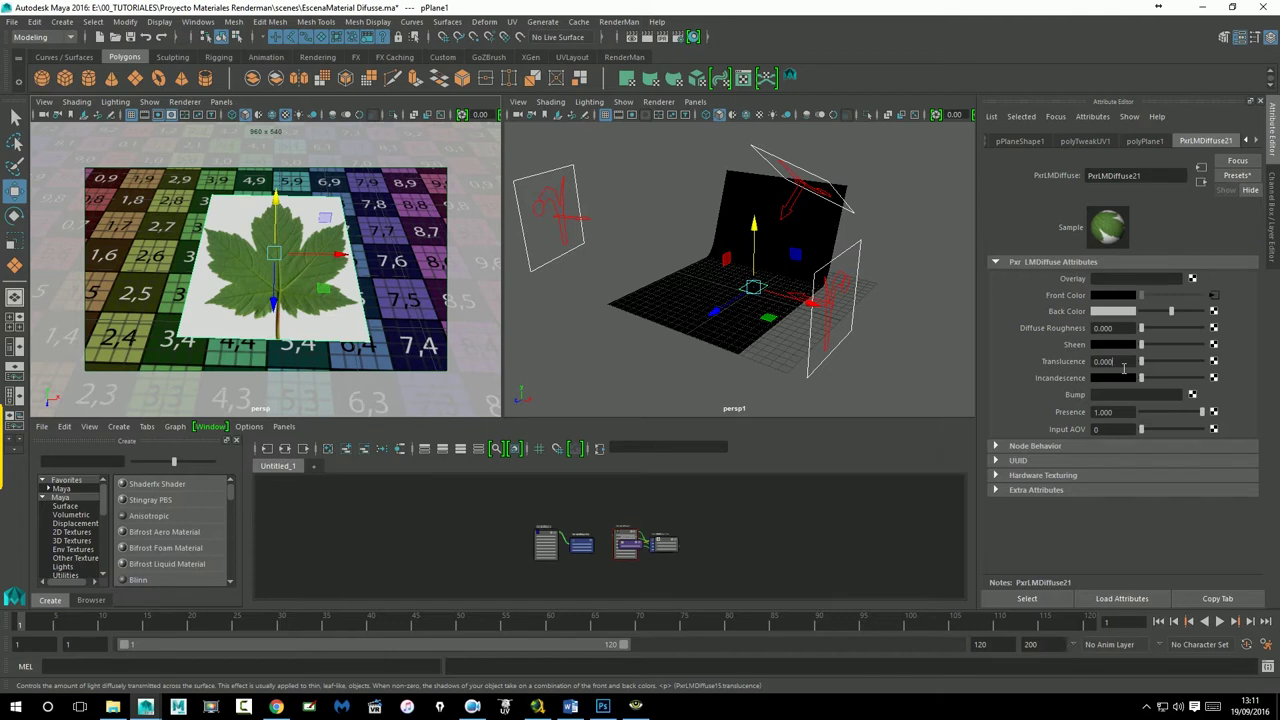
# Step: Break the checker link on the backdrop's Front Color, set it light grey, and render in IPR
pyautogui.click(680, 320)
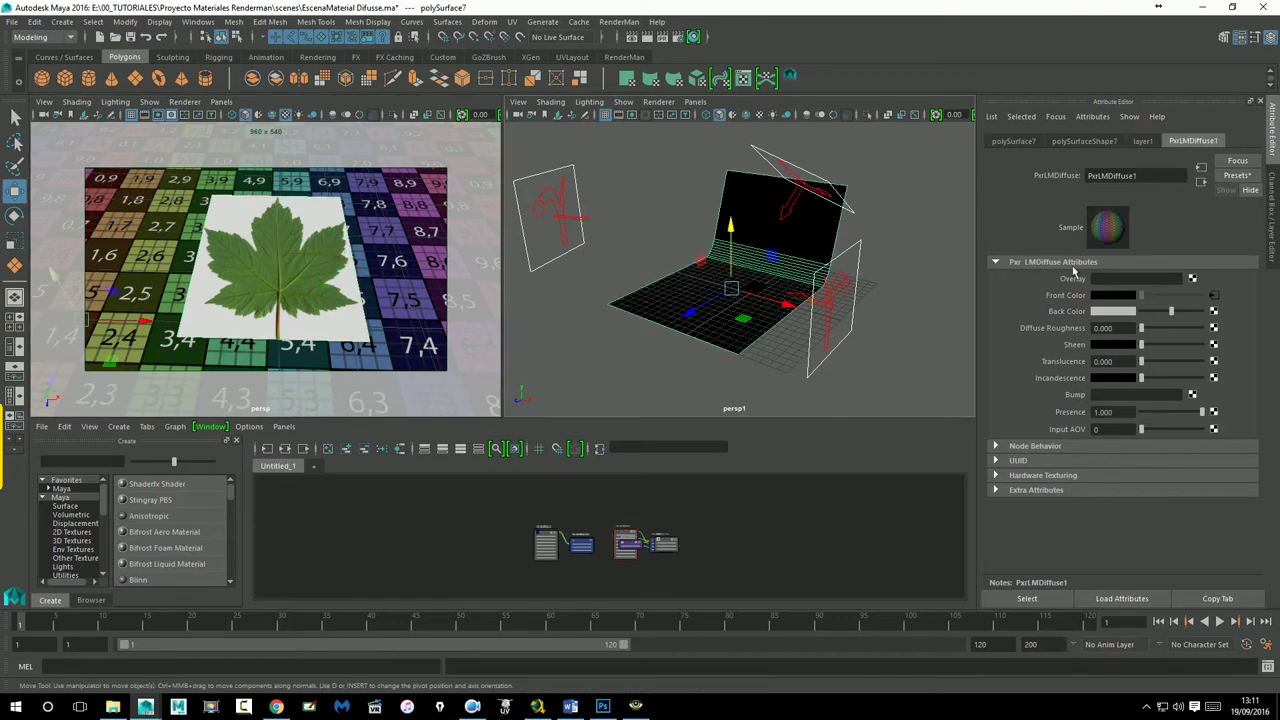
pyautogui.rightClick(1082, 296)
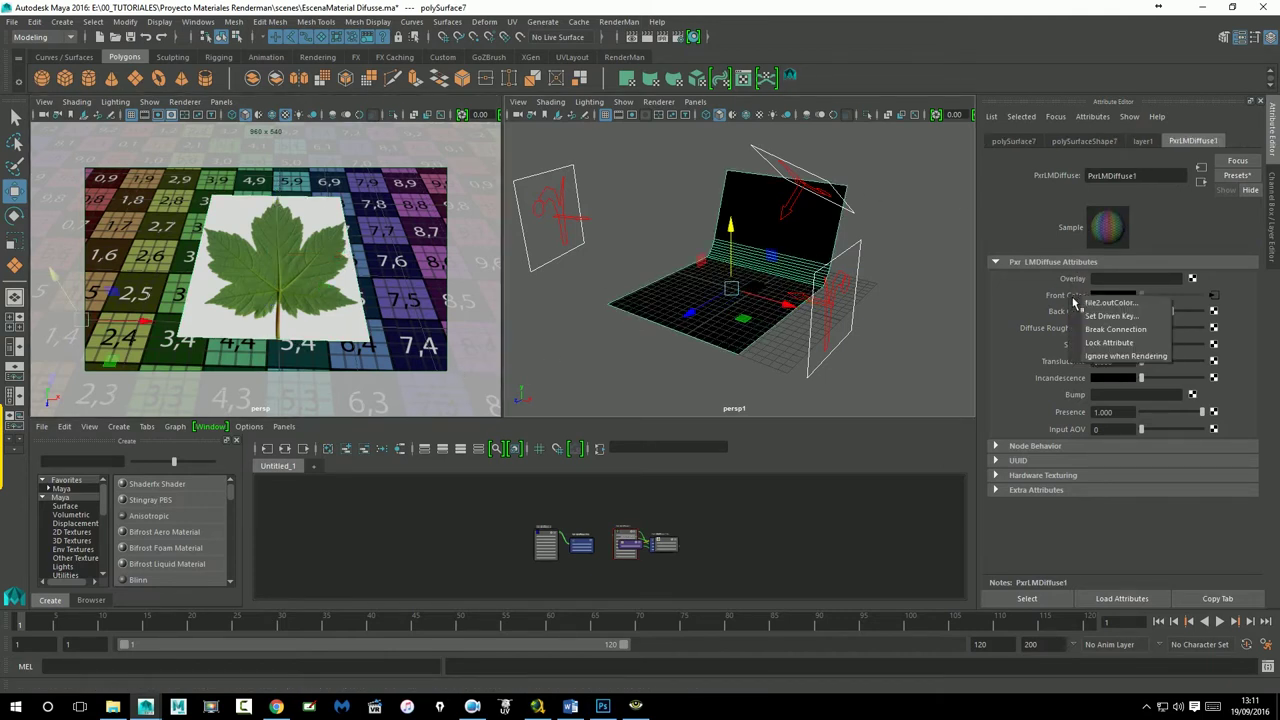
pyautogui.click(1115, 329)
pyautogui.moveTo(1141, 296); pyautogui.dragTo(1181, 303)
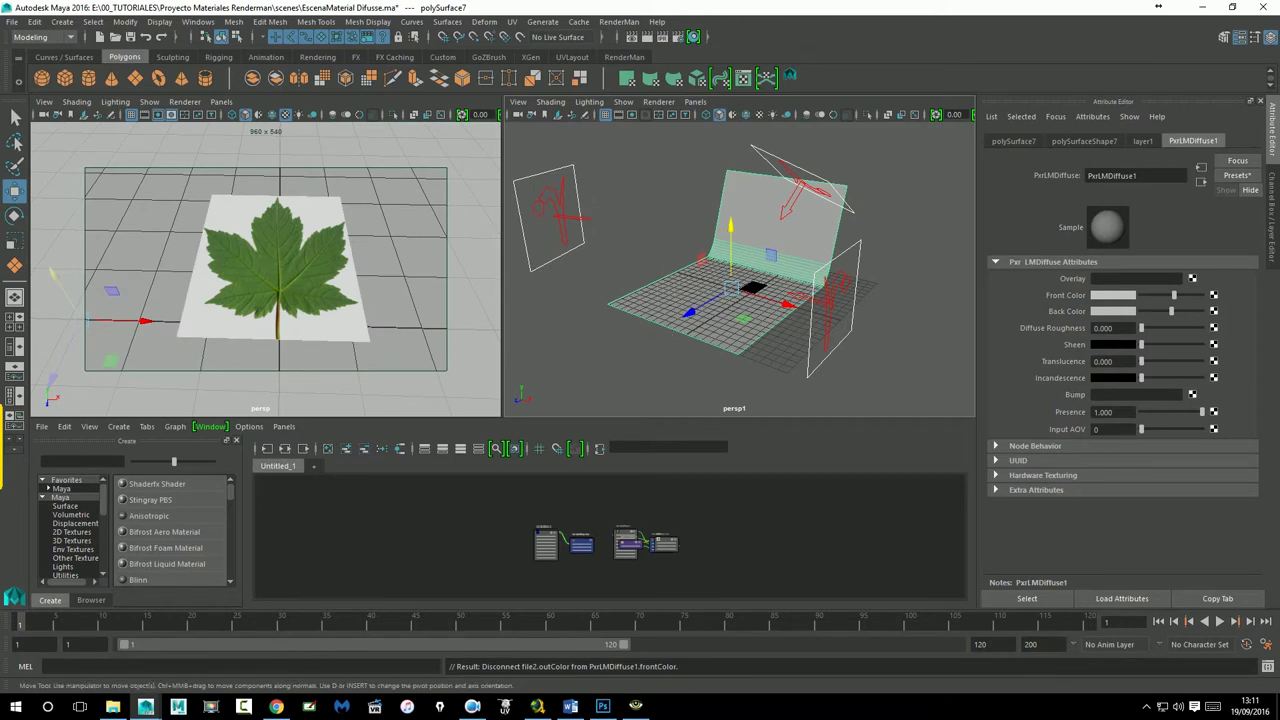
pyautogui.keyDown('alt'); pyautogui.moveTo(417, 314); pyautogui.dragTo(383, 275); pyautogui.keyUp('alt')
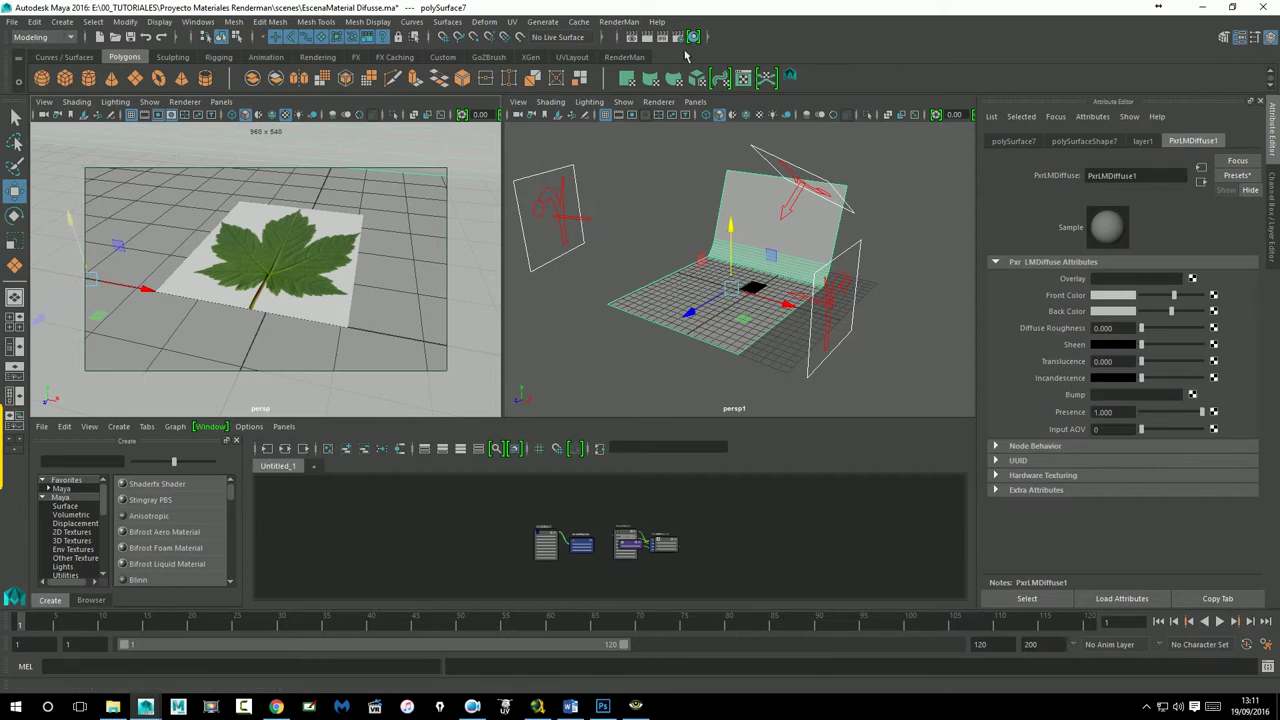
pyautogui.click(675, 46)
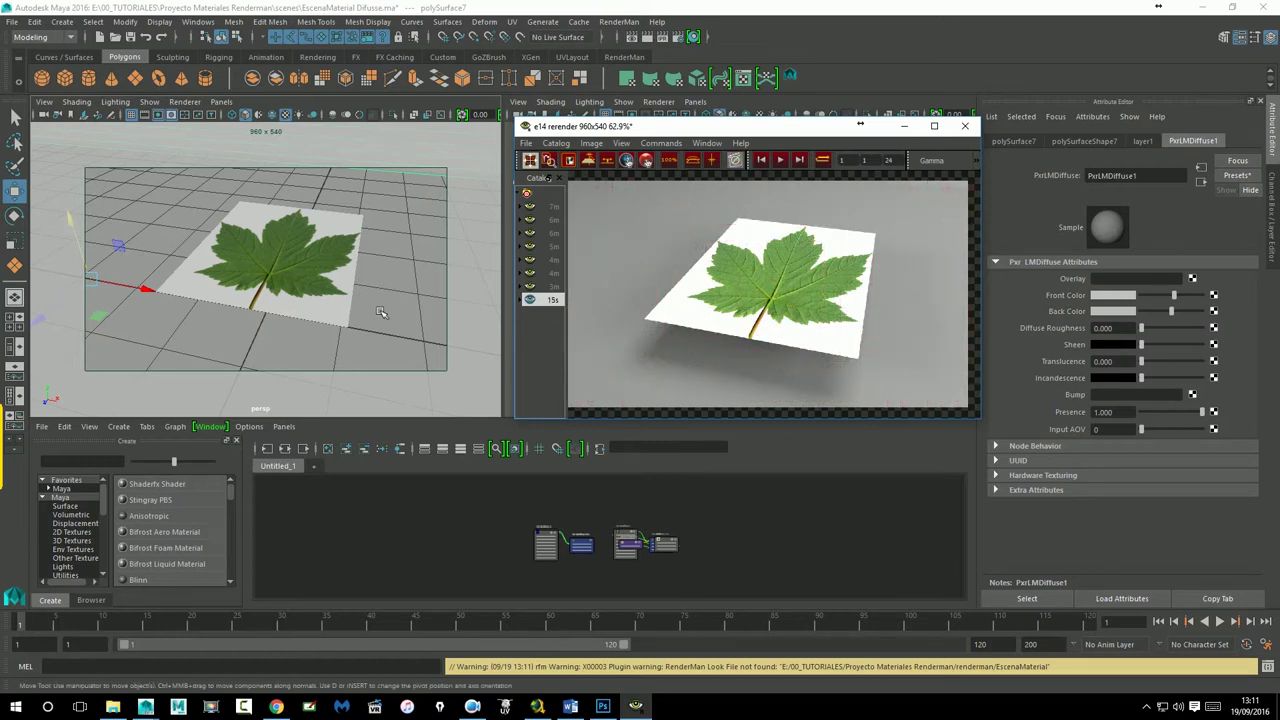
# Step: Set the leaf plane material's Translucence to 0.461
pyautogui.click(334, 303)
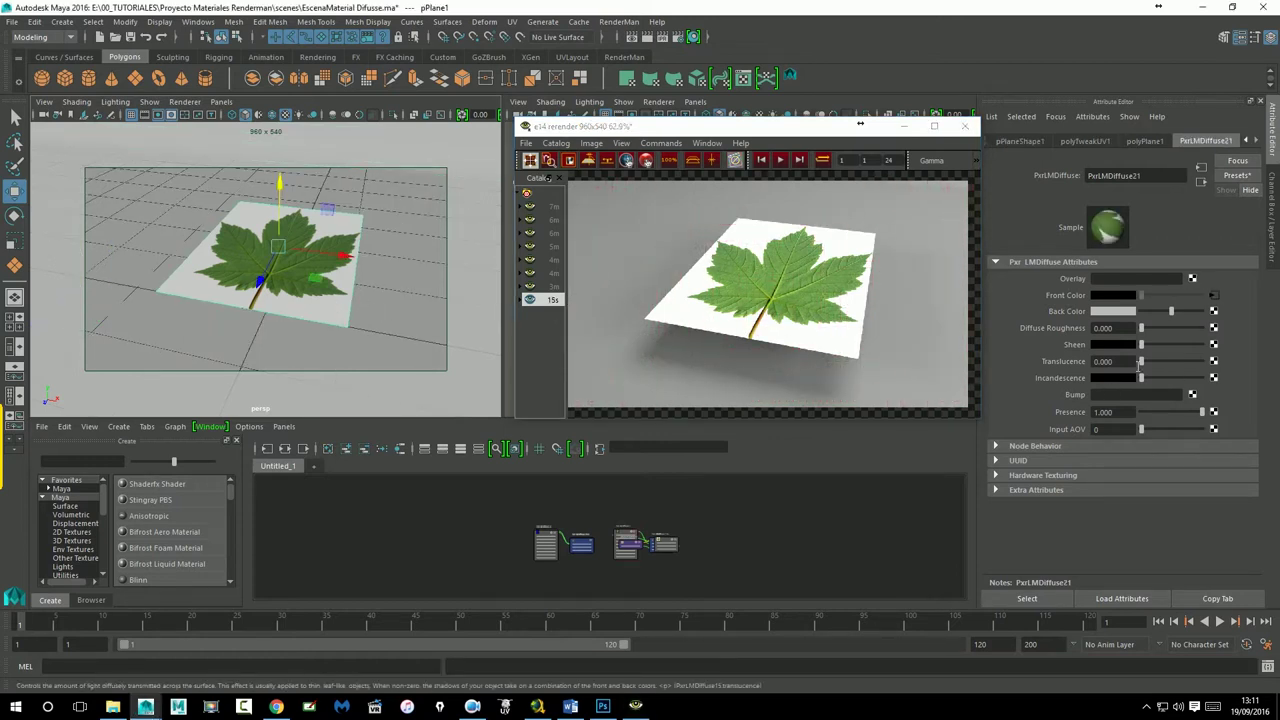
pyautogui.moveTo(1144, 362); pyautogui.dragTo(1199, 372)
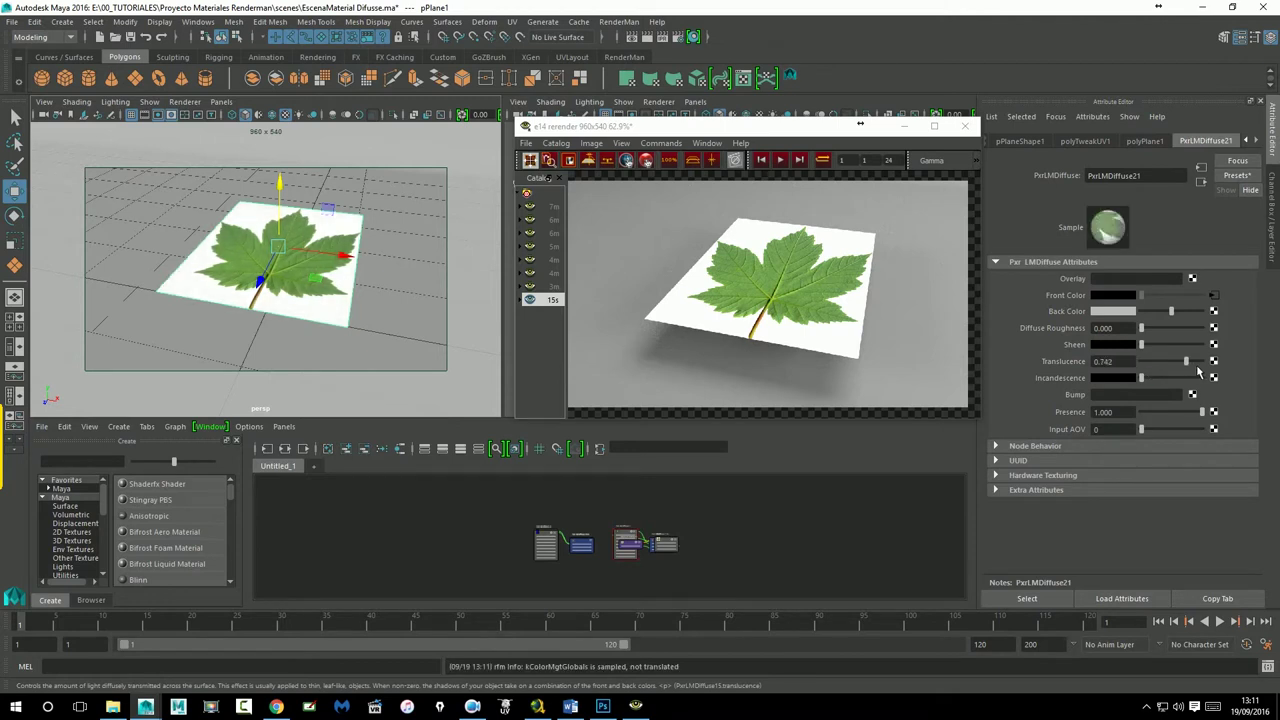
pyautogui.moveTo(1210, 372); pyautogui.dragTo(1177, 370)
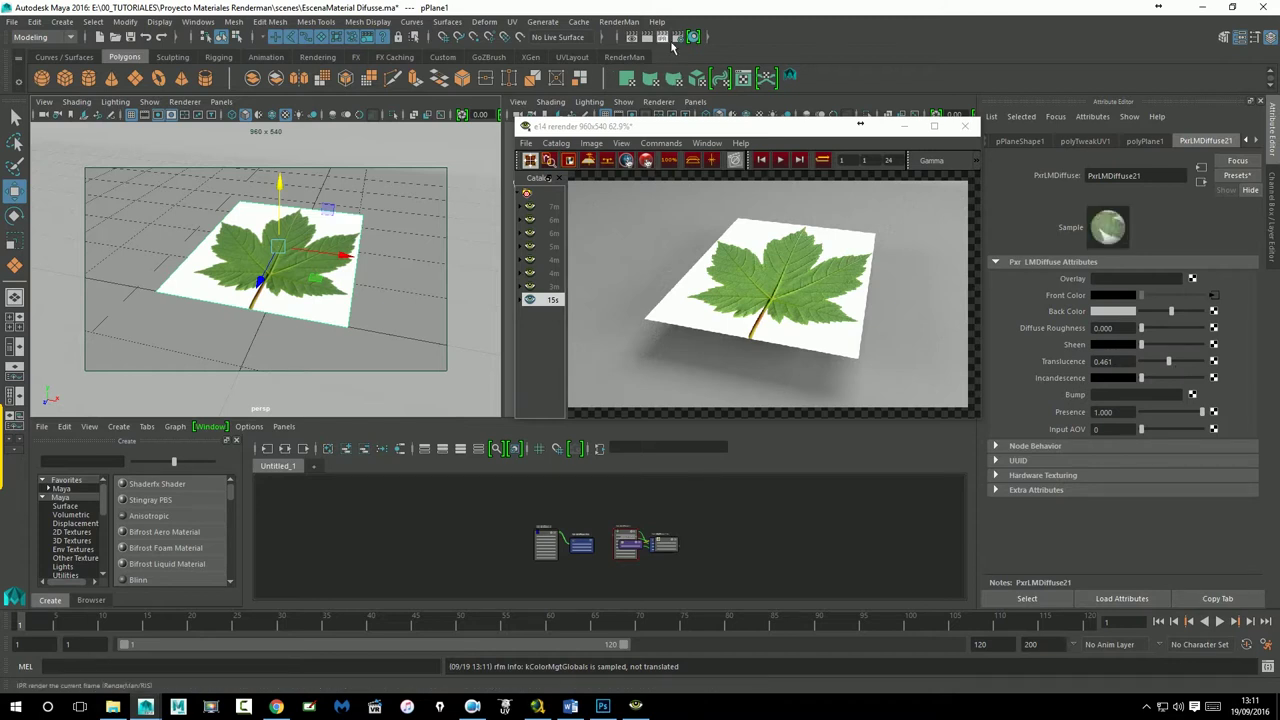
# Step: Re-render in IPR and break the leaf image's connection to Front Color
pyautogui.click(673, 42)
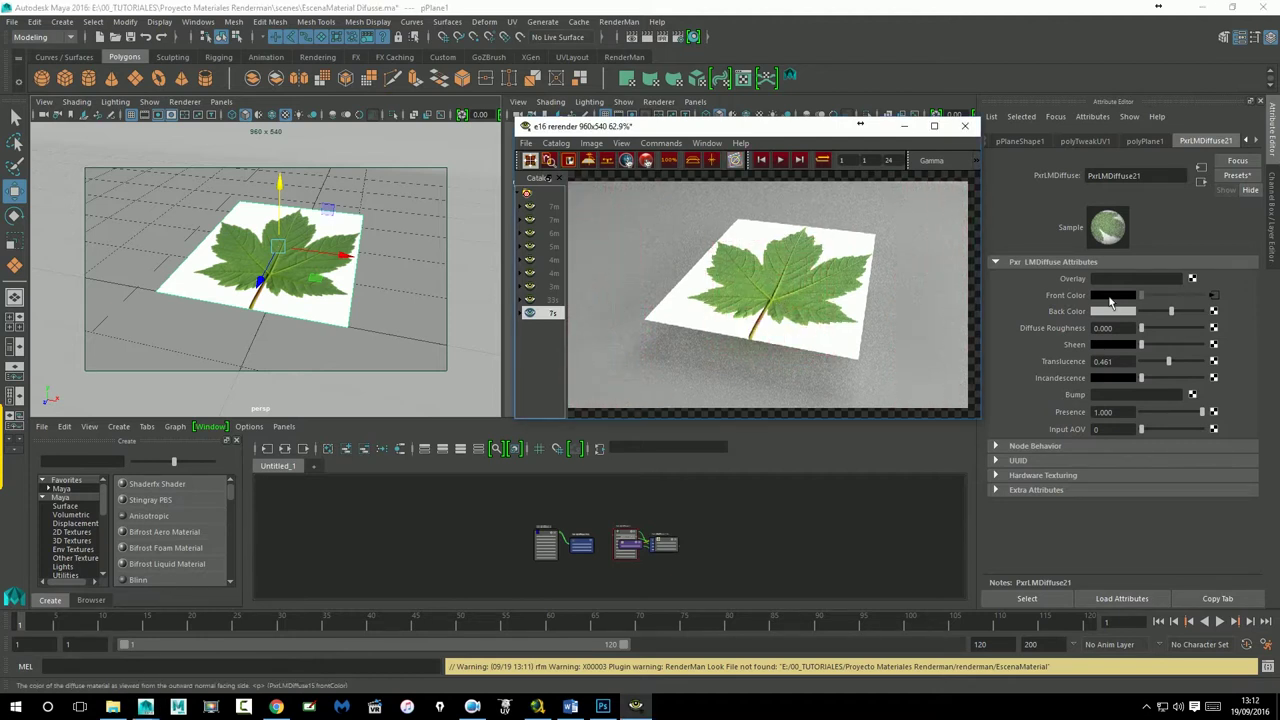
pyautogui.rightClick(1078, 296)
pyautogui.click(1160, 311)
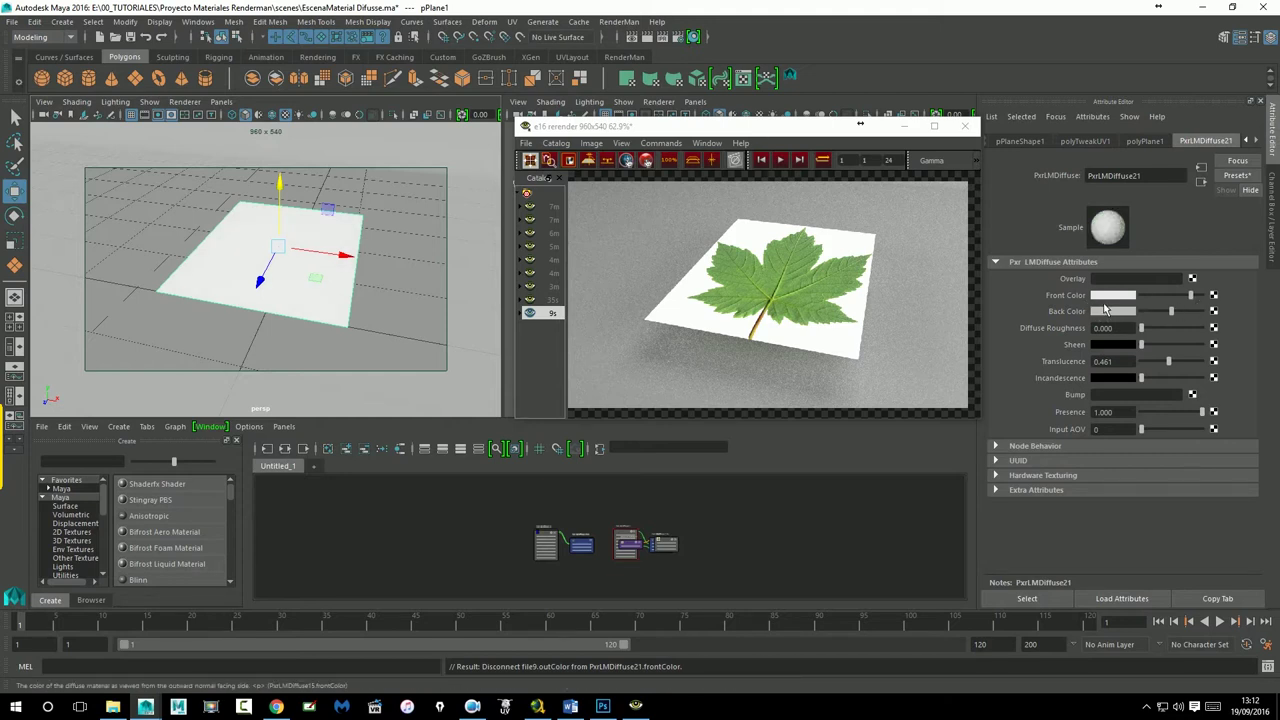
# Step: Make the leaf plane's Front Color green and re-render it in IPR
pyautogui.click(1099, 296)
pyautogui.click(1075, 264)
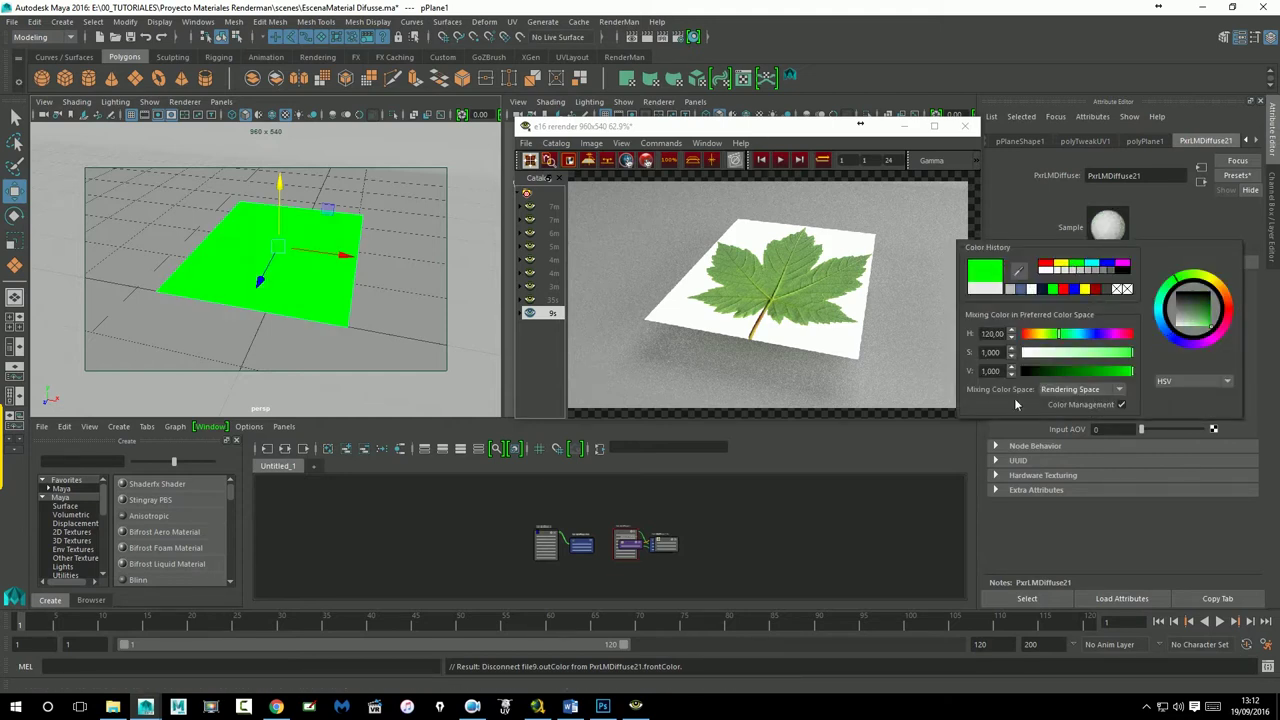
pyautogui.click(696, 36)
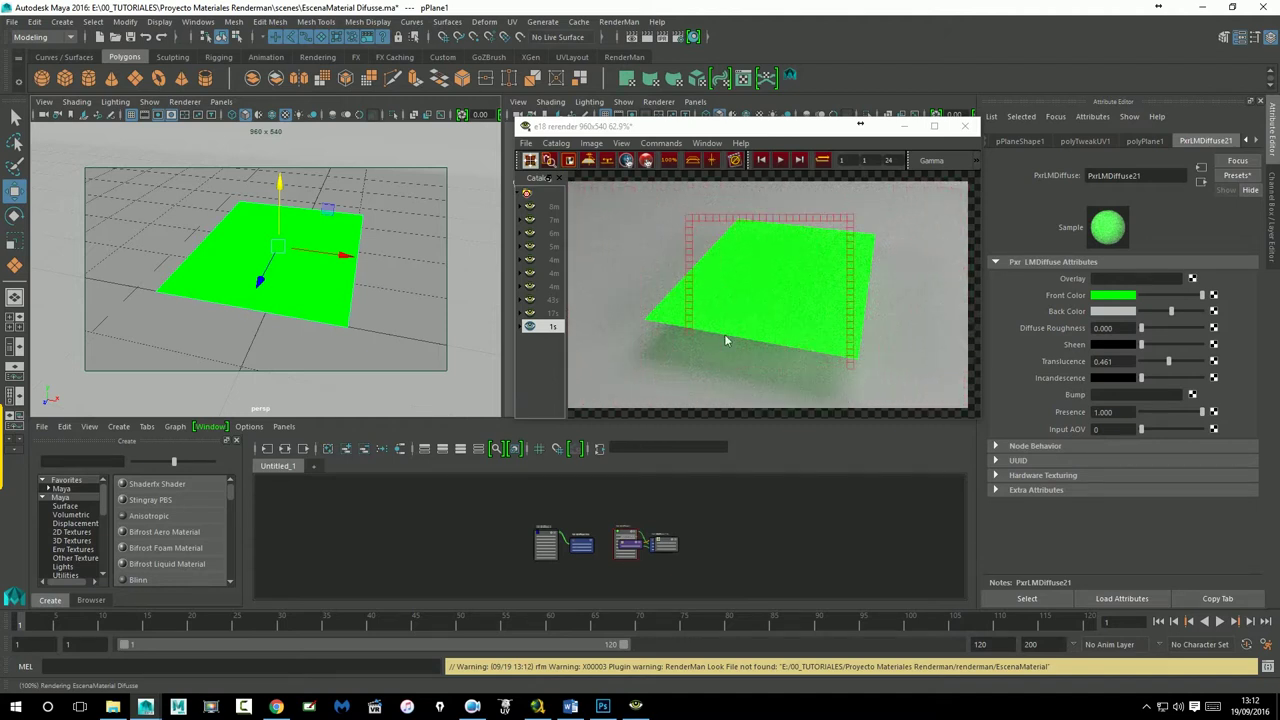
# Step: Set Translucence to 0, then undo the last two material changes
pyautogui.doubleClick(1102, 361)
pyautogui.write('0')
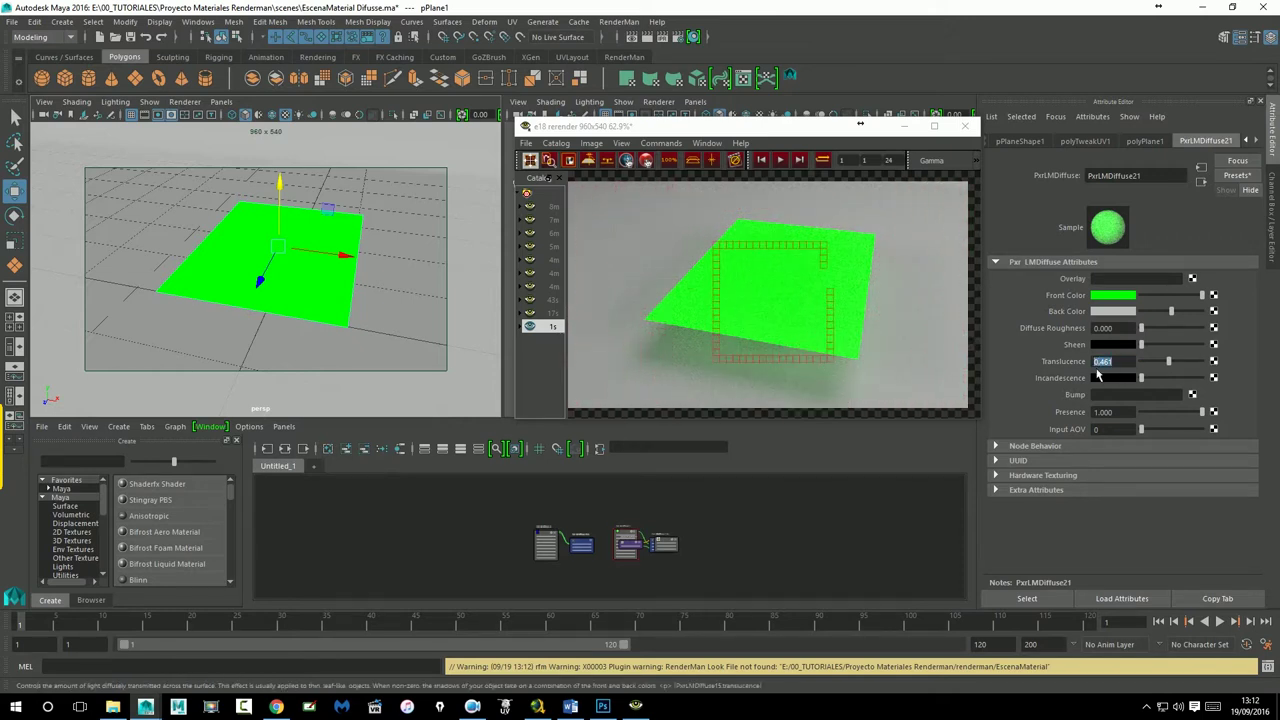
pyautogui.press('Return')
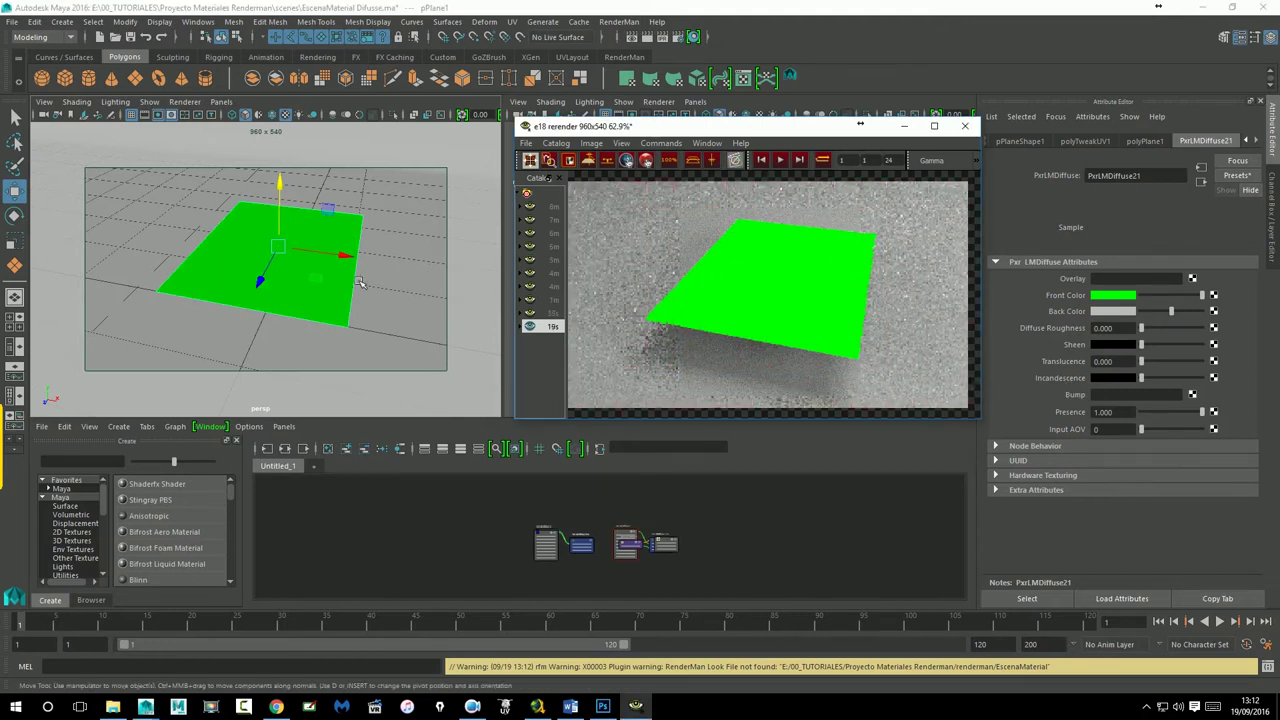
pyautogui.click(434, 285)
pyautogui.hotkey('ctrl', 'z')
pyautogui.hotkey('ctrl', 'z')
pyautogui.hotkey('ctrl', 'z')
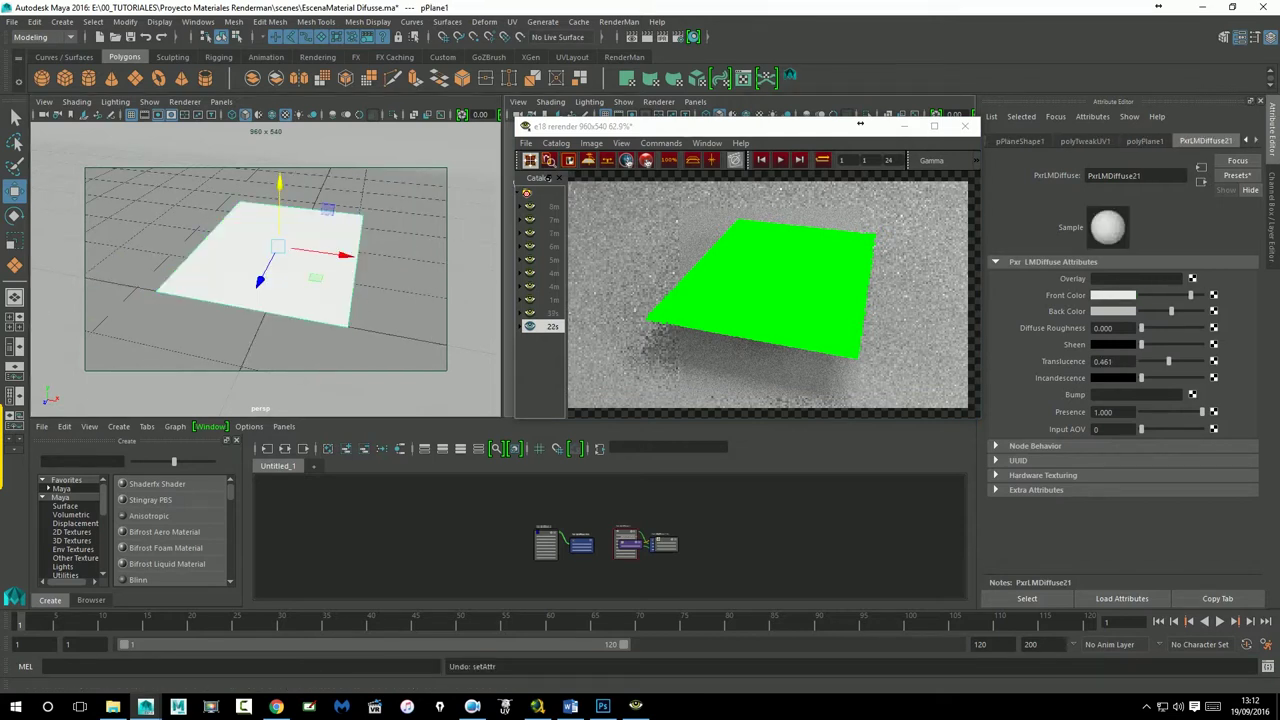
pyautogui.hotkey('ctrl', 'z')
pyautogui.hotkey('ctrl', 'z')
pyautogui.hotkey('ctrl', 'z')
pyautogui.hotkey('ctrl', 'z')
pyautogui.hotkey('ctrl', 'z')
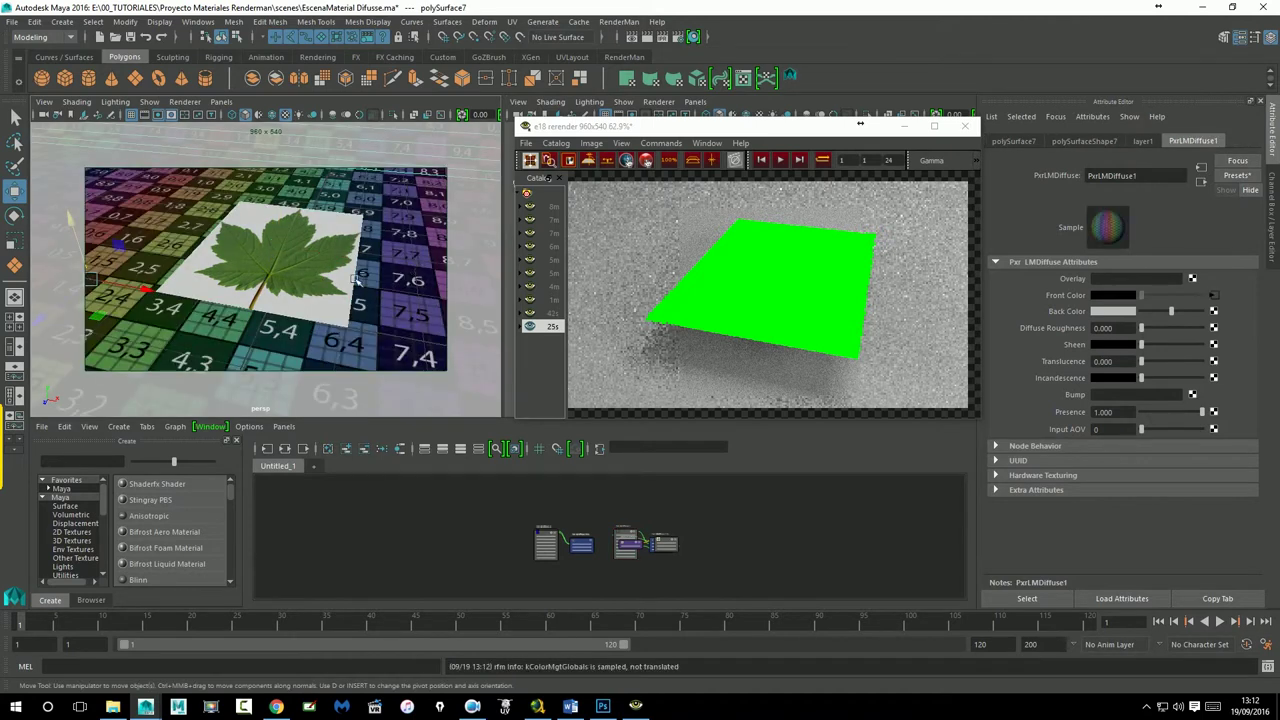
# Step: Put the leaf plane on a new hidden layer2 and make the teapot's layer1 visible
pyautogui.click(265, 280)
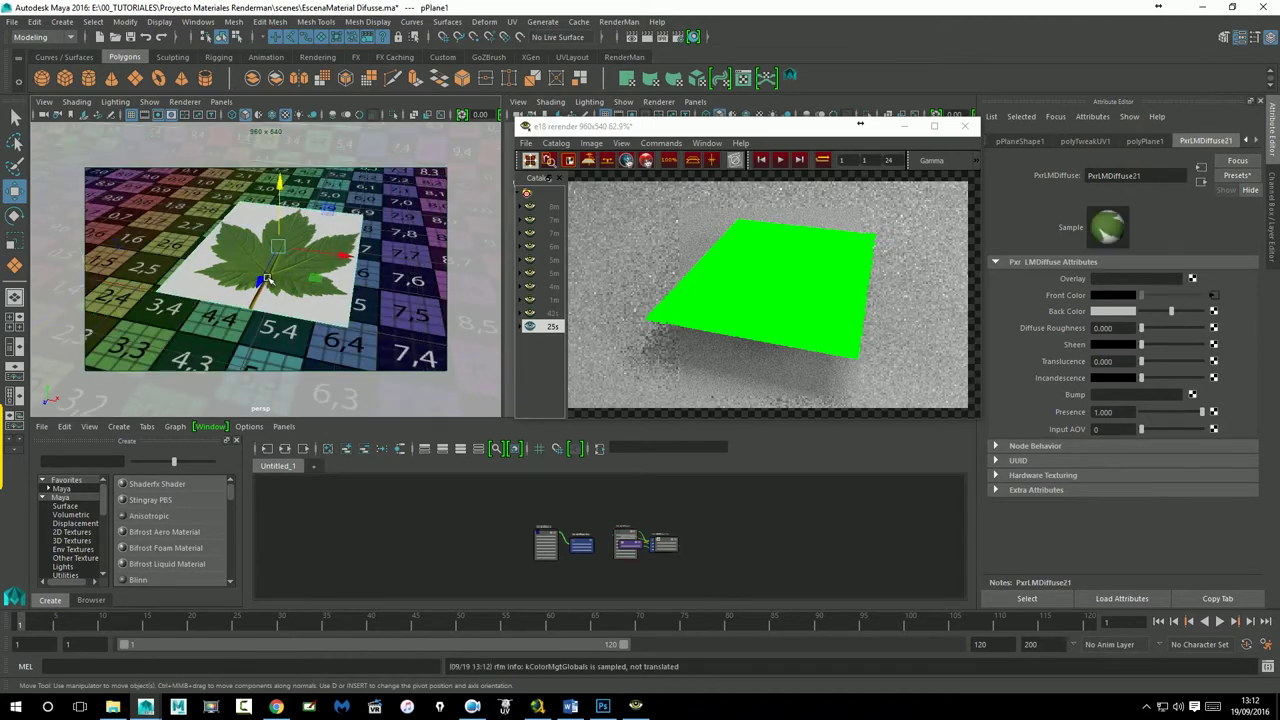
pyautogui.hotkey('ctrl', 'shift', 'a')
pyautogui.click(1253, 504)
pyautogui.click(1117, 521)
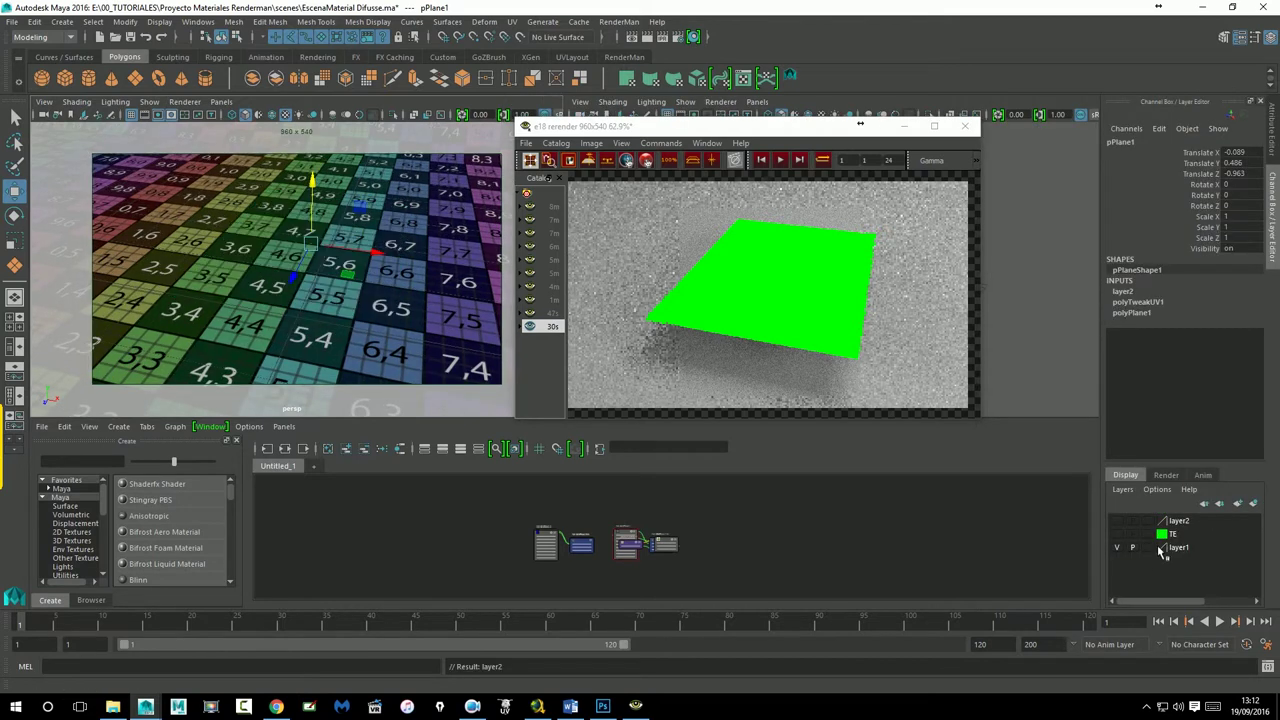
pyautogui.click(1117, 546)
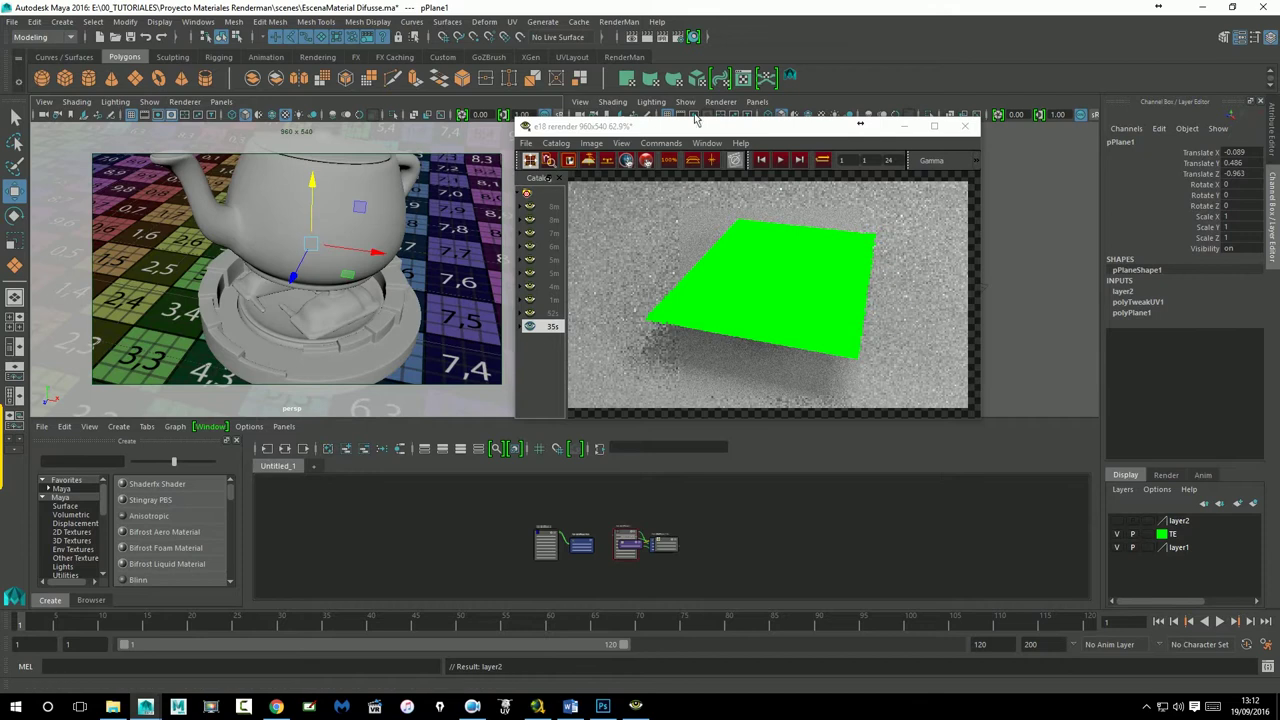
# Step: Switch to the RenderMan shelf and select the teapot
pyautogui.click(790, 78)
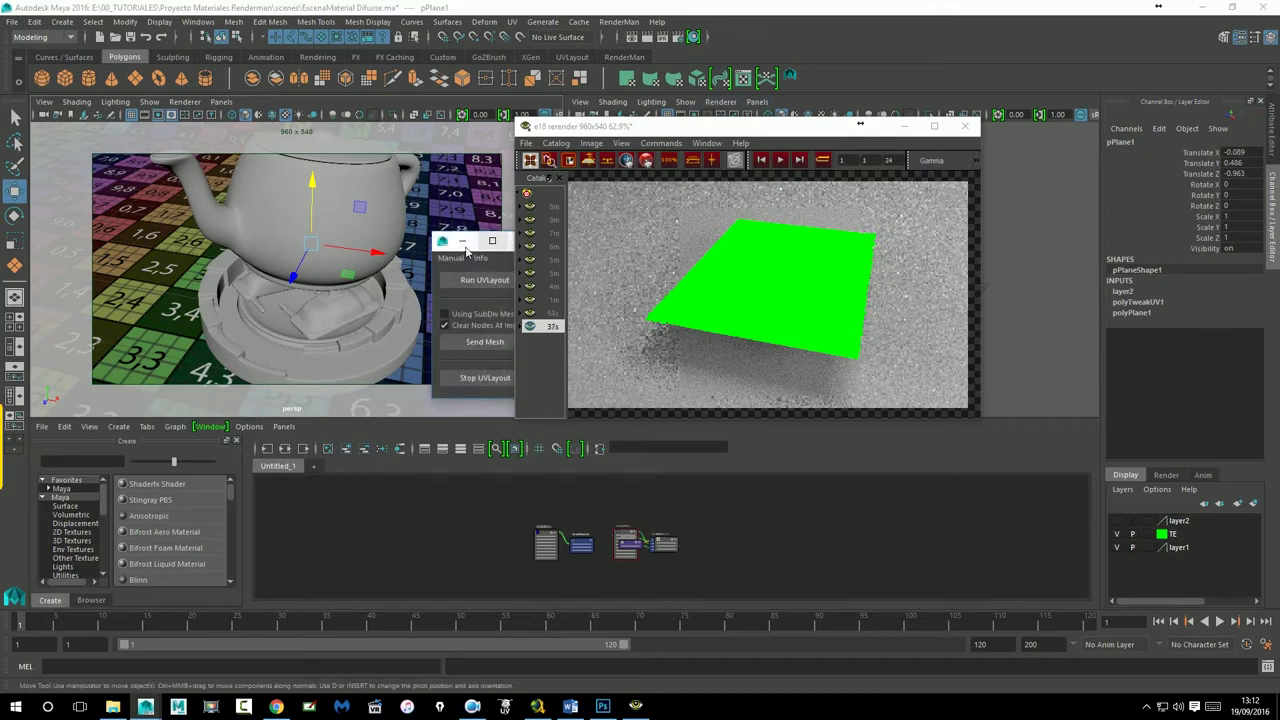
pyautogui.moveTo(451, 256); pyautogui.dragTo(365, 273)
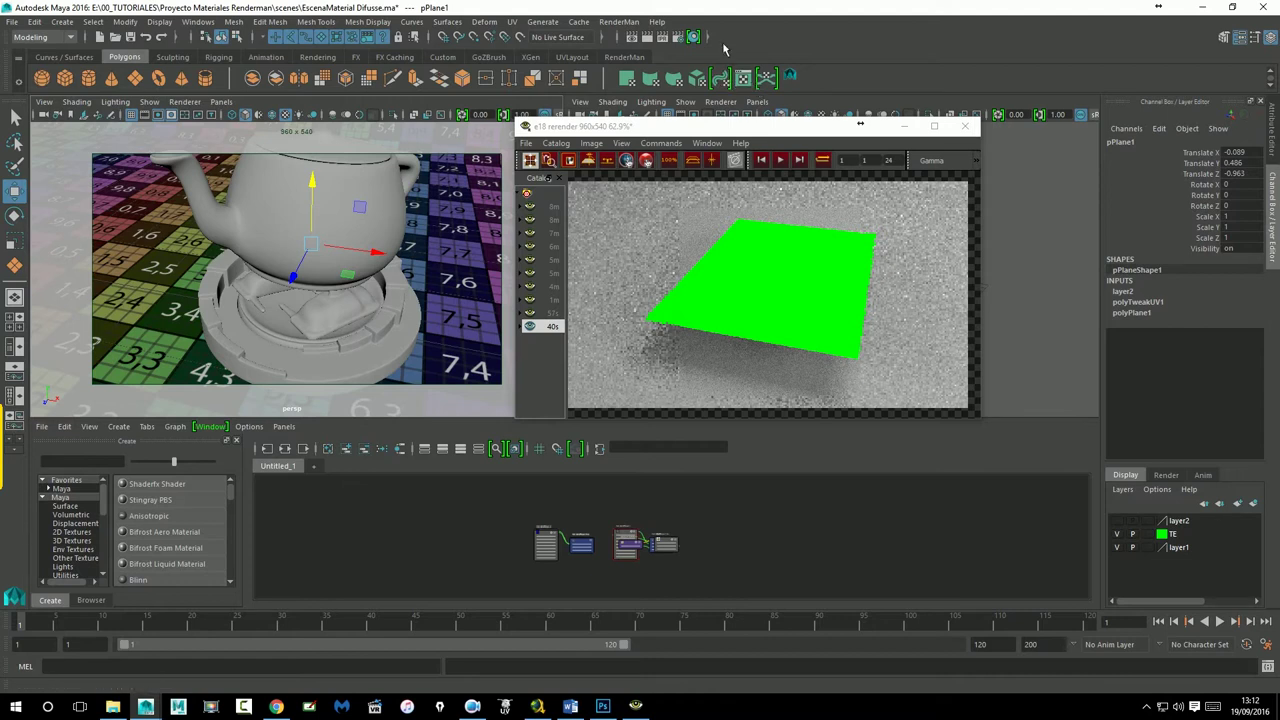
pyautogui.click(790, 78)
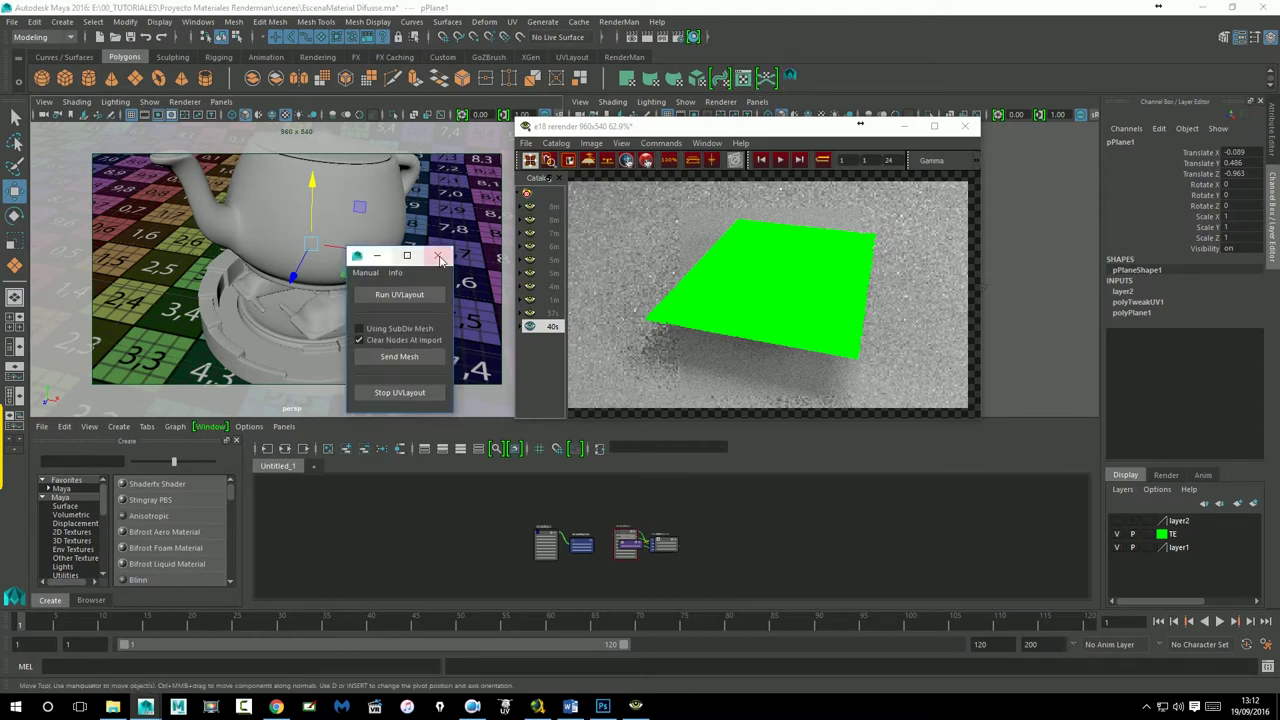
pyautogui.click(630, 60)
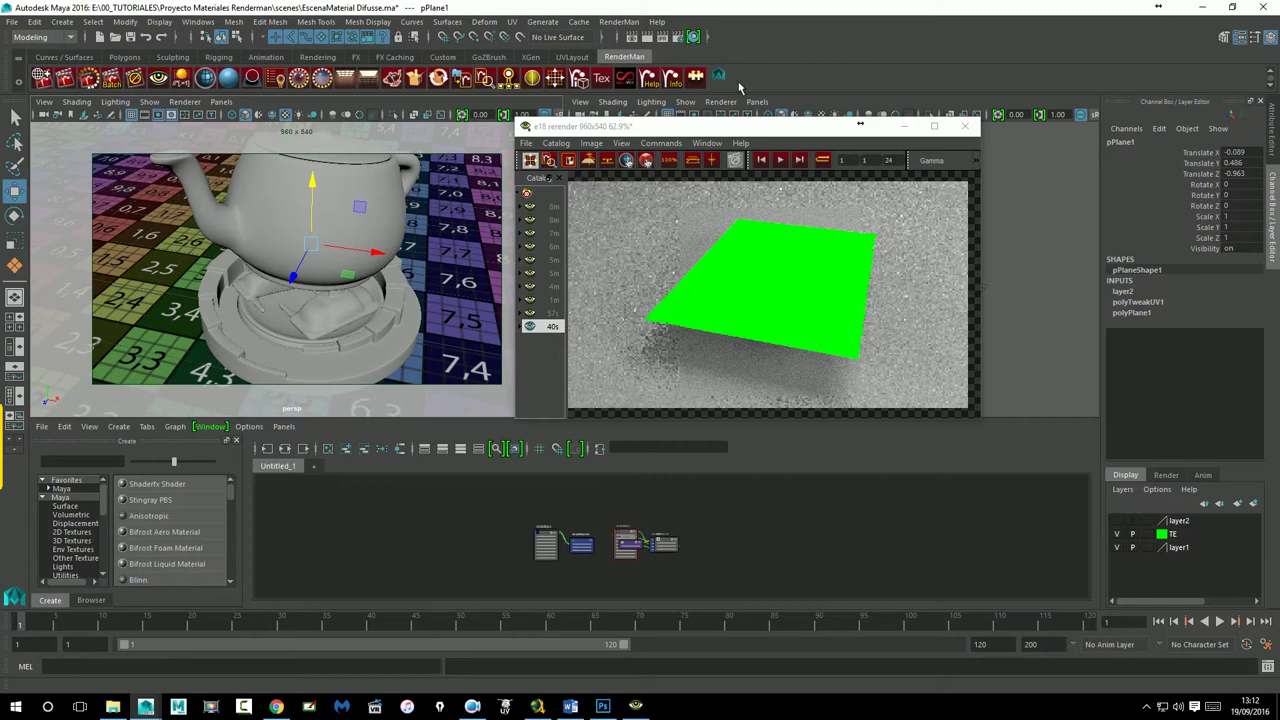
pyautogui.click(739, 131)
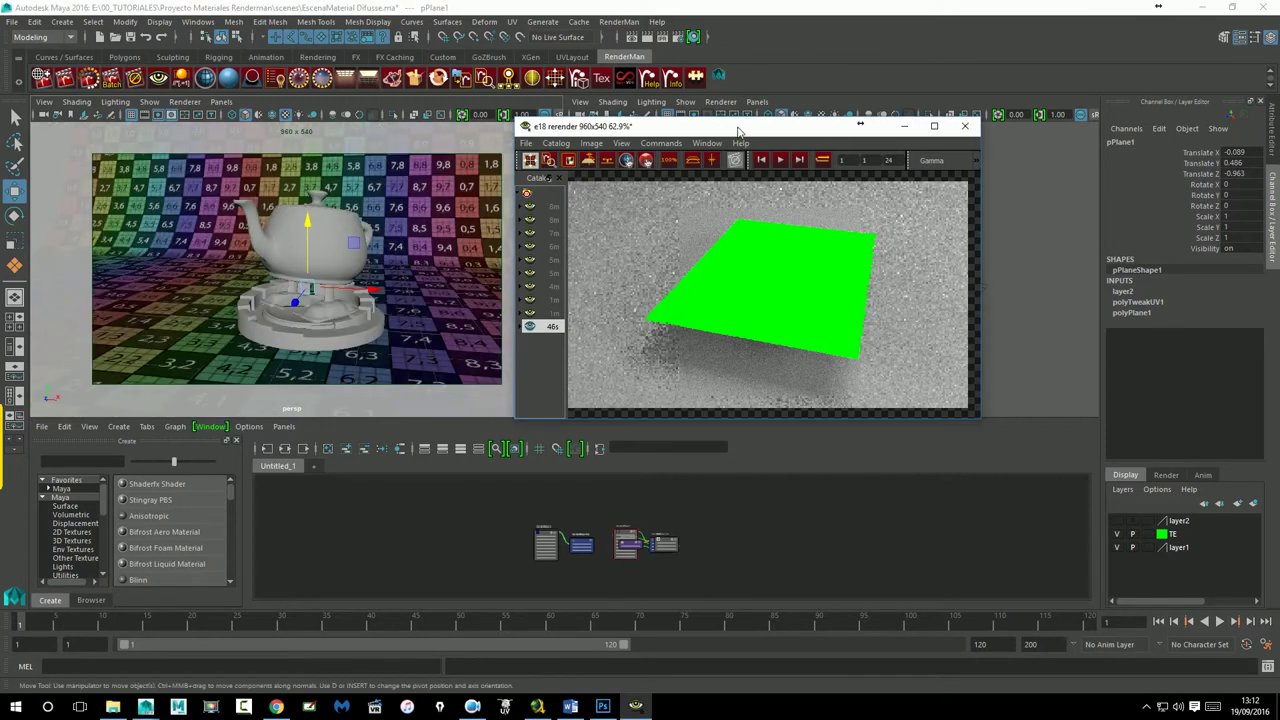
pyautogui.click(345, 228)
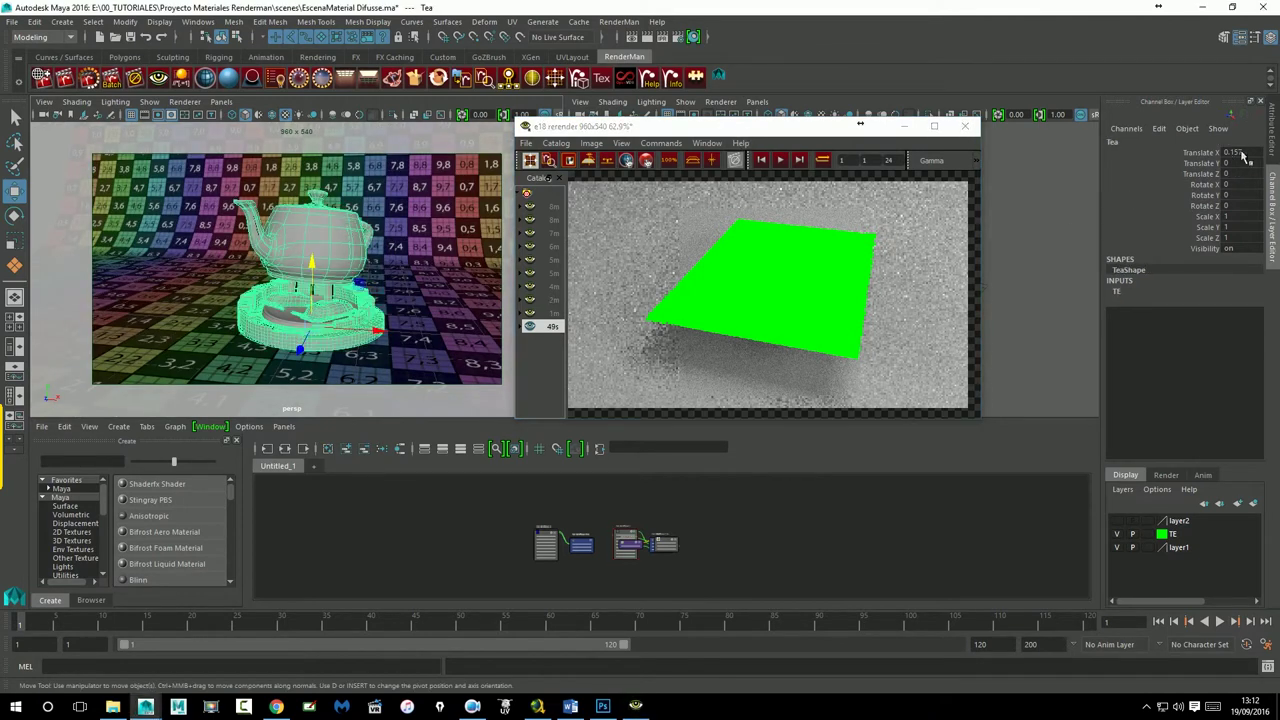
# Step: Open PxrLMDiffuse15, start IPR, and set the teapot's Front Color to blue
pyautogui.click(1273, 145)
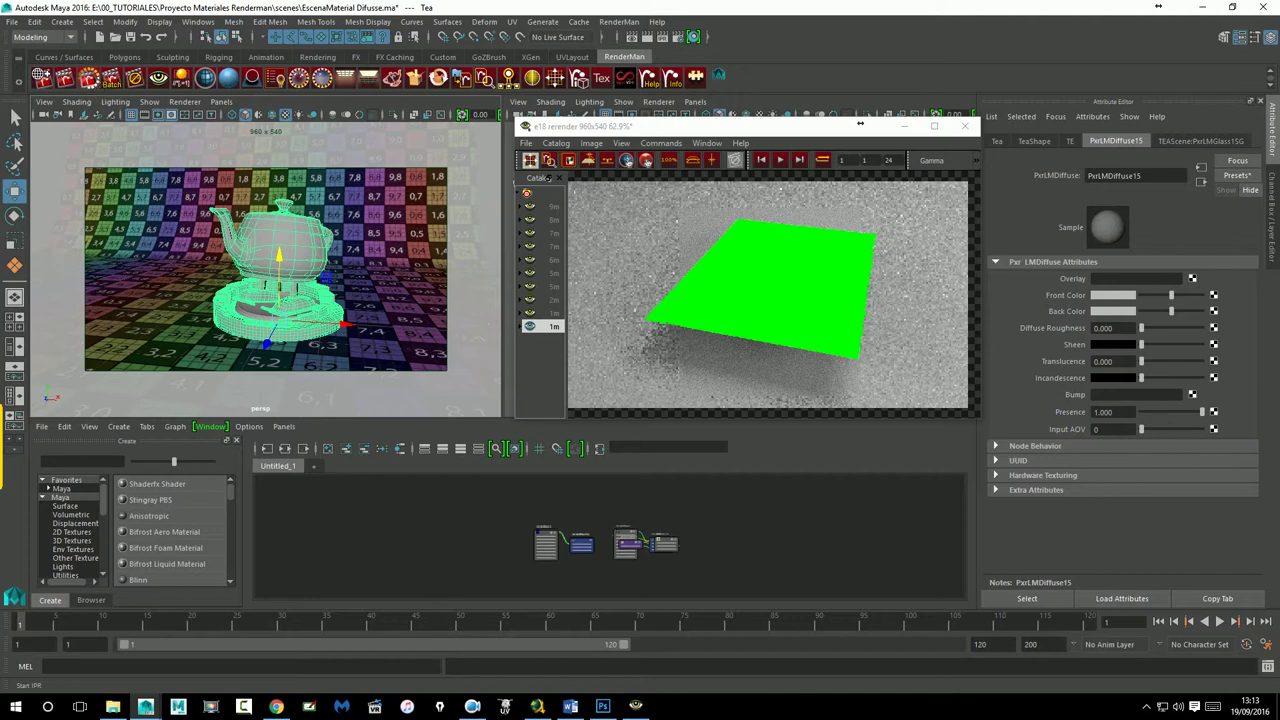
pyautogui.click(100, 84)
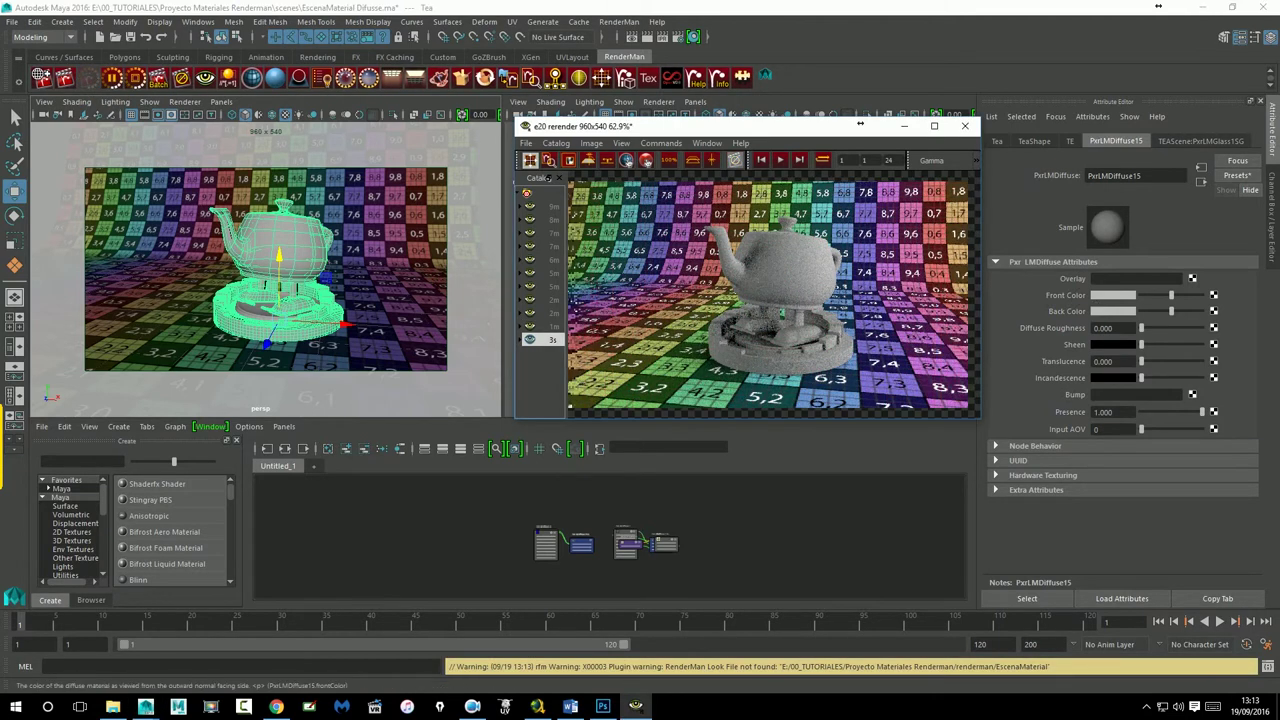
pyautogui.click(1113, 295)
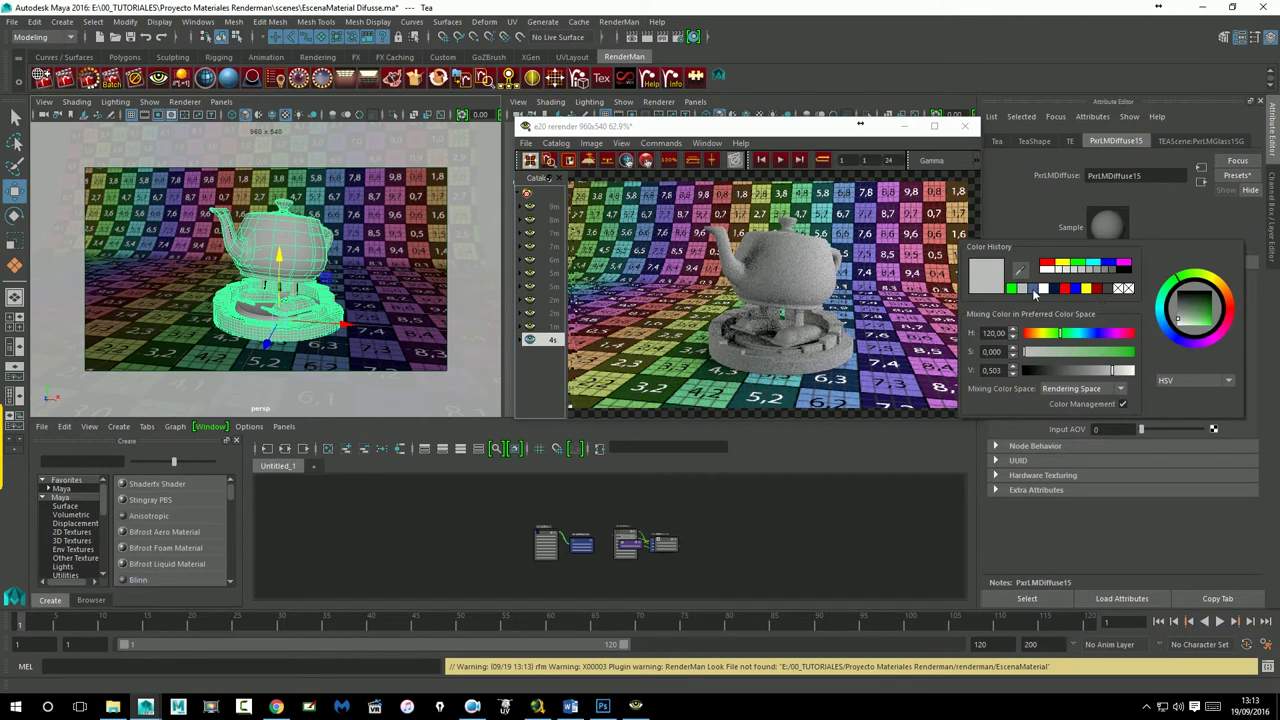
pyautogui.click(1035, 289)
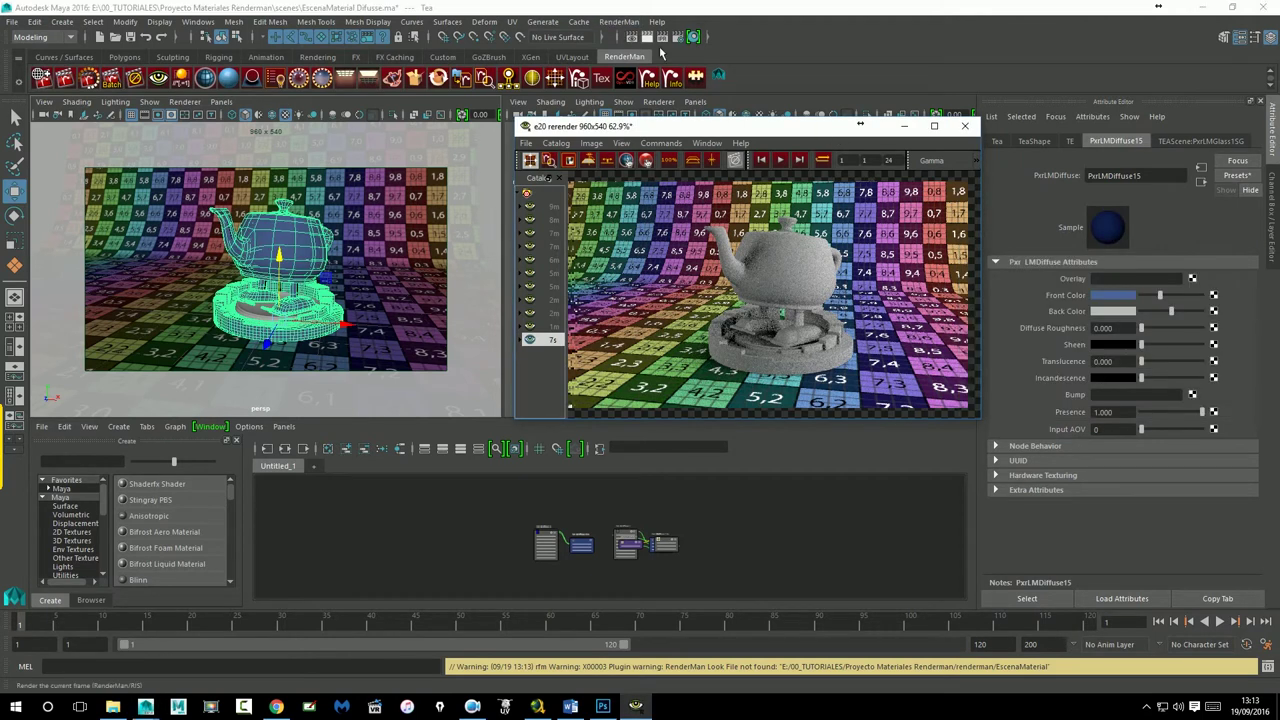
# Step: Re-render and raise Incandescence to full white so the teapot glows
pyautogui.click(661, 37)
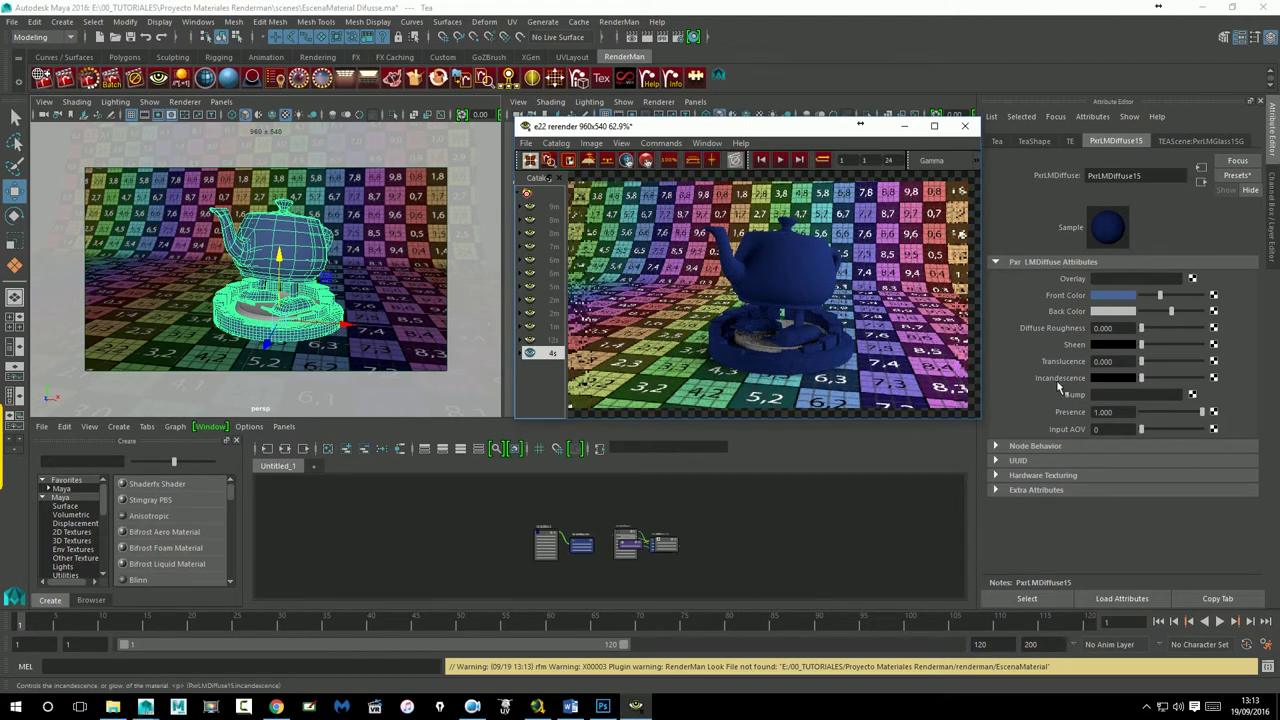
pyautogui.moveTo(1141, 378); pyautogui.dragTo(1225, 389)
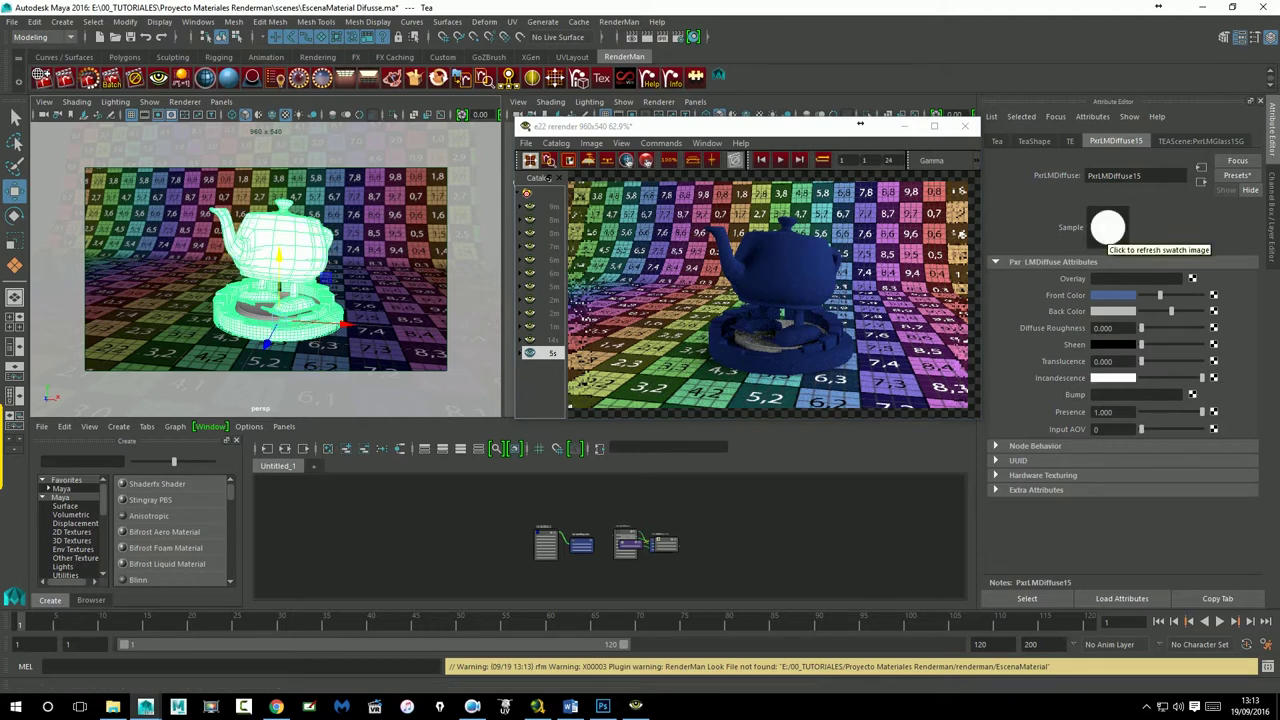
pyautogui.click(672, 38)
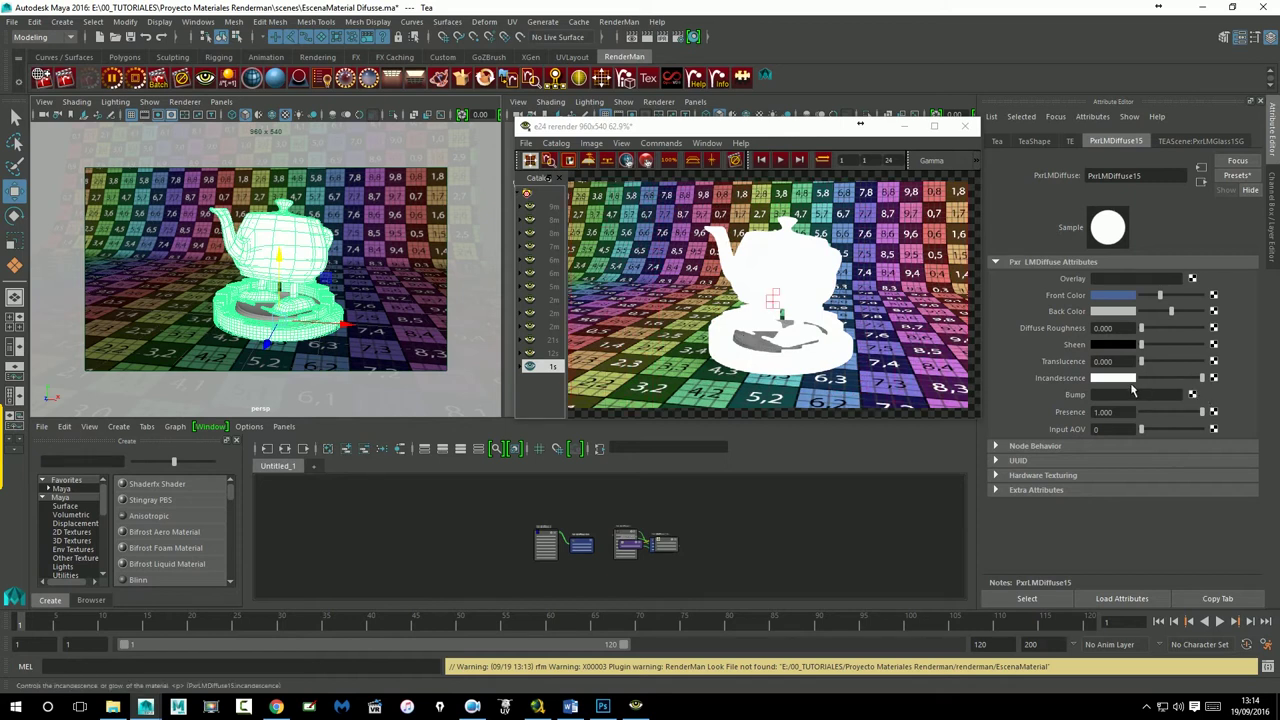
# Step: Set the teapot's Incandescence to red and shift Front Color from black to grey
pyautogui.click(1115, 378)
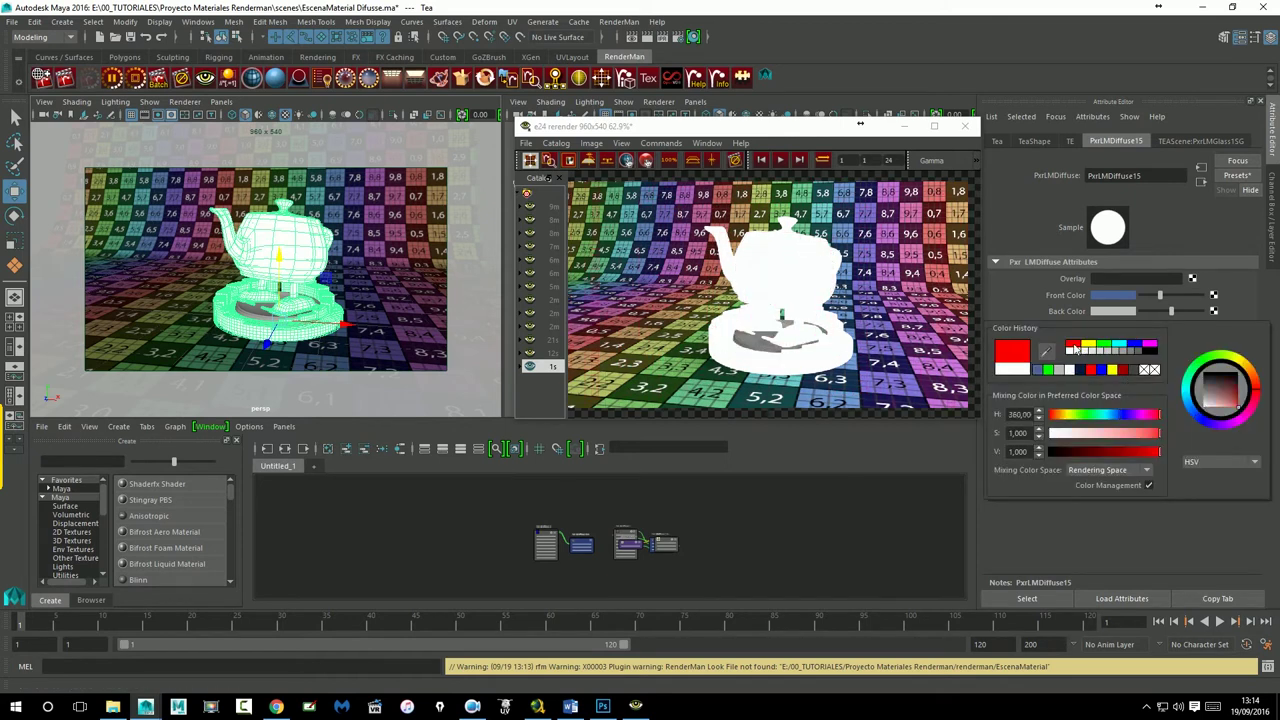
pyautogui.click(1073, 348)
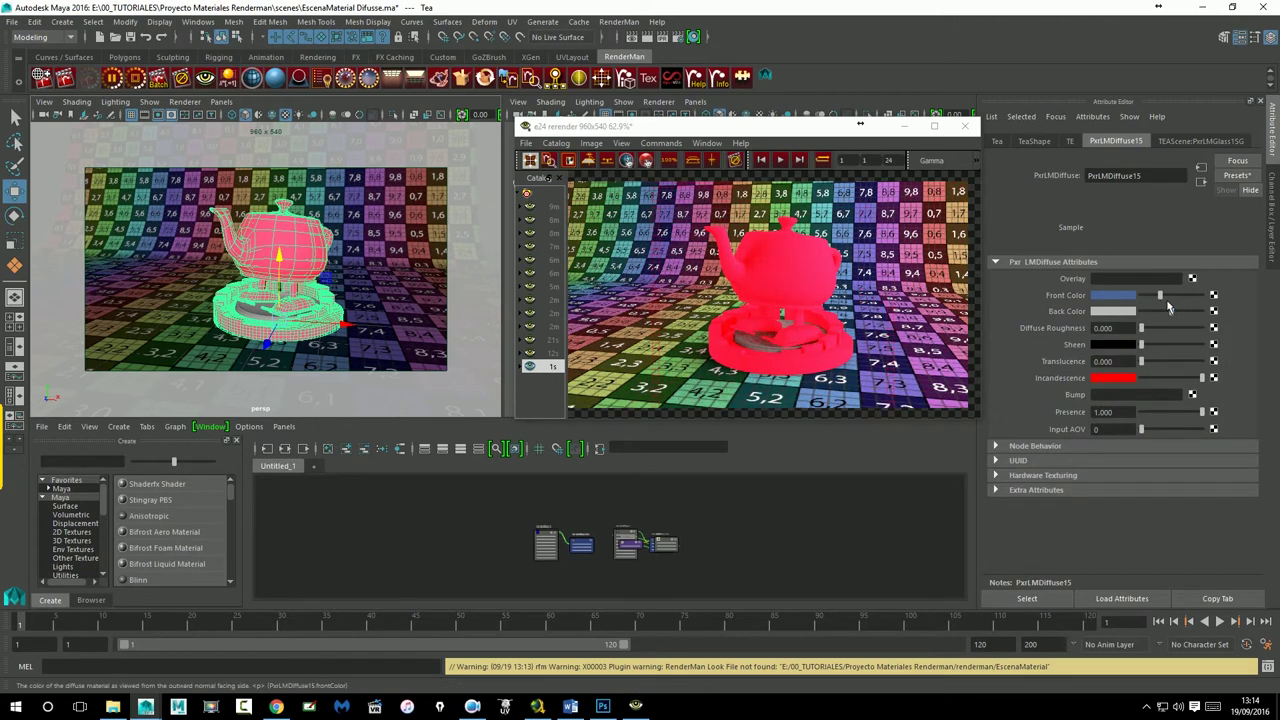
pyautogui.moveTo(1109, 297); pyautogui.dragTo(1085, 297)
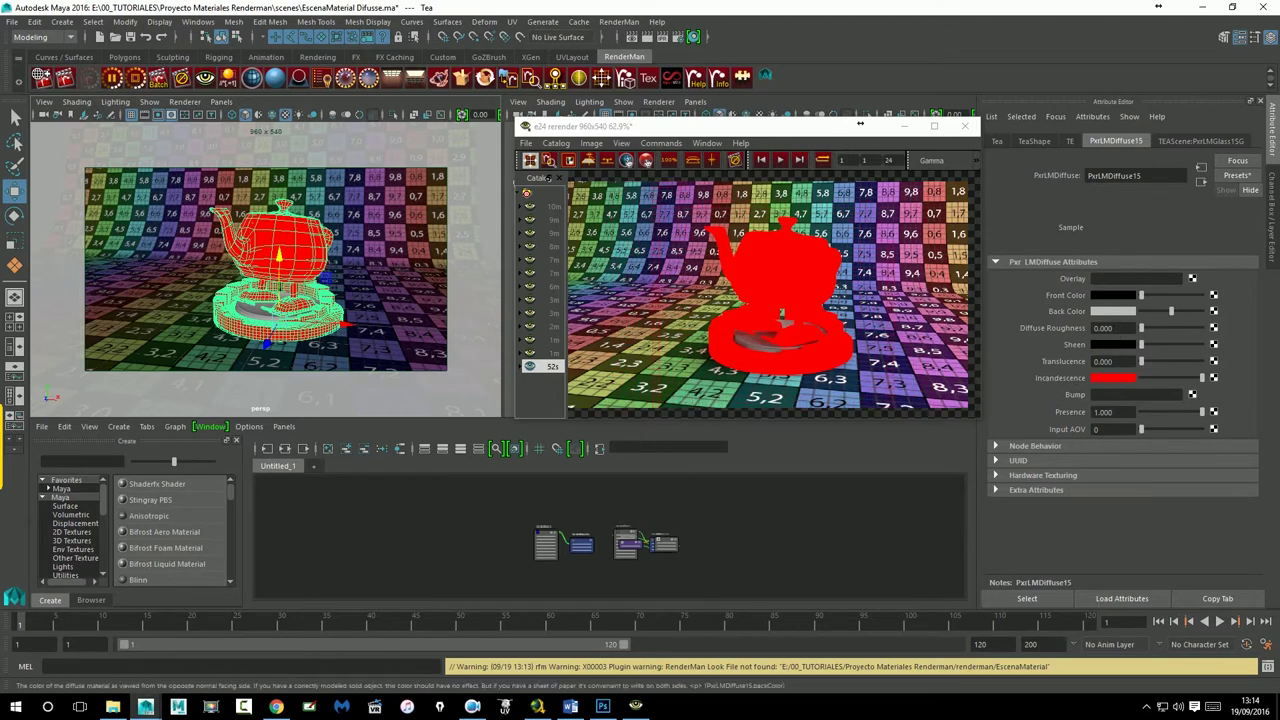
pyautogui.click(1158, 300)
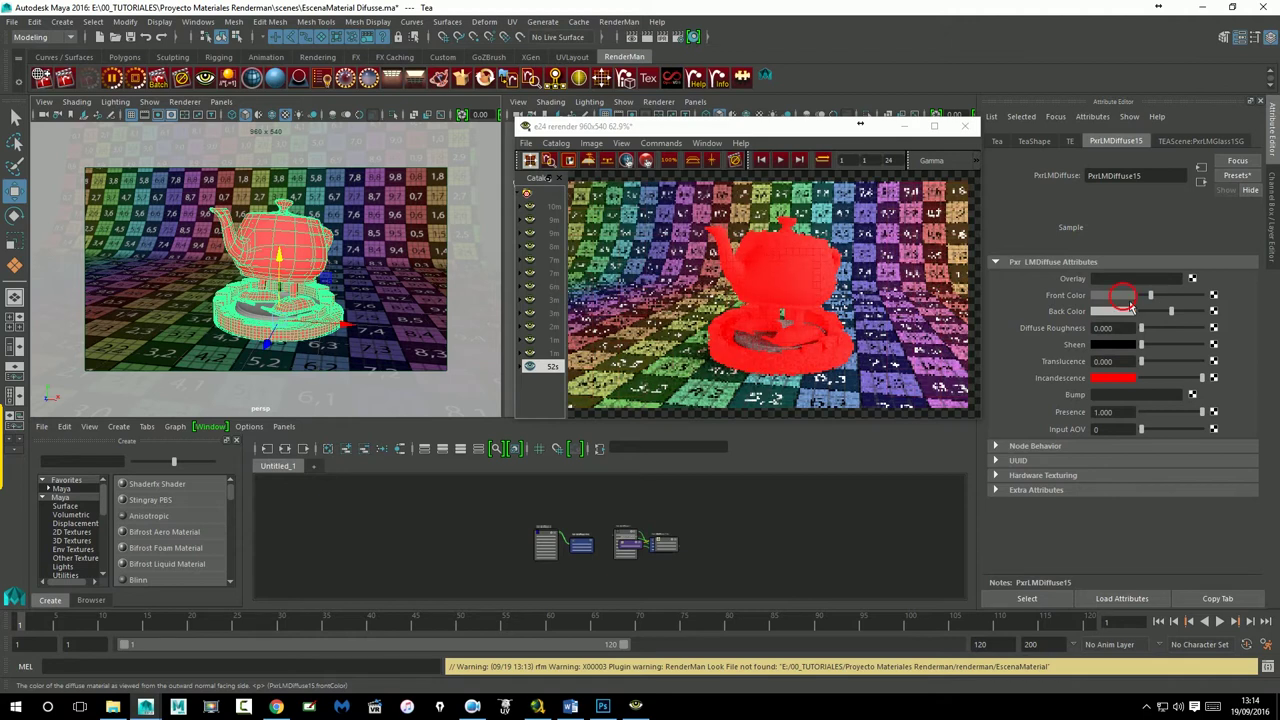
# Step: Make Front Color bright green and dim the Incandescence to dark red
pyautogui.click(1115, 295)
pyautogui.click(1095, 262)
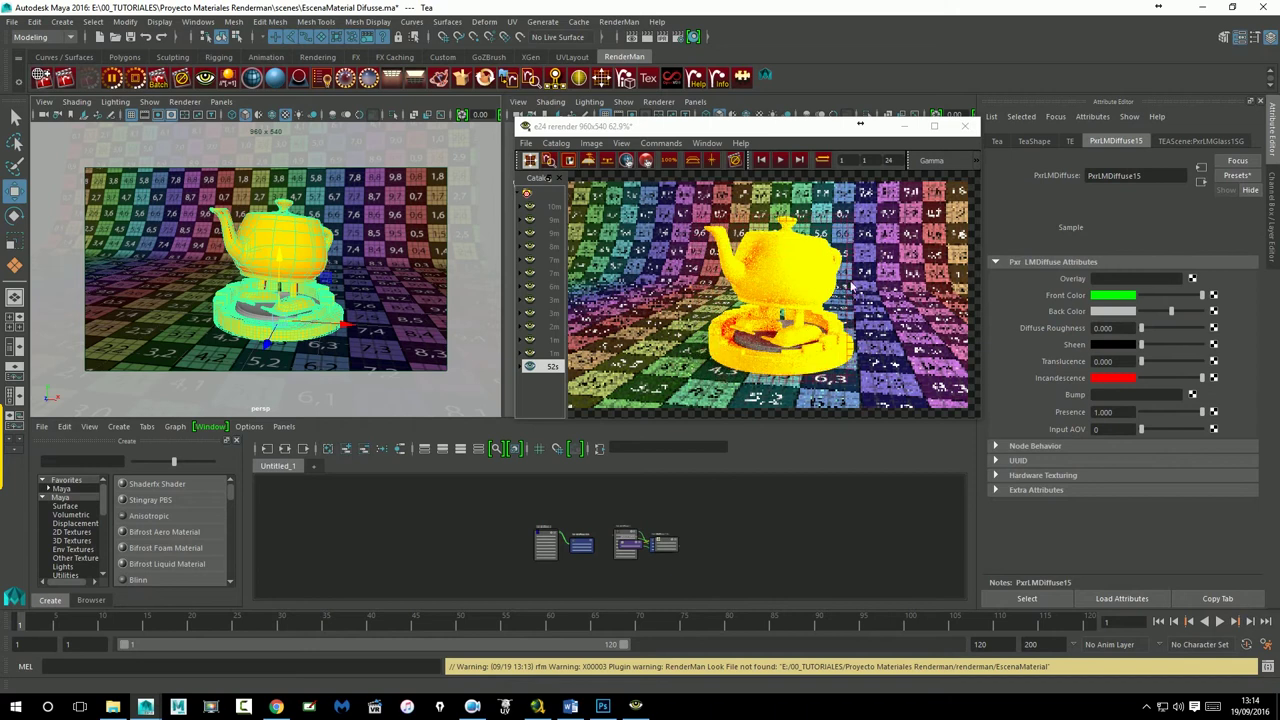
pyautogui.moveTo(1192, 296); pyautogui.dragTo(1172, 297)
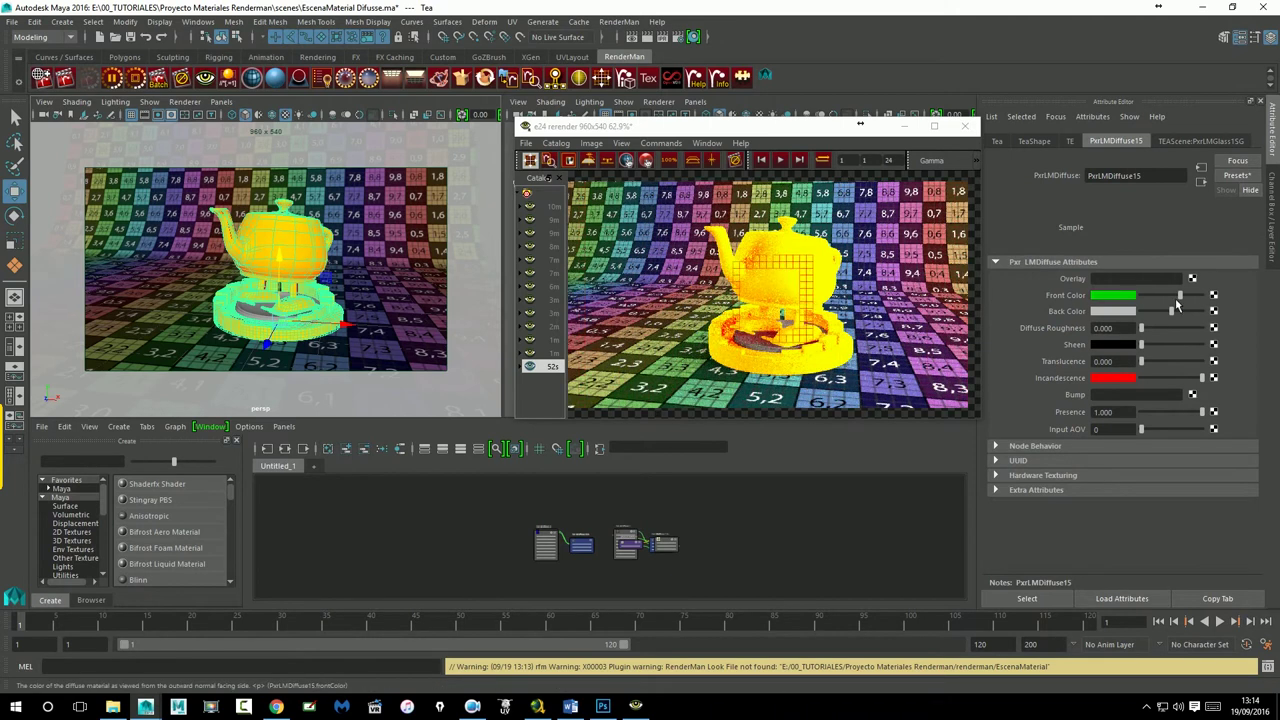
pyautogui.moveTo(1201, 378); pyautogui.dragTo(1180, 380)
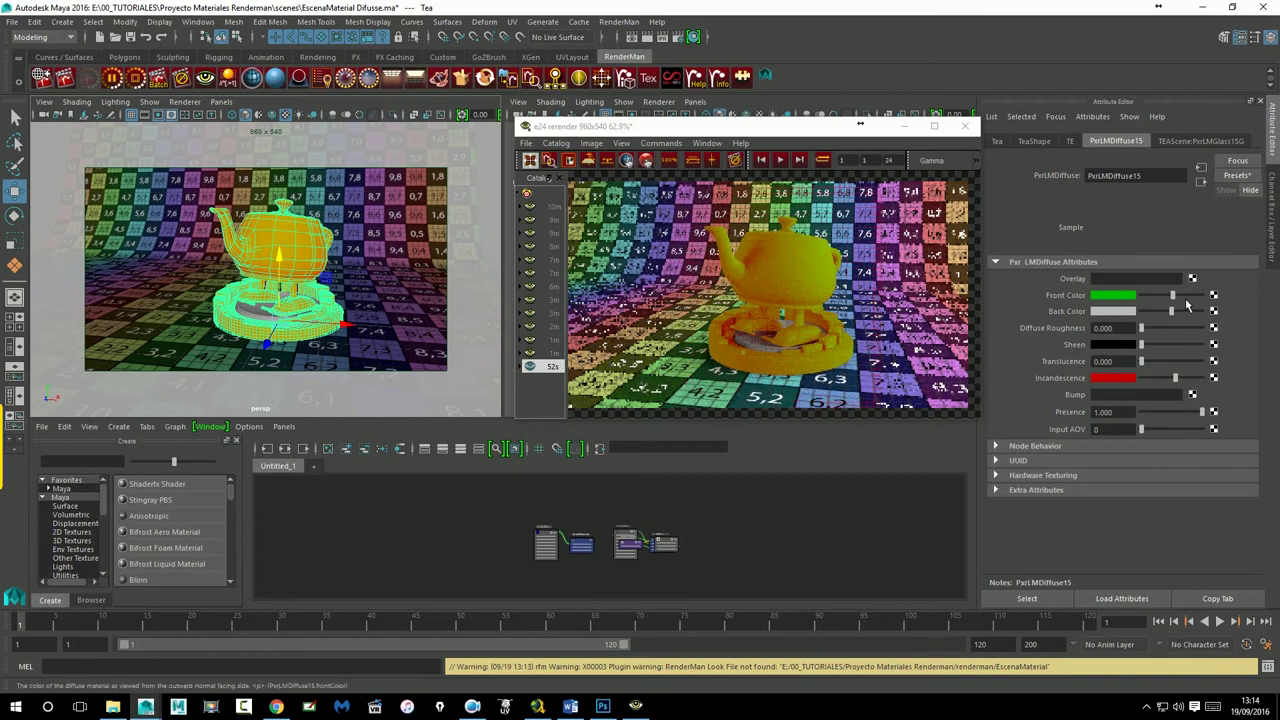
pyautogui.moveTo(1169, 296); pyautogui.dragTo(1183, 296)
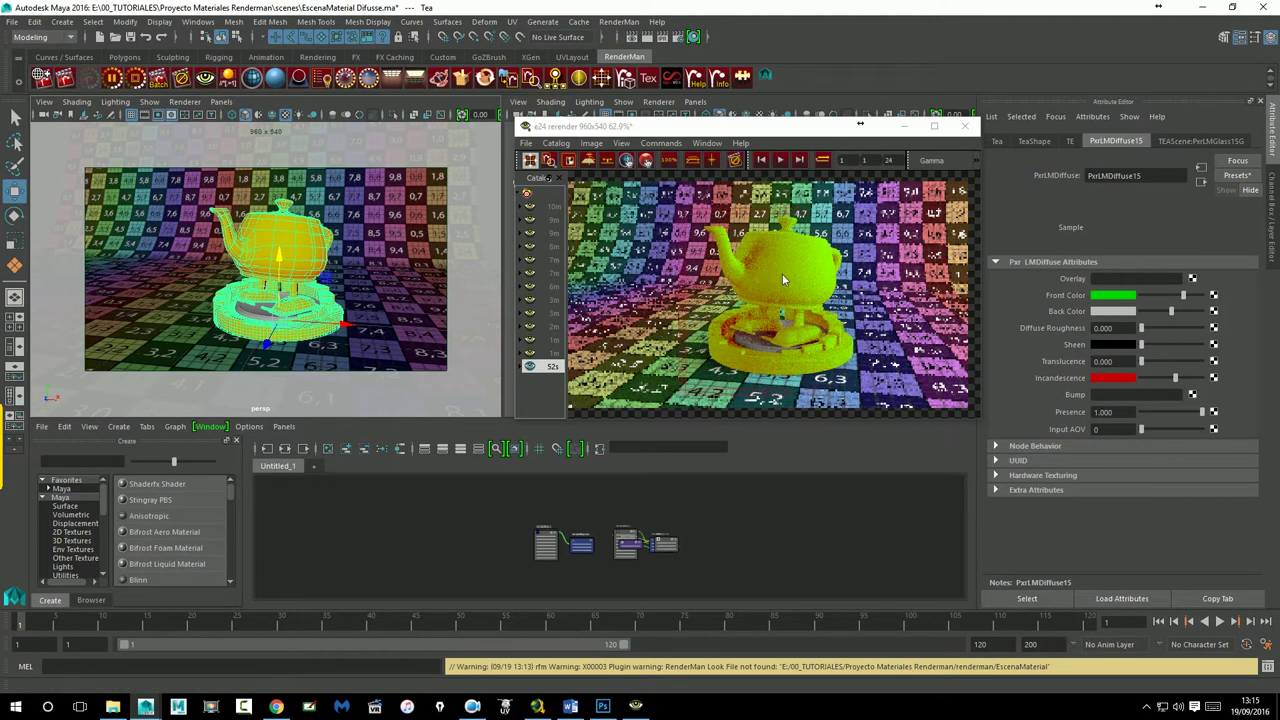
pyautogui.moveTo(1175, 378); pyautogui.dragTo(1150, 378)
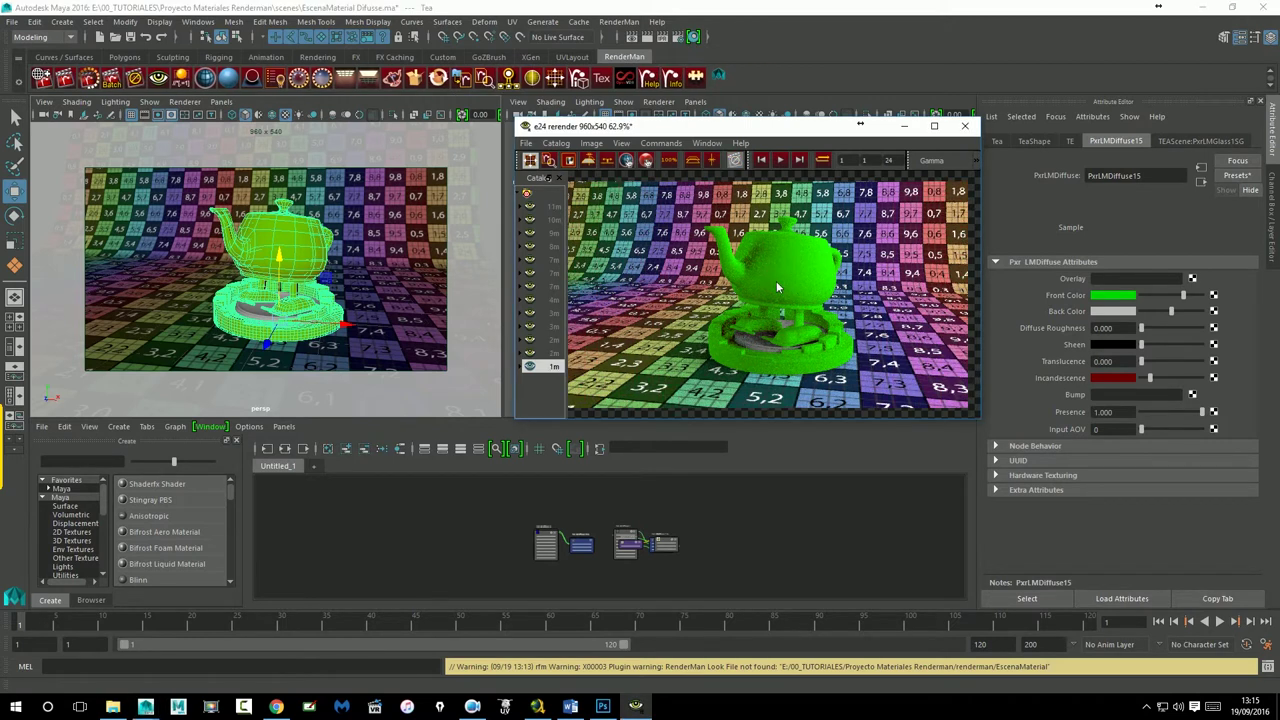
pyautogui.click(1273, 232)
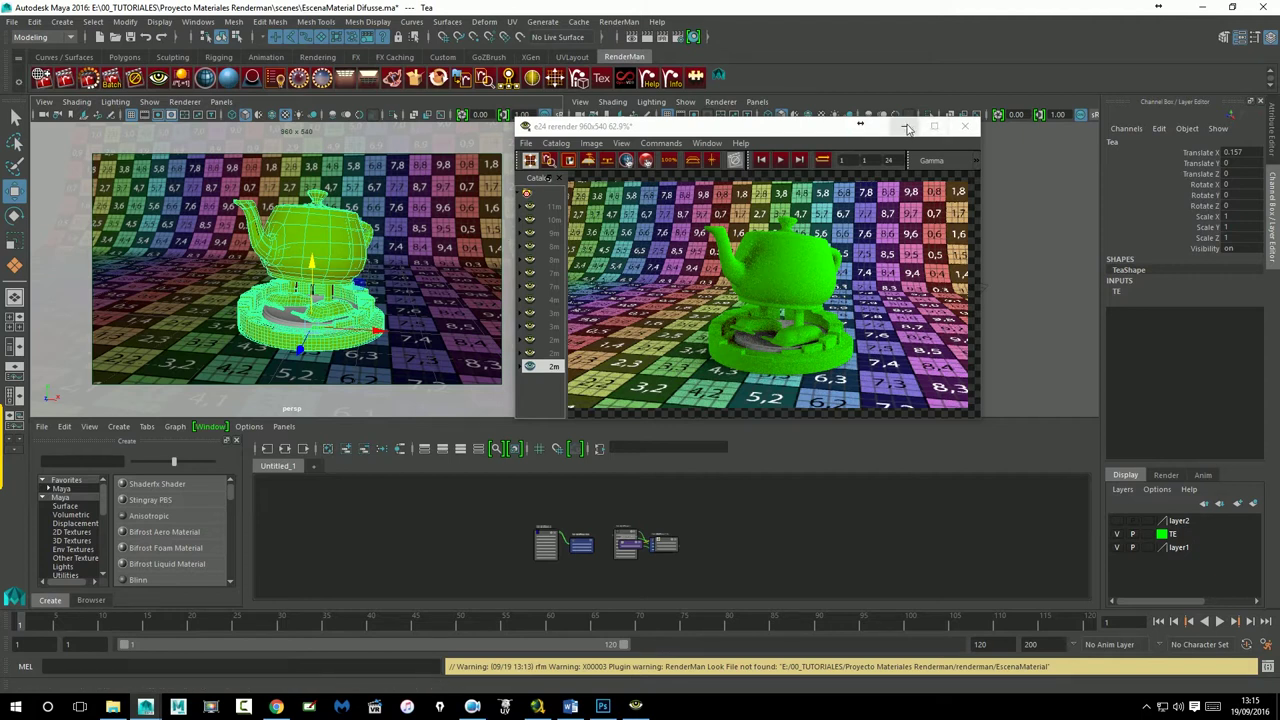
# Step: Place the top and right area lights on a new layer3 and hide it
pyautogui.click(905, 126)
pyautogui.click(930, 180)
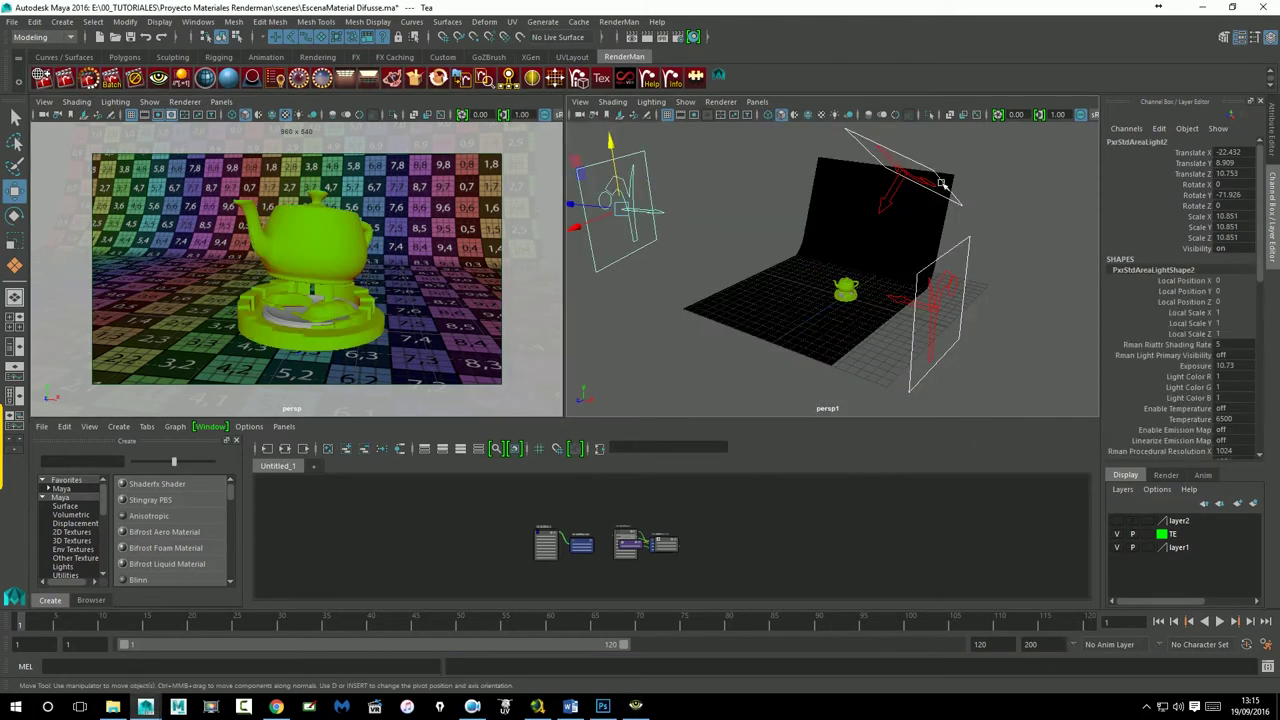
pyautogui.click(962, 298)
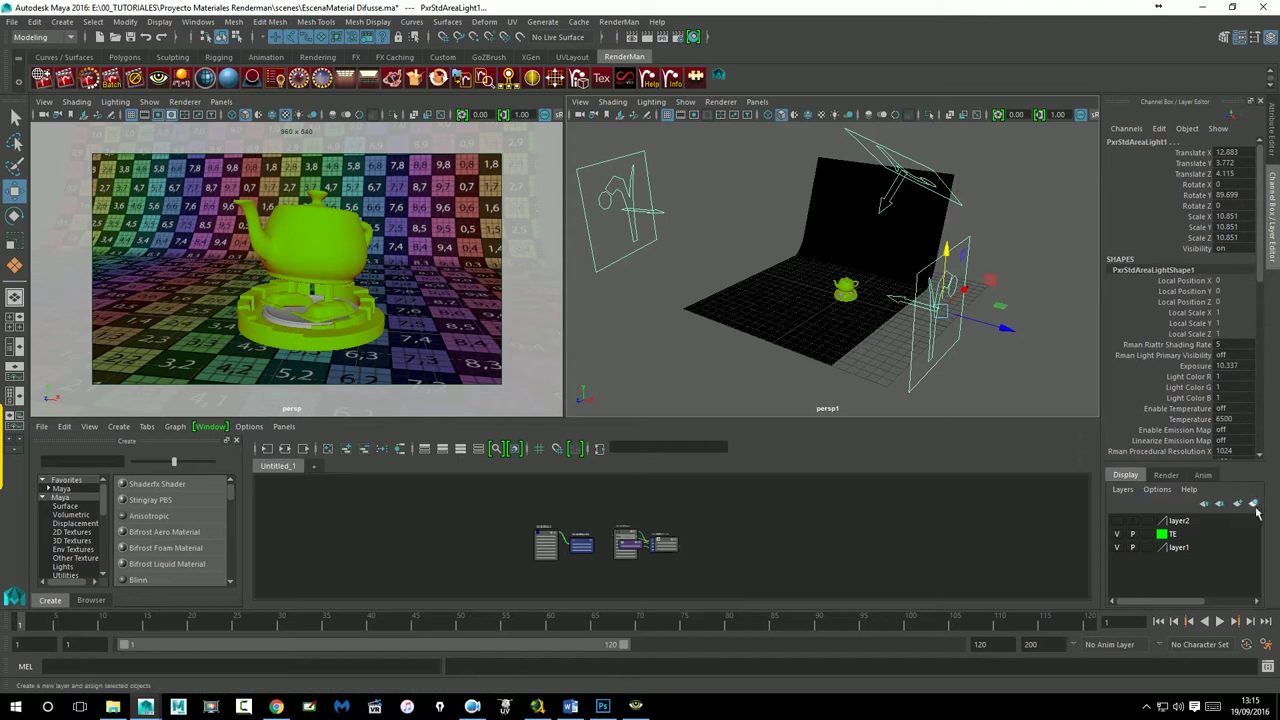
pyautogui.click(1254, 503)
pyautogui.click(1118, 522)
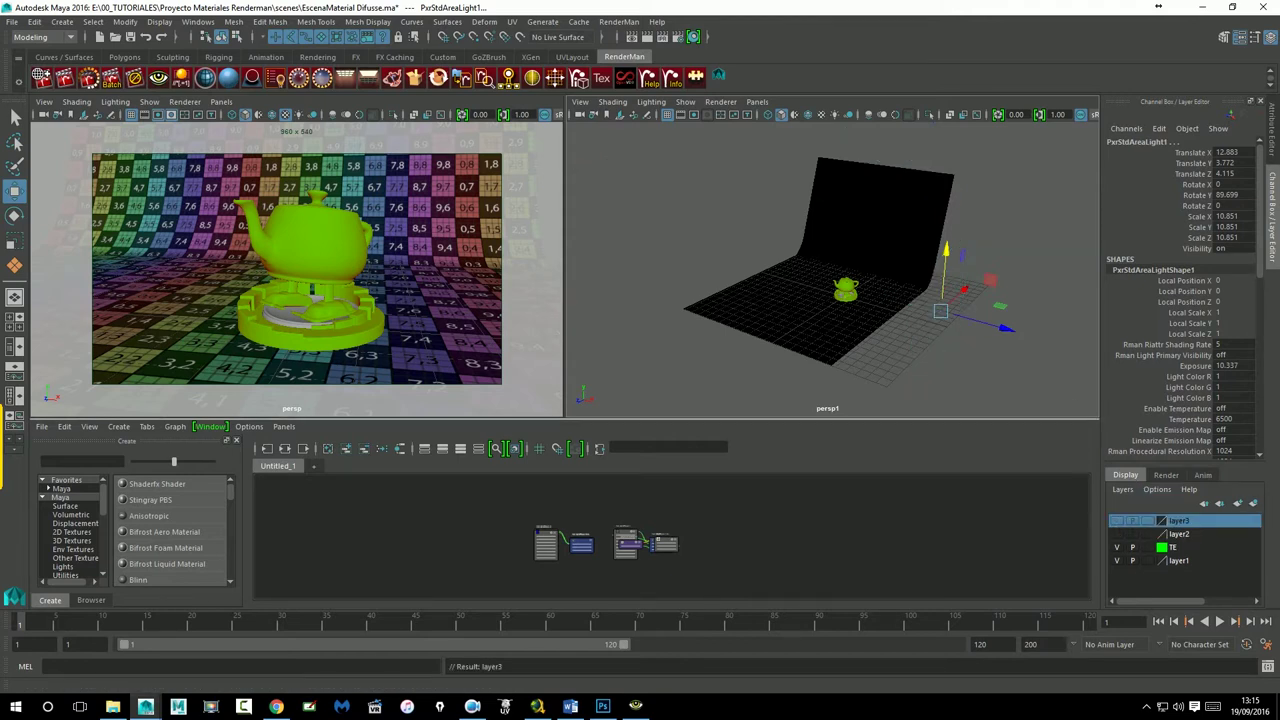
pyautogui.click(767, 233)
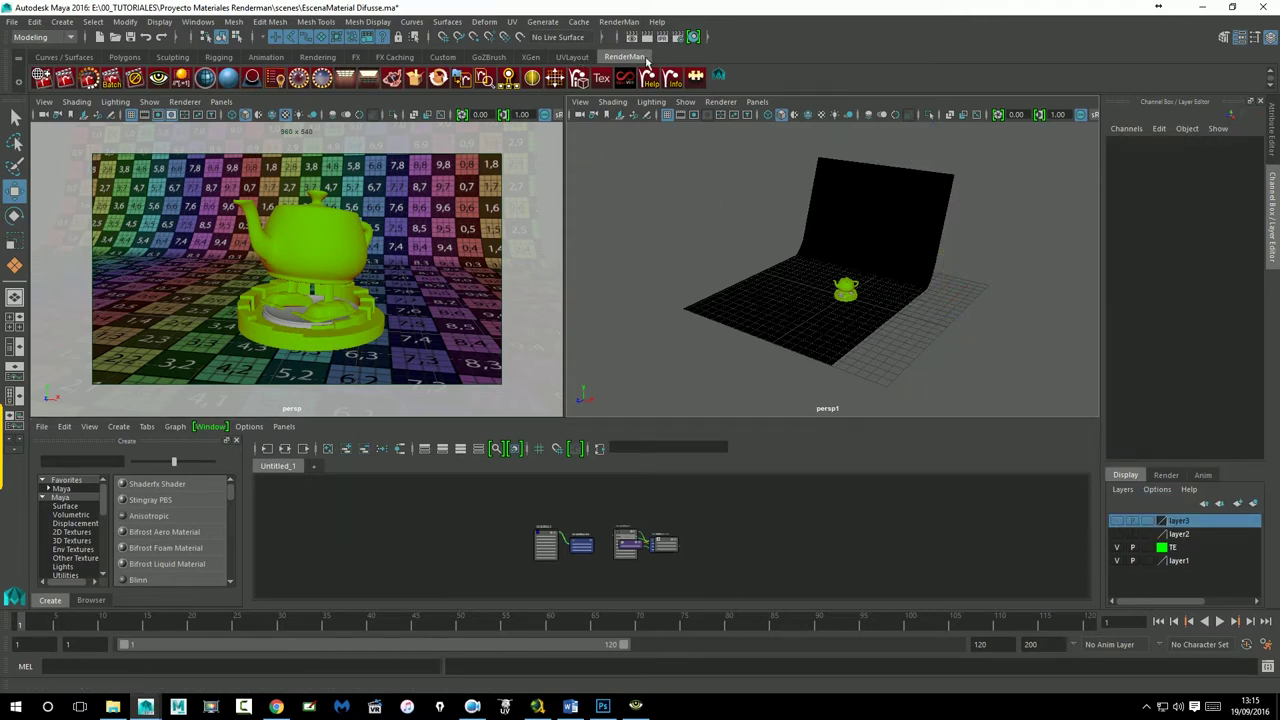
# Step: Turn off Enable Default Light in Render Settings and close the window
pyautogui.click(686, 48)
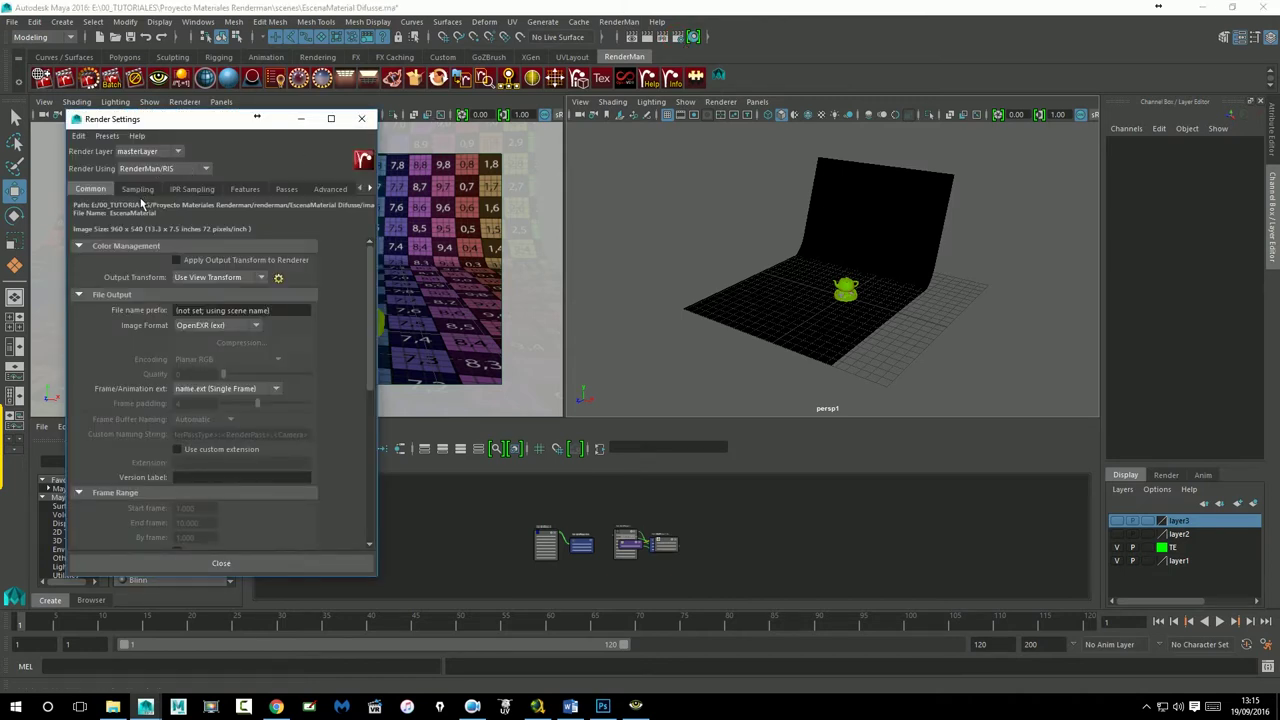
pyautogui.scroll(-5, 271, 351)
pyautogui.scroll(-5, 249, 388)
pyautogui.click(103, 540)
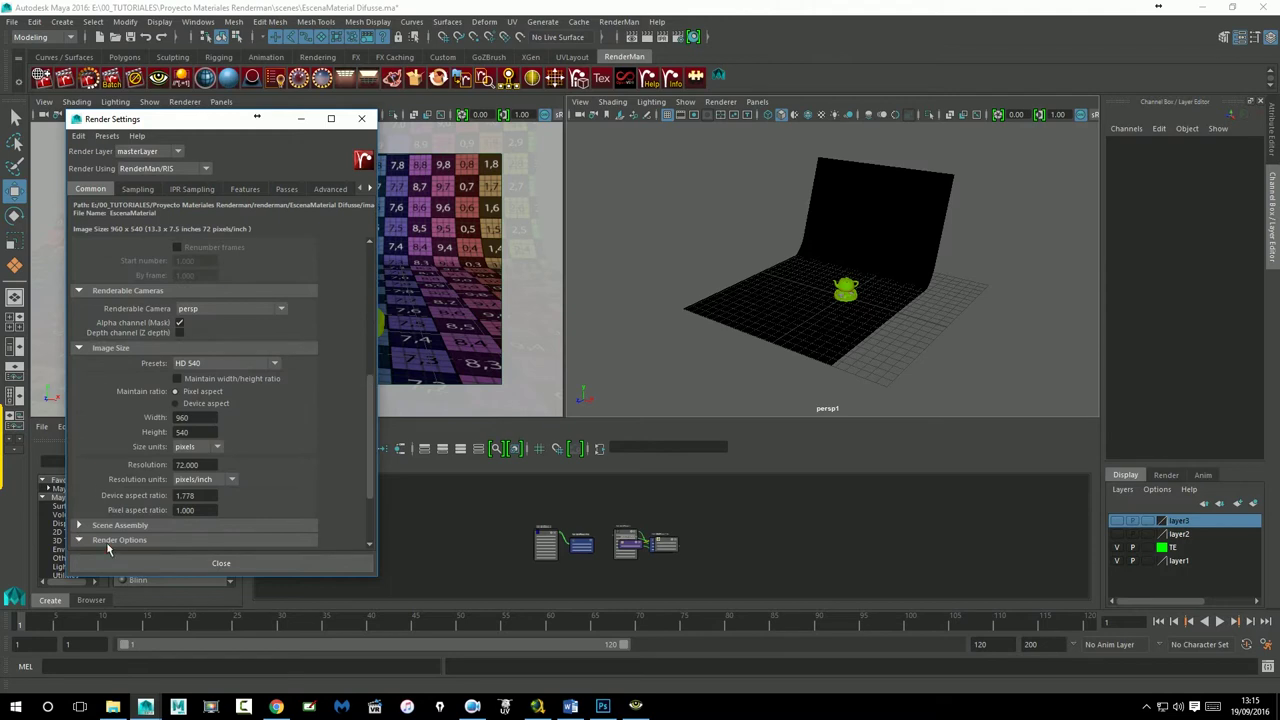
pyautogui.scroll(-3, 98, 457)
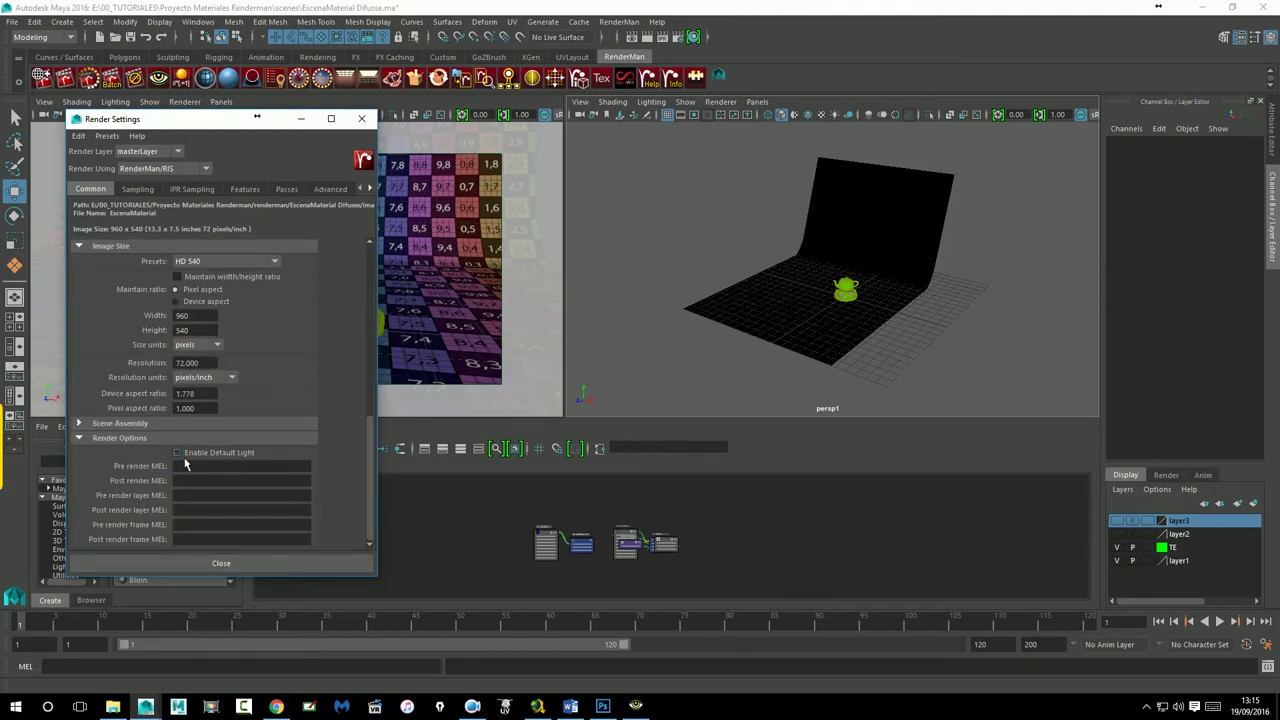
pyautogui.click(361, 118)
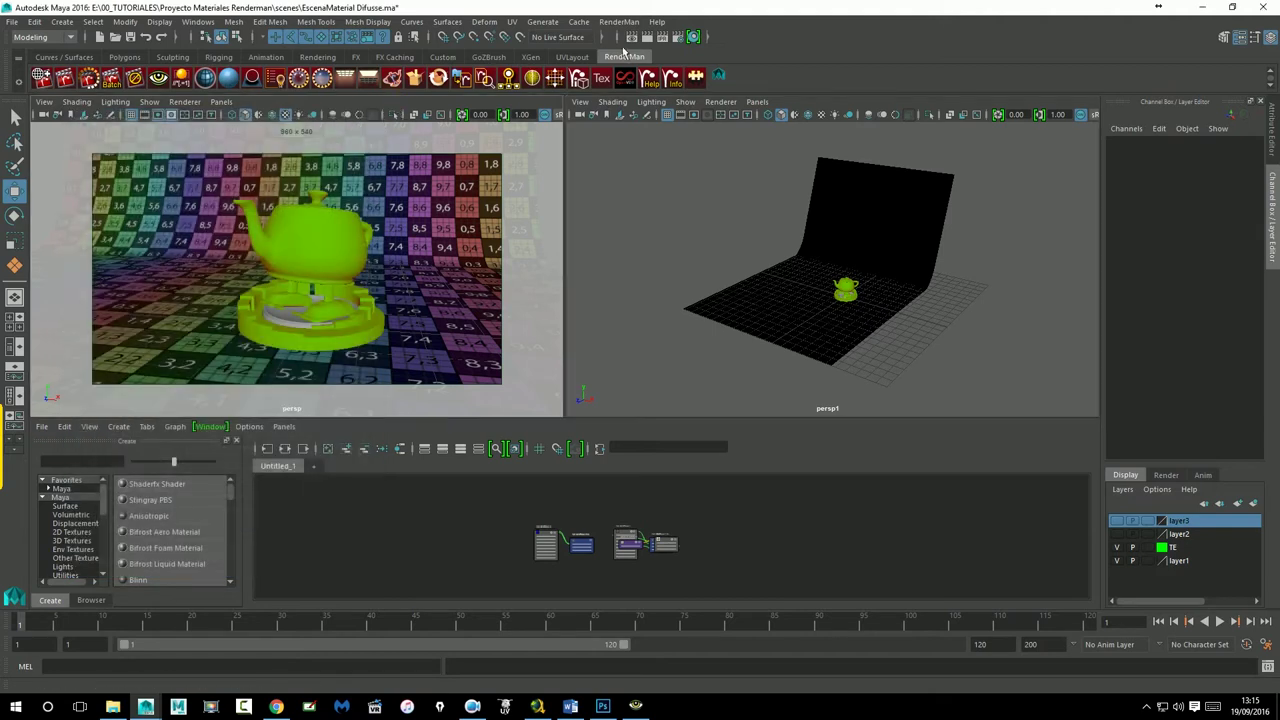
# Step: Start IPR, open the teapot's PxrLMDiffuse15, and zero its Incandescence
pyautogui.click(89, 79)
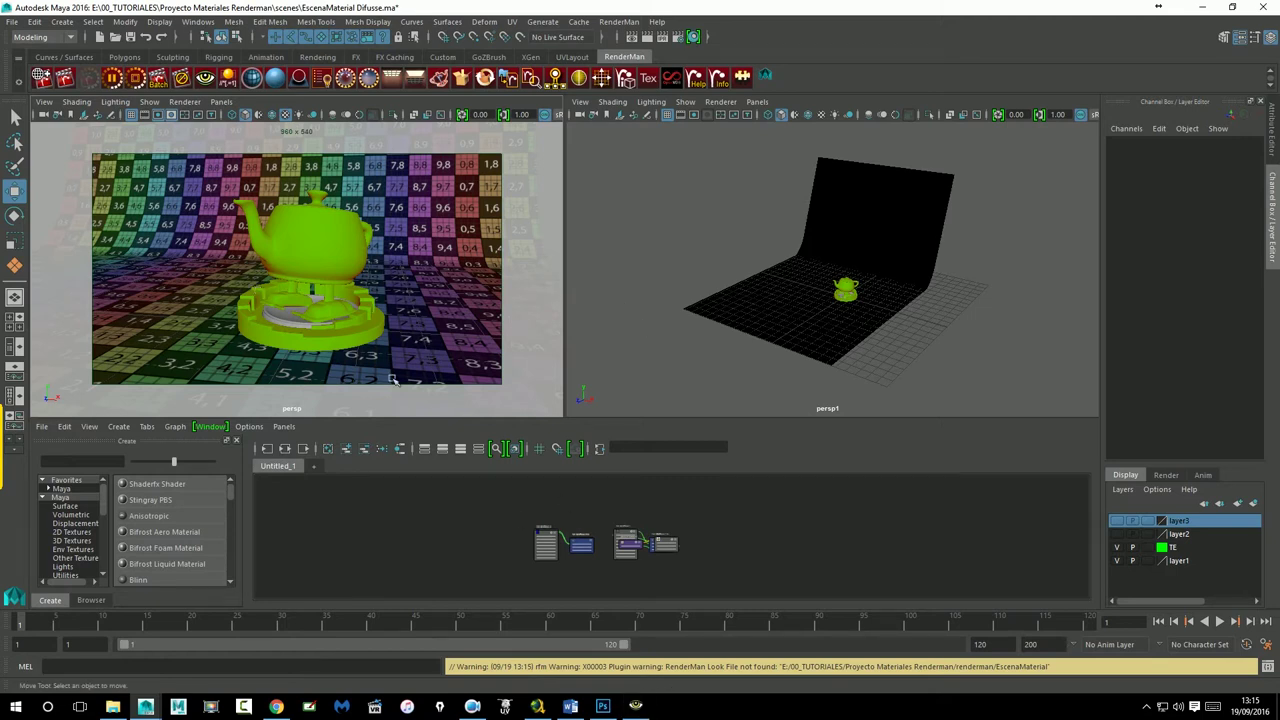
pyautogui.click(317, 248)
pyautogui.click(1273, 146)
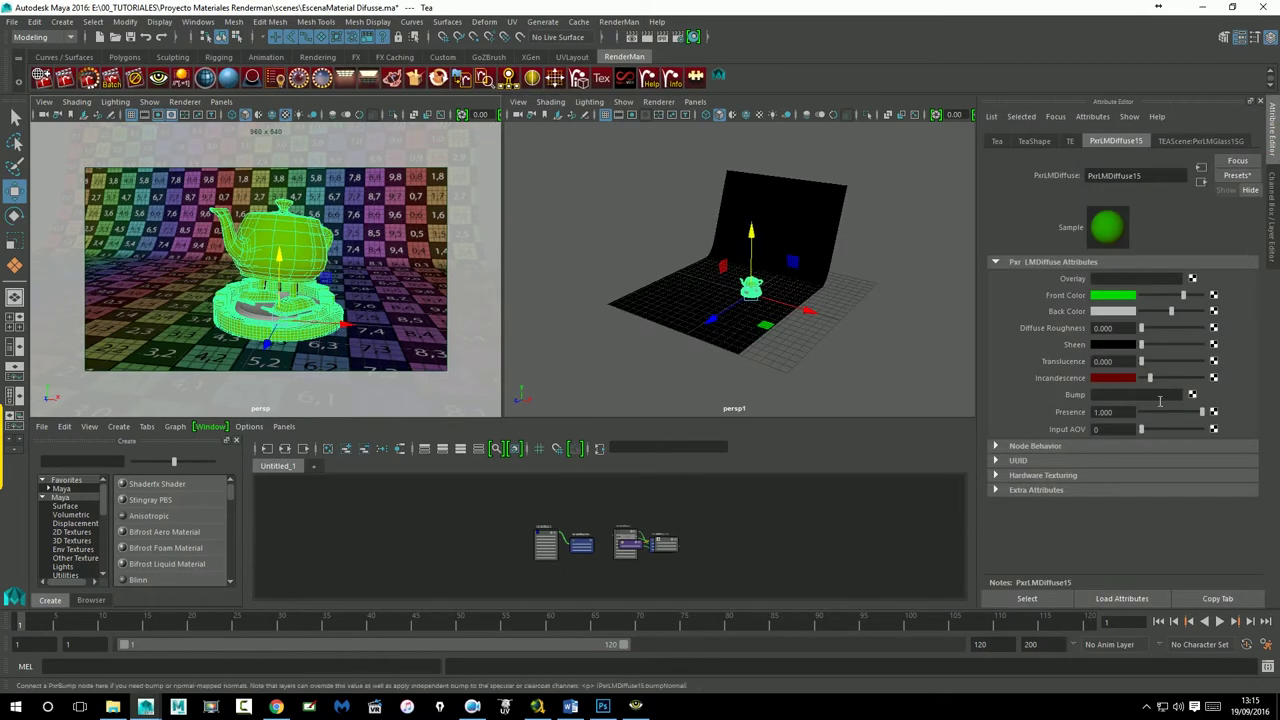
pyautogui.moveTo(1150, 378); pyautogui.dragTo(1140, 380)
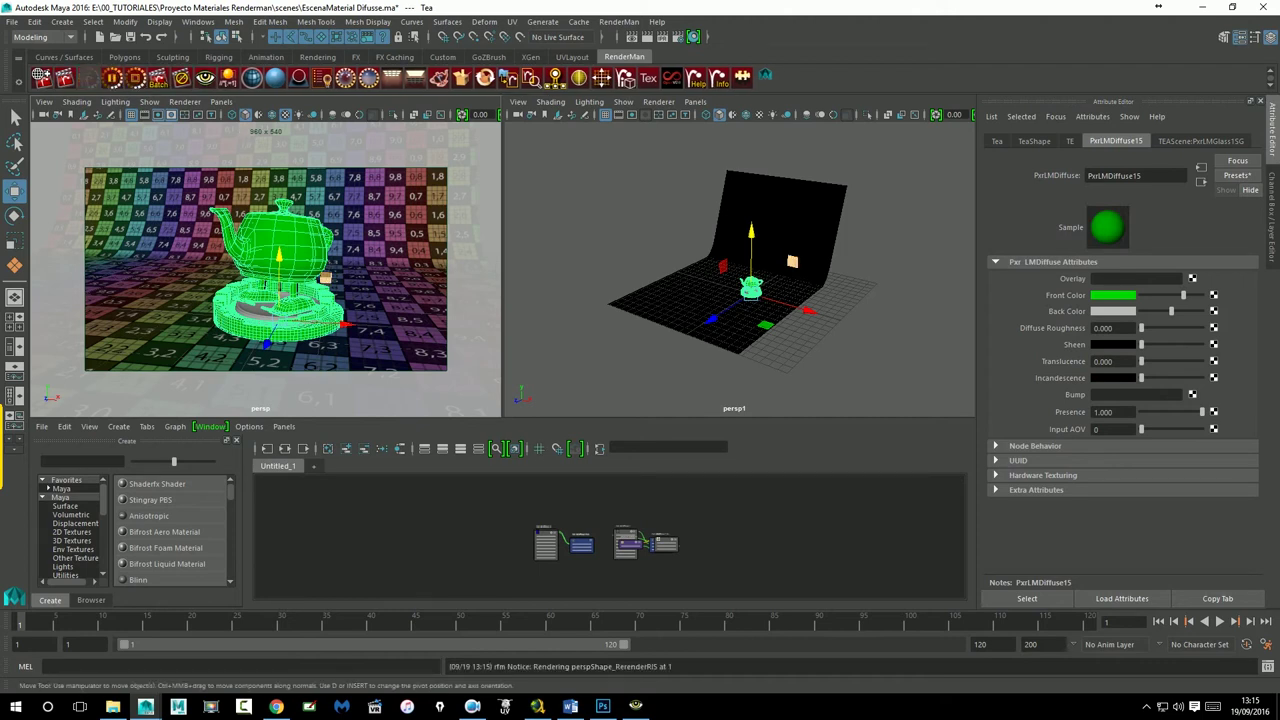
pyautogui.click(636, 707)
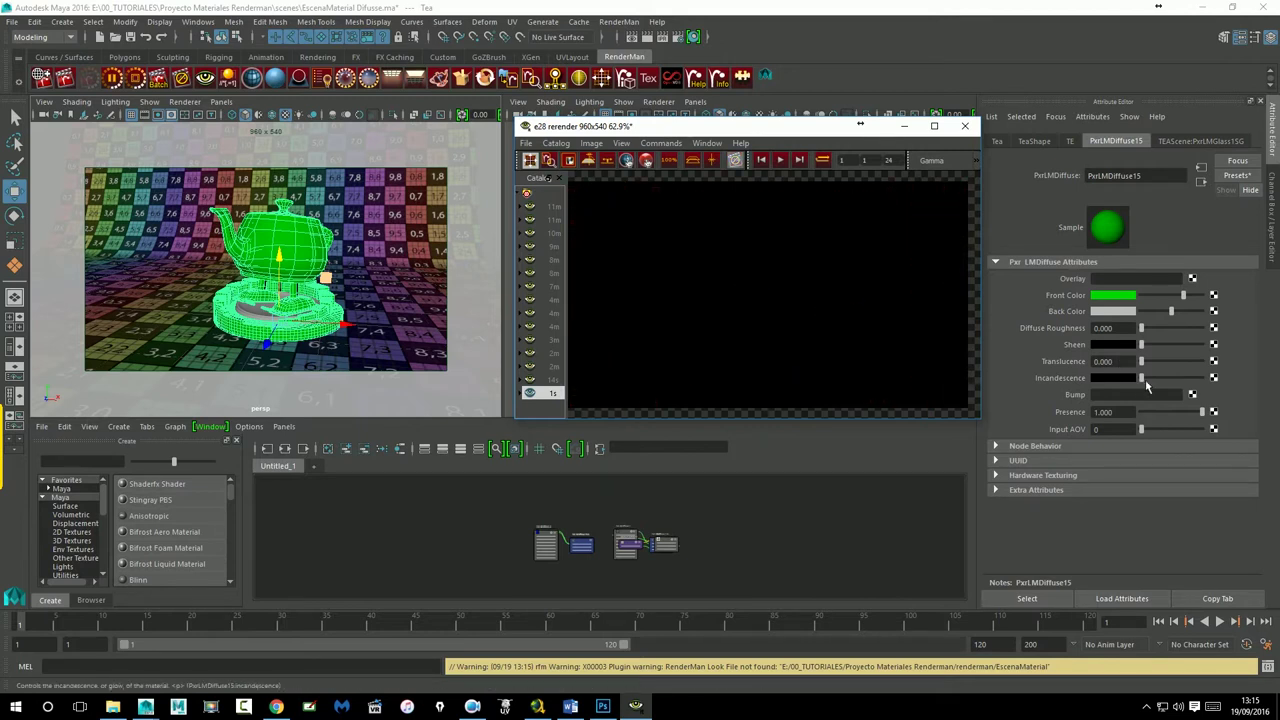
# Step: Set the teapot's Incandescence to bright red from the colour picker
pyautogui.moveTo(1141, 378); pyautogui.dragTo(1159, 387)
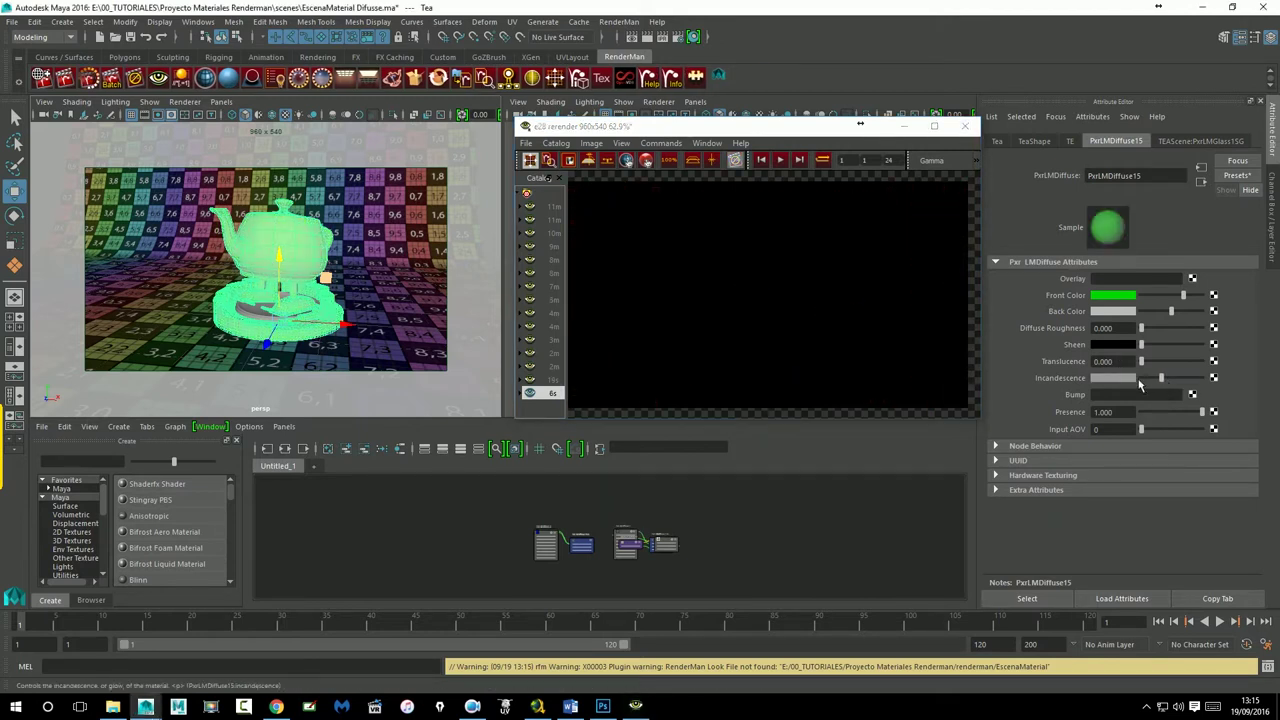
pyautogui.click(1103, 381)
pyautogui.click(1047, 347)
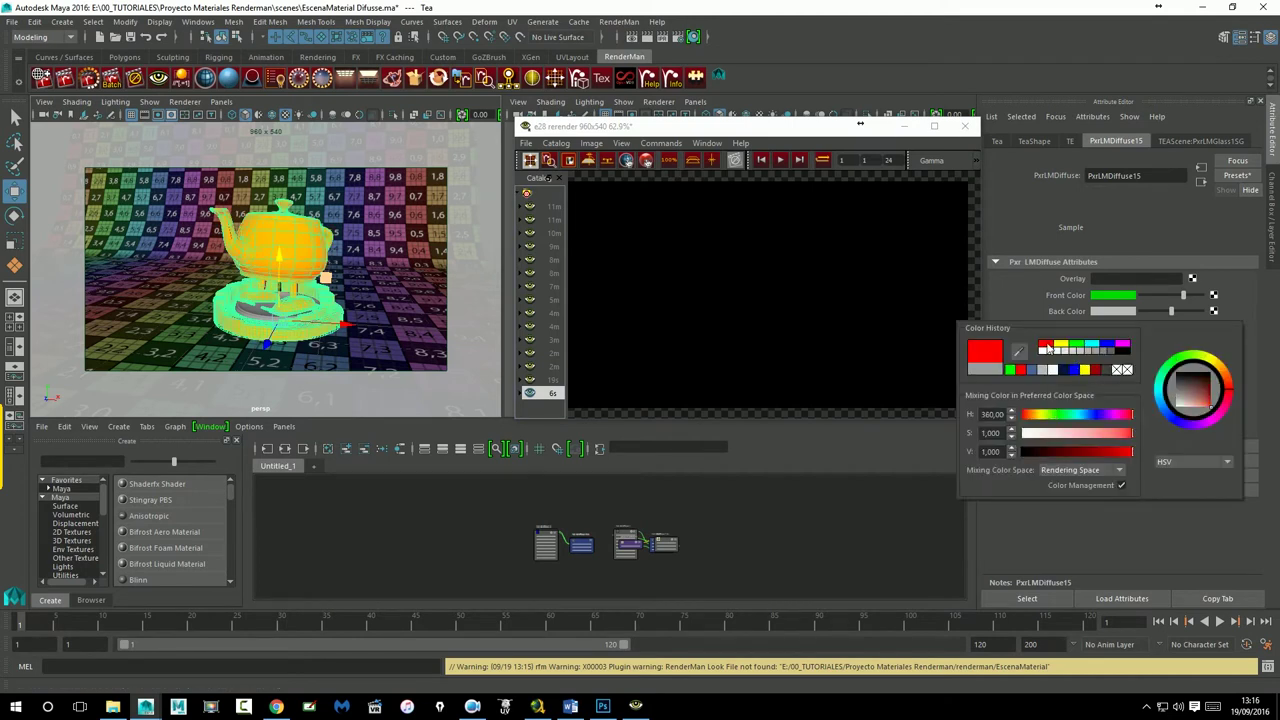
pyautogui.click(1010, 189)
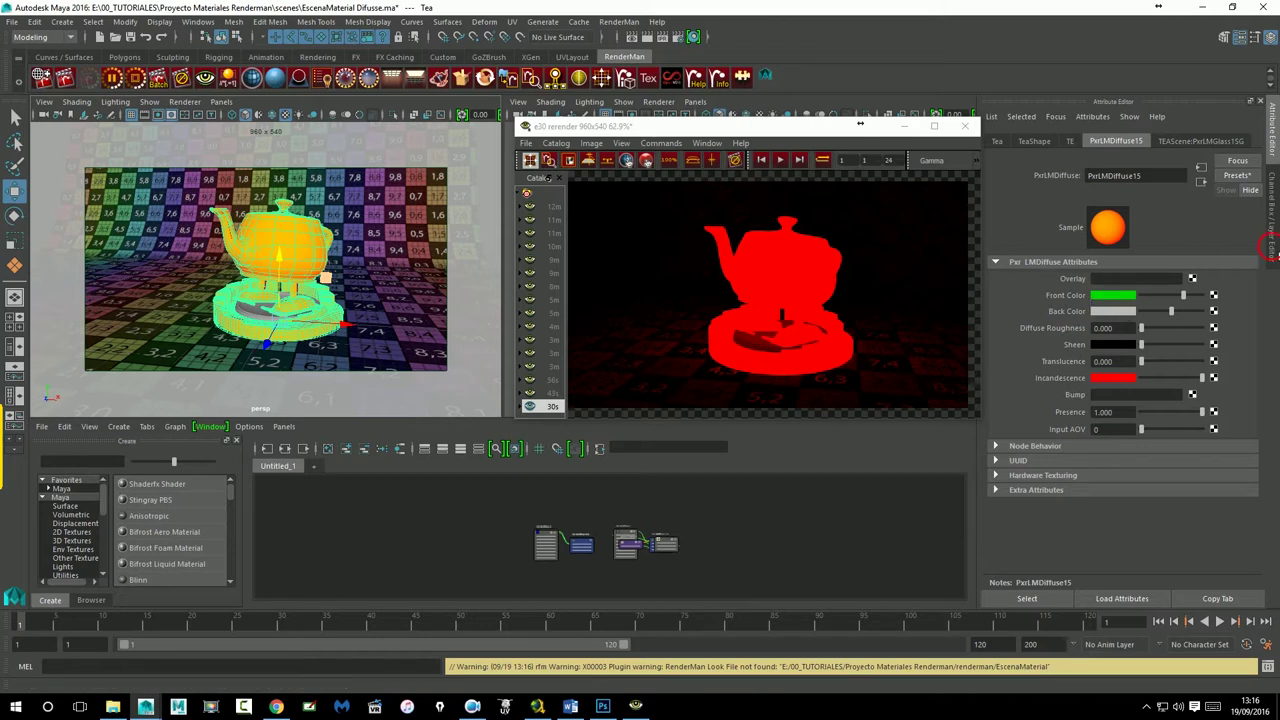
pyautogui.click(1271, 248)
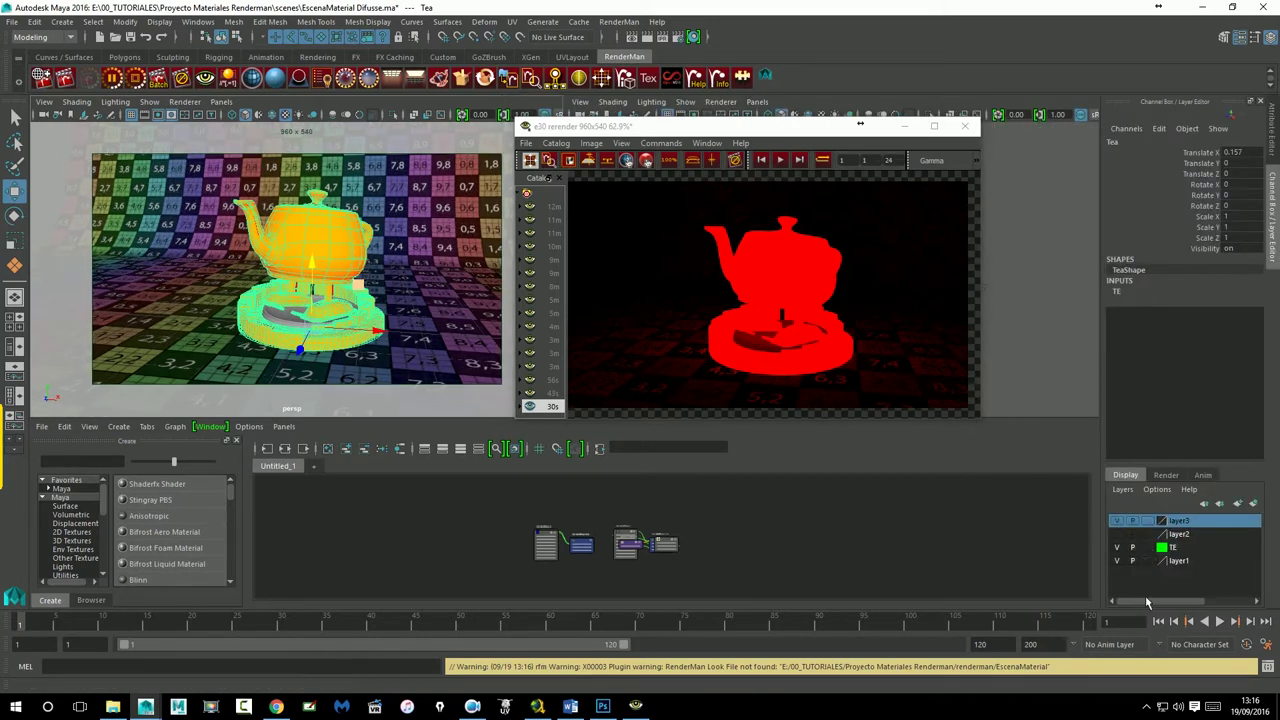
pyautogui.click(754, 314)
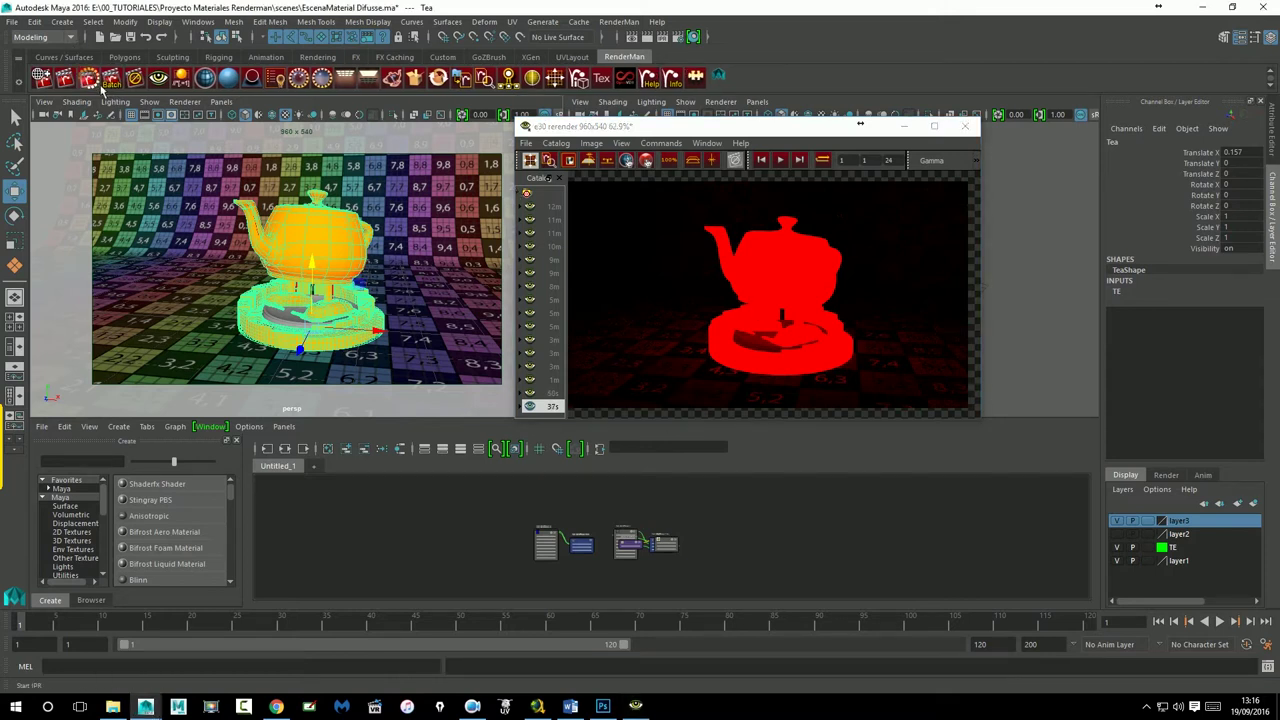
pyautogui.click(101, 87)
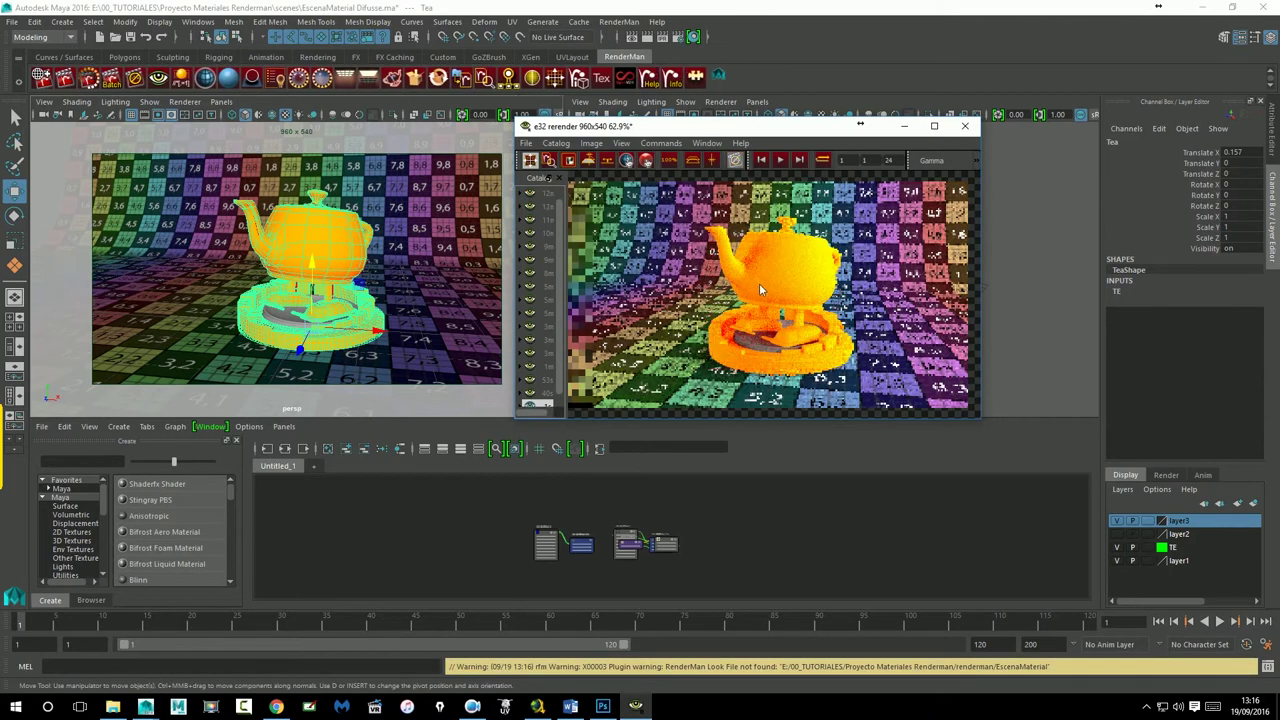
pyautogui.click(1157, 546)
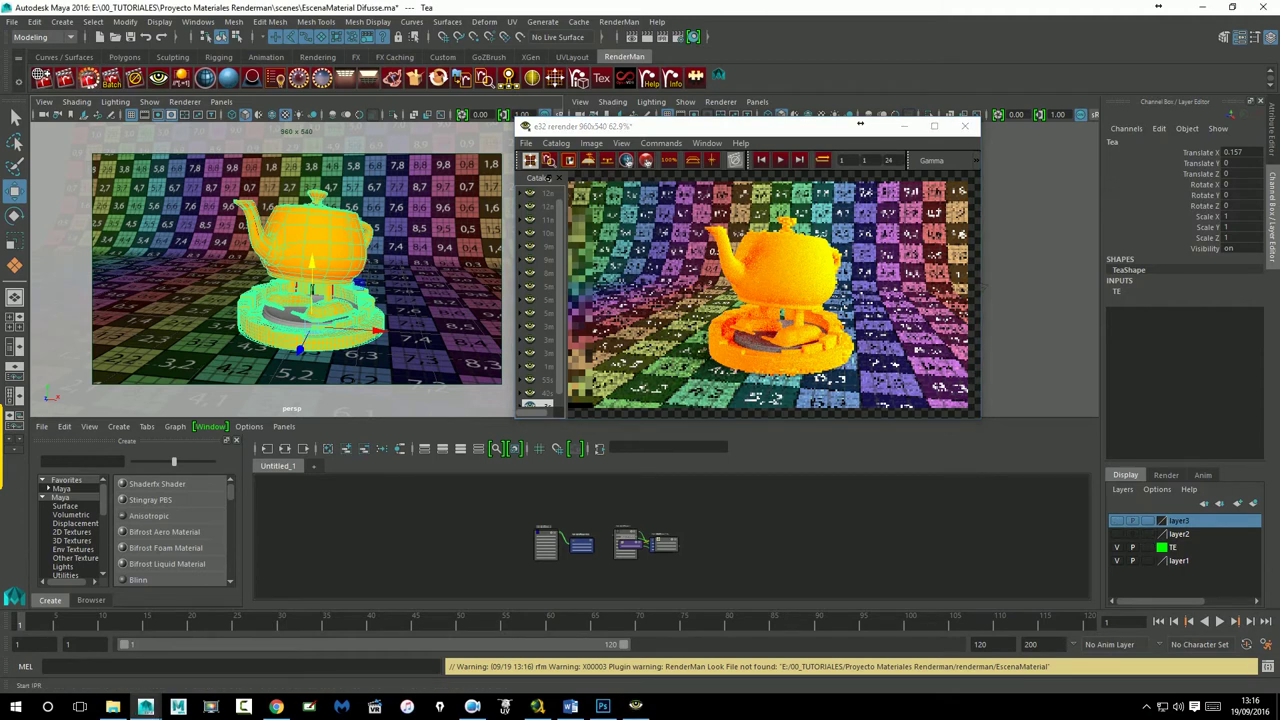
pyautogui.click(101, 87)
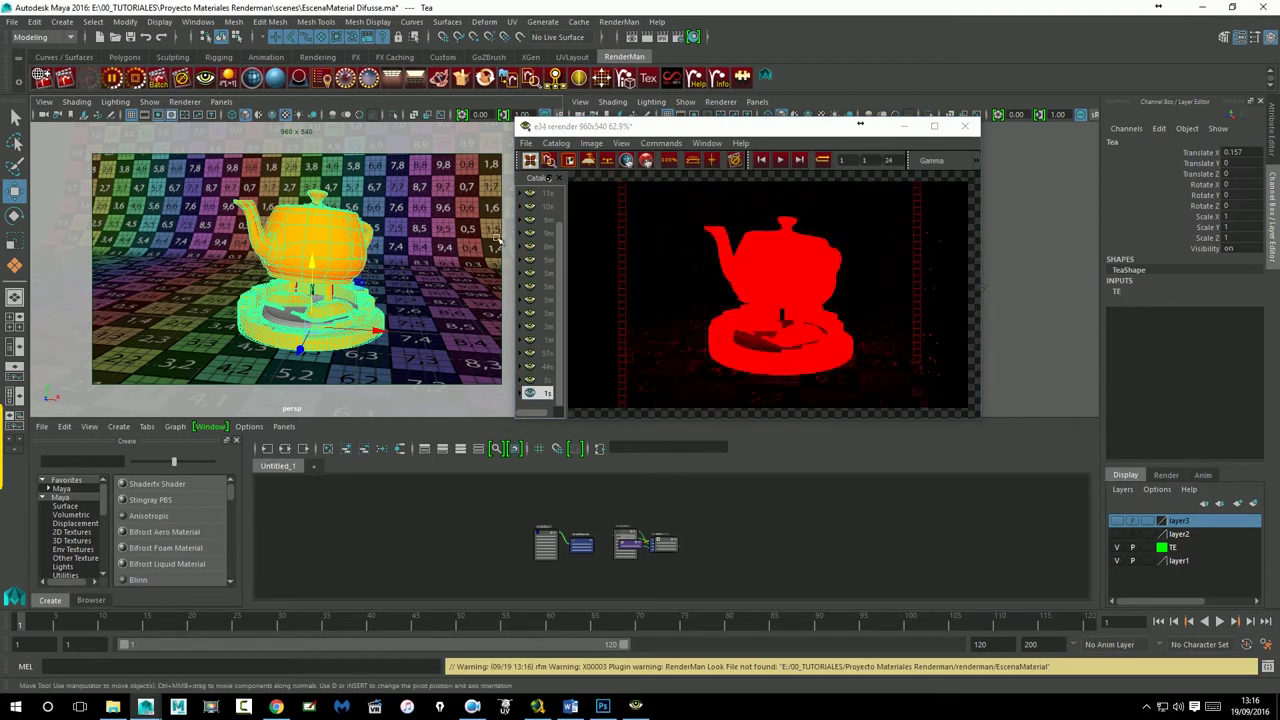
pyautogui.click(705, 290)
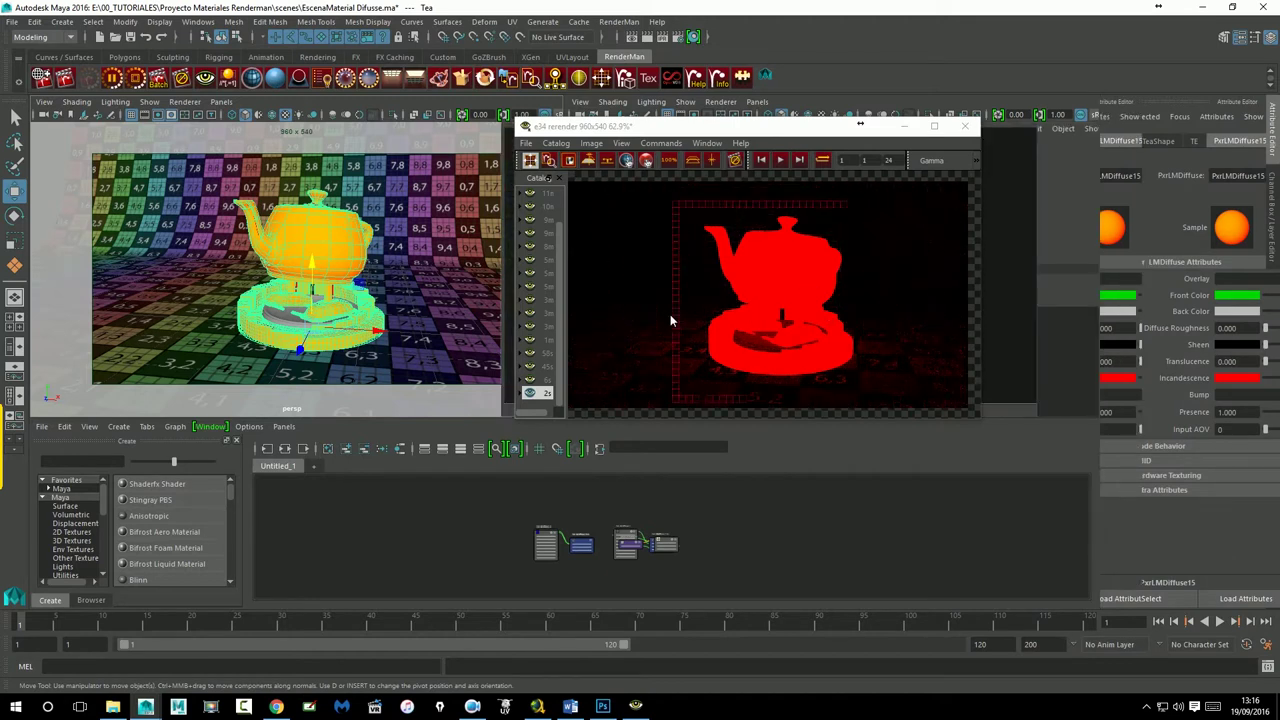
# Step: Try the teapot's Incandescence at full red, then turn it back to black
pyautogui.moveTo(1174, 377); pyautogui.dragTo(1161, 388)
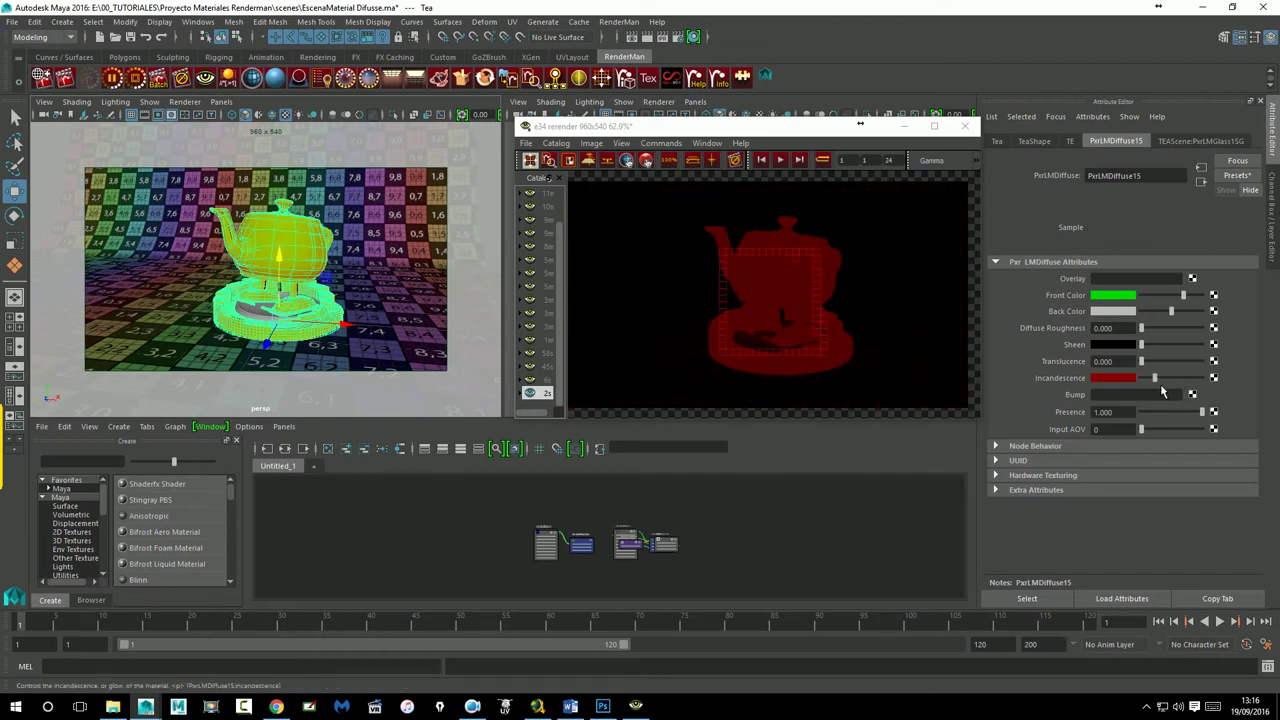
pyautogui.click(1155, 379)
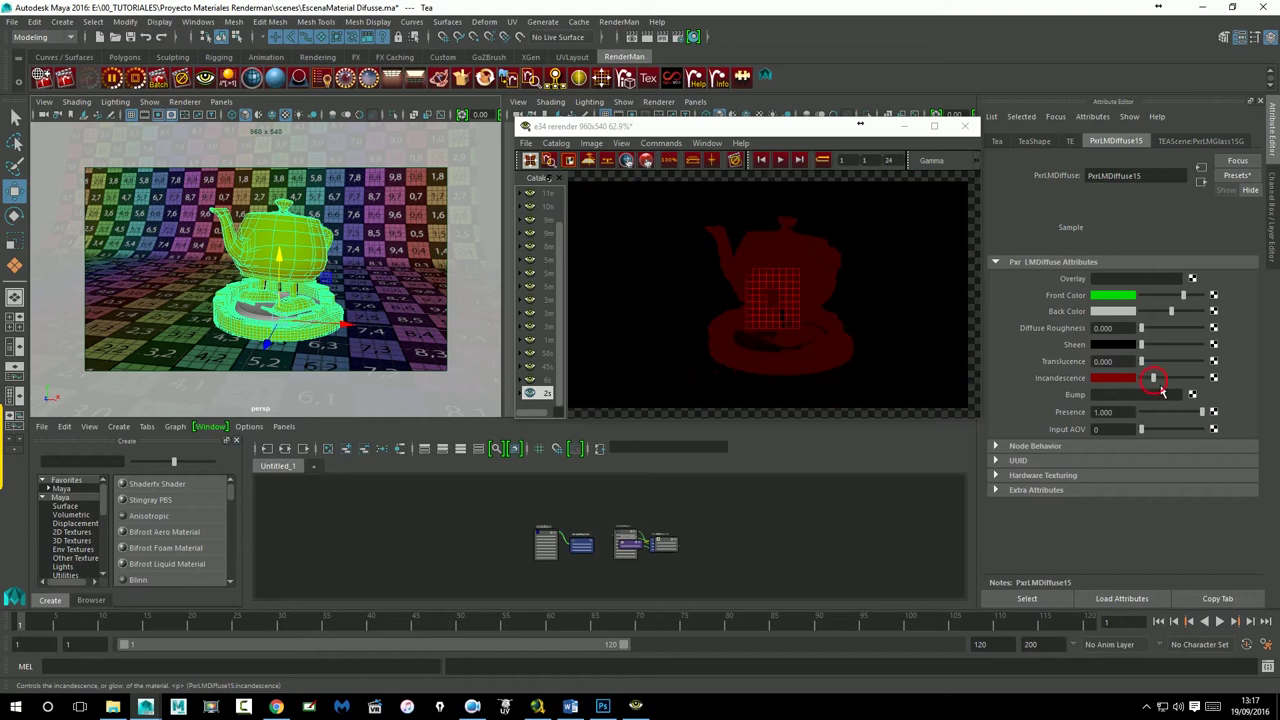
pyautogui.moveTo(1162, 390); pyautogui.dragTo(1214, 388)
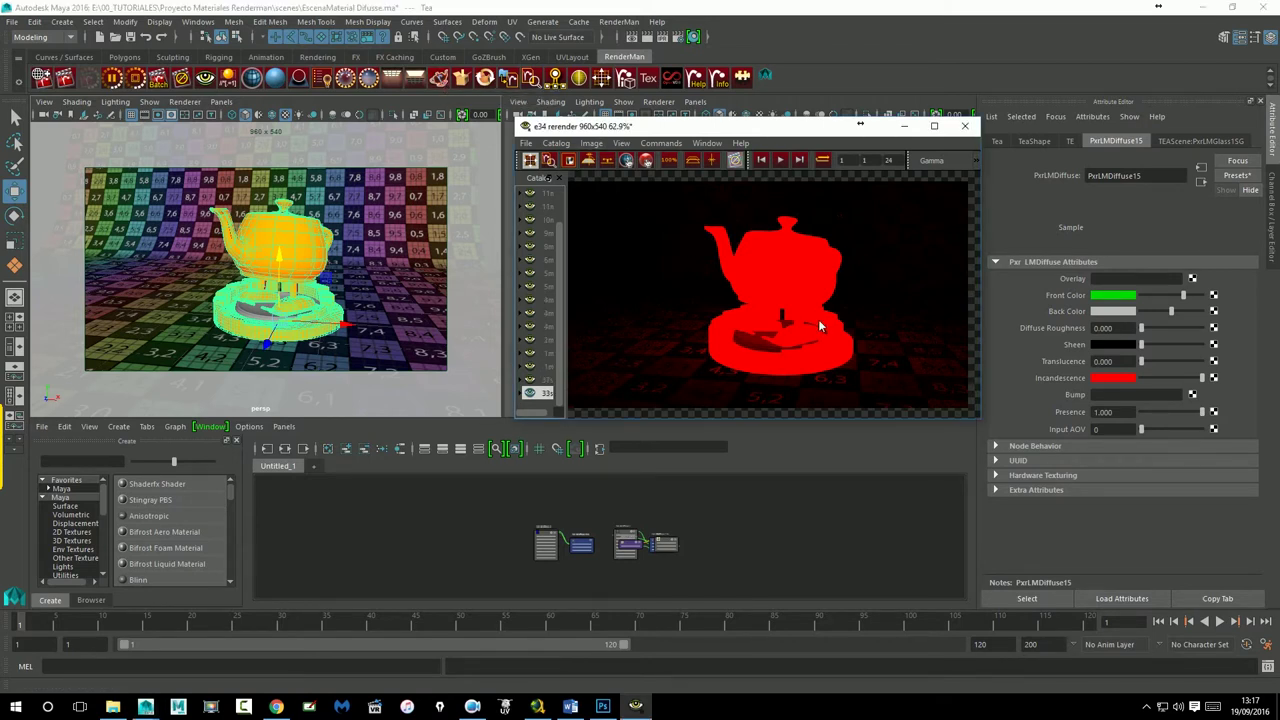
pyautogui.moveTo(1184, 388); pyautogui.dragTo(1128, 392)
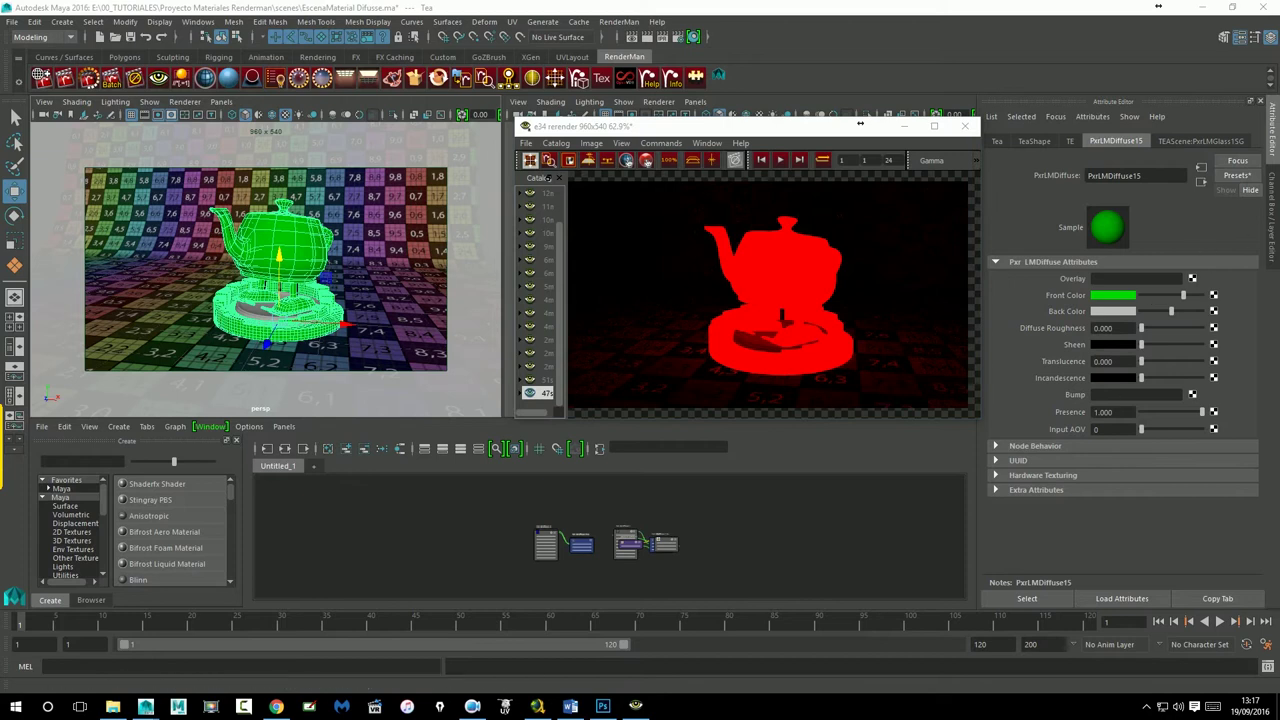
# Step: Reset PxrLMDiffuse15's Front Color to the default grey
pyautogui.hotkey('ctrl', 'a')
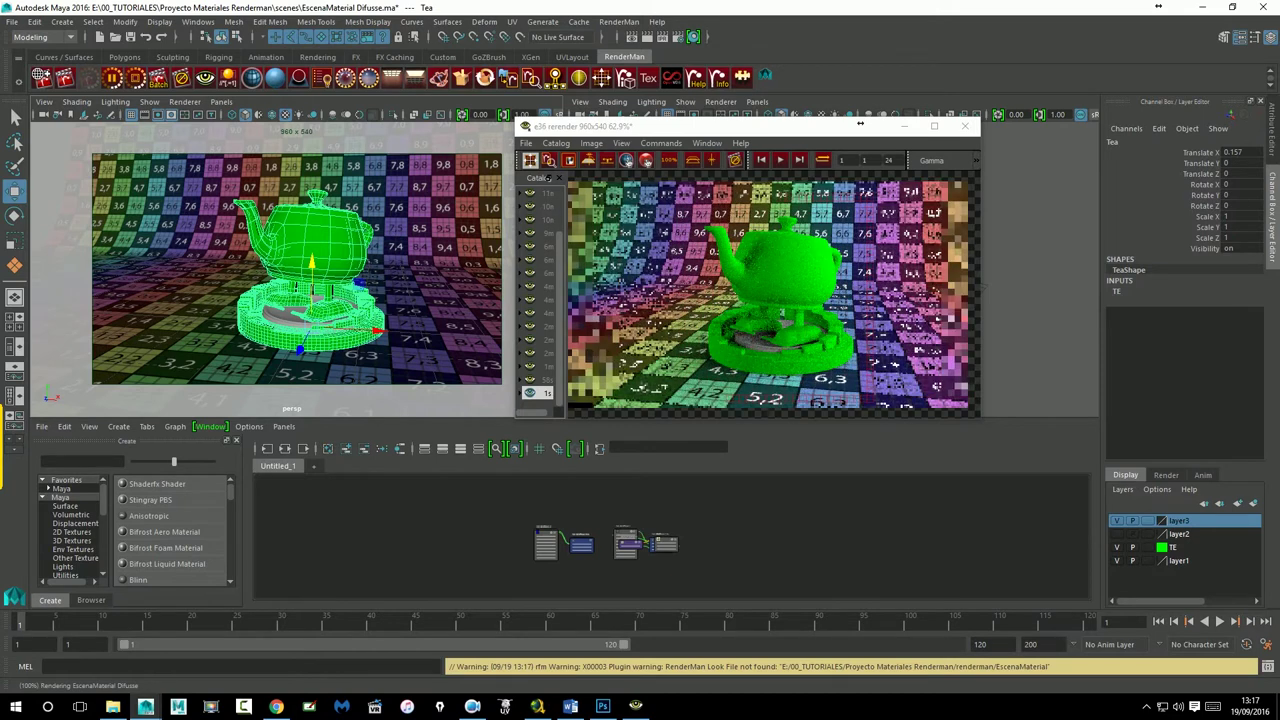
pyautogui.hotkey('ctrl', 'a')
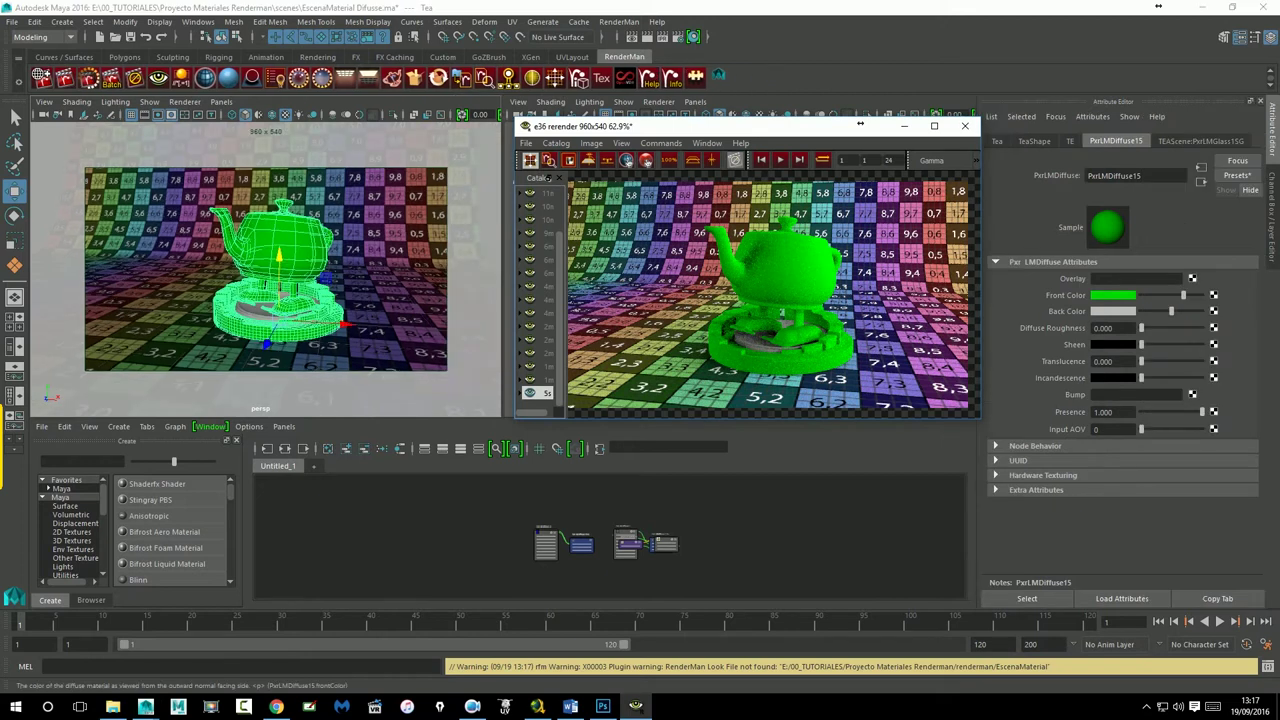
pyautogui.click(1104, 298)
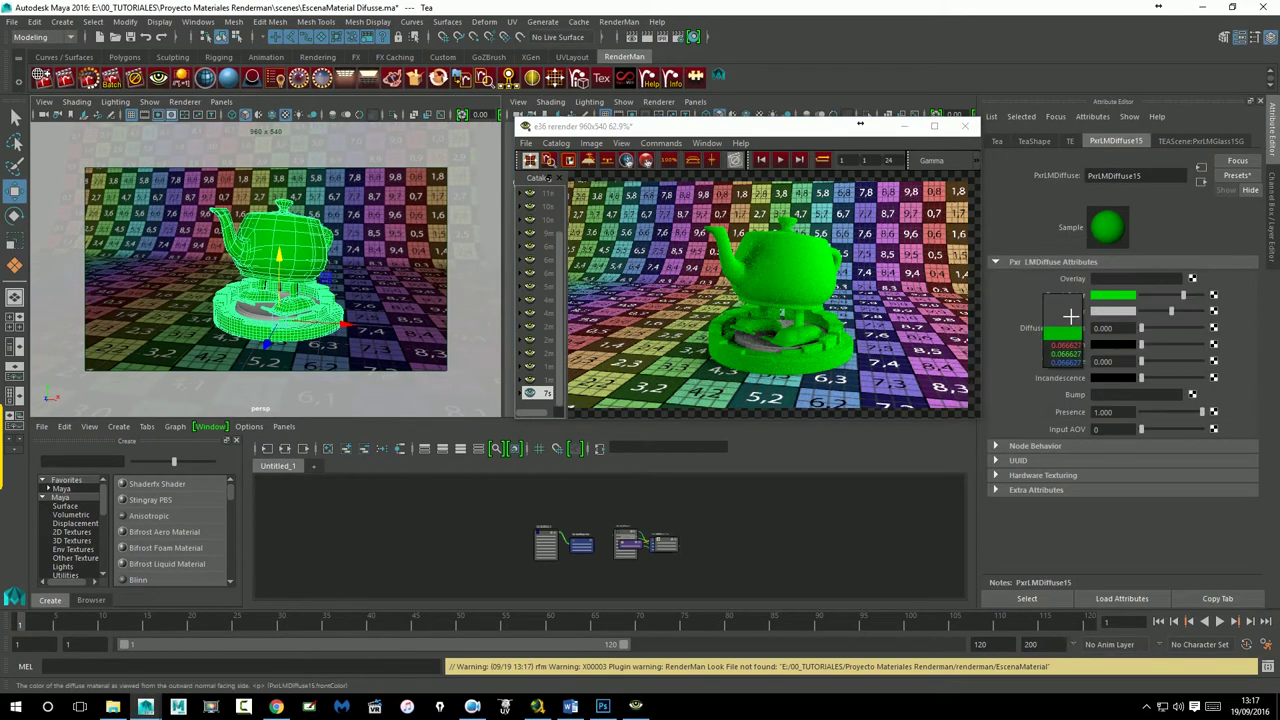
pyautogui.hotkey('ctrl', 'z')
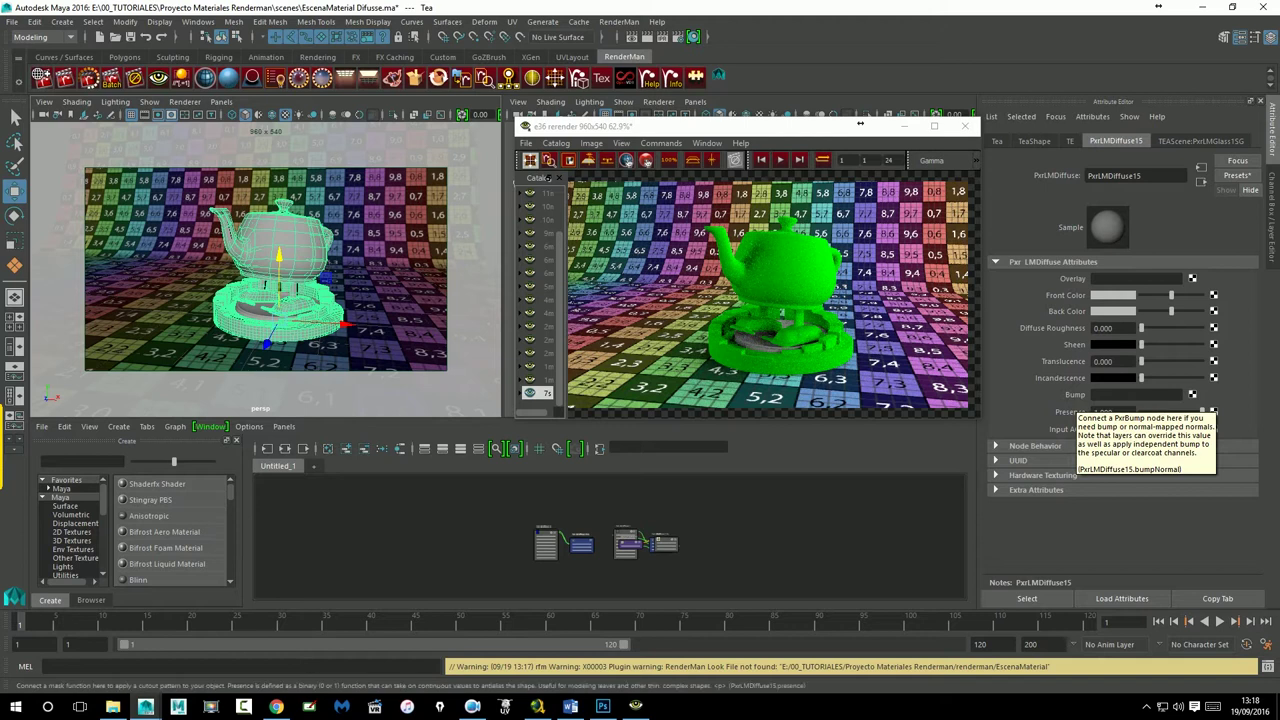
# Step: Connect a File texture to the shader's Bump, loading sourceimages/Metal/BumpMetal.jpg
pyautogui.click(1192, 395)
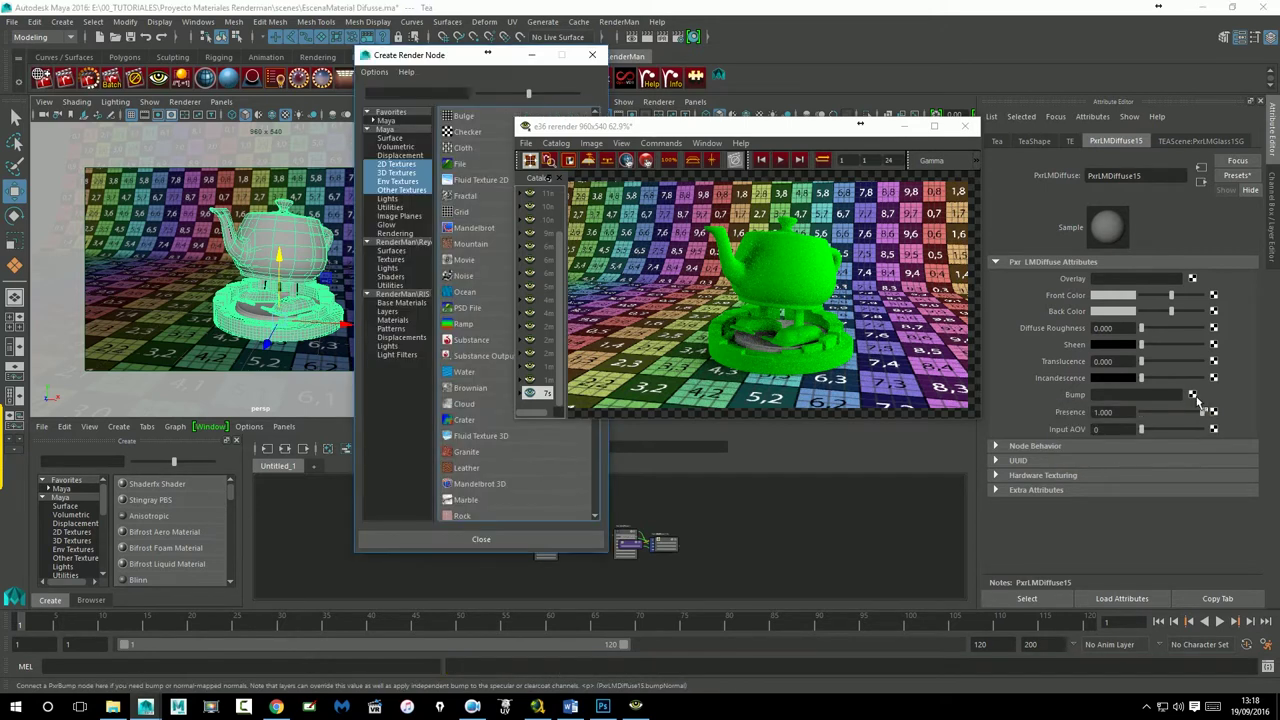
pyautogui.moveTo(443, 58); pyautogui.dragTo(260, 90)
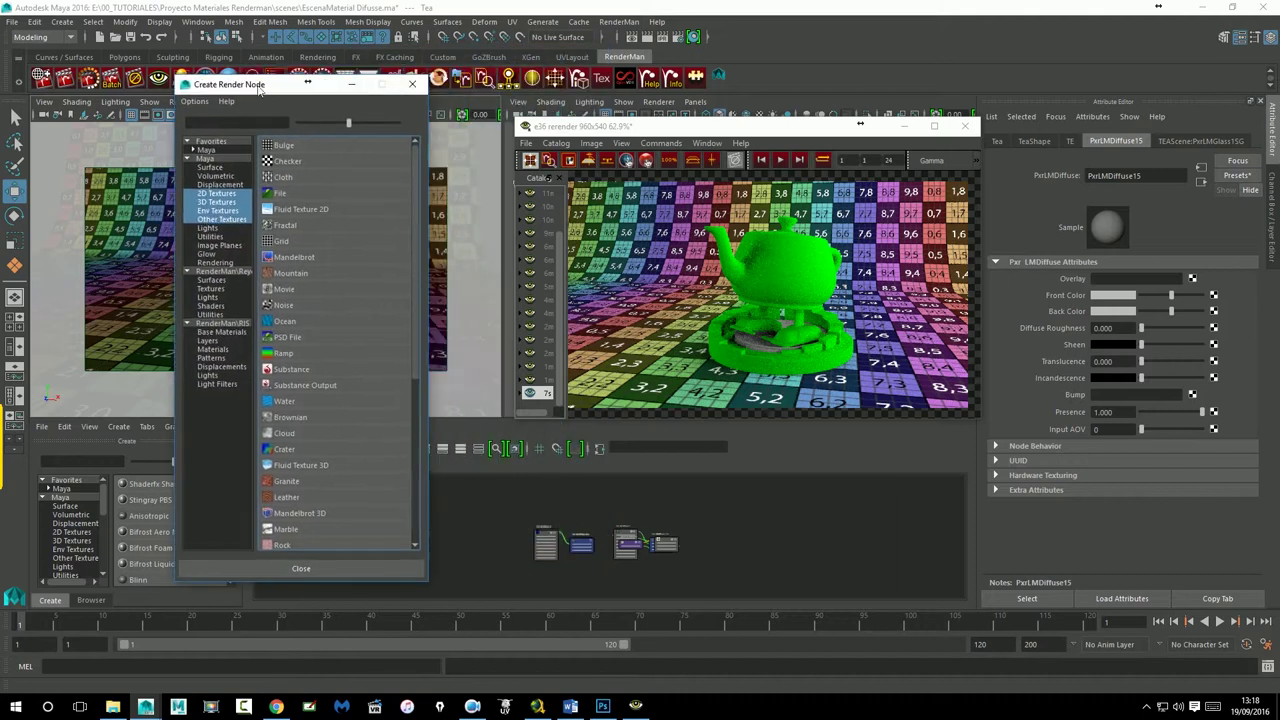
pyautogui.click(288, 193)
pyautogui.click(1240, 326)
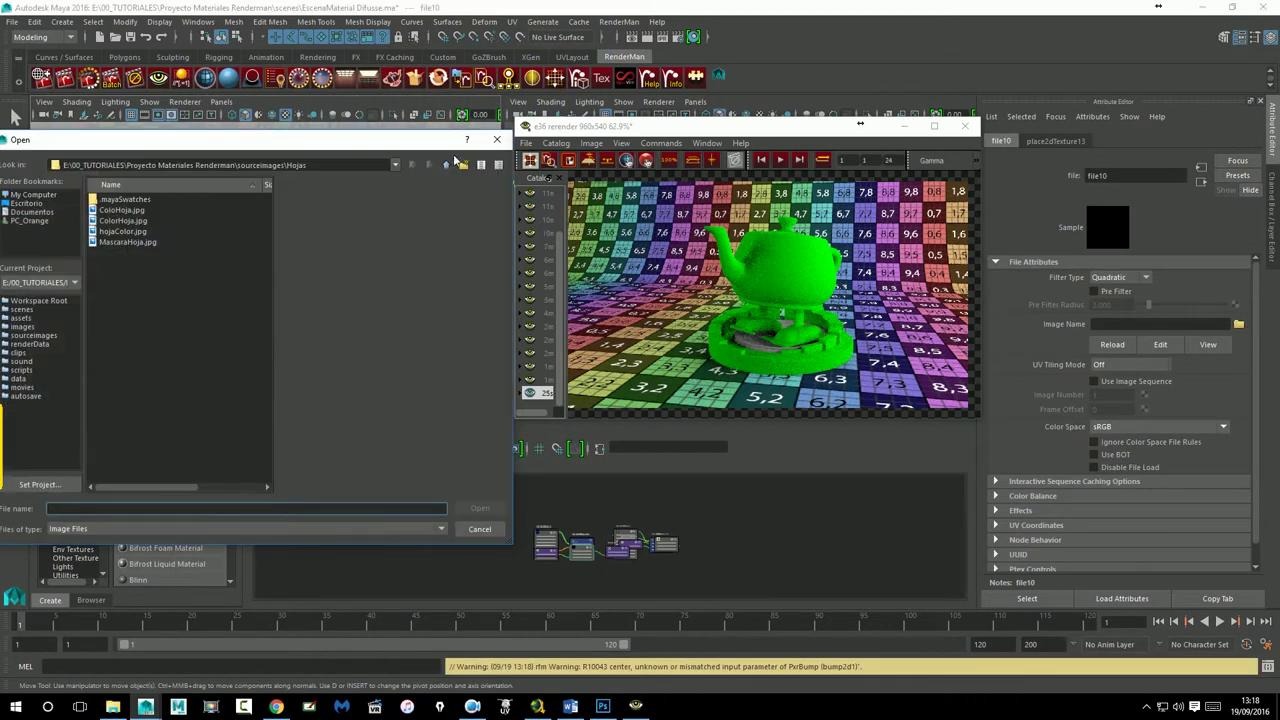
pyautogui.click(445, 167)
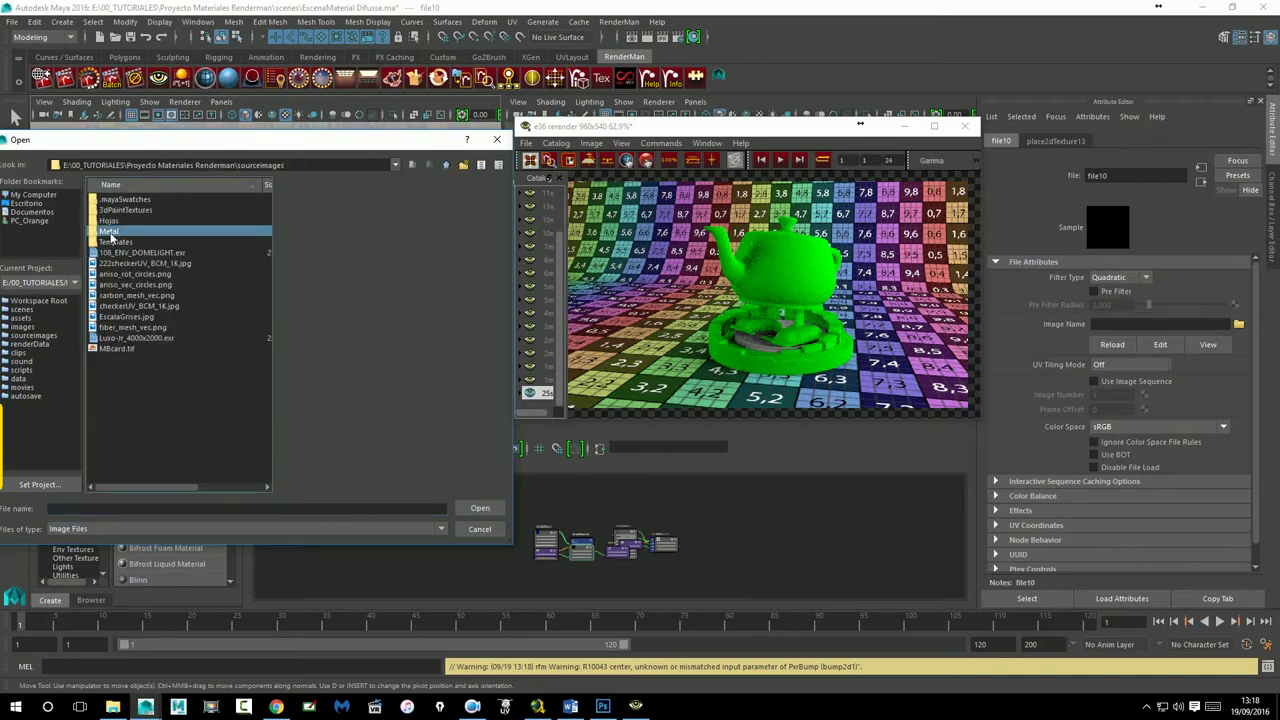
pyautogui.doubleClick(111, 238)
pyautogui.click(121, 211)
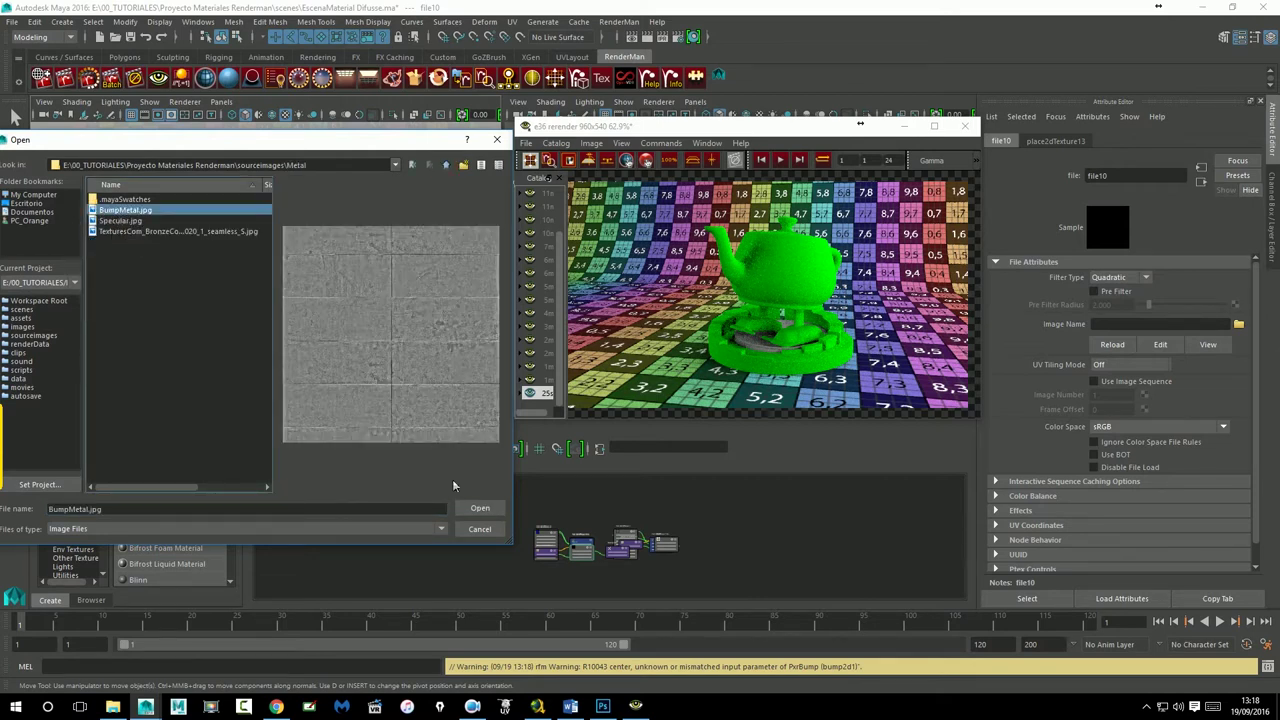
pyautogui.click(480, 508)
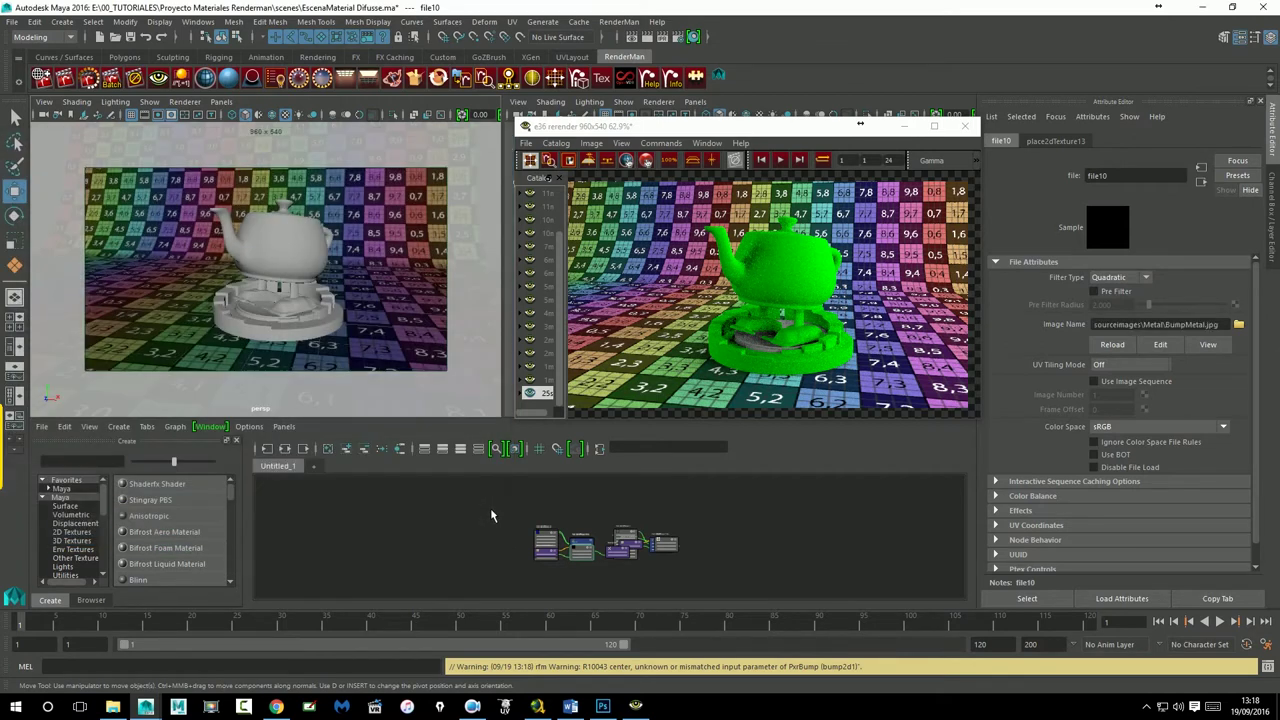
# Step: Restart the IPR render and review the bump2d1, PxrLMDiffuse15 and file10 settings
pyautogui.click(670, 40)
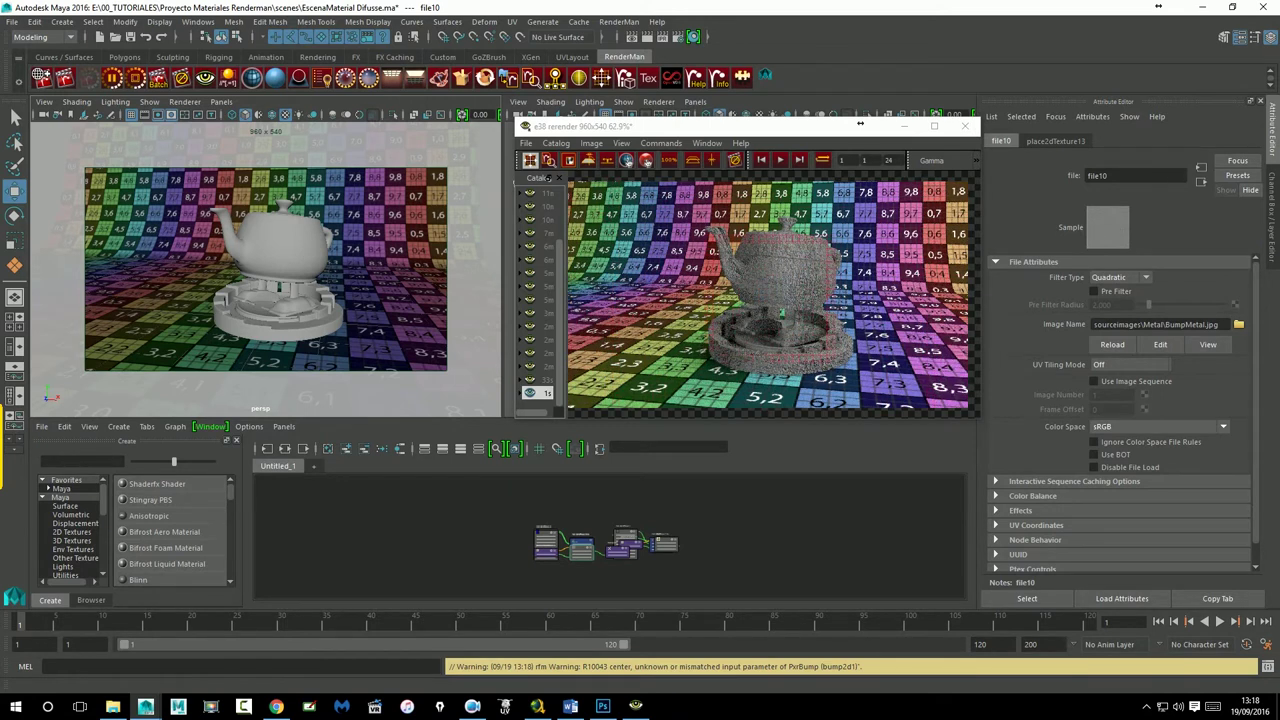
pyautogui.click(1204, 183)
pyautogui.click(1204, 183)
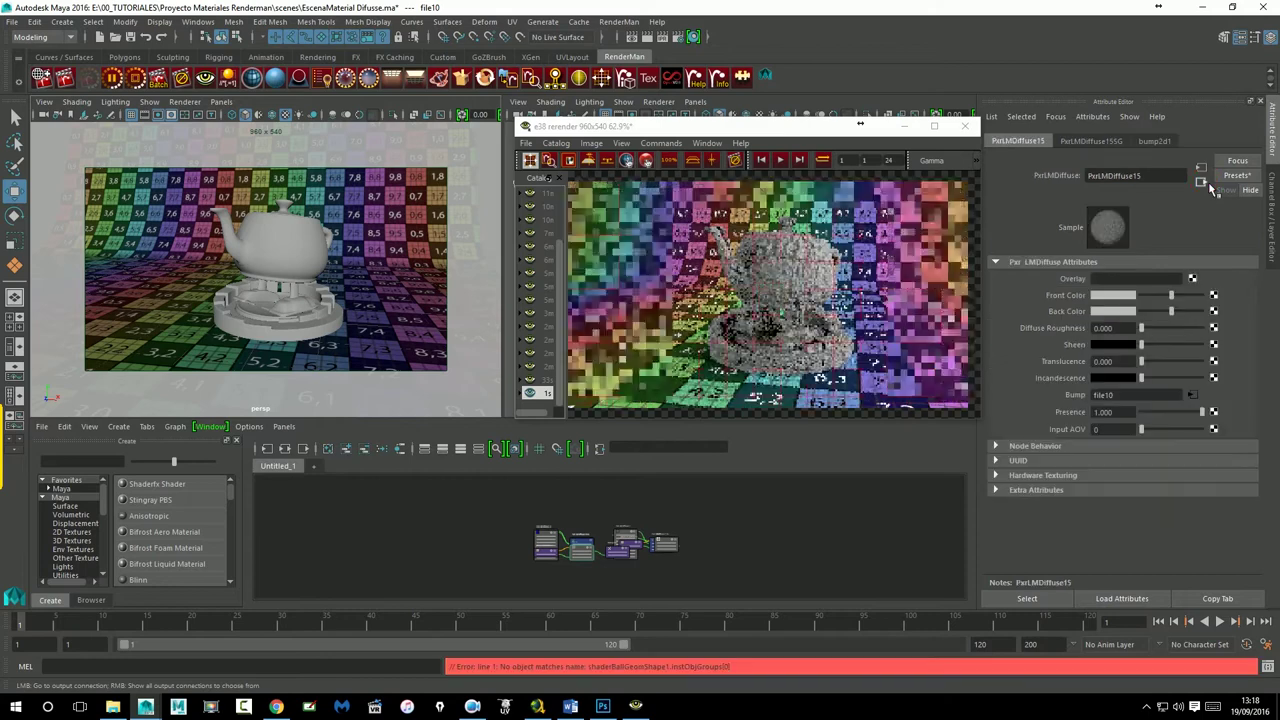
pyautogui.click(1189, 395)
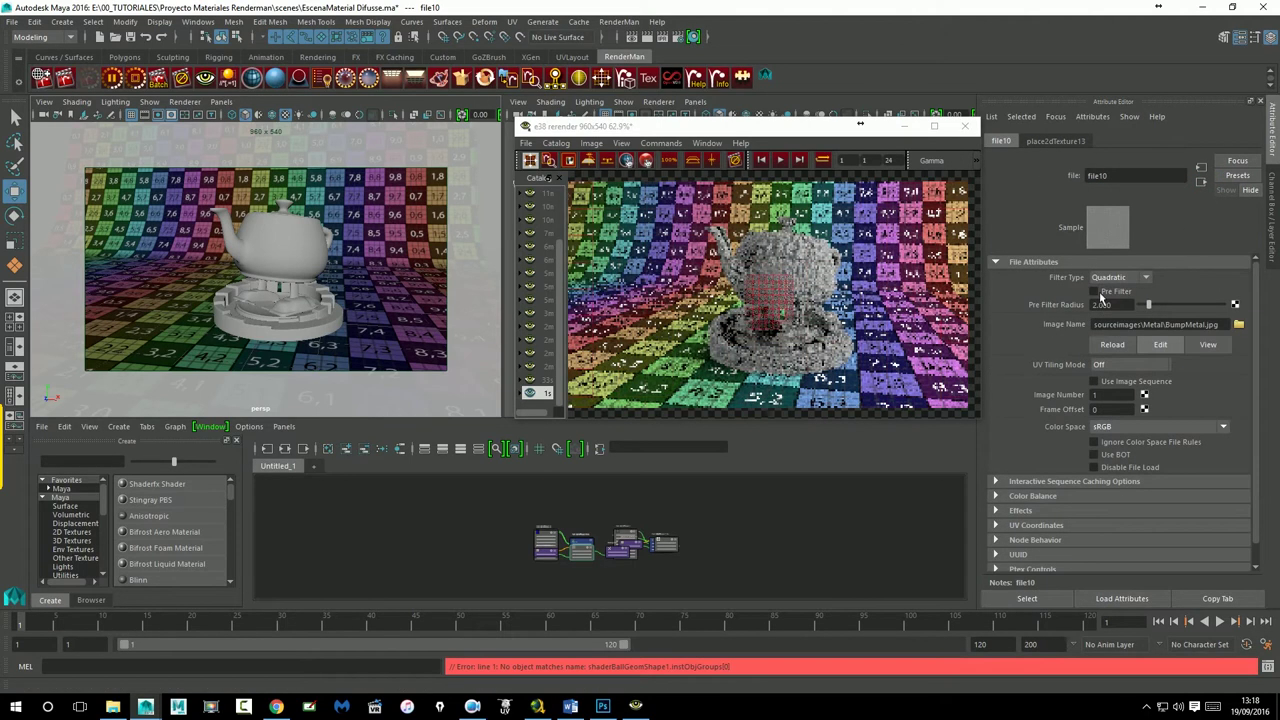
pyautogui.click(1203, 183)
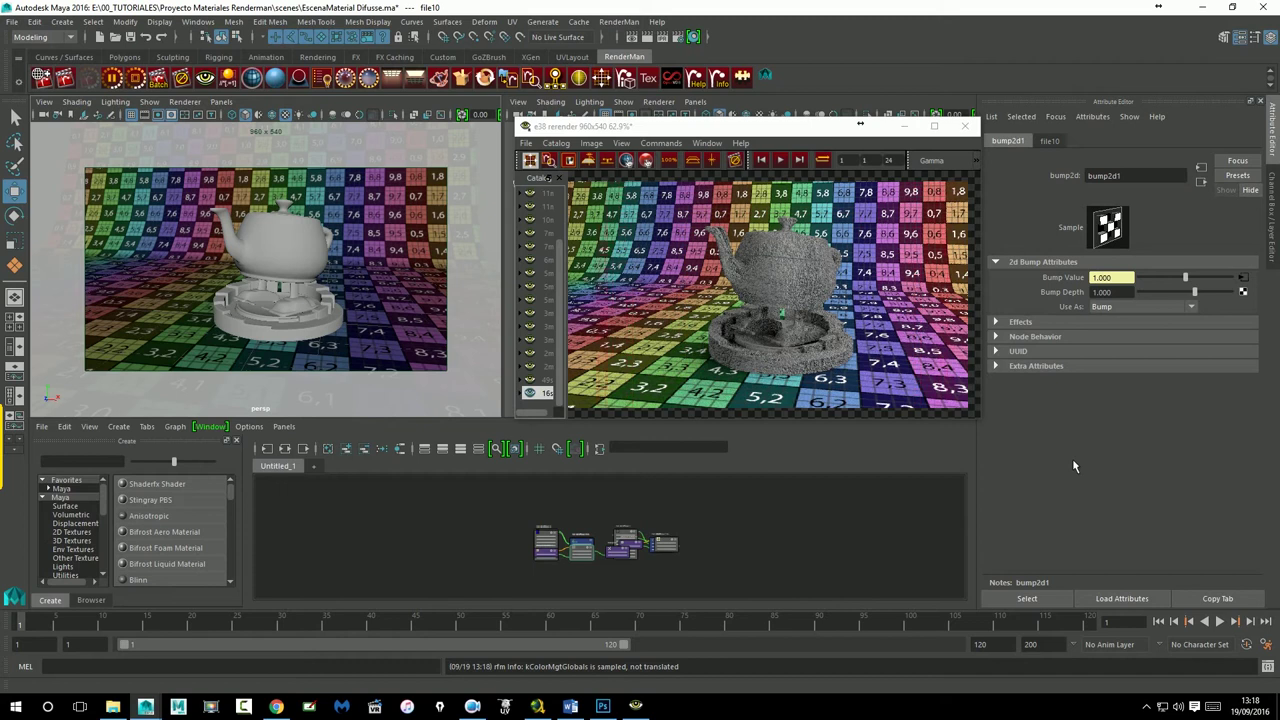
pyautogui.click(1203, 183)
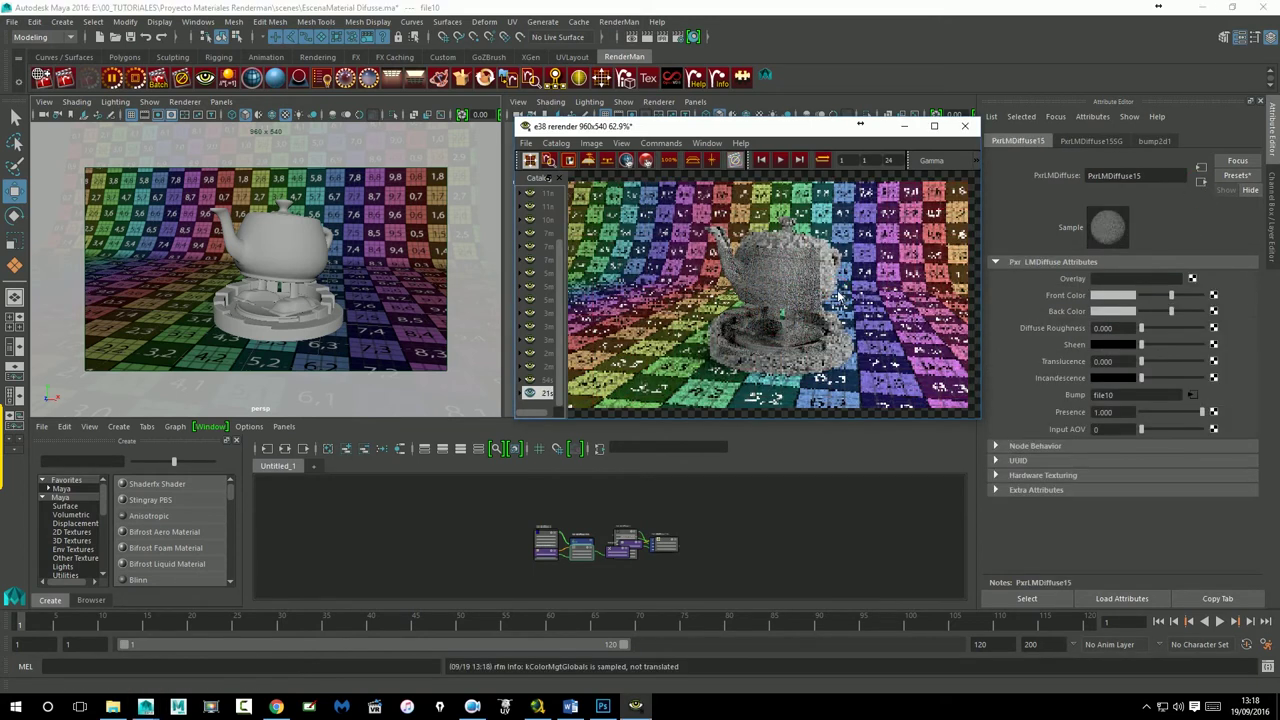
pyautogui.click(757, 534)
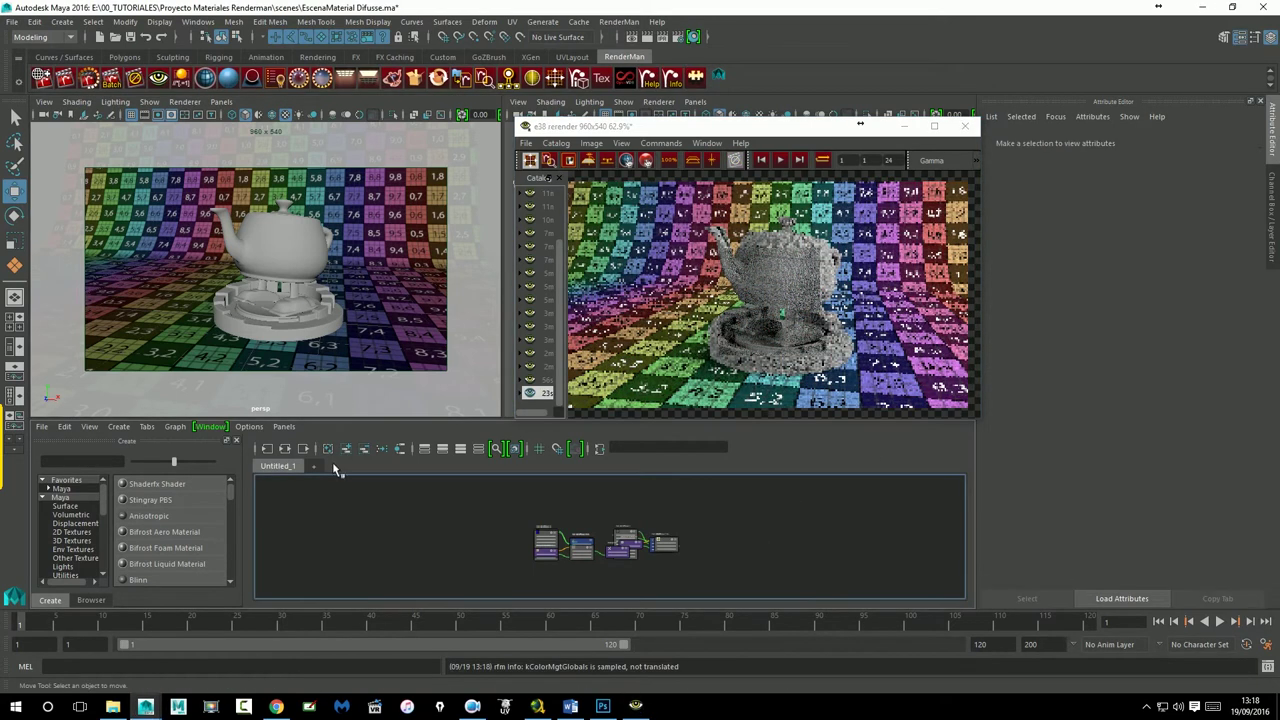
pyautogui.click(328, 448)
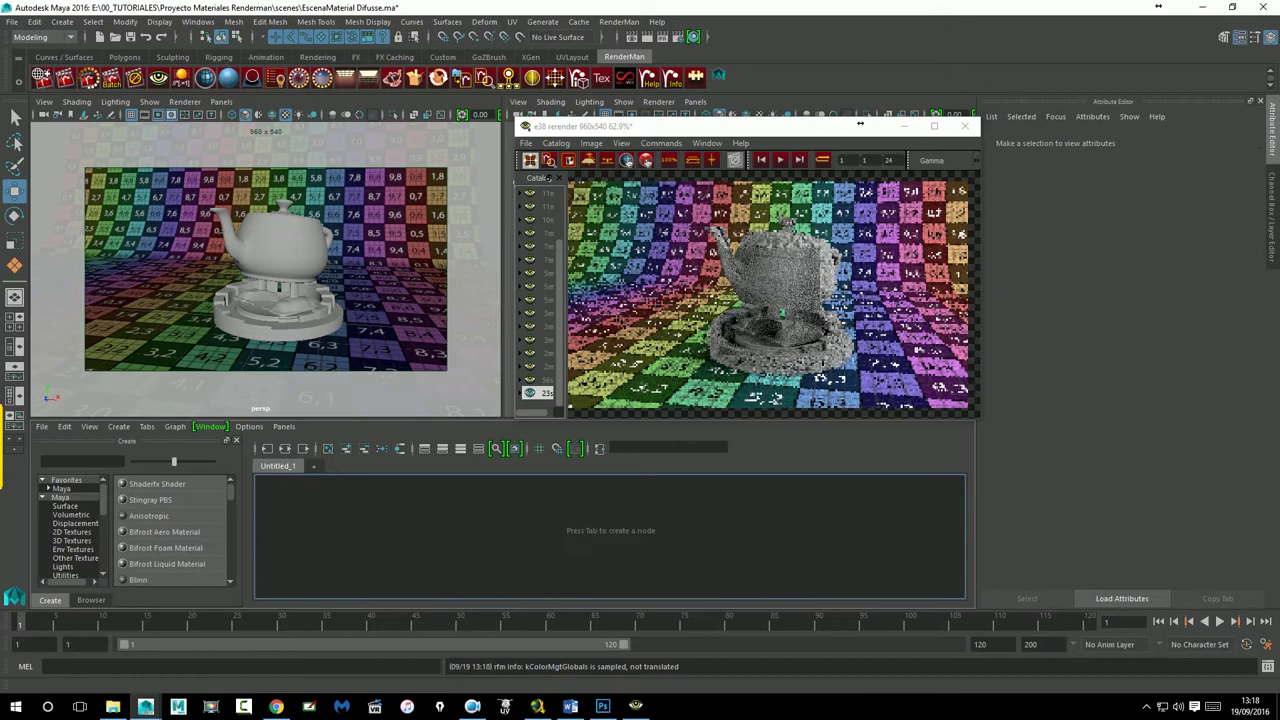
# Step: Graph the teapot's shading groups and delete the TEAScene glass shading group from the graph
pyautogui.click(327, 259)
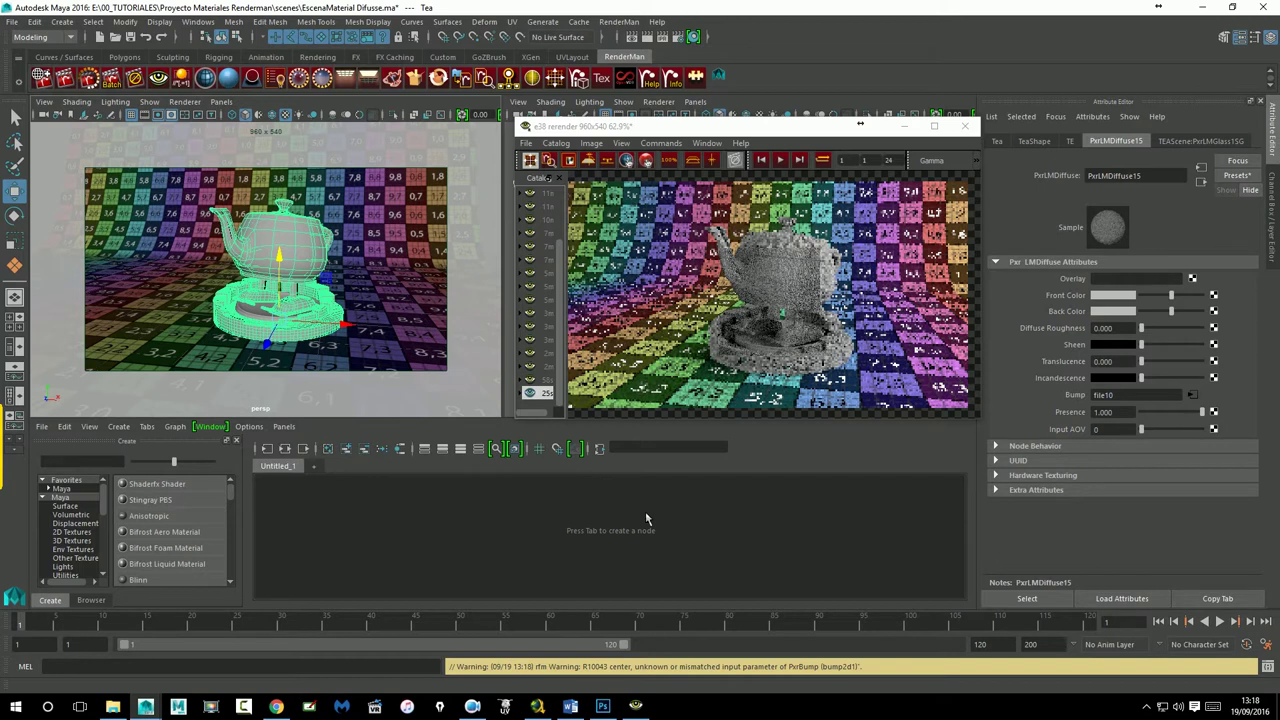
pyautogui.click(285, 449)
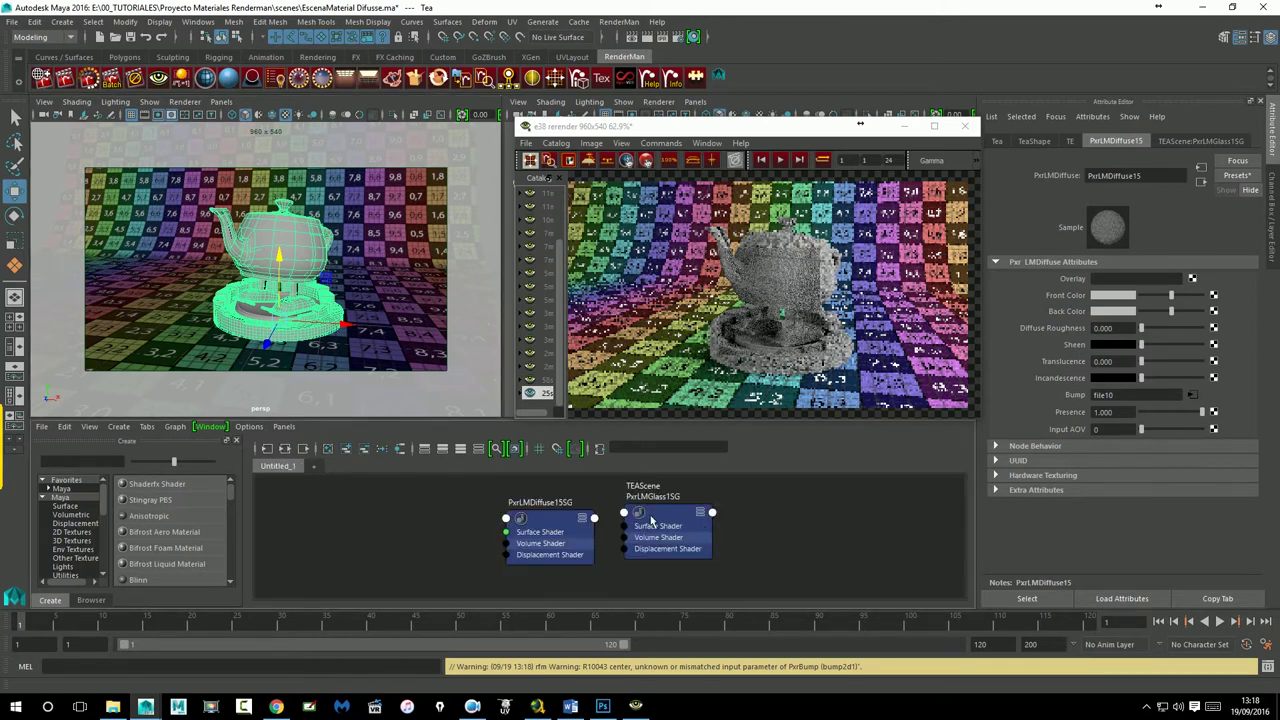
pyautogui.click(683, 525)
pyautogui.moveTo(683, 525); pyautogui.dragTo(786, 528)
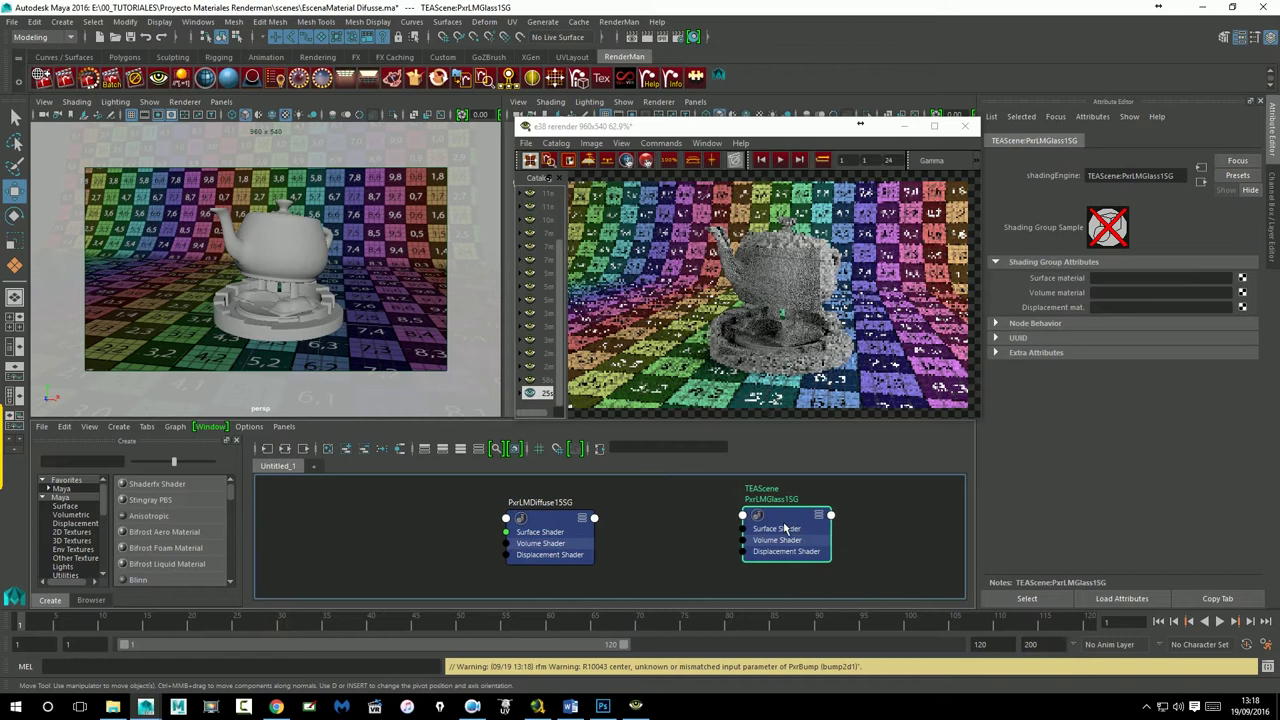
pyautogui.press('Delete')
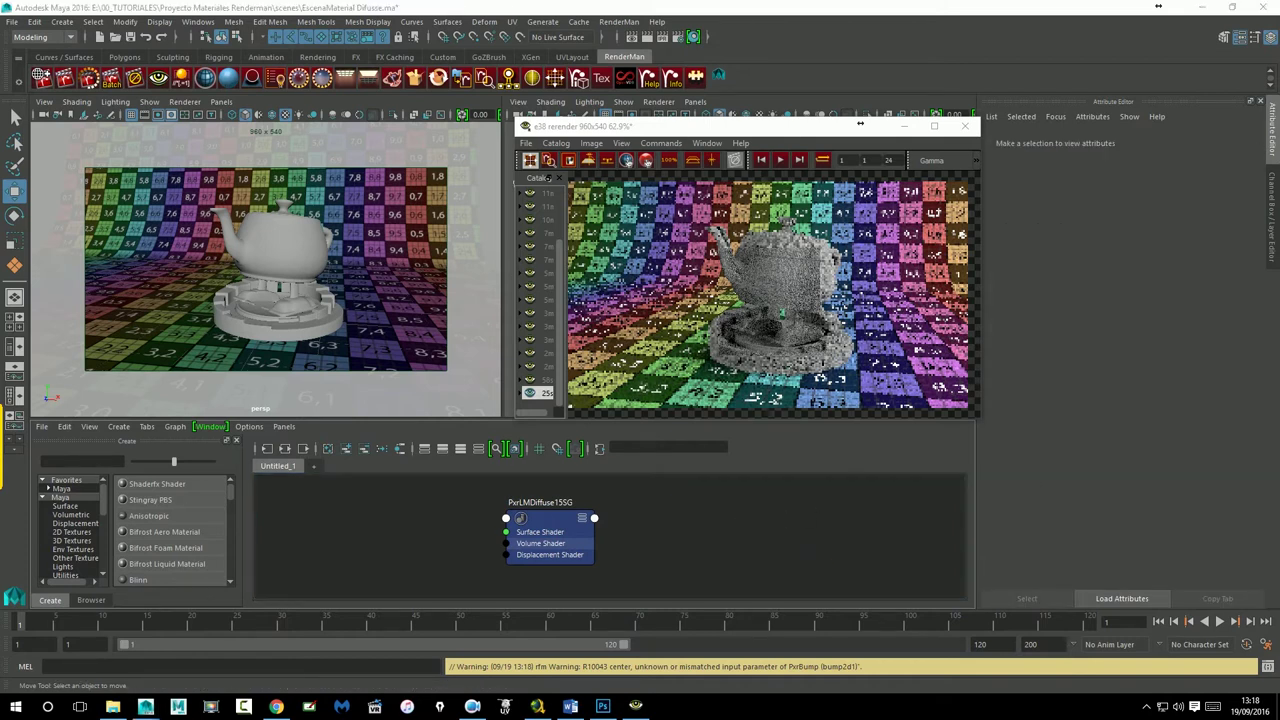
pyautogui.moveTo(548, 537); pyautogui.dragTo(604, 527)
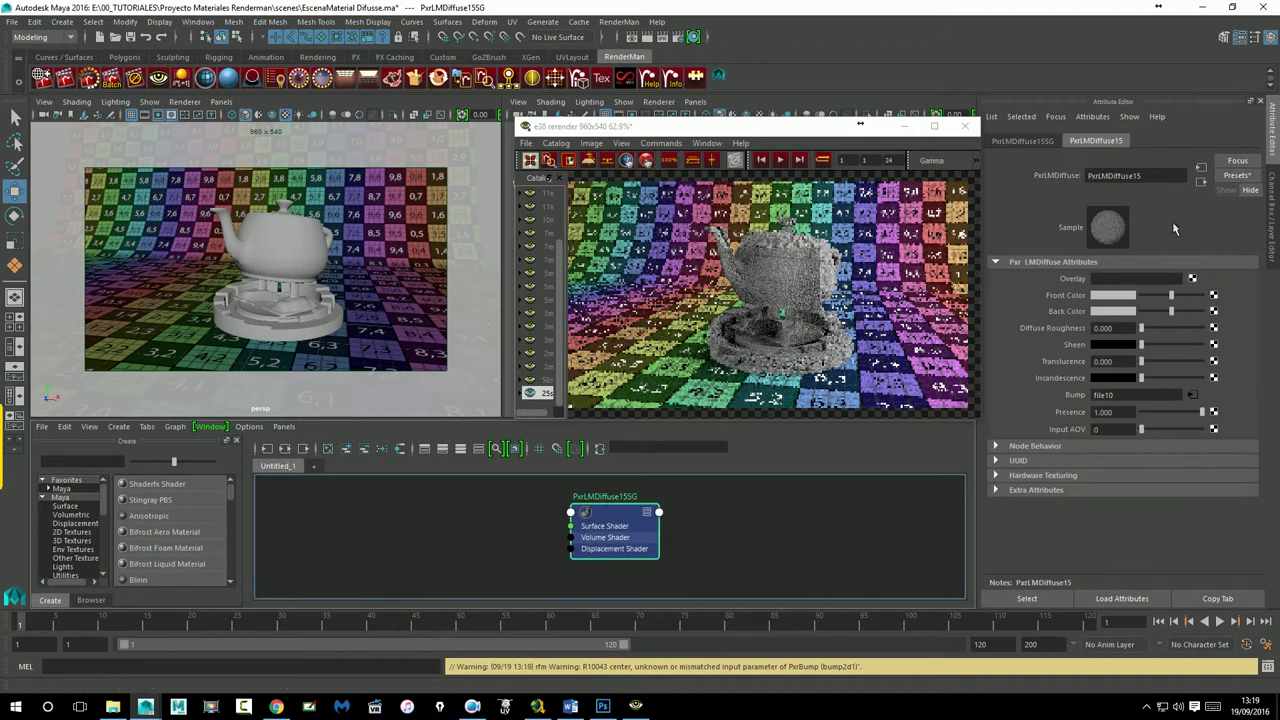
# Step: Rename the PxrLMDiffuse15 shader to PxrDifuso
pyautogui.moveTo(1142, 176); pyautogui.dragTo(1113, 178)
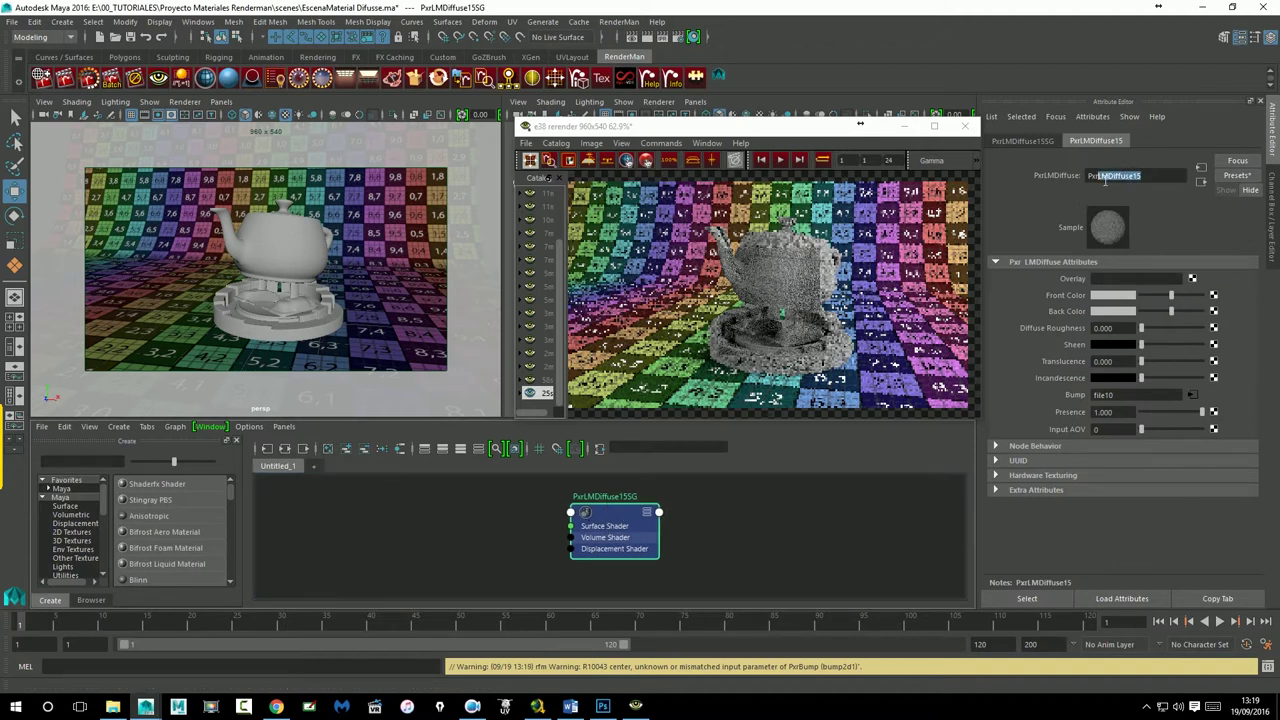
pyautogui.write('D')
pyautogui.press('Return')
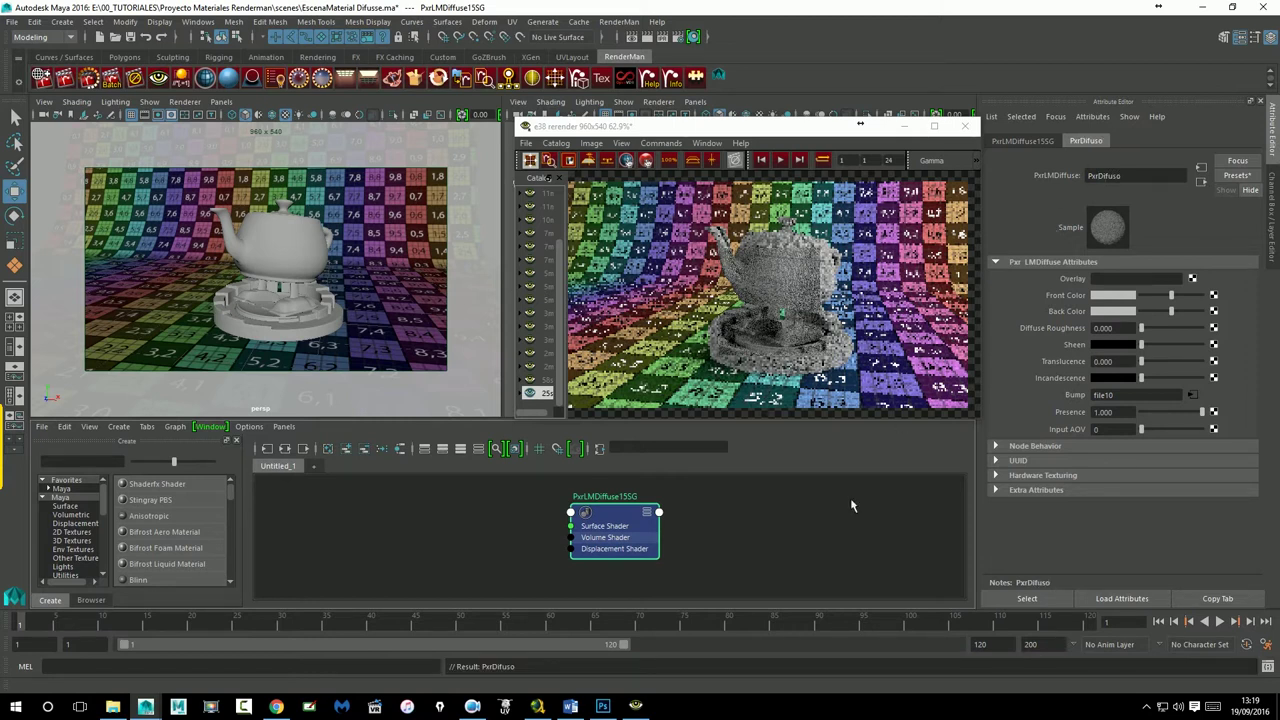
pyautogui.click(852, 506)
# Step: Regraph the teapot's PxrLMDiffuse15SG shading group and check the PxrDifuso settings
pyautogui.click(276, 265)
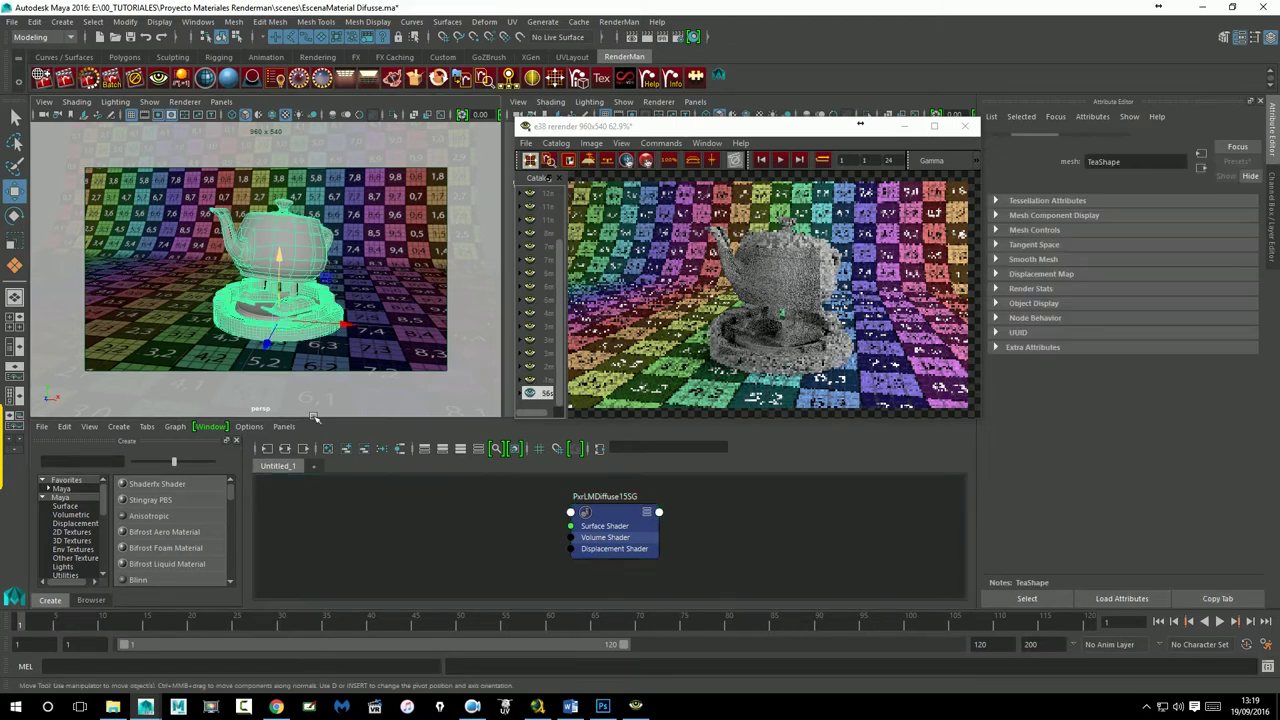
pyautogui.click(328, 448)
pyautogui.click(285, 448)
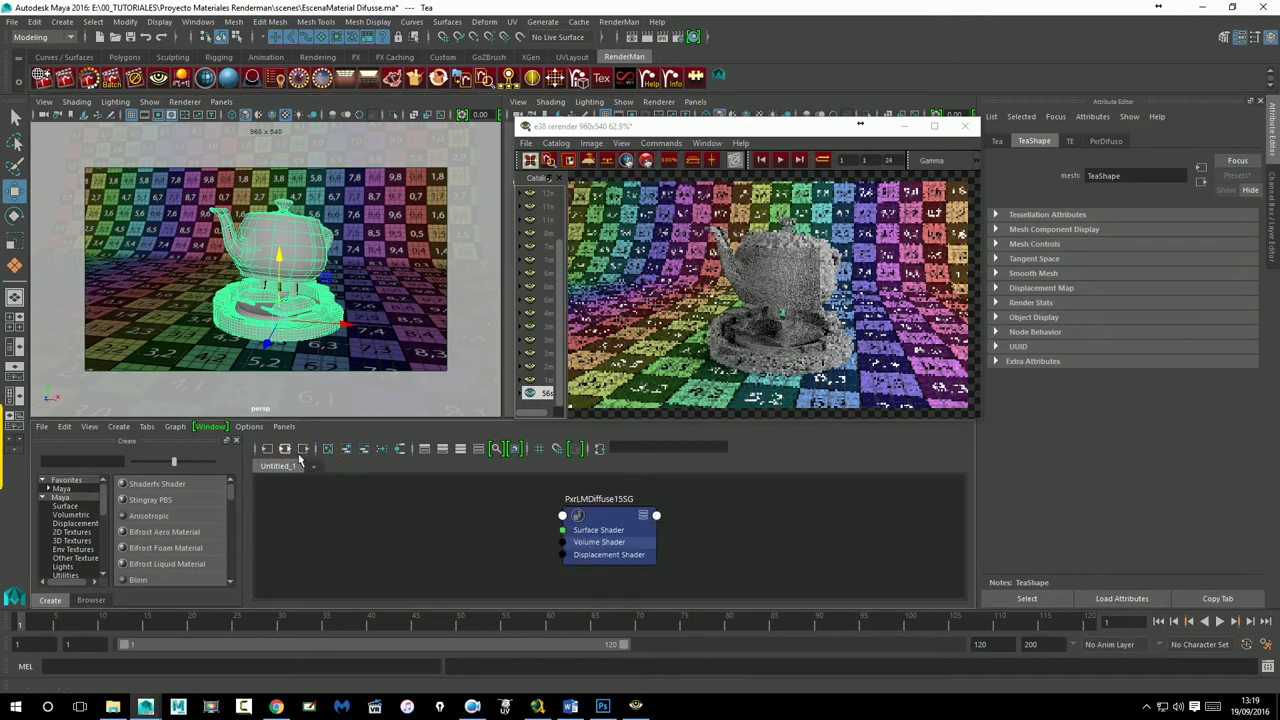
pyautogui.click(1108, 141)
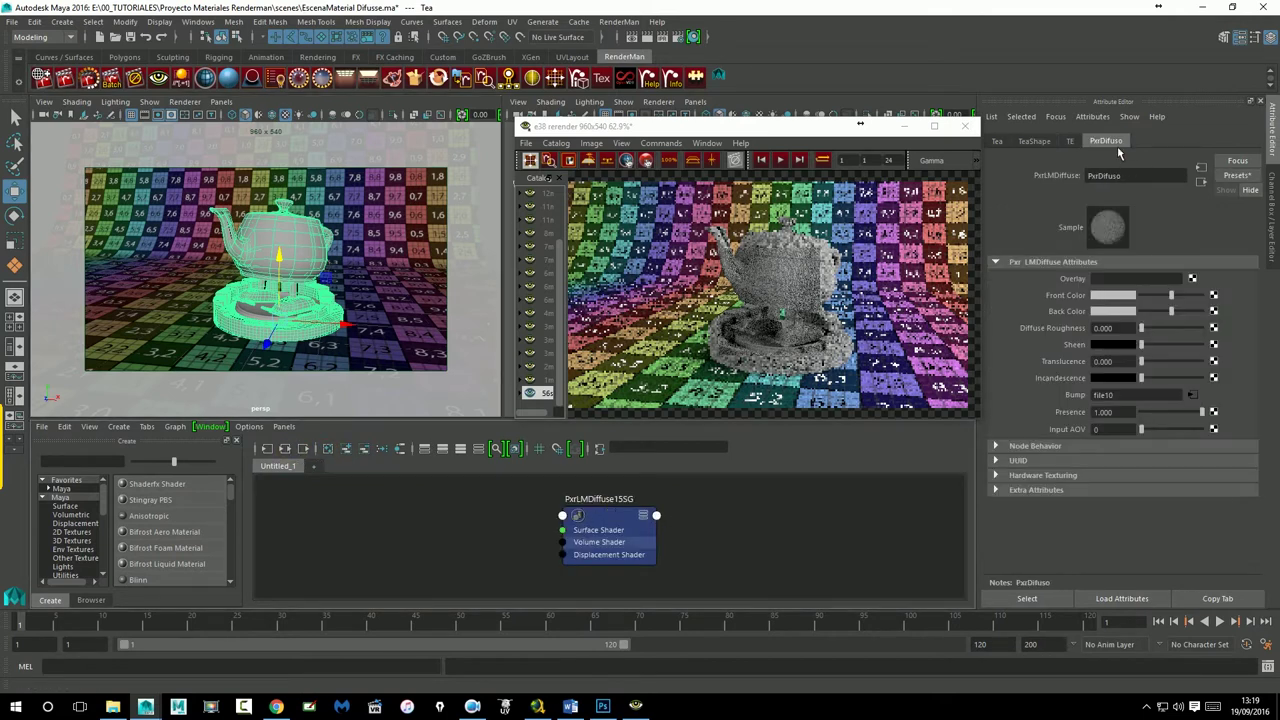
pyautogui.click(1050, 142)
pyautogui.moveTo(600, 521); pyautogui.dragTo(687, 522)
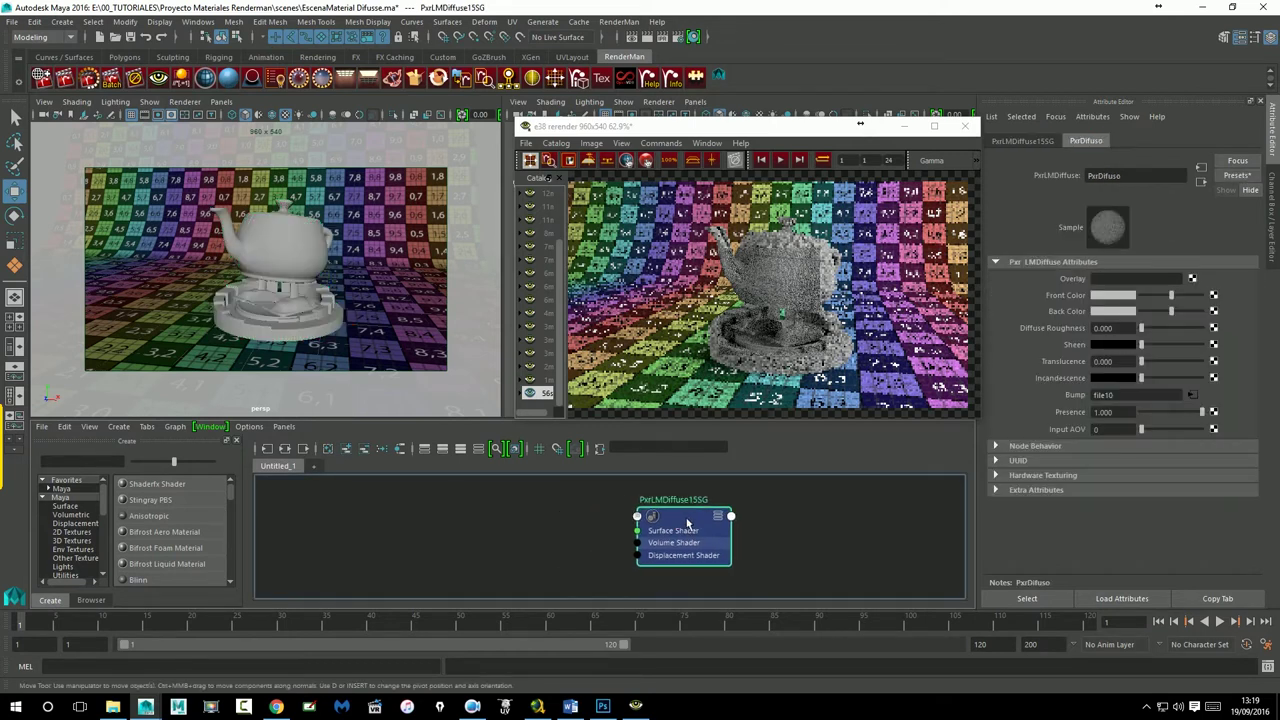
# Step: Graph the full input and output network, then select the bump2d1 node
pyautogui.click(296, 458)
pyautogui.scroll(3, 703, 517)
pyautogui.scroll(-1, 658, 513)
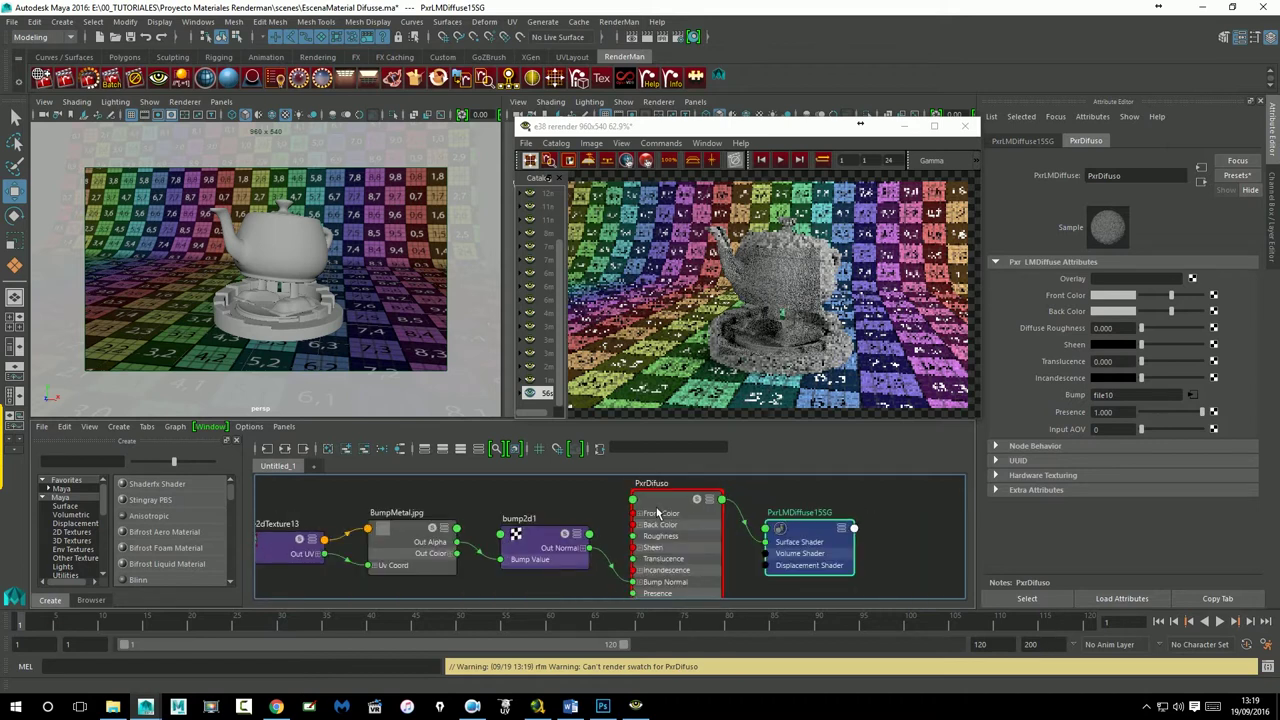
pyautogui.moveTo(661, 503); pyautogui.dragTo(659, 502)
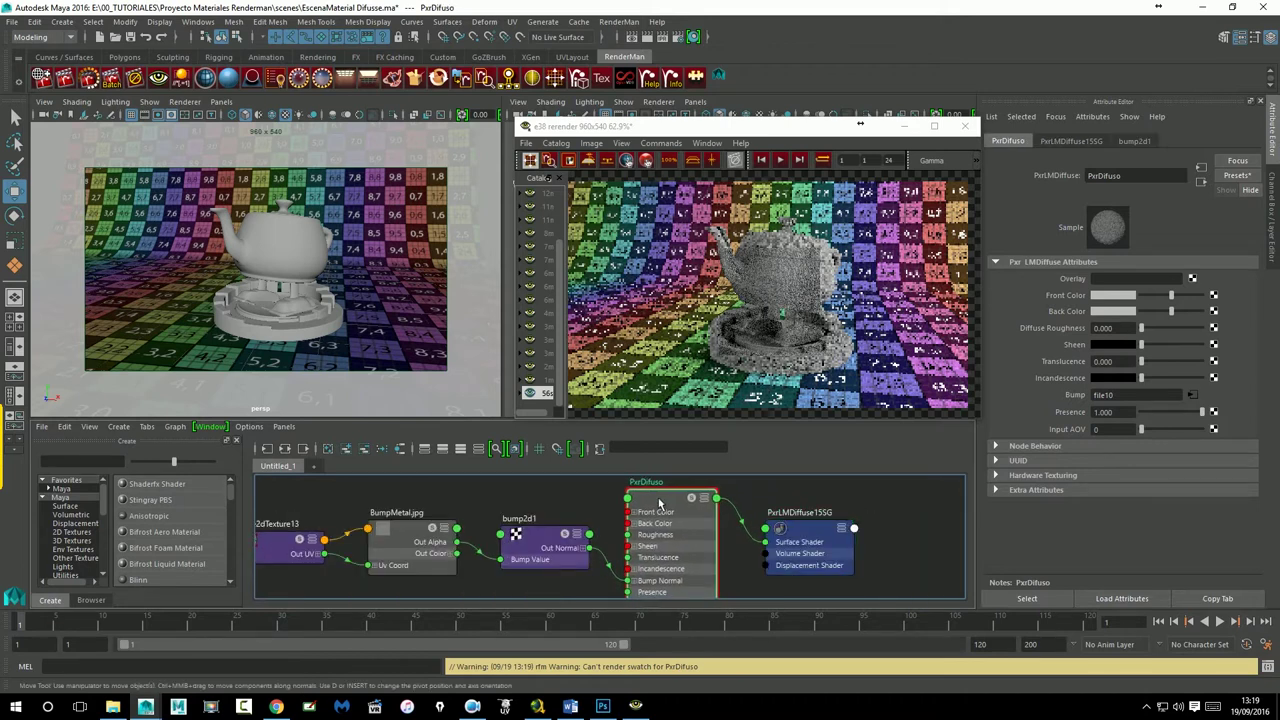
pyautogui.moveTo(640, 416); pyautogui.dragTo(636, 418)
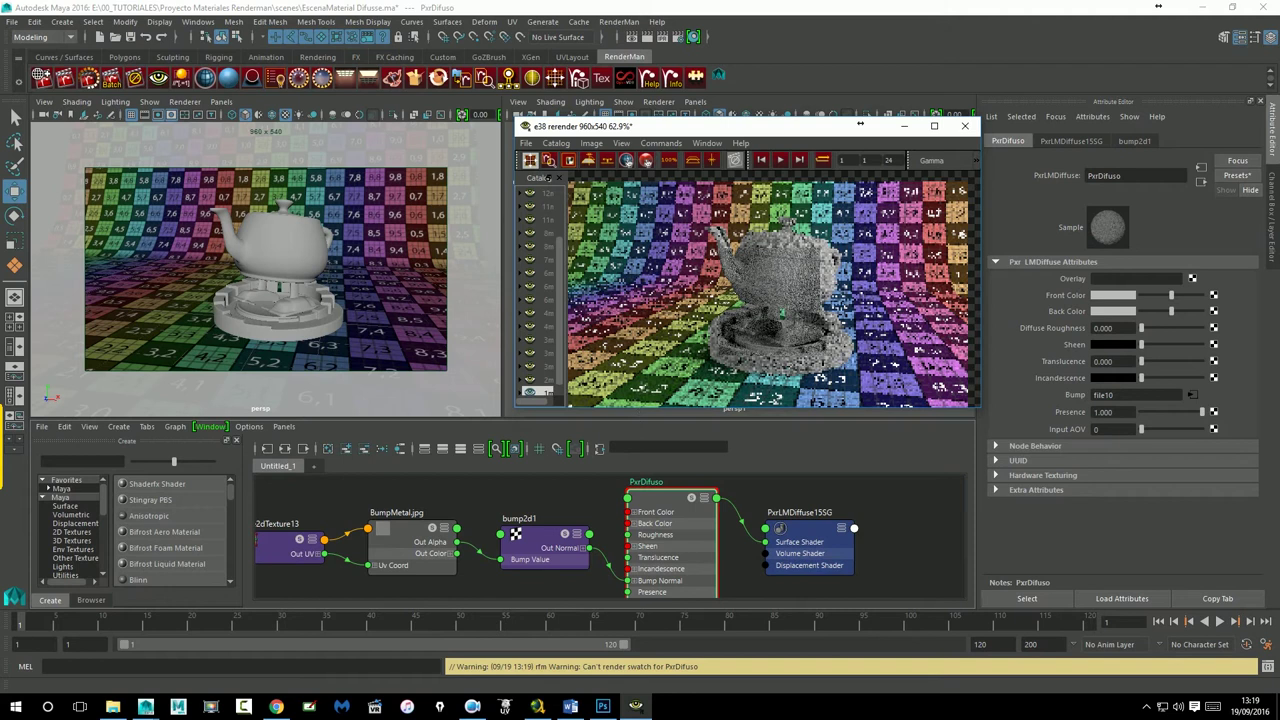
pyautogui.scroll(-2, 670, 540)
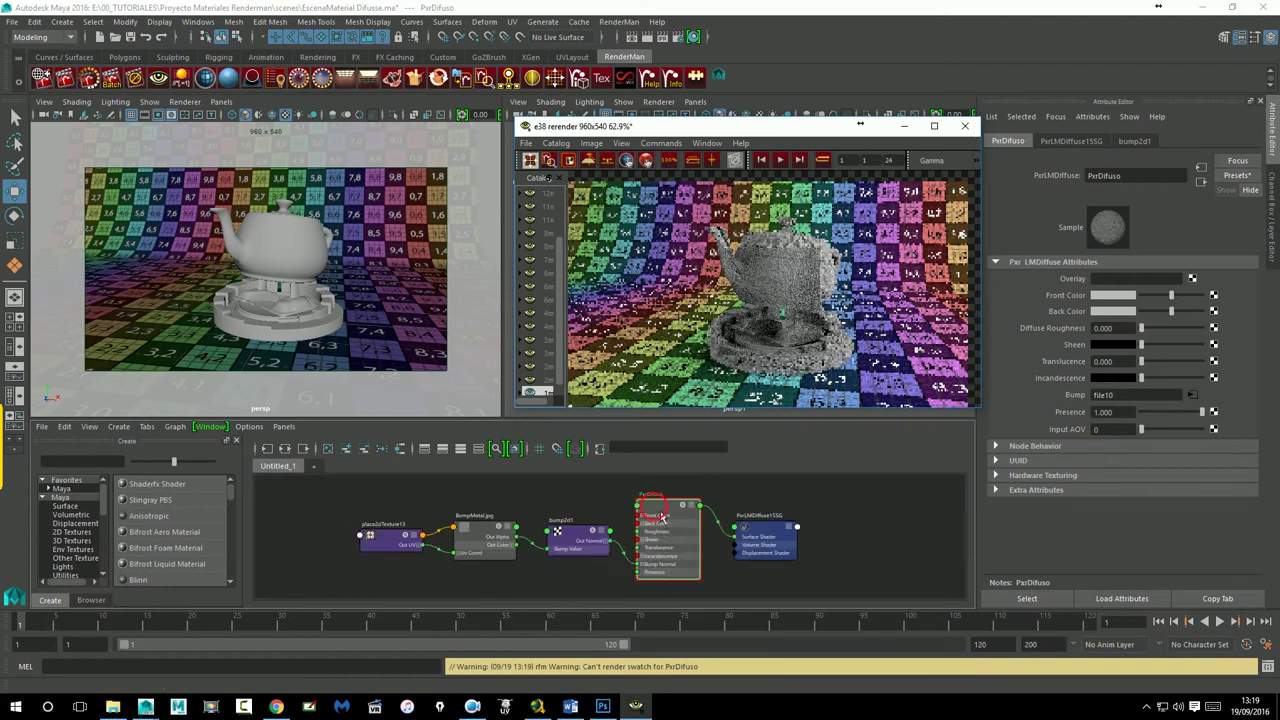
pyautogui.click(661, 515)
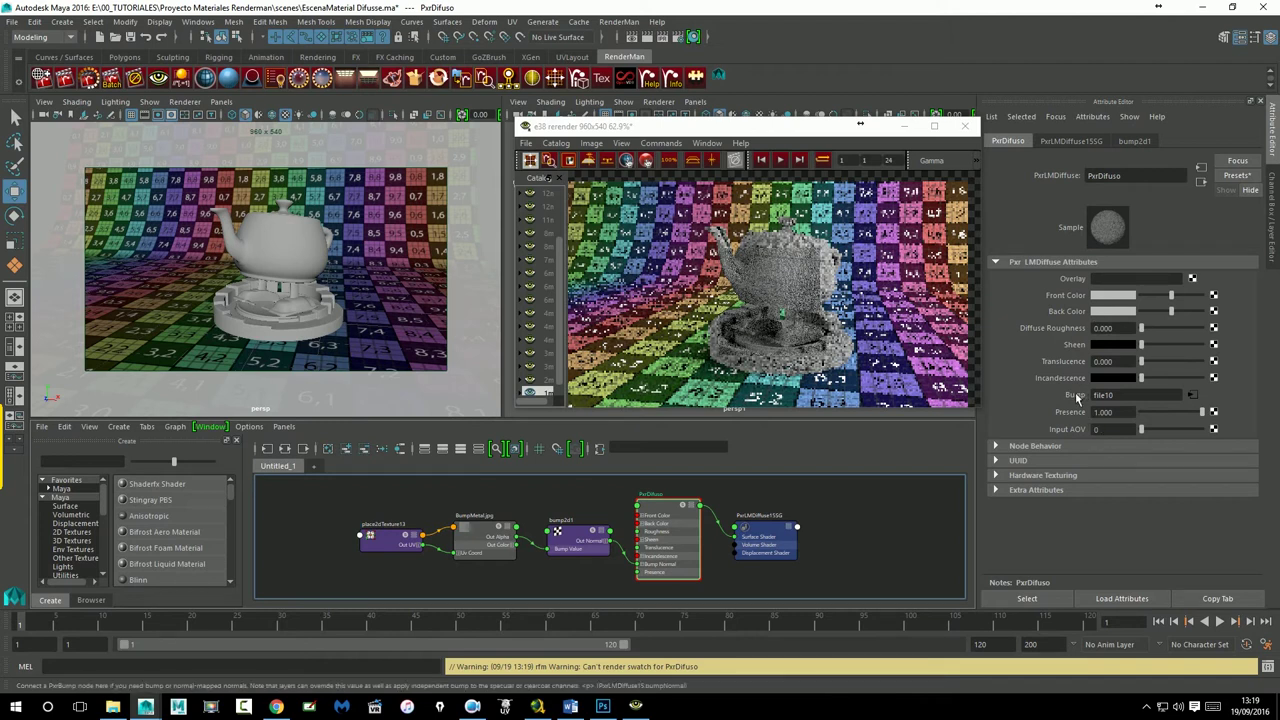
pyautogui.click(592, 541)
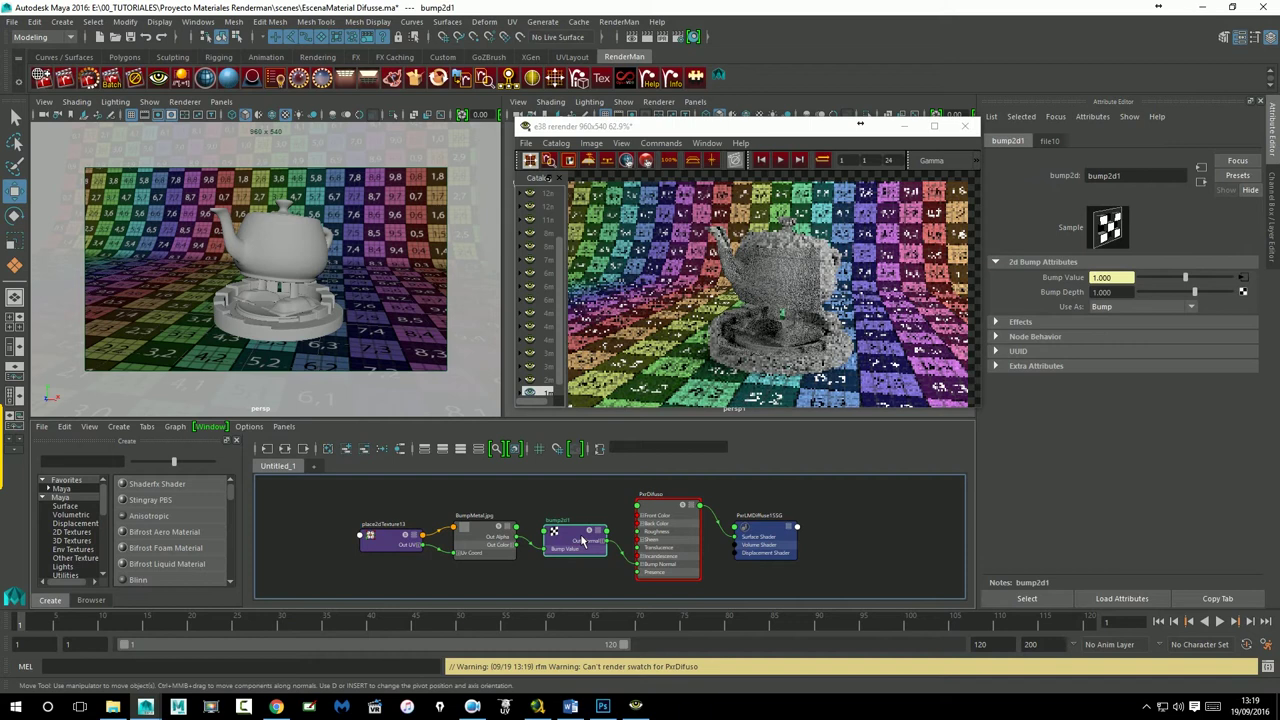
# Step: Set bump2d1's Bump Depth to 0.1
pyautogui.doubleClick(1100, 292)
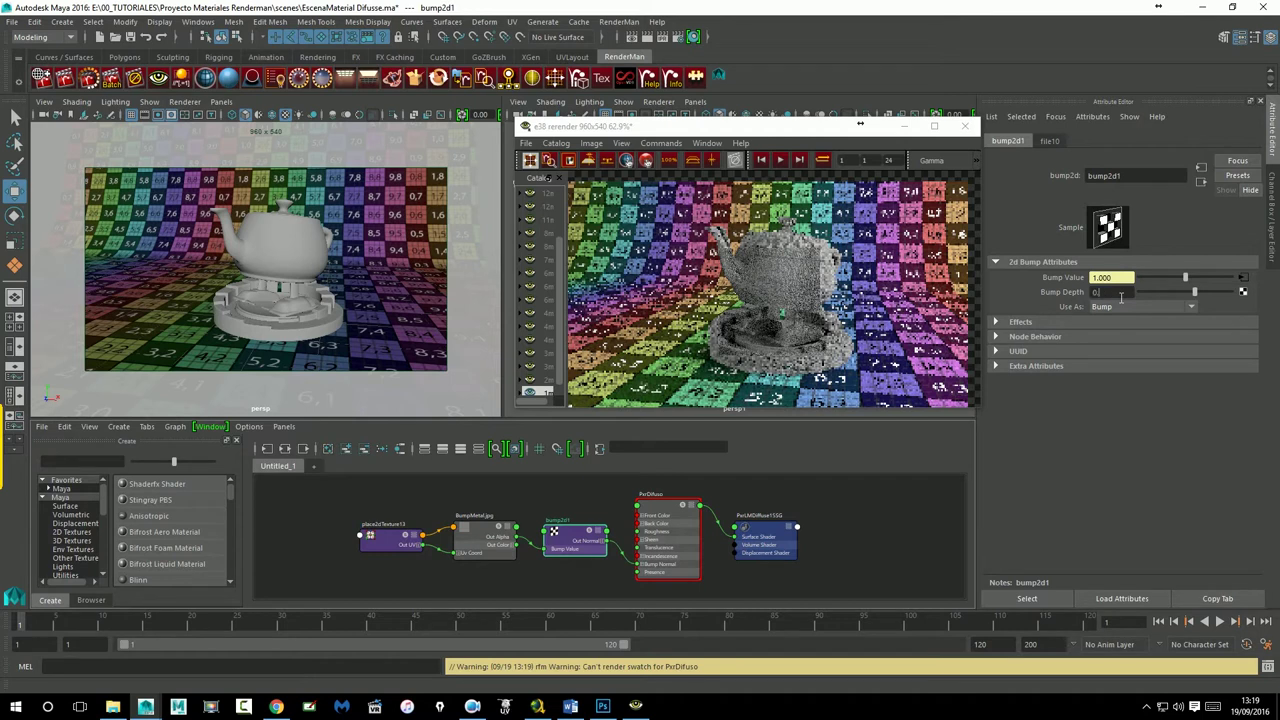
pyautogui.write('.1')
pyautogui.press('Return')
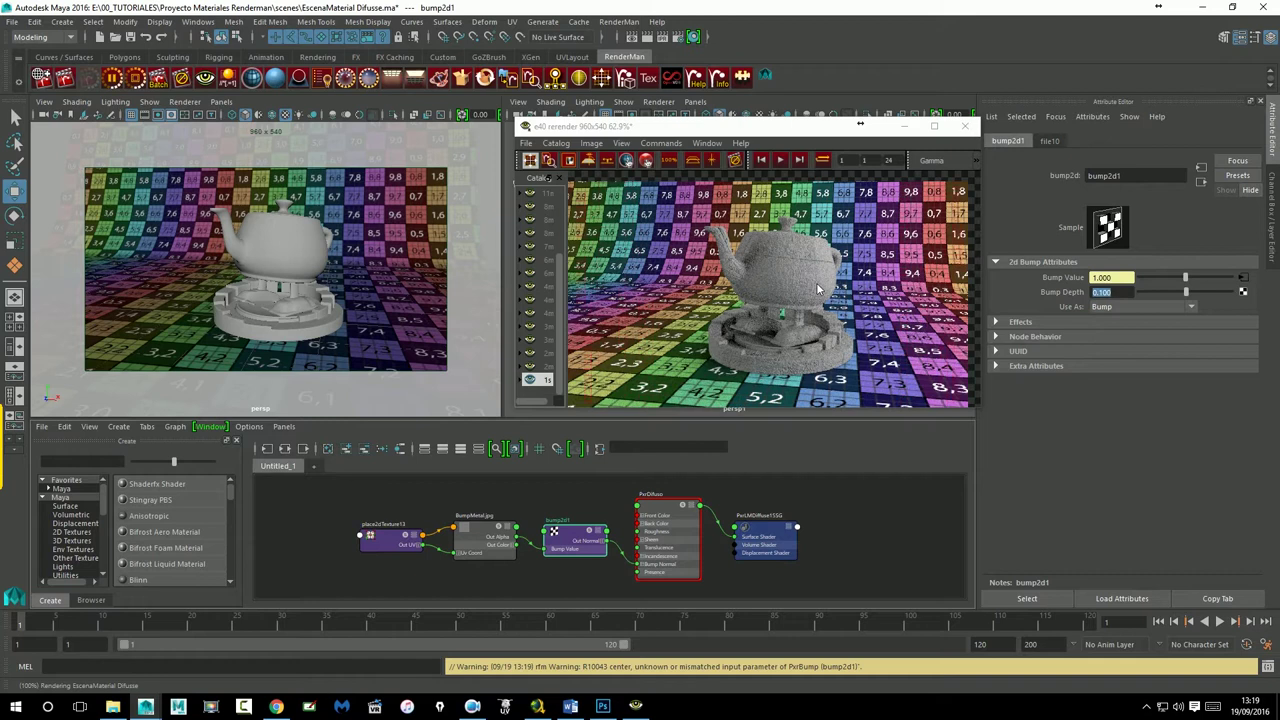
# Step: Review the BumpMetal file and place2dTexture13 nodes, then deselect everything
pyautogui.click(484, 537)
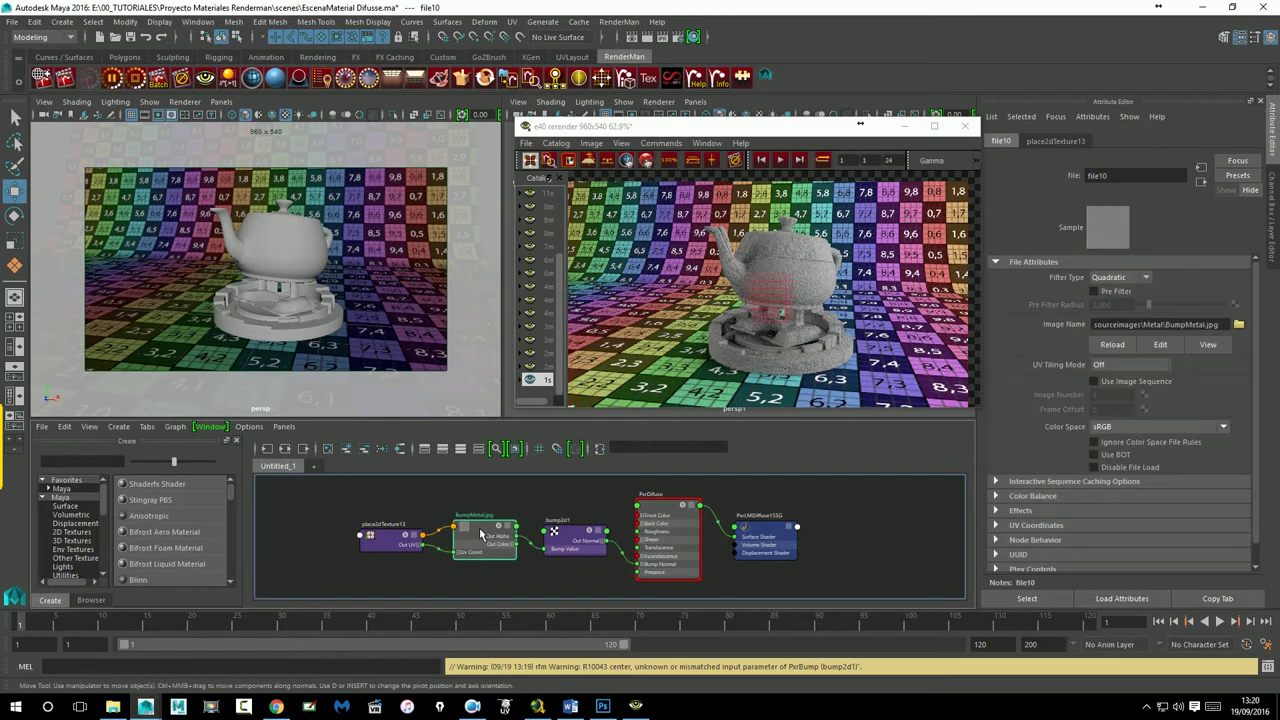
pyautogui.click(390, 543)
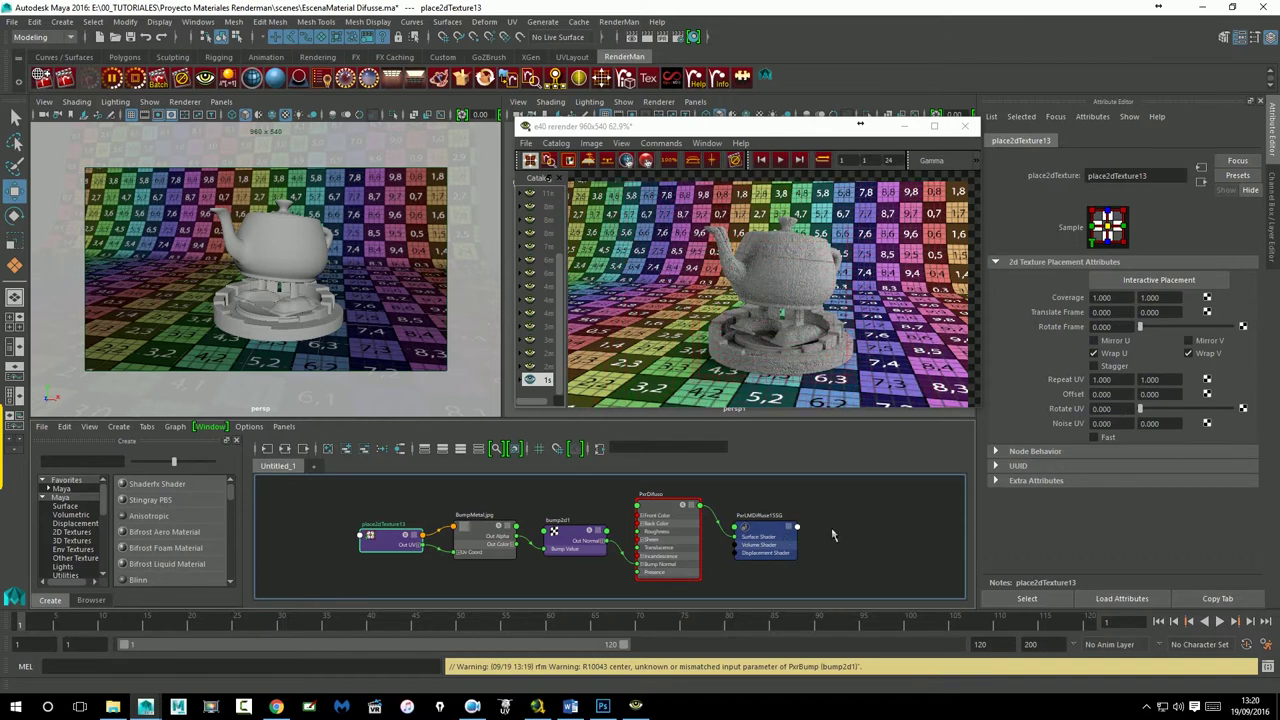
pyautogui.click(793, 308)
pyautogui.click(793, 308)
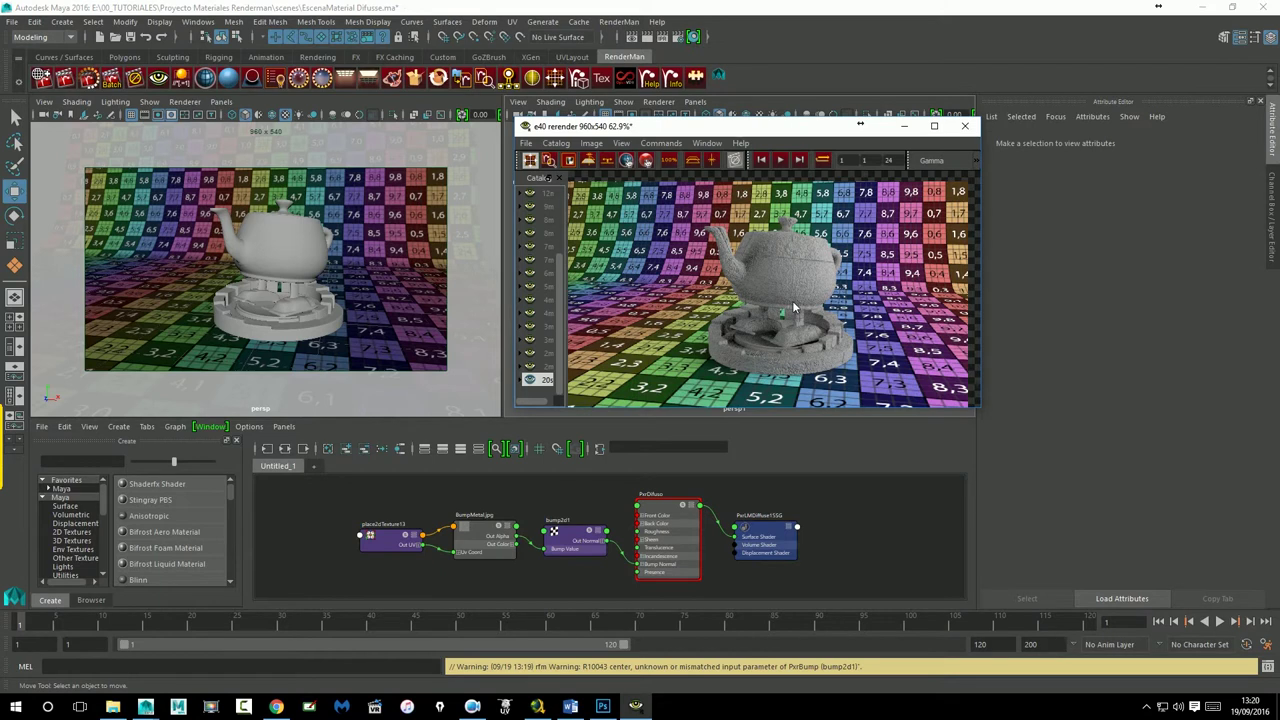
# Step: Break the old bump connection on PxrDifuso's Bump attribute
pyautogui.click(689, 522)
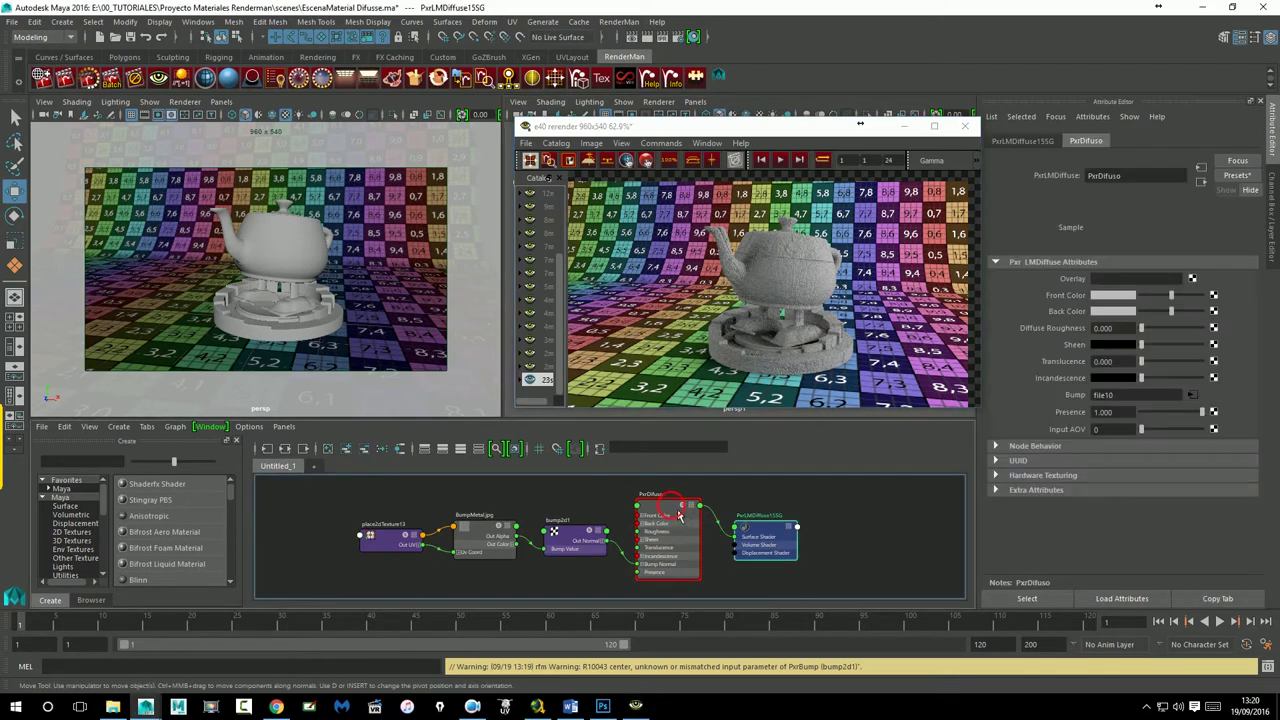
pyautogui.rightClick(1082, 400)
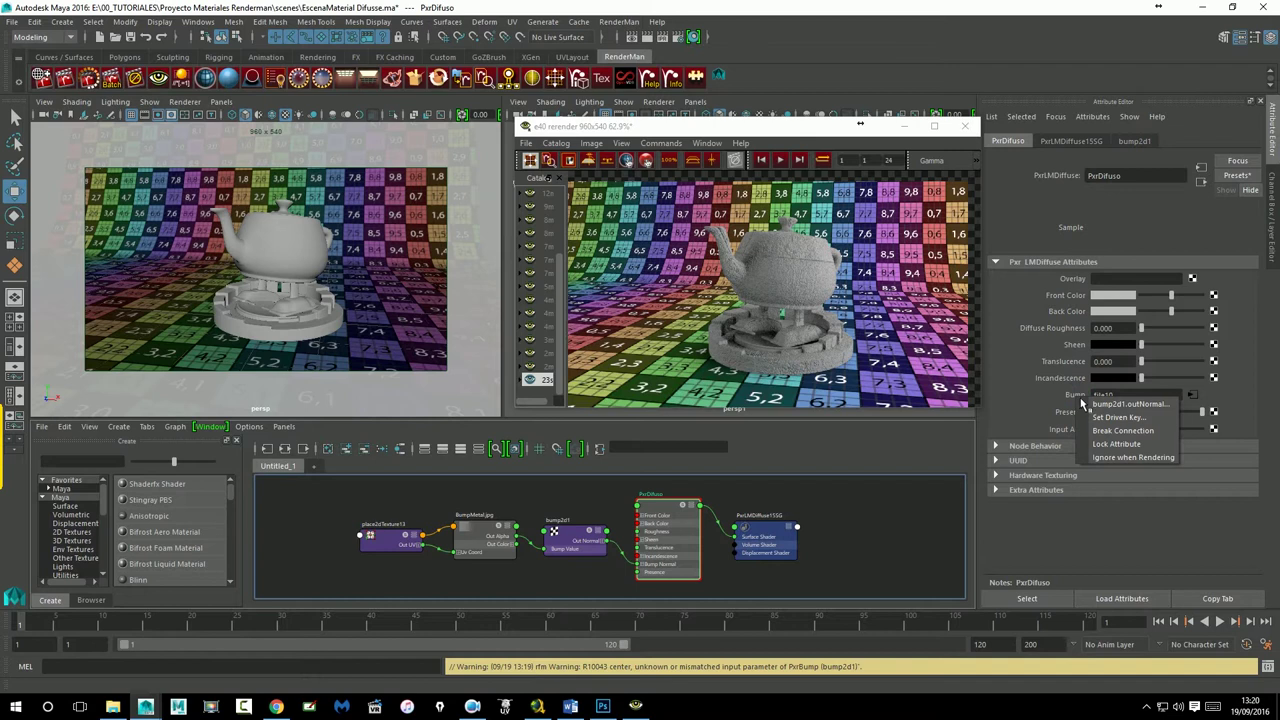
pyautogui.click(1110, 430)
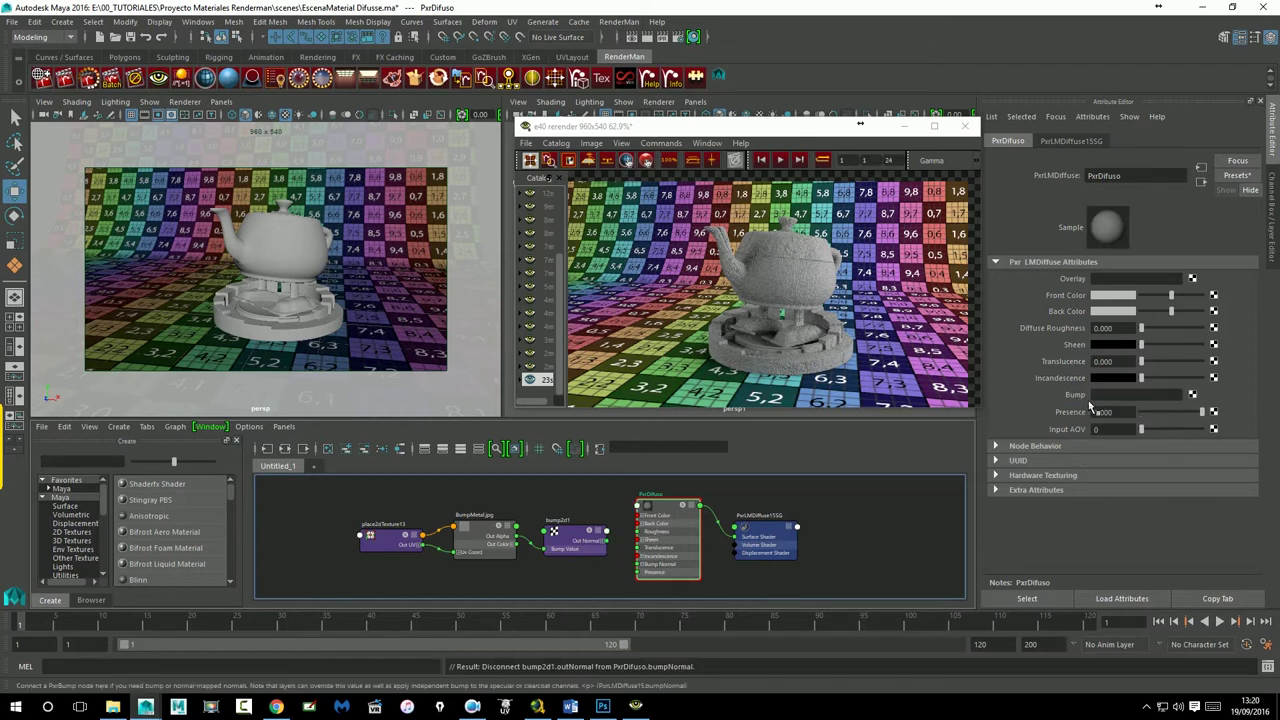
# Step: Create a RenderMan PxrBump node for Bump and delete bump2d1, BumpMetal and place2dTexture13
pyautogui.click(1192, 395)
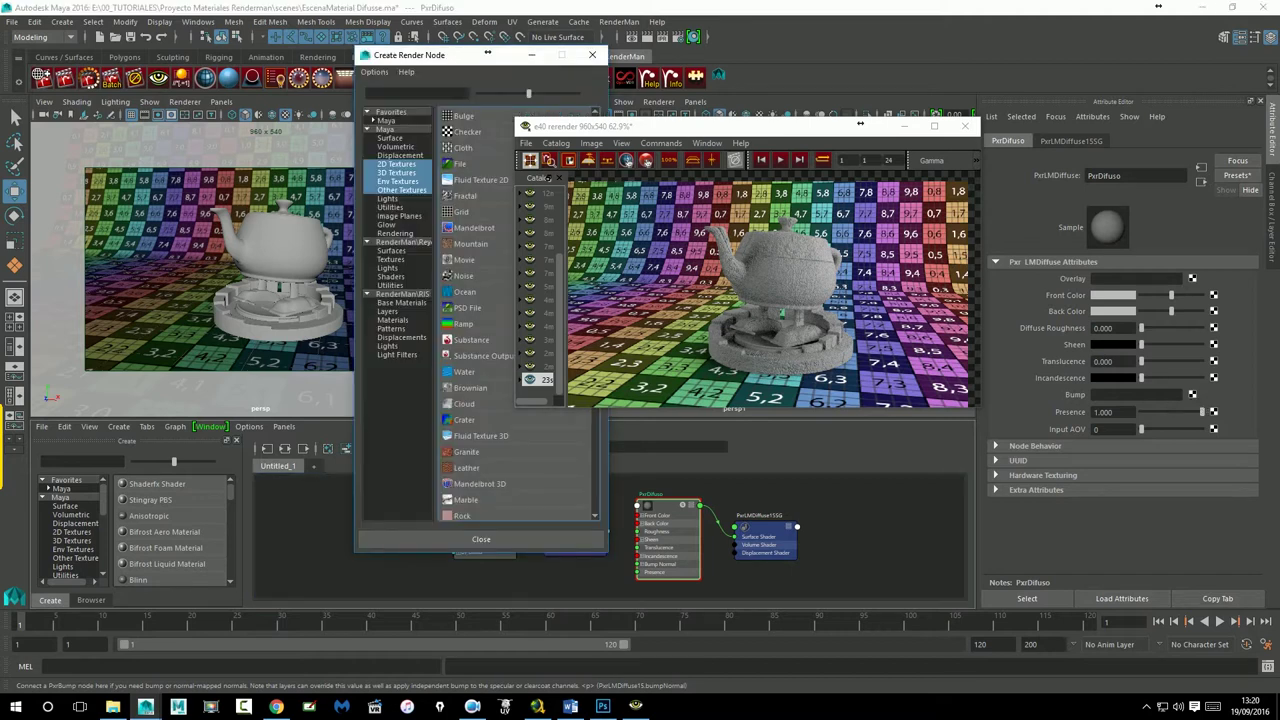
pyautogui.moveTo(436, 55); pyautogui.dragTo(235, 80)
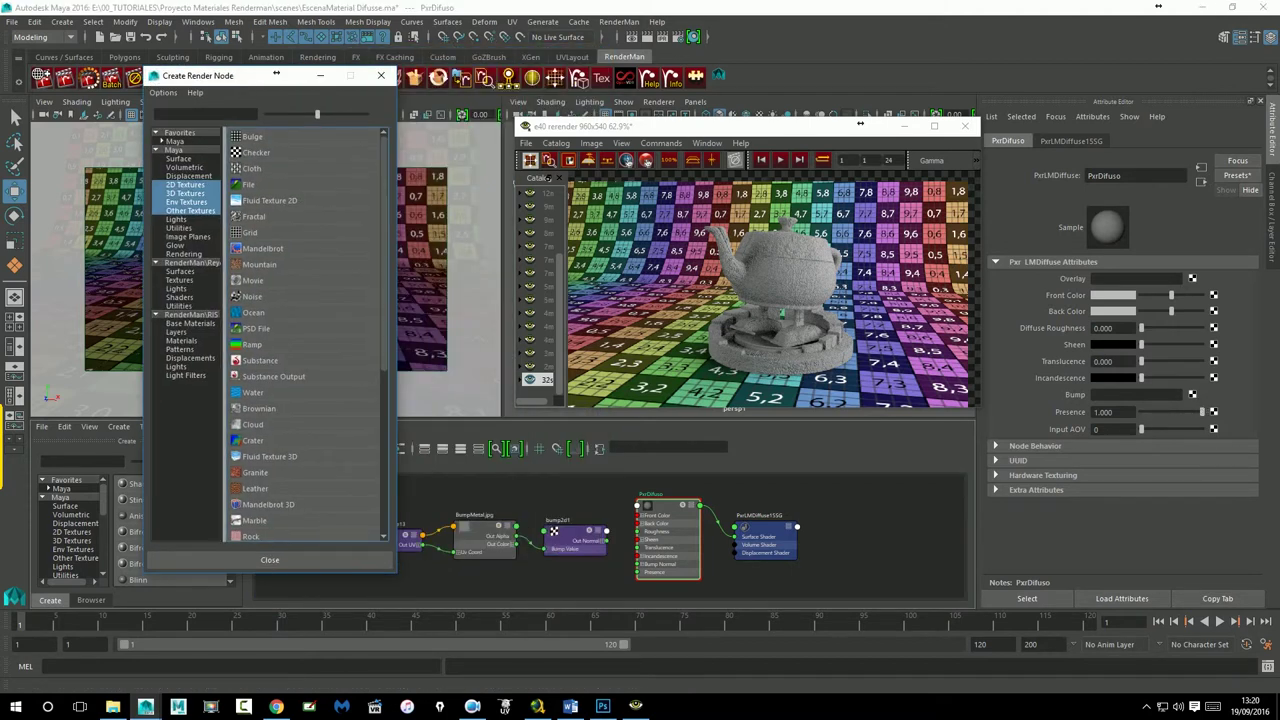
pyautogui.click(184, 341)
pyautogui.click(182, 323)
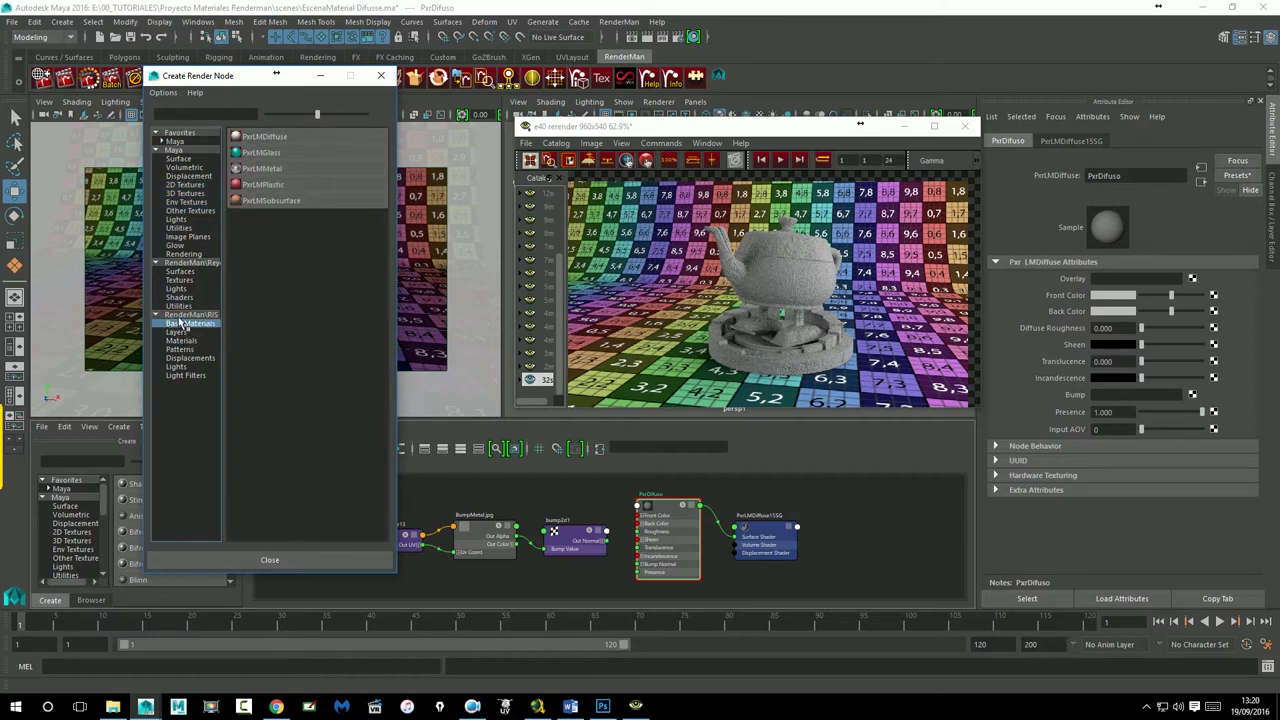
pyautogui.click(182, 341)
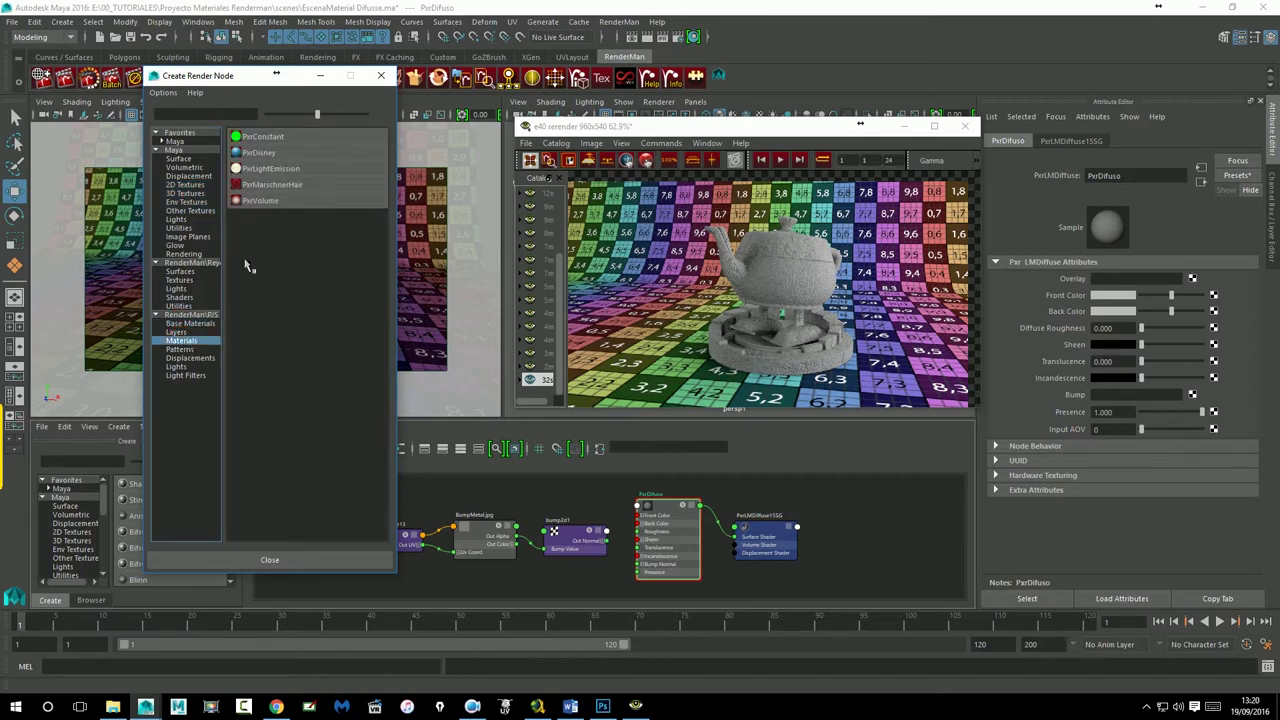
pyautogui.click(180, 349)
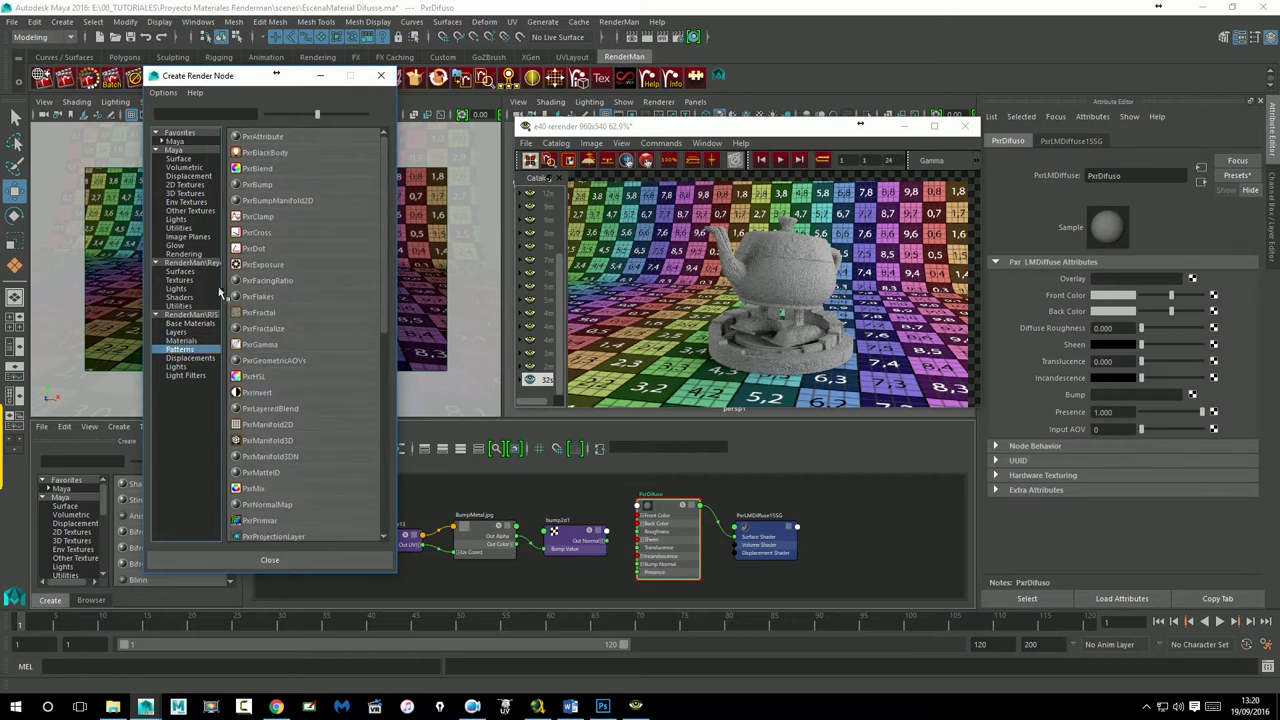
pyautogui.click(253, 192)
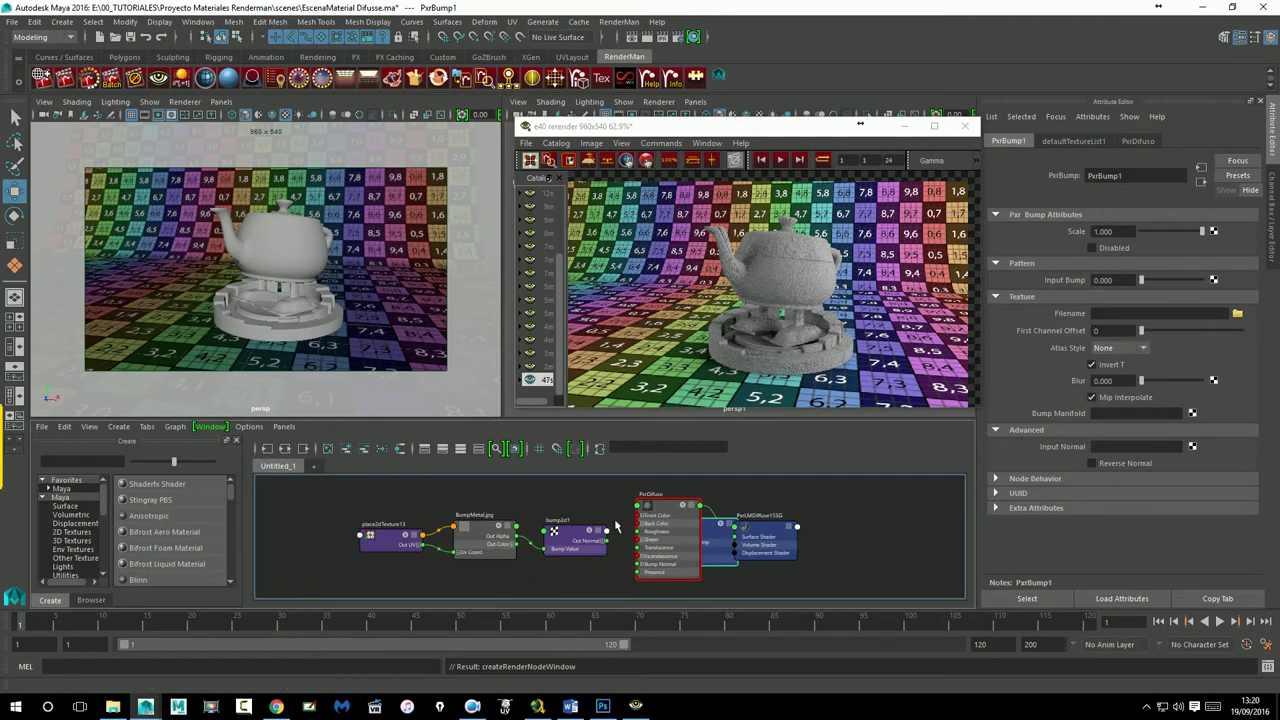
pyautogui.press('Delete')
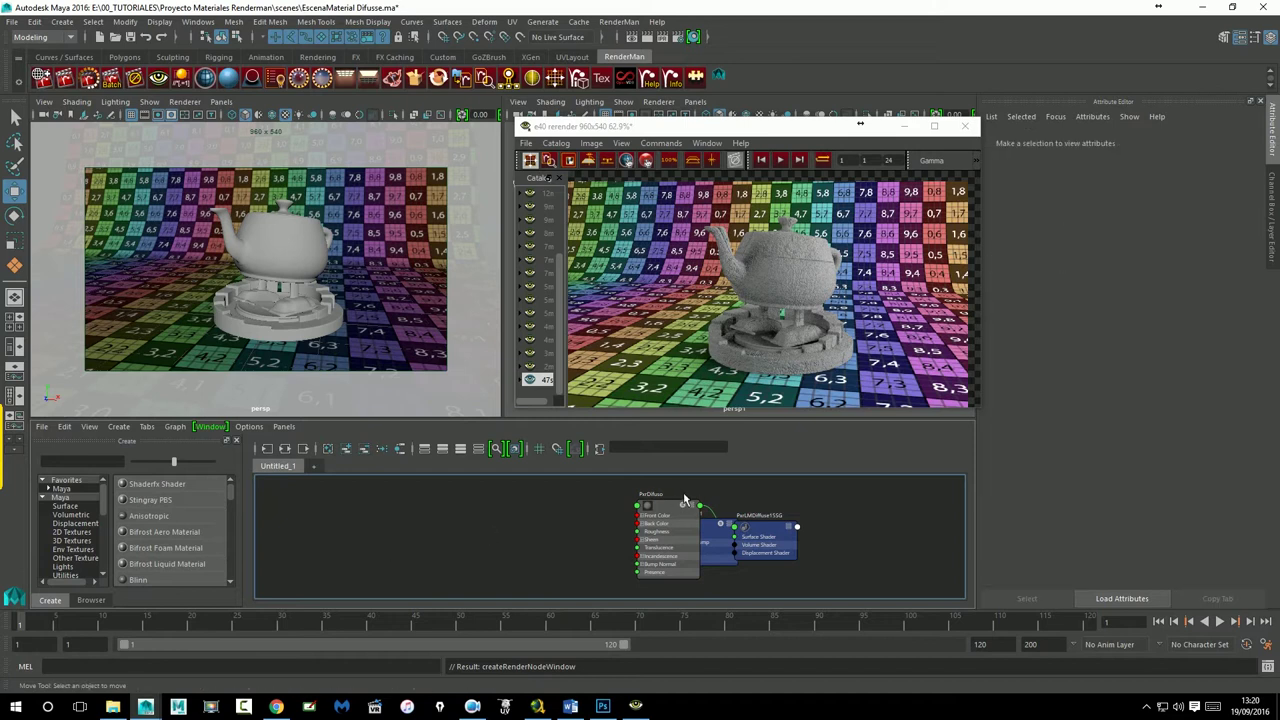
# Step: Load sourceimages/Metal/BumpMetal.jpg as PxrBump1's Filename texture
pyautogui.moveTo(685, 497)
pyautogui.mouseDown()
pyautogui.moveTo(610, 504)
pyautogui.moveTo(481, 551)
pyautogui.mouseUp()
pyautogui.click(655, 527)
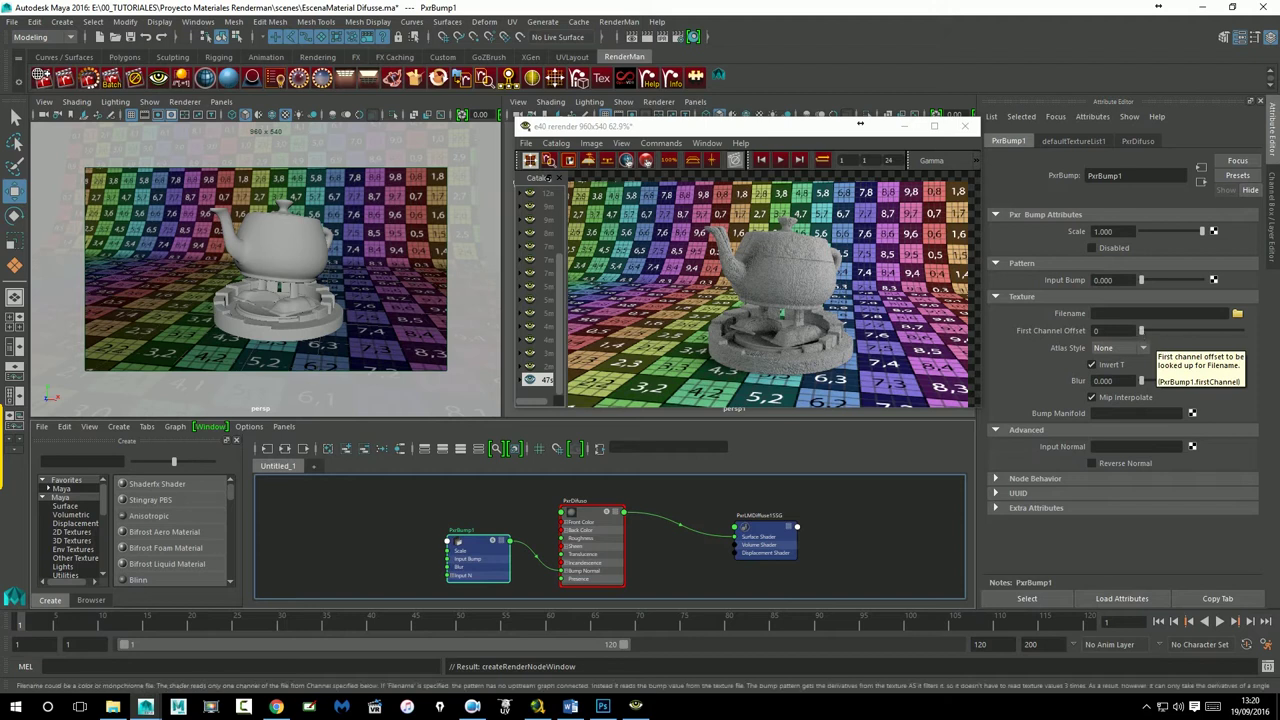
pyautogui.click(1237, 314)
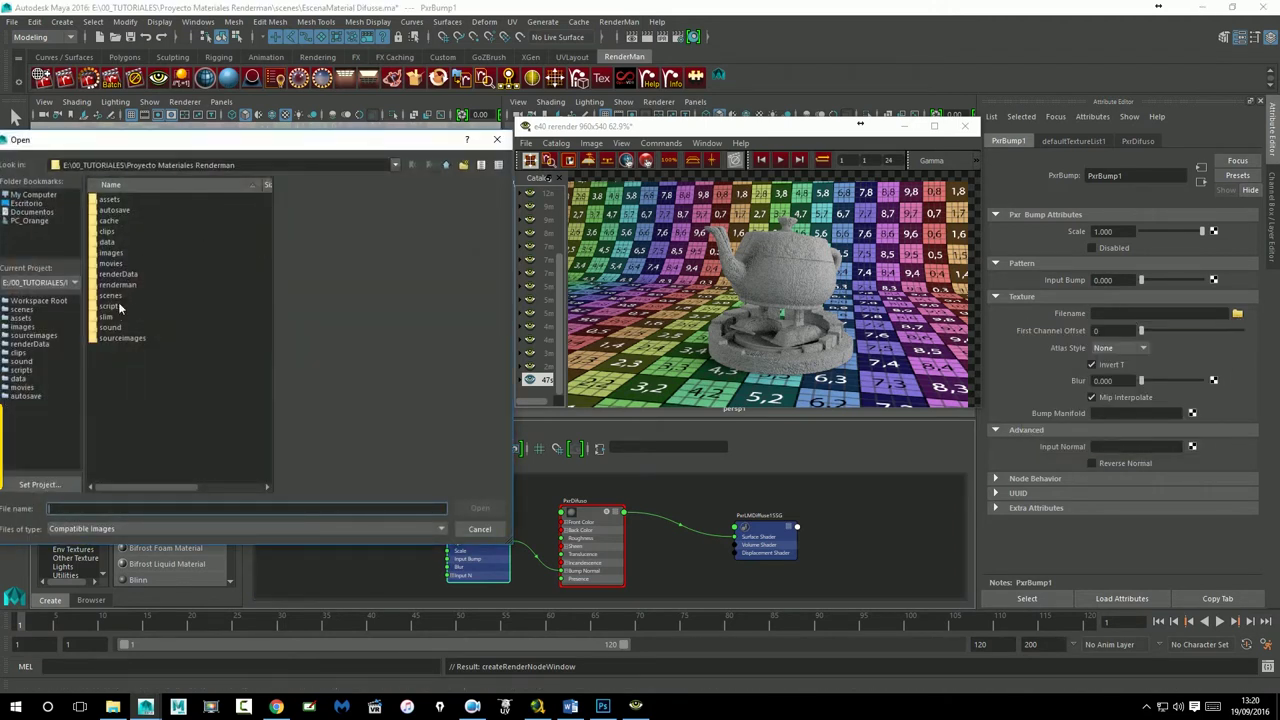
pyautogui.doubleClick(118, 338)
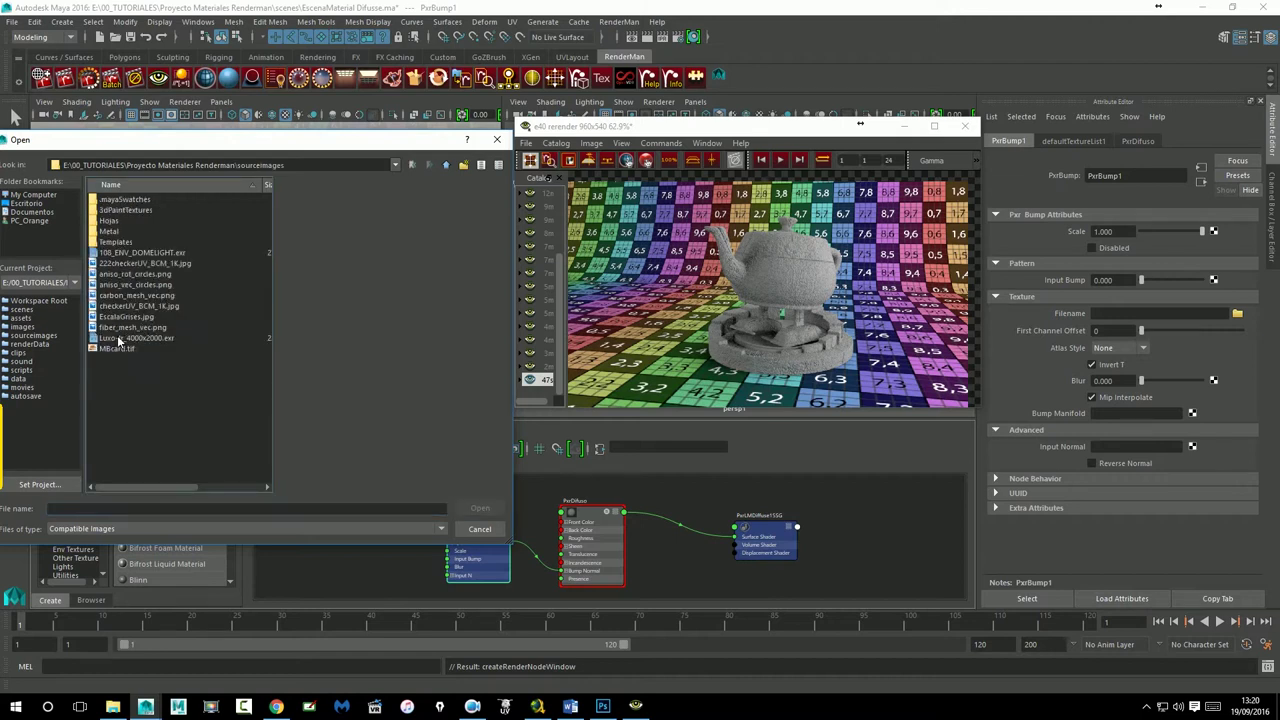
pyautogui.doubleClick(106, 231)
pyautogui.click(125, 210)
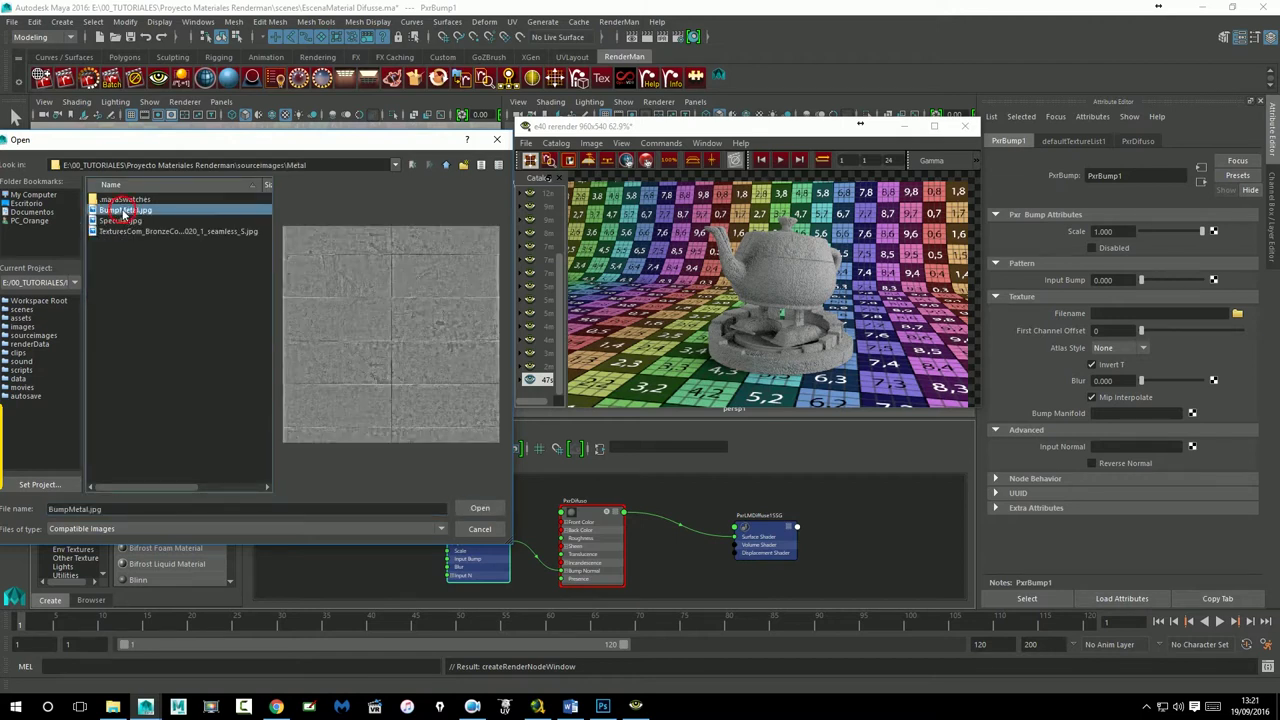
pyautogui.doubleClick(125, 210)
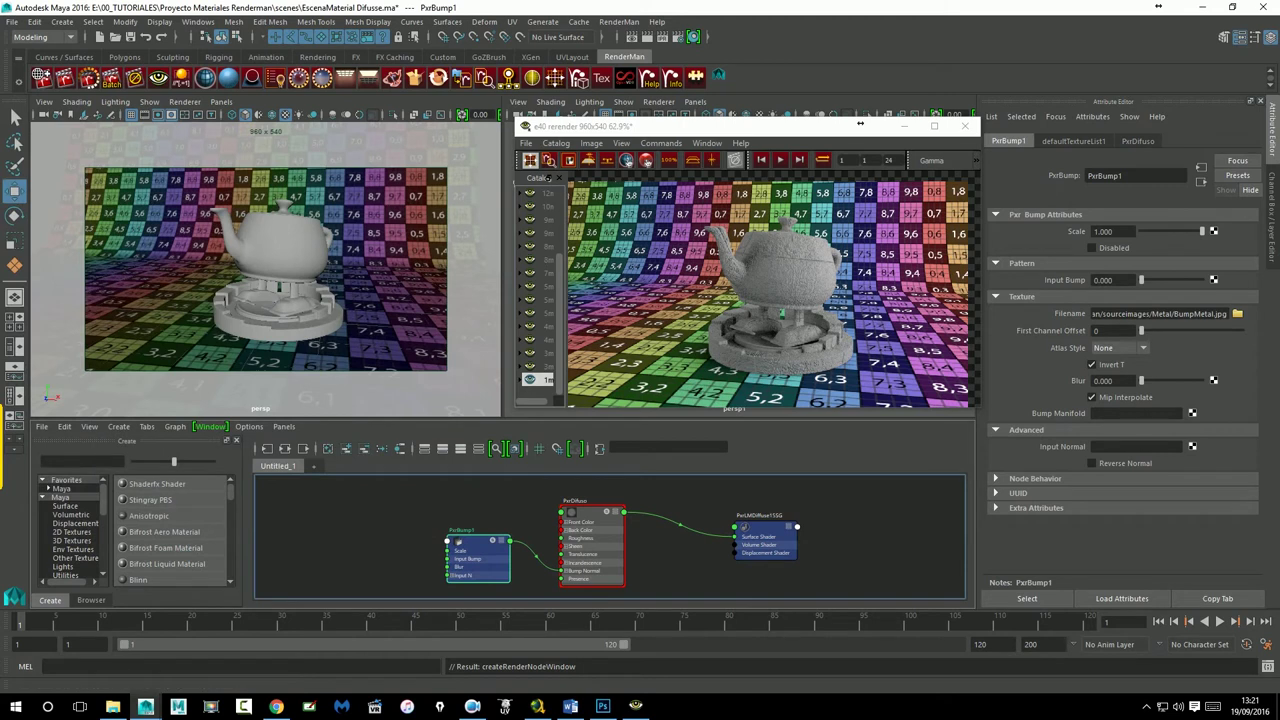
# Step: Start the IPR render and adjust PxrBump1's Scale to compare the teapot's bump strength
pyautogui.click(93, 85)
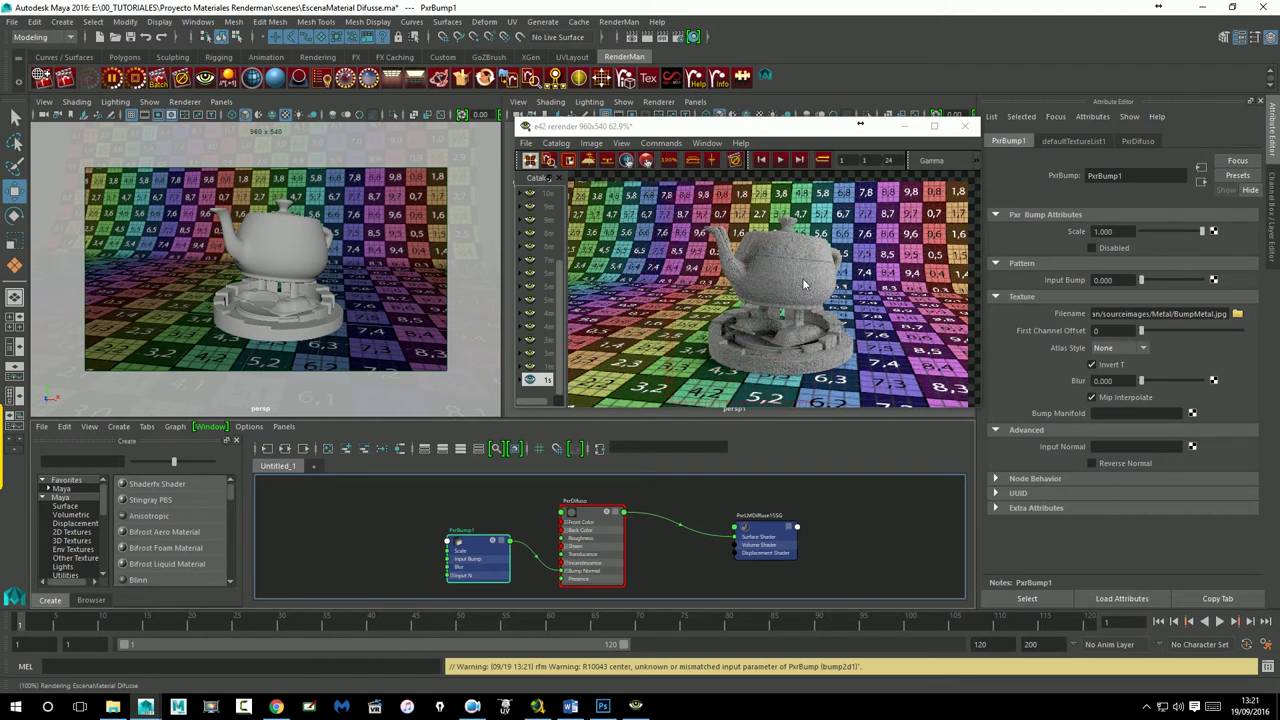
pyautogui.click(1104, 232)
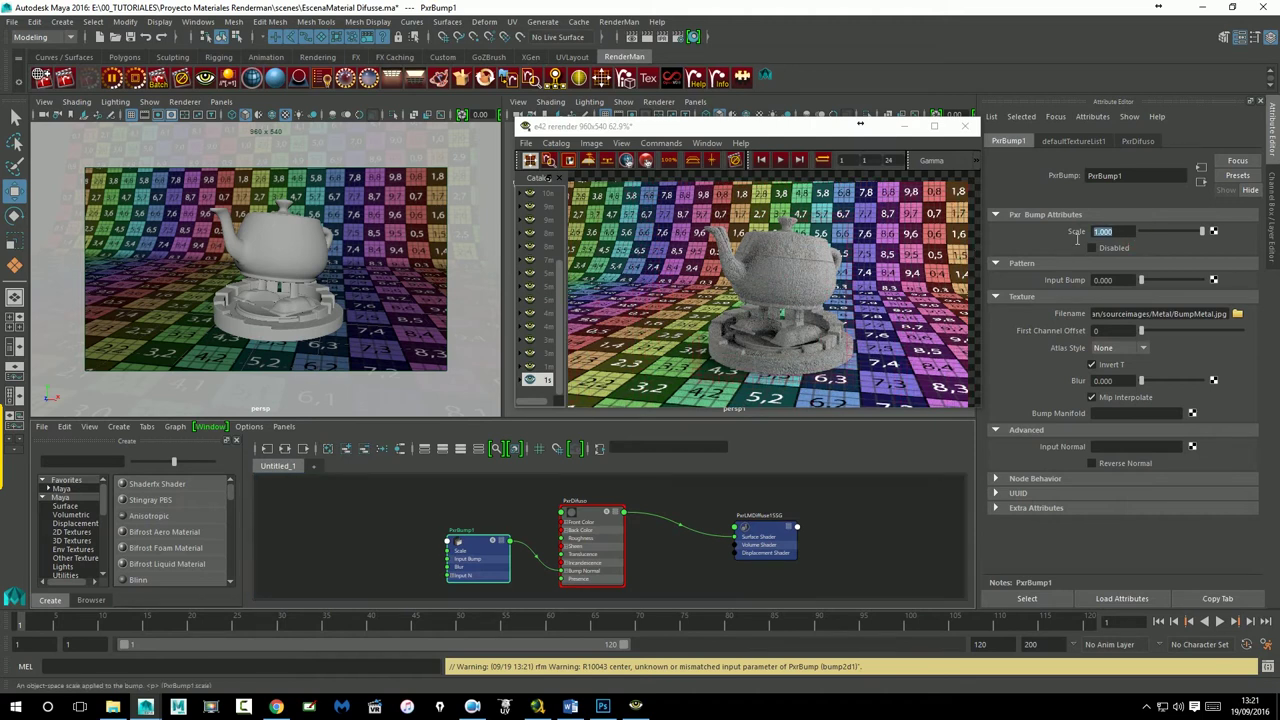
pyautogui.write('10')
pyautogui.press('Return')
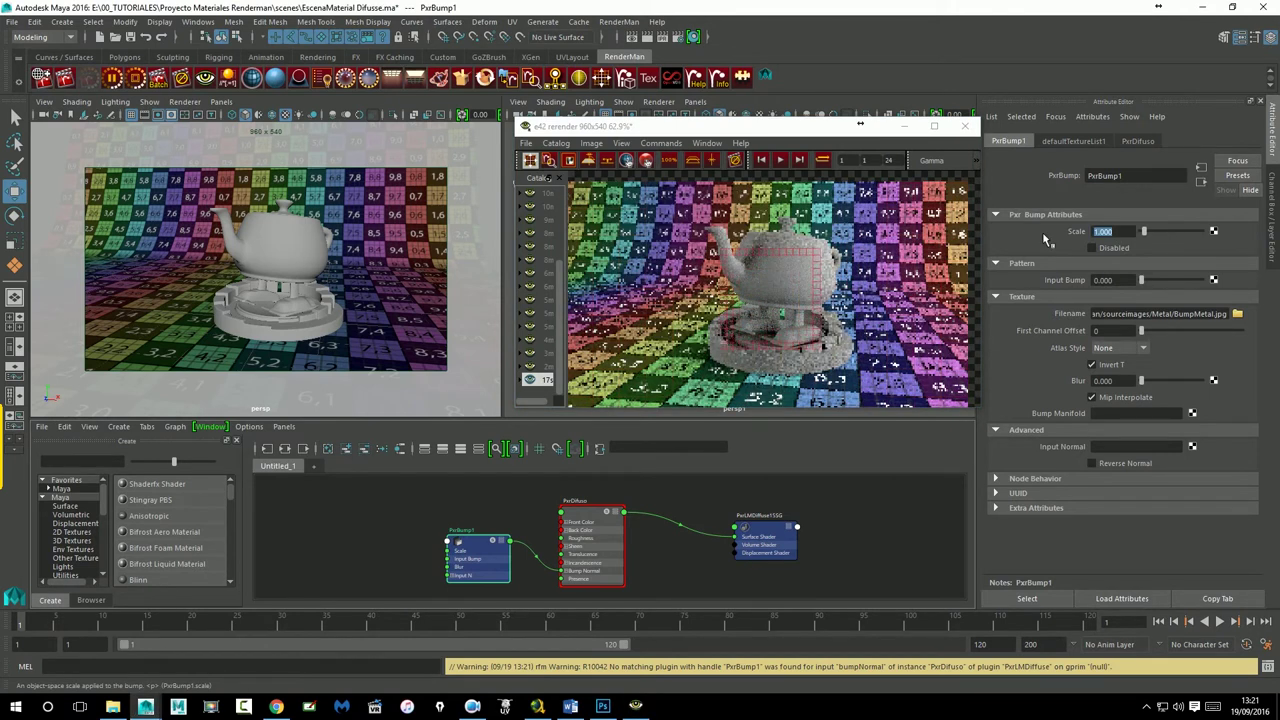
pyautogui.click(805, 293)
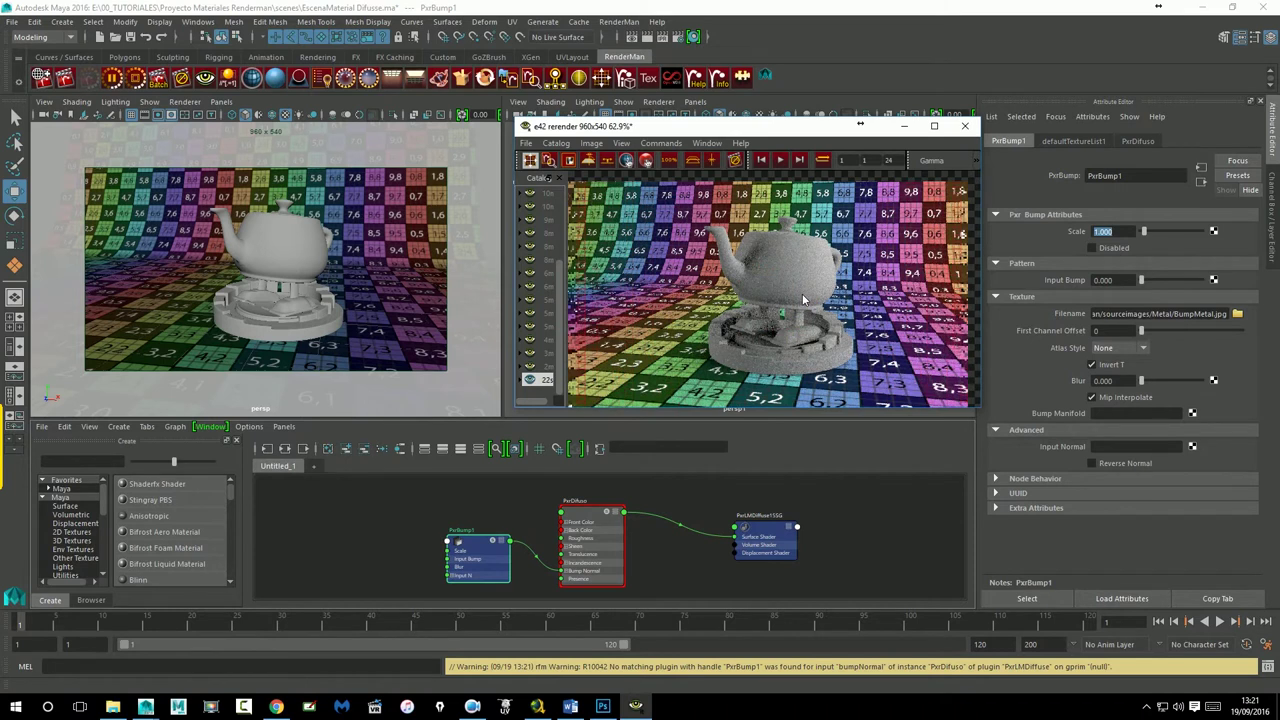
pyautogui.moveTo(483, 552); pyautogui.dragTo(500, 552)
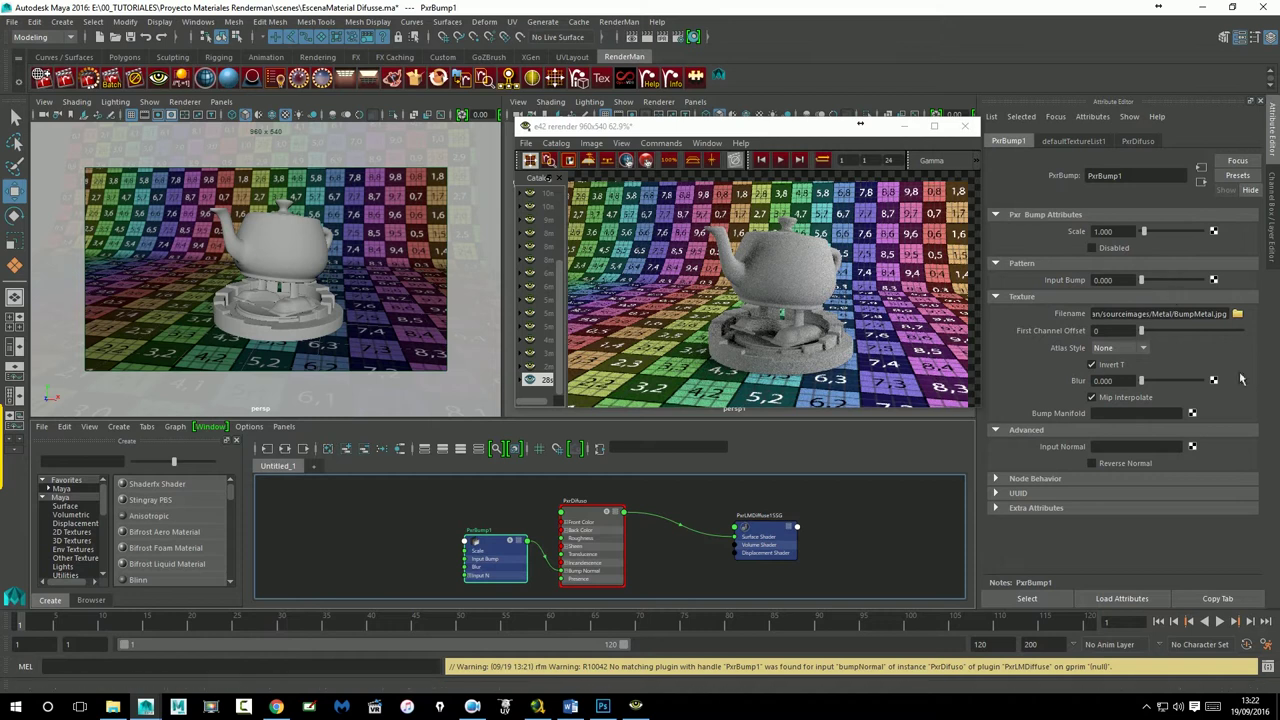
# Step: Break the PxrBump1 connection on PxrDifuso's Bump attribute
pyautogui.click(1138, 140)
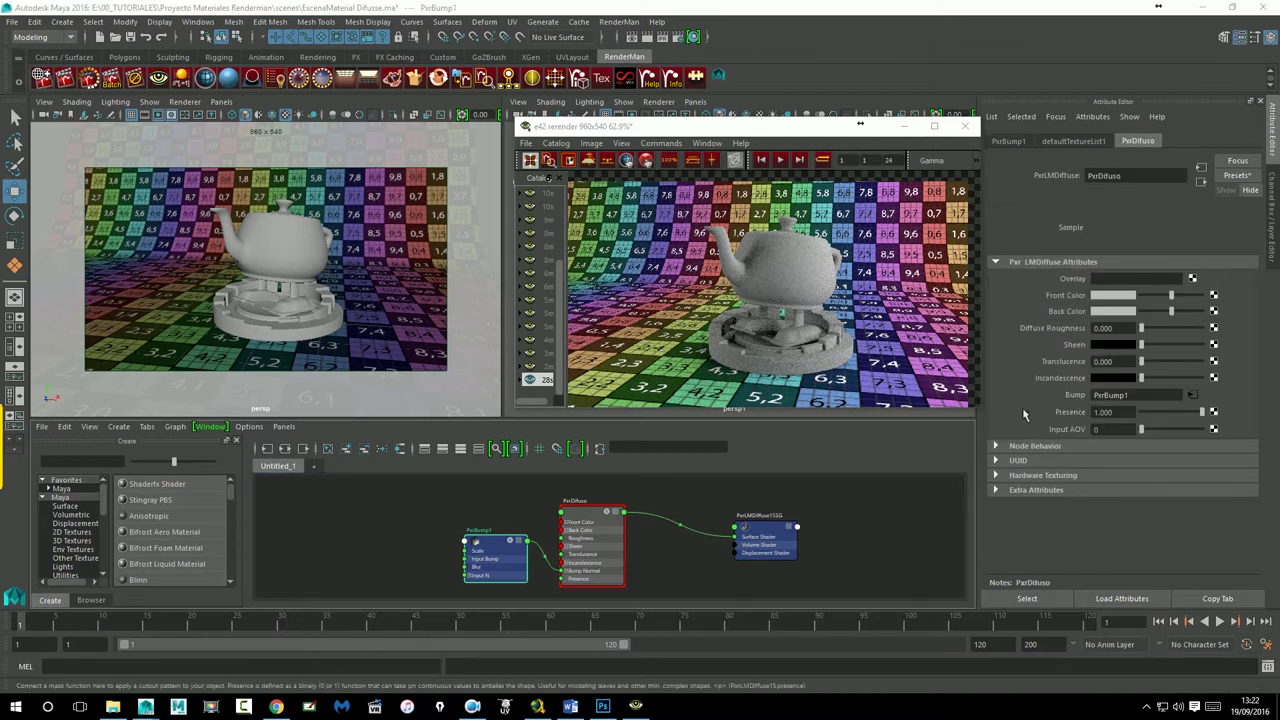
pyautogui.click(1118, 417)
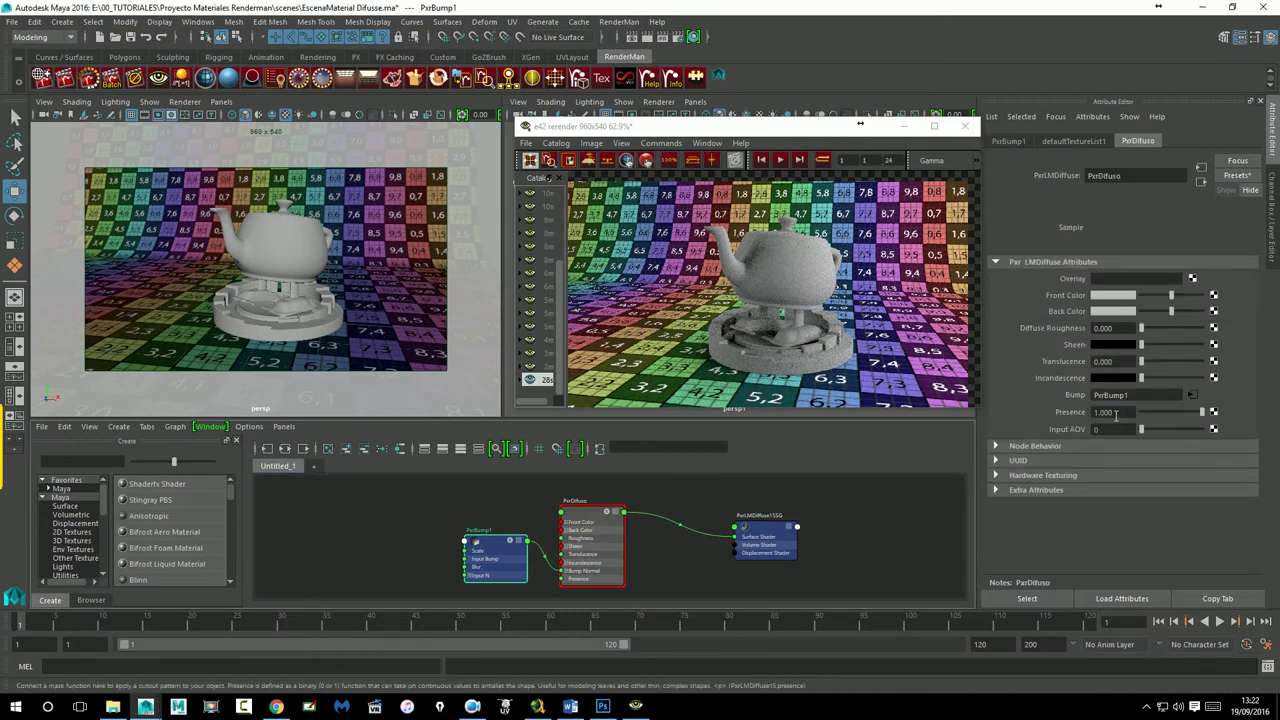
pyautogui.rightClick(1080, 400)
pyautogui.click(1115, 431)
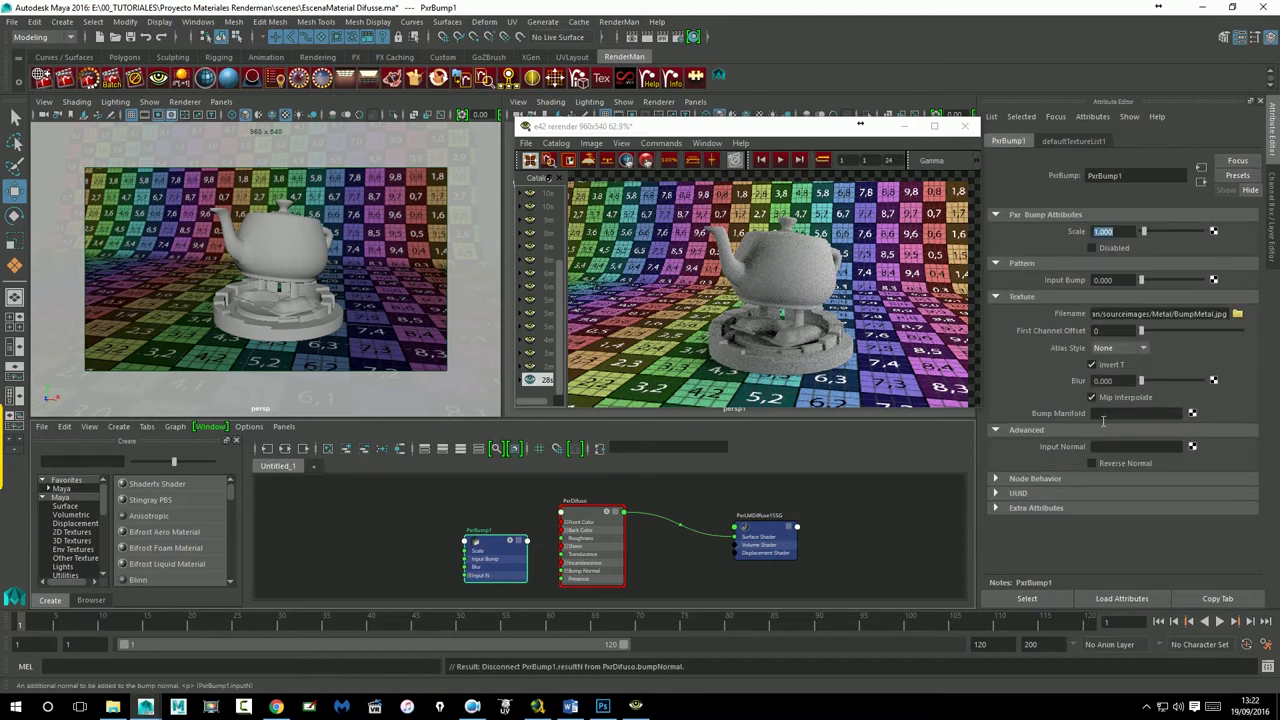
# Step: Delete the PxrBump1 node in the Node Editor, then reselect the PxrDifuso material
pyautogui.click(500, 527)
pyautogui.click(510, 552)
pyautogui.press('Delete')
pyautogui.click(590, 526)
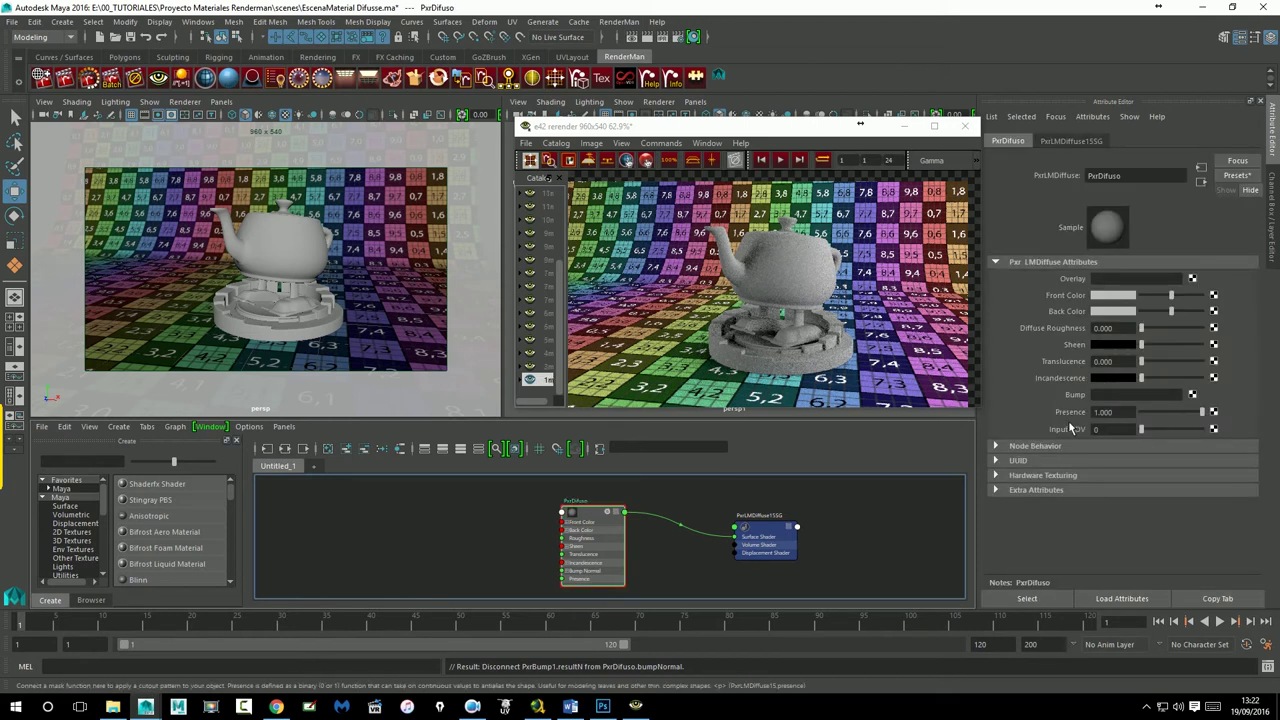
# Step: Set PxrDifuso's Presence to 0
pyautogui.click(1126, 418)
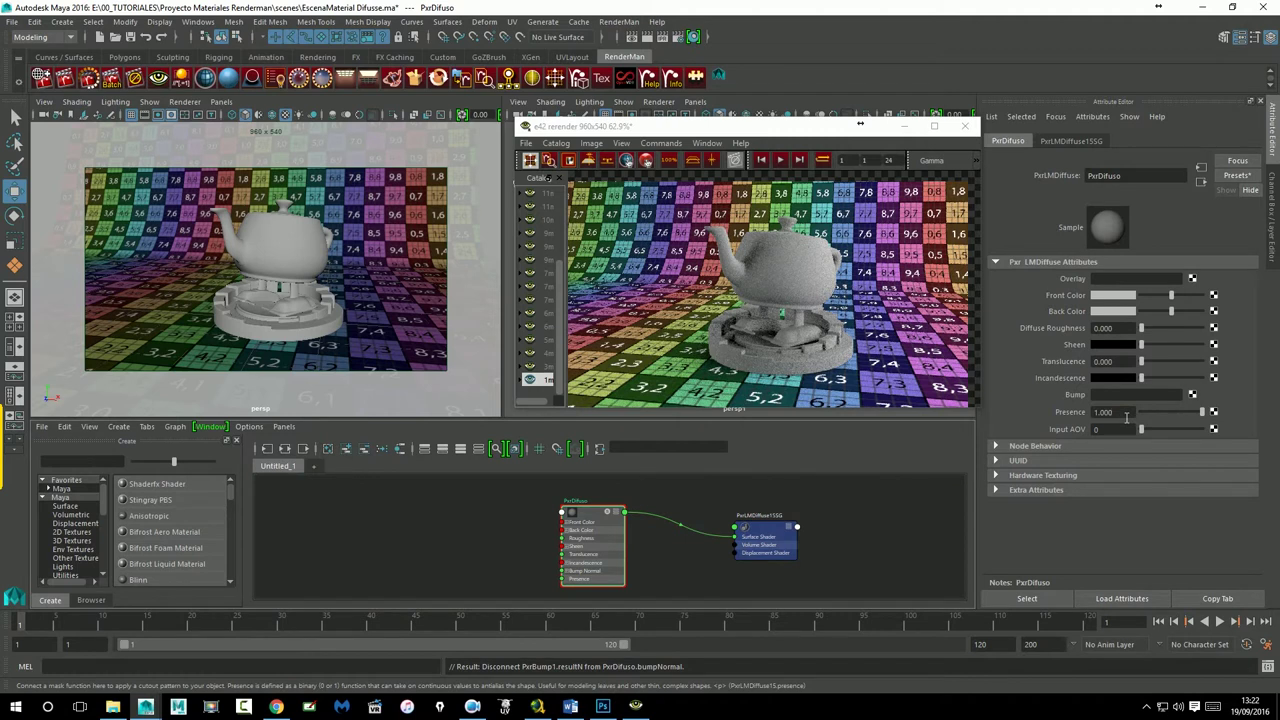
pyautogui.moveTo(1122, 418); pyautogui.dragTo(1092, 420)
pyautogui.moveTo(1212, 424)
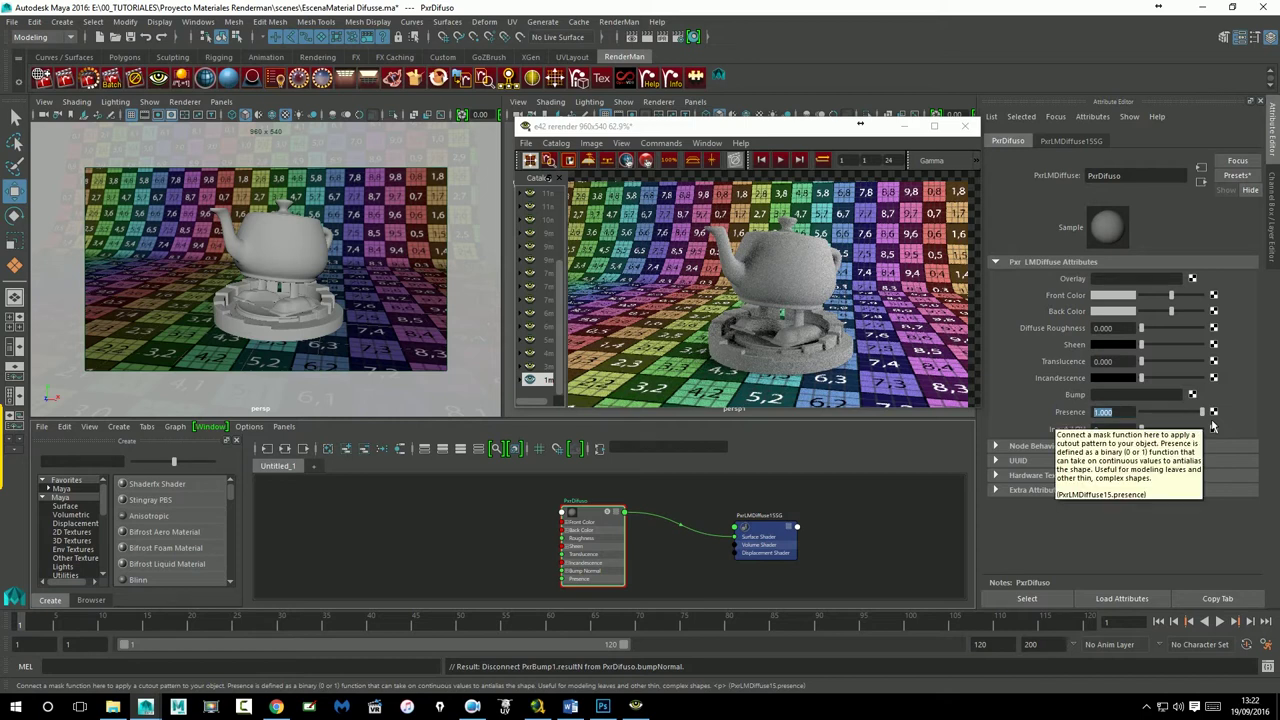
pyautogui.write('0')
pyautogui.press('Return')
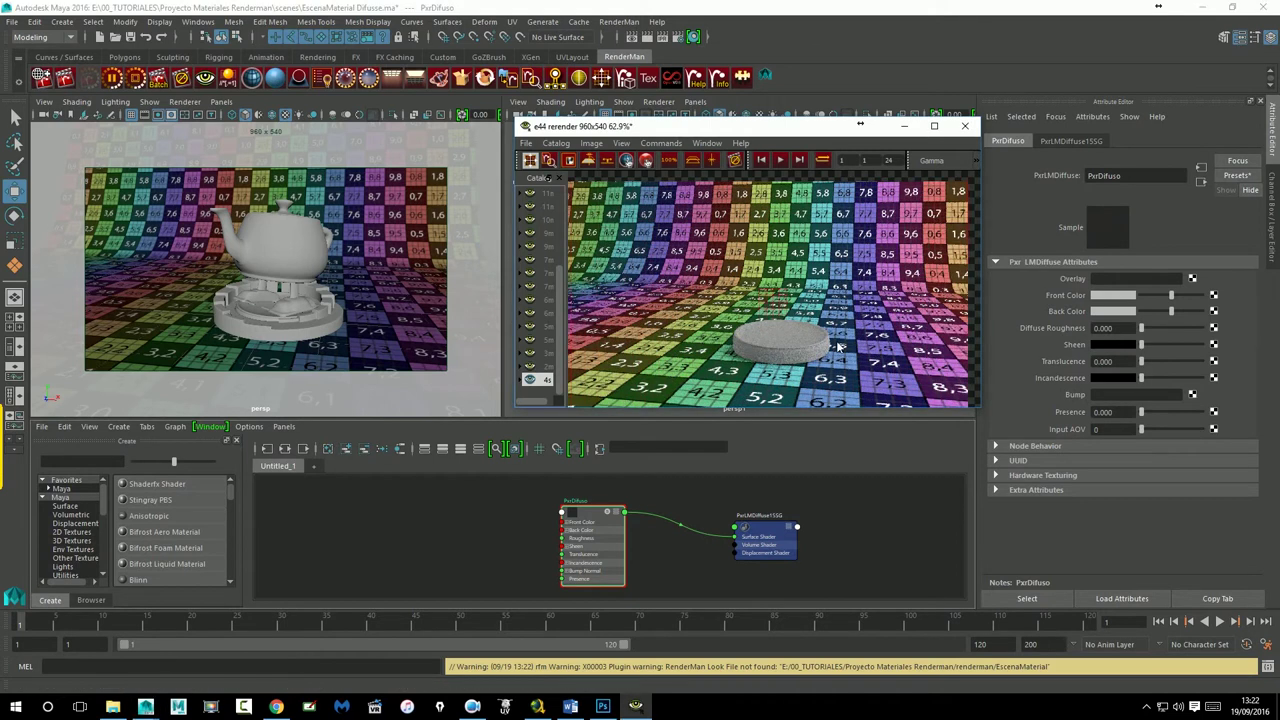
# Step: Set Presence to 0.5, start an IPR render, then drag Presence back to 1
pyautogui.write('0.5')
pyautogui.press('Return')
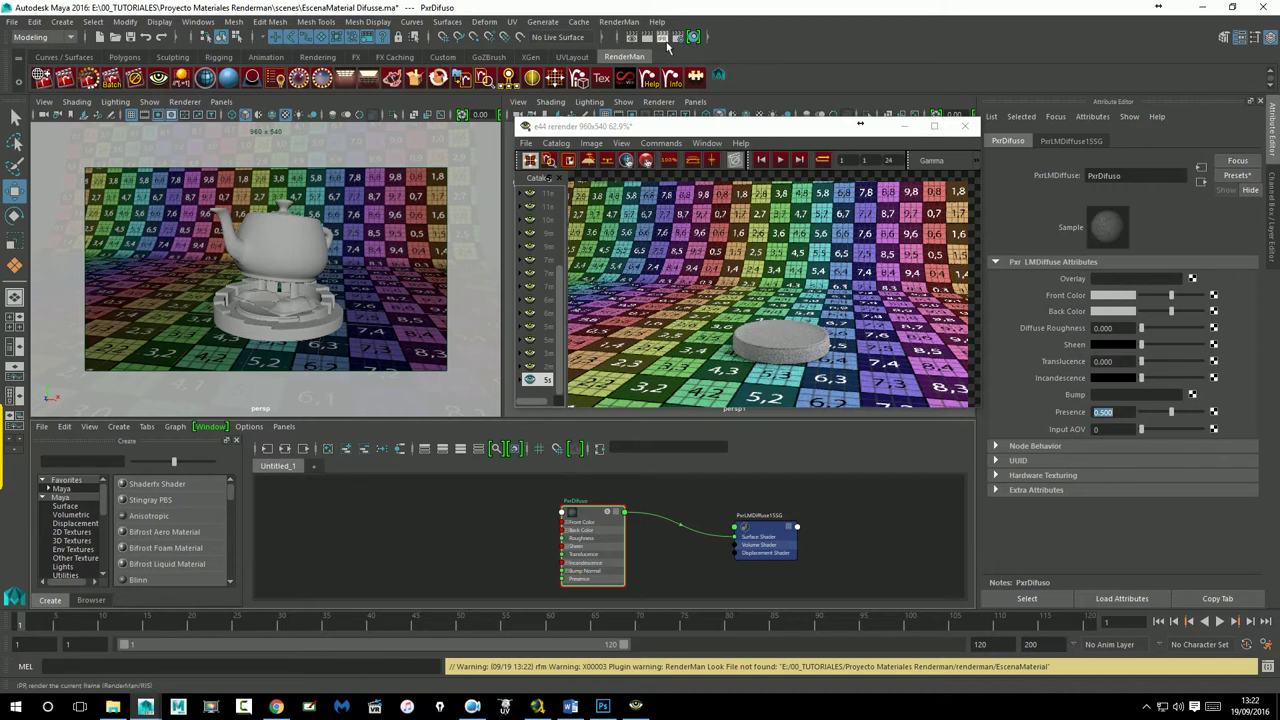
pyautogui.click(664, 41)
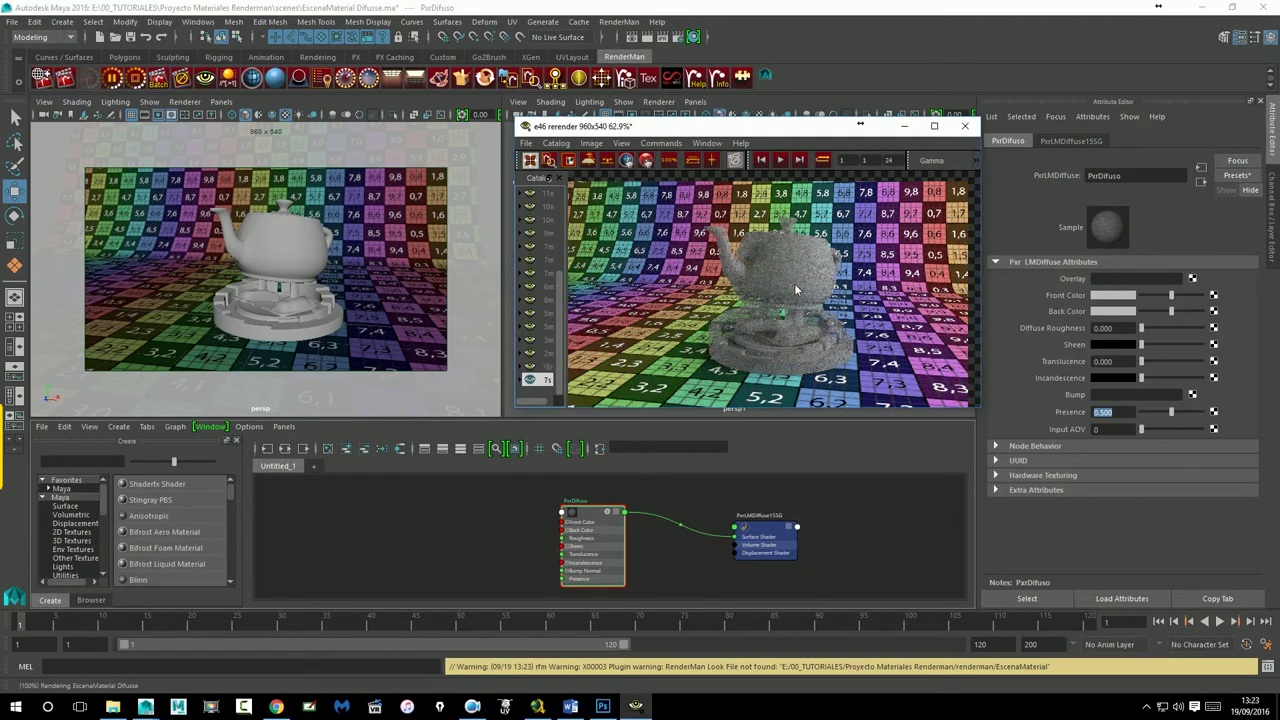
pyautogui.moveTo(1173, 425); pyautogui.dragTo(1222, 422)
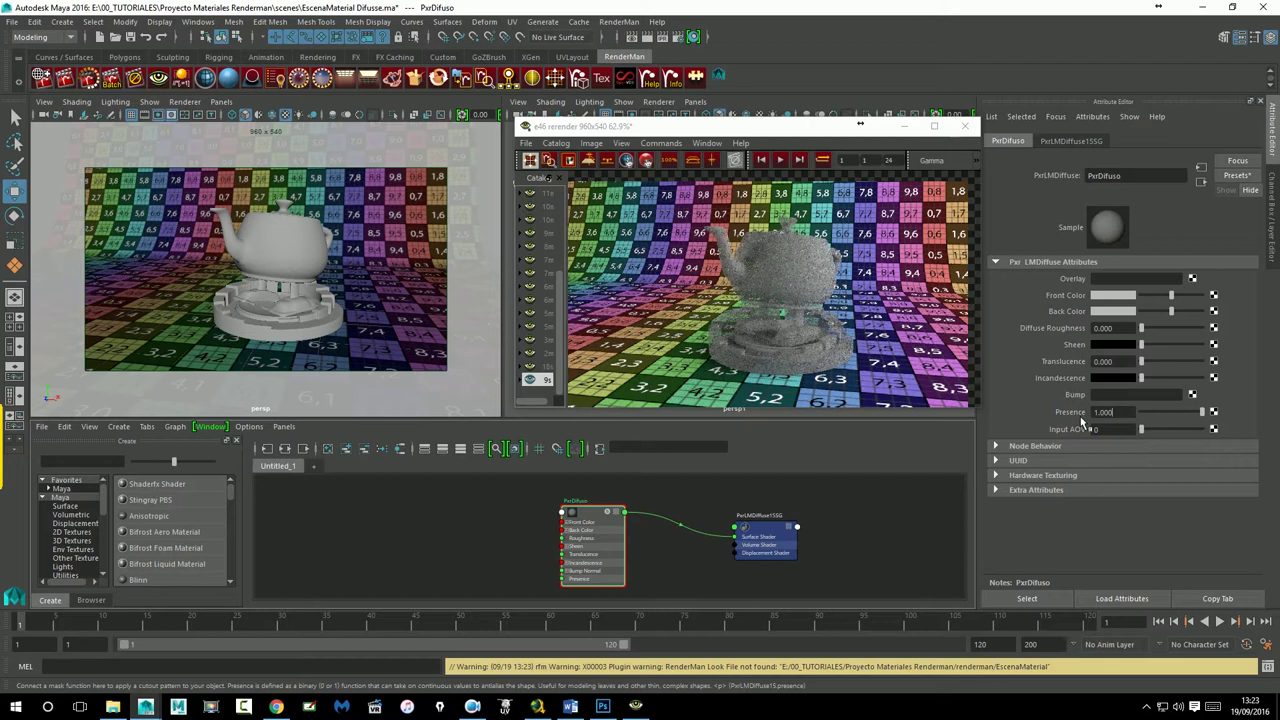
# Step: Connect a new Checker texture to PxrDifuso's Front Color
pyautogui.click(1213, 412)
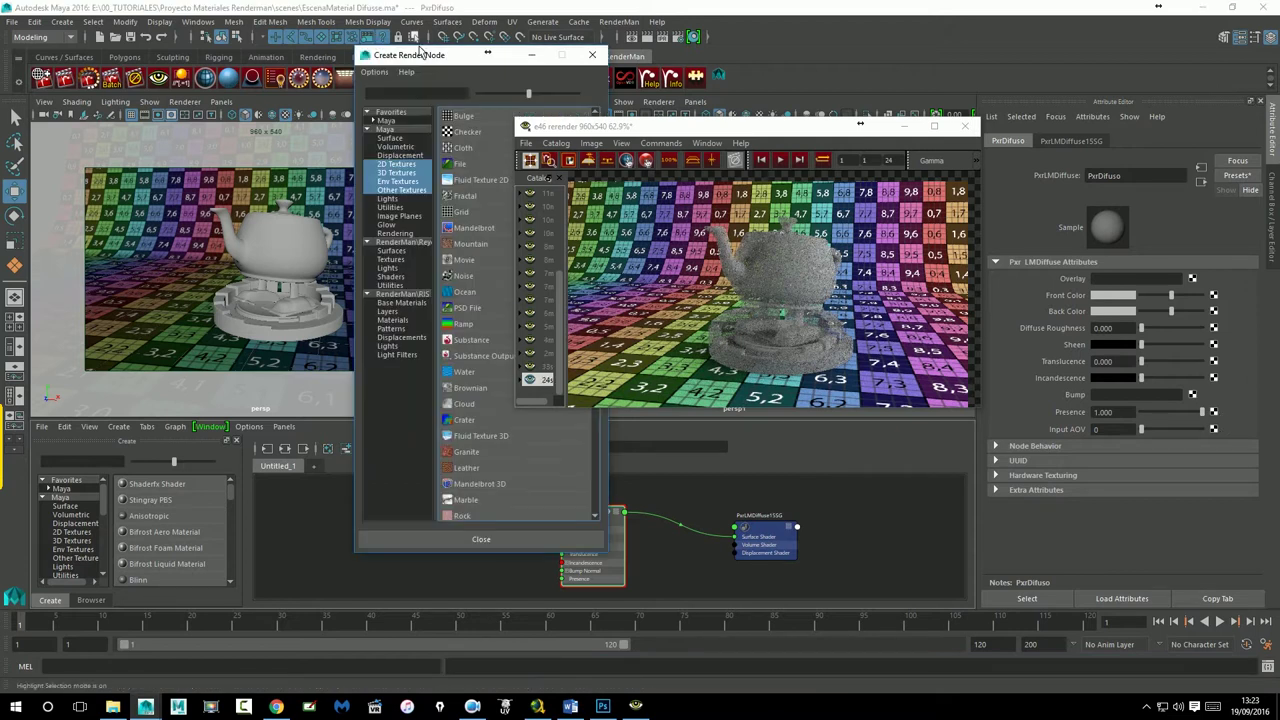
pyautogui.moveTo(420, 50); pyautogui.dragTo(205, 77)
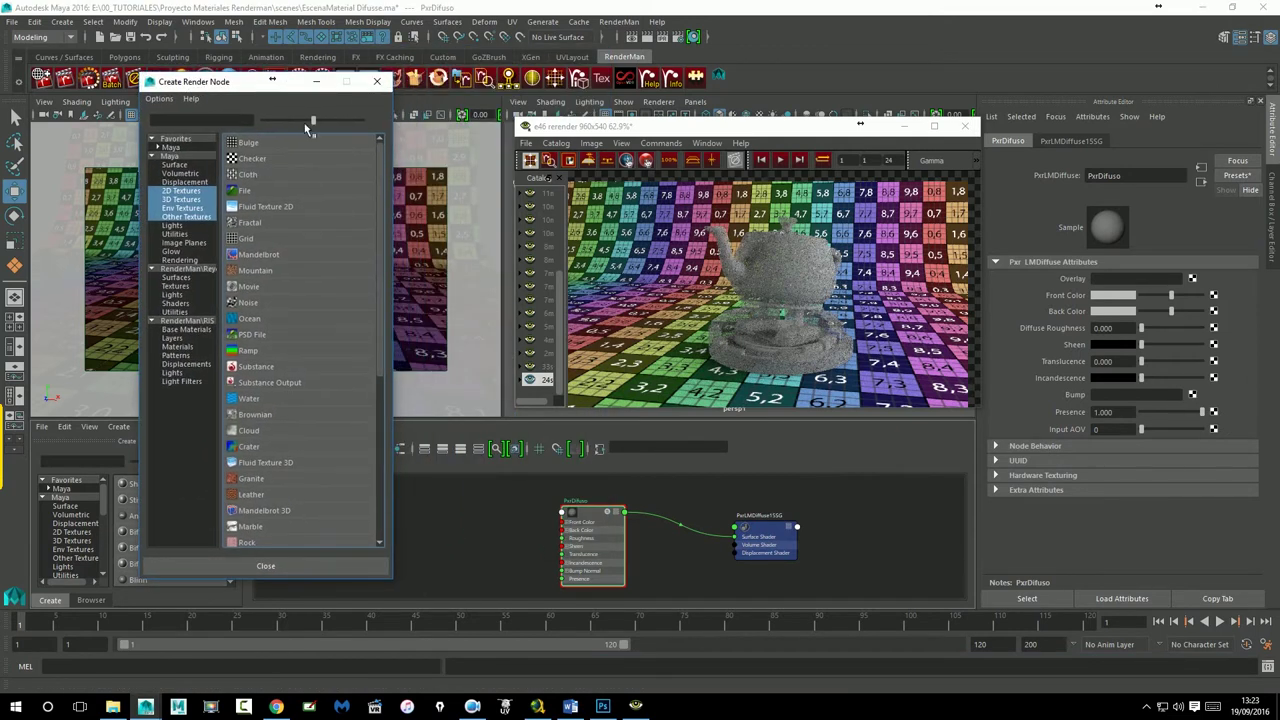
pyautogui.click(376, 81)
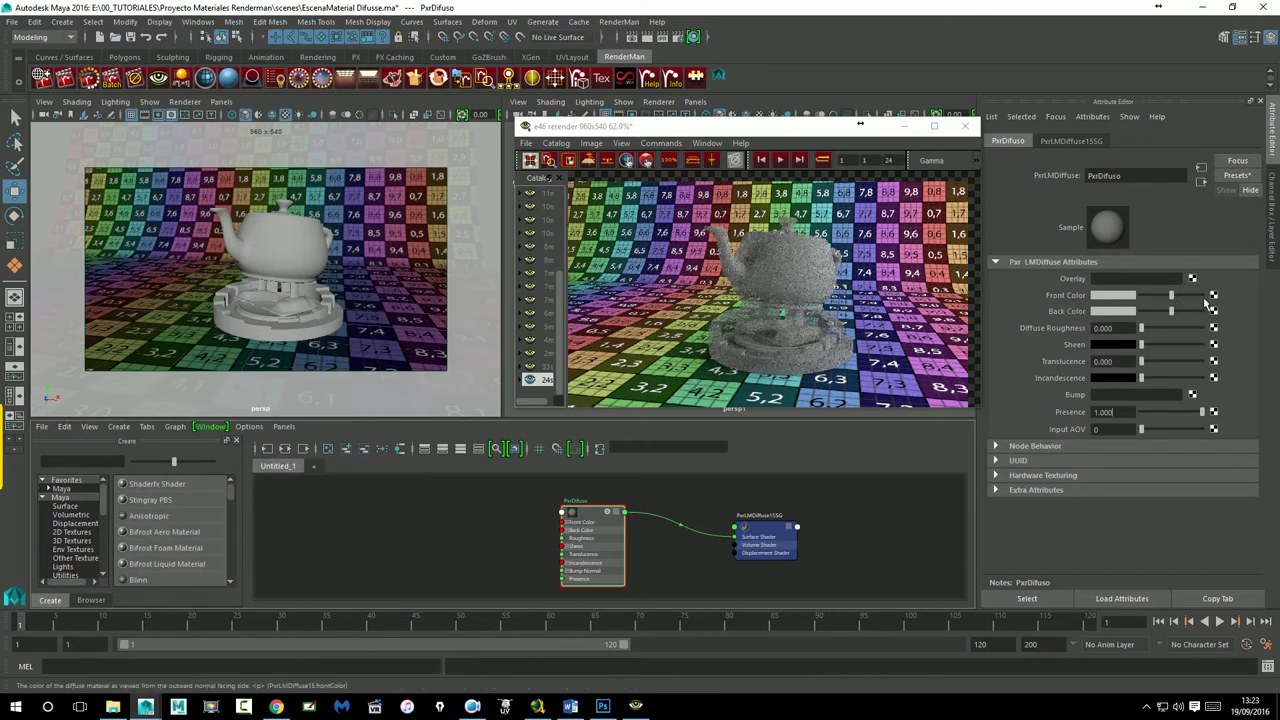
pyautogui.click(1212, 296)
pyautogui.click(264, 172)
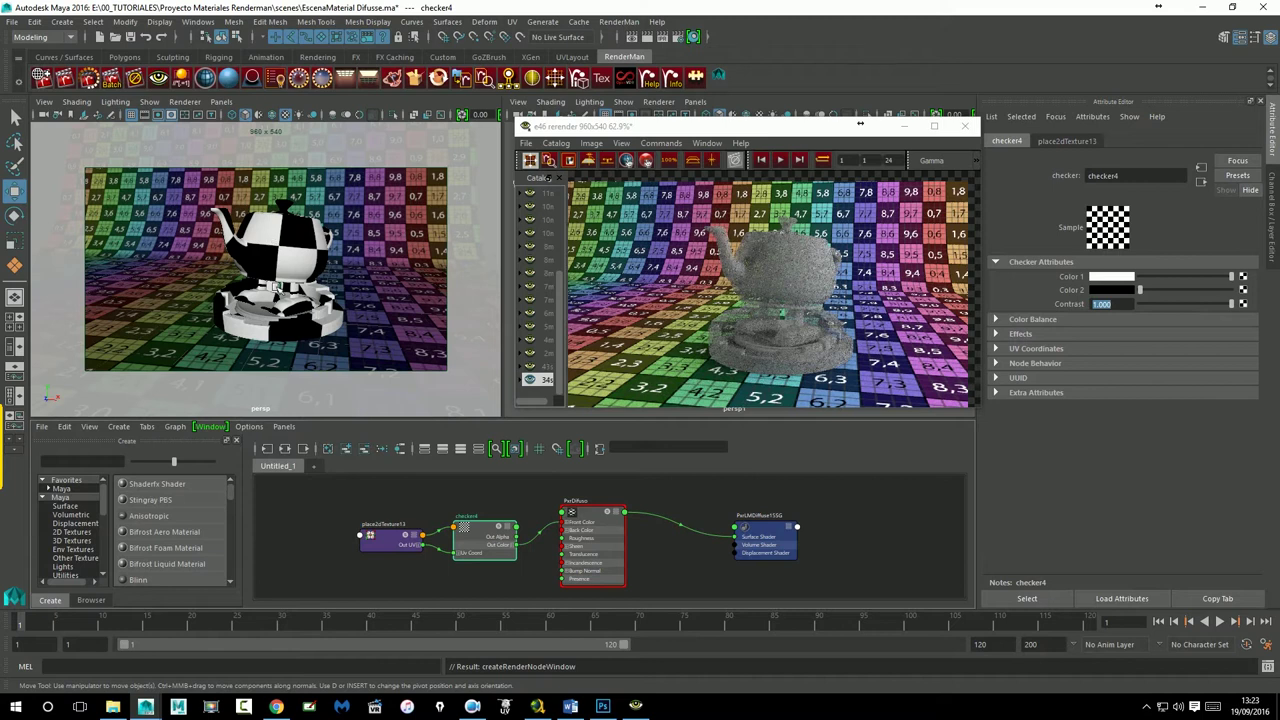
# Step: Set the checker's place2dTexture13 Repeat UV to 7 × 7
pyautogui.click(1075, 142)
pyautogui.doubleClick(1103, 379)
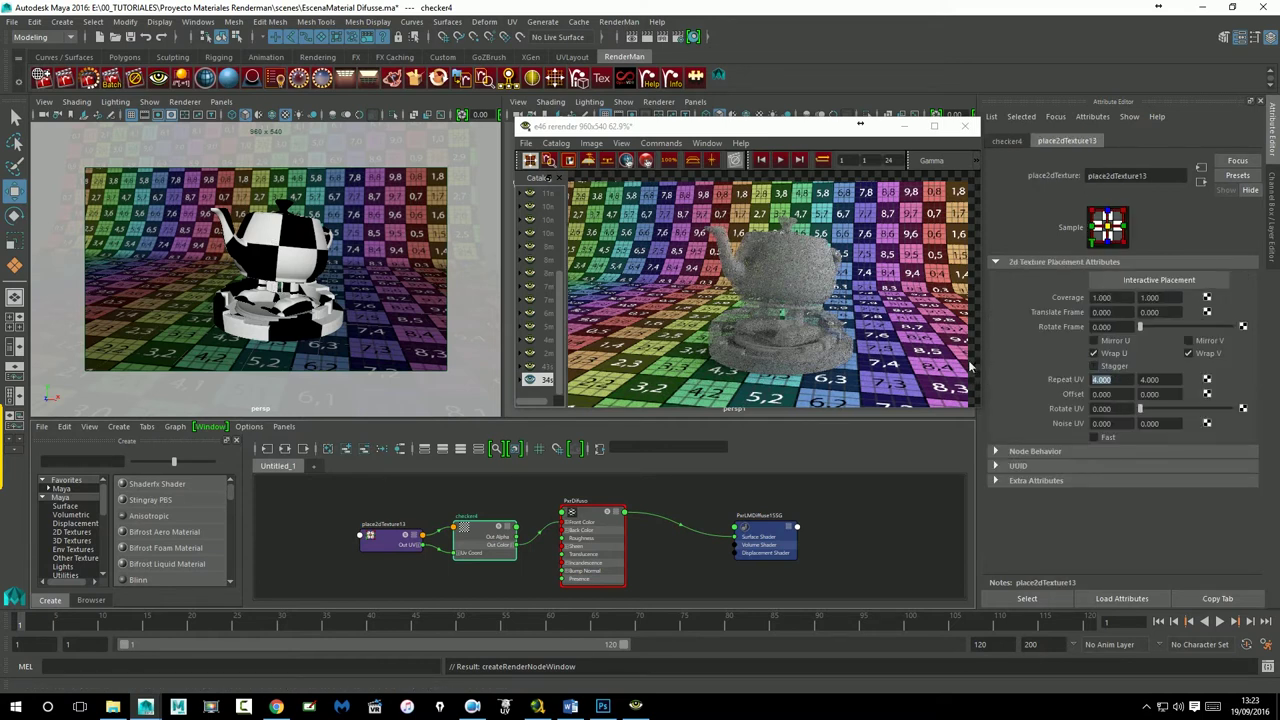
pyautogui.write('7')
pyautogui.press('Tab')
pyautogui.write('7')
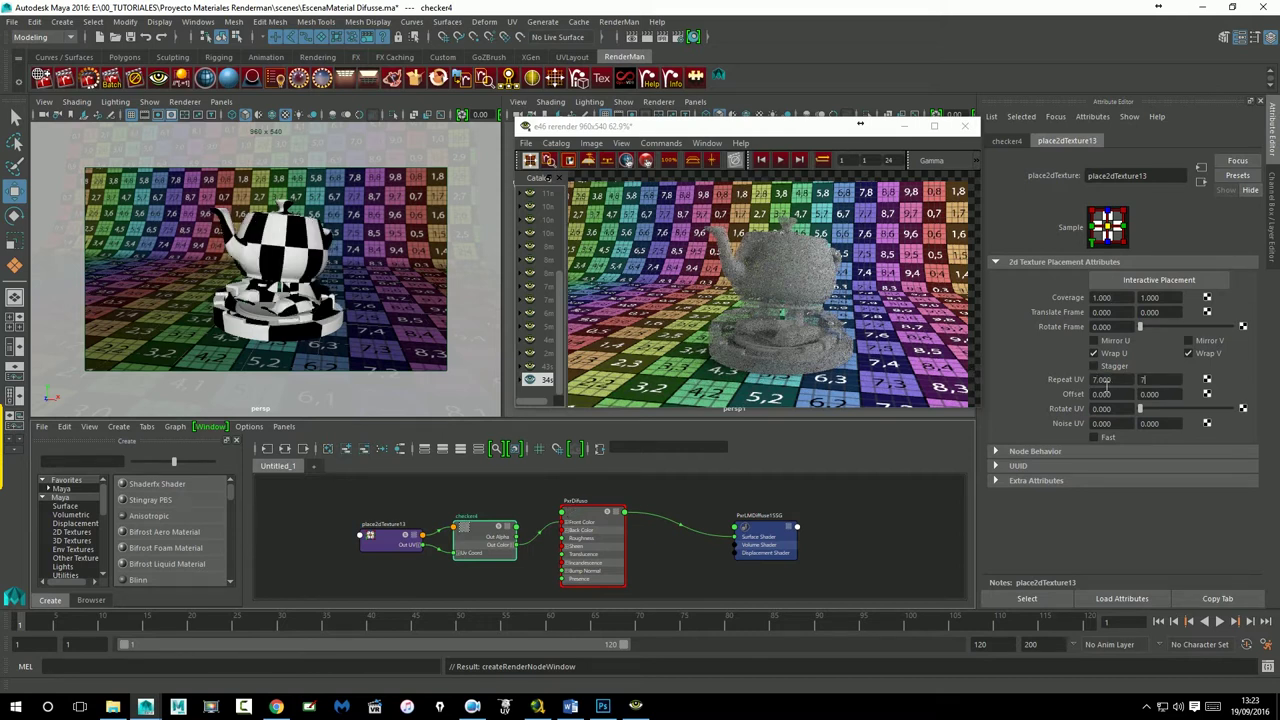
pyautogui.press('Return')
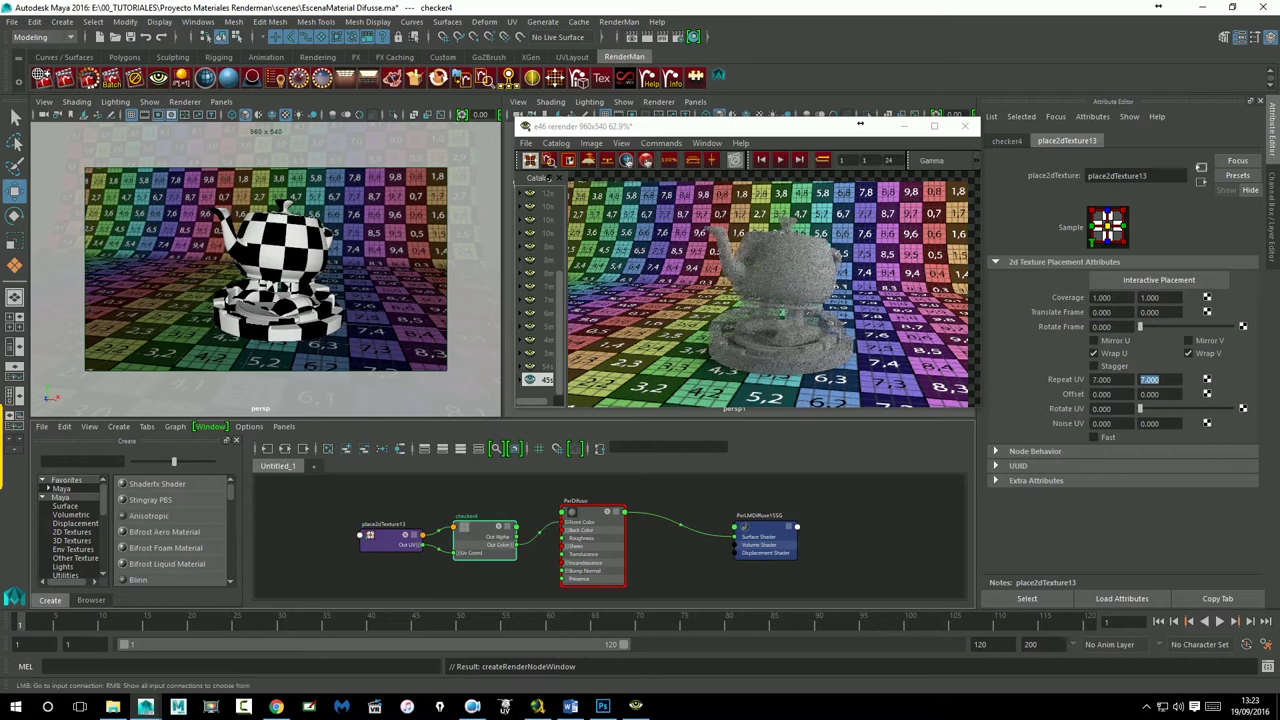
pyautogui.click(1202, 183)
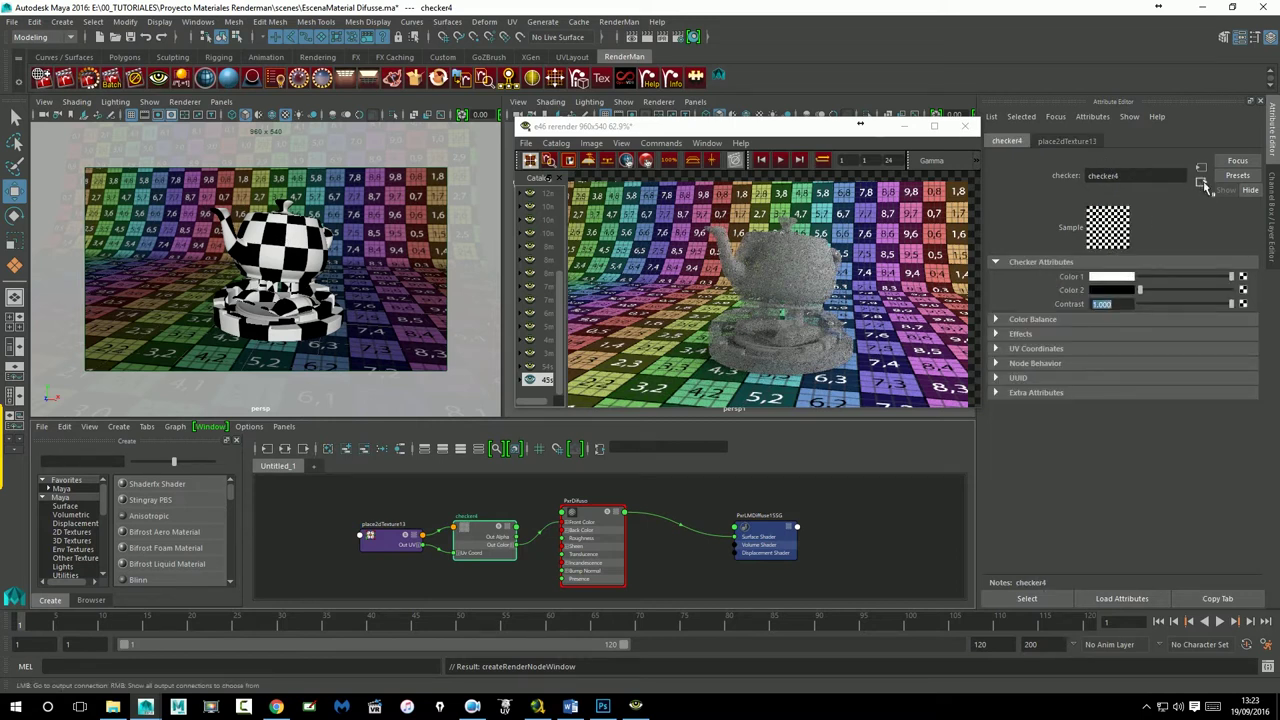
pyautogui.click(1201, 182)
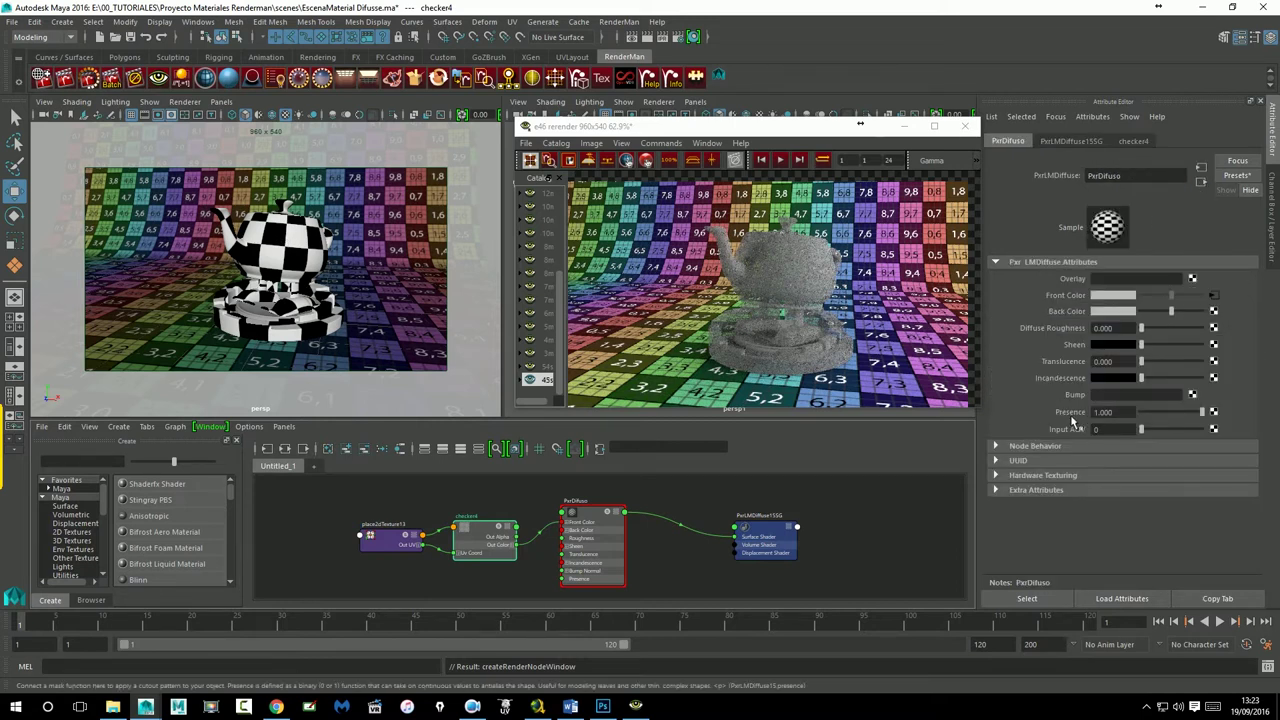
pyautogui.moveTo(1125, 412)
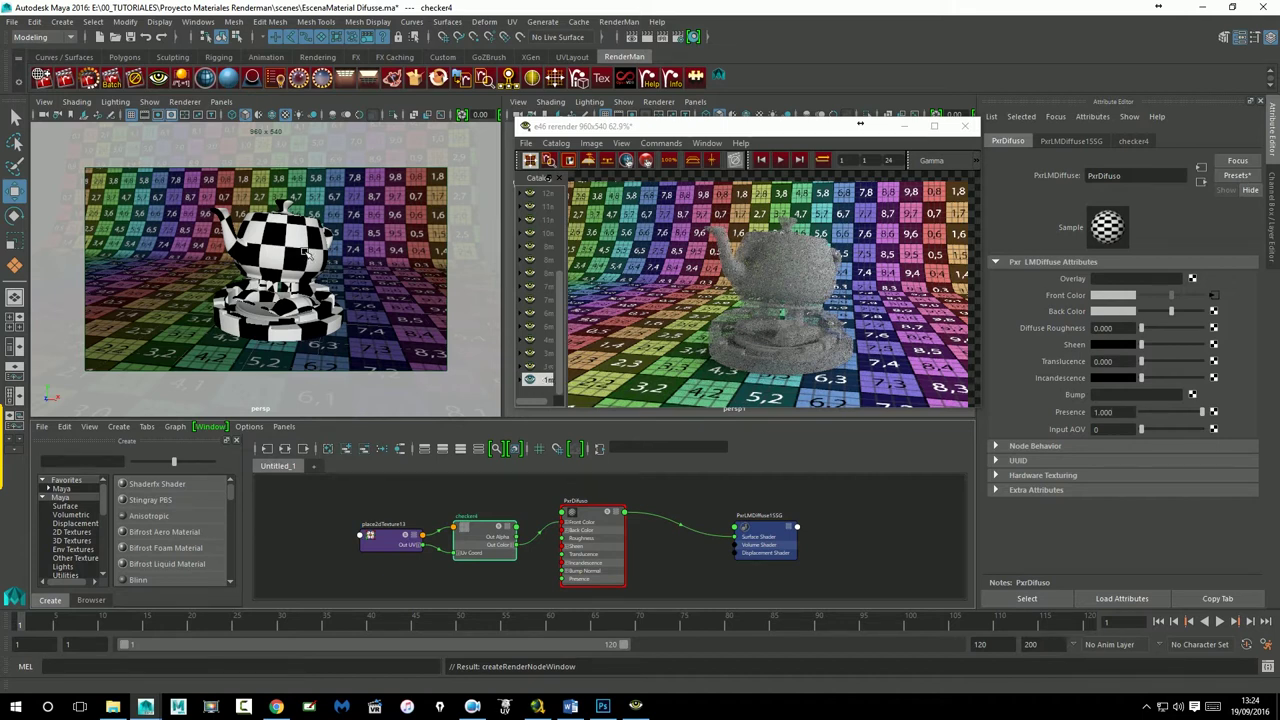
# Step: Map a new Checker texture (checker5) onto PxrDifuso's Presence
pyautogui.click(1214, 412)
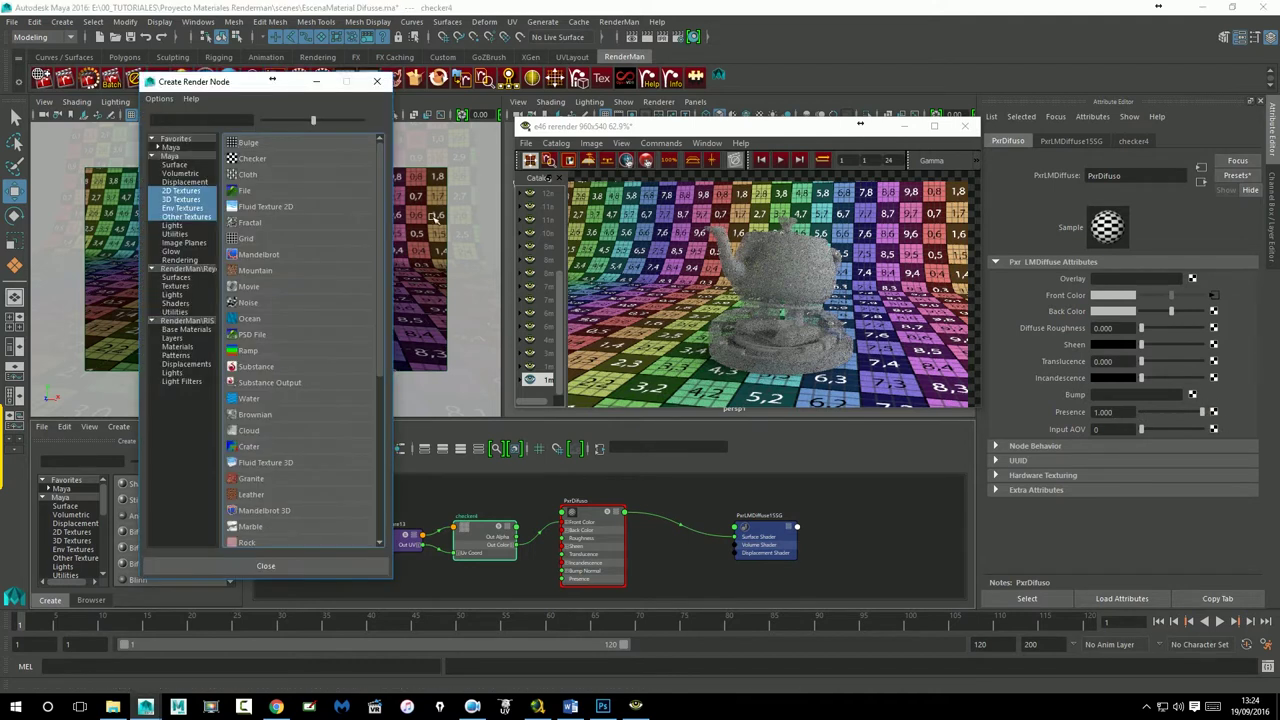
pyautogui.click(265, 565)
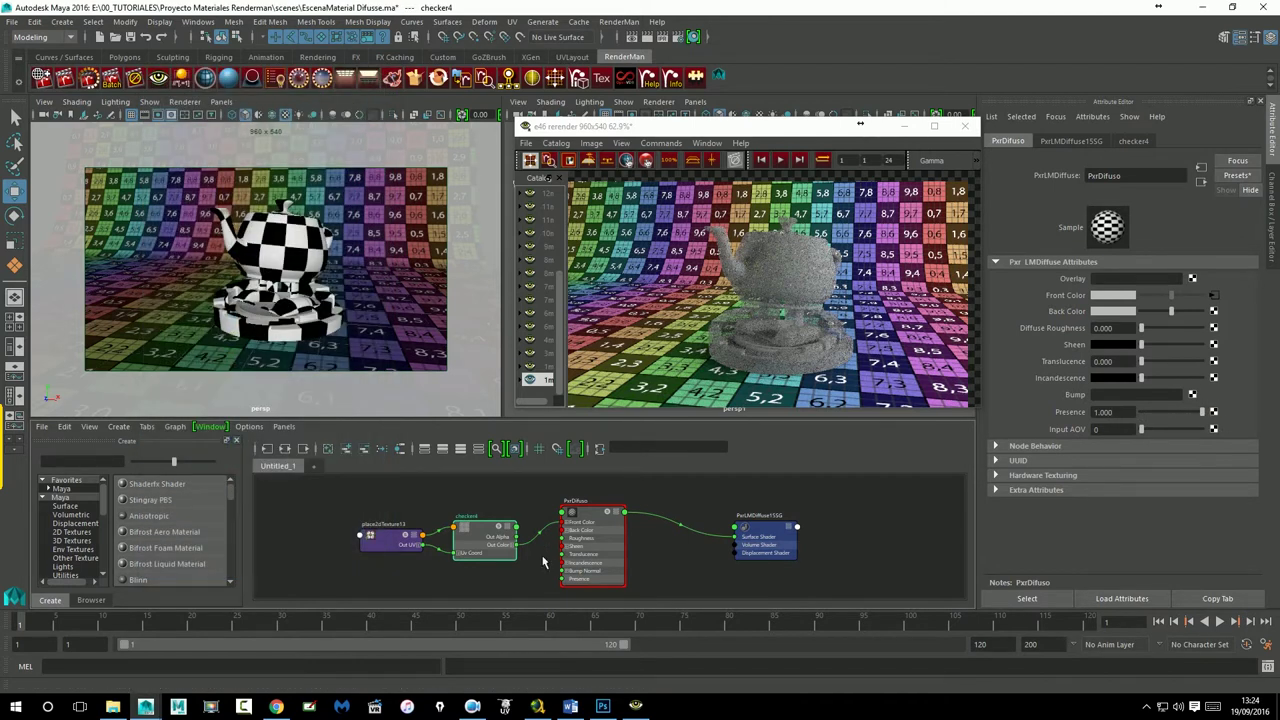
pyautogui.moveTo(516, 545); pyautogui.dragTo(572, 588)
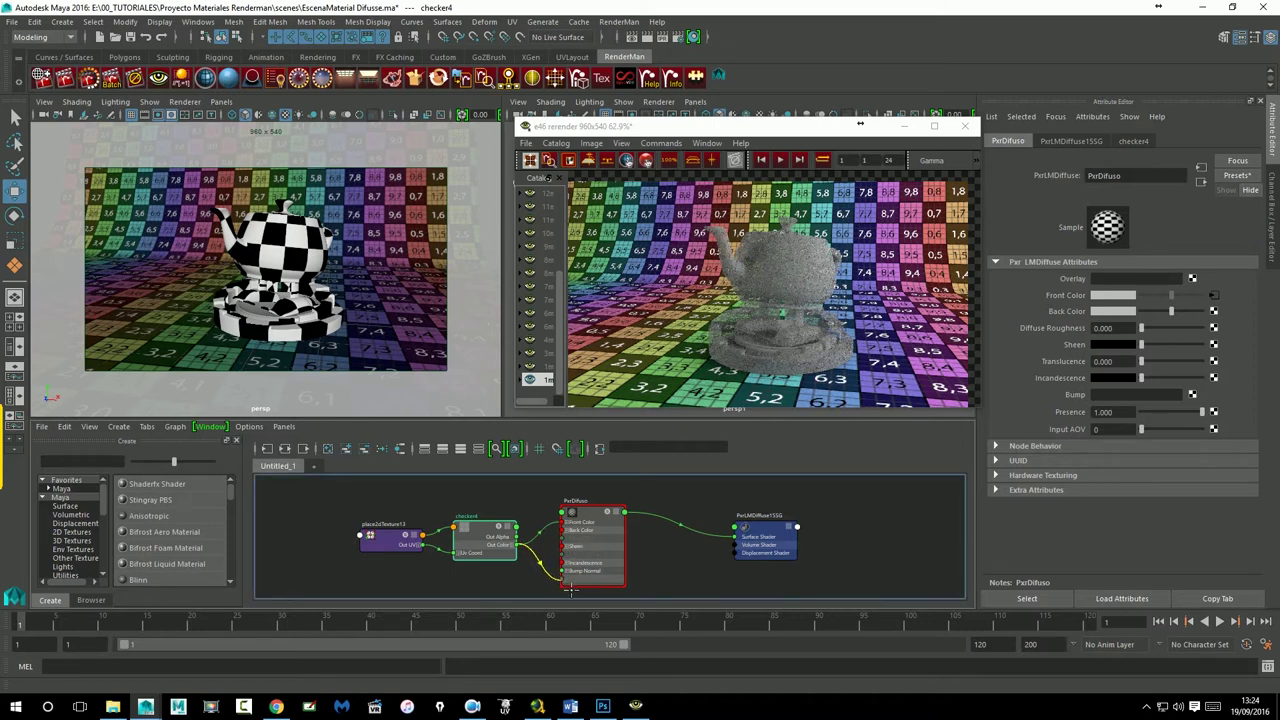
pyautogui.moveTo(572, 588); pyautogui.dragTo(570, 588)
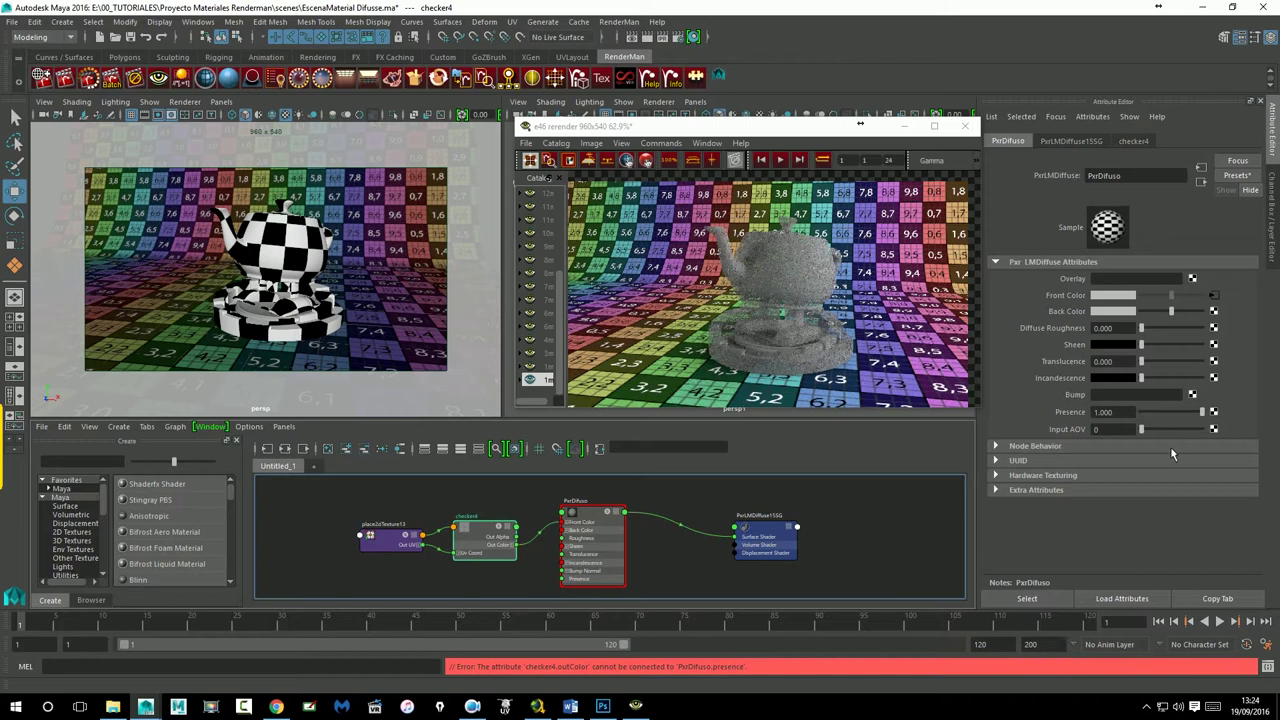
pyautogui.click(1214, 412)
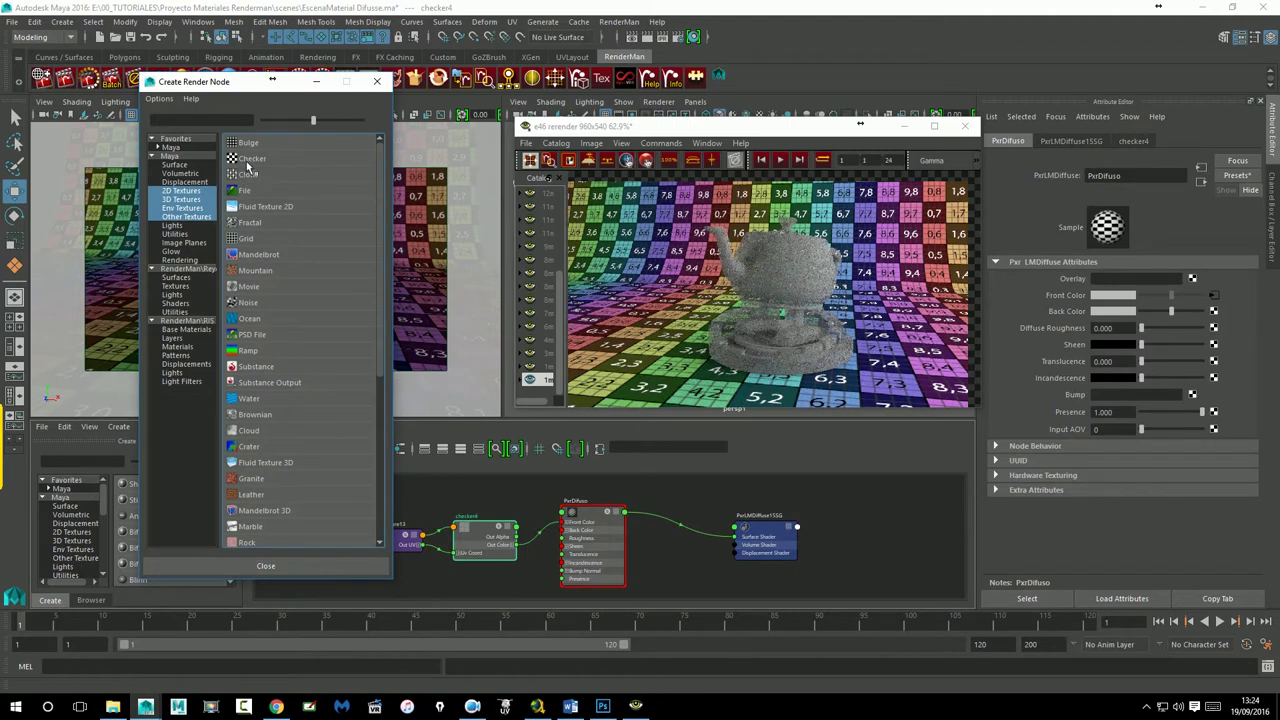
pyautogui.click(250, 161)
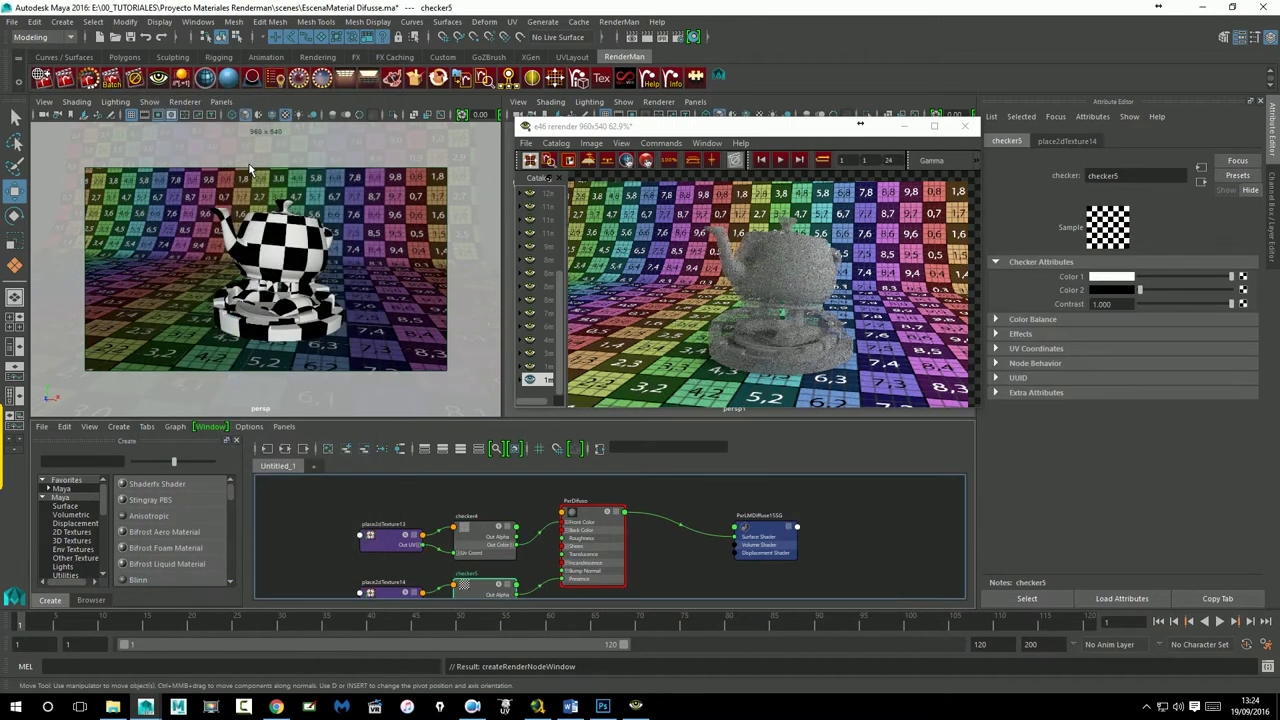
# Step: Set place2dTexture14 Repeat UV to 7 × 7 and restart the IPR render
pyautogui.click(1078, 143)
pyautogui.moveTo(1125, 383); pyautogui.dragTo(1054, 385)
pyautogui.write('7')
pyautogui.press('Tab')
pyautogui.press('Return')
pyautogui.click(756, 160)
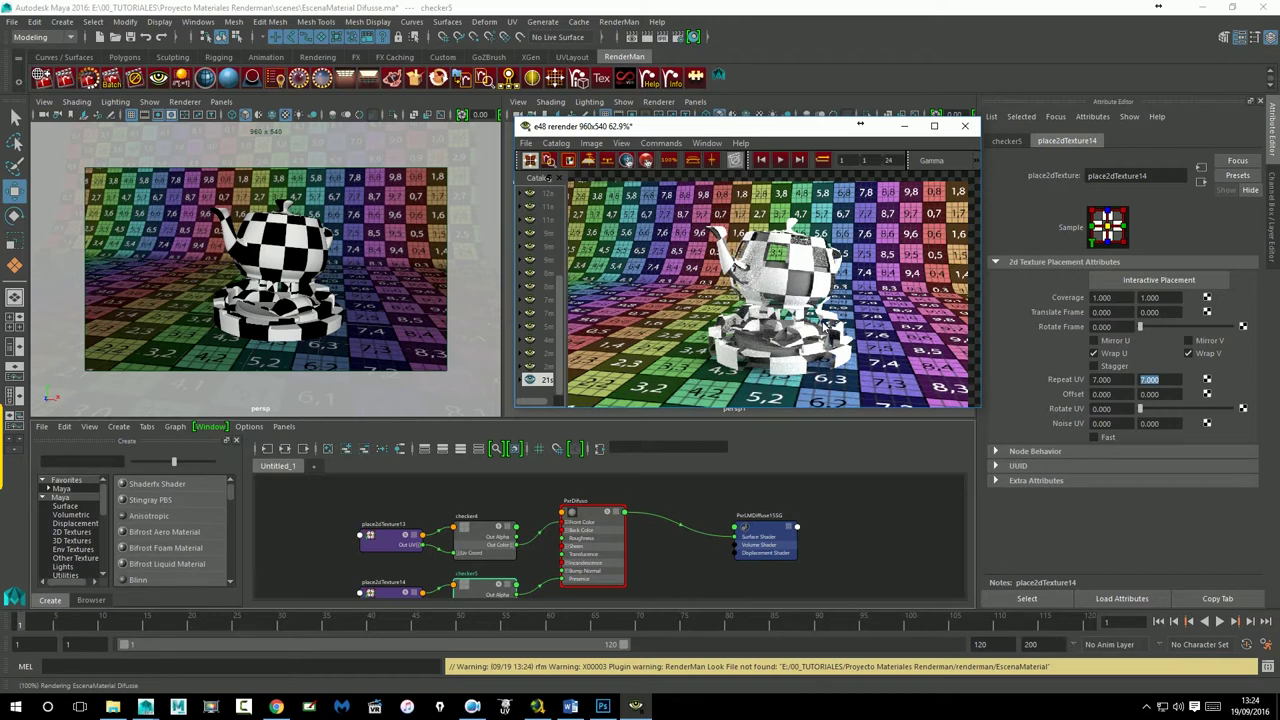
# Step: Disconnect checker5 from the teapot material's Presence and set Presence back to 1
pyautogui.click(279, 246)
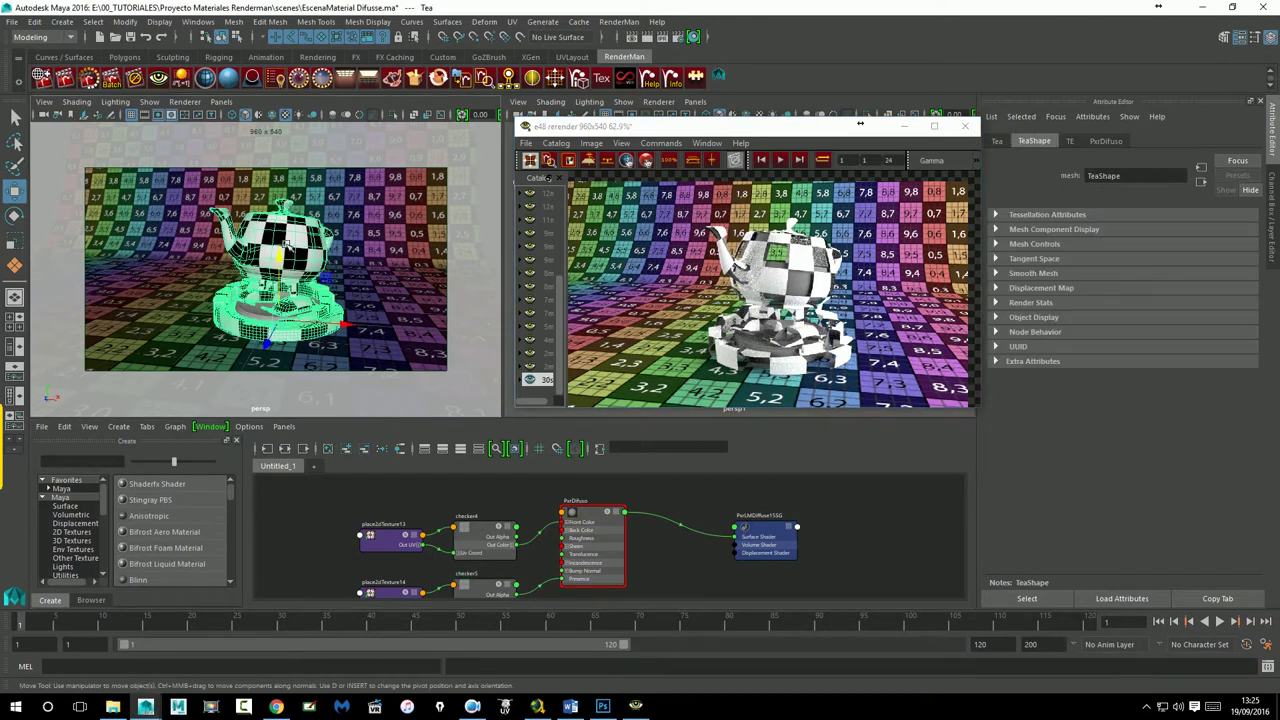
pyautogui.click(1106, 141)
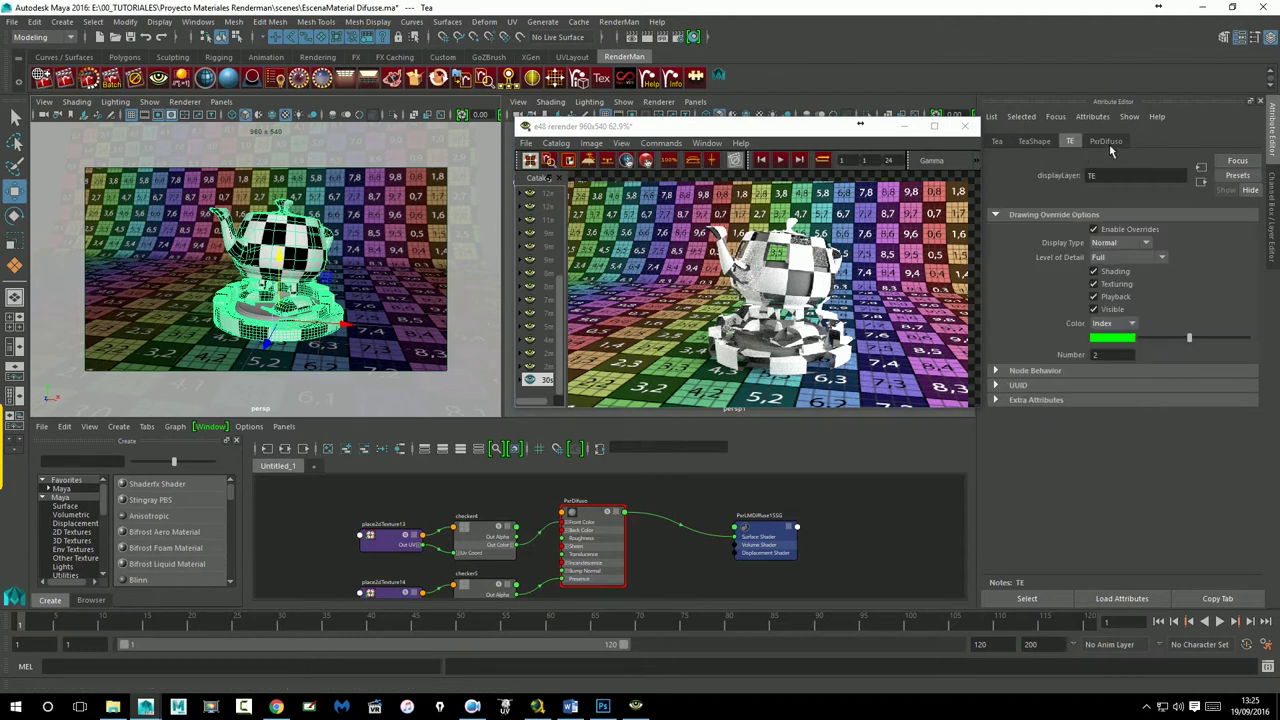
pyautogui.rightClick(1094, 416)
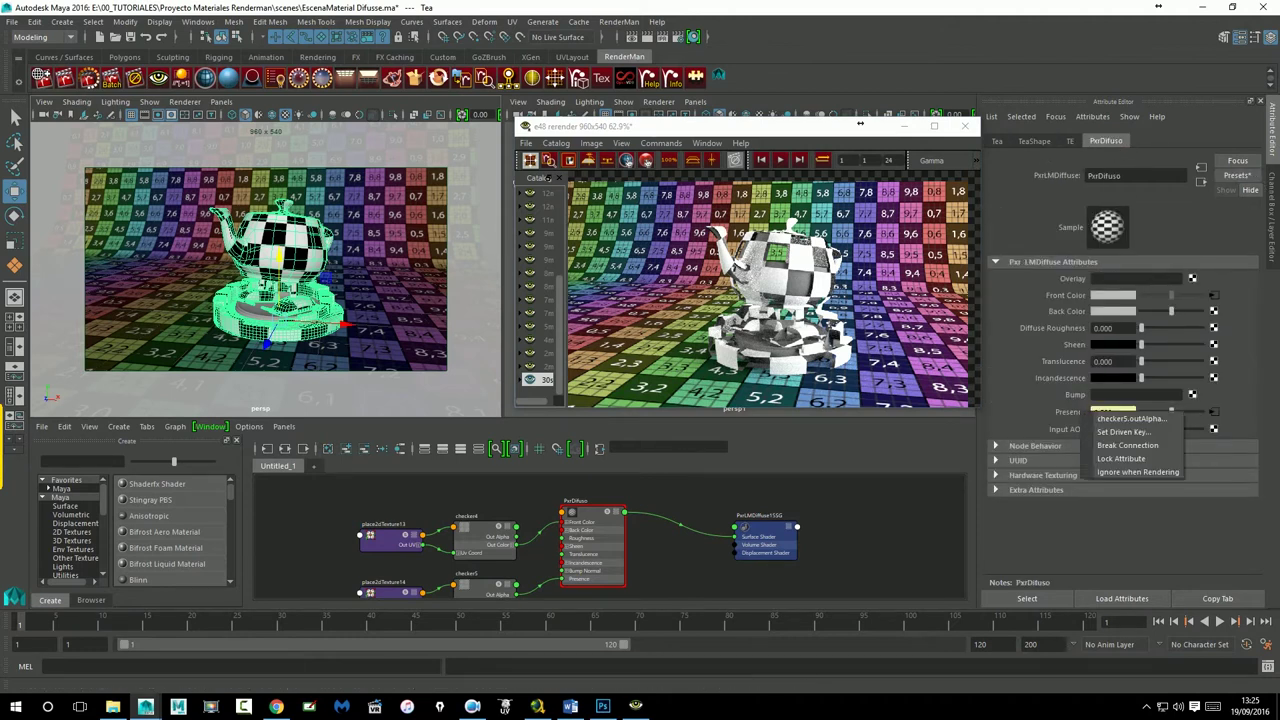
pyautogui.click(1127, 445)
pyautogui.click(1174, 412)
pyautogui.moveTo(1182, 420); pyautogui.dragTo(1205, 413)
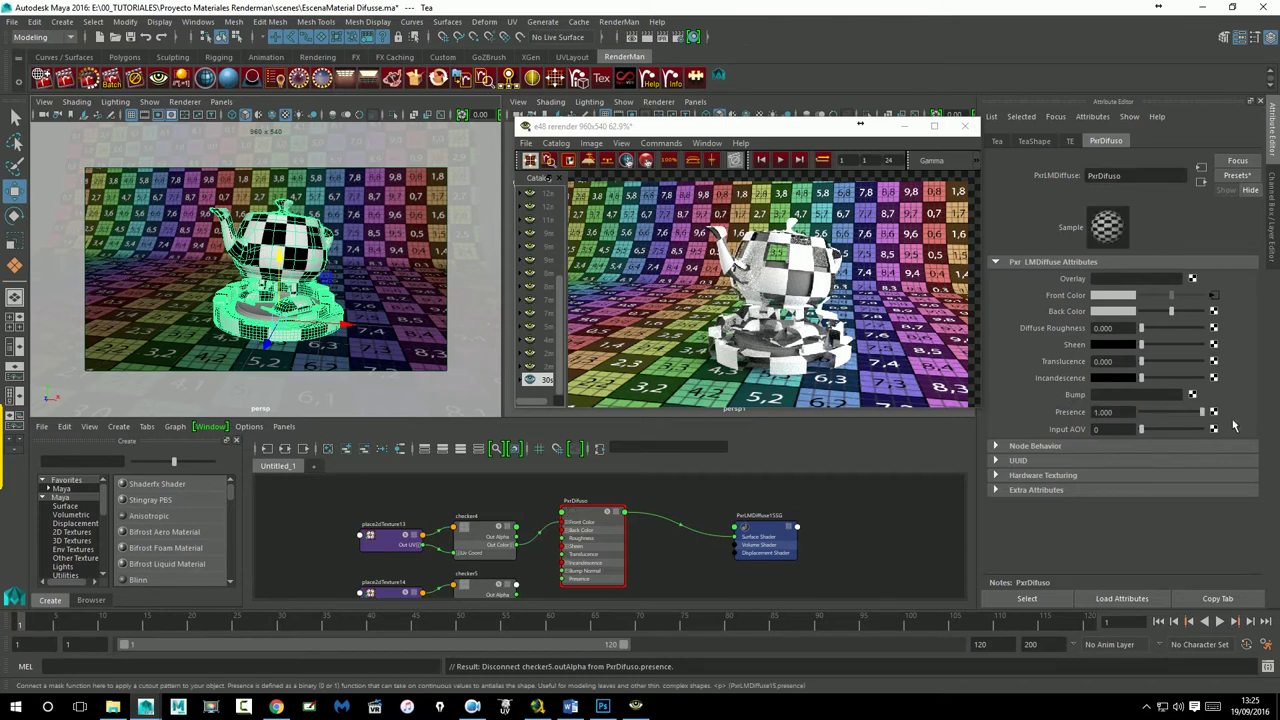
# Step: Add a File texture (file10) on Presence, browse sourceimages, then cancel the image browser
pyautogui.click(1213, 412)
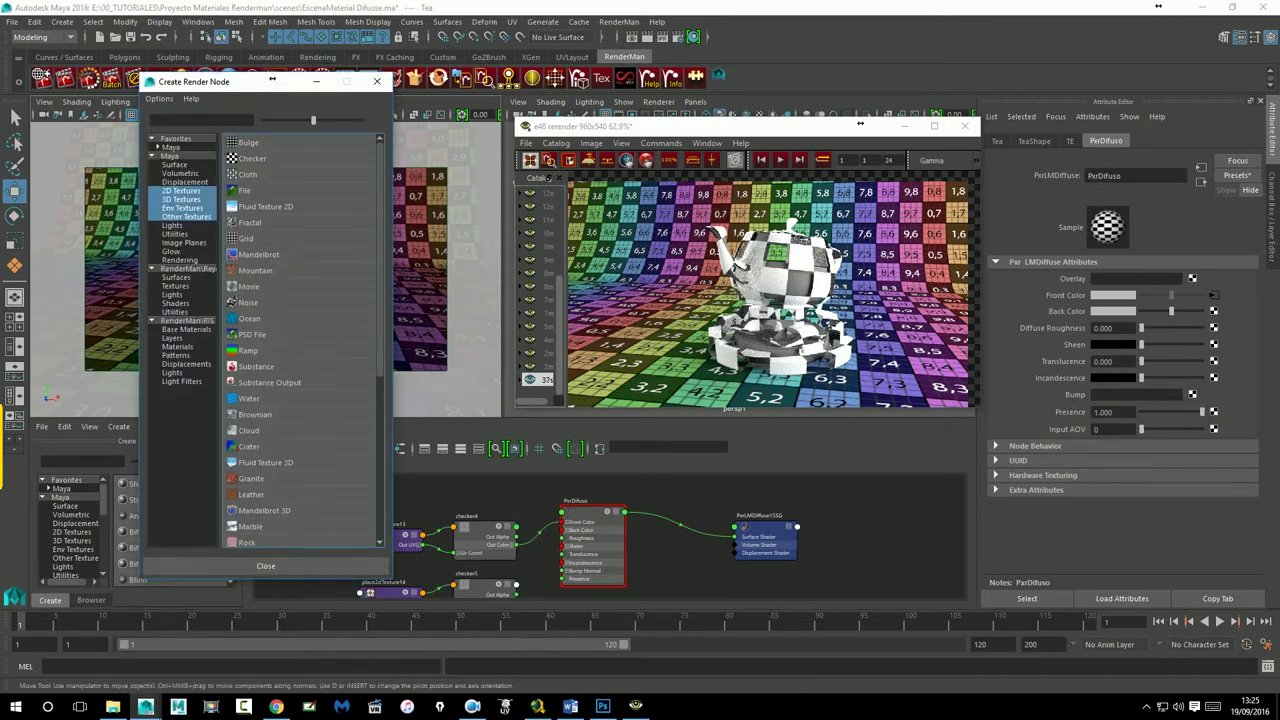
pyautogui.click(245, 192)
pyautogui.click(1238, 323)
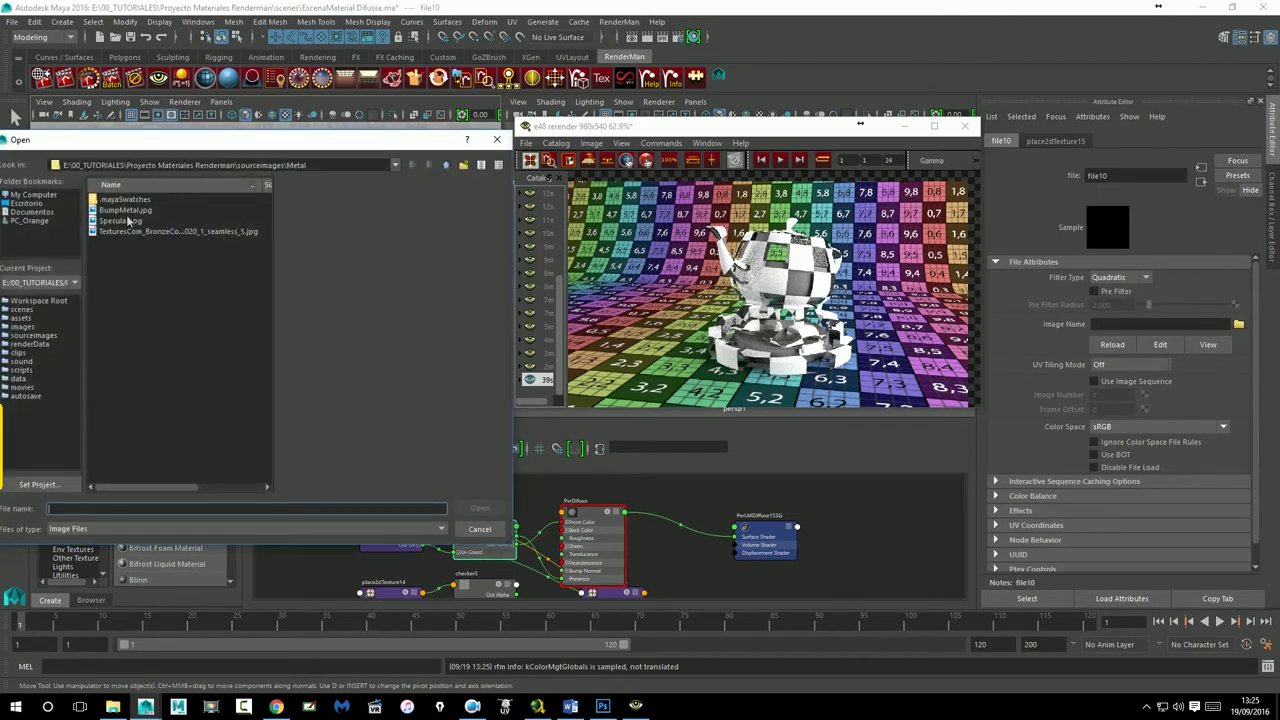
pyautogui.click(424, 168)
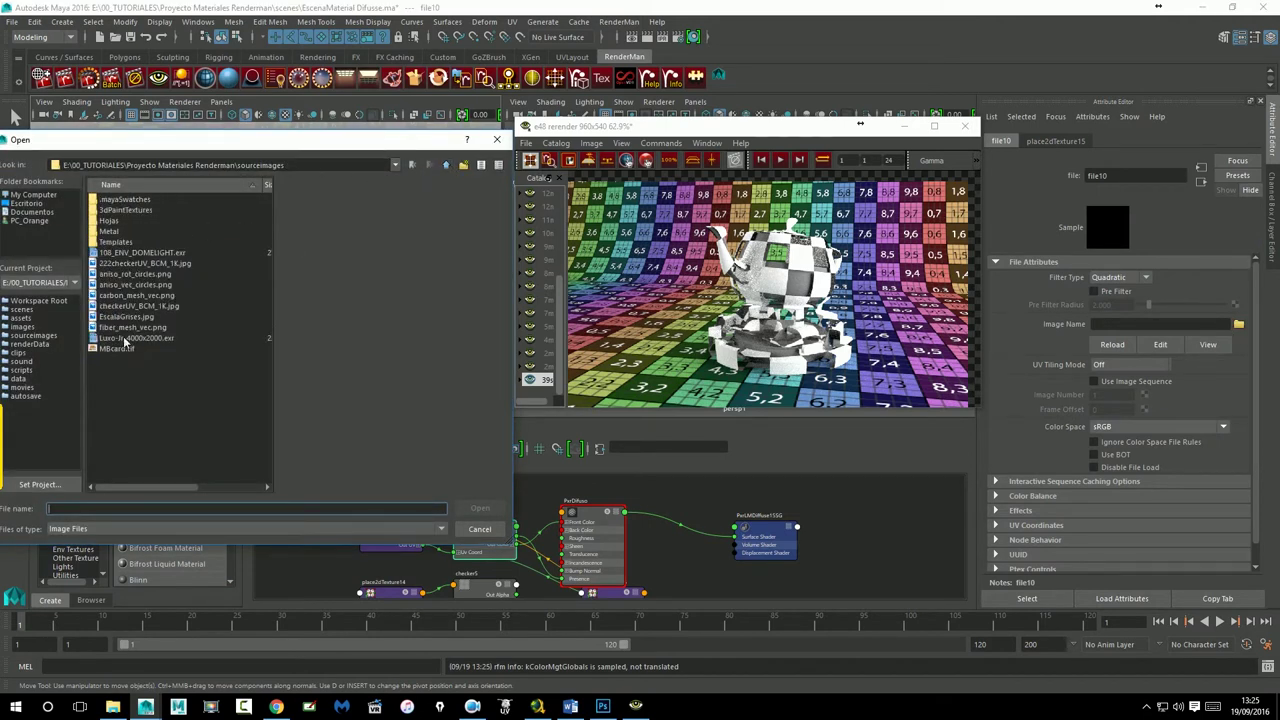
pyautogui.click(119, 328)
pyautogui.click(116, 318)
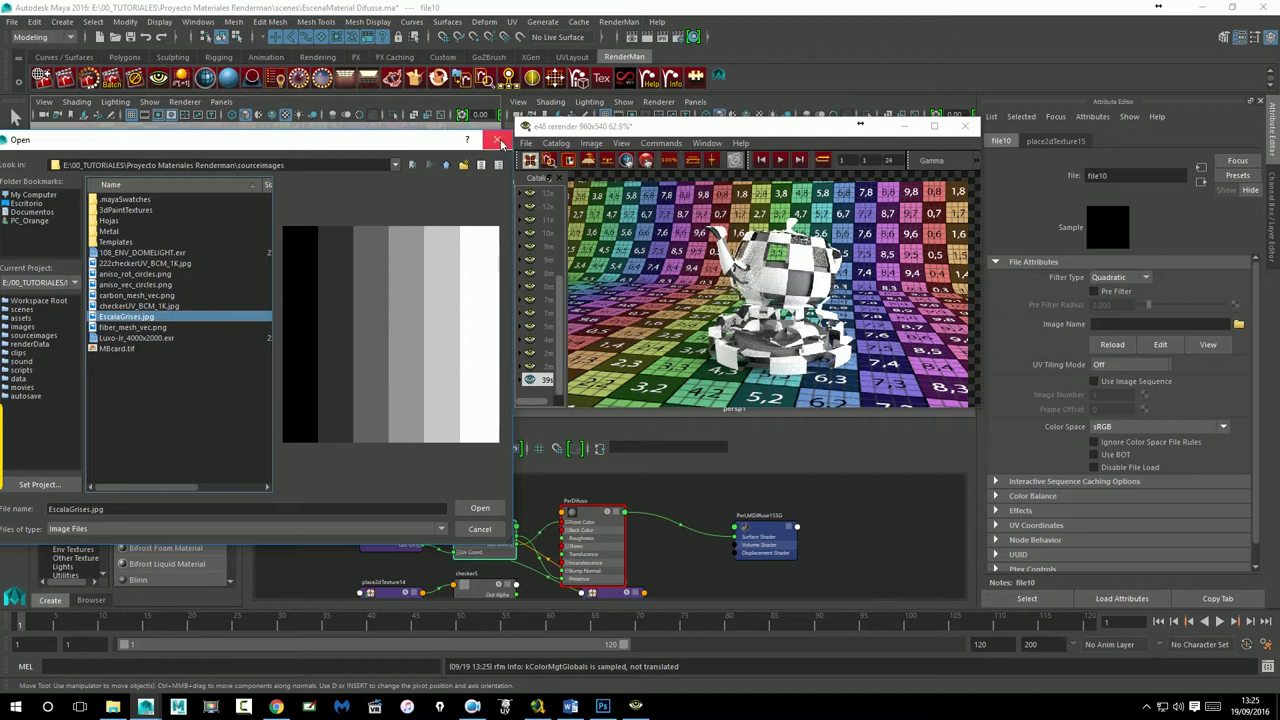
pyautogui.click(497, 139)
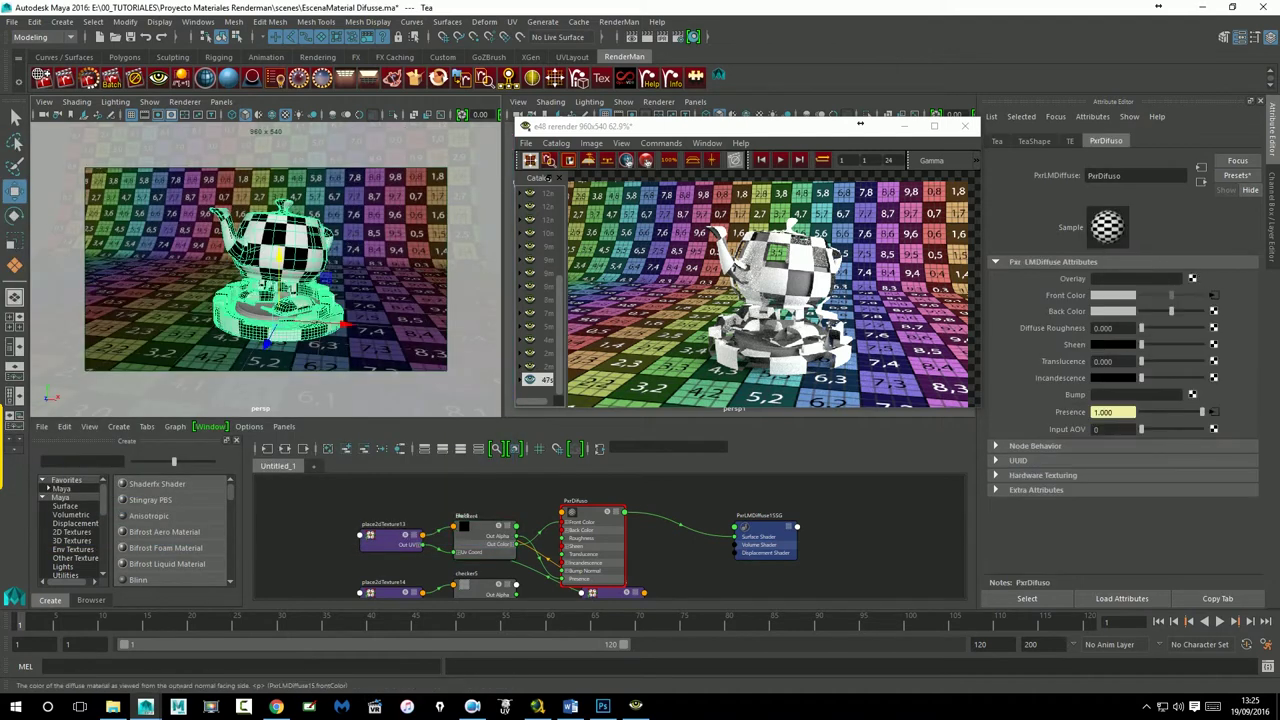
pyautogui.click(1224, 305)
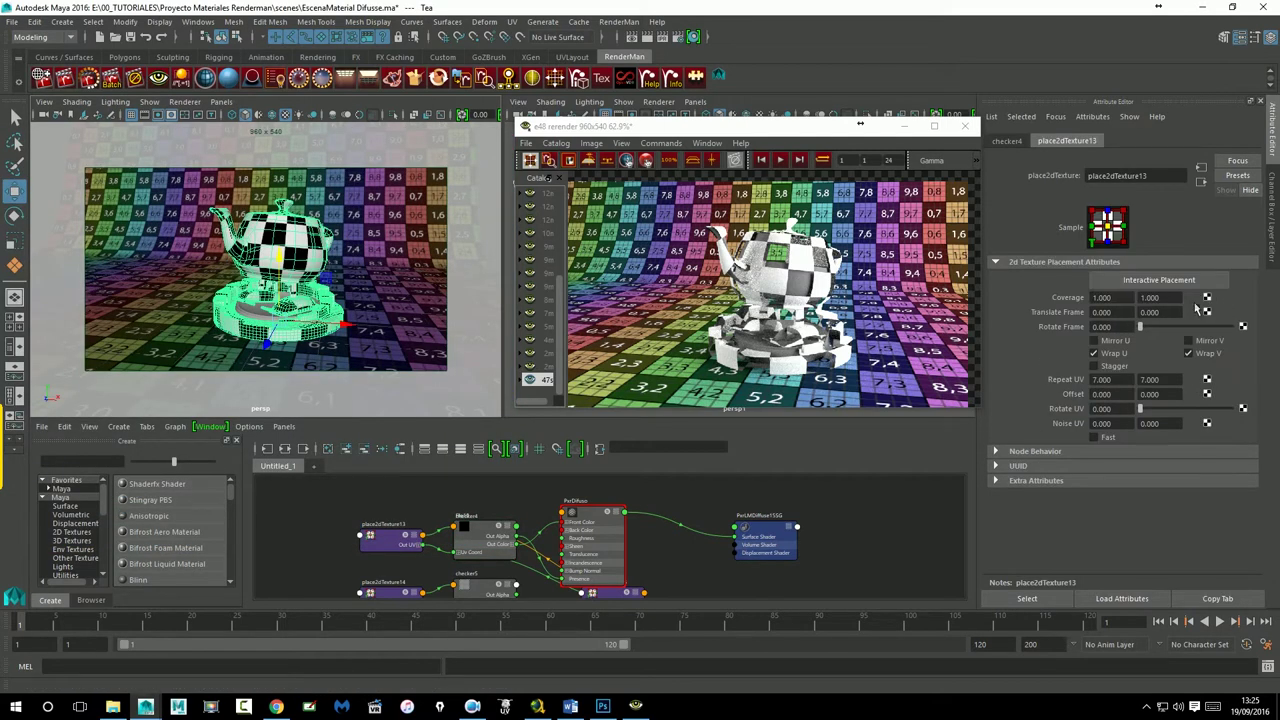
# Step: Break the checker4 connection on PxrDifuso's Front Color
pyautogui.click(1026, 145)
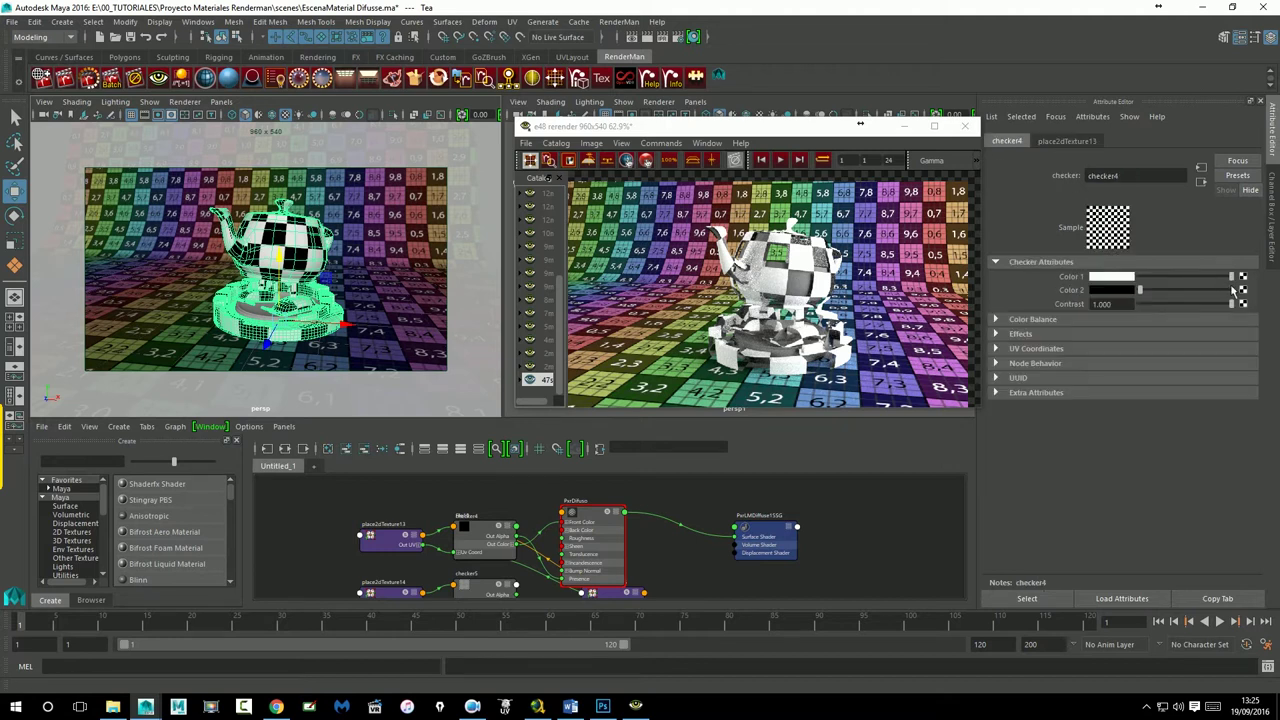
pyautogui.click(1201, 181)
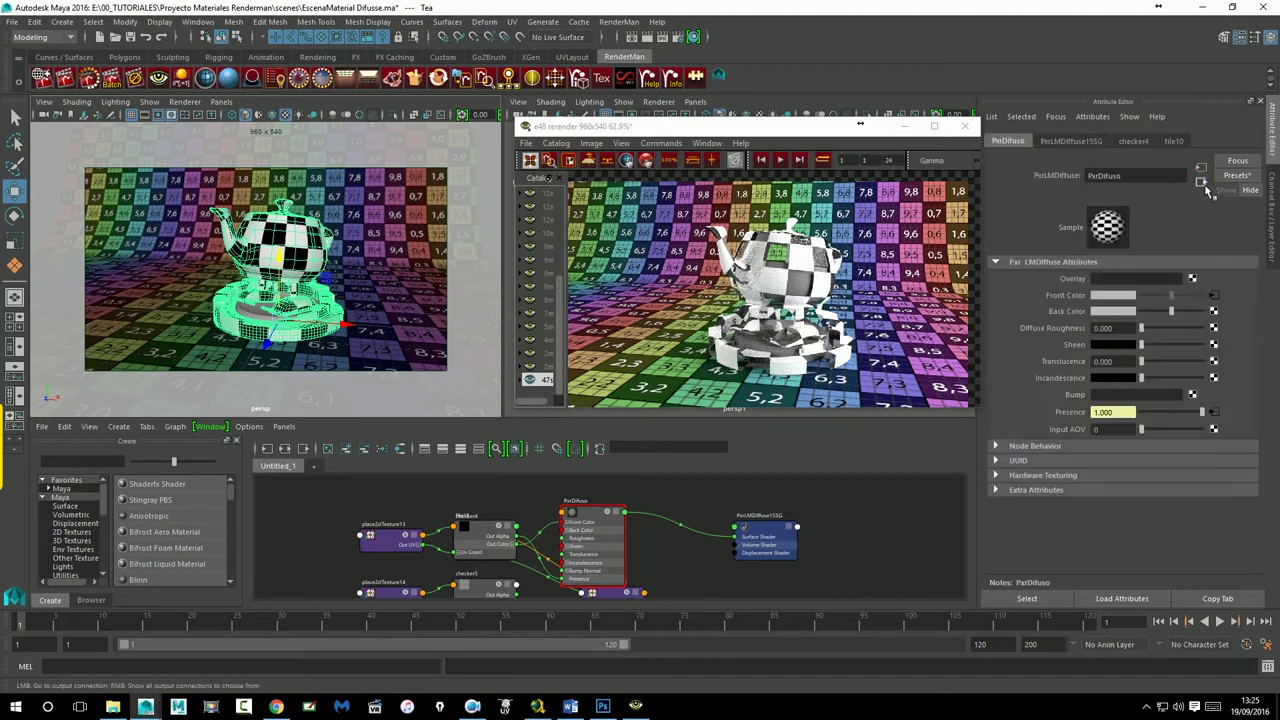
pyautogui.click(1241, 278)
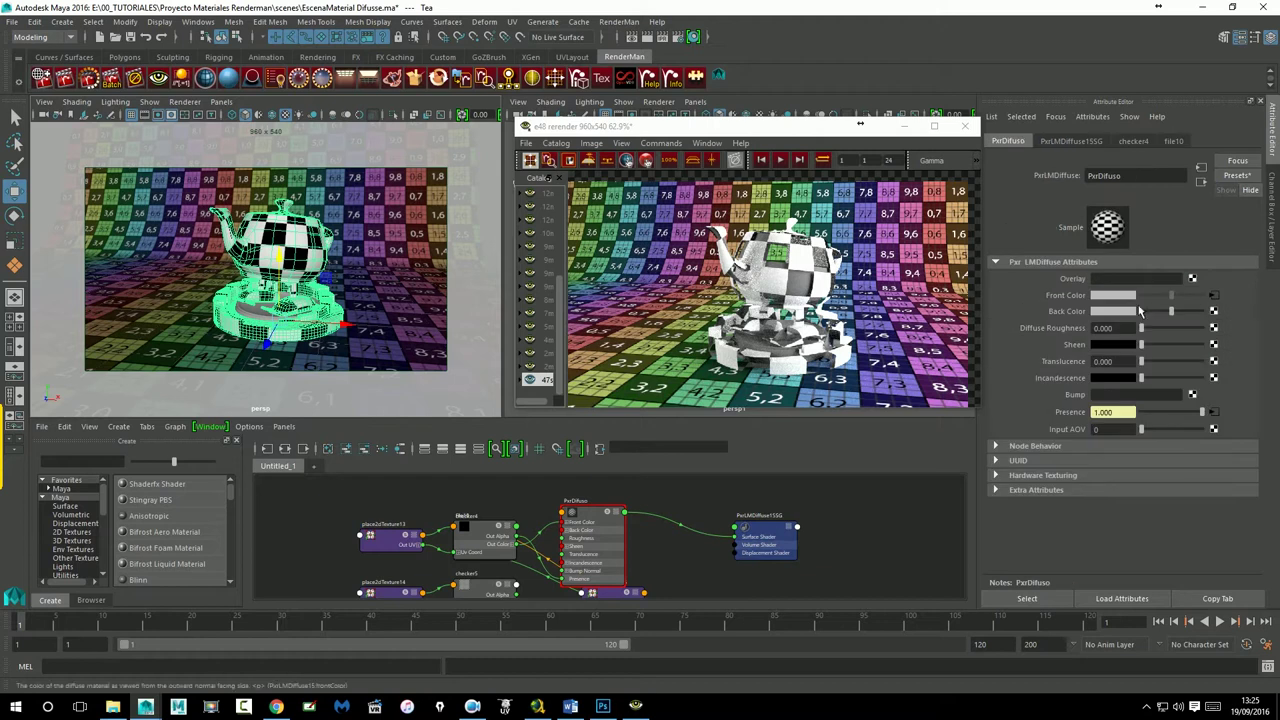
pyautogui.rightClick(1078, 298)
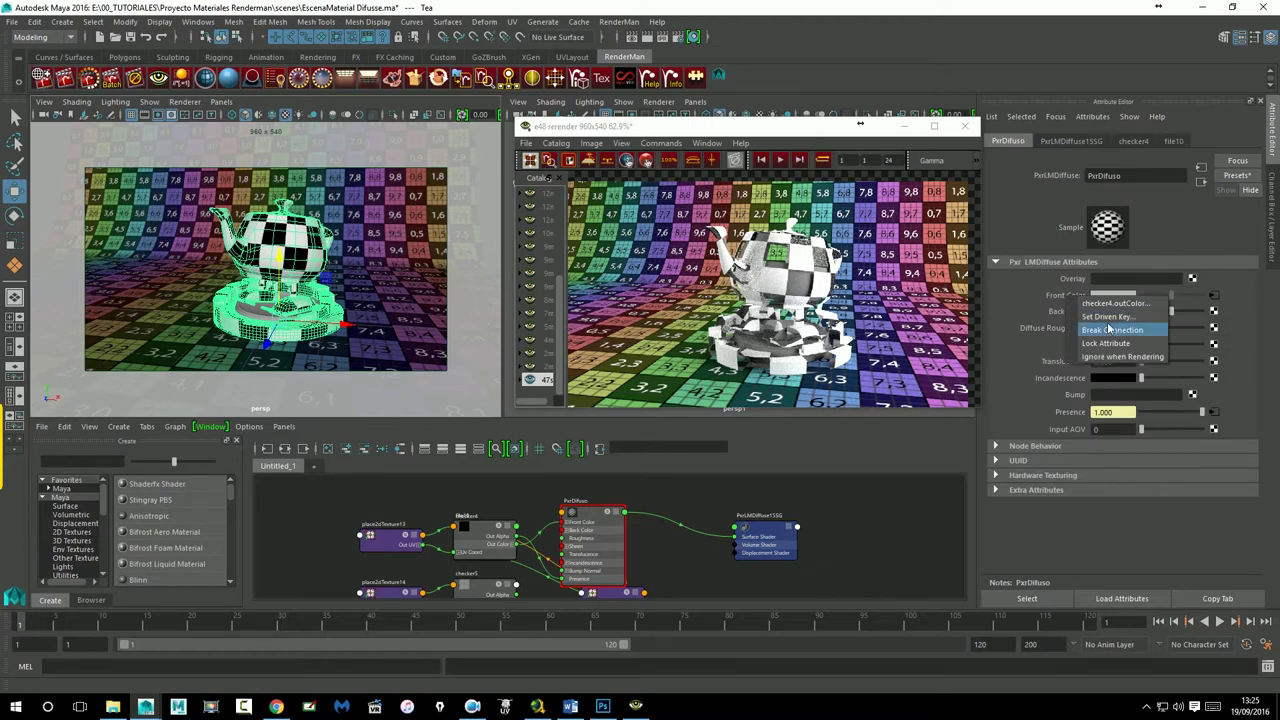
pyautogui.click(1107, 330)
# Step: Map a new File texture onto Front Color and load EscalaGrises.jpg from sourceimages
pyautogui.click(1214, 297)
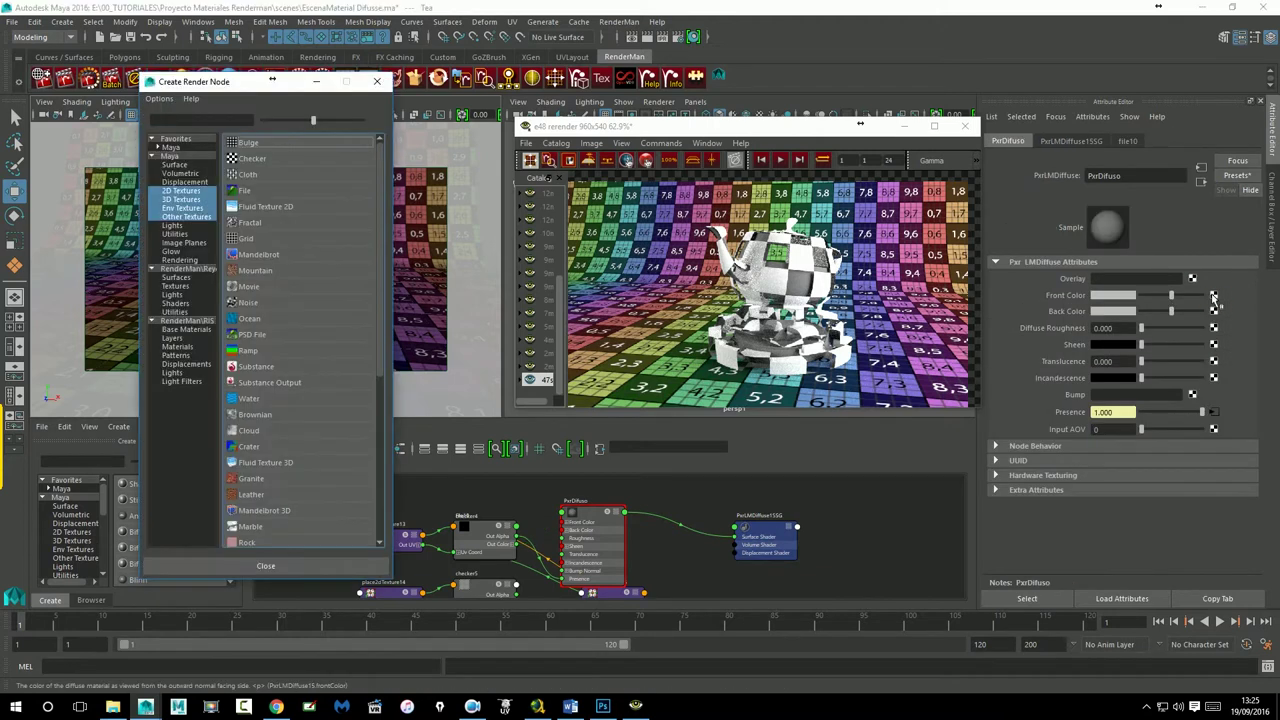
pyautogui.click(243, 190)
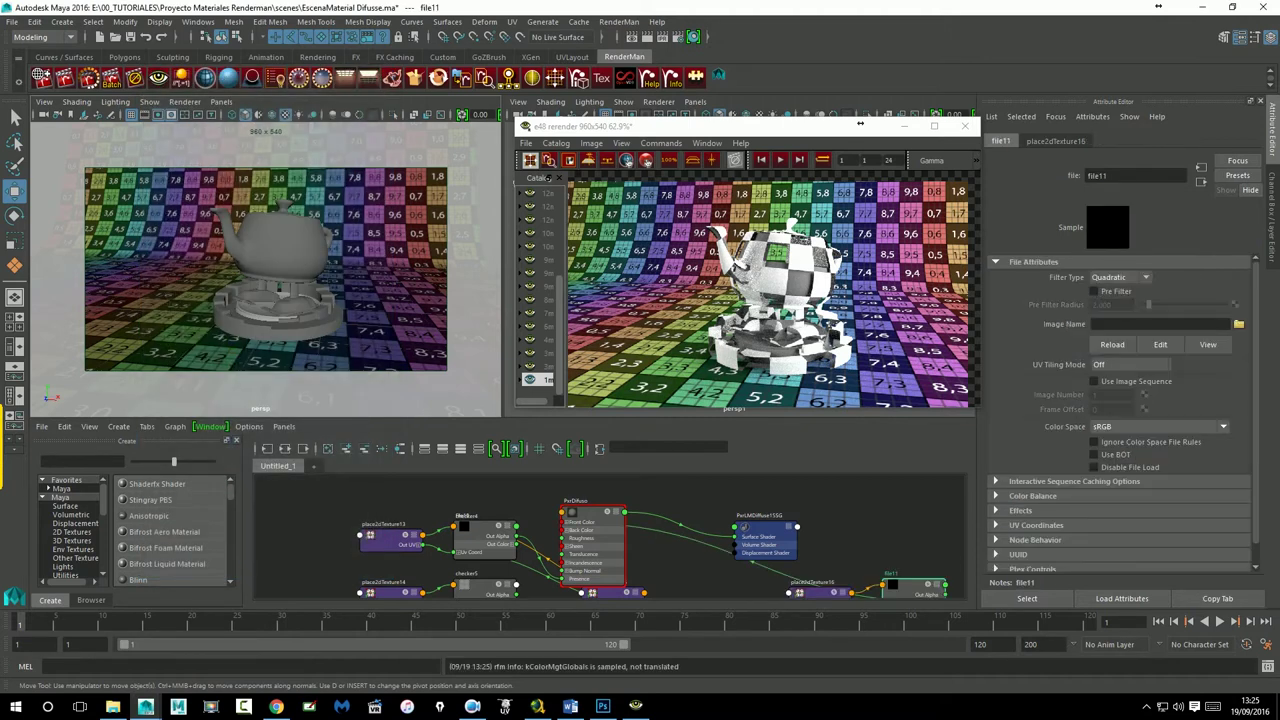
pyautogui.click(1238, 324)
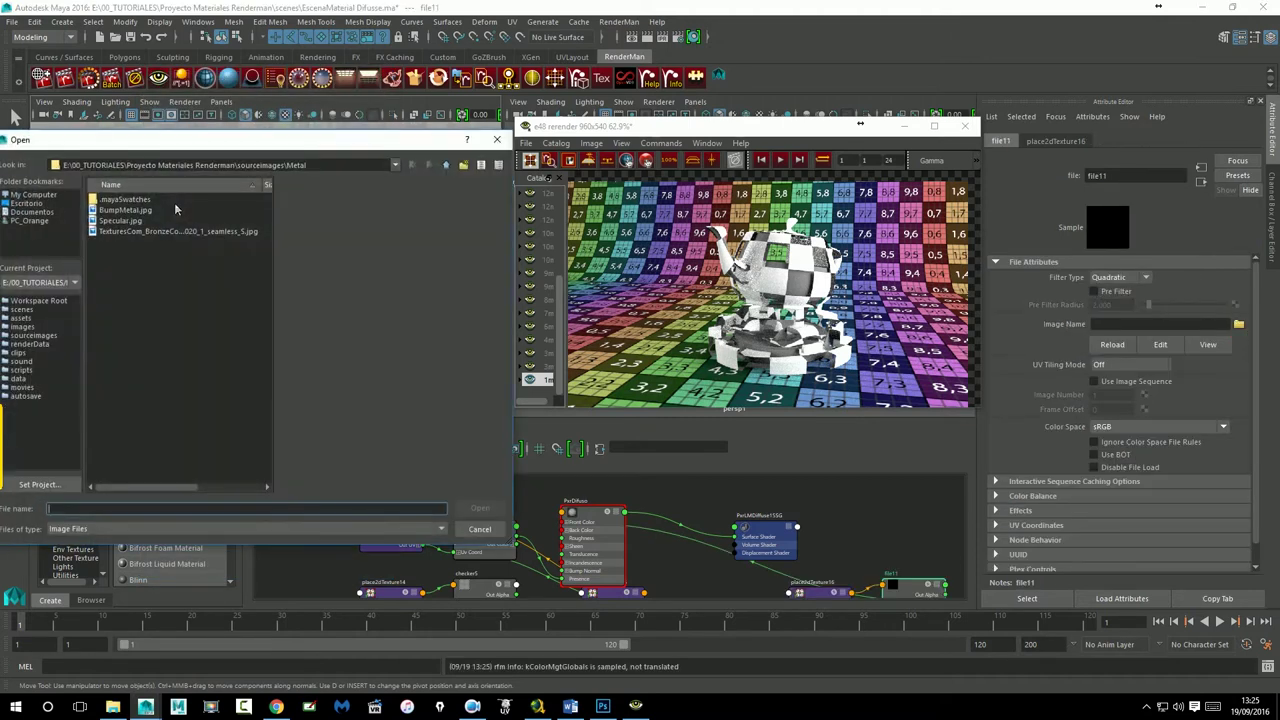
pyautogui.click(446, 166)
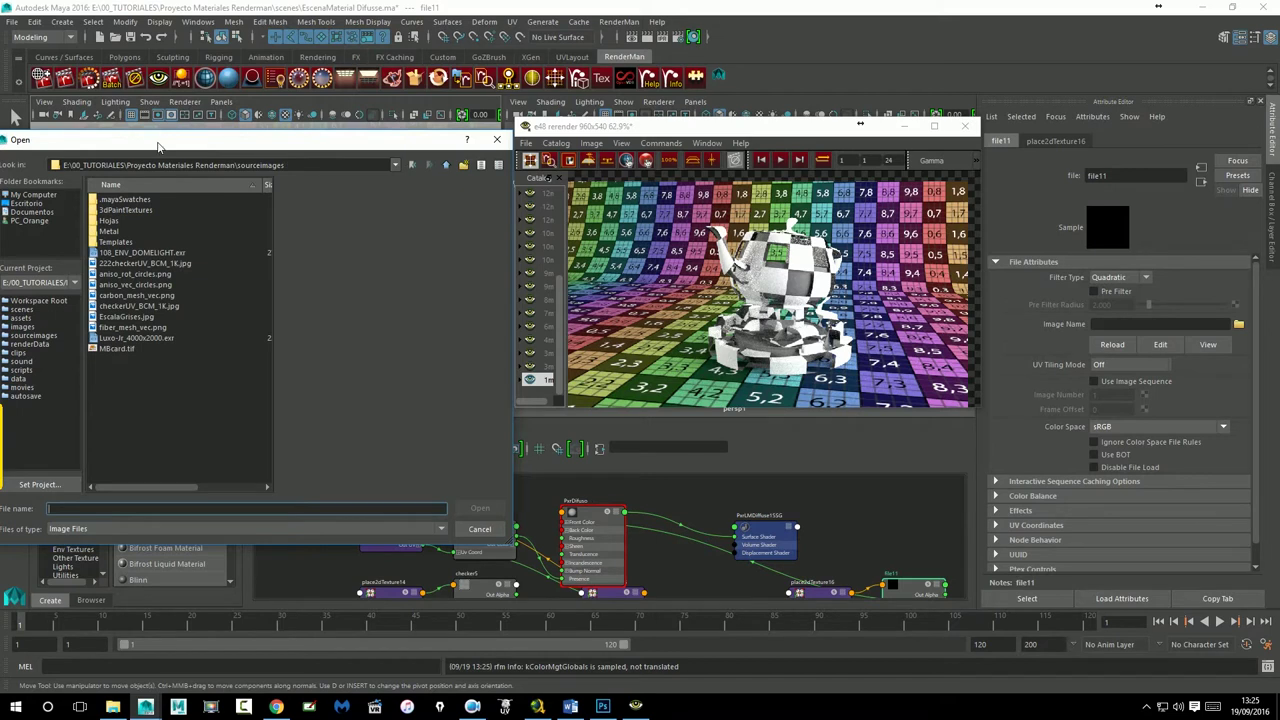
pyautogui.moveTo(158, 148); pyautogui.dragTo(176, 147)
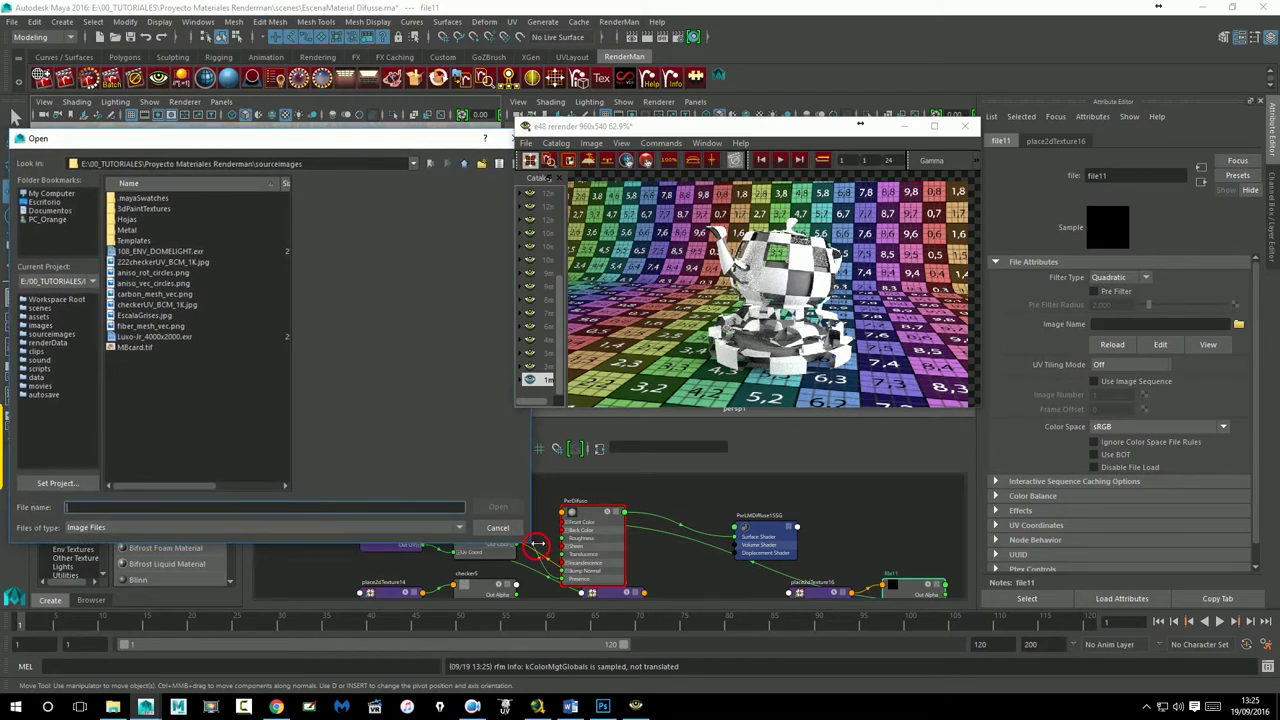
pyautogui.moveTo(531, 524); pyautogui.dragTo(506, 534)
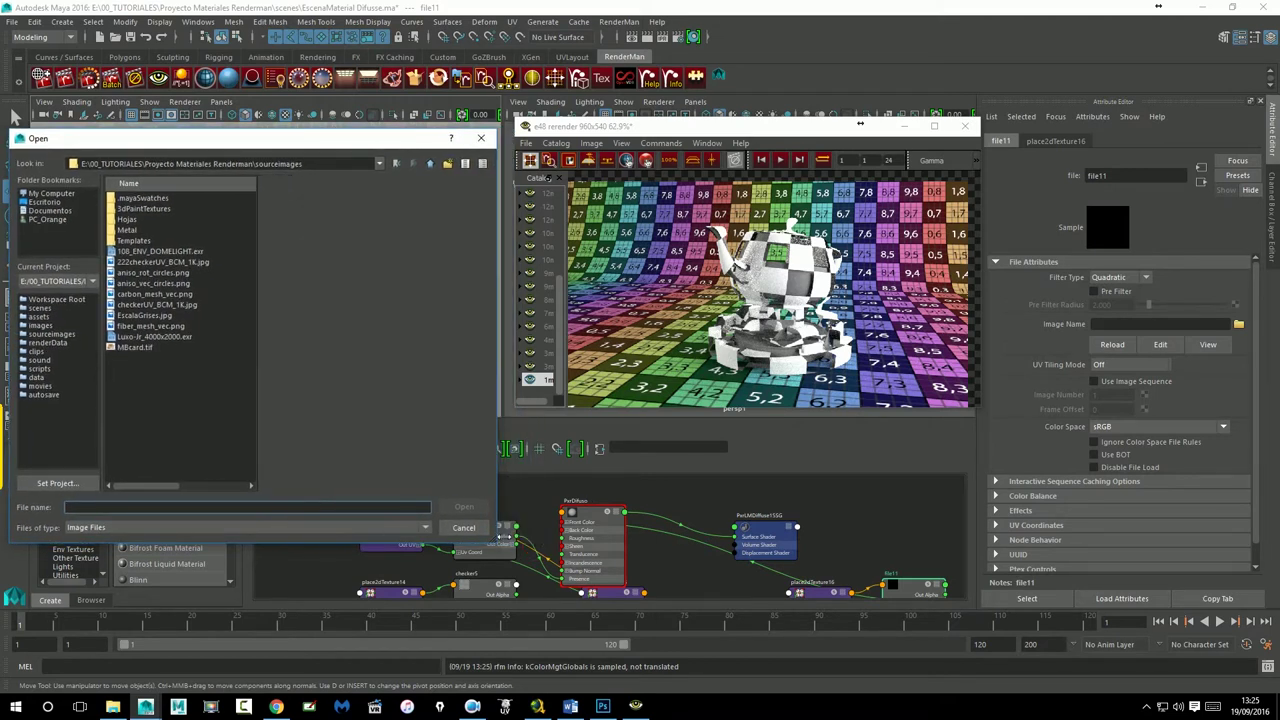
pyautogui.click(136, 316)
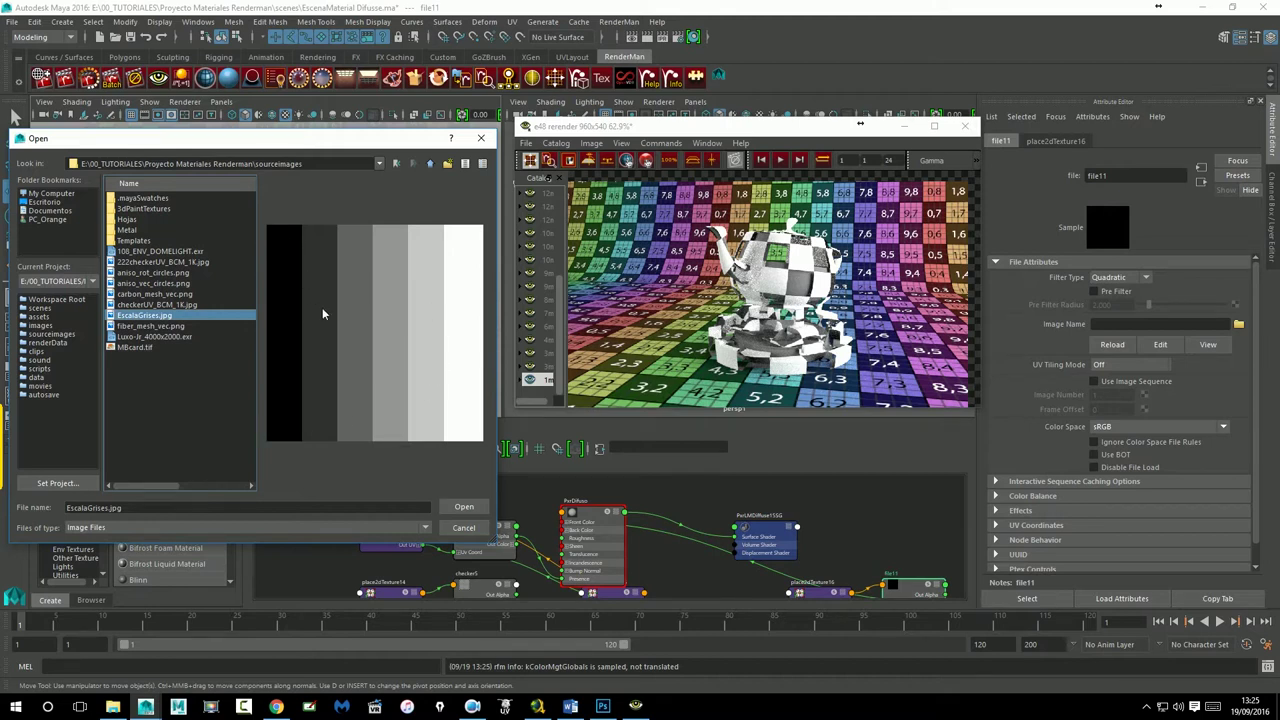
pyautogui.click(488, 507)
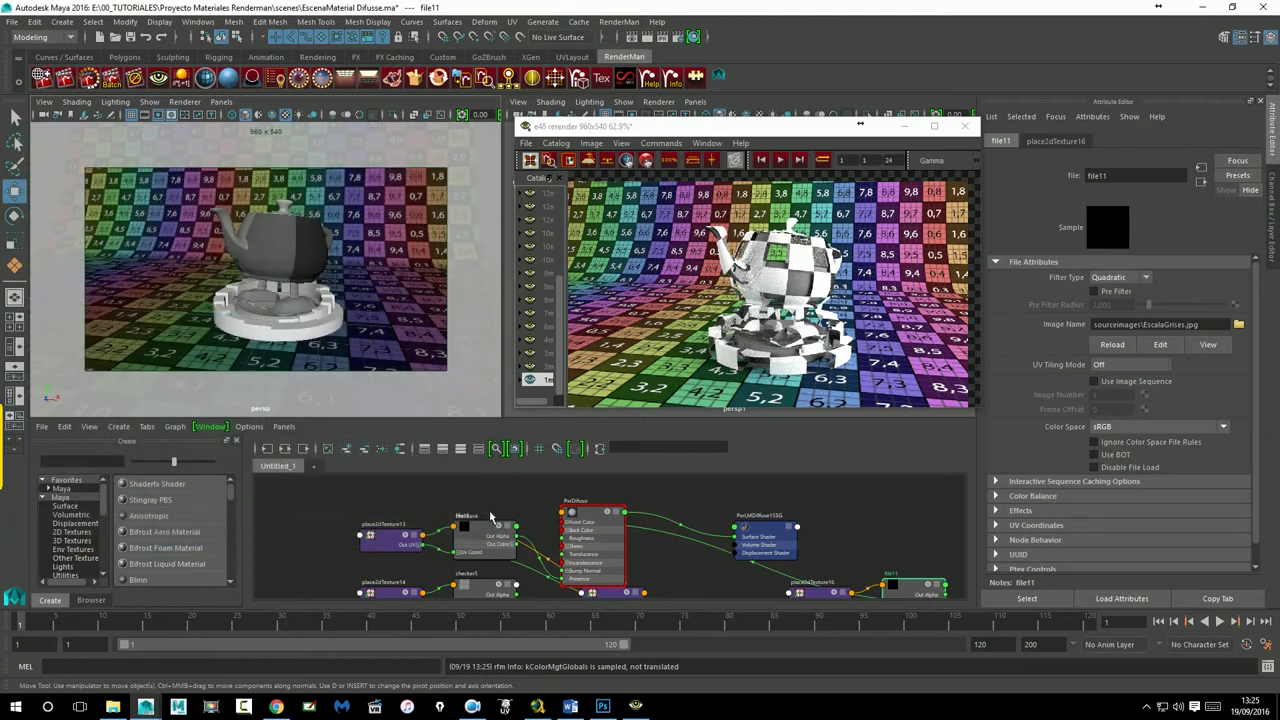
# Step: Enter 7 in both place2dTexture16 Repeat UV fields for the file11 texture
pyautogui.click(1055, 140)
pyautogui.doubleClick(1110, 379)
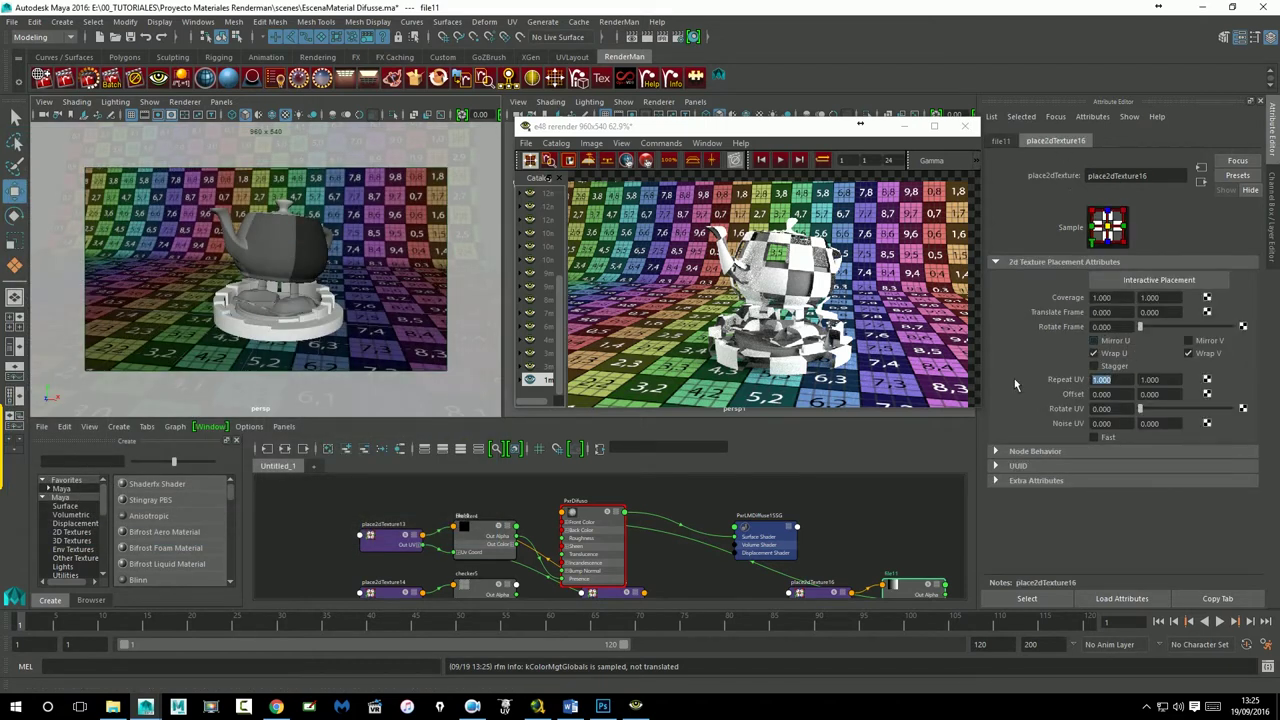
pyautogui.press('Tab')
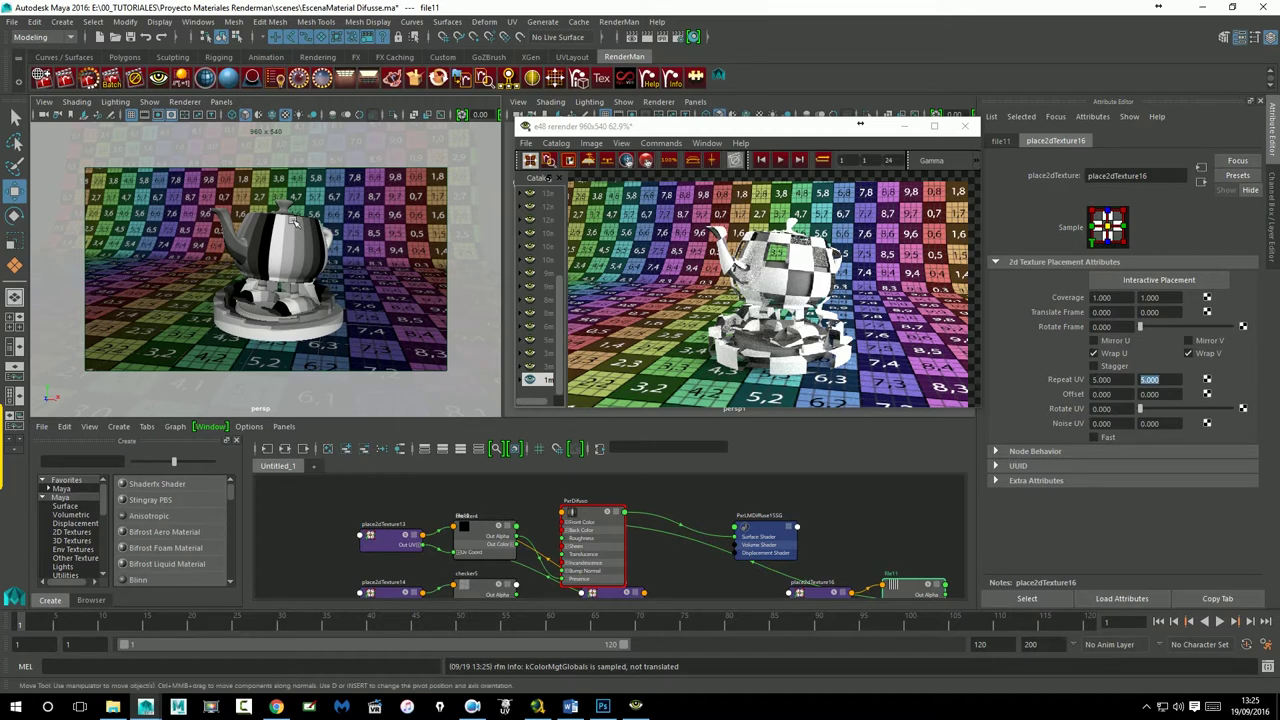
pyautogui.hotkey('shift', 'Tab')
pyautogui.write('7')
pyautogui.press('Return')
pyautogui.press('Tab')
pyautogui.write('7')
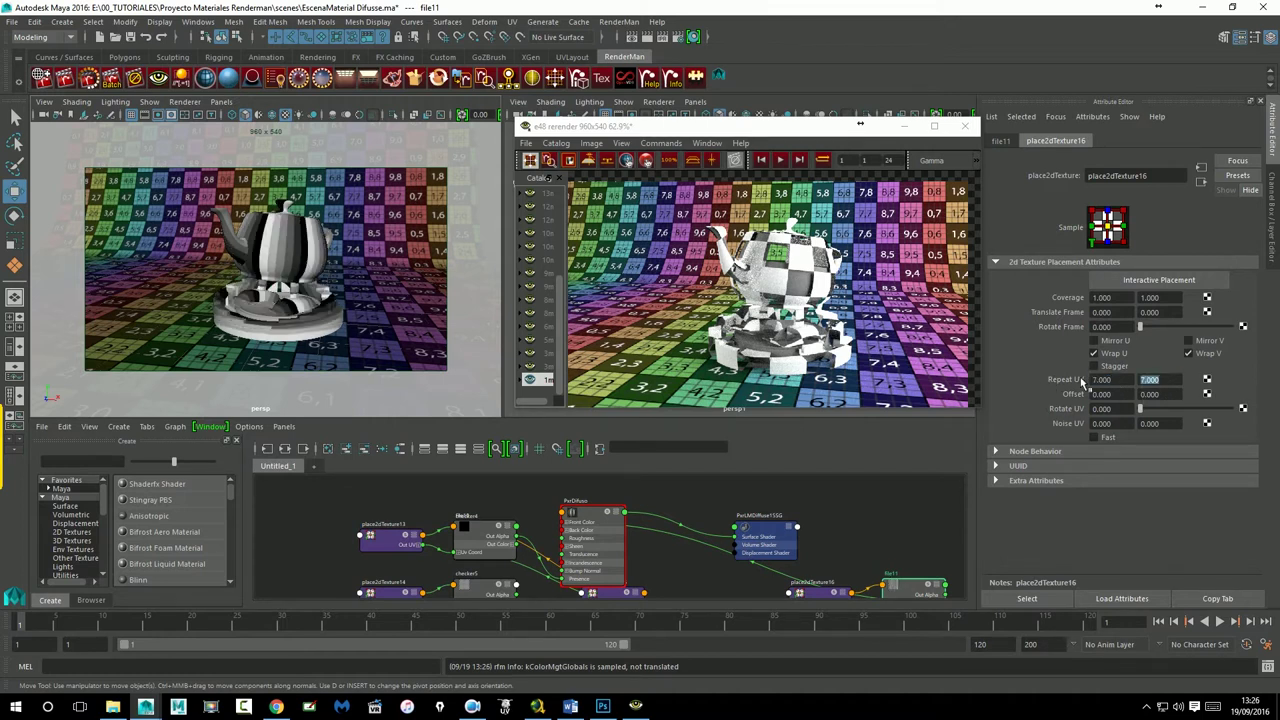
# Step: Replace the Presence mask with a new File texture (file12) loading EscalaGrises.jpg
pyautogui.click(322, 270)
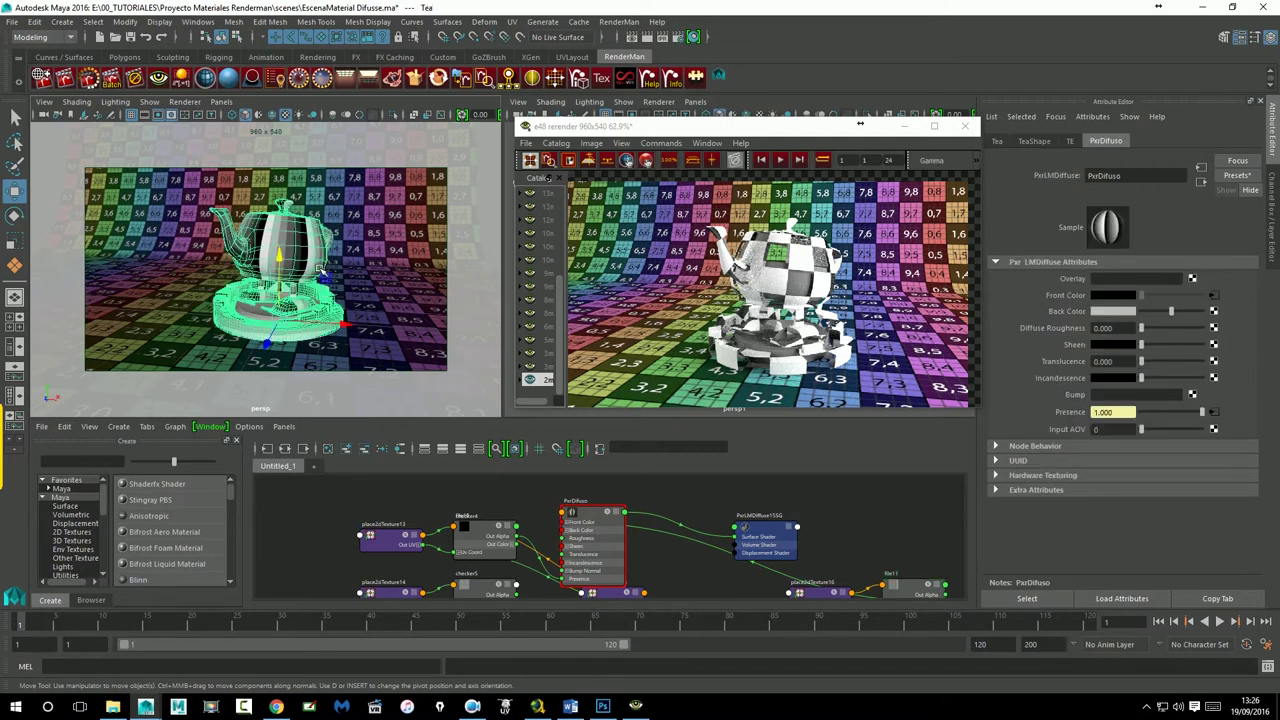
pyautogui.rightClick(1095, 413)
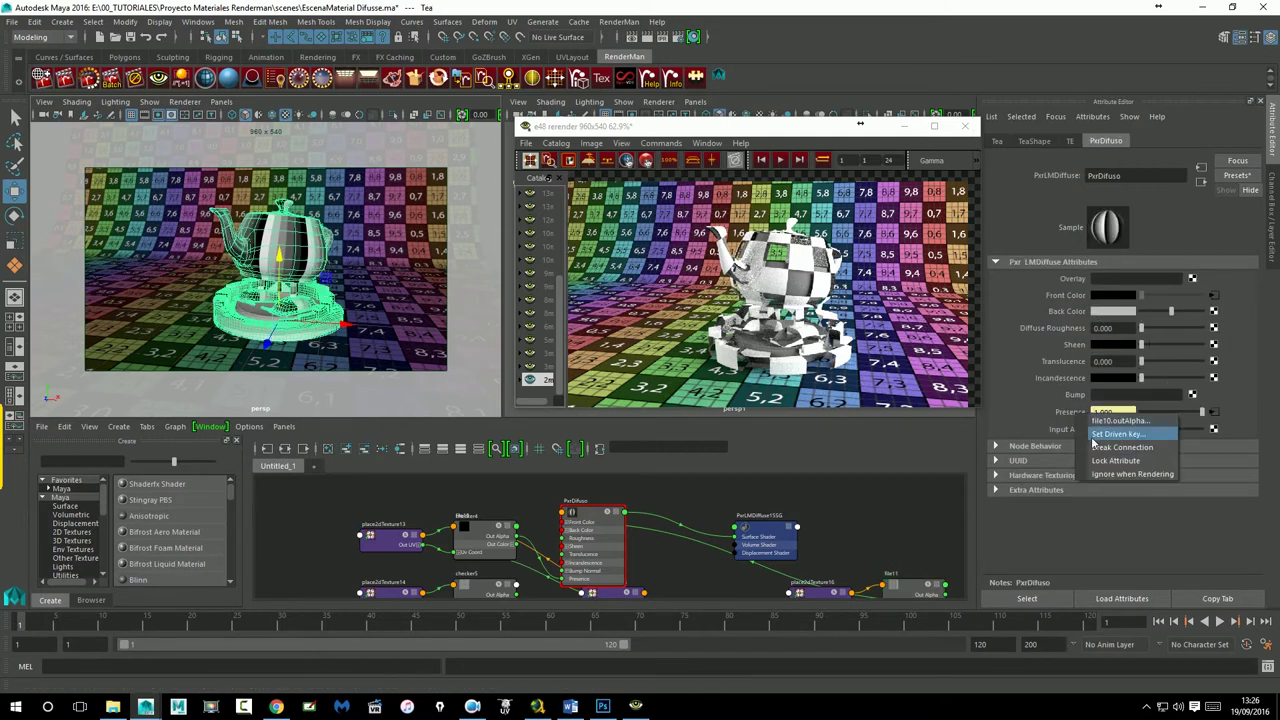
pyautogui.click(1122, 447)
pyautogui.click(1213, 412)
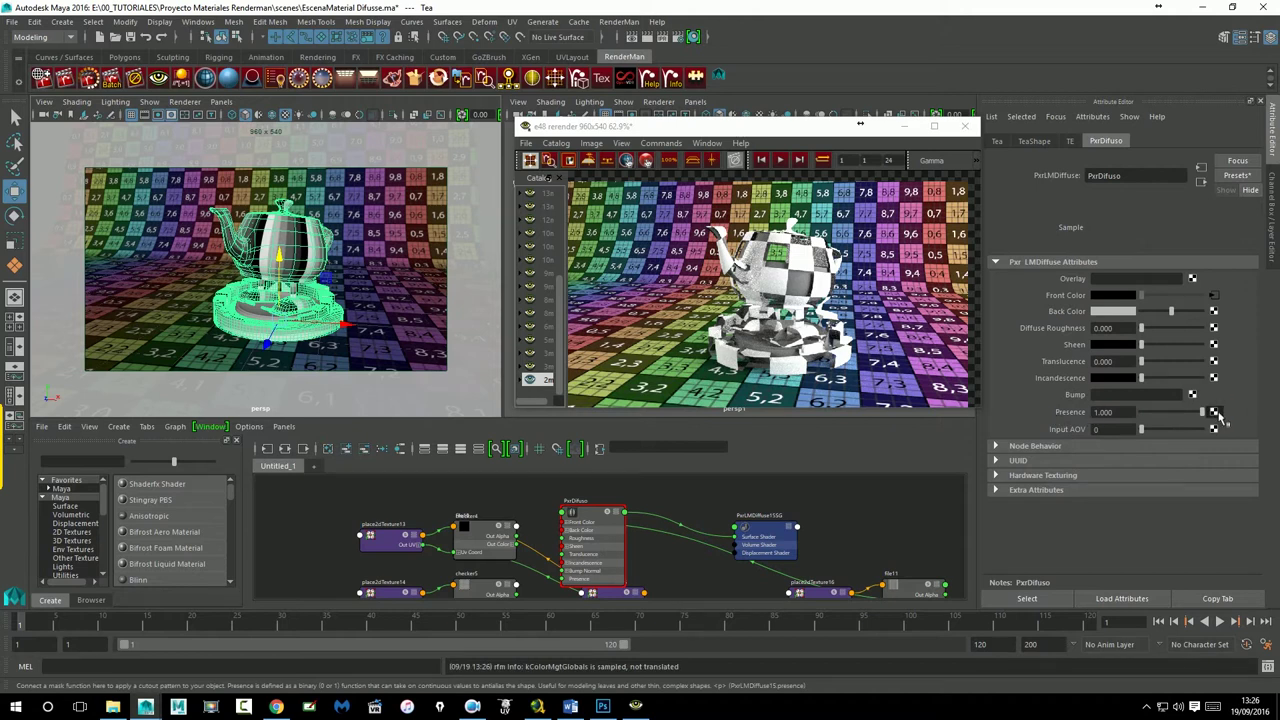
pyautogui.click(245, 190)
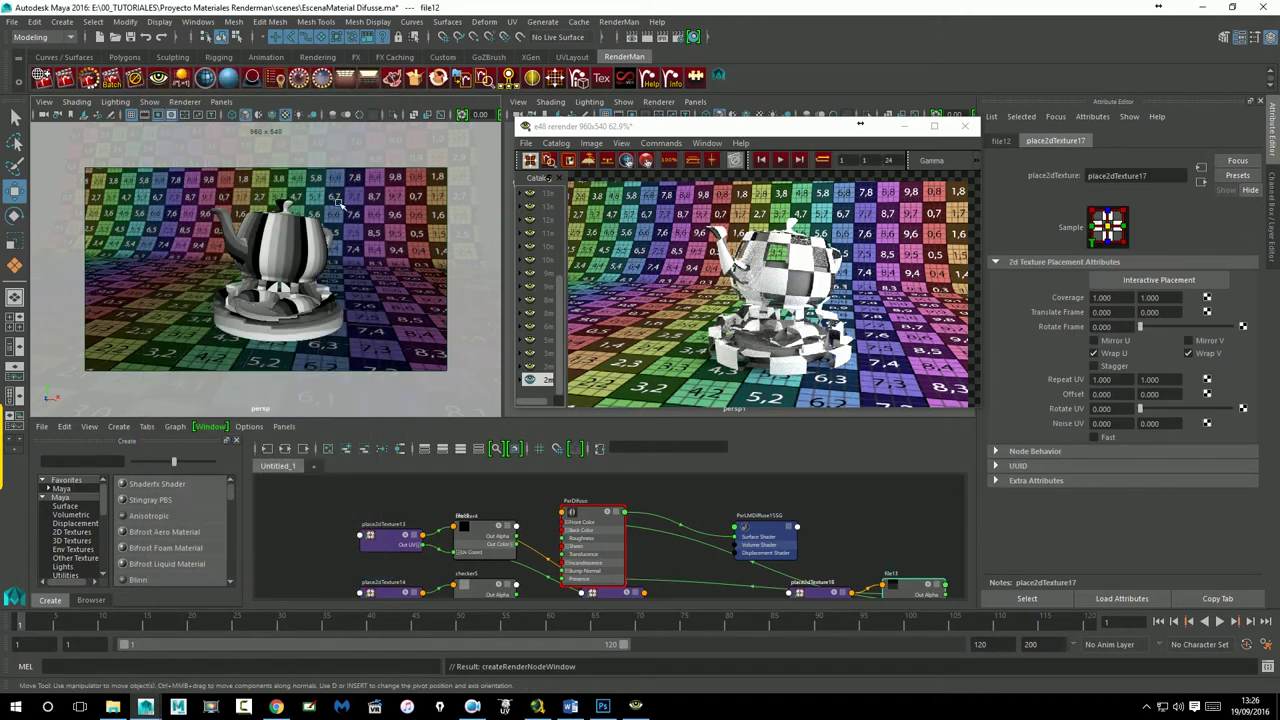
pyautogui.click(1003, 142)
pyautogui.click(1238, 324)
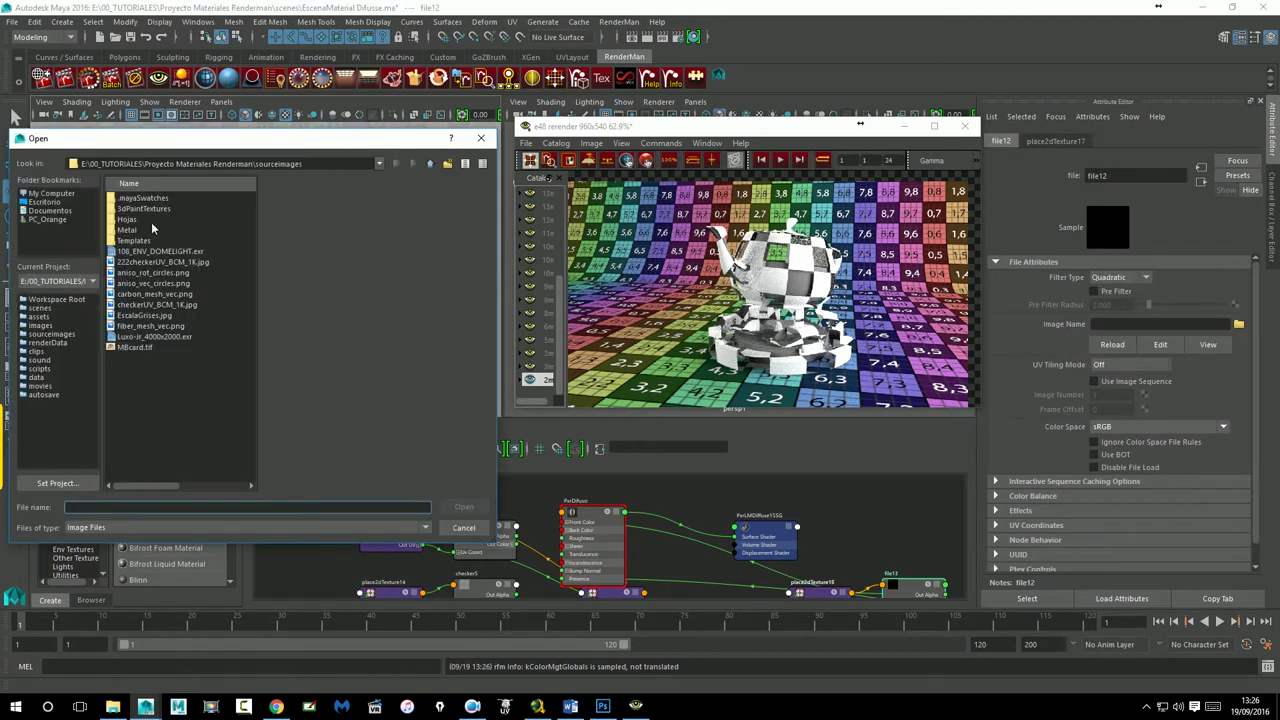
pyautogui.click(142, 314)
pyautogui.click(464, 507)
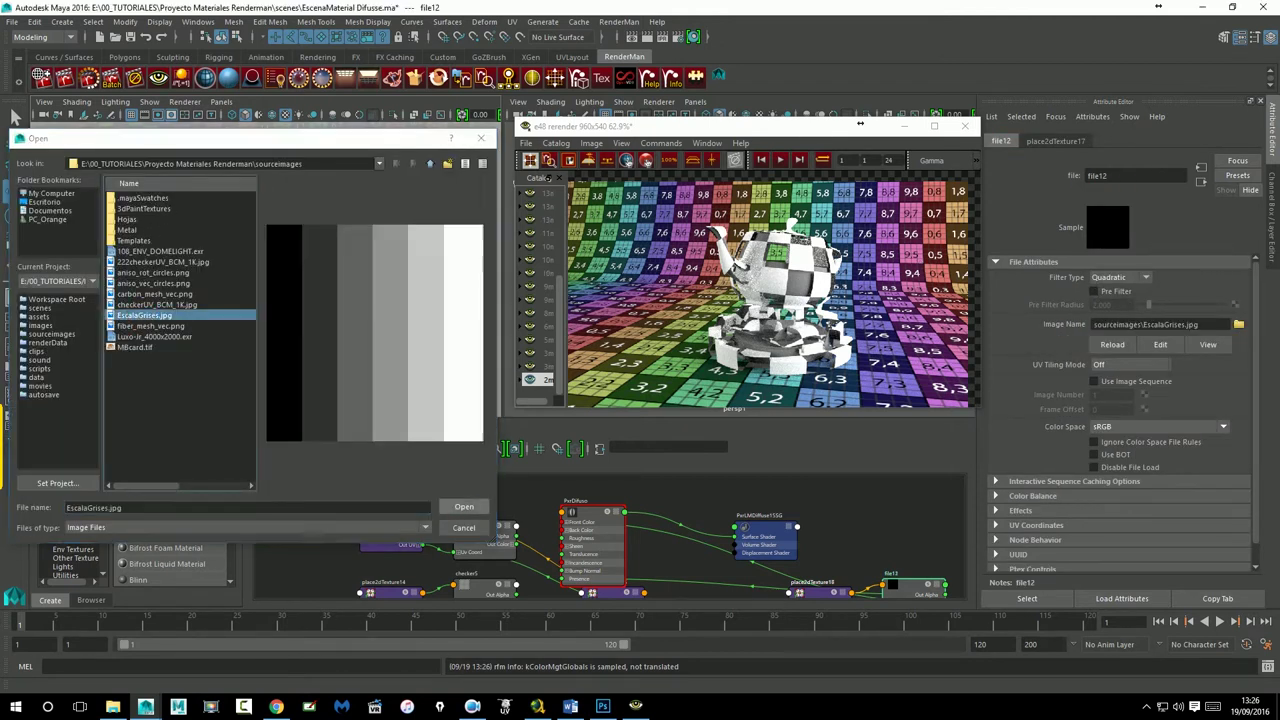
# Step: Set the file12 texture's place2dTexture17 Repeat UV to 7 × 7
pyautogui.click(1068, 145)
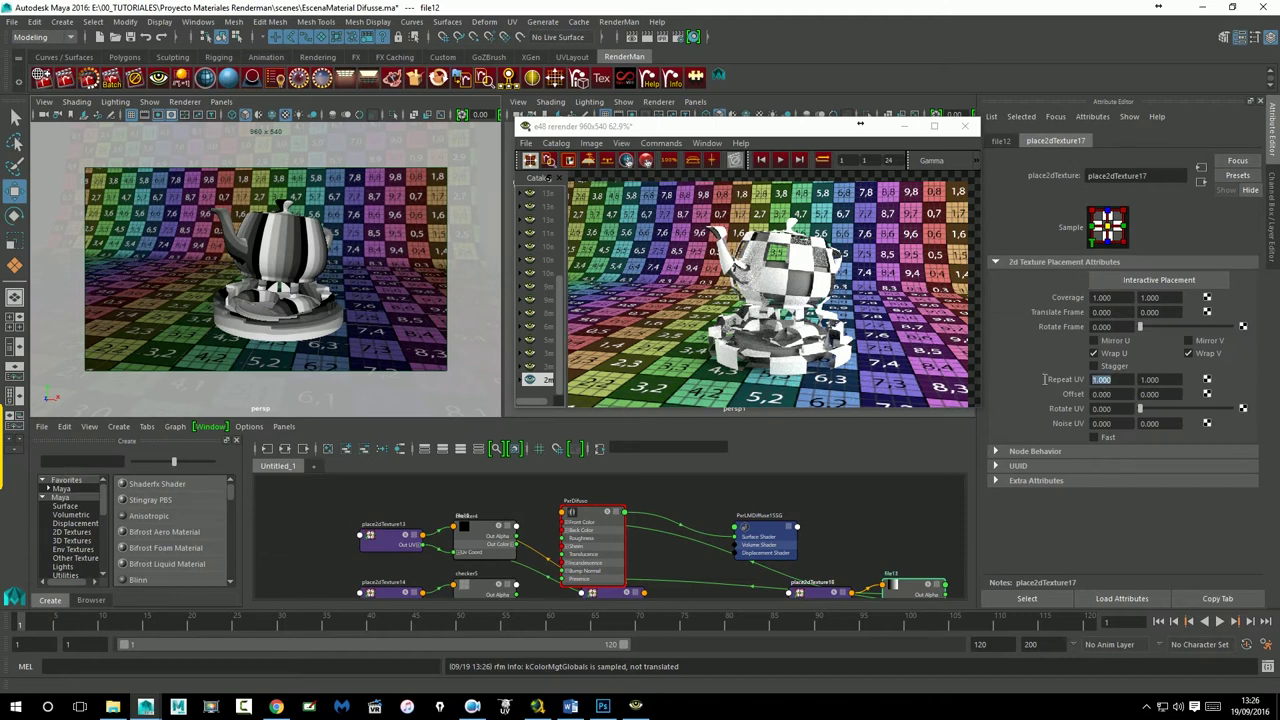
pyautogui.press('Tab')
pyautogui.write('7')
pyautogui.press('Return')
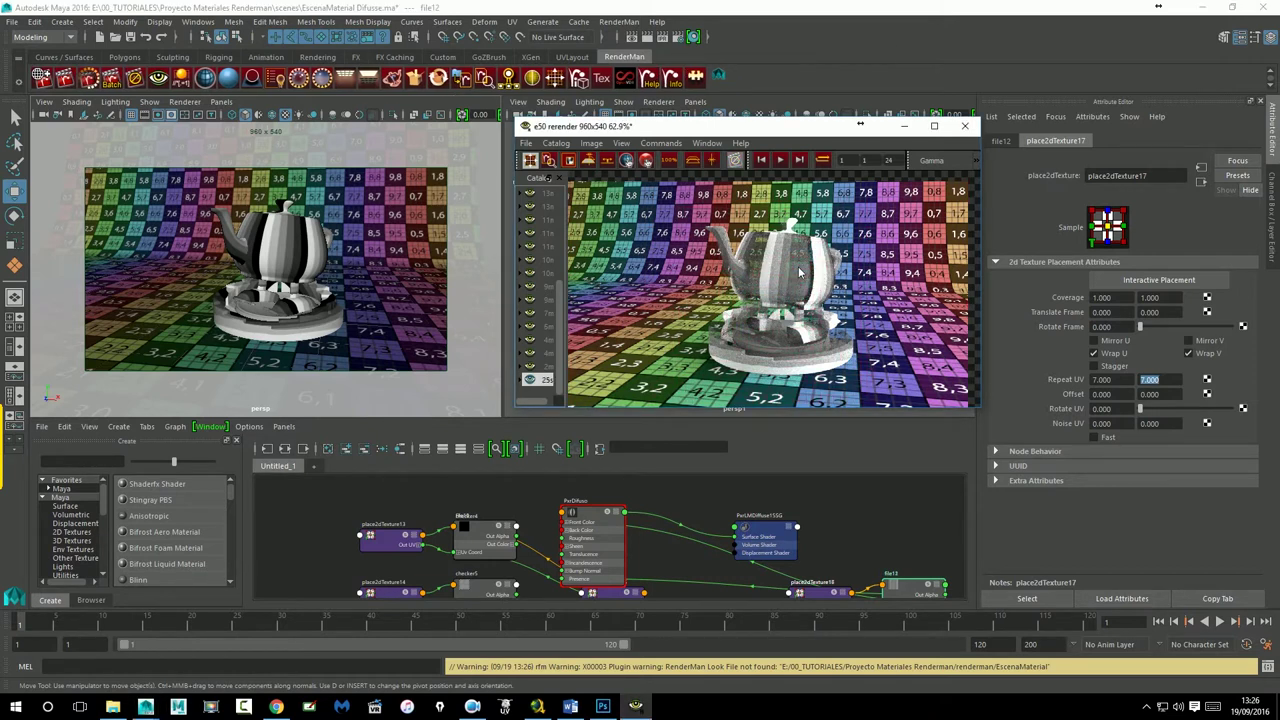
# Step: Disconnect the file texture from PxrDifuso's Presence
pyautogui.click(1204, 182)
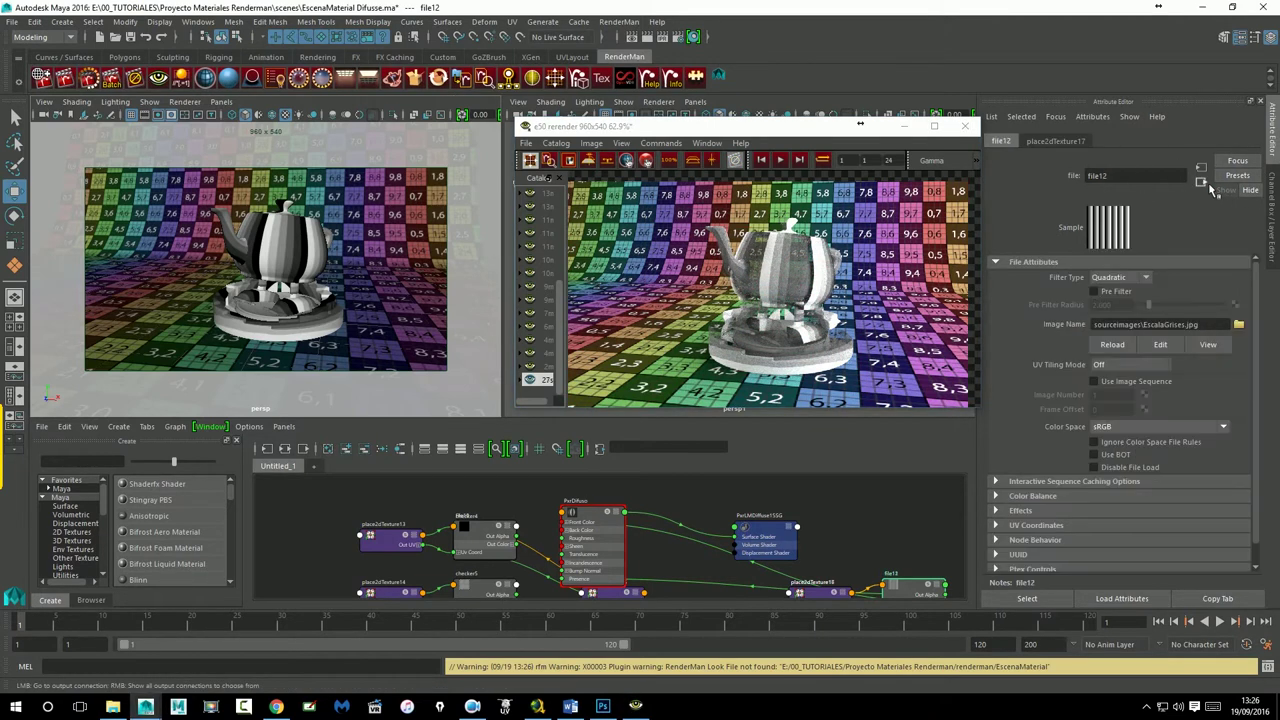
pyautogui.click(1207, 183)
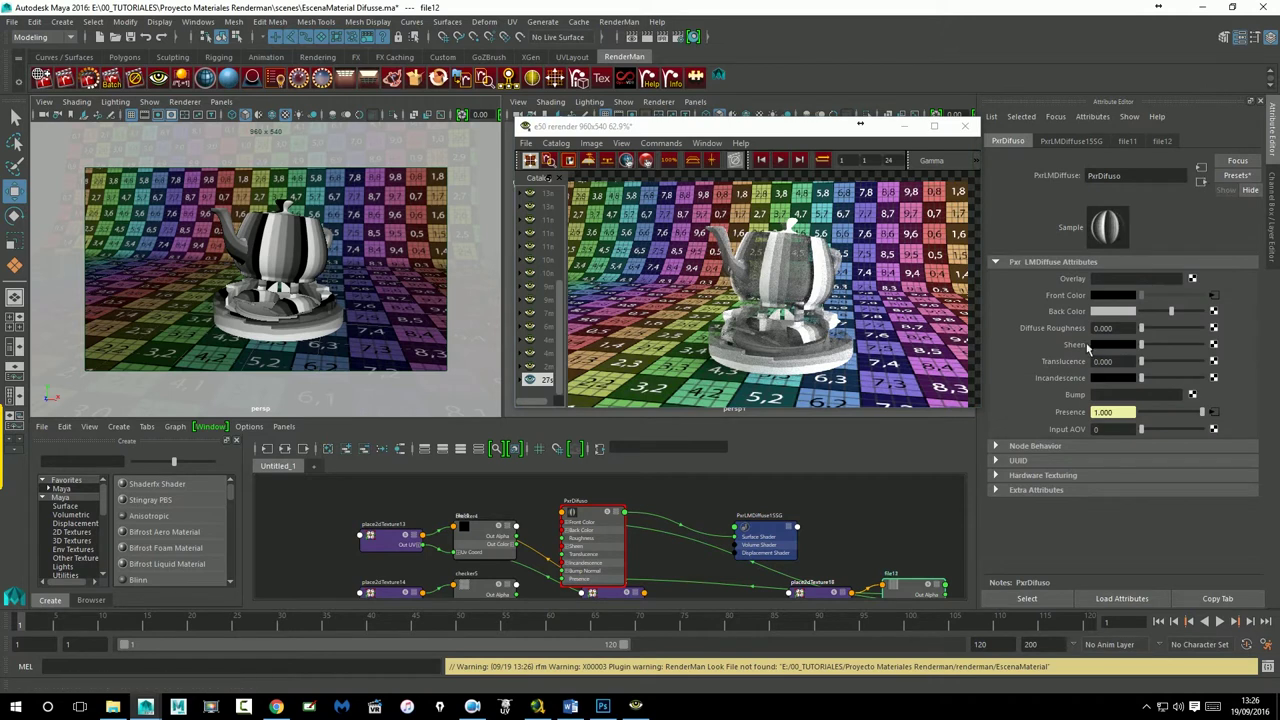
pyautogui.rightClick(1075, 411)
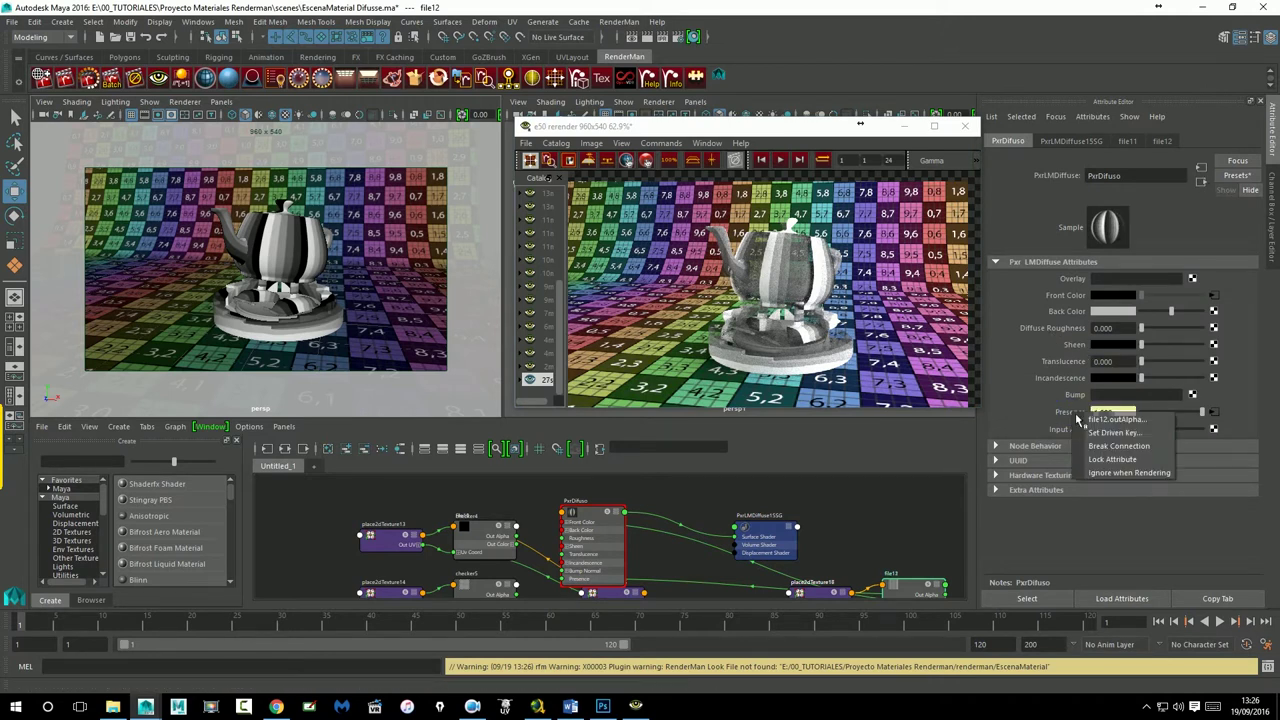
pyautogui.click(1102, 448)
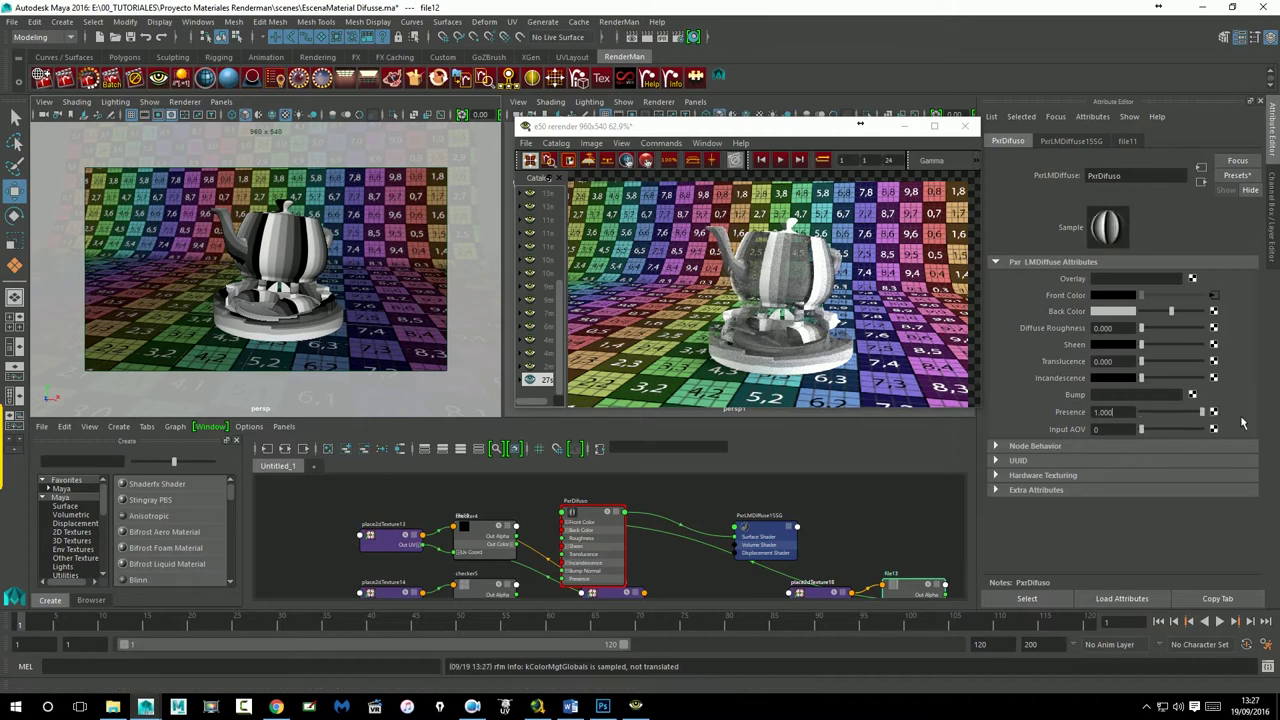
# Step: Disconnect file11 from Front Color and copy the light grey Back Color onto it
pyautogui.rightClick(1082, 305)
pyautogui.click(1110, 311)
pyautogui.click(1124, 298)
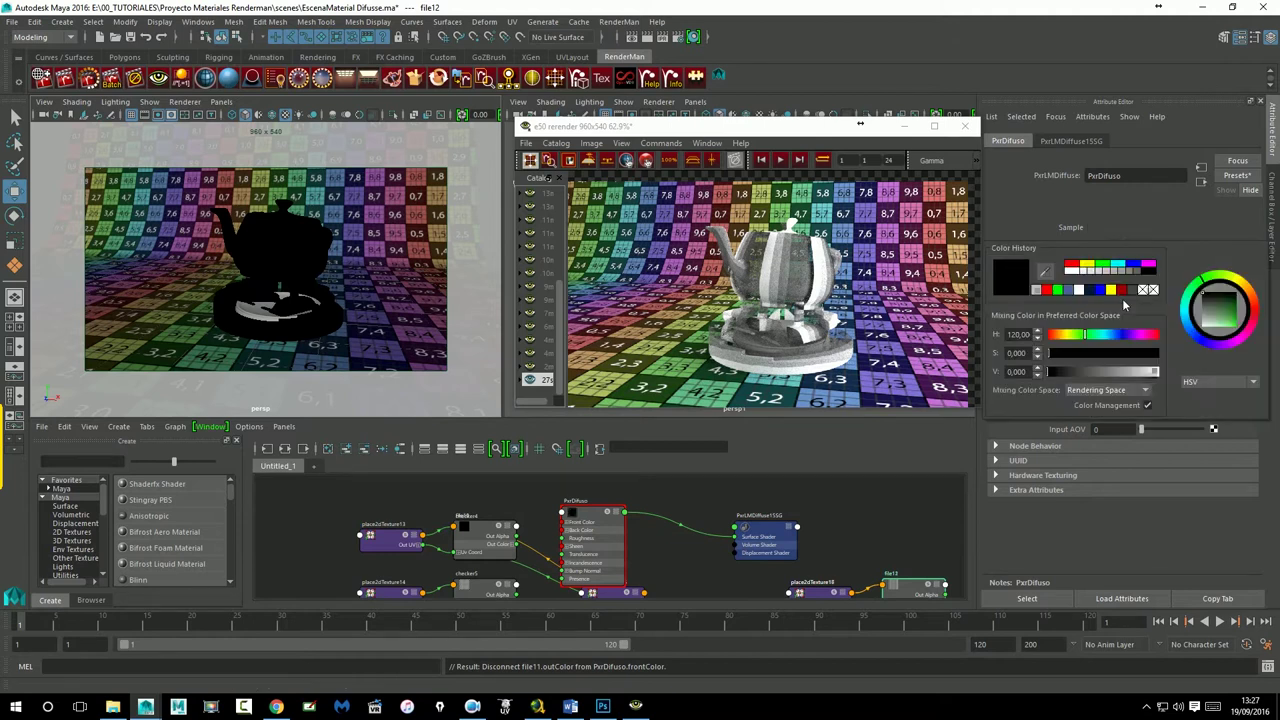
pyautogui.click(1044, 271)
pyautogui.moveTo(1117, 315); pyautogui.dragTo(1115, 295, button='middle')
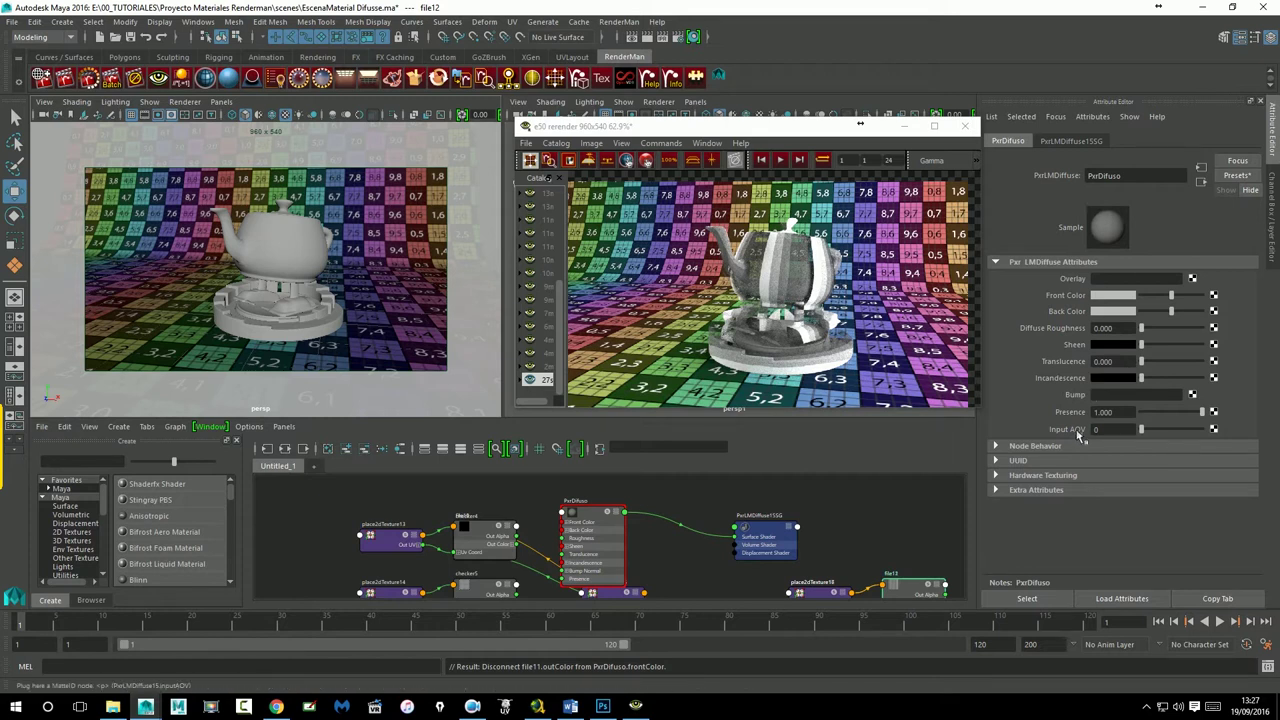
# Step: Set PxrDifuso's Input AOV to 1
pyautogui.click(1108, 432)
pyautogui.click(1111, 437)
pyautogui.moveTo(1094, 430)
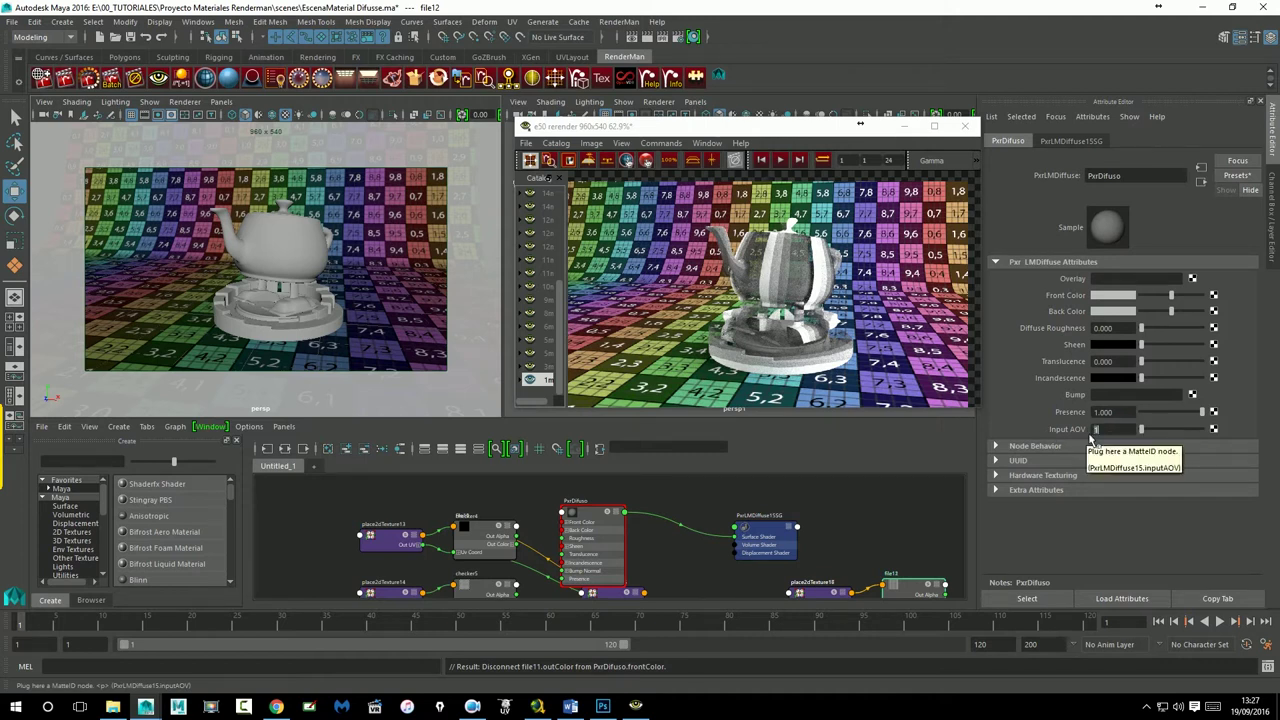
pyautogui.press('Return')
pyautogui.click(1058, 218)
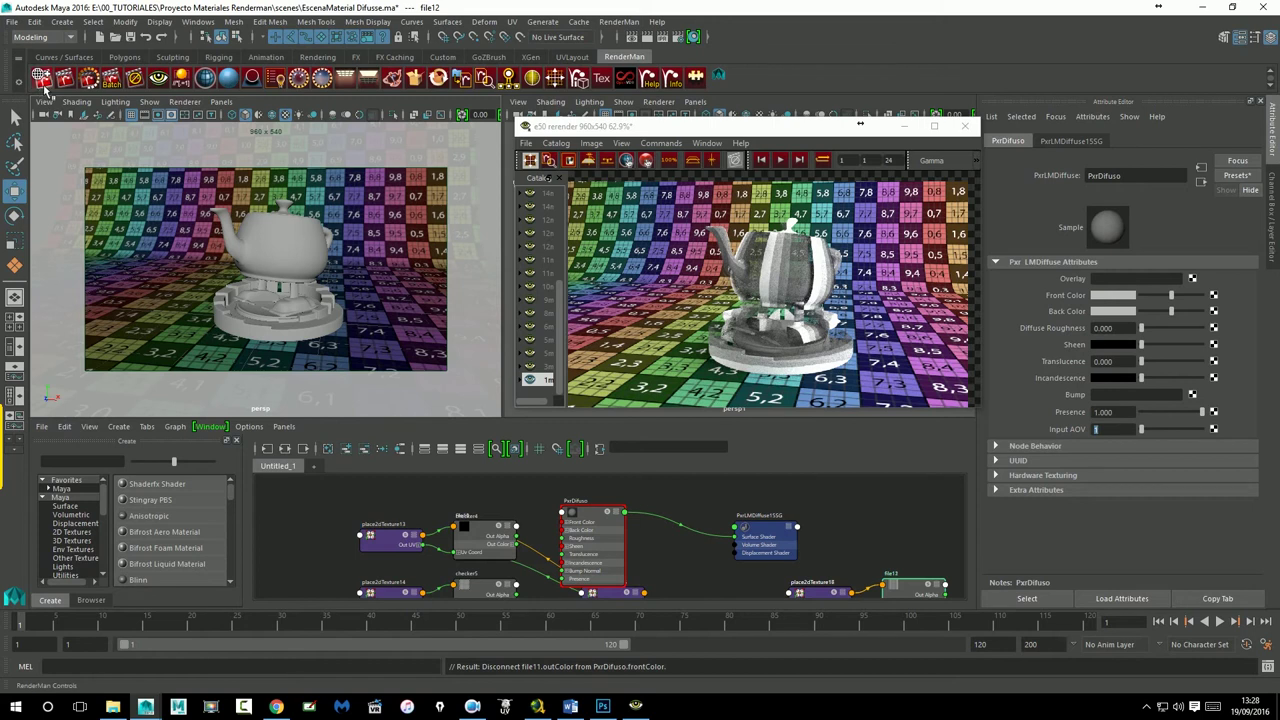
# Step: Open RenderMan Controls and show the Final pass's Outputs
pyautogui.click(41, 79)
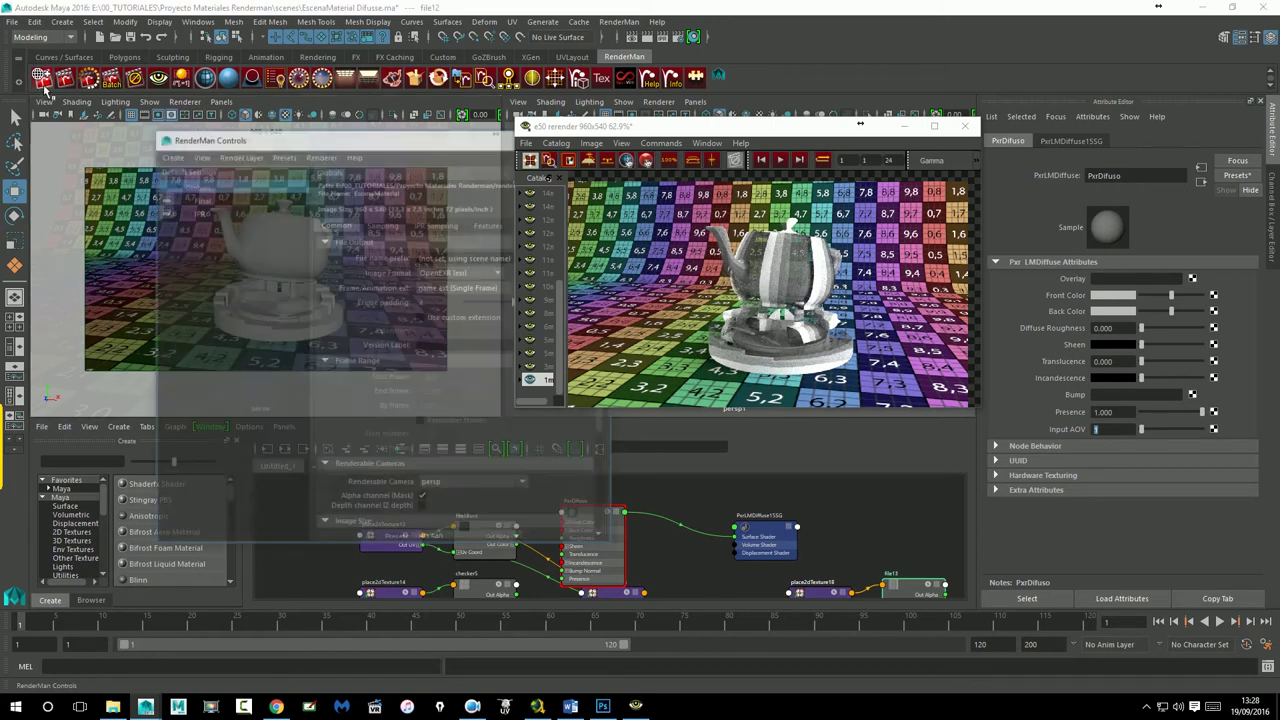
pyautogui.moveTo(365, 135)
pyautogui.mouseDown()
pyautogui.moveTo(233, 150)
pyautogui.moveTo(249, 153)
pyautogui.mouseUp()
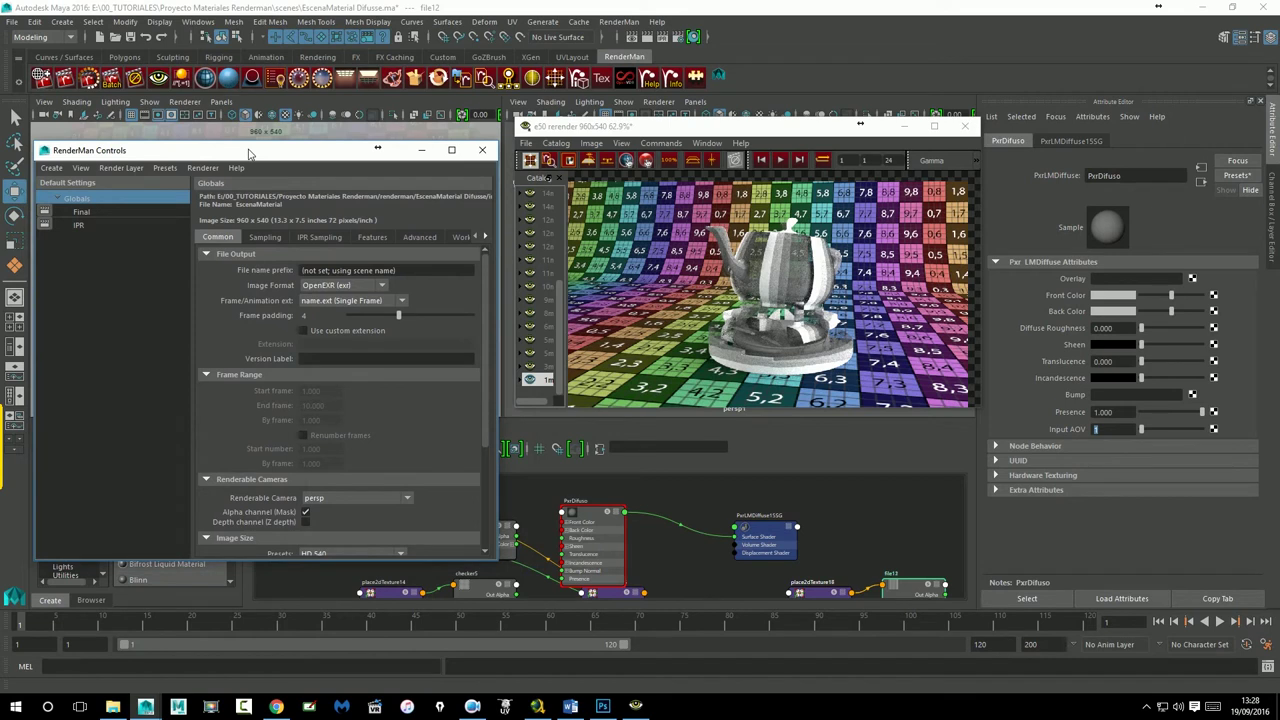
pyautogui.click(80, 213)
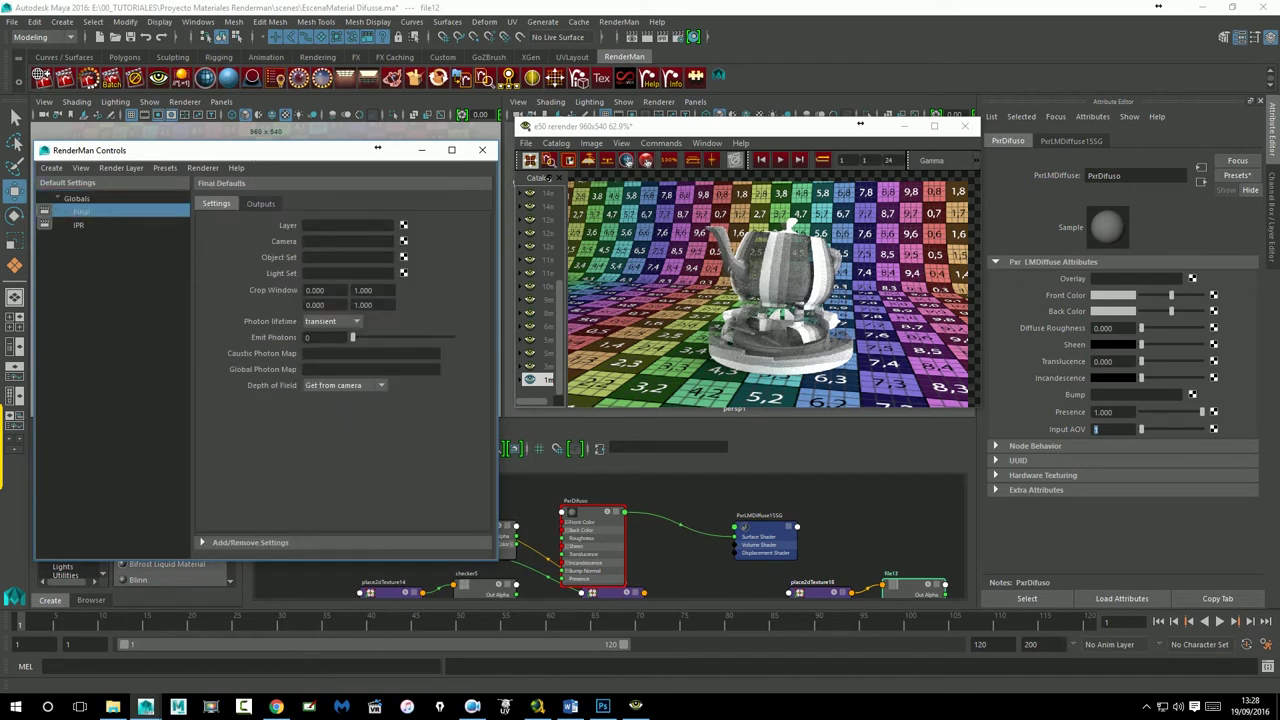
pyautogui.click(266, 206)
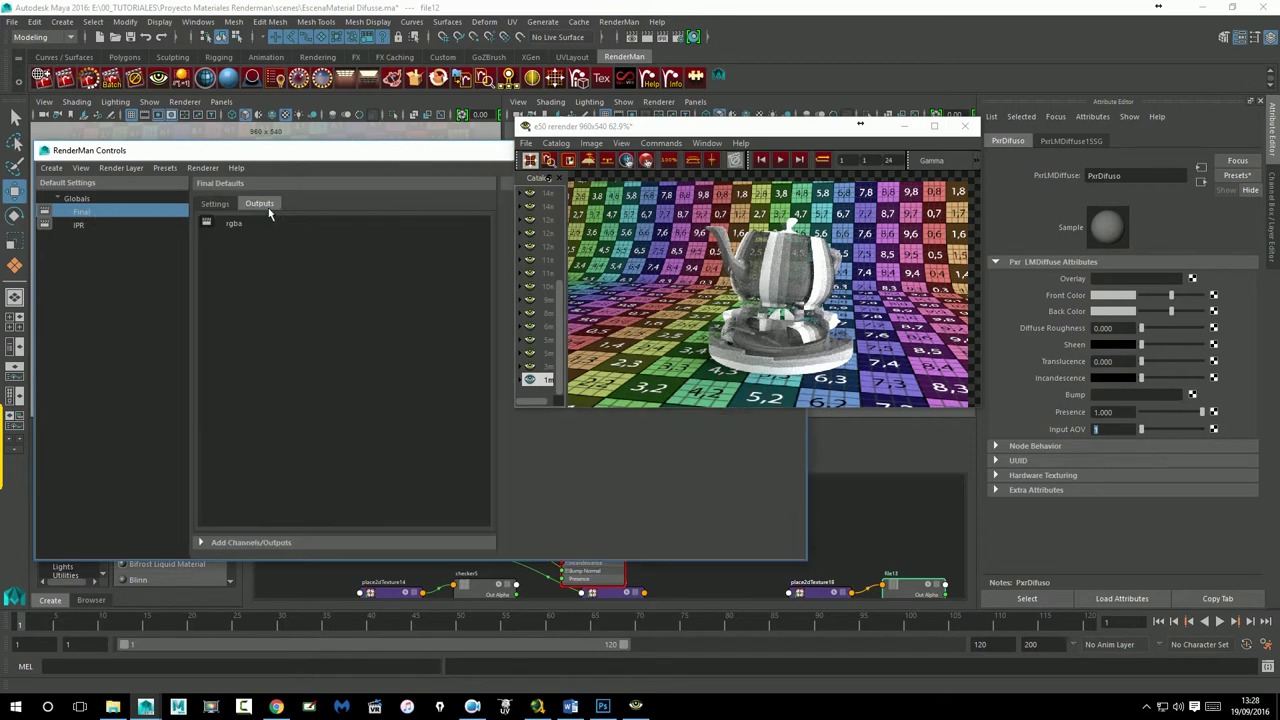
# Step: Create an output from the MatteID1 channel under Add Channels/Outputs > Matte
pyautogui.click(256, 542)
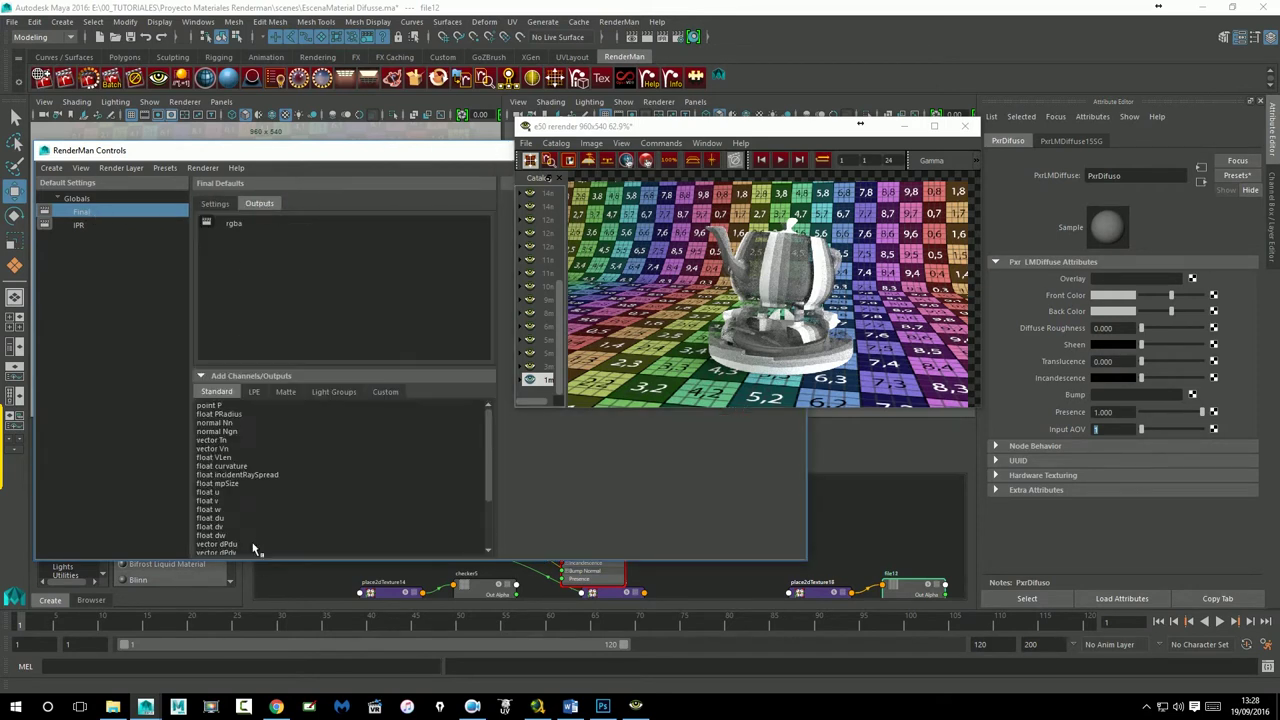
pyautogui.click(286, 393)
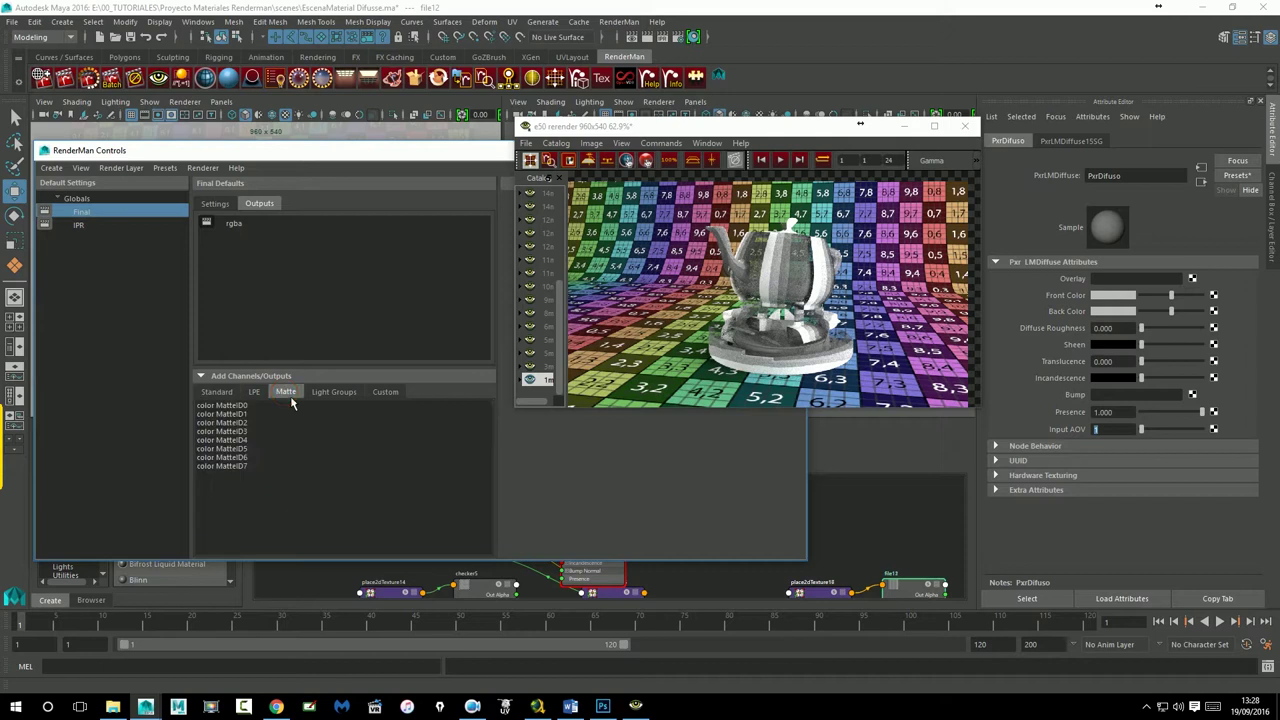
pyautogui.click(228, 414)
pyautogui.rightClick(237, 417)
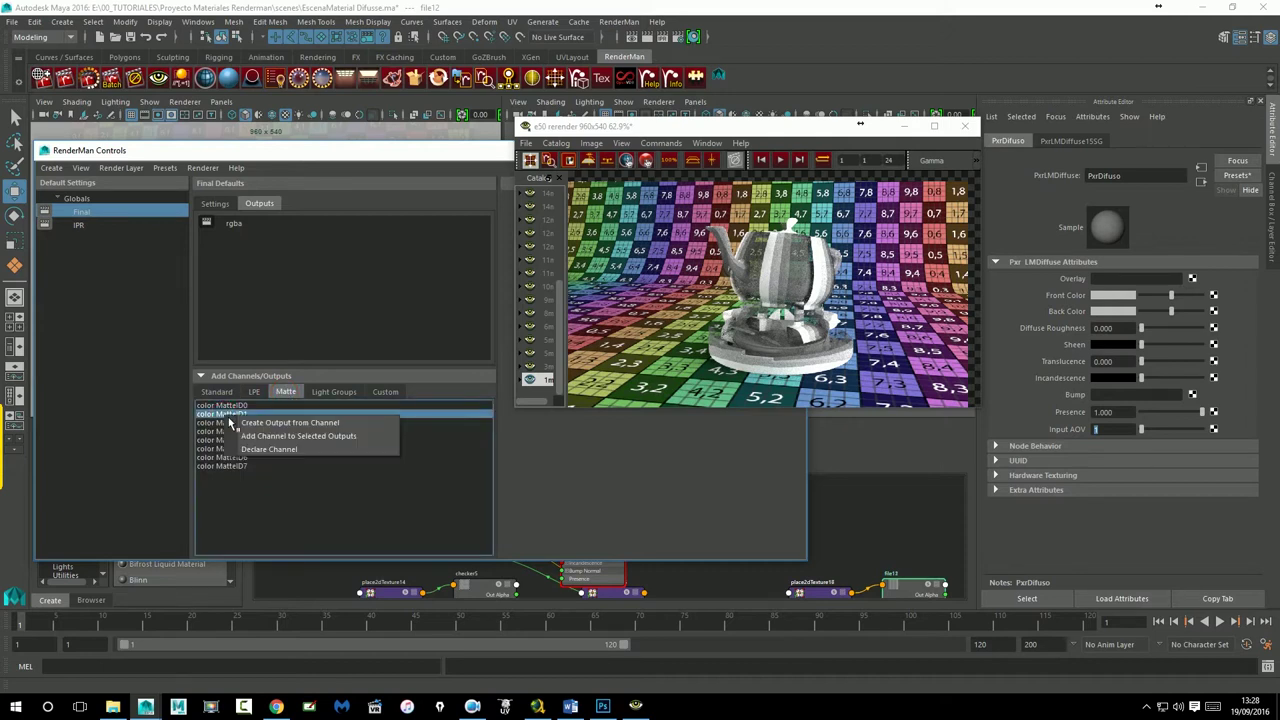
pyautogui.click(289, 422)
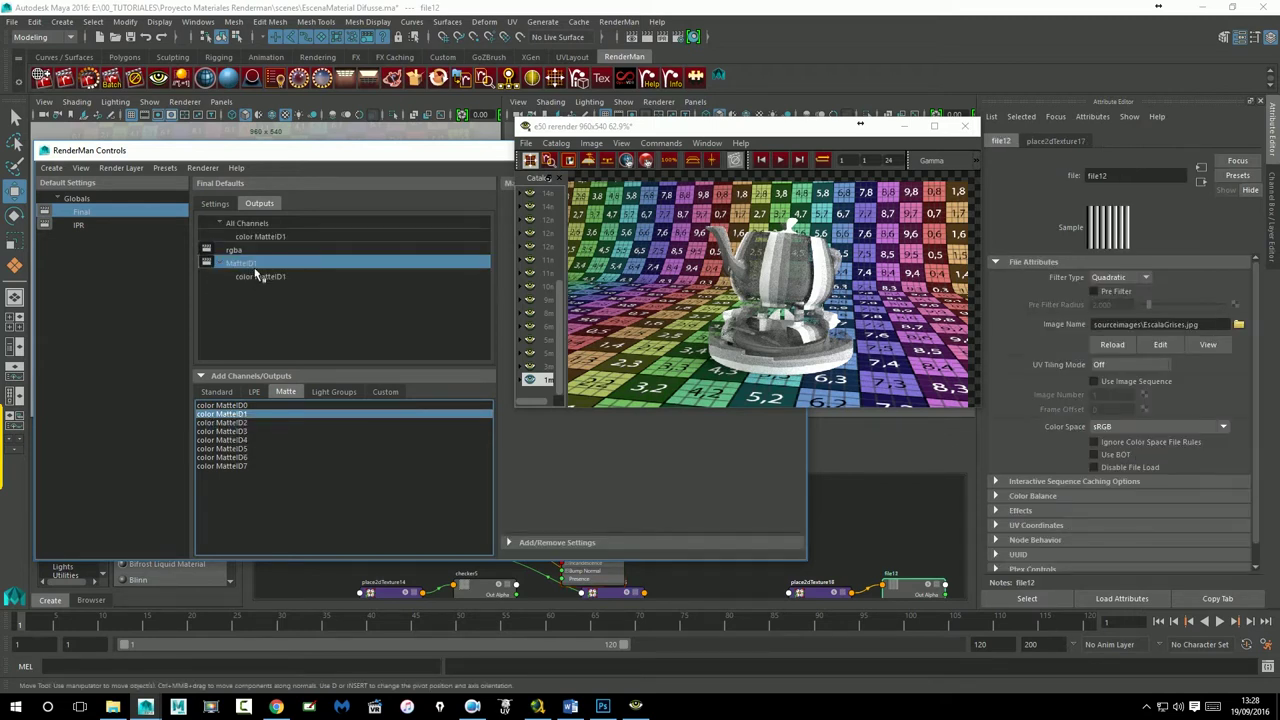
# Step: Select the teapot and close the RenderMan render controls
pyautogui.moveTo(369, 157); pyautogui.dragTo(358, 272)
pyautogui.click(308, 232)
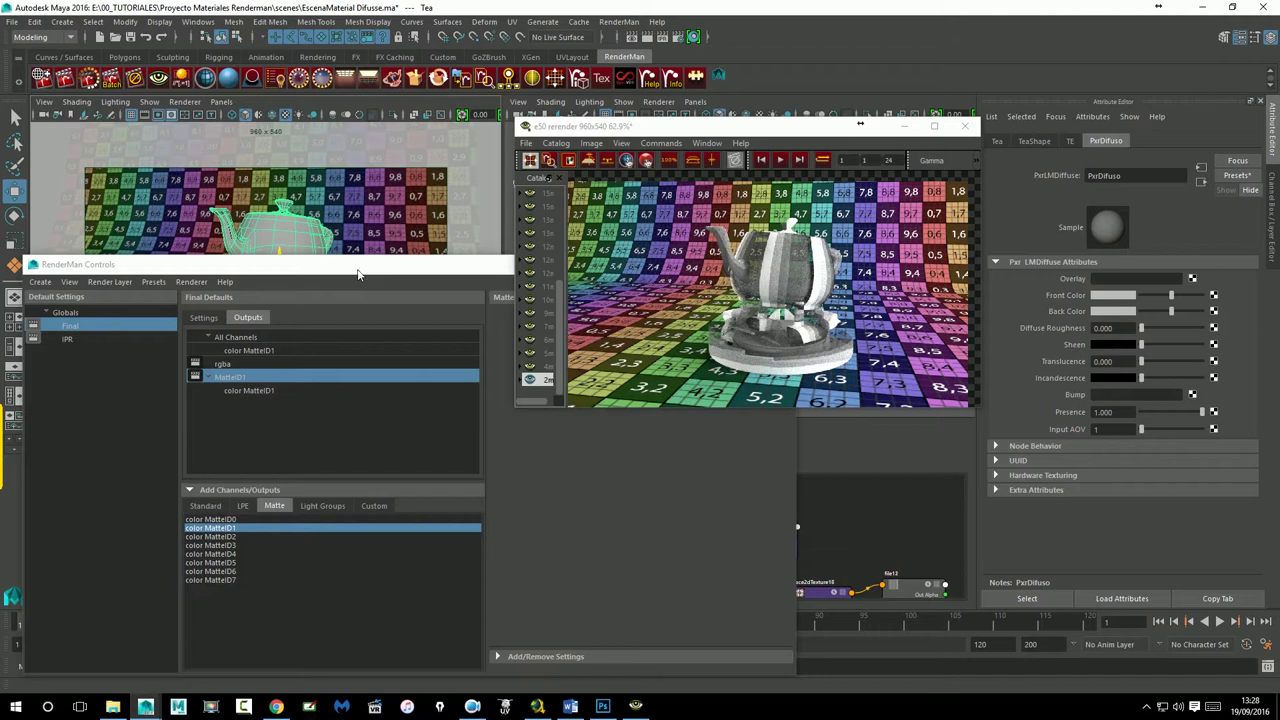
pyautogui.moveTo(358, 273); pyautogui.dragTo(361, 242)
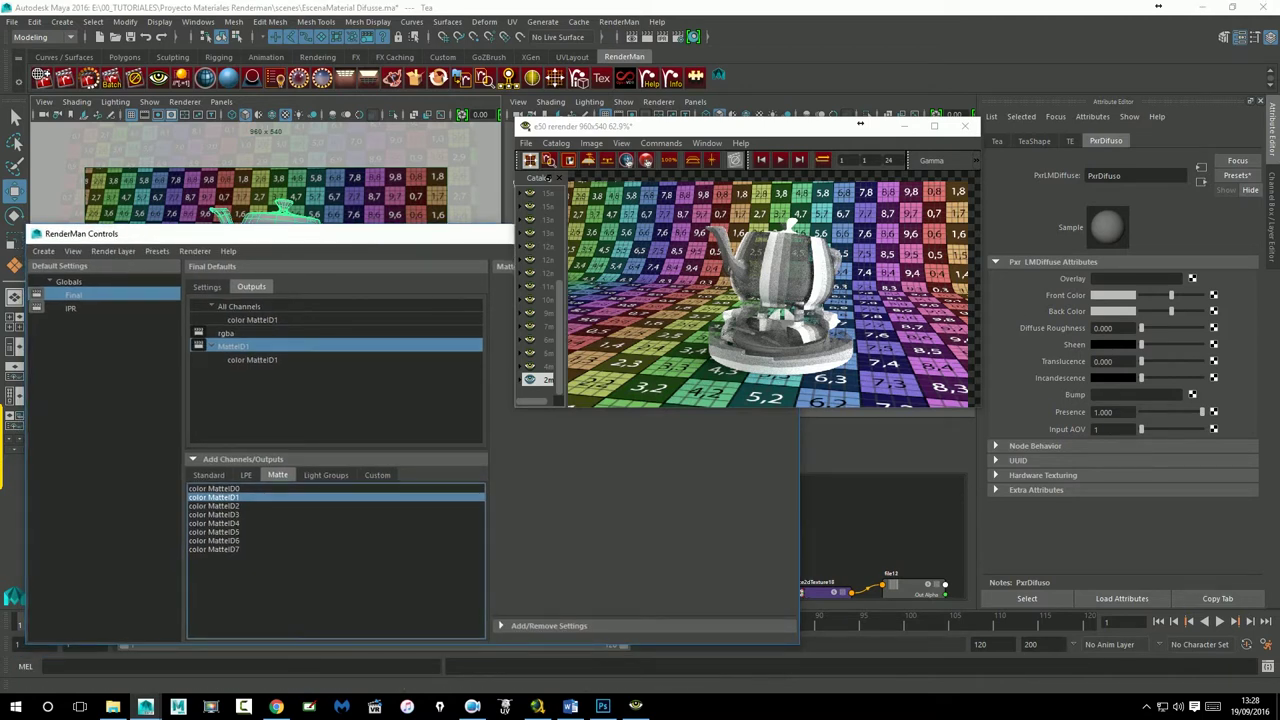
pyautogui.moveTo(400, 245); pyautogui.dragTo(356, 312)
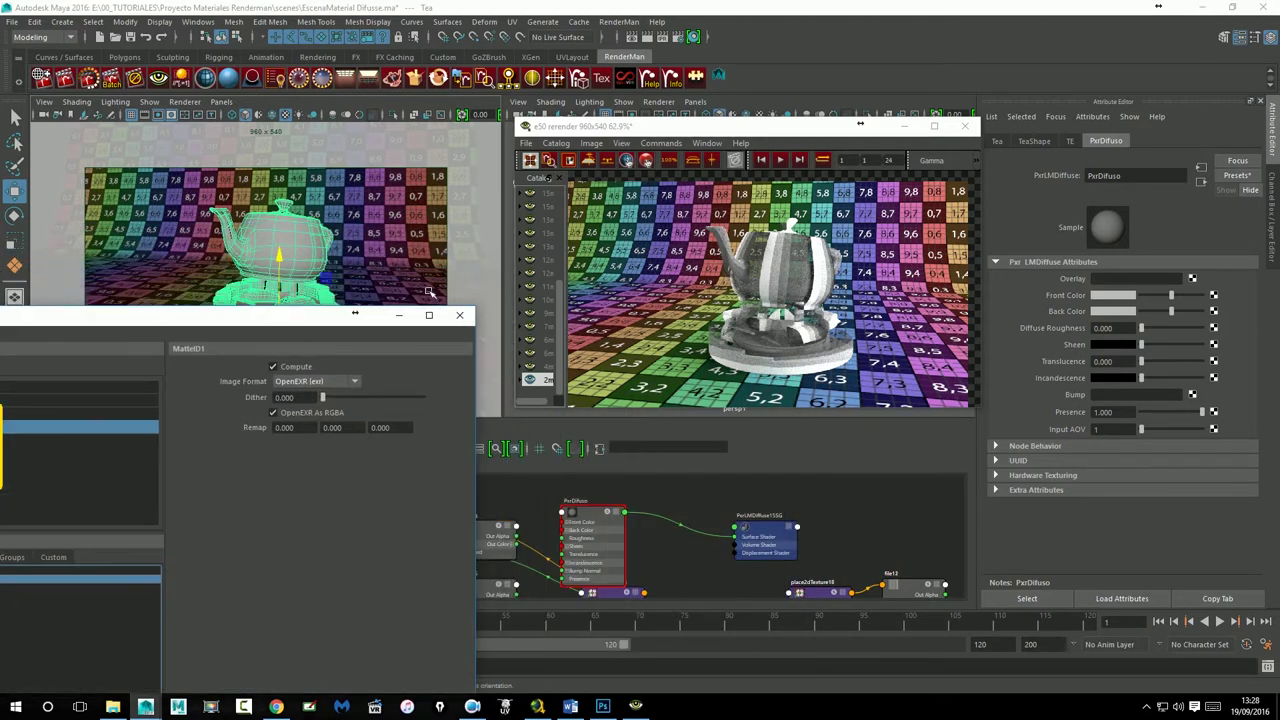
pyautogui.click(429, 313)
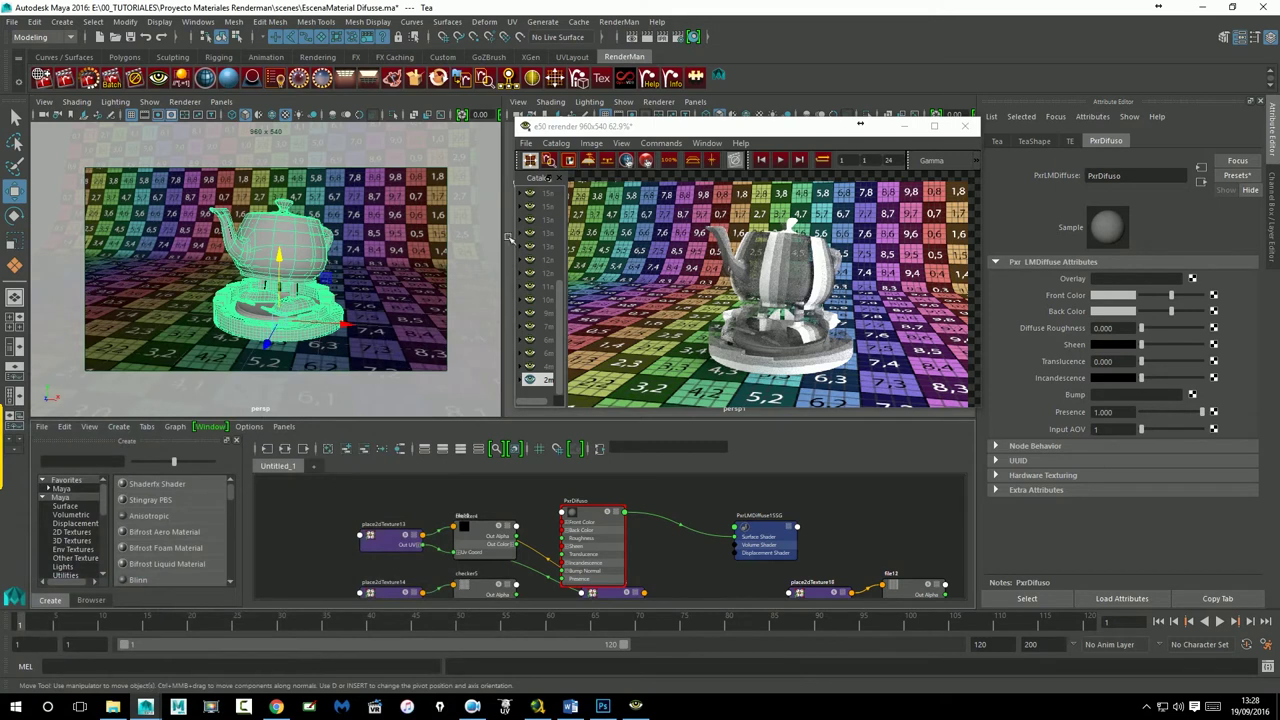
# Step: Reopen the RenderMan Controls and display the Final render outputs
pyautogui.click(685, 44)
pyautogui.click(361, 118)
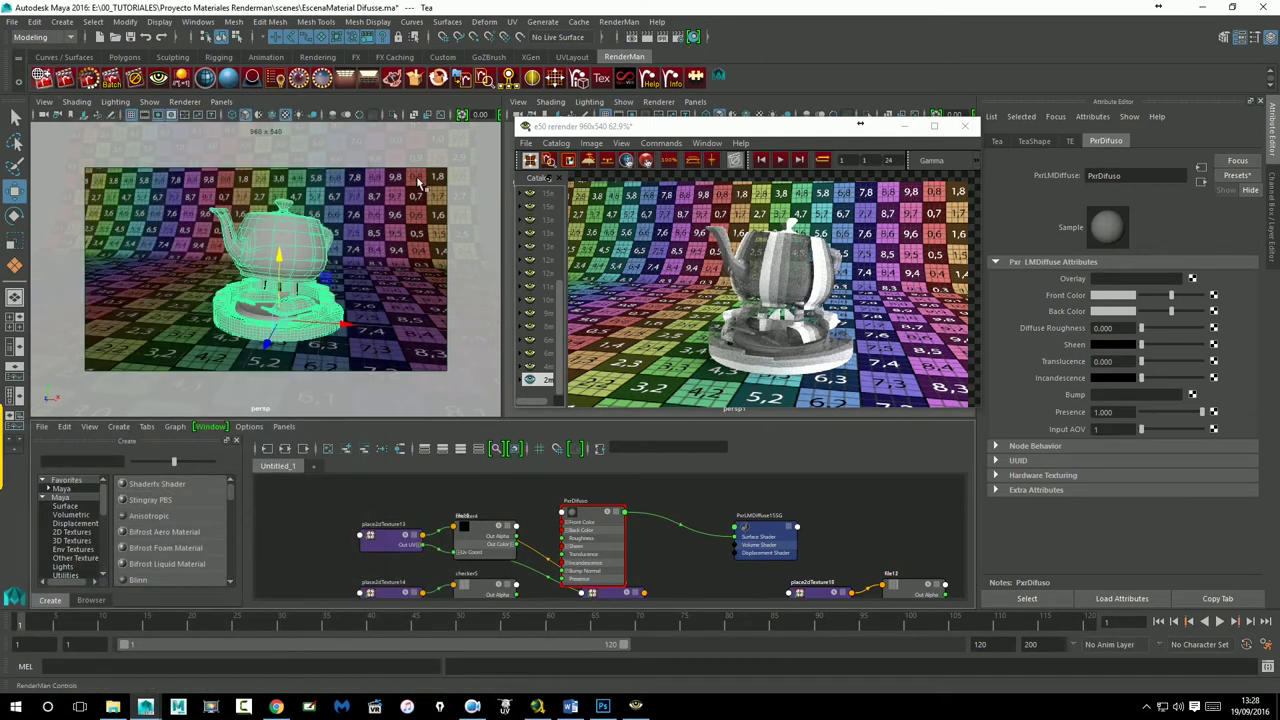
pyautogui.click(40, 78)
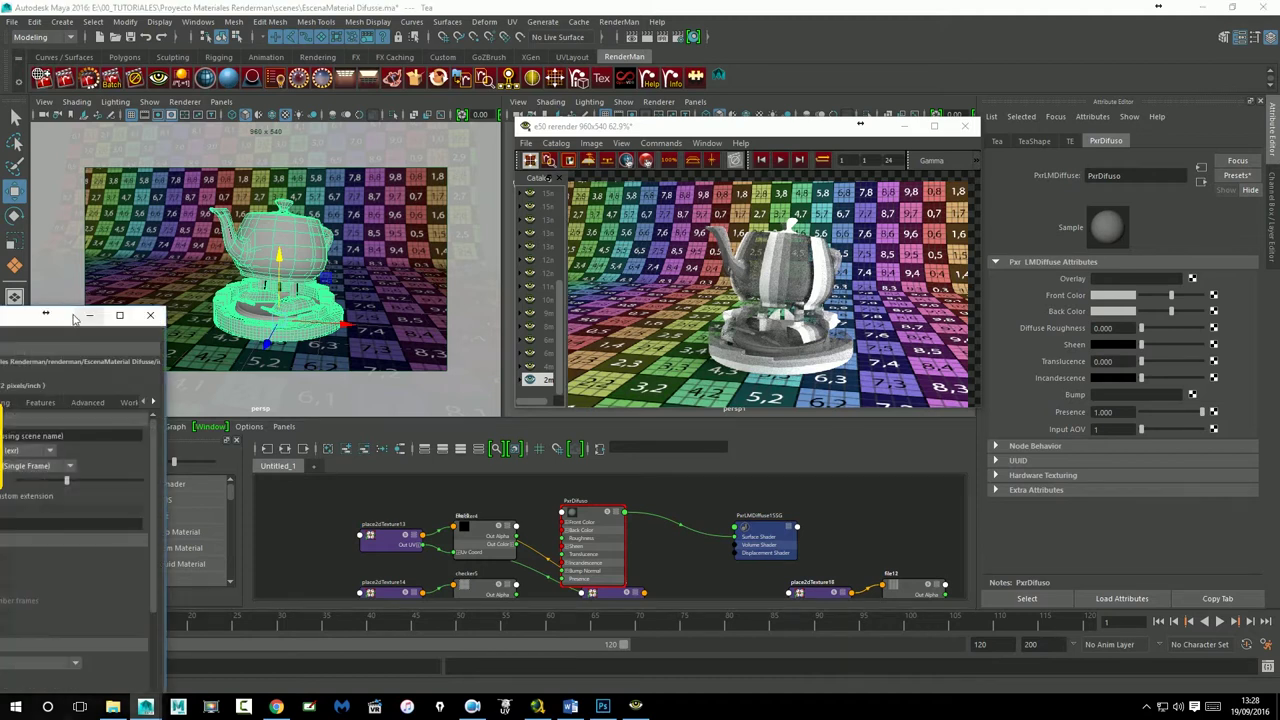
pyautogui.moveTo(35, 318)
pyautogui.mouseDown()
pyautogui.moveTo(489, 227)
pyautogui.moveTo(330, 236)
pyautogui.mouseUp()
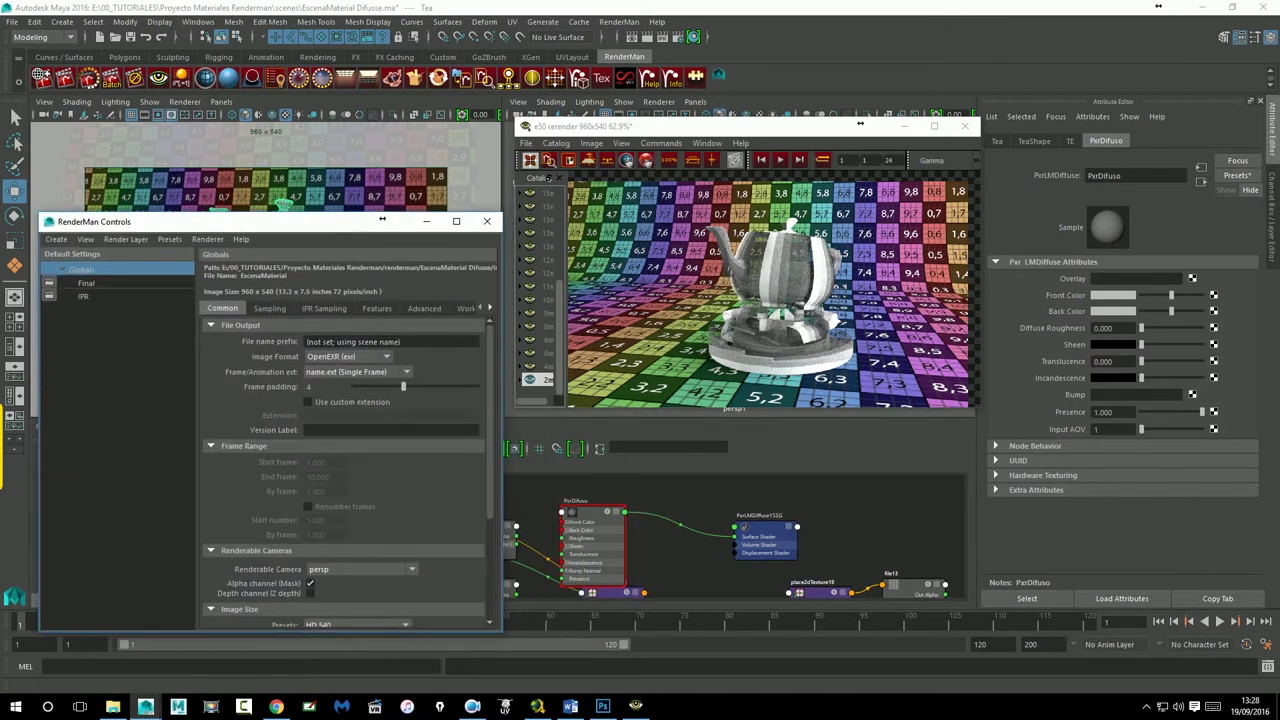
pyautogui.click(89, 288)
pyautogui.click(265, 274)
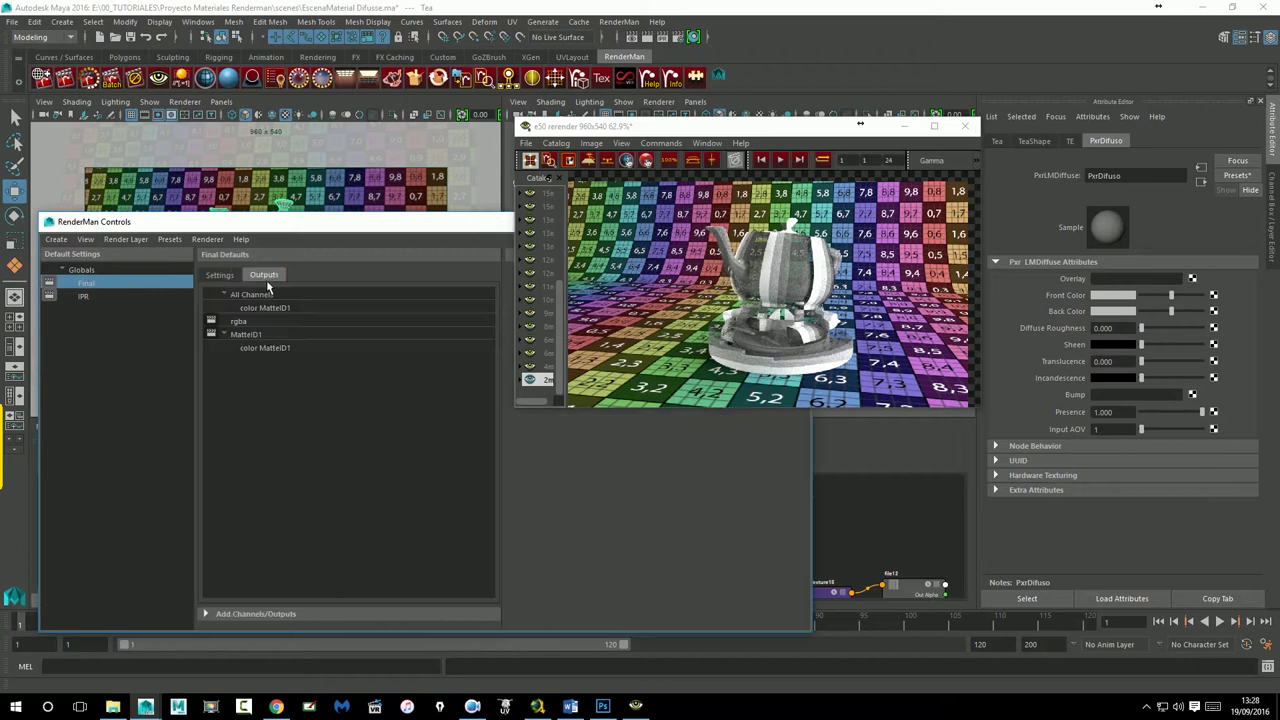
# Step: Check that the MatteID1 output is OpenEXR, close the controls and select the base mesh
pyautogui.click(240, 323)
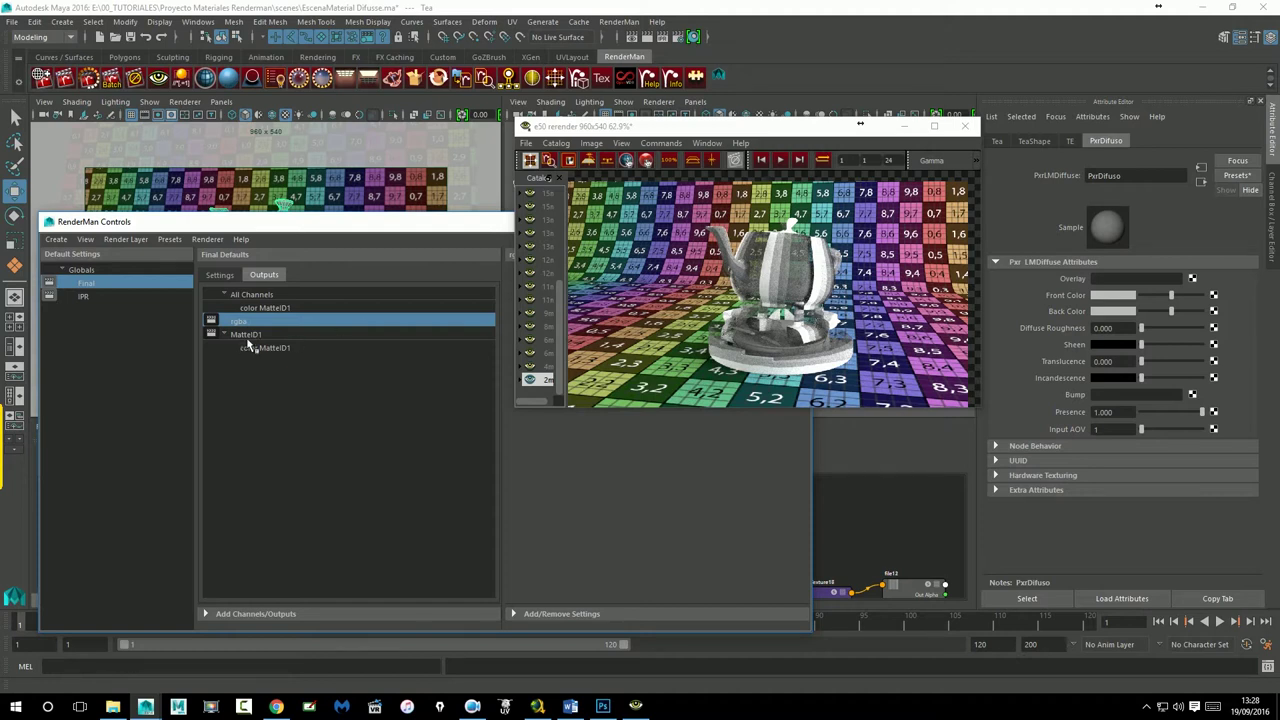
pyautogui.click(247, 337)
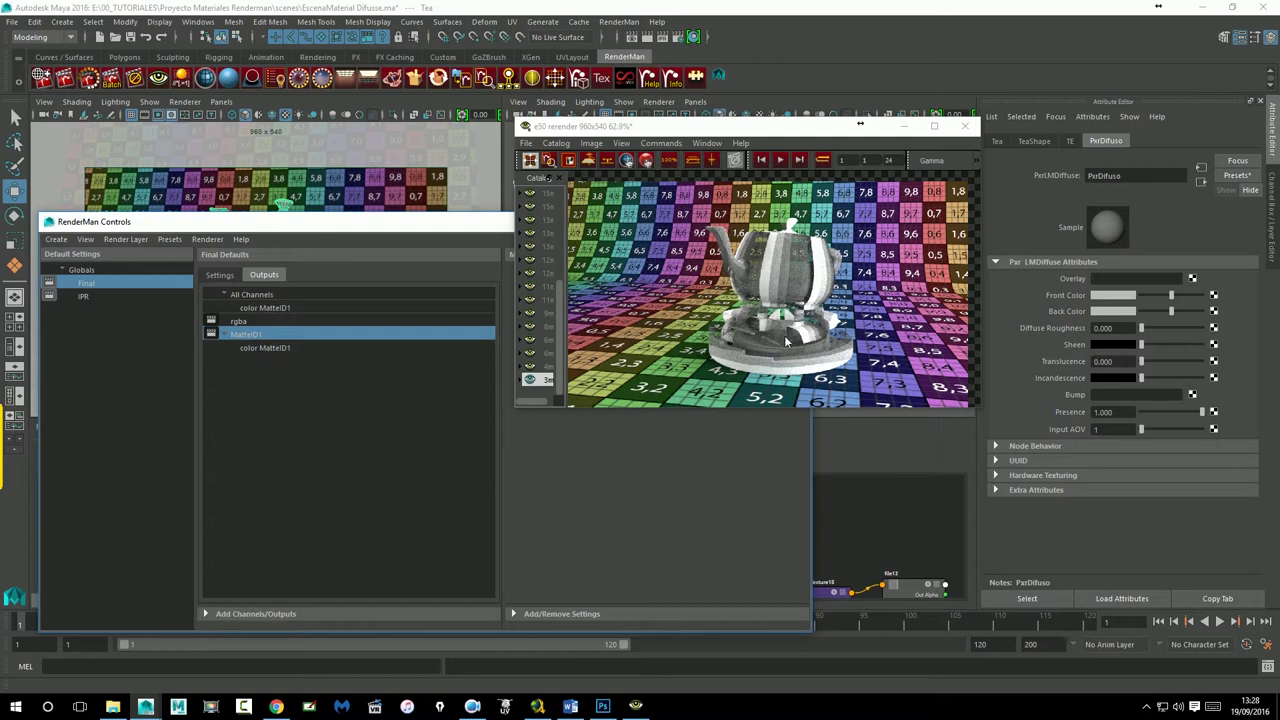
pyautogui.moveTo(455, 224); pyautogui.dragTo(397, 293)
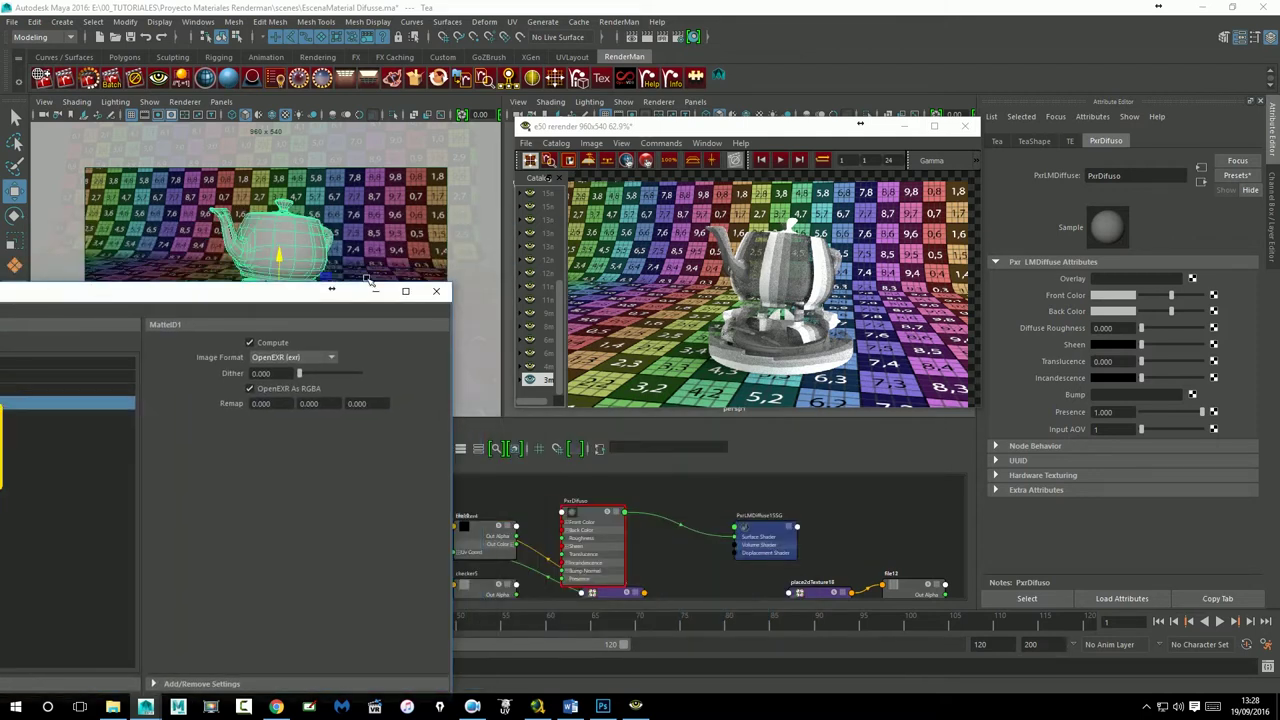
pyautogui.click(440, 293)
pyautogui.click(268, 325)
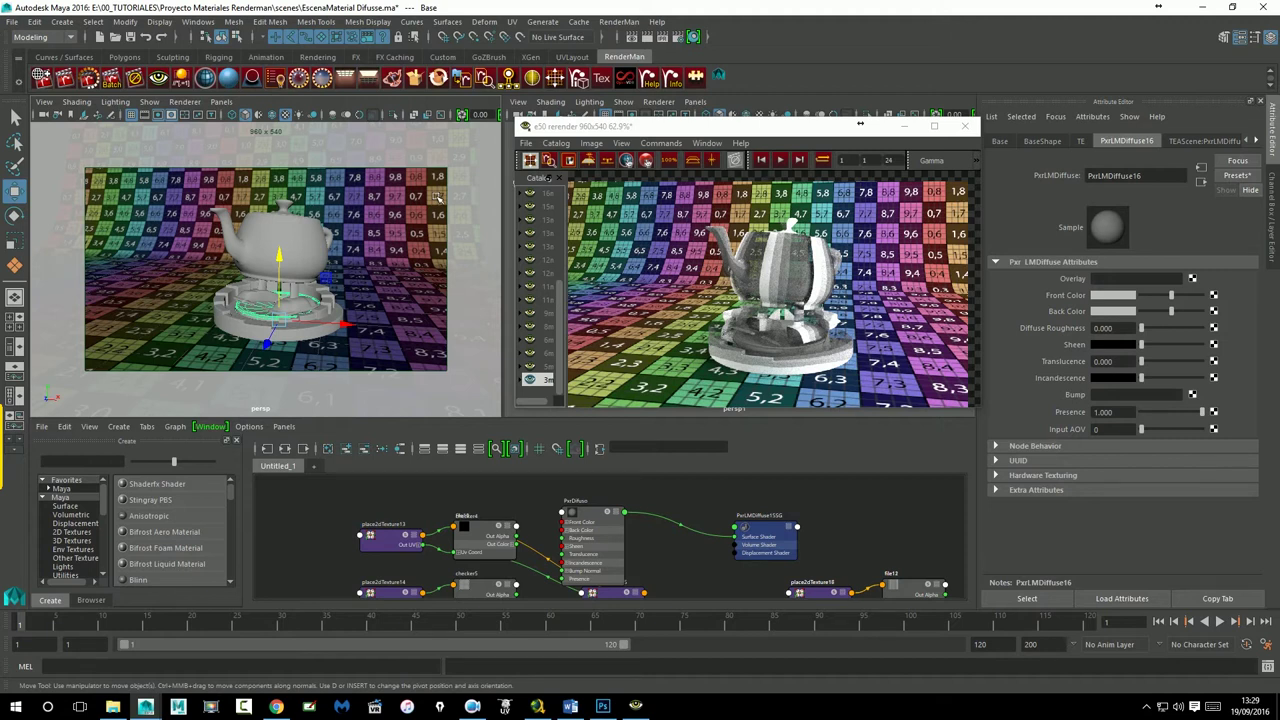
# Step: Start a Batch Render of the teapot scene from the shelf
pyautogui.click(118, 87)
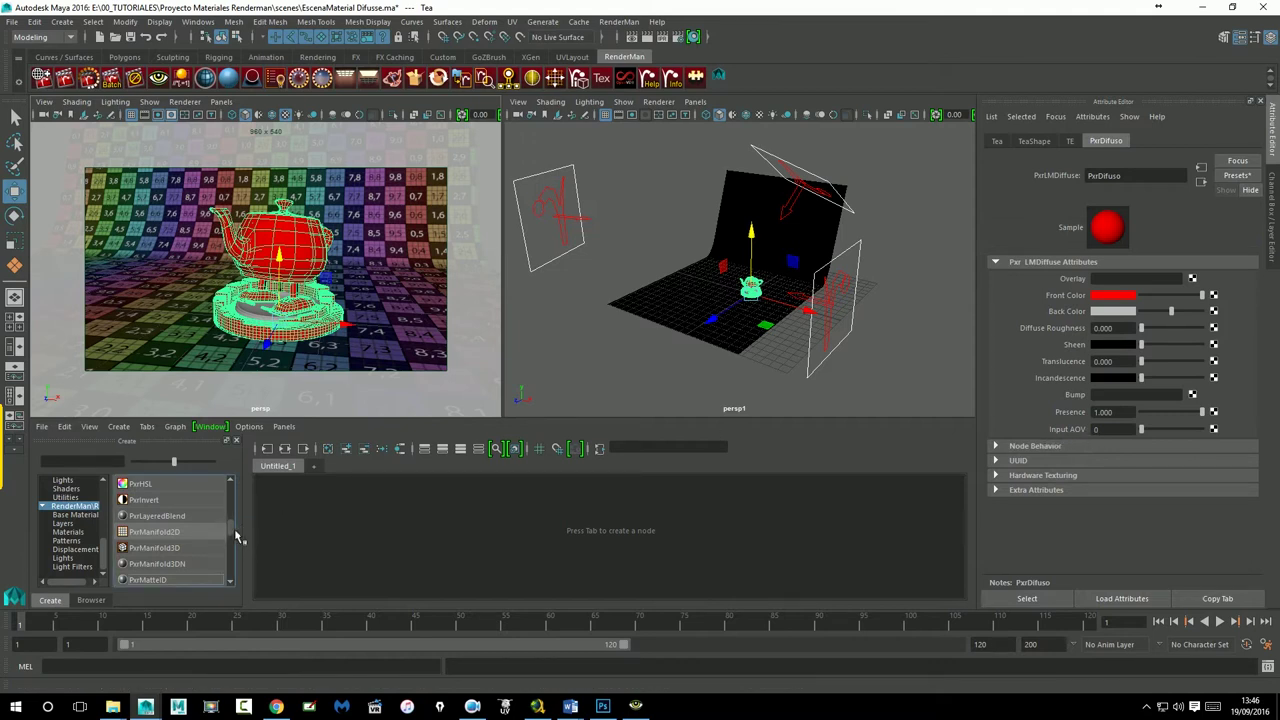
# Step: Connect a new PxrMatteID4 node to PxrDifuso's Input AOV and make its Matte Texture 0 blue
pyautogui.scroll(-2, 234, 528)
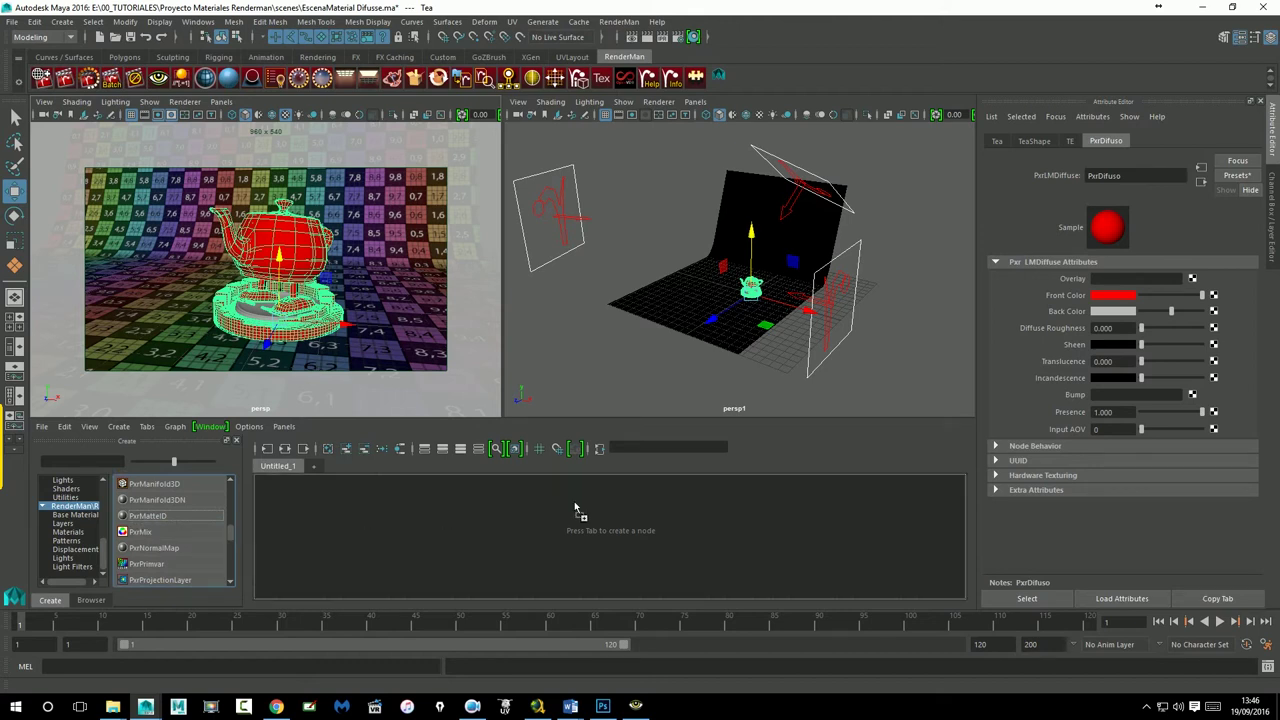
pyautogui.moveTo(1068, 432); pyautogui.dragTo(1068, 432, button='middle')
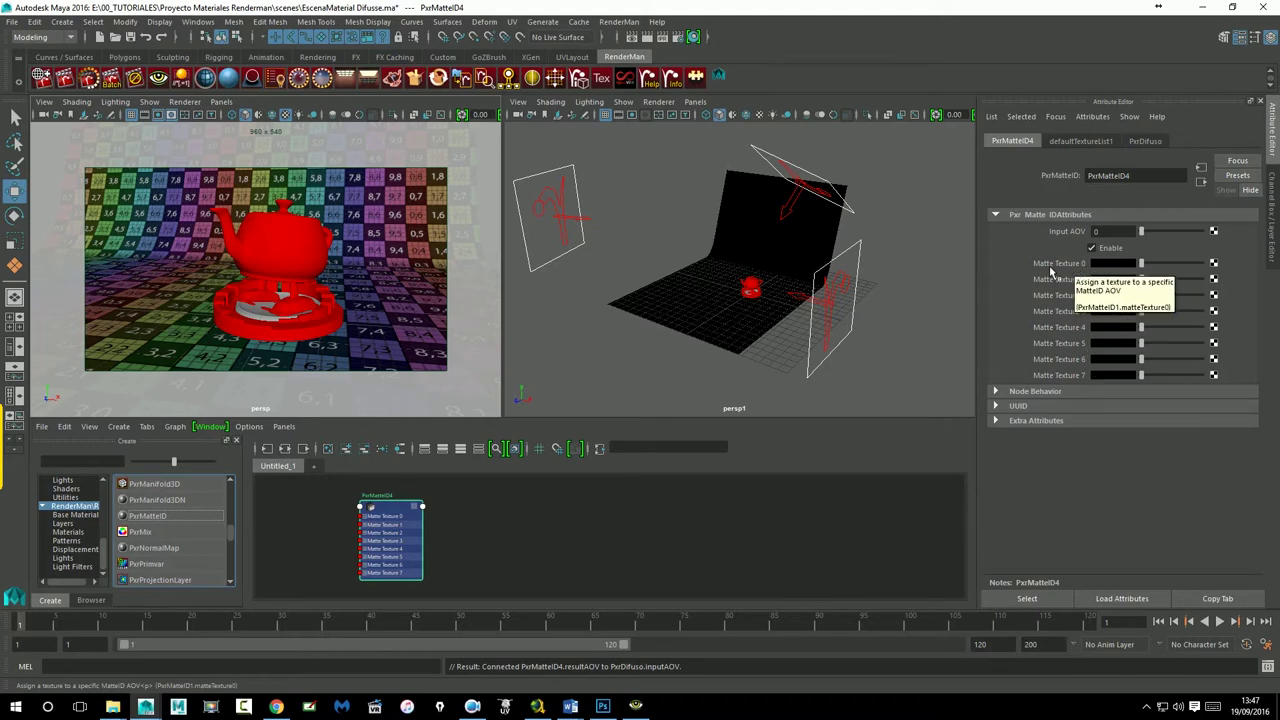
pyautogui.click(1100, 264)
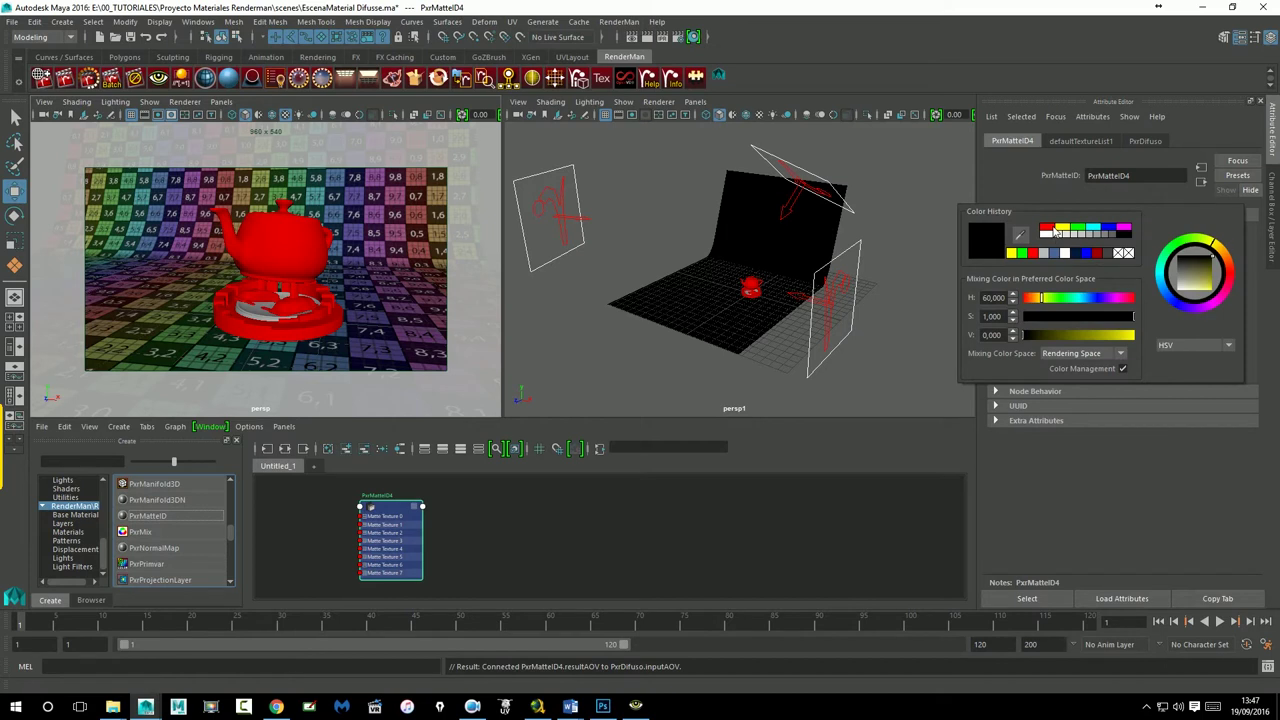
pyautogui.click(1050, 229)
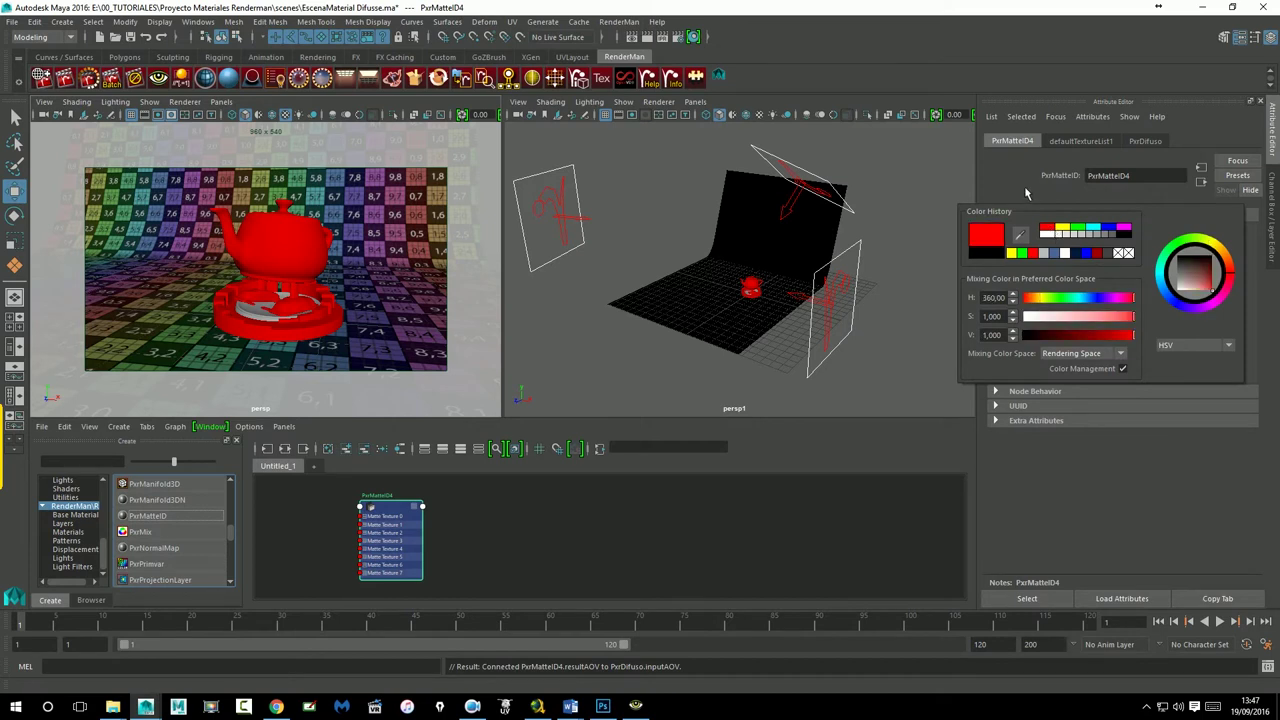
pyautogui.click(1107, 229)
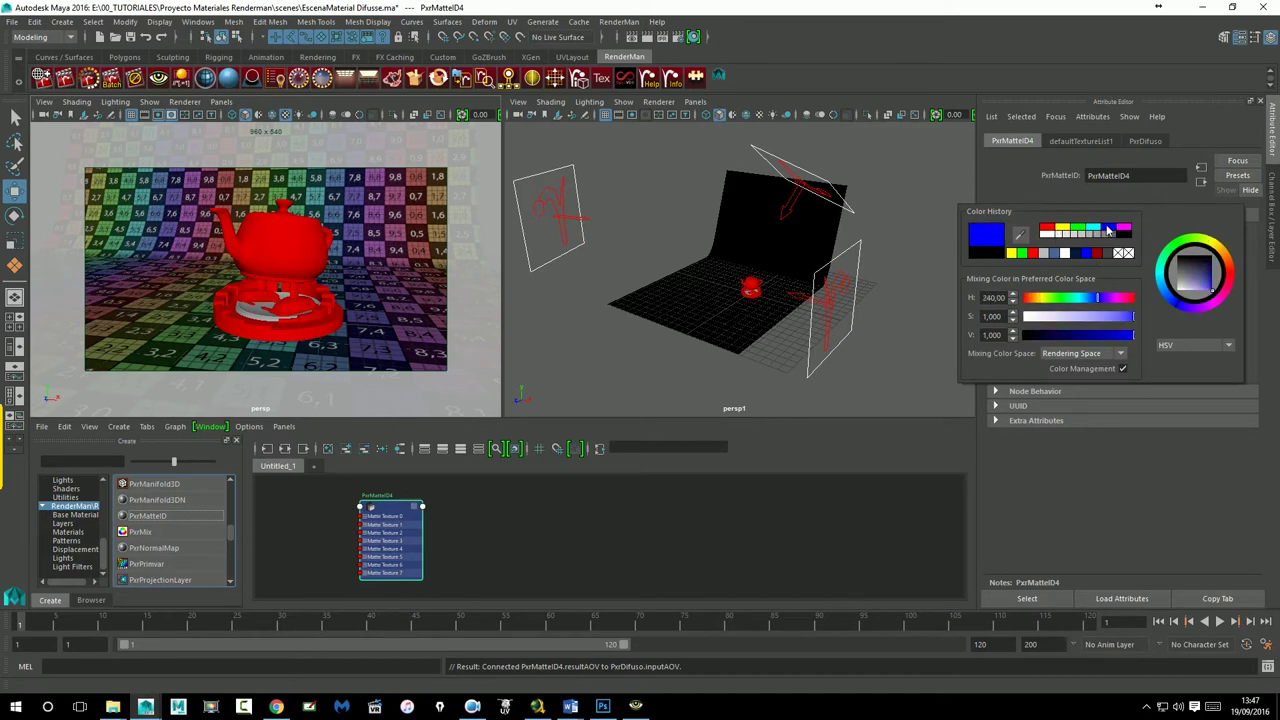
# Step: Return to PxrDifuso and open its RenderMan Add/Remove Attributes dialog
pyautogui.click(1202, 185)
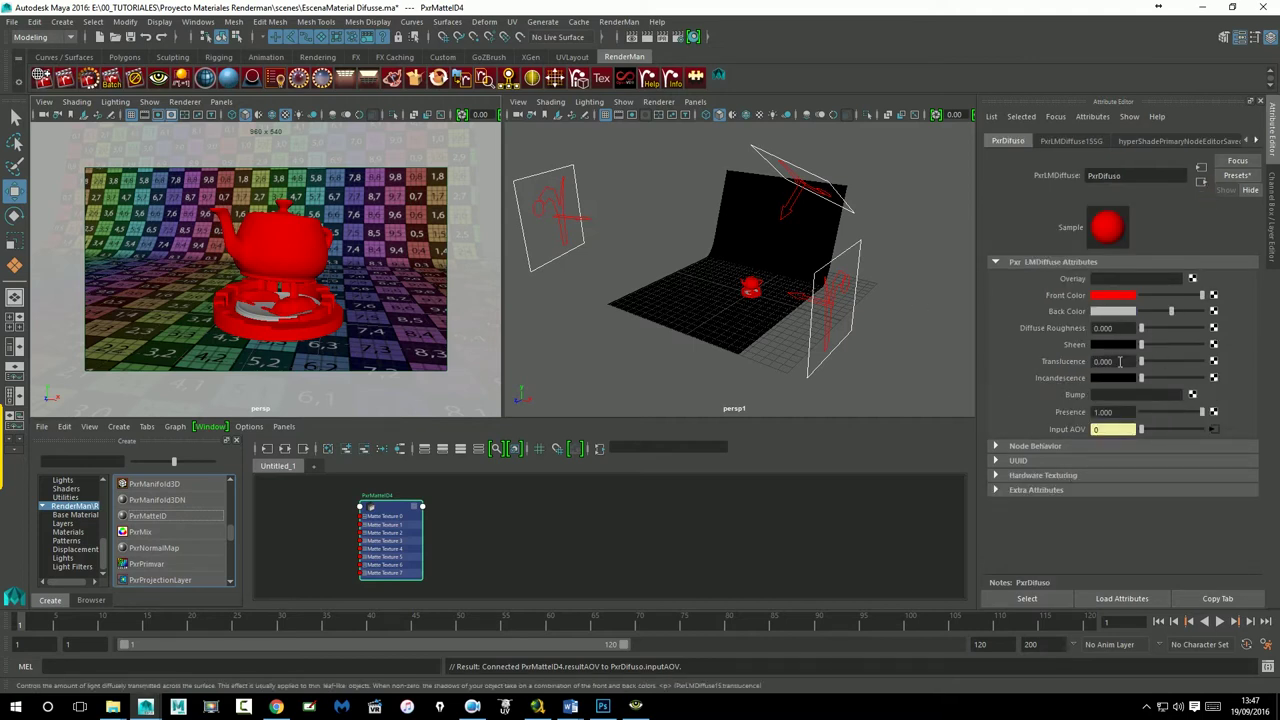
pyautogui.click(1092, 117)
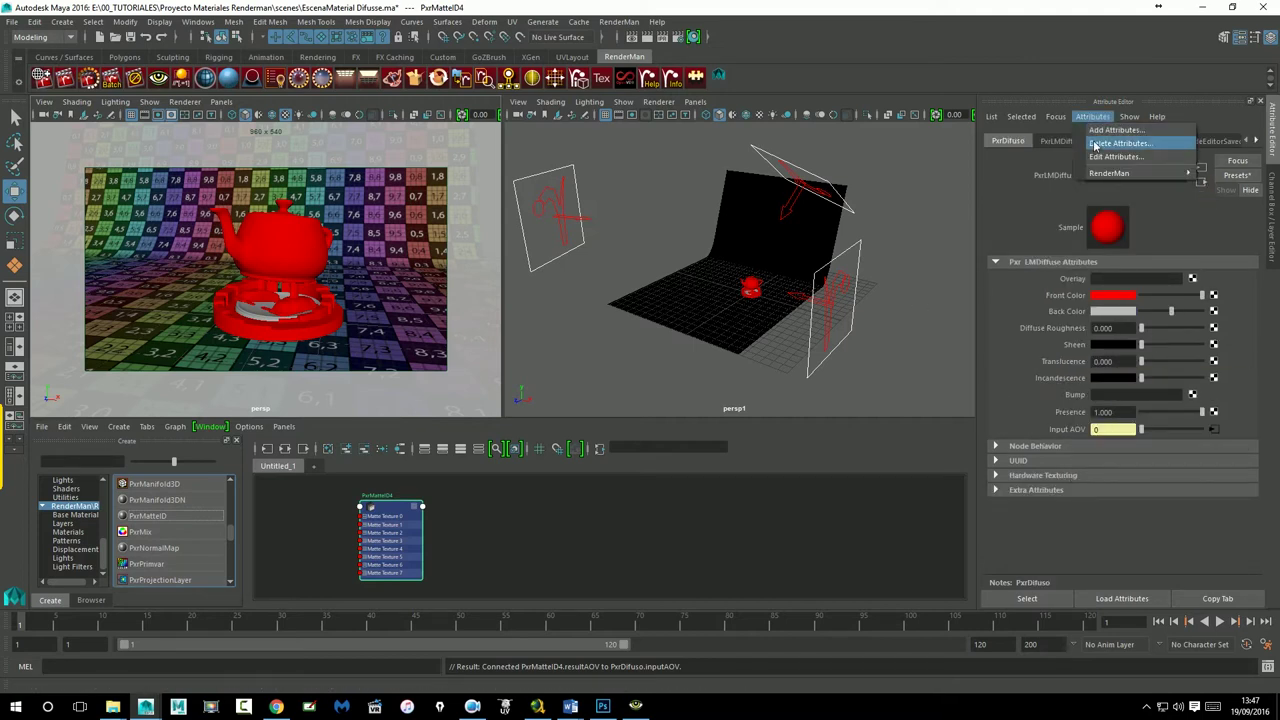
pyautogui.moveTo(1110, 174)
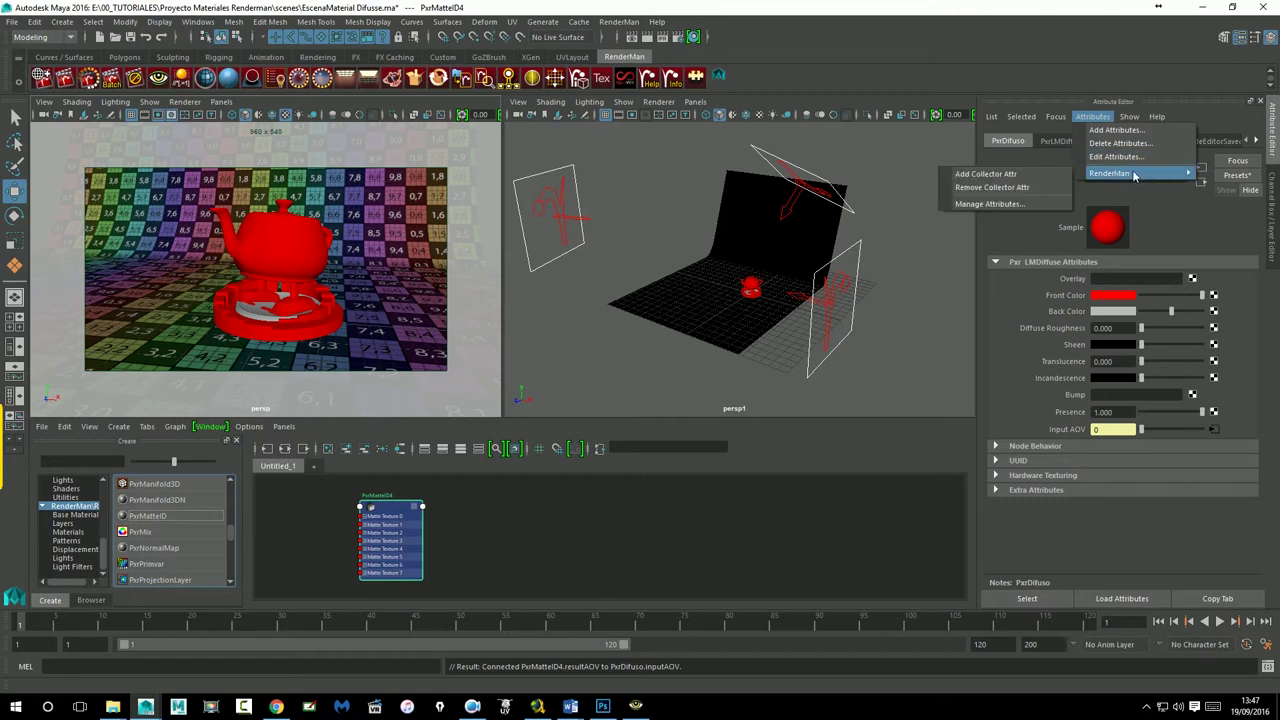
pyautogui.click(1013, 204)
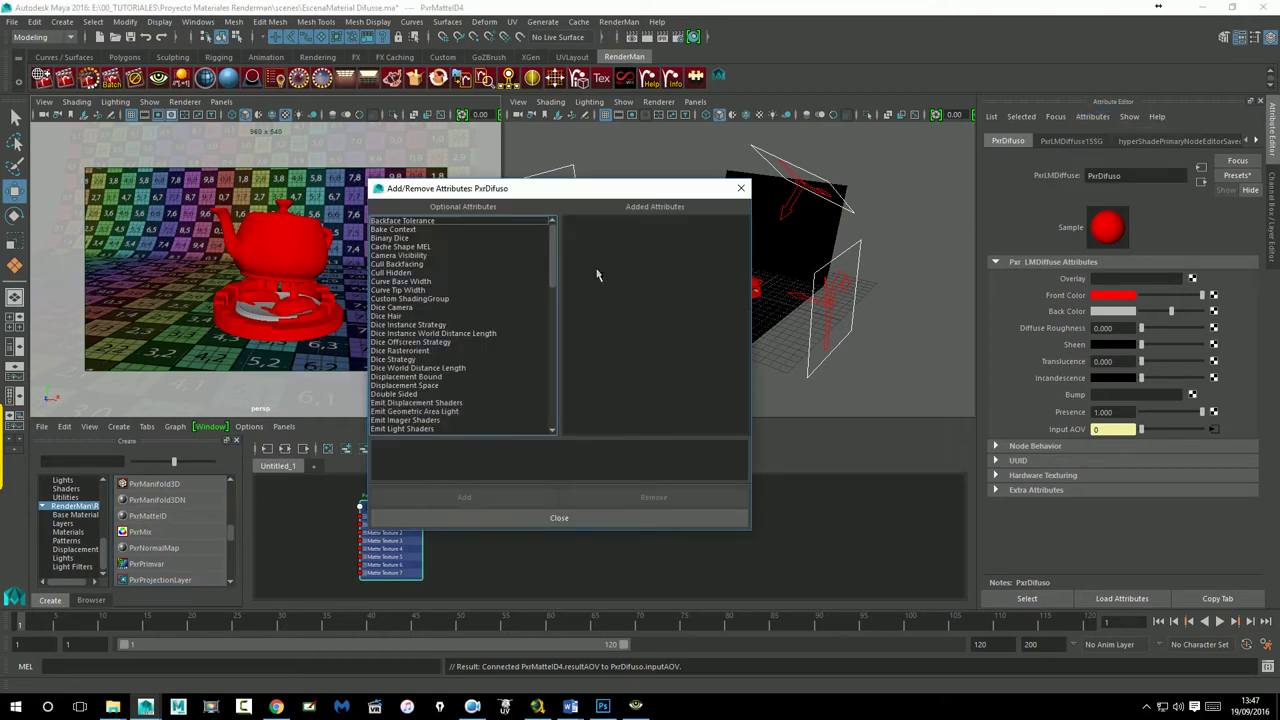
# Step: Add the Matte ID 0 attribute to PxrDifuso in the attribute manager
pyautogui.scroll(-2, 560, 262)
pyautogui.scroll(-3, 559, 270)
pyautogui.scroll(-3, 559, 279)
pyautogui.scroll(-1, 561, 336)
pyautogui.click(389, 299)
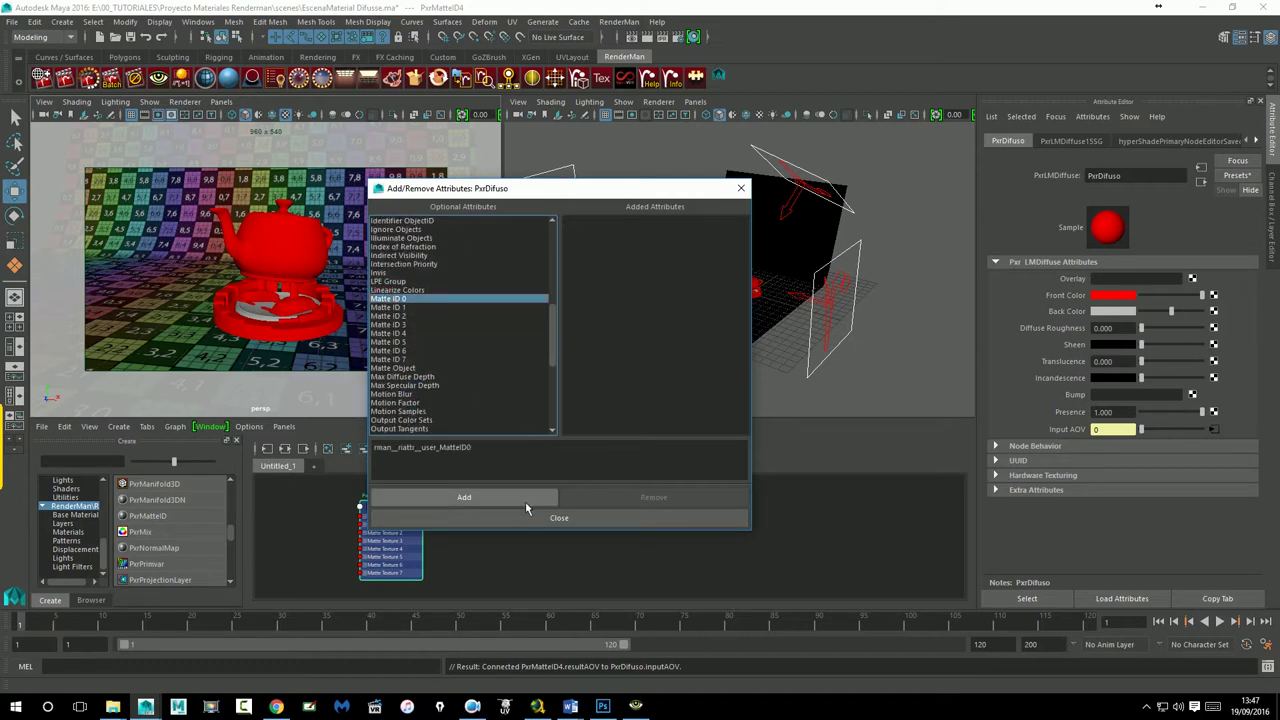
pyautogui.click(513, 500)
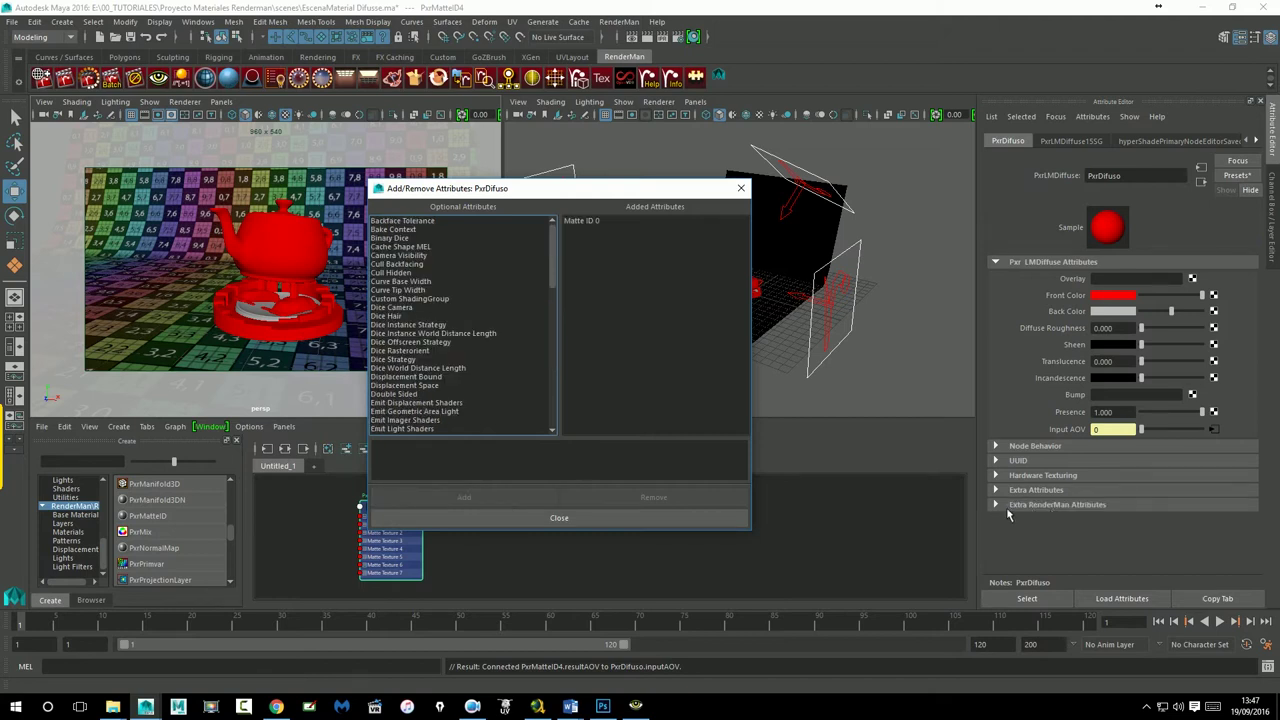
pyautogui.click(741, 188)
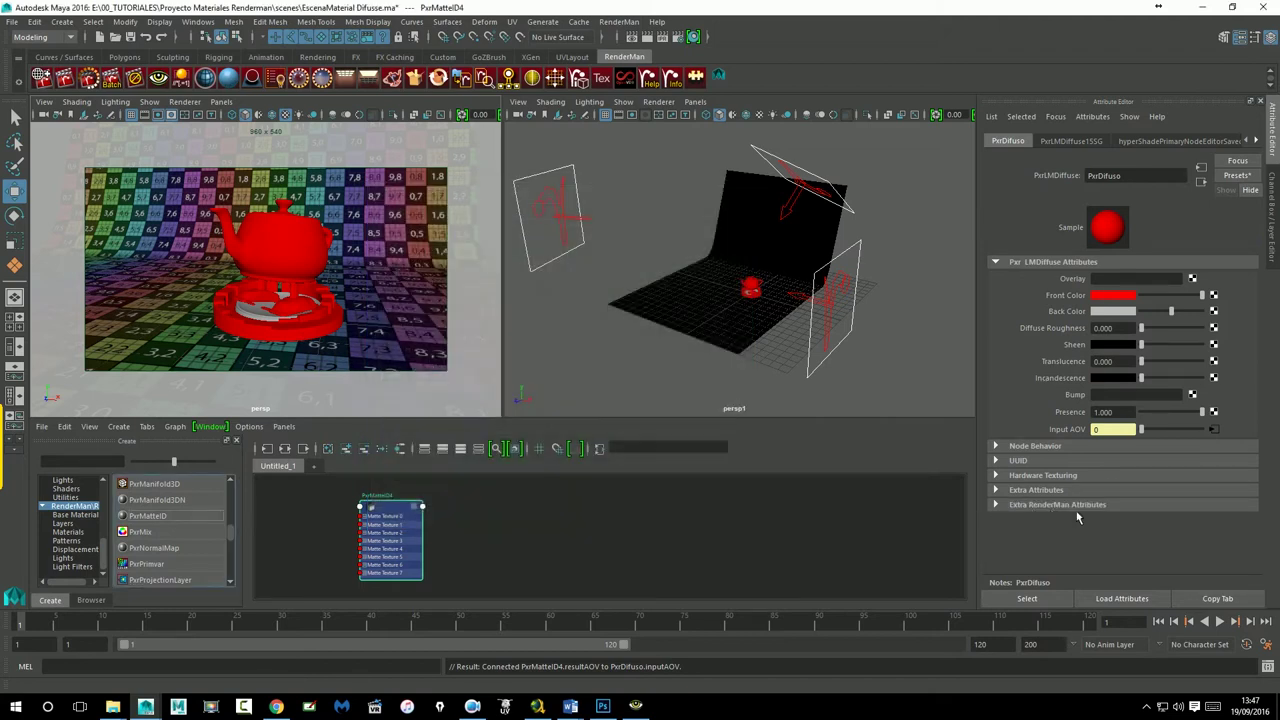
# Step: Set PxrDifuso's new Matte ID 0 colour to blue
pyautogui.click(1003, 506)
pyautogui.moveTo(1136, 522)
pyautogui.mouseDown()
pyautogui.moveTo(1157, 522)
pyautogui.moveTo(1137, 530)
pyautogui.mouseUp()
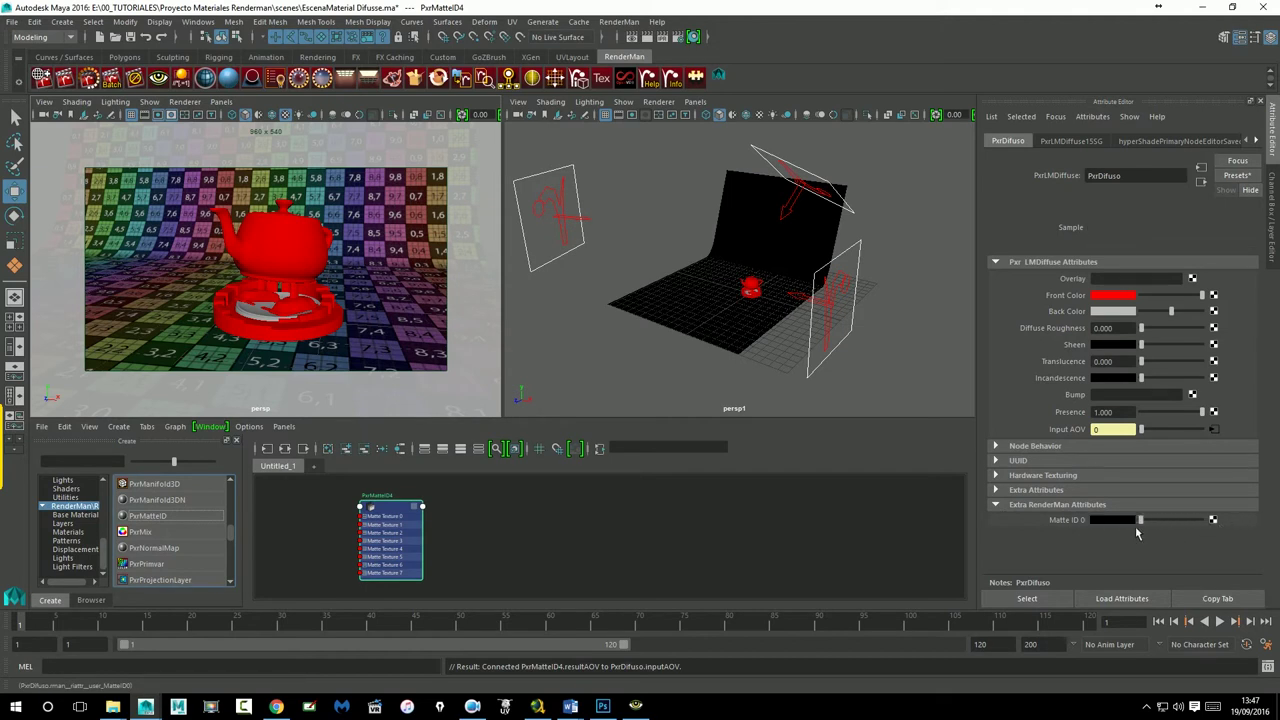
pyautogui.click(1112, 520)
pyautogui.click(1133, 487)
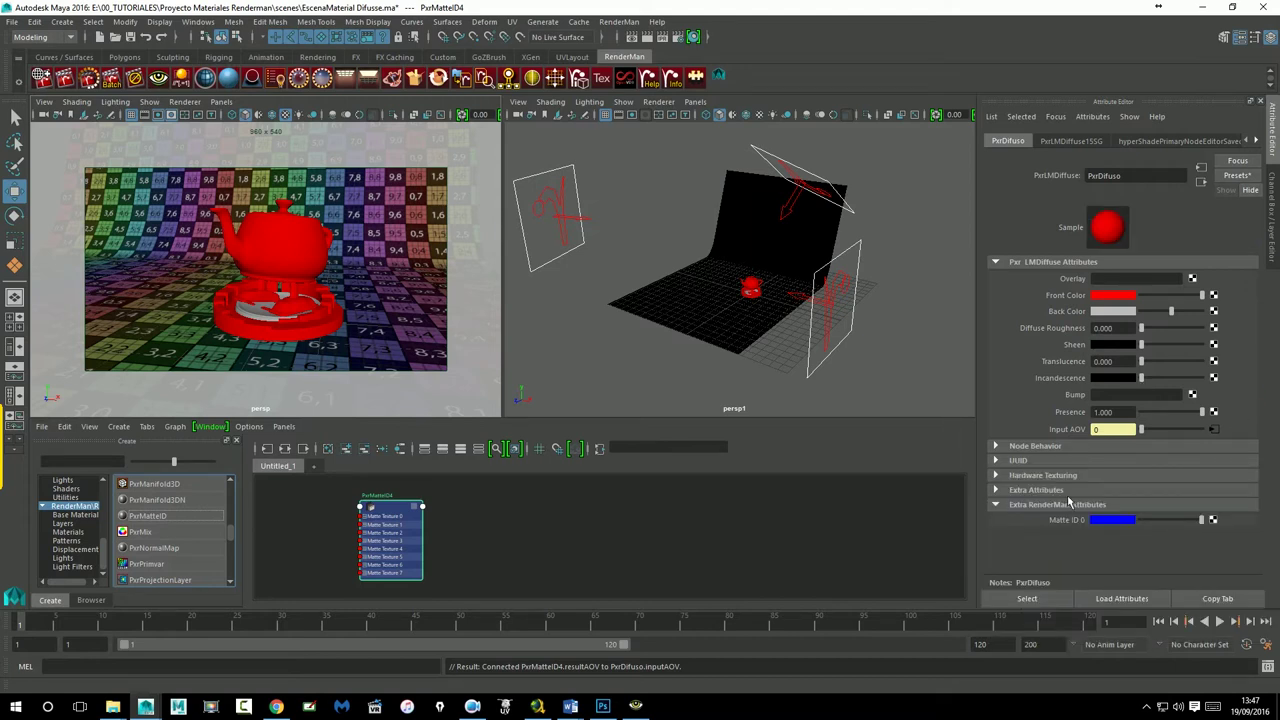
# Step: Recheck PxrMatteID4's Matte Texture 0, leaving it blue to match Matte ID 0
pyautogui.click(1214, 430)
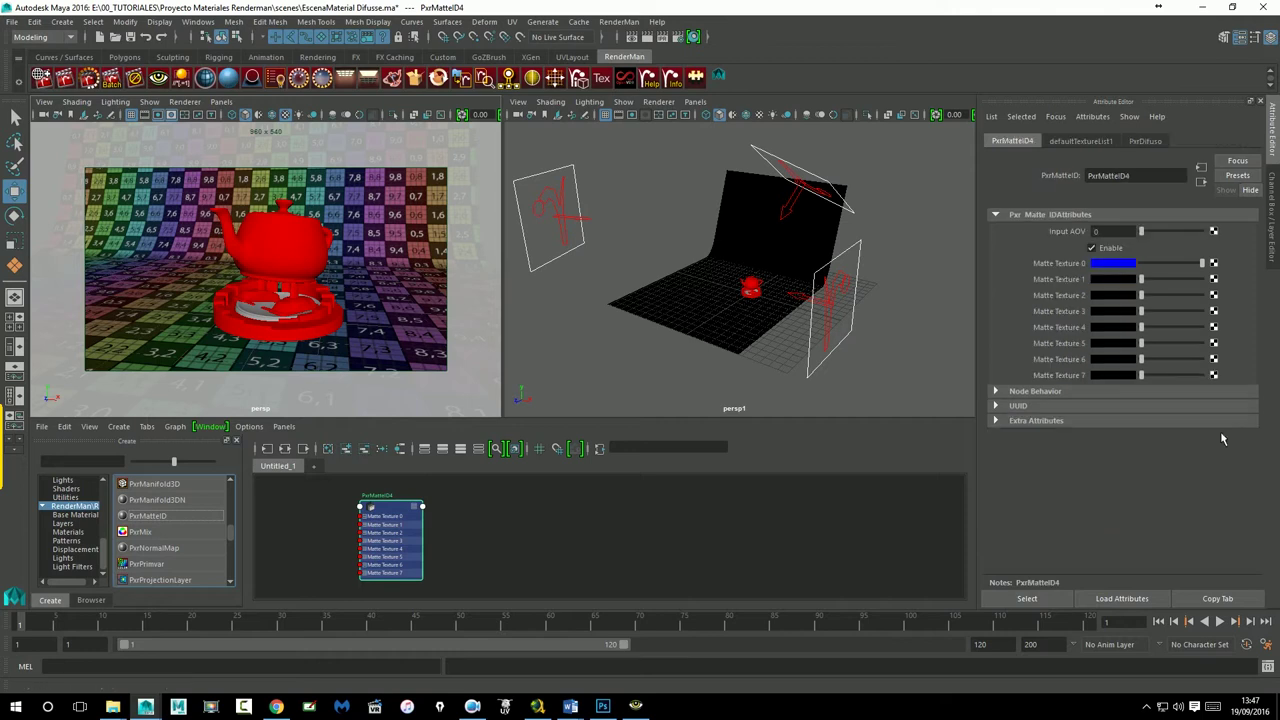
pyautogui.click(1110, 263)
pyautogui.click(1062, 233)
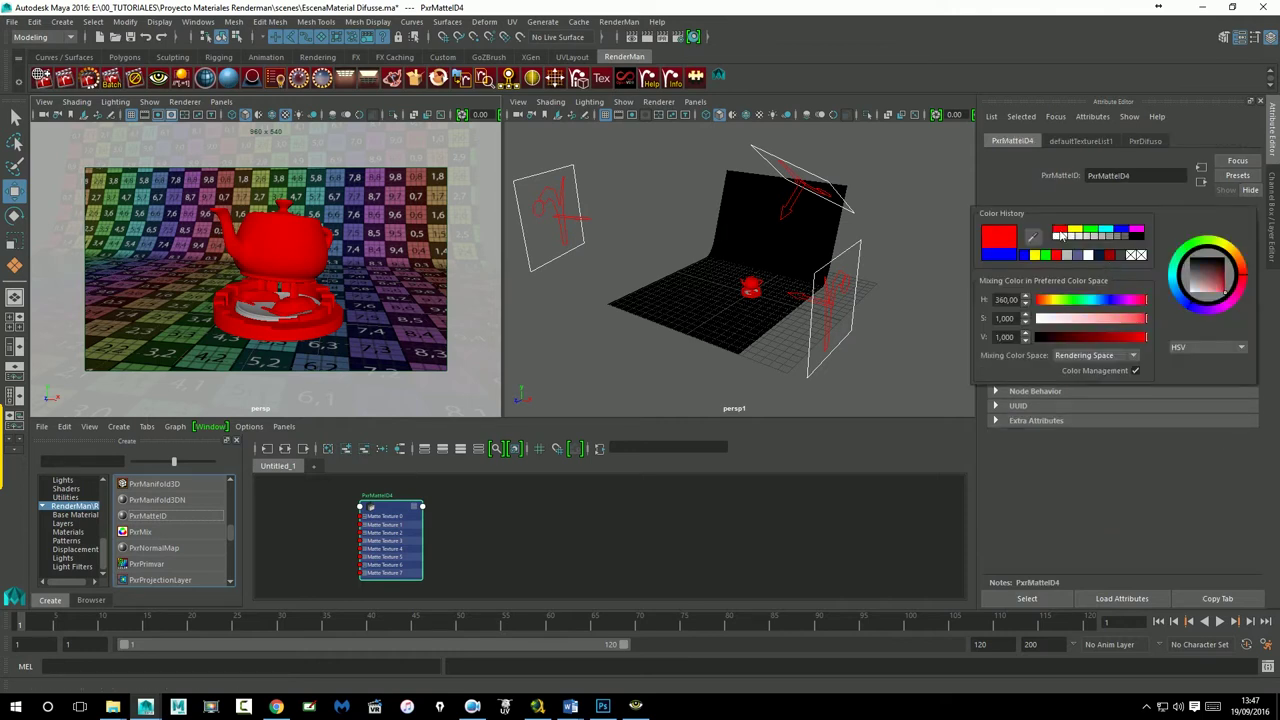
pyautogui.click(1201, 182)
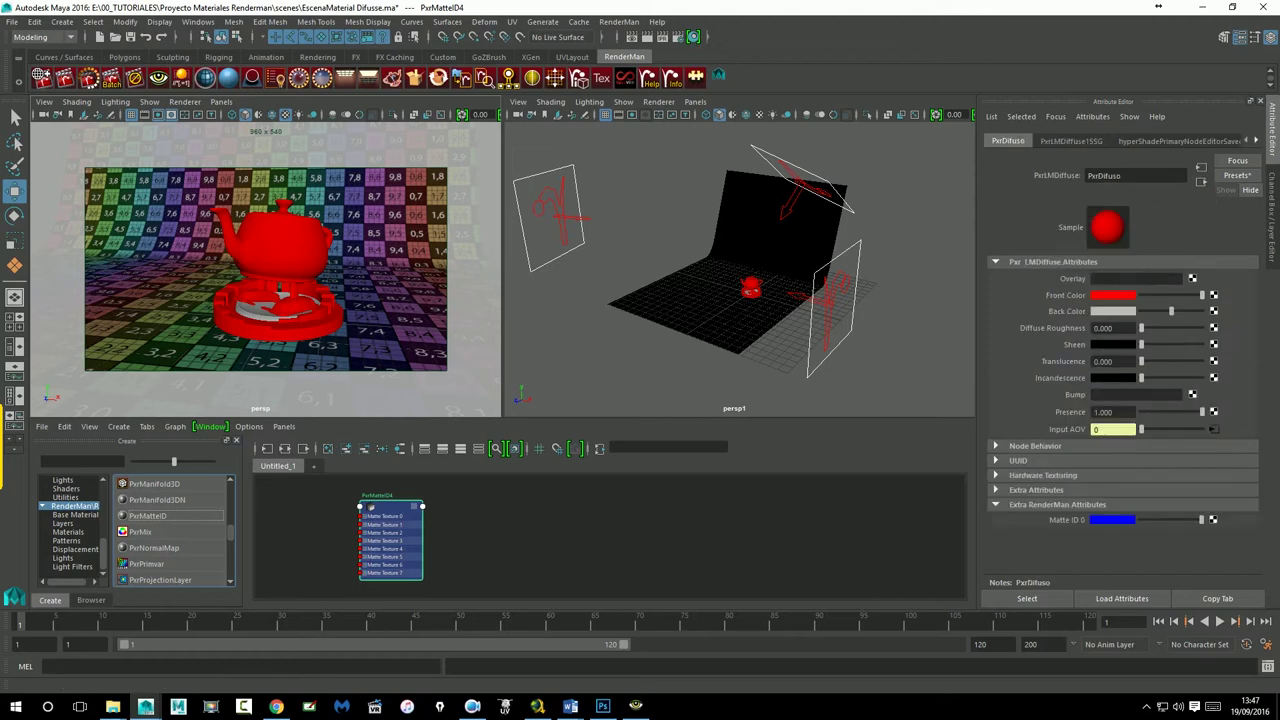
pyautogui.click(1115, 520)
pyautogui.click(1216, 431)
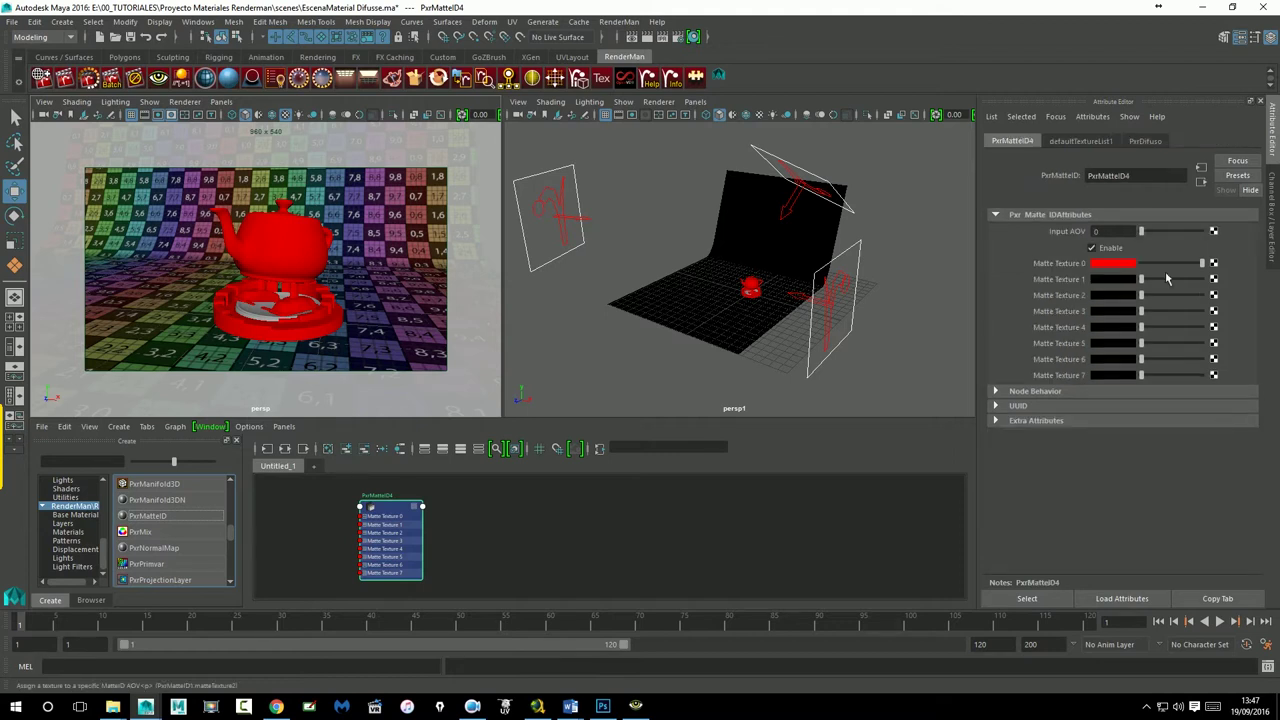
pyautogui.click(1137, 272)
pyautogui.click(1145, 235)
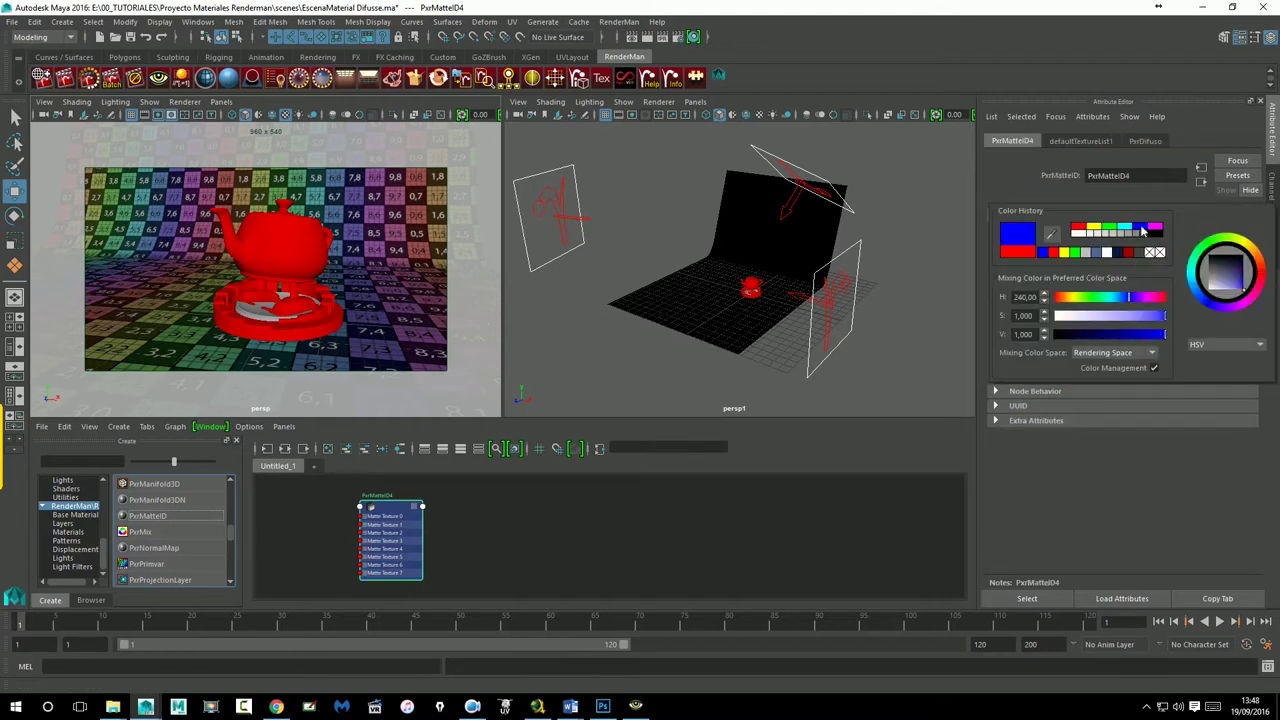
pyautogui.click(1201, 182)
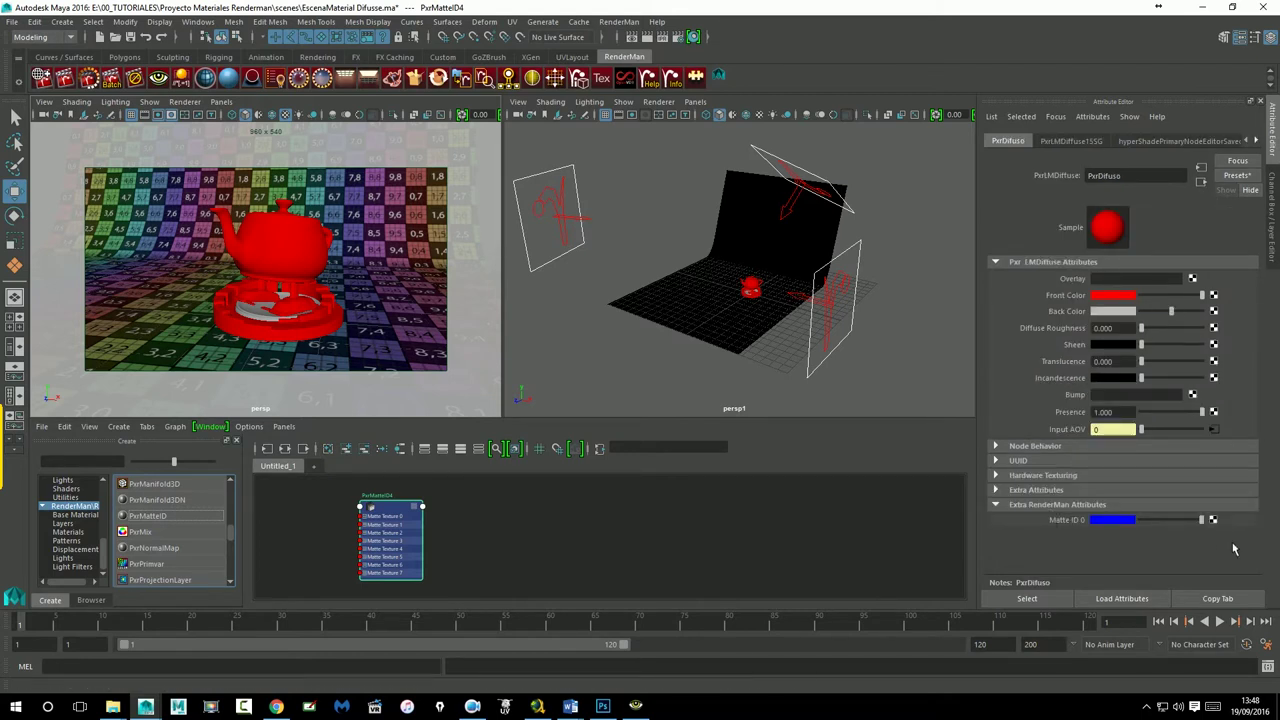
# Step: Compare PxrDifuso's Matte ID 0 with PxrMatteID4, leaving both unchanged
pyautogui.click(1213, 429)
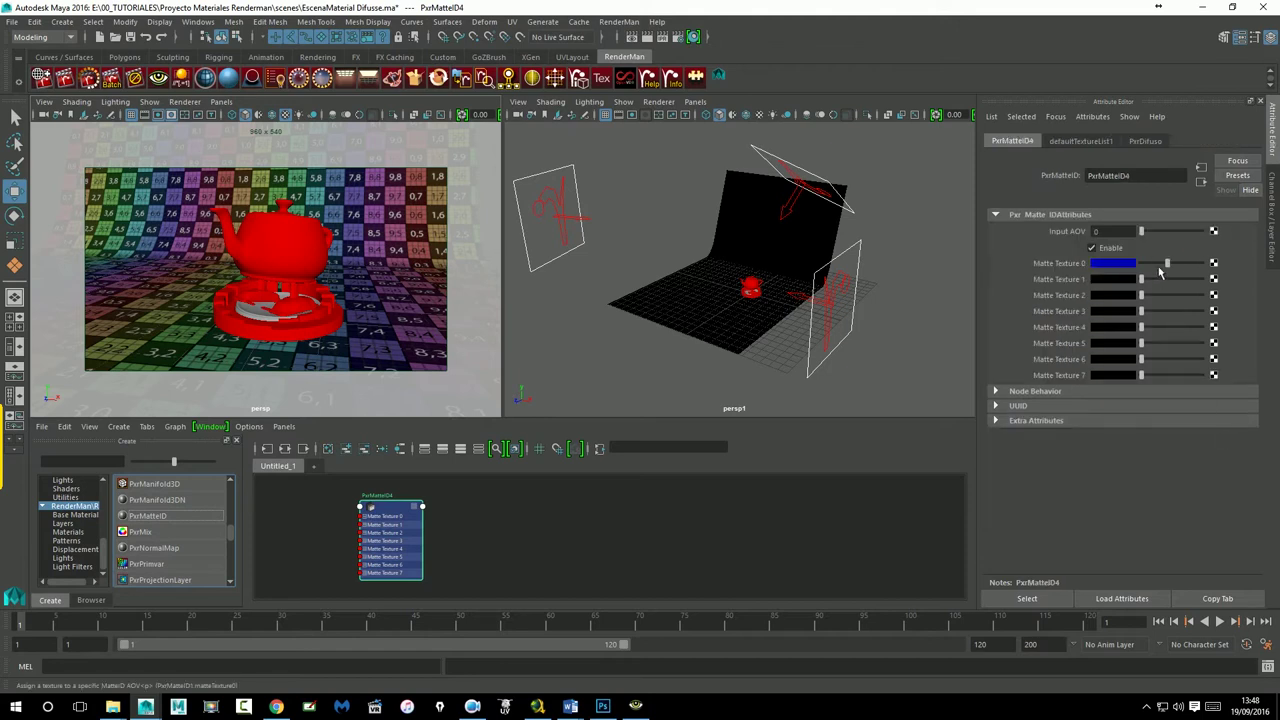
pyautogui.click(1201, 181)
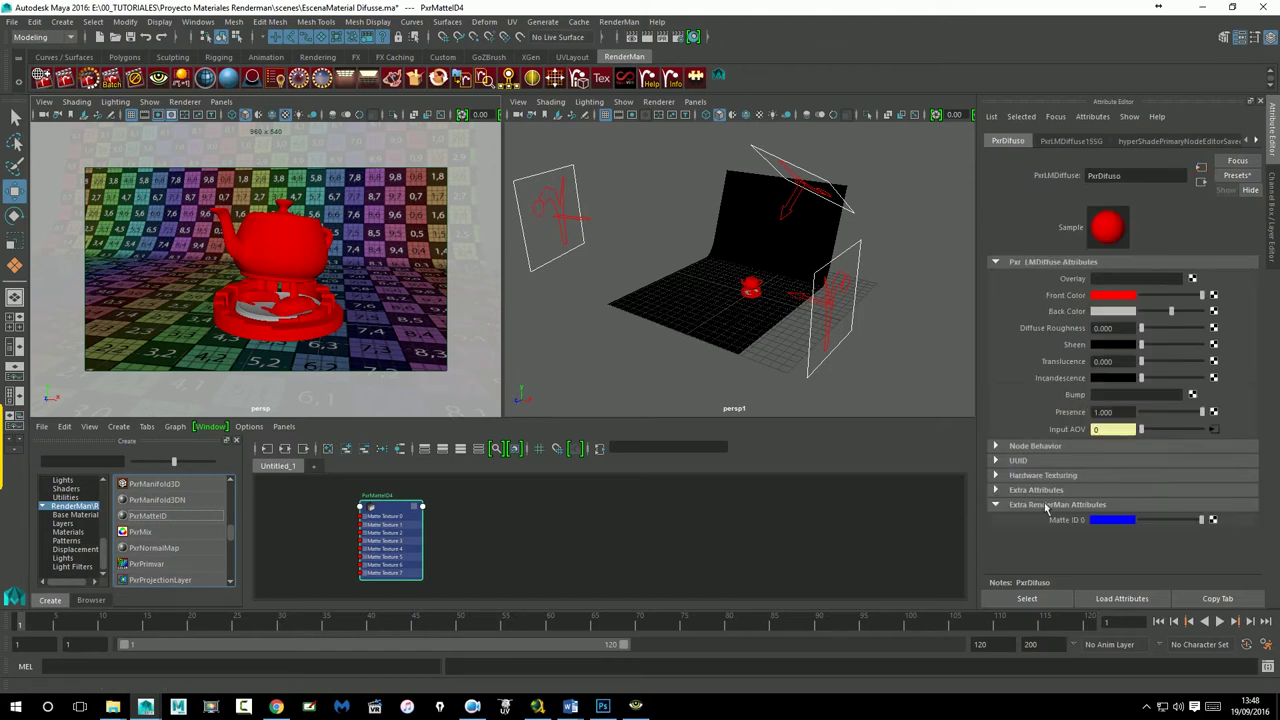
pyautogui.rightClick(1069, 527)
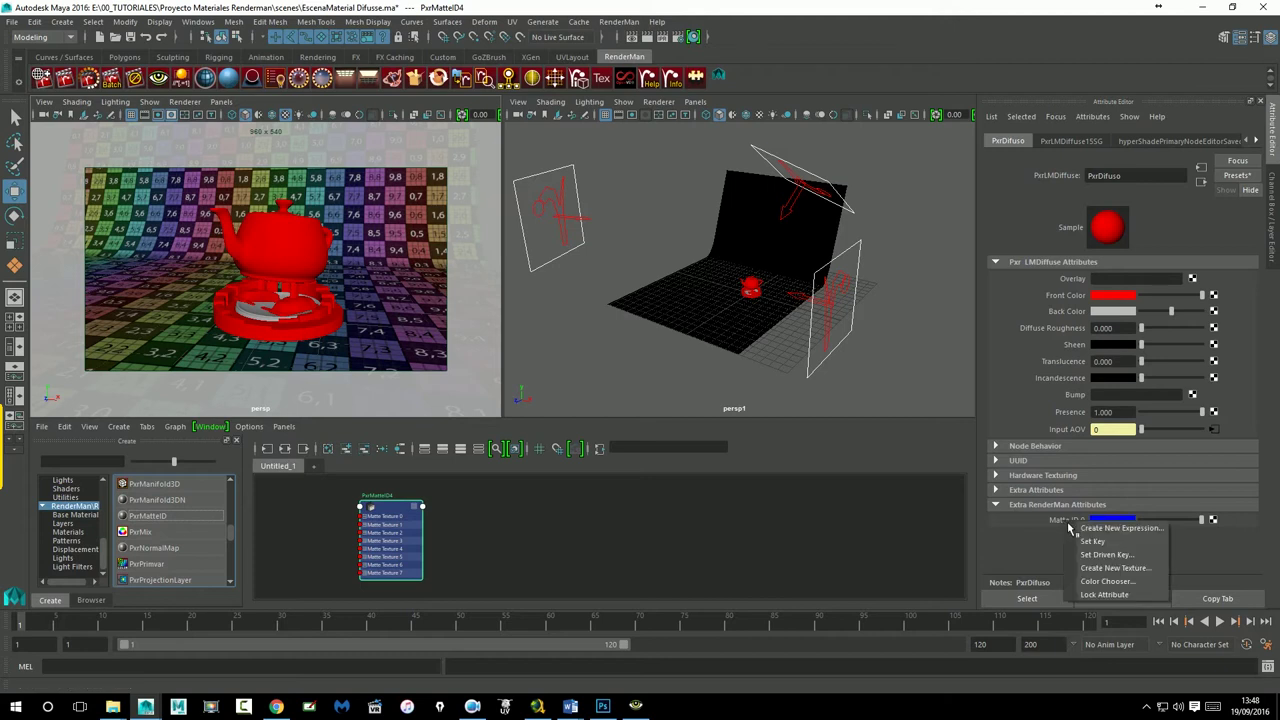
pyautogui.click(1046, 572)
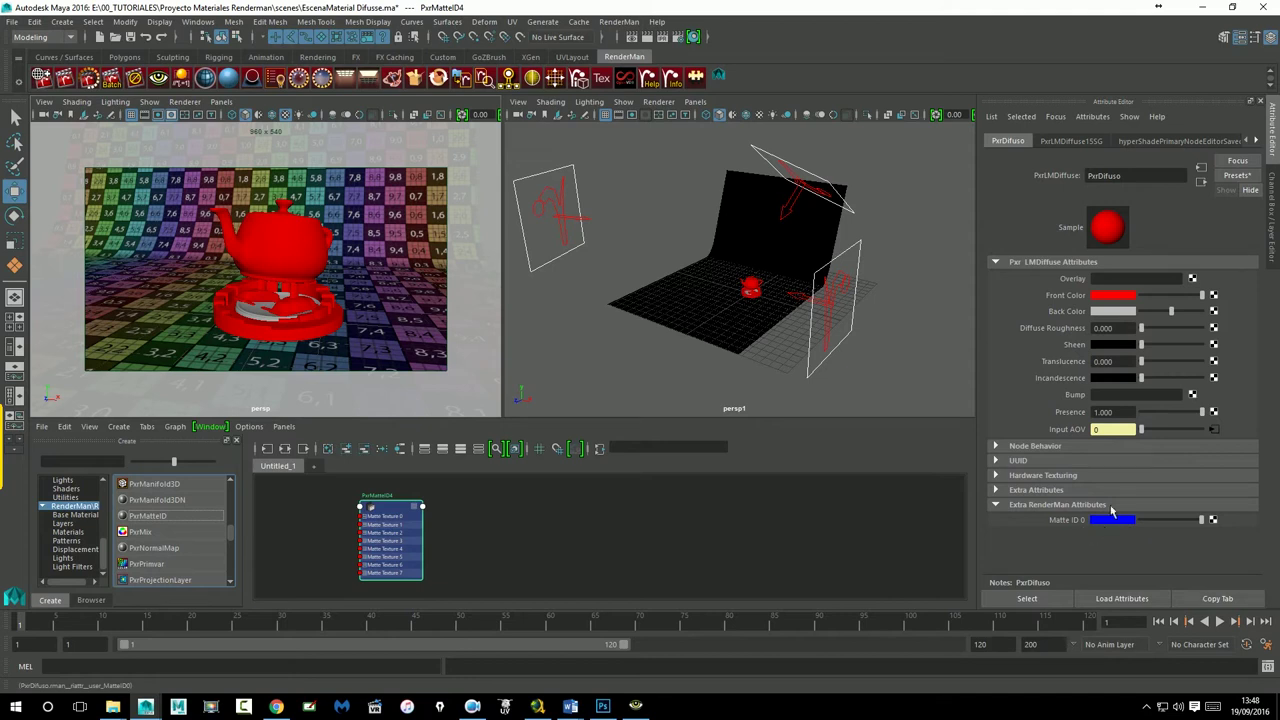
pyautogui.click(1213, 430)
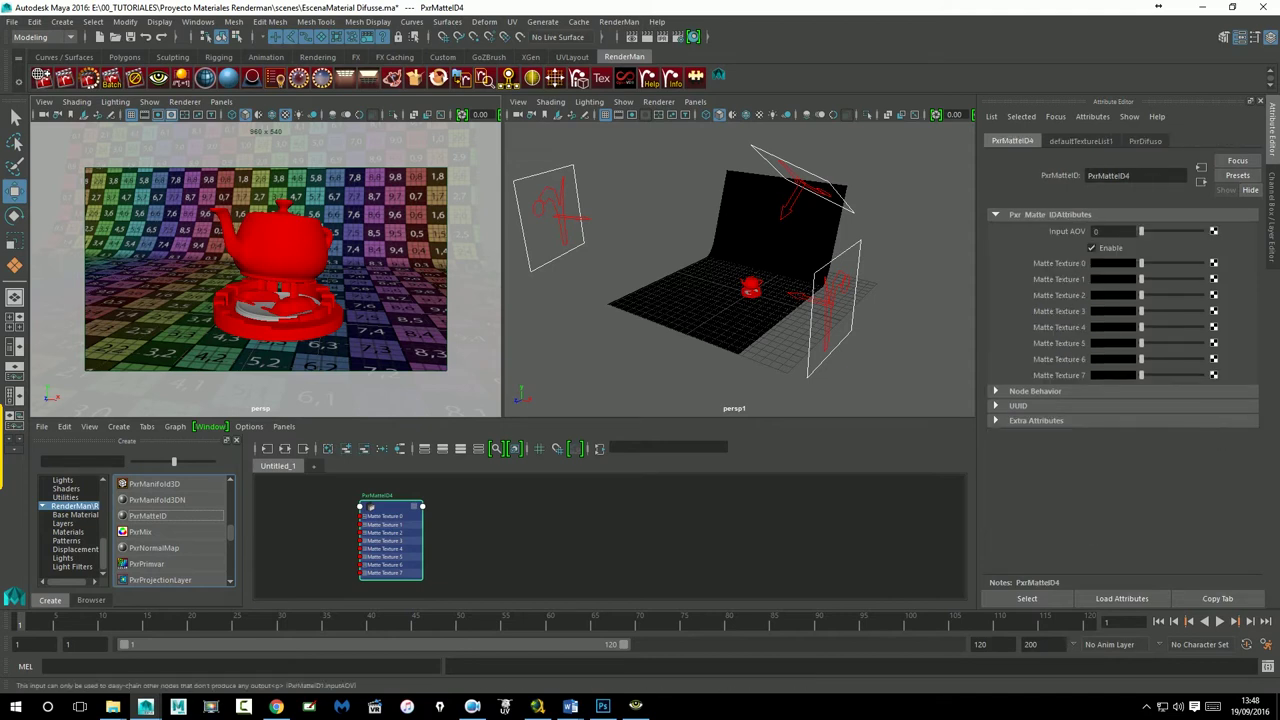
pyautogui.click(1201, 184)
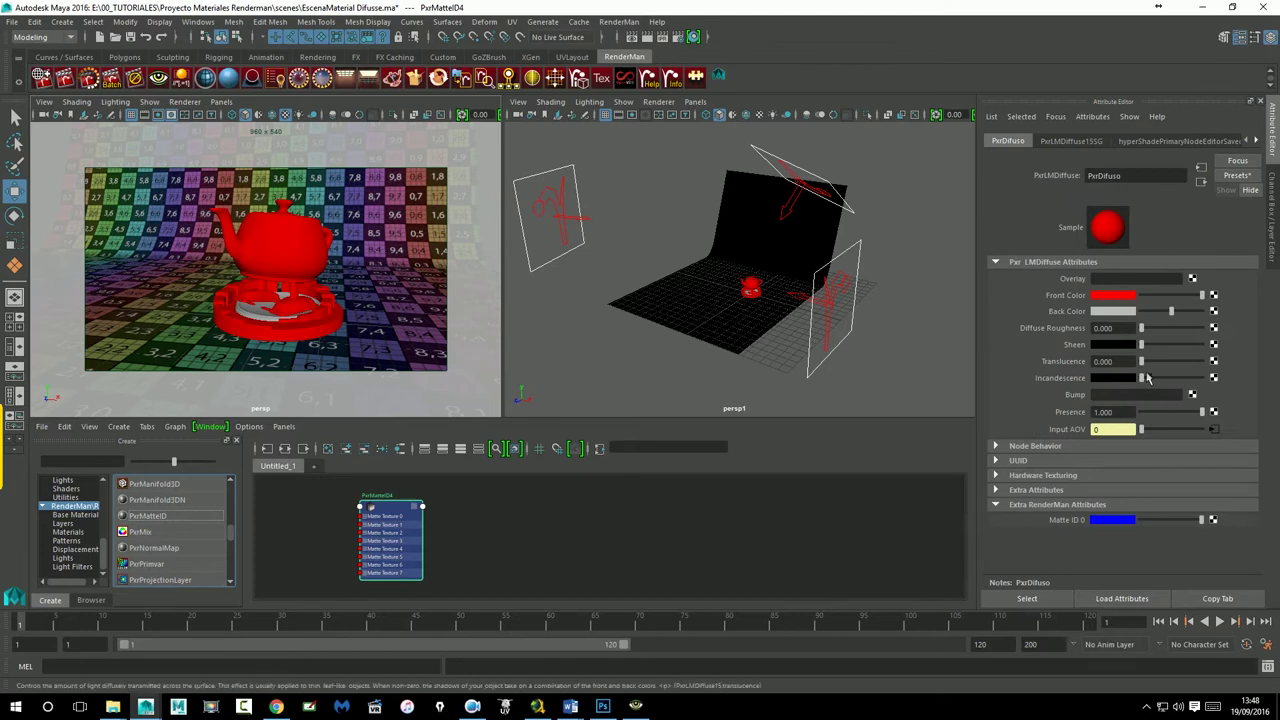
# Step: Open the RenderMan Controls on the Final outputs channel list
pyautogui.click(679, 38)
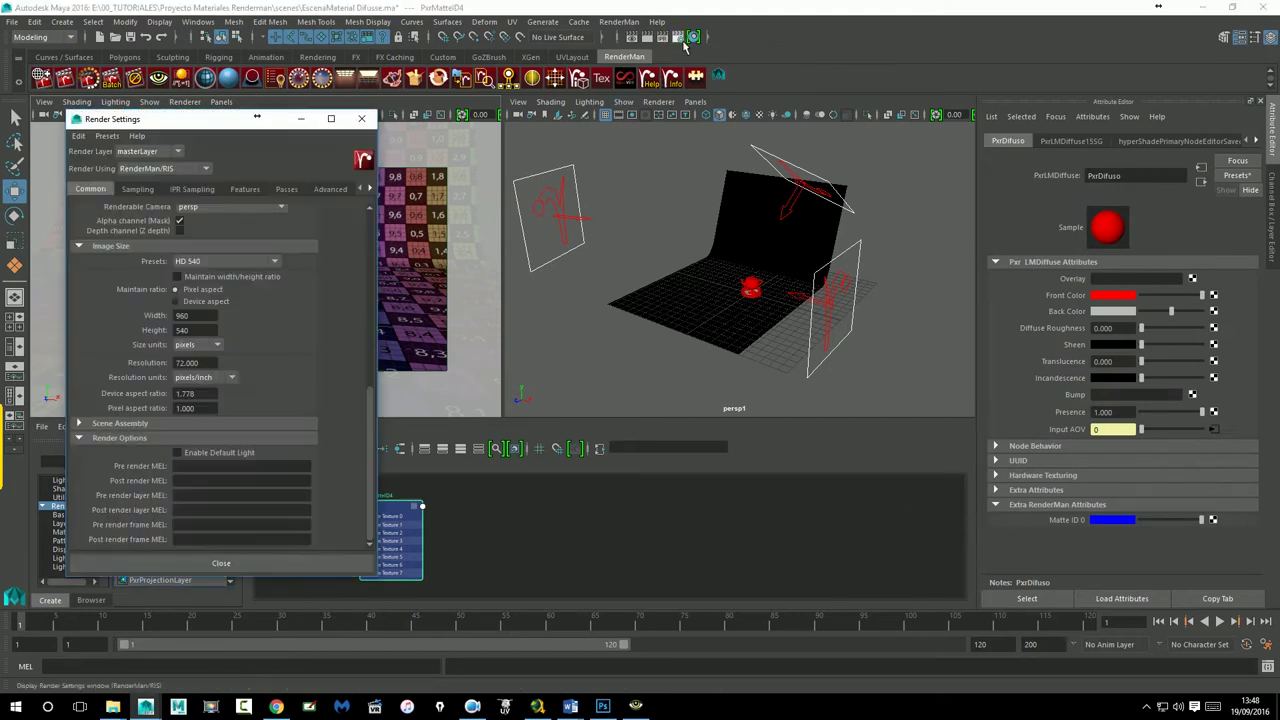
pyautogui.click(361, 119)
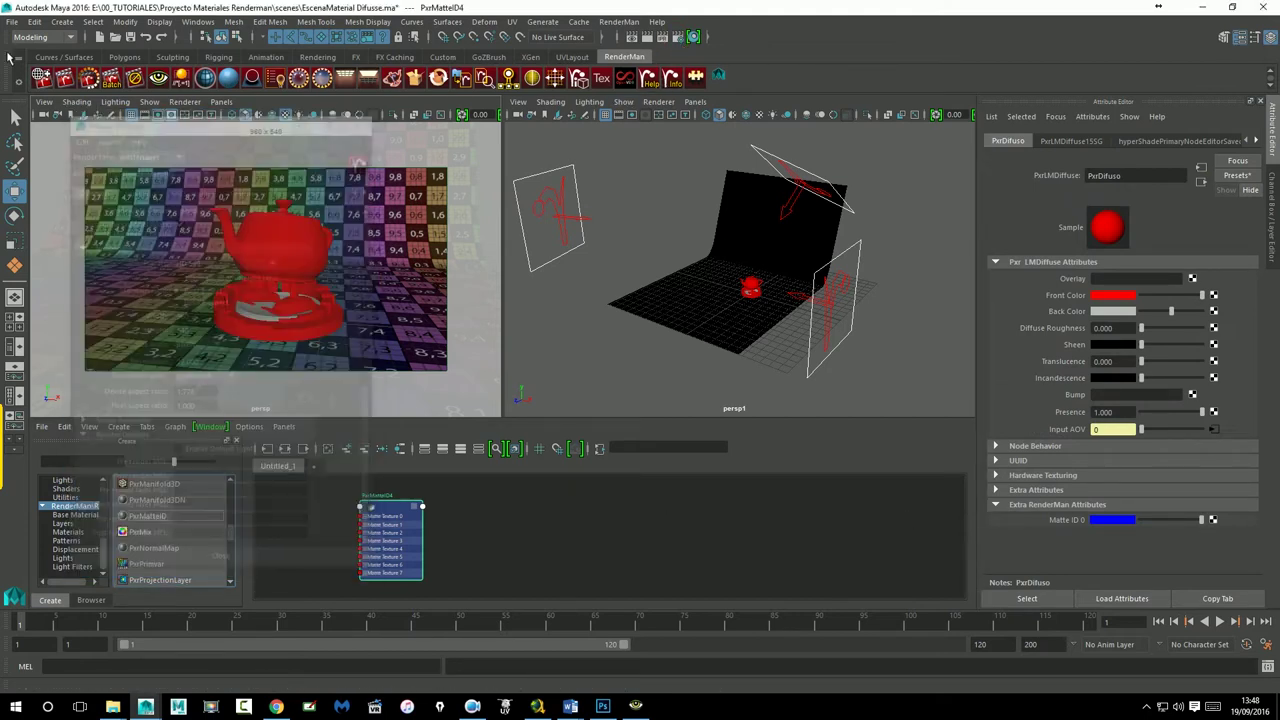
pyautogui.click(43, 79)
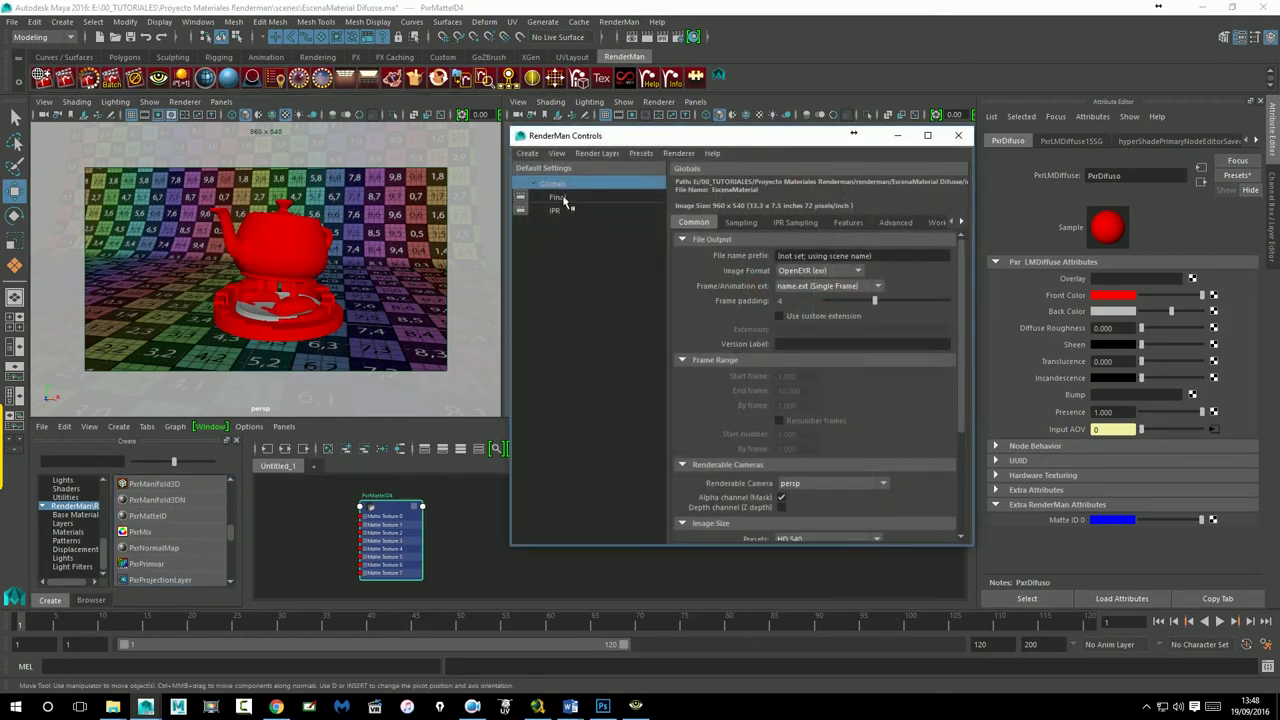
pyautogui.click(560, 198)
pyautogui.click(735, 188)
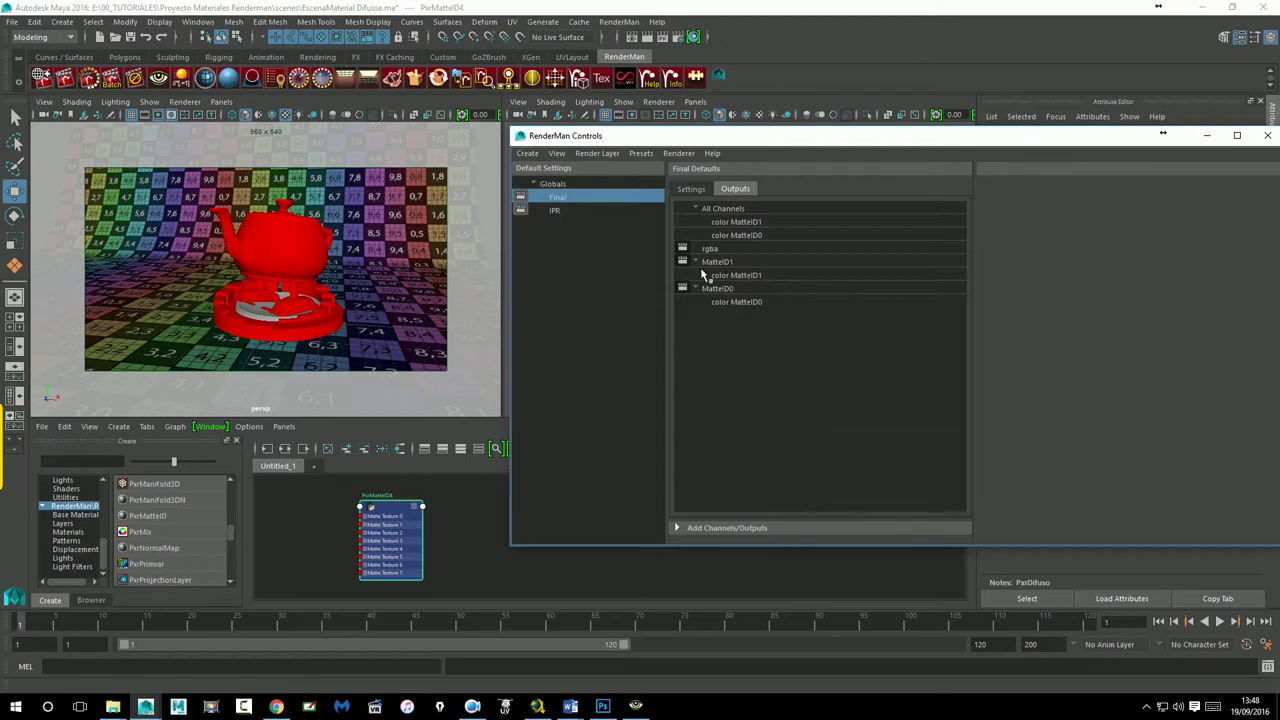
# Step: Browse the Matte channels, including MatteID1, under Add Channels/Outputs, then close and reselect the model
pyautogui.click(712, 529)
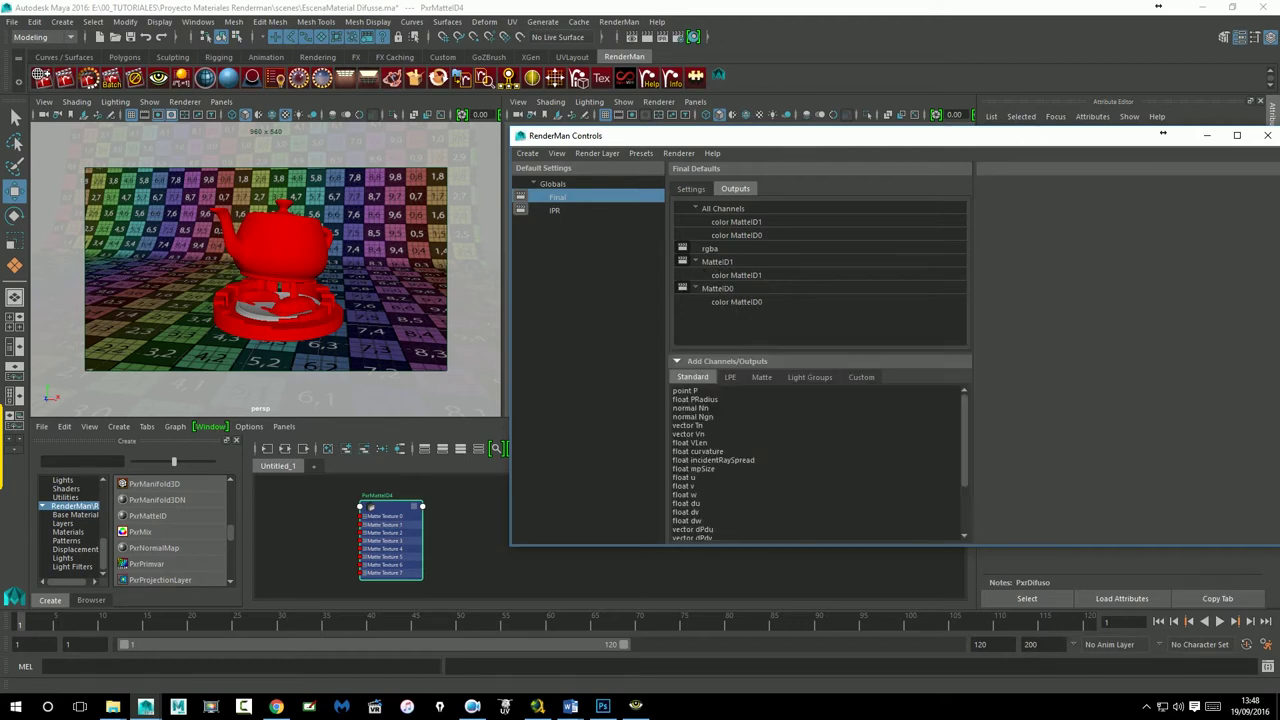
pyautogui.click(764, 380)
pyautogui.click(722, 400)
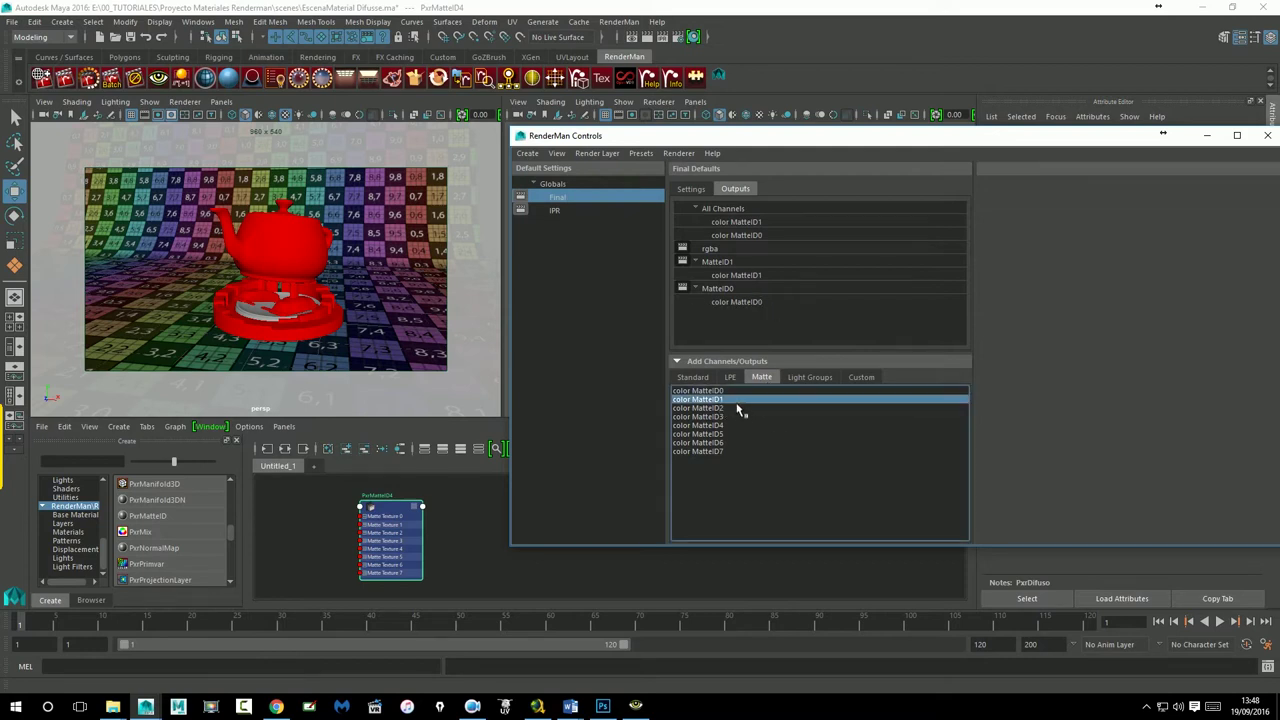
pyautogui.rightClick(737, 408)
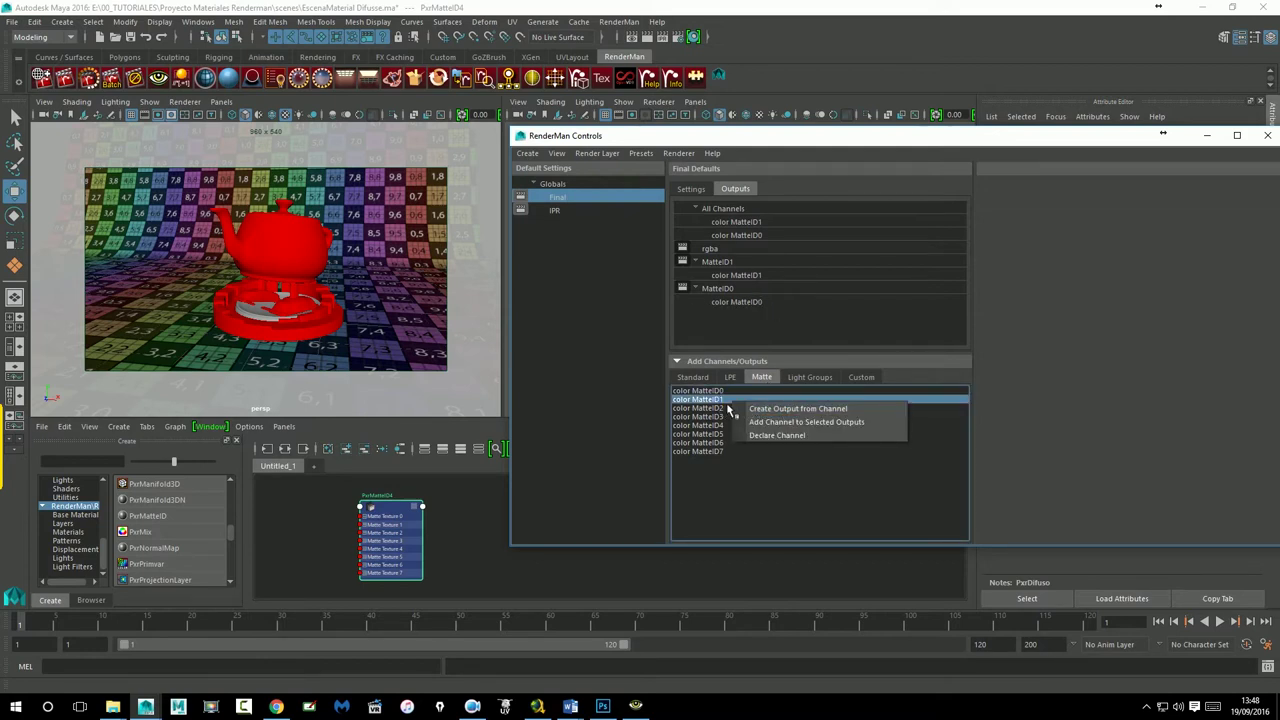
pyautogui.moveTo(1115, 140); pyautogui.dragTo(779, 170)
pyautogui.click(1041, 150)
pyautogui.click(255, 320)
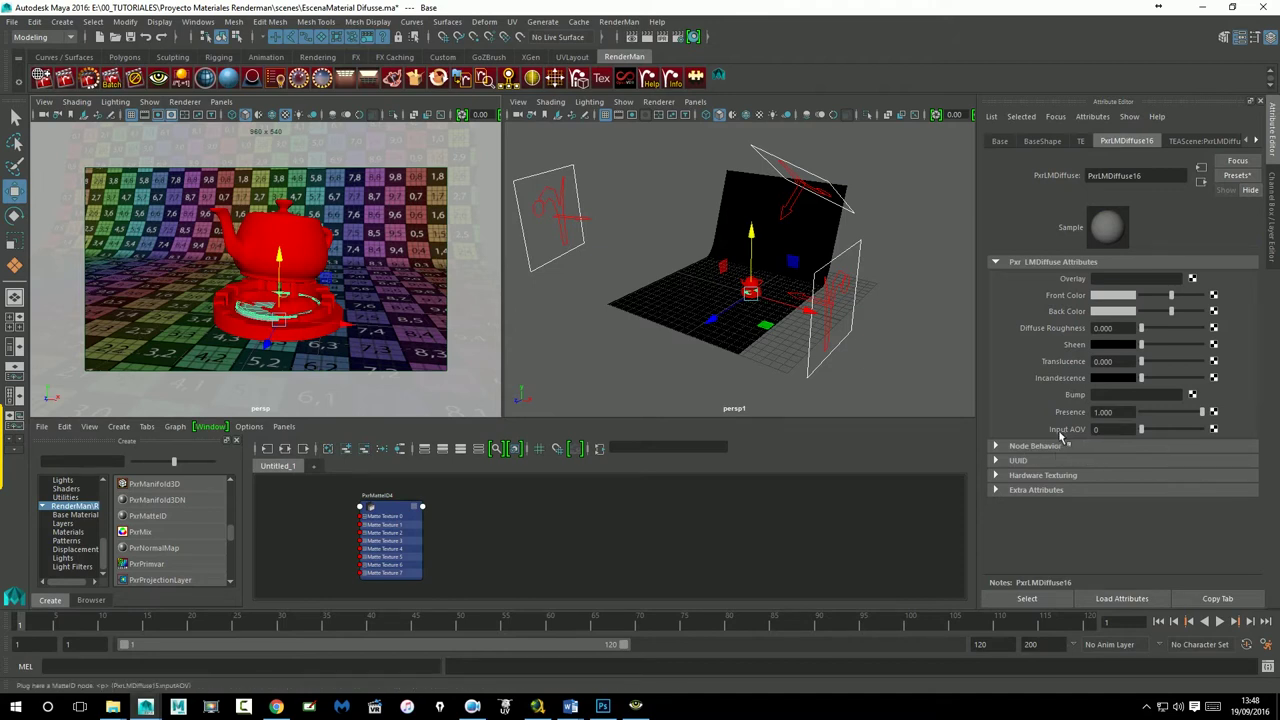
# Step: Connect a new PxrMatteID5 node to PxrLMDiffuse16's Input AOV, with Input AOV set to 1
pyautogui.moveTo(238, 538); pyautogui.dragTo(237, 540)
pyautogui.click(230, 481)
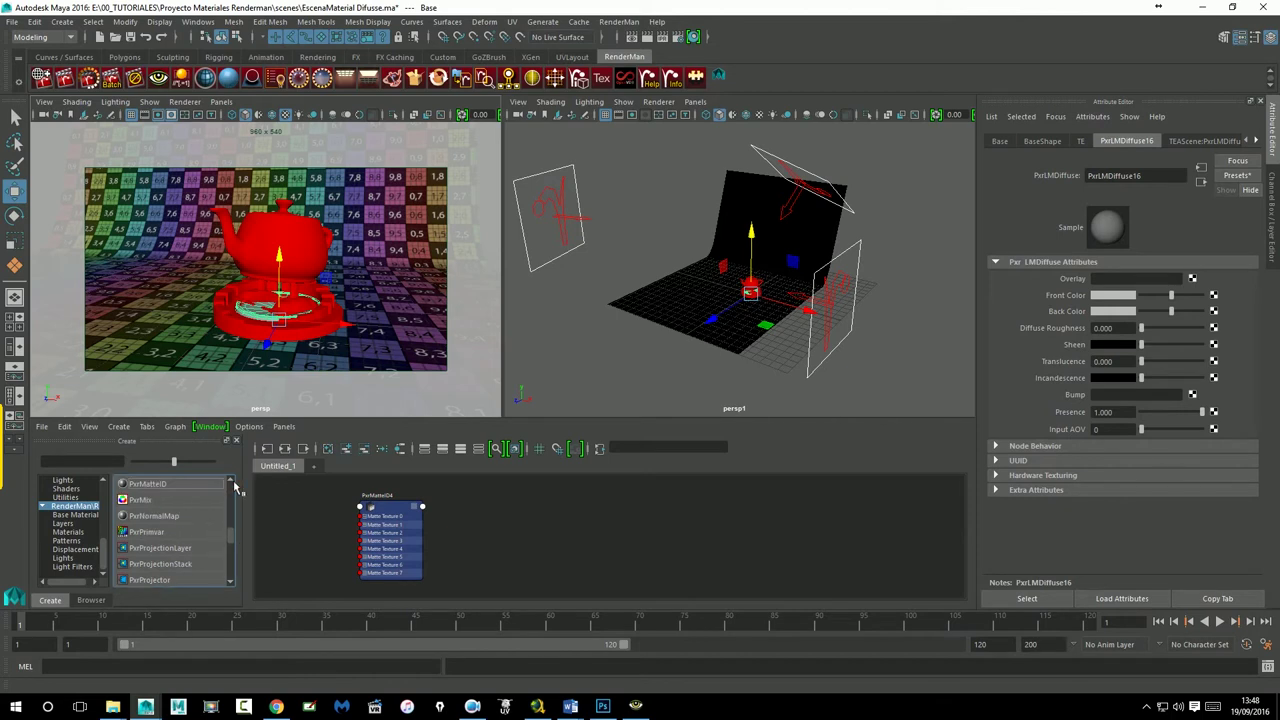
pyautogui.moveTo(157, 490); pyautogui.dragTo(1077, 441, button='middle')
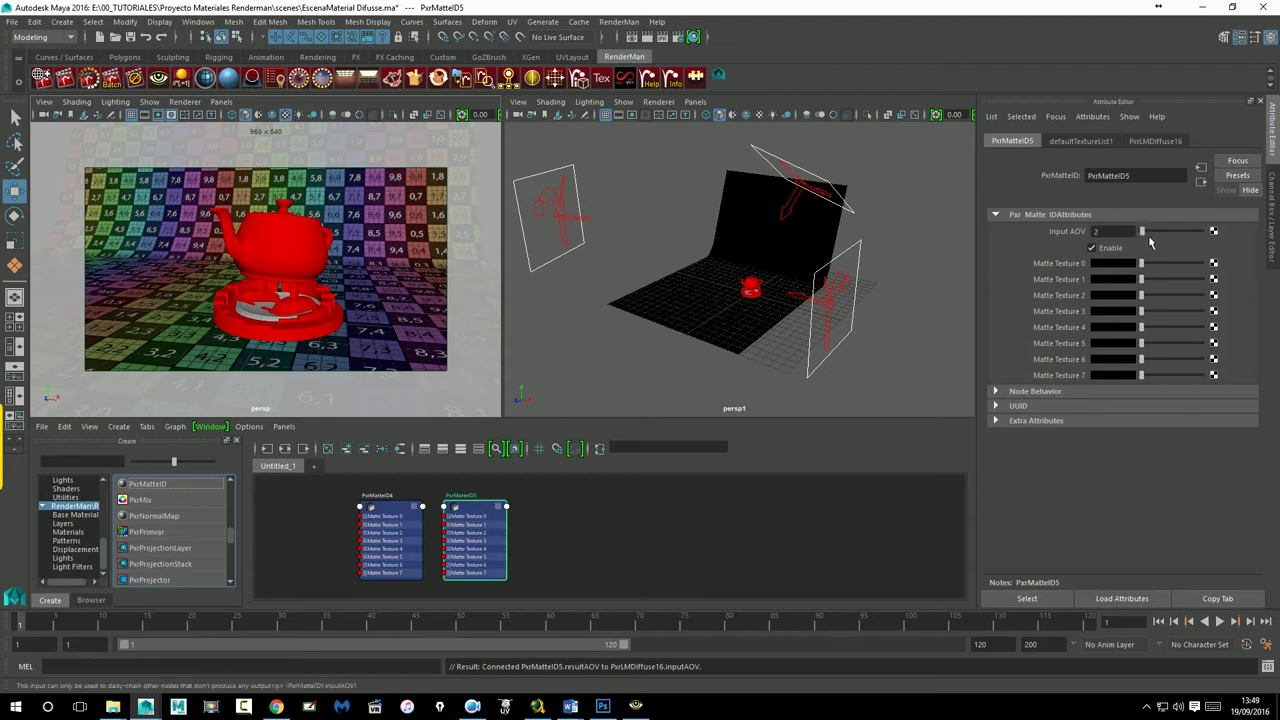
pyautogui.click(1097, 231)
pyautogui.write('1')
pyautogui.press('Return')
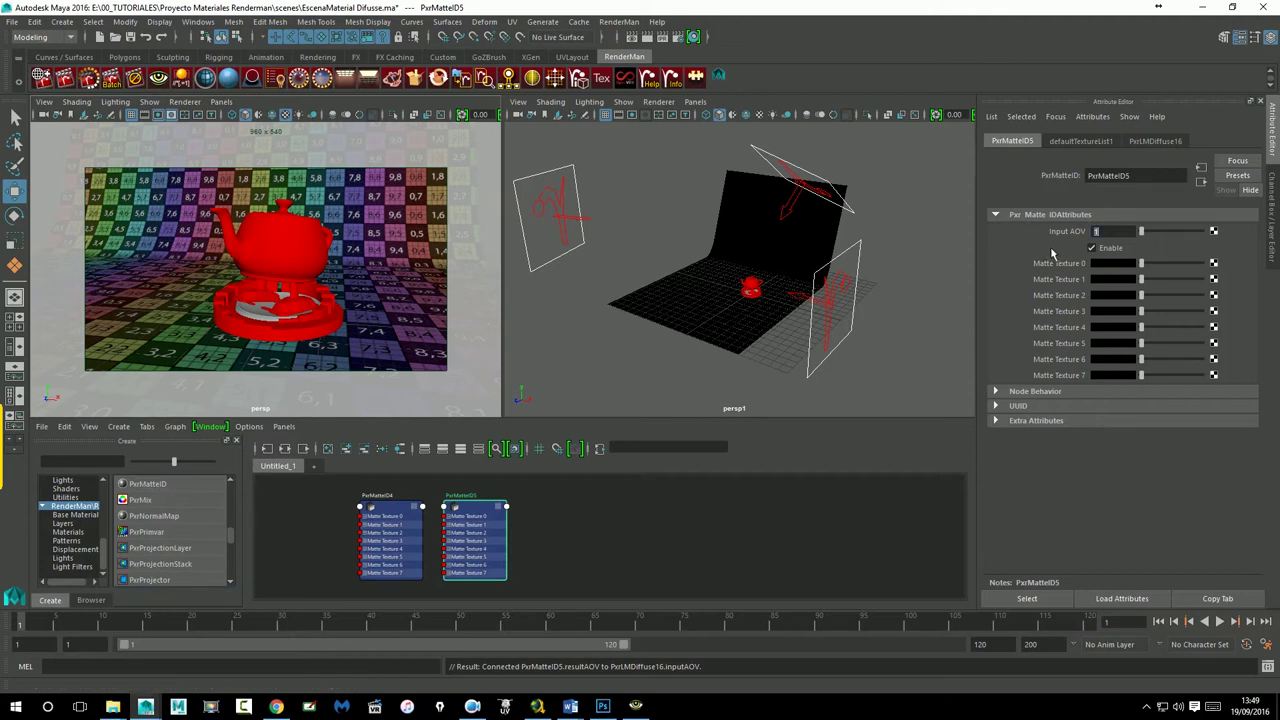
# Step: Make Matte Texture 1 yellow and save the scene as EscenaMaterial Difusse.ma
pyautogui.click(1130, 277)
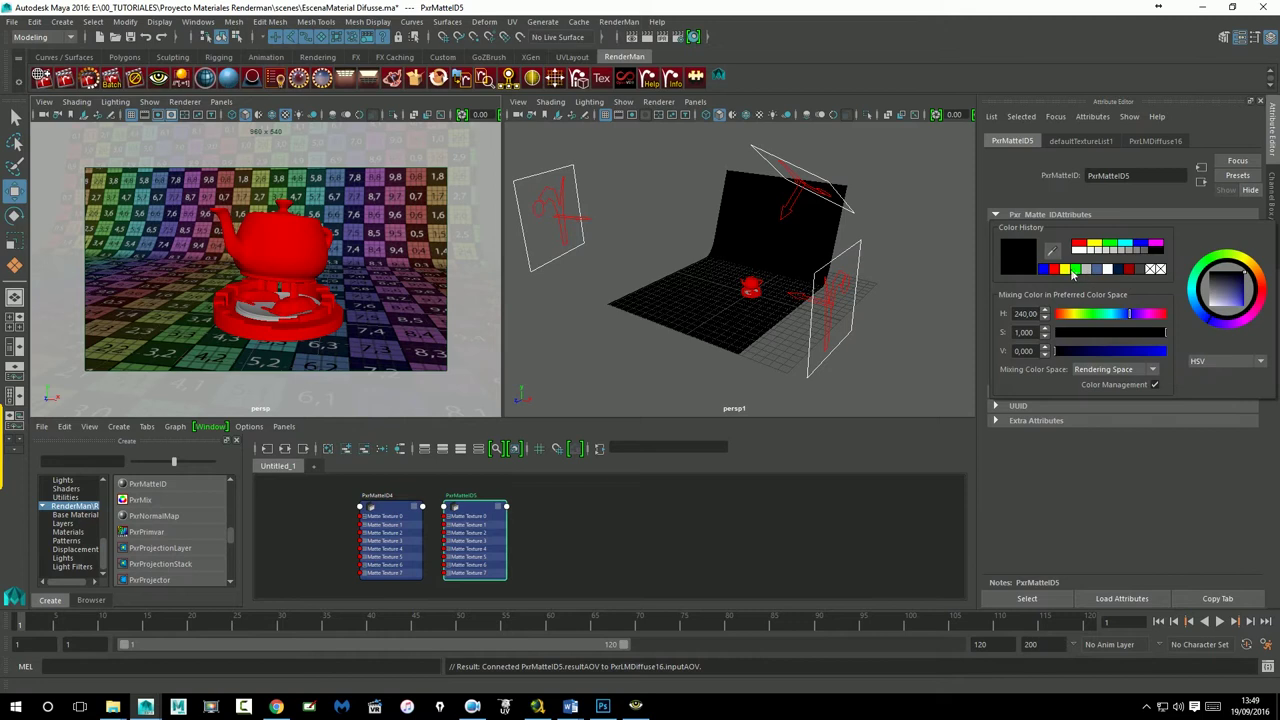
pyautogui.click(1067, 270)
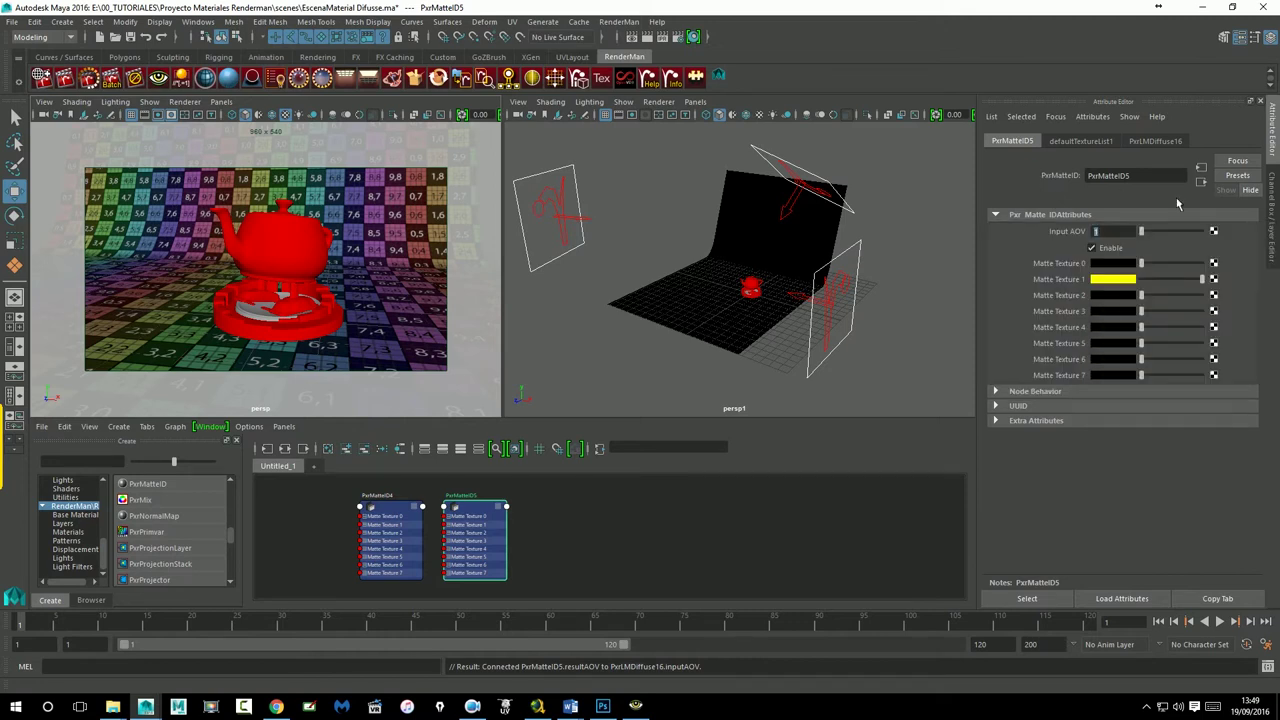
pyautogui.click(1202, 183)
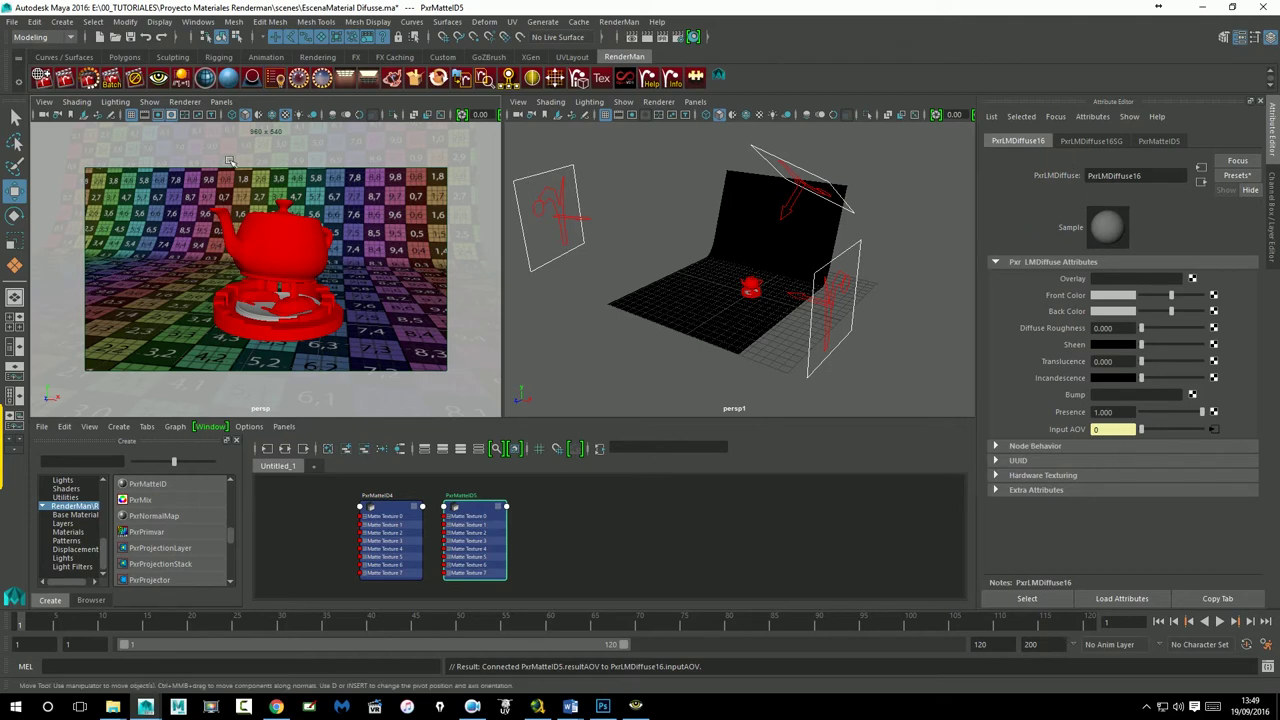
pyautogui.click(130, 37)
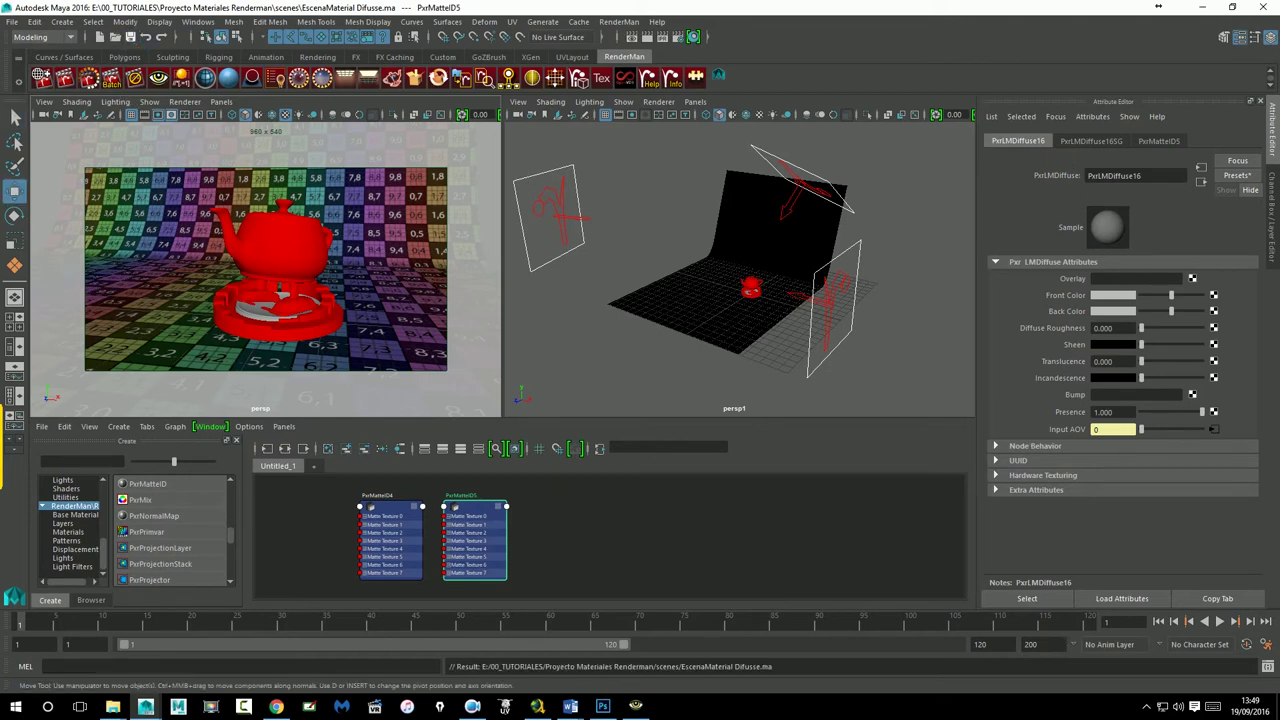
# Step: Batch-render the scene, follow progress in the Script Editor, and open the rendered EXR folder
pyautogui.click(119, 86)
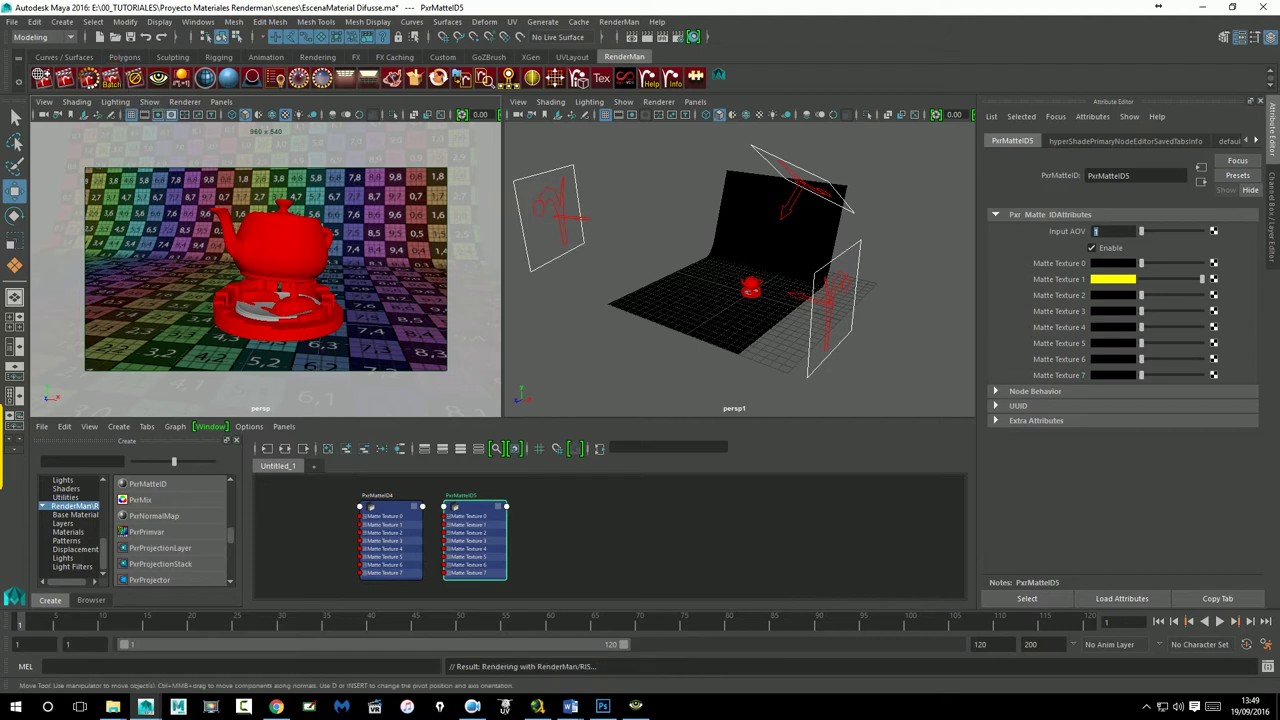
pyautogui.click(1268, 667)
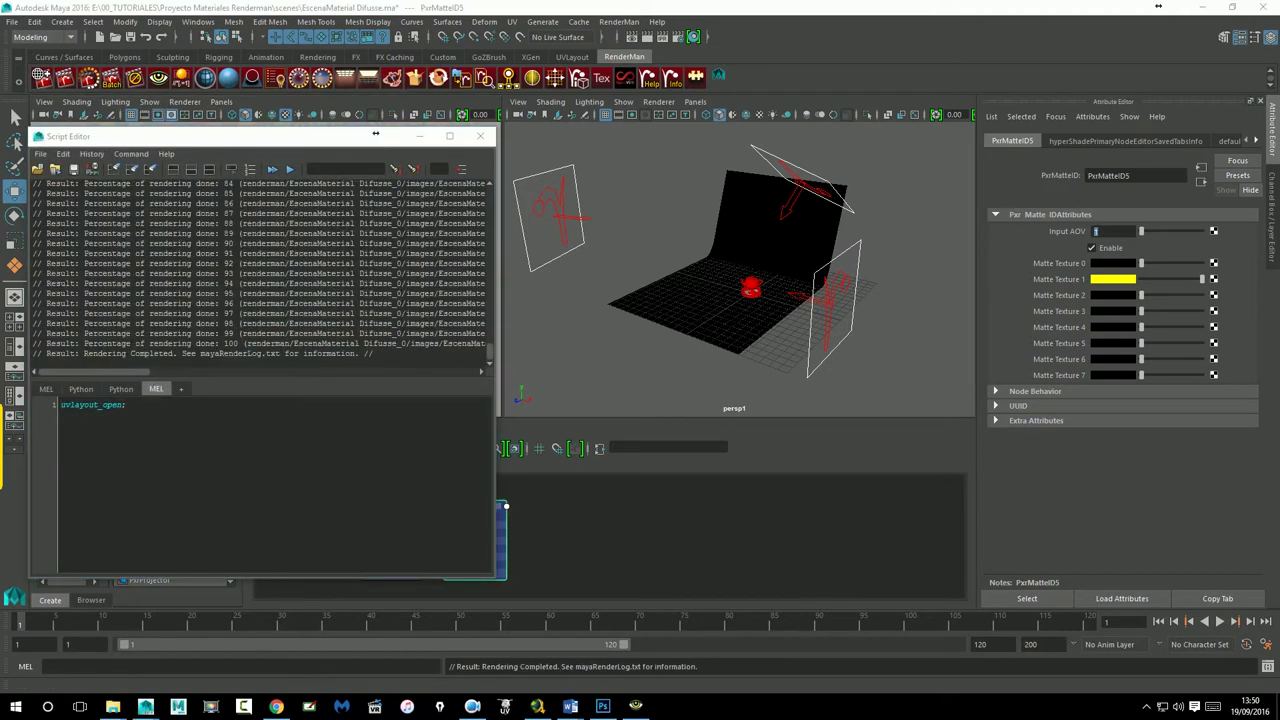
pyautogui.click(112, 706)
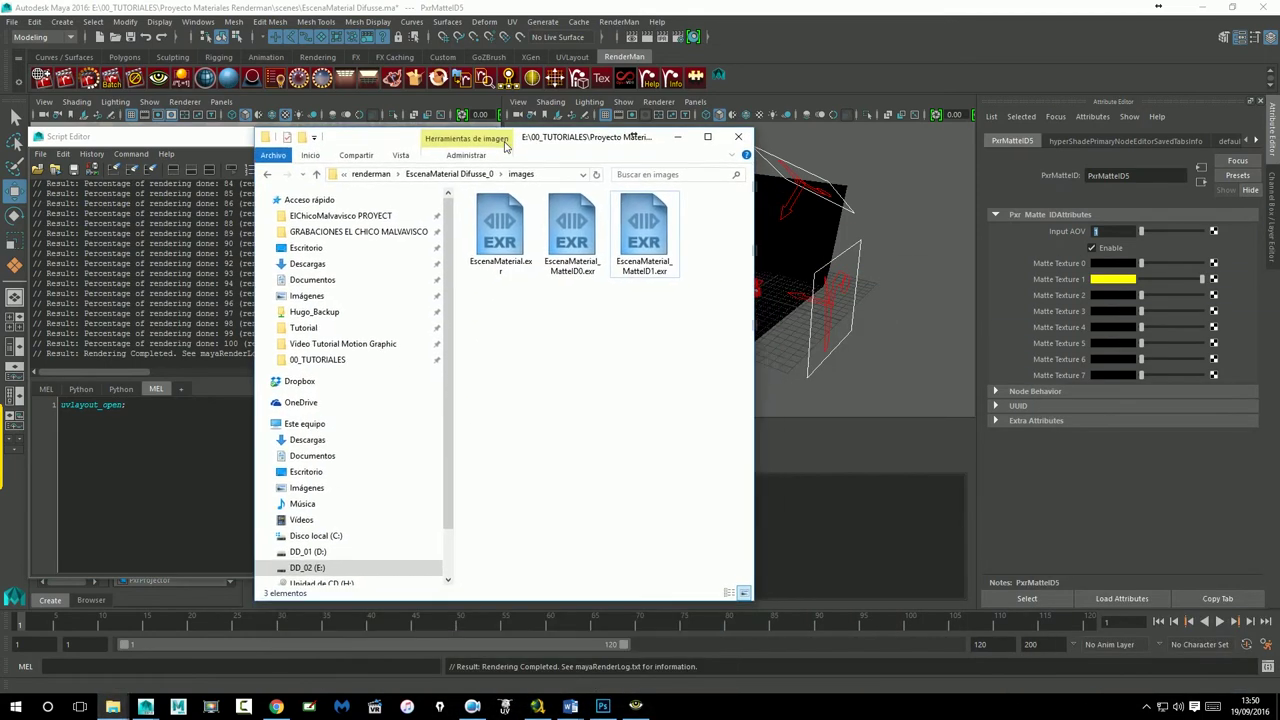
# Step: Preview EscenaMaterial.exr, the blue MatteID0 pass and the all-black MatteID1 pass in Pdplayer
pyautogui.click(508, 236)
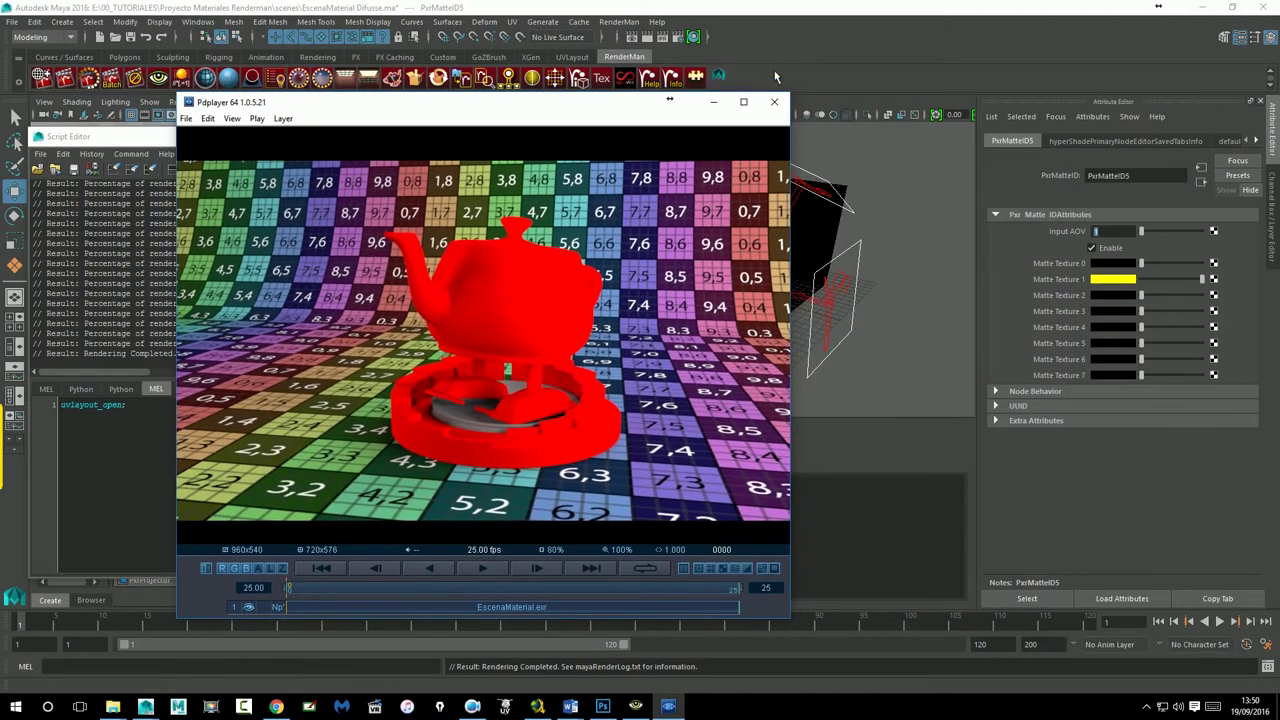
pyautogui.click(773, 101)
pyautogui.click(580, 238)
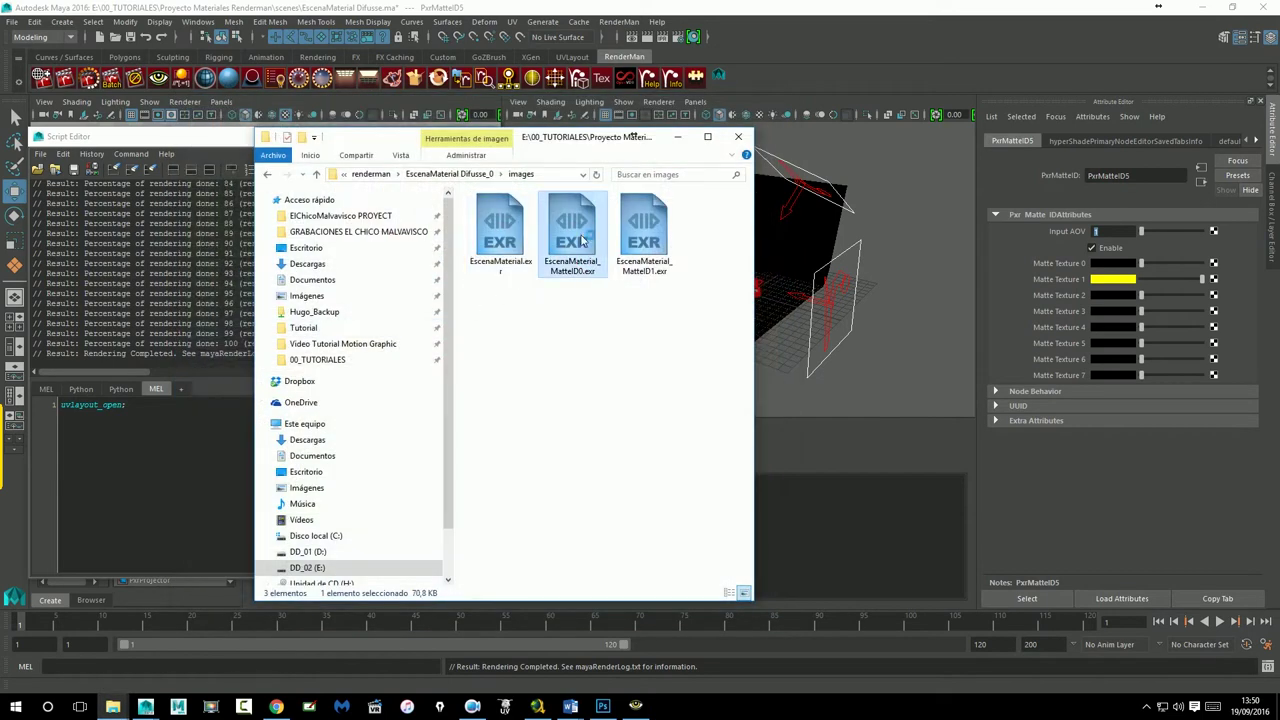
pyautogui.doubleClick(578, 275)
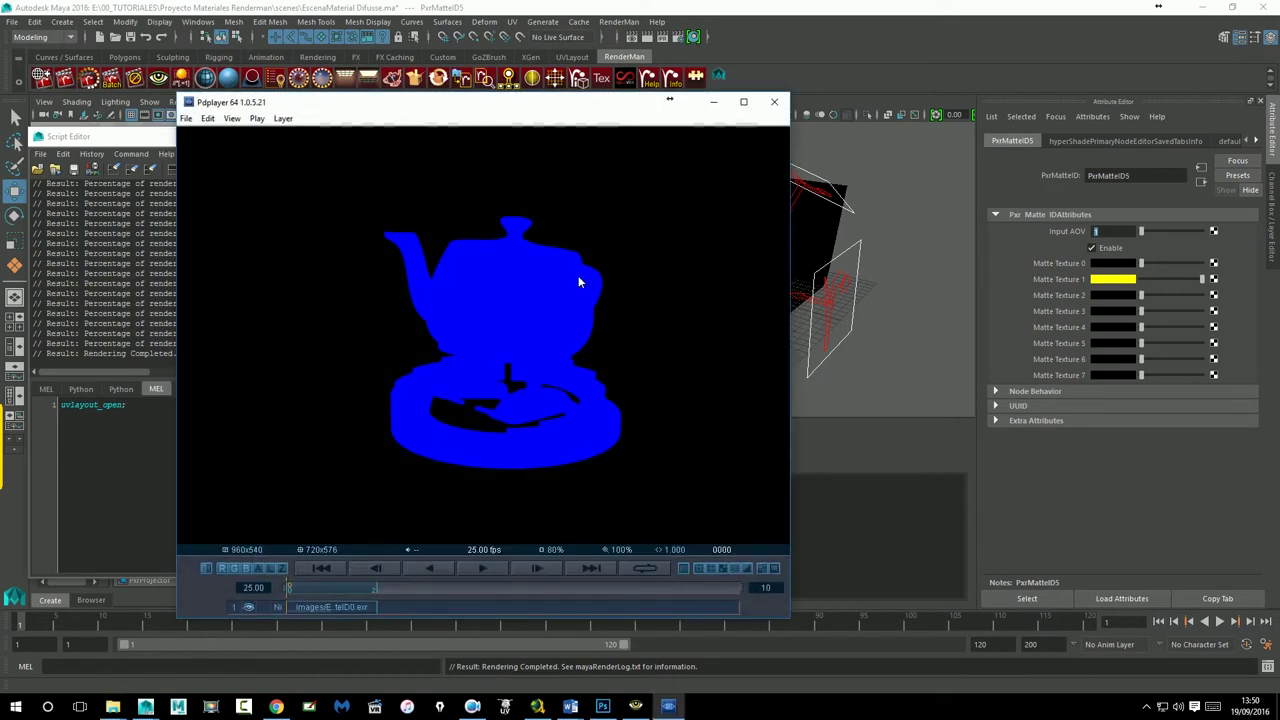
pyautogui.click(773, 101)
pyautogui.doubleClick(640, 240)
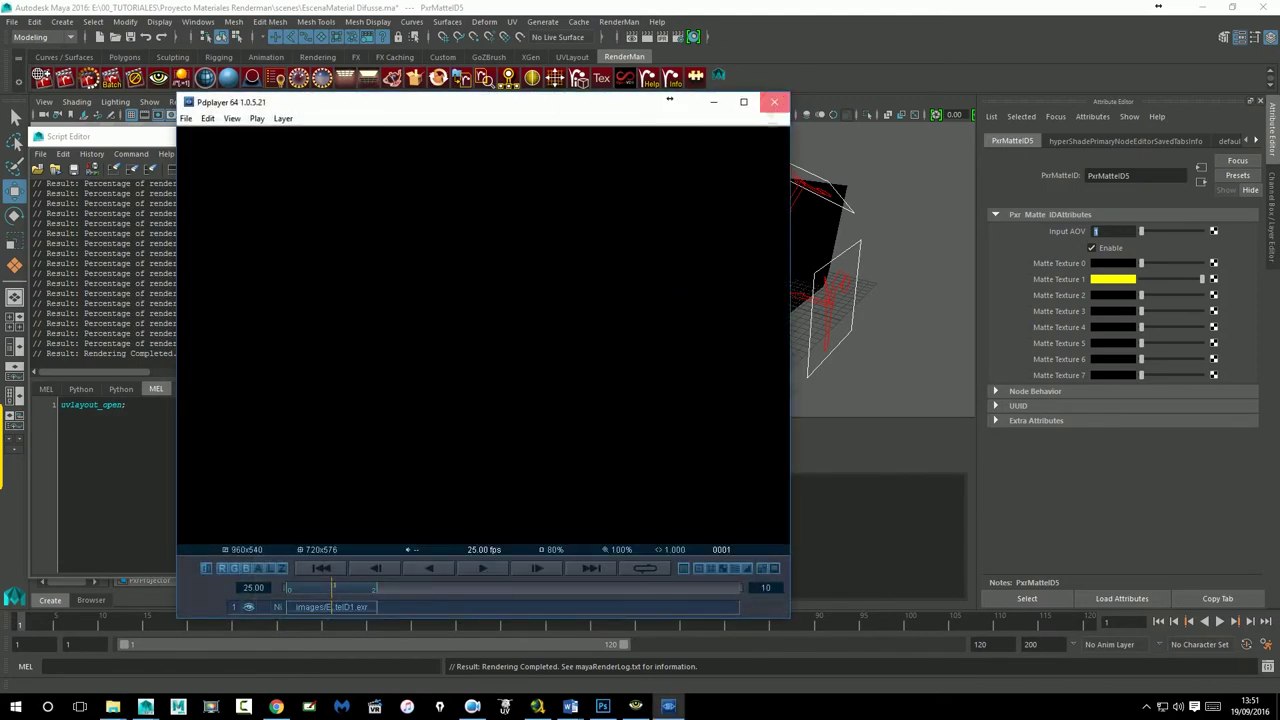
pyautogui.click(773, 101)
# Step: Back in Maya, review PxrLMDiffuse16 and its connected PxrMatteID5 node
pyautogui.click(676, 141)
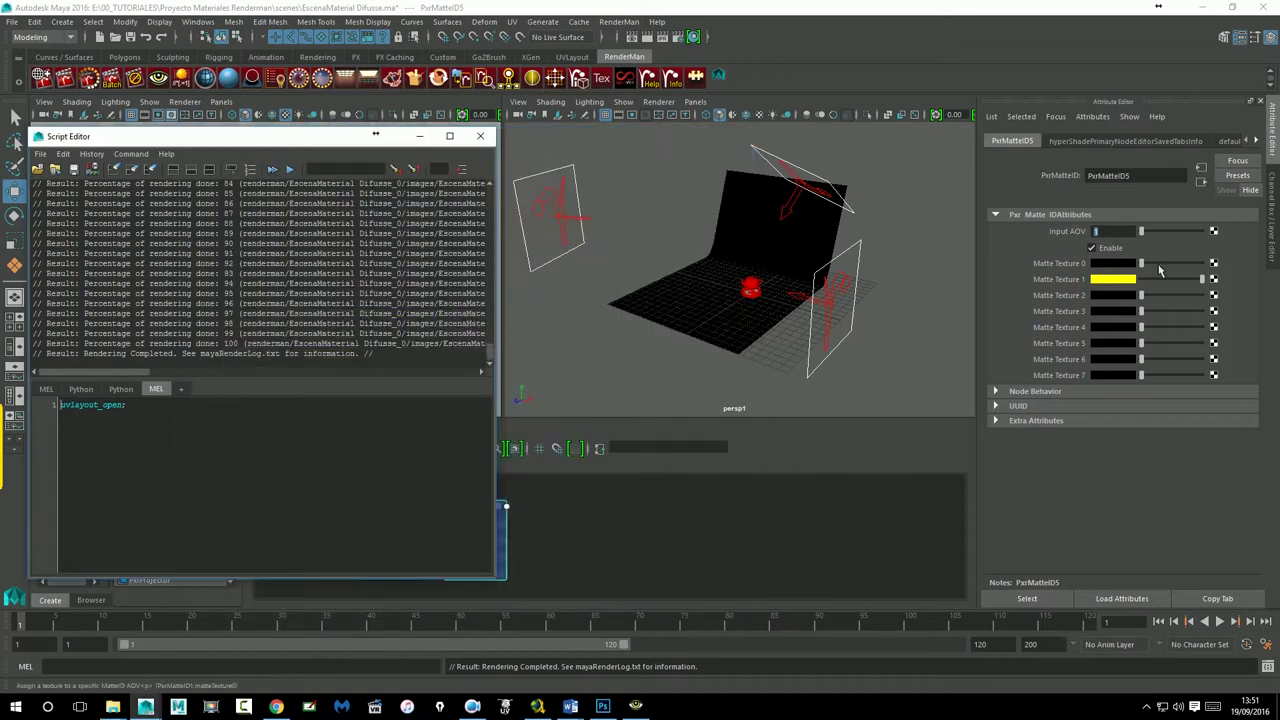
pyautogui.click(1201, 180)
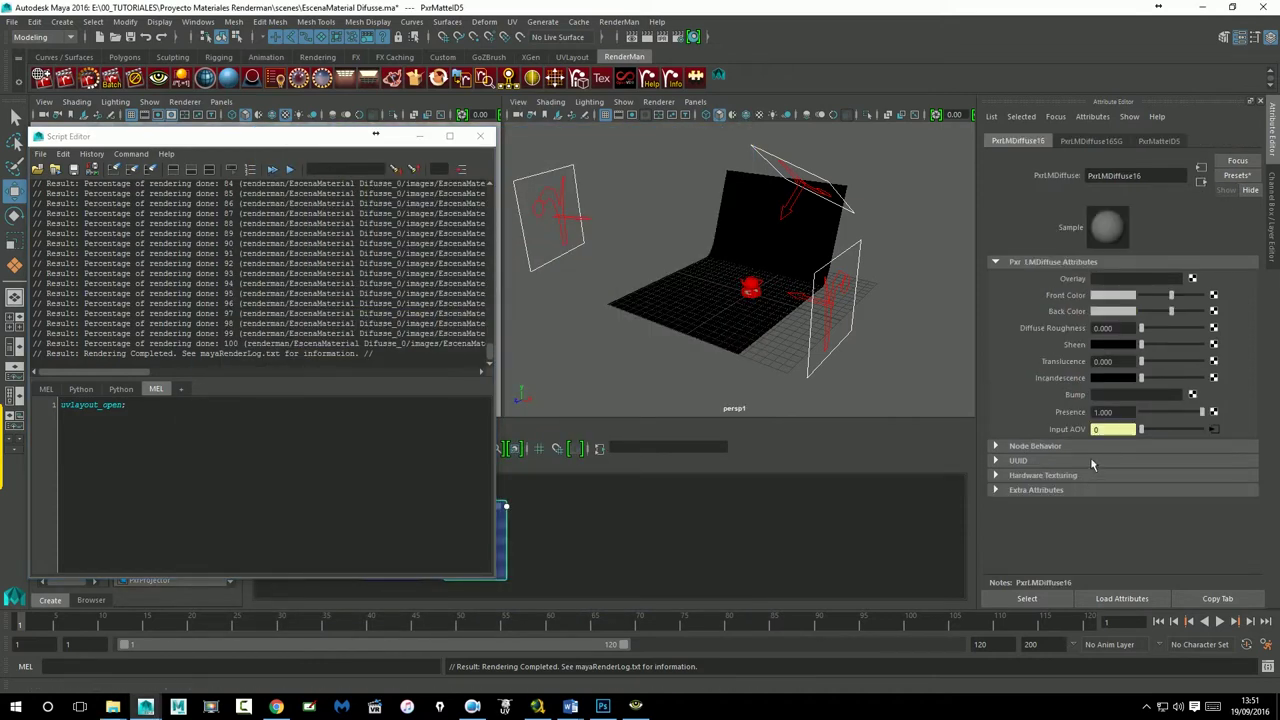
pyautogui.click(1215, 431)
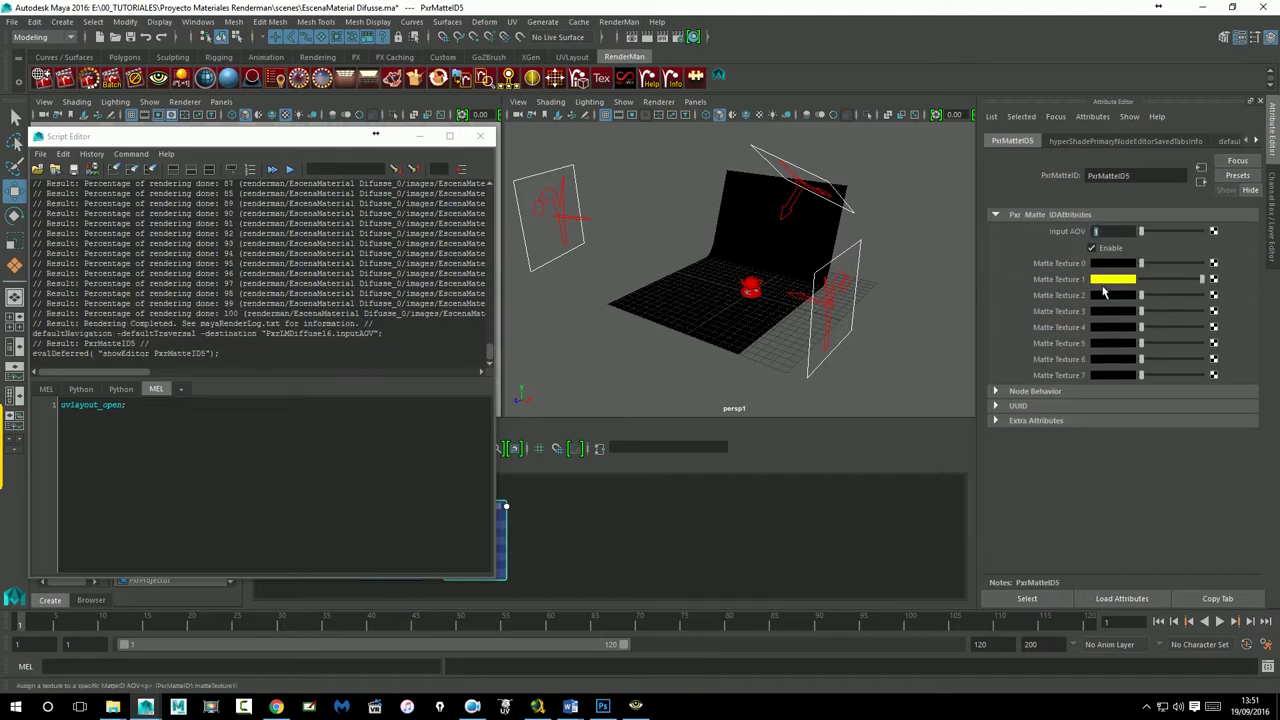
pyautogui.click(1206, 188)
# Step: Add the Matte ID 1 attribute to PxrLMDiffuse16 through Manage Attributes
pyautogui.click(1092, 117)
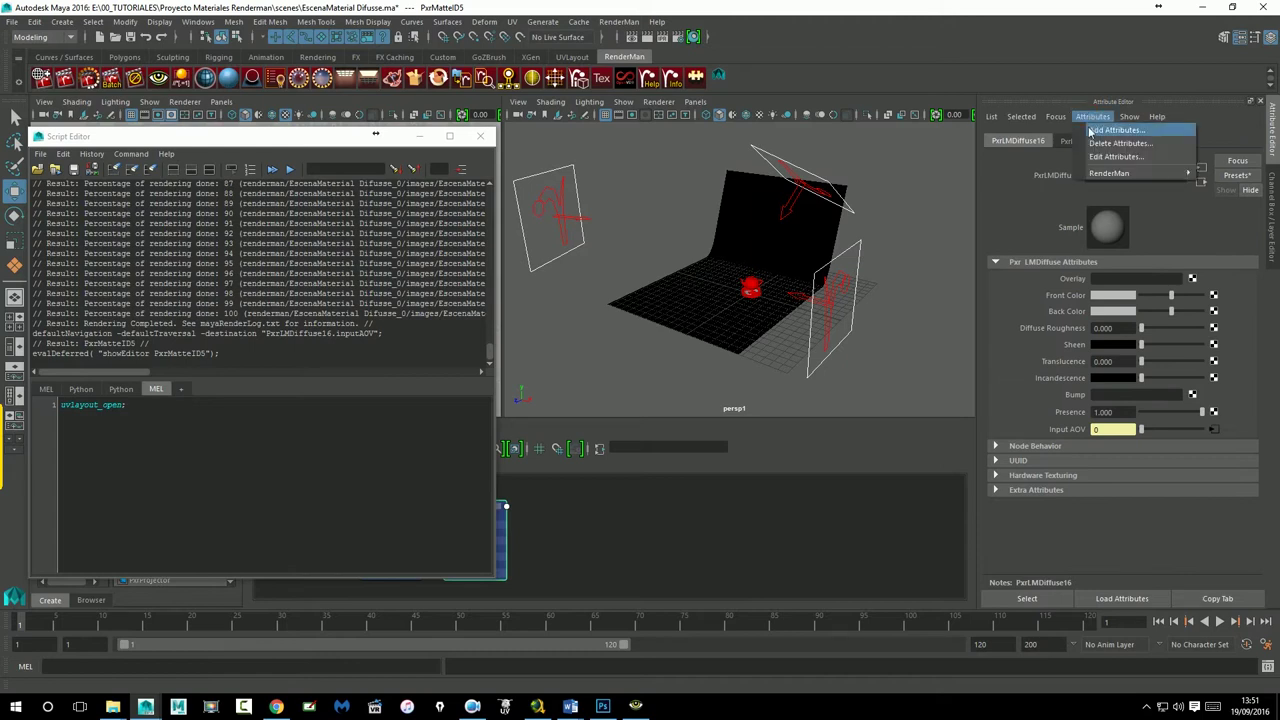
pyautogui.moveTo(1110, 173)
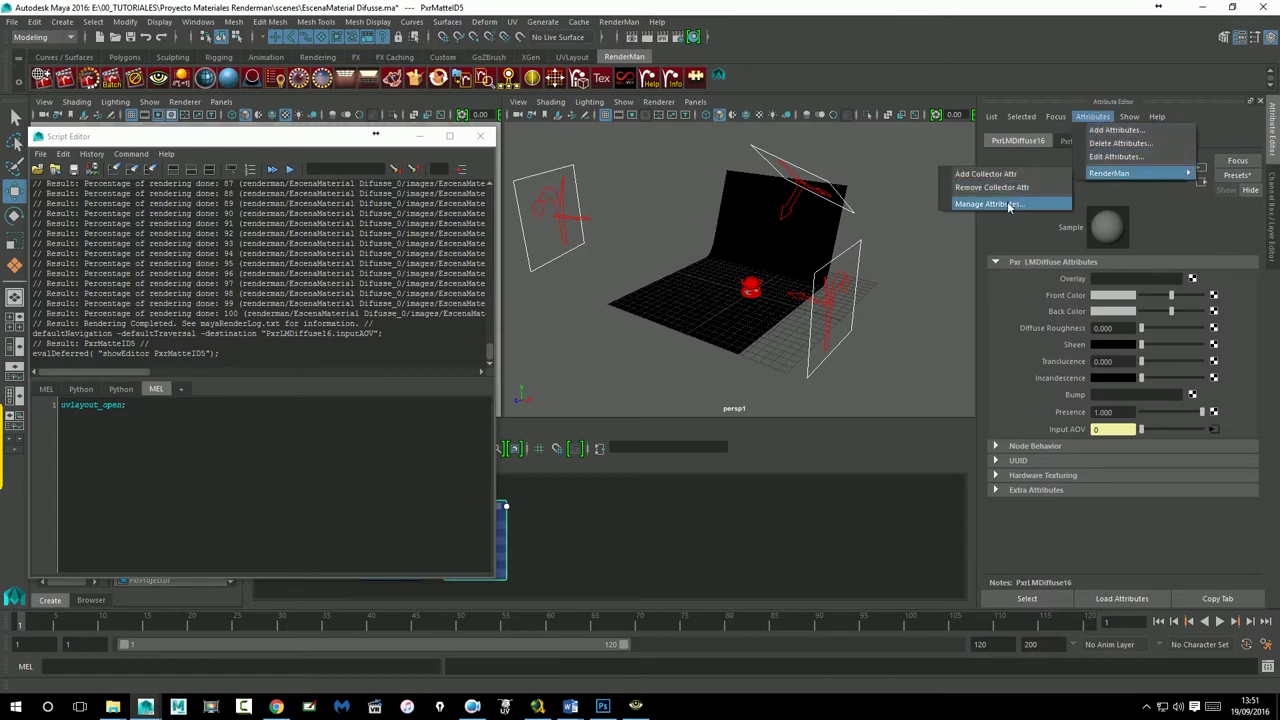
pyautogui.click(1009, 206)
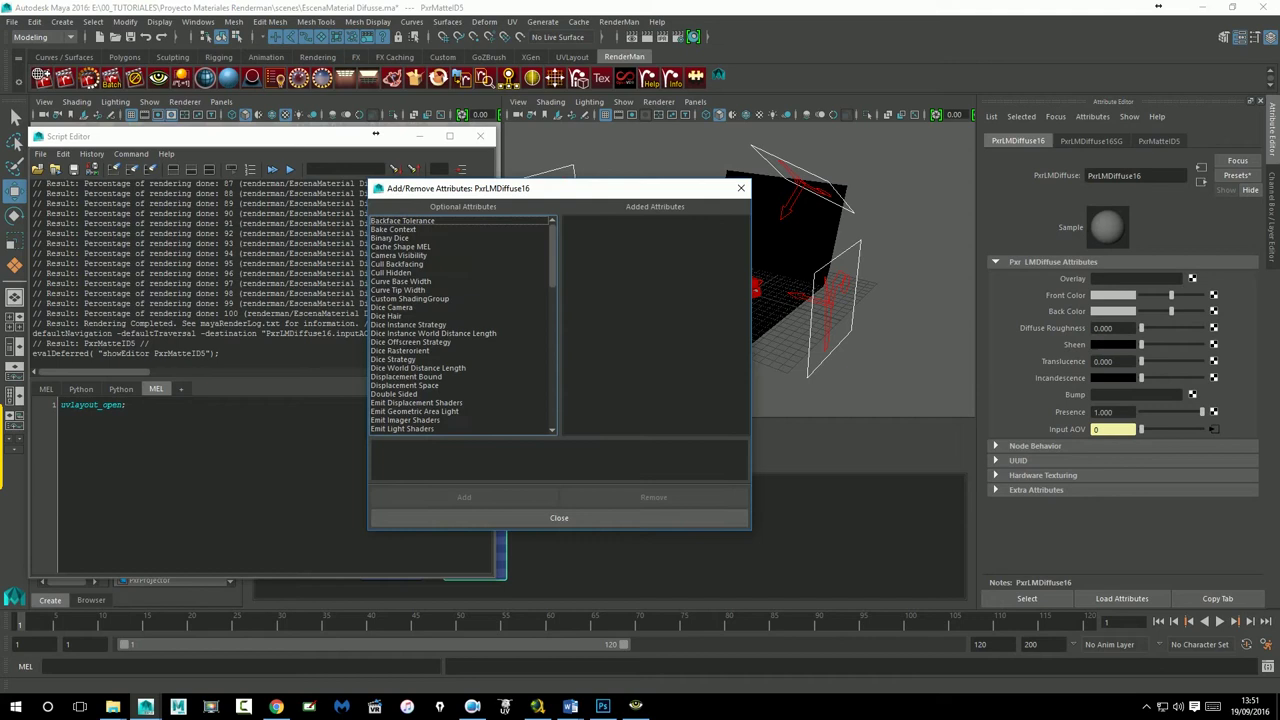
pyautogui.moveTo(552, 255); pyautogui.dragTo(560, 330)
pyautogui.click(422, 316)
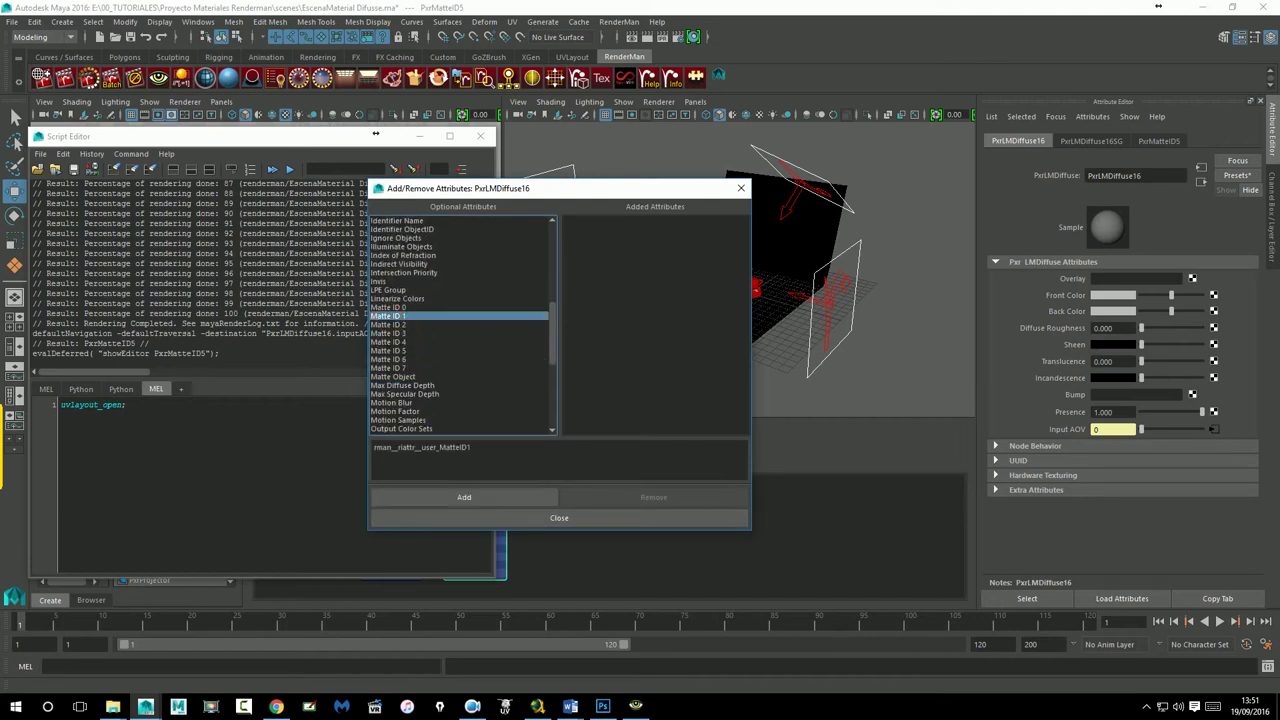
pyautogui.click(500, 497)
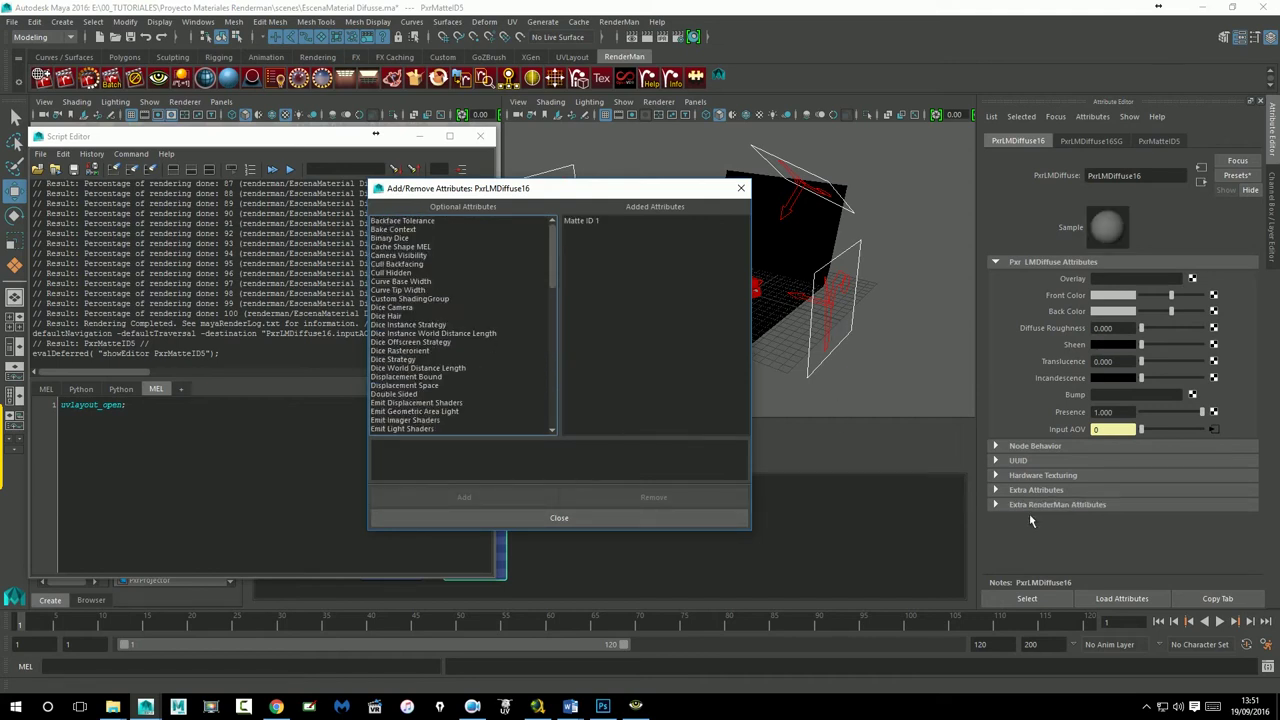
pyautogui.click(1029, 510)
pyautogui.click(741, 188)
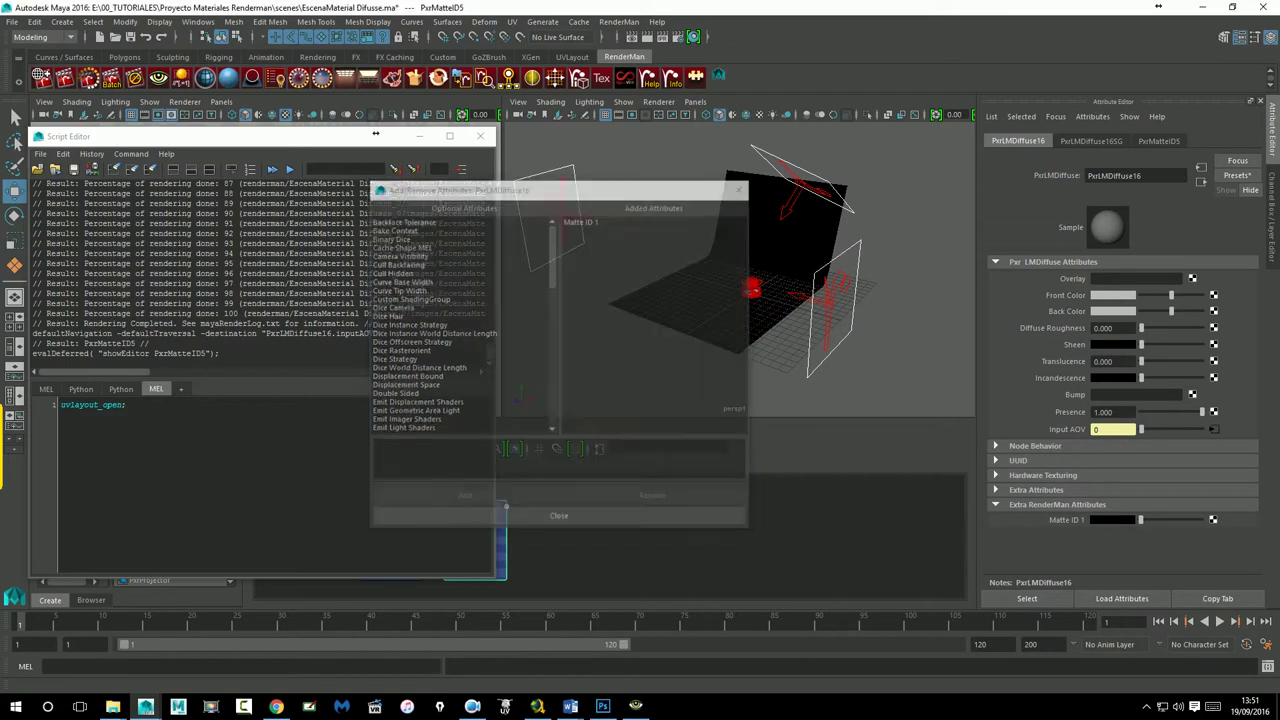
# Step: Set Matte ID 1 to green, save the scene and batch-render it again
pyautogui.click(1121, 519)
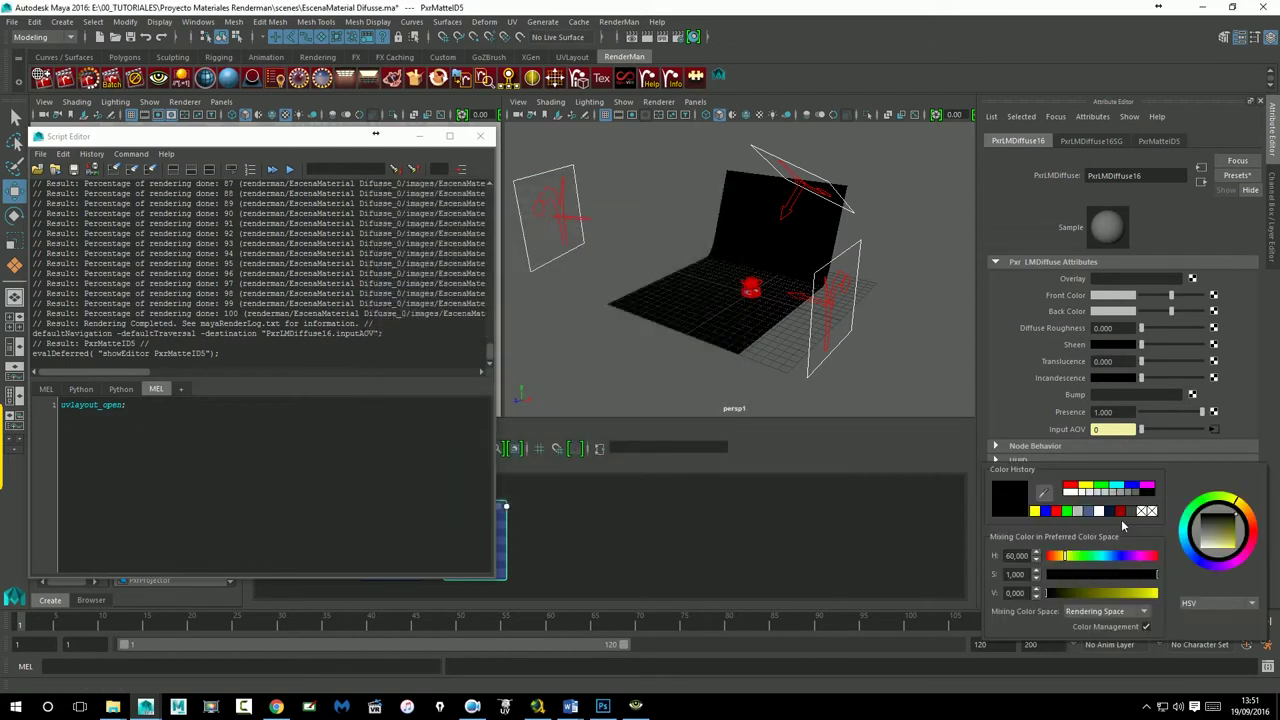
pyautogui.click(1068, 512)
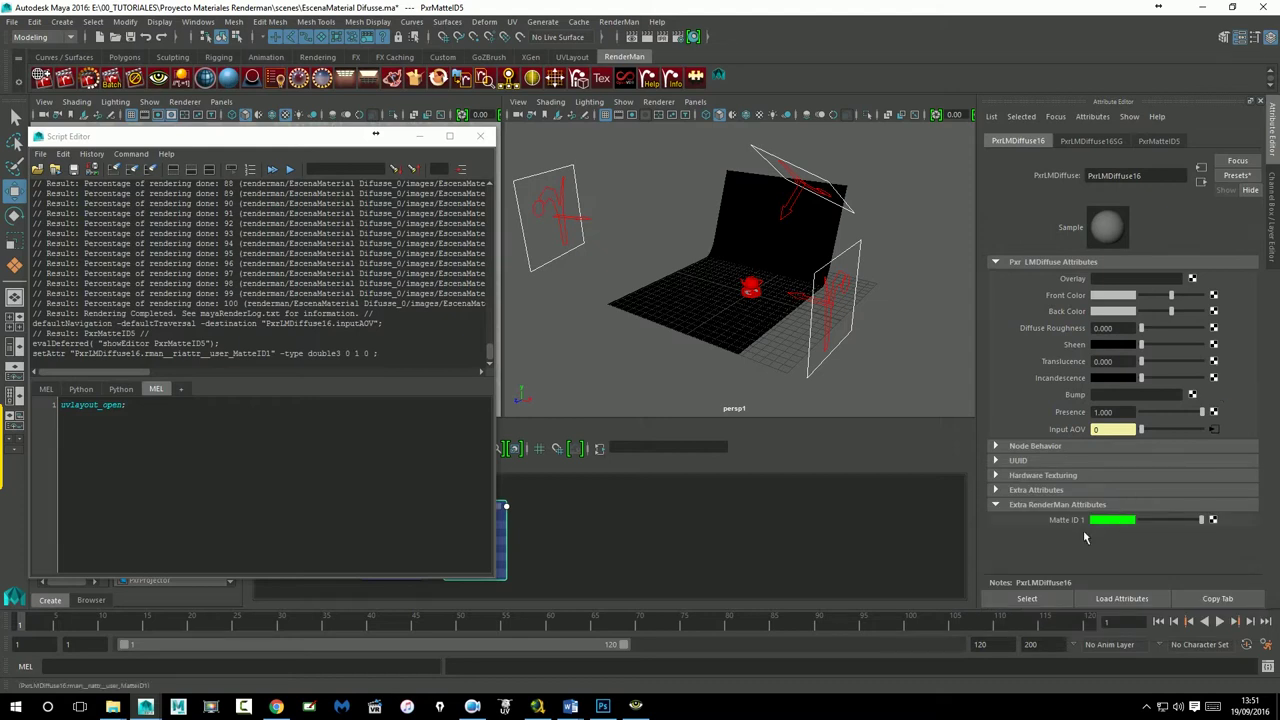
pyautogui.click(1213, 429)
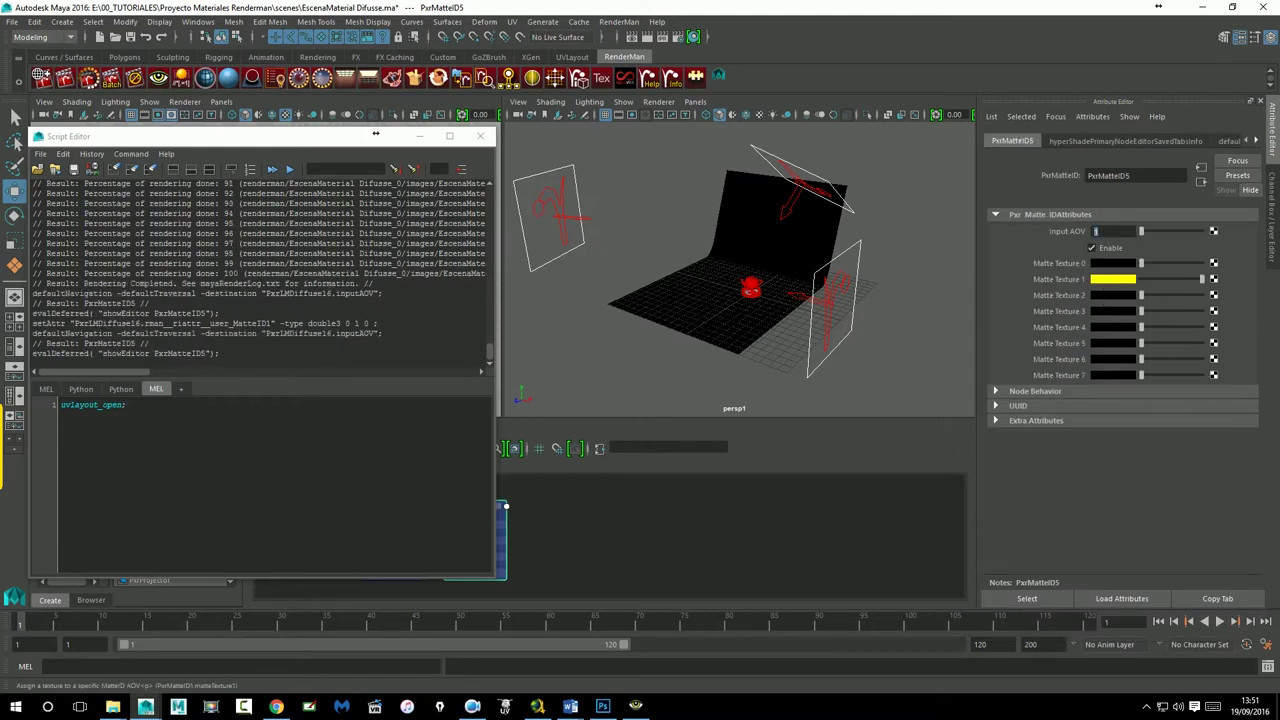
pyautogui.click(1204, 184)
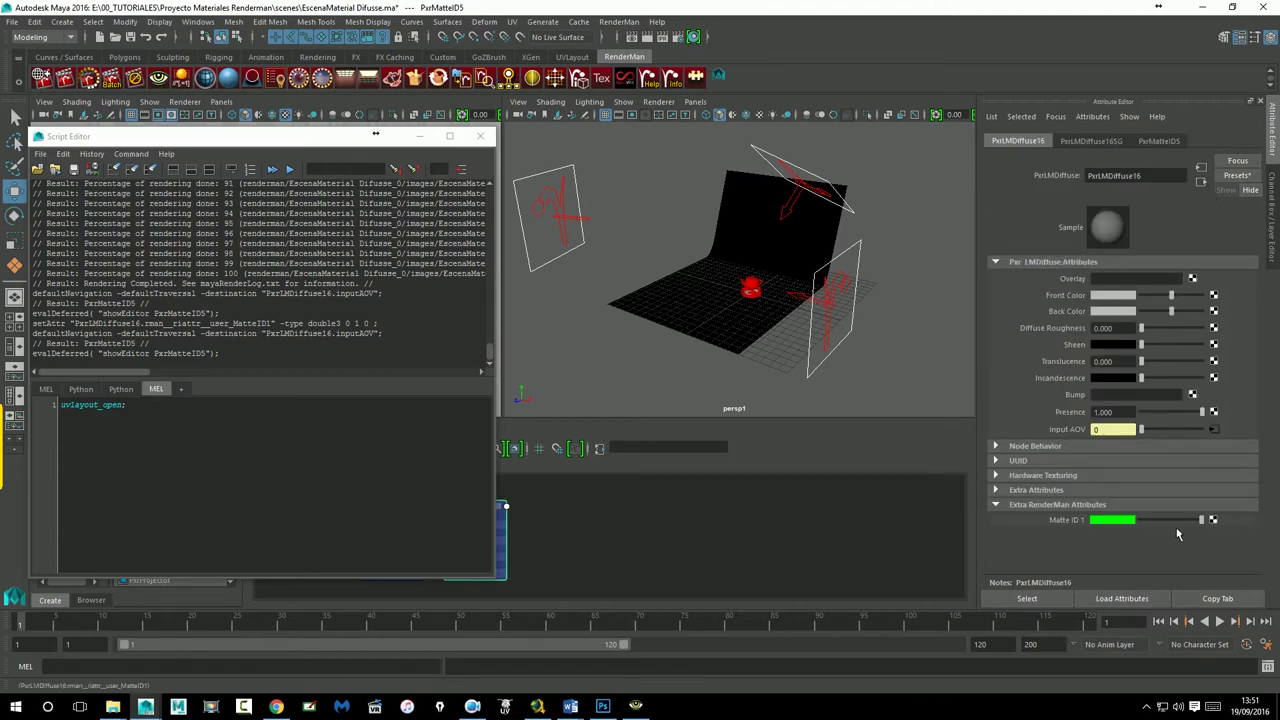
pyautogui.click(129, 37)
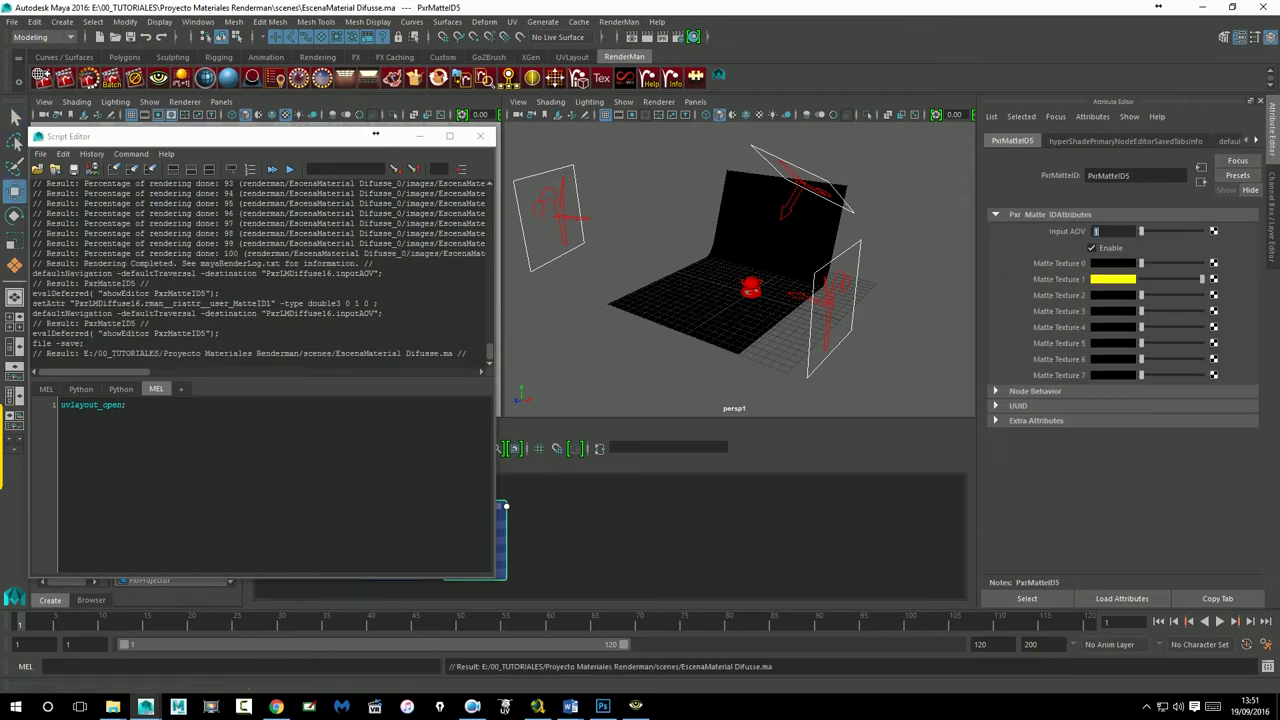
pyautogui.click(112, 80)
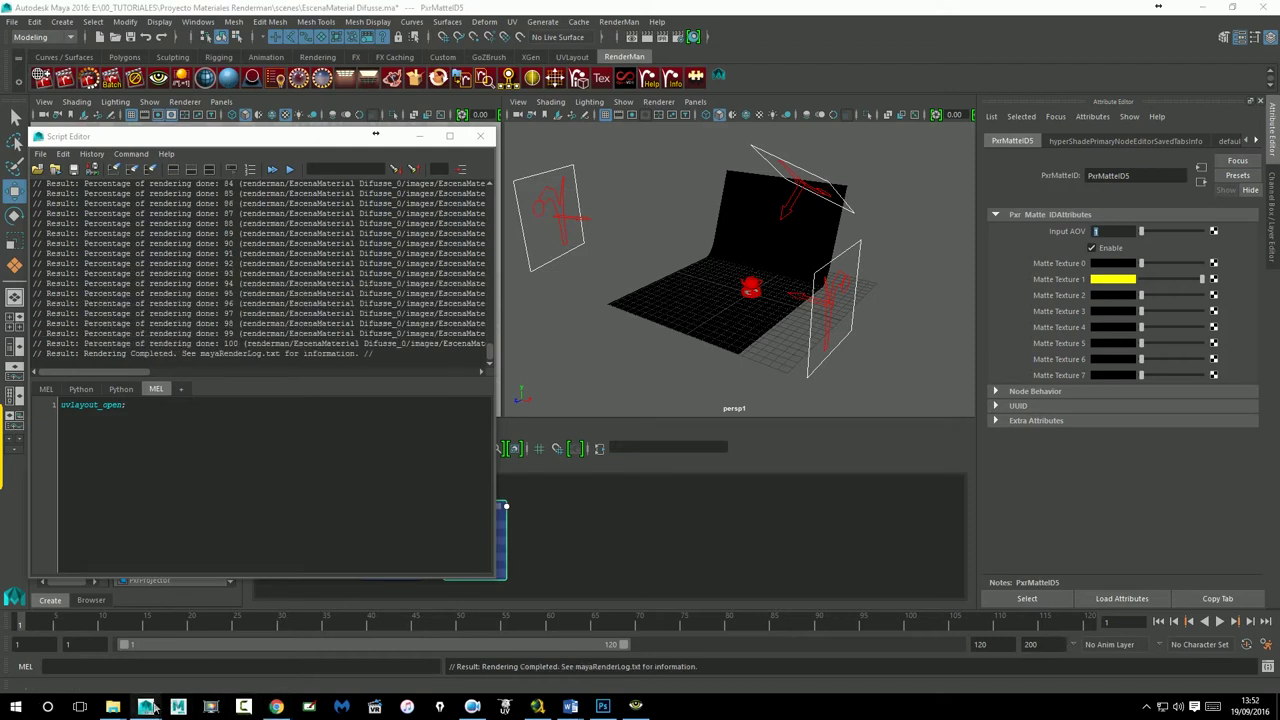
# Step: View the re-rendered EscenaMaterial_MatteID1.exr in Pdplayer, confirming the green matte, then return to Maya
pyautogui.click(130, 648)
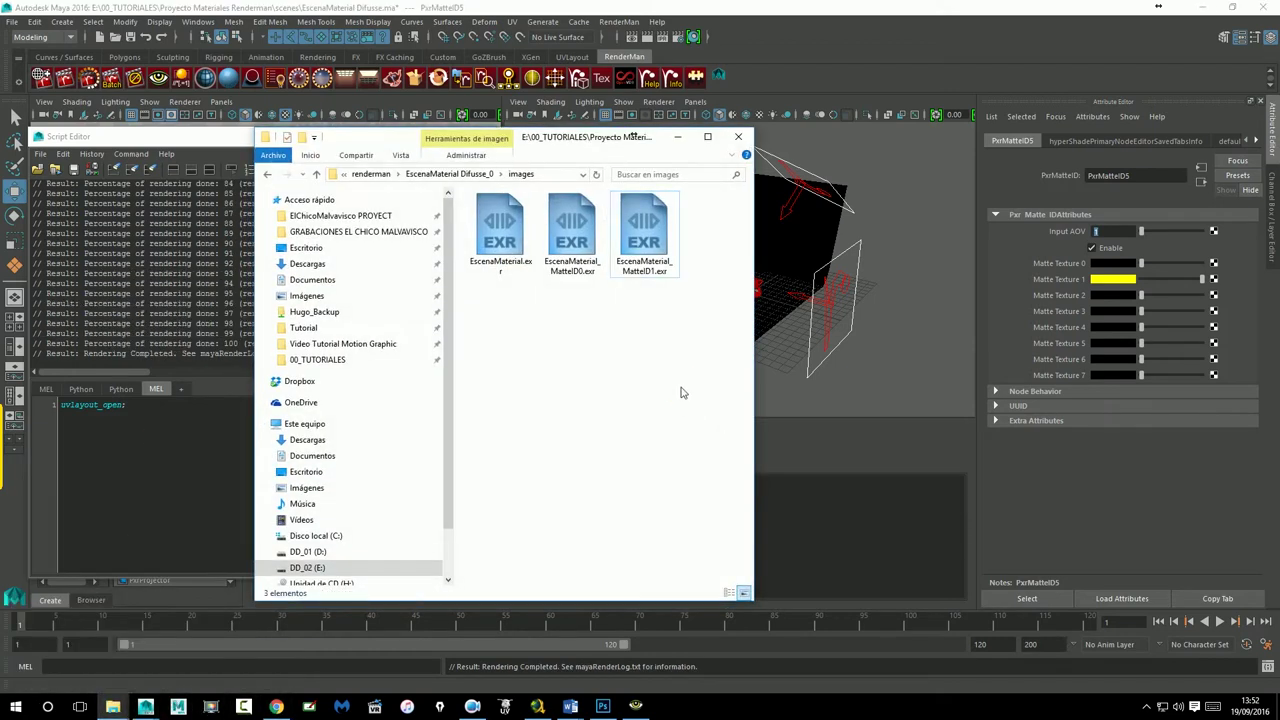
pyautogui.click(652, 245)
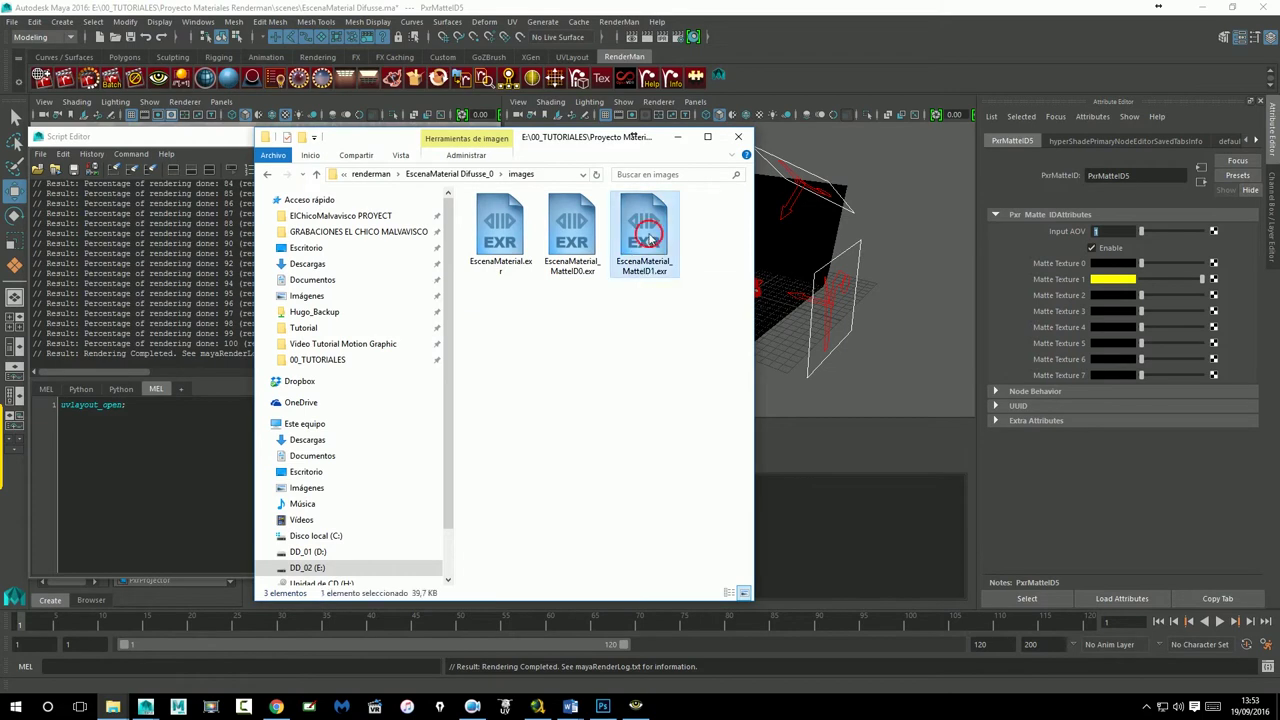
pyautogui.doubleClick(650, 243)
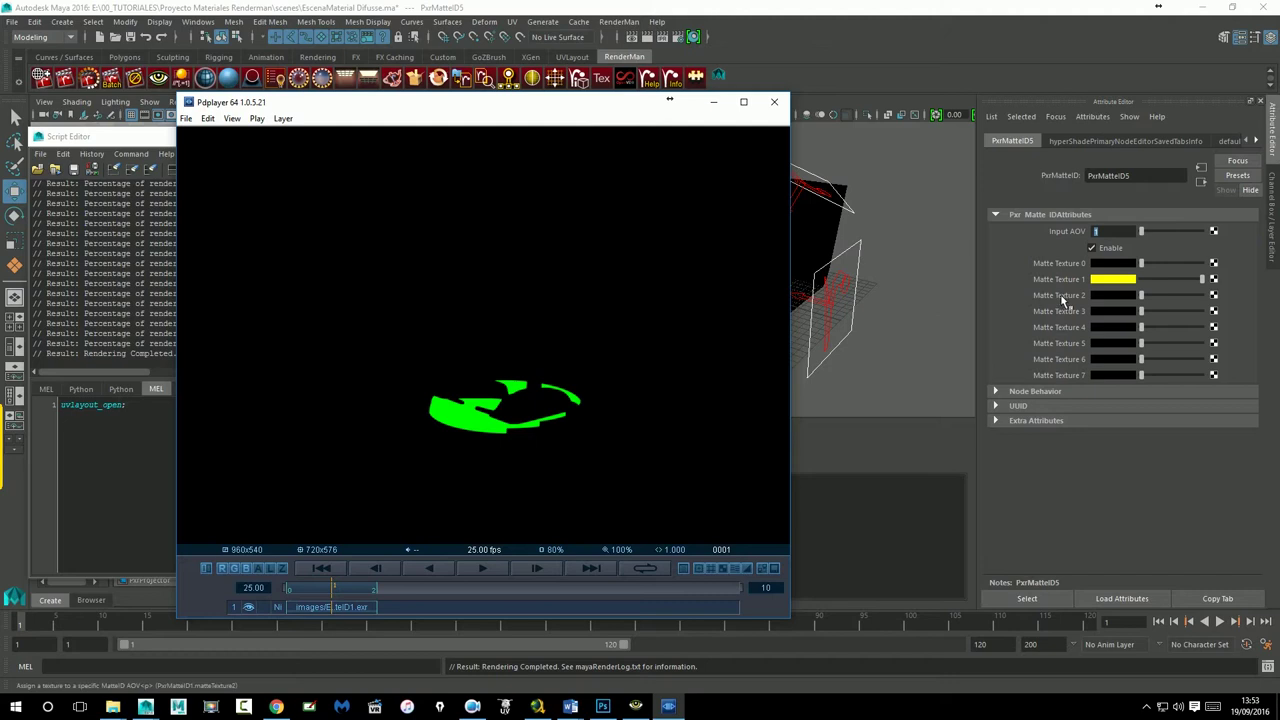
pyautogui.click(773, 105)
pyautogui.click(375, 133)
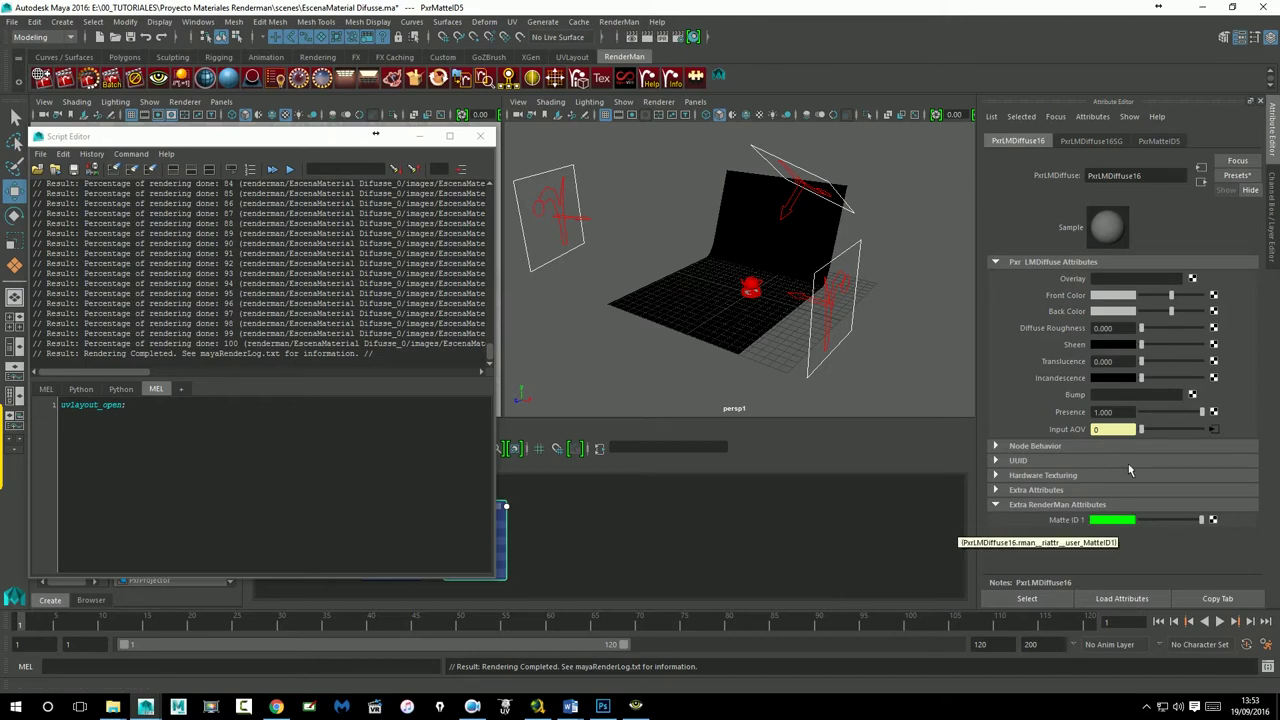
# Step: Turn PxrMatteID5's Matte Texture 1 from yellow to black, then go back to PxrLMDiffuse16
pyautogui.click(1213, 429)
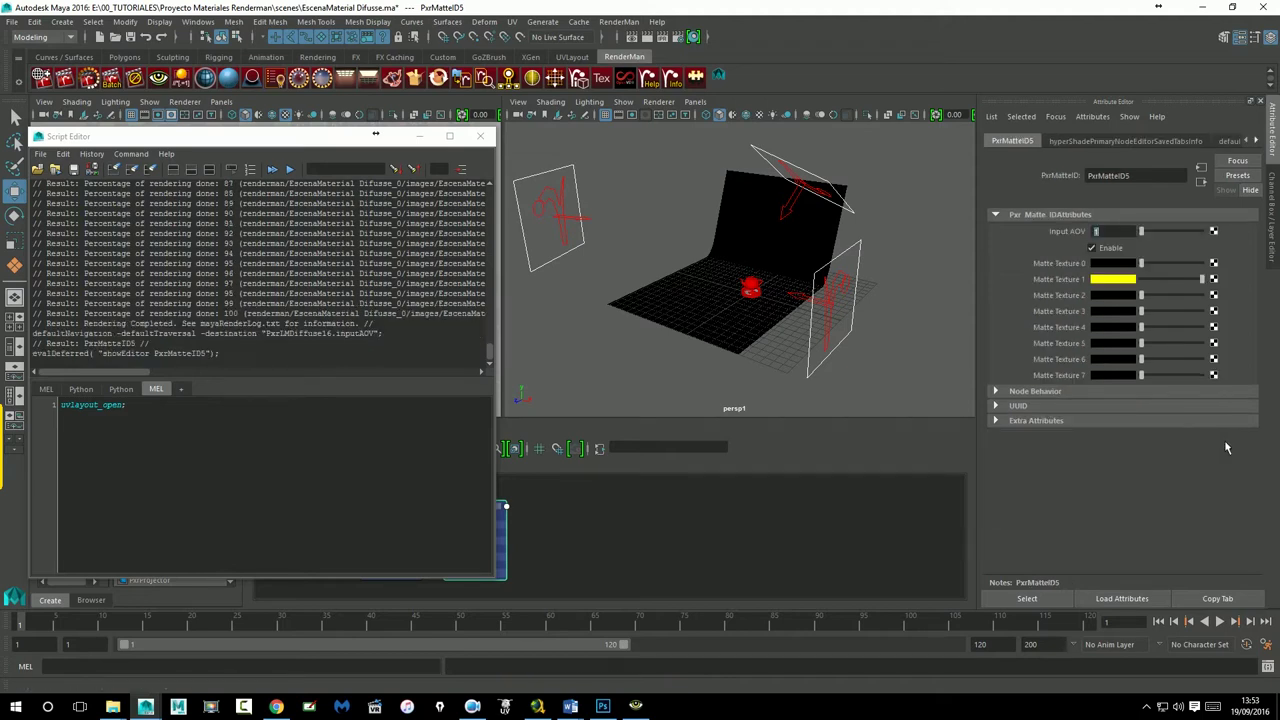
pyautogui.moveTo(1202, 279); pyautogui.dragTo(1090, 280)
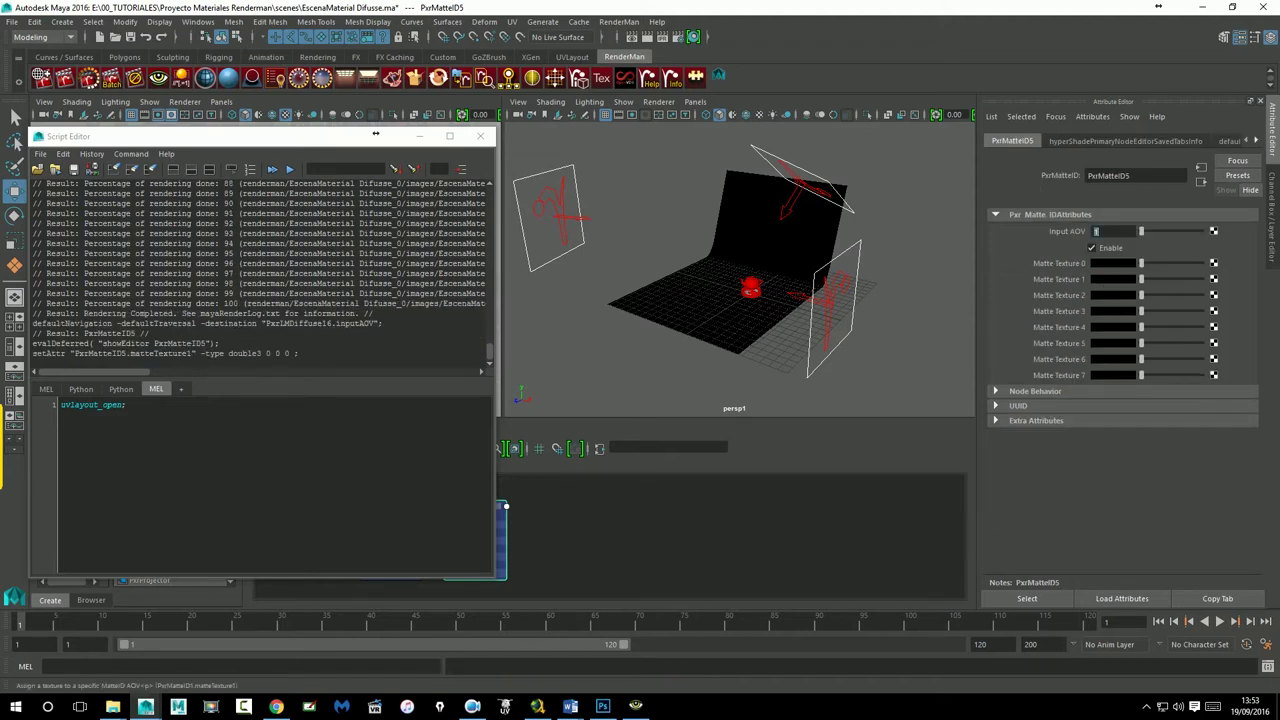
pyautogui.click(1202, 183)
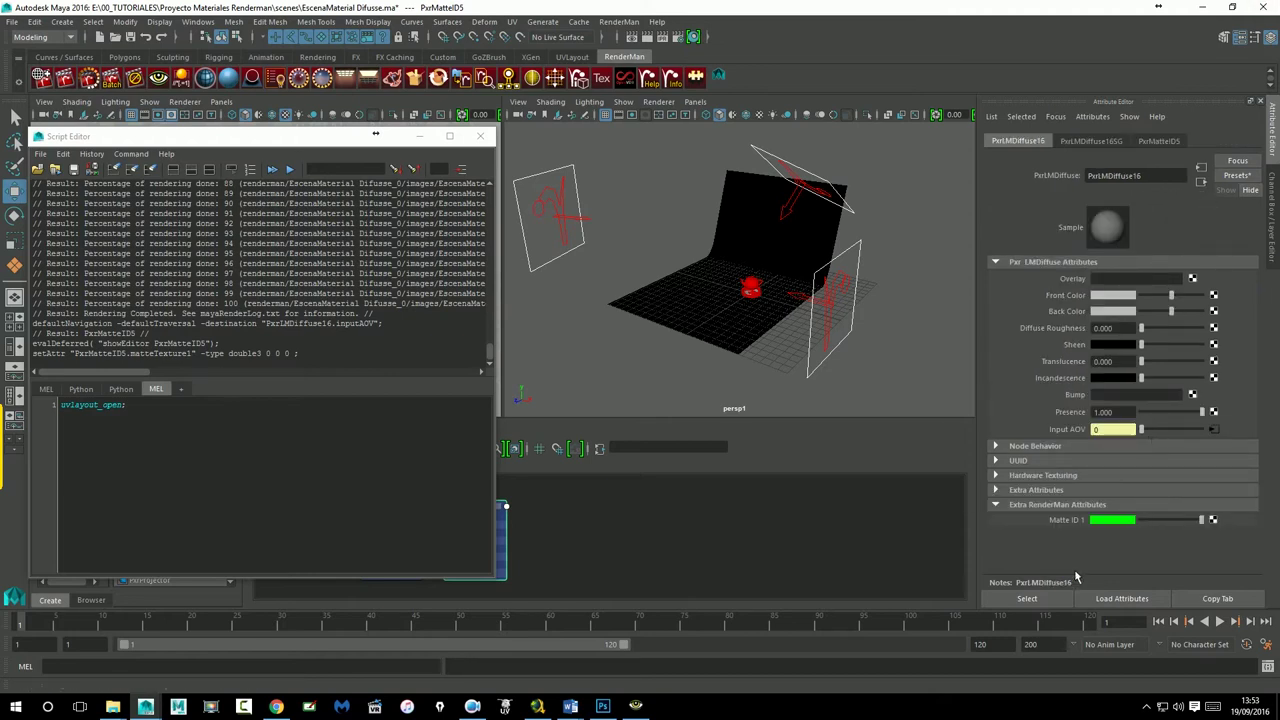
# Step: Inspect pixel values across the EscenaMaterial_MatteID0.exr matte pass in the rendered images folder
pyautogui.moveTo(113, 706)
pyautogui.click(137, 615)
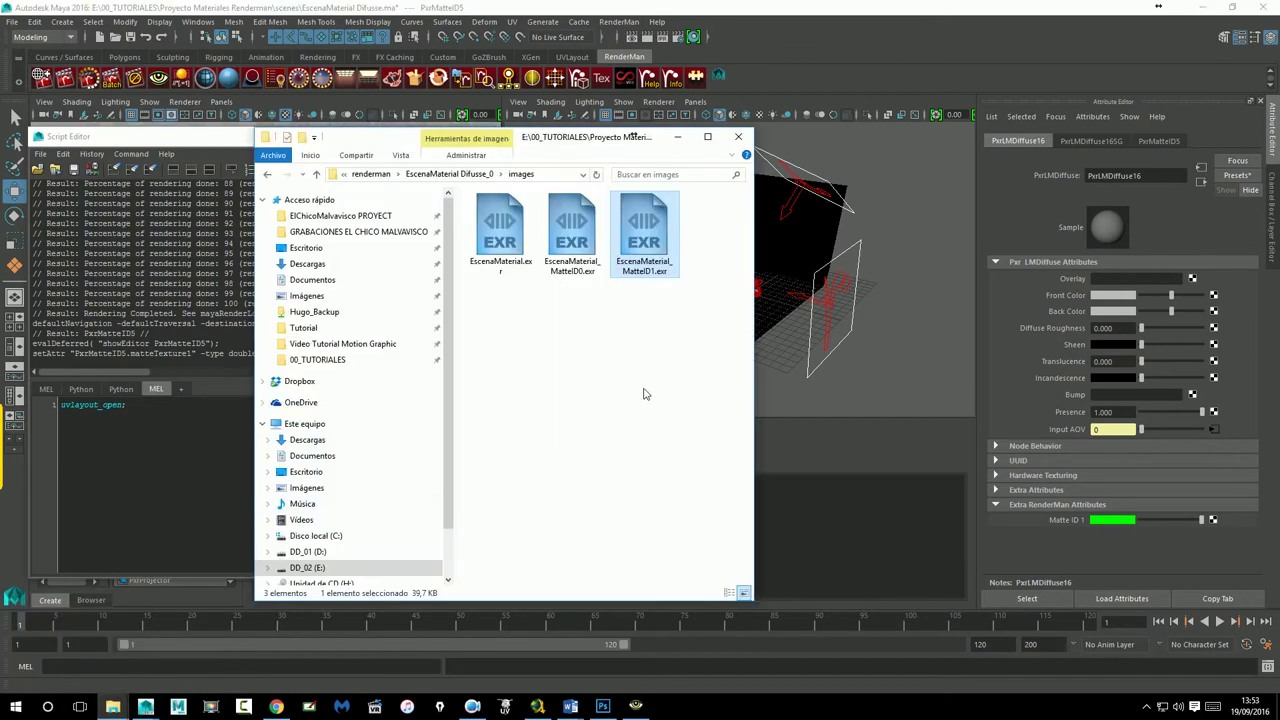
pyautogui.click(568, 243)
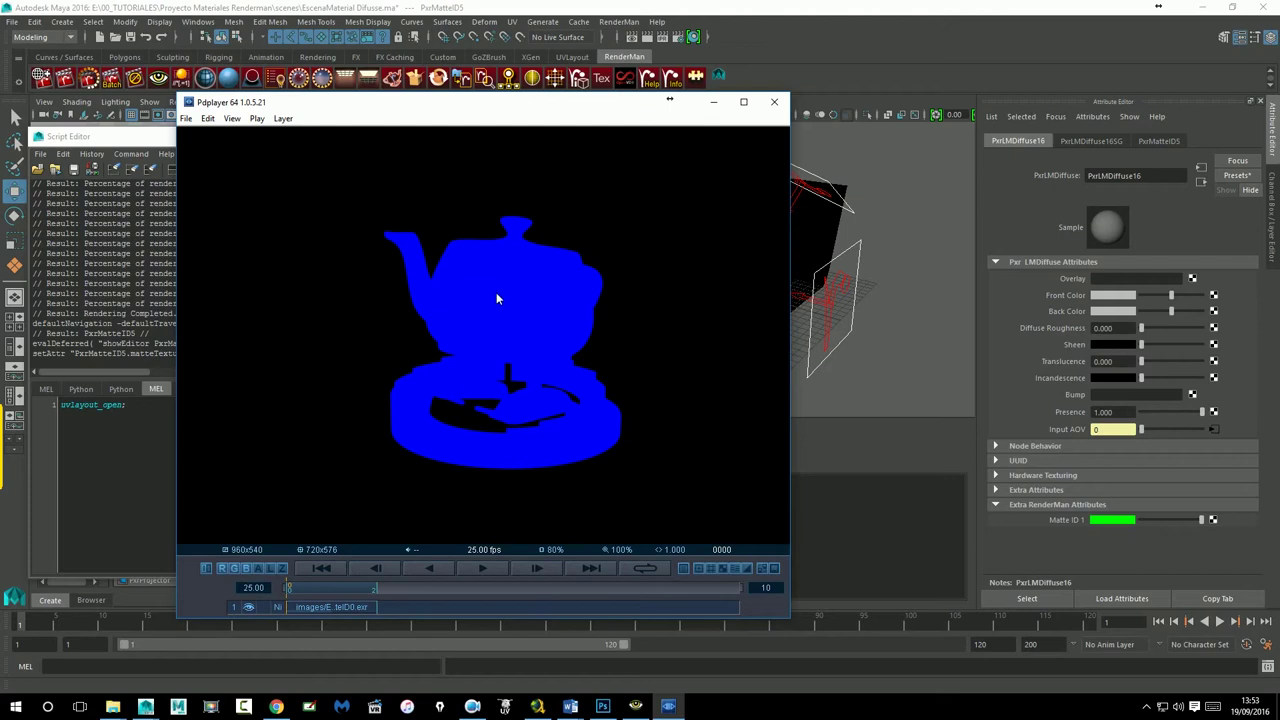
pyautogui.moveTo(496, 292)
pyautogui.mouseDown()
pyautogui.moveTo(577, 385)
pyautogui.moveTo(469, 464)
pyautogui.mouseUp()
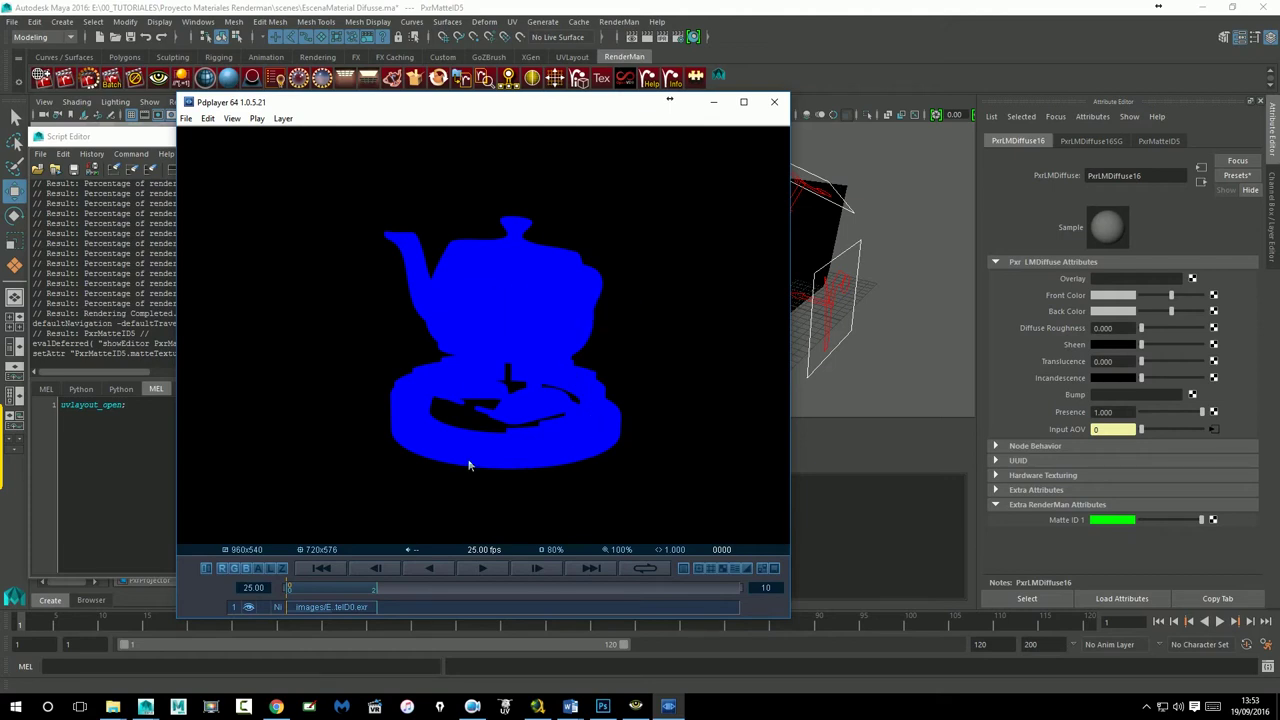
# Step: View EscenaMaterial_MatteID1.exr with its green base mask, then close the viewer and folder
pyautogui.click(775, 106)
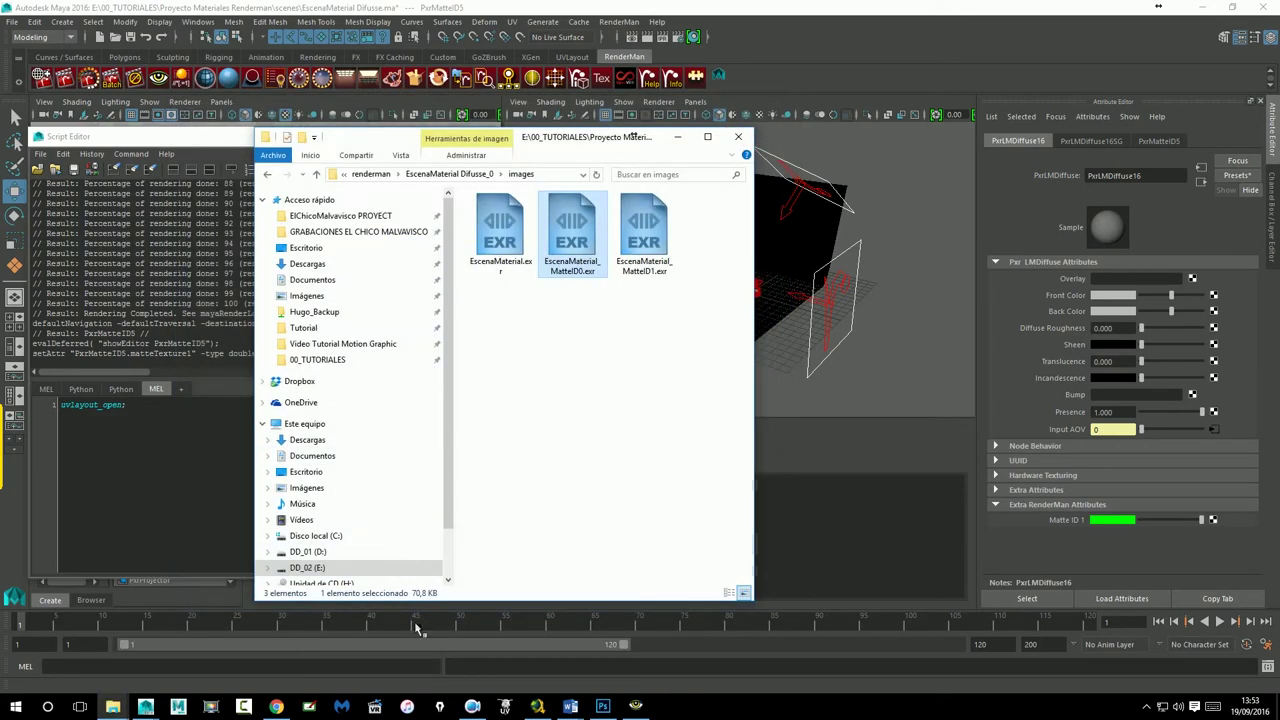
pyautogui.click(643, 230)
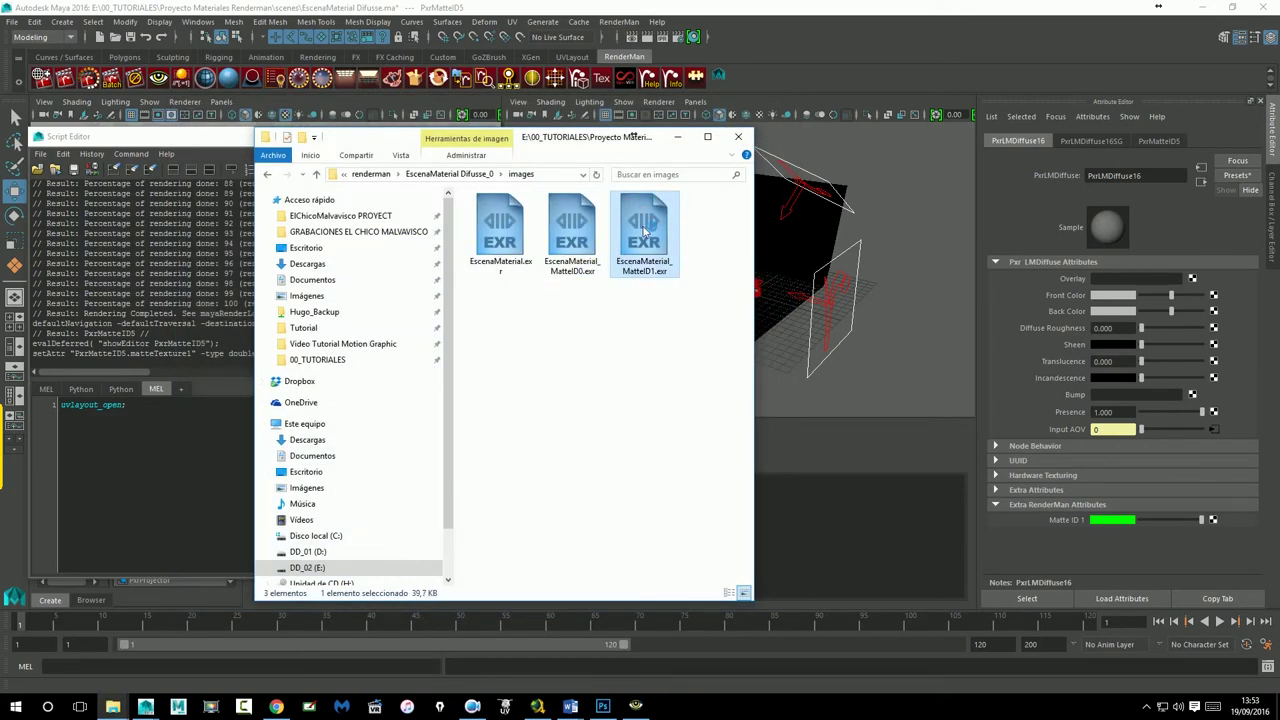
pyautogui.doubleClick(643, 230)
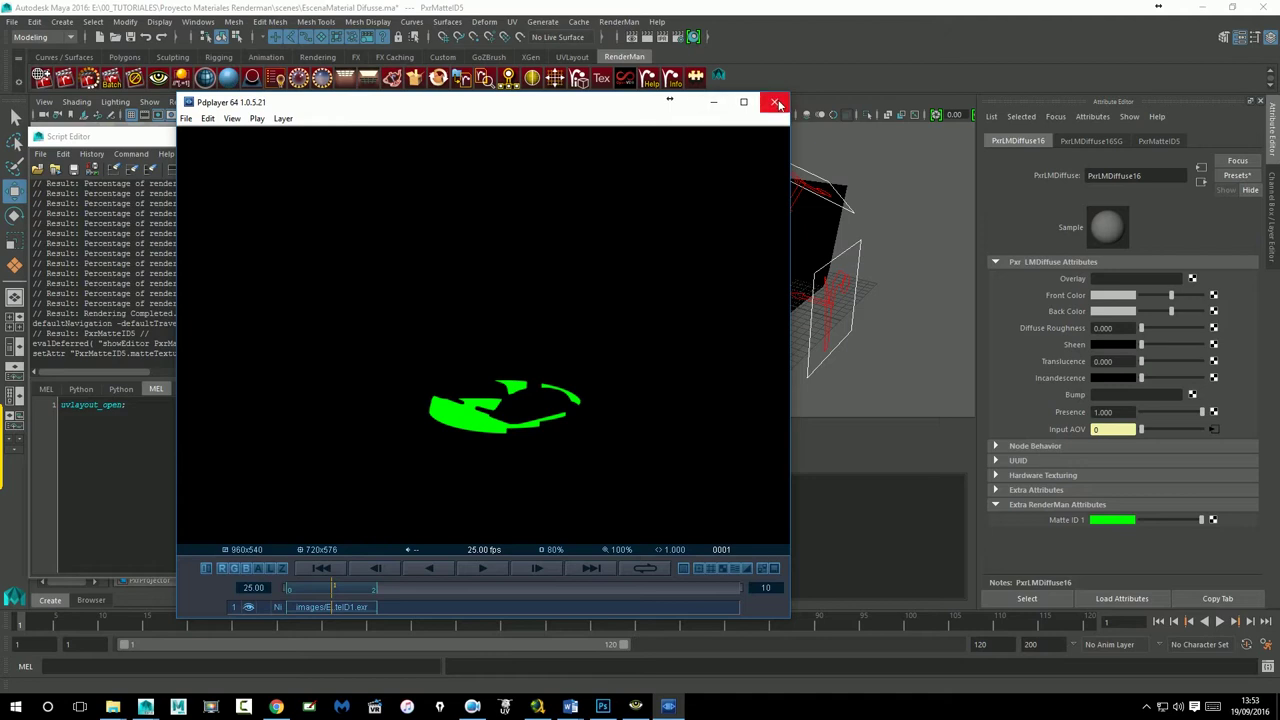
pyautogui.click(778, 104)
pyautogui.click(740, 133)
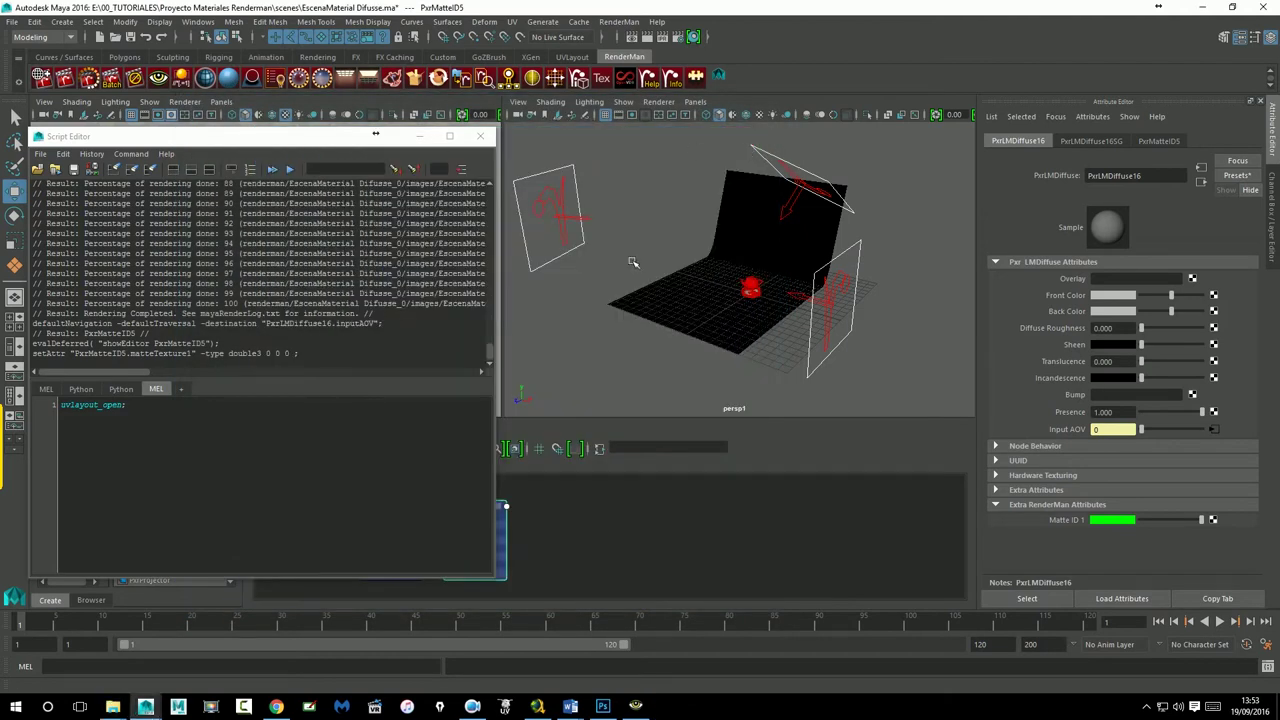
# Step: Create a polygon cube to the left of the teapot
pyautogui.click(419, 136)
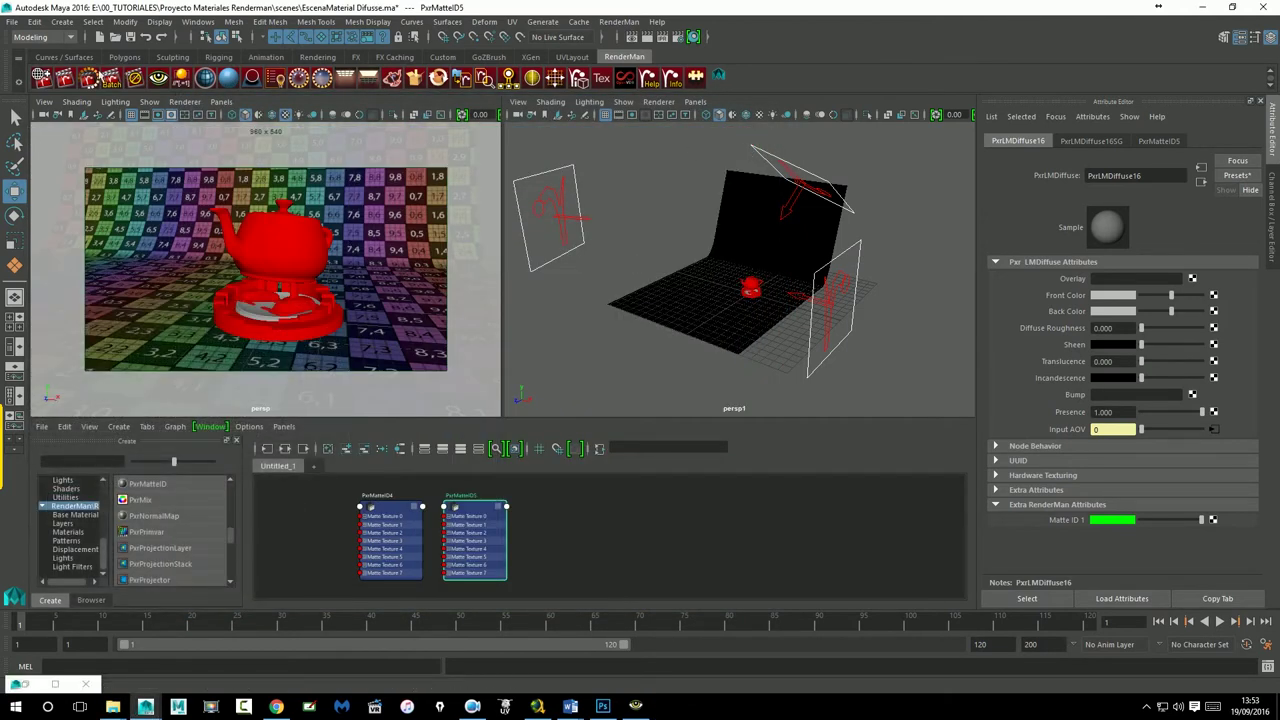
pyautogui.click(62, 21)
pyautogui.moveTo(102, 69)
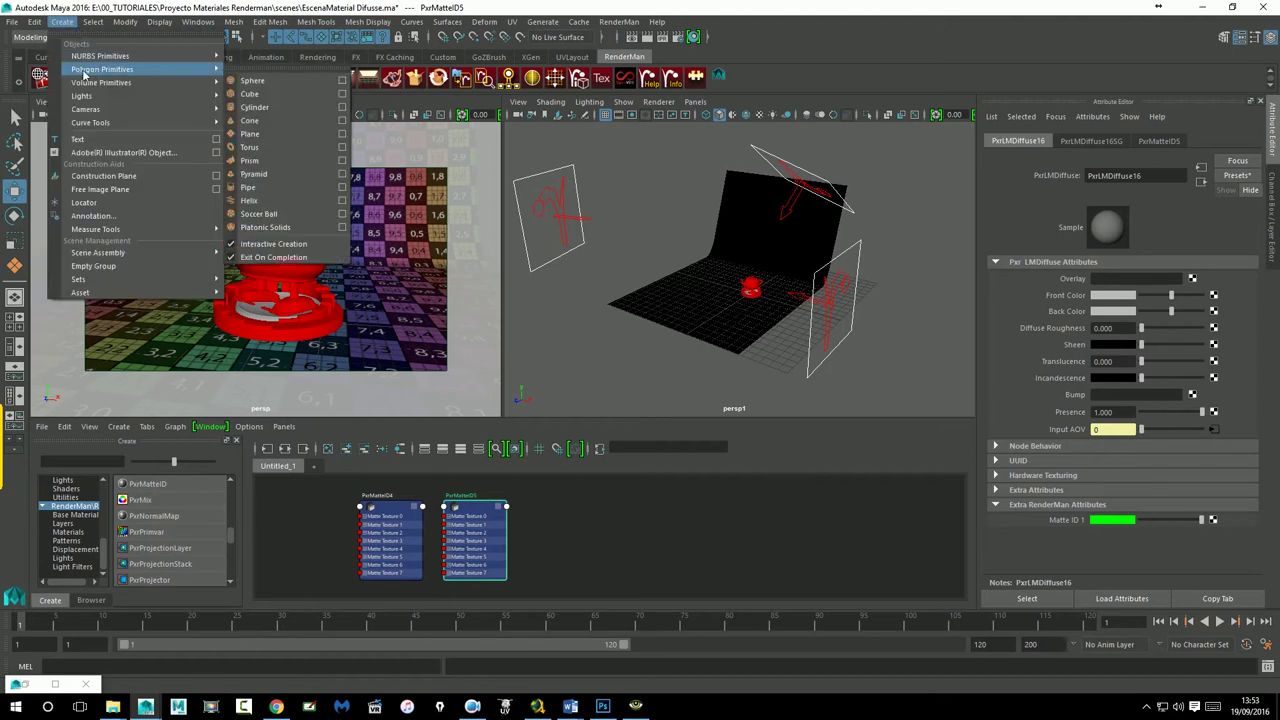
pyautogui.click(250, 93)
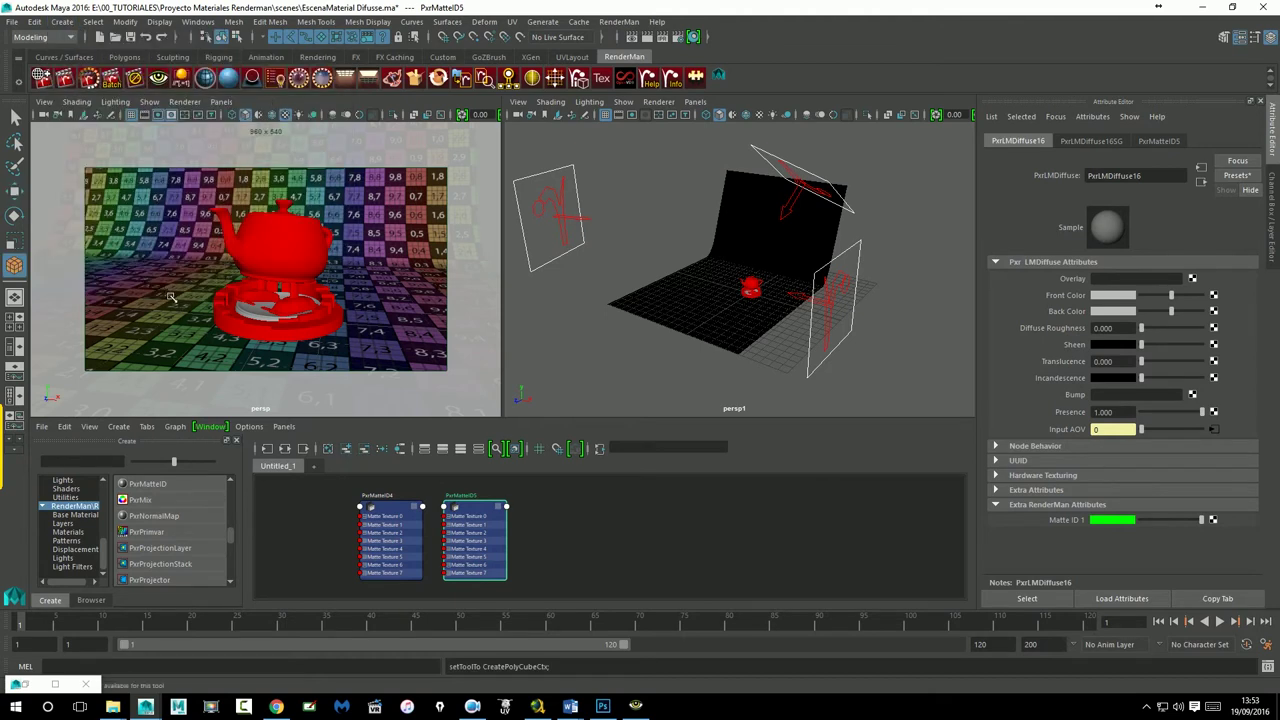
pyautogui.moveTo(158, 300)
pyautogui.mouseDown()
pyautogui.moveTo(190, 316)
pyautogui.moveTo(135, 220)
pyautogui.mouseUp()
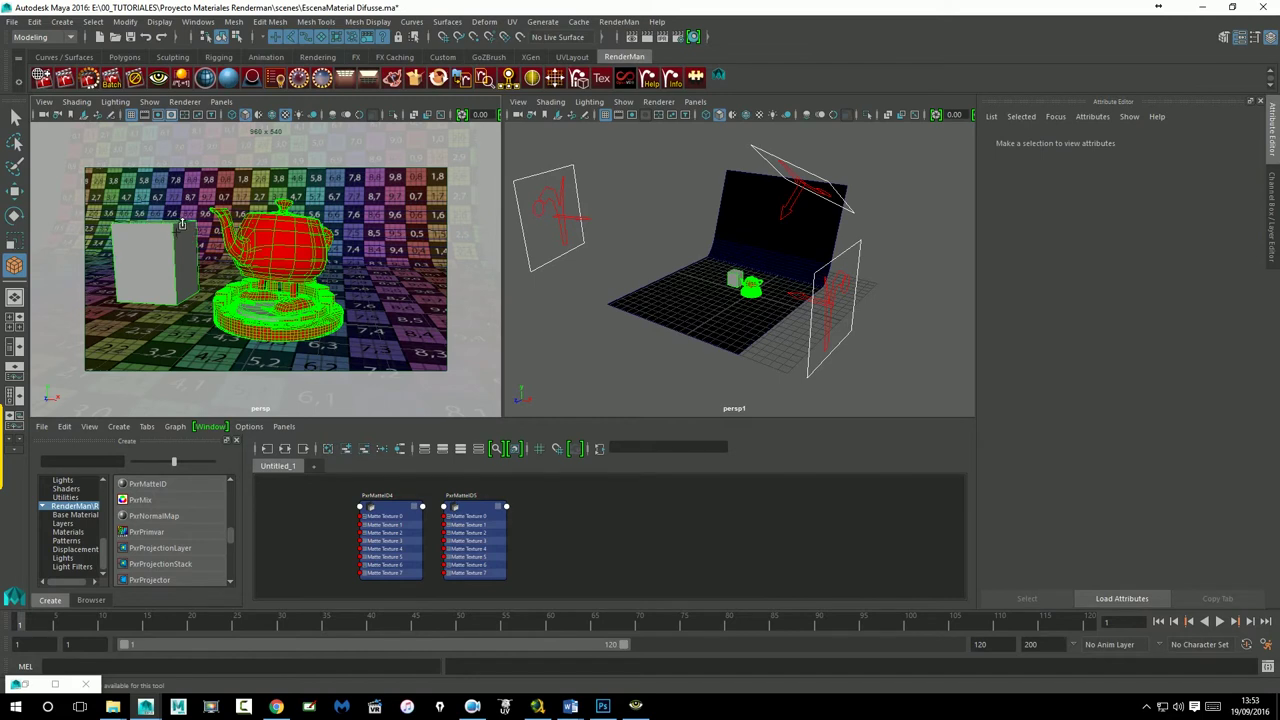
pyautogui.moveTo(130, 234); pyautogui.dragTo(168, 560, button='right')
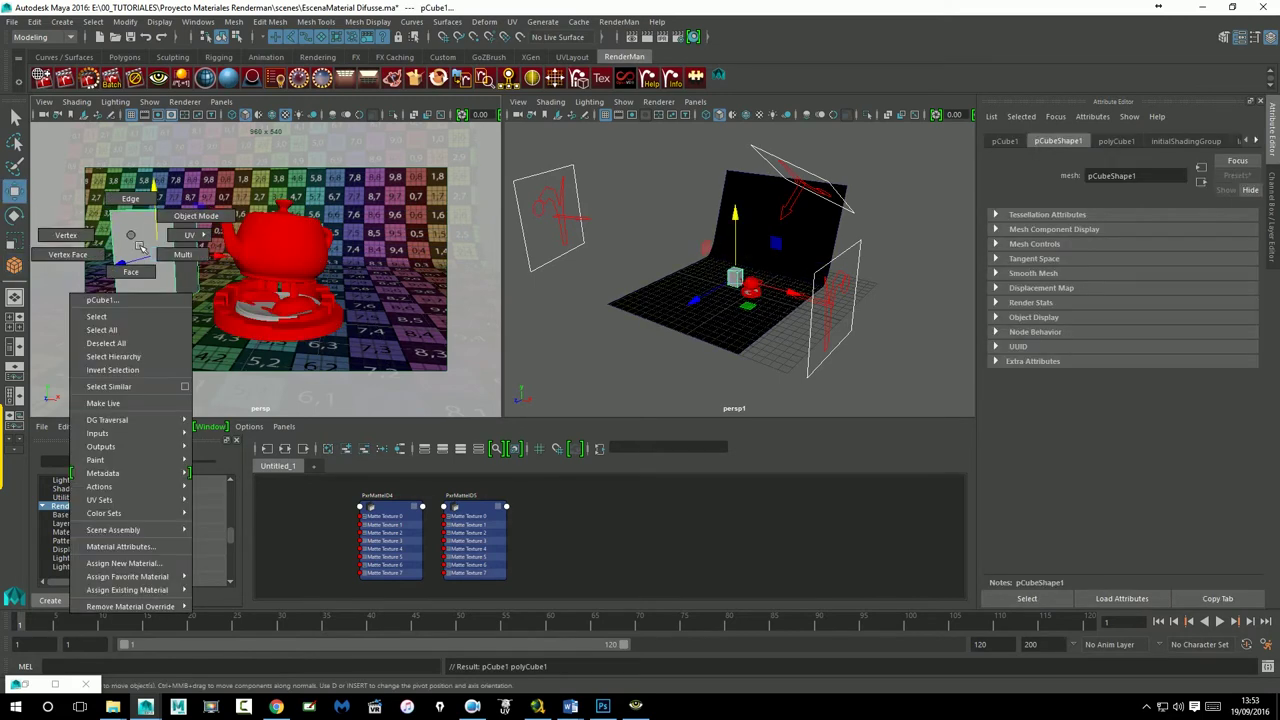
pyautogui.moveTo(127, 590)
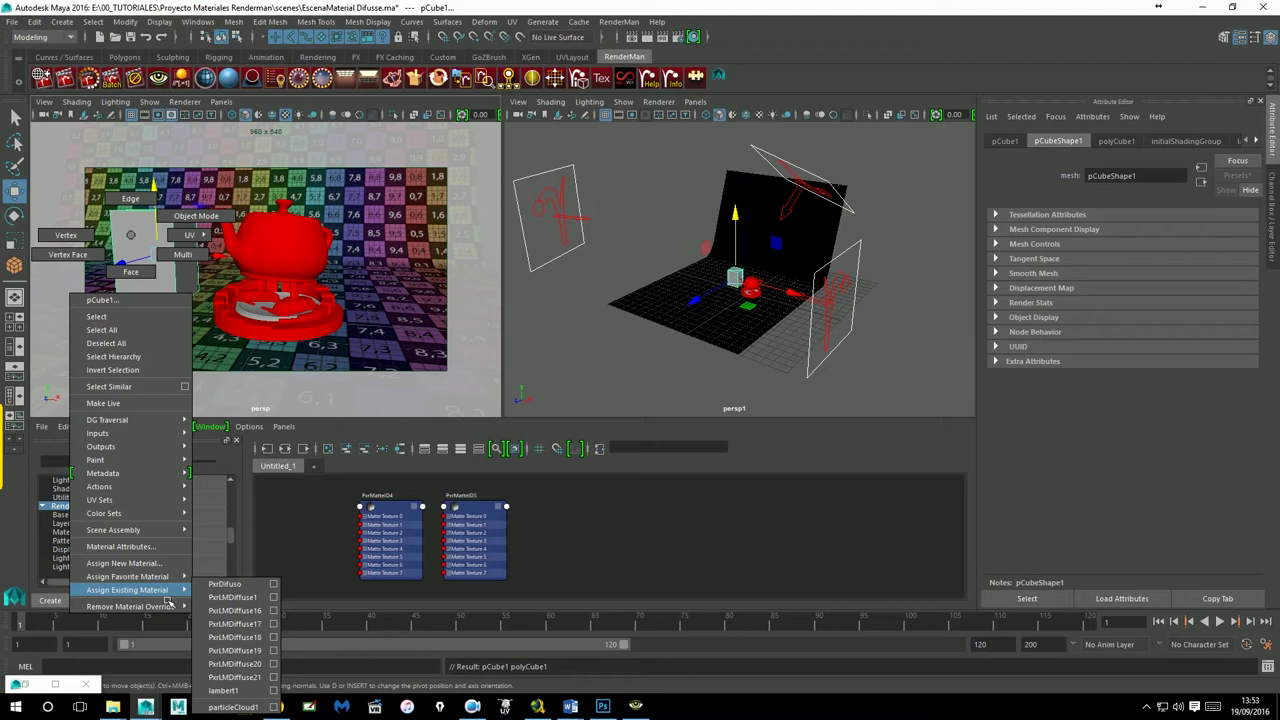
# Step: Rename the base's PxrLMDiffuse16 material to PxrVerde
pyautogui.click(270, 310)
pyautogui.click(299, 245)
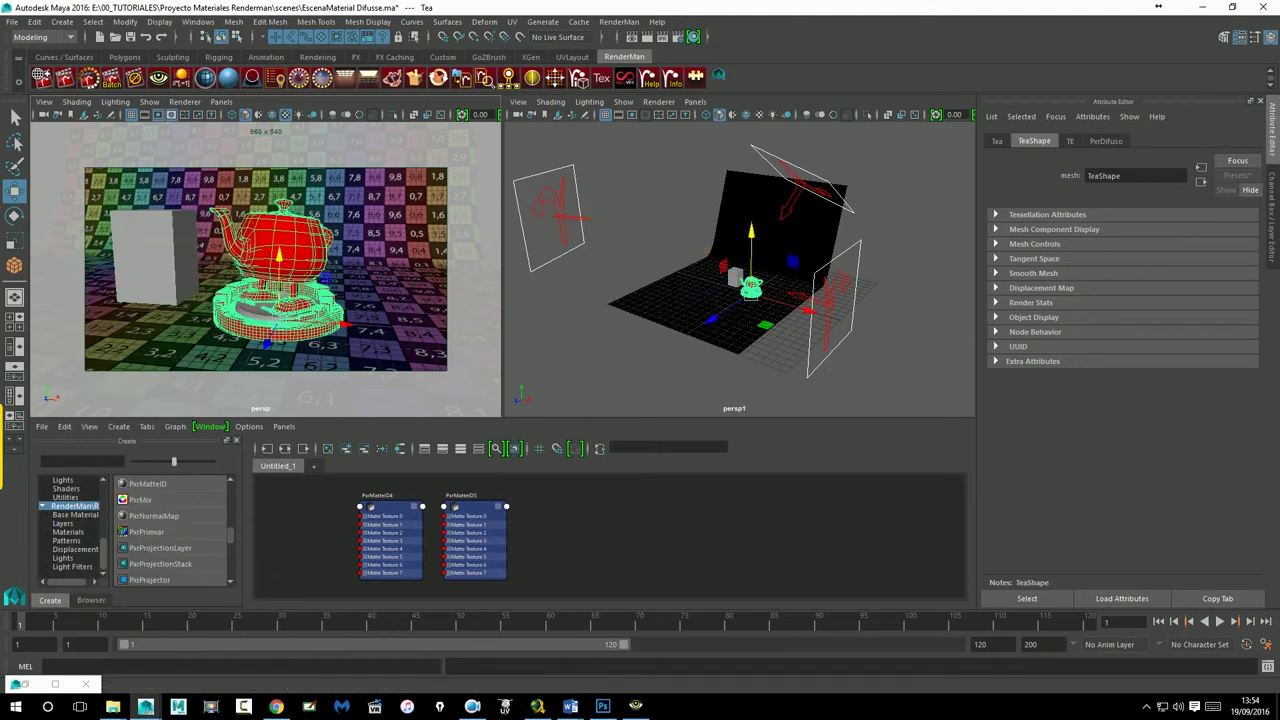
pyautogui.click(1107, 142)
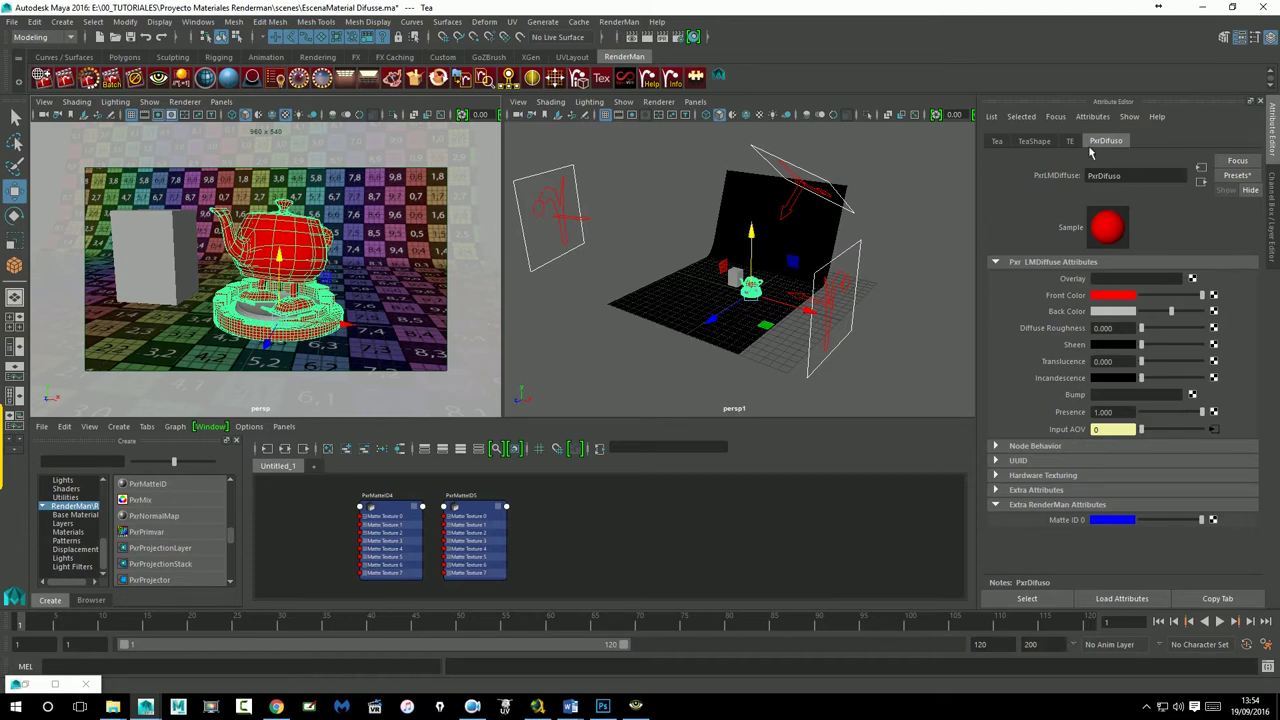
pyautogui.click(268, 332)
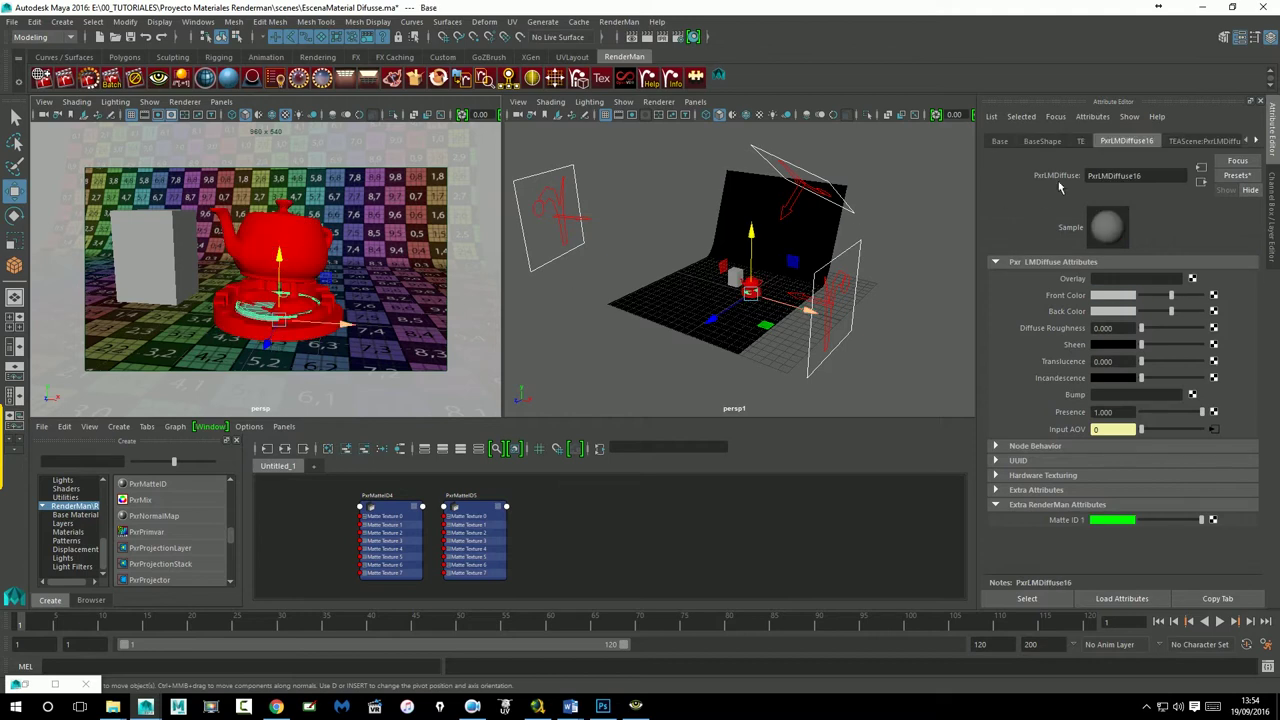
pyautogui.moveTo(1160, 184); pyautogui.dragTo(1108, 181)
pyautogui.press('BackSpace')
pyautogui.press('BackSpace')
pyautogui.write('de')
pyautogui.press('Return')
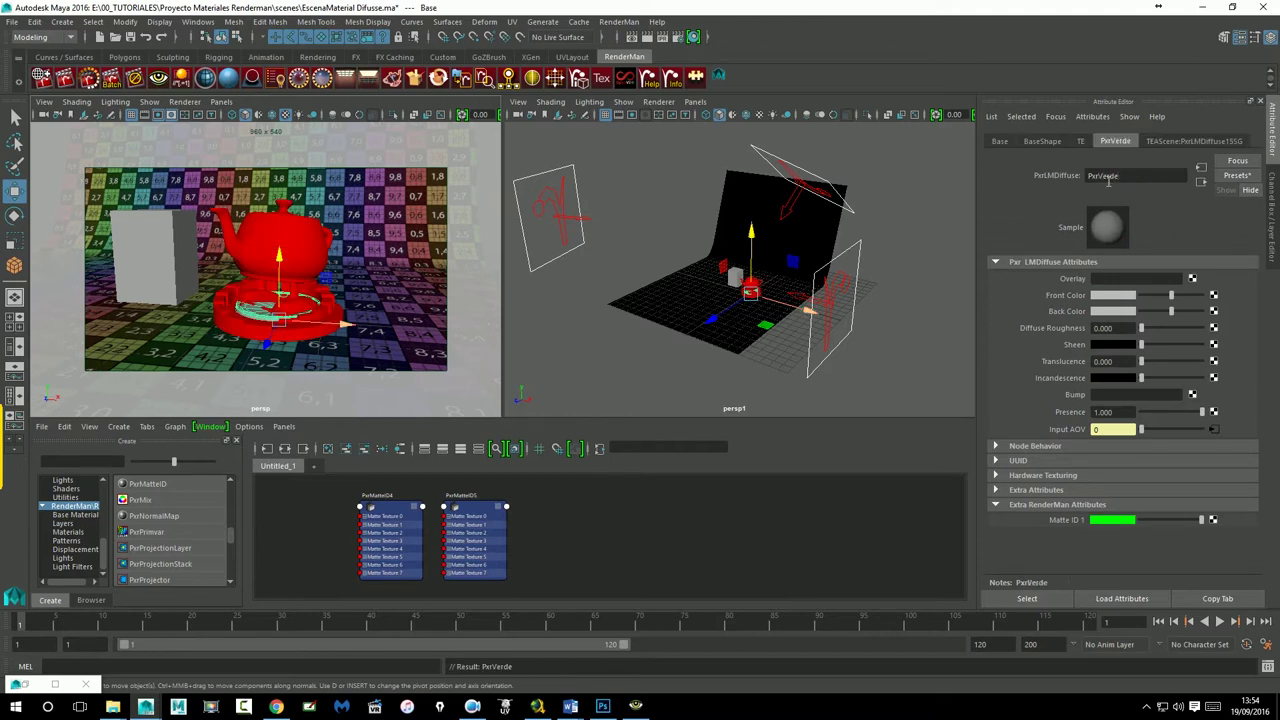
# Step: Assign the existing PxrVerde material to the cube
pyautogui.click(137, 259)
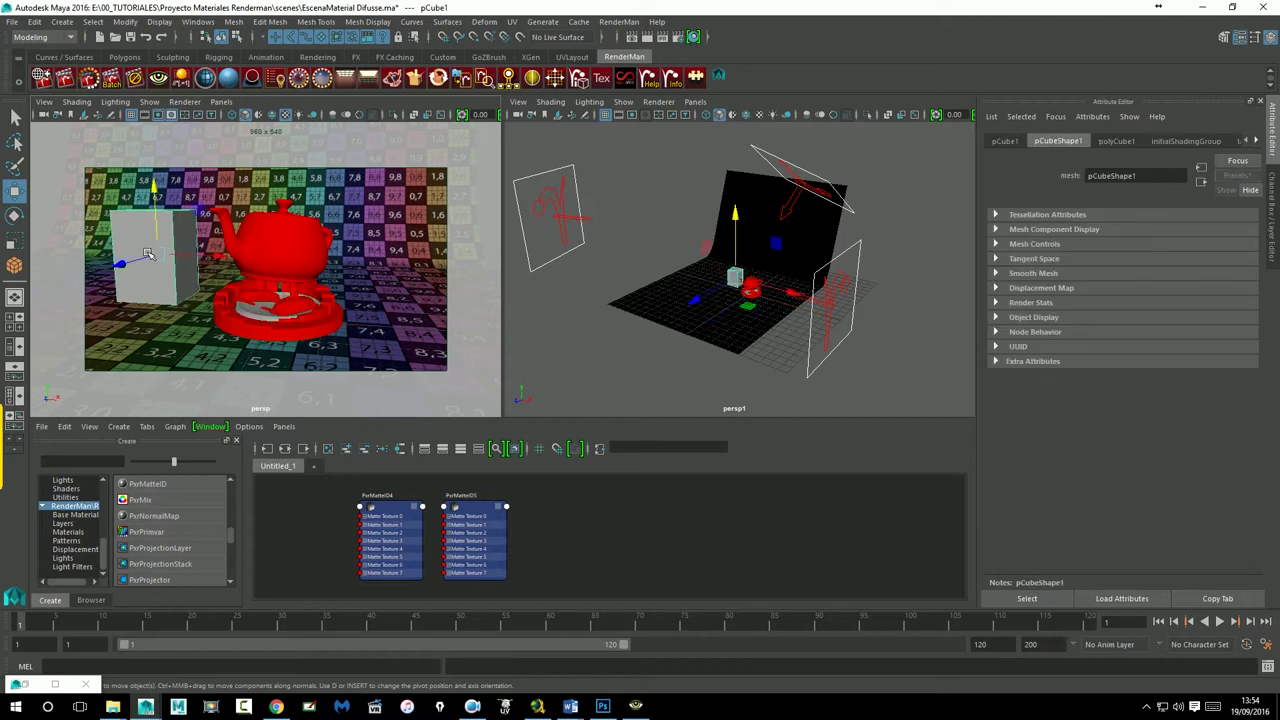
pyautogui.rightClick(138, 241)
pyautogui.moveTo(135, 596)
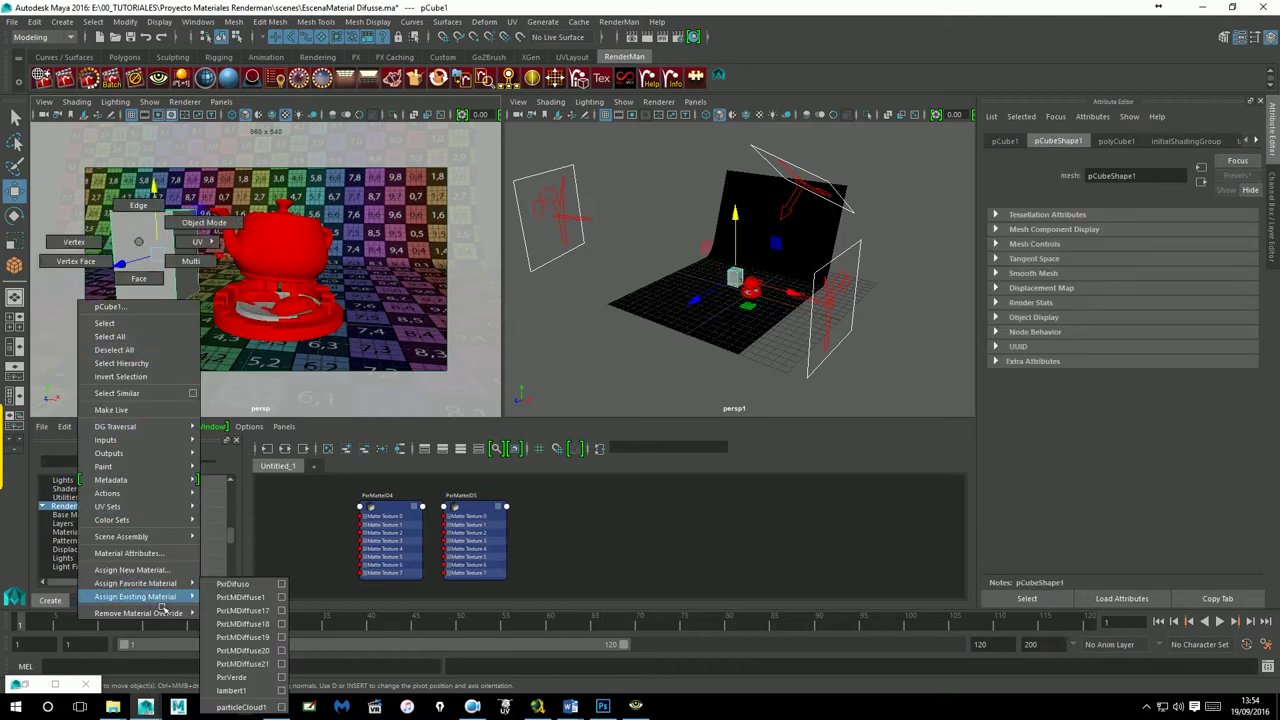
pyautogui.click(254, 690)
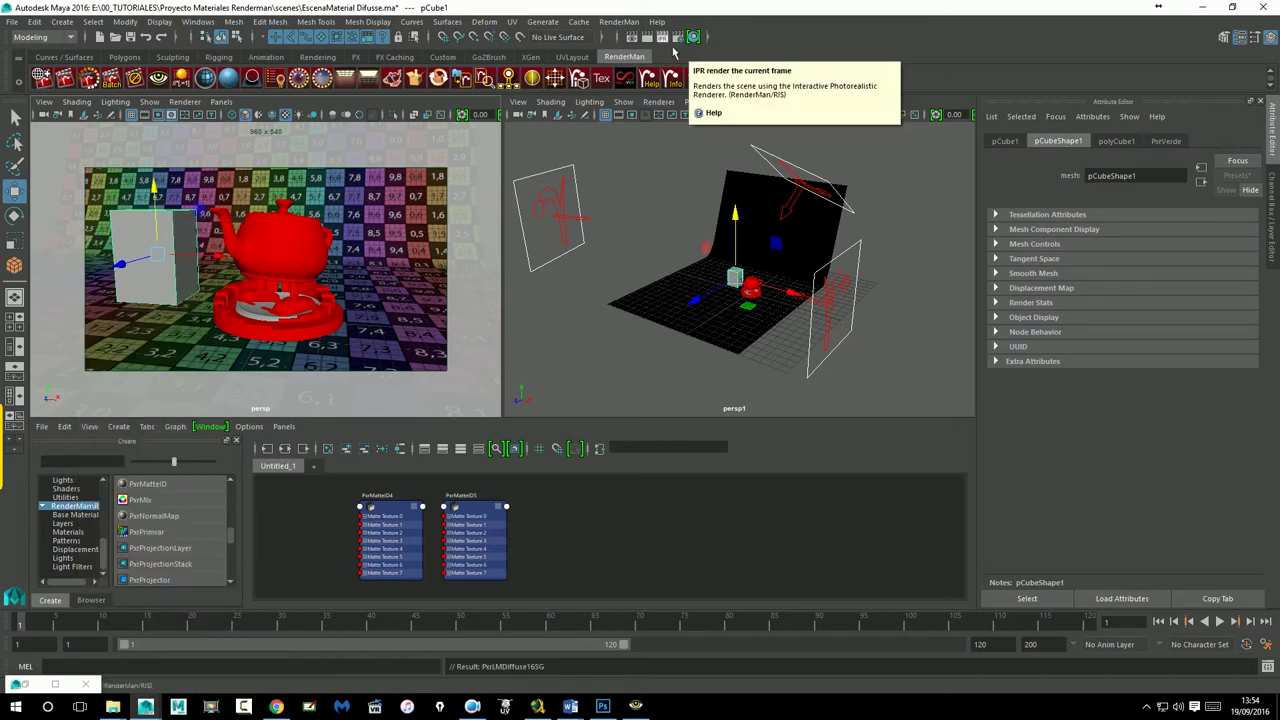
# Step: Start a RenderMan render of the scene with the cube and watch the render log
pyautogui.click(662, 37)
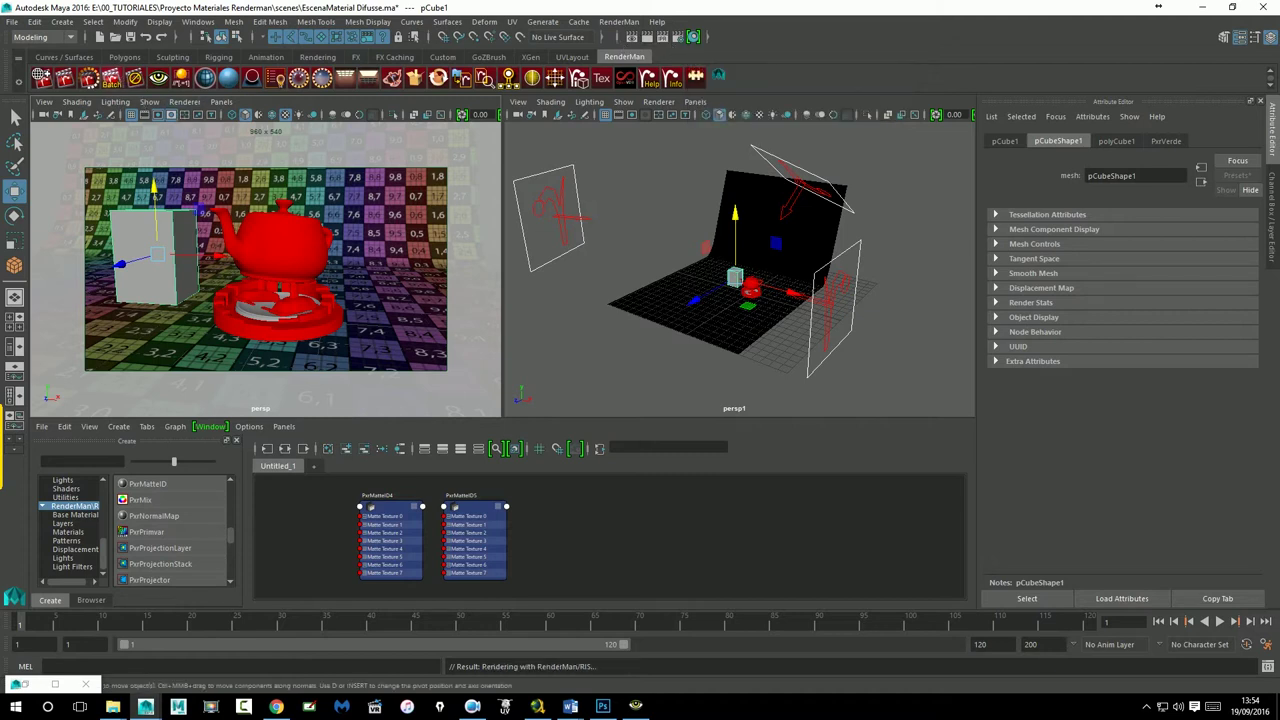
pyautogui.click(1267, 666)
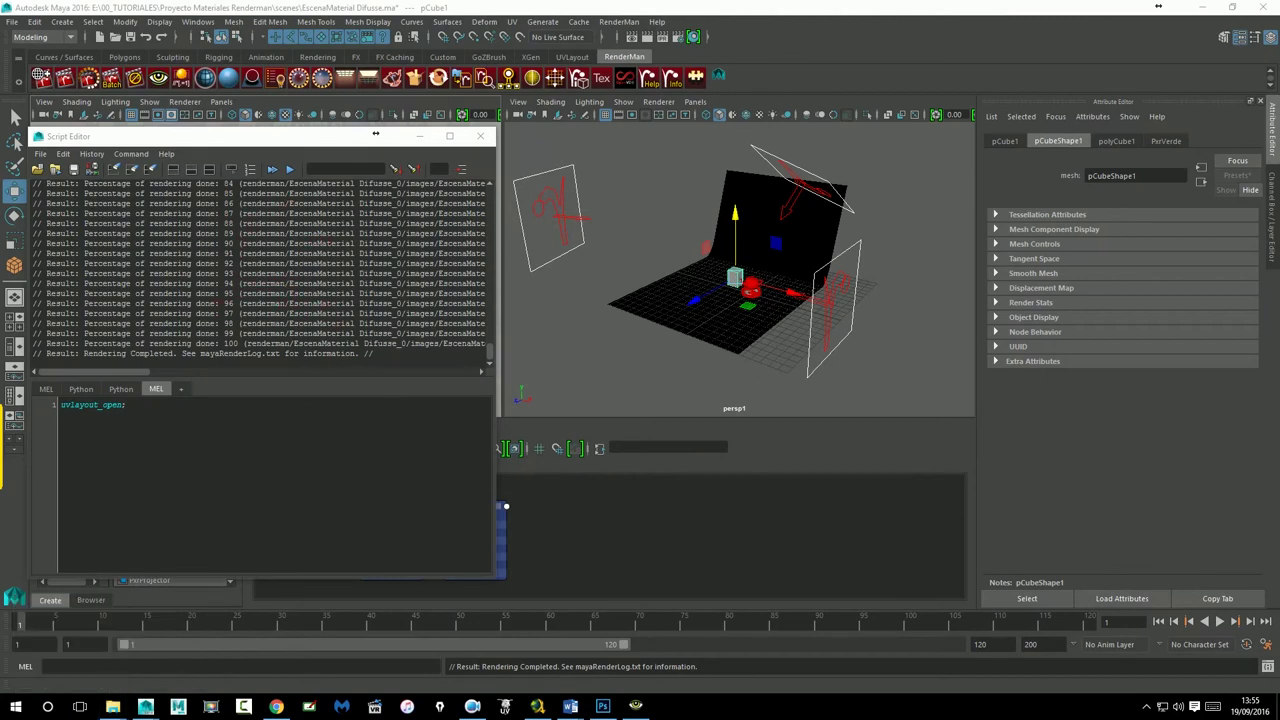
# Step: View the MatteID0 pass to confirm the teapot appears solid blue
pyautogui.click(249, 660)
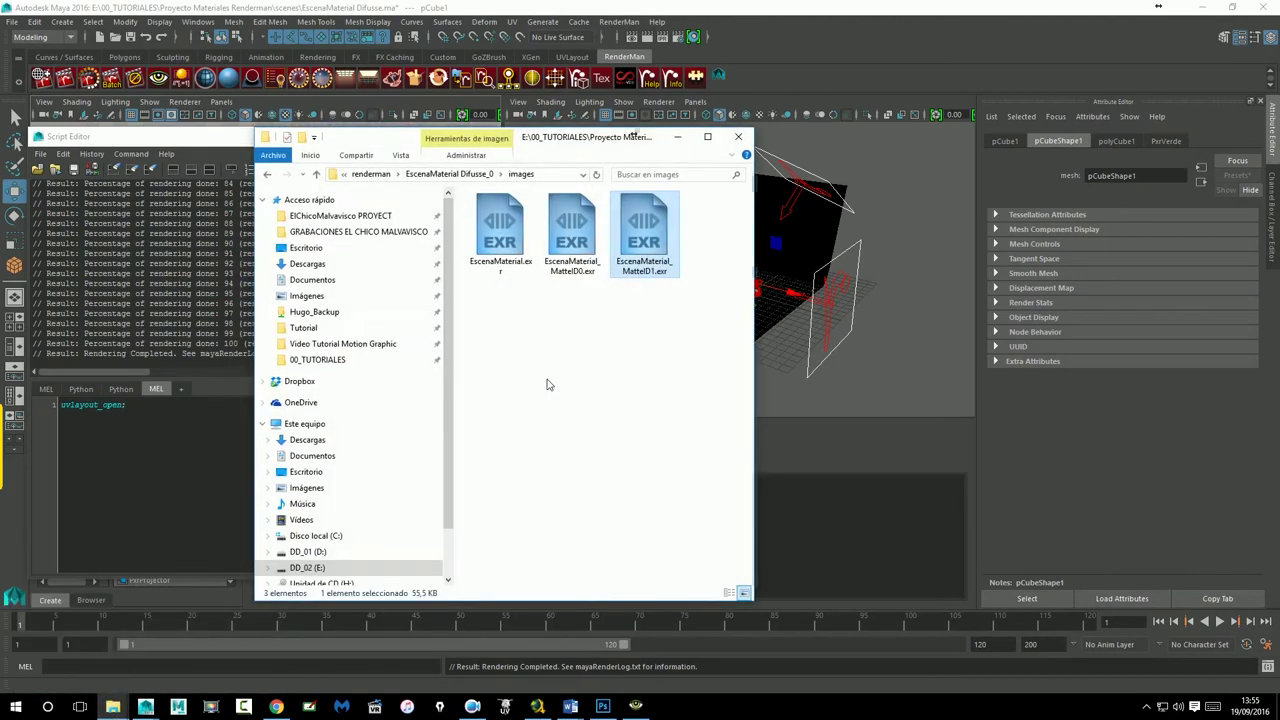
pyautogui.doubleClick(585, 240)
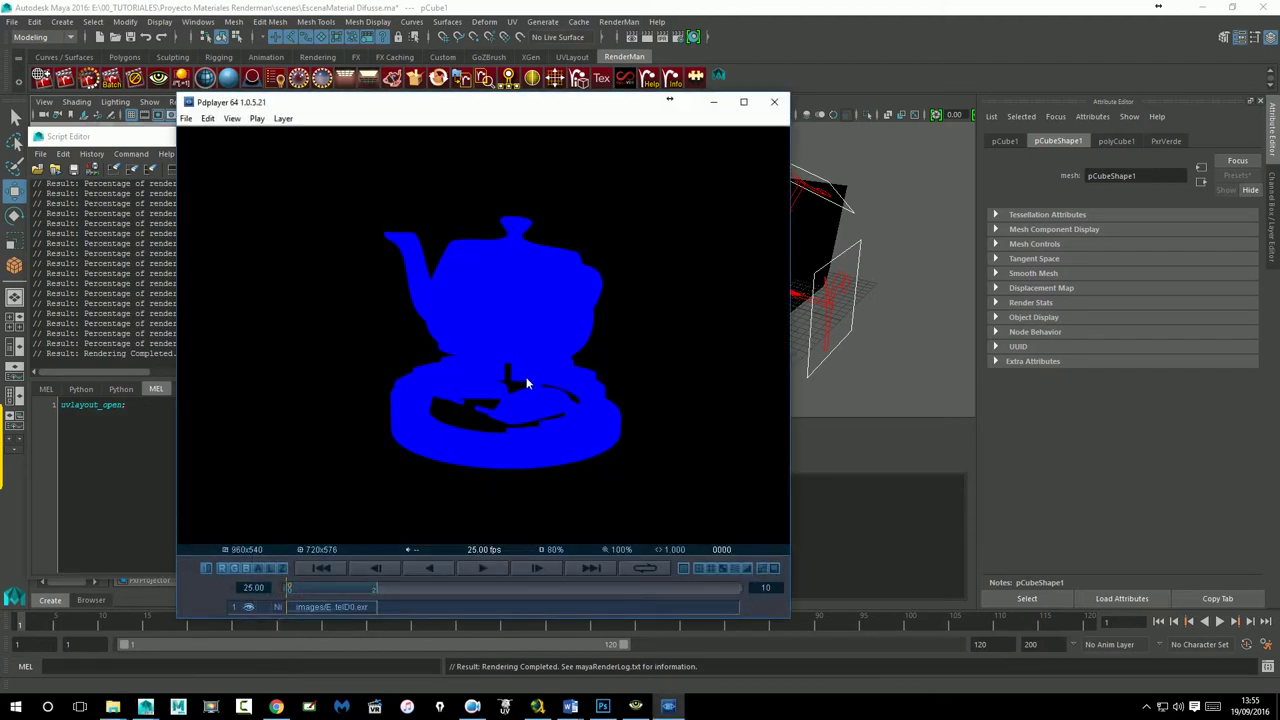
pyautogui.click(776, 106)
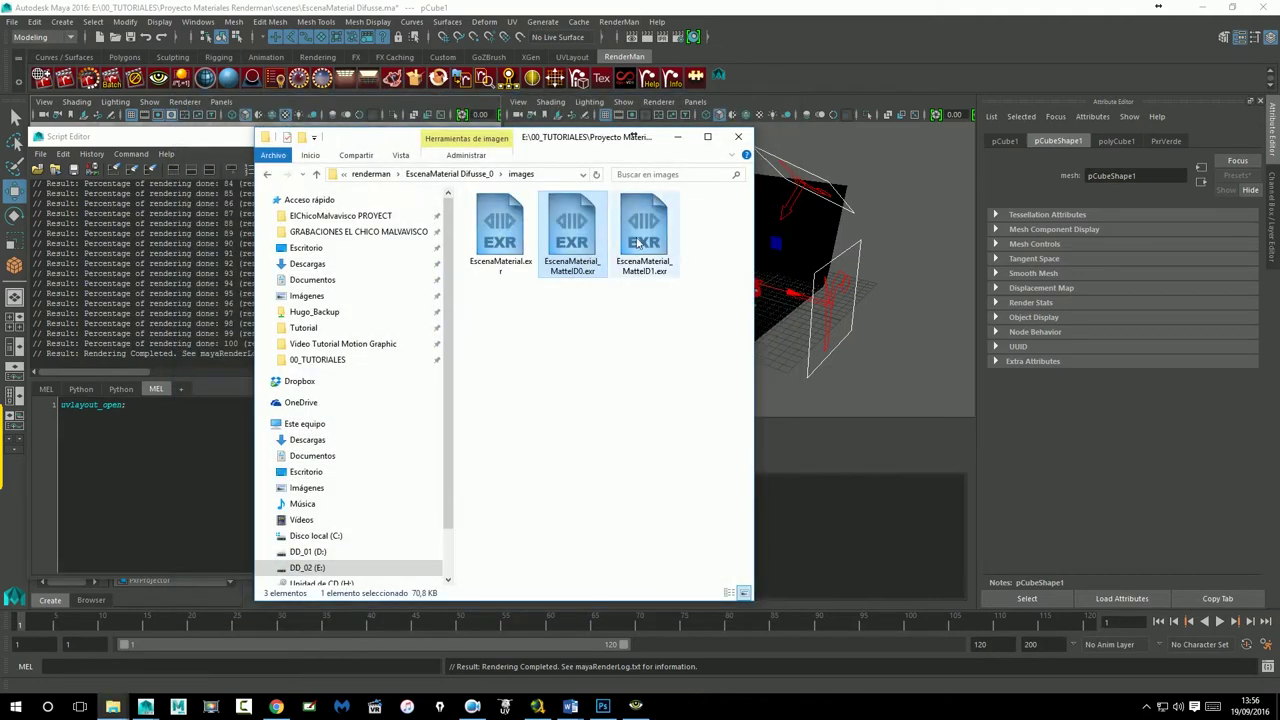
# Step: View the MatteID1 pass showing the cube and base green, then put the folder away
pyautogui.click(641, 236)
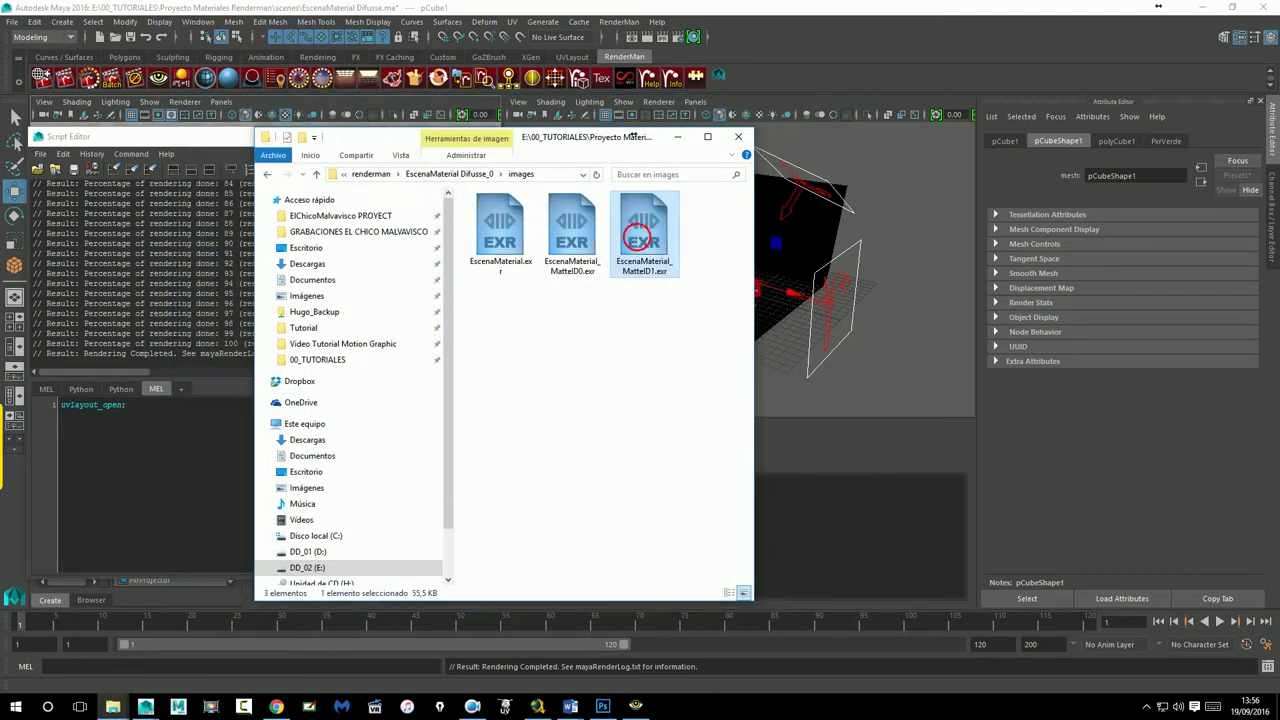
pyautogui.doubleClick(638, 247)
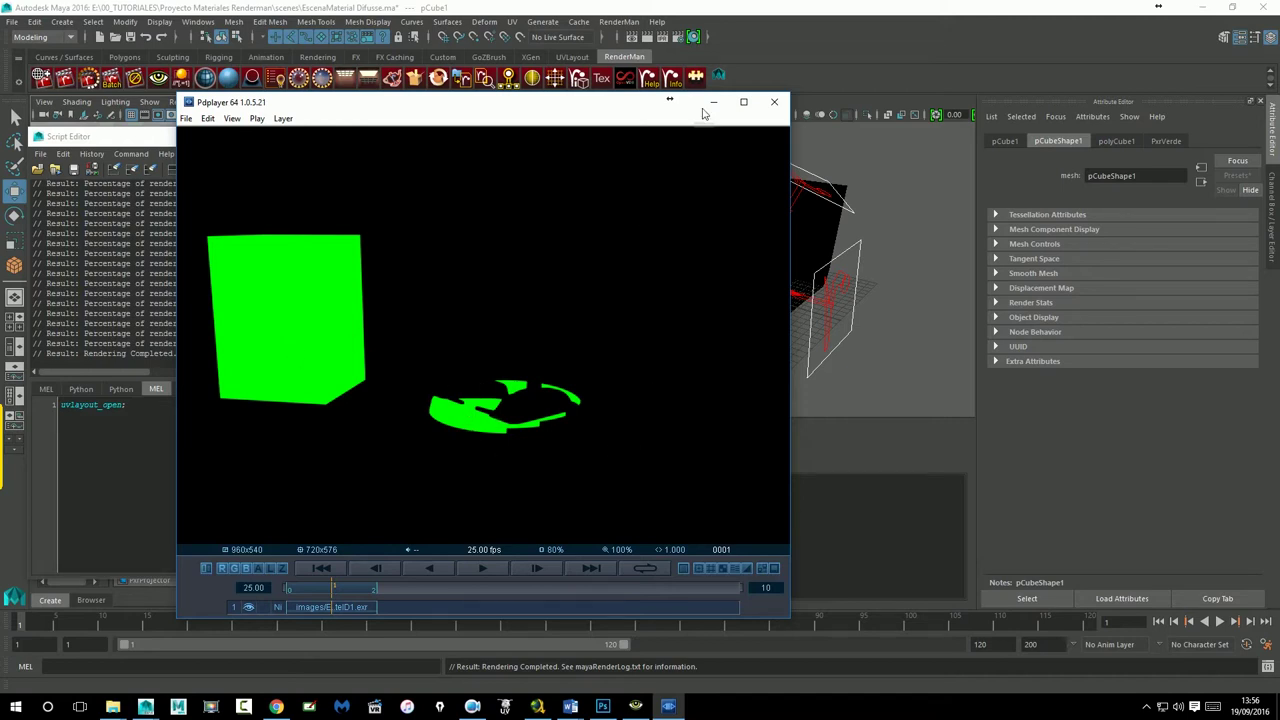
pyautogui.click(774, 101)
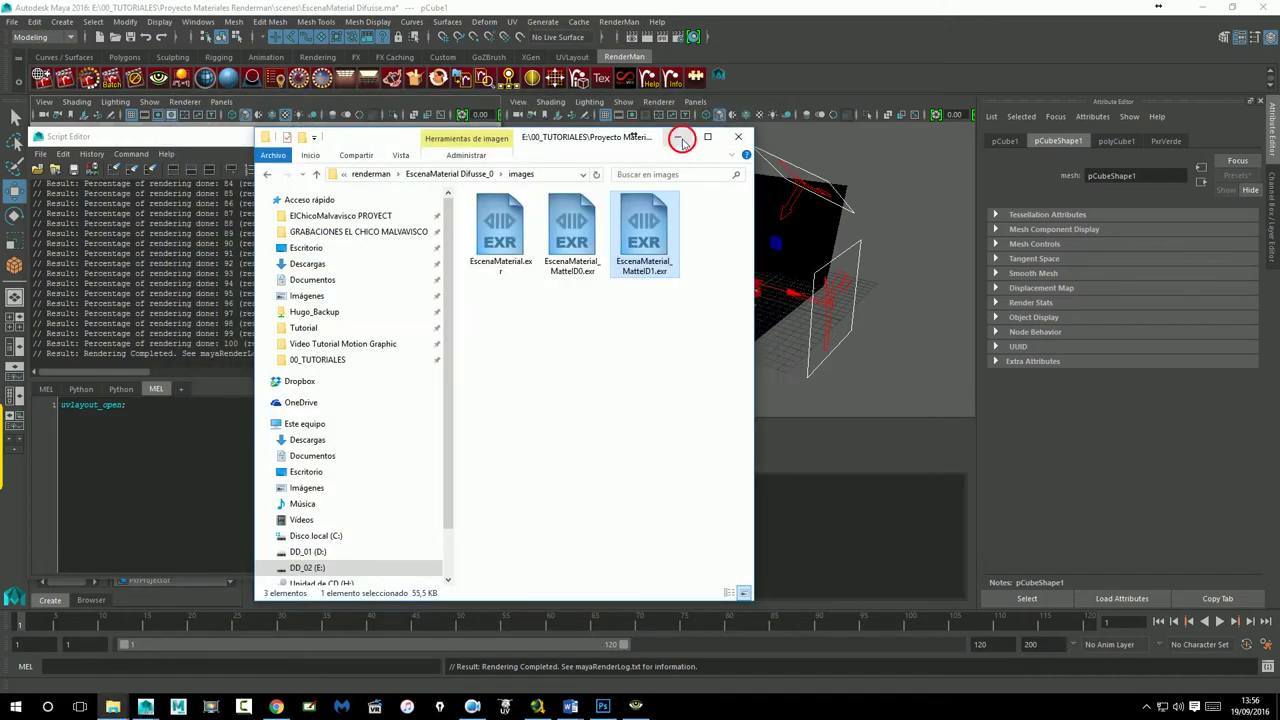
pyautogui.click(678, 136)
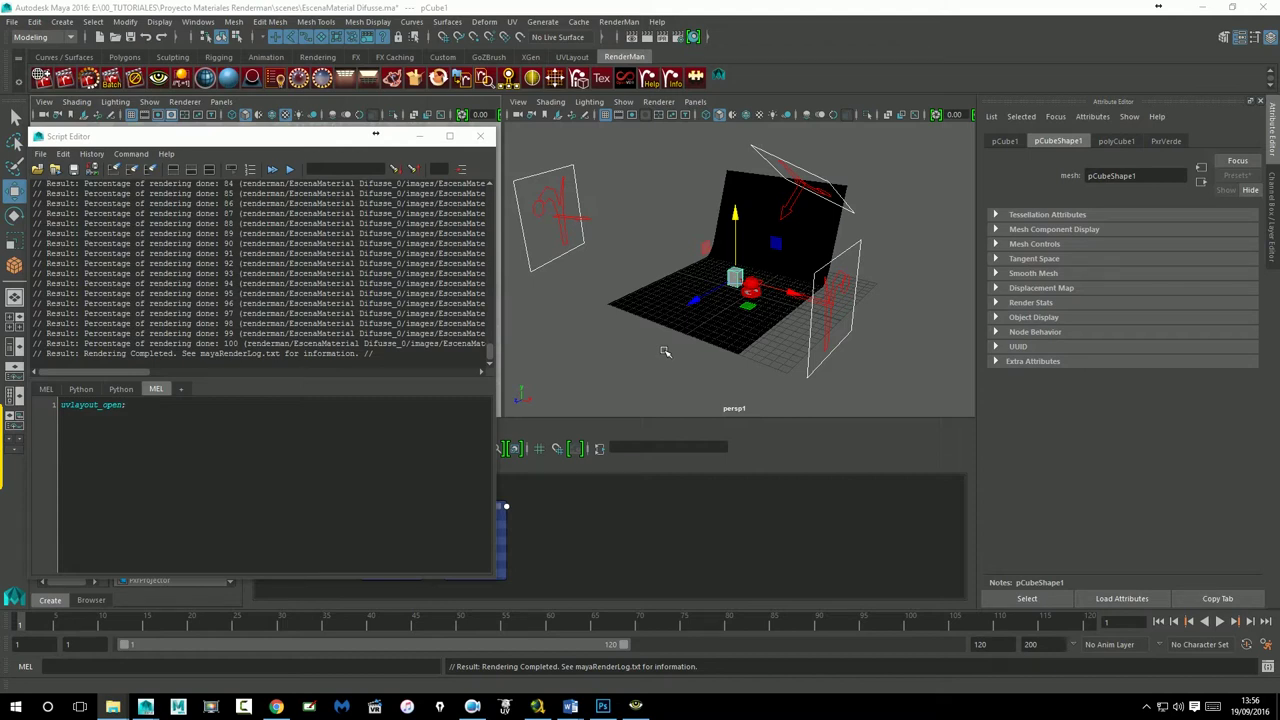
# Step: Delete the pCube1 cube from the scene
pyautogui.click(1172, 143)
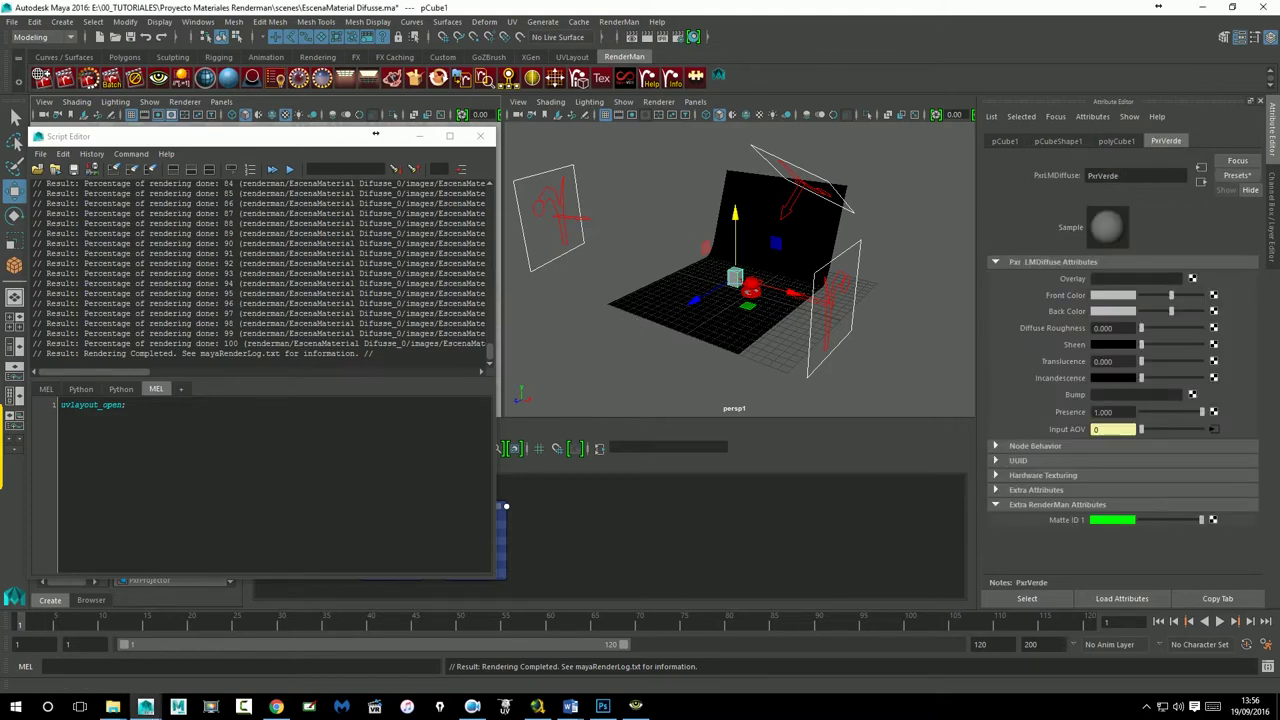
pyautogui.click(1006, 508)
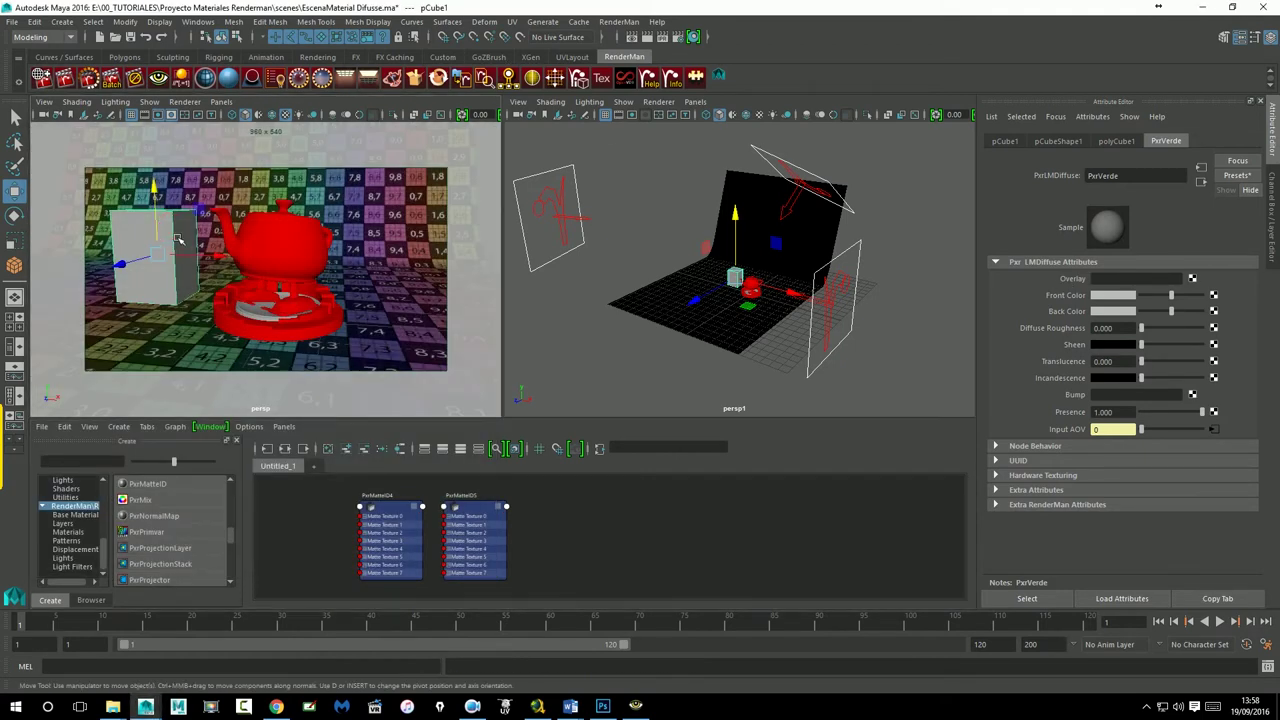
pyautogui.press('Delete')
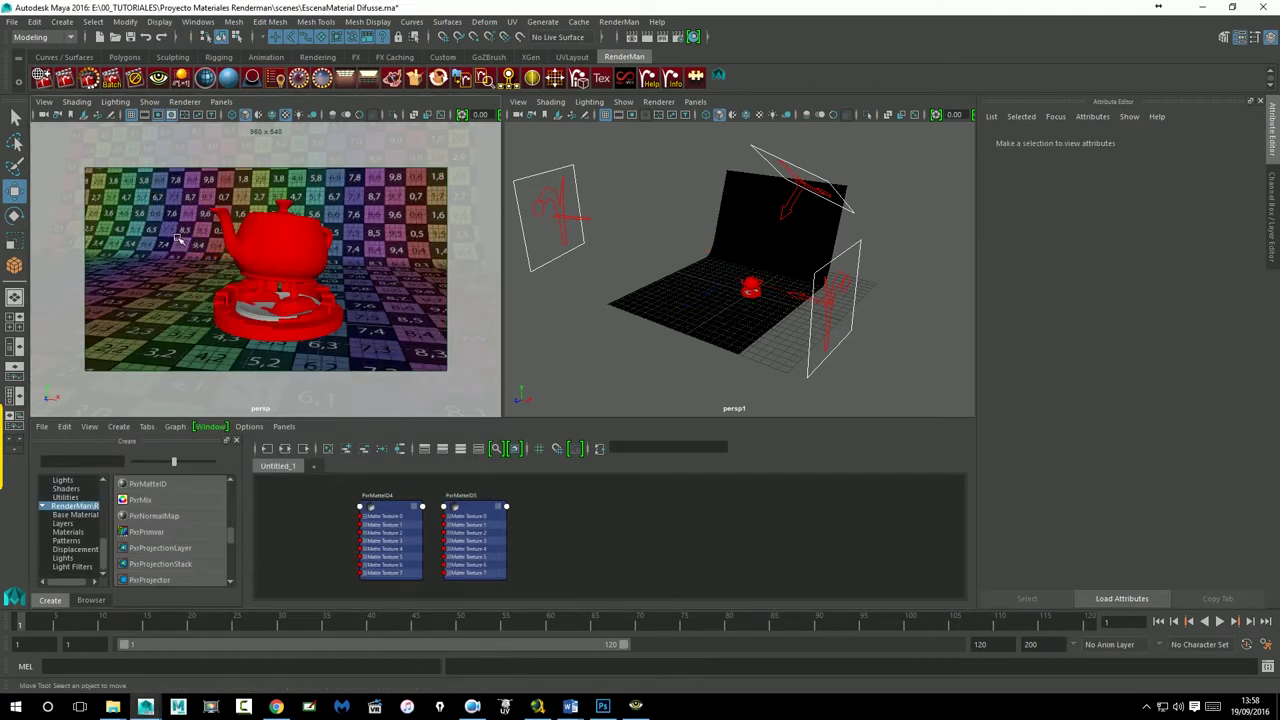
# Step: Break the teapot's PxrDifuso Input AOV connection and set its Front Color to white
pyautogui.click(292, 249)
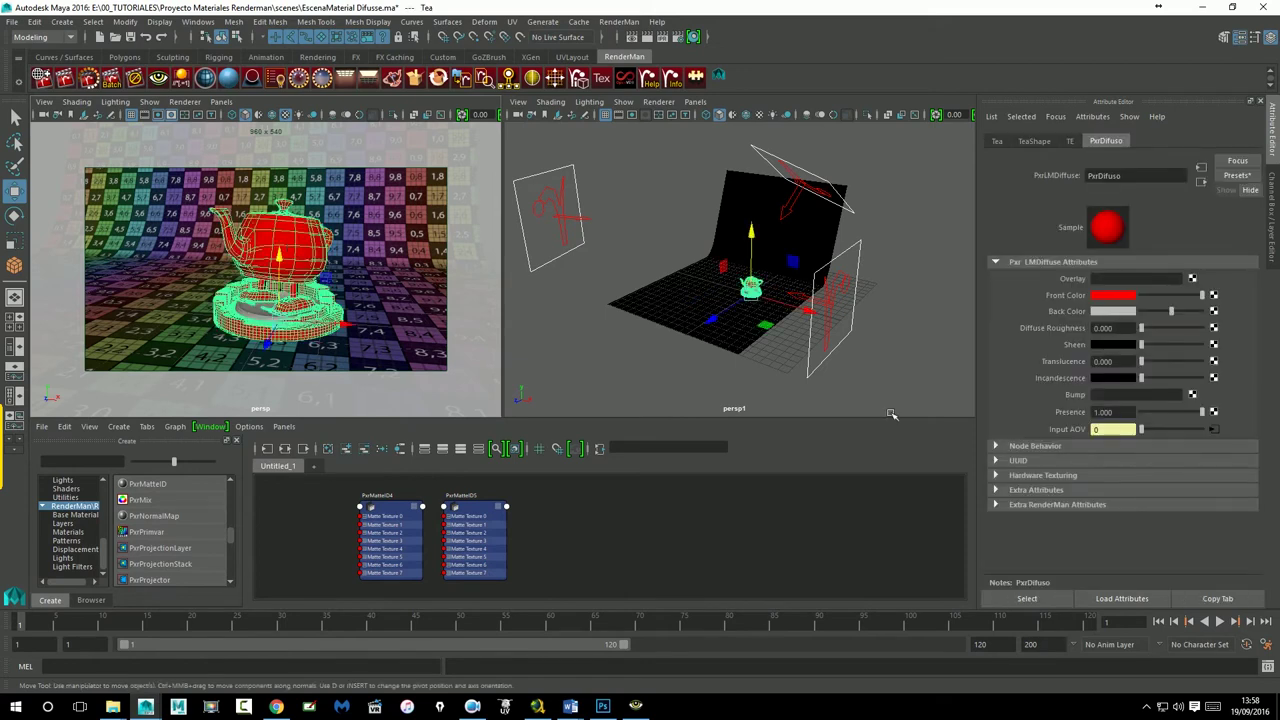
pyautogui.rightClick(1090, 431)
pyautogui.click(1106, 464)
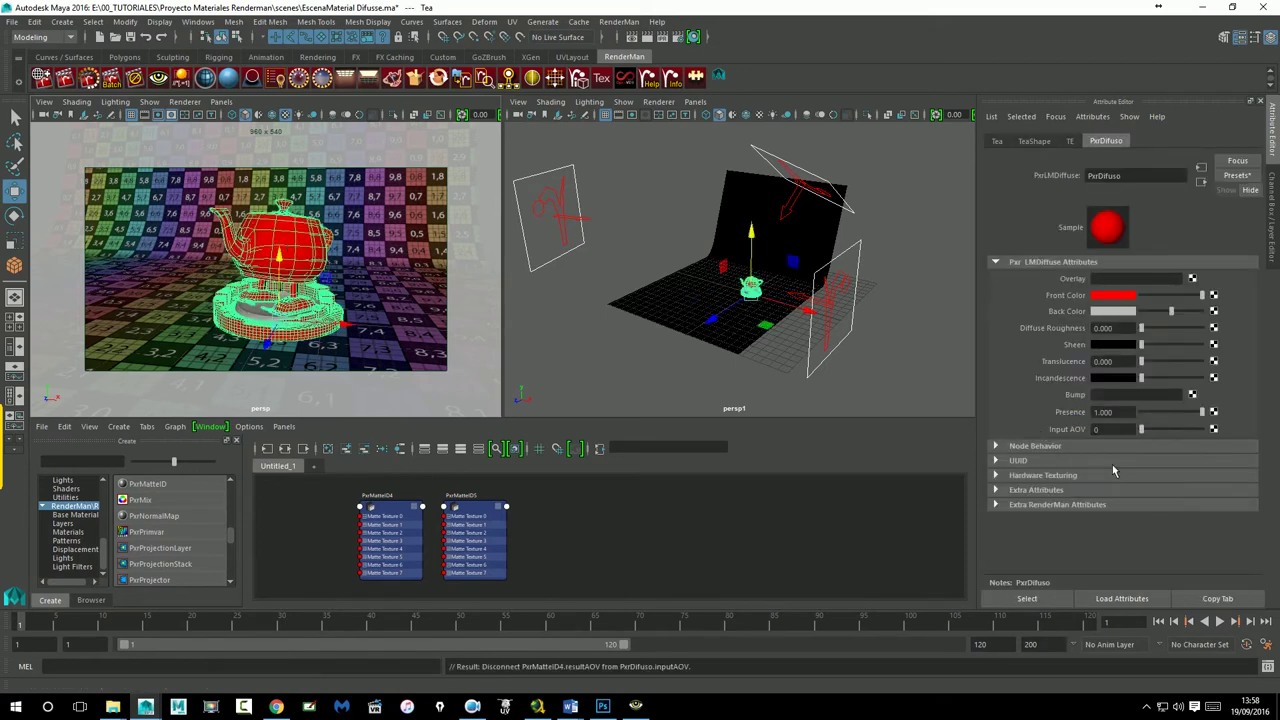
pyautogui.click(1113, 296)
pyautogui.click(1081, 285)
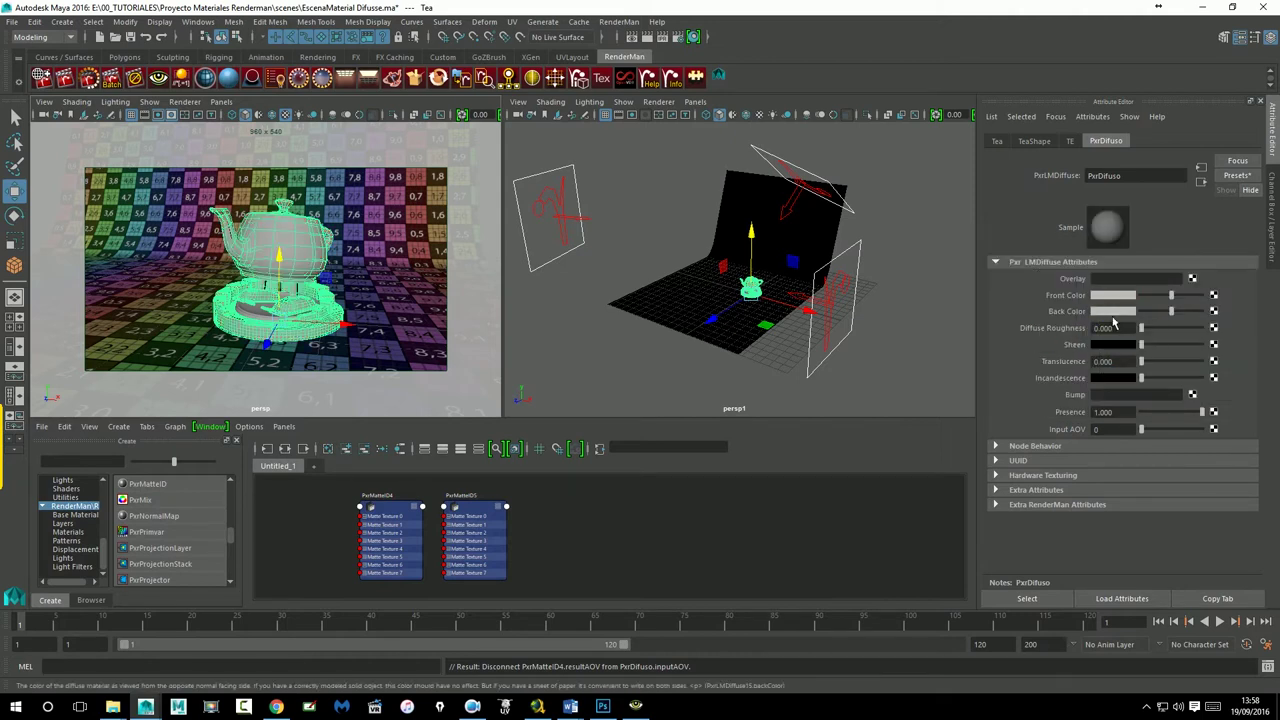
# Step: Break the base's PxrVerde Input AOV connection, reselect the teapot, and switch to Photoshop
pyautogui.click(270, 328)
pyautogui.rightClick(1080, 430)
pyautogui.click(1096, 463)
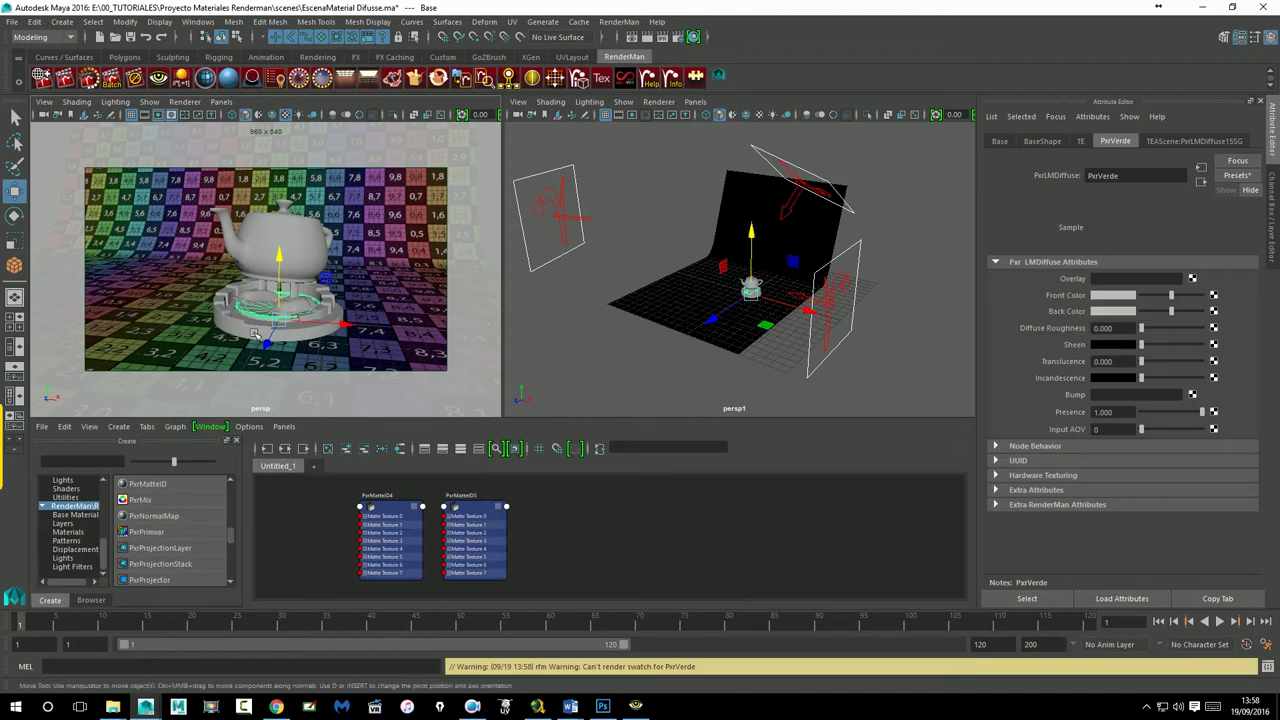
pyautogui.click(888, 238)
pyautogui.click(357, 266)
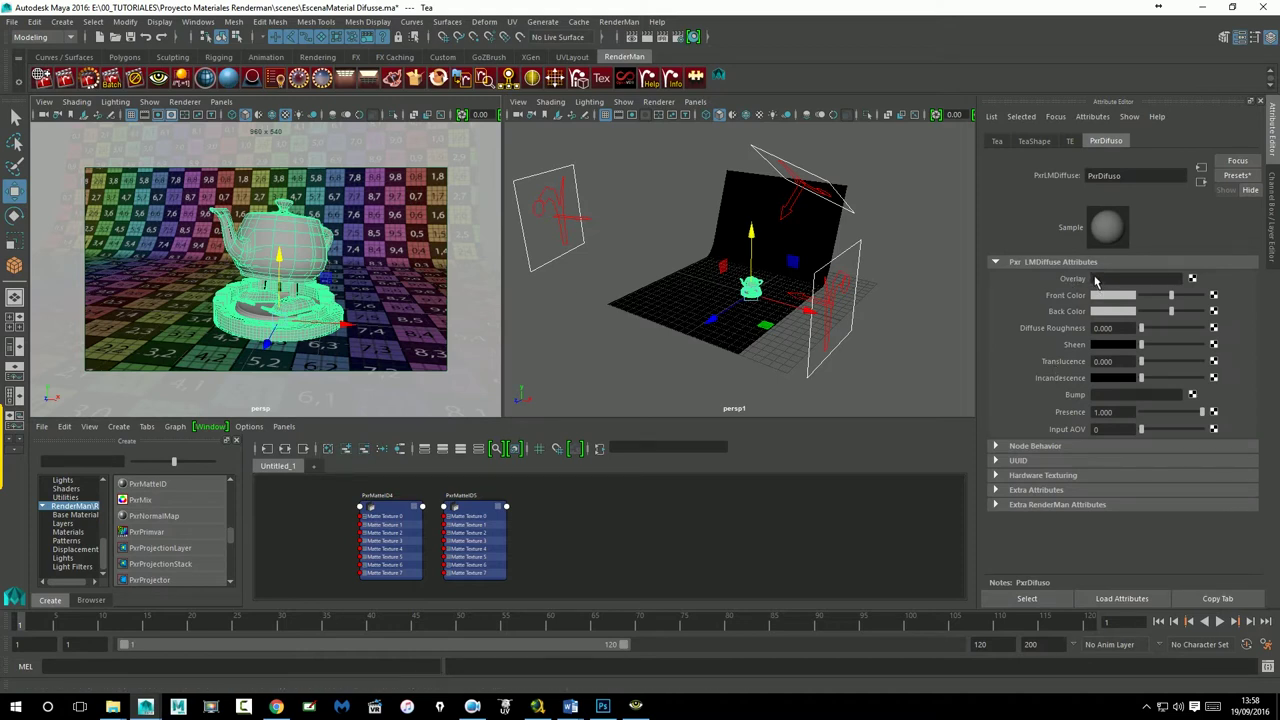
pyautogui.click(602, 708)
pyautogui.click(1186, 420)
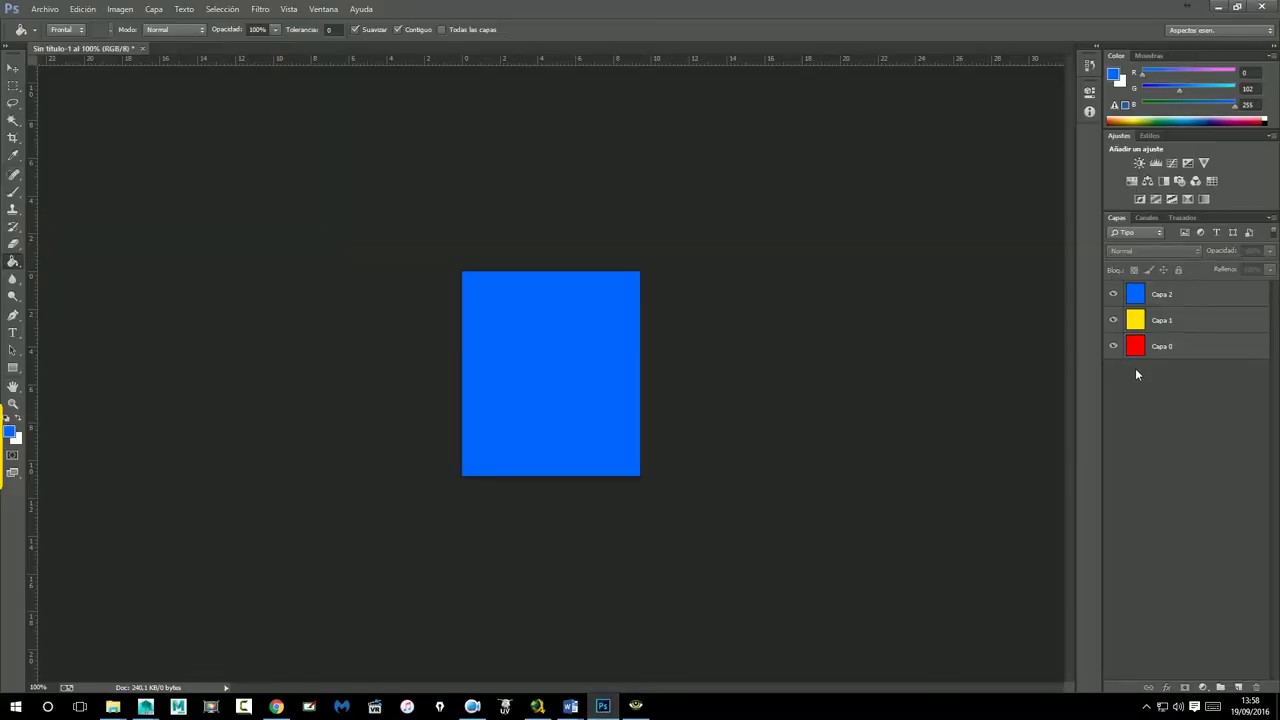
# Step: Select the red Capa 0 layer, minimize Photoshop, and select the Maya material's name
pyautogui.click(1161, 350)
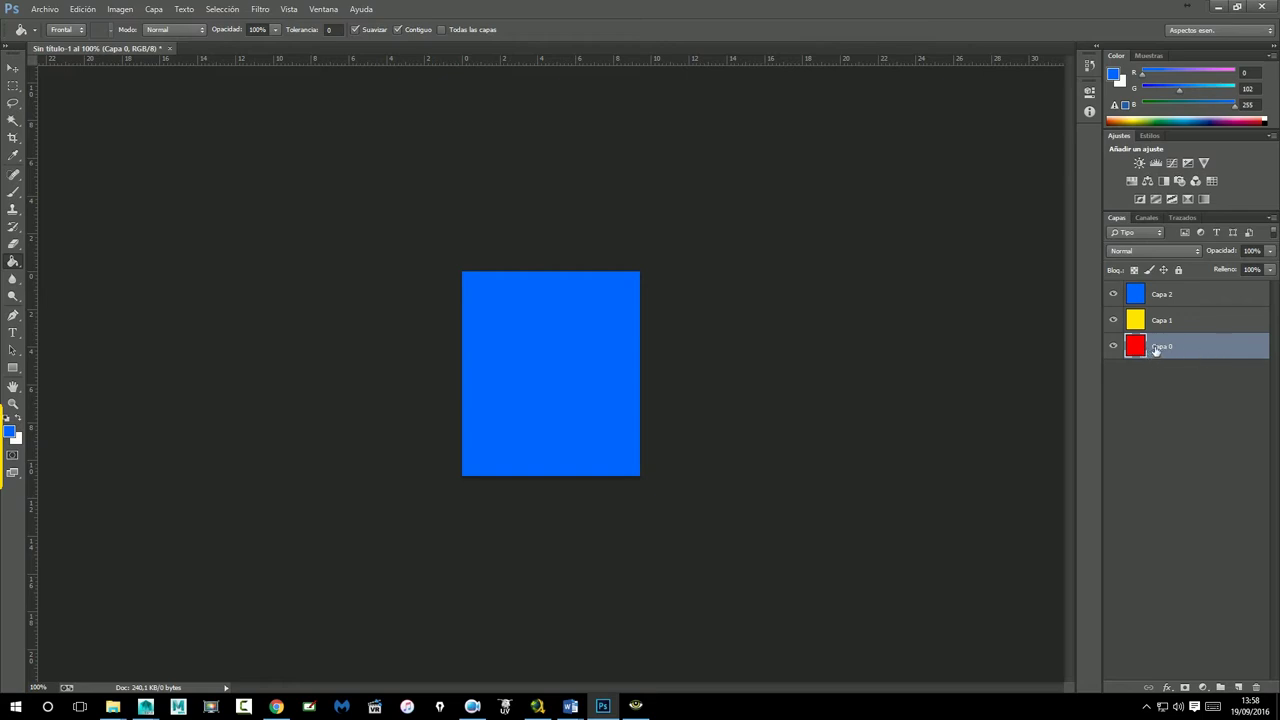
pyautogui.click(1219, 9)
pyautogui.moveTo(1111, 183); pyautogui.dragTo(1106, 184)
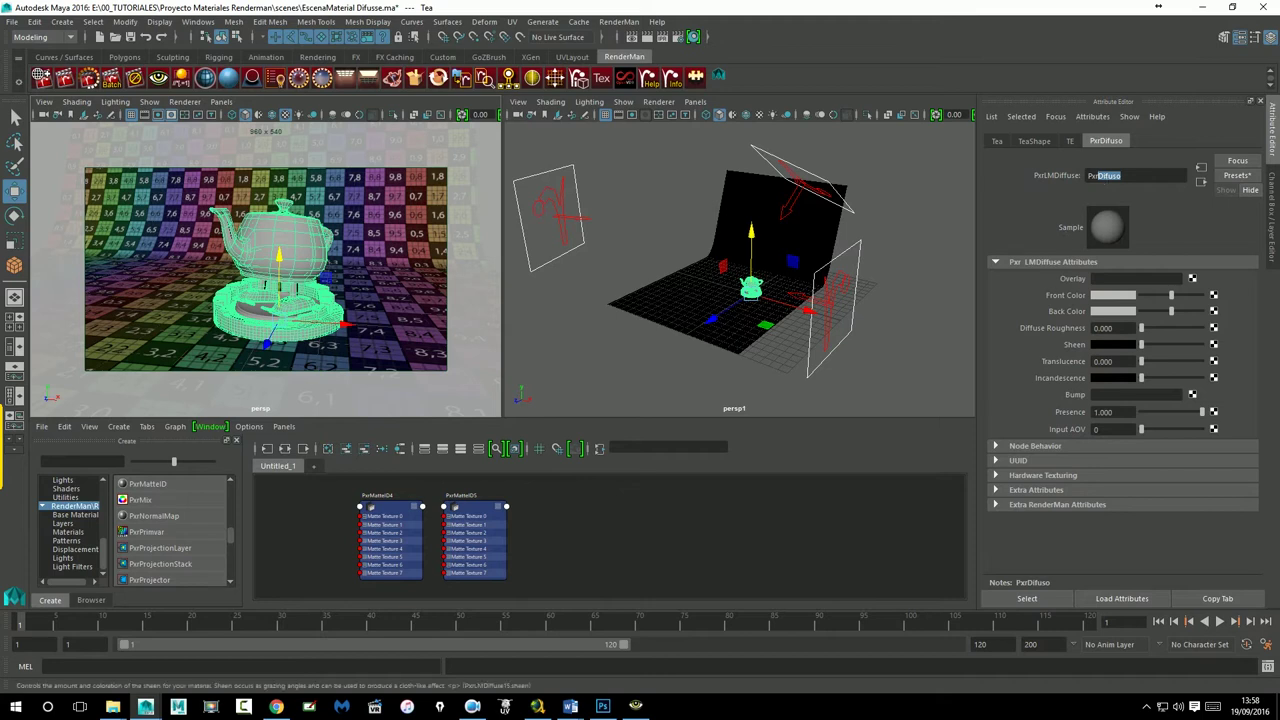
# Step: Rename PxrDifuso to Capa_0 and clear the old matte nodes from the Node Editor
pyautogui.press('BackSpace')
pyautogui.press('BackSpace')
pyautogui.press('BackSpace')
pyautogui.write('Capa_0')
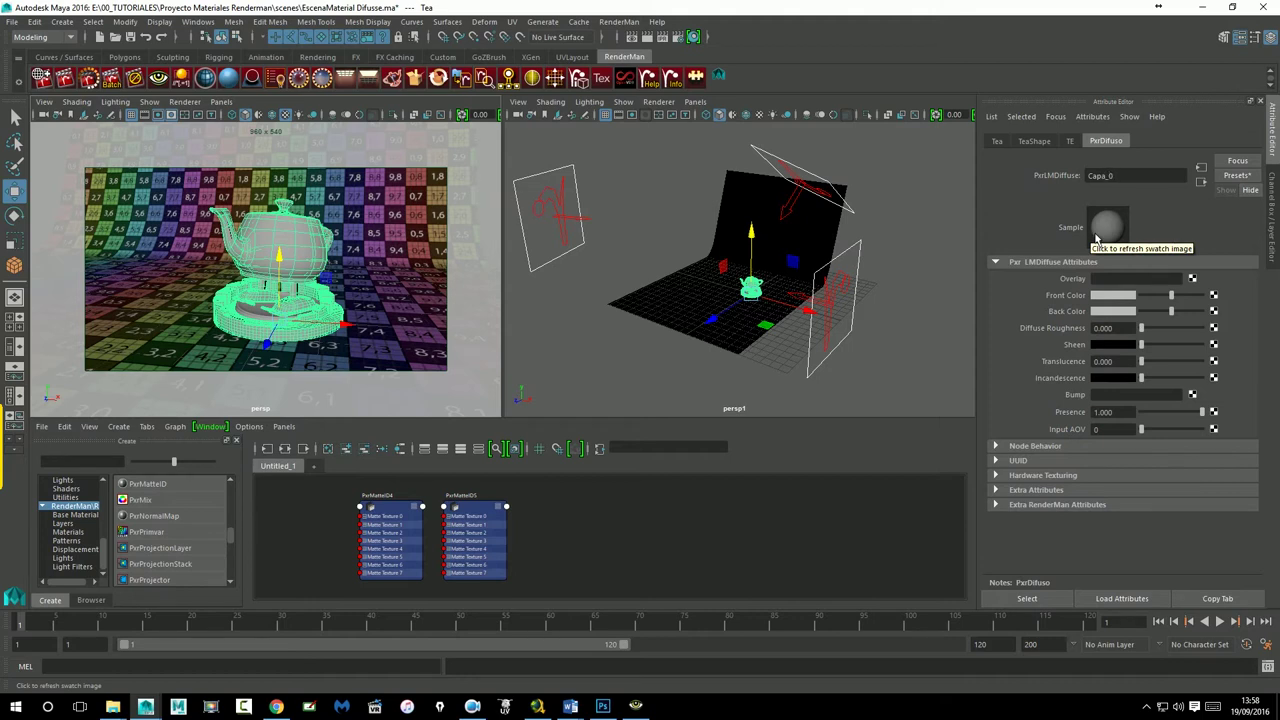
pyautogui.press('Return')
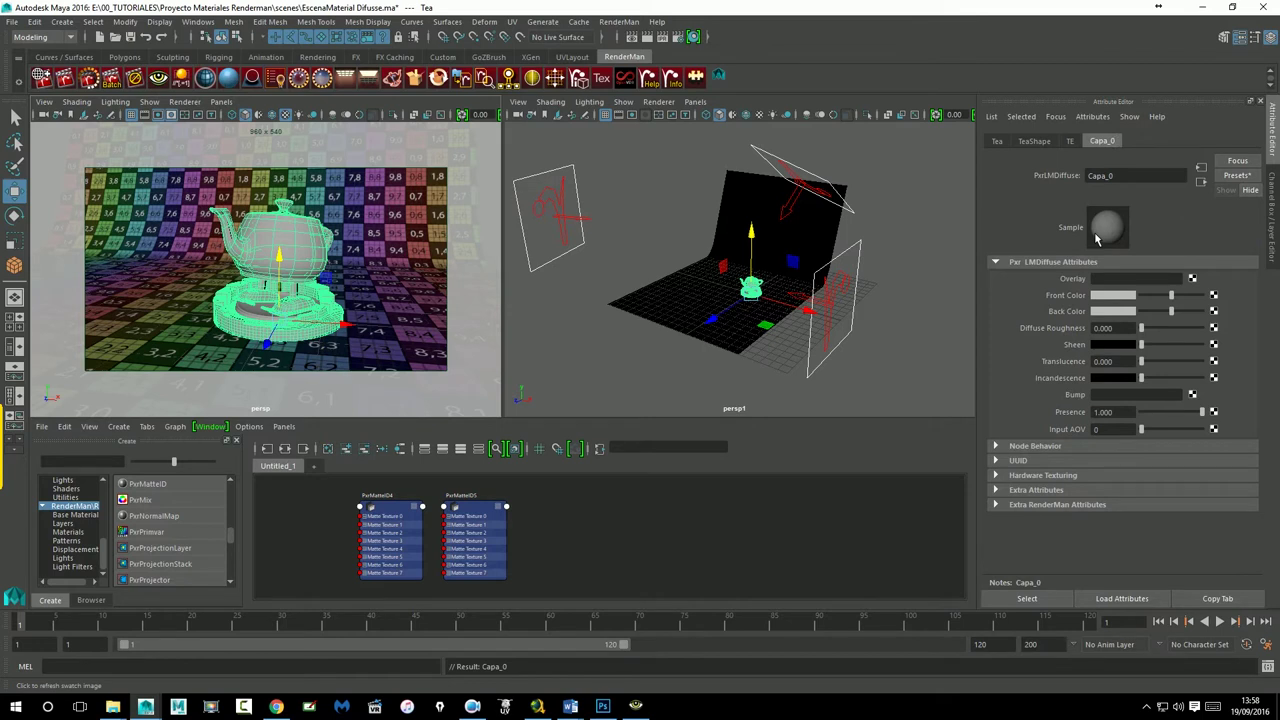
pyautogui.click(345, 448)
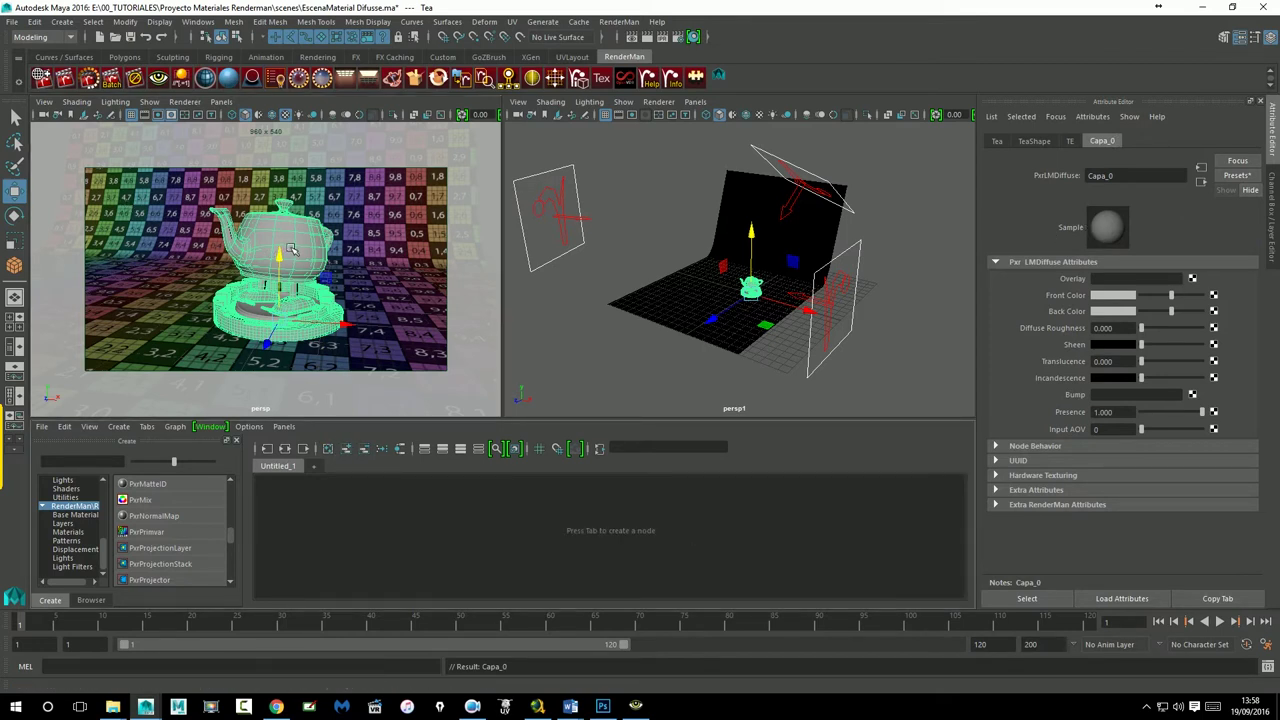
# Step: Graph the teapot's shading group and Capa_0 material in the Node Editor
pyautogui.click(303, 448)
pyautogui.click(606, 530)
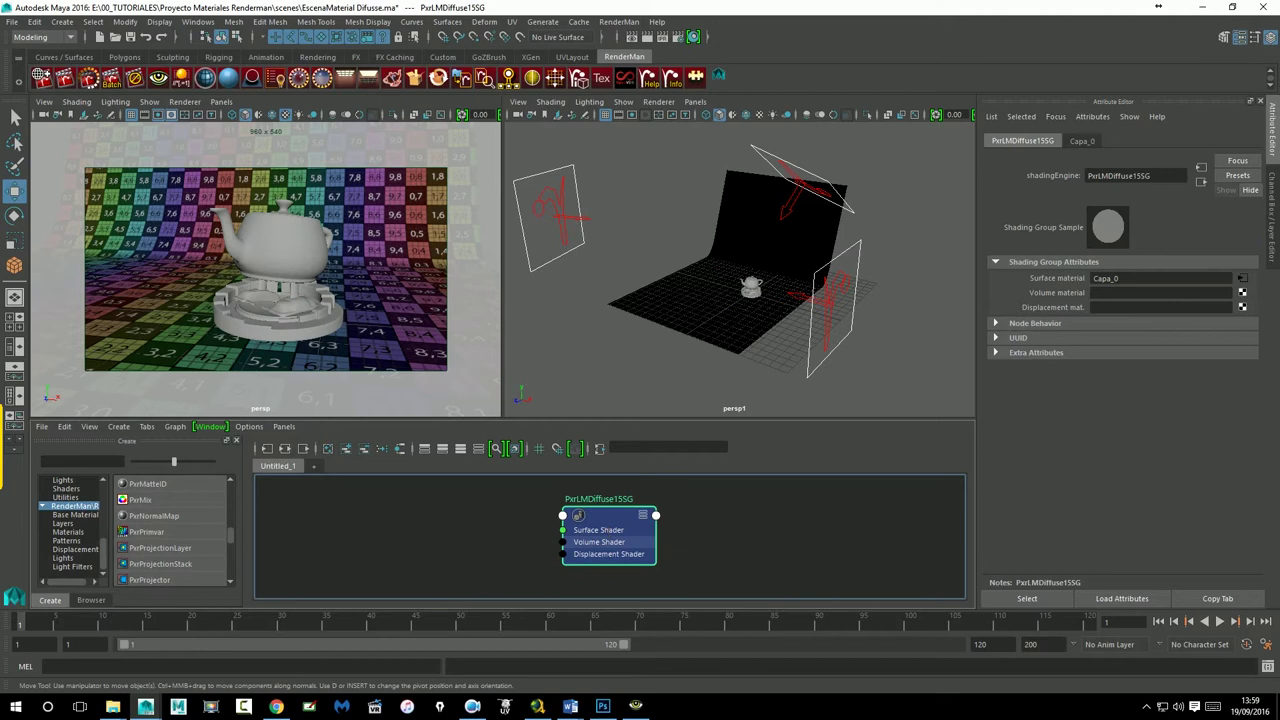
pyautogui.click(285, 448)
pyautogui.click(550, 510)
pyautogui.moveTo(550, 510); pyautogui.dragTo(538, 514)
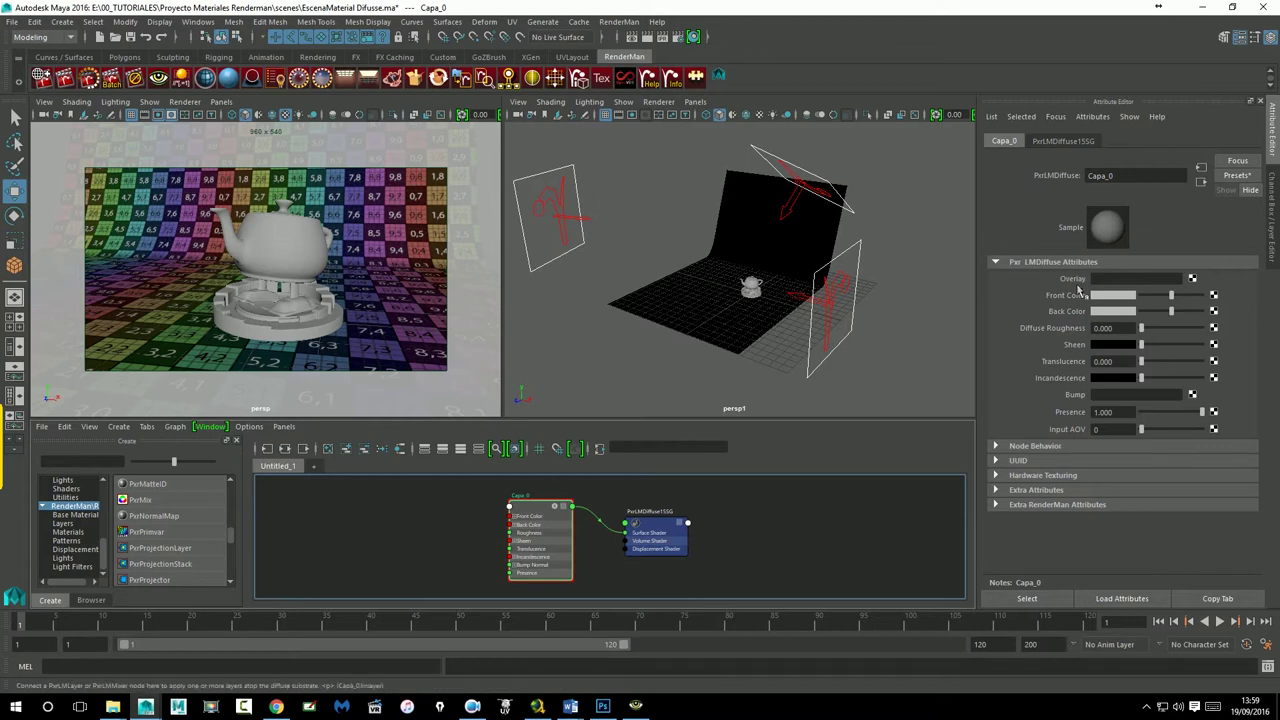
# Step: Create a PxrLMLayer node on Capa_0's Overlay and rename it Capa_1
pyautogui.click(1200, 285)
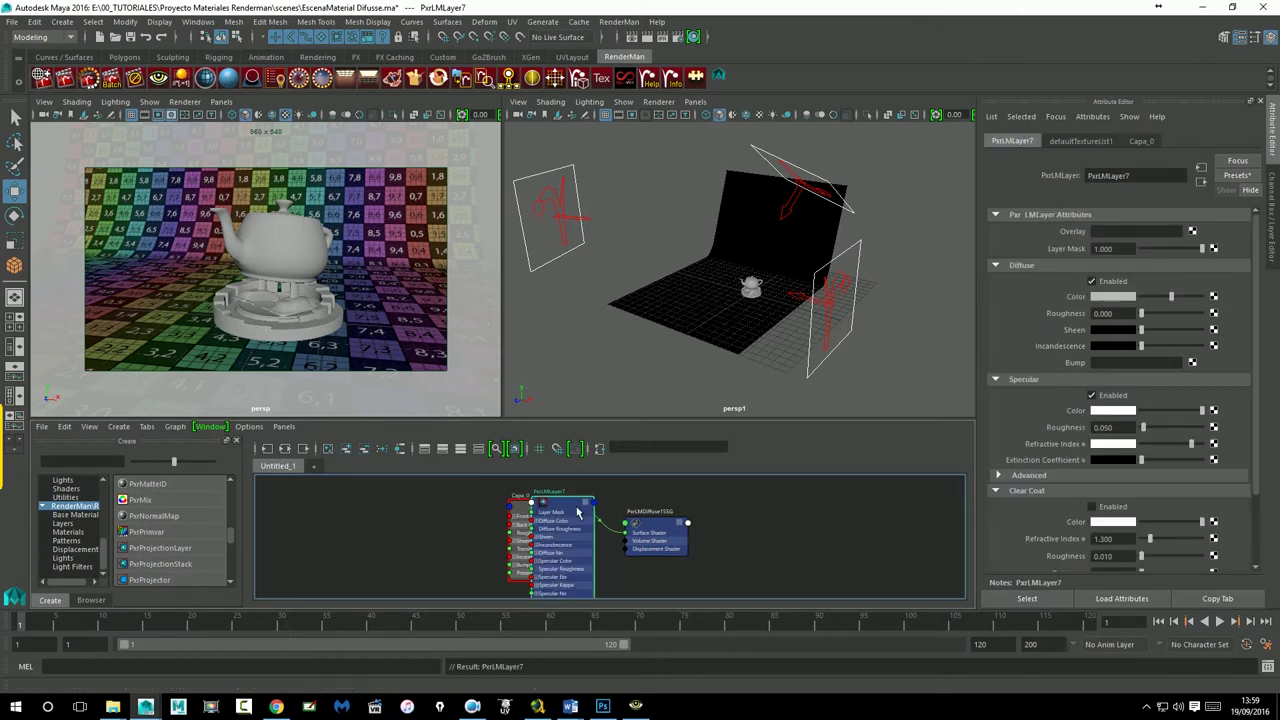
pyautogui.moveTo(573, 512); pyautogui.dragTo(445, 512)
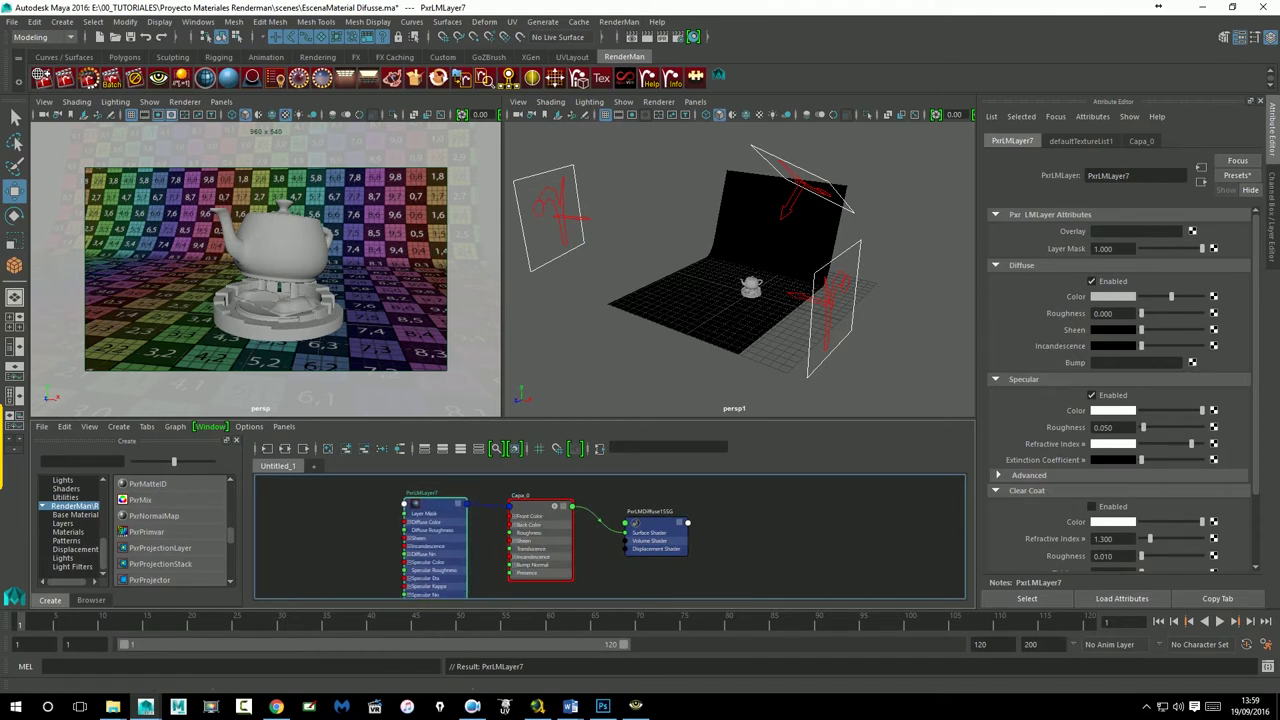
pyautogui.moveTo(1135, 176); pyautogui.dragTo(1061, 178)
pyautogui.write('Capa_1')
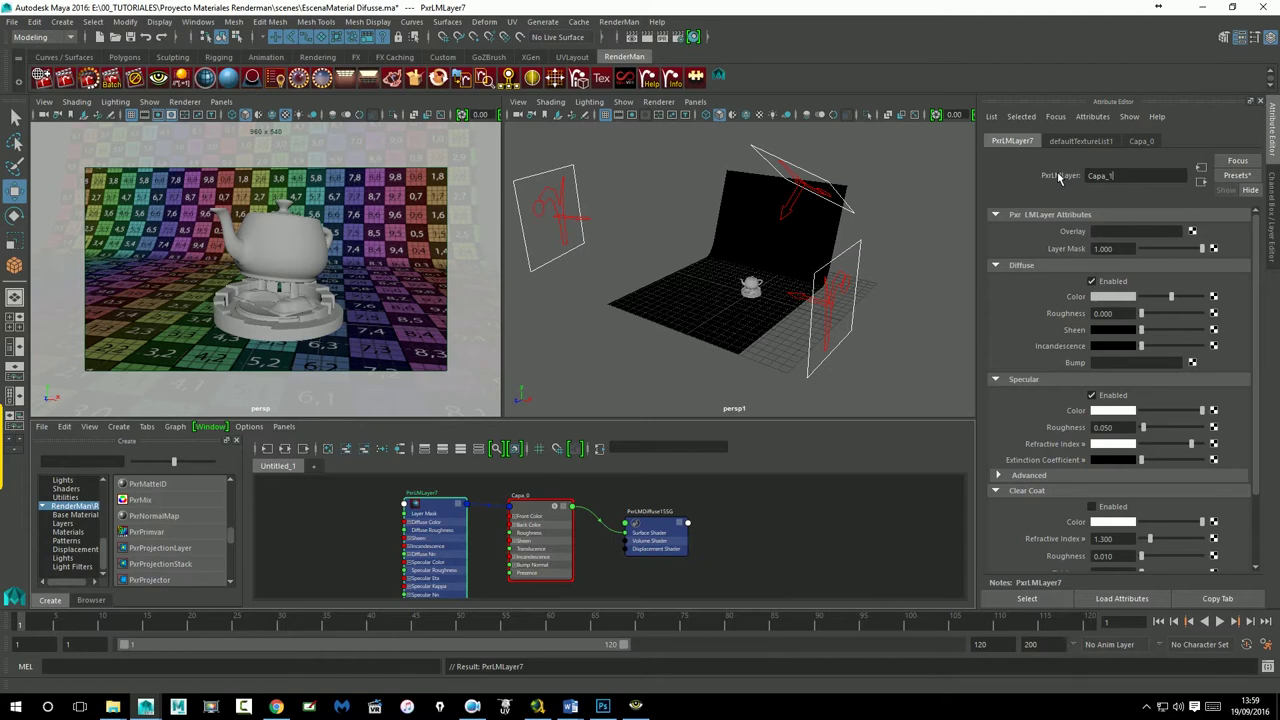
pyautogui.press('Return')
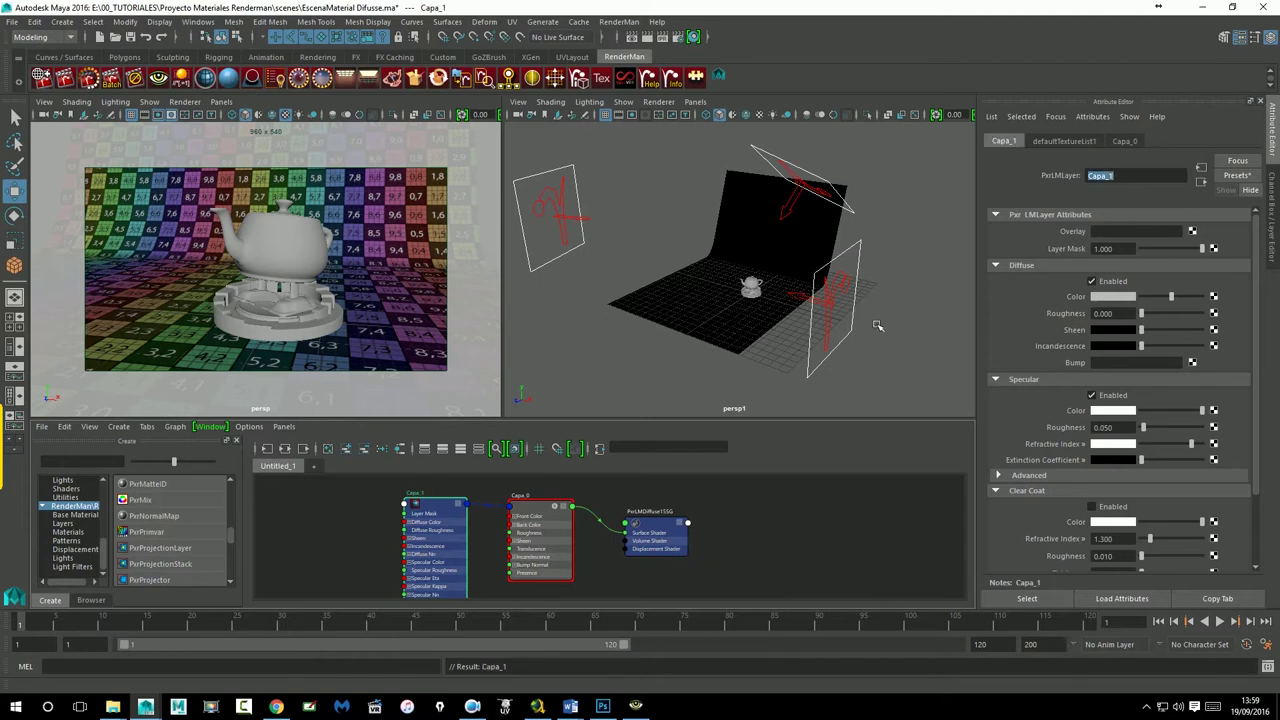
# Step: Toggle Capa 2 and Capa 1 visibility to compare, leaving blue Capa 2 hidden, then minimize Photoshop
pyautogui.click(603, 706)
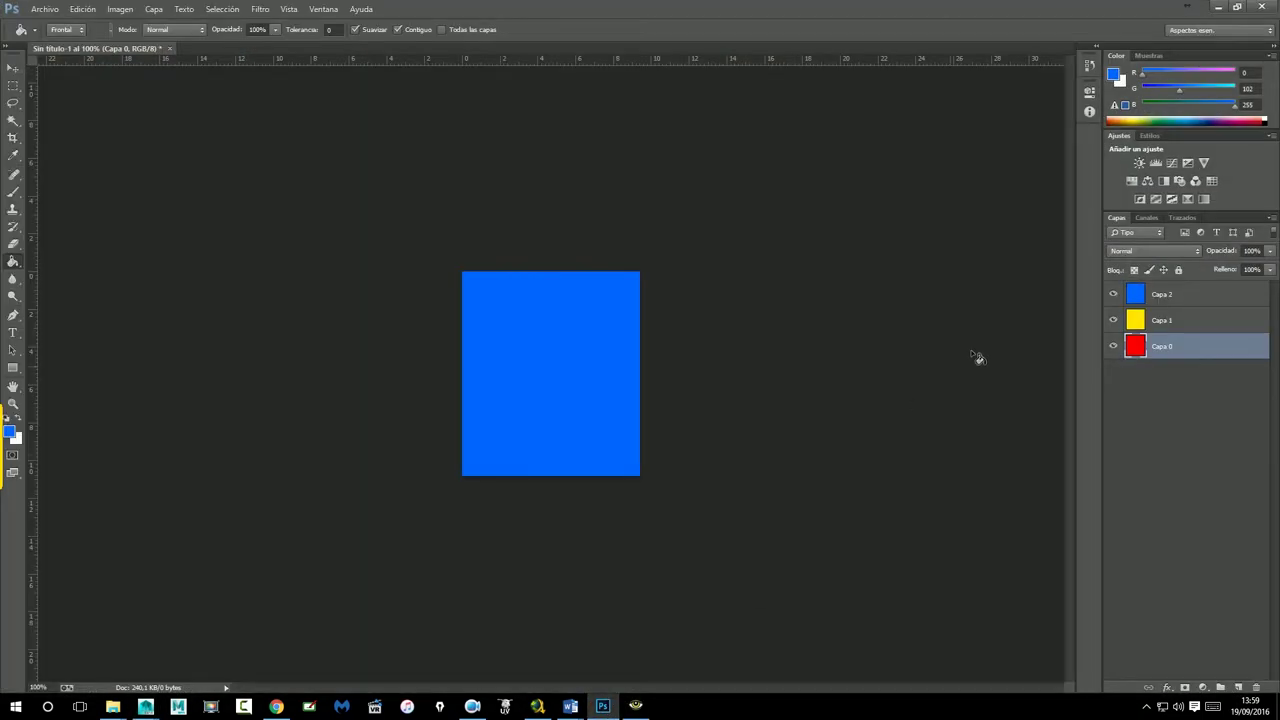
pyautogui.click(1166, 324)
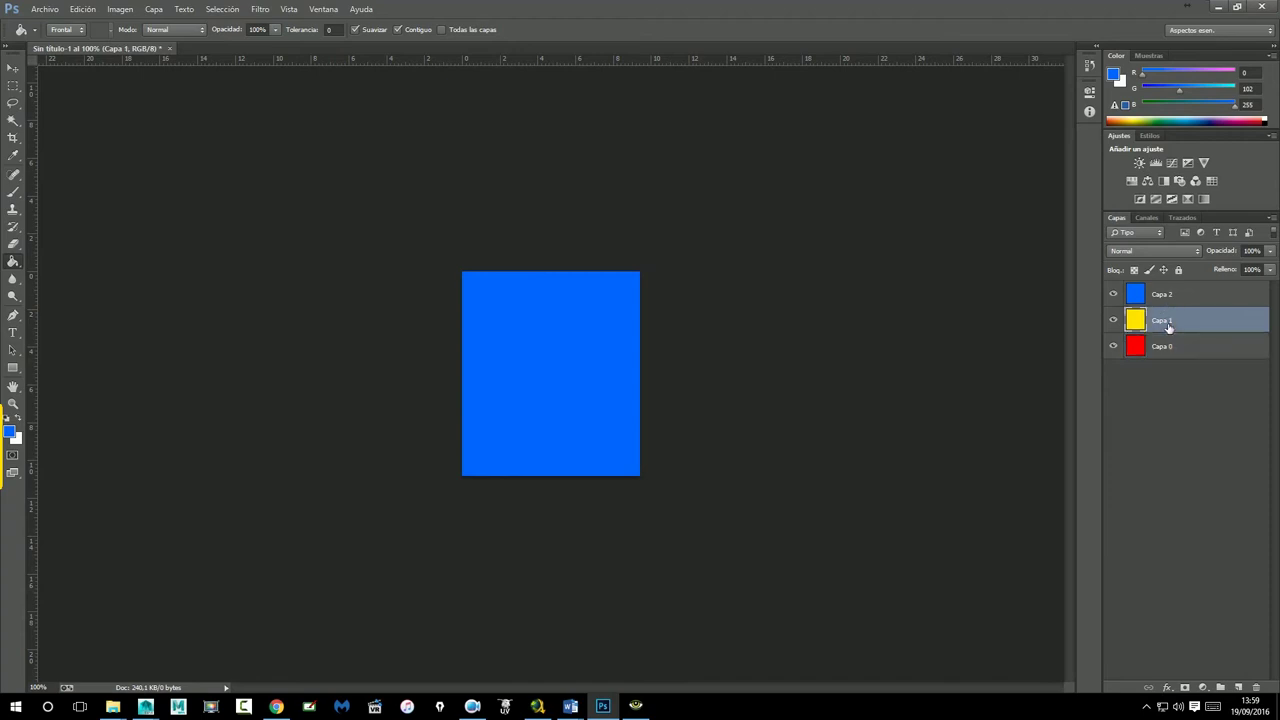
pyautogui.click(1113, 294)
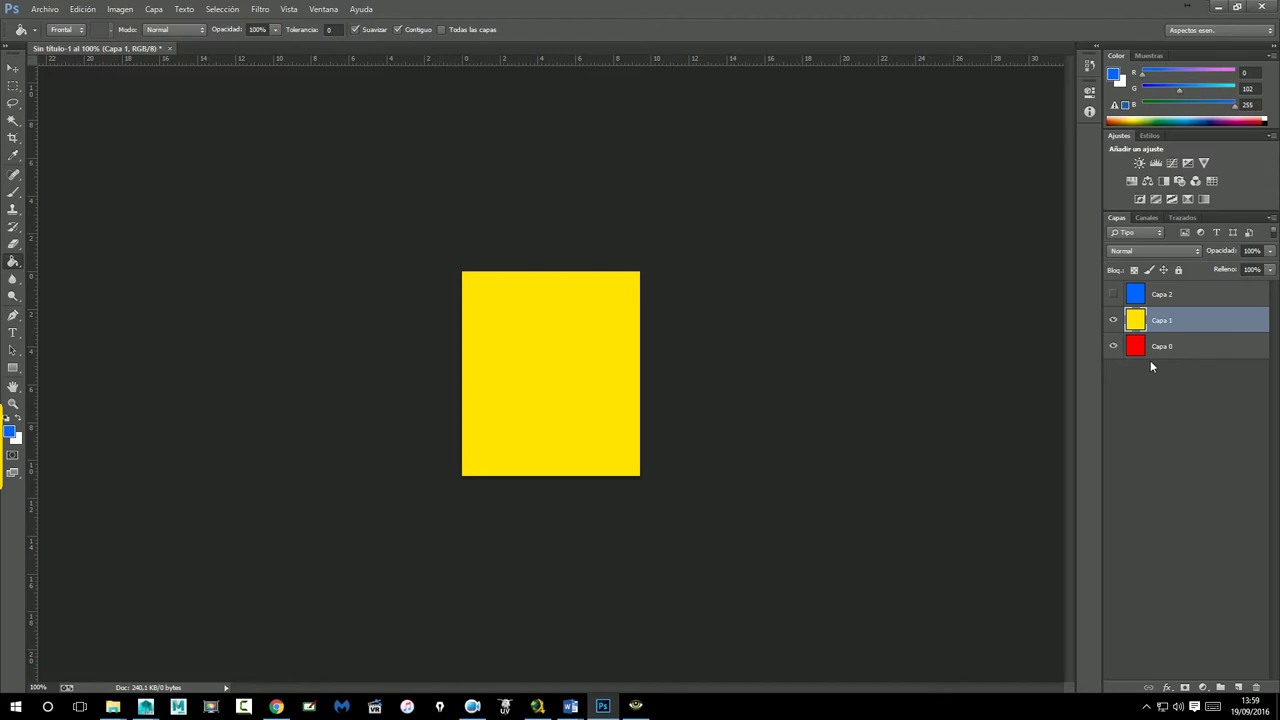
pyautogui.click(1115, 320)
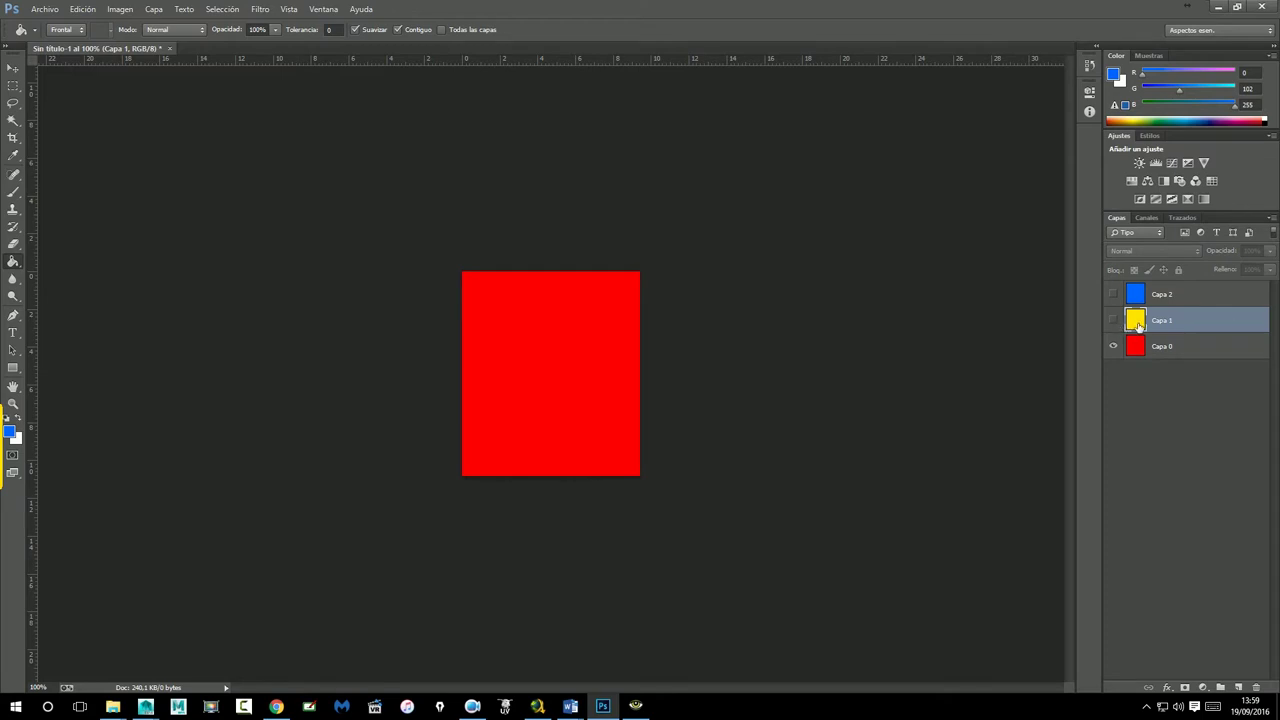
pyautogui.click(1114, 322)
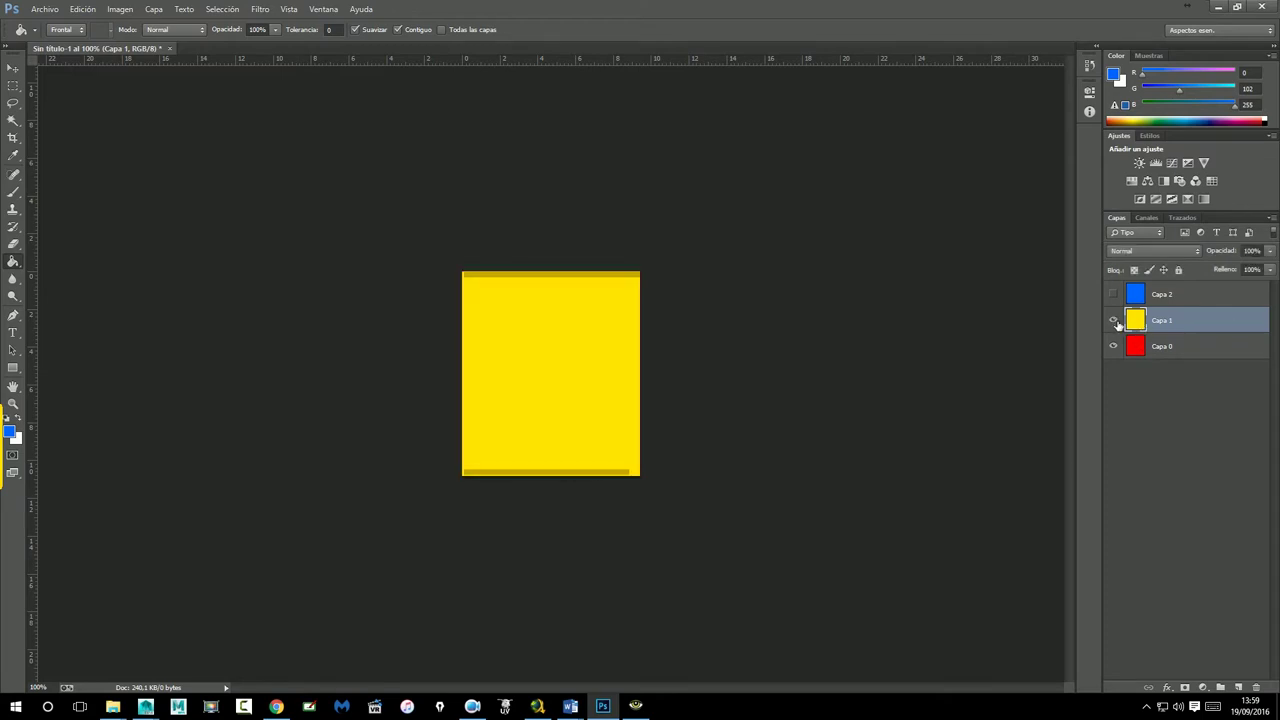
pyautogui.click(1218, 8)
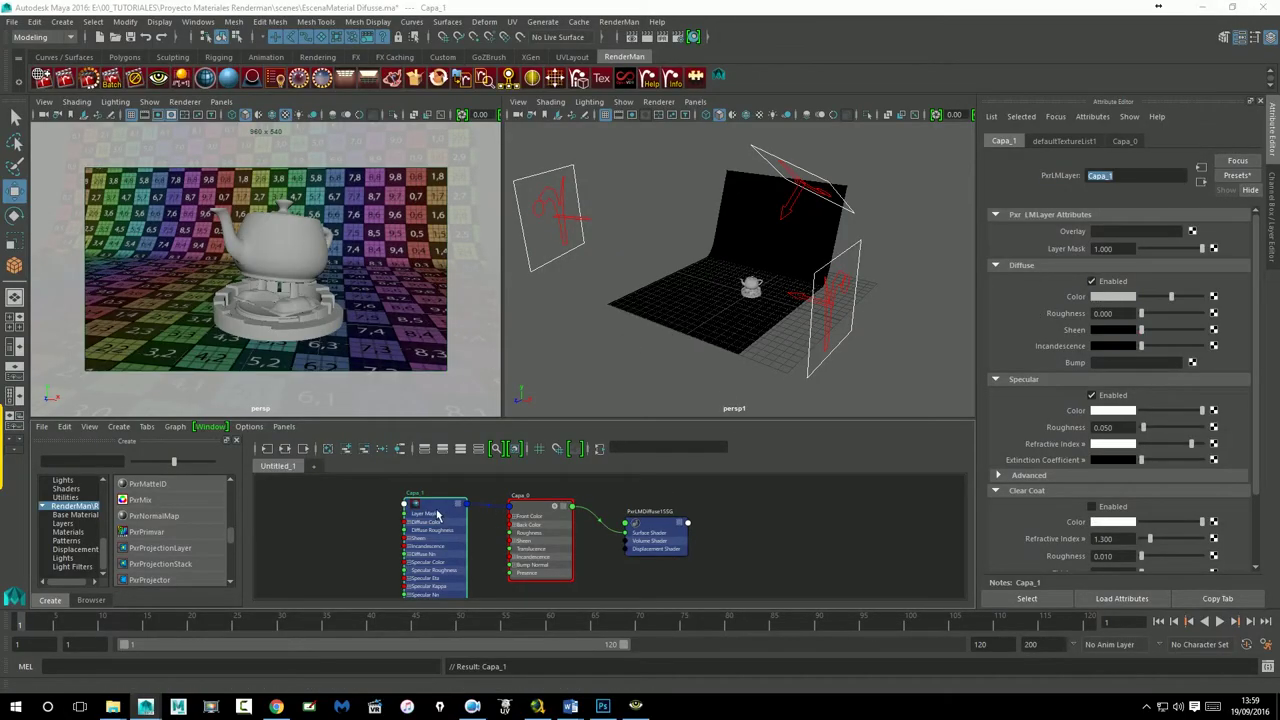
pyautogui.moveTo(437, 514); pyautogui.dragTo(426, 513)
pyautogui.click(541, 514)
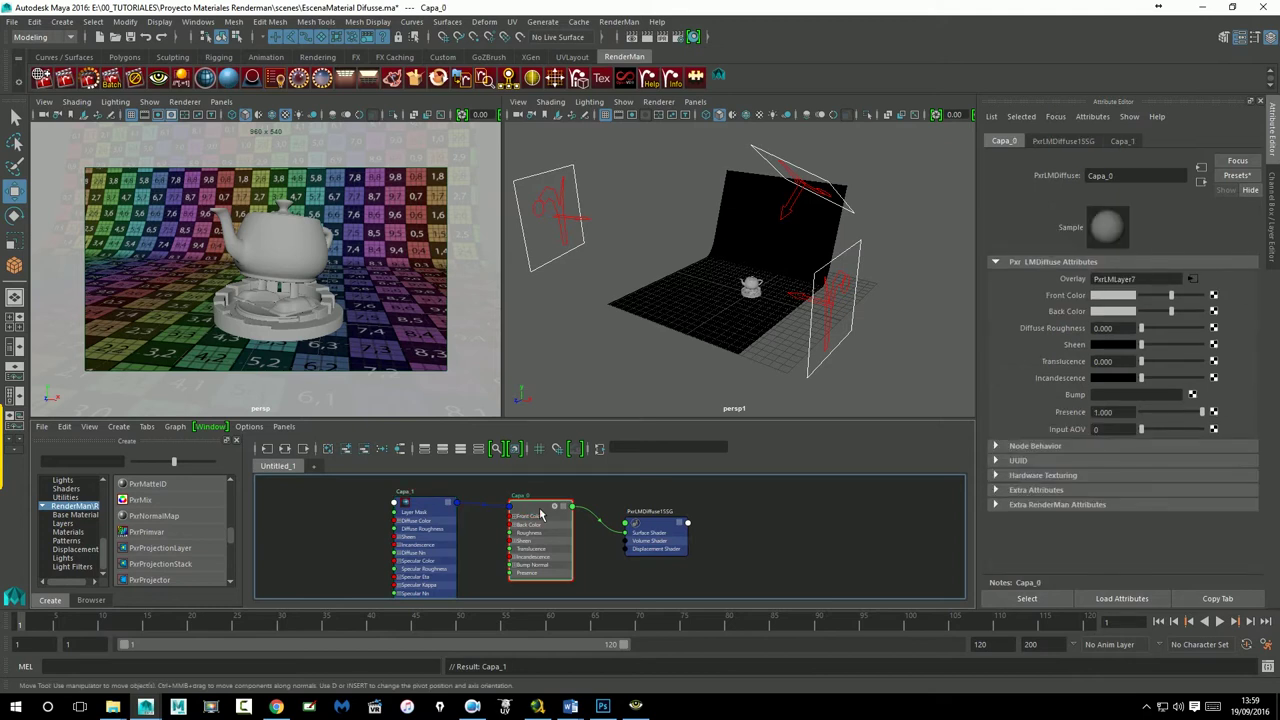
pyautogui.moveTo(541, 514); pyautogui.dragTo(540, 511)
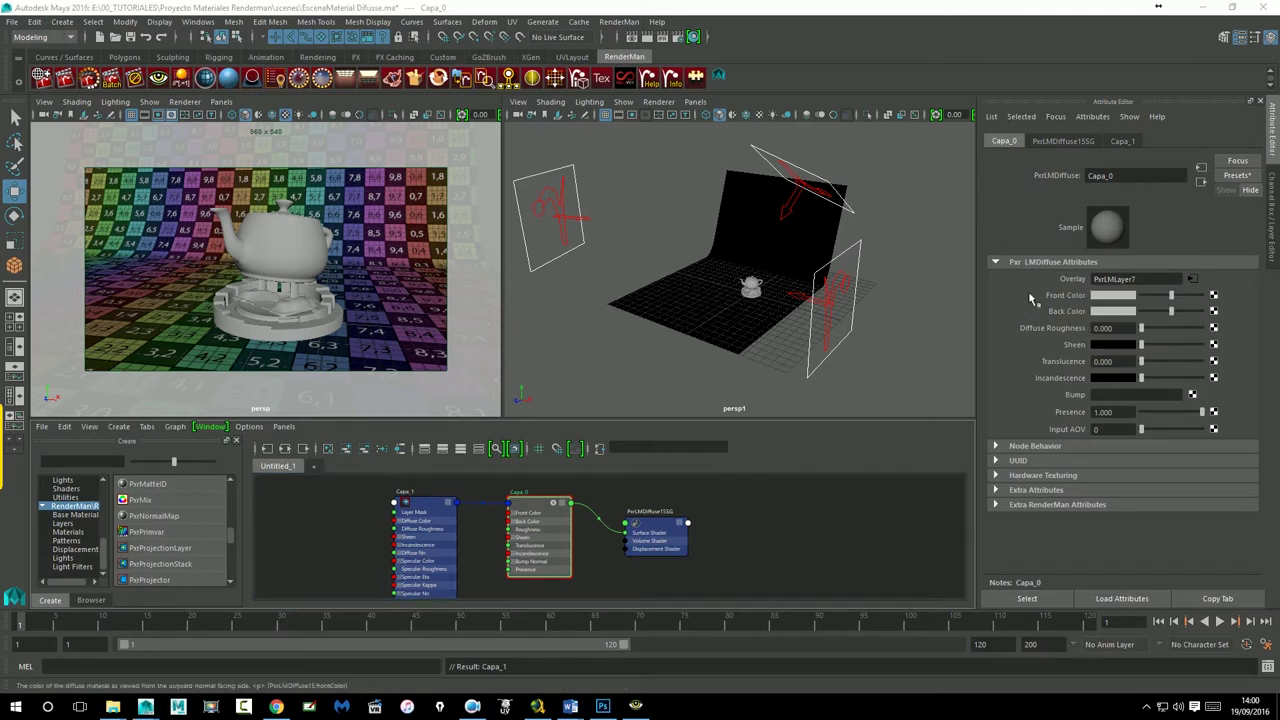
pyautogui.click(1191, 279)
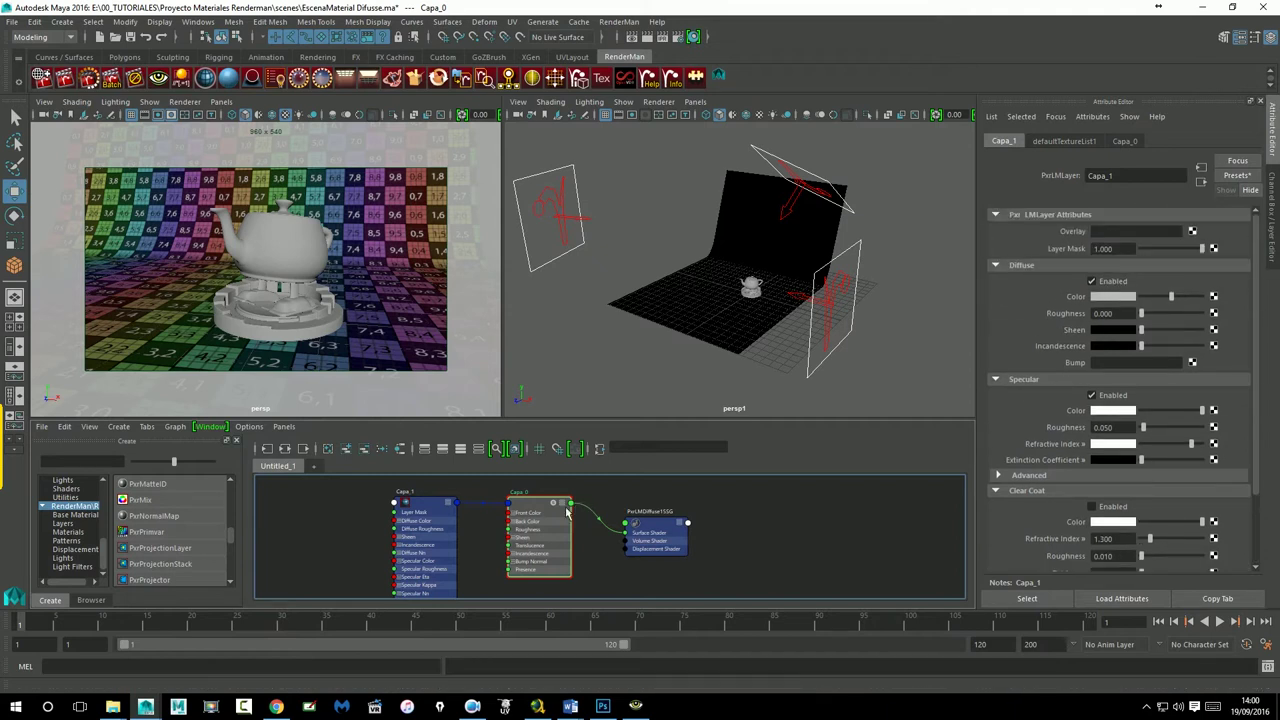
pyautogui.moveTo(537, 511); pyautogui.dragTo(530, 511)
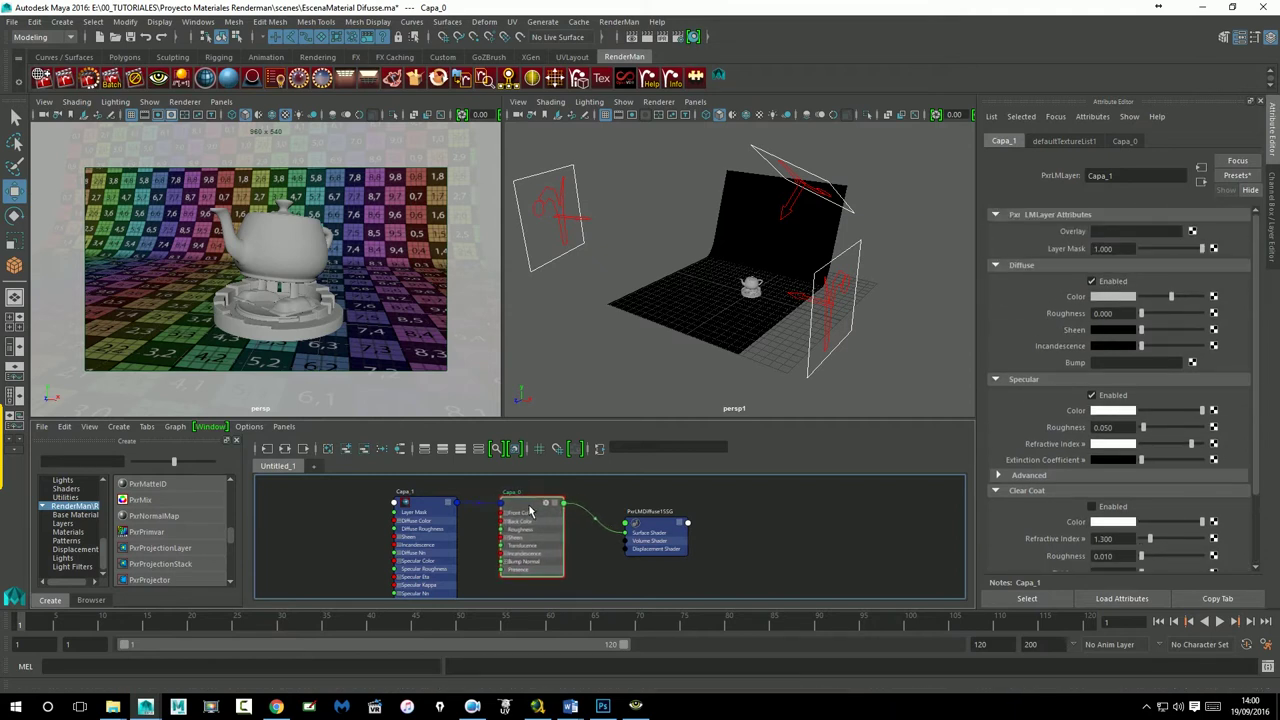
pyautogui.moveTo(443, 519); pyautogui.dragTo(430, 509)
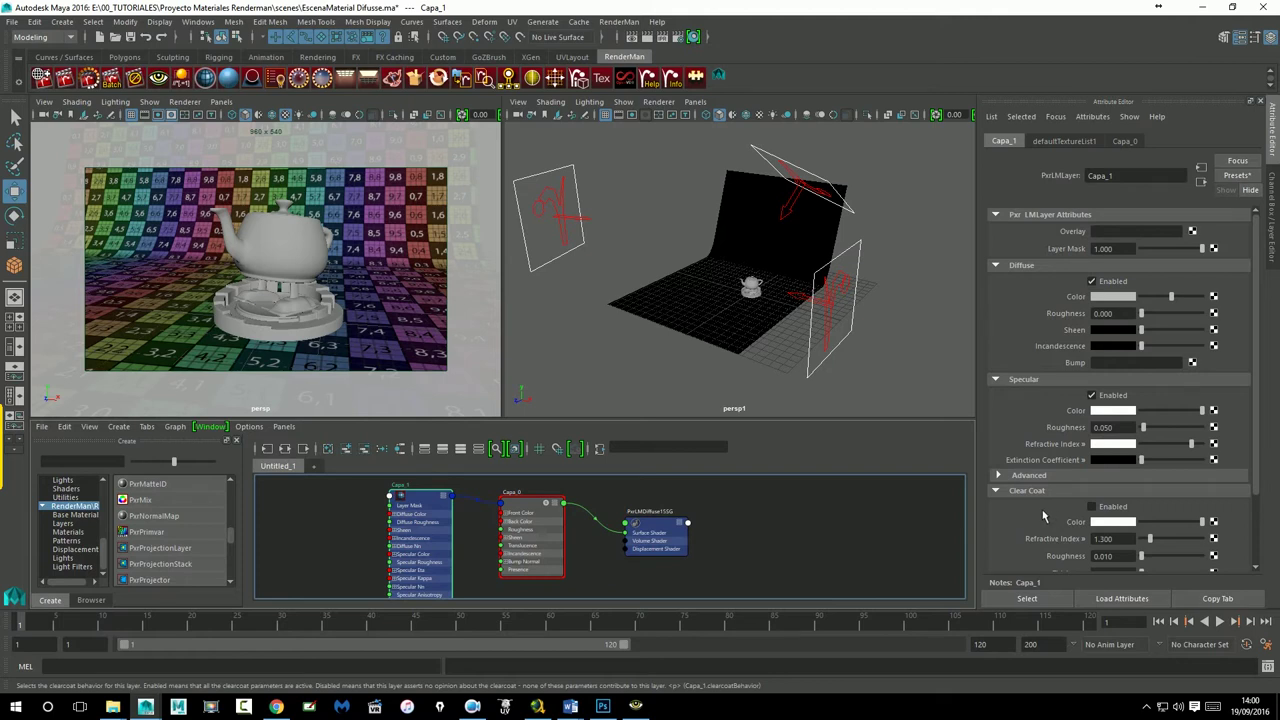
# Step: Collapse Capa_1's Clear Coat and Specular sections and open its Diffuse Color picker
pyautogui.scroll(-2, 1045, 508)
pyautogui.scroll(-2, 1049, 496)
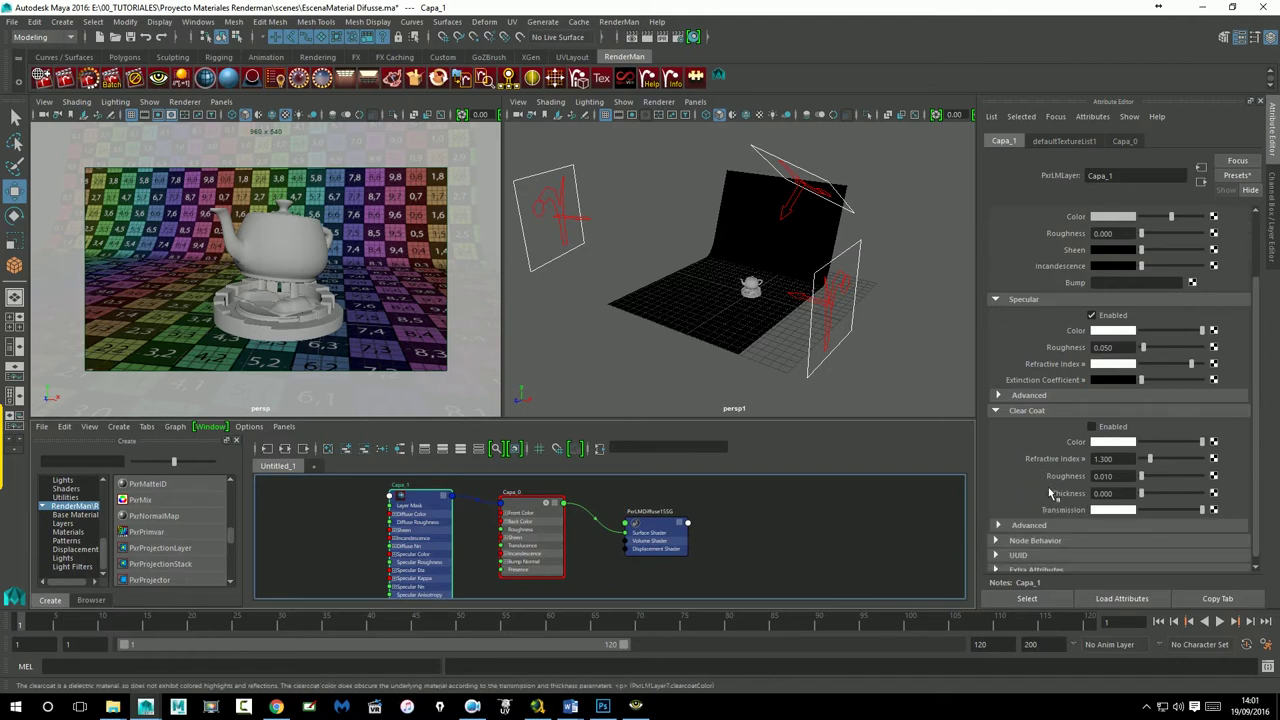
pyautogui.scroll(2, 1049, 493)
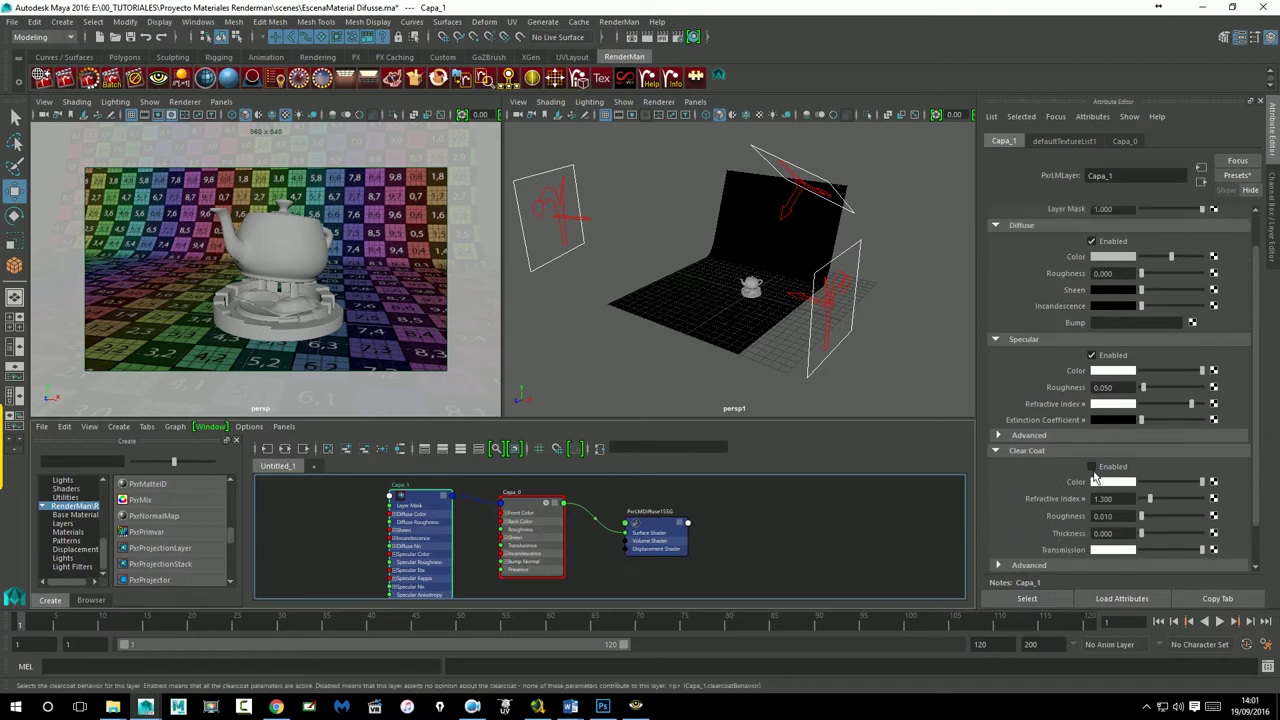
pyautogui.click(1022, 452)
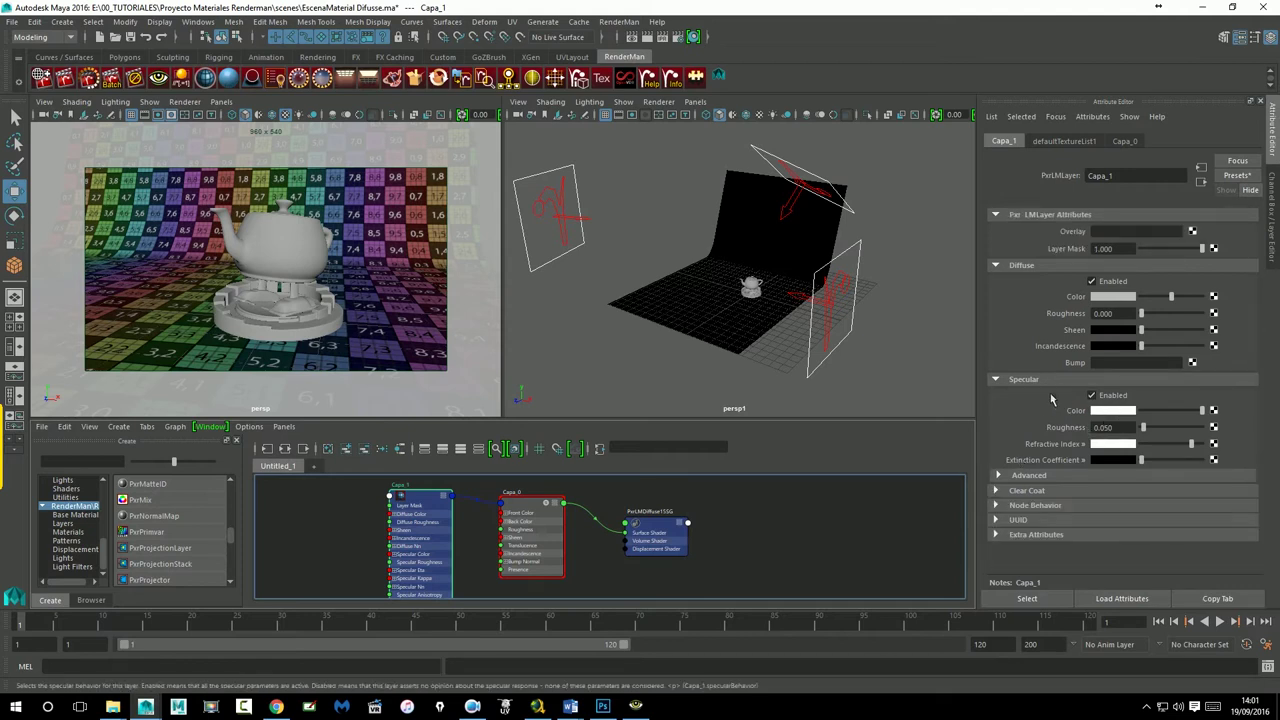
pyautogui.click(1008, 382)
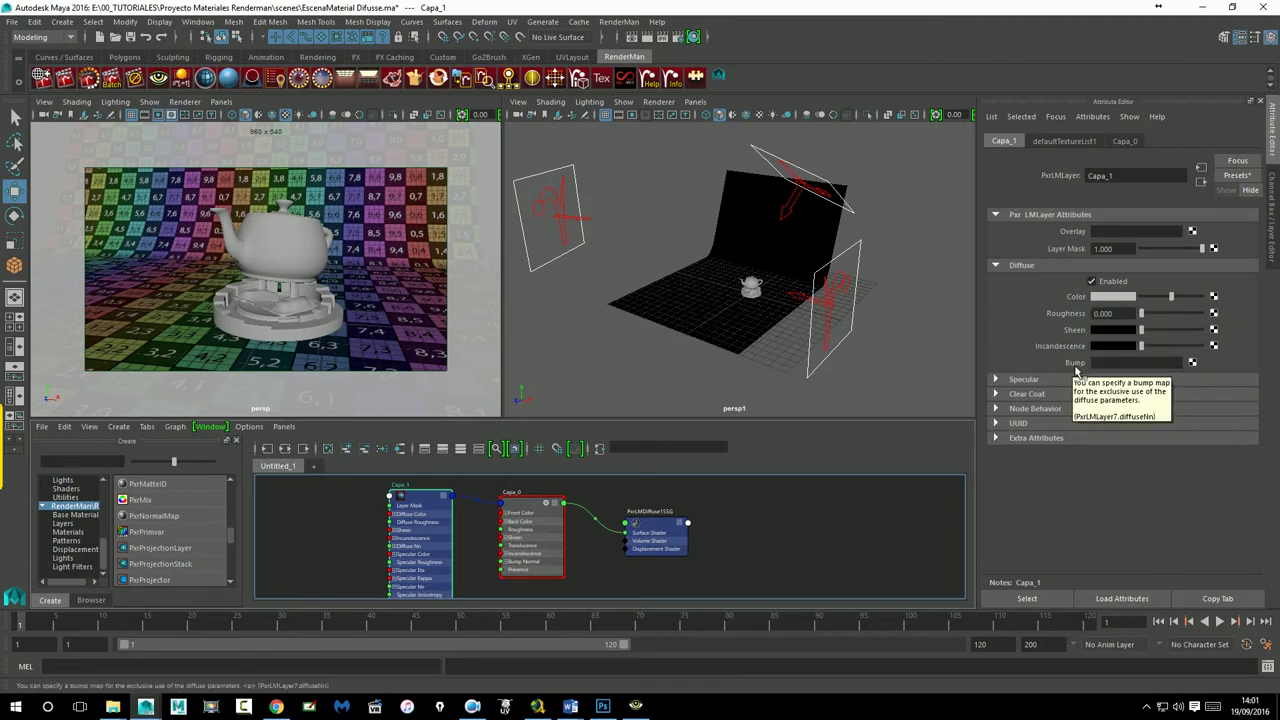
pyautogui.click(1103, 297)
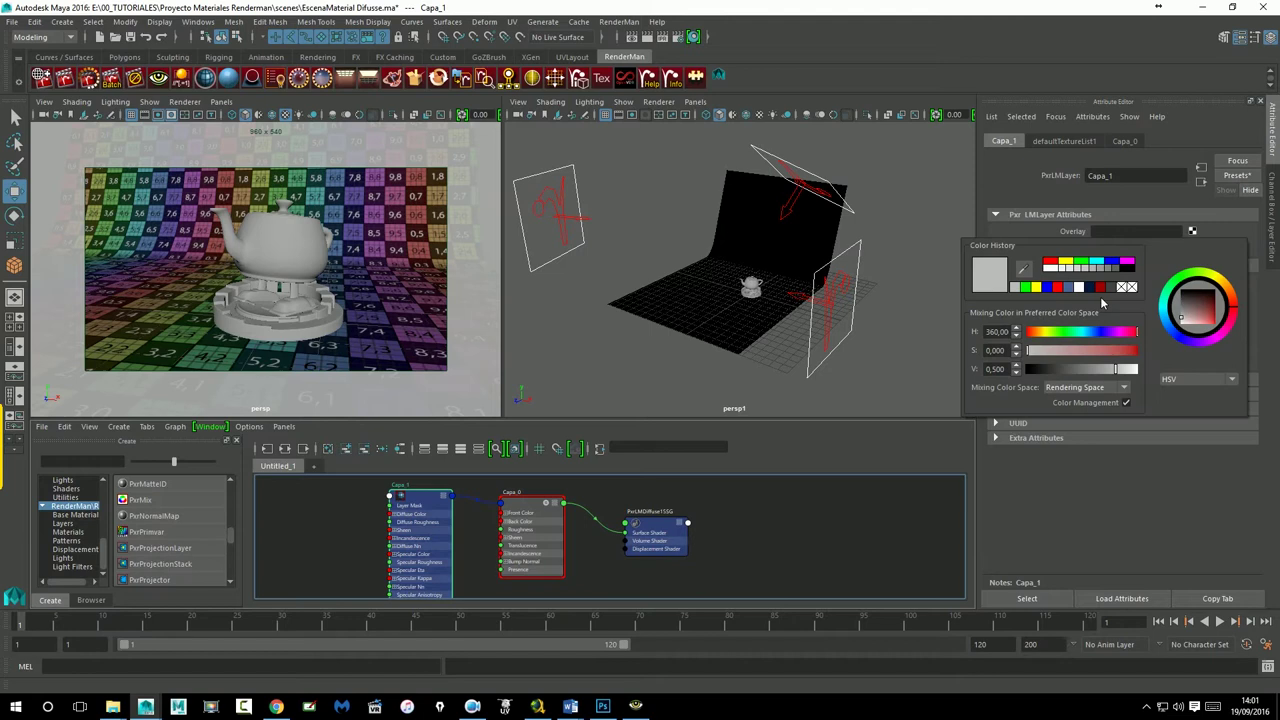
# Step: Make Capa_1's diffuse colour green, start an IPR render, and jump to Capa_0
pyautogui.click(1025, 288)
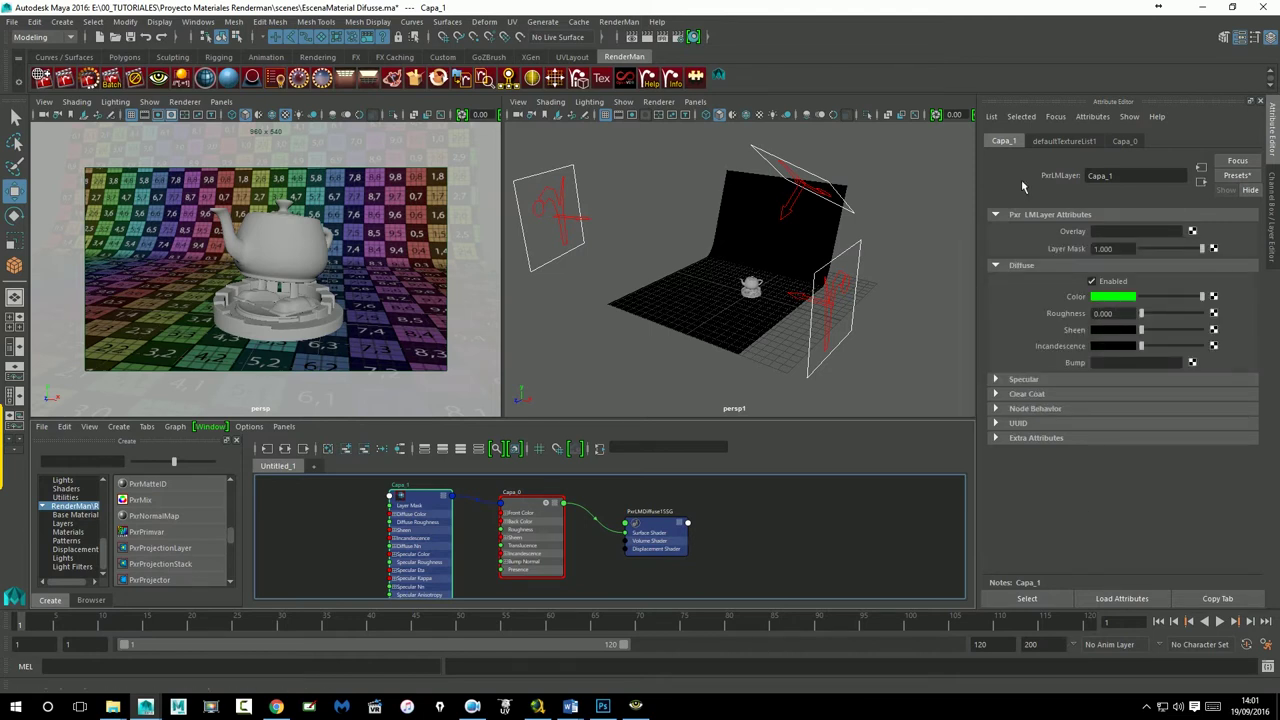
pyautogui.click(667, 45)
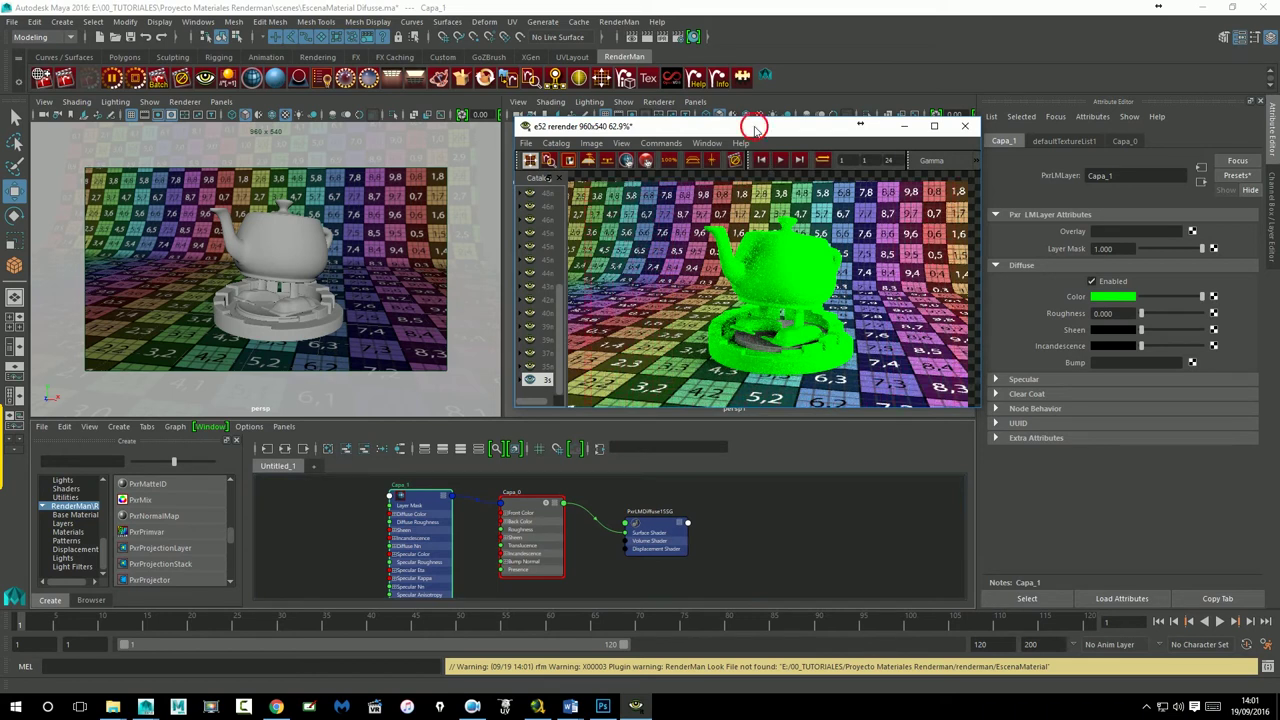
pyautogui.moveTo(755, 131); pyautogui.dragTo(744, 131)
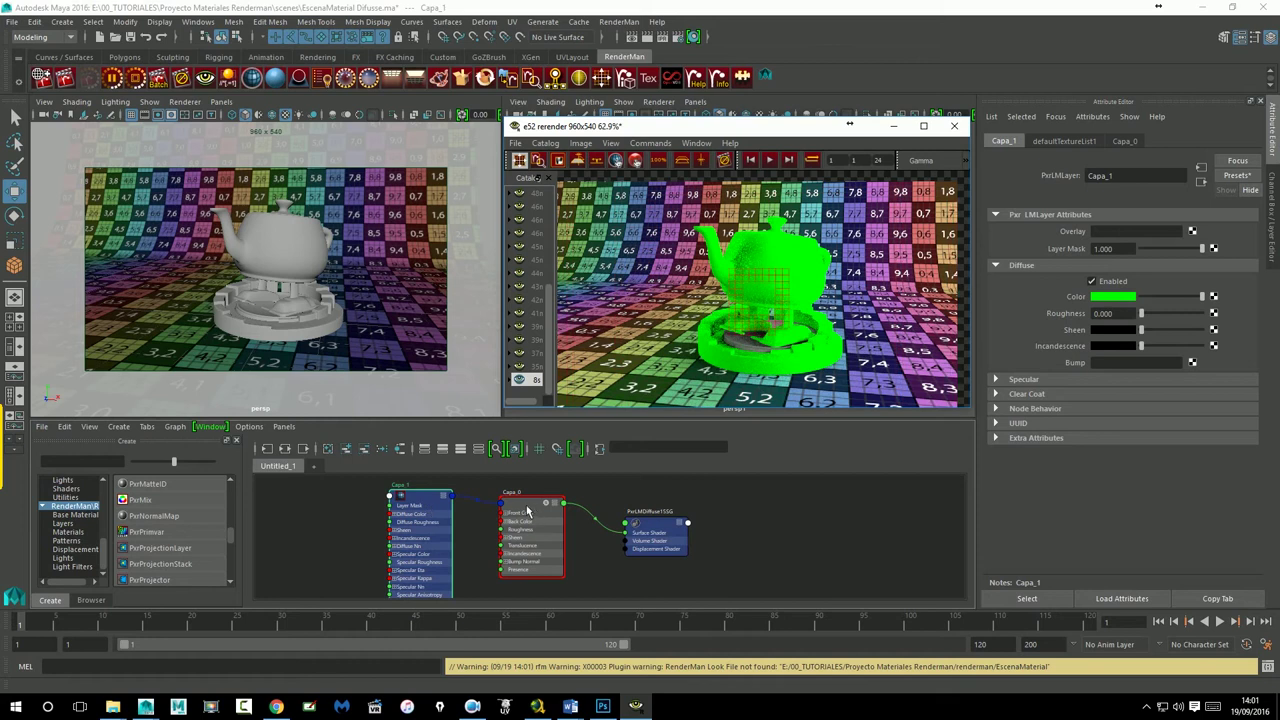
pyautogui.click(1213, 192)
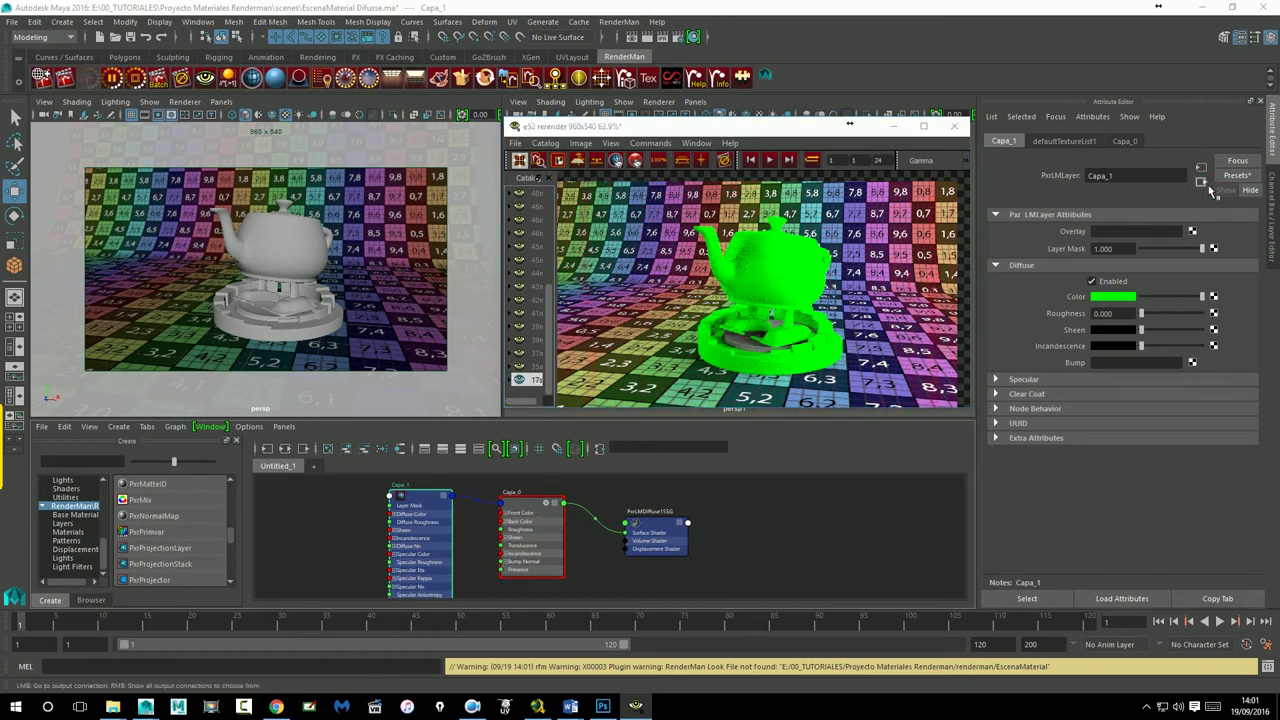
pyautogui.click(1202, 182)
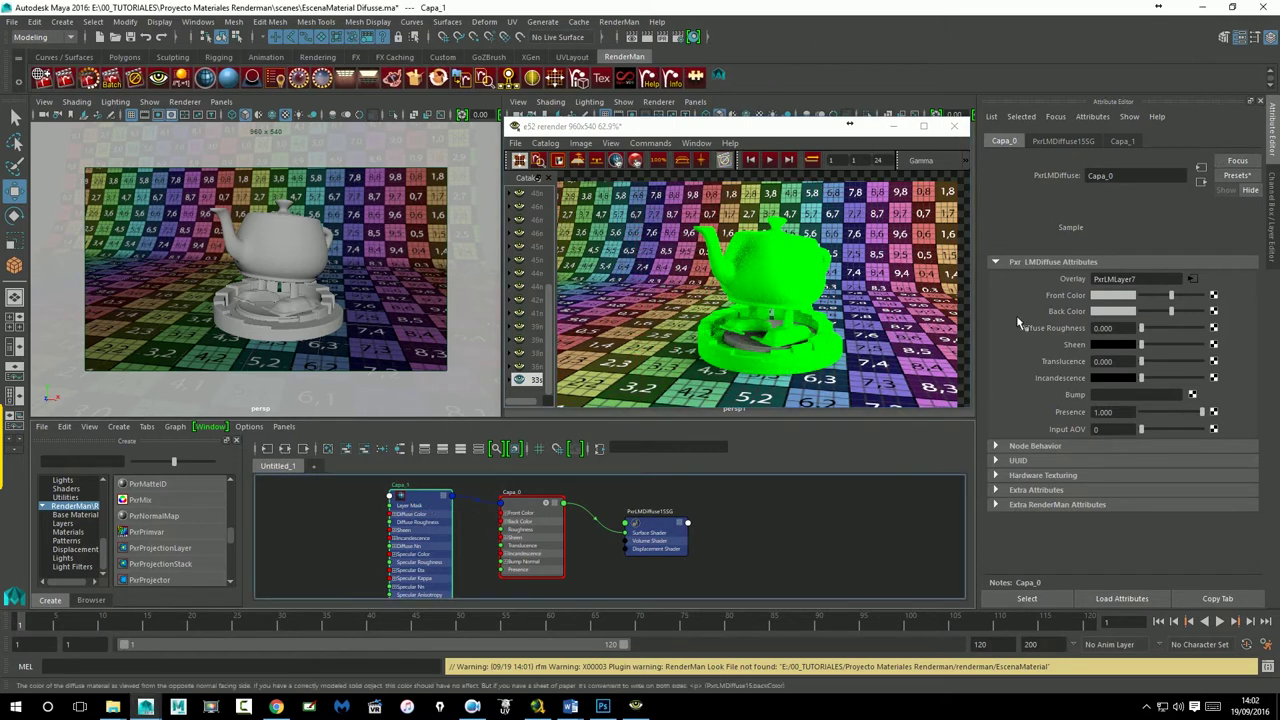
# Step: Disable Capa_1's Diffuse and IPR-render the teapot grey
pyautogui.click(1192, 279)
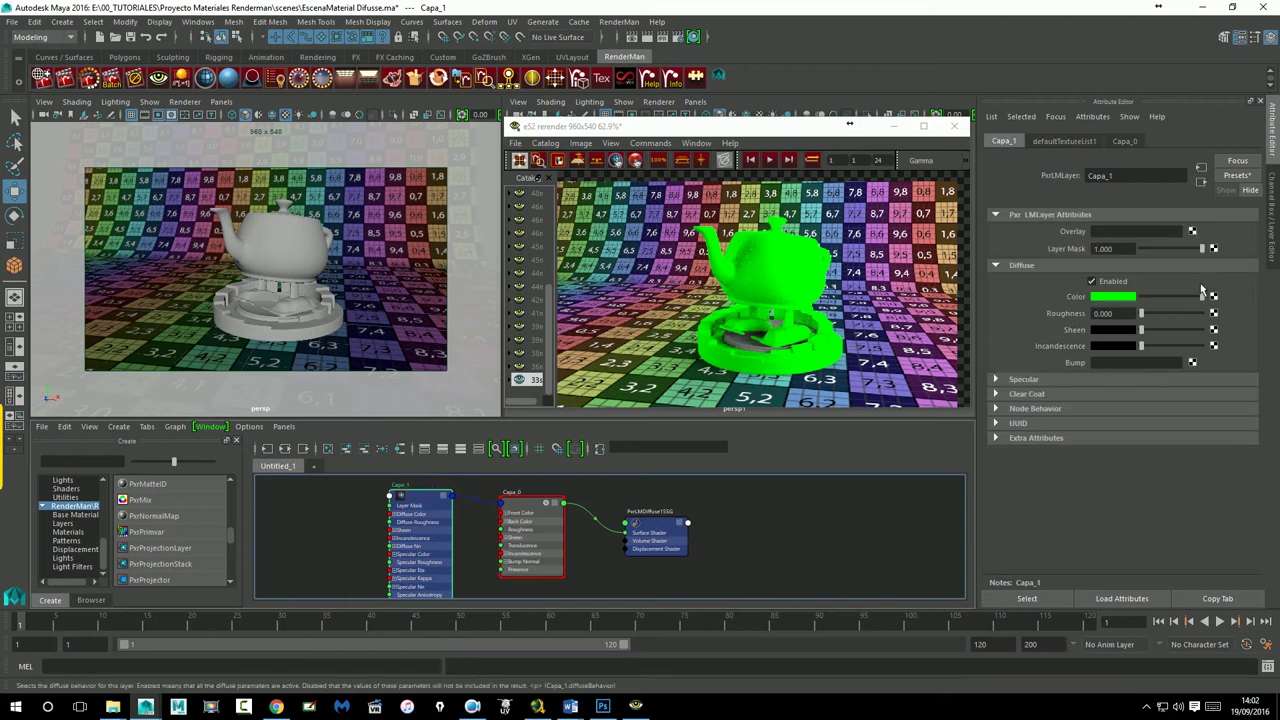
pyautogui.click(1092, 282)
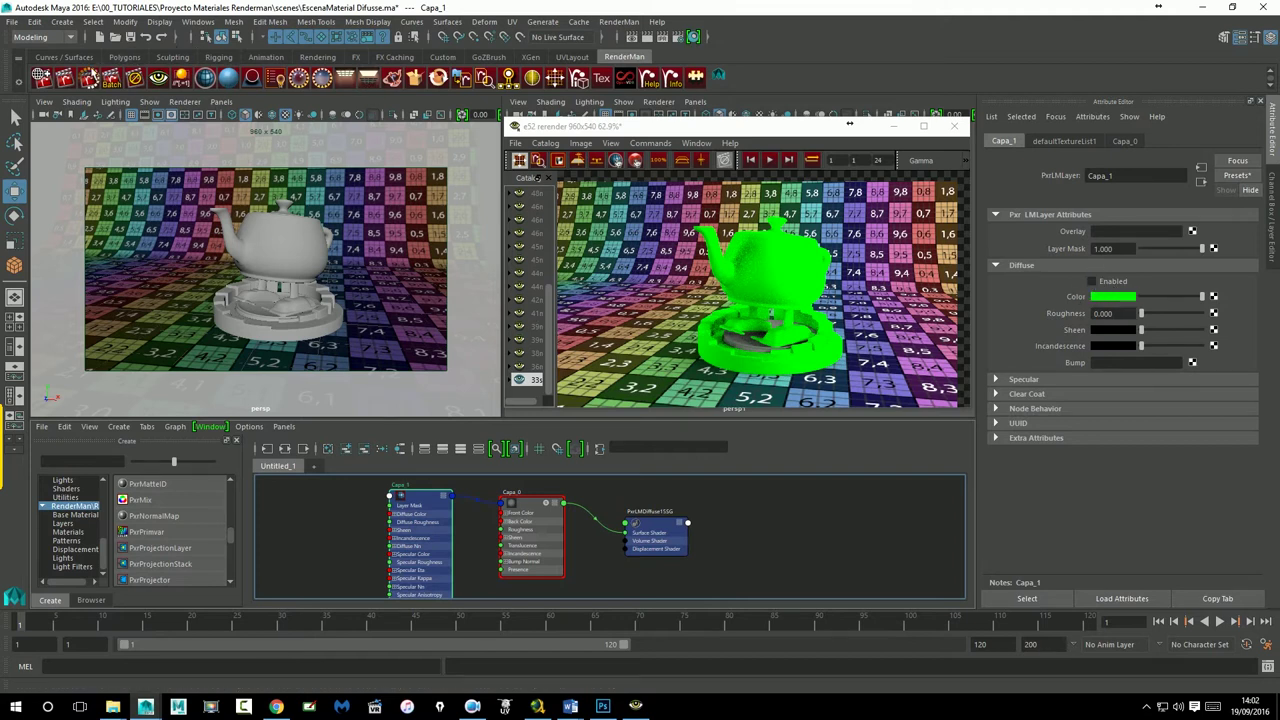
pyautogui.click(100, 86)
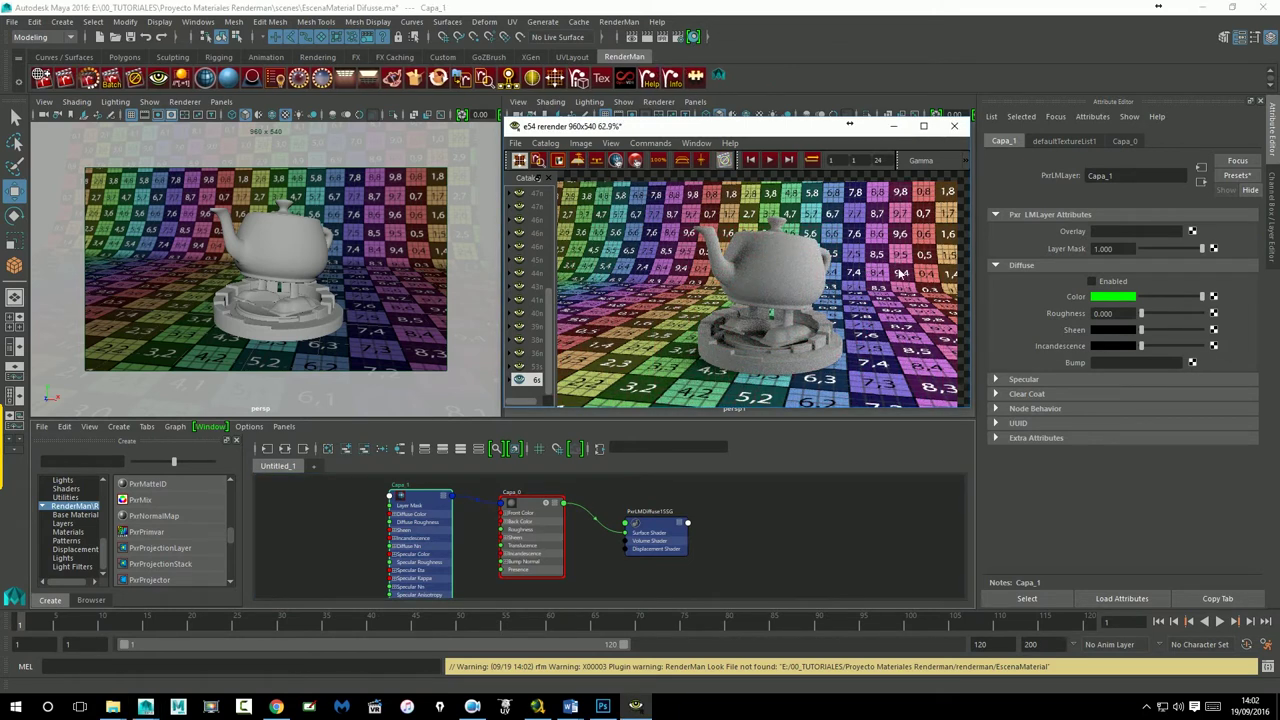
# Step: Re-enable Capa_1's Diffuse, then inspect Capa_0 and Capa_1 in the Attribute Editor
pyautogui.click(1098, 289)
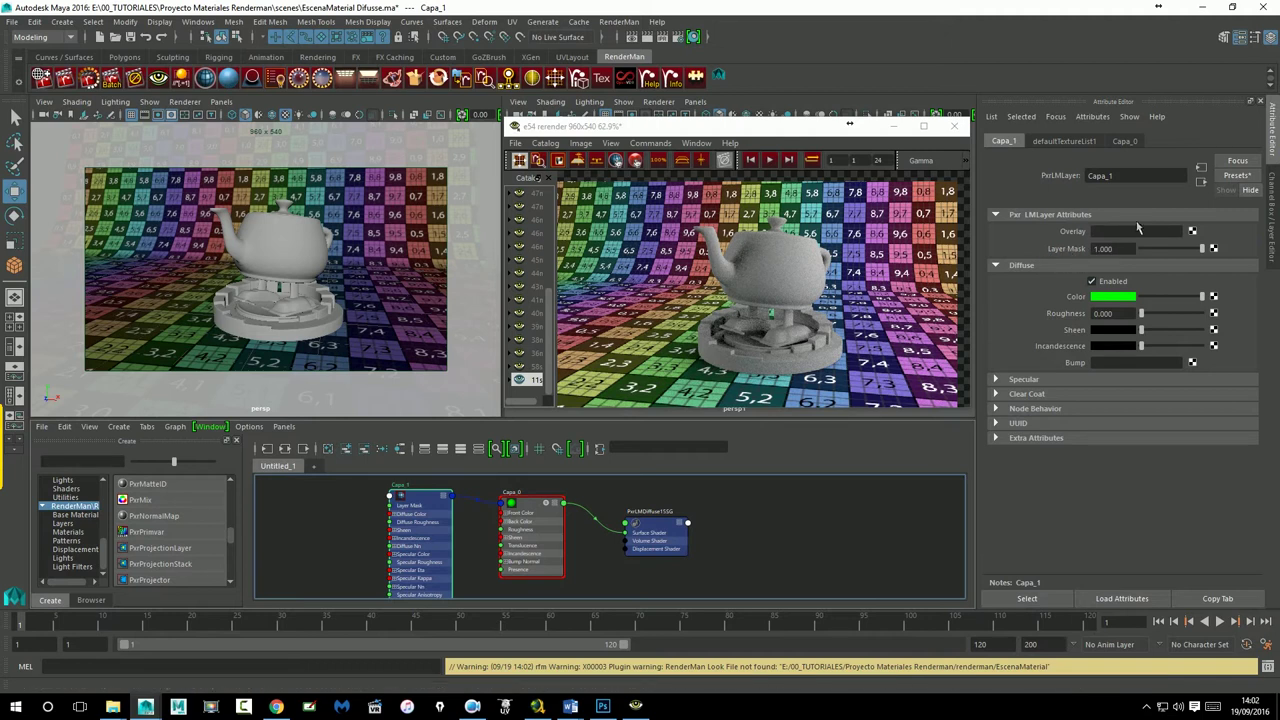
pyautogui.click(535, 513)
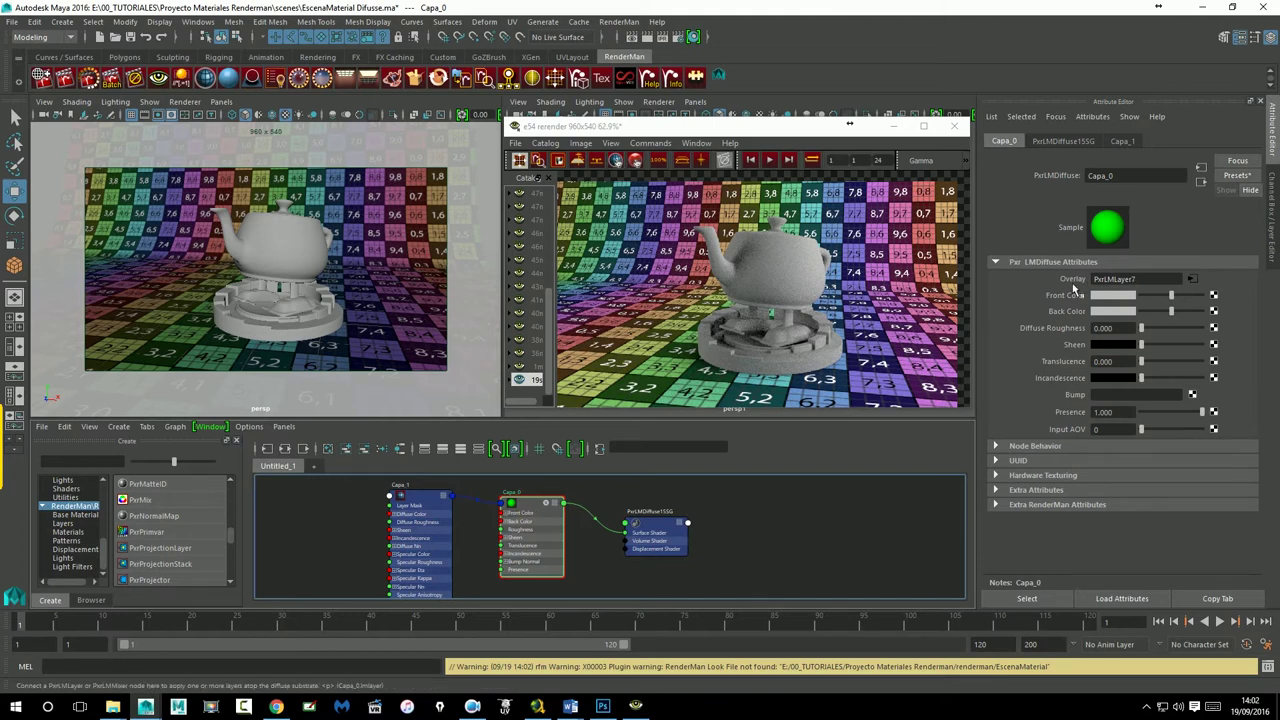
pyautogui.click(401, 496)
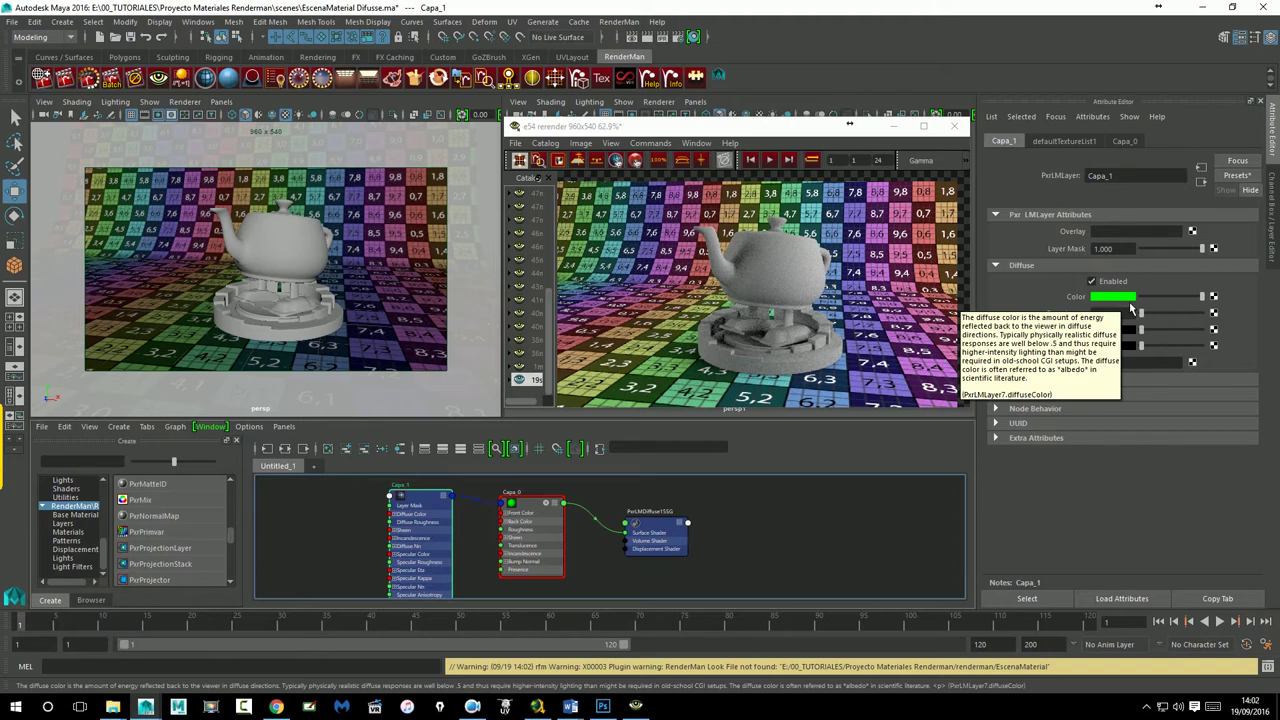
# Step: Set Capa_1's Layer Mask to 0.000 and bring up the Photoshop layer example
pyautogui.moveTo(1183, 253); pyautogui.dragTo(1105, 256)
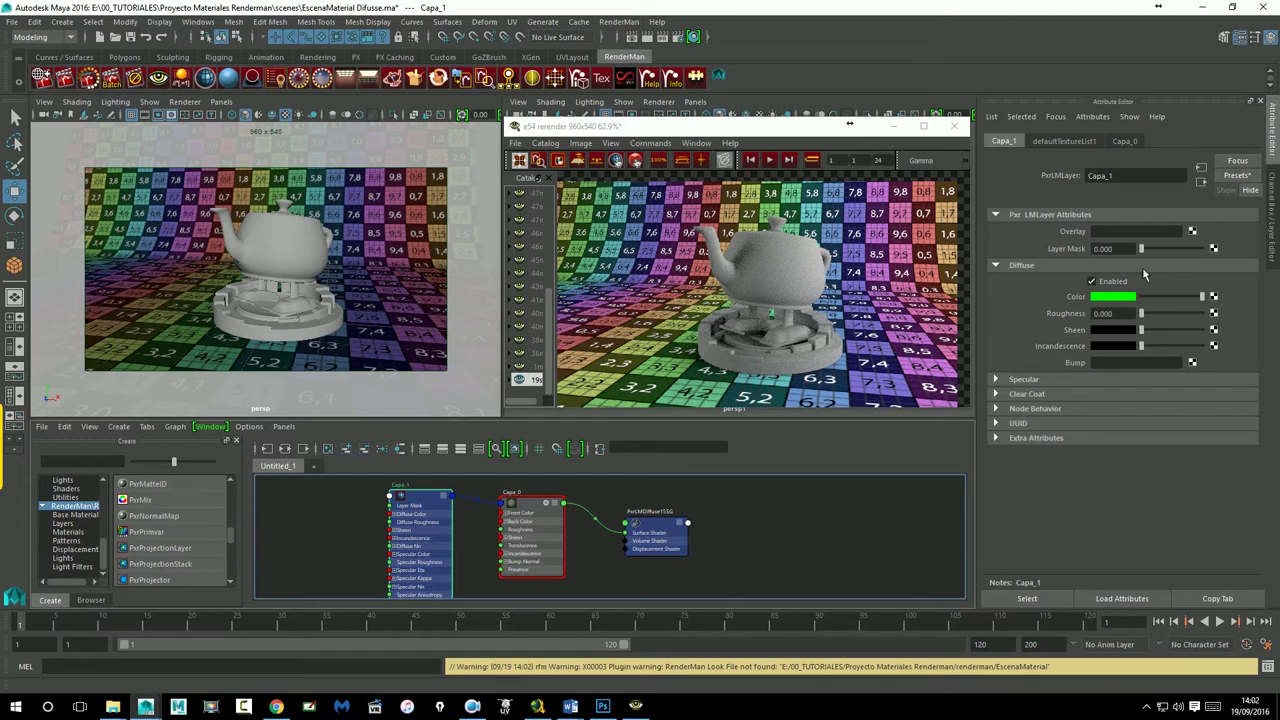
pyautogui.click(1131, 255)
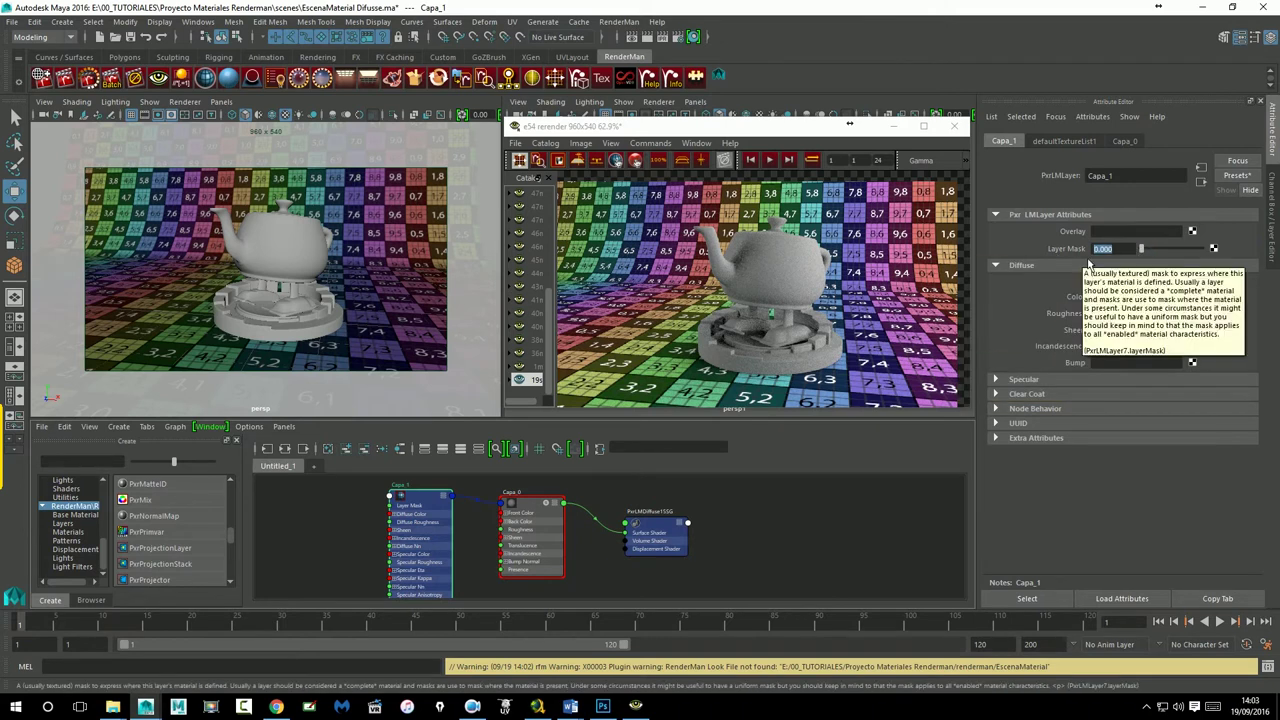
pyautogui.click(602, 706)
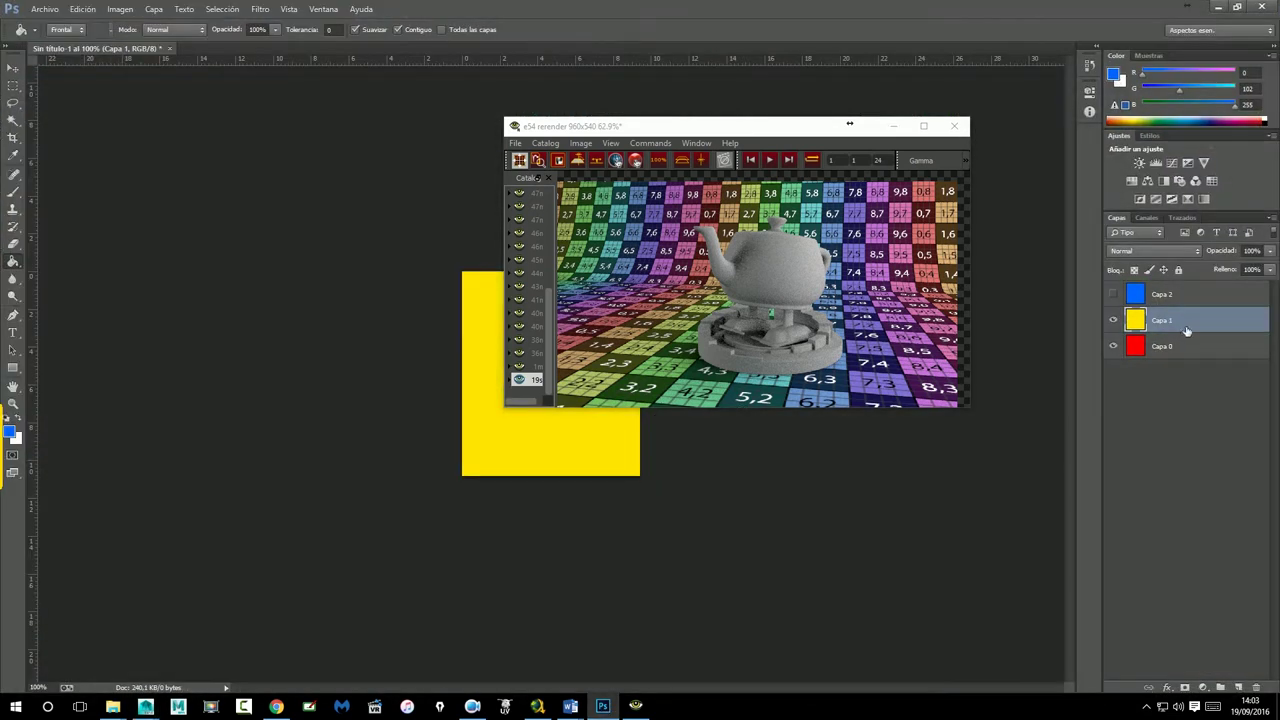
# Step: Try Capa 1's opacity at 0% and 54%, restore it to 100%, and return to Maya
pyautogui.click(894, 126)
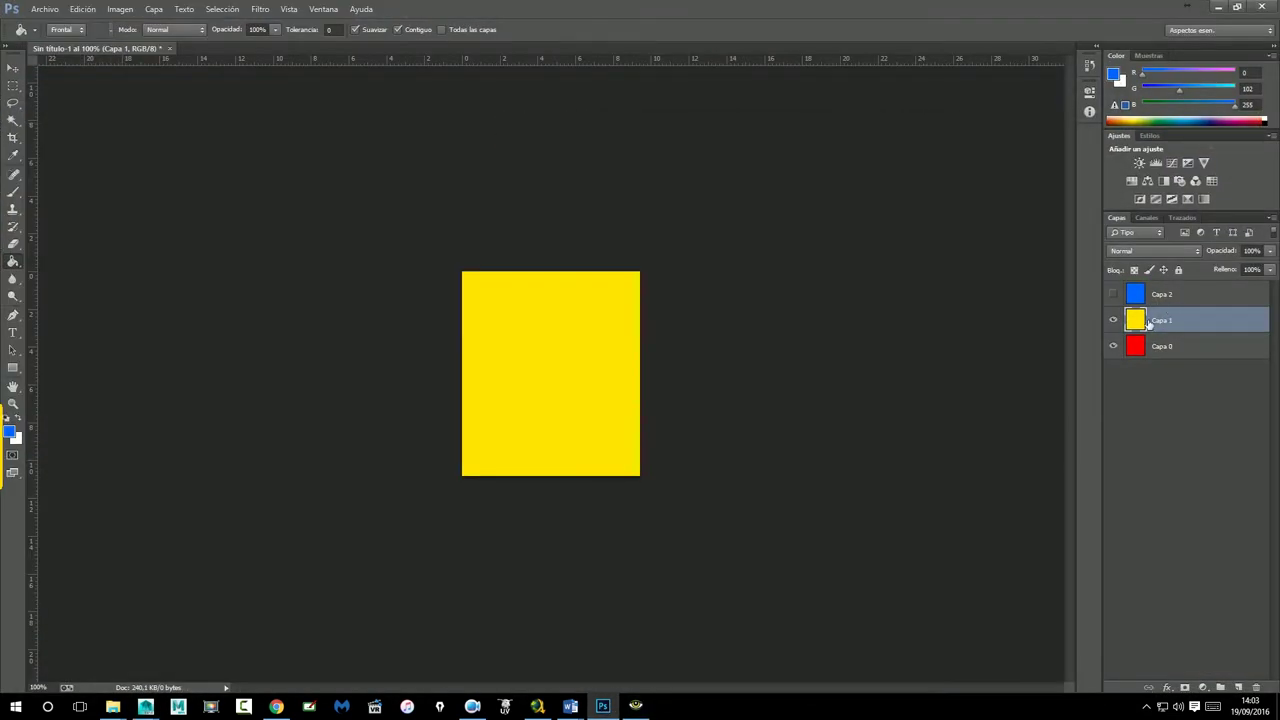
pyautogui.click(1268, 252)
pyautogui.moveTo(1213, 270); pyautogui.dragTo(1271, 273)
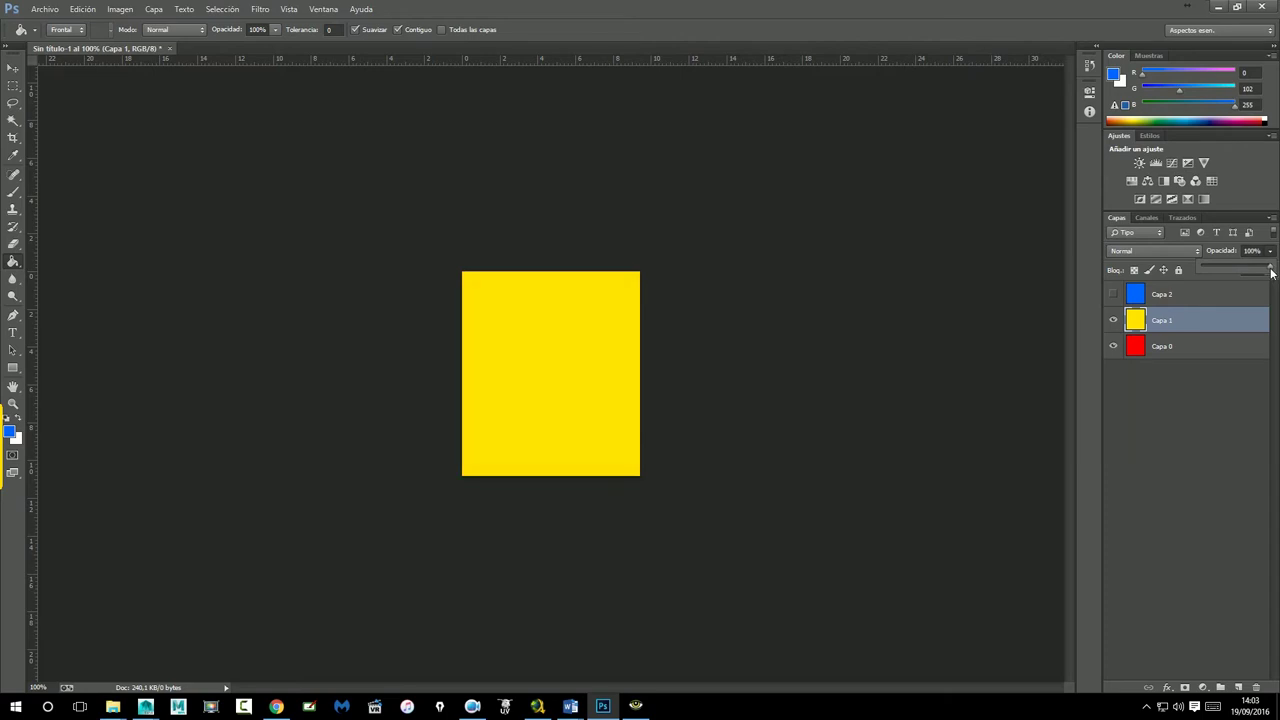
pyautogui.moveTo(1271, 273)
pyautogui.mouseDown()
pyautogui.moveTo(1192, 274)
pyautogui.moveTo(1272, 270)
pyautogui.mouseUp()
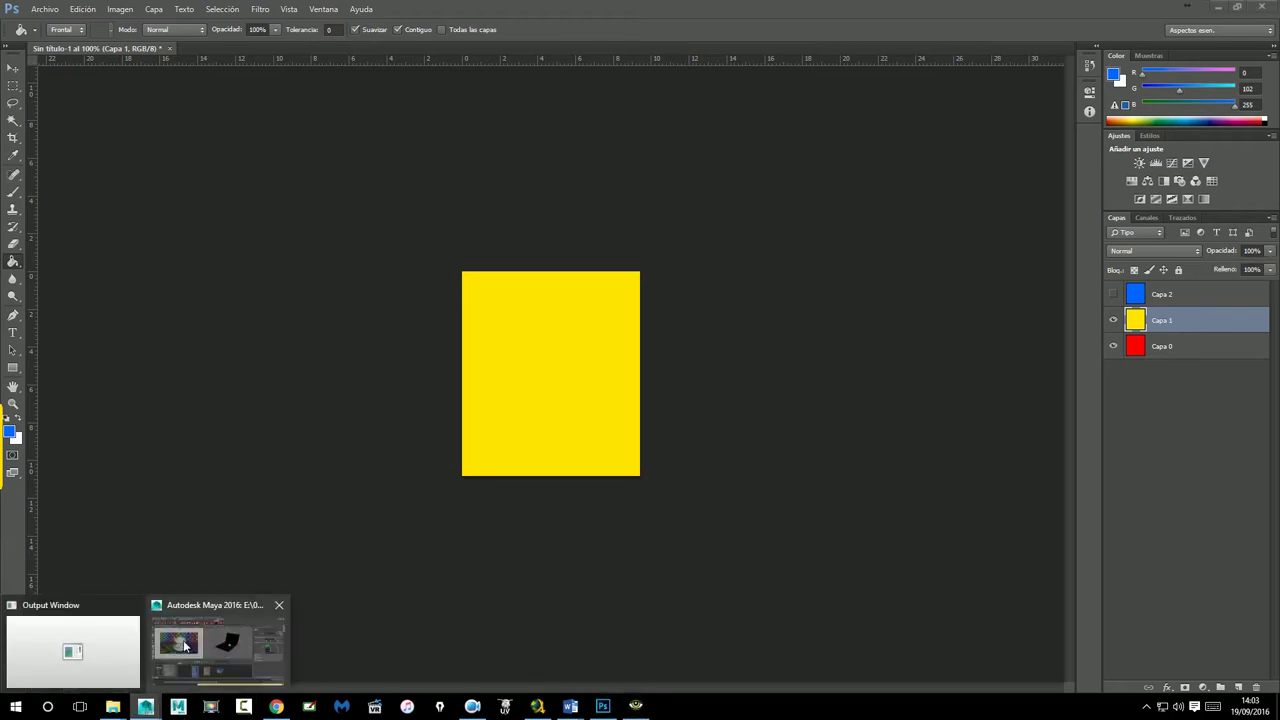
pyautogui.moveTo(145, 707)
pyautogui.click(194, 619)
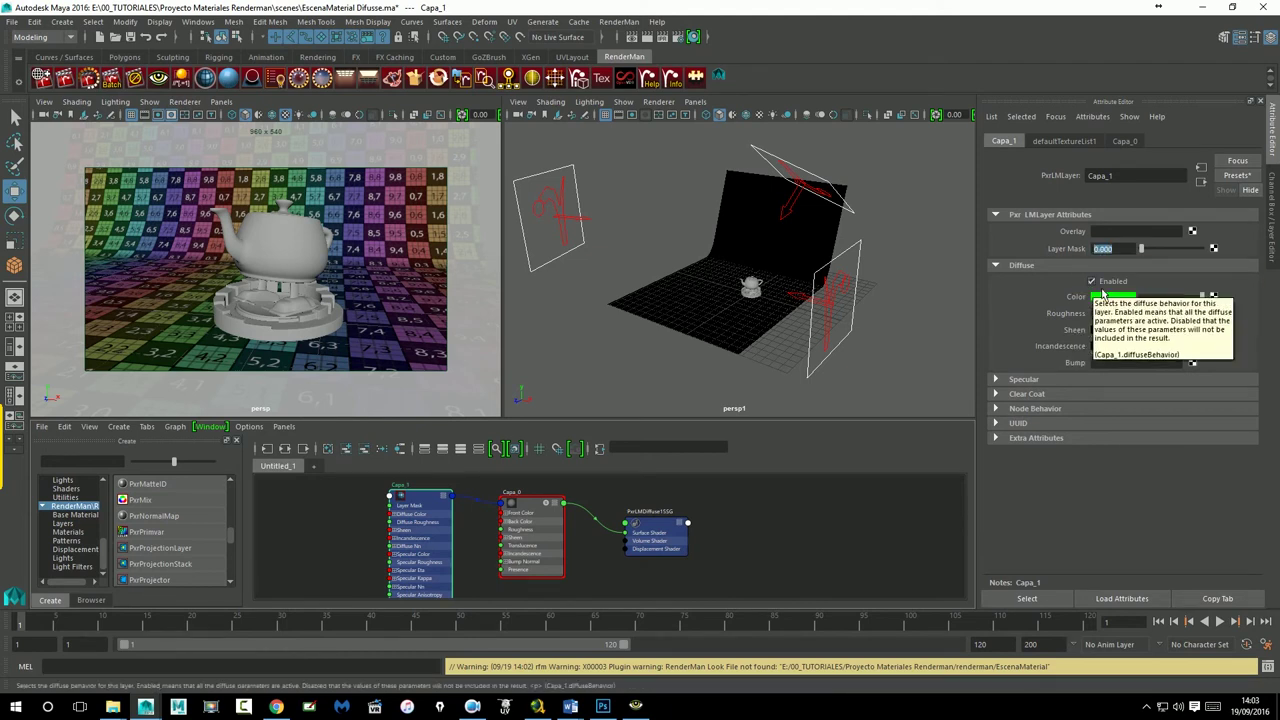
# Step: Re-render the teapot in IPR and type 0.5 into Capa_1's Layer Mask
pyautogui.click(672, 77)
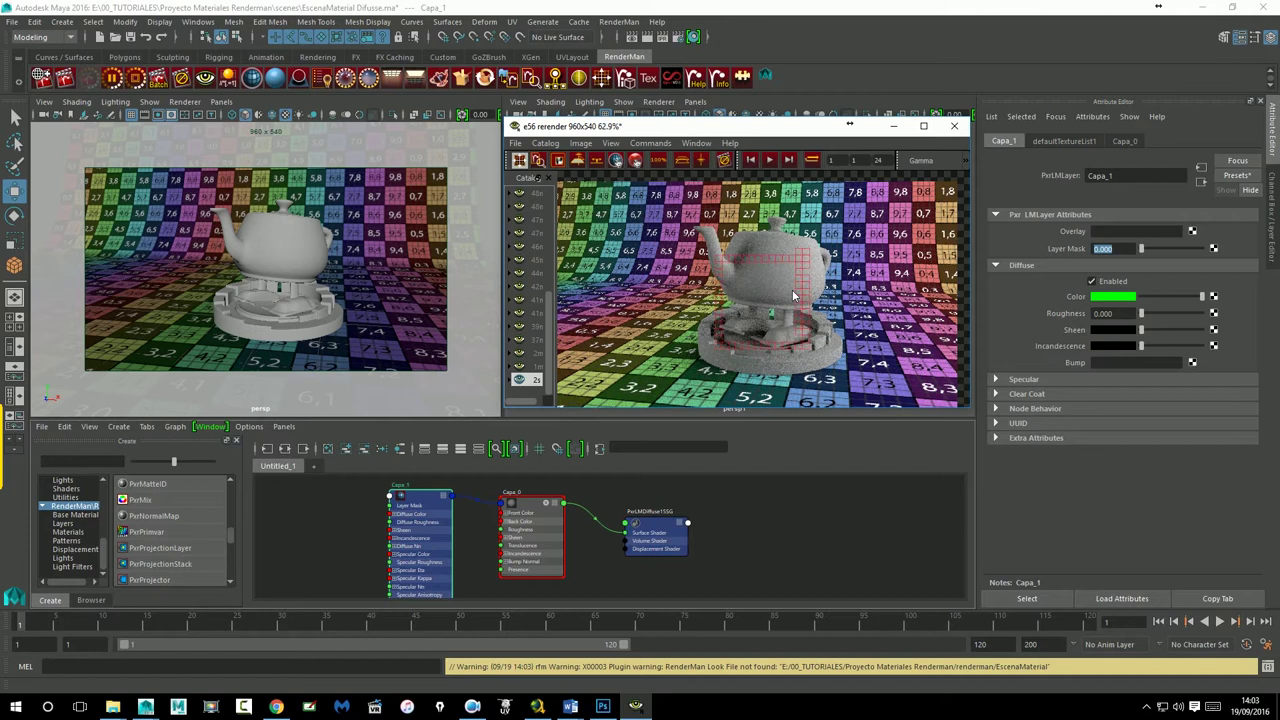
pyautogui.click(1079, 271)
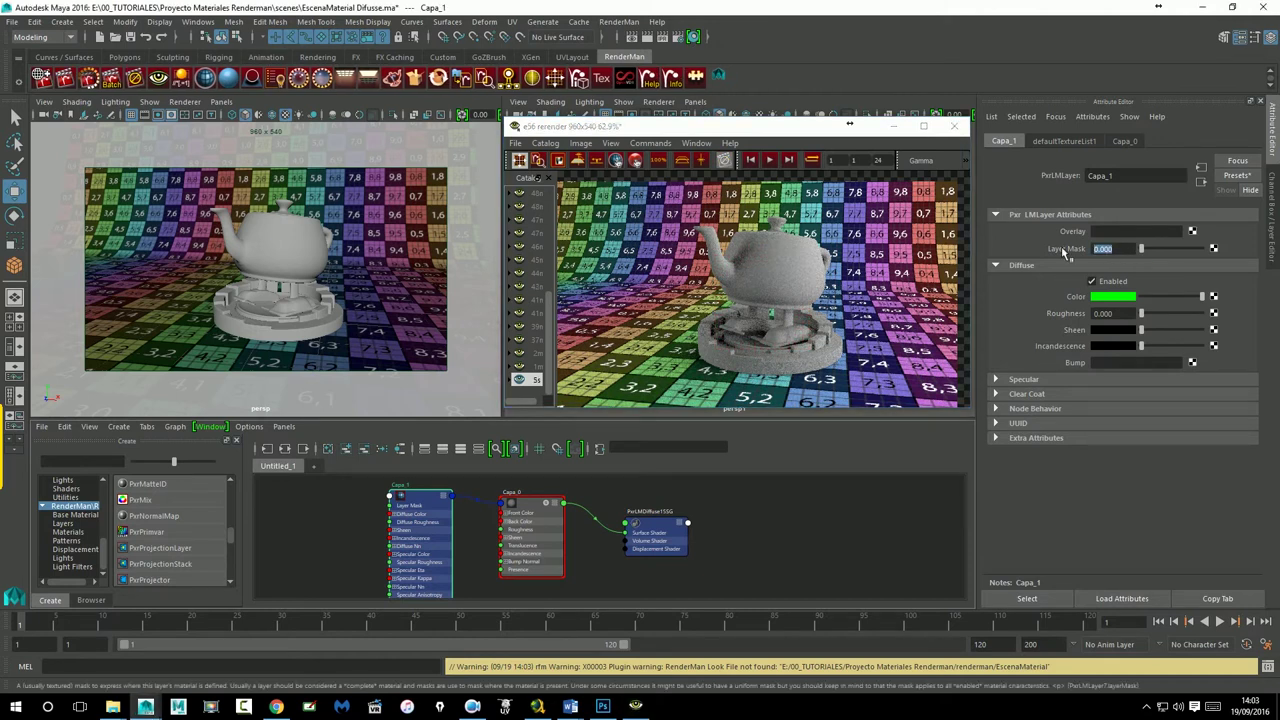
pyautogui.write('0.5')
pyautogui.press('Return')
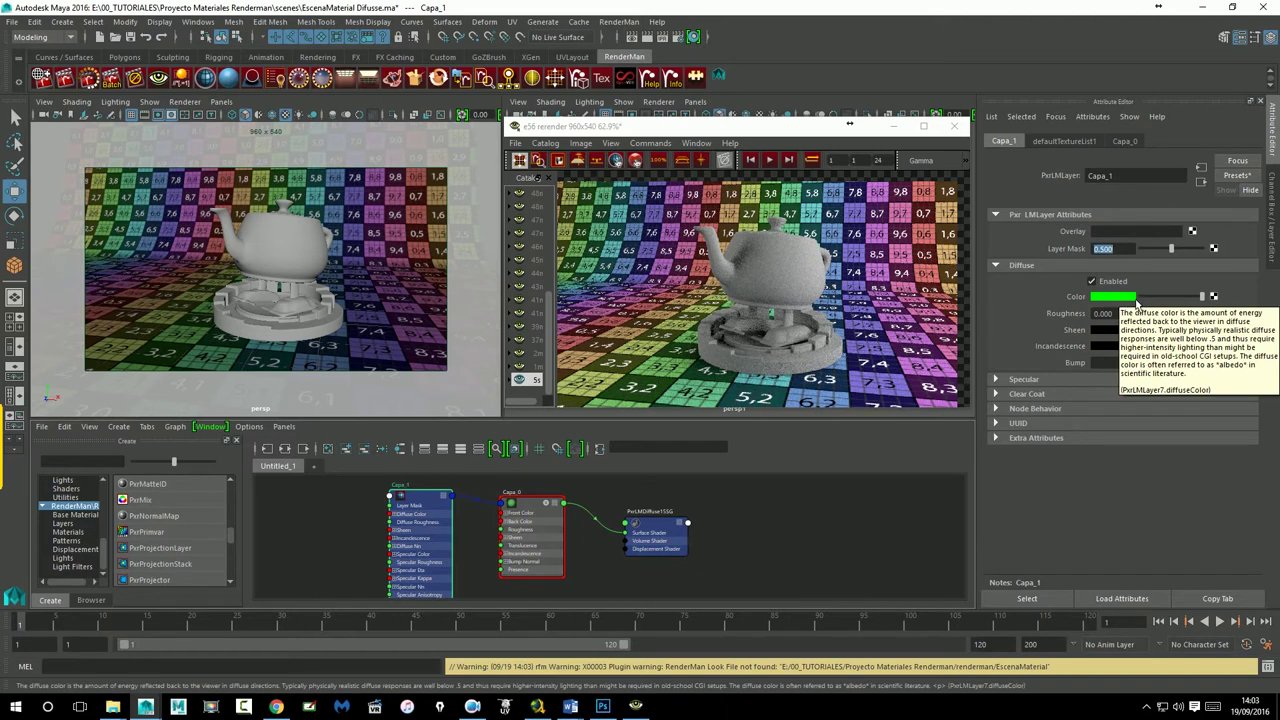
# Step: Set the yellow Capa 1 layer to 54% opacity for an orange blend, then return to Maya
pyautogui.click(602, 706)
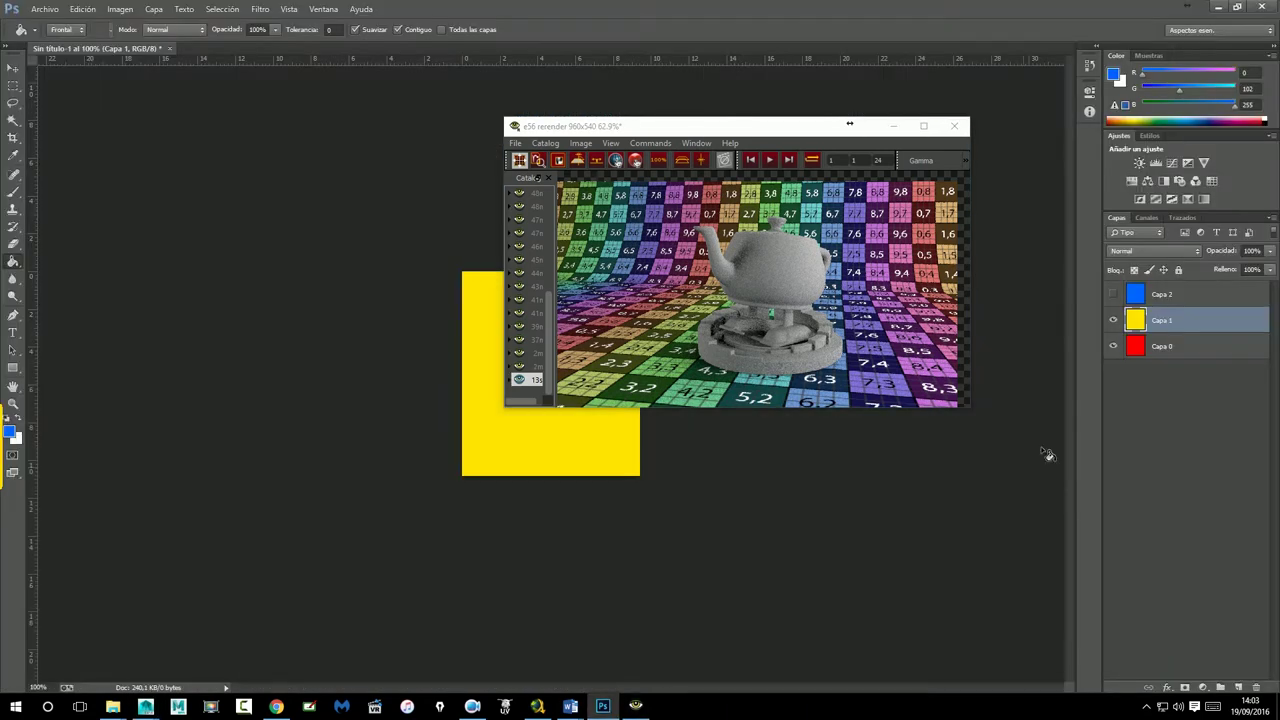
pyautogui.click(897, 128)
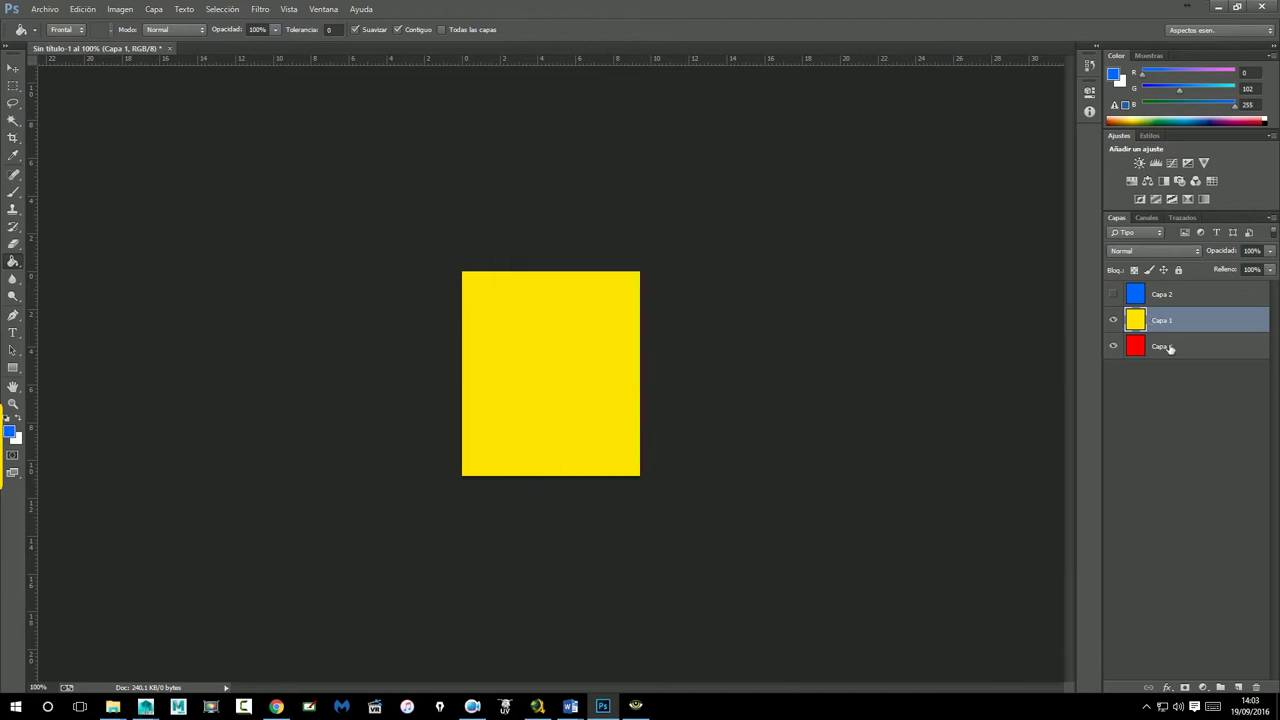
pyautogui.click(1267, 254)
pyautogui.moveTo(1256, 268); pyautogui.dragTo(1240, 269)
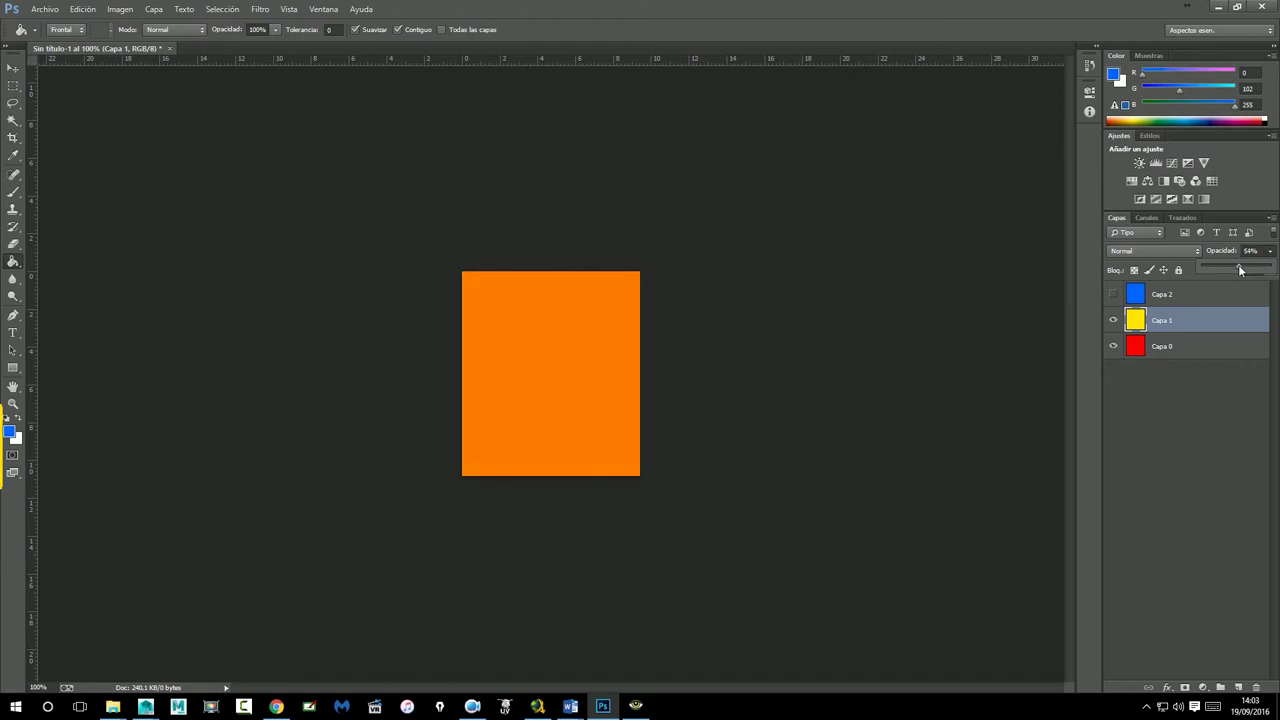
pyautogui.click(1140, 444)
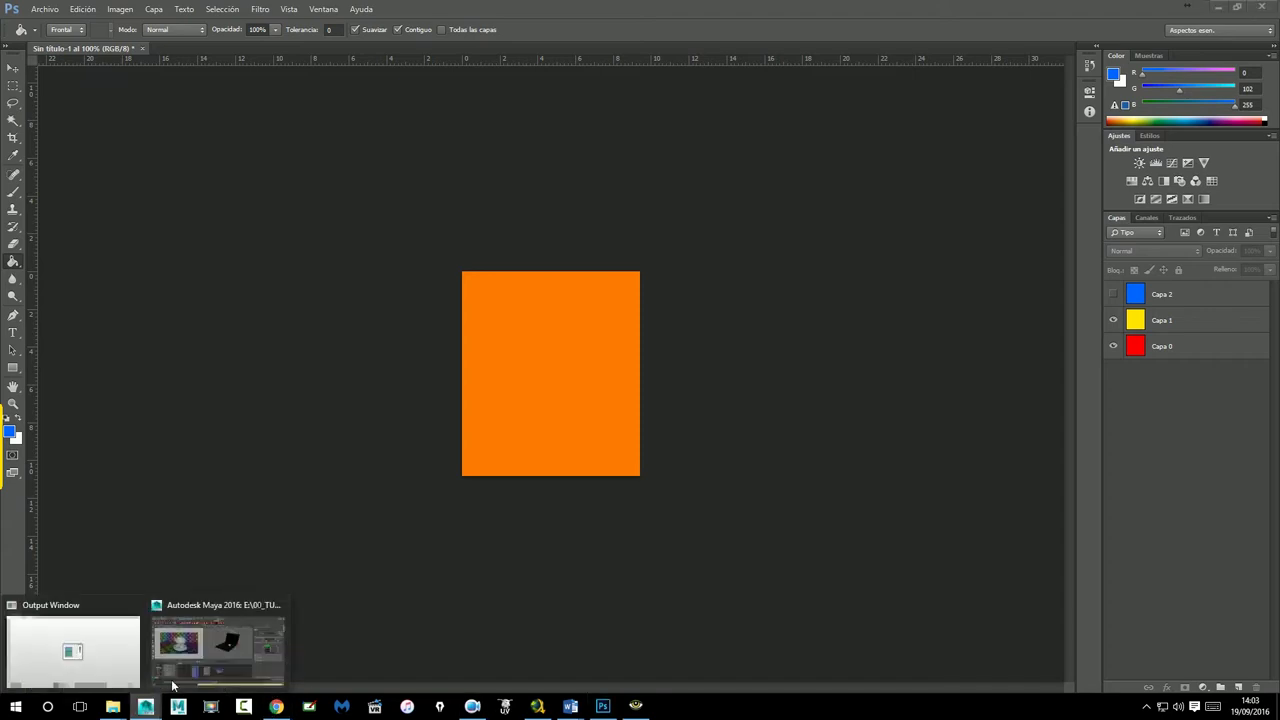
pyautogui.click(218, 640)
# Step: Set the base Capa_0 Front Color to red from Color History
pyautogui.click(1126, 299)
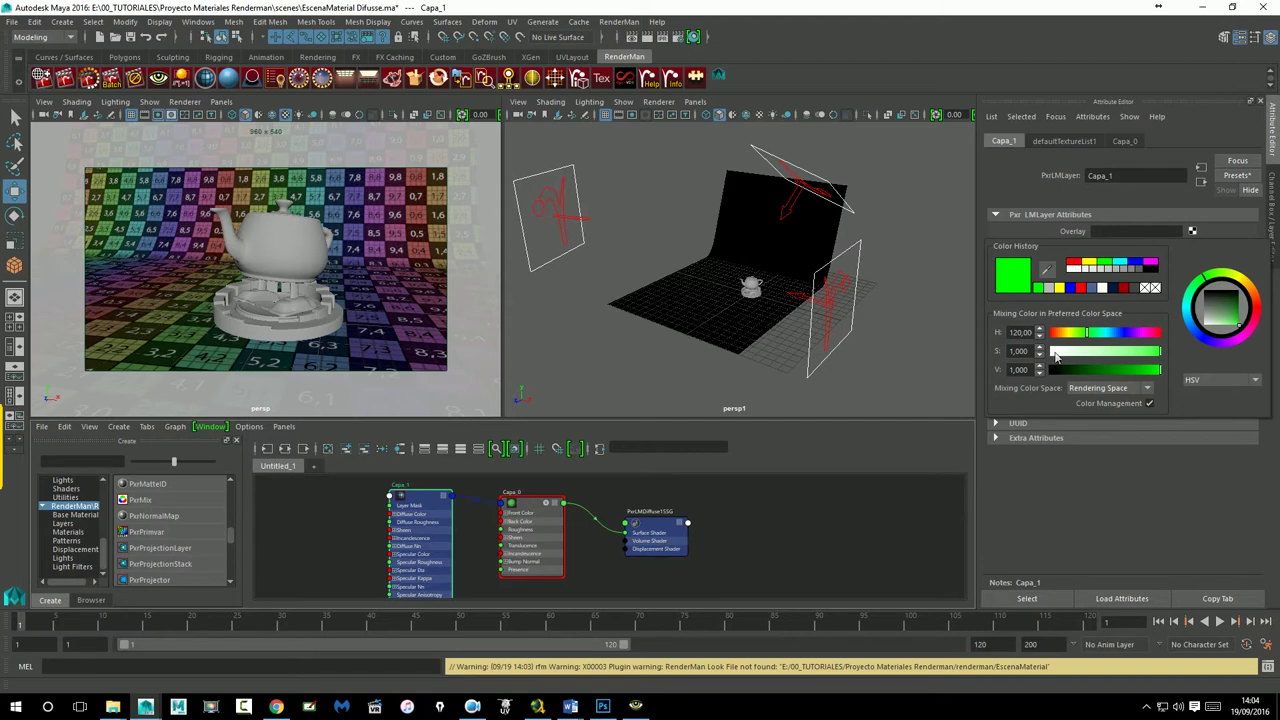
pyautogui.click(604, 706)
pyautogui.click(604, 706)
pyautogui.click(1126, 298)
pyautogui.click(1125, 140)
pyautogui.click(1118, 297)
pyautogui.click(1069, 262)
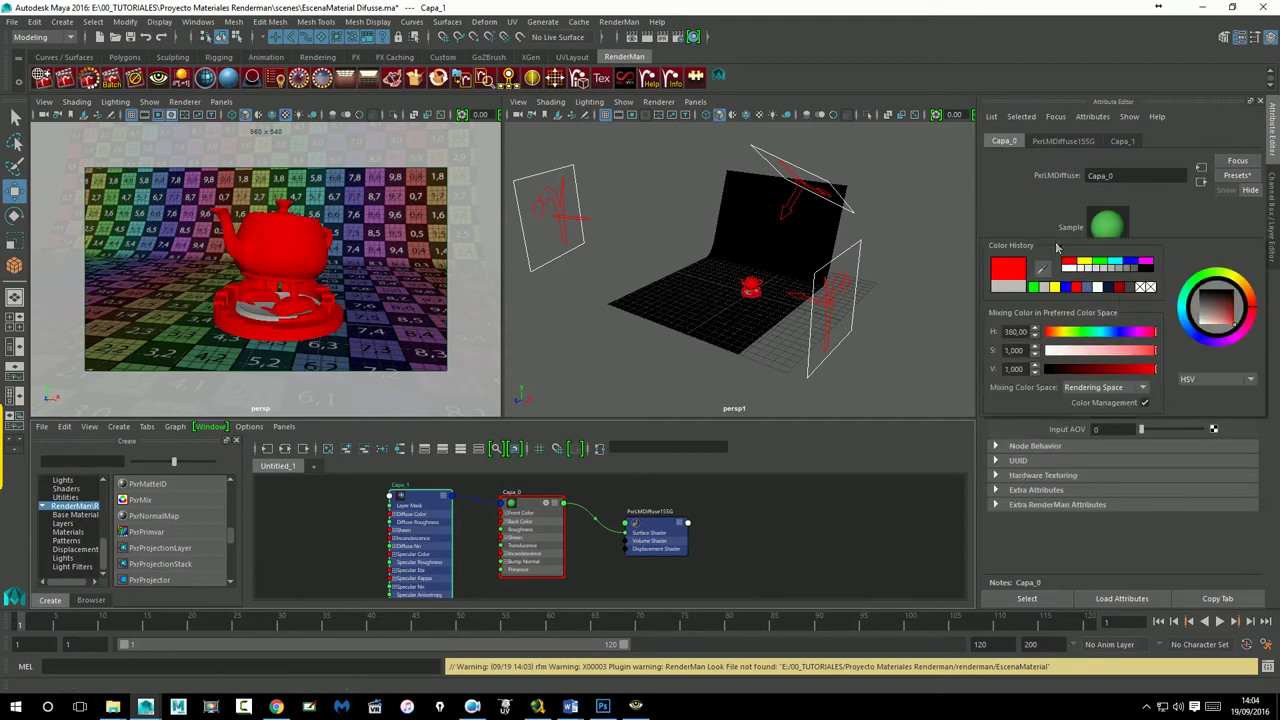
# Step: Select Capa_1, make its Diffuse Color yellow, and switch to Photoshop
pyautogui.click(1191, 280)
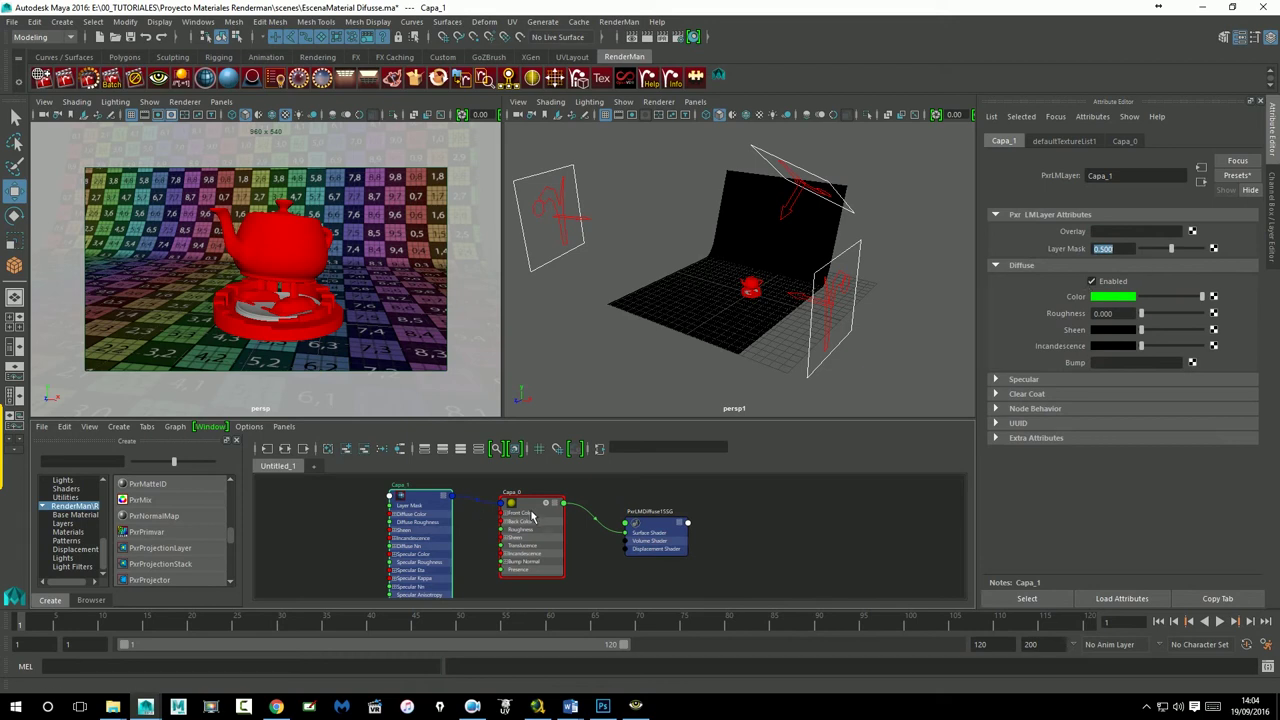
pyautogui.moveTo(425, 512); pyautogui.dragTo(418, 510)
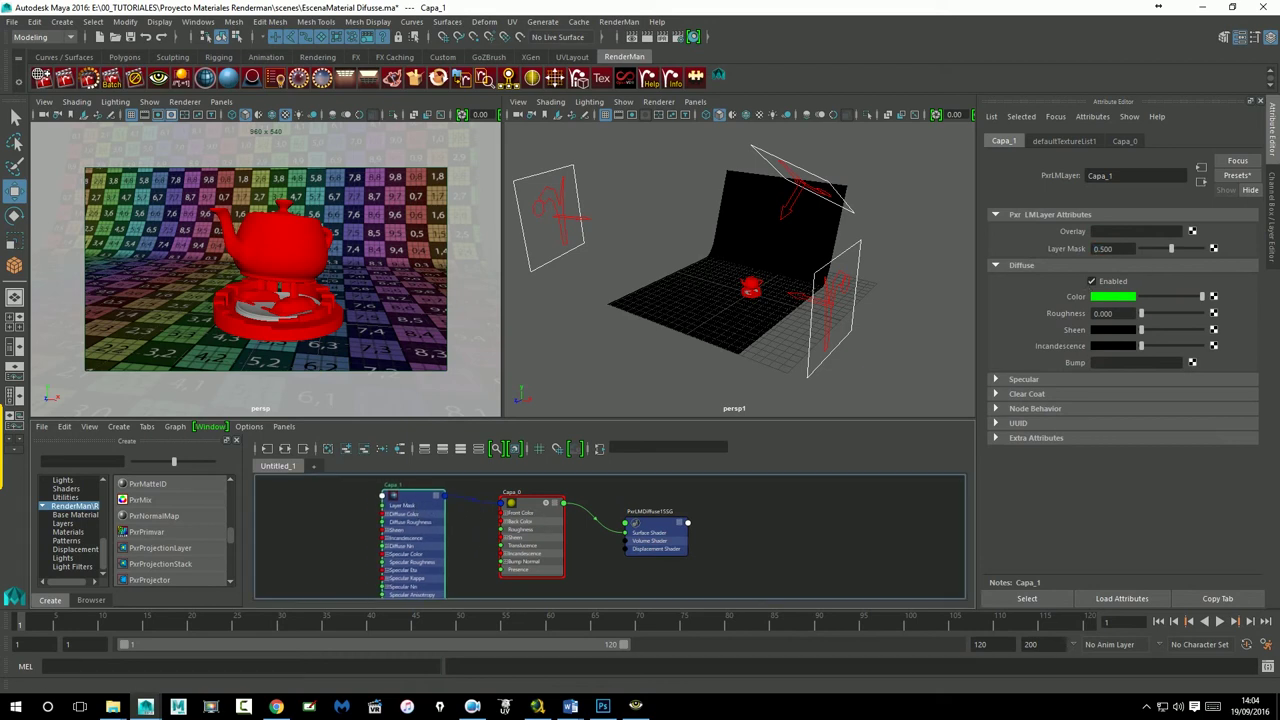
pyautogui.click(1110, 297)
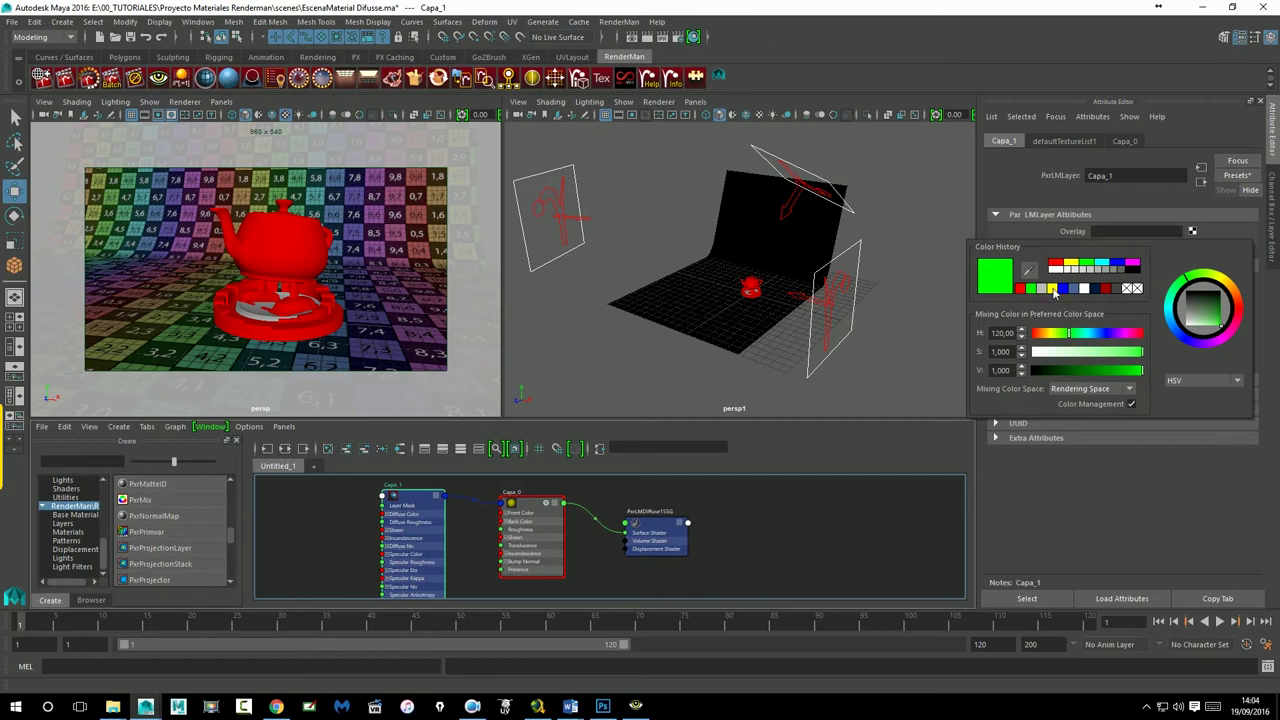
pyautogui.click(1053, 289)
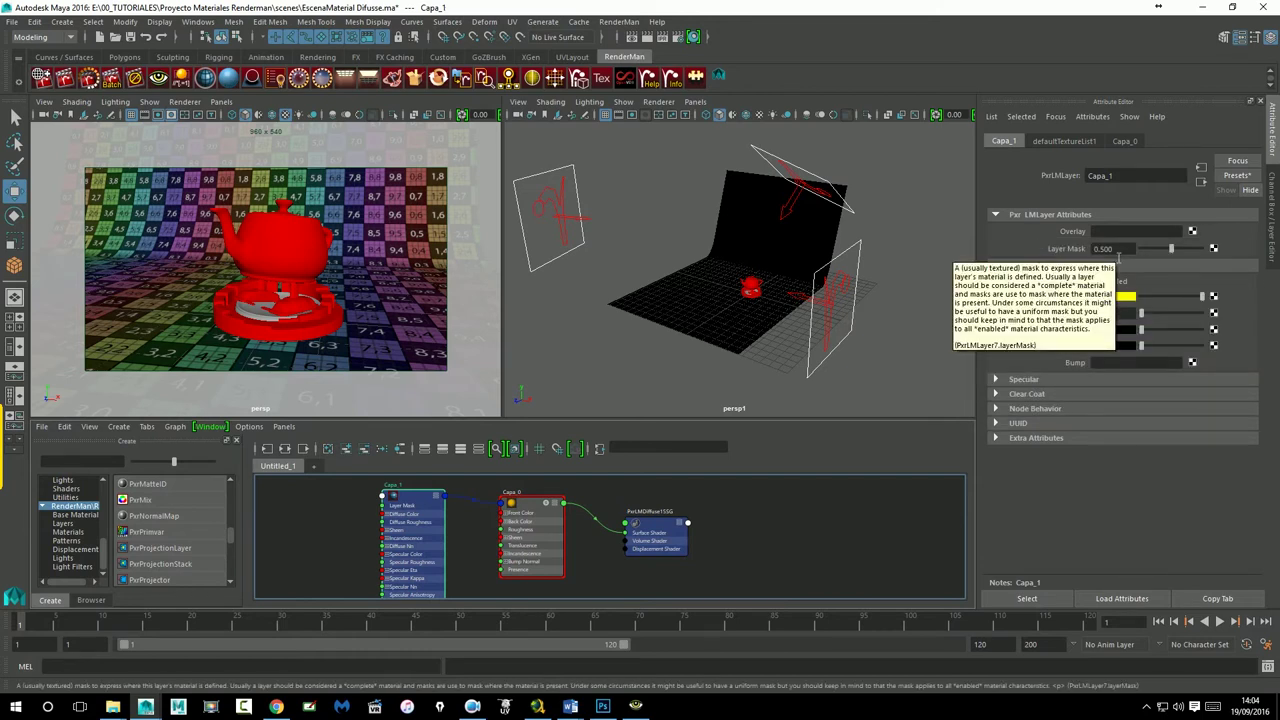
pyautogui.click(605, 707)
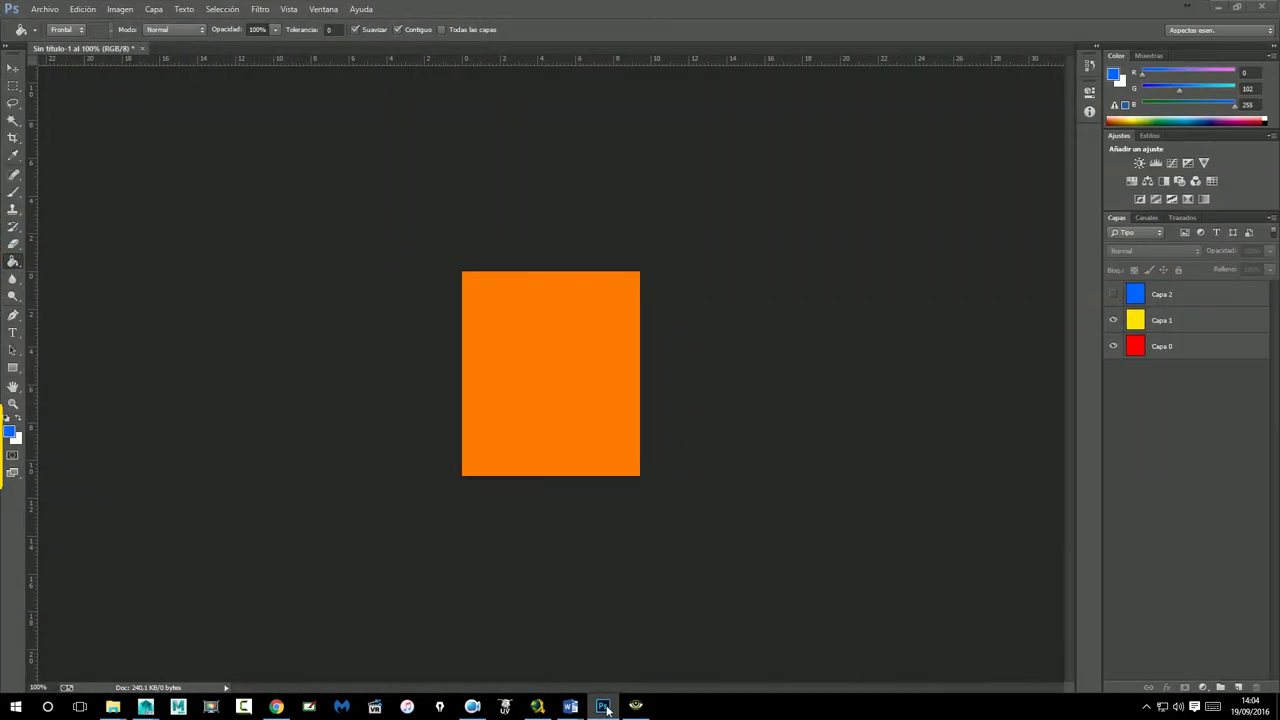
# Step: Leave Photoshop's orange blend example and return to Maya
pyautogui.click(605, 707)
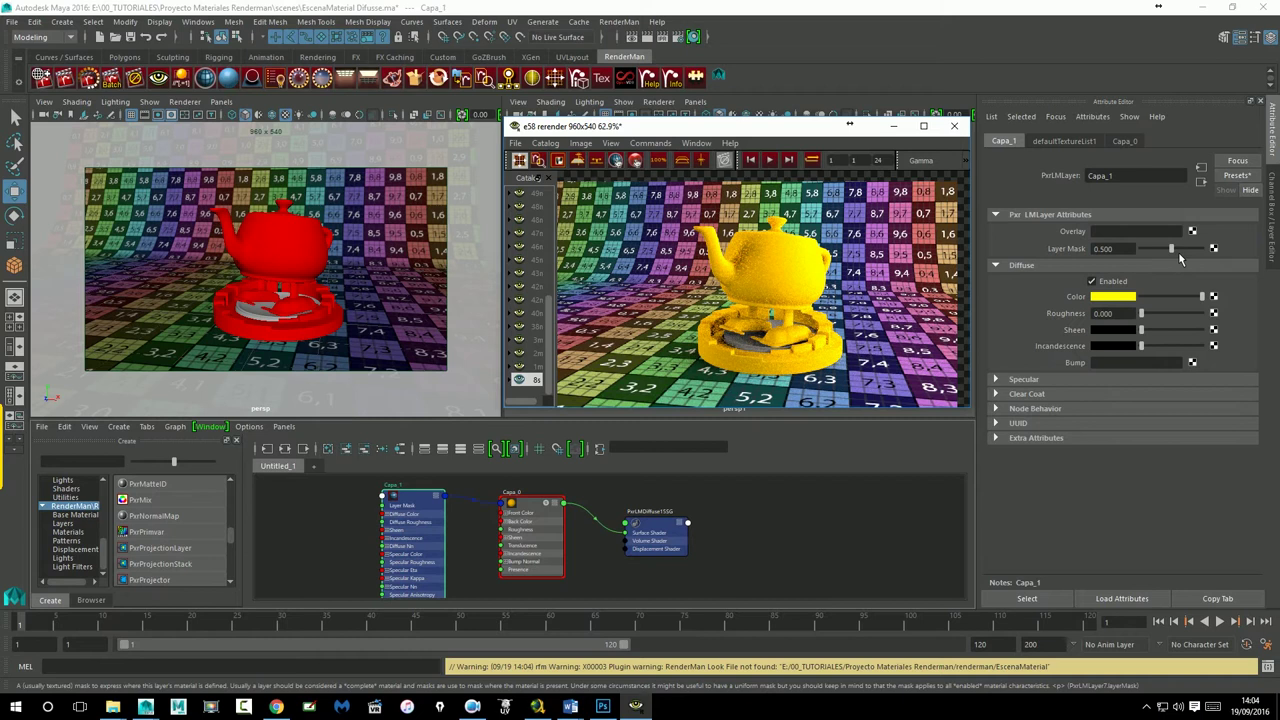
# Step: Raise Capa_1's Layer Mask to 1, connect a checker texture, re-render IPR, and select Capa_1's name
pyautogui.moveTo(1185, 250); pyautogui.dragTo(1252, 257)
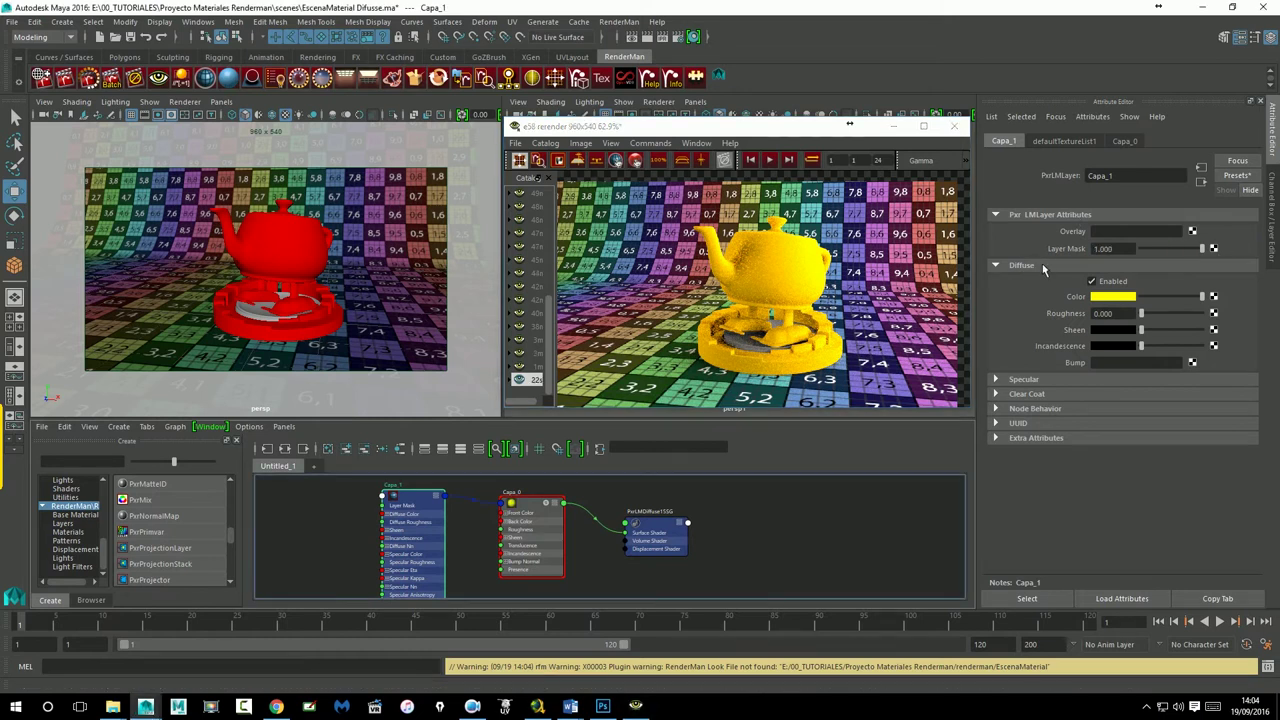
pyautogui.click(1213, 248)
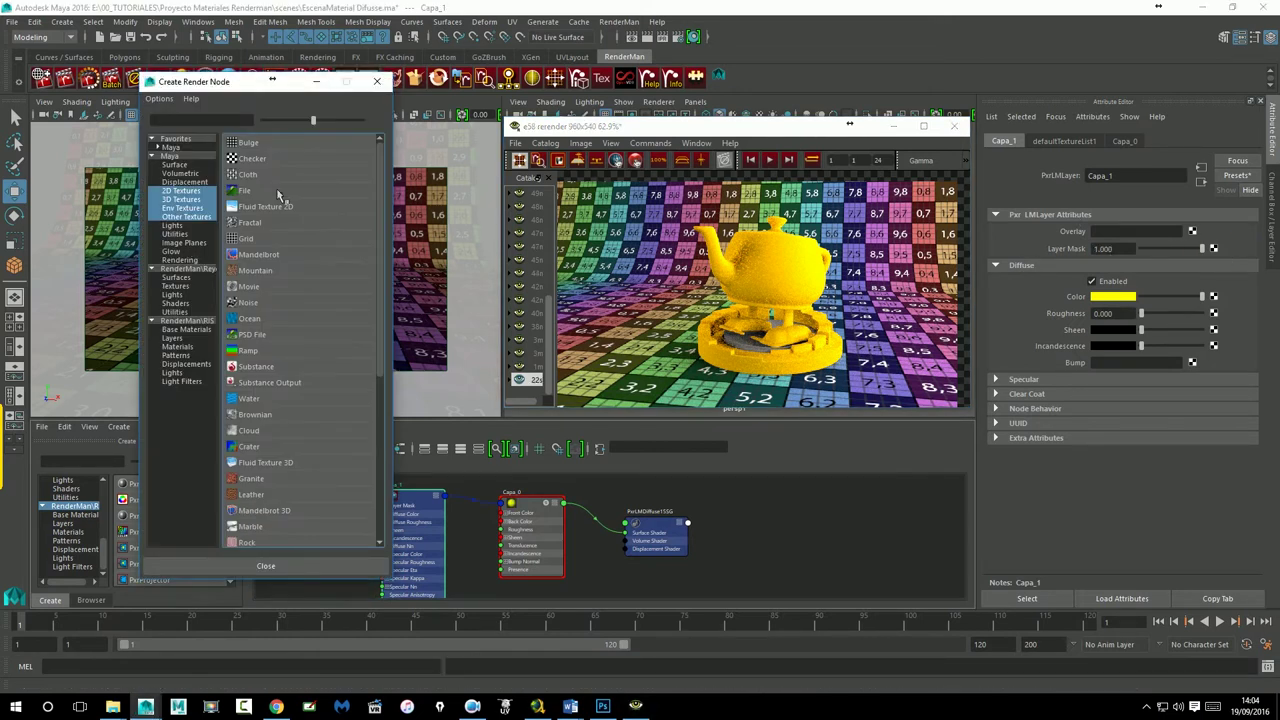
pyautogui.click(256, 160)
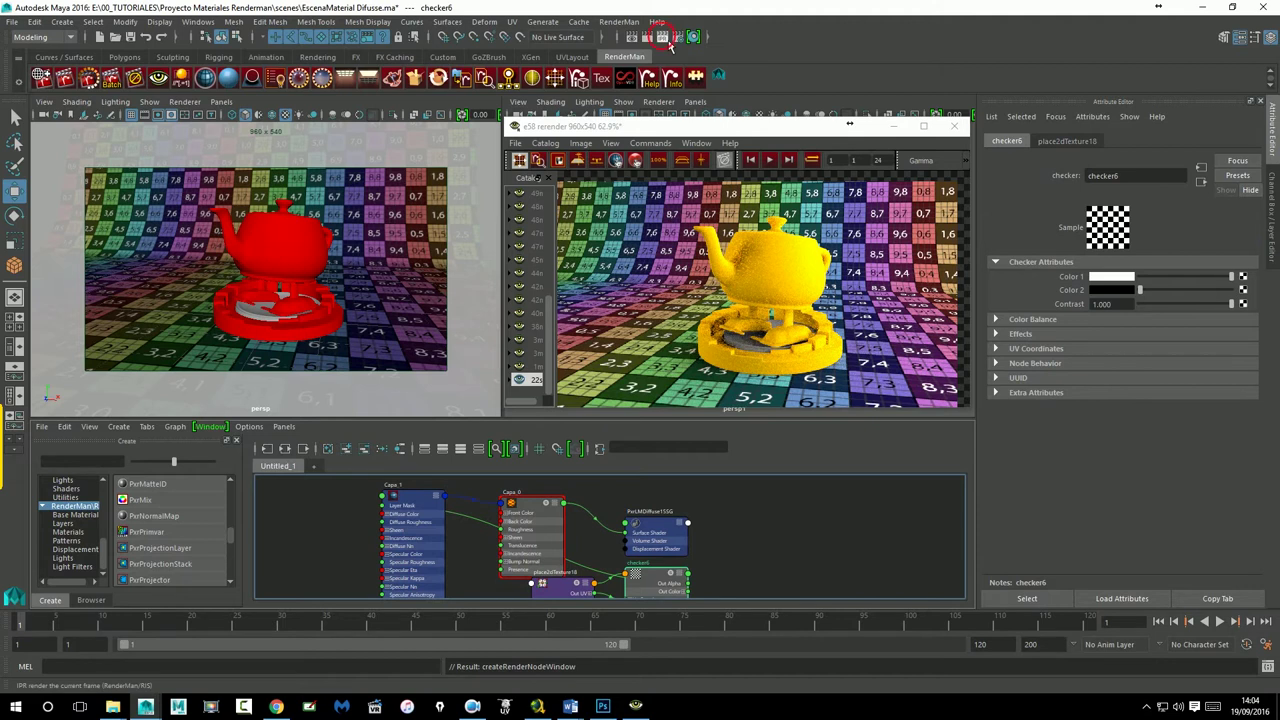
pyautogui.click(668, 37)
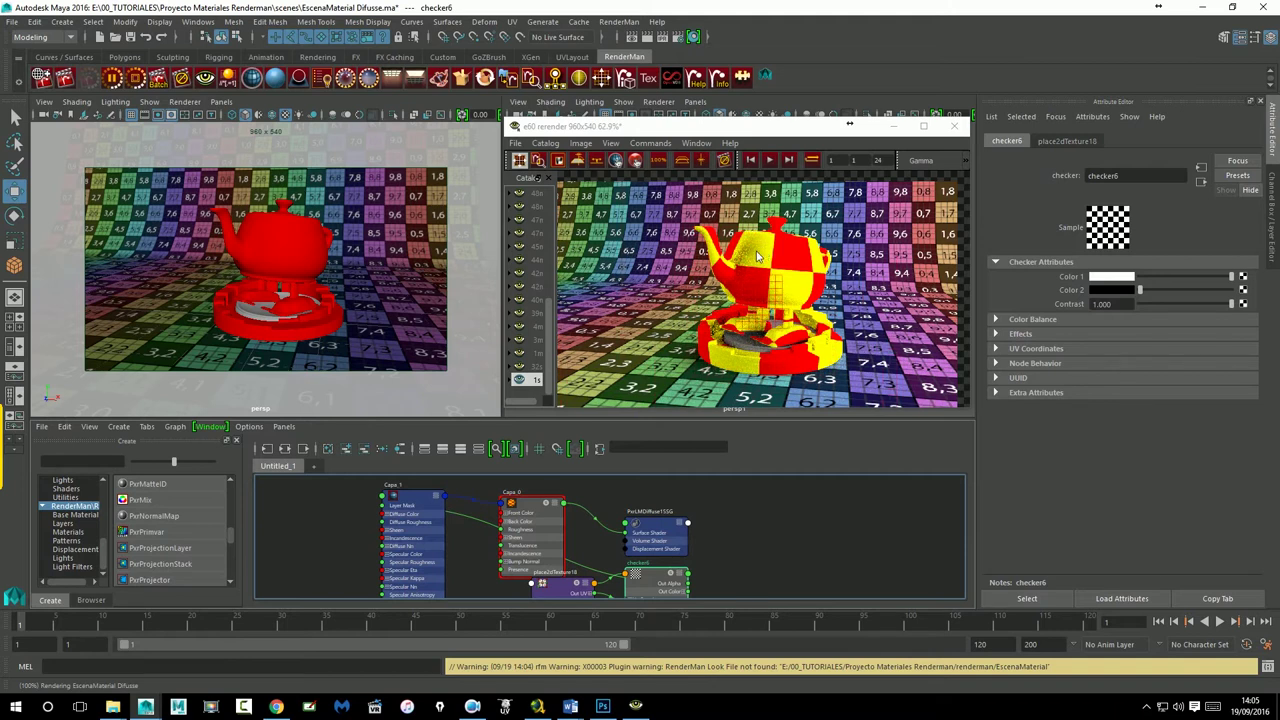
pyautogui.click(1201, 181)
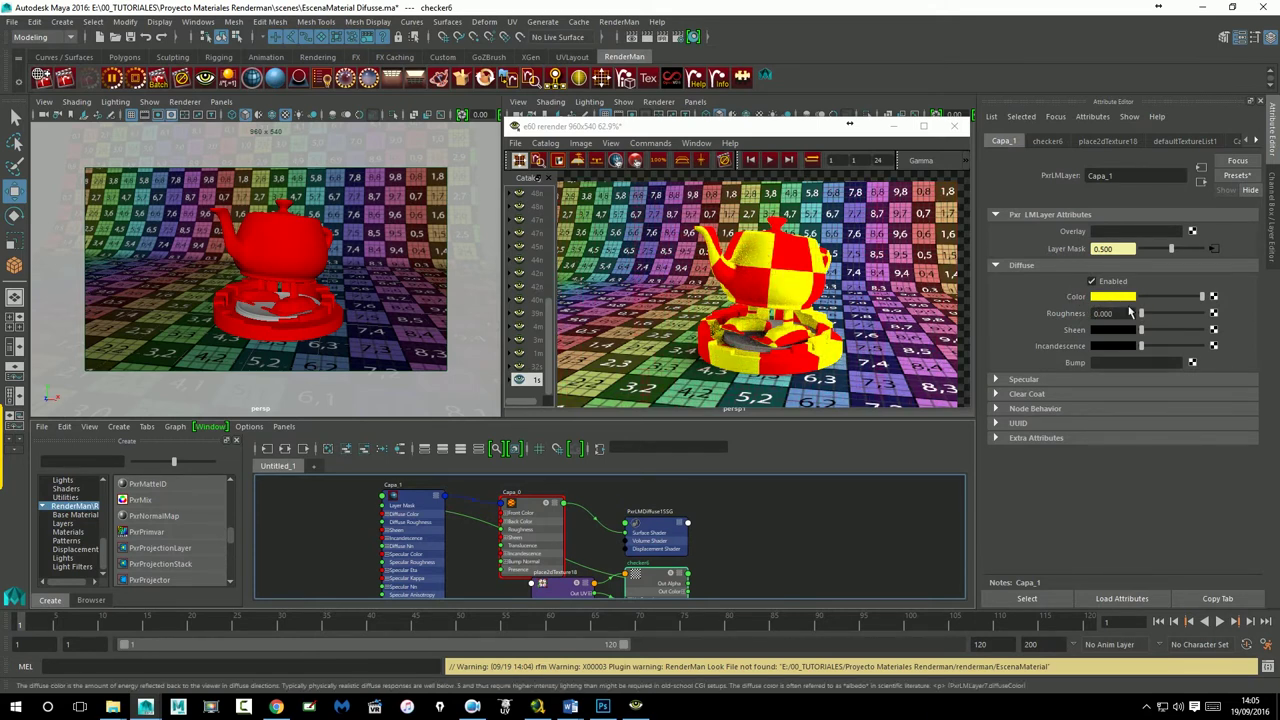
pyautogui.doubleClick(1100, 175)
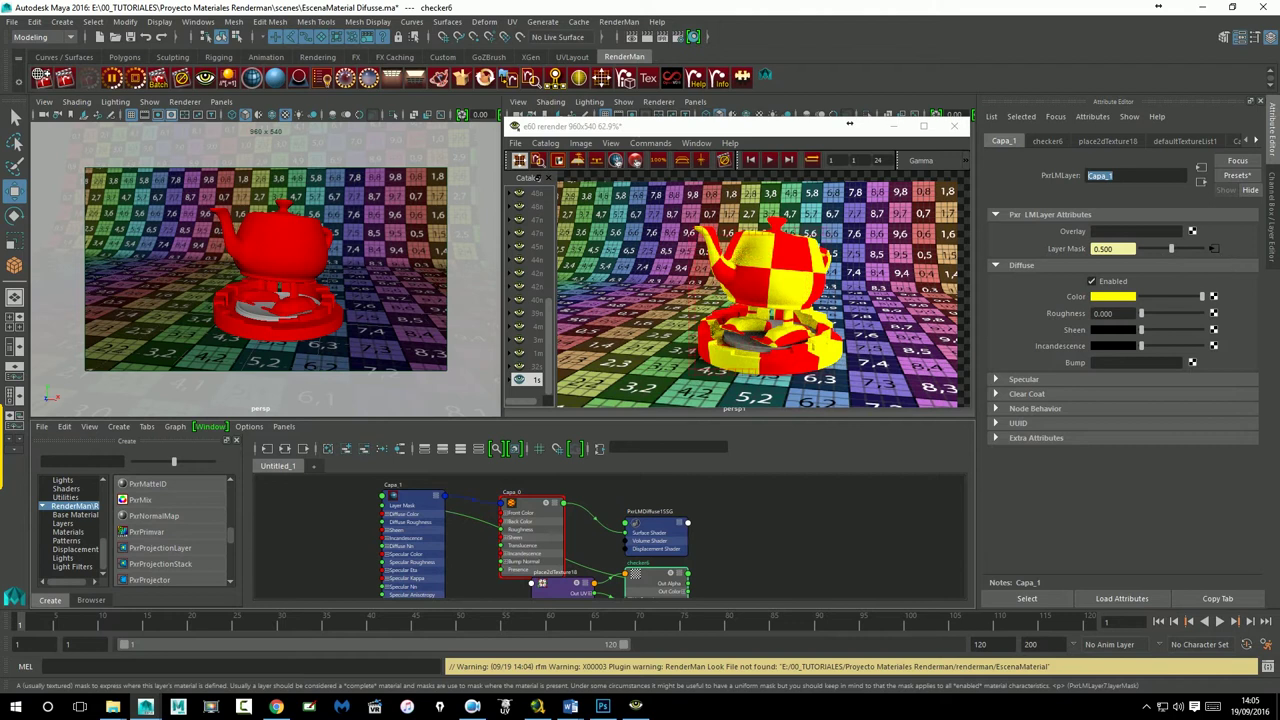
# Step: Break the checker connection on Capa_1's Layer Mask and map a new File texture node to it
pyautogui.rightClick(1085, 252)
pyautogui.click(1105, 282)
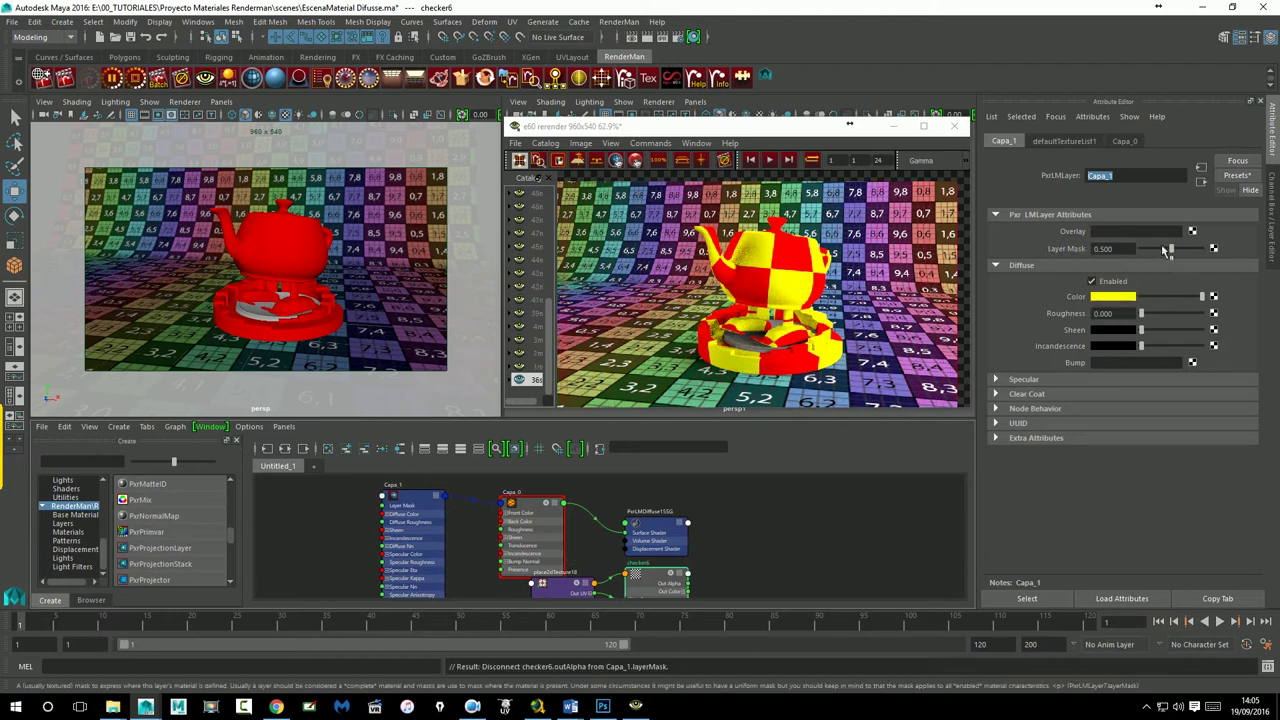
pyautogui.click(1213, 248)
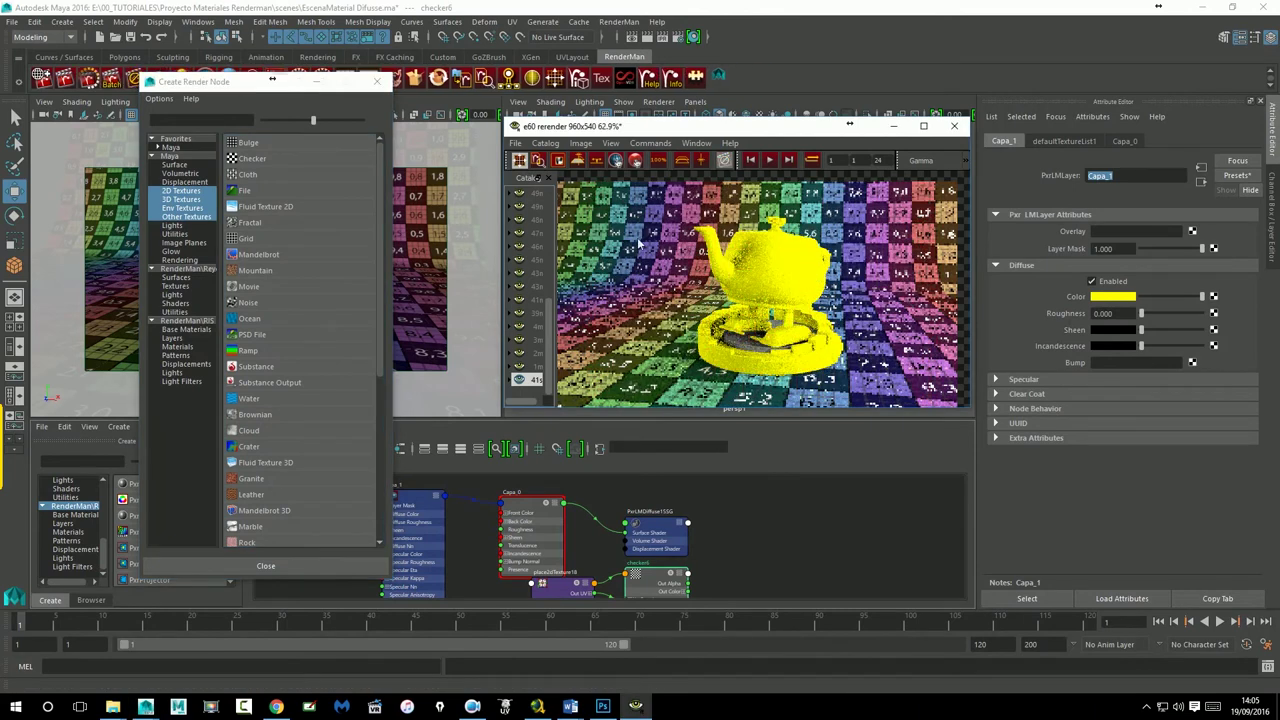
pyautogui.click(250, 191)
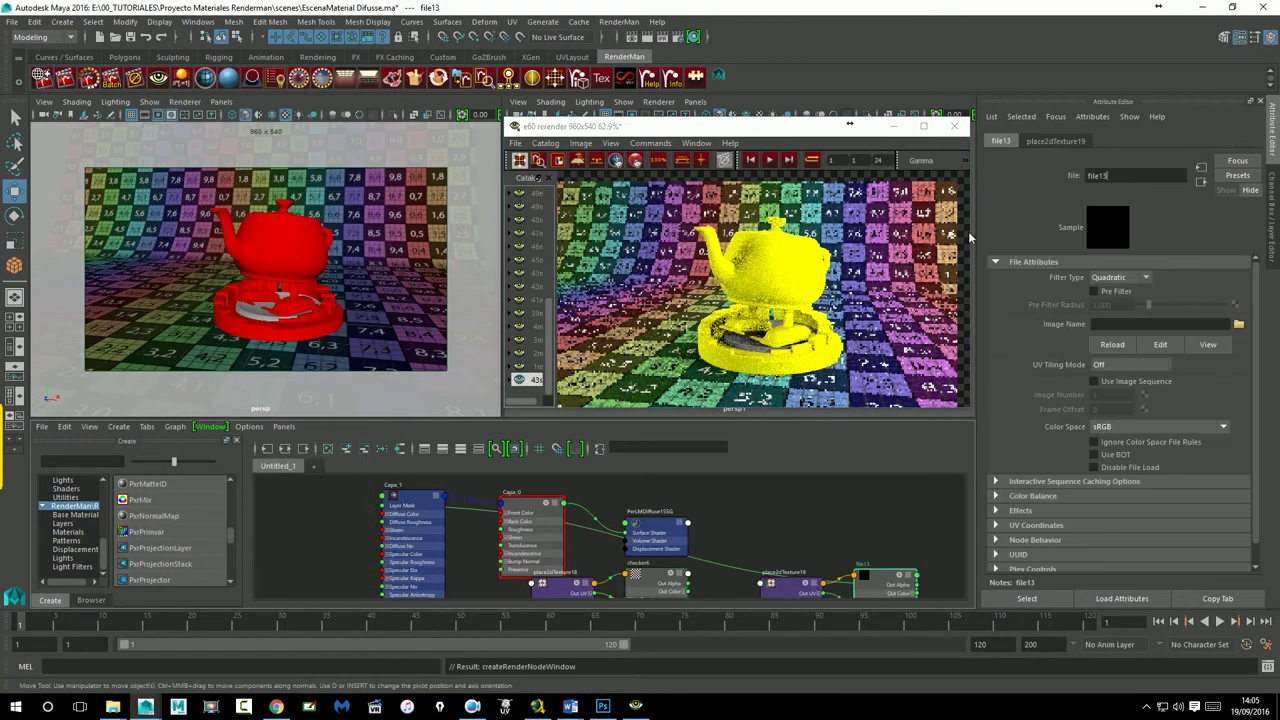
# Step: Load sourceimages\Metal\Specular.jpg as the file texture's image
pyautogui.click(1240, 327)
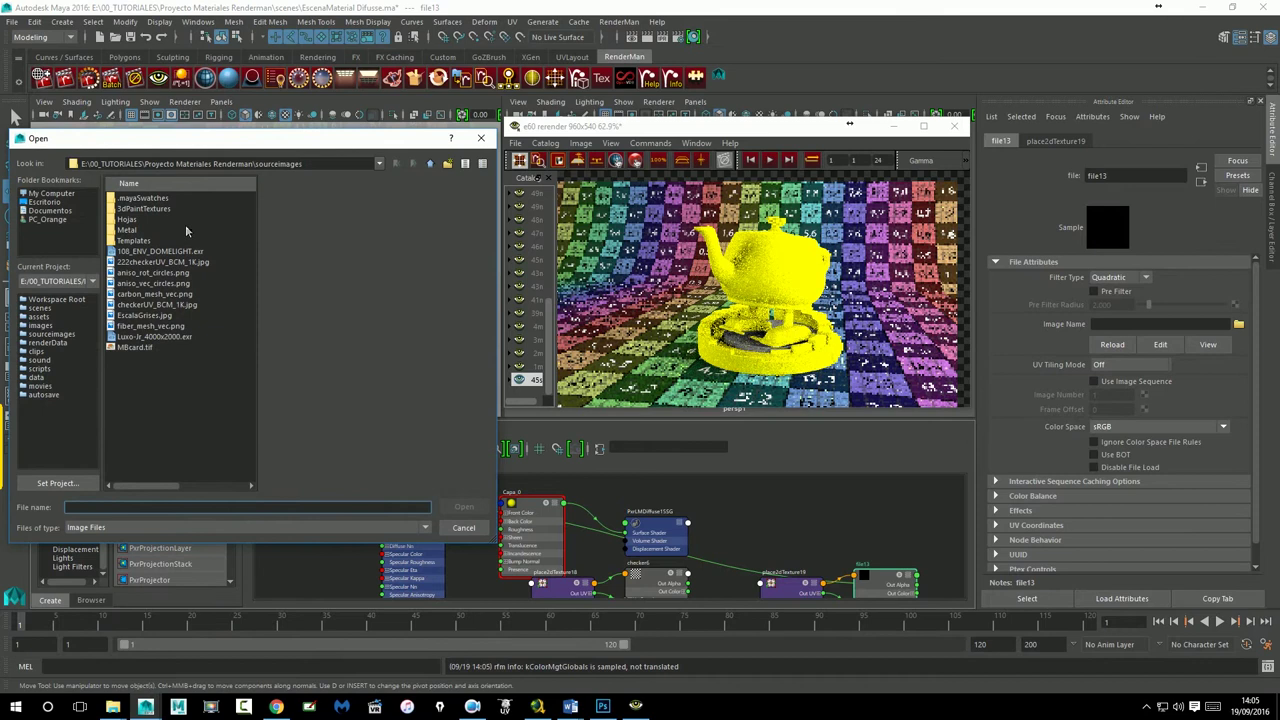
pyautogui.click(125, 231)
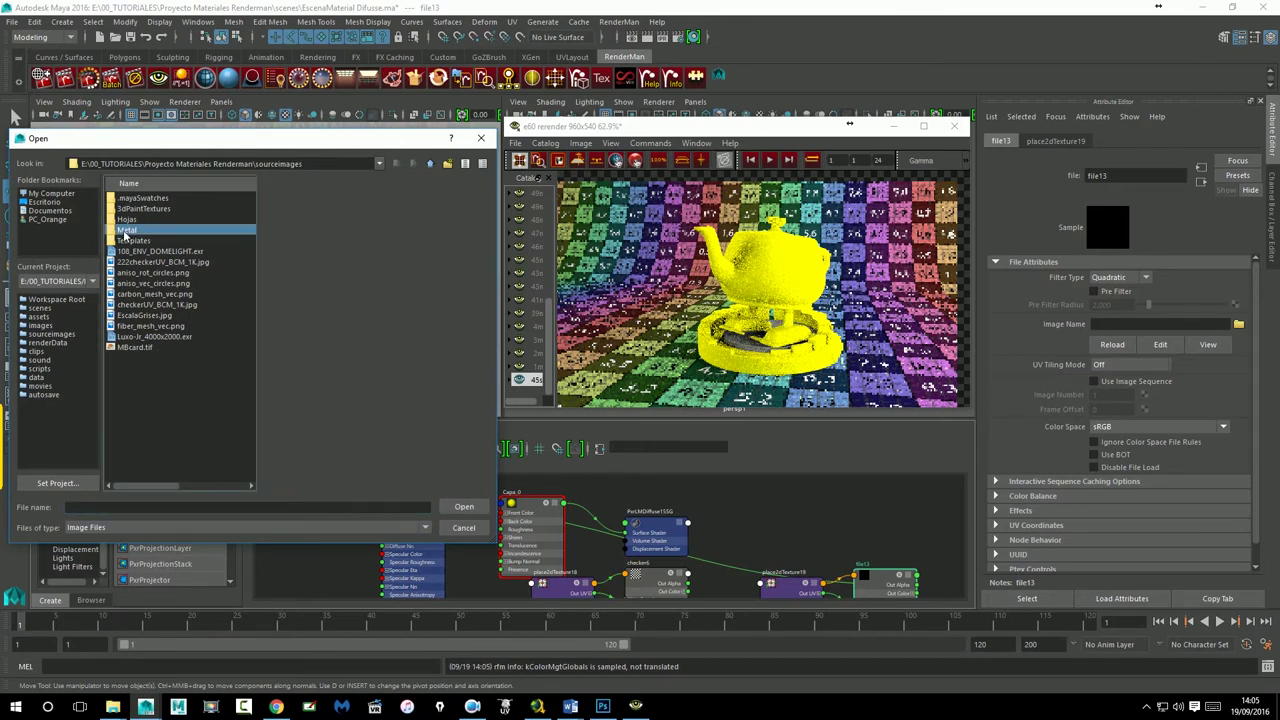
pyautogui.doubleClick(132, 232)
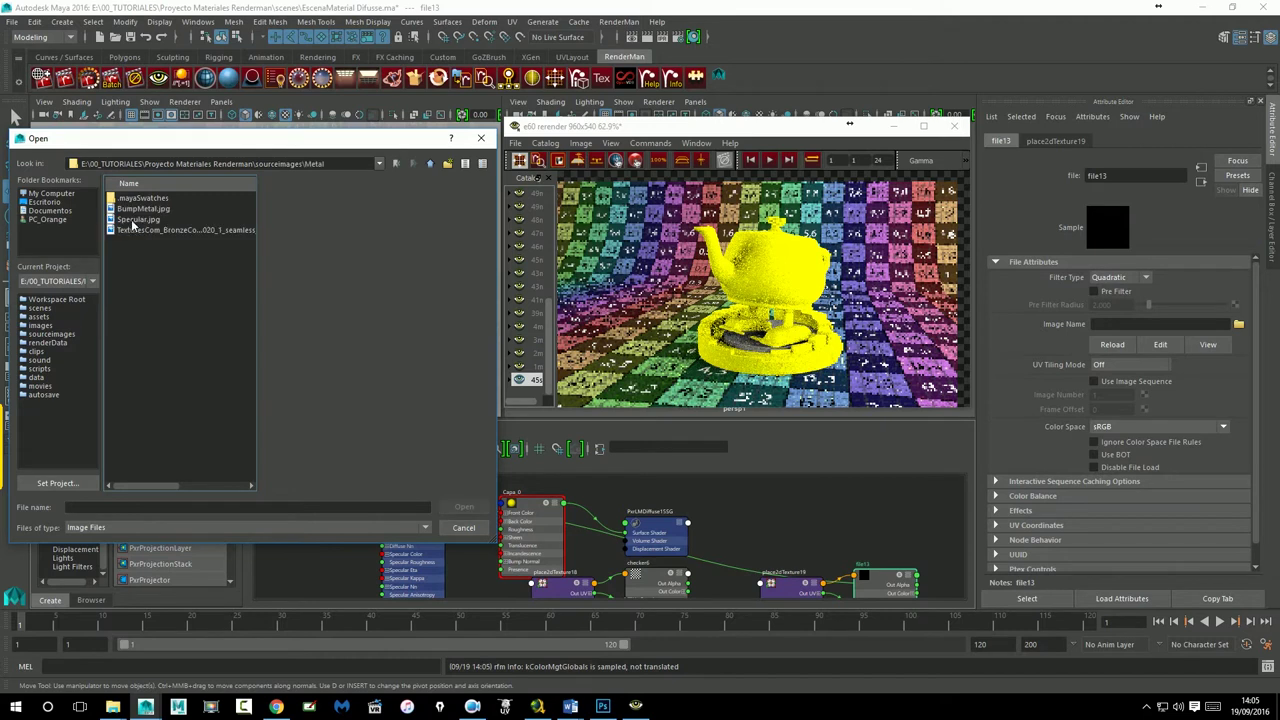
pyautogui.click(132, 221)
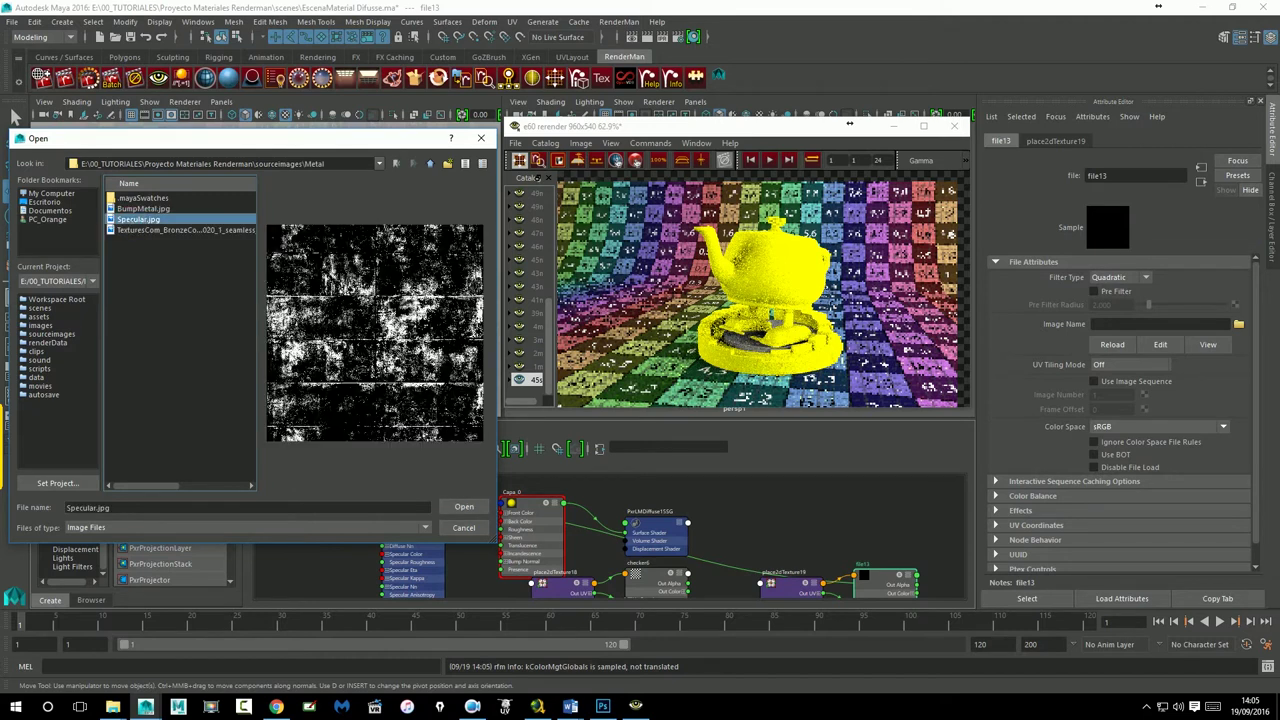
pyautogui.click(460, 508)
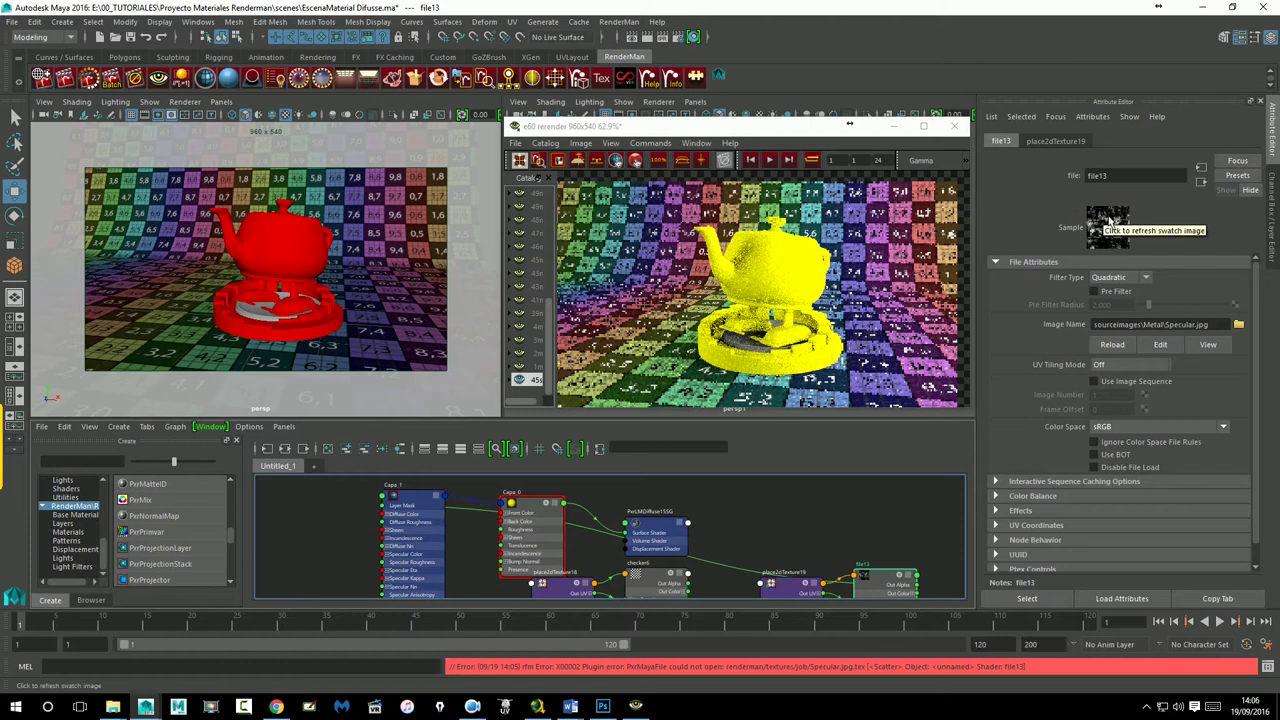
# Step: Enable Invert in file13's Effects and restart IPR so the teapot renders mostly yellow with red specks
pyautogui.click(1201, 181)
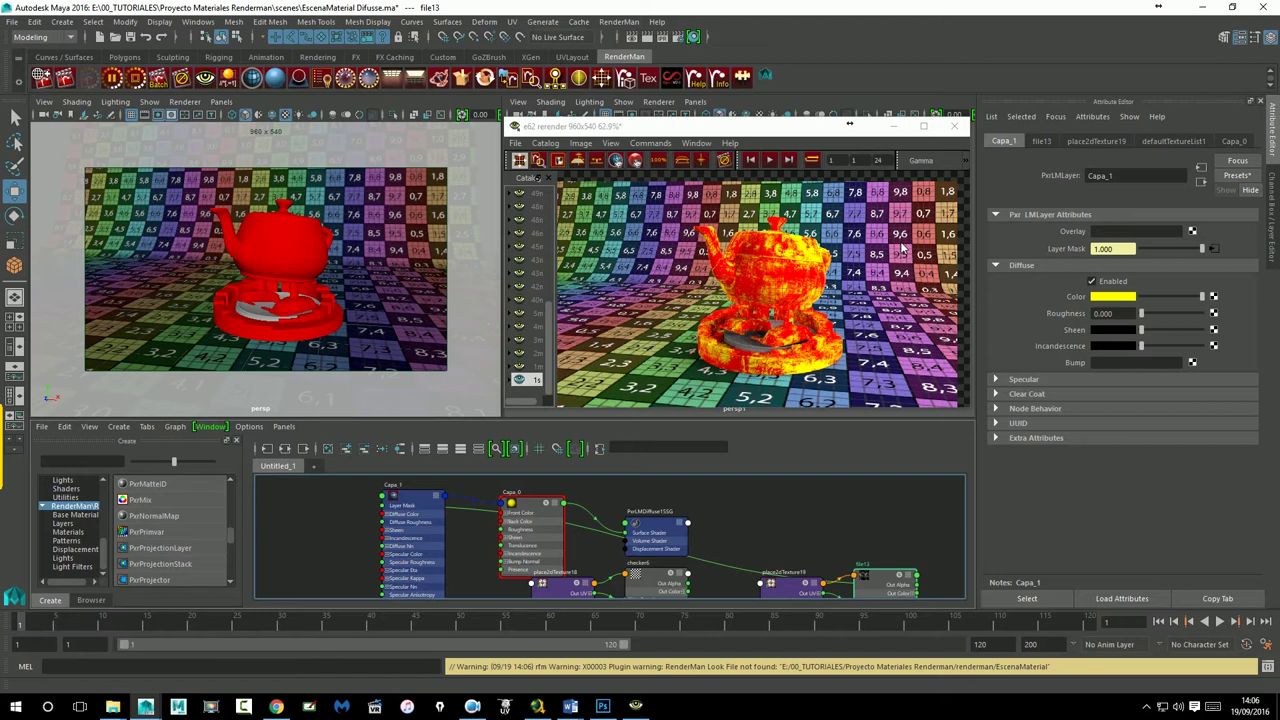
pyautogui.click(818, 293)
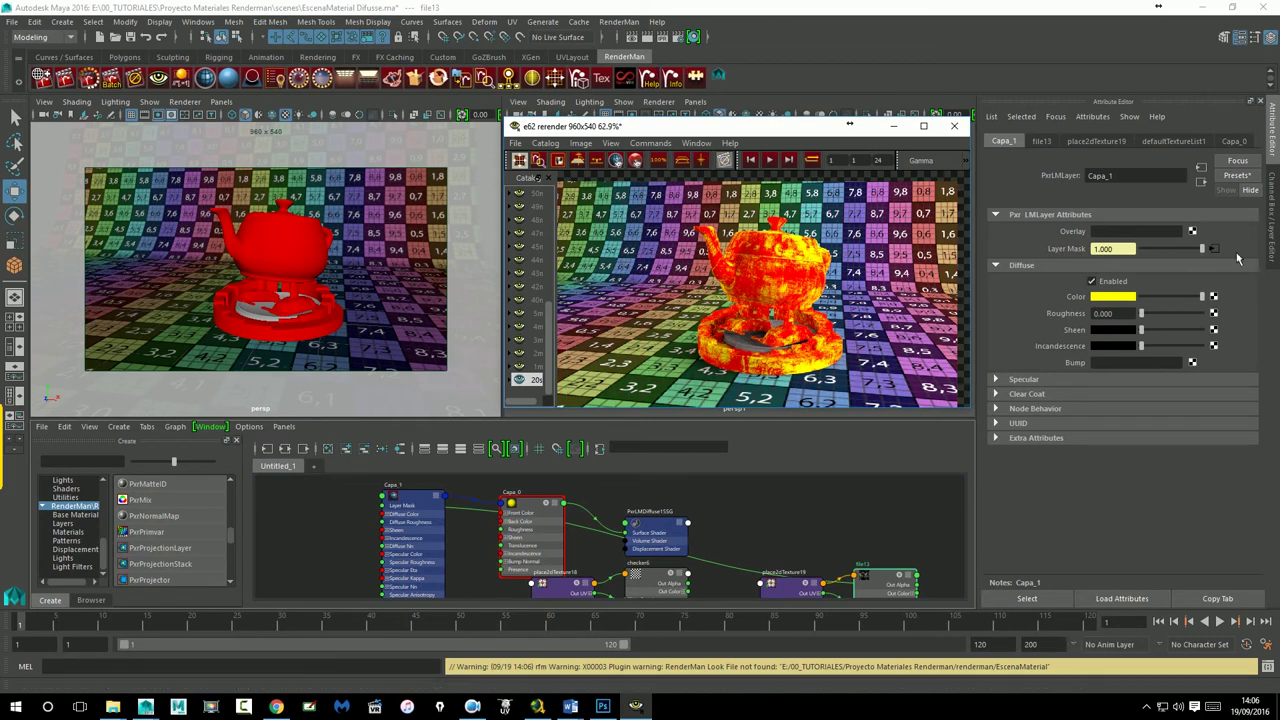
pyautogui.click(1213, 248)
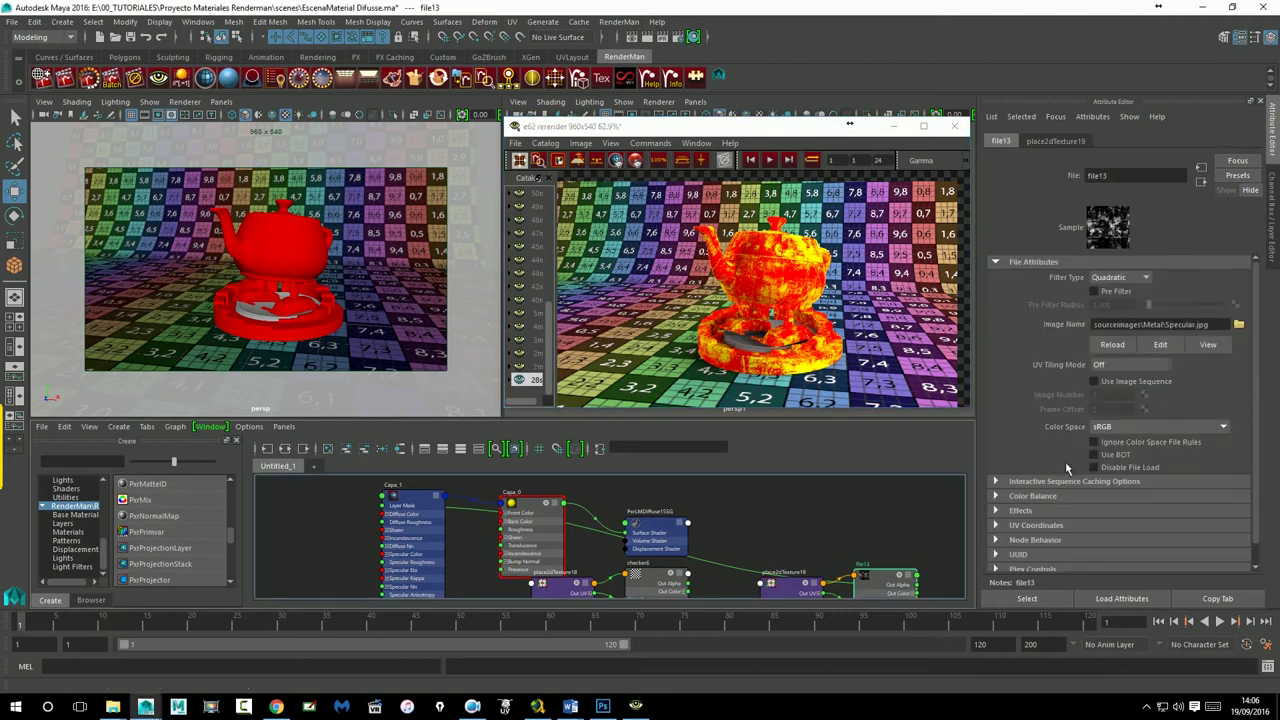
pyautogui.click(1042, 512)
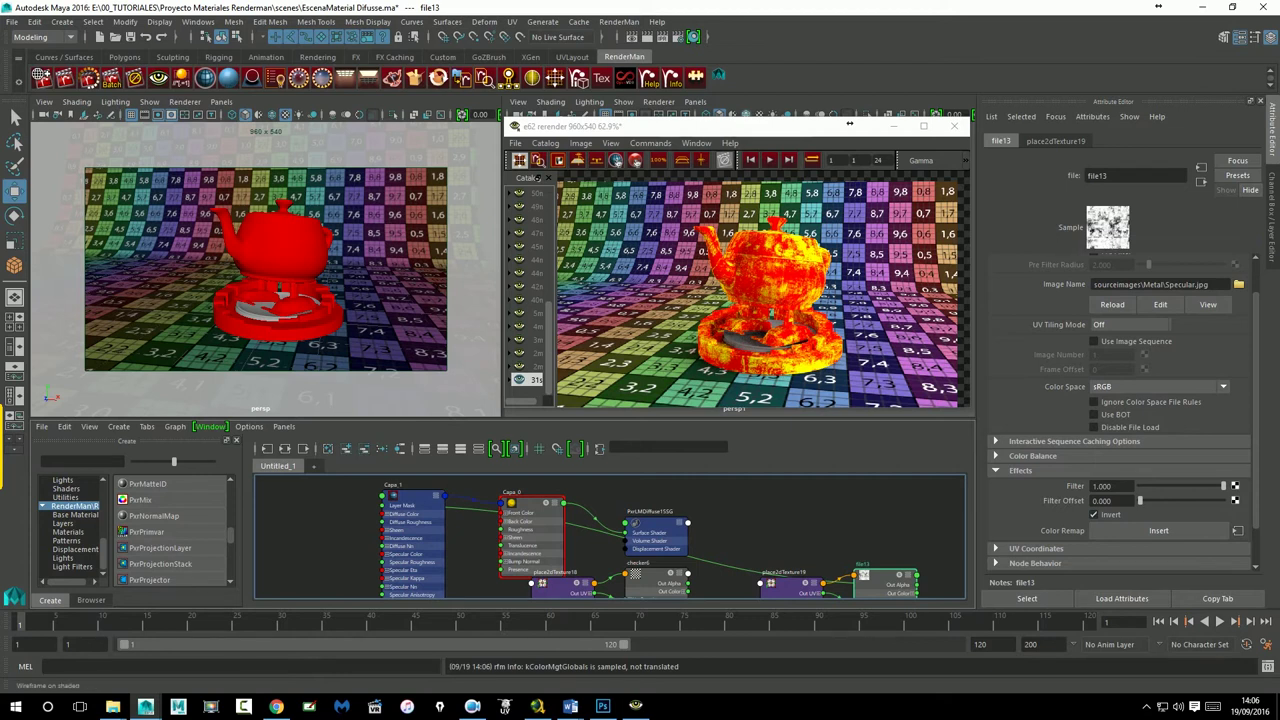
pyautogui.click(88, 78)
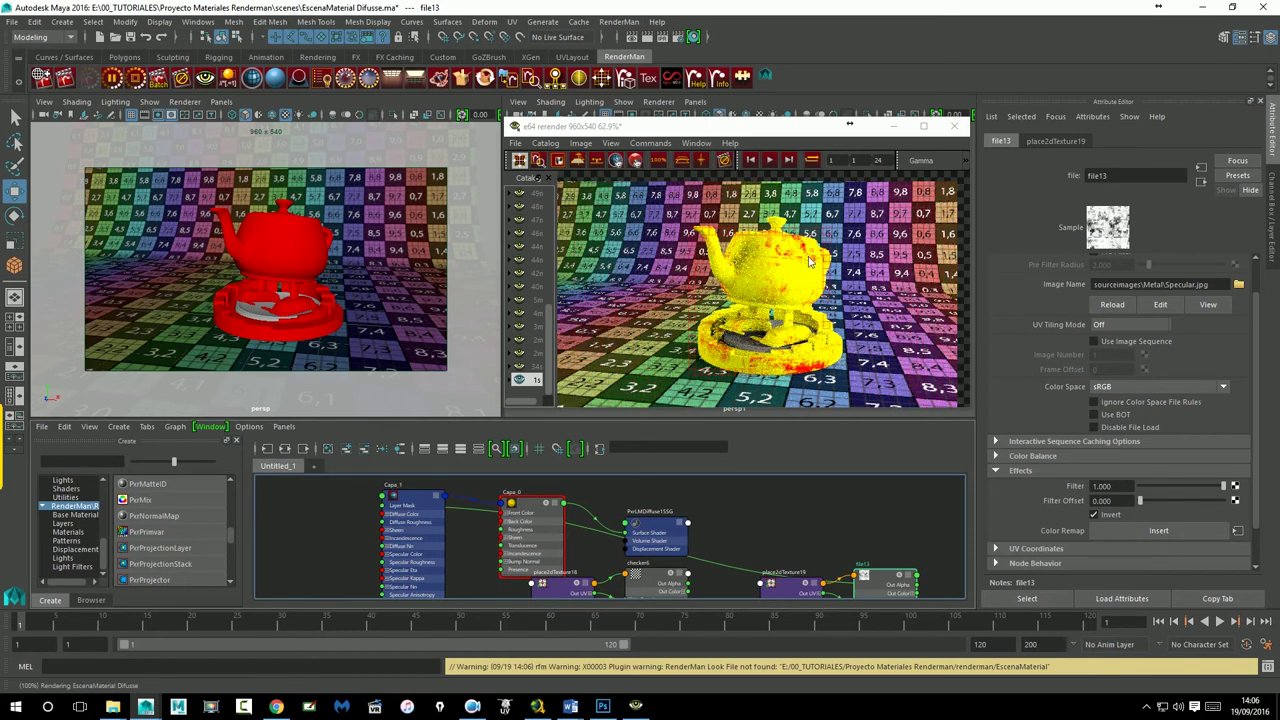
pyautogui.click(1100, 515)
pyautogui.click(1201, 181)
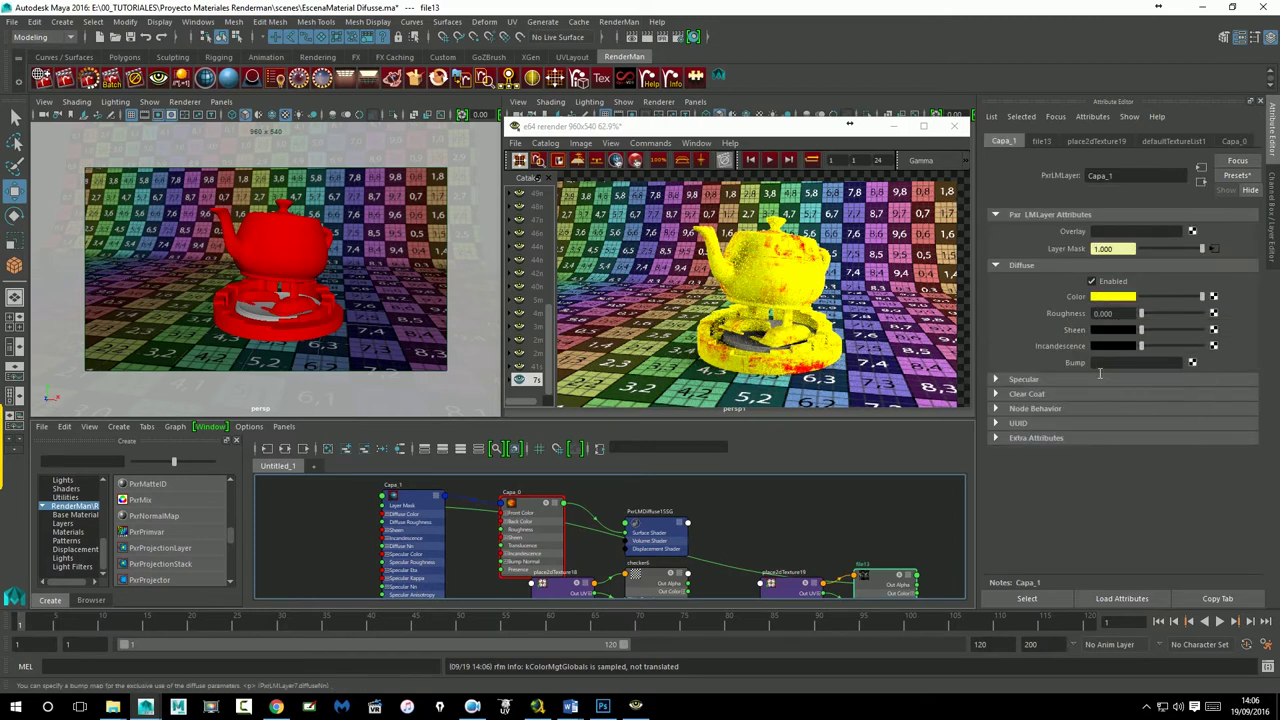
# Step: Reach Capa_1 through Capa_0's Overlay input and tick Specular Enabled (white, roughness 0.050)
pyautogui.click(1201, 181)
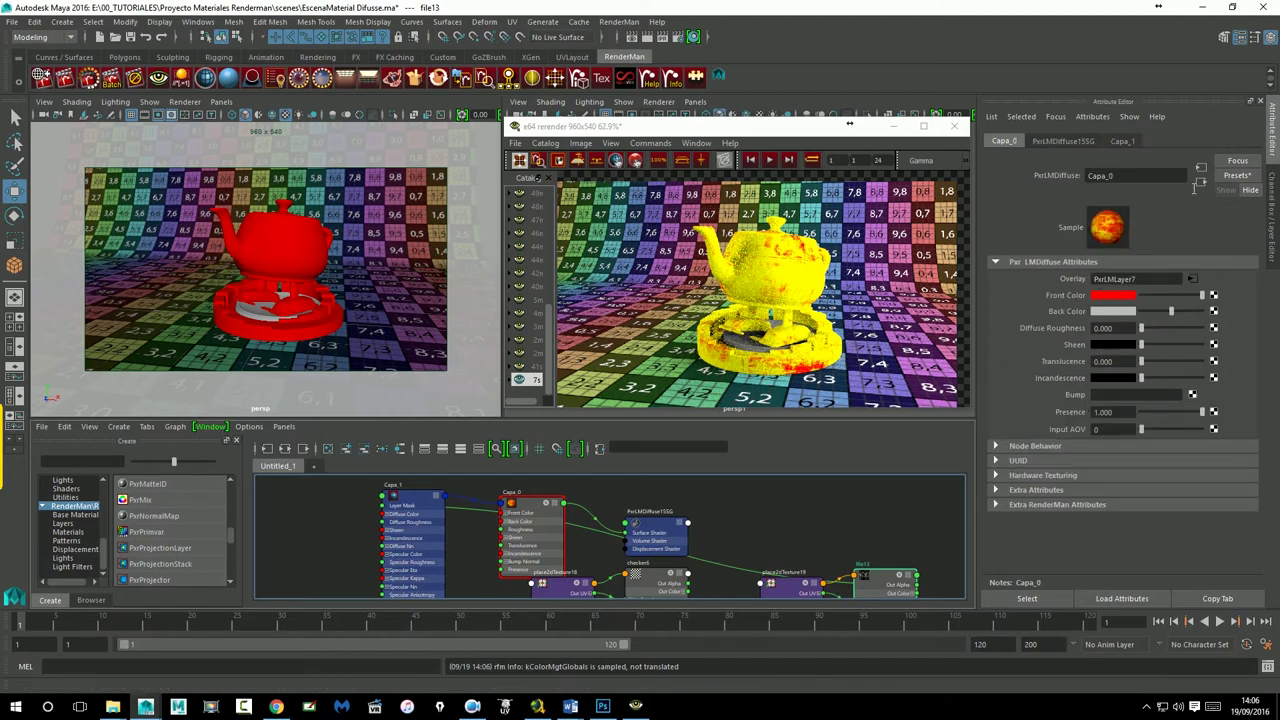
pyautogui.click(1064, 141)
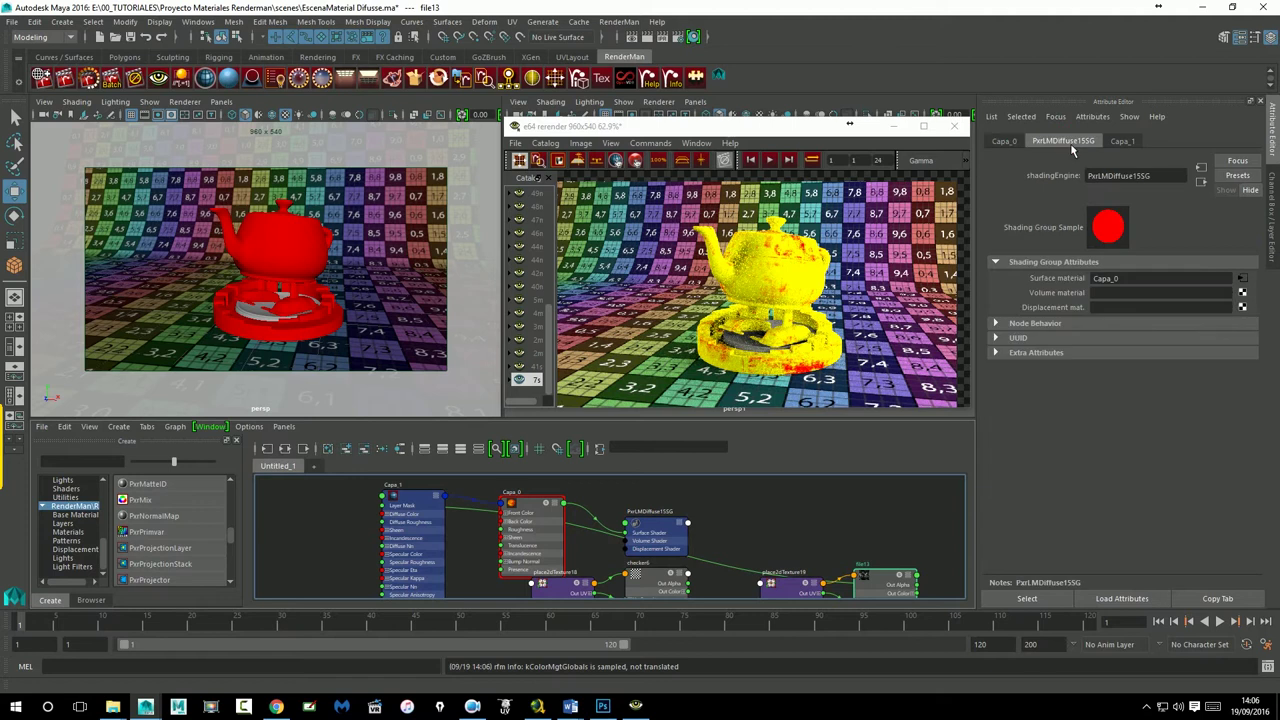
pyautogui.click(1004, 141)
pyautogui.click(1192, 278)
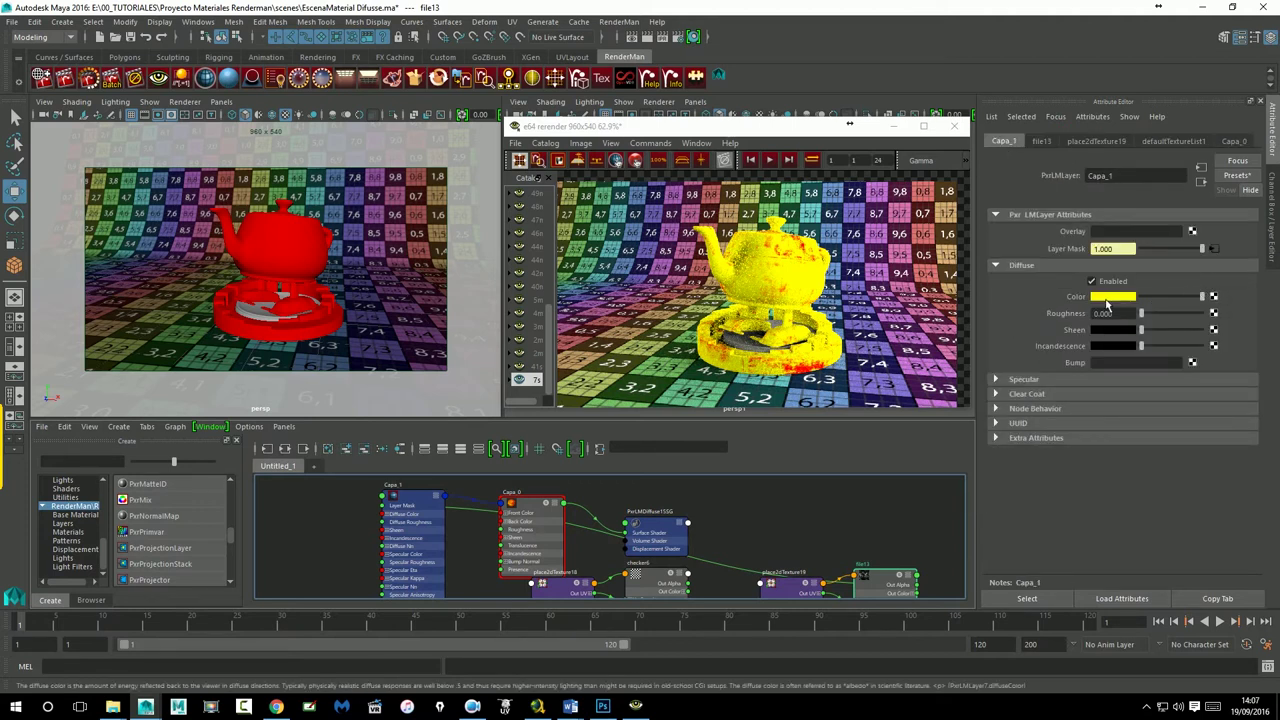
pyautogui.click(1030, 383)
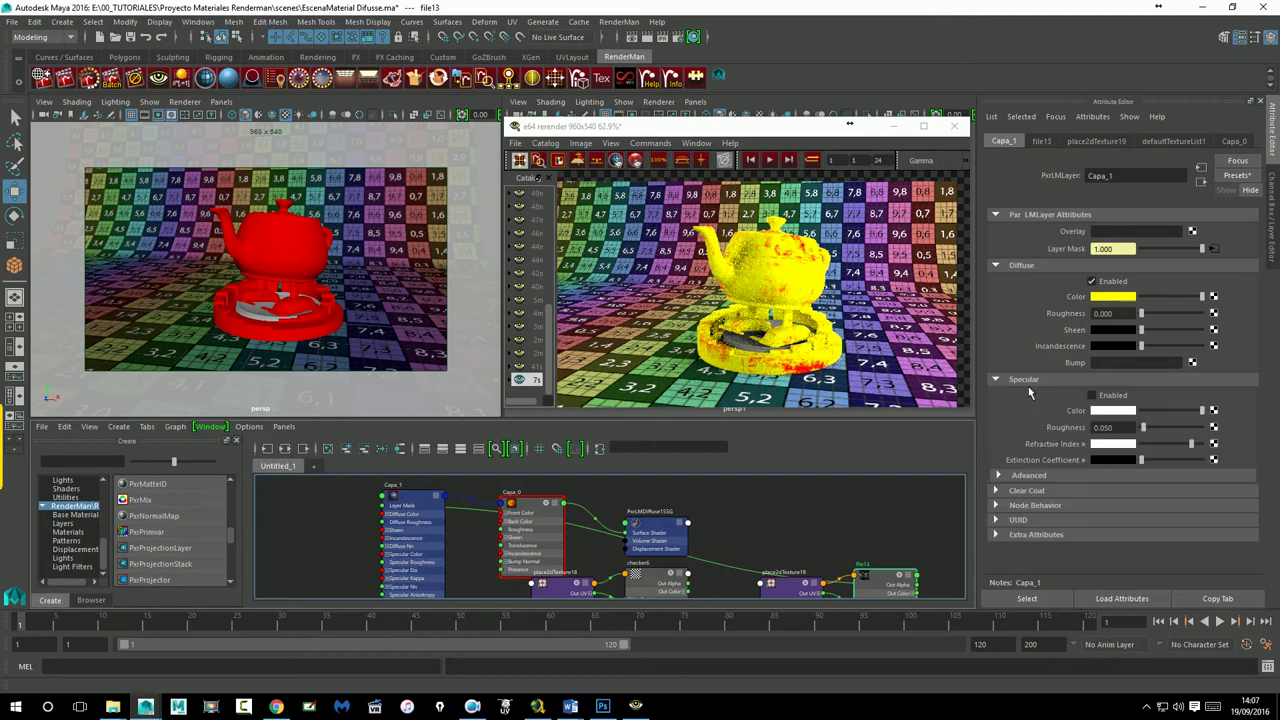
pyautogui.click(1092, 395)
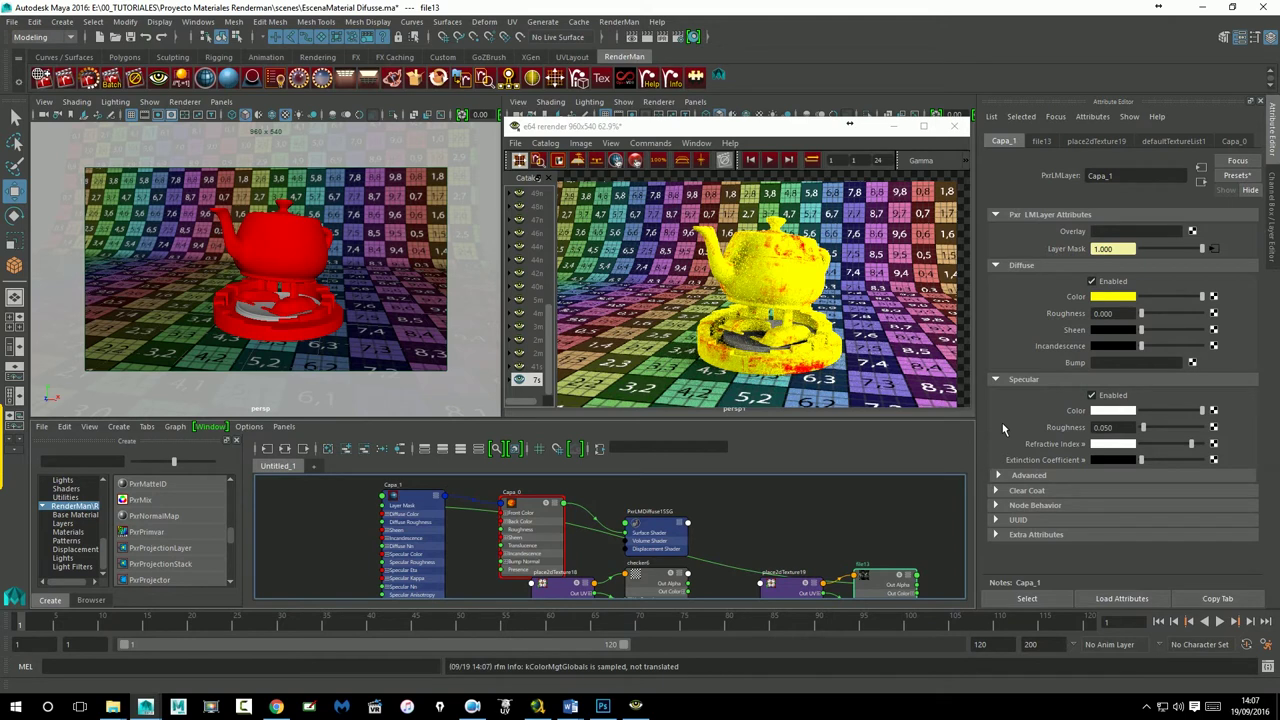
# Step: Disconnect file13 from Capa_1's Layer Mask (now 1.000), re-render, and darken its diffuse yellow to V 0.483
pyautogui.rightClick(1070, 250)
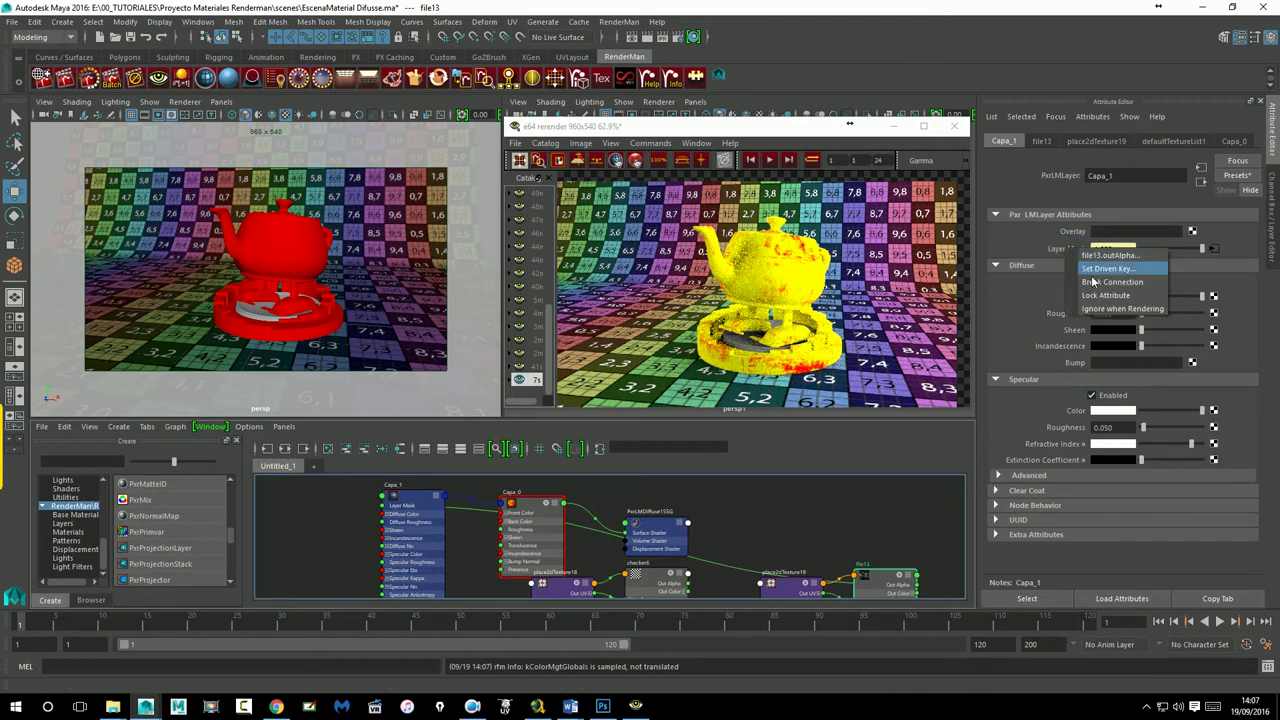
pyautogui.click(1092, 278)
pyautogui.click(1110, 249)
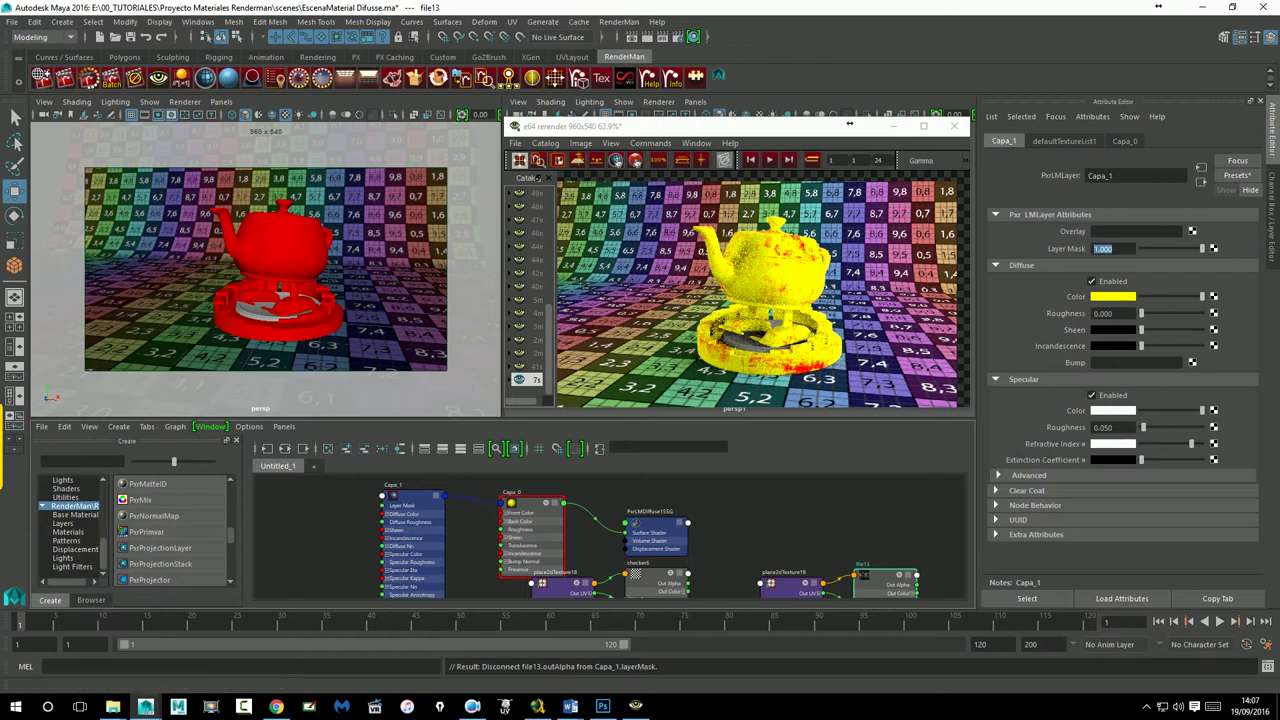
pyautogui.click(670, 50)
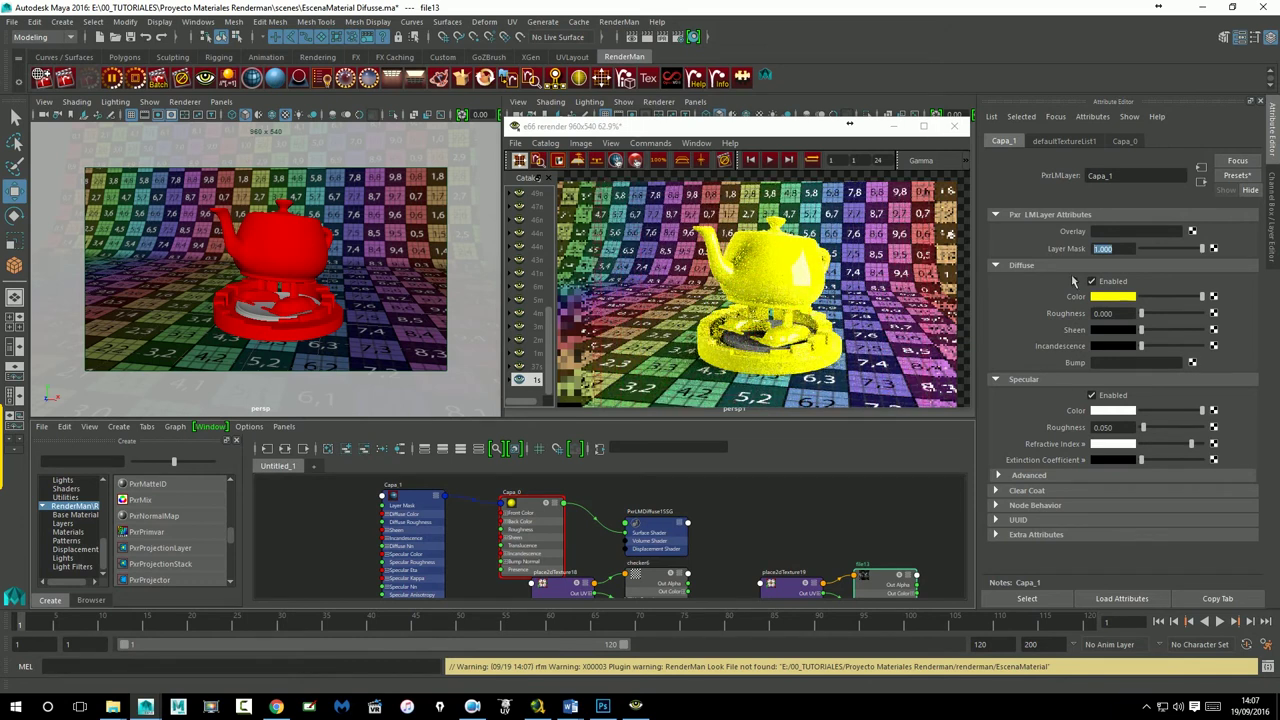
pyautogui.moveTo(1202, 297); pyautogui.dragTo(1180, 310)
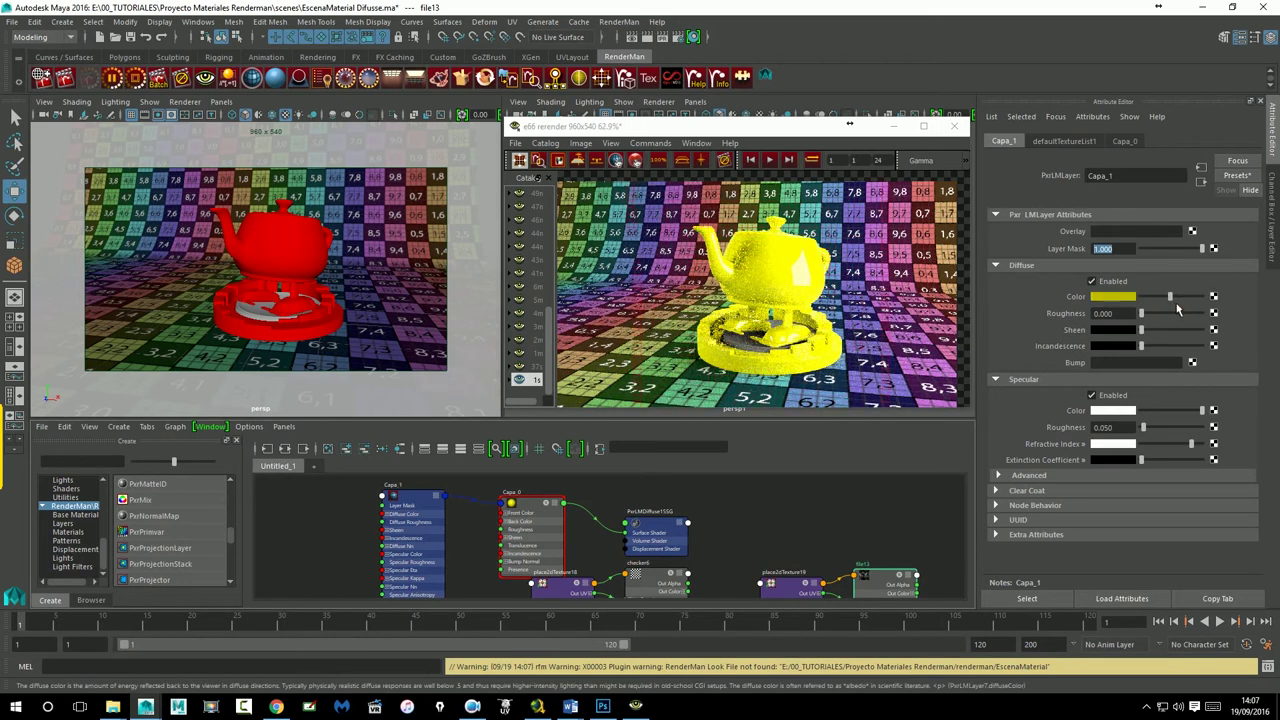
pyautogui.click(1113, 297)
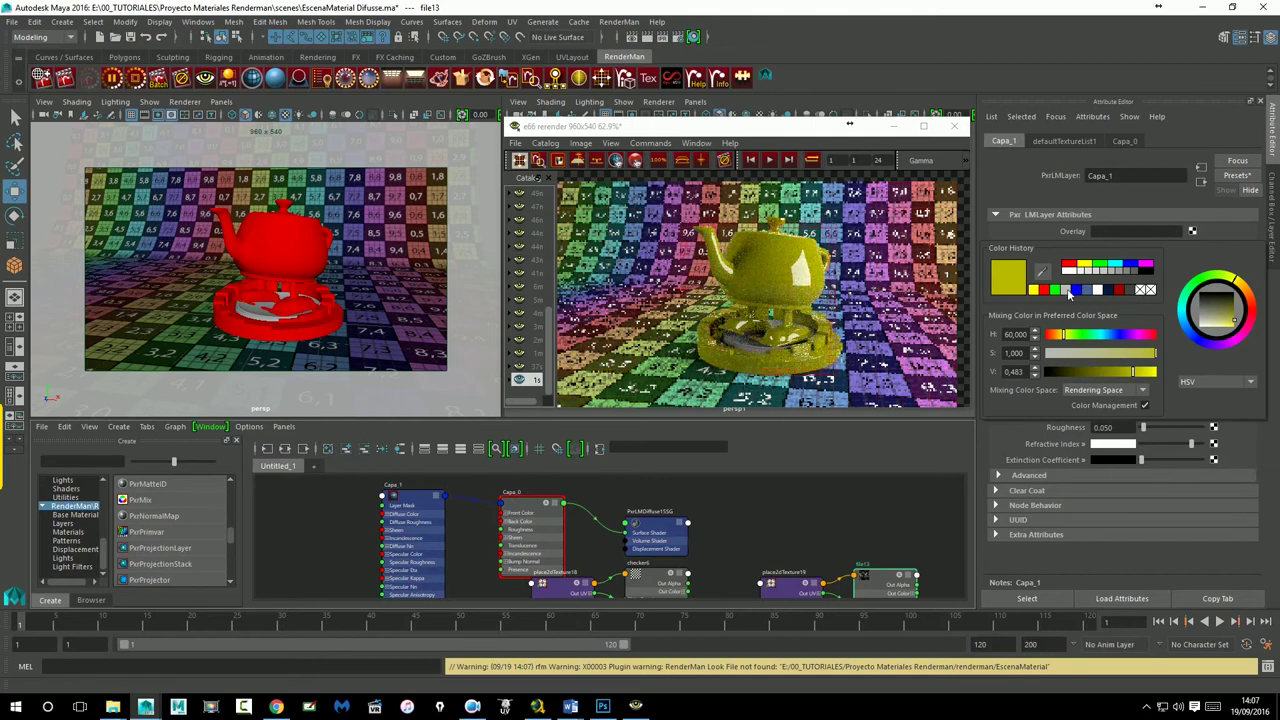
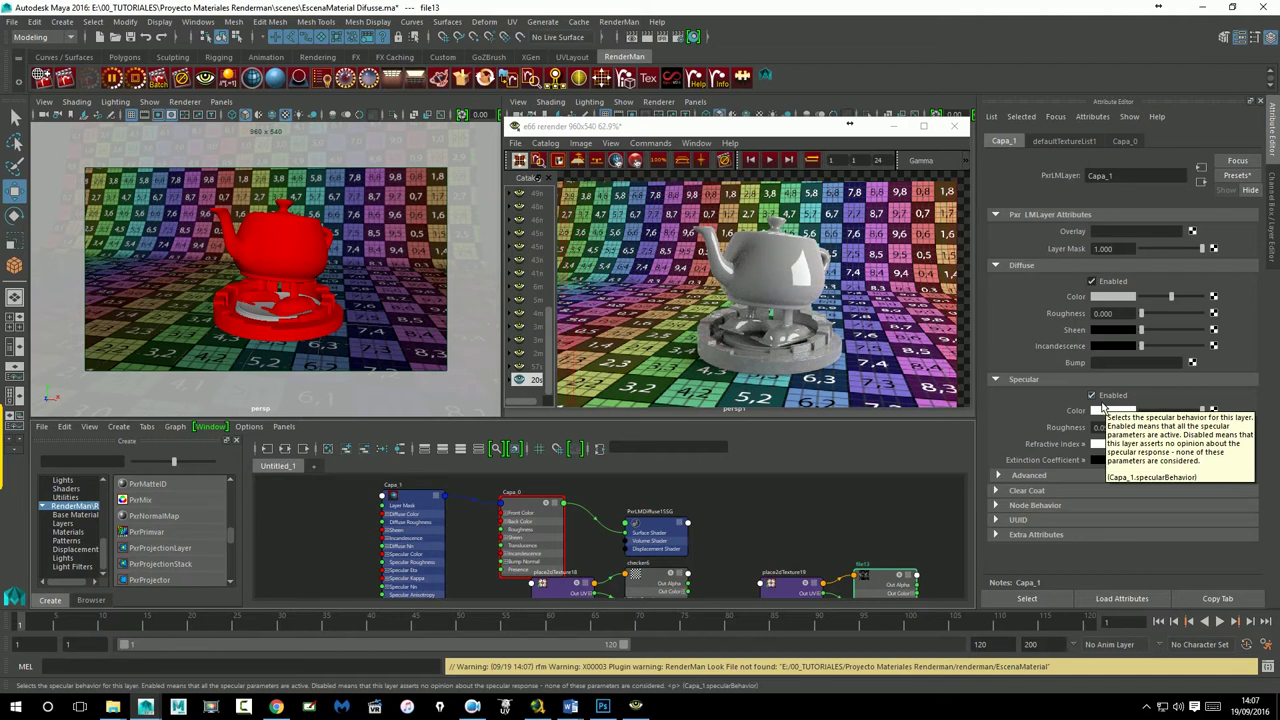
# Step: Toggle Capa_1's diffuse off and inspect the underlying Capa_0 diffuse layer
pyautogui.click(1092, 281)
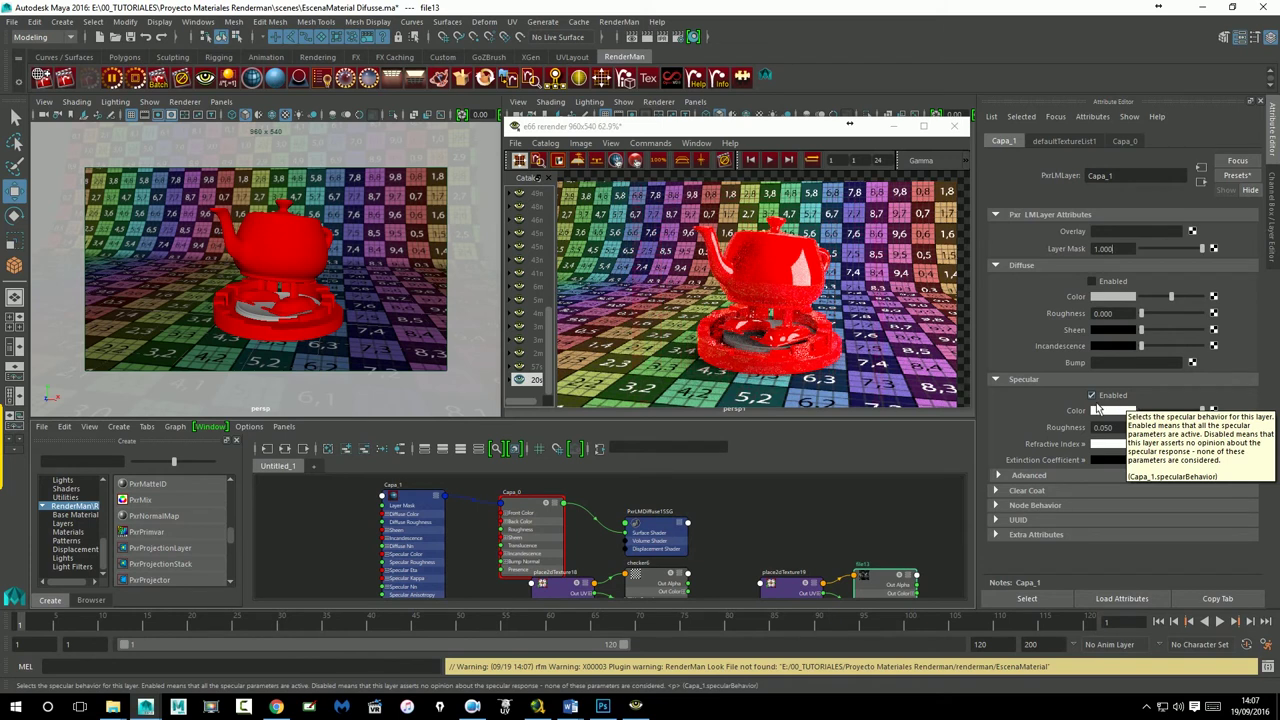
pyautogui.click(1201, 181)
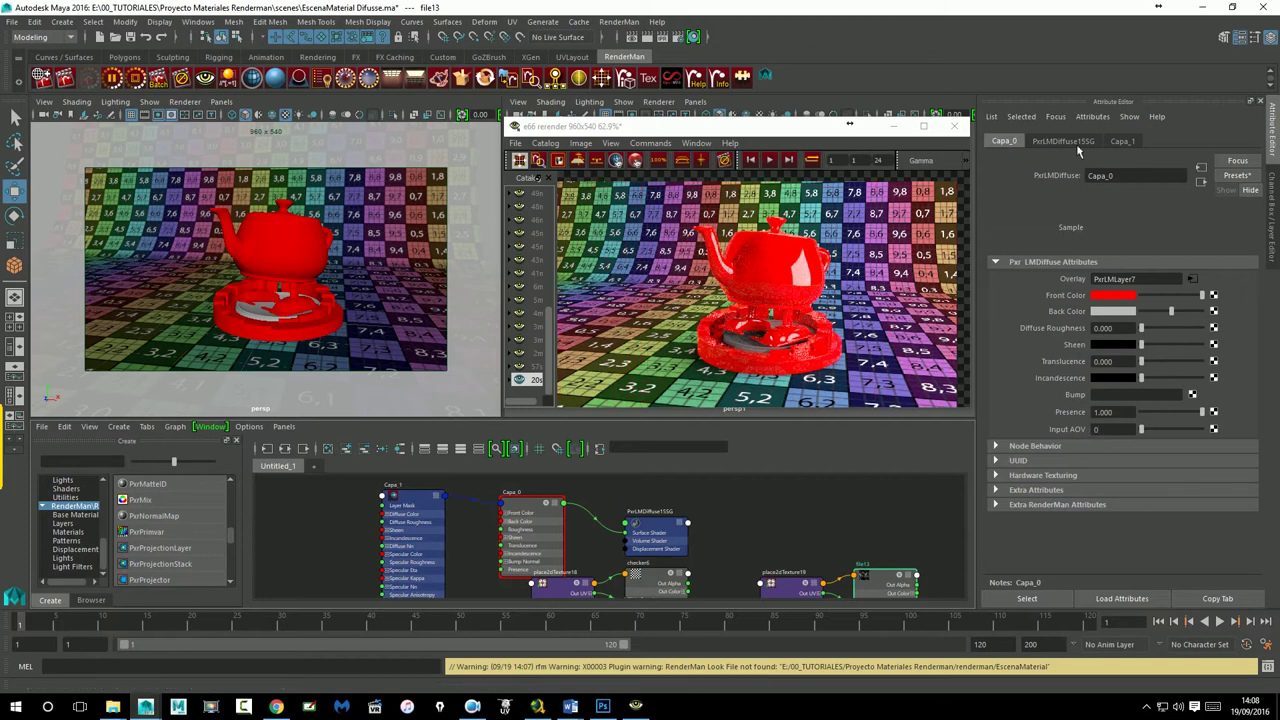
pyautogui.click(1192, 278)
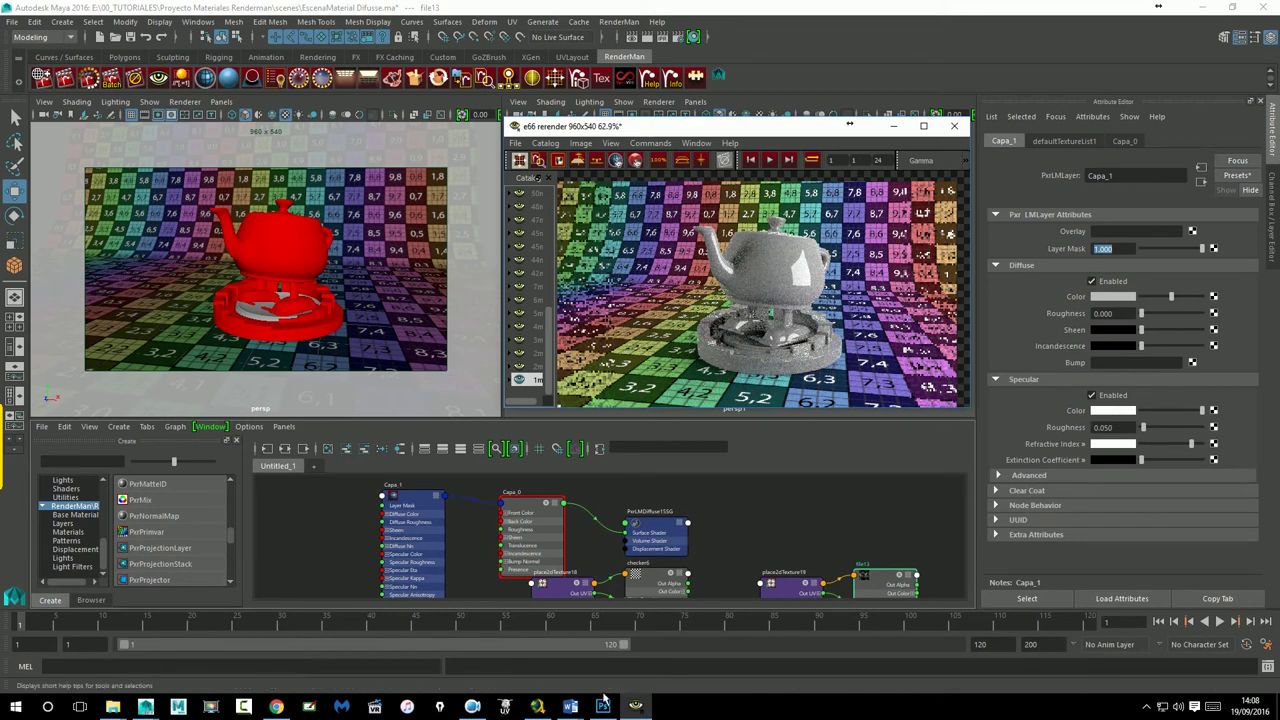
# Step: Set Capa_1's diffuse colour to a dark grey from Color History and refresh the IPR render
pyautogui.click(636, 706)
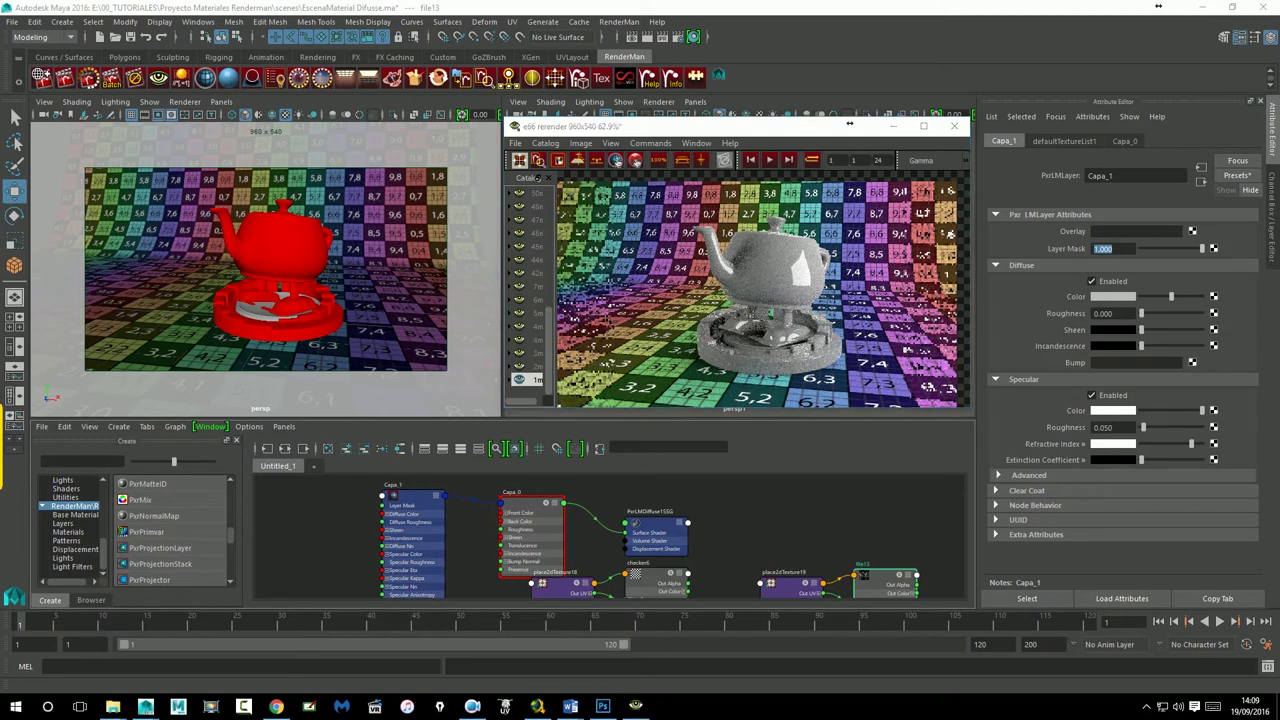
pyautogui.click(1106, 300)
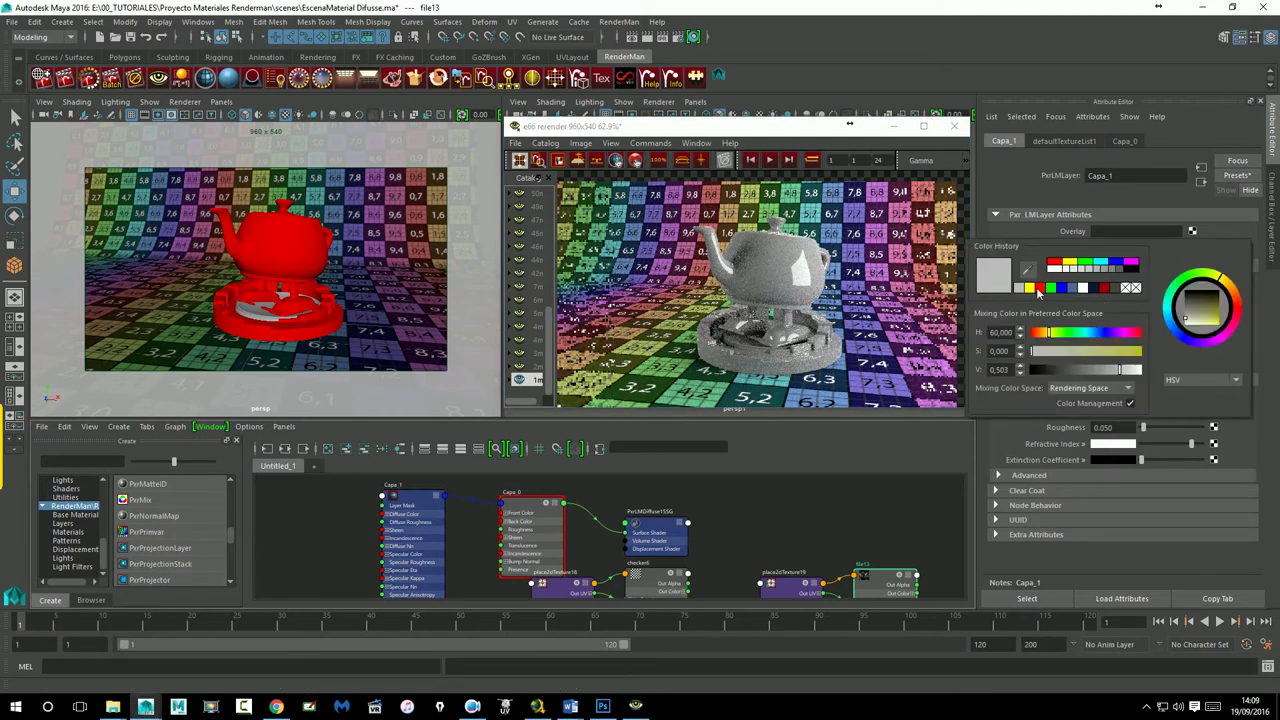
pyautogui.click(1123, 272)
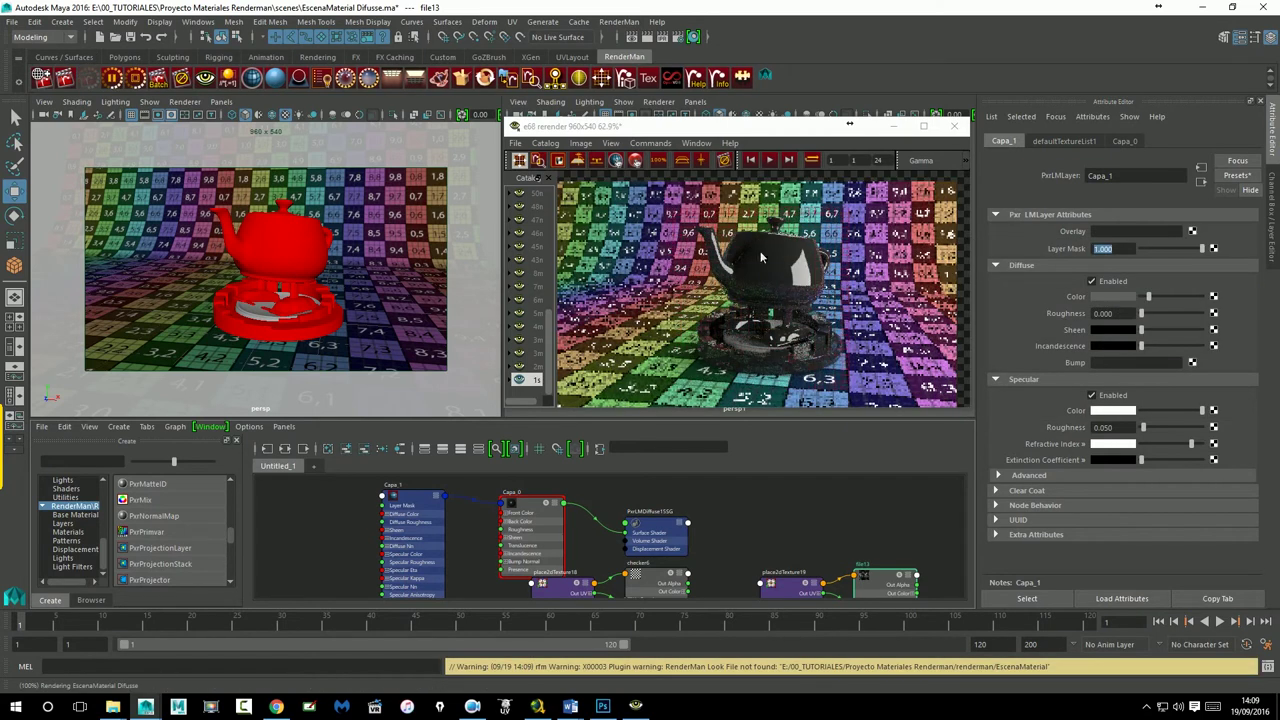
pyautogui.click(1131, 417)
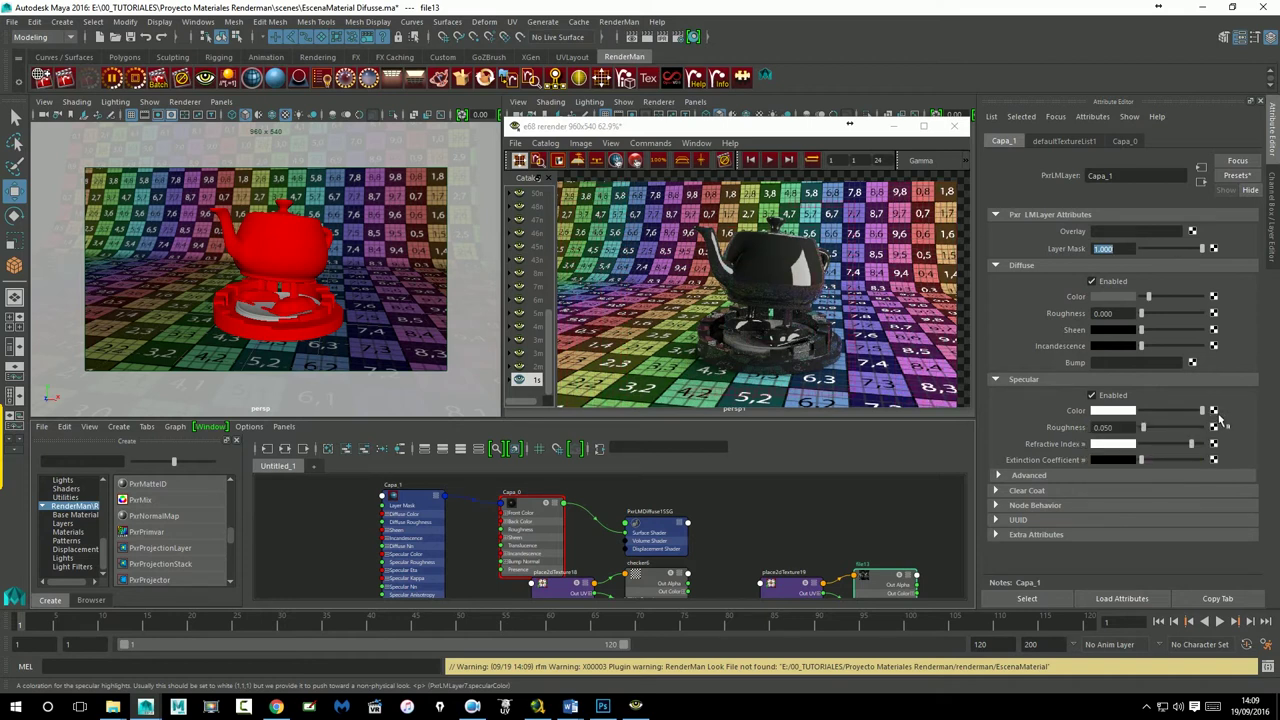
pyautogui.moveTo(1181, 427); pyautogui.dragTo(1120, 427)
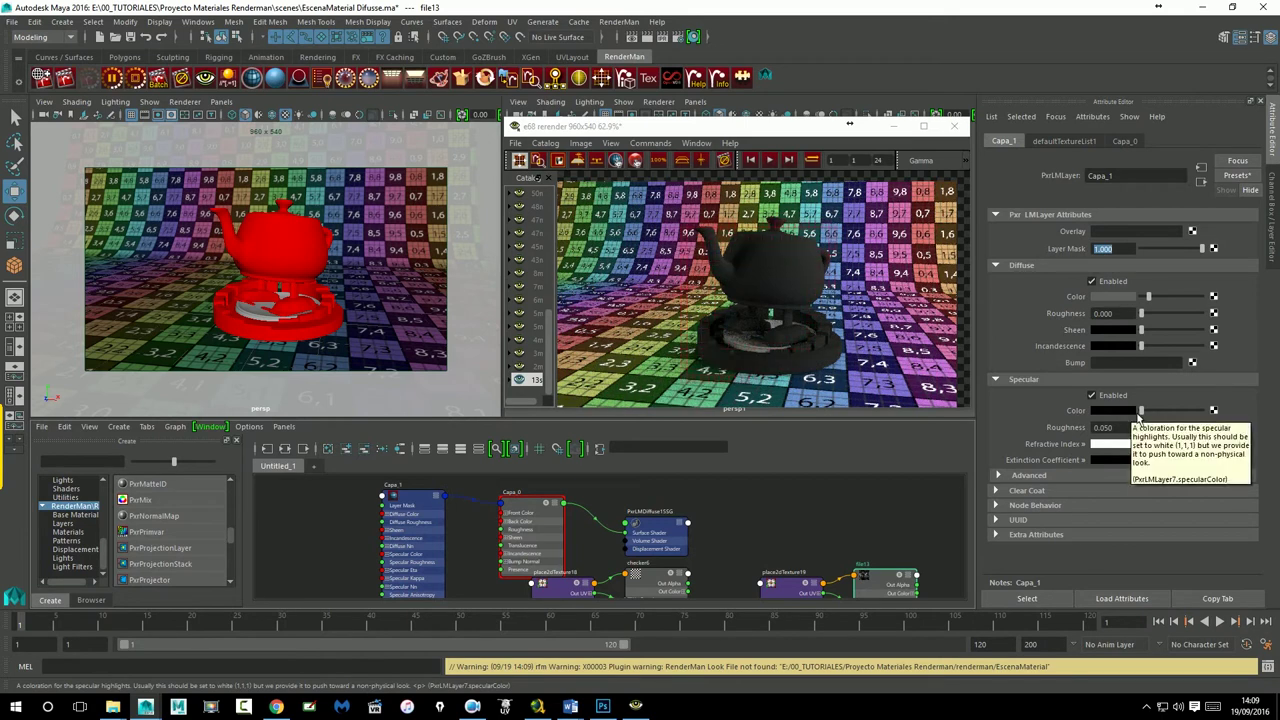
pyautogui.moveTo(1150, 419); pyautogui.dragTo(1164, 420)
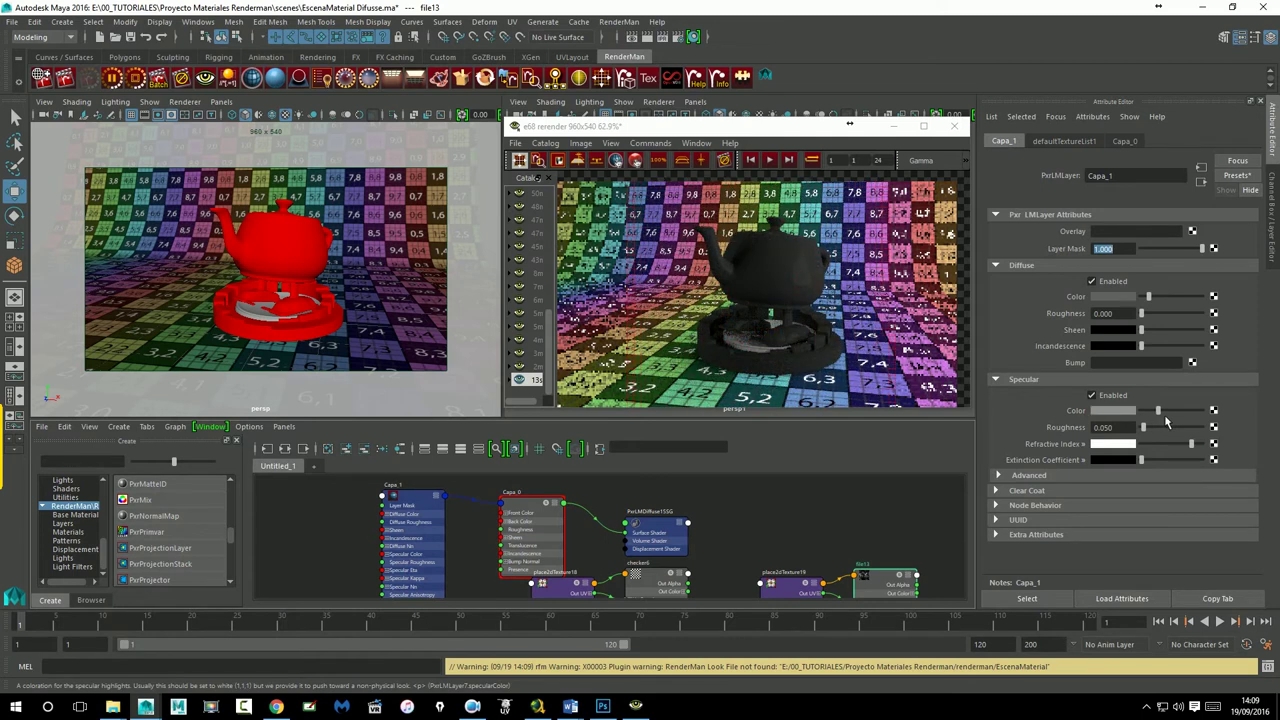
pyautogui.moveTo(1164, 420); pyautogui.dragTo(1172, 420)
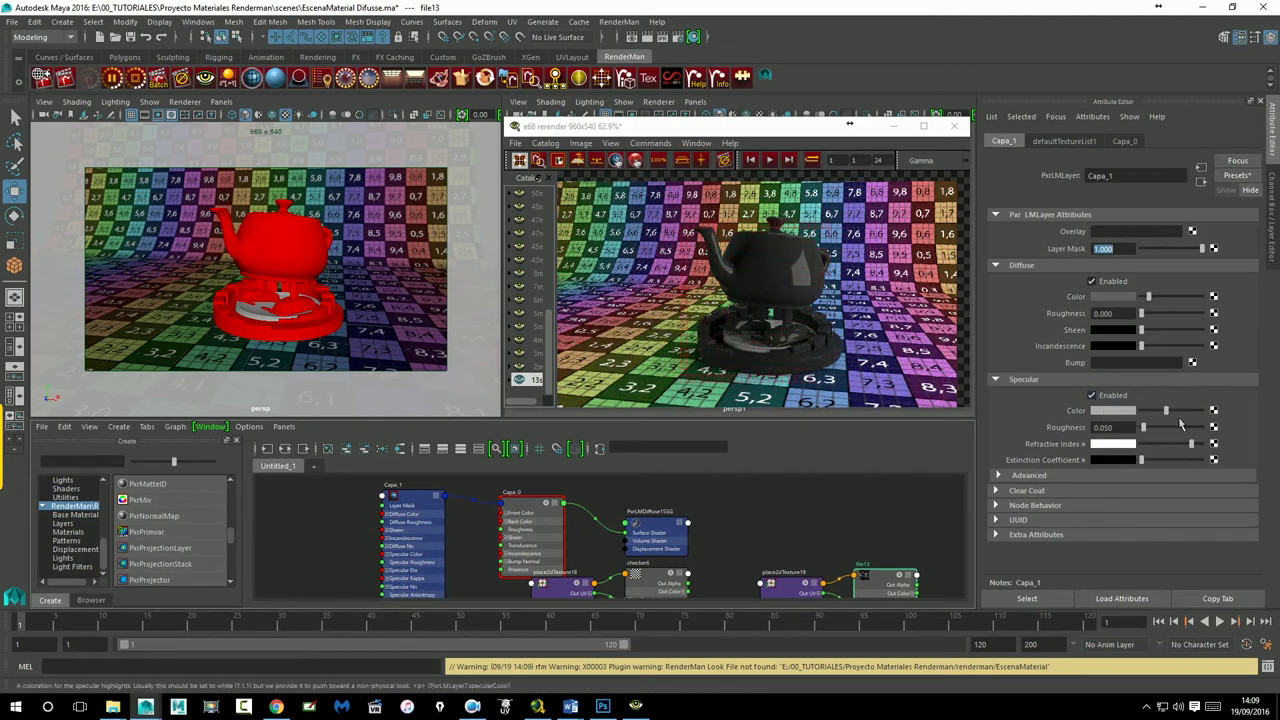
pyautogui.moveTo(1177, 422); pyautogui.dragTo(1189, 424)
pyautogui.click(1113, 412)
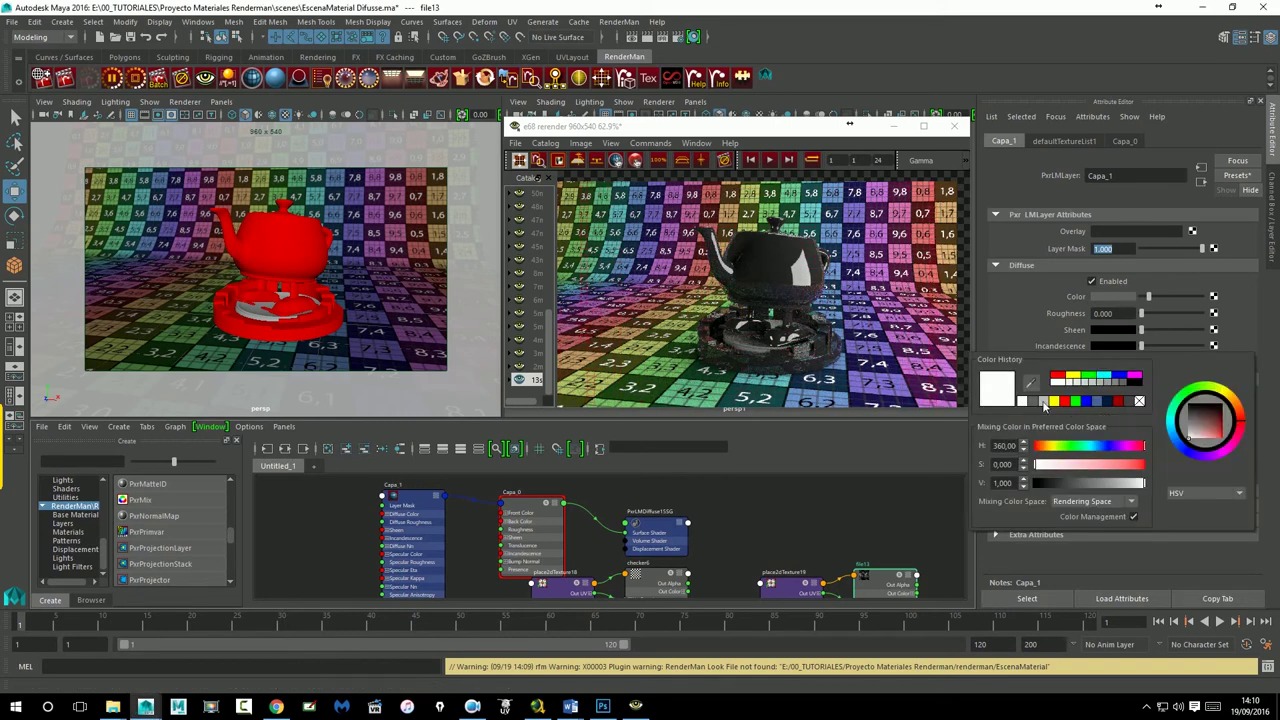
pyautogui.click(1058, 380)
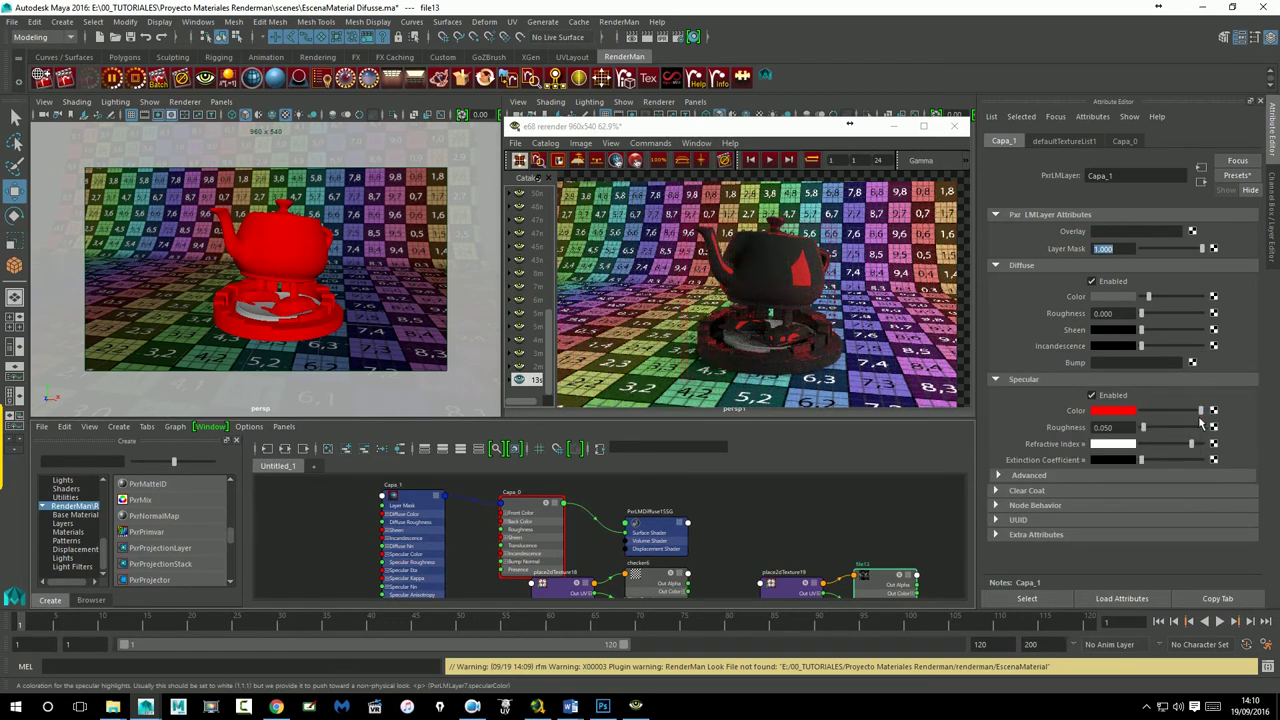
pyautogui.moveTo(1184, 424); pyautogui.dragTo(1166, 422)
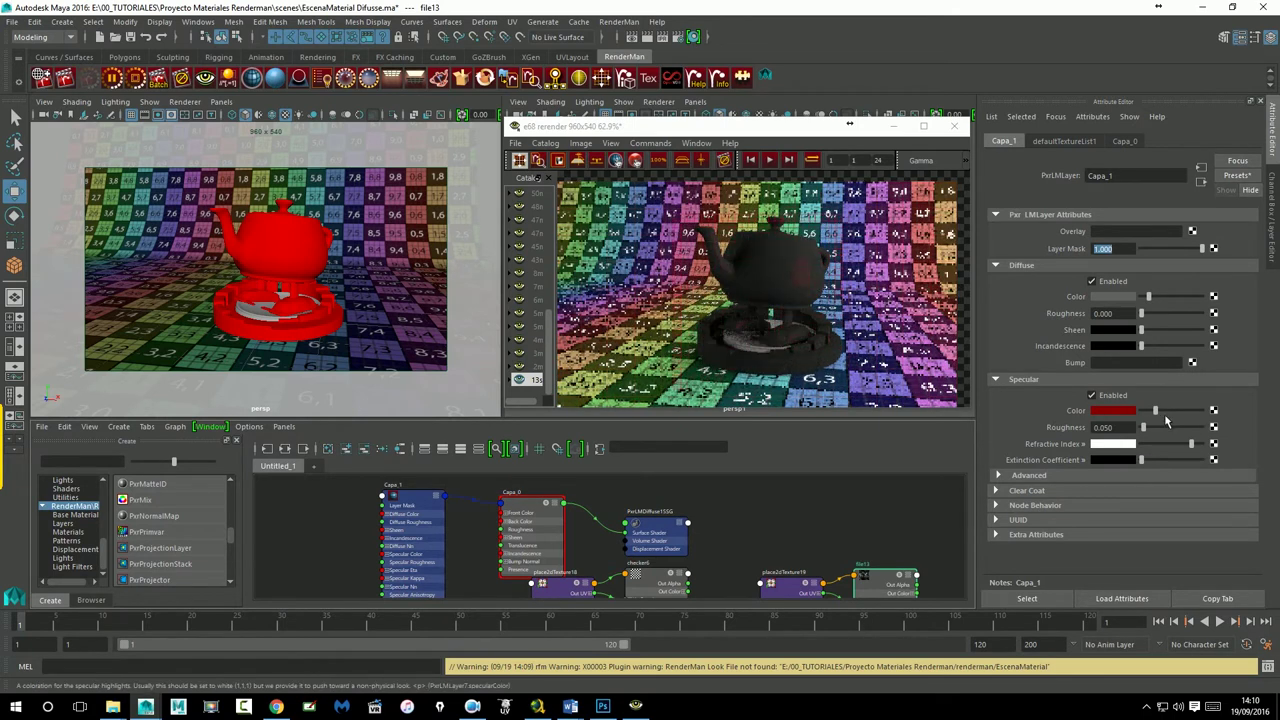
pyautogui.moveTo(1166, 422); pyautogui.dragTo(1210, 423)
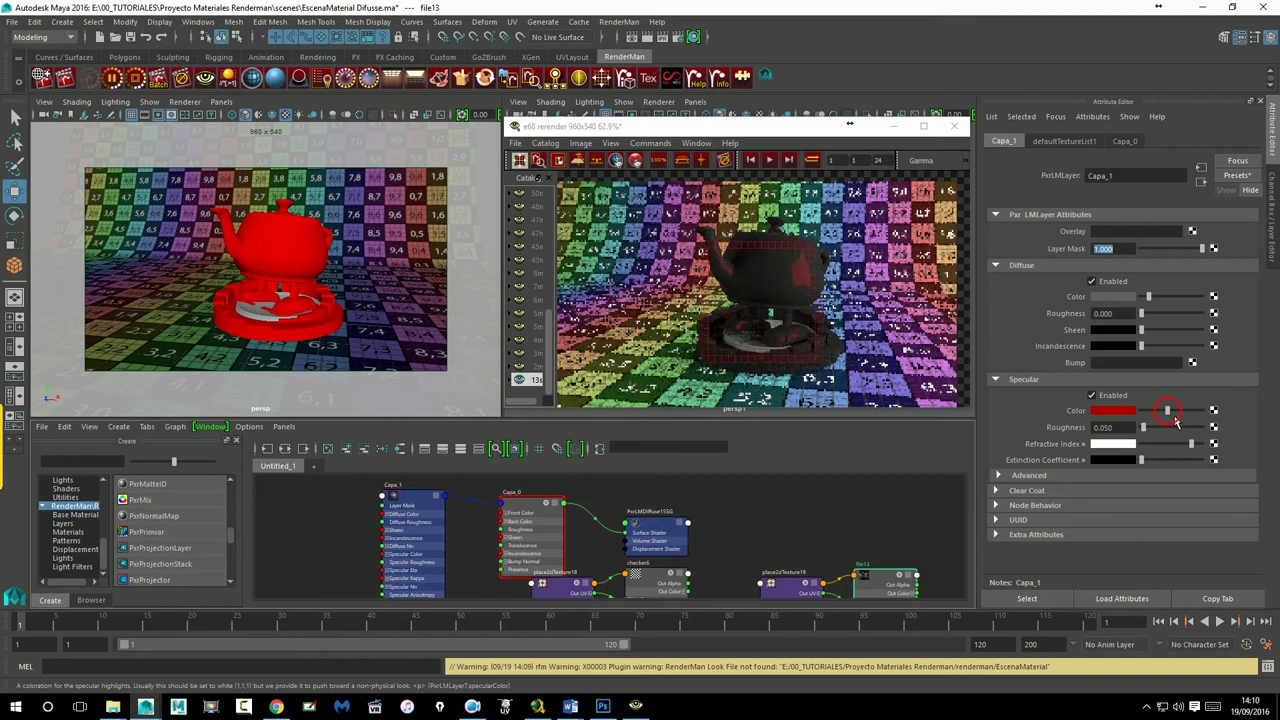
pyautogui.click(1114, 411)
pyautogui.click(1037, 405)
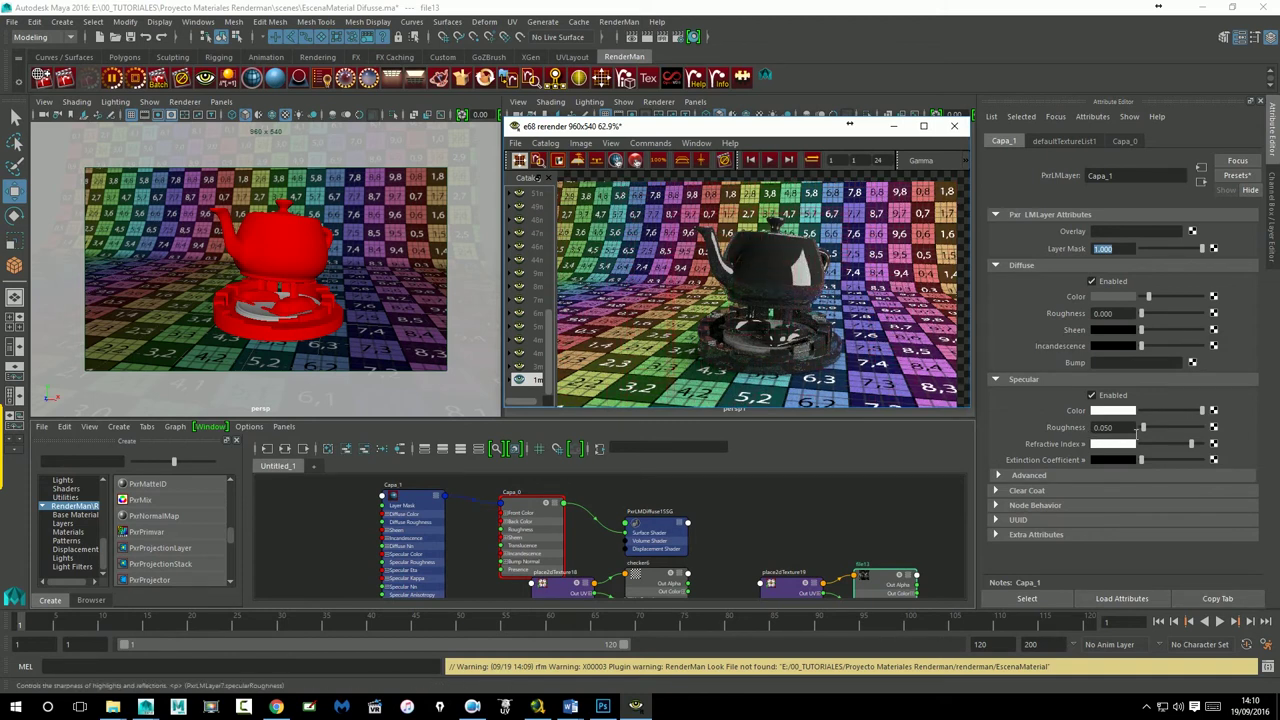
# Step: Try Capa_1 specular roughness values 0.5, 0.1 and 0.3, settling on 0.01
pyautogui.click(1104, 428)
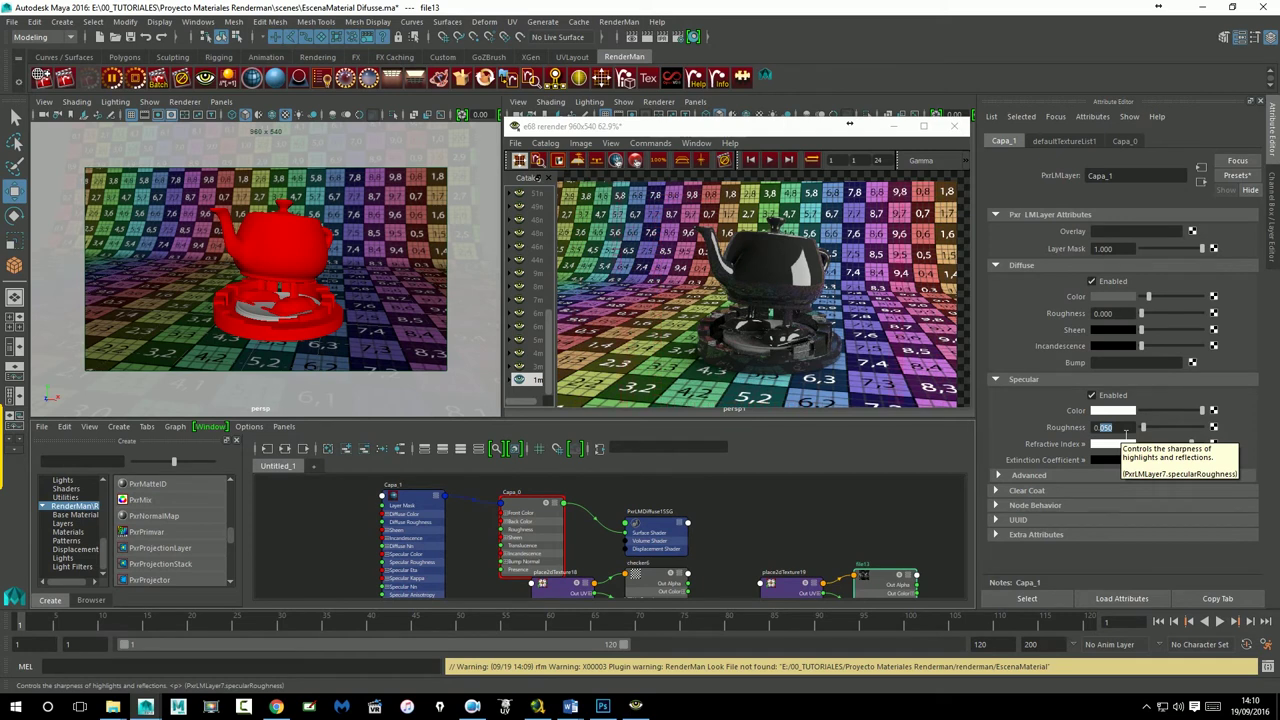
pyautogui.write('0.500')
pyautogui.press('Return')
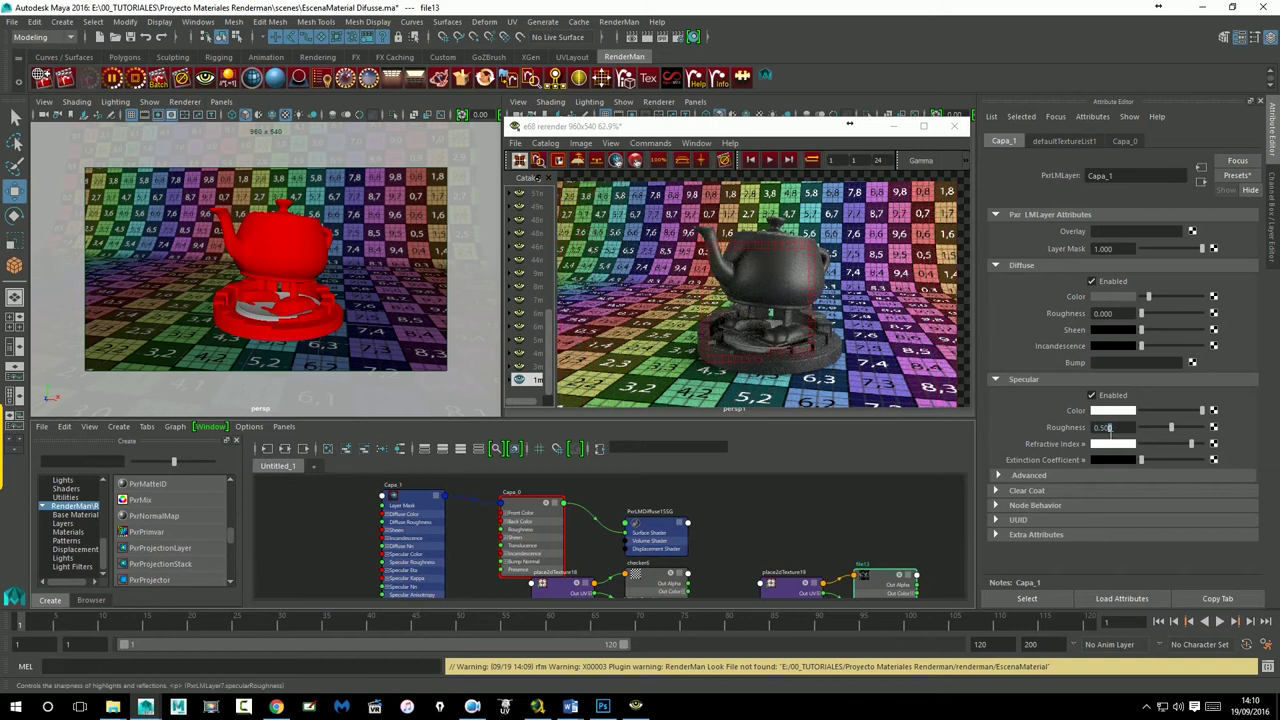
pyautogui.write('0.1')
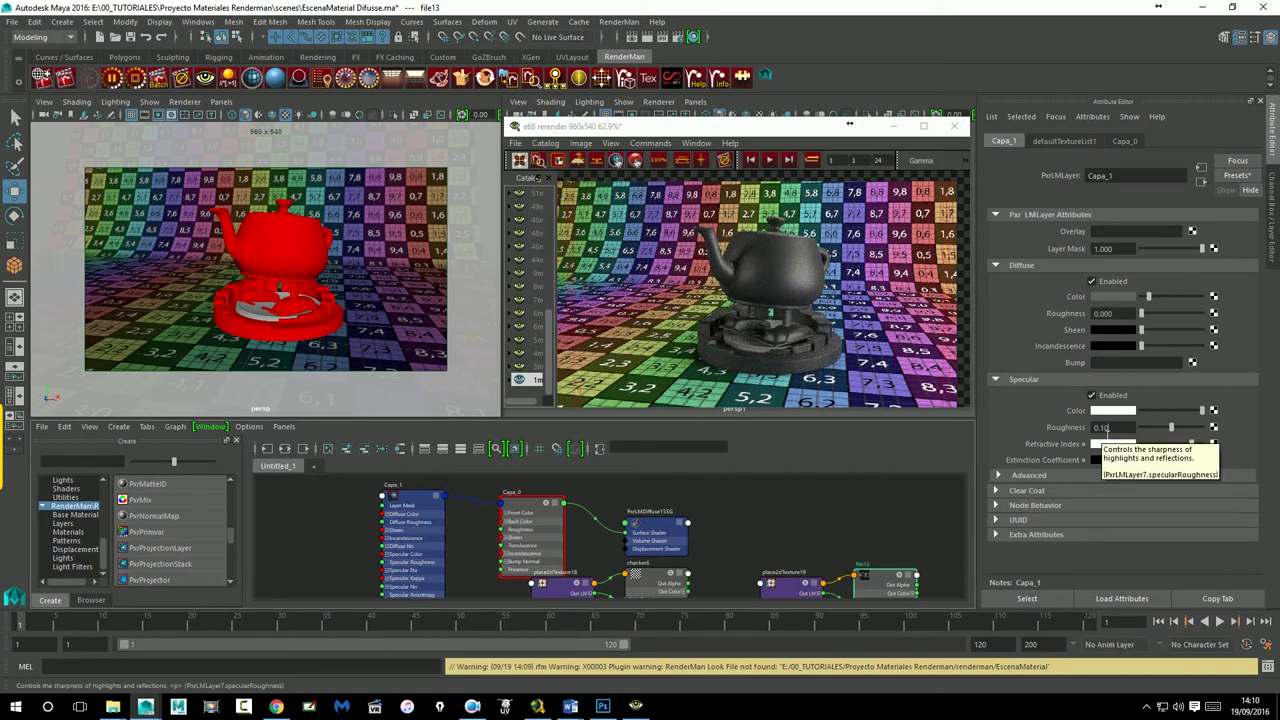
pyautogui.press('Return')
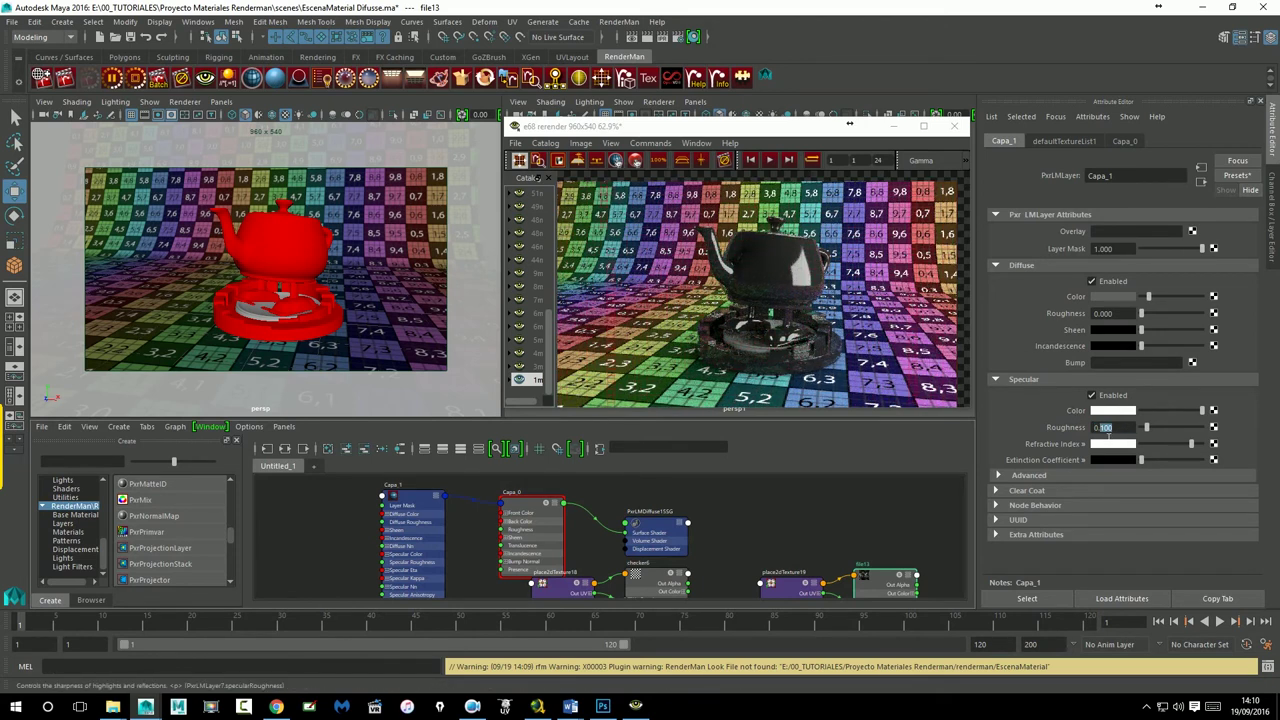
pyautogui.press('Return')
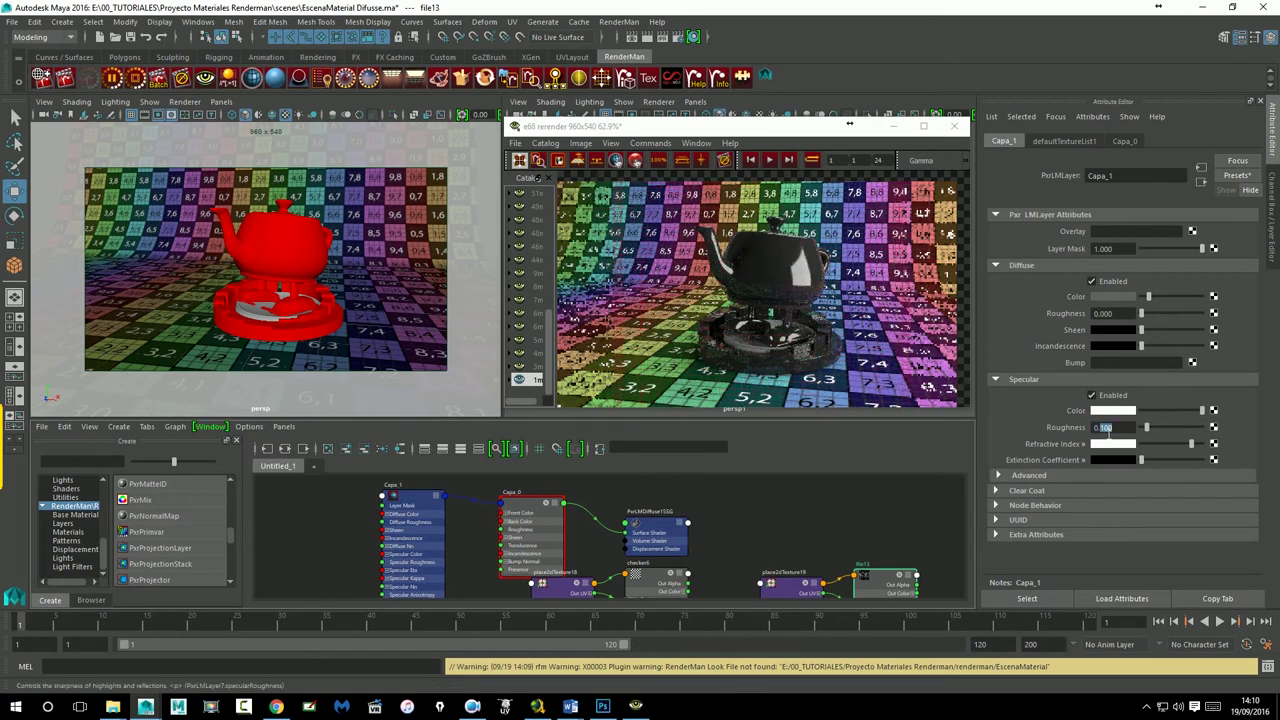
pyautogui.write('0.3')
pyautogui.press('Return')
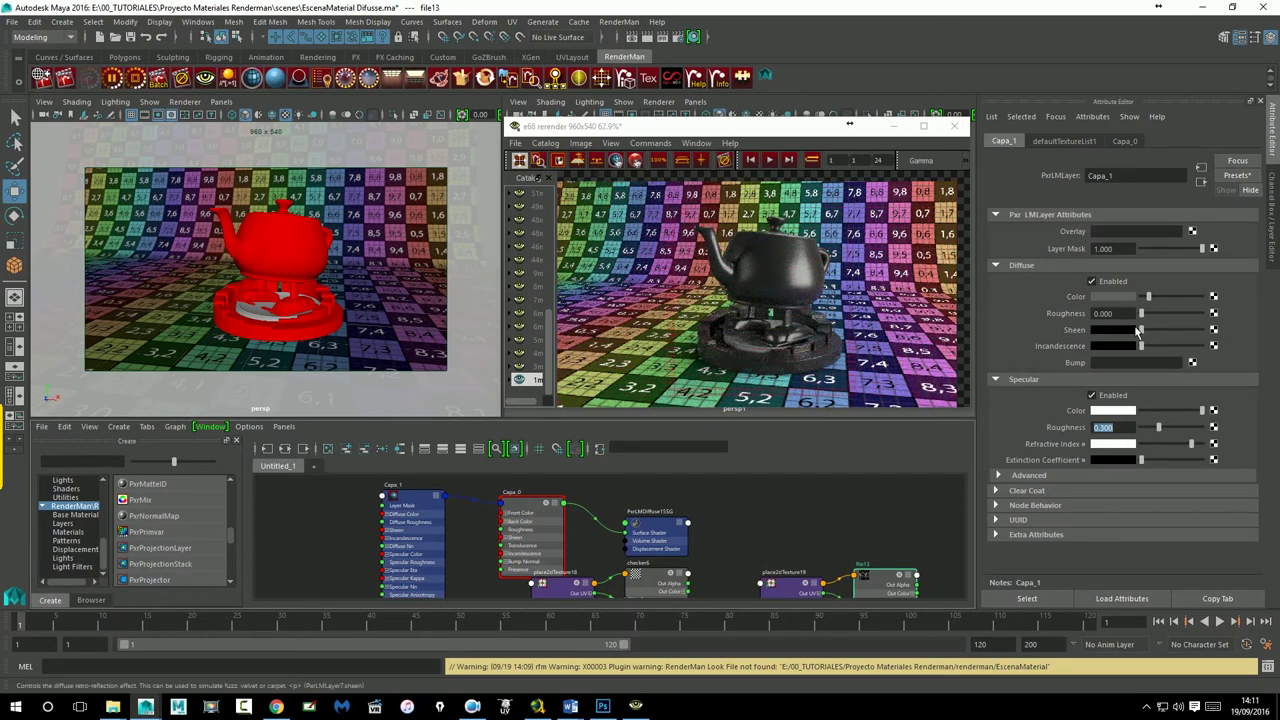
pyautogui.write('0.01')
pyautogui.press('Return')
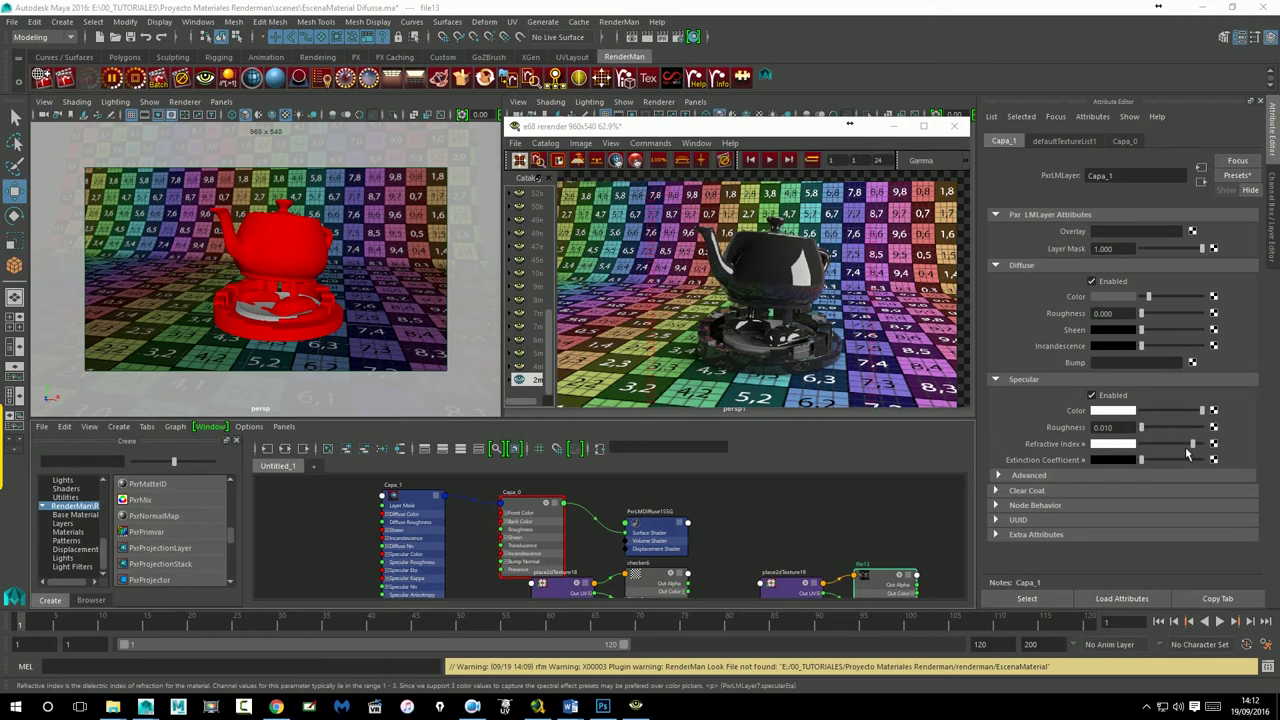
# Step: Drag Capa_1's specular refractive index down, then back up to a slightly raised grey level
pyautogui.click(1143, 444)
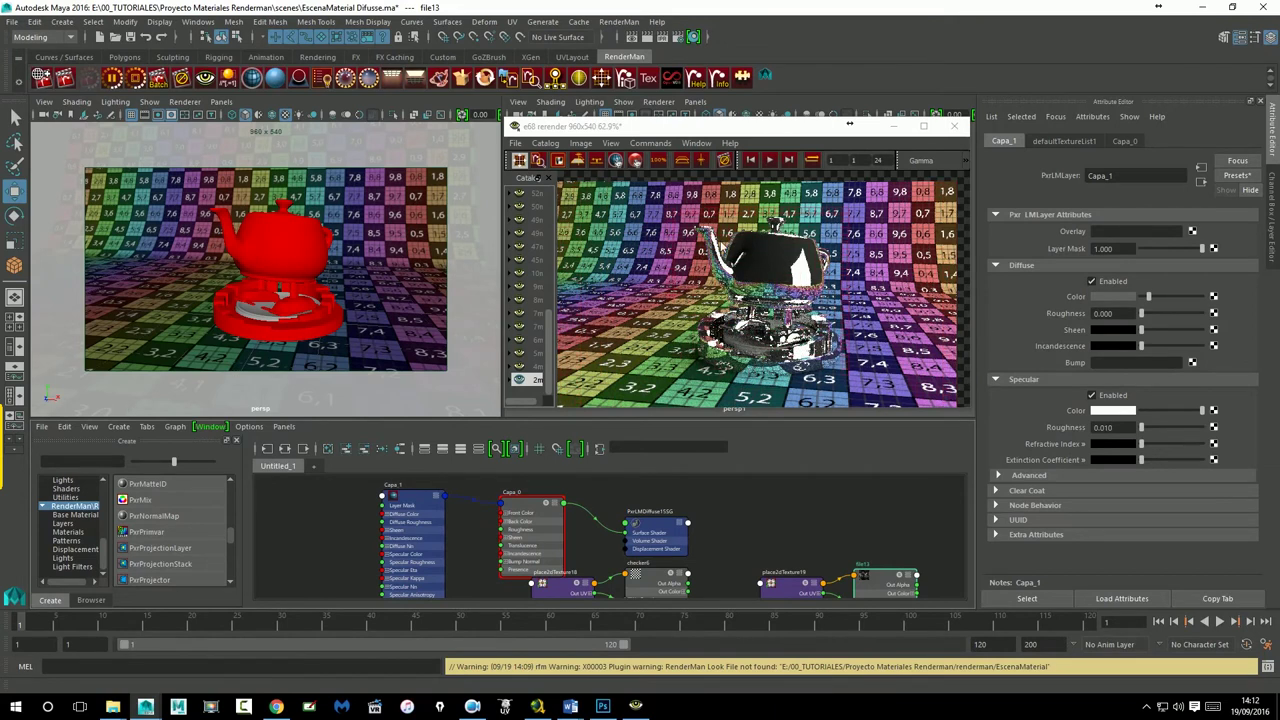
pyautogui.press('Return')
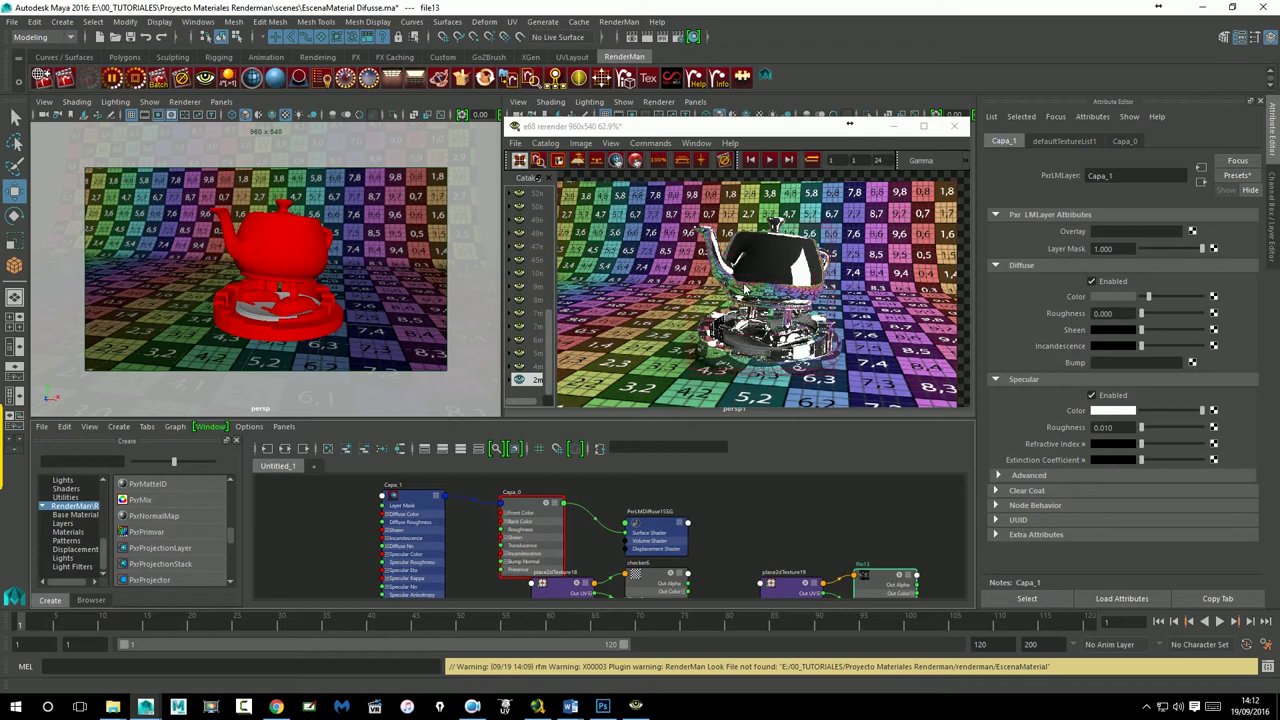
pyautogui.moveTo(1143, 444); pyautogui.dragTo(1185, 444)
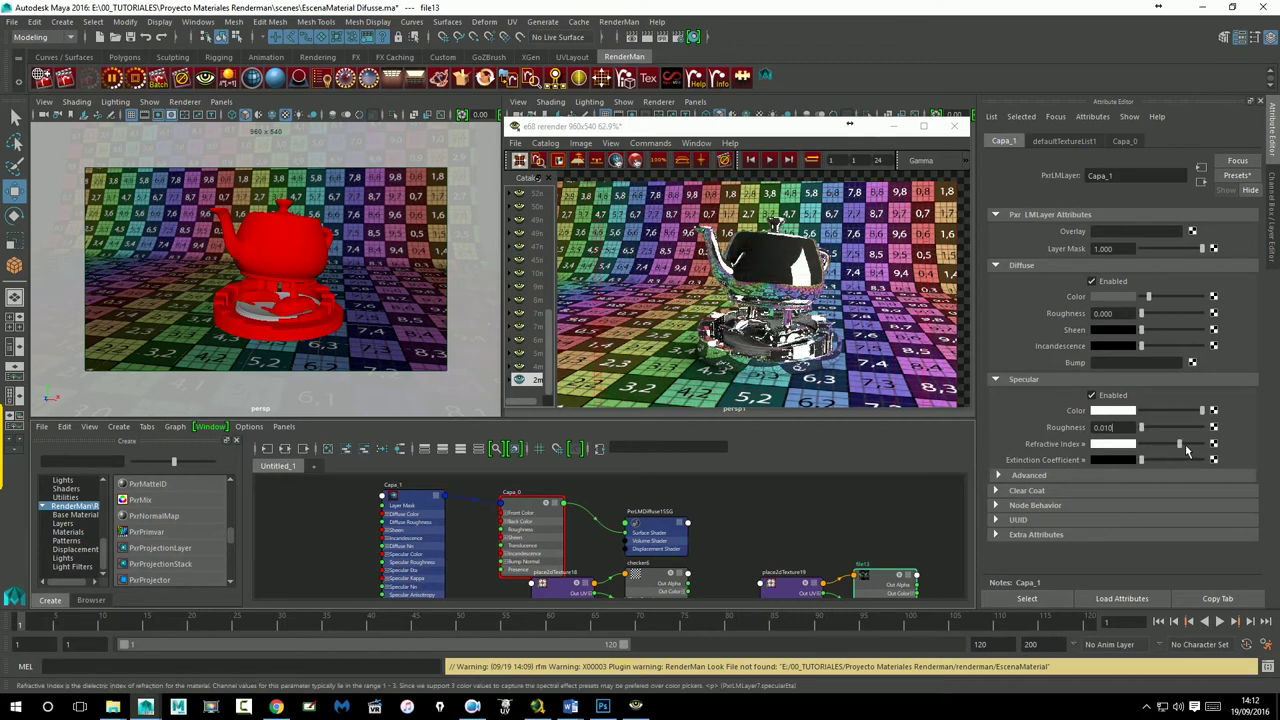
pyautogui.click(1186, 447)
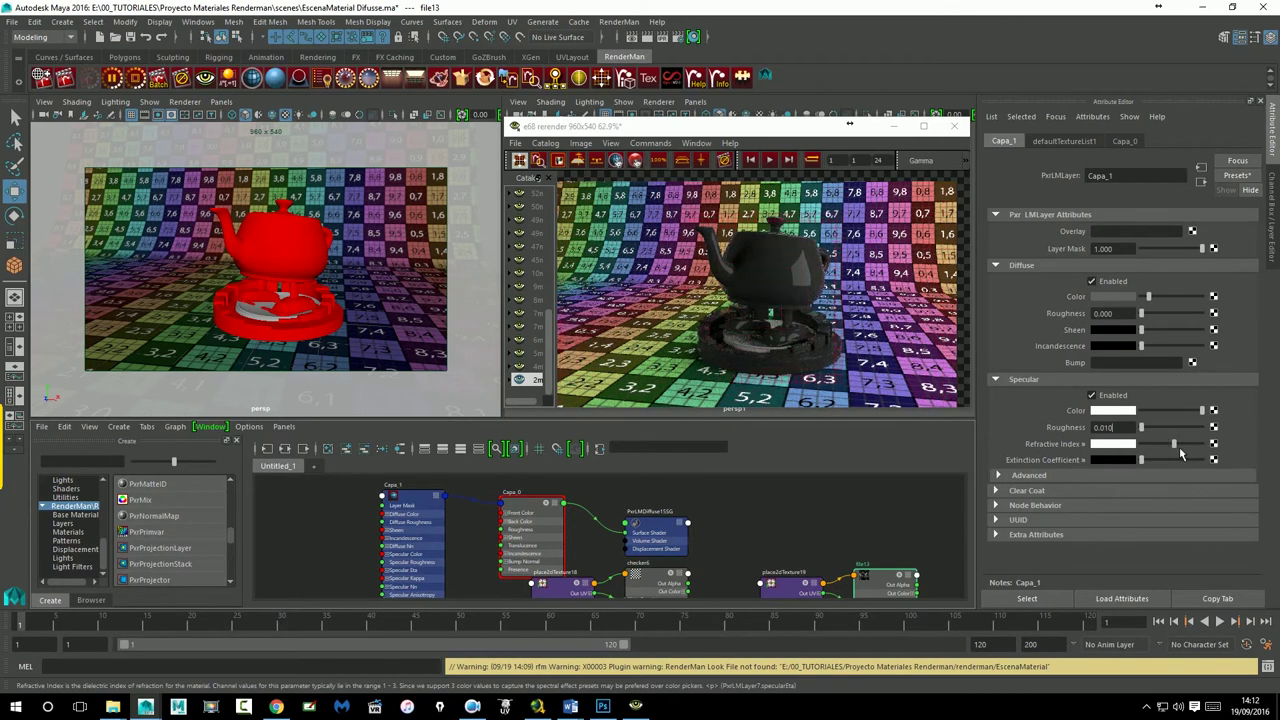
pyautogui.click(1168, 445)
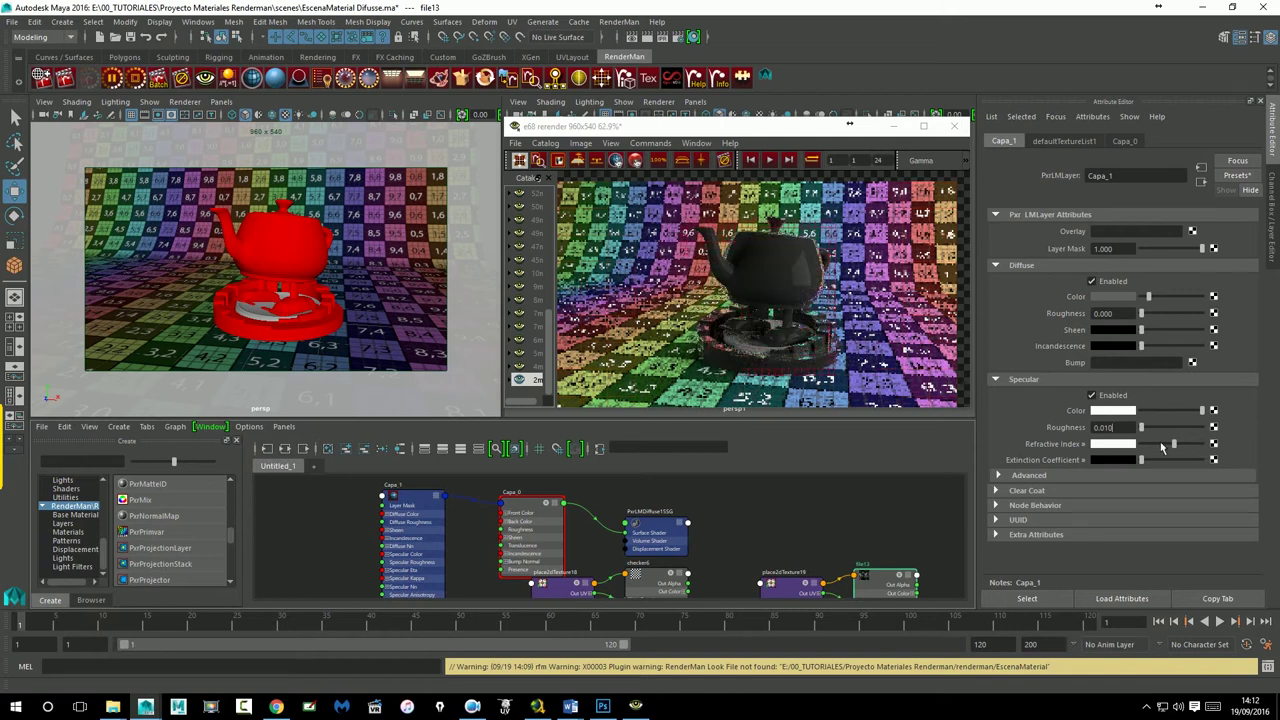
pyautogui.moveTo(1168, 445); pyautogui.dragTo(1165, 448)
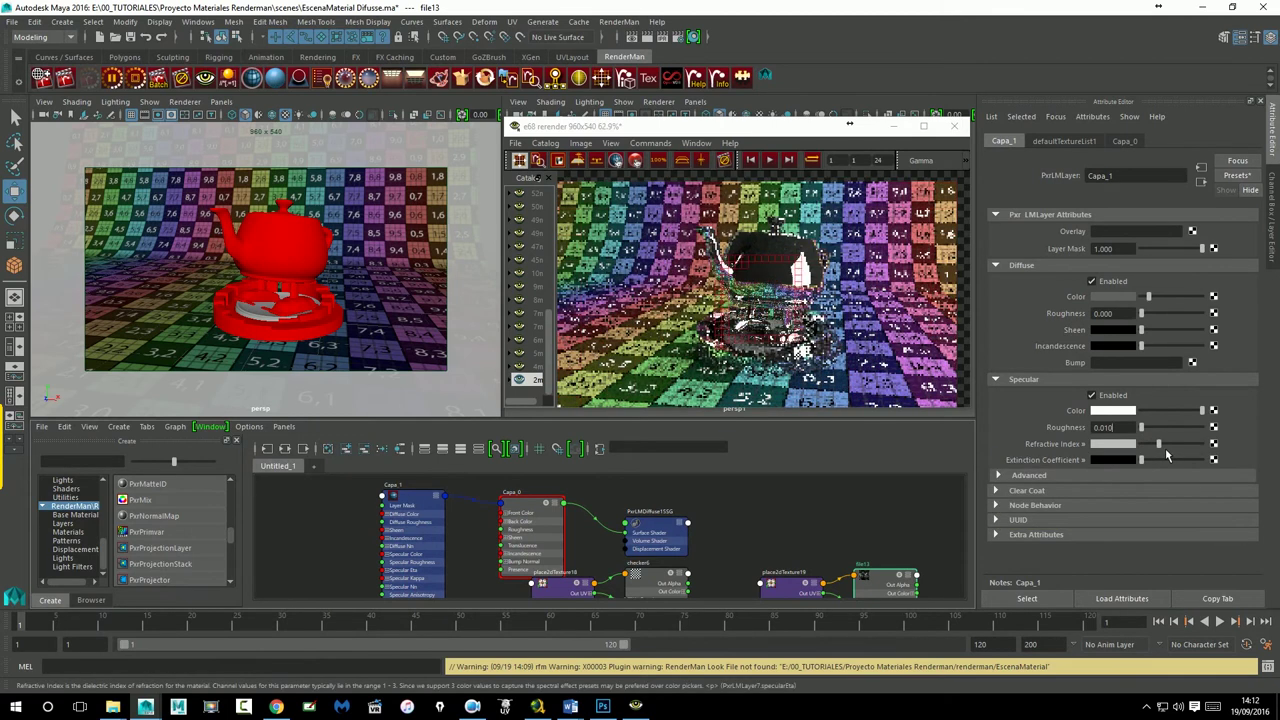
pyautogui.moveTo(1165, 448); pyautogui.dragTo(1181, 454)
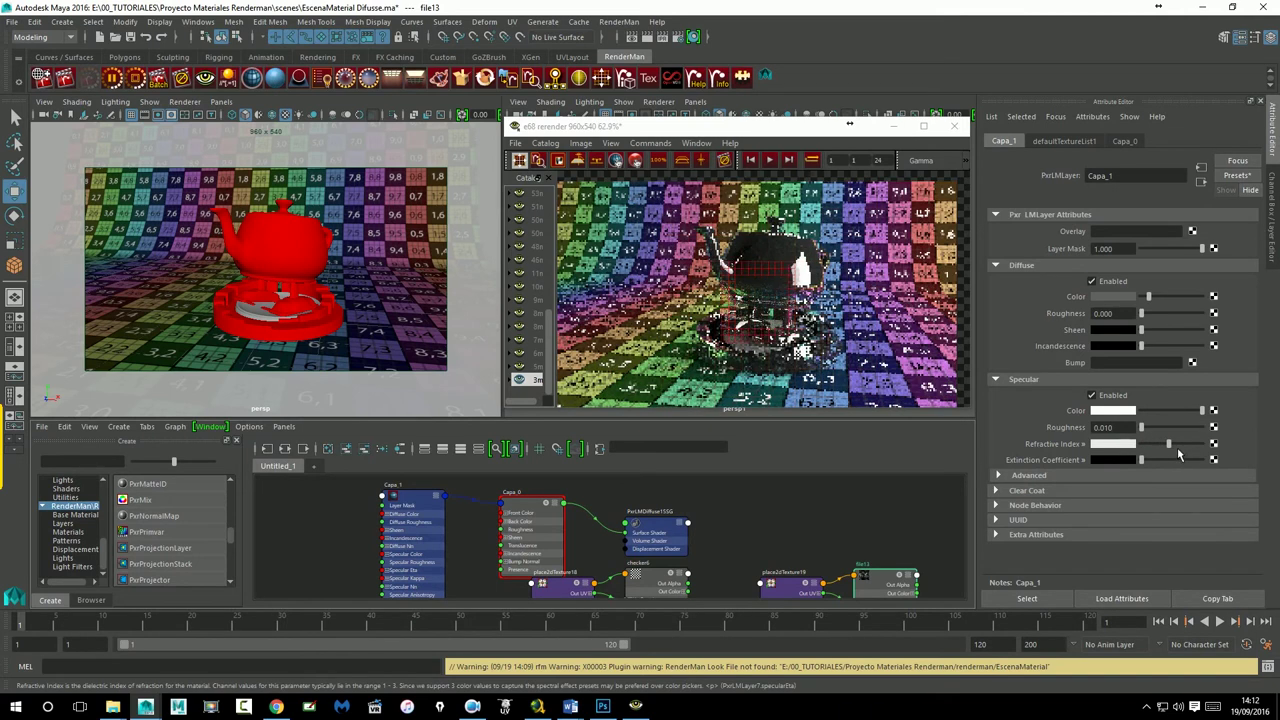
pyautogui.moveTo(1181, 454); pyautogui.dragTo(1183, 456)
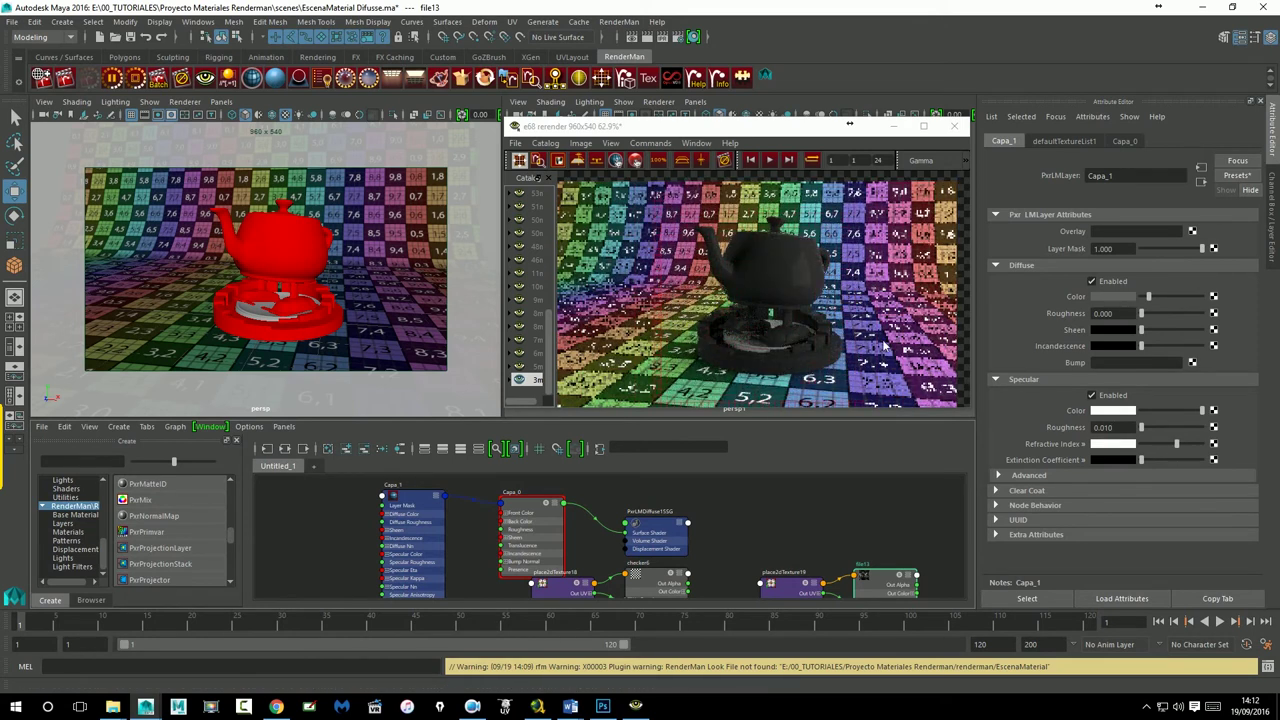
# Step: Apply the Gold (Au) preset to Capa_1's refractive index and refresh the IPR render
pyautogui.rightClick(1076, 453)
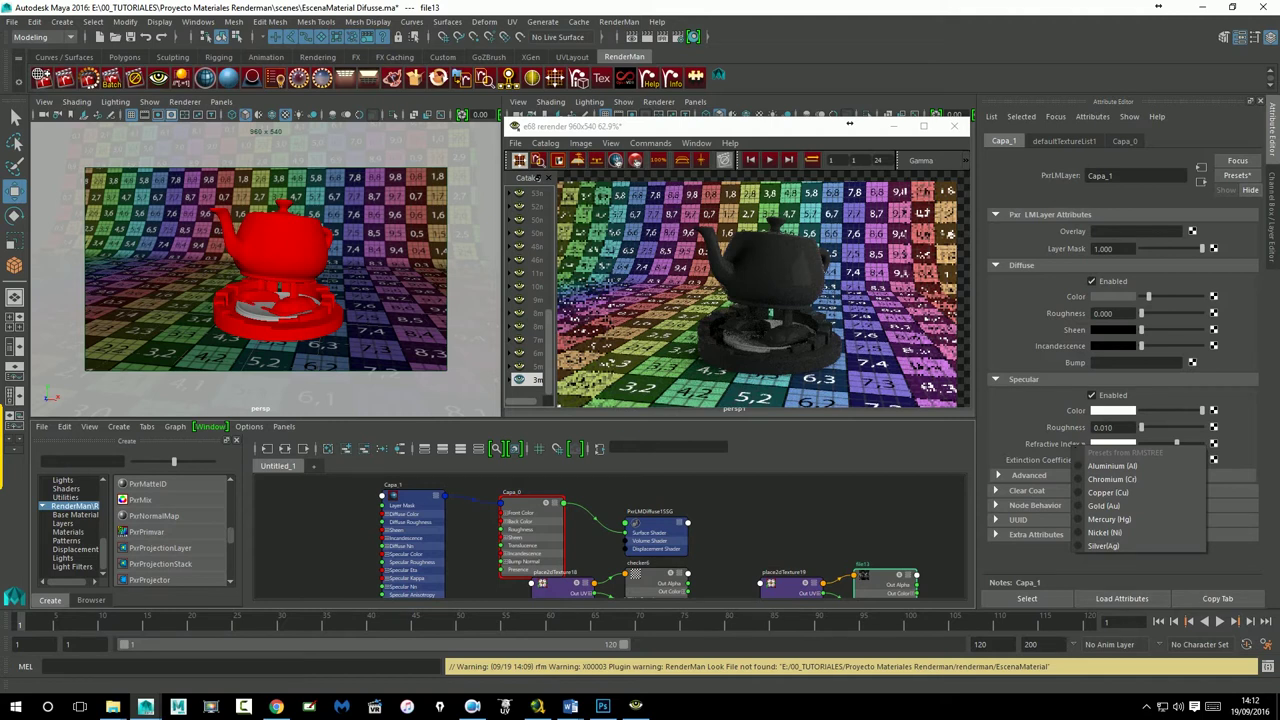
pyautogui.click(1104, 507)
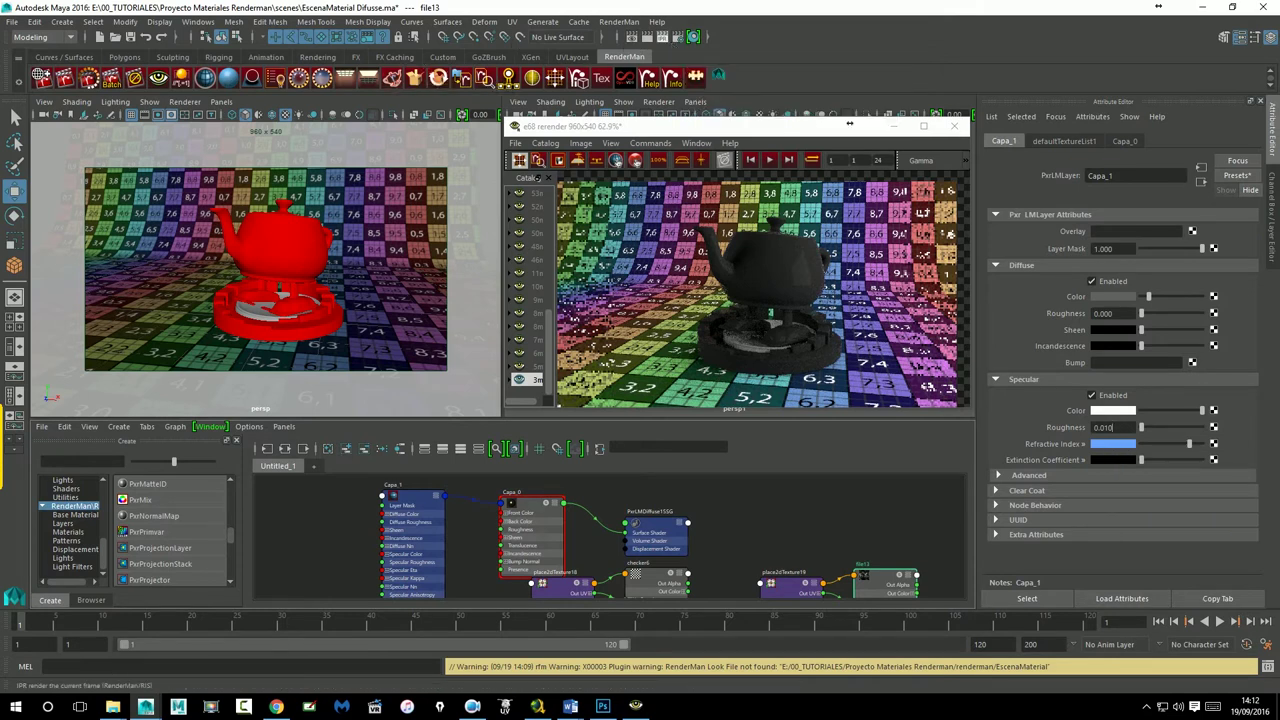
pyautogui.click(672, 44)
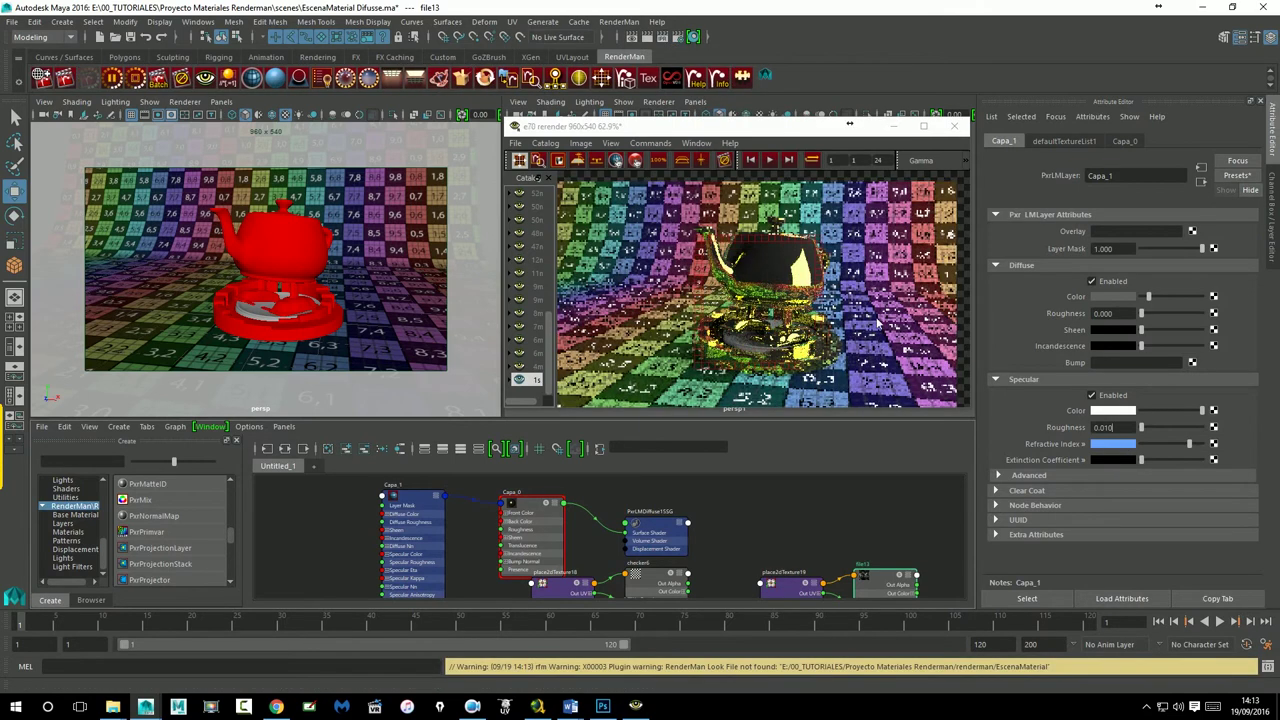
pyautogui.click(787, 350)
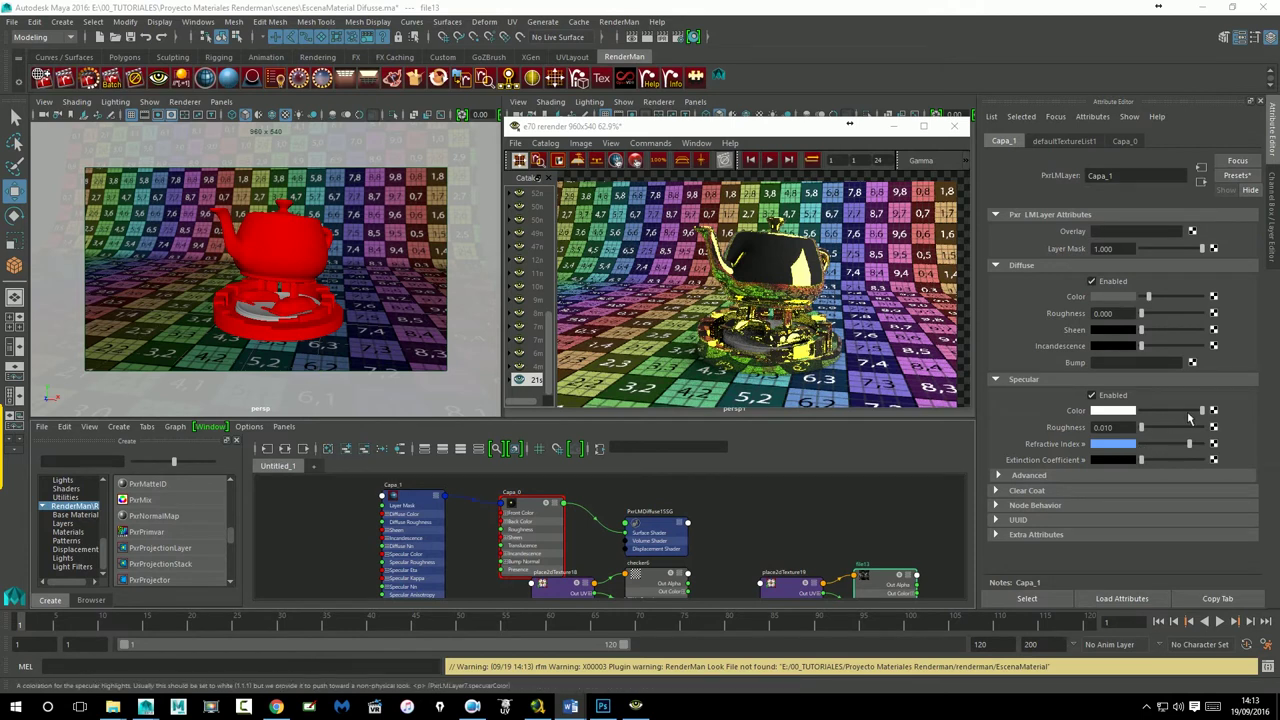
# Step: Try the Aluminium preset on both refractive index and extinction coefficient, then re-render
pyautogui.moveTo(1151, 434); pyautogui.dragTo(1161, 434)
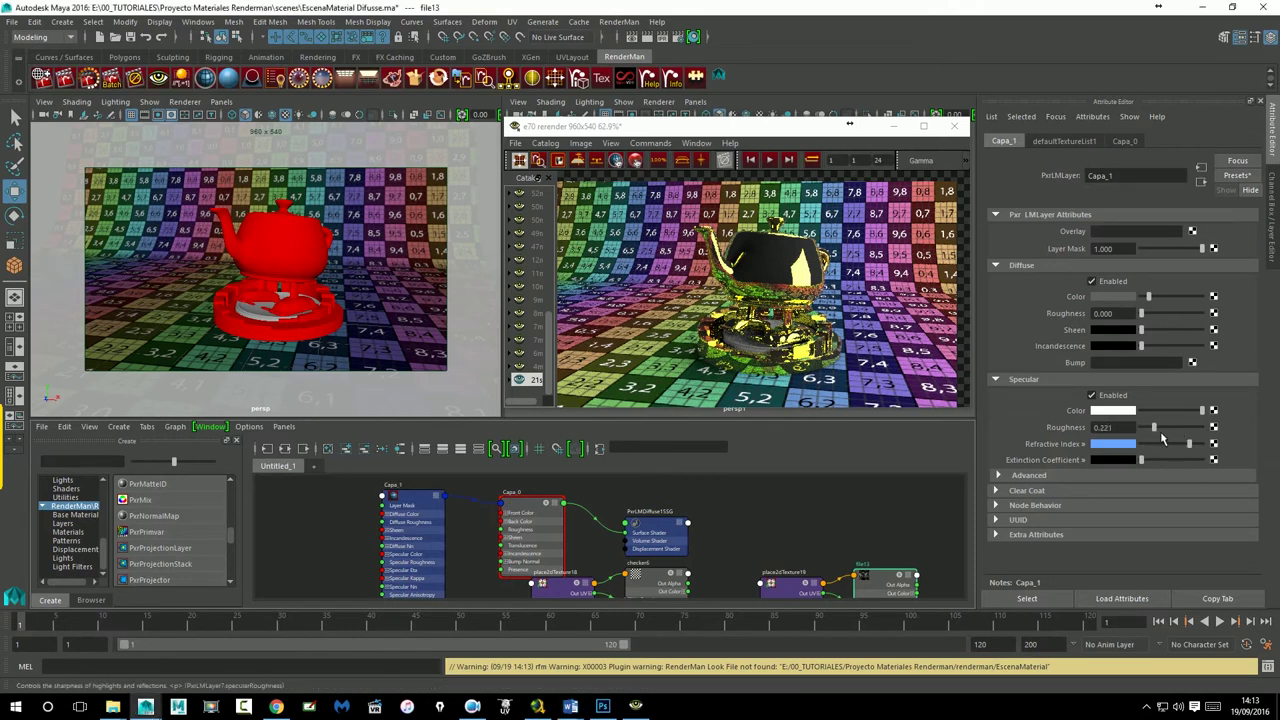
pyautogui.click(1079, 446)
pyautogui.click(1118, 467)
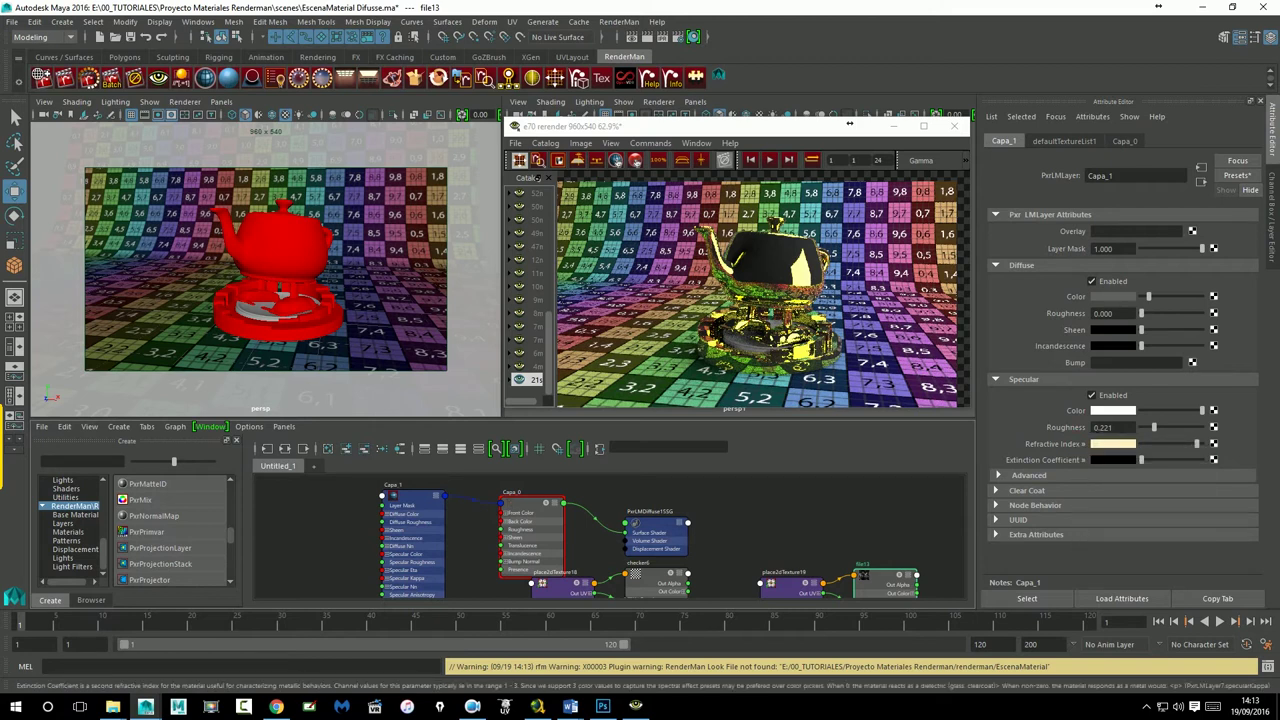
pyautogui.click(1074, 460)
pyautogui.click(1099, 483)
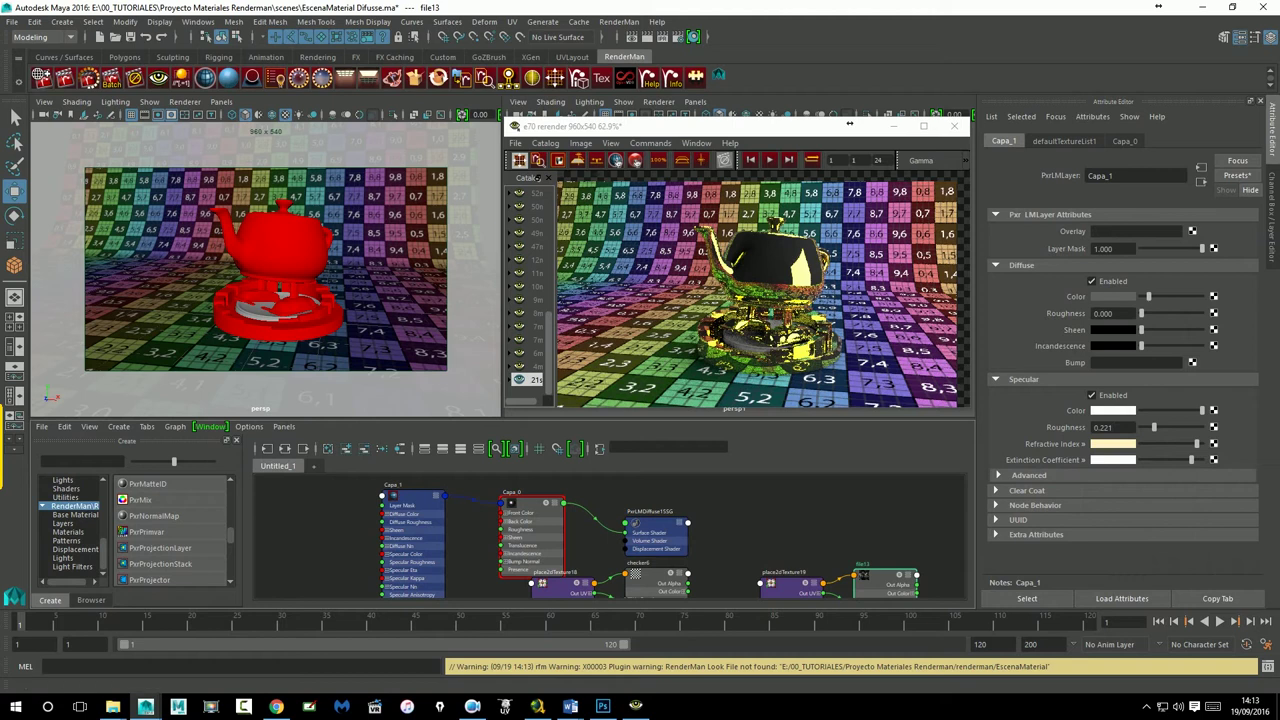
pyautogui.click(88, 78)
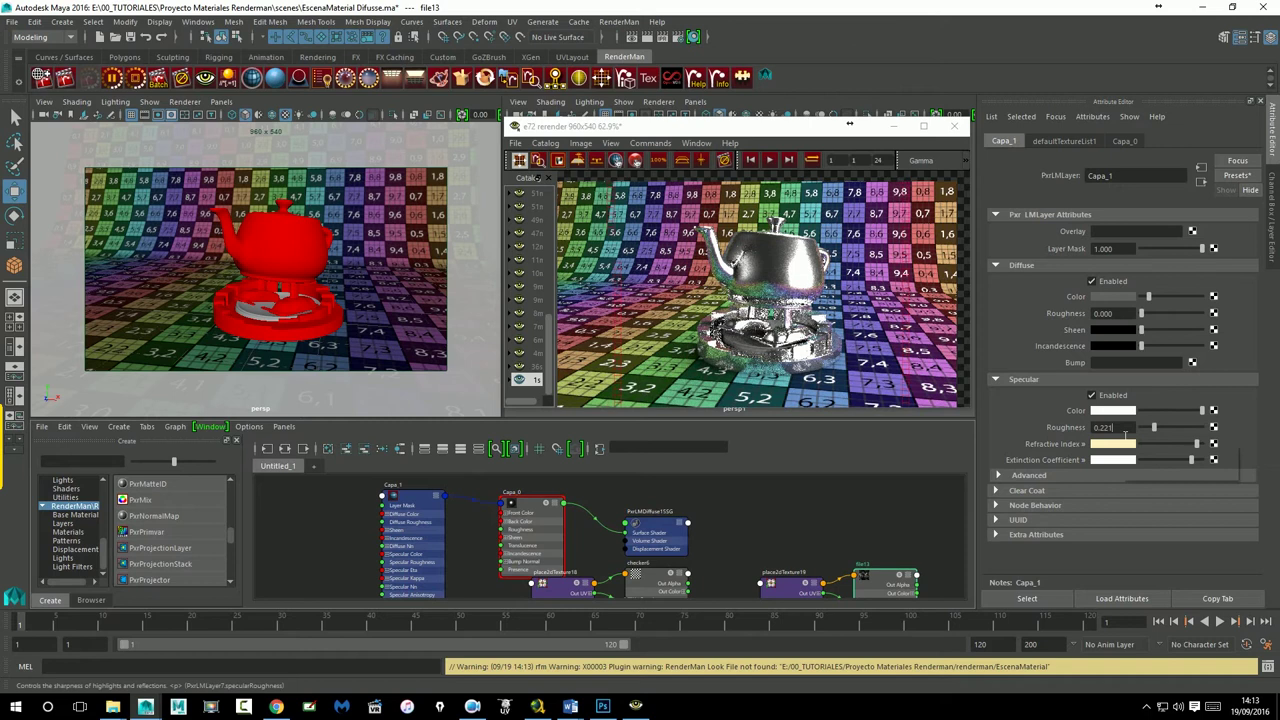
pyautogui.click(798, 315)
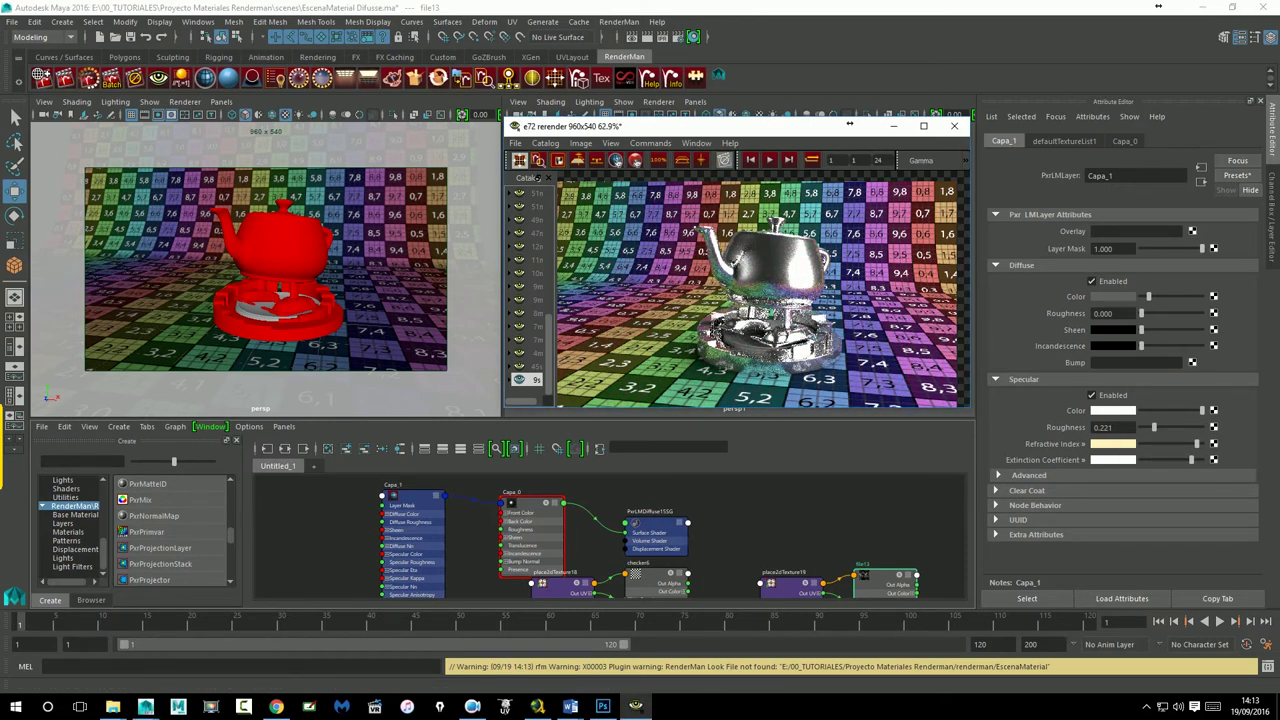
# Step: Set roughness 0.050, refractive index white, extinction coefficient black, diffuse grey, and re-render
pyautogui.click(1005, 476)
pyautogui.scroll(-1, 1048, 484)
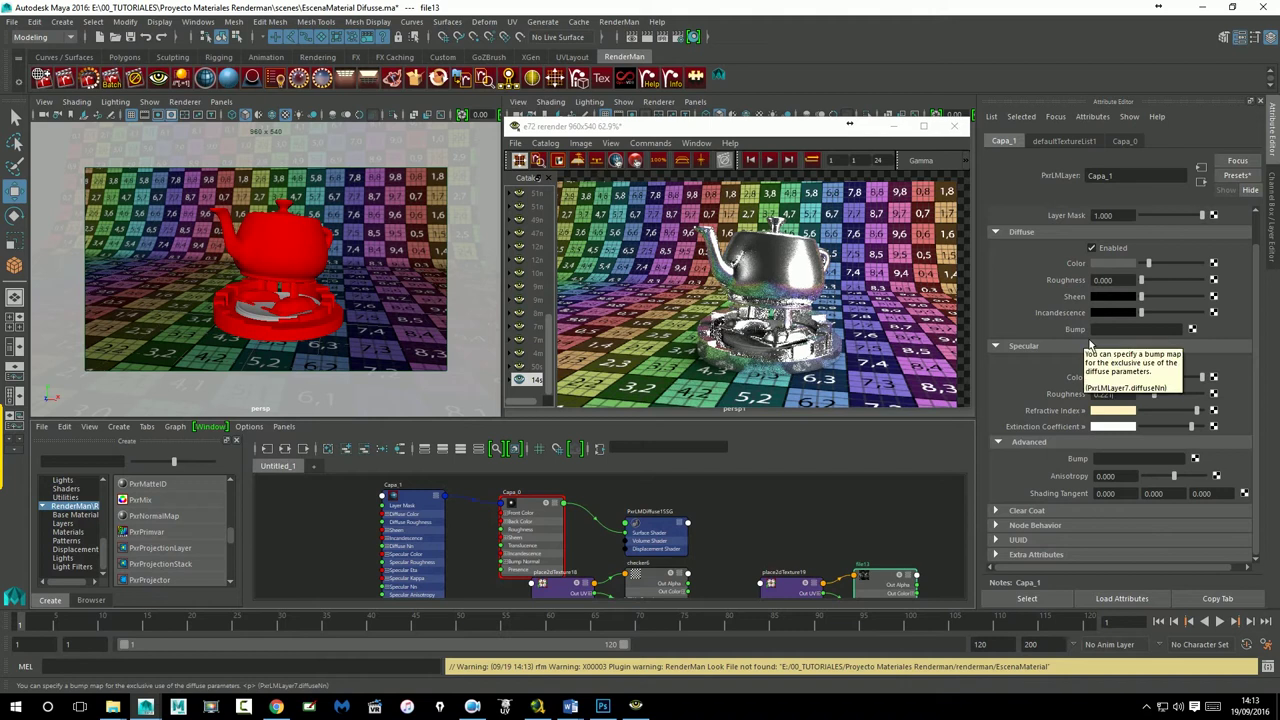
pyautogui.scroll(1, 1090, 343)
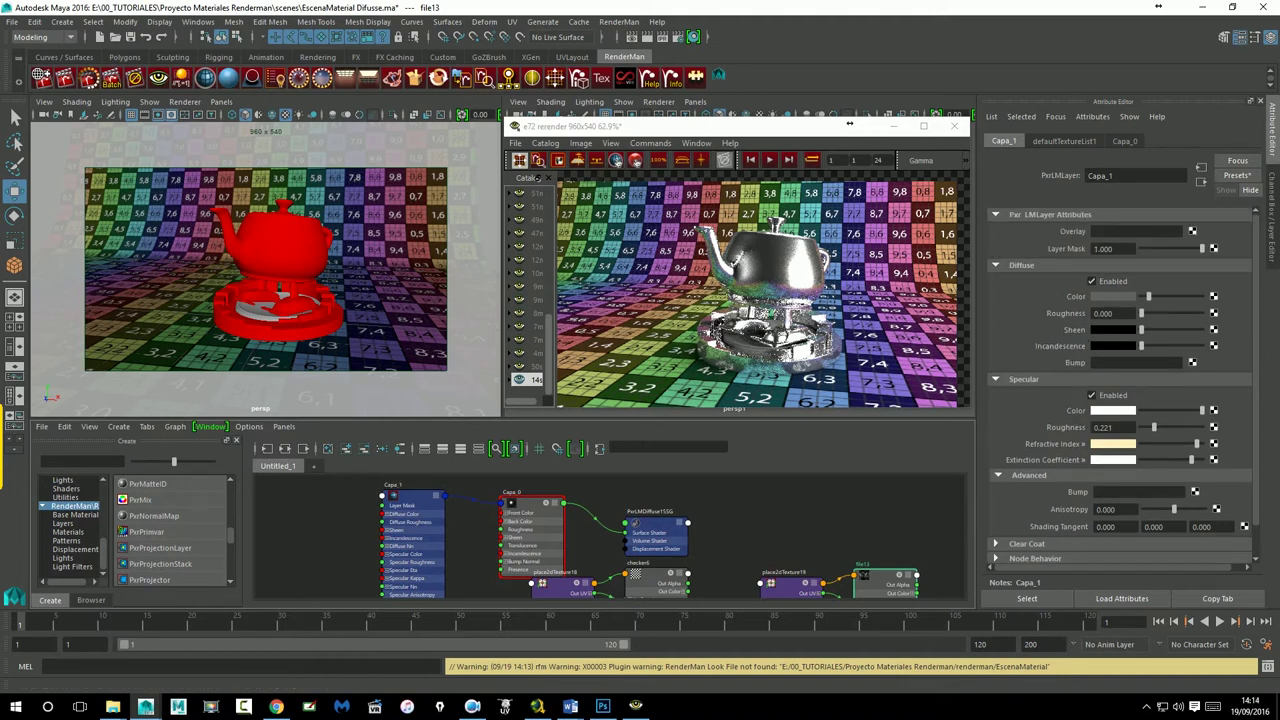
pyautogui.scroll(-1, 1048, 407)
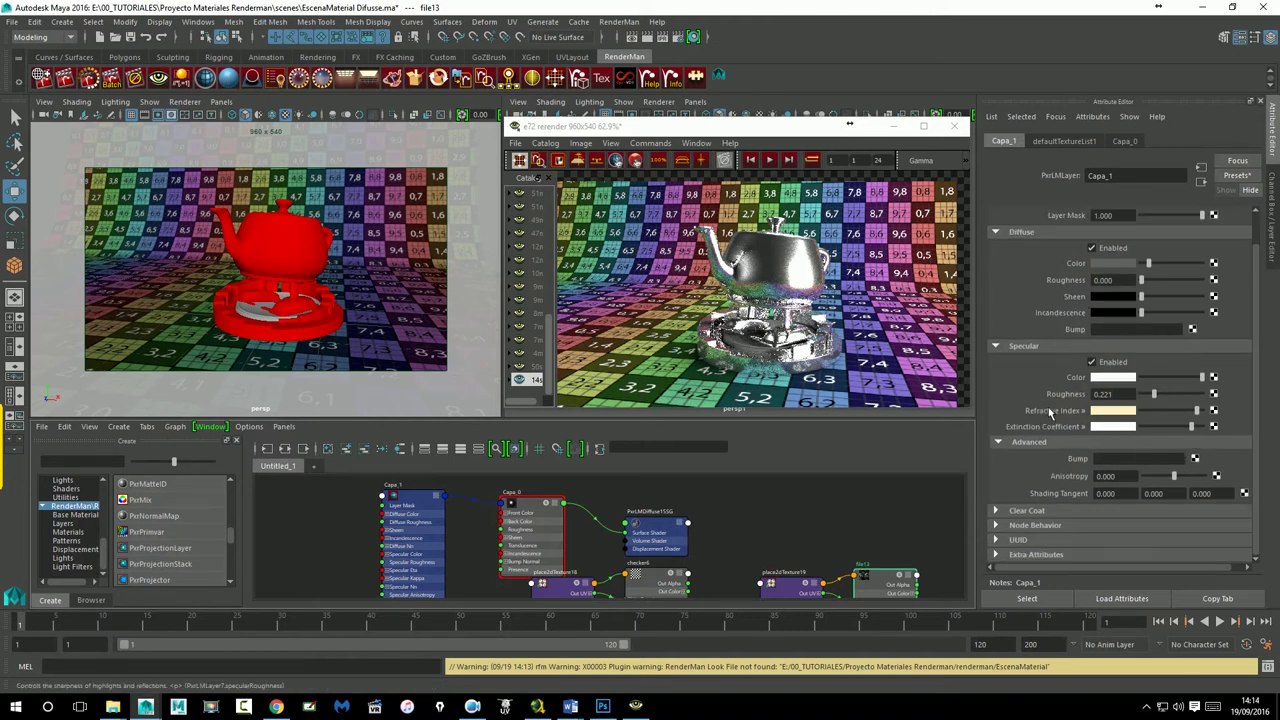
pyautogui.press('Return')
pyautogui.moveTo(1198, 411); pyautogui.dragTo(1191, 411)
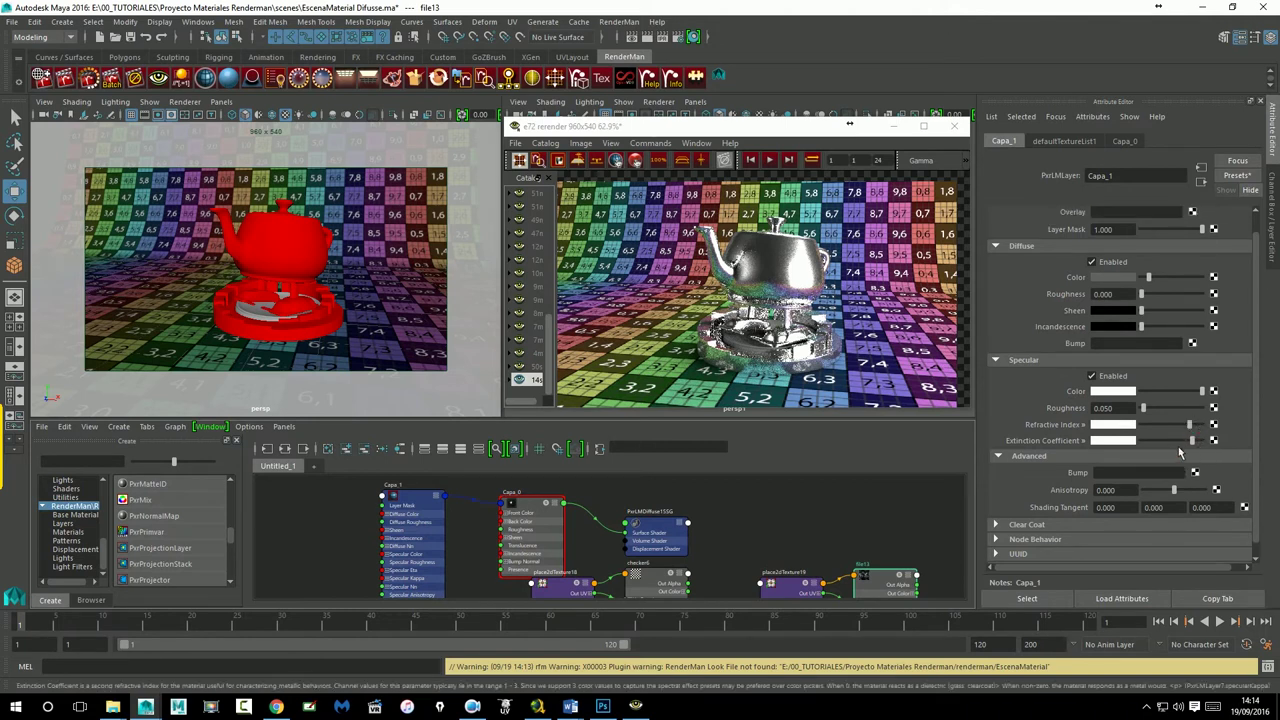
pyautogui.moveTo(1189, 441); pyautogui.dragTo(1141, 441)
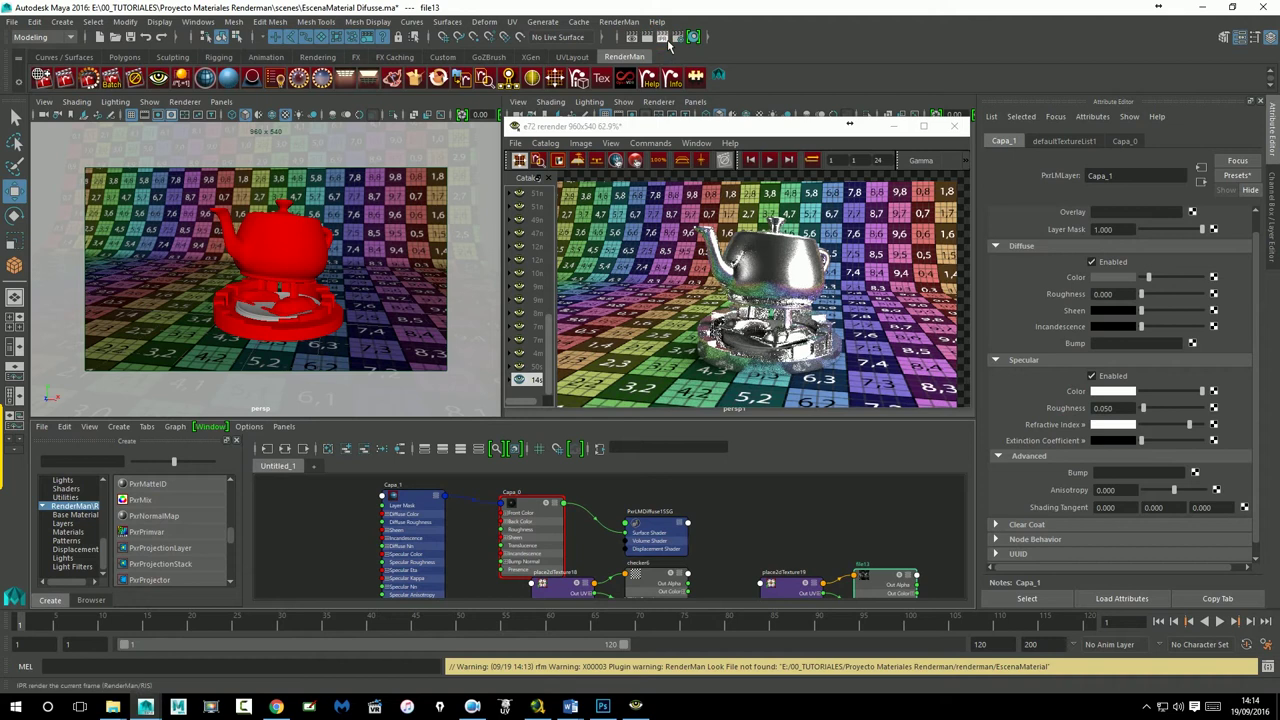
pyautogui.click(664, 37)
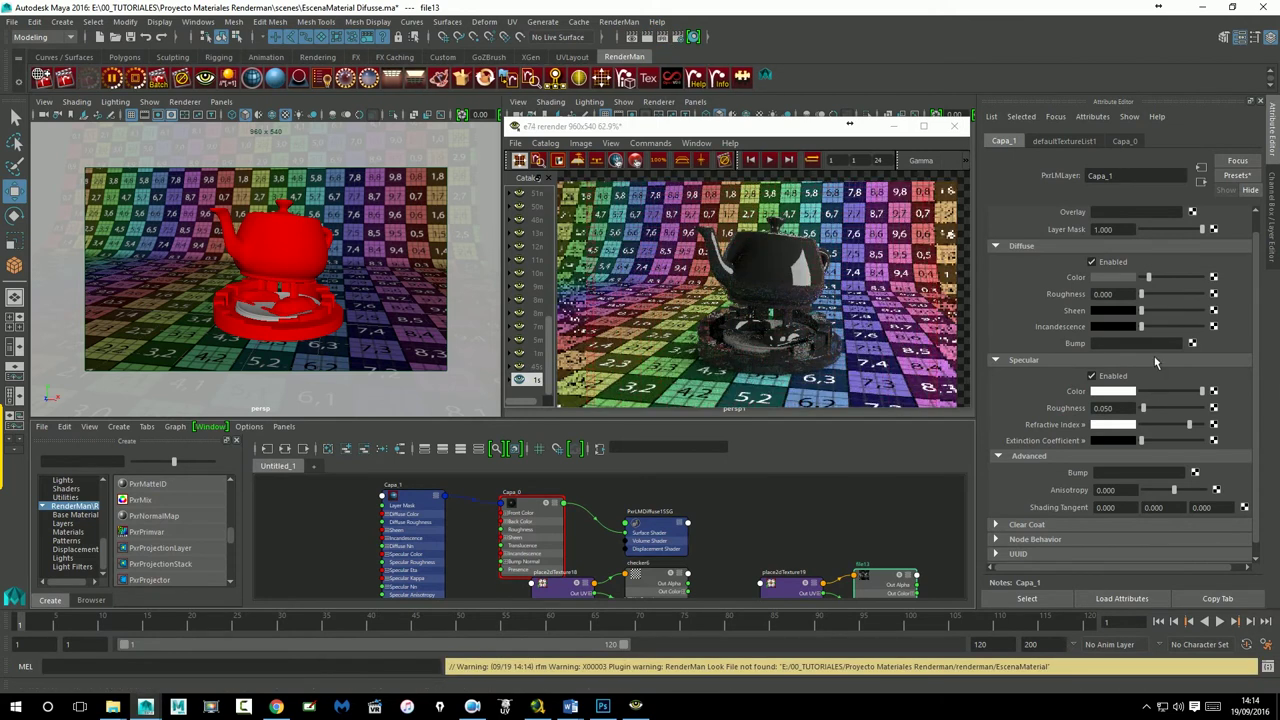
pyautogui.moveTo(1149, 278); pyautogui.dragTo(1167, 287)
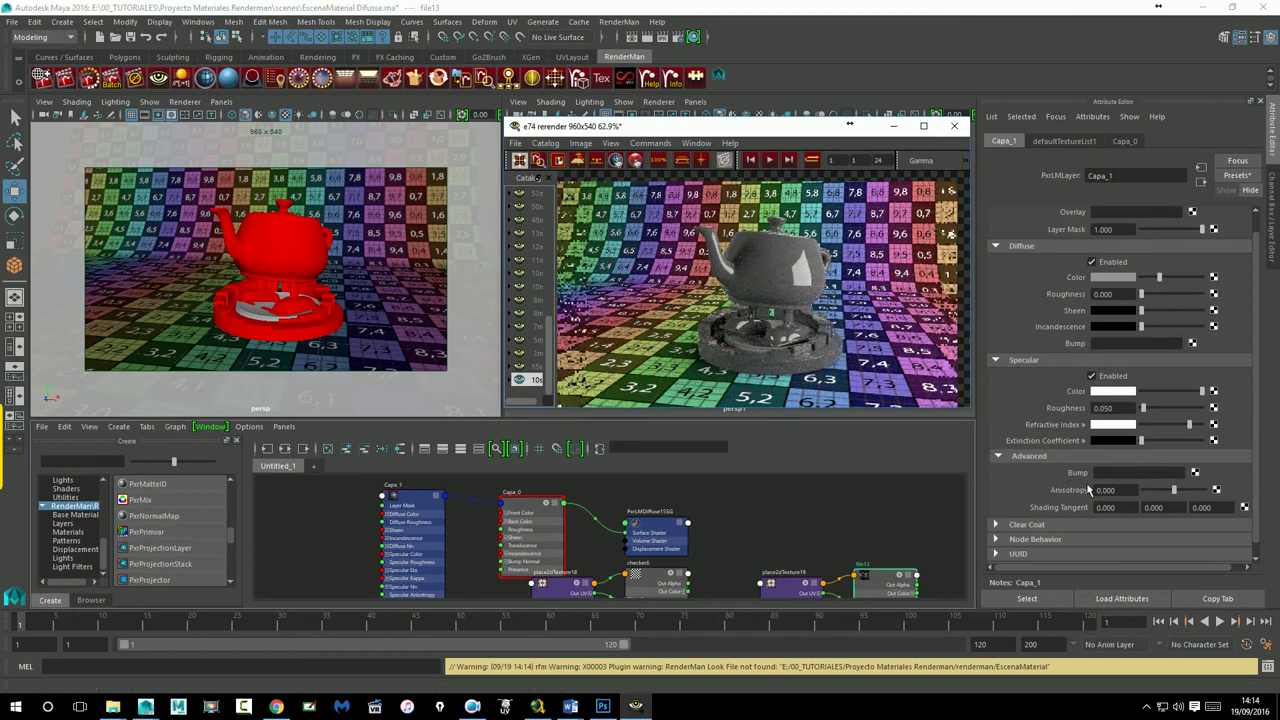
# Step: Connect a new file texture to Capa_1's advanced specular bump through a bump2d node
pyautogui.click(1195, 473)
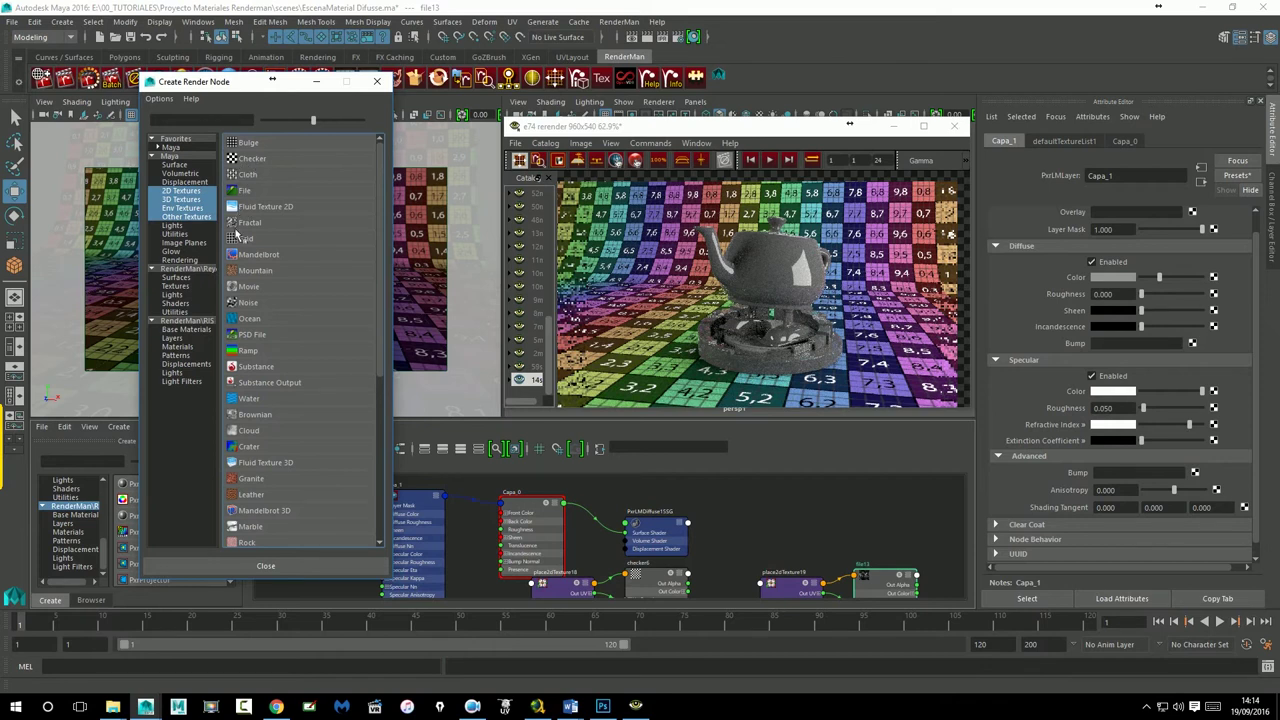
pyautogui.click(247, 190)
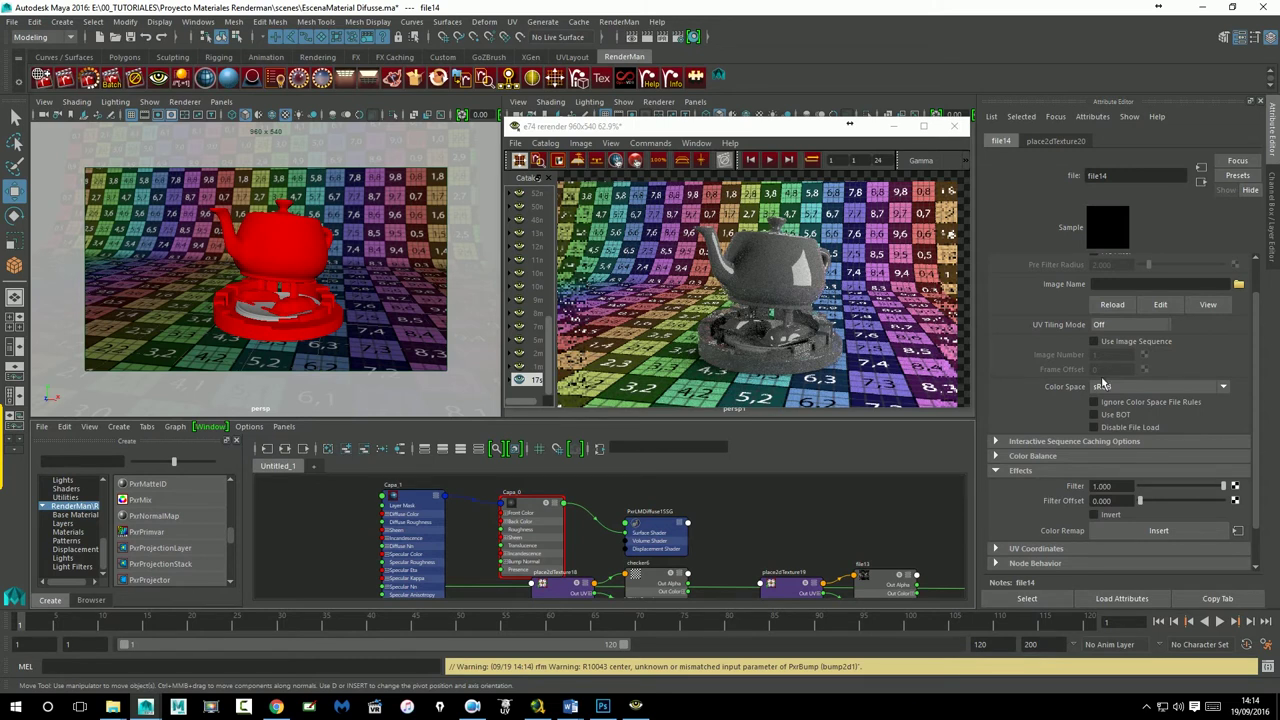
pyautogui.scroll(1, 1212, 330)
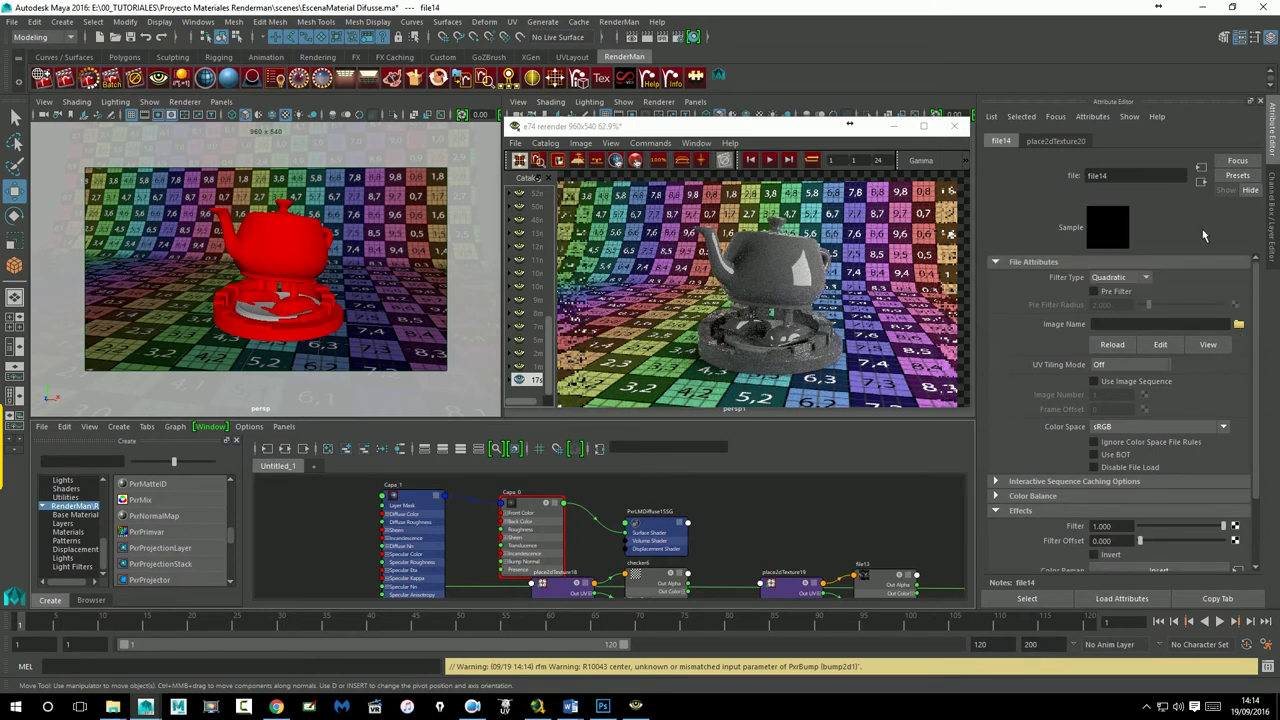
# Step: Break the bump2d1 connection from Capa_1's bump attribute
pyautogui.click(1201, 181)
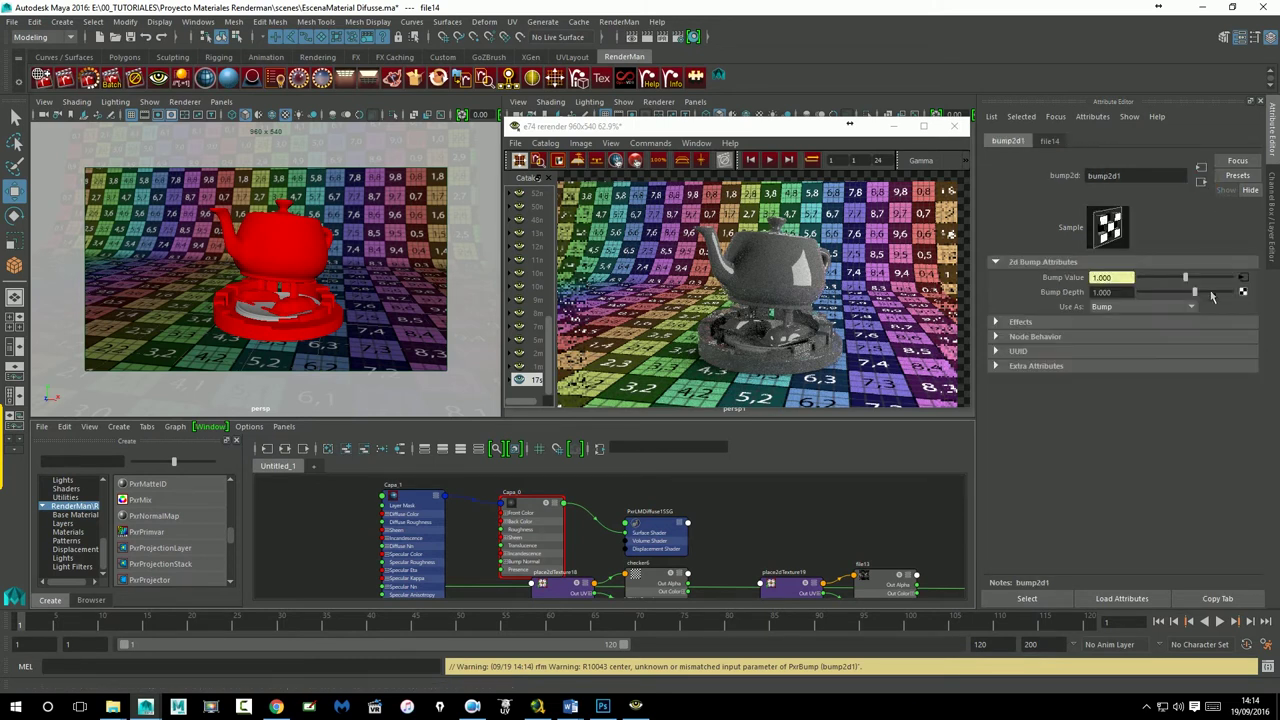
pyautogui.click(1201, 181)
pyautogui.rightClick(1085, 478)
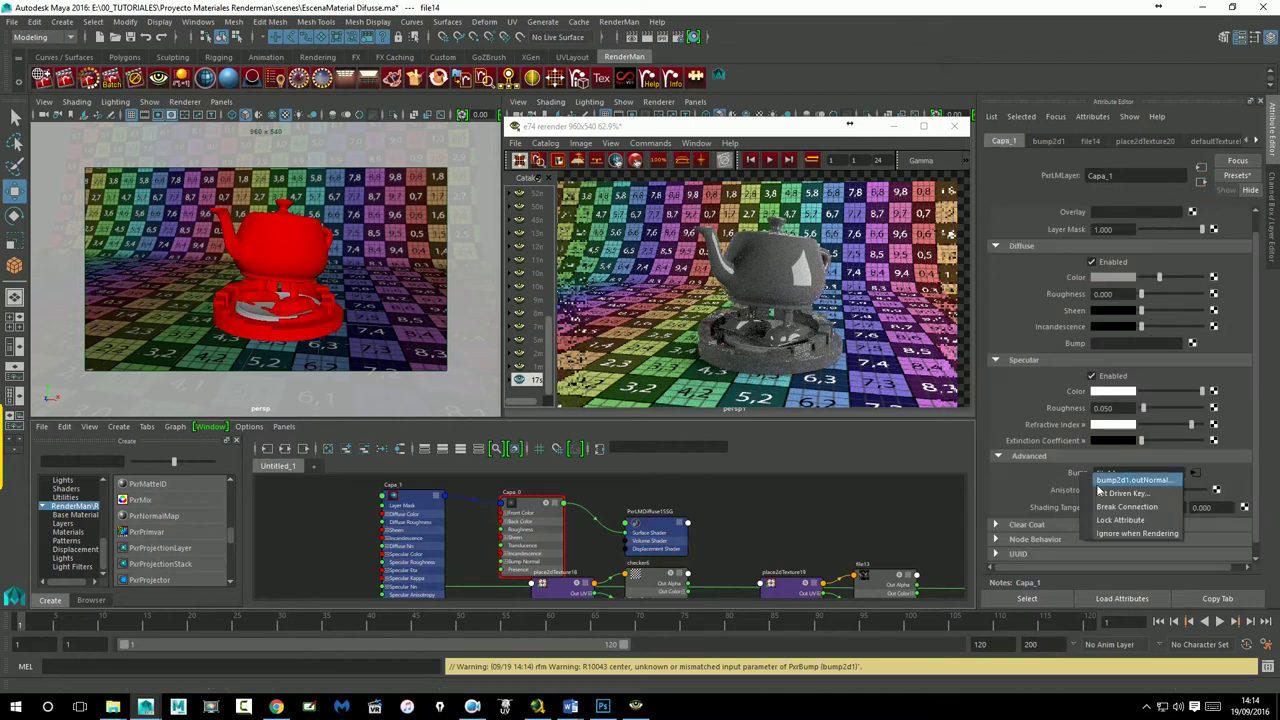
pyautogui.click(1110, 506)
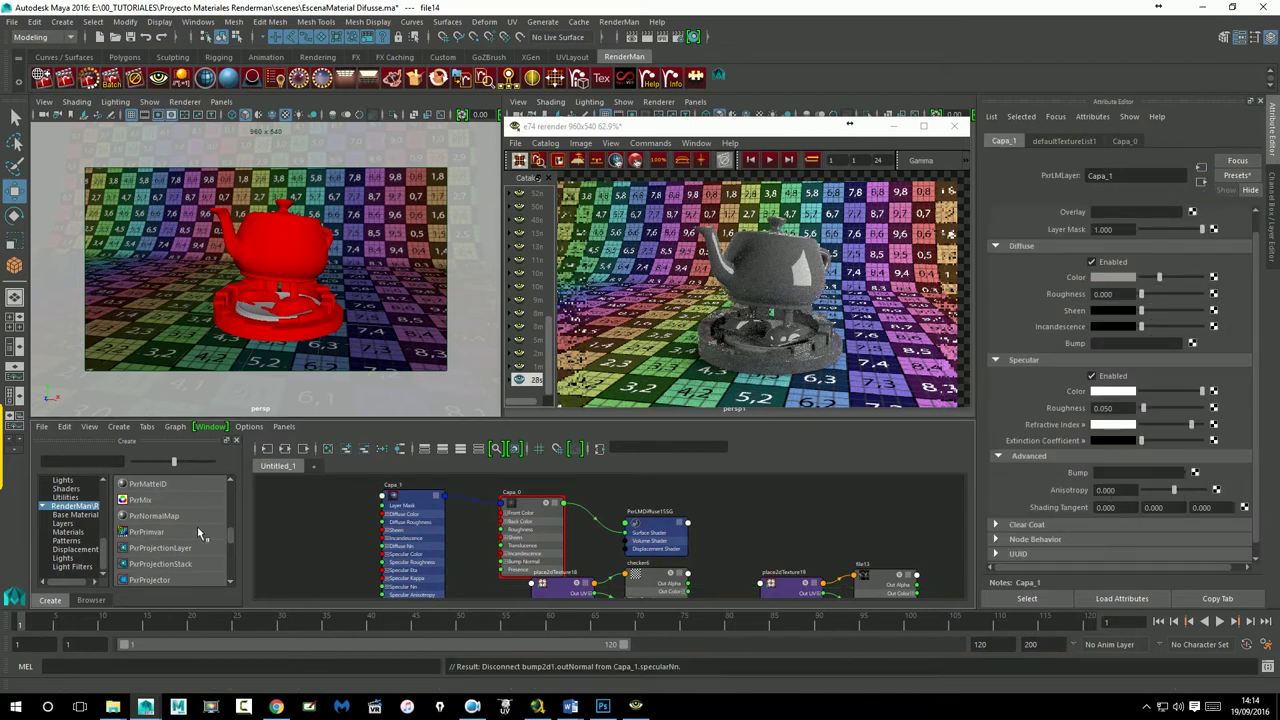
# Step: Create a PxrBump node and connect it to Capa_1's specular normal
pyautogui.scroll(-1, 236, 528)
pyautogui.scroll(1, 237, 530)
pyautogui.scroll(1, 236, 526)
pyautogui.scroll(1, 236, 526)
pyautogui.scroll(1, 236, 526)
pyautogui.scroll(2, 237, 530)
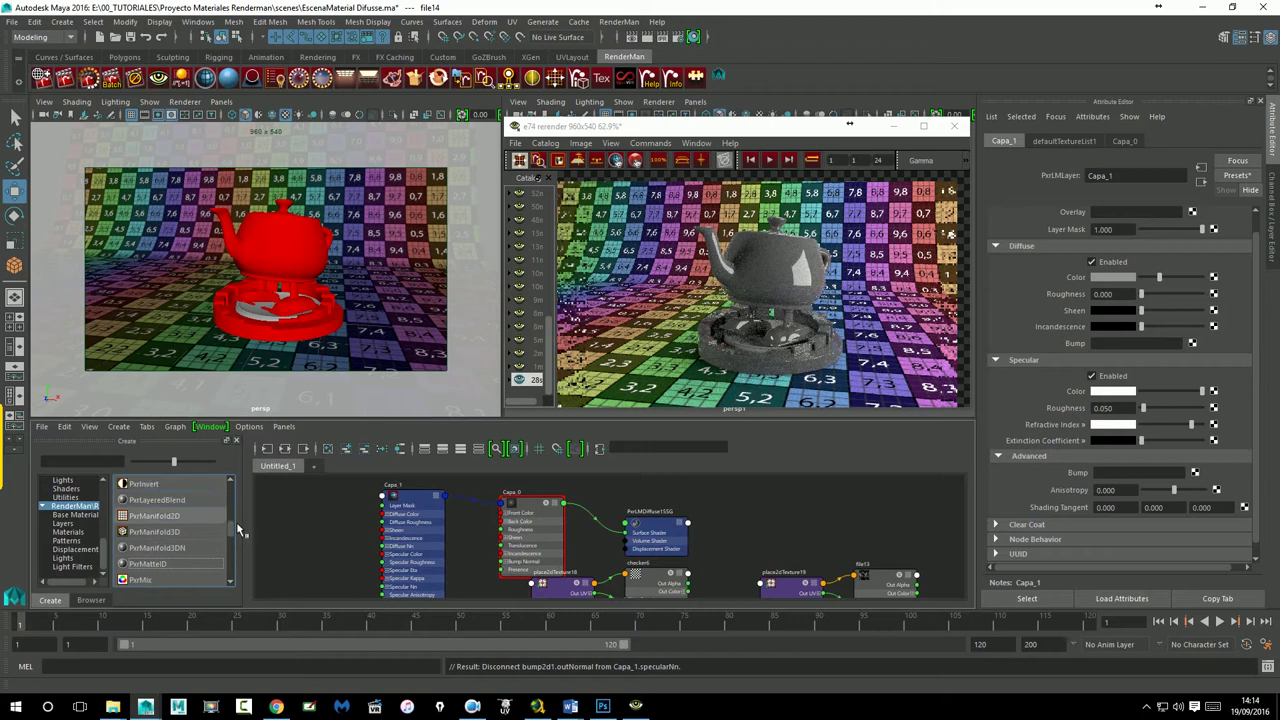
pyautogui.scroll(2, 236, 521)
pyautogui.scroll(1, 237, 518)
pyautogui.scroll(2, 237, 516)
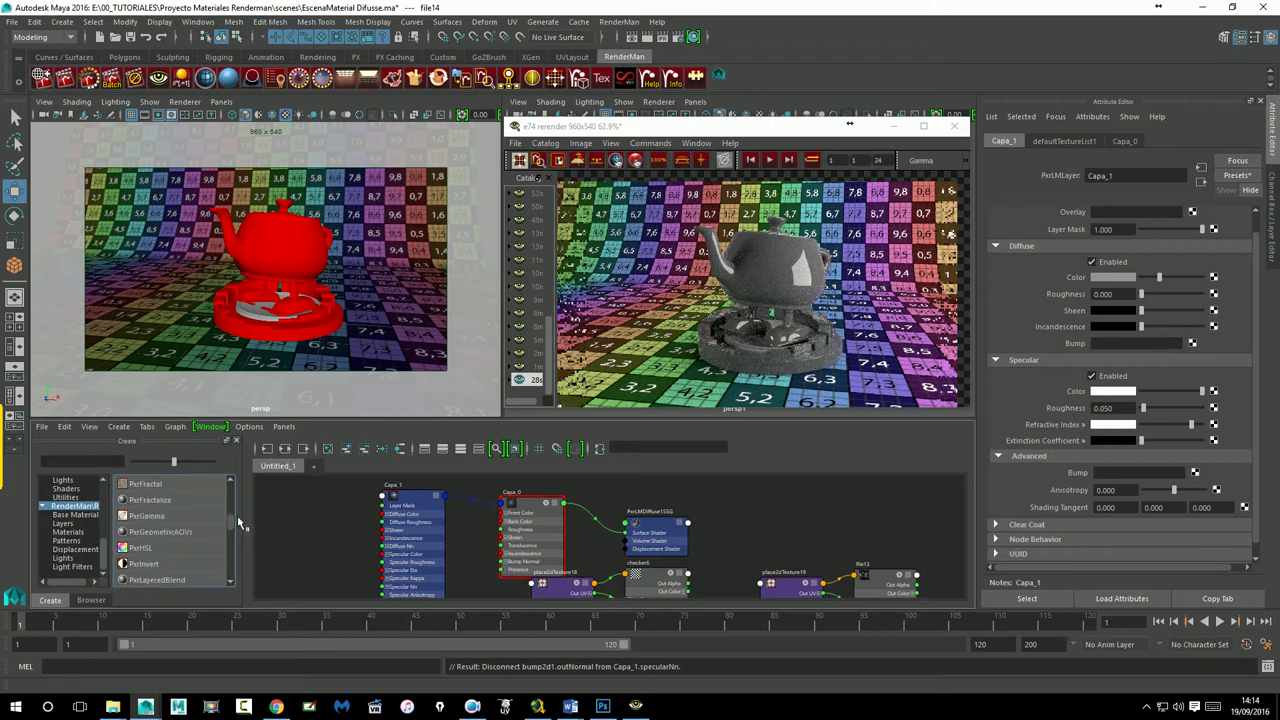
pyautogui.scroll(3, 92, 467)
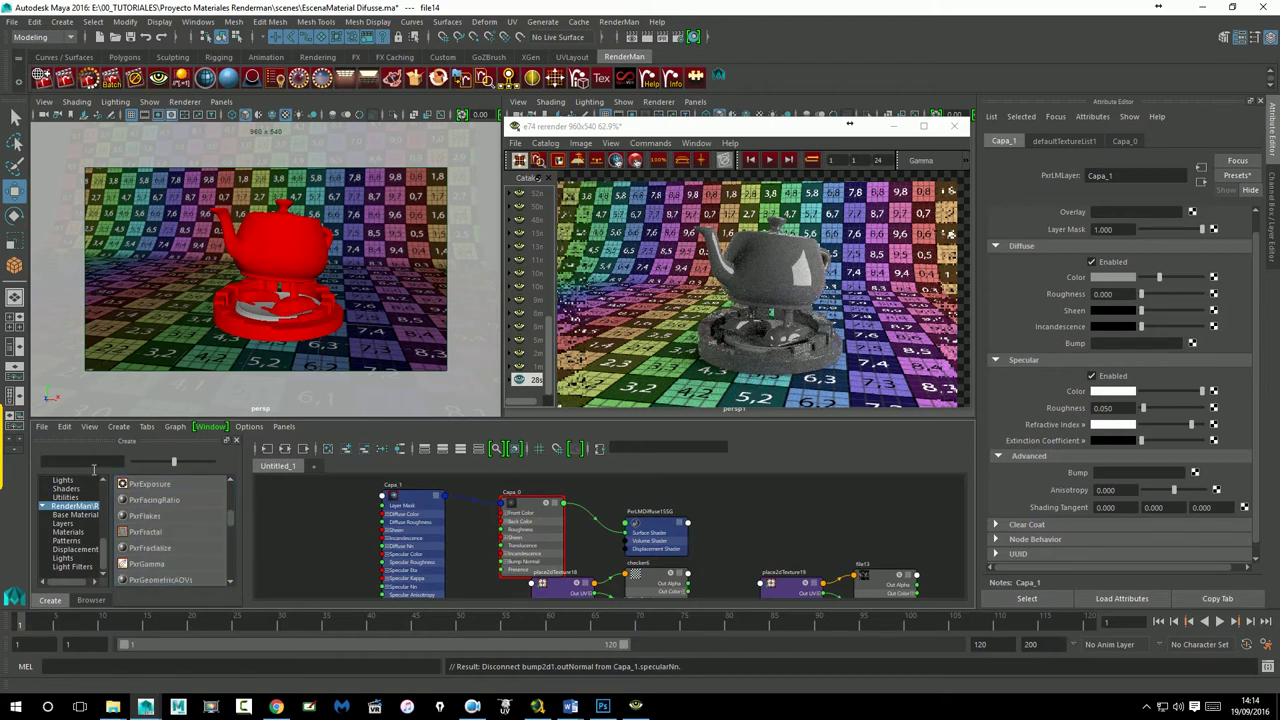
pyautogui.write('pxrBu')
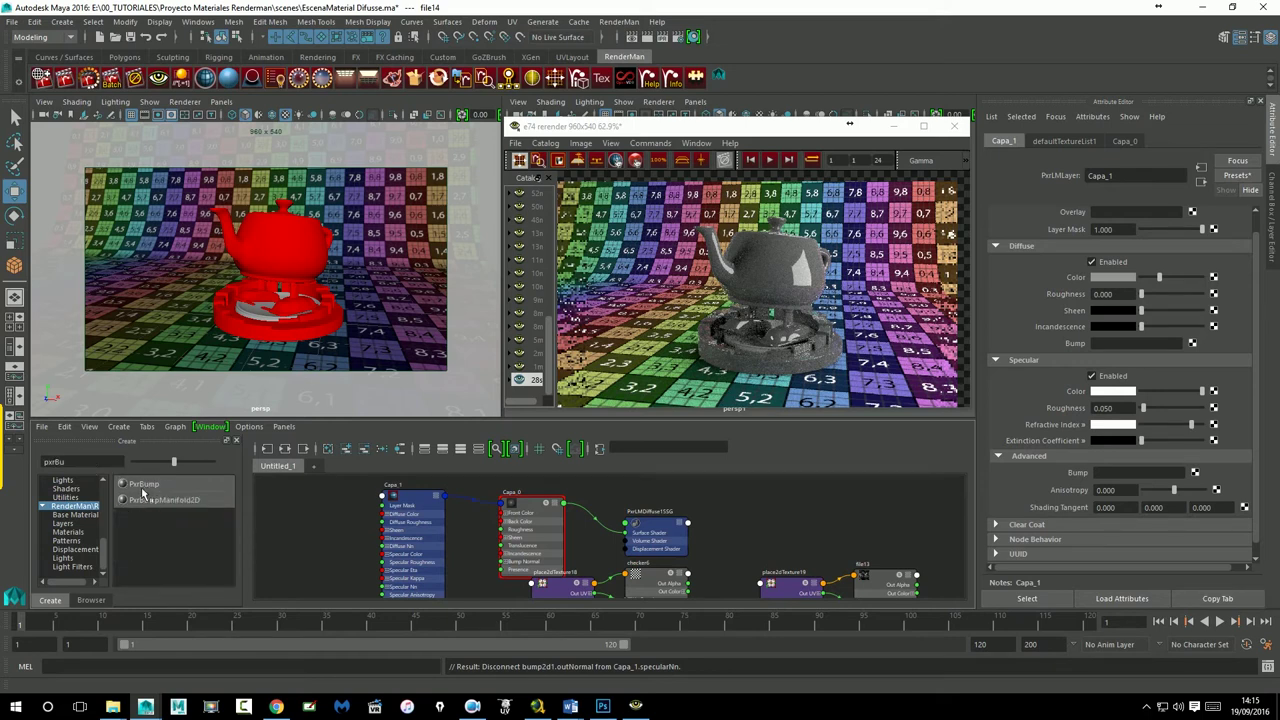
pyautogui.moveTo(148, 486); pyautogui.dragTo(468, 497)
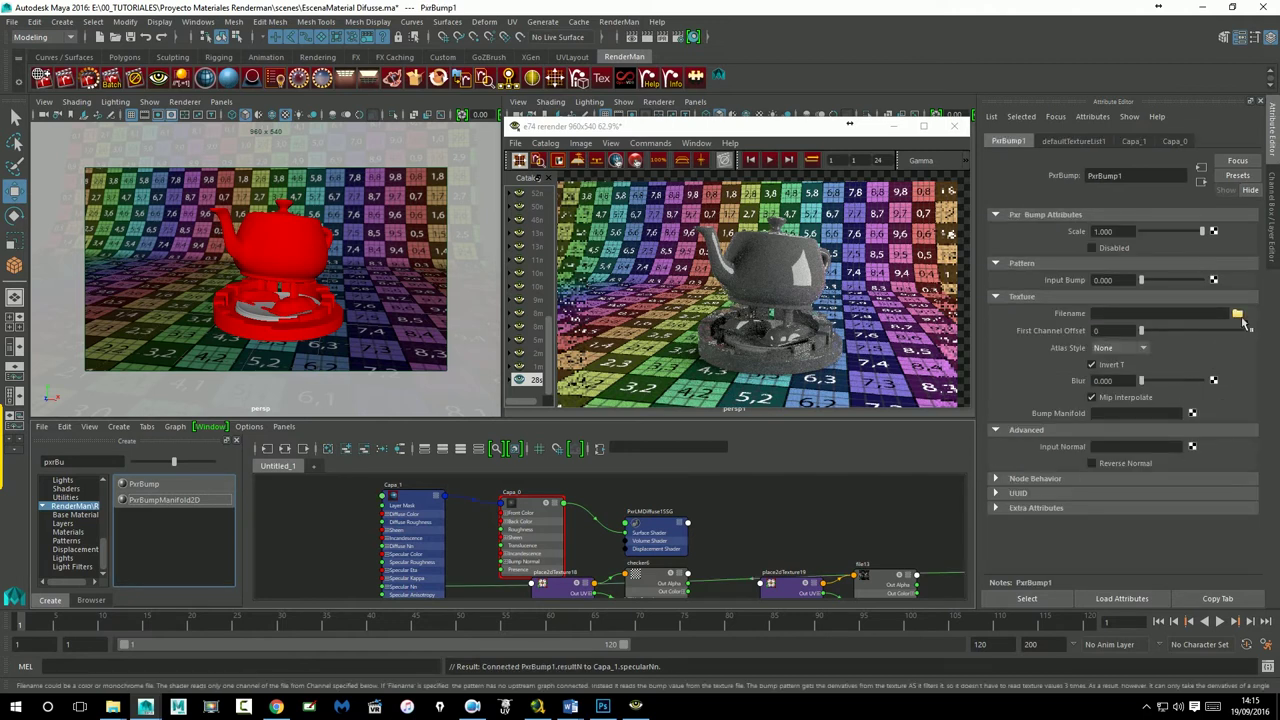
# Step: Load sourceimages/Metal/BumpMetal.jpg as PxrBump1's filename
pyautogui.click(1237, 313)
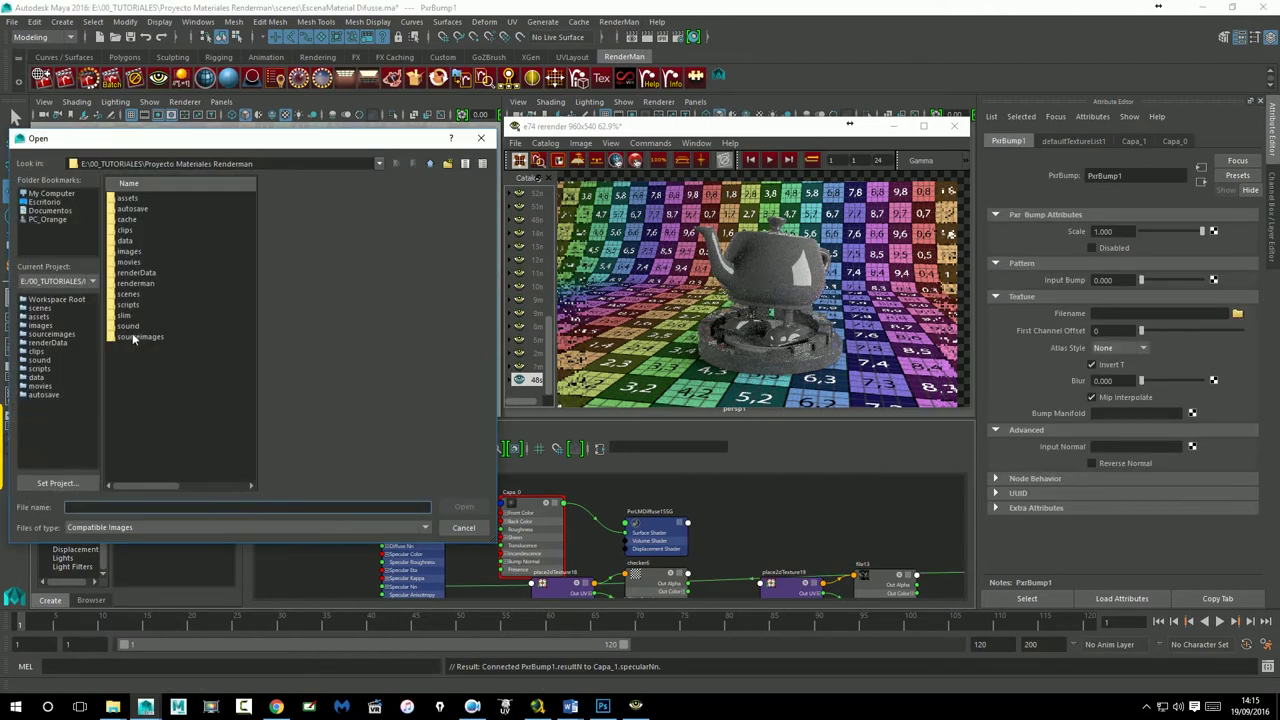
pyautogui.doubleClick(134, 334)
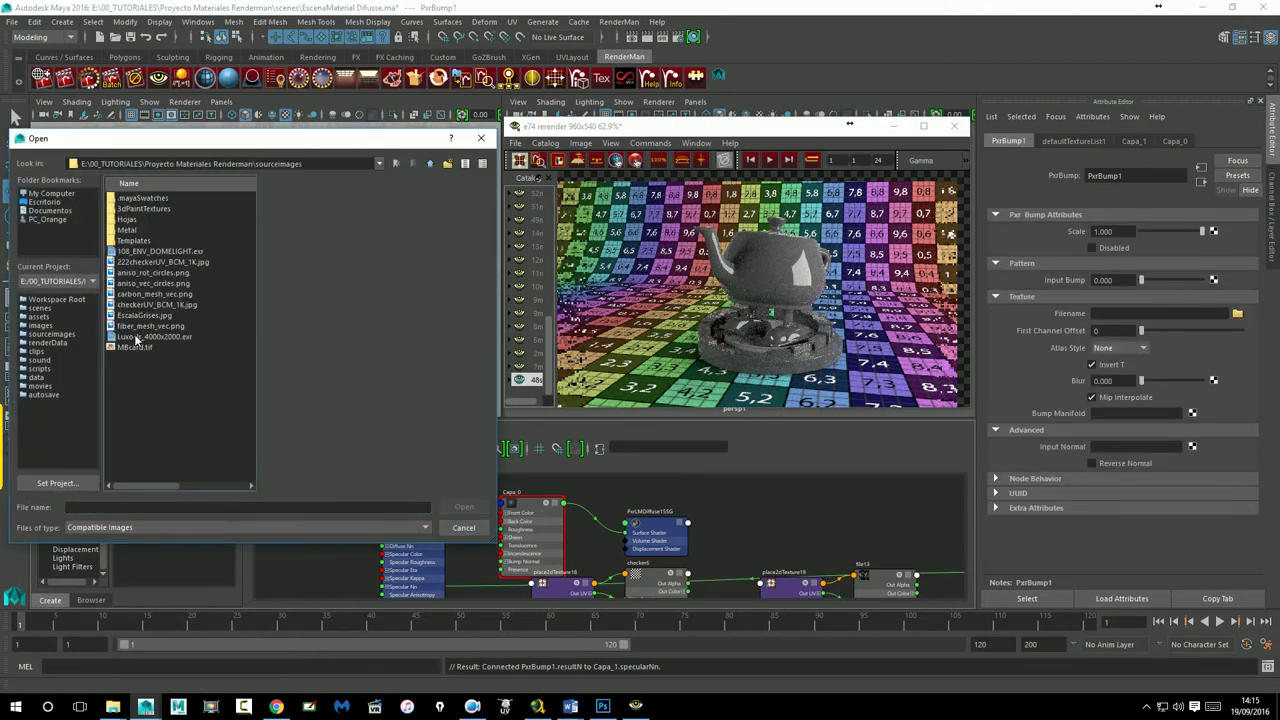
pyautogui.doubleClick(134, 230)
pyautogui.click(138, 209)
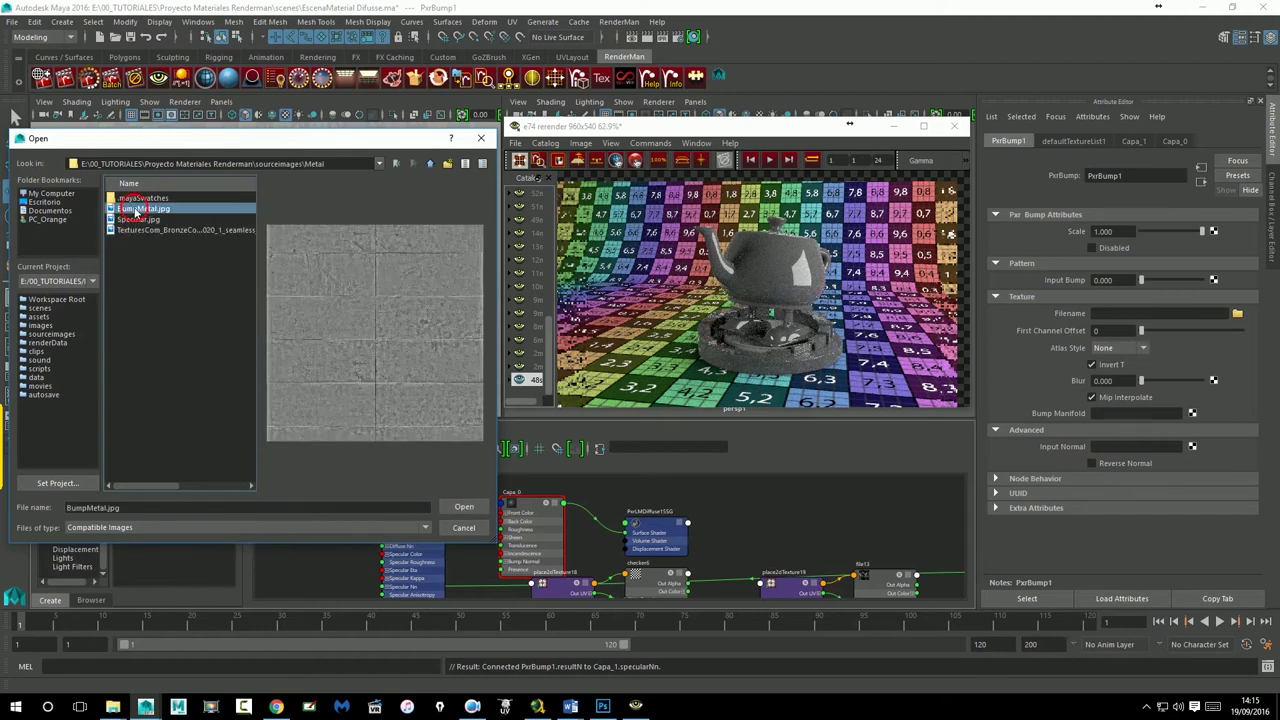
pyautogui.click(463, 507)
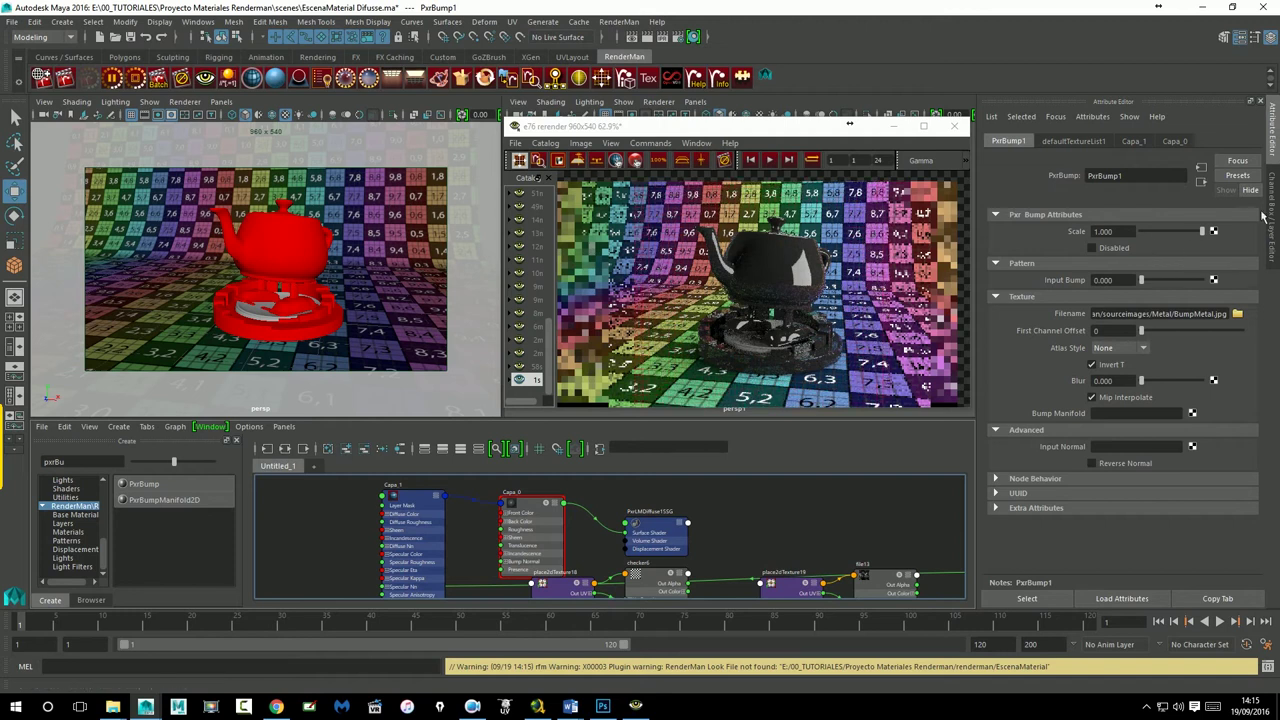
# Step: Break PxrBump1's connection to Capa_1's Advanced specular Bump field
pyautogui.click(1203, 183)
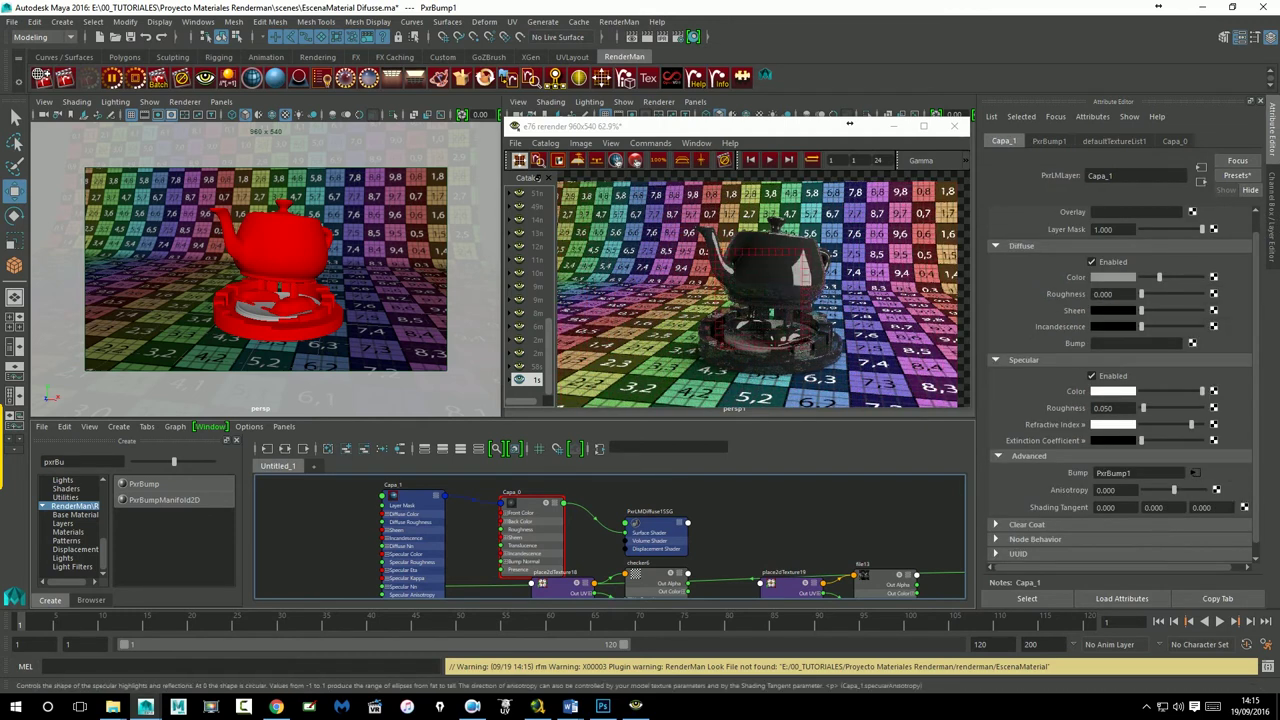
pyautogui.rightClick(1083, 475)
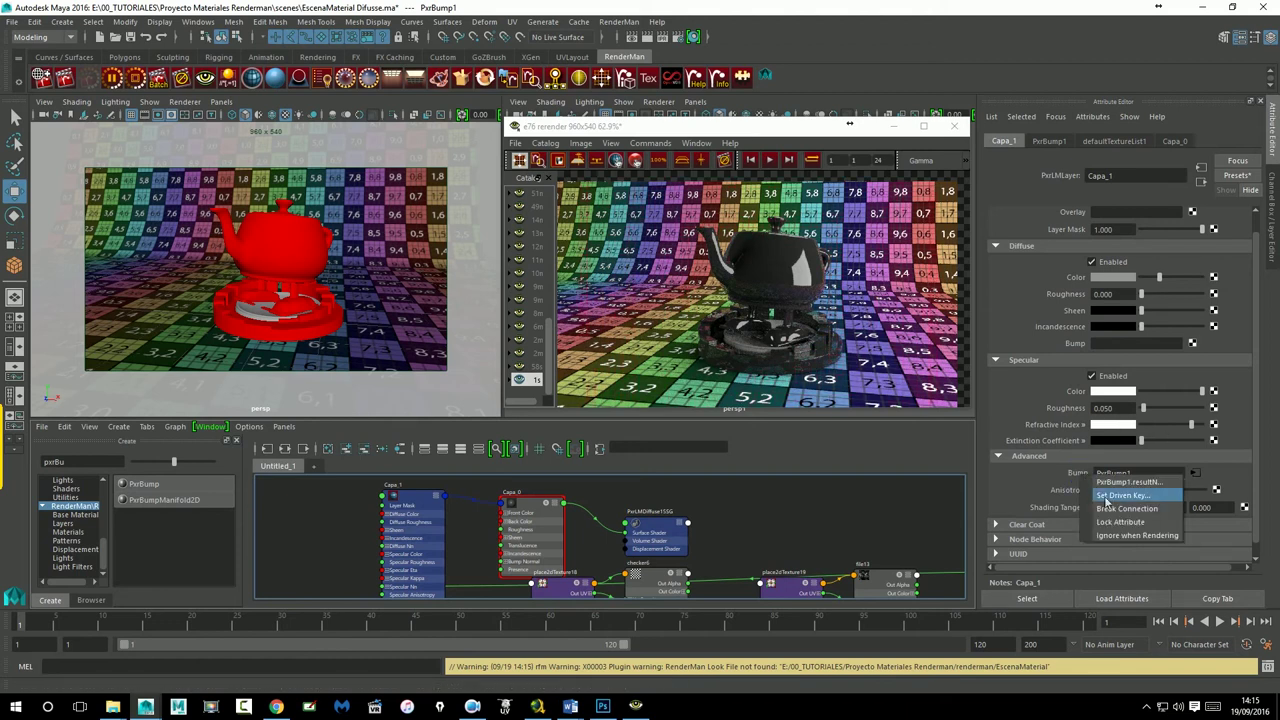
pyautogui.click(1128, 514)
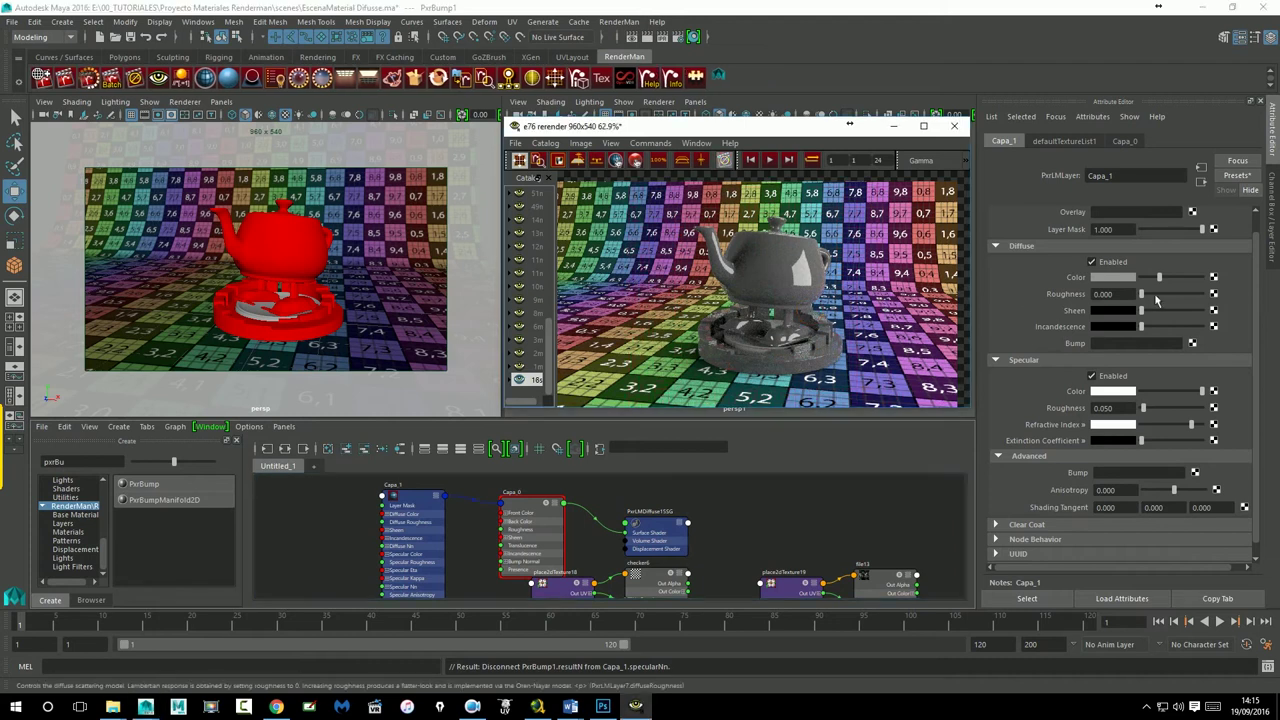
# Step: Add a file texture loading BumpMetal.jpg to Capa_1's diffuse bump
pyautogui.click(1192, 343)
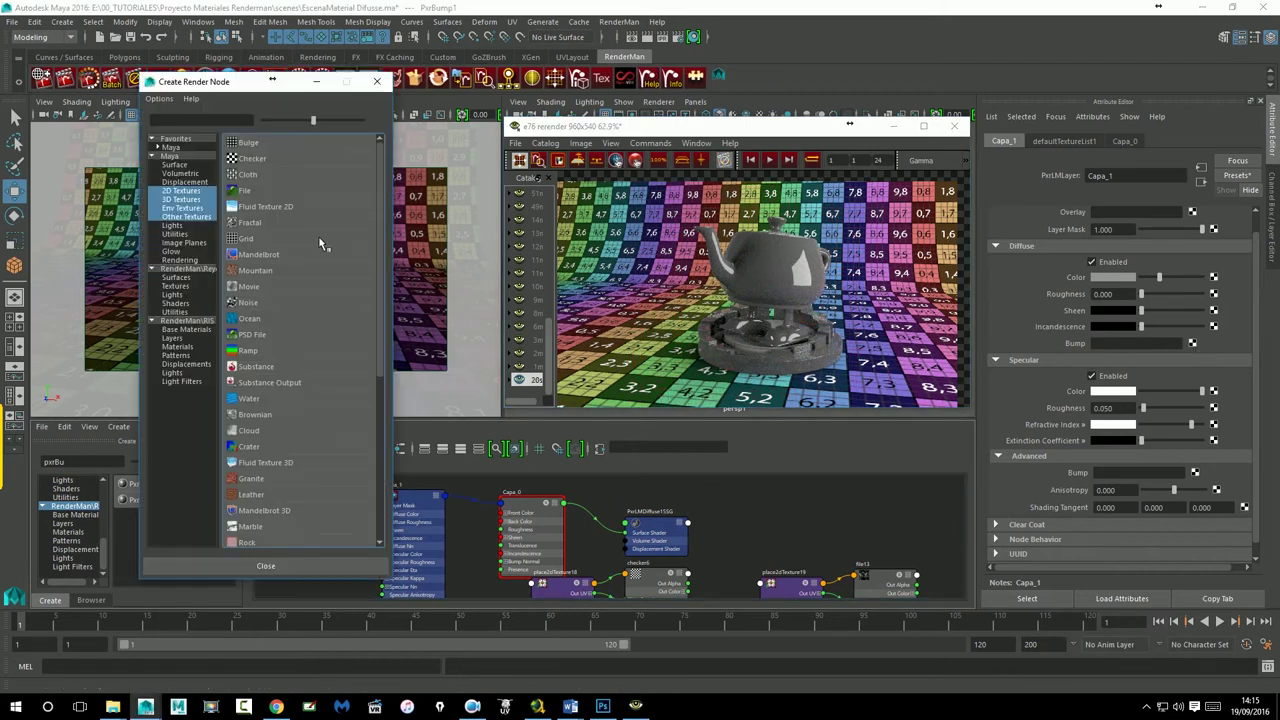
pyautogui.click(251, 192)
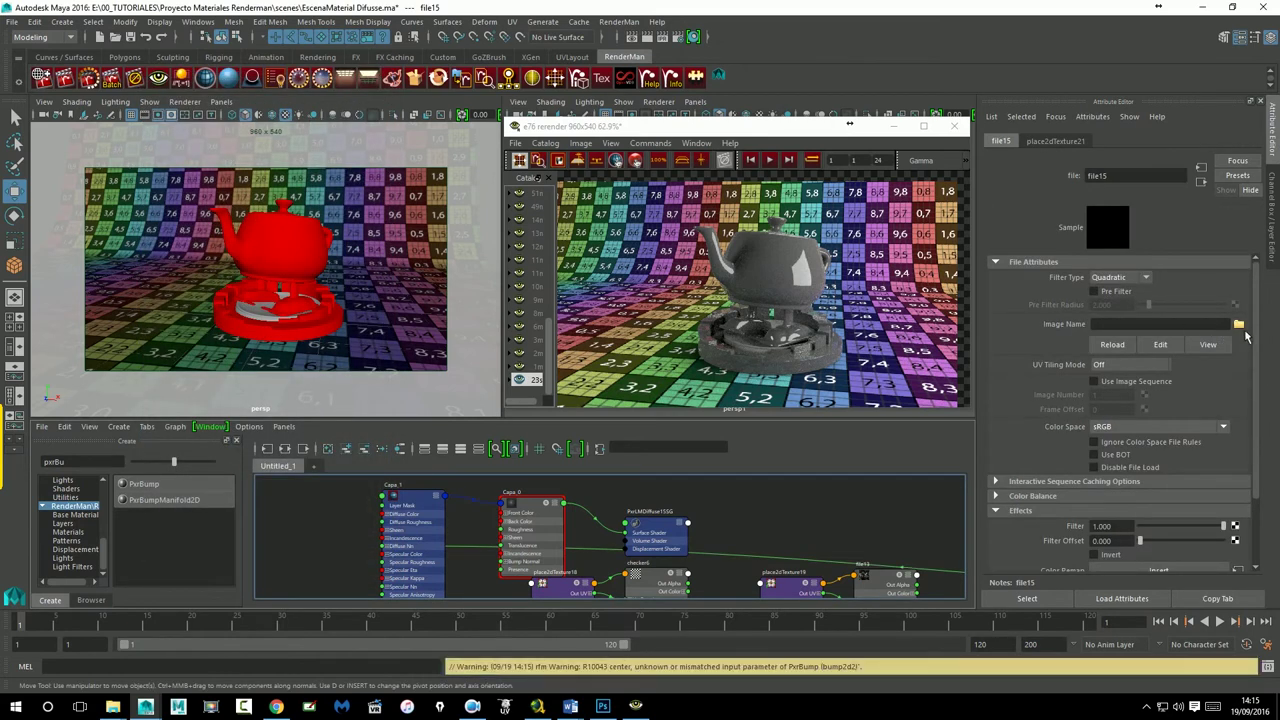
pyautogui.click(1239, 324)
pyautogui.click(140, 208)
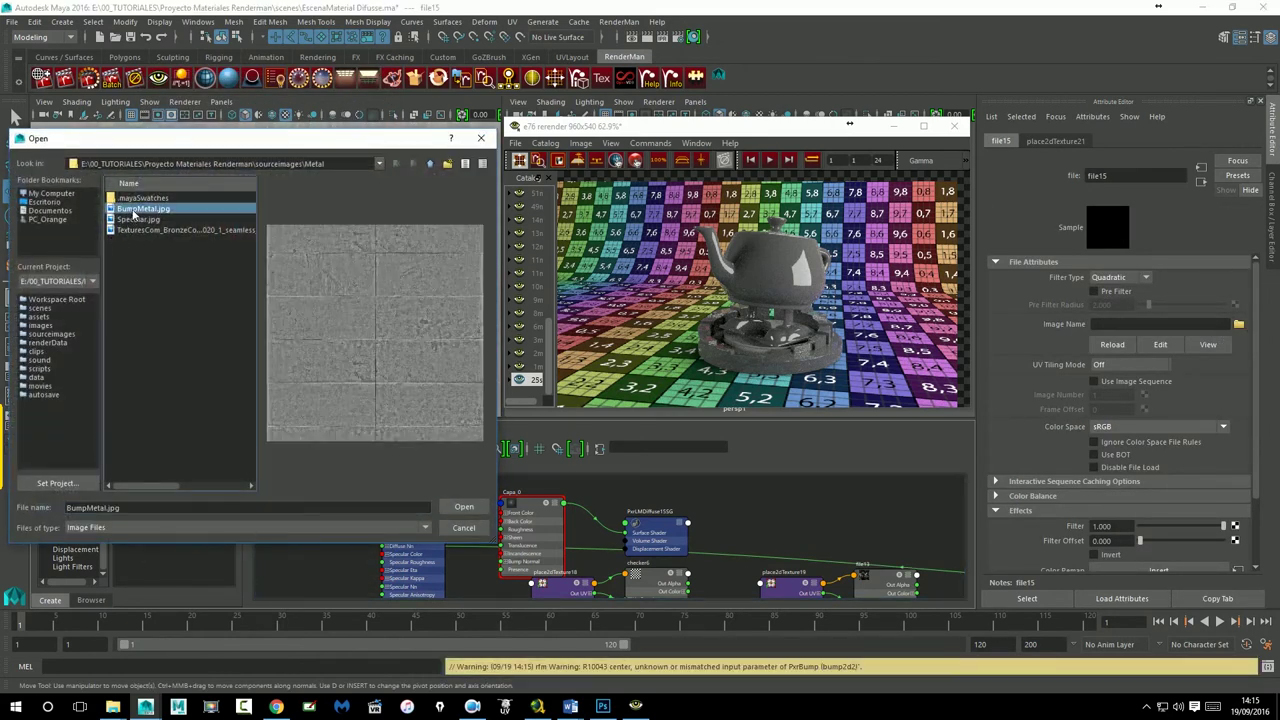
pyautogui.click(464, 507)
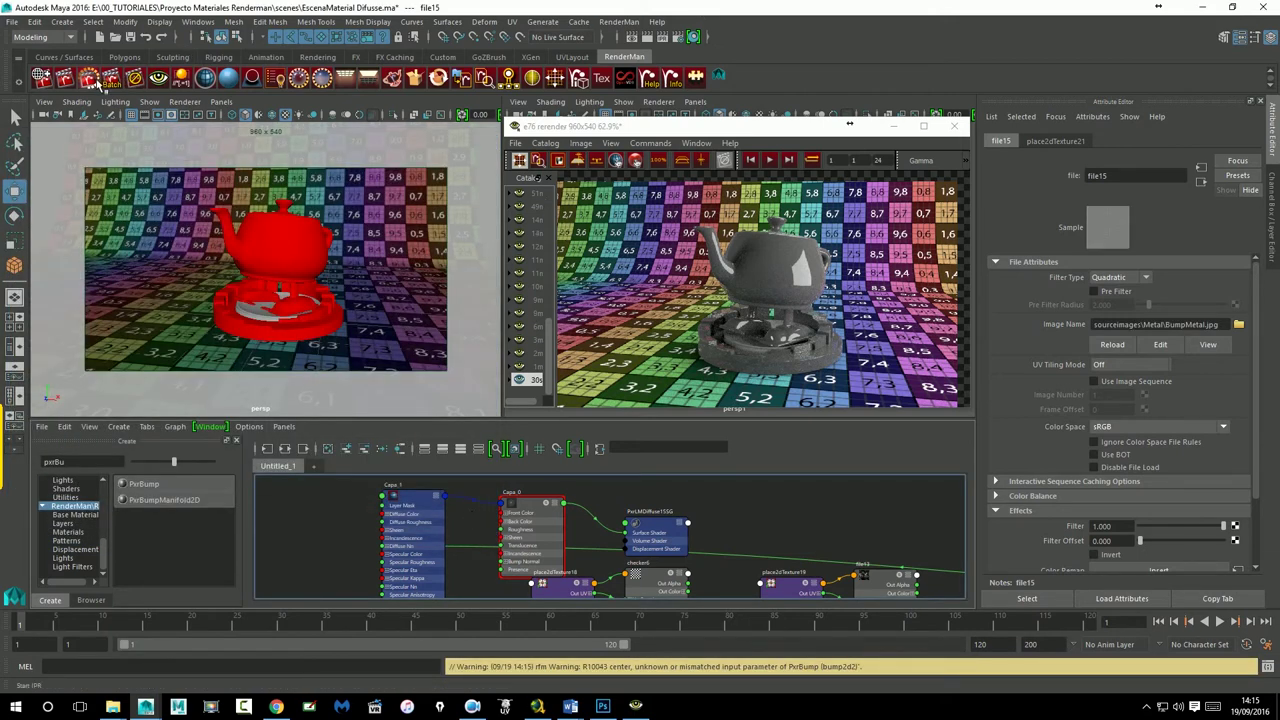
# Step: Return to Capa_1's attributes and re-render the teapot with the diffuse bump
pyautogui.click(1201, 181)
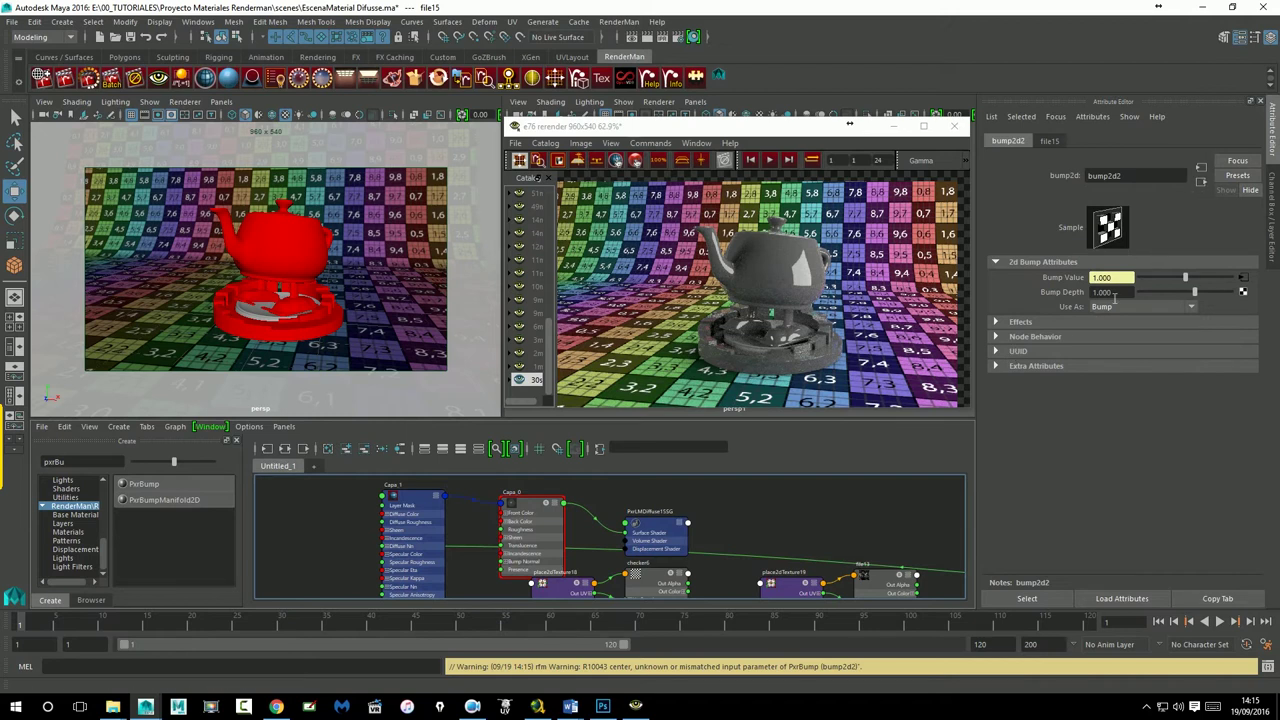
pyautogui.click(1203, 183)
pyautogui.scroll(1, 1248, 378)
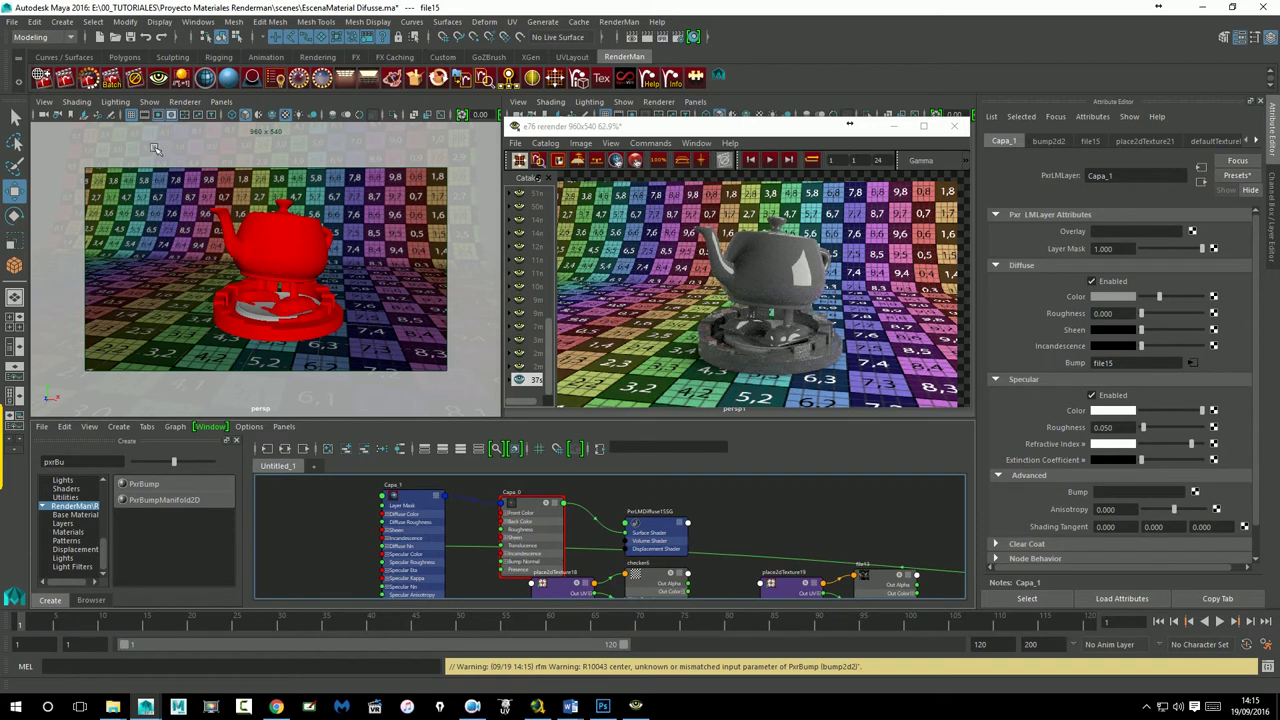
pyautogui.click(94, 84)
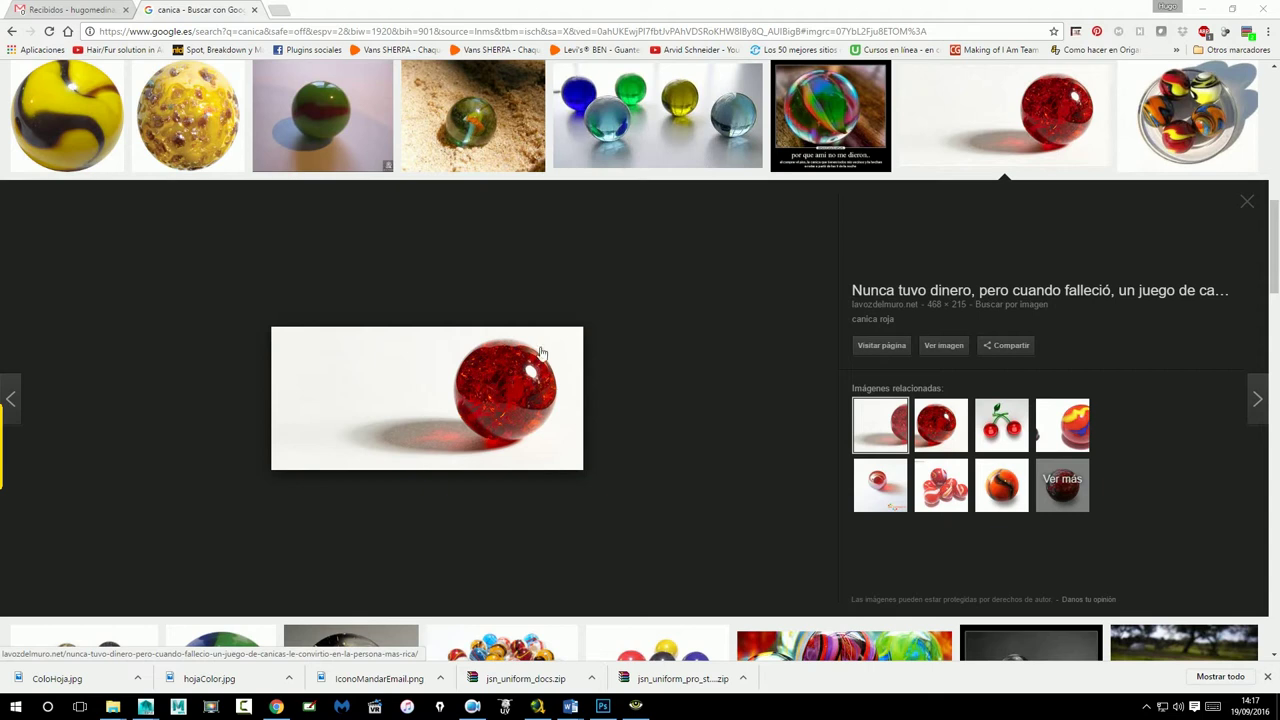
# Step: Preview the Canica Júpiter and blue marble images, then minimize Chrome
pyautogui.scroll(-1, 528, 388)
pyautogui.scroll(-1, 528, 388)
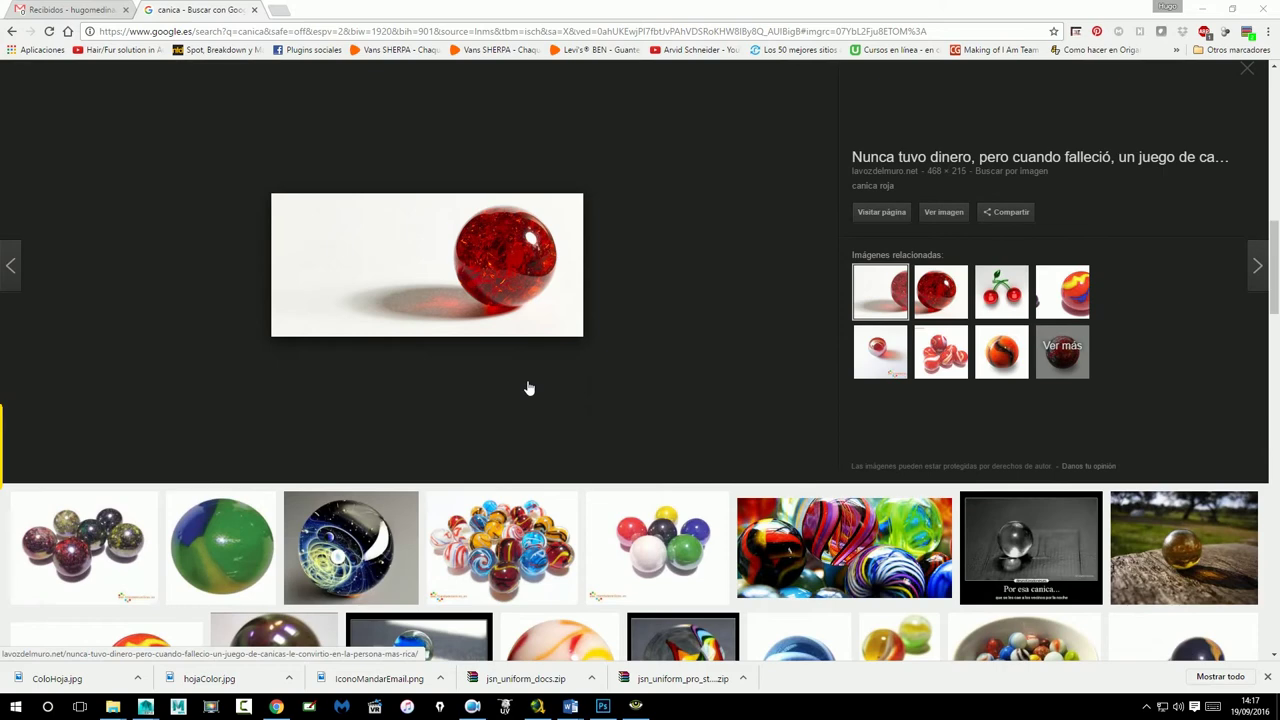
pyautogui.scroll(-3, 528, 388)
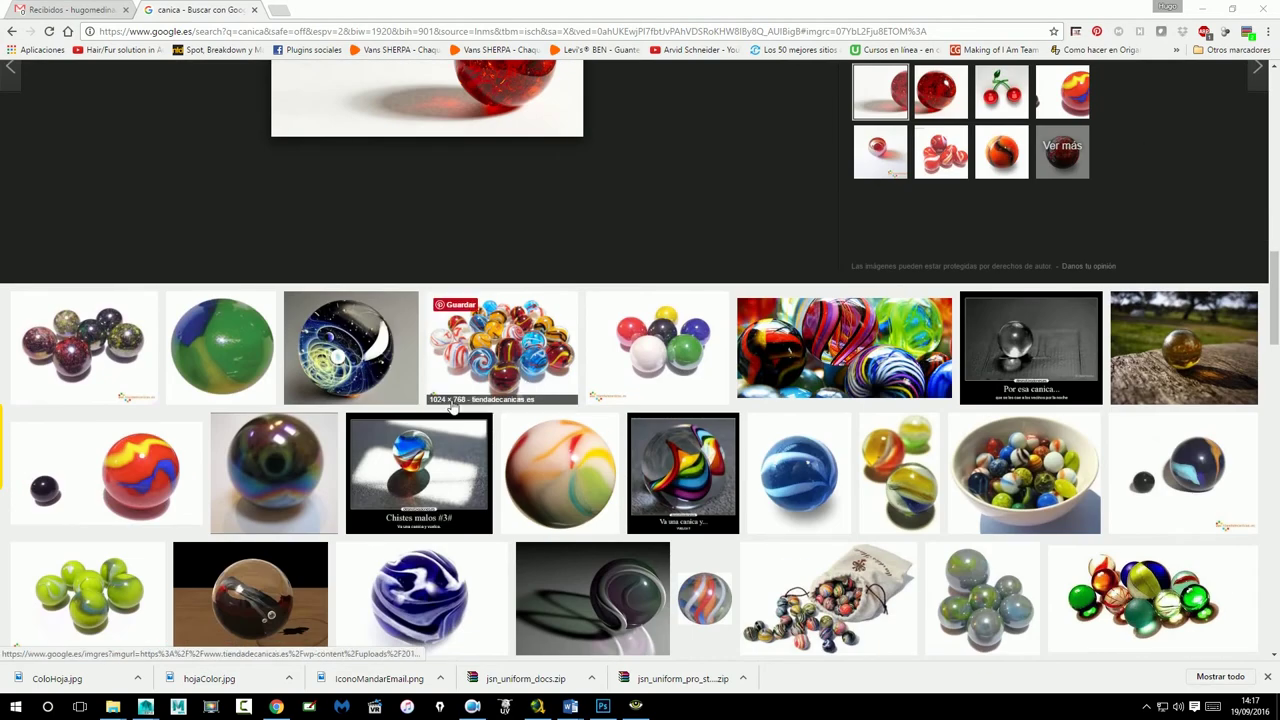
pyautogui.click(102, 350)
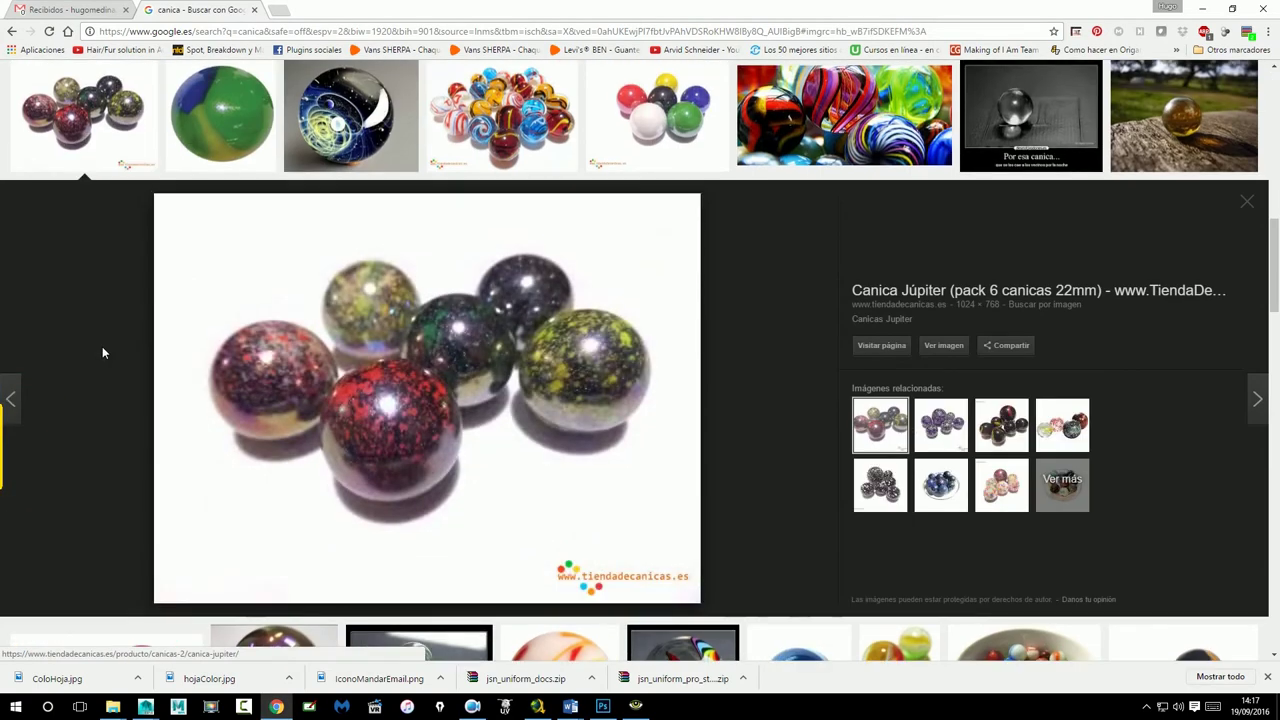
pyautogui.scroll(-5, 470, 290)
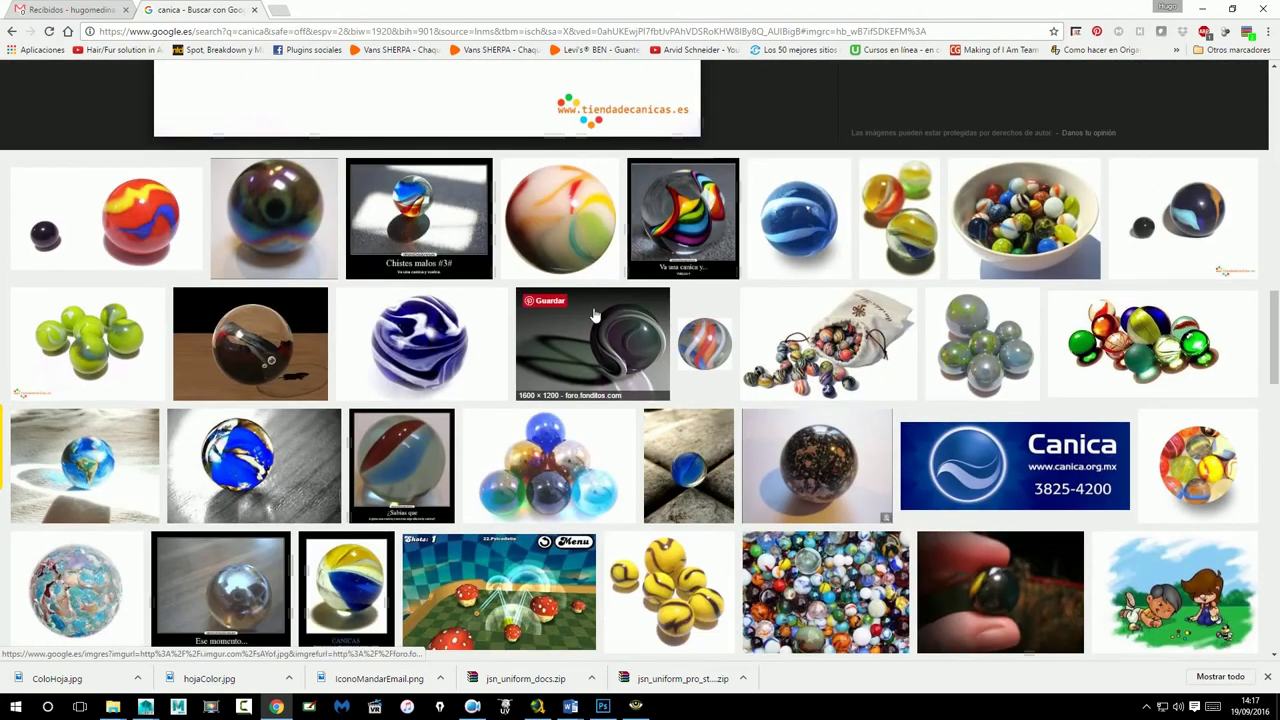
pyautogui.click(844, 232)
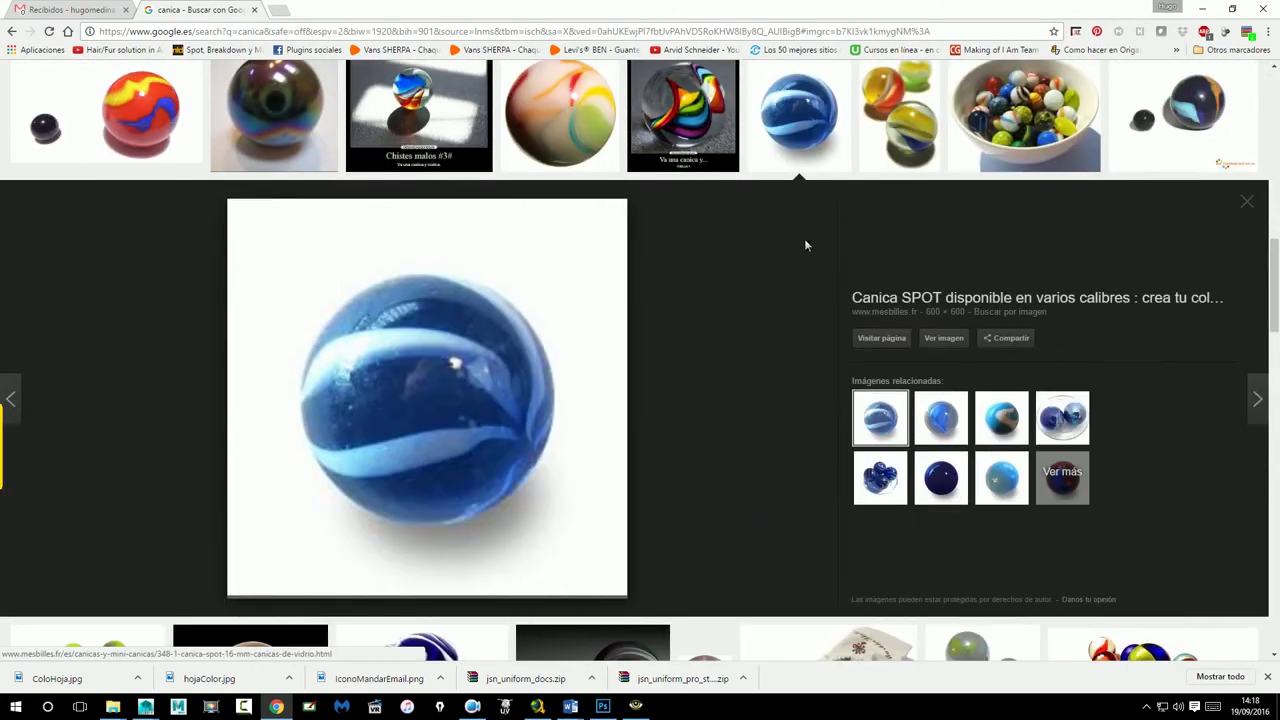
pyautogui.scroll(-4, 600, 360)
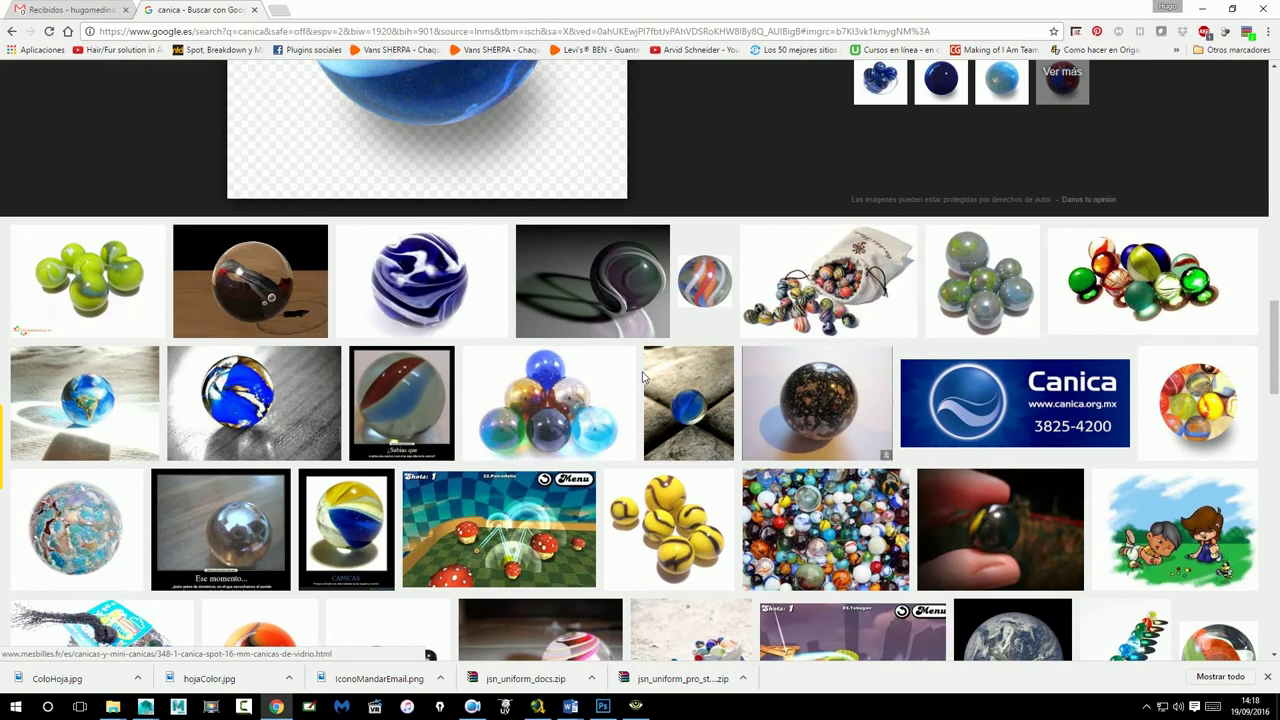
pyautogui.scroll(-2, 643, 376)
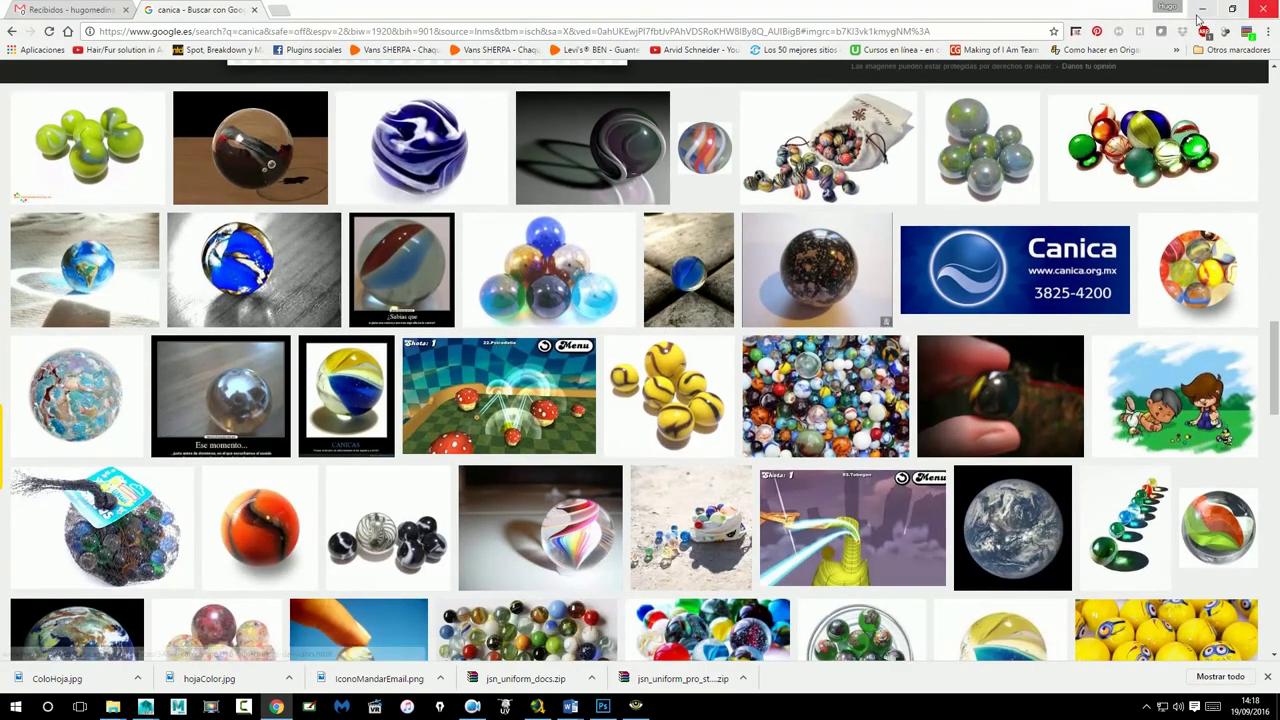
pyautogui.click(1201, 10)
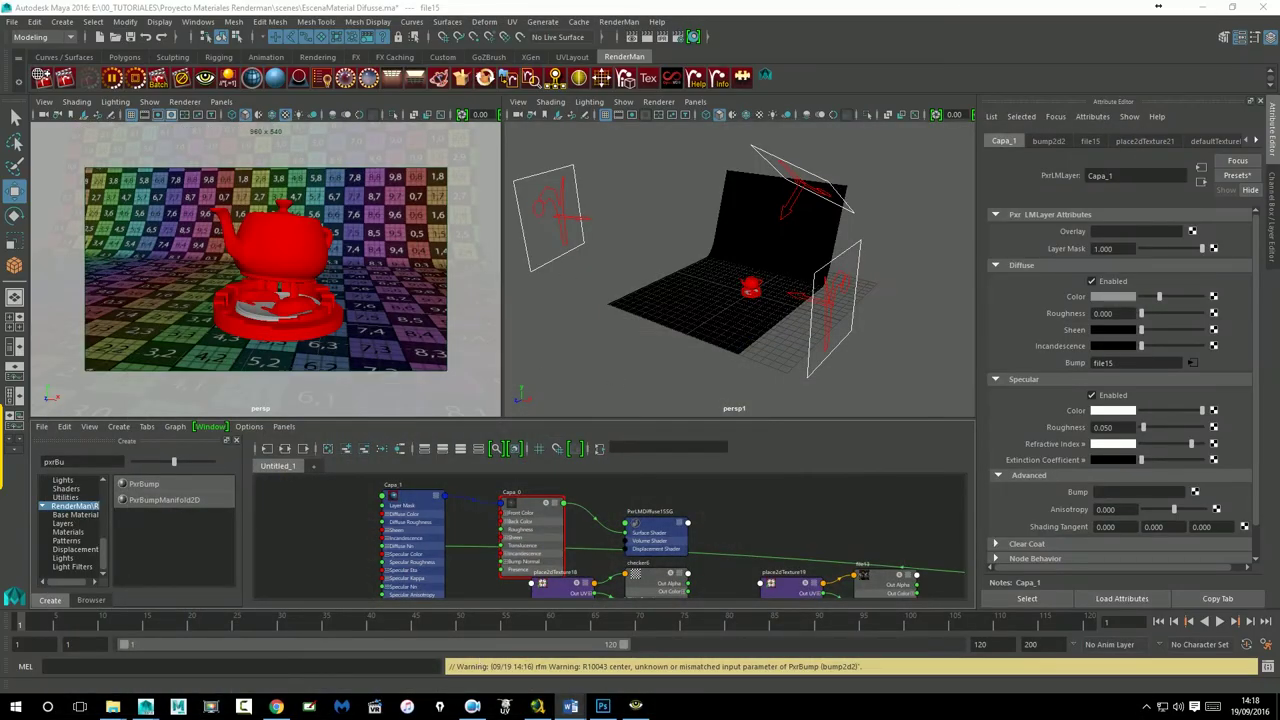
# Step: Bring back the RenderMan render window showing the teapot with the bumpy file15 diffuse surface
pyautogui.click(636, 706)
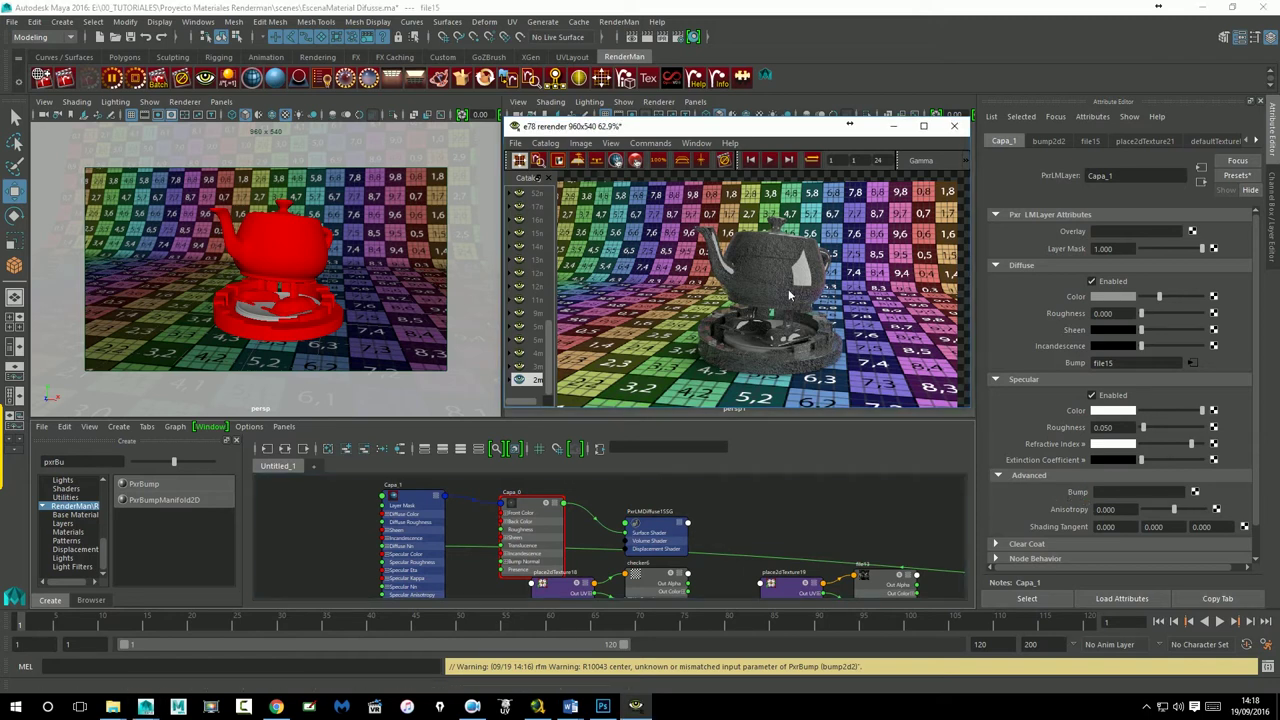
# Step: Map a file16 texture loading Metal/BumpMetal.jpg to Capa_1's specular bump and re-render
pyautogui.click(1203, 497)
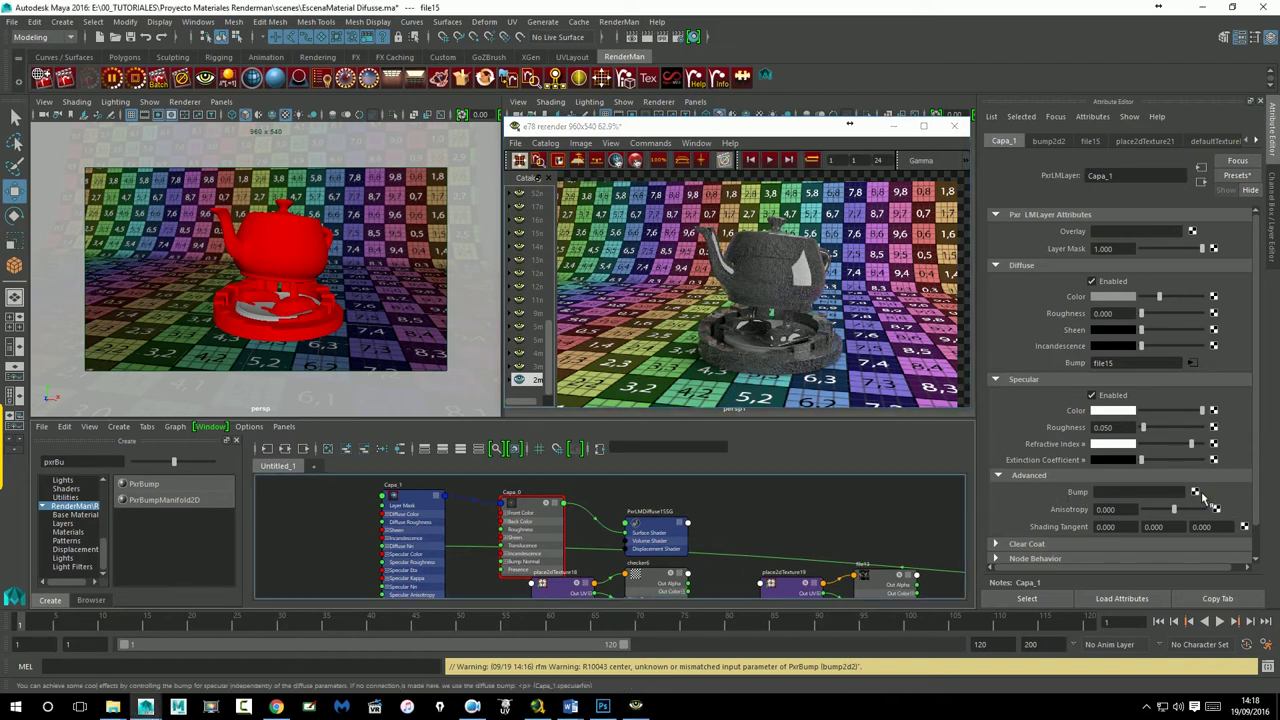
pyautogui.click(1195, 493)
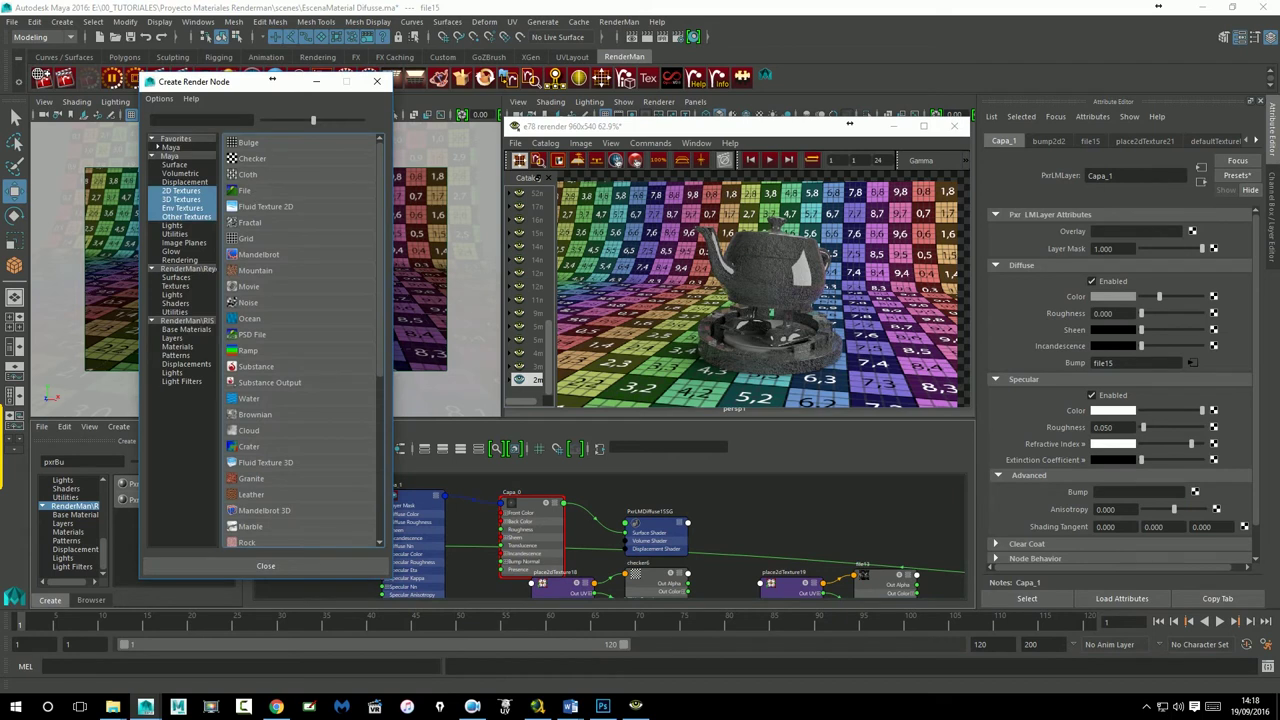
pyautogui.click(248, 197)
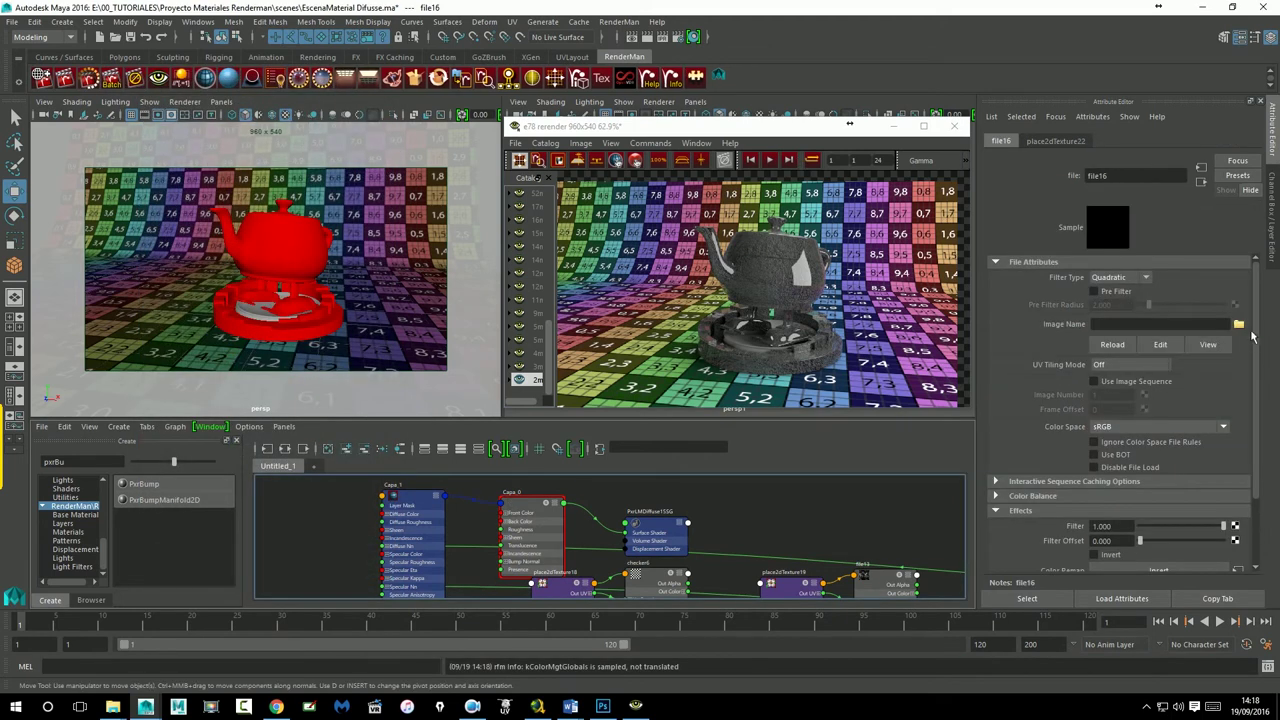
pyautogui.click(1239, 324)
pyautogui.click(155, 229)
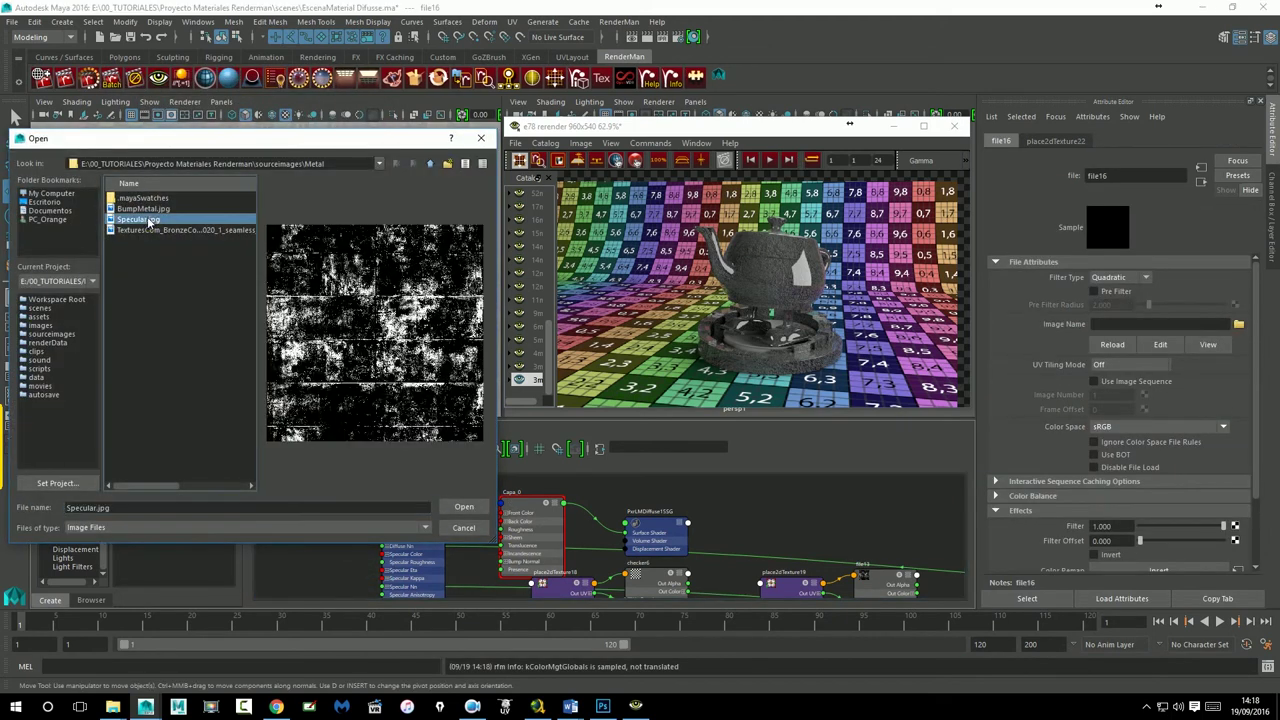
pyautogui.click(147, 209)
pyautogui.click(482, 504)
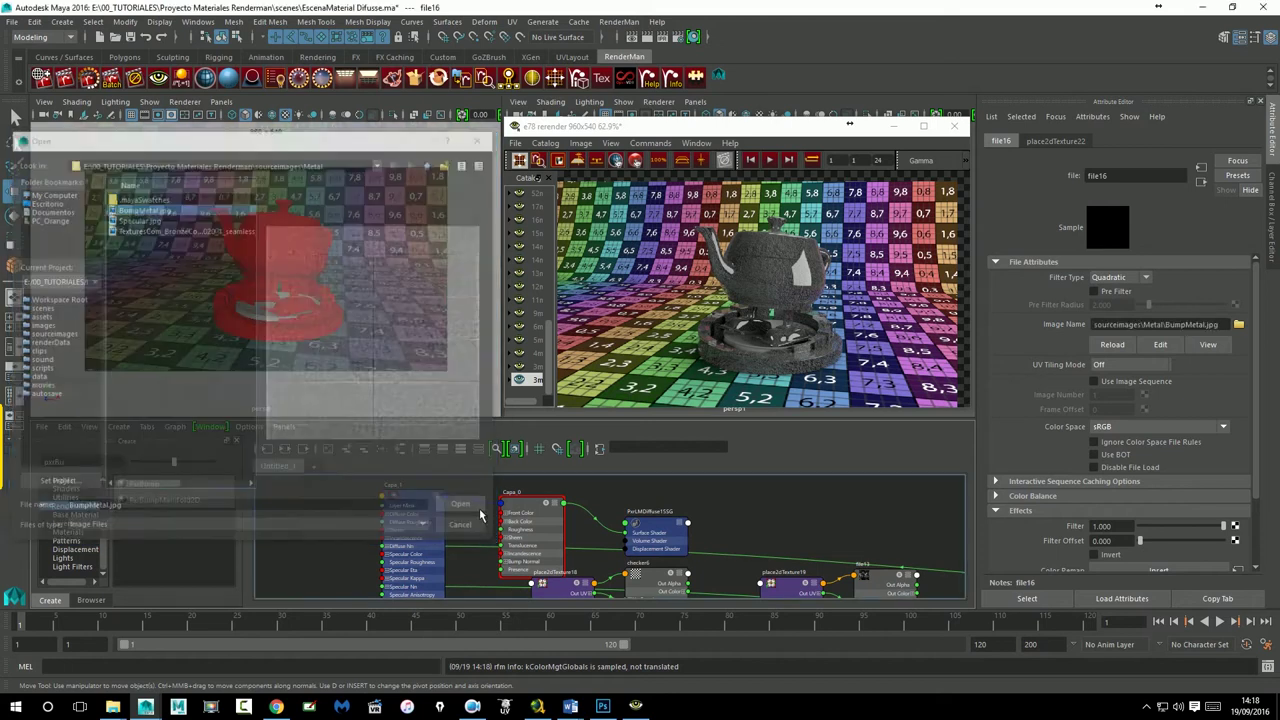
pyautogui.click(674, 42)
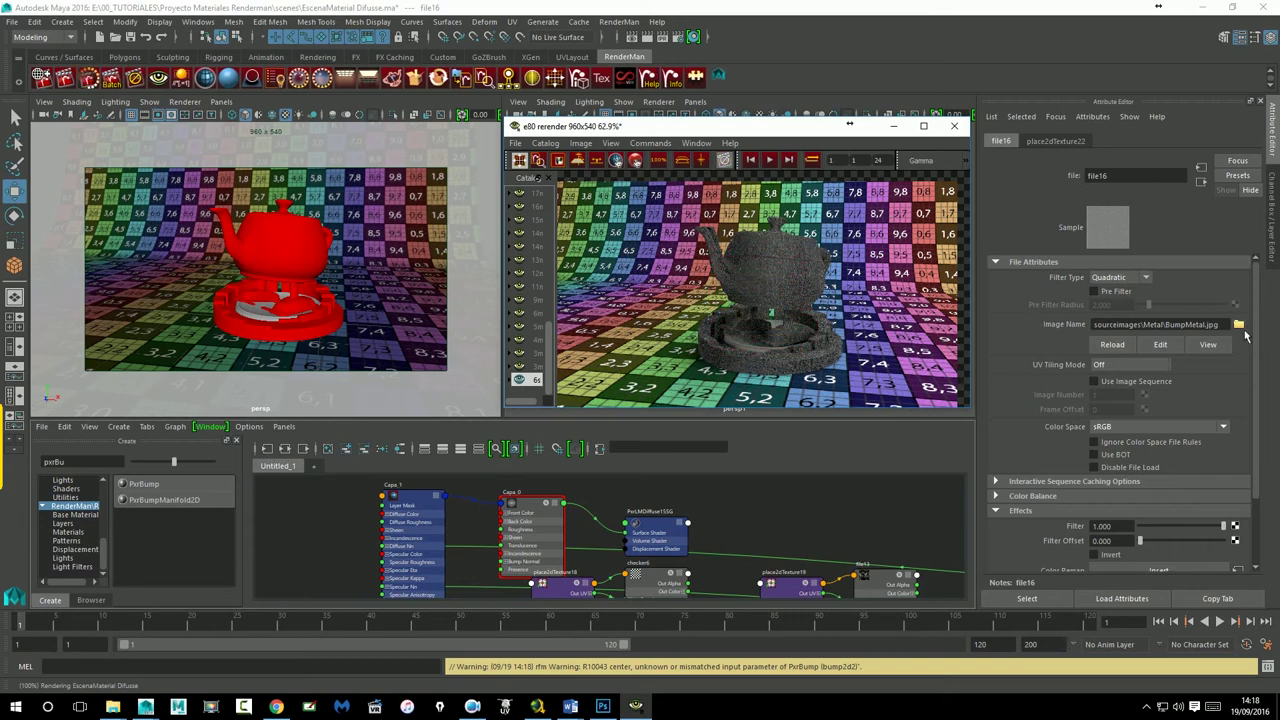
# Step: Break the connections on Capa_1's diffuse and specular Bump fields
pyautogui.click(1201, 182)
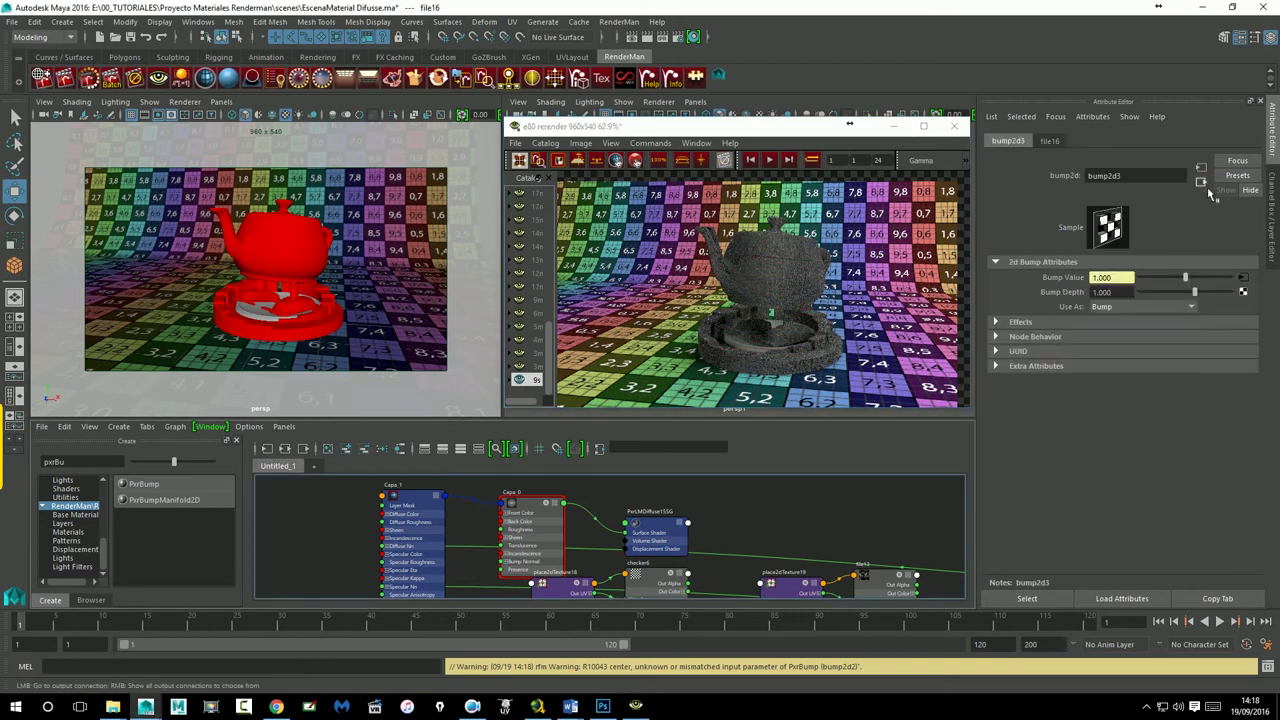
pyautogui.click(1201, 182)
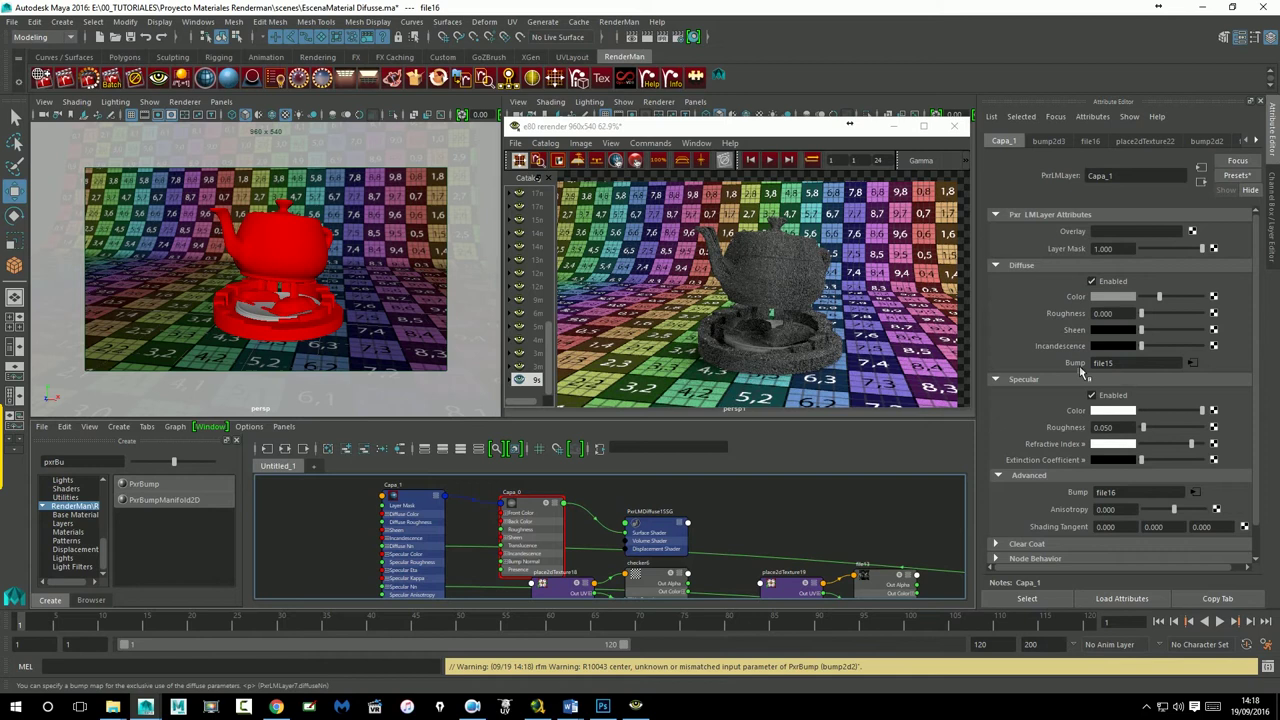
pyautogui.rightClick(1086, 370)
pyautogui.click(1127, 398)
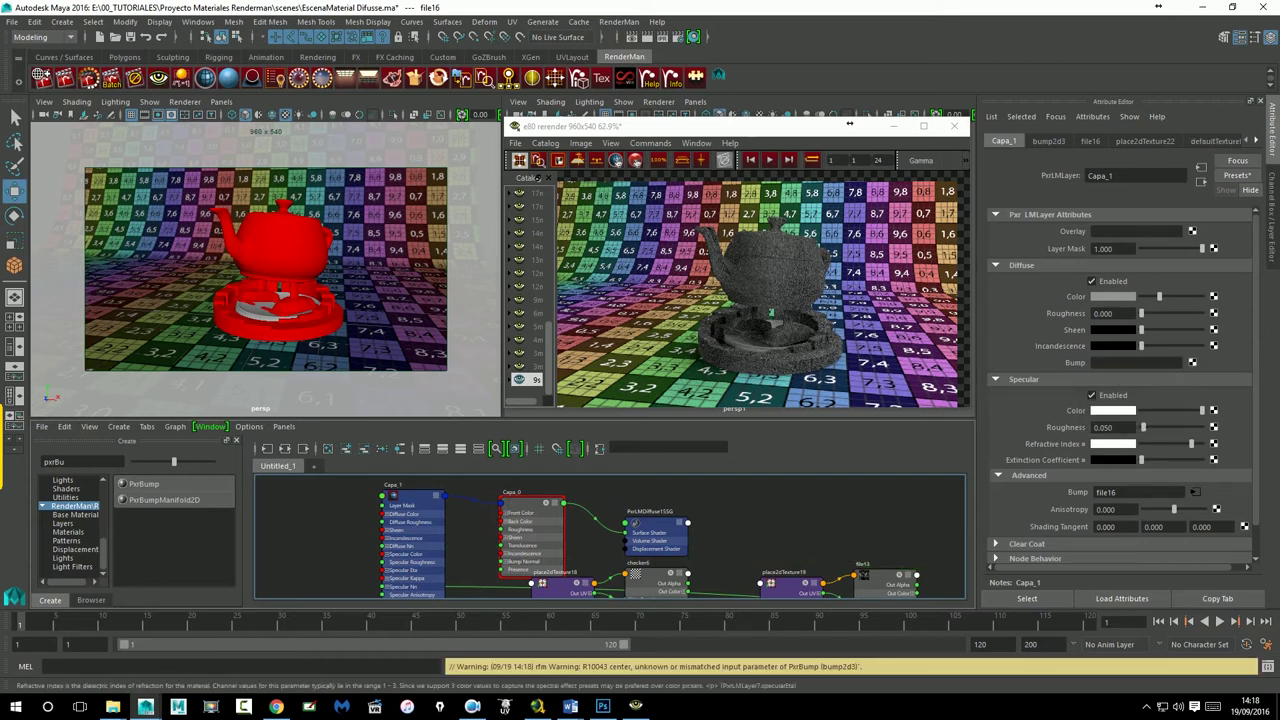
pyautogui.rightClick(1082, 494)
pyautogui.click(1120, 524)
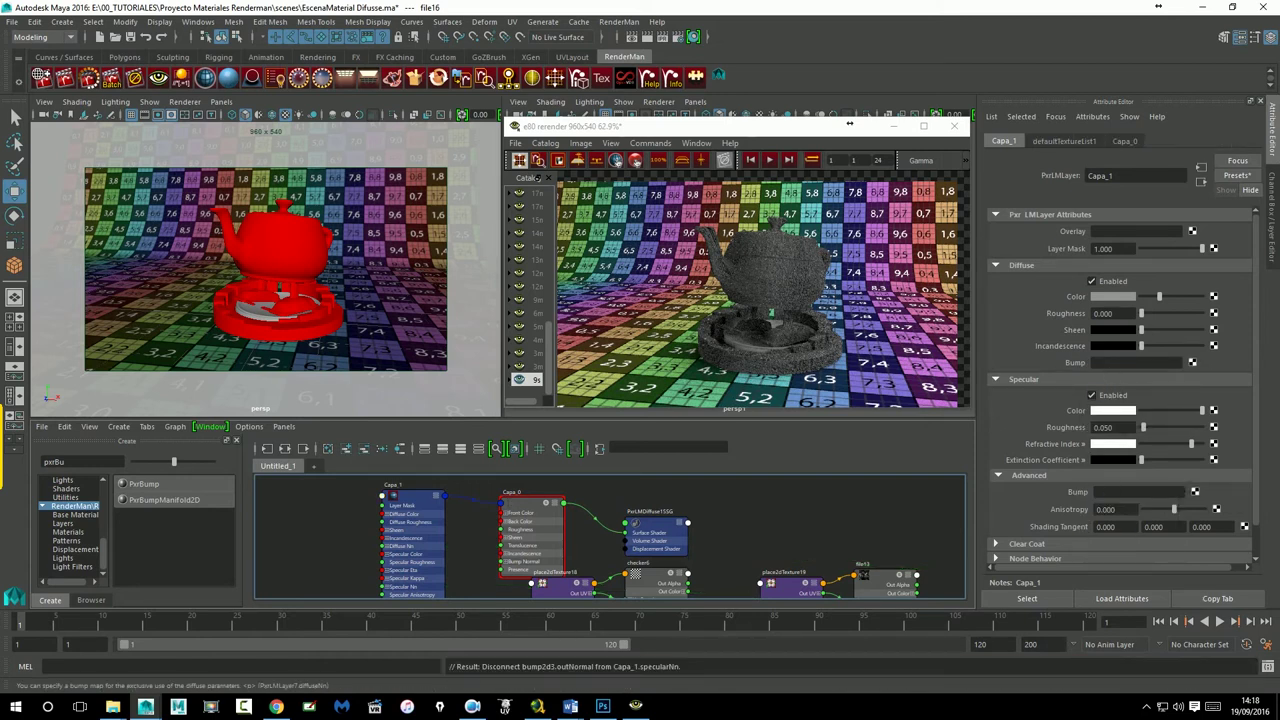
# Step: Map a new file17 texture with Specular.jpg onto Capa_1's diffuse bump through bump2d4
pyautogui.click(1193, 363)
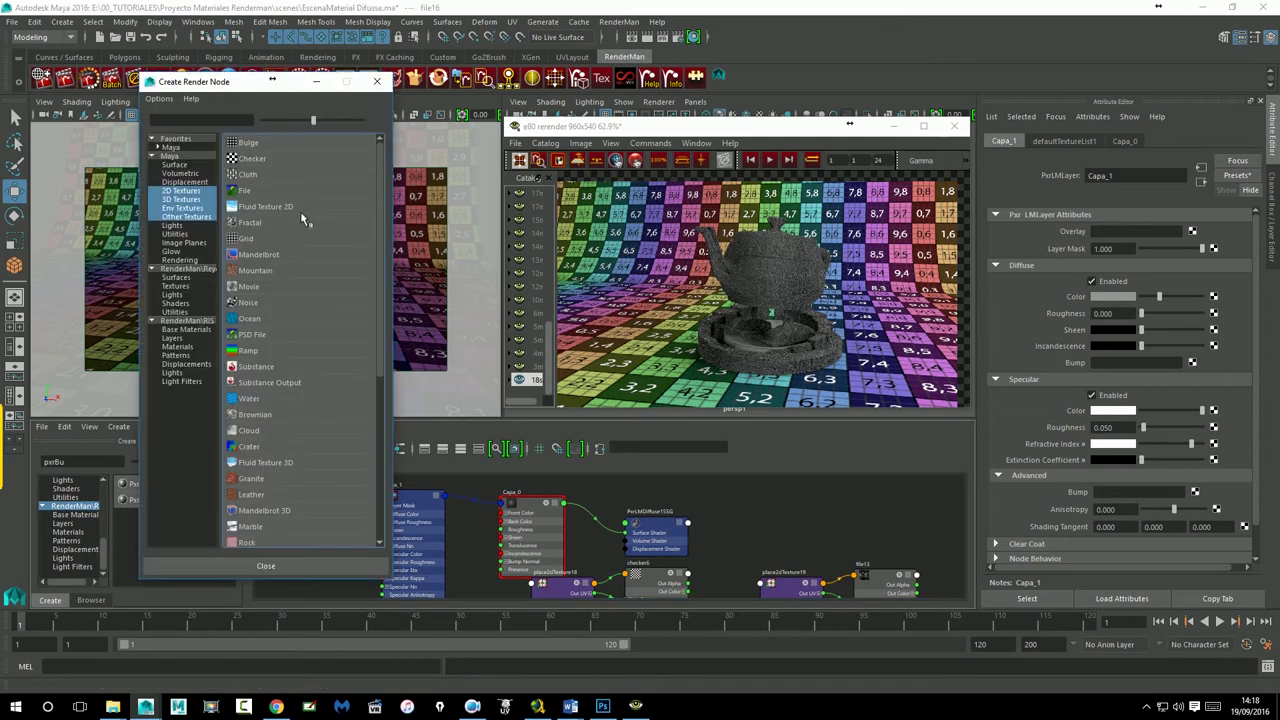
pyautogui.click(241, 196)
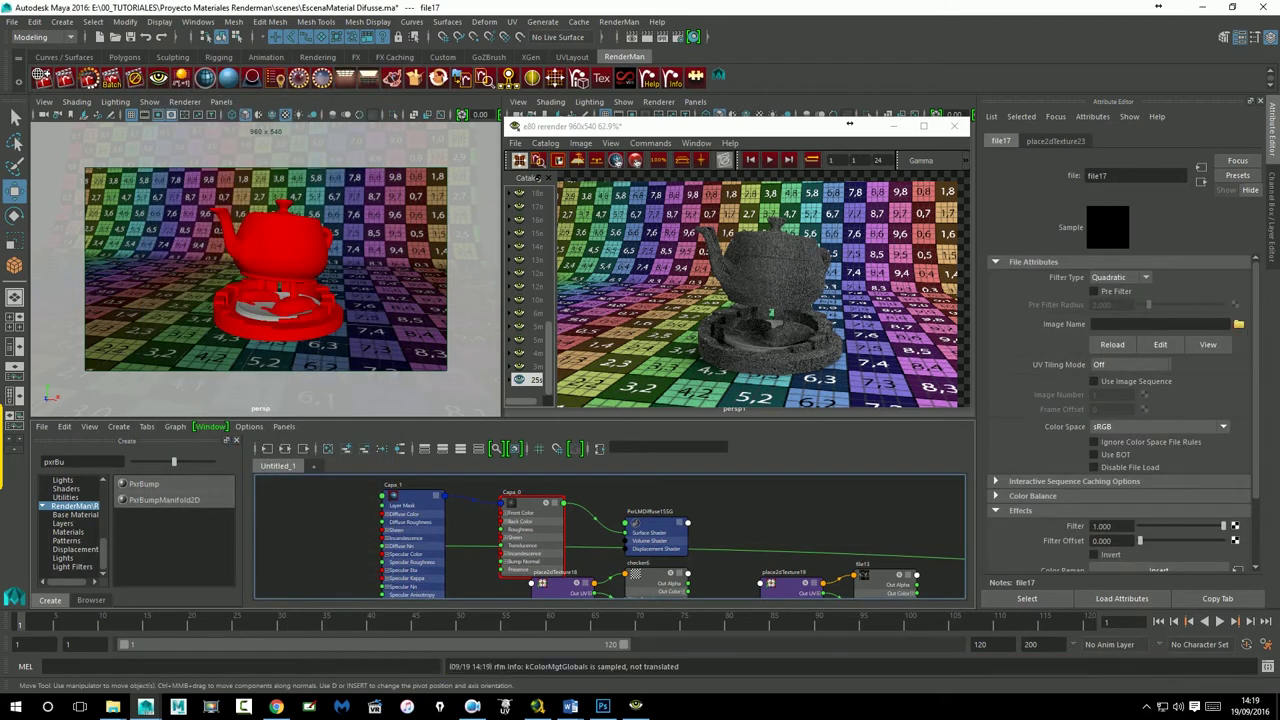
pyautogui.click(136, 219)
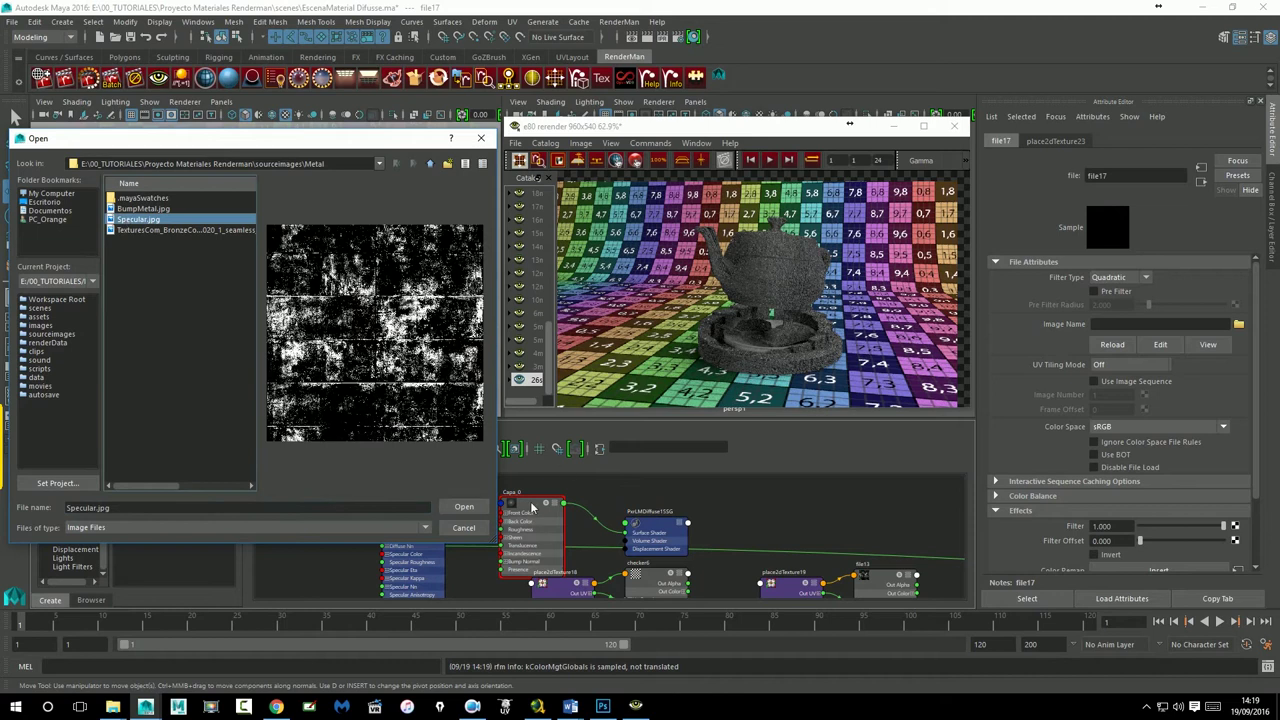
pyautogui.click(478, 507)
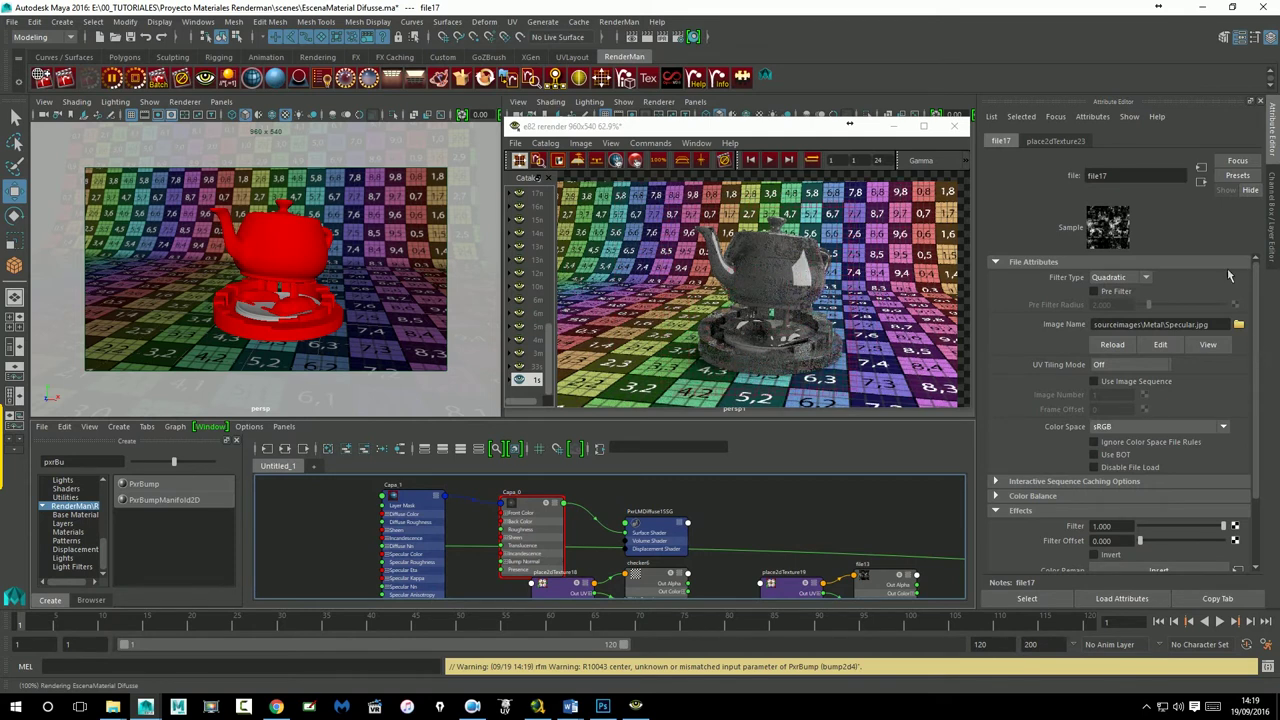
pyautogui.click(1201, 181)
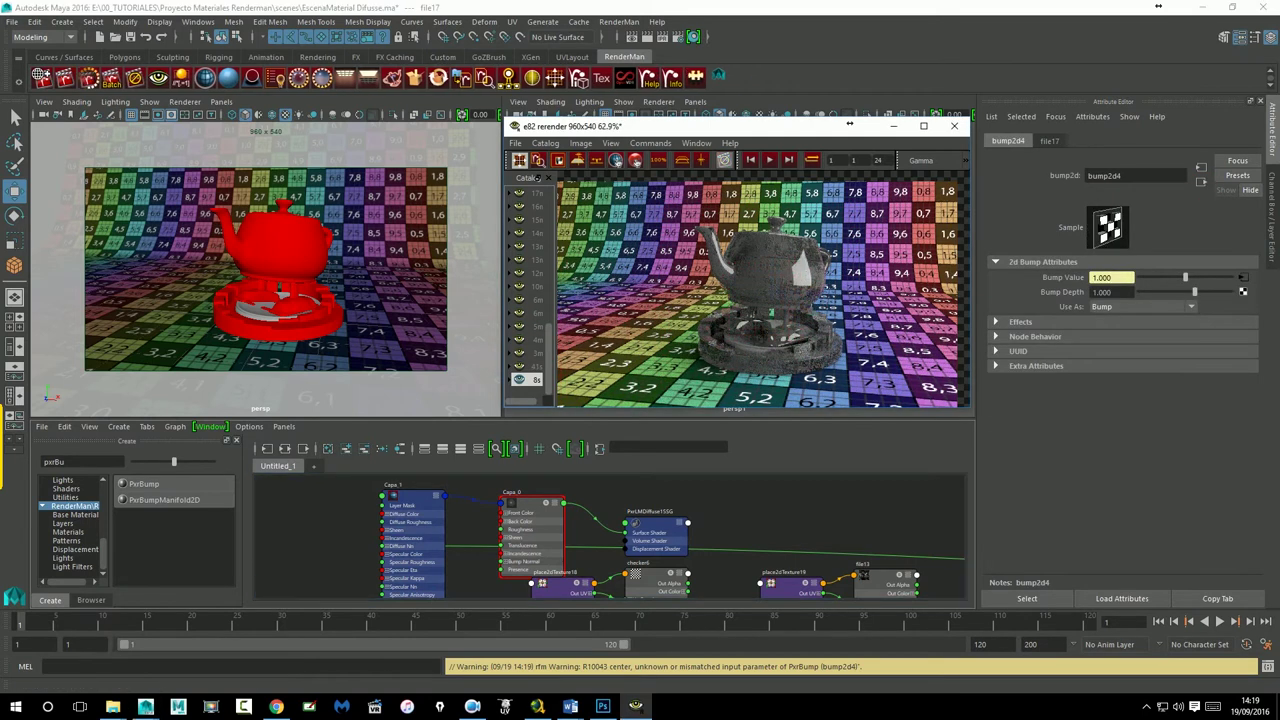
# Step: Connect a new file18 texture loading Specular.jpg to Capa_1's Advanced Bump and refresh IPR
pyautogui.click(1201, 181)
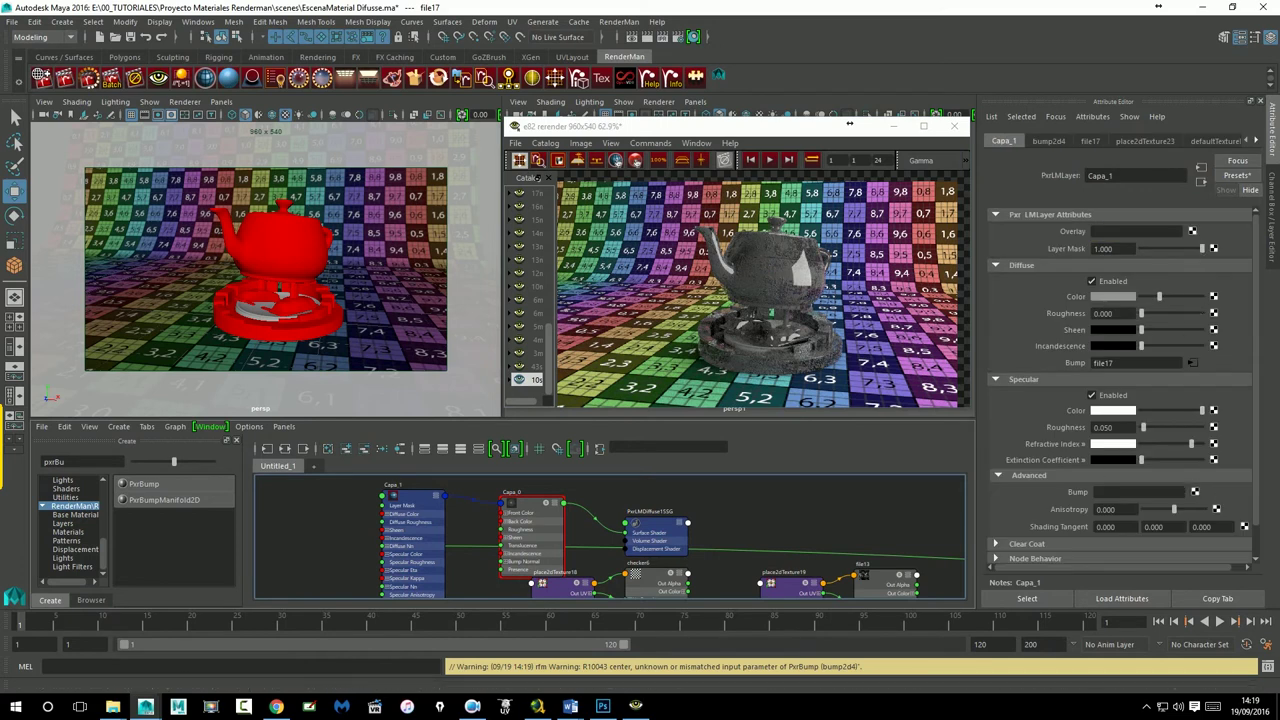
pyautogui.click(1194, 491)
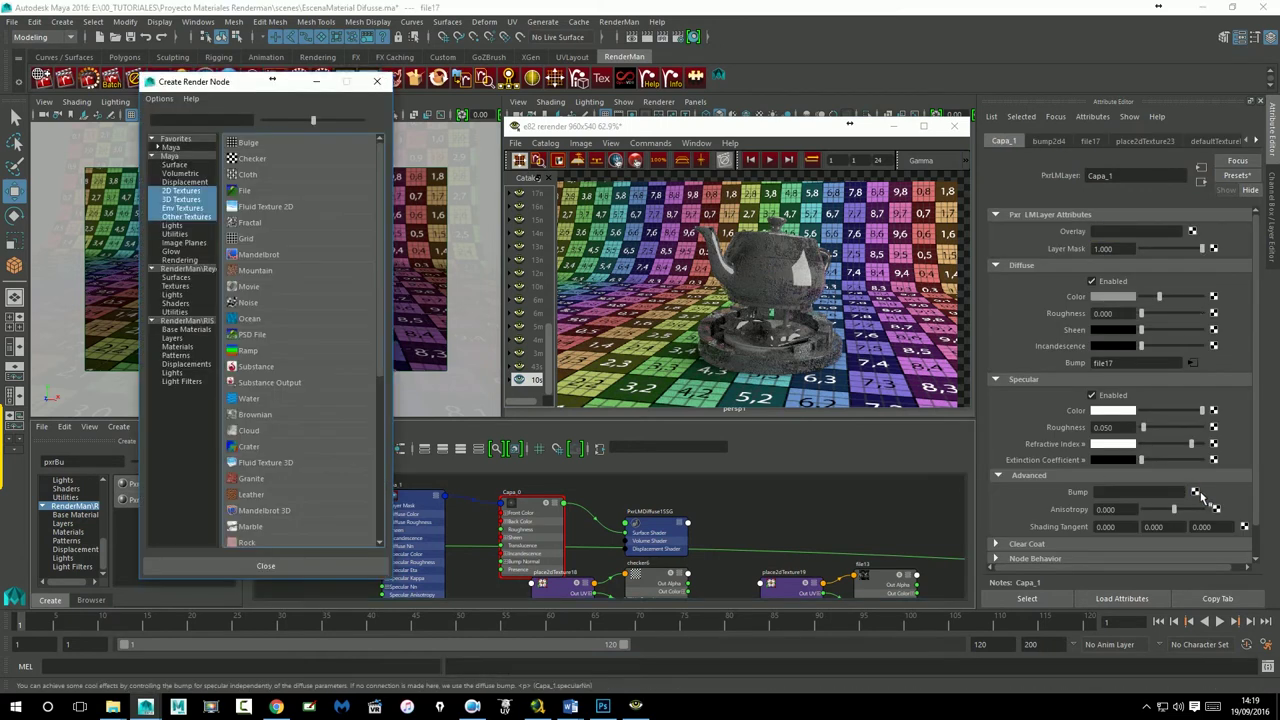
pyautogui.click(244, 190)
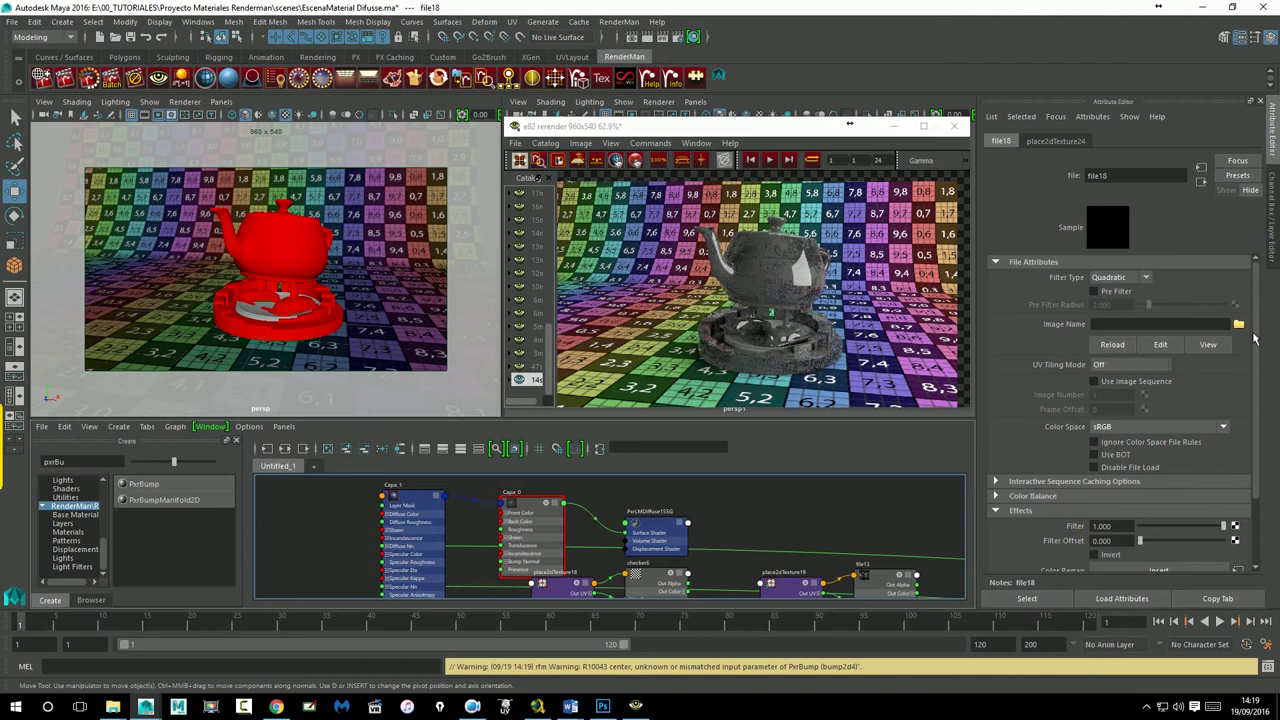
pyautogui.click(1239, 325)
pyautogui.click(138, 220)
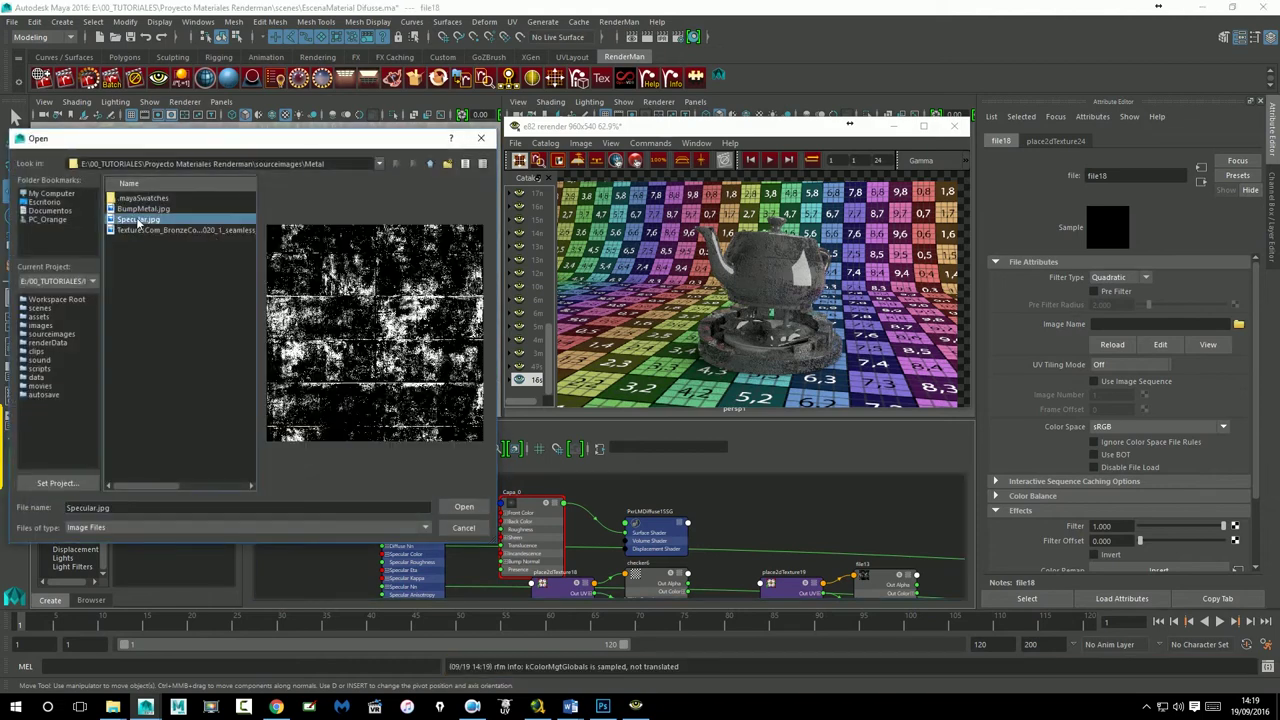
pyautogui.click(464, 507)
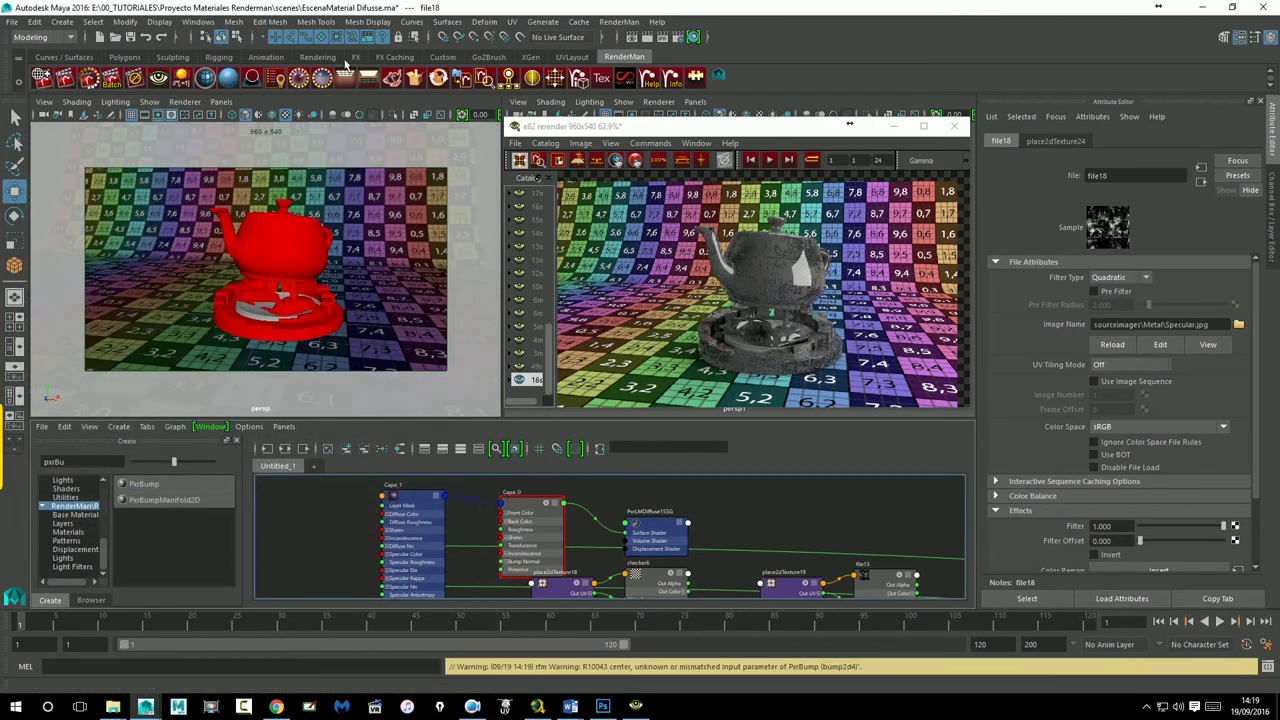
pyautogui.click(90, 80)
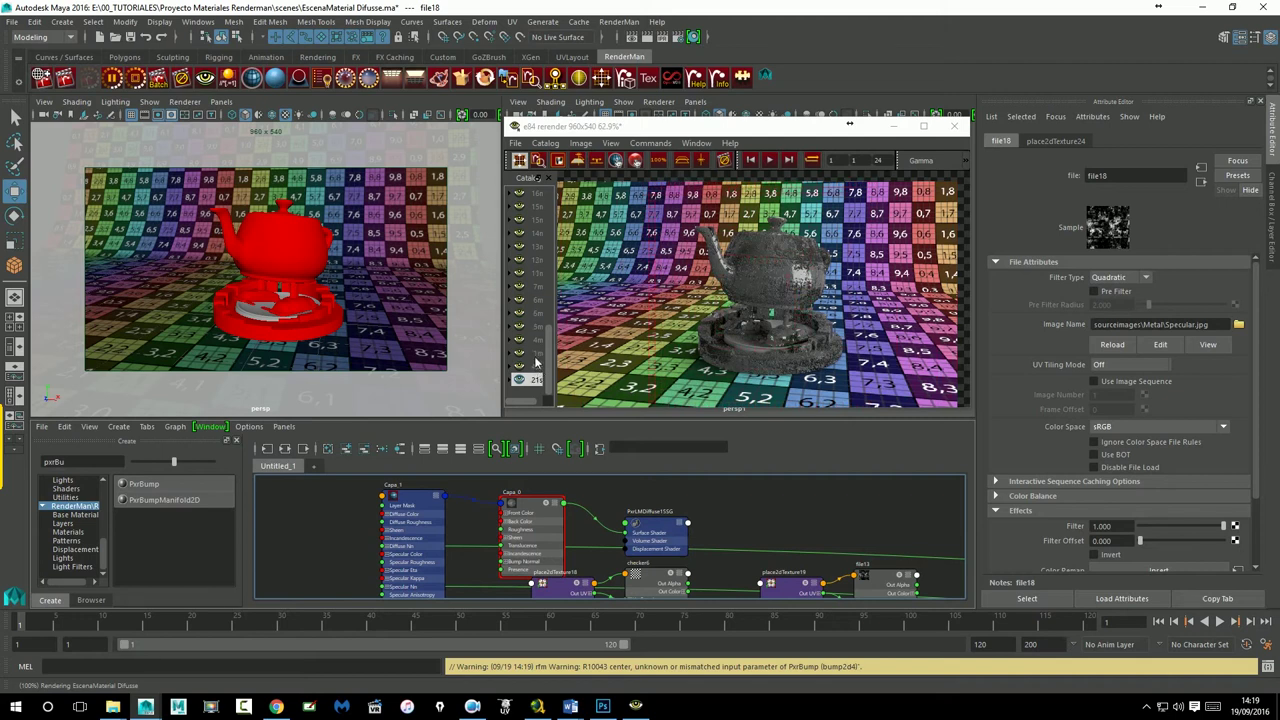
# Step: Flip through saved teapot snapshots in the render catalog, then return to Capa_1's attributes
pyautogui.click(535, 353)
pyautogui.click(533, 341)
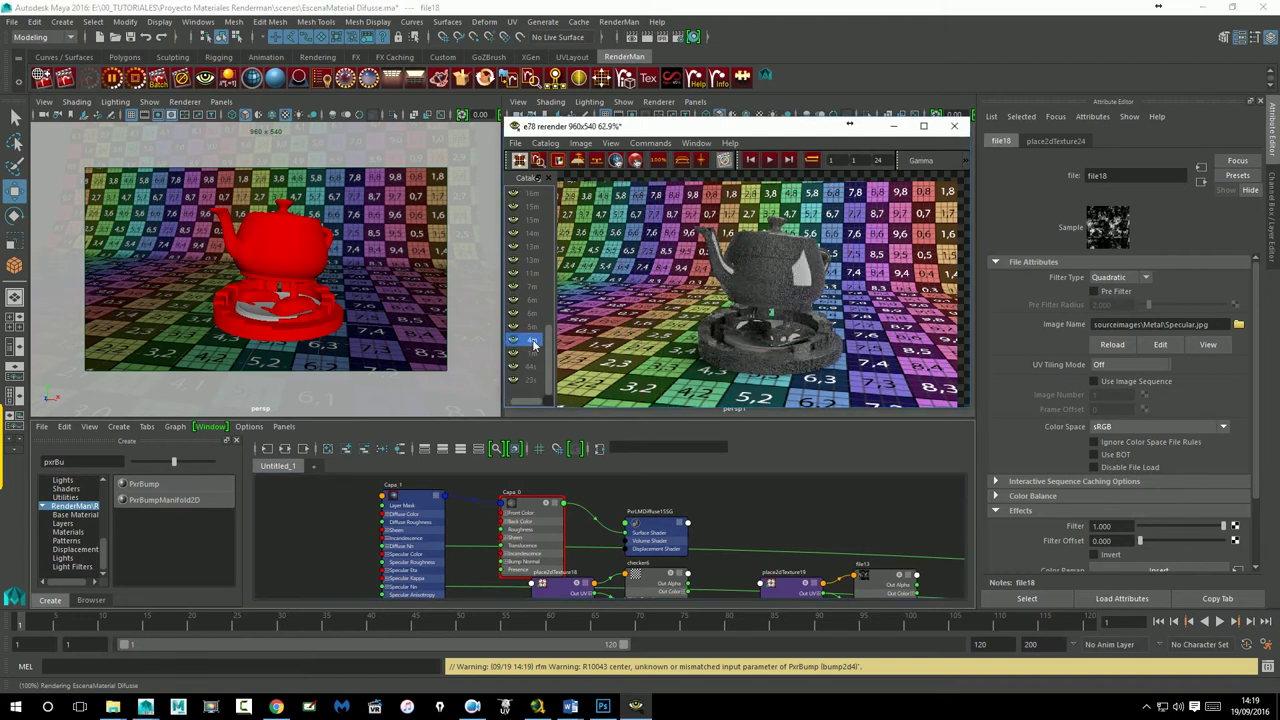
pyautogui.click(534, 370)
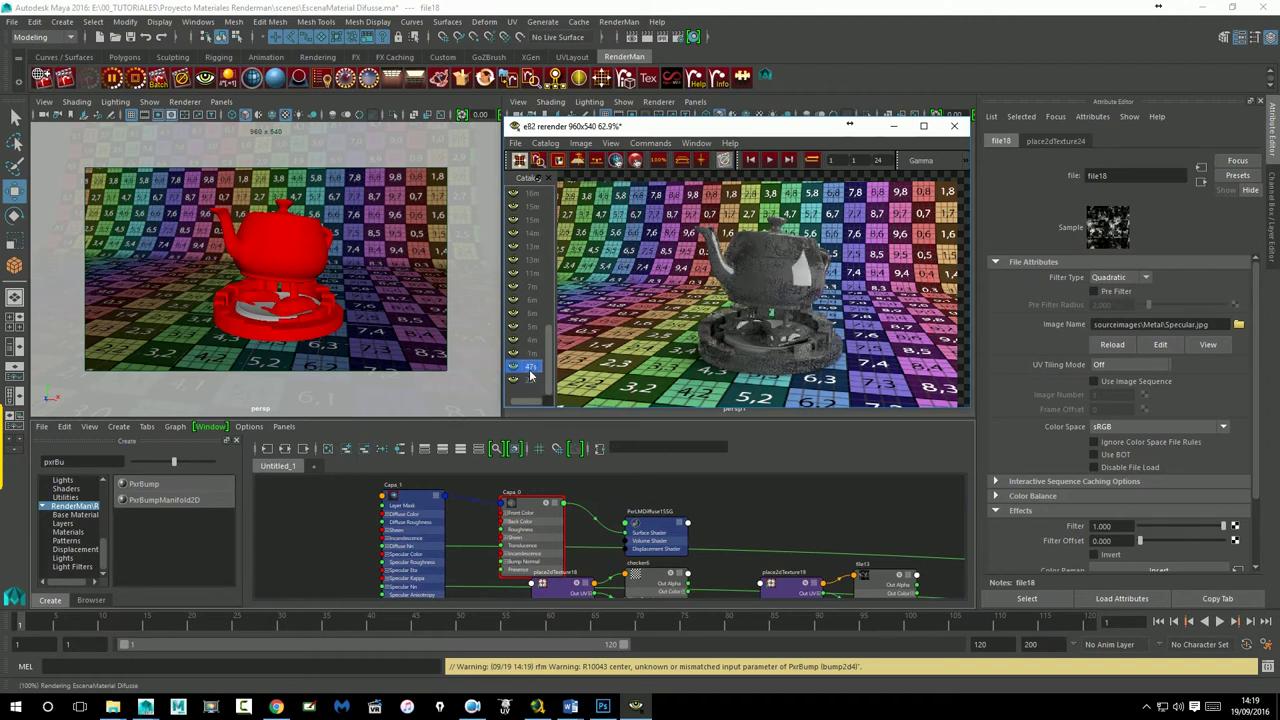
pyautogui.click(531, 381)
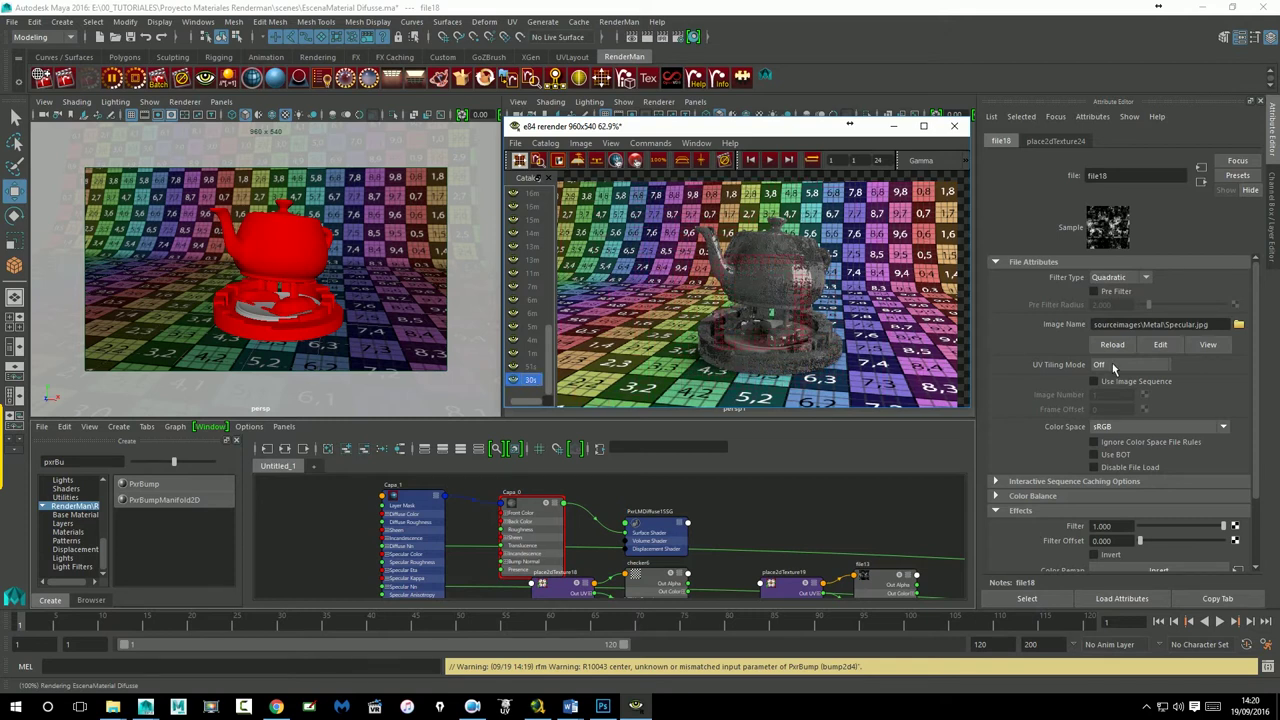
pyautogui.click(1201, 181)
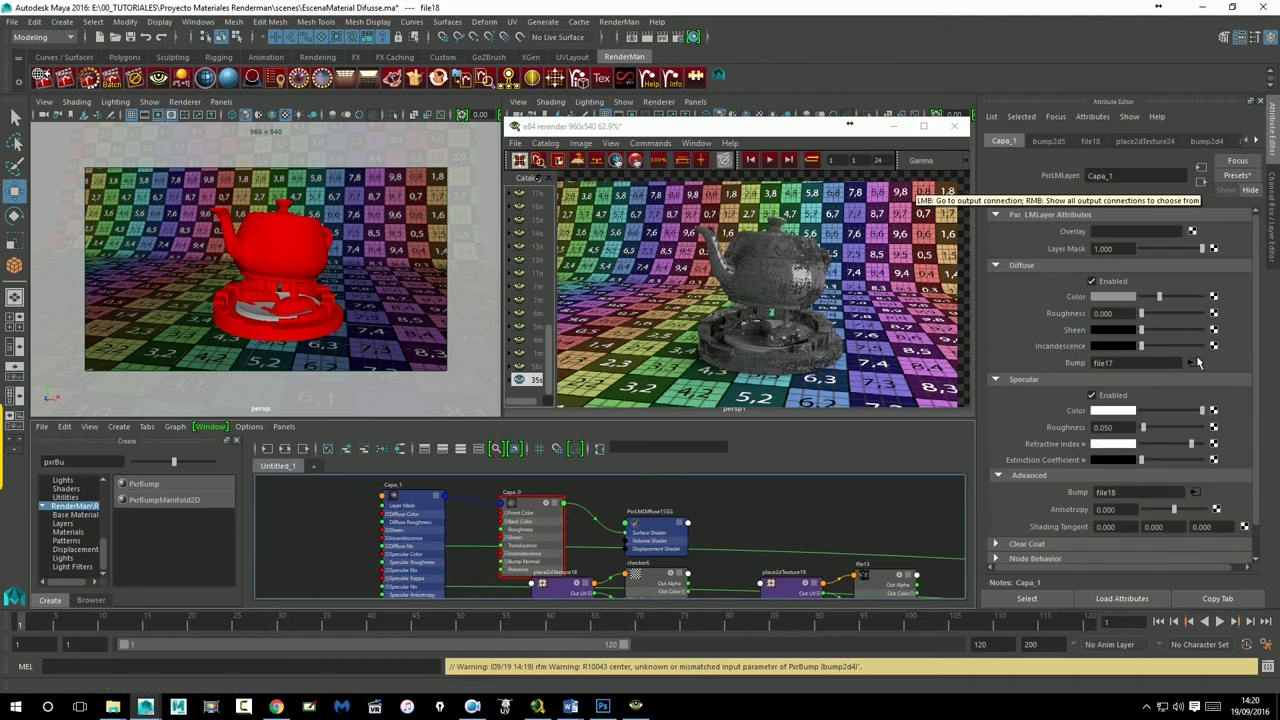
# Step: Break the texture connections on Capa_1's Advanced Bump and Diffuse Bump fields
pyautogui.scroll(-1, 1100, 420)
pyautogui.rightClick(1093, 459)
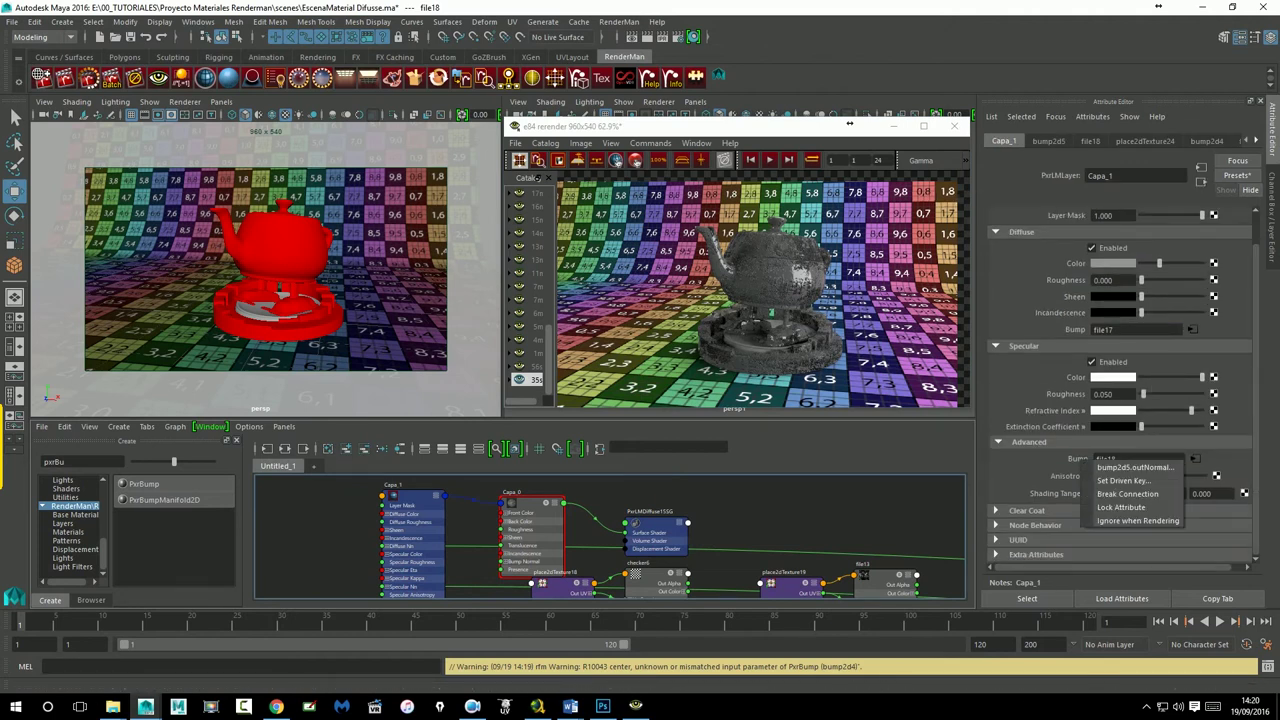
pyautogui.click(1126, 494)
pyautogui.rightClick(1082, 347)
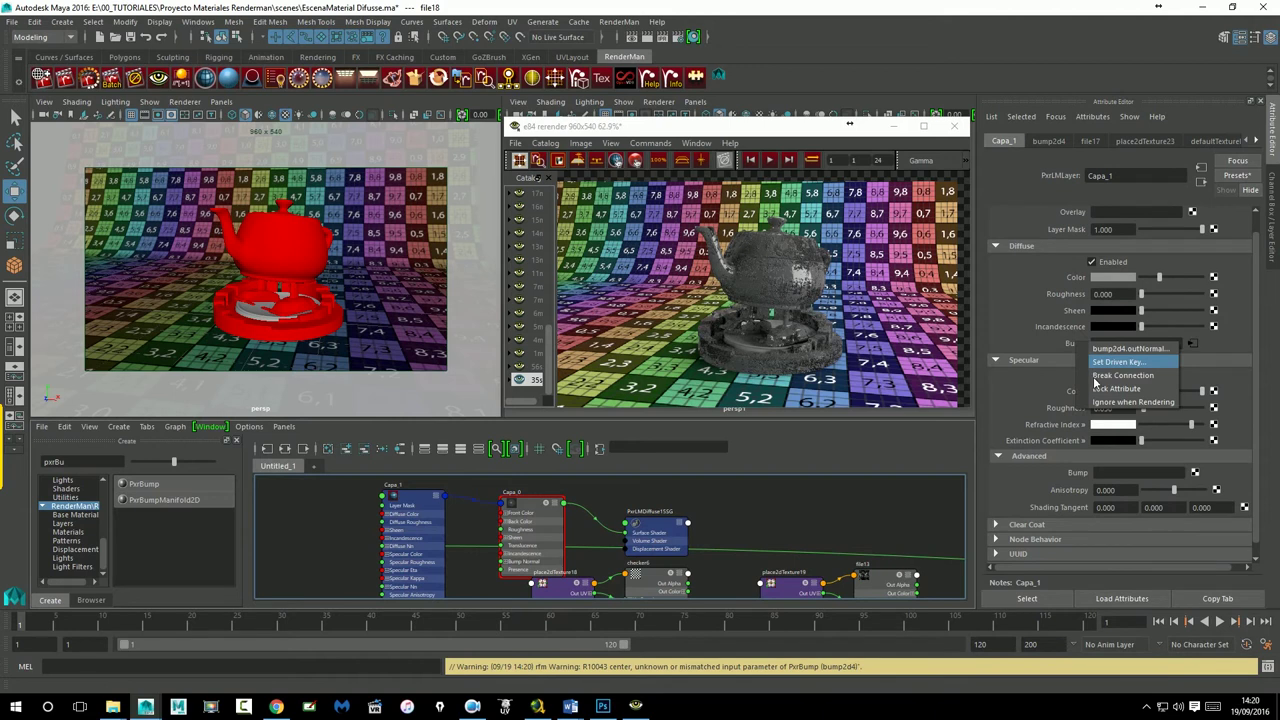
pyautogui.click(1120, 378)
pyautogui.moveTo(1105, 490)
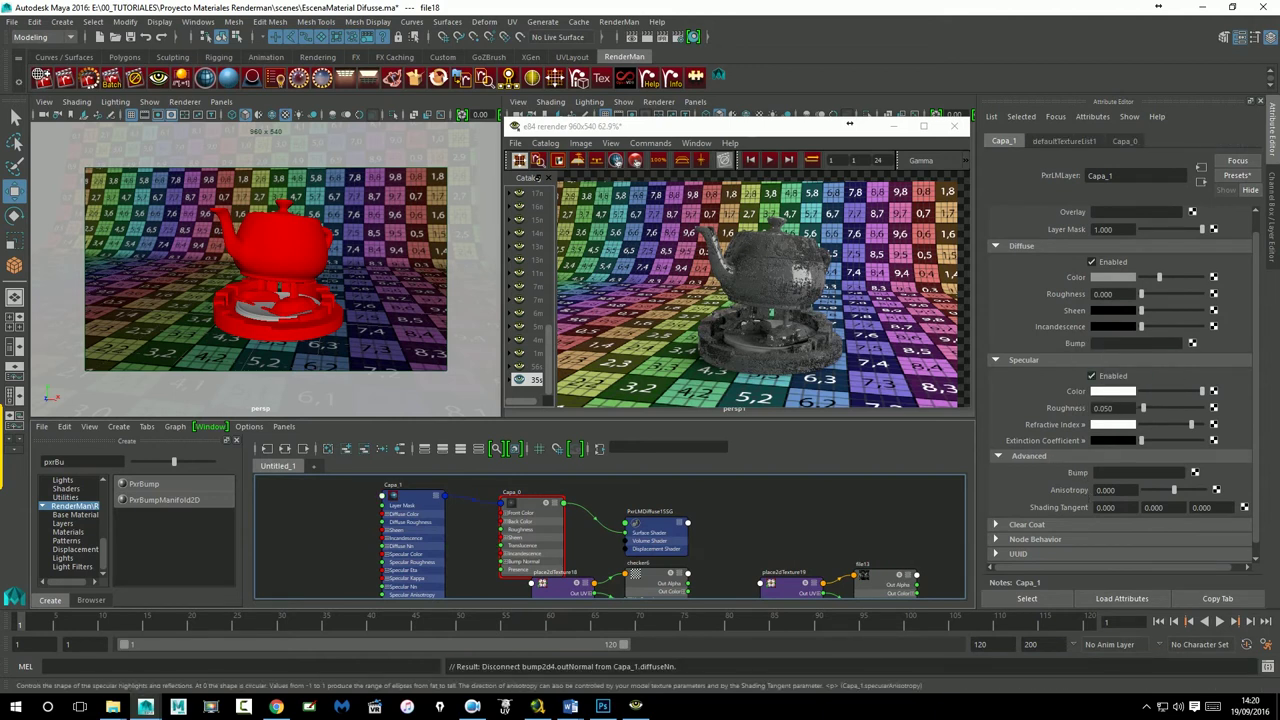
pyautogui.scroll(-1, 1083, 494)
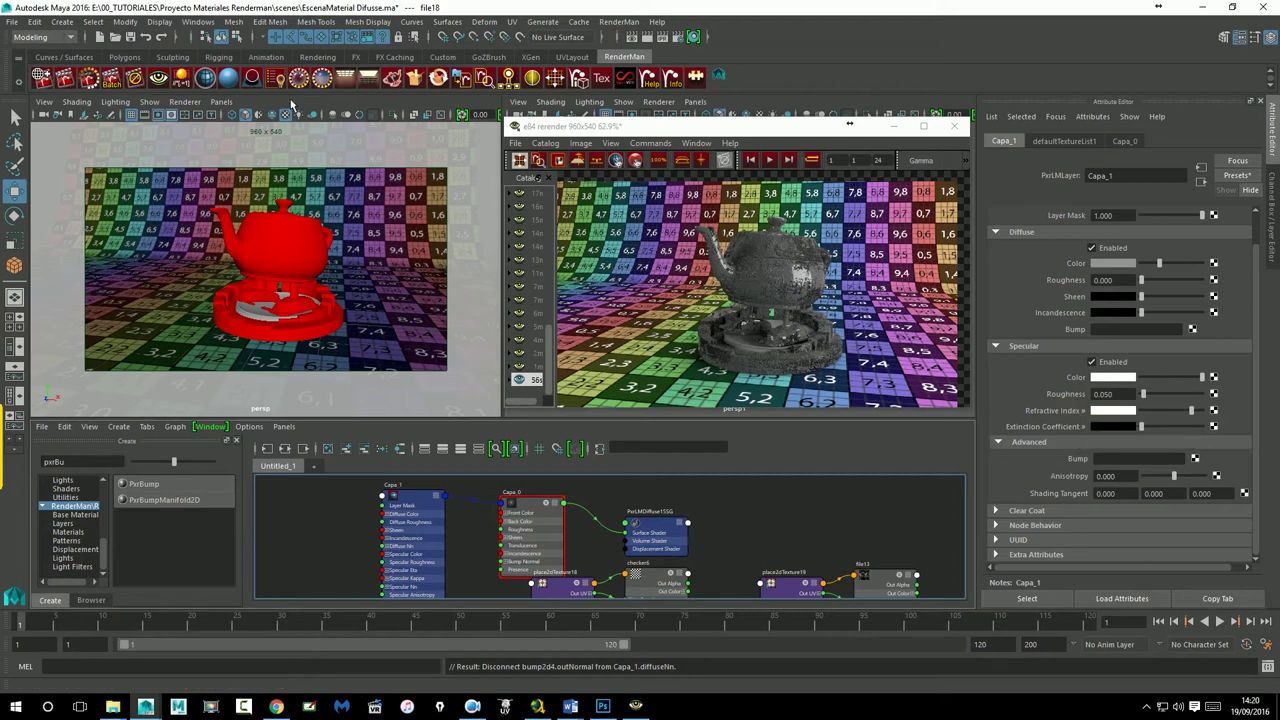
# Step: Restart the IPR render and set Capa_1's specular Anisotropy to 1
pyautogui.click(88, 78)
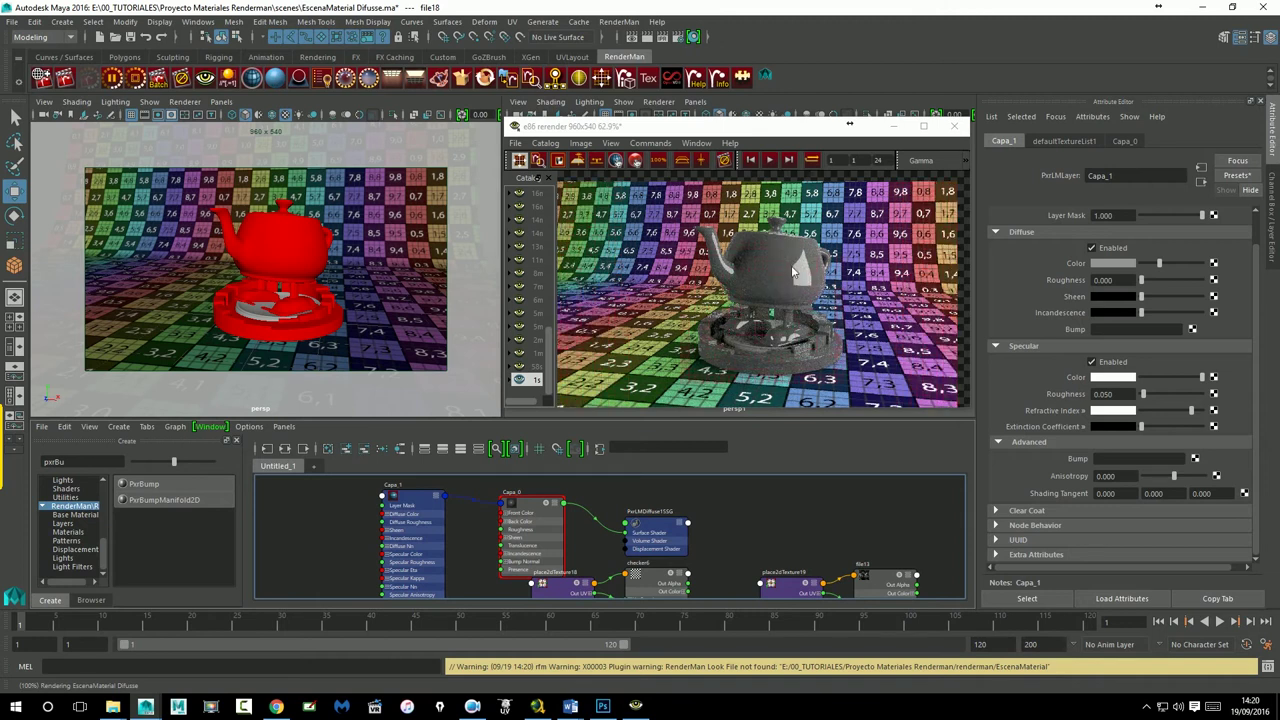
pyautogui.doubleClick(1104, 395)
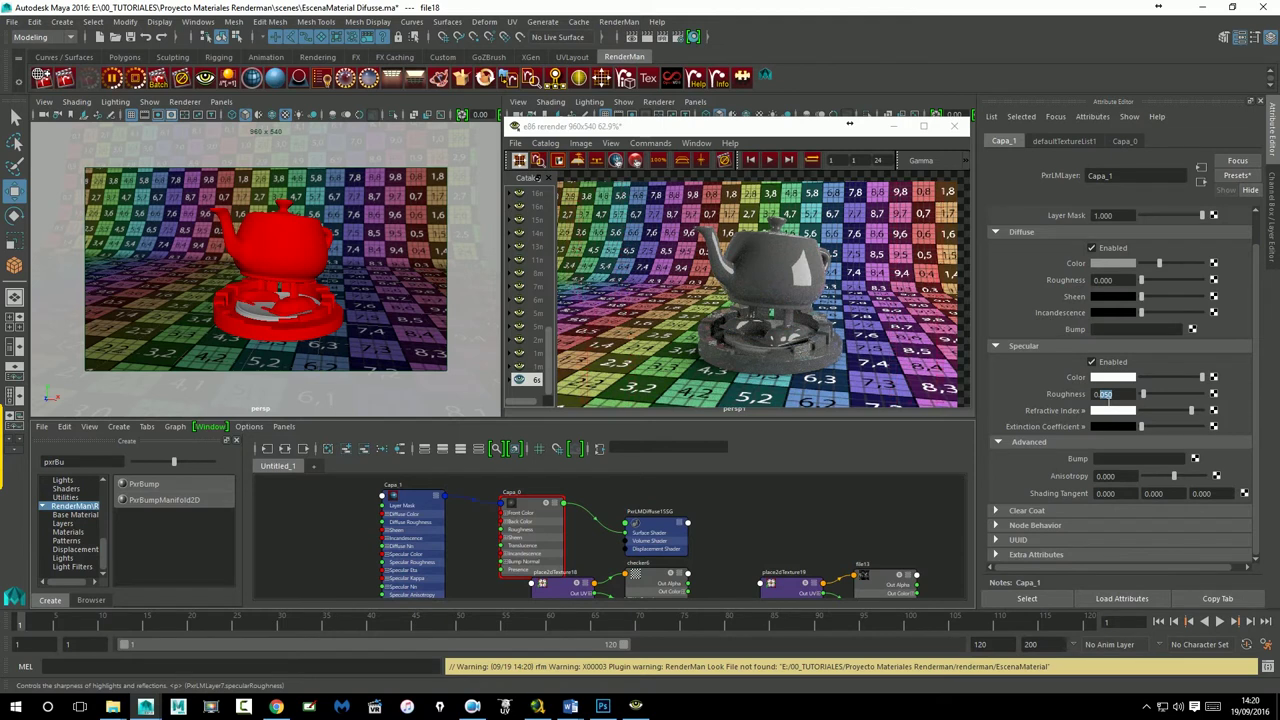
pyautogui.doubleClick(1124, 478)
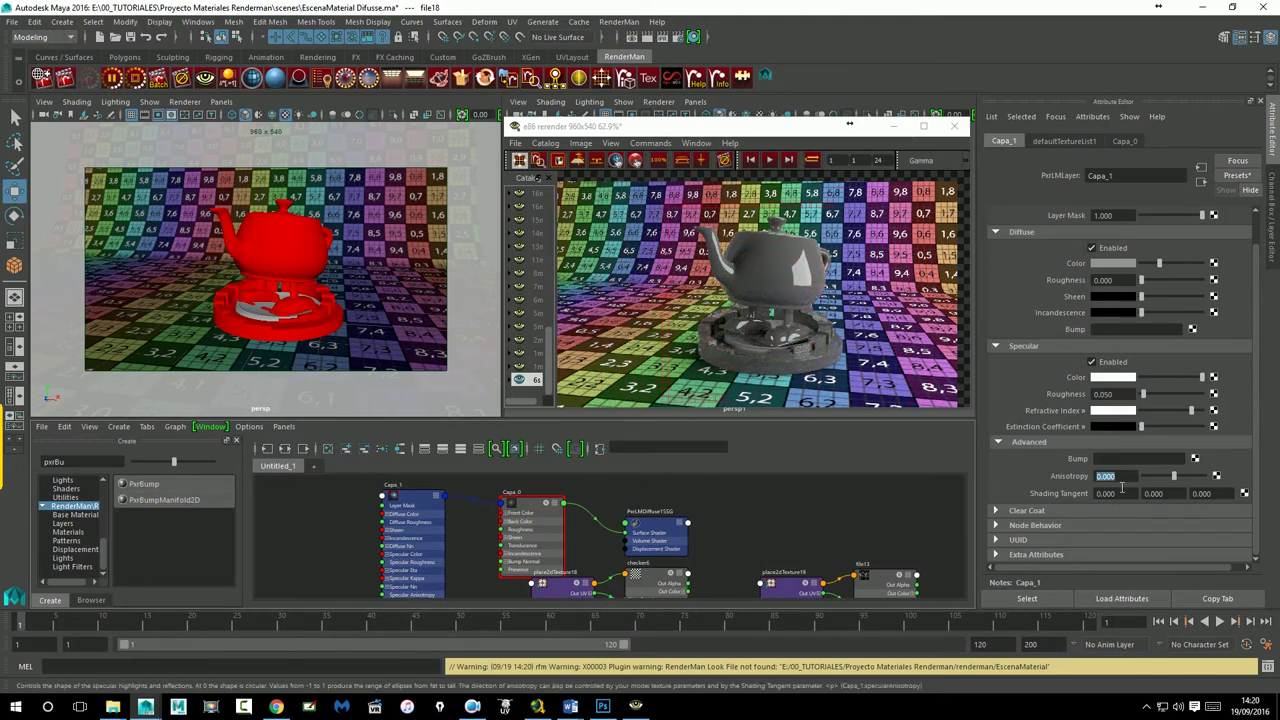
pyautogui.write('1')
pyautogui.press('Return')
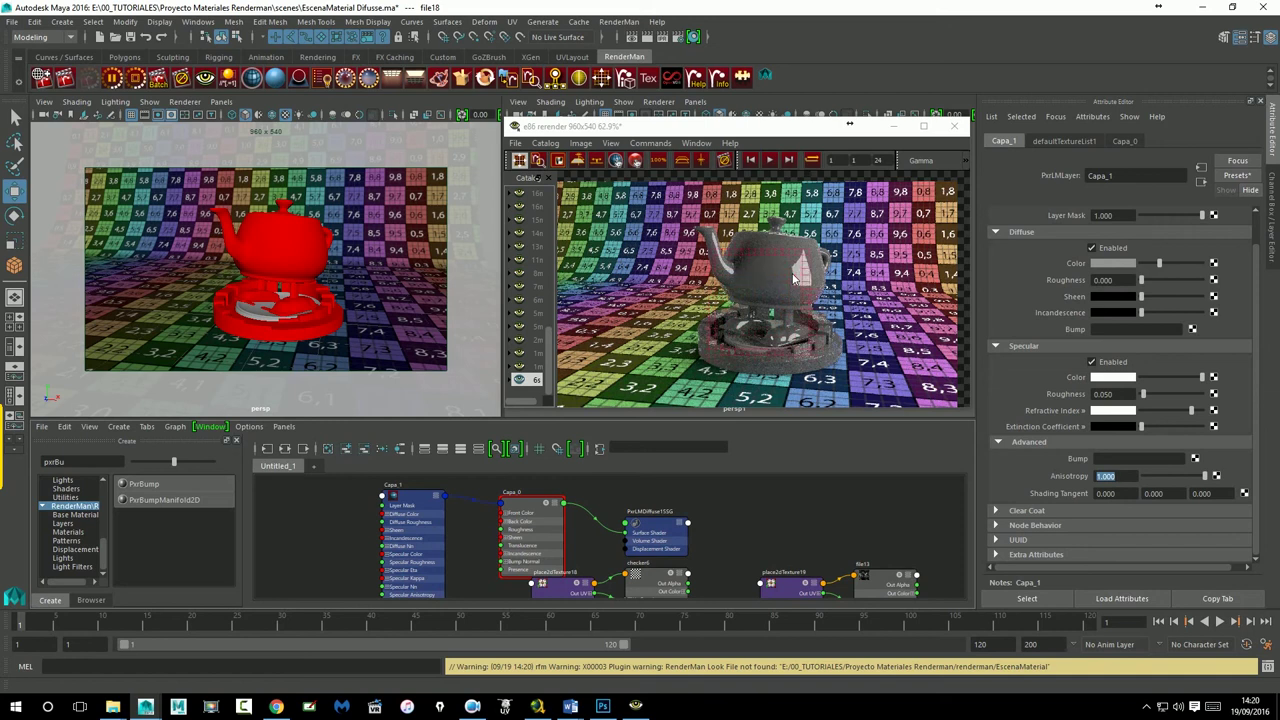
pyautogui.click(1110, 394)
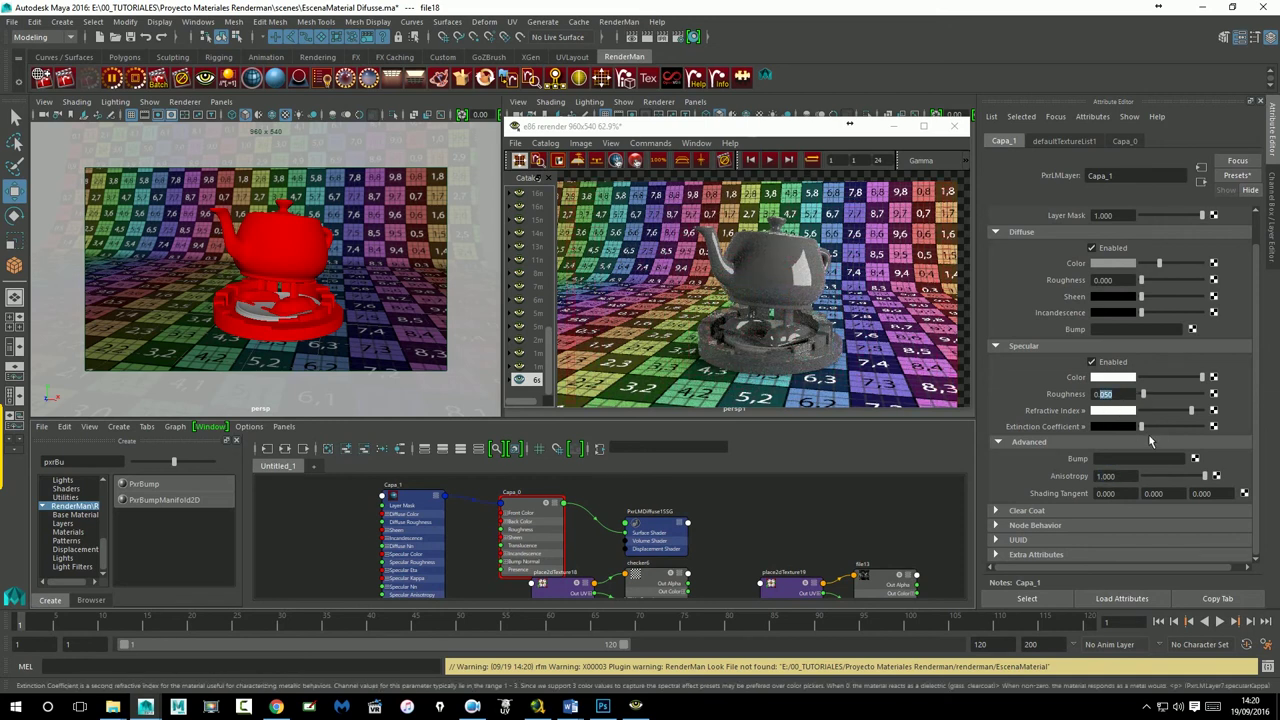
pyautogui.moveTo(1045, 426)
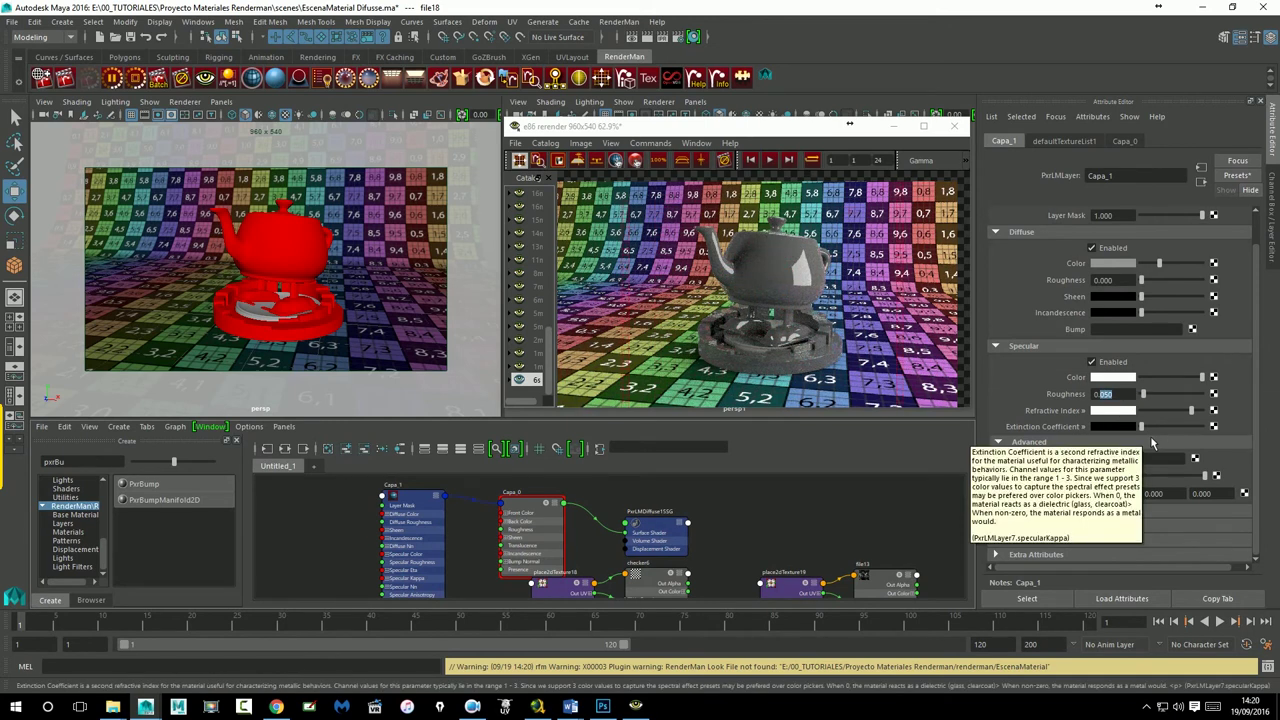
pyautogui.click(1081, 477)
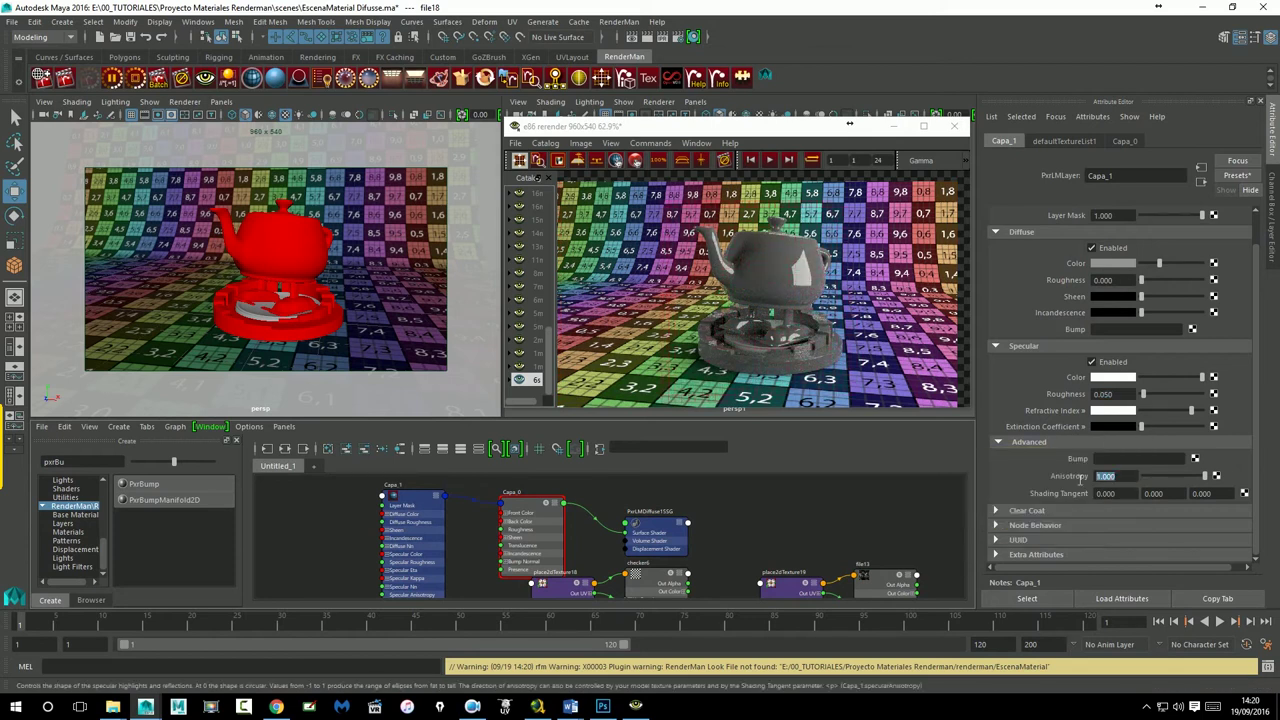
# Step: Set Anisotropy to 0 and try Specular Roughness values of 0.5 and 0.3
pyautogui.write('0')
pyautogui.click(1104, 395)
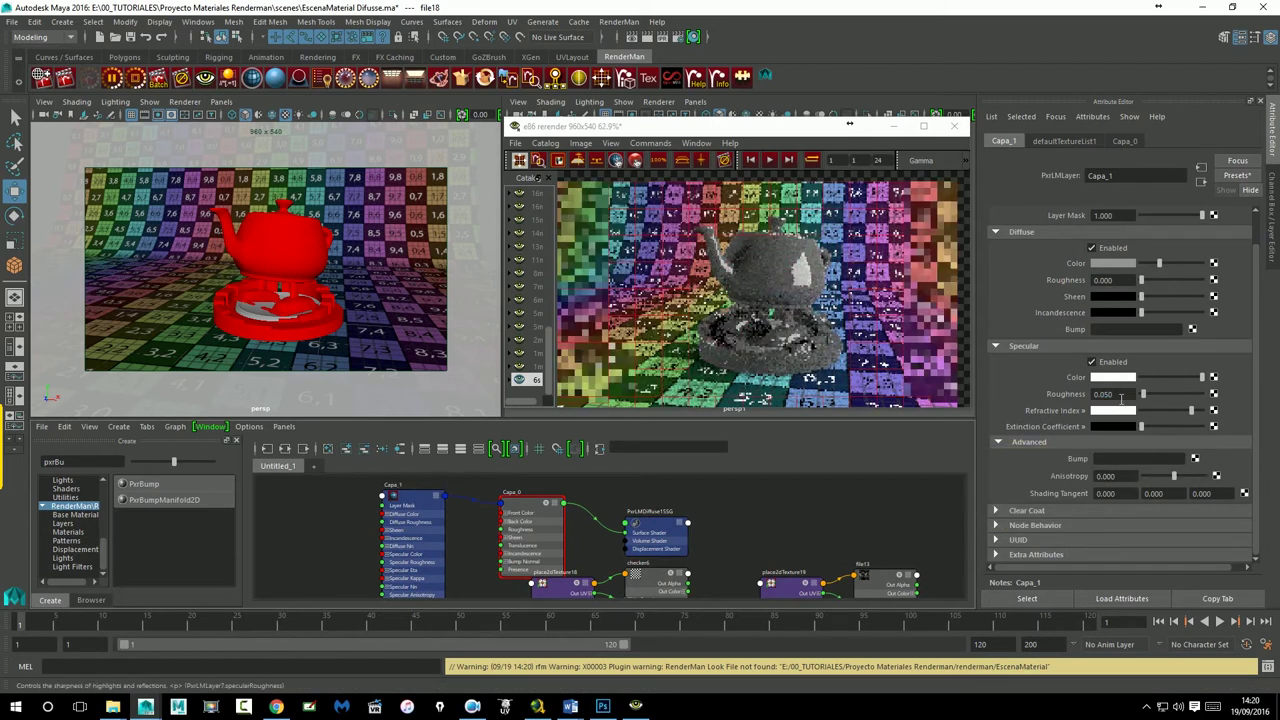
pyautogui.write('0.5')
pyautogui.press('Return')
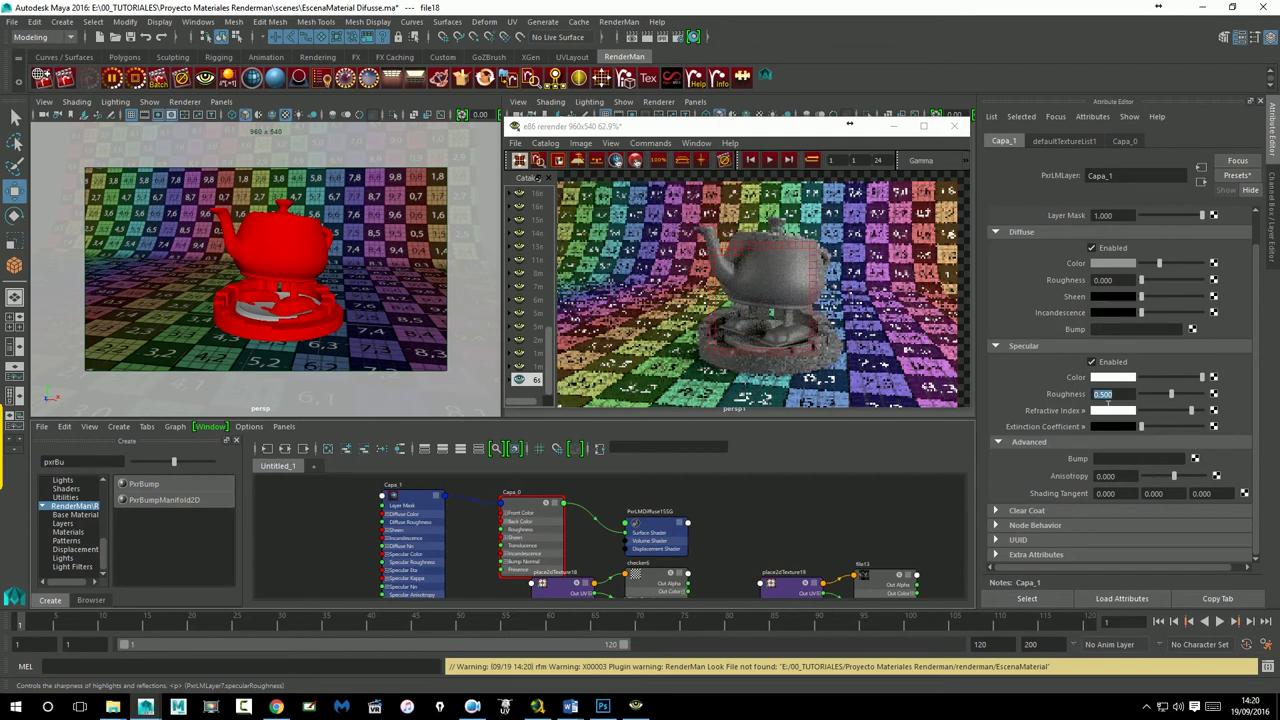
pyautogui.write('0.3')
pyautogui.press('Return')
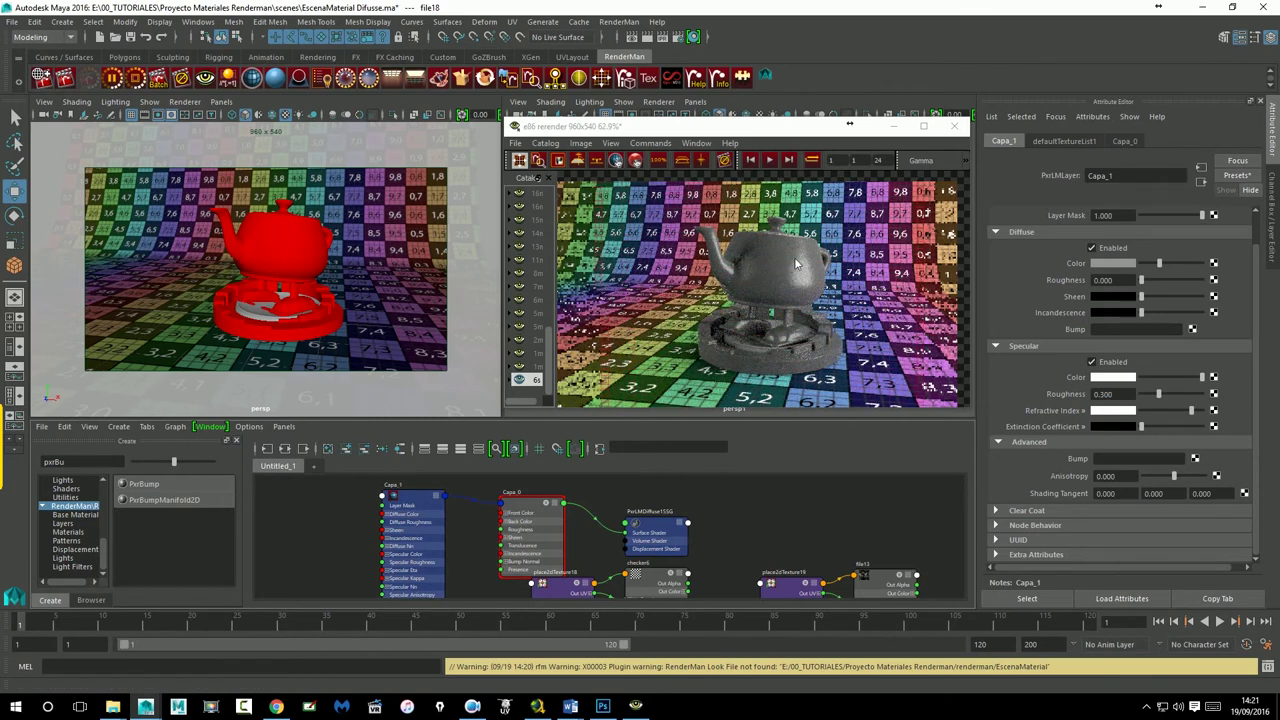
# Step: Restore Anisotropy to 1 and set Specular Roughness to 0.8
pyautogui.doubleClick(1104, 477)
pyautogui.write('1')
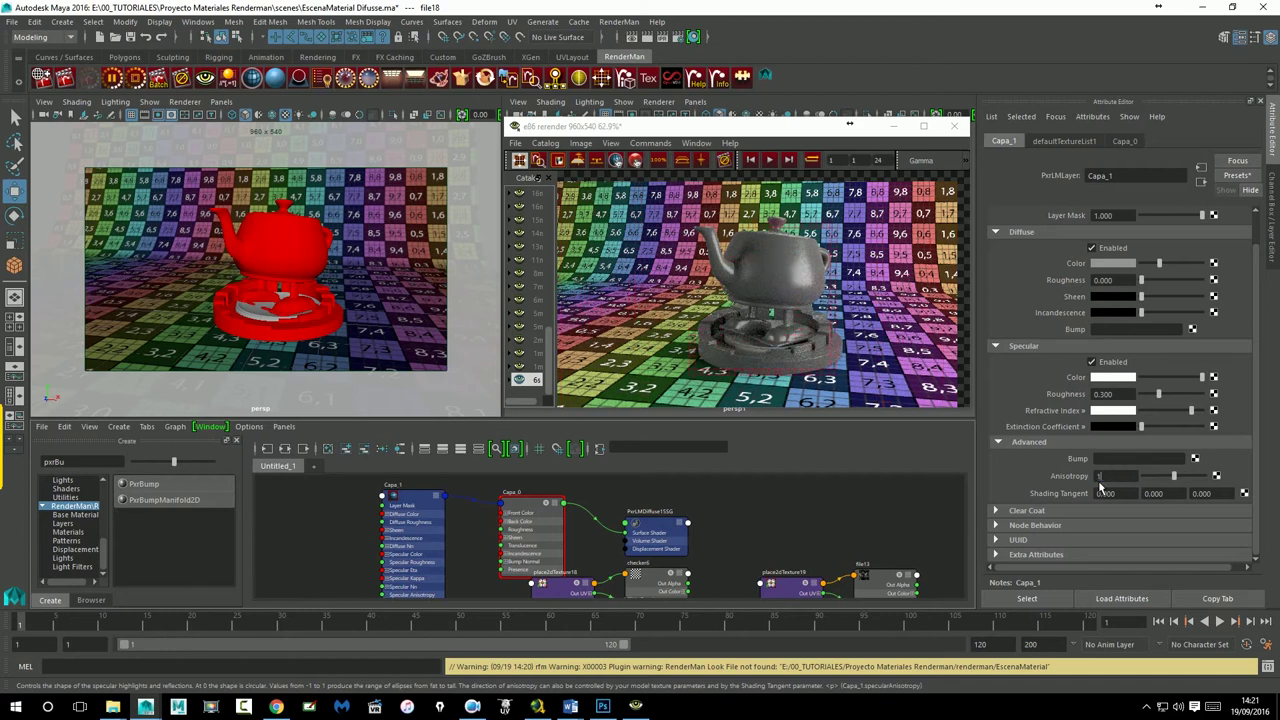
pyautogui.press('Return')
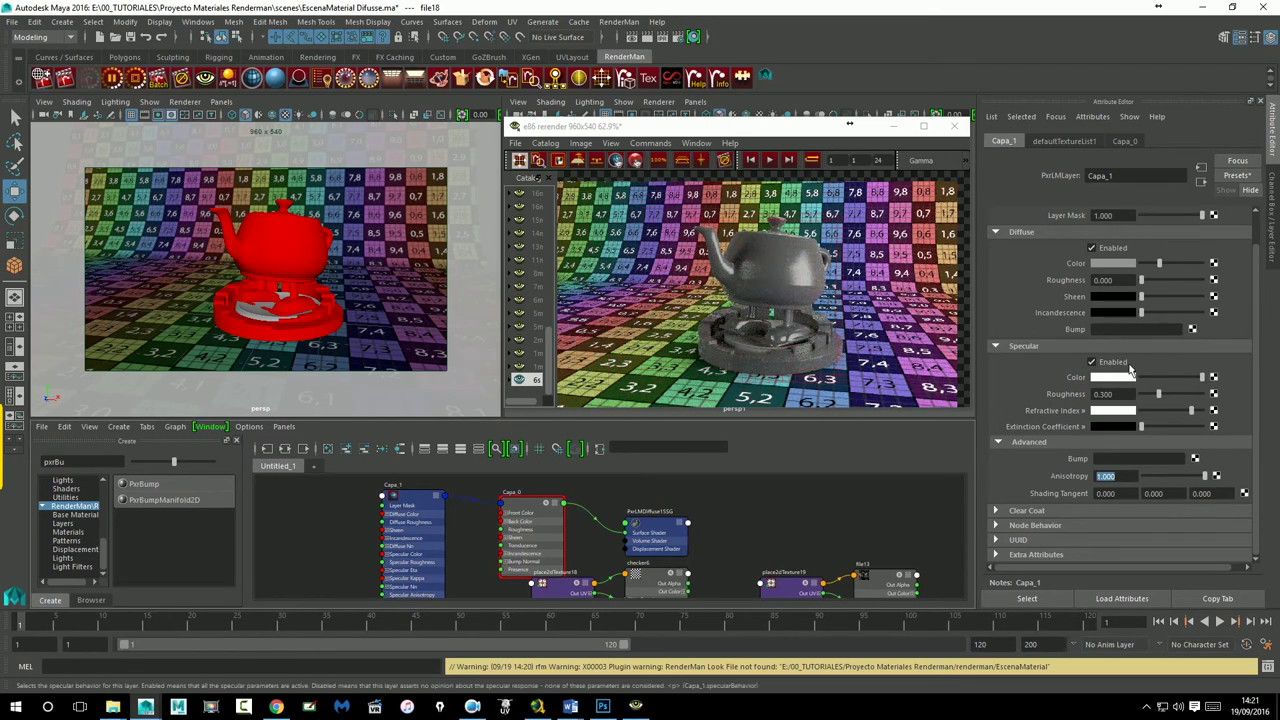
pyautogui.click(1106, 395)
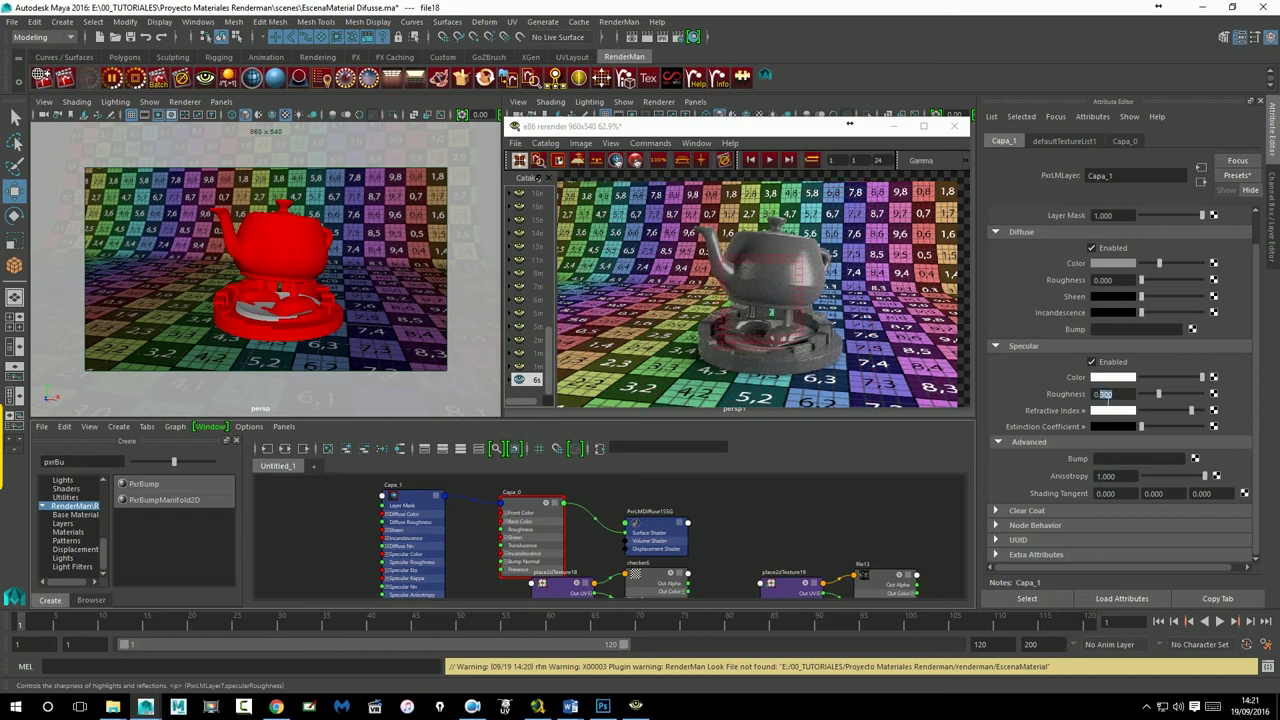
pyautogui.press('Return')
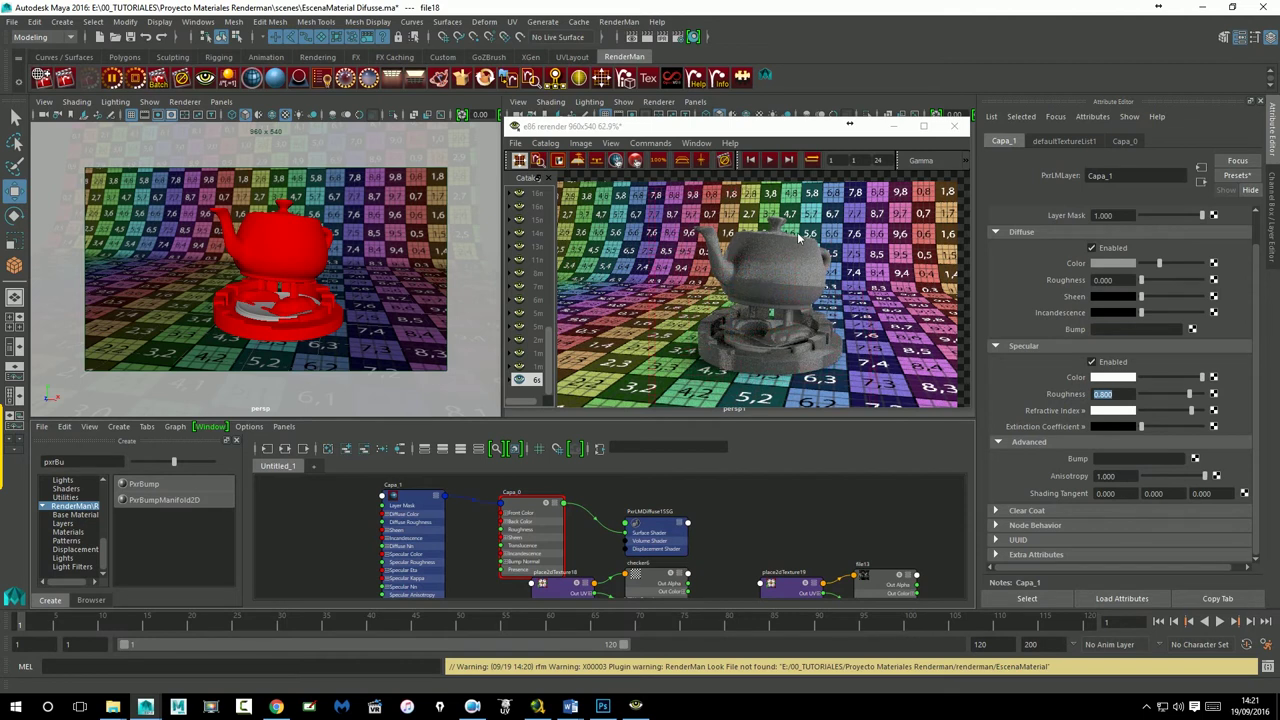
# Step: Set Capa_1's Anisotropy to -1, then switch the shelf from UVLayout to Polygons
pyautogui.click(1124, 478)
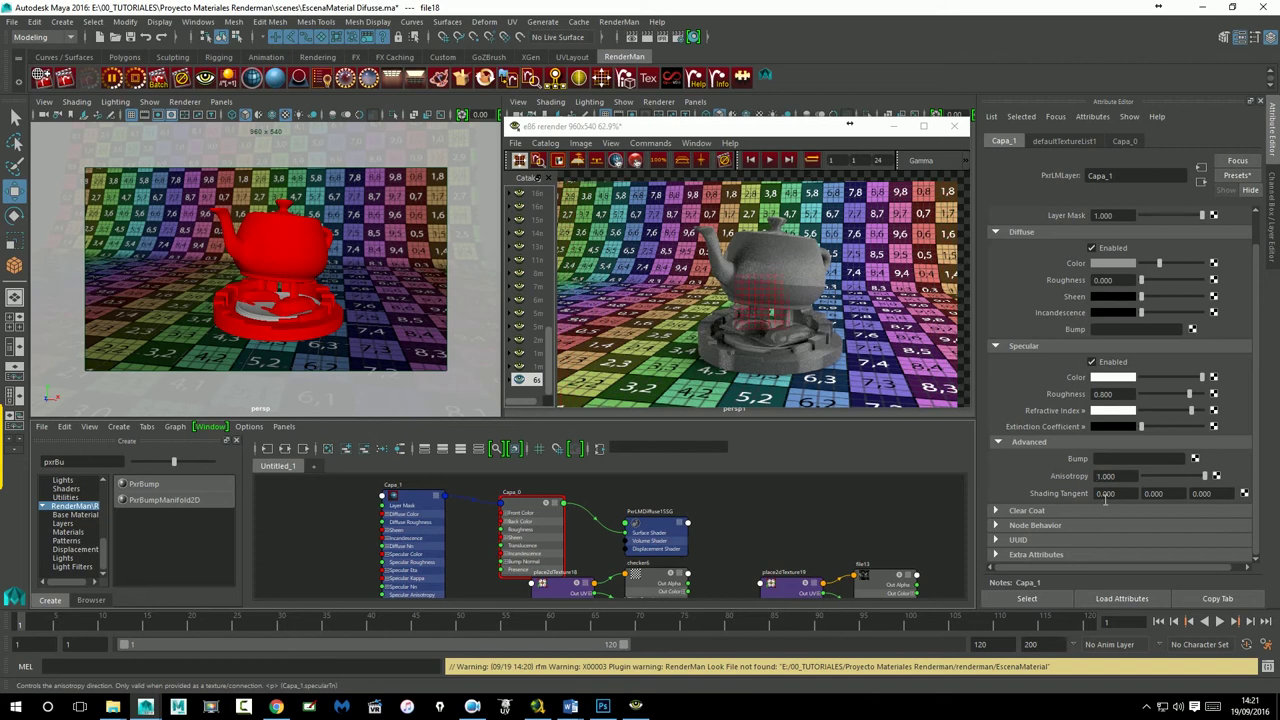
pyautogui.write('-')
pyautogui.press('Return')
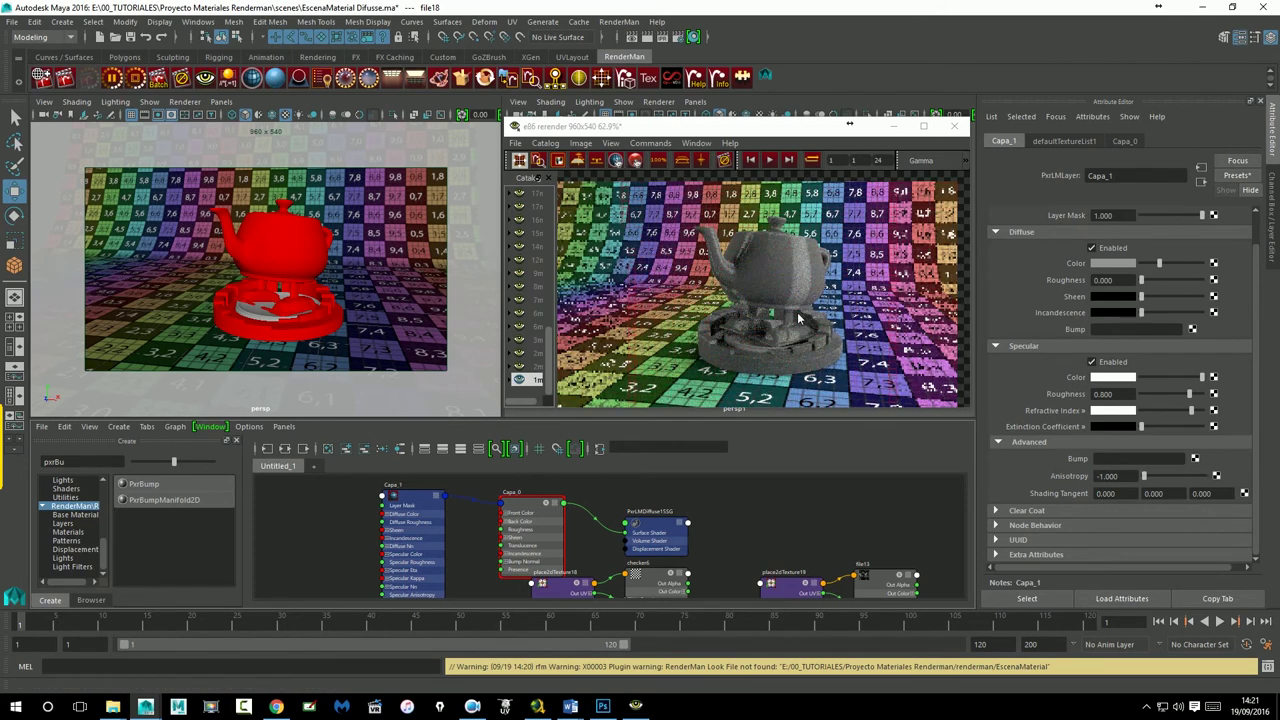
pyautogui.doubleClick(1105, 478)
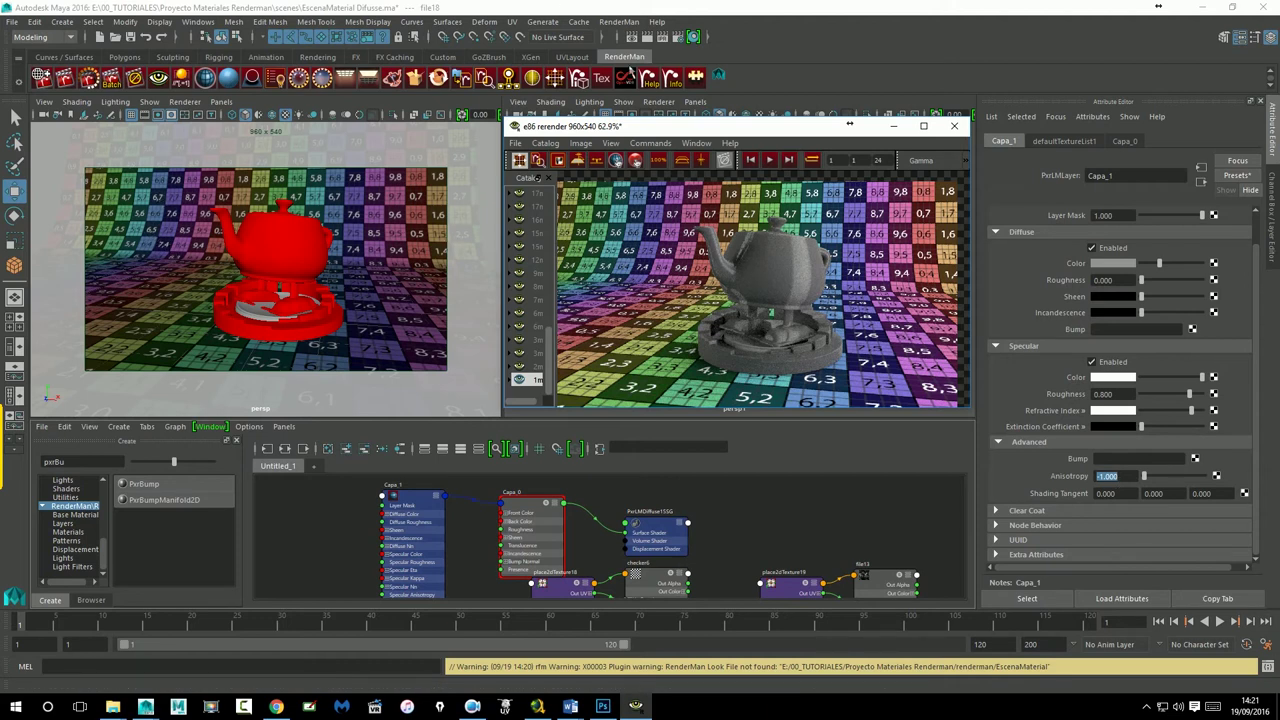
pyautogui.click(572, 57)
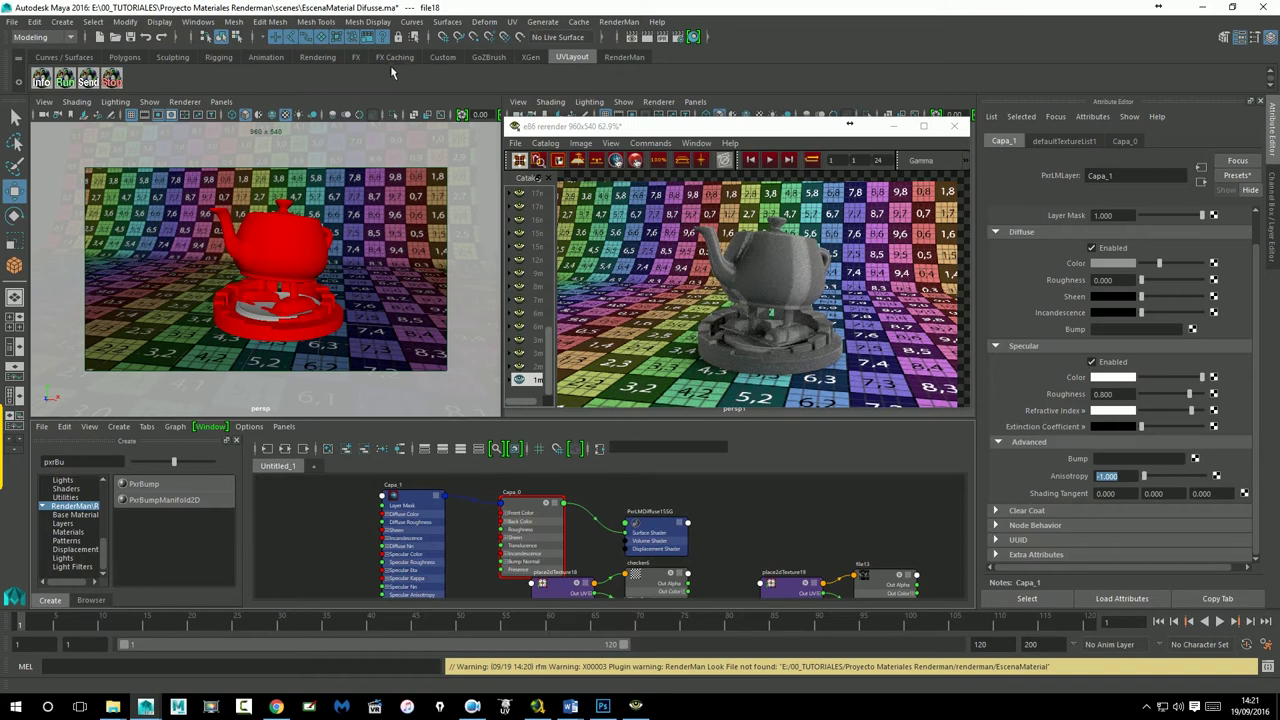
pyautogui.click(125, 57)
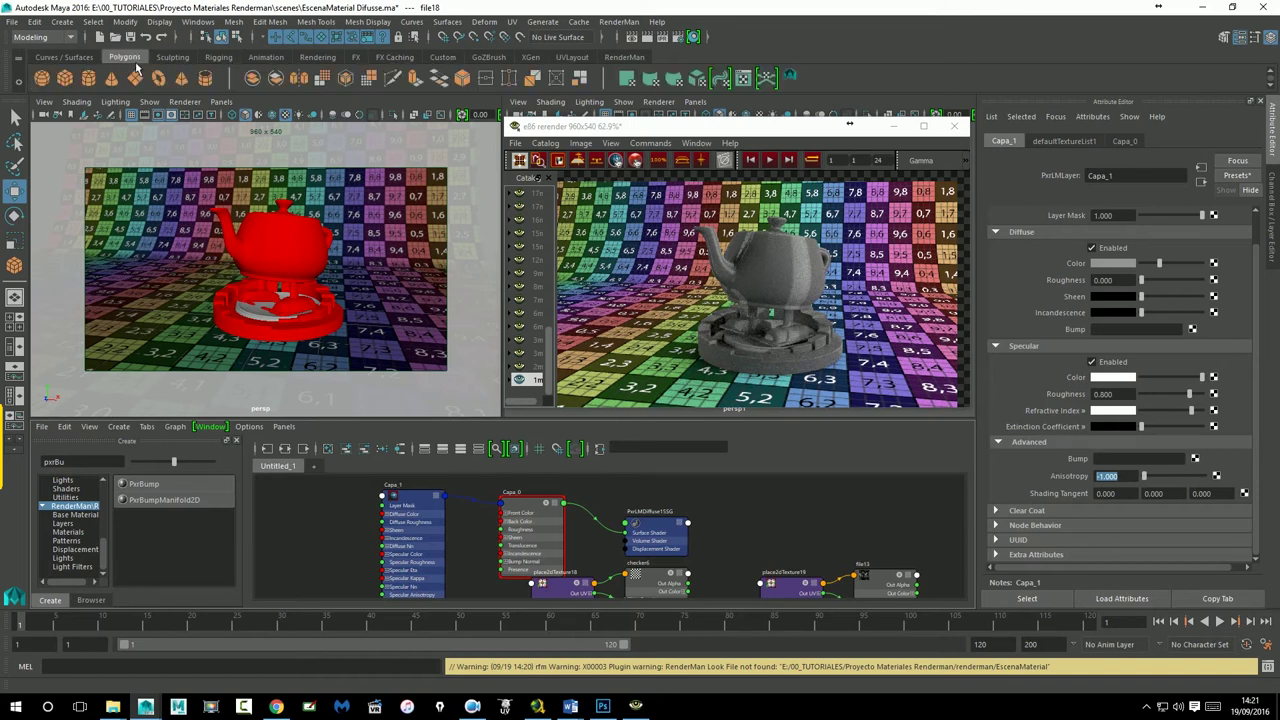
# Step: Open the UV Editor as a resized floating window and load the teapot's UVs
pyautogui.click(748, 80)
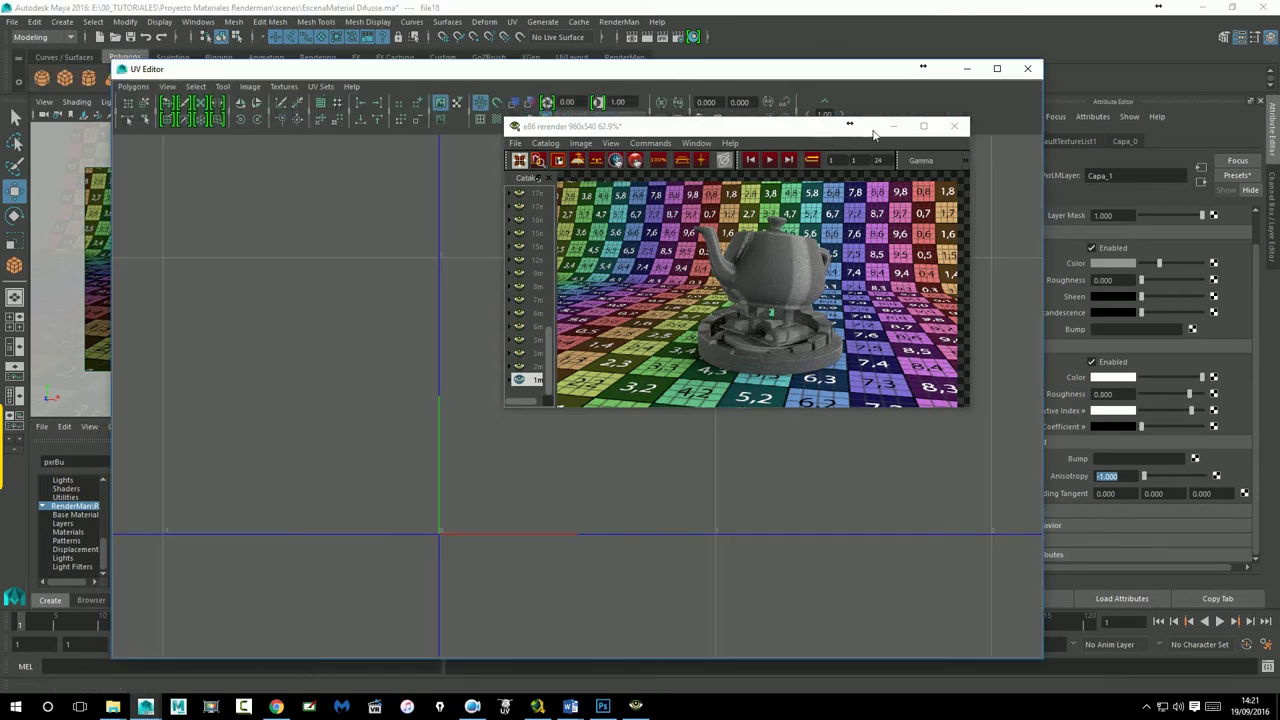
pyautogui.click(895, 127)
pyautogui.click(365, 72)
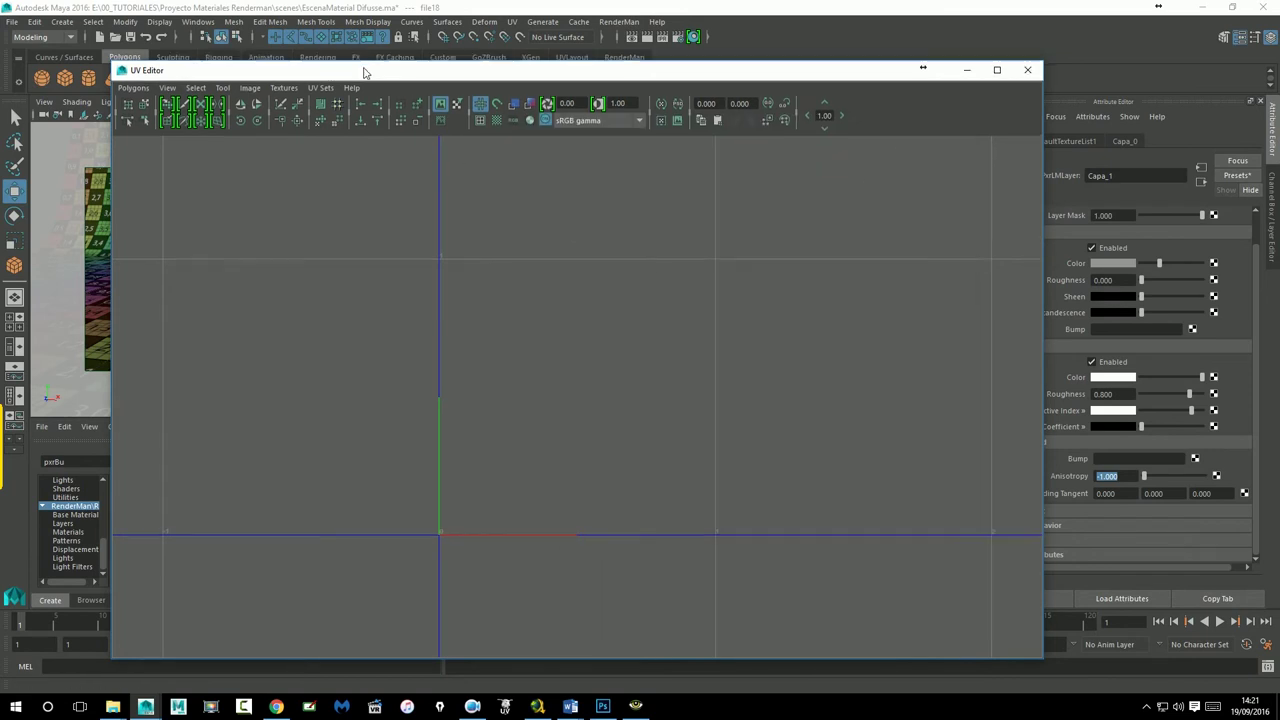
pyautogui.moveTo(365, 72); pyautogui.dragTo(412, 136)
pyautogui.moveTo(160, 128)
pyautogui.mouseDown()
pyautogui.moveTo(651, 400)
pyautogui.moveTo(549, 224)
pyautogui.mouseUp()
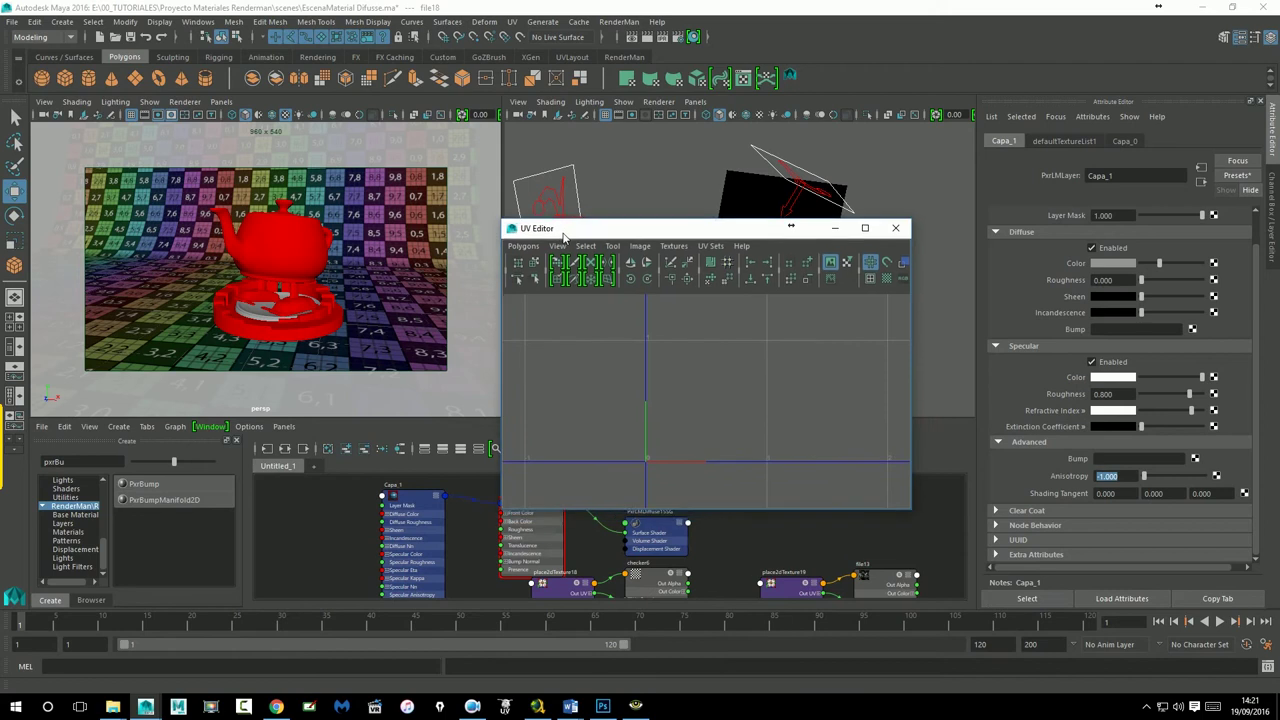
pyautogui.click(288, 253)
pyautogui.moveTo(657, 229); pyautogui.dragTo(522, 294)
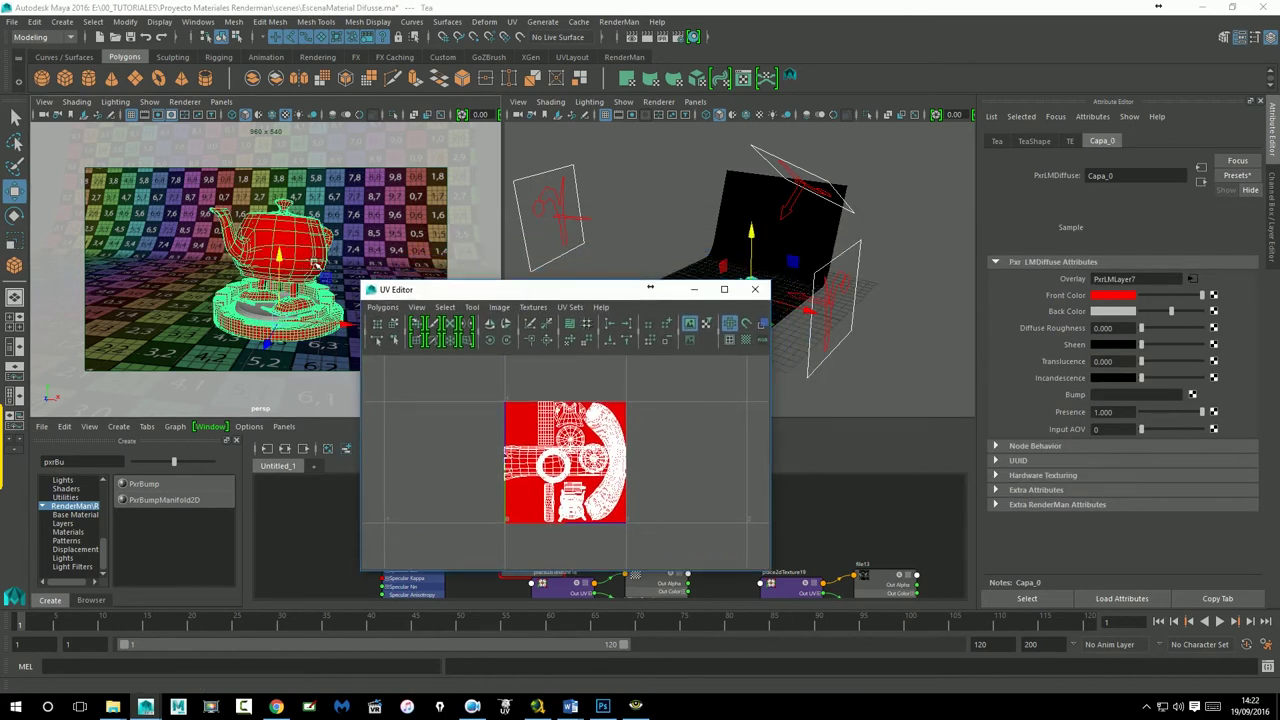
# Step: Select the teapot's long strip UV shell and switch to the Move tool
pyautogui.scroll(3, 631, 474)
pyautogui.scroll(1, 500, 470)
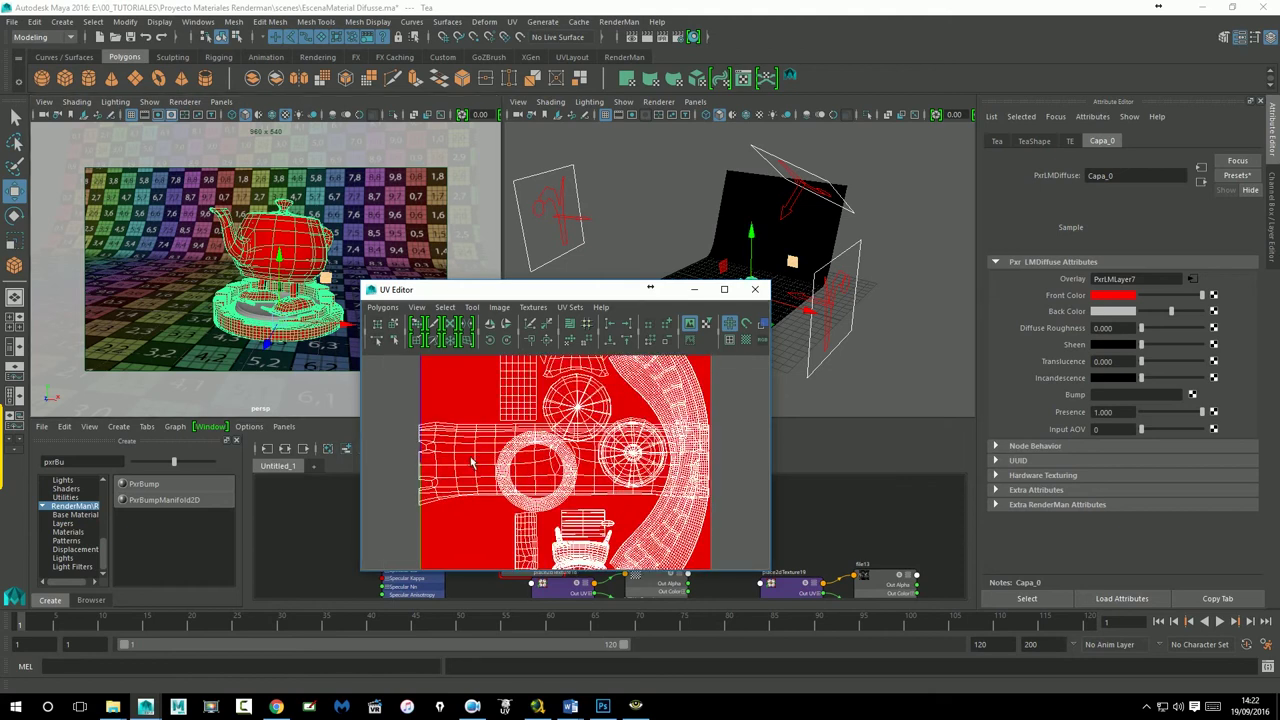
pyautogui.moveTo(459, 460); pyautogui.dragTo(478, 452, button='right')
pyautogui.click(475, 456)
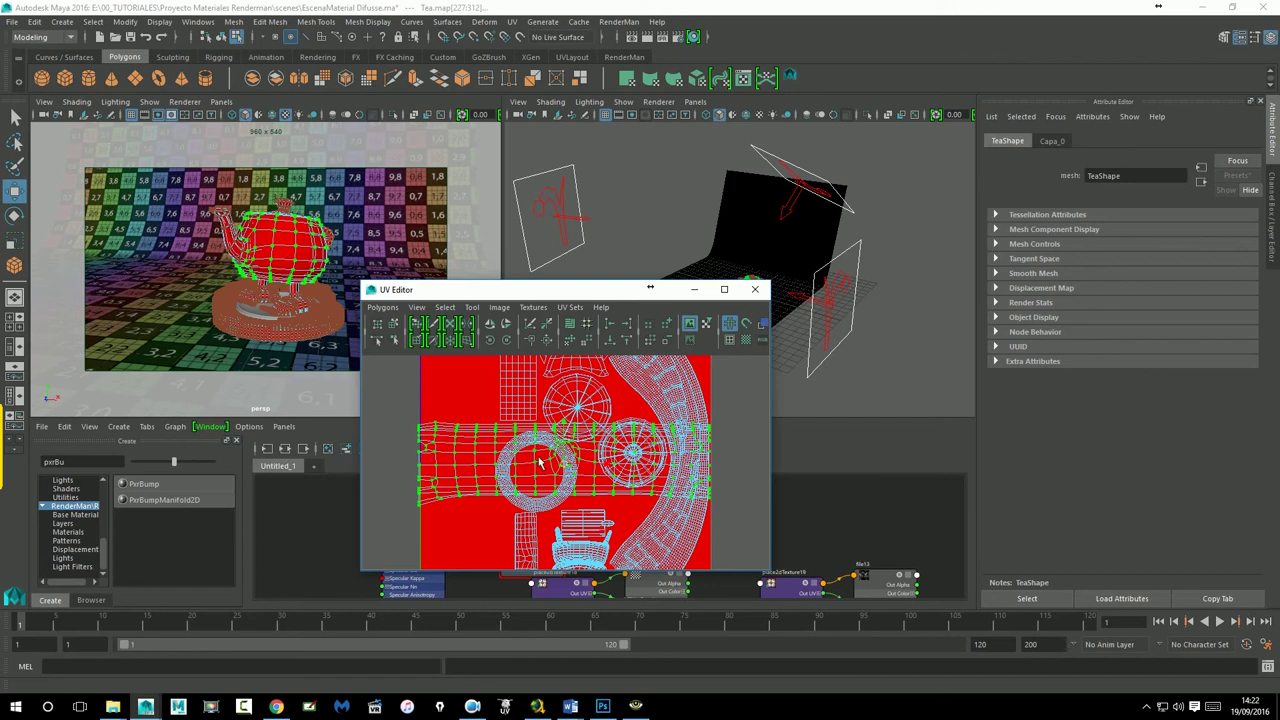
pyautogui.scroll(-2, 540, 462)
pyautogui.click(15, 191)
pyautogui.click(634, 477)
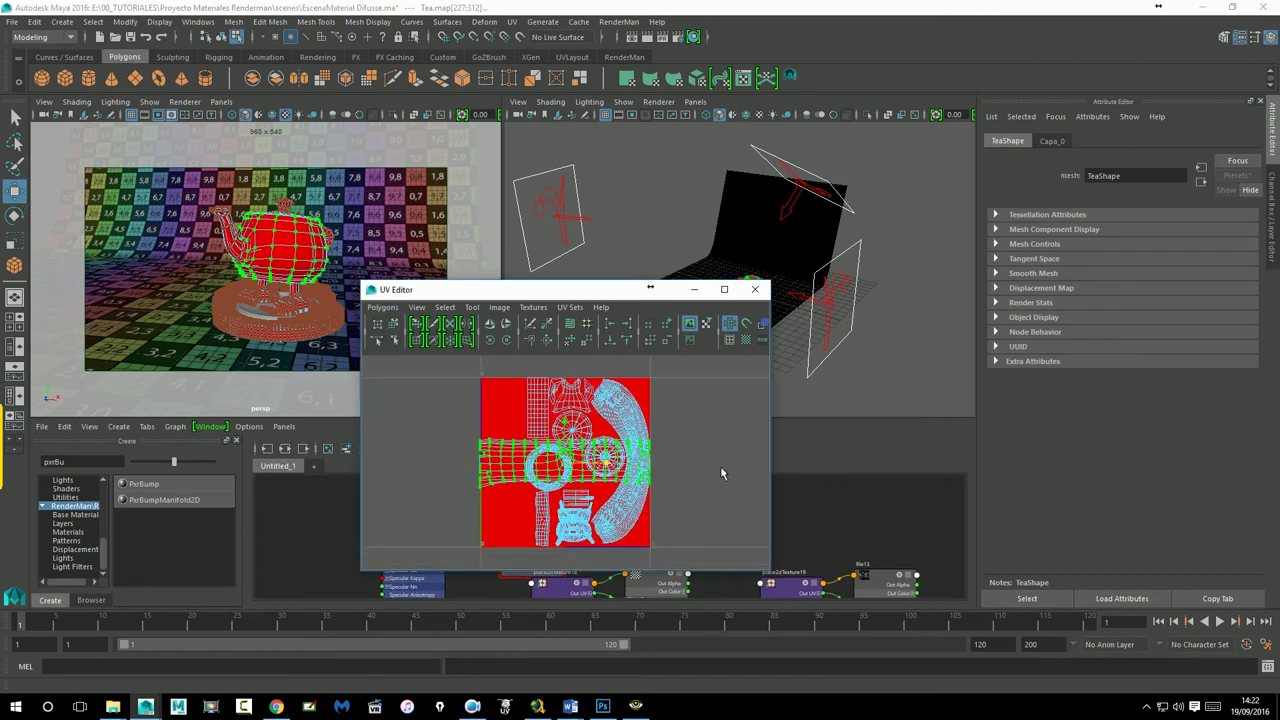
# Step: Test-move the strip UV shell right and back over the tile, then undo the move
pyautogui.moveTo(722, 473)
pyautogui.mouseDown(button='middle')
pyautogui.moveTo(827, 465)
pyautogui.moveTo(816, 462)
pyautogui.mouseUp(button='middle')
pyautogui.moveTo(723, 474)
pyautogui.mouseDown(button='middle')
pyautogui.moveTo(690, 452)
pyautogui.moveTo(600, 441)
pyautogui.mouseUp(button='middle')
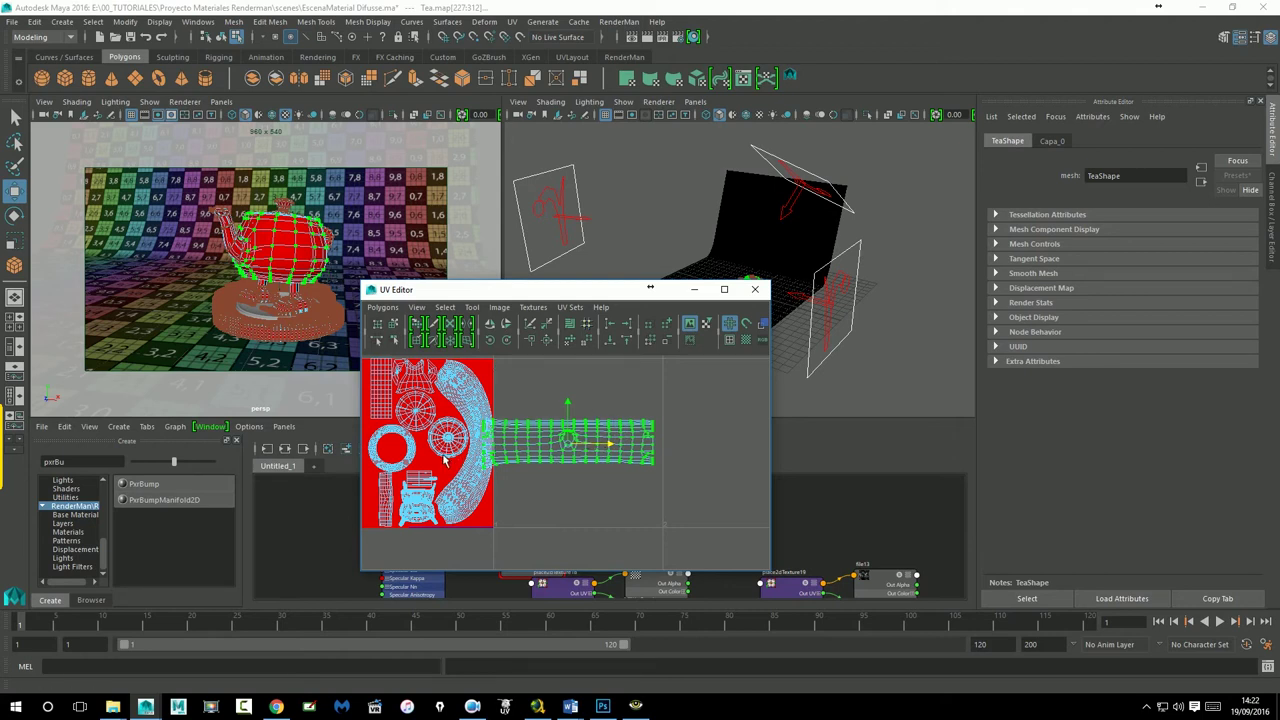
pyautogui.hotkey('ctrl', 'z')
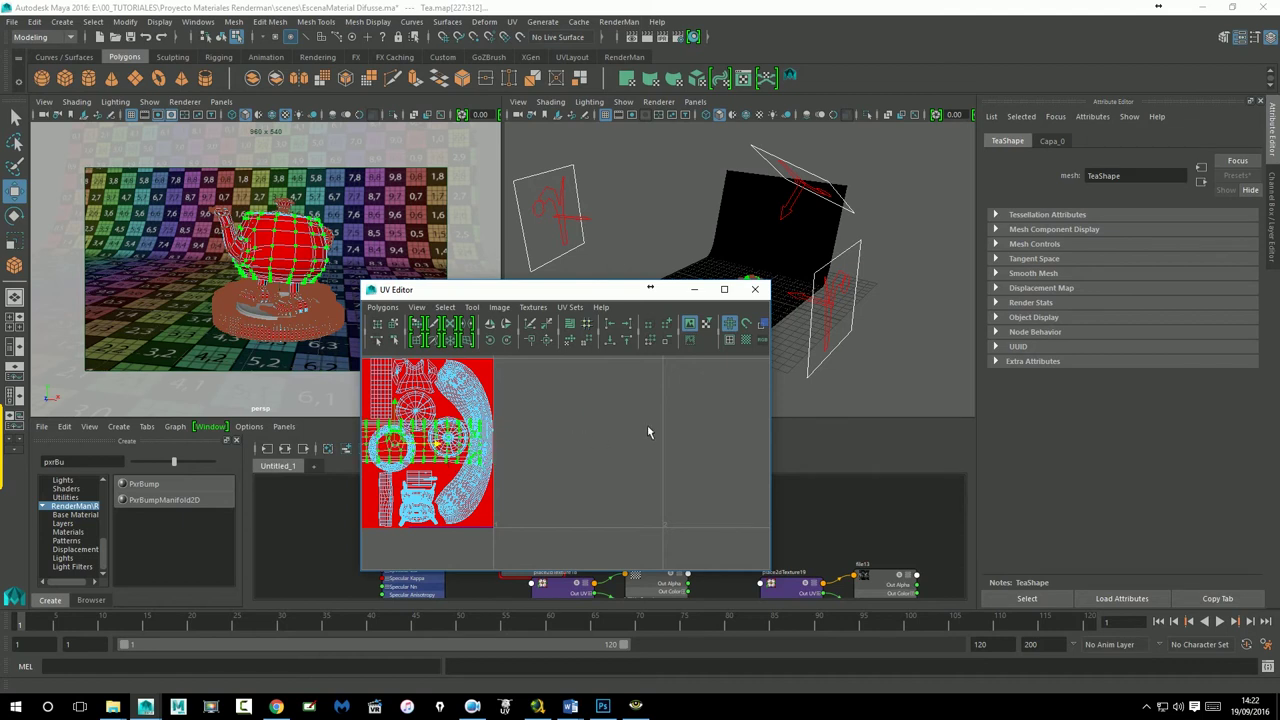
# Step: Rotate the strip shell 45 degrees, then clear the UV and teapot selection
pyautogui.keyDown('alt'); pyautogui.moveTo(648, 432); pyautogui.dragTo(666, 428, button='middle'); pyautogui.keyUp('alt')
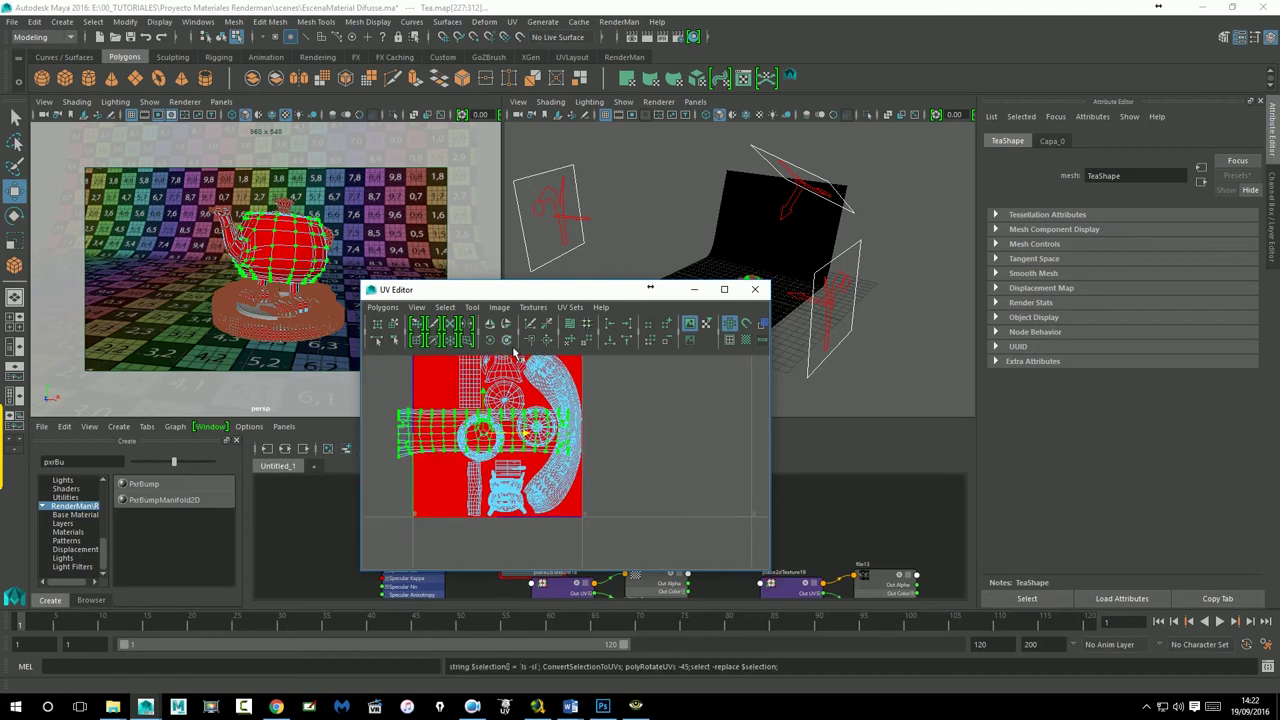
pyautogui.click(506, 340)
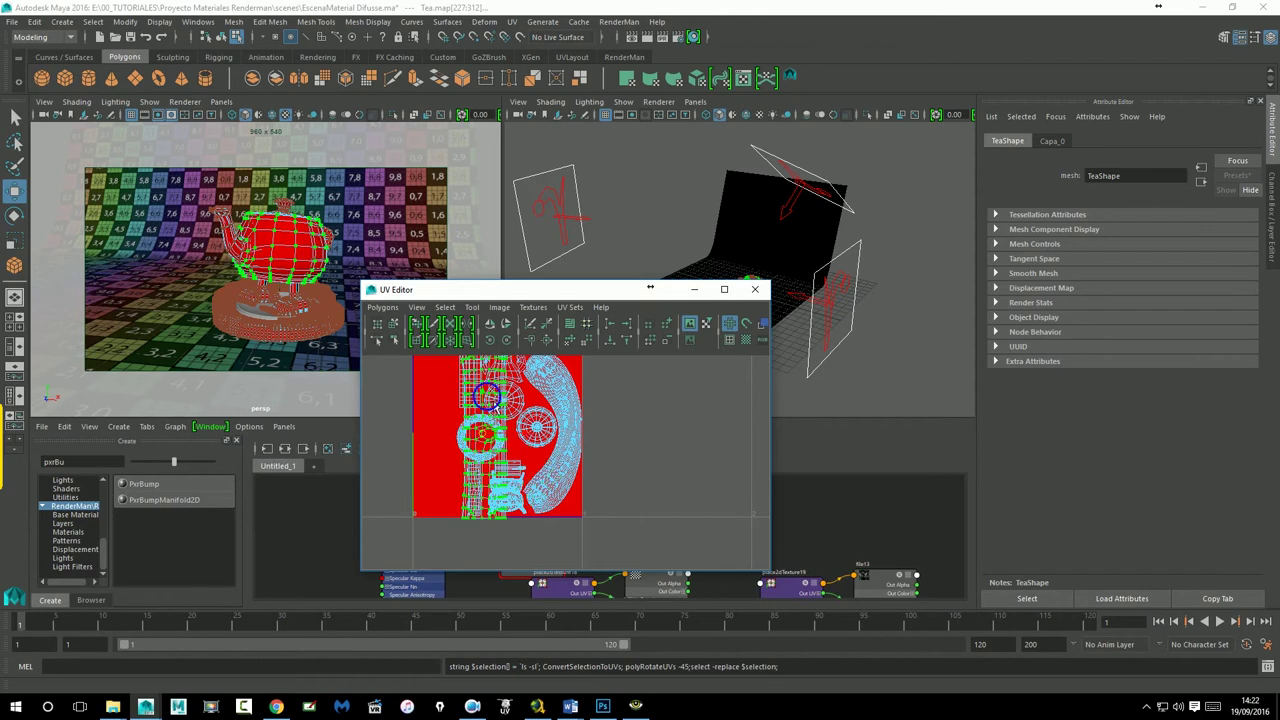
pyautogui.rightClick(478, 400)
pyautogui.click(457, 380)
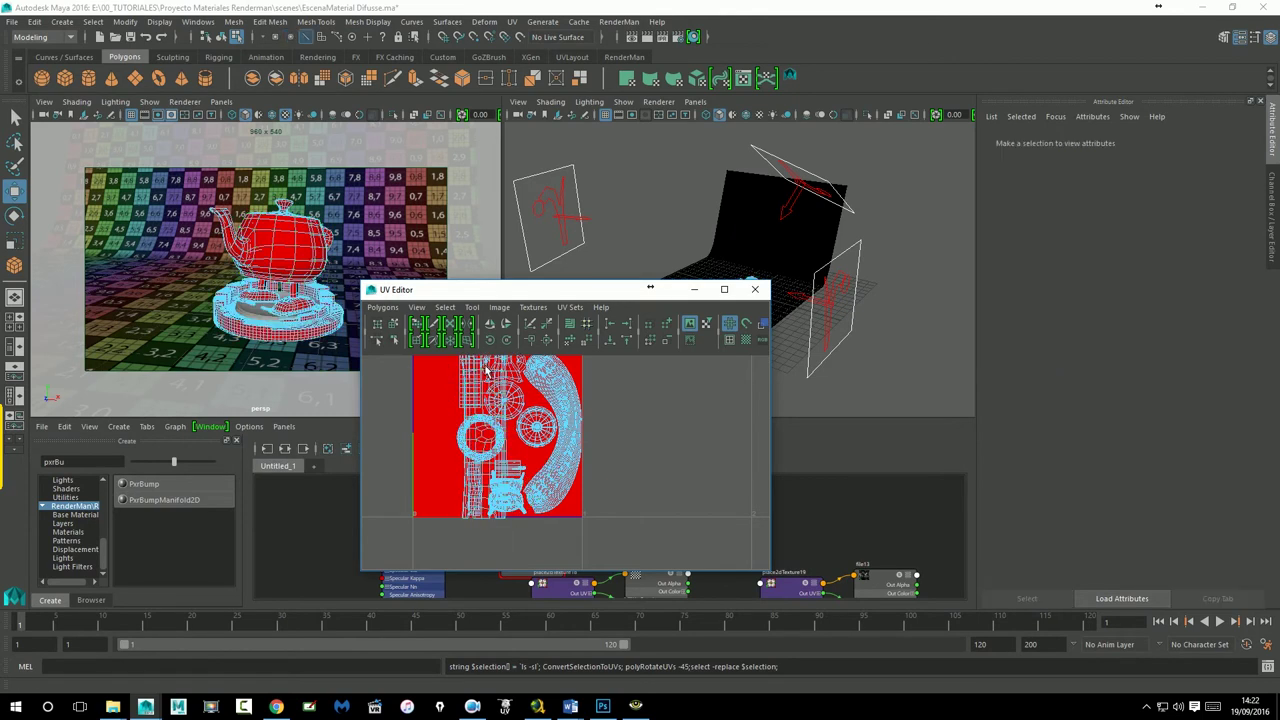
pyautogui.moveTo(330, 270); pyautogui.dragTo(403, 254, button='right')
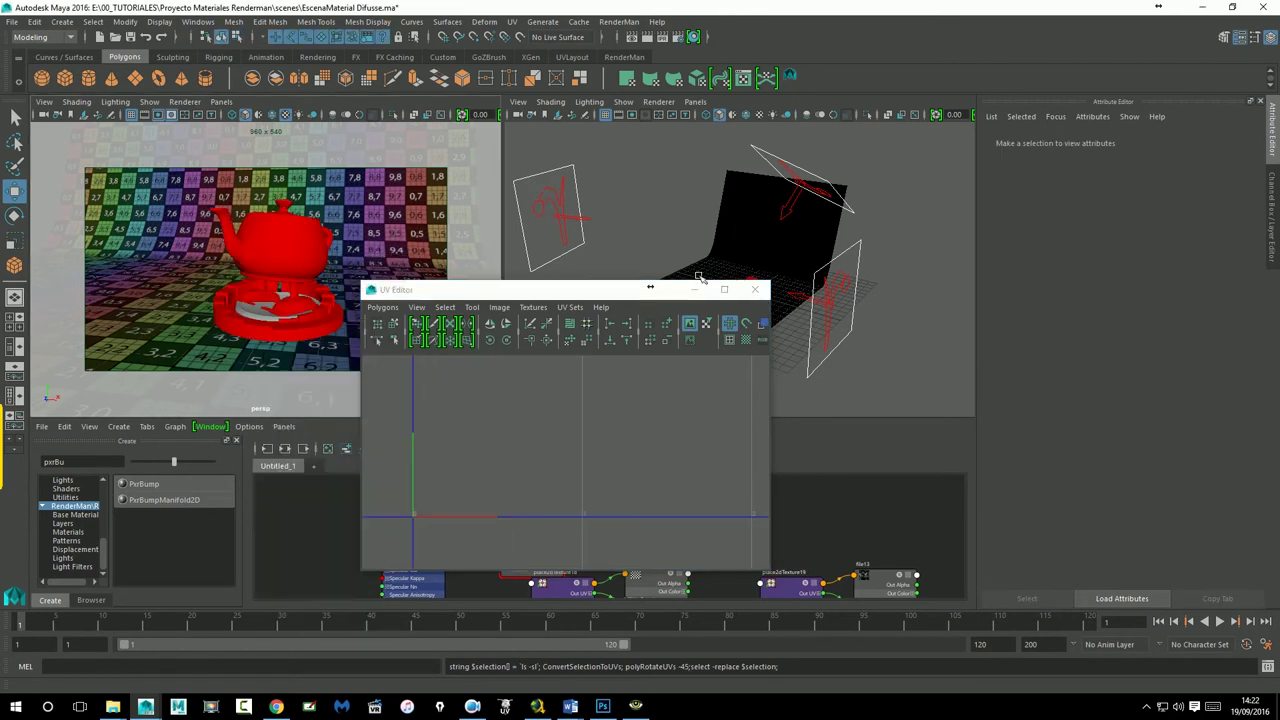
# Step: Close the UV Editor, select the teapot to show Capa_1, and re-render from the RenderMan shelf
pyautogui.click(755, 289)
pyautogui.click(304, 233)
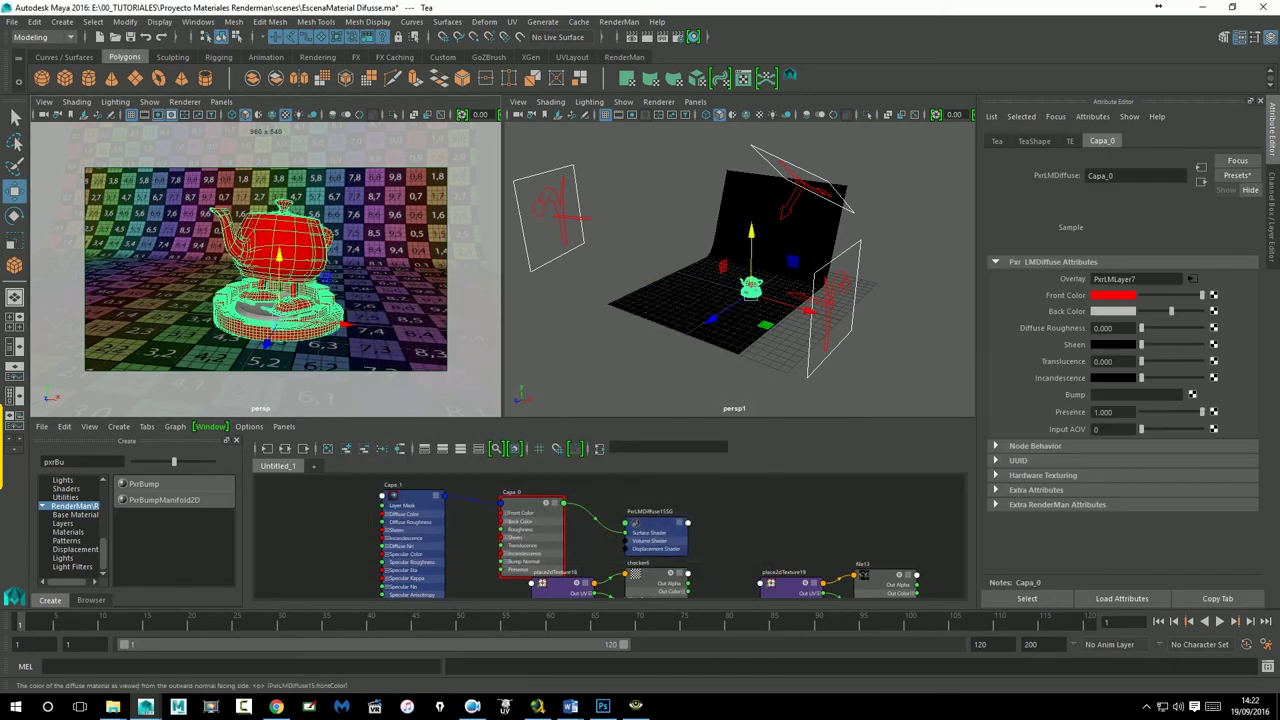
pyautogui.click(1191, 279)
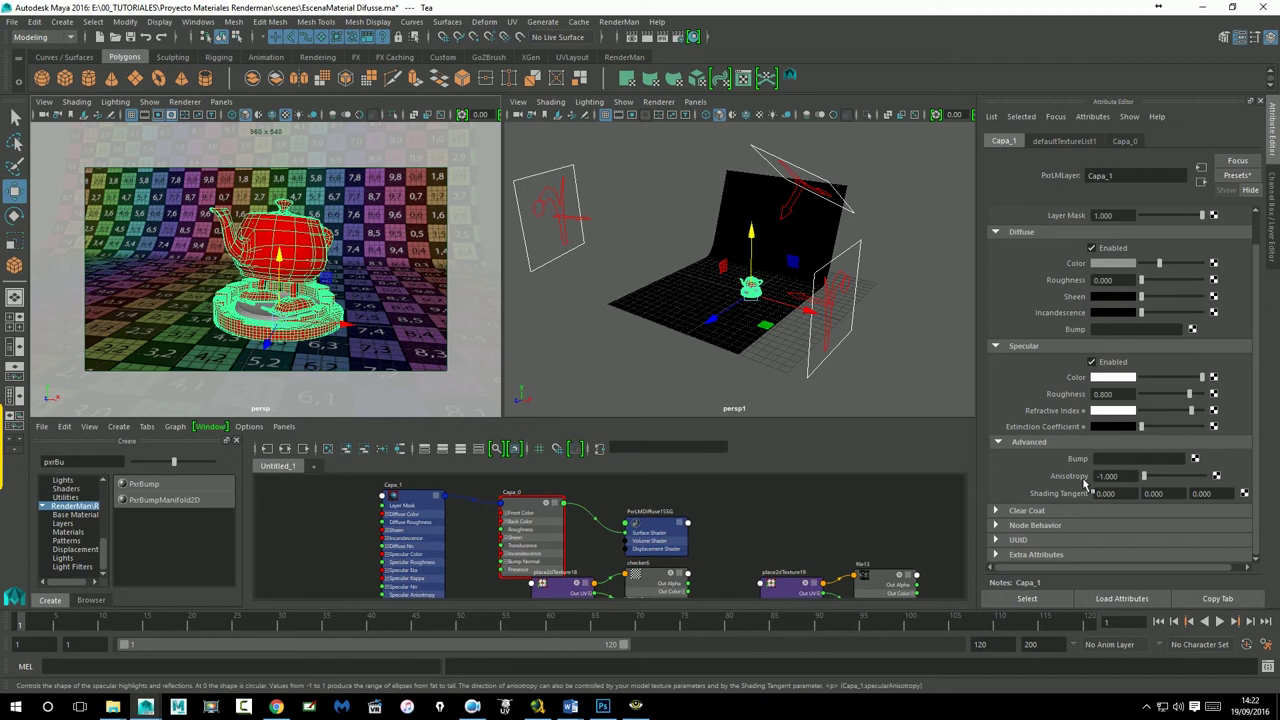
pyautogui.click(636, 705)
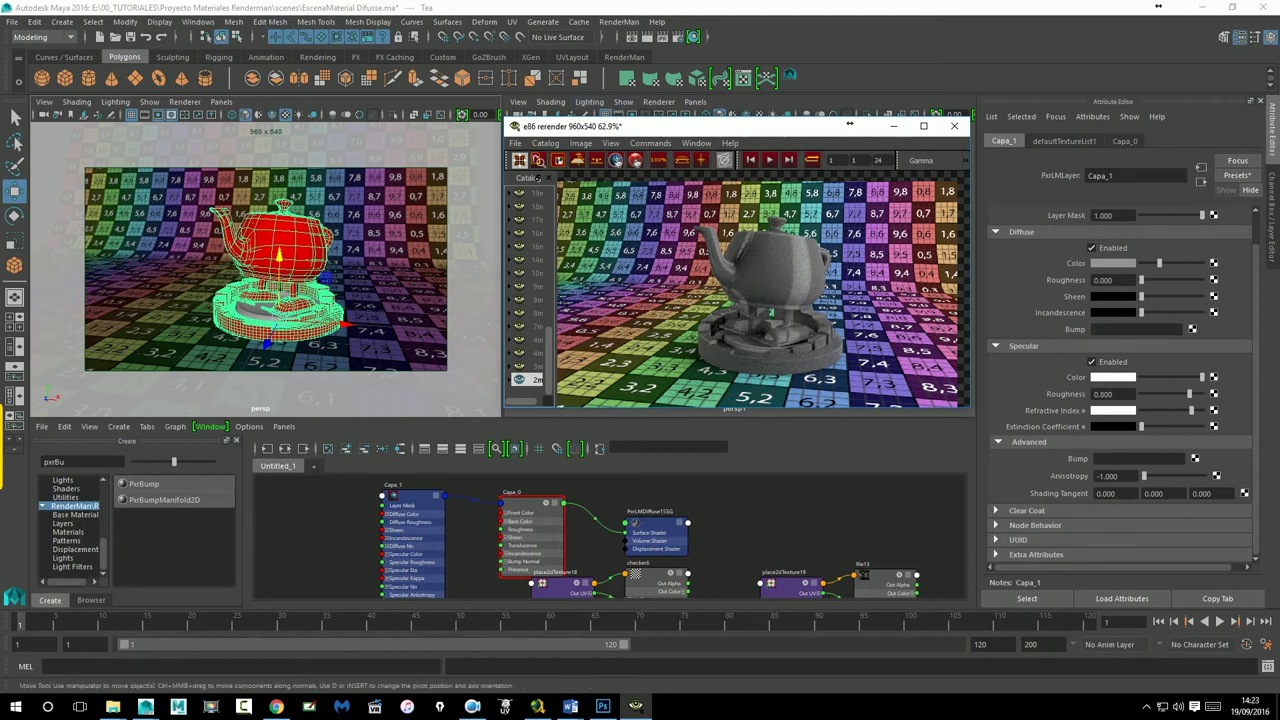
pyautogui.click(624, 56)
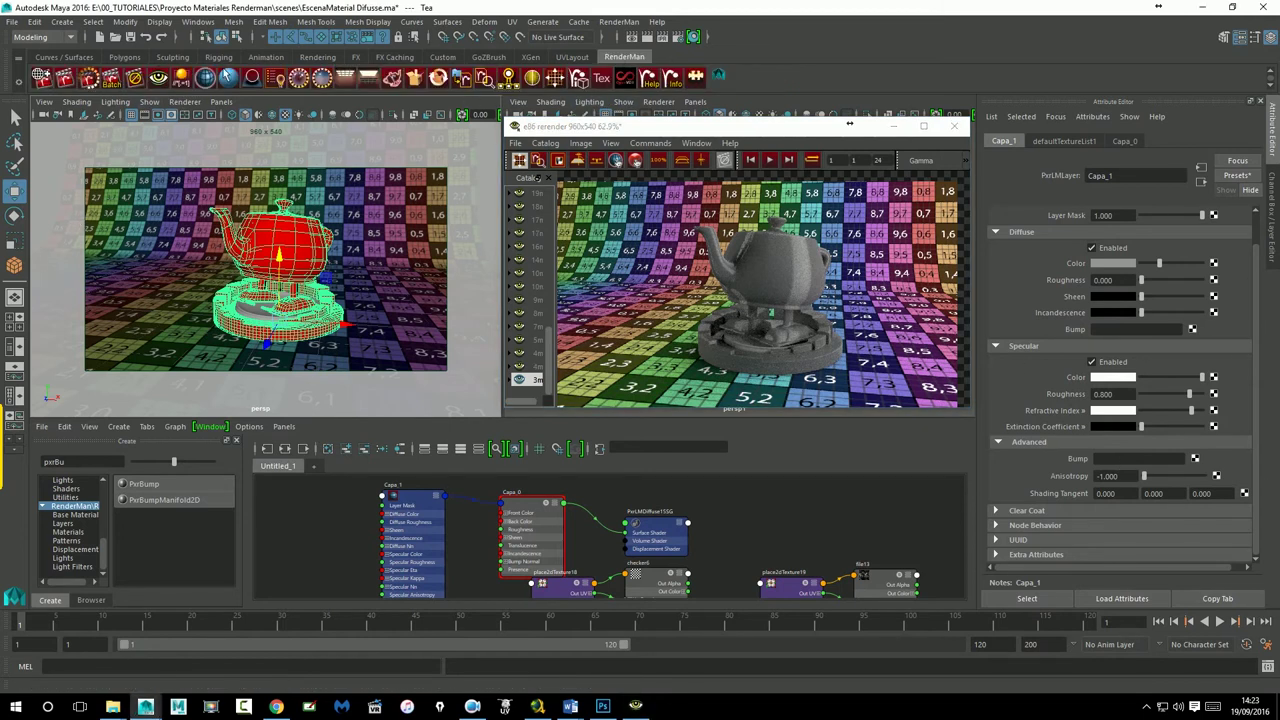
pyautogui.click(110, 78)
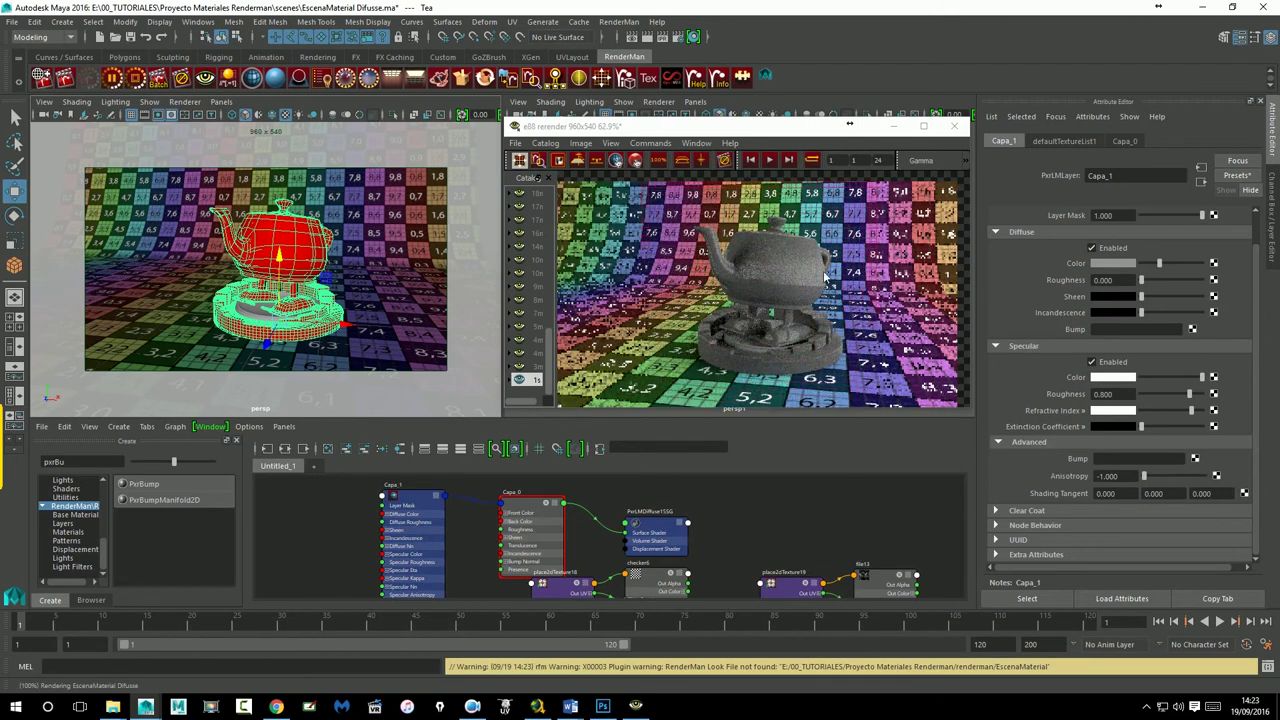
# Step: Change Capa_1's Anisotropy from -1 to 1
pyautogui.moveTo(1129, 476); pyautogui.dragTo(1048, 478)
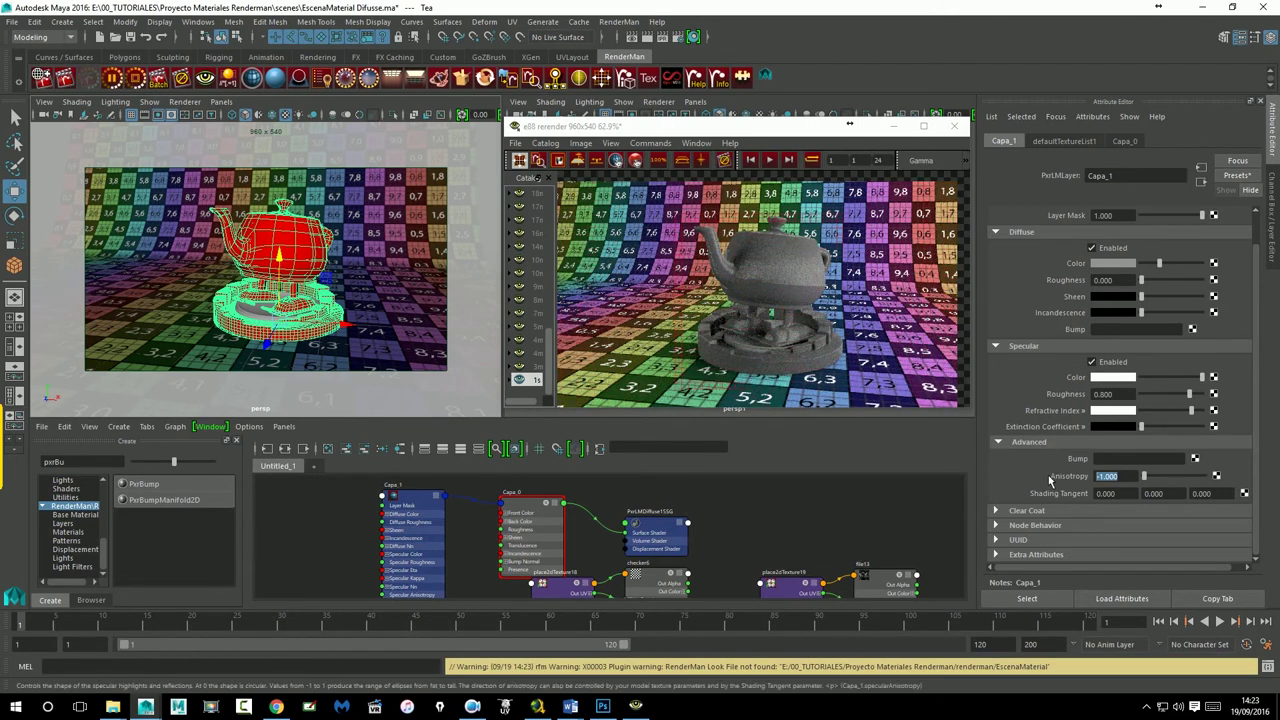
pyautogui.write('1')
pyautogui.press('Return')
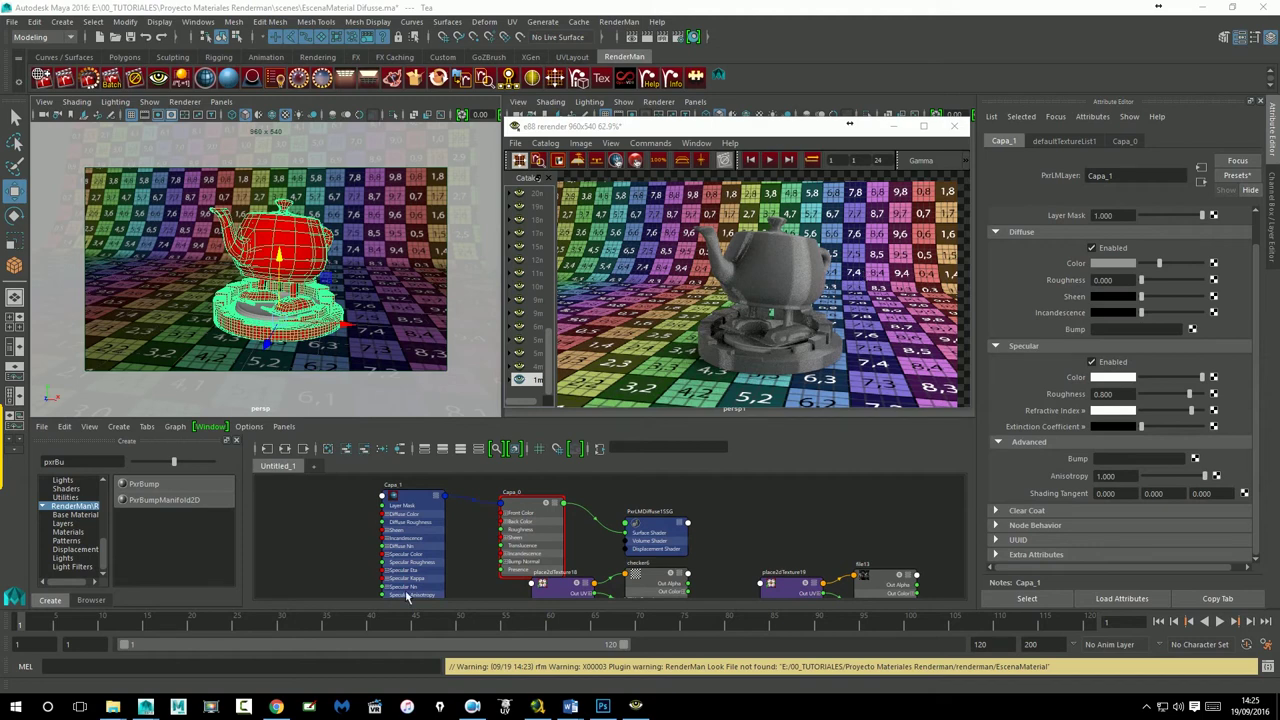
# Step: In Chrome, search Google Images for 'anisotropic'
pyautogui.click(276, 706)
pyautogui.click(545, 32)
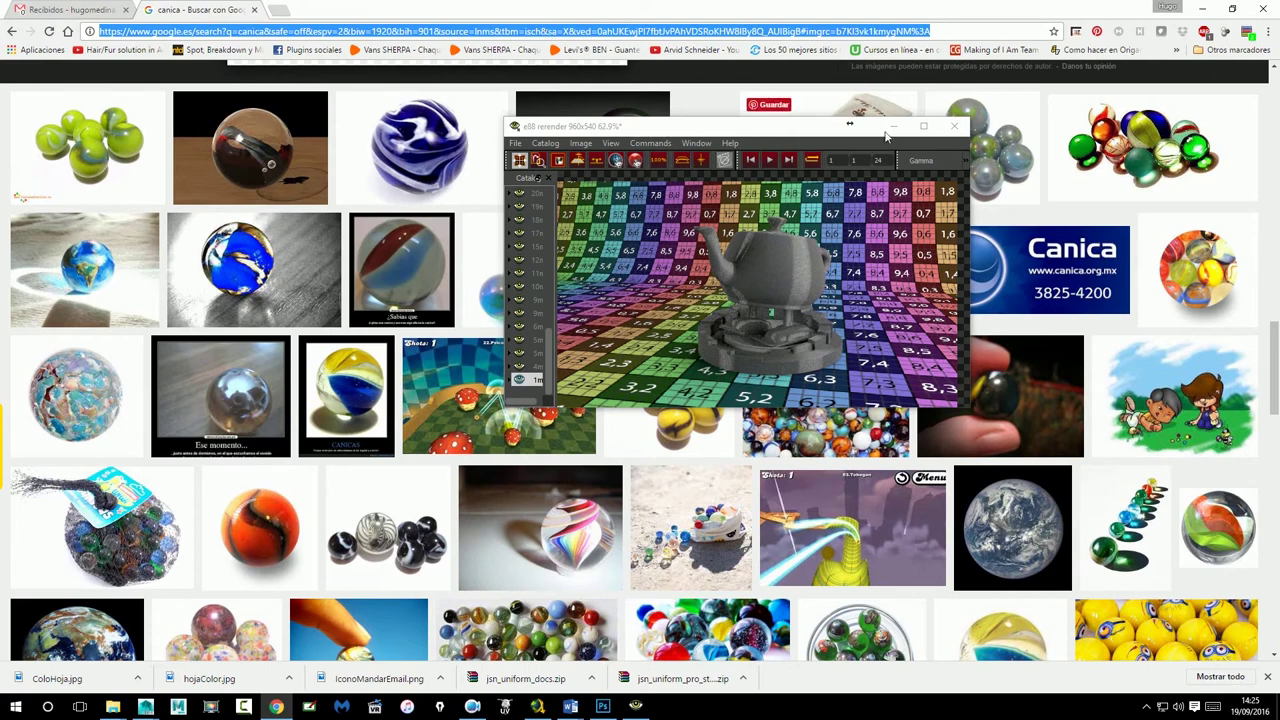
pyautogui.click(895, 126)
pyautogui.write('an')
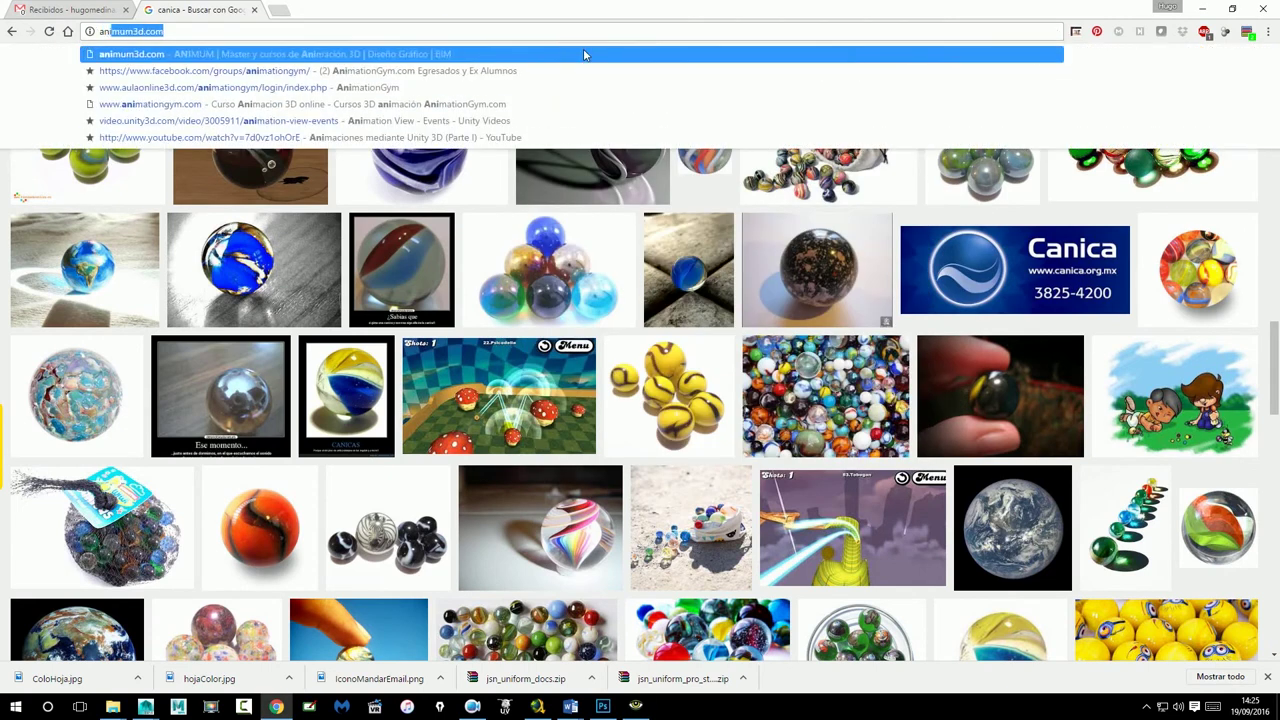
pyautogui.write('isotro')
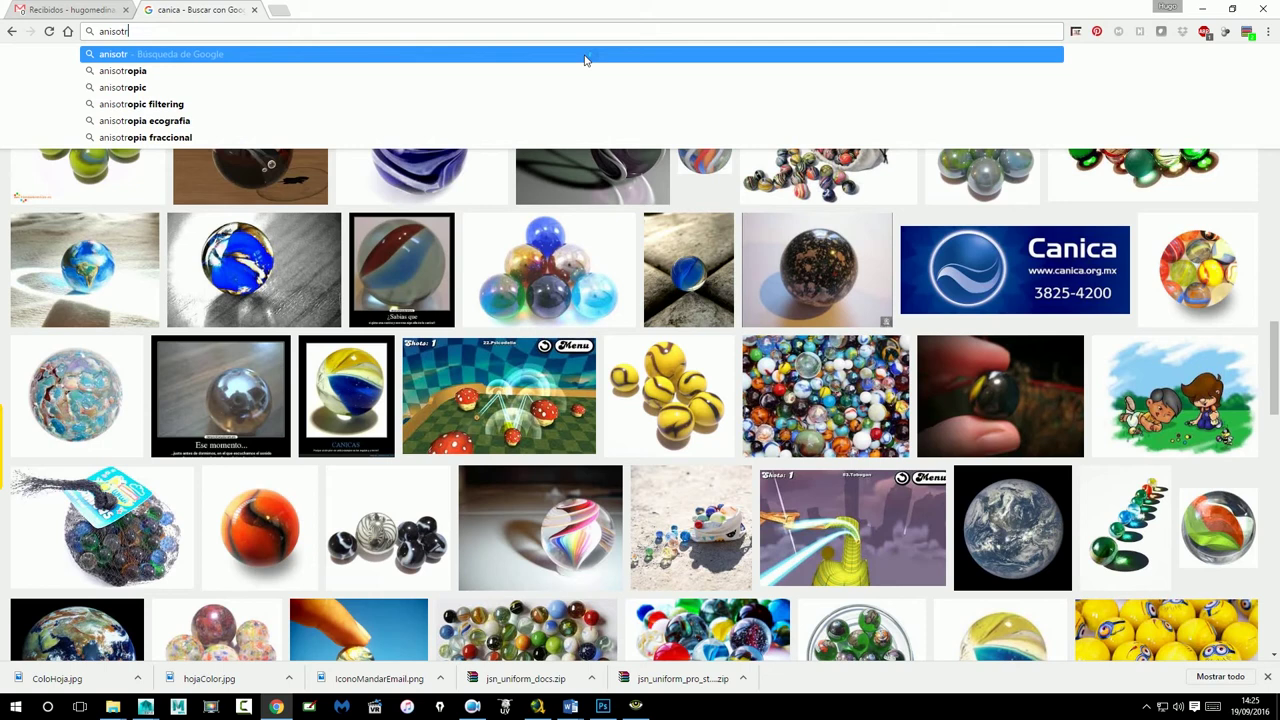
pyautogui.click(130, 87)
pyautogui.click(155, 118)
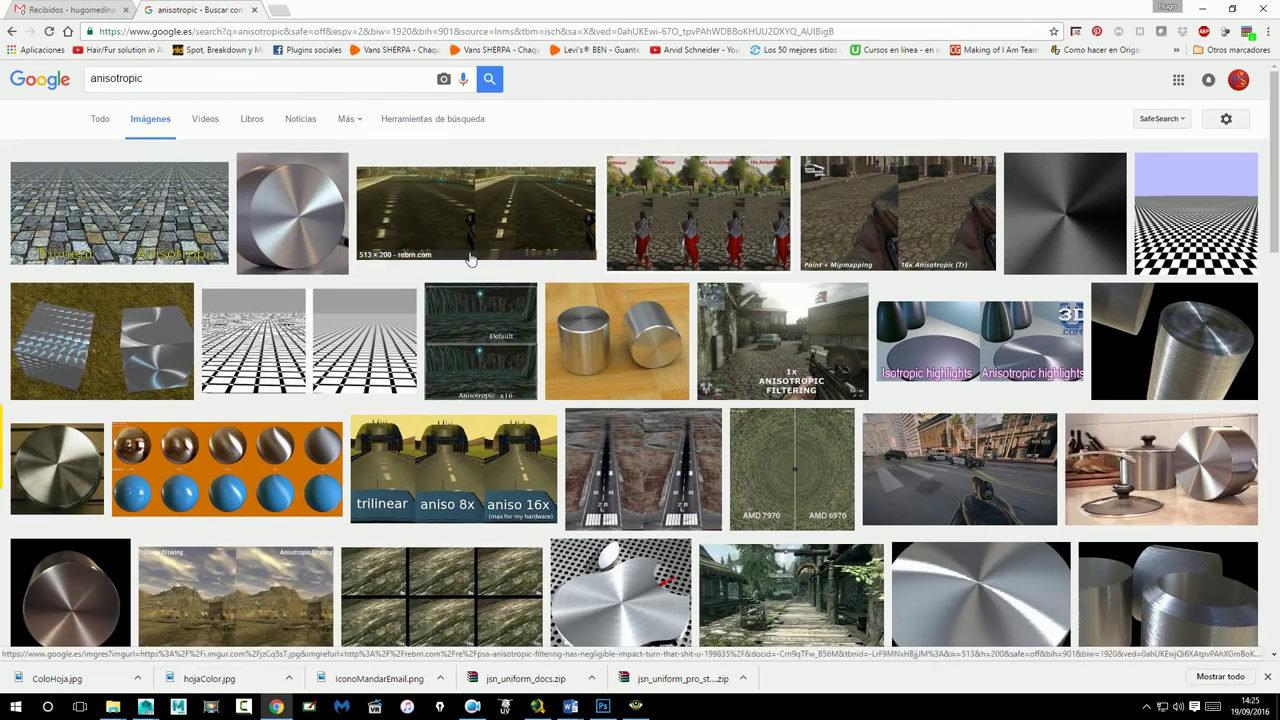
# Step: Preview the two-cube example and scroll through the brushed-metal reference images
pyautogui.click(72, 342)
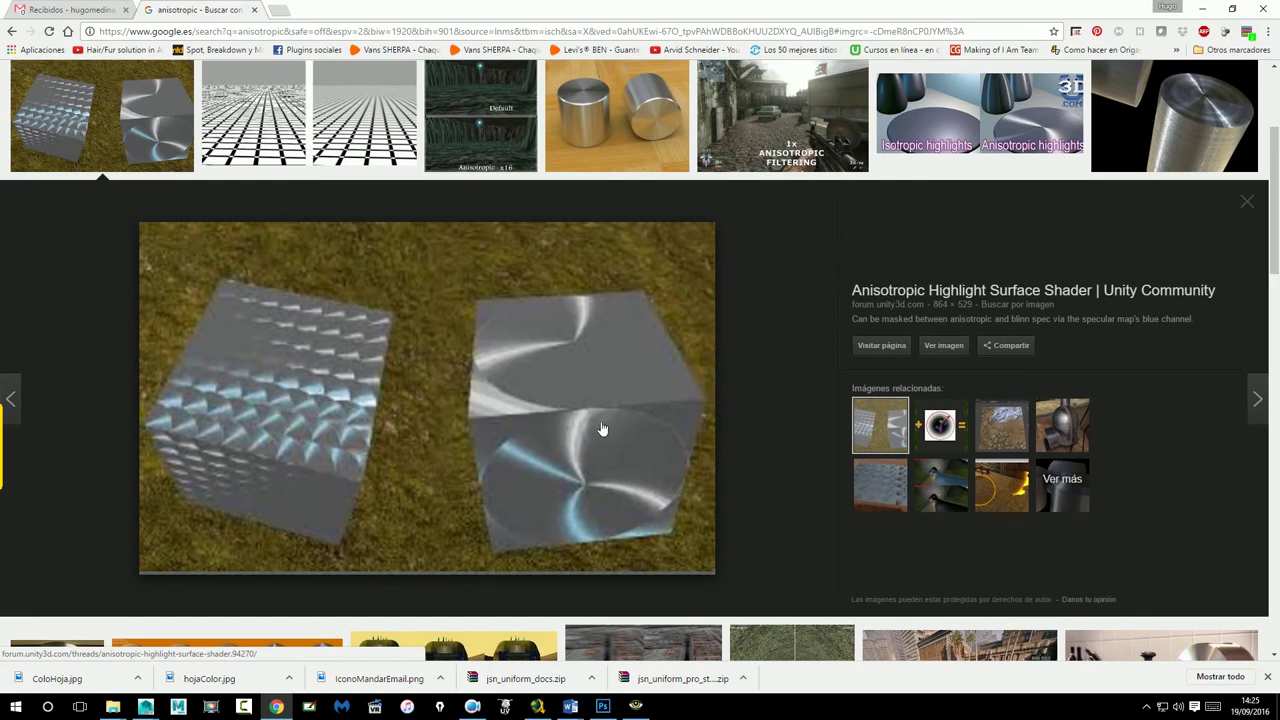
pyautogui.scroll(-2, 601, 429)
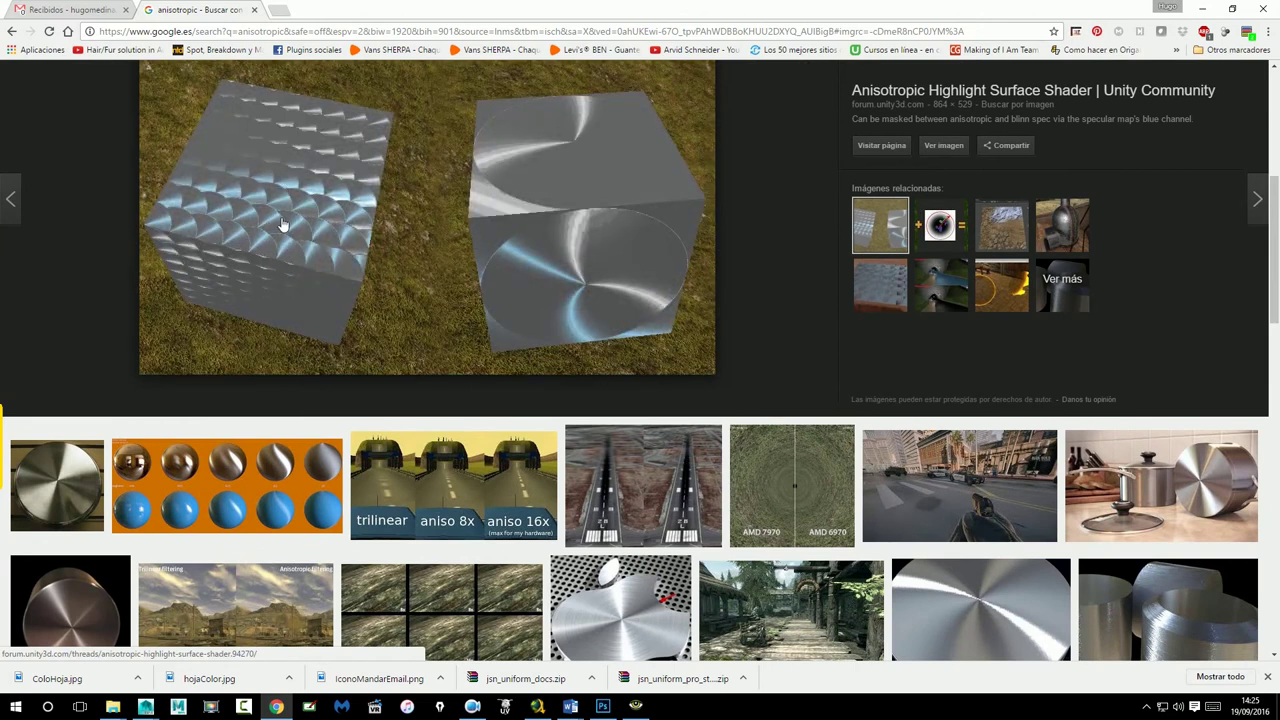
pyautogui.scroll(-2, 339, 233)
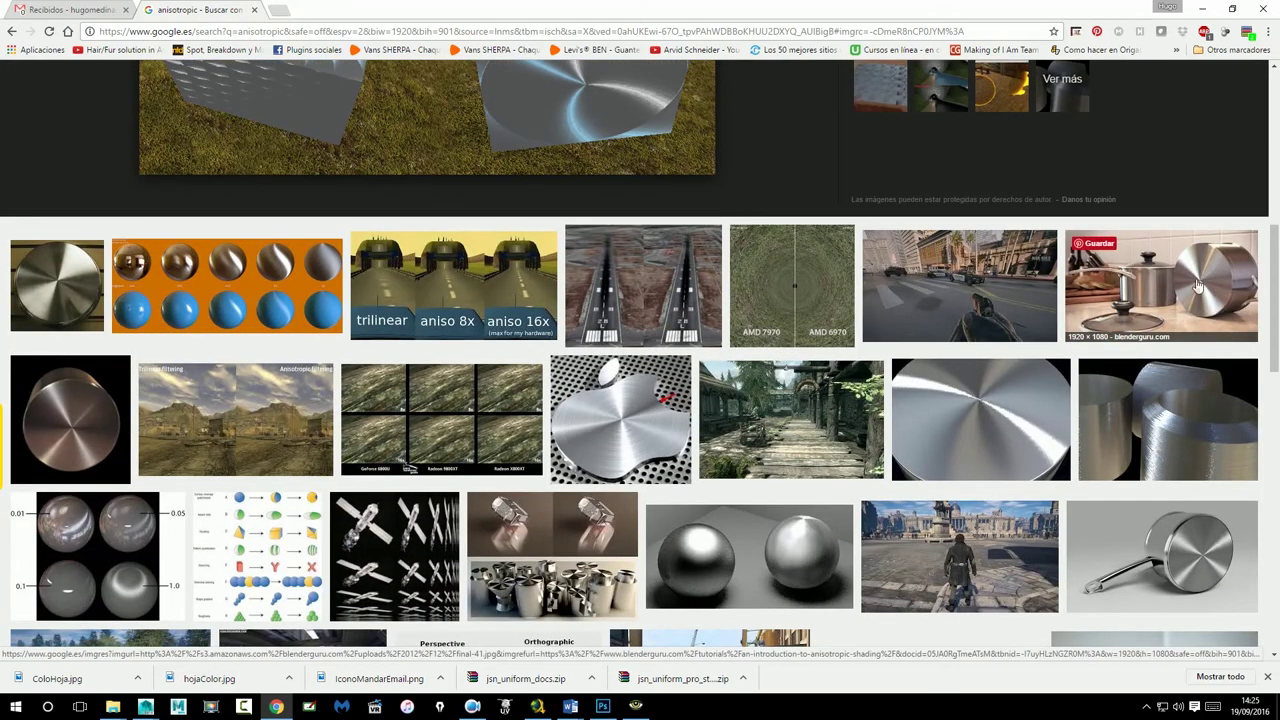
pyautogui.moveTo(1167, 607)
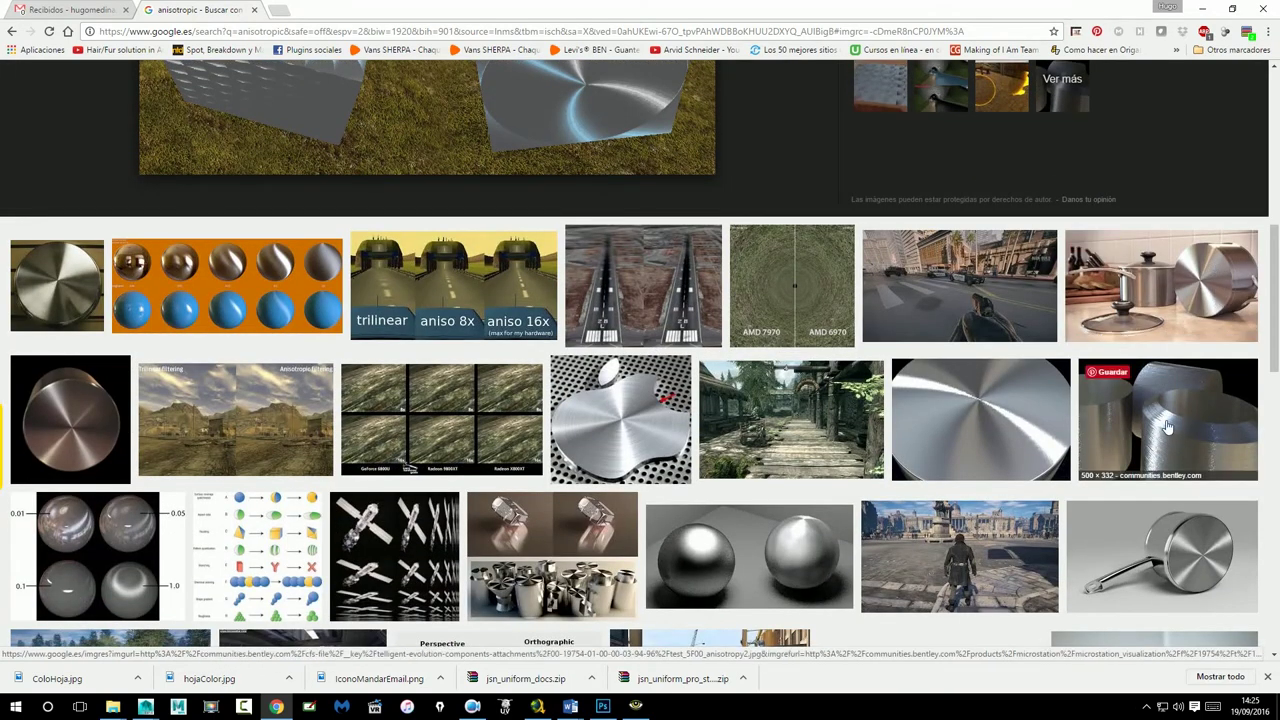
pyautogui.scroll(-1, 1167, 427)
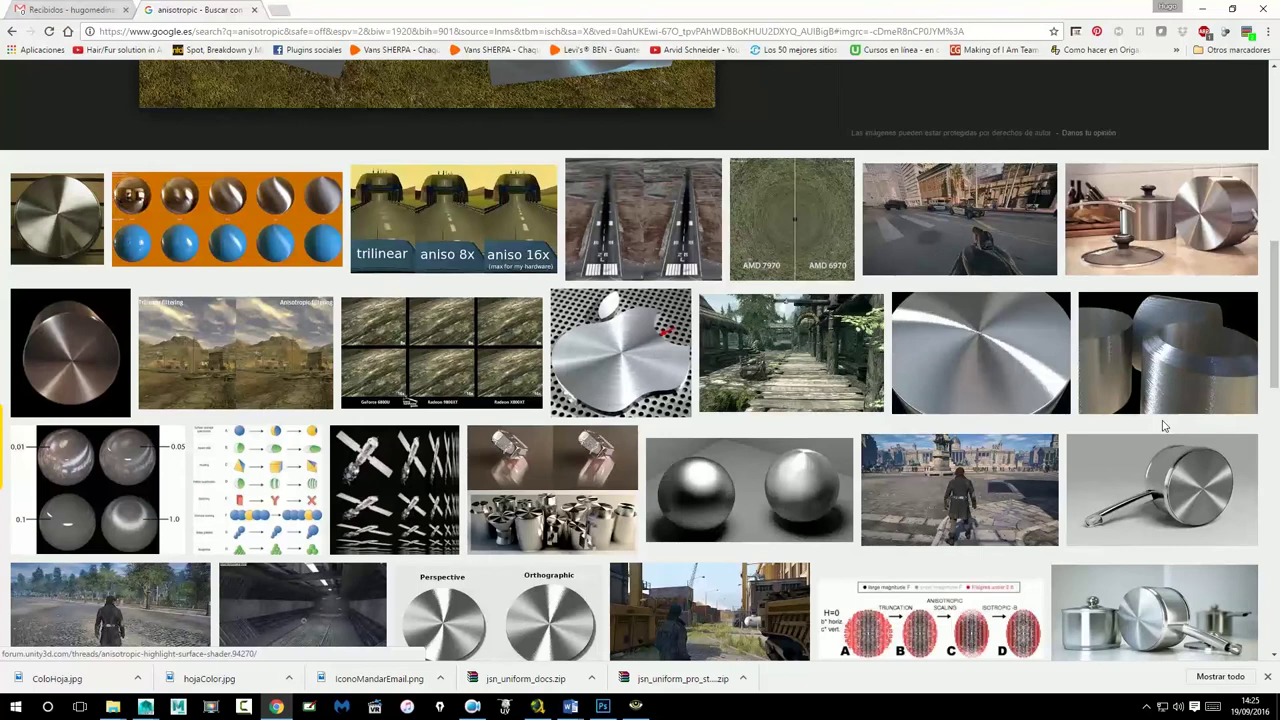
pyautogui.scroll(1, 1163, 426)
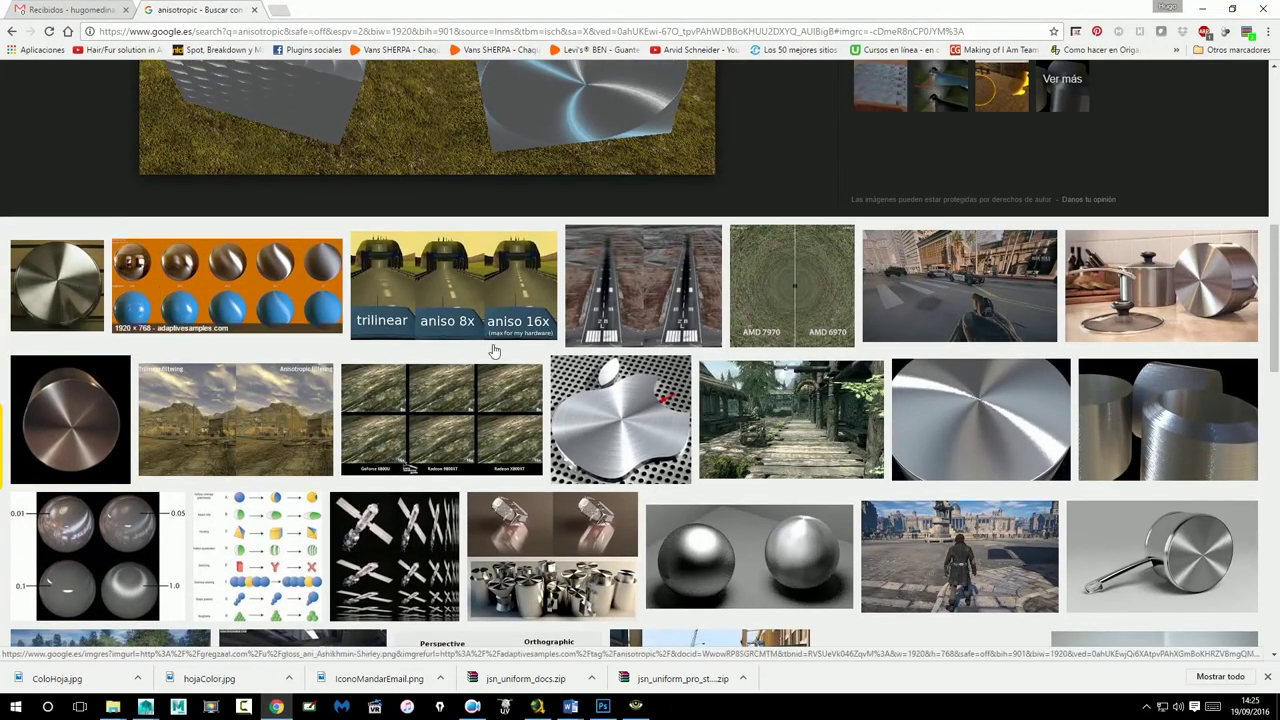
pyautogui.scroll(-2, 1180, 450)
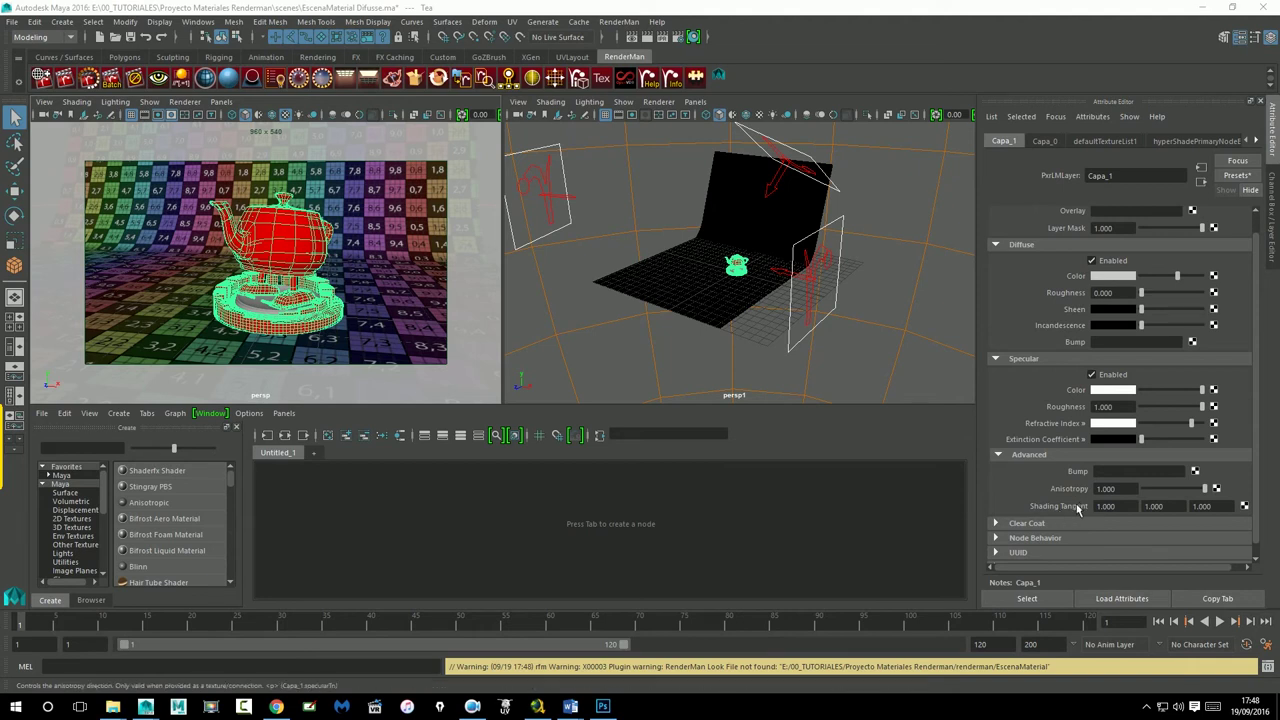
# Step: Set Capa_1's Anisotropy and specular Roughness both to 0
pyautogui.click(1121, 488)
pyautogui.write('0')
pyautogui.press('Return')
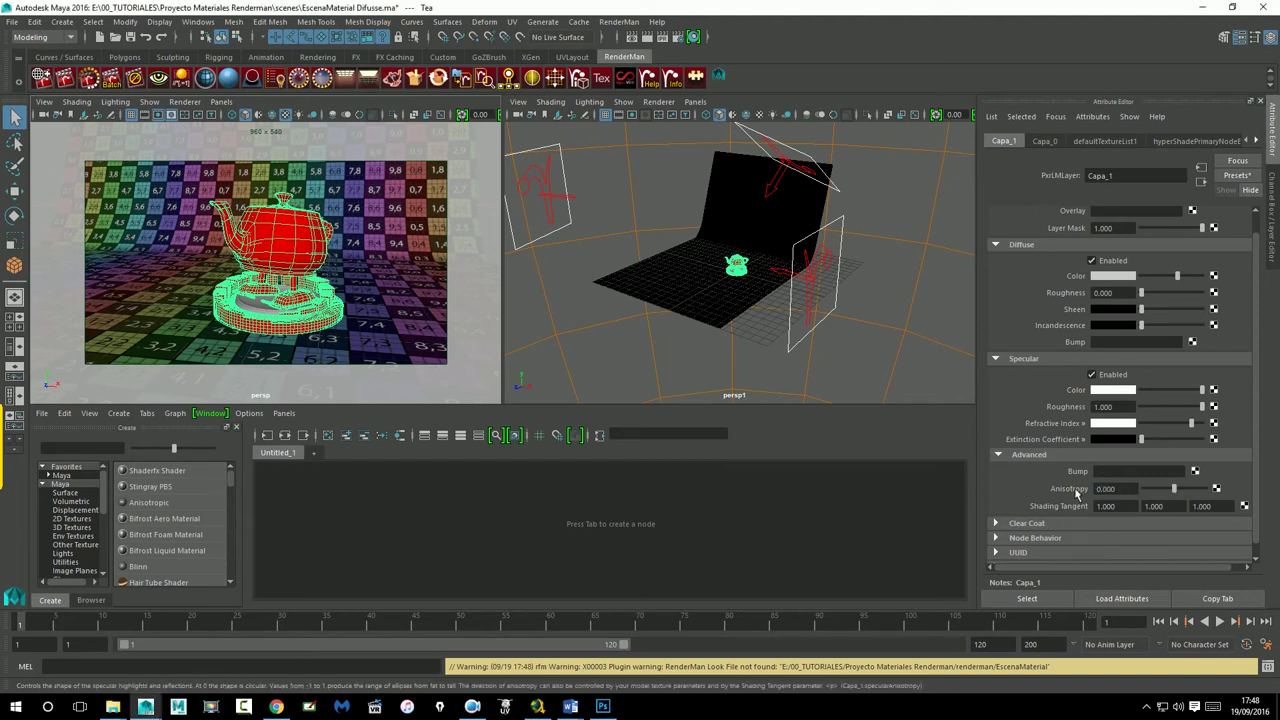
pyautogui.click(1105, 407)
pyautogui.write('0')
pyautogui.press('Return')
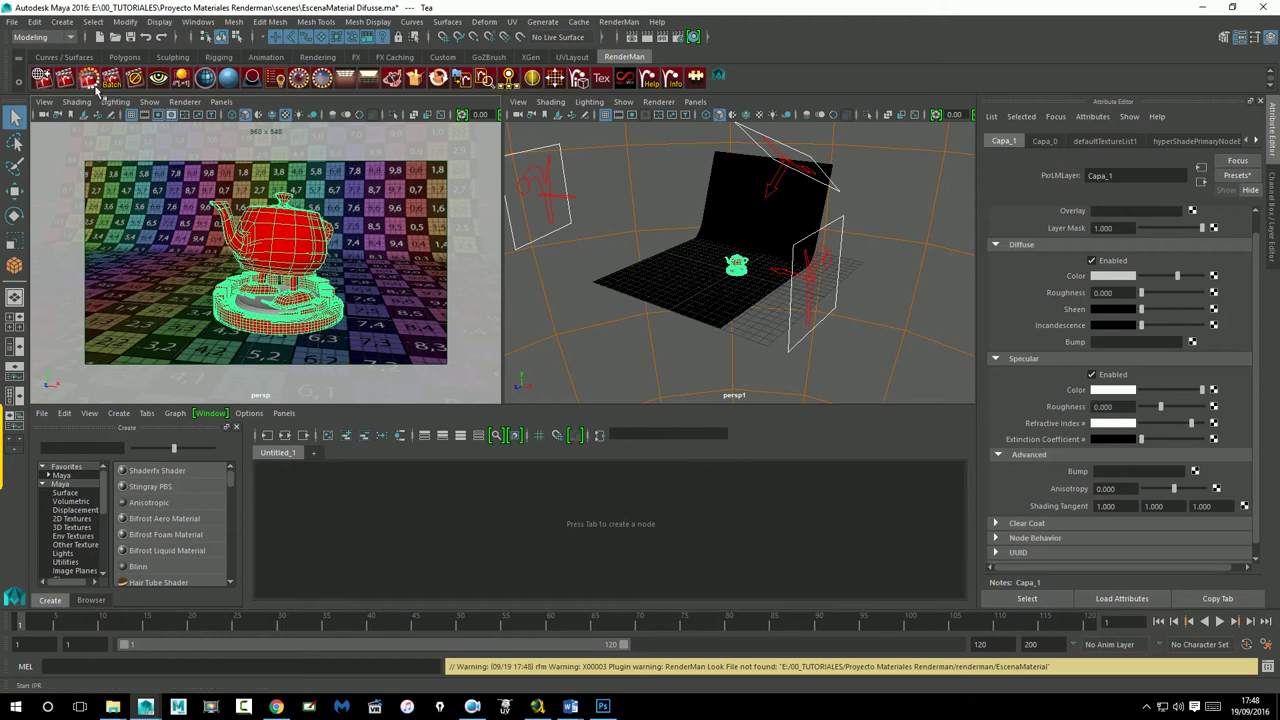
# Step: Start an interactive RenderMan IPR render with the teapot framed in the preview
pyautogui.click(65, 77)
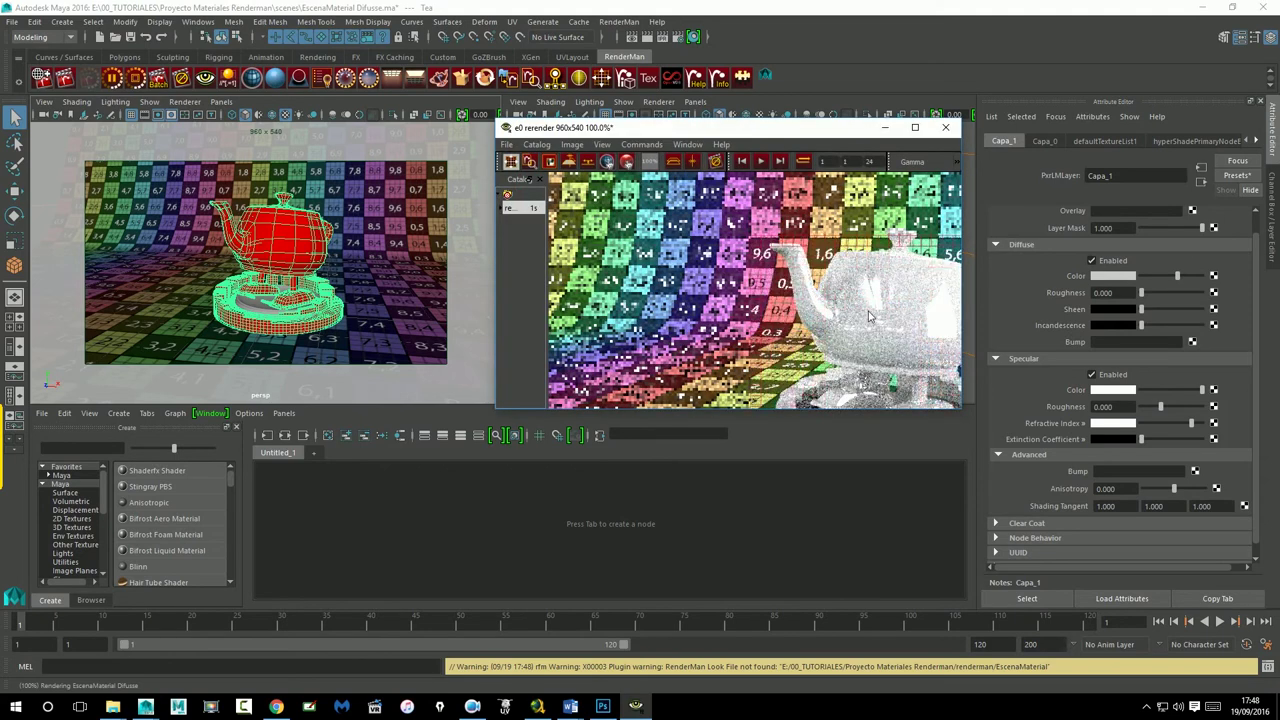
pyautogui.keyDown('alt'); pyautogui.moveTo(803, 290); pyautogui.dragTo(693, 236, button='middle'); pyautogui.keyUp('alt')
pyautogui.scroll(-1, 812, 298)
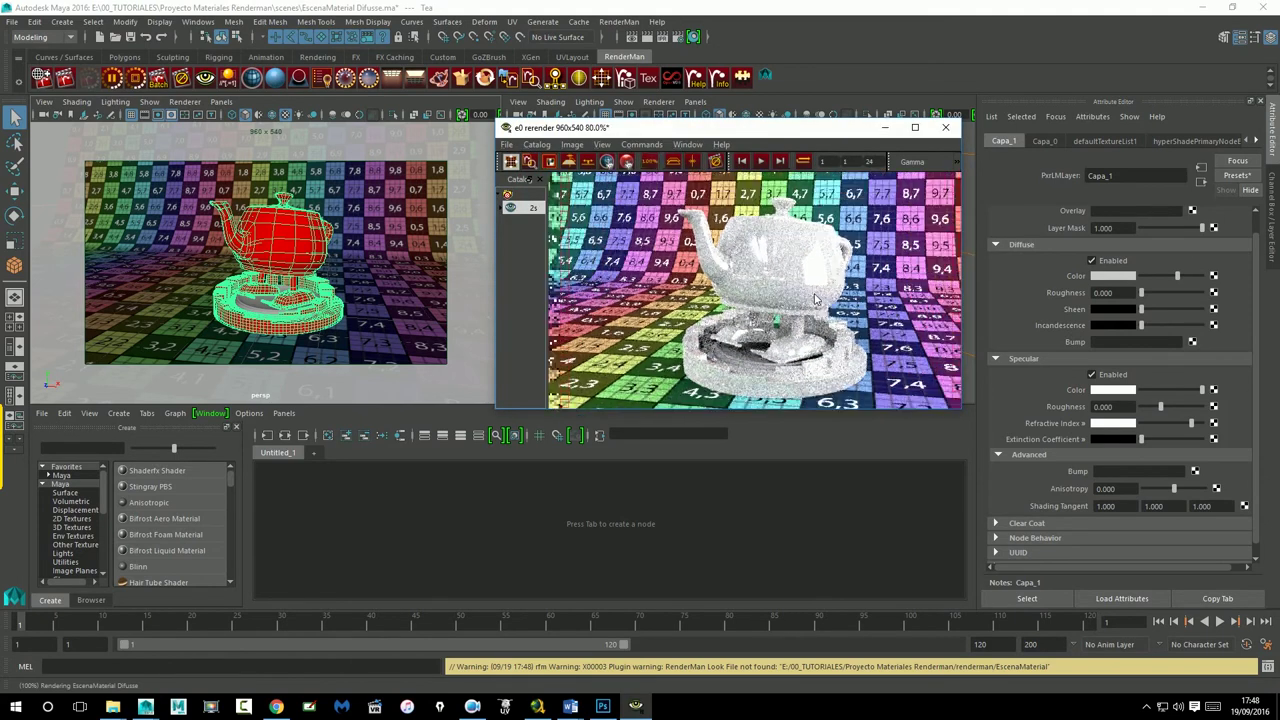
# Step: Give Capa_1 brown-gold diffuse and specular colours and a specular roughness of 0.3
pyautogui.click(1118, 277)
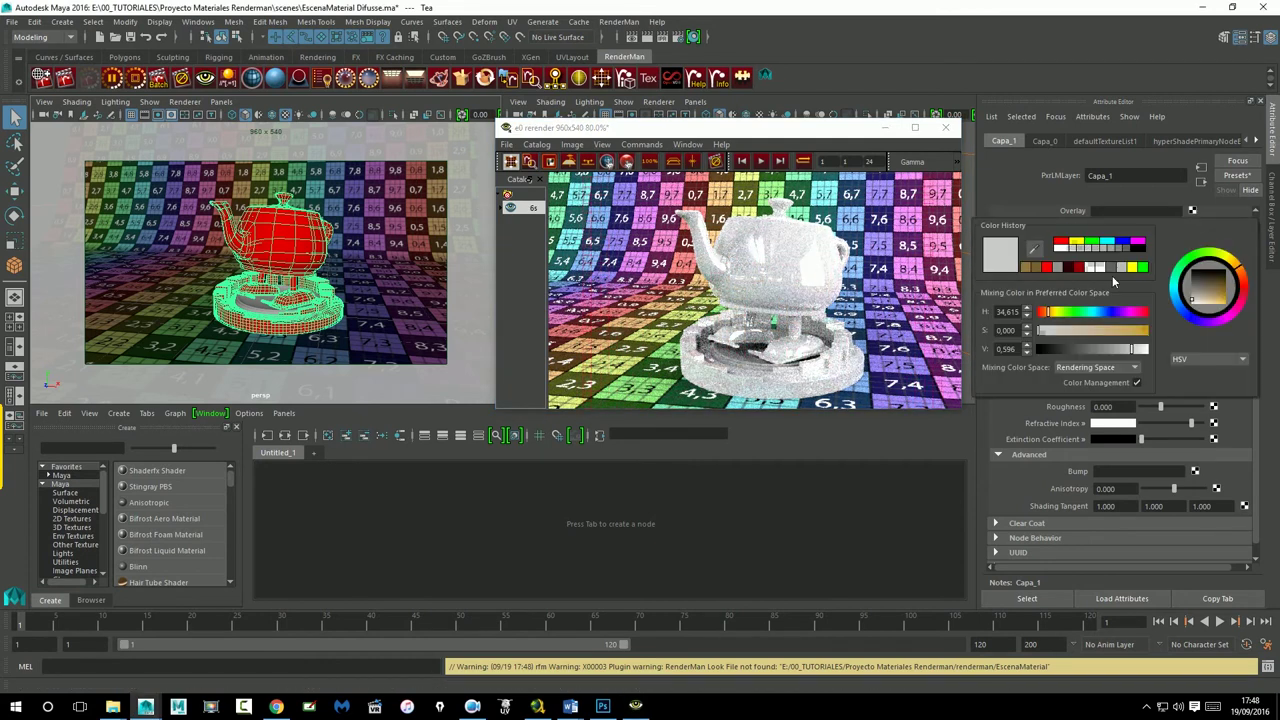
pyautogui.click(1036, 268)
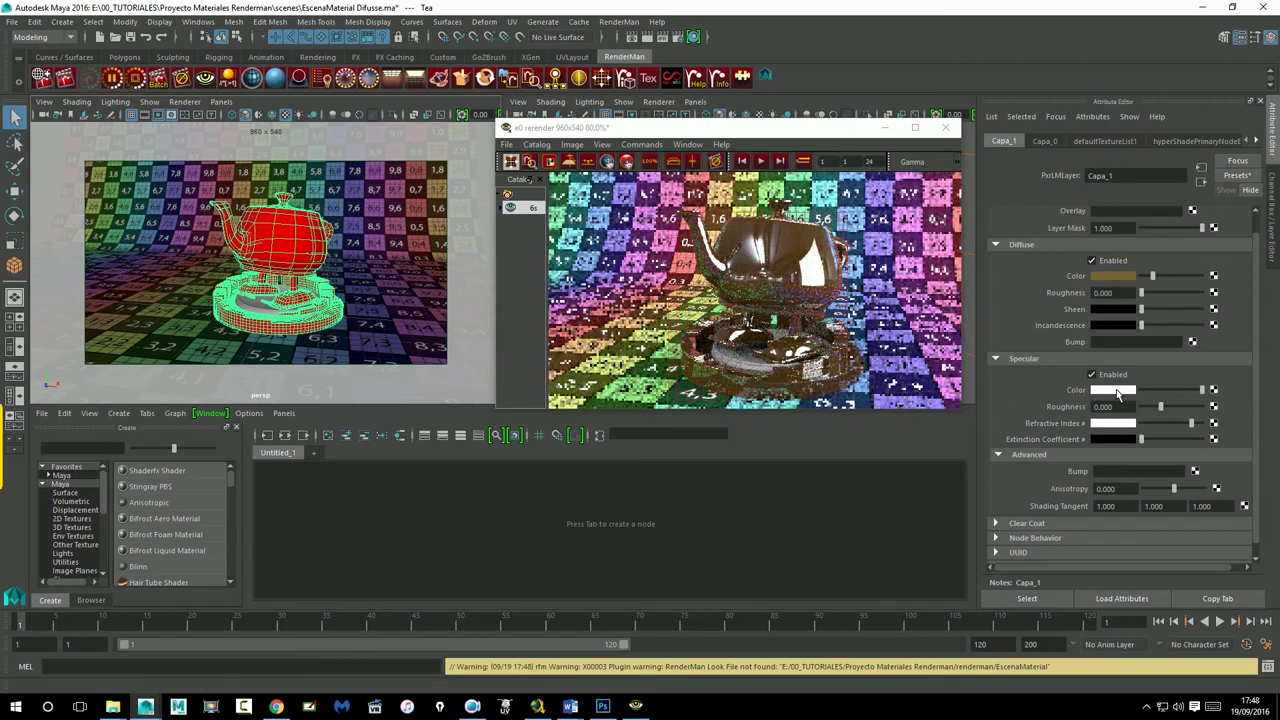
pyautogui.click(1113, 390)
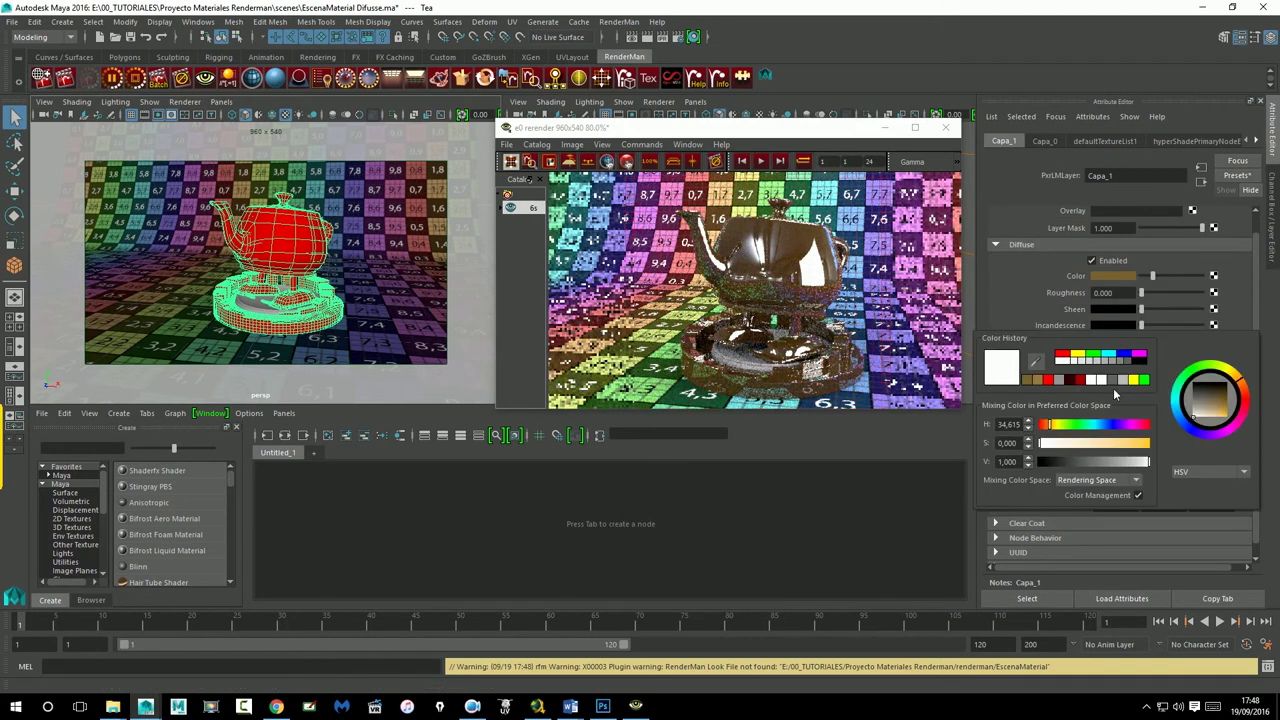
pyautogui.click(1039, 380)
pyautogui.moveTo(1111, 461); pyautogui.dragTo(1131, 462)
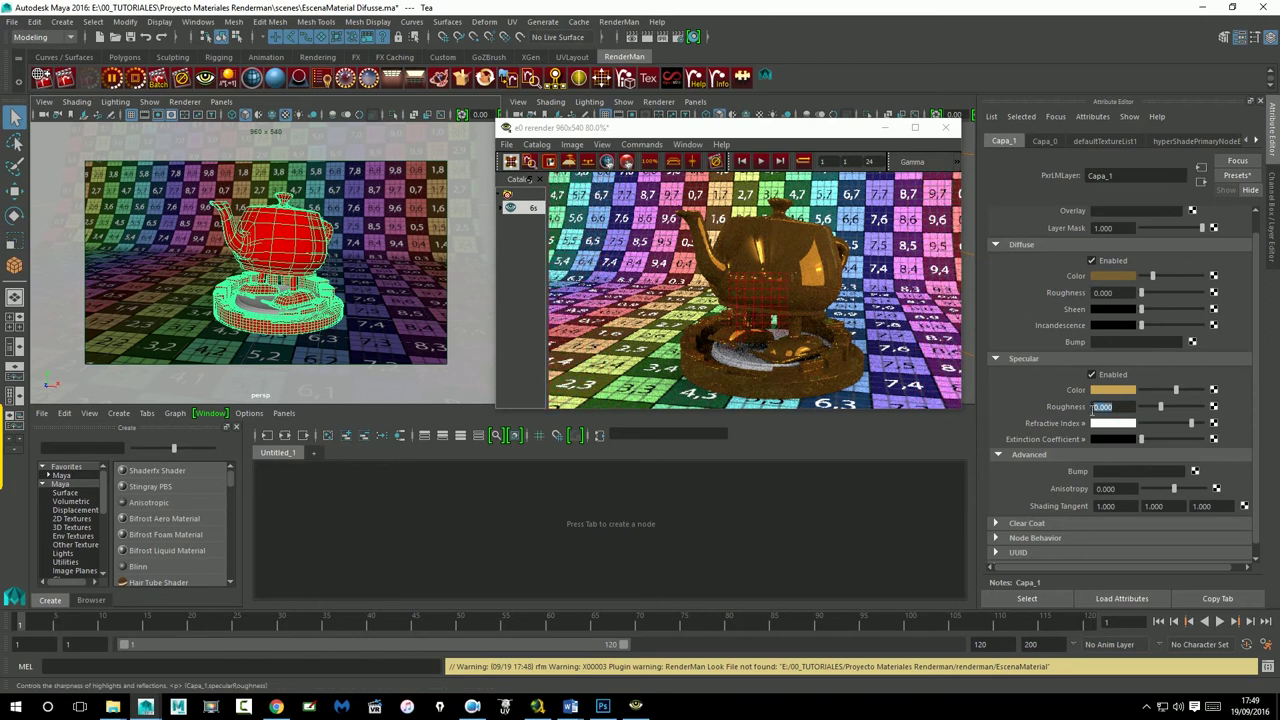
pyautogui.write('0.3')
pyautogui.press('Return')
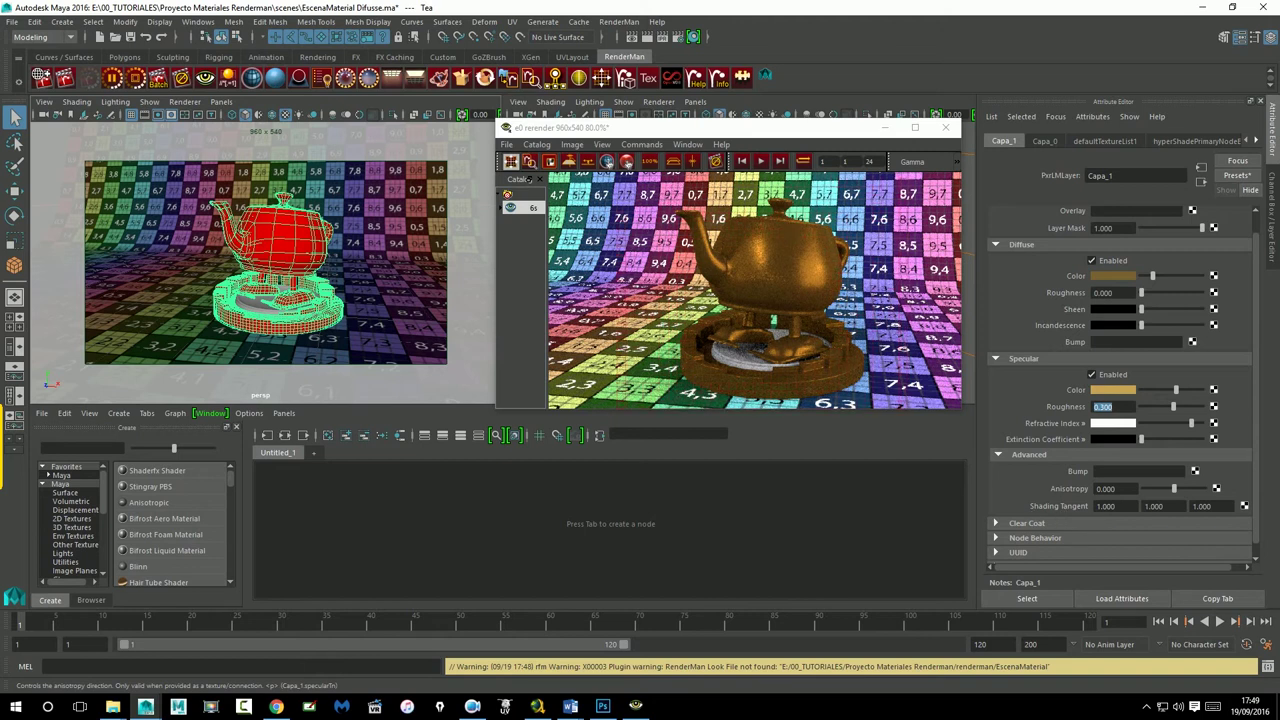
pyautogui.click(1244, 507)
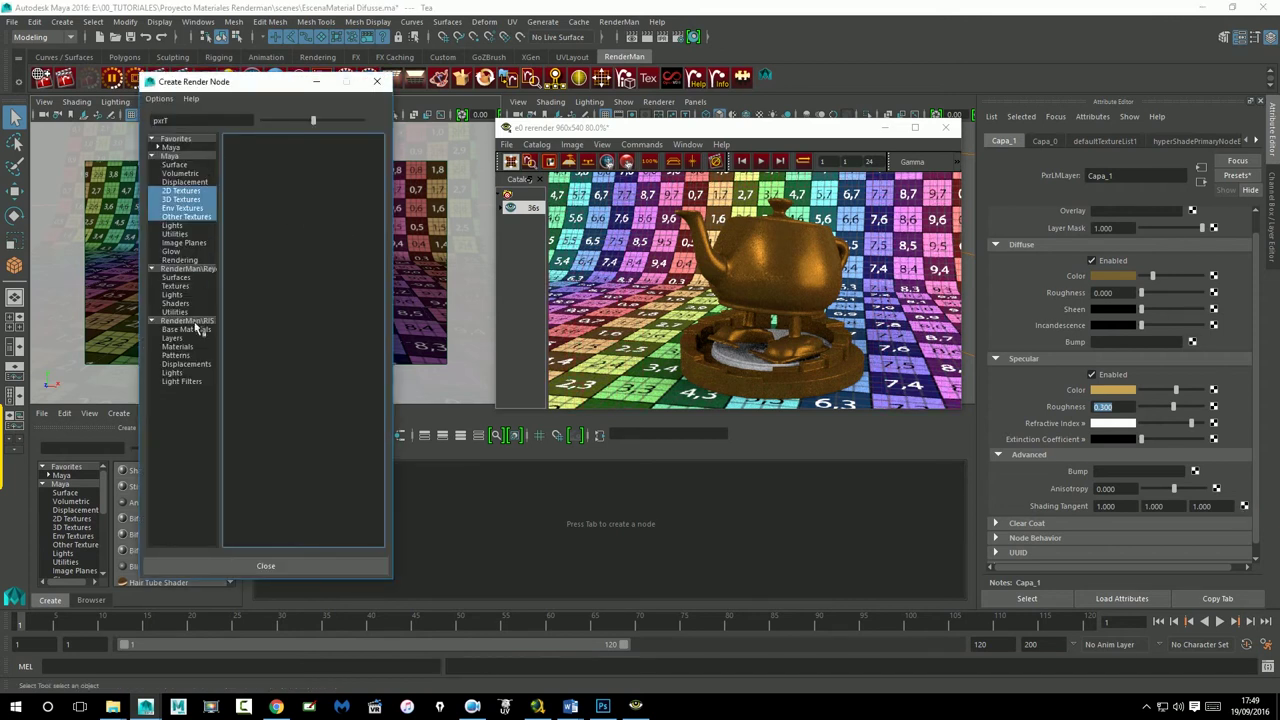
# Step: Create a RenderMan RIS PxrTangentField node to drive Capa_1's shading tangent
pyautogui.click(195, 322)
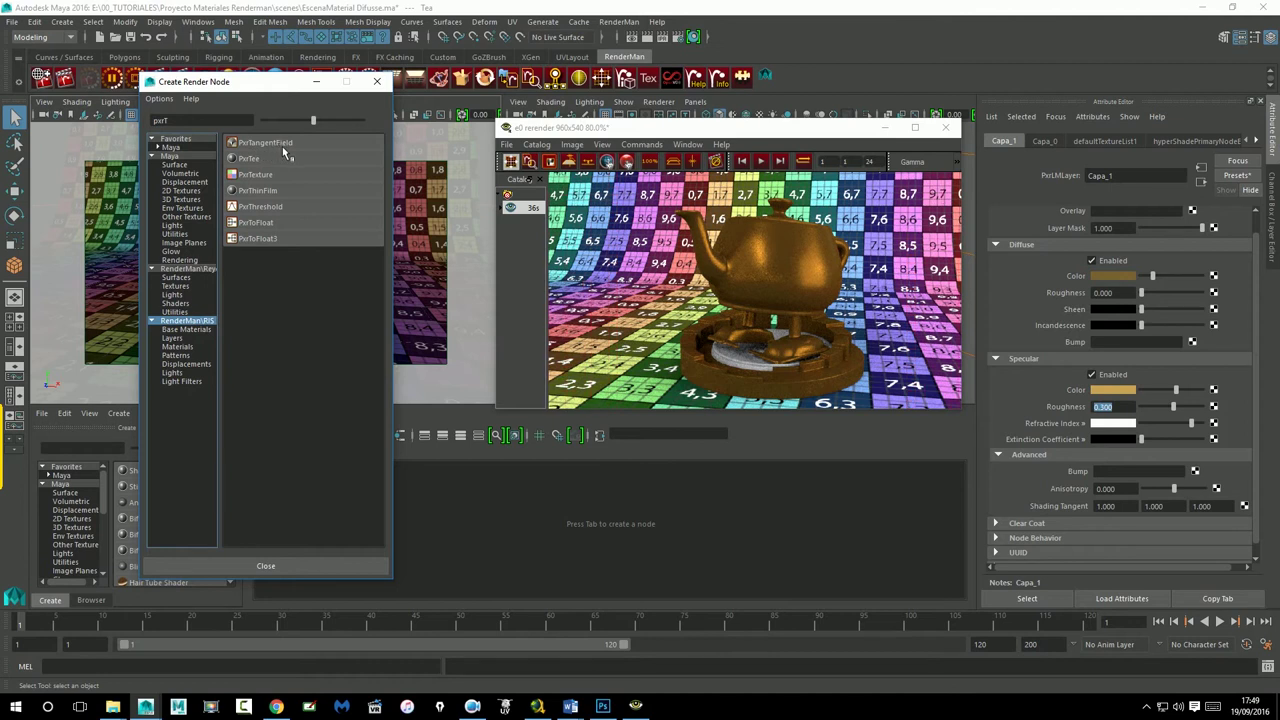
pyautogui.click(269, 145)
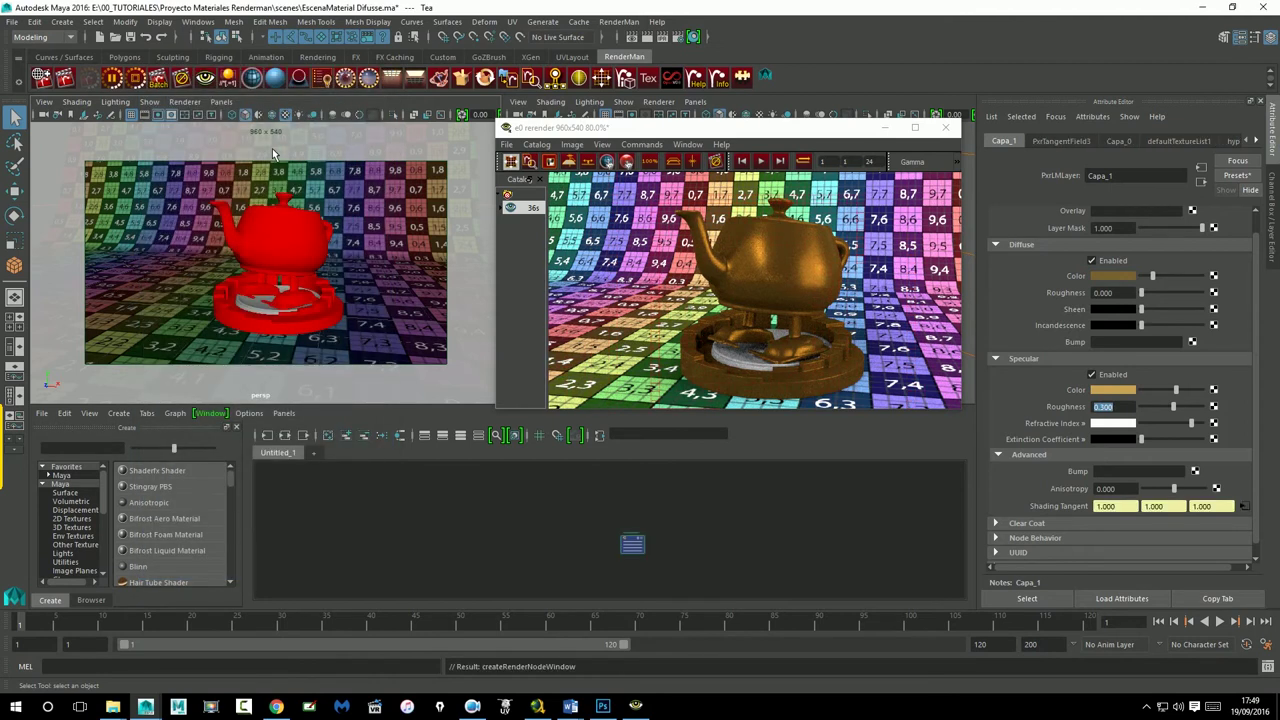
pyautogui.click(633, 544)
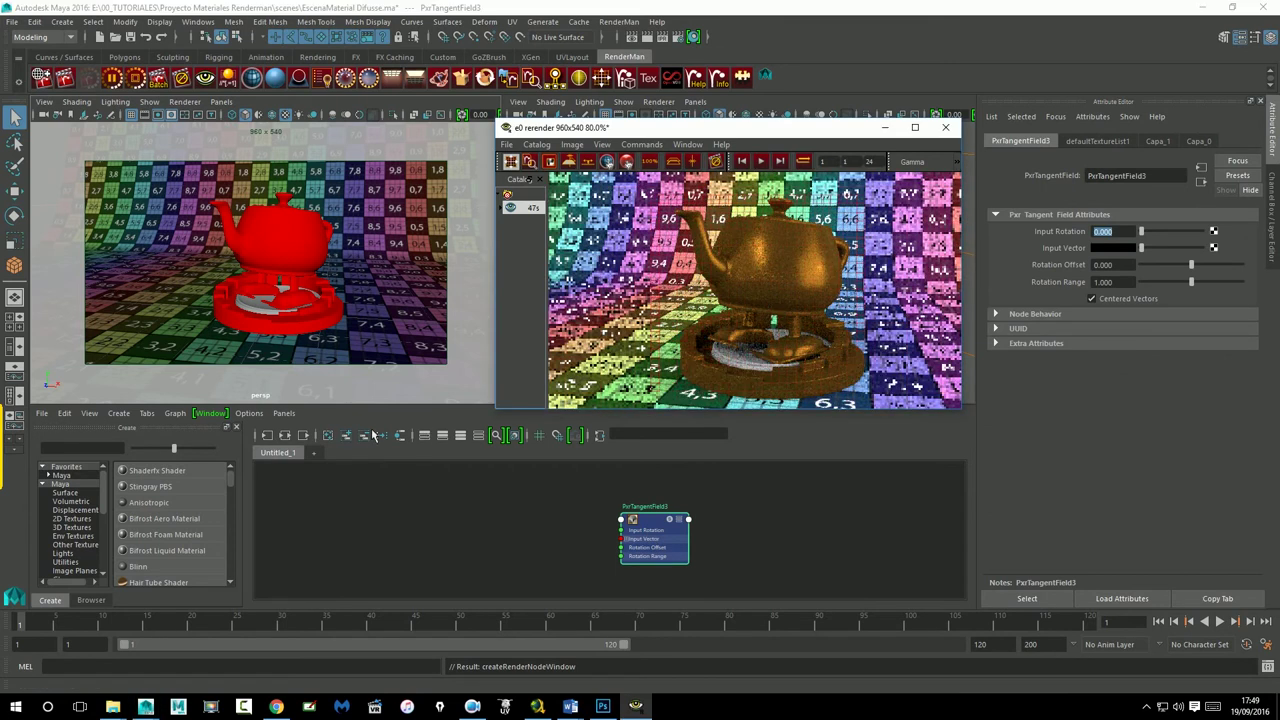
# Step: Graph PxrTangentField3's network in the Node Editor, expand the nodes, and rearrange panels and nodes
pyautogui.click(294, 447)
pyautogui.press('3')
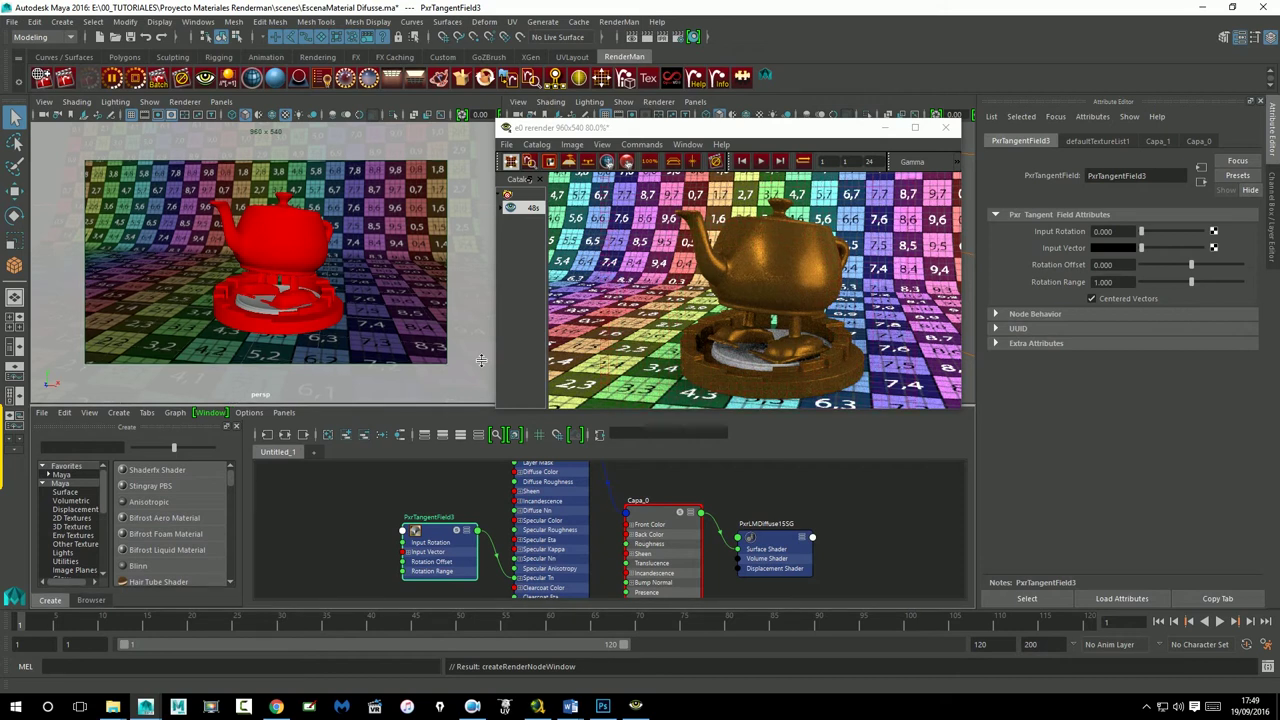
pyautogui.moveTo(481, 360); pyautogui.dragTo(481, 305)
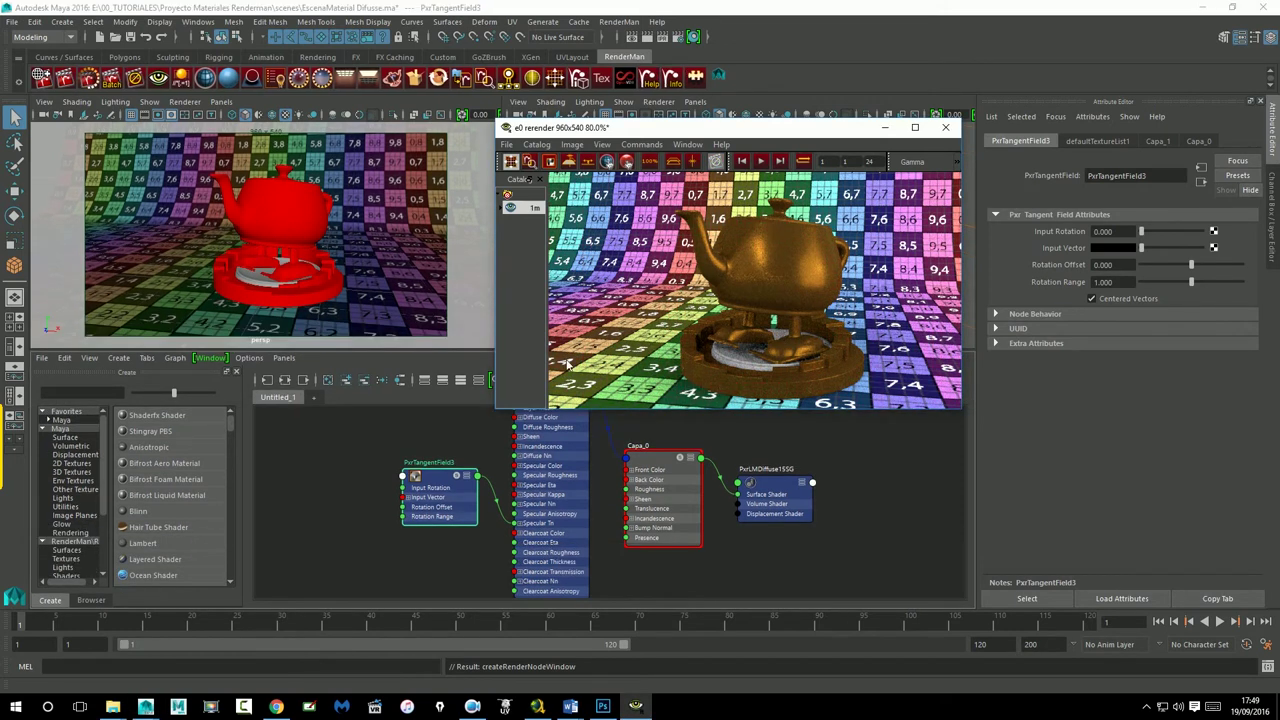
pyautogui.keyDown('alt'); pyautogui.moveTo(558, 482); pyautogui.dragTo(519, 524, button='middle'); pyautogui.keyUp('alt')
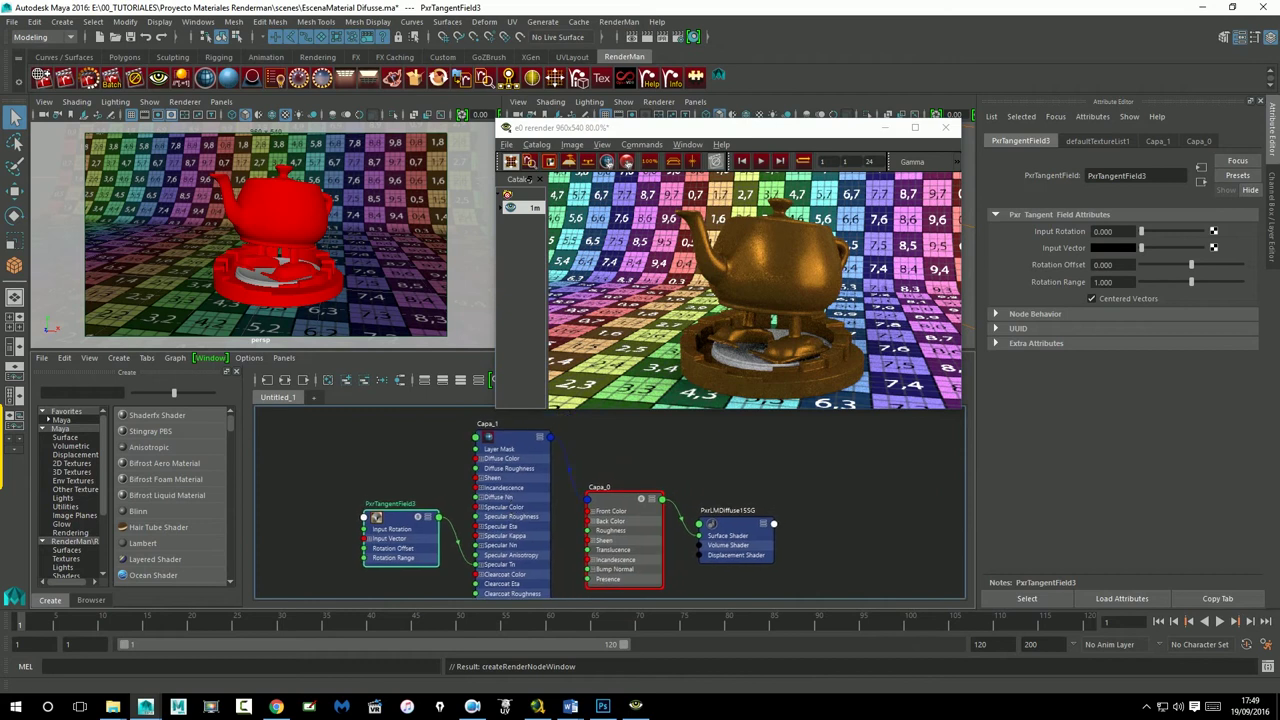
pyautogui.moveTo(646, 129)
pyautogui.mouseDown()
pyautogui.moveTo(642, 76)
pyautogui.moveTo(650, 87)
pyautogui.mouseUp()
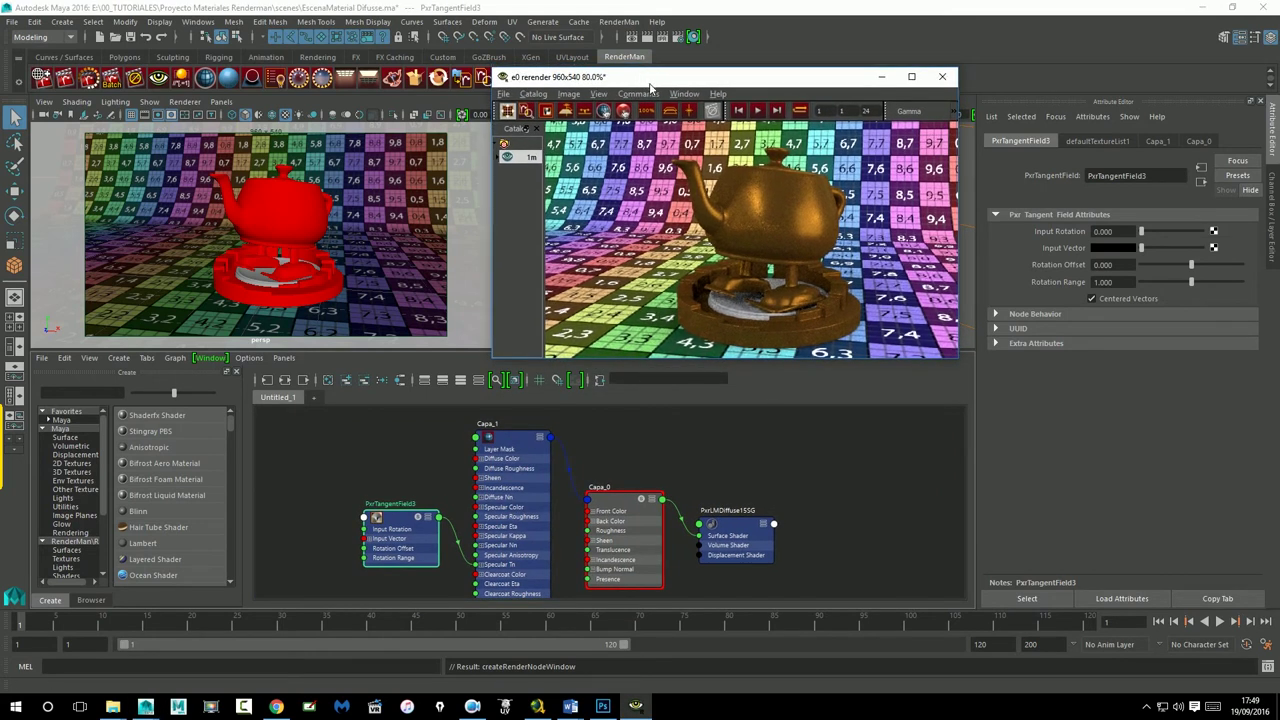
pyautogui.click(513, 448)
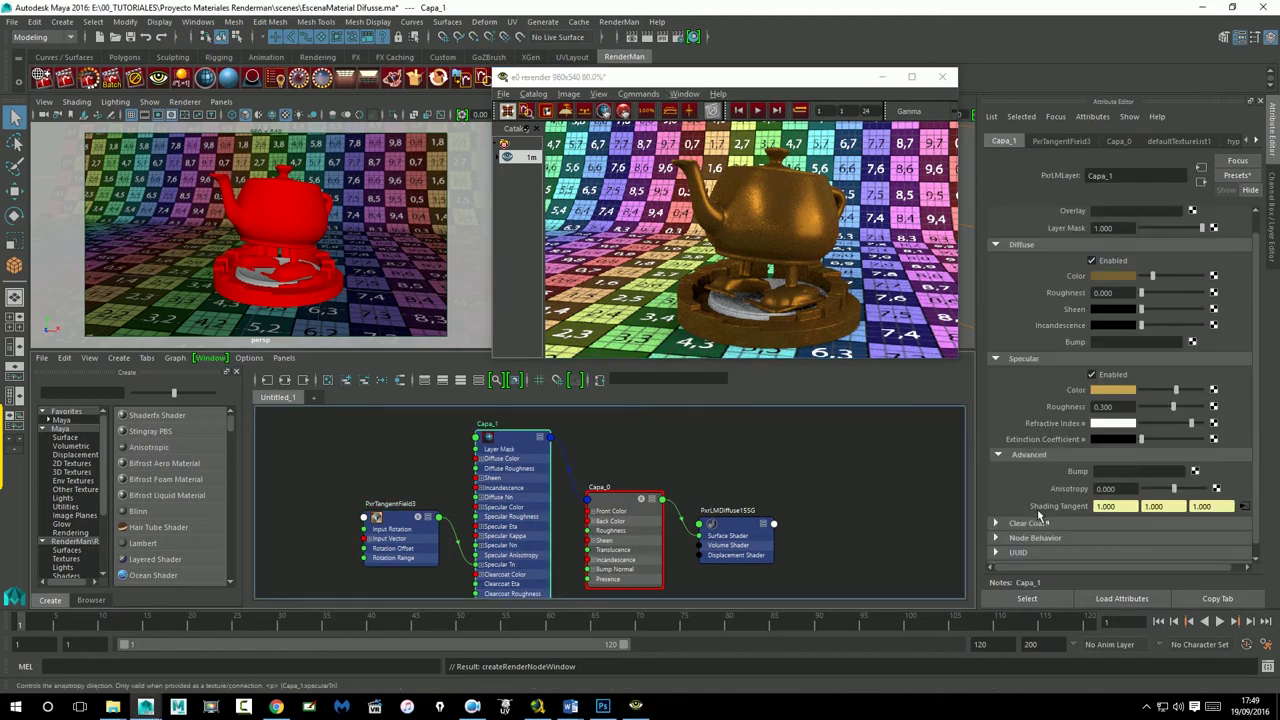
pyautogui.moveTo(403, 524); pyautogui.dragTo(390, 512)
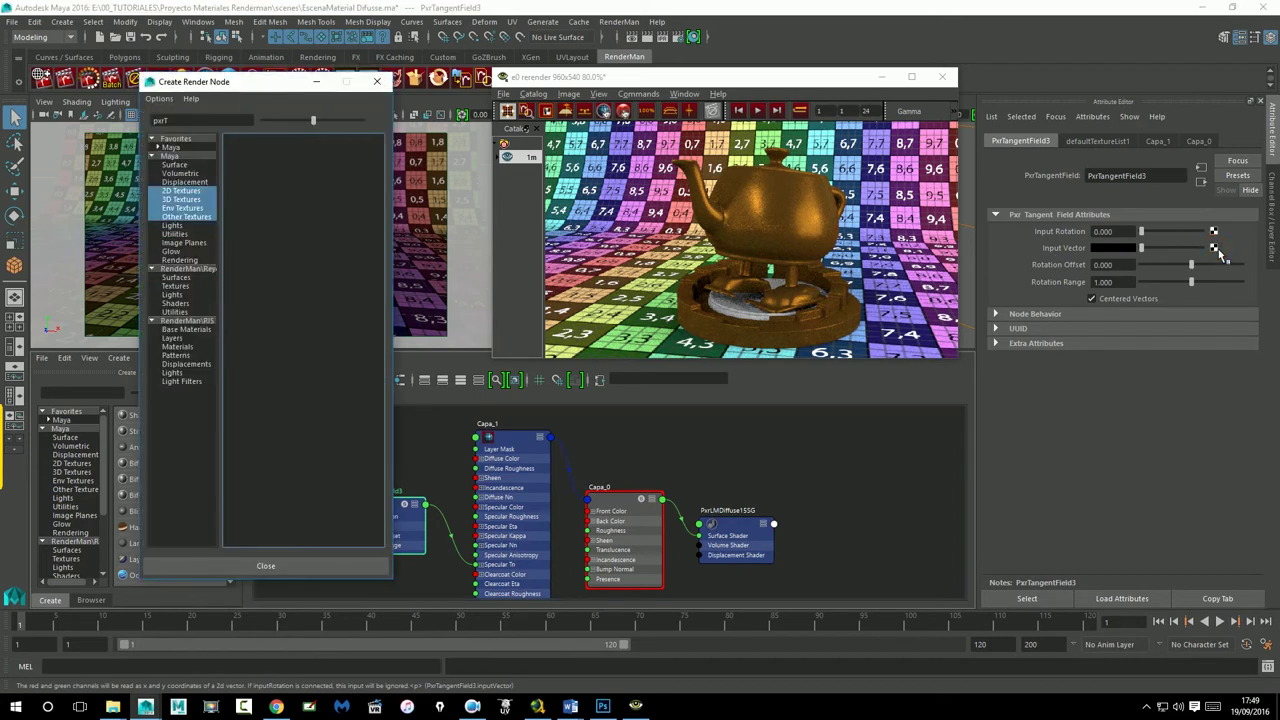
# Step: Create a PxrTexture2 node for the Input Vector and move it left of the tangent field
pyautogui.click(197, 320)
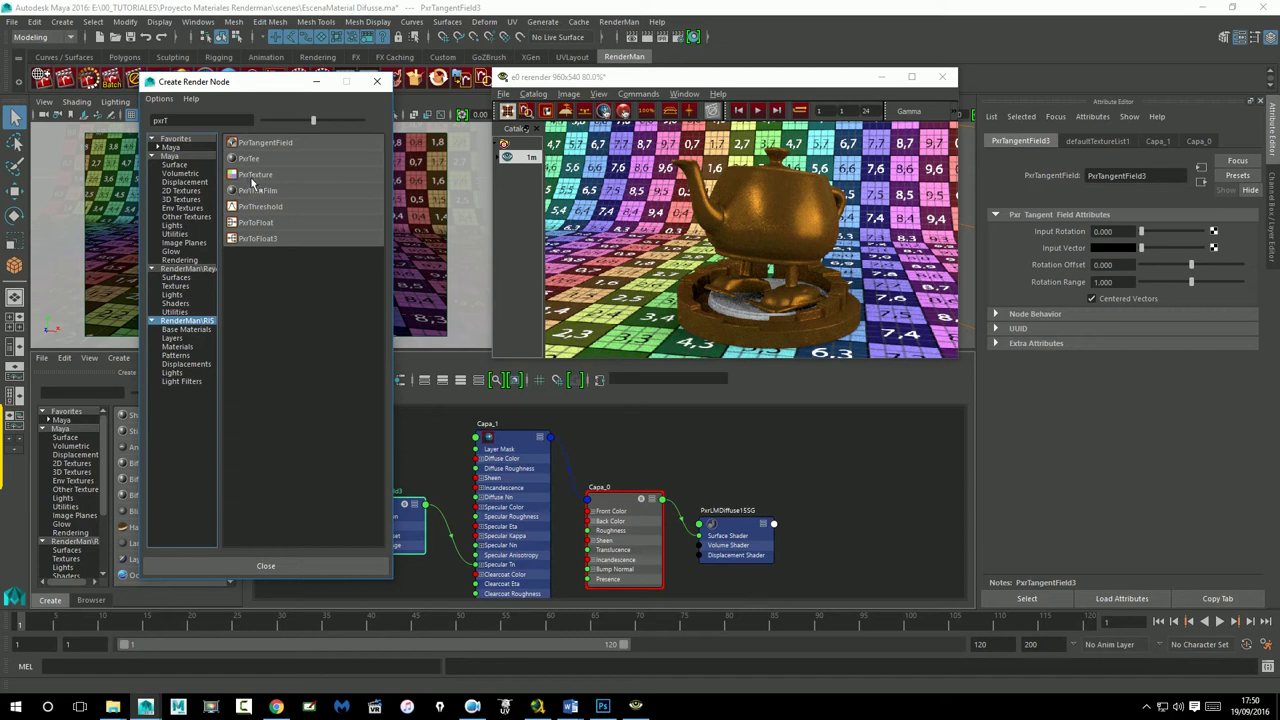
pyautogui.click(252, 177)
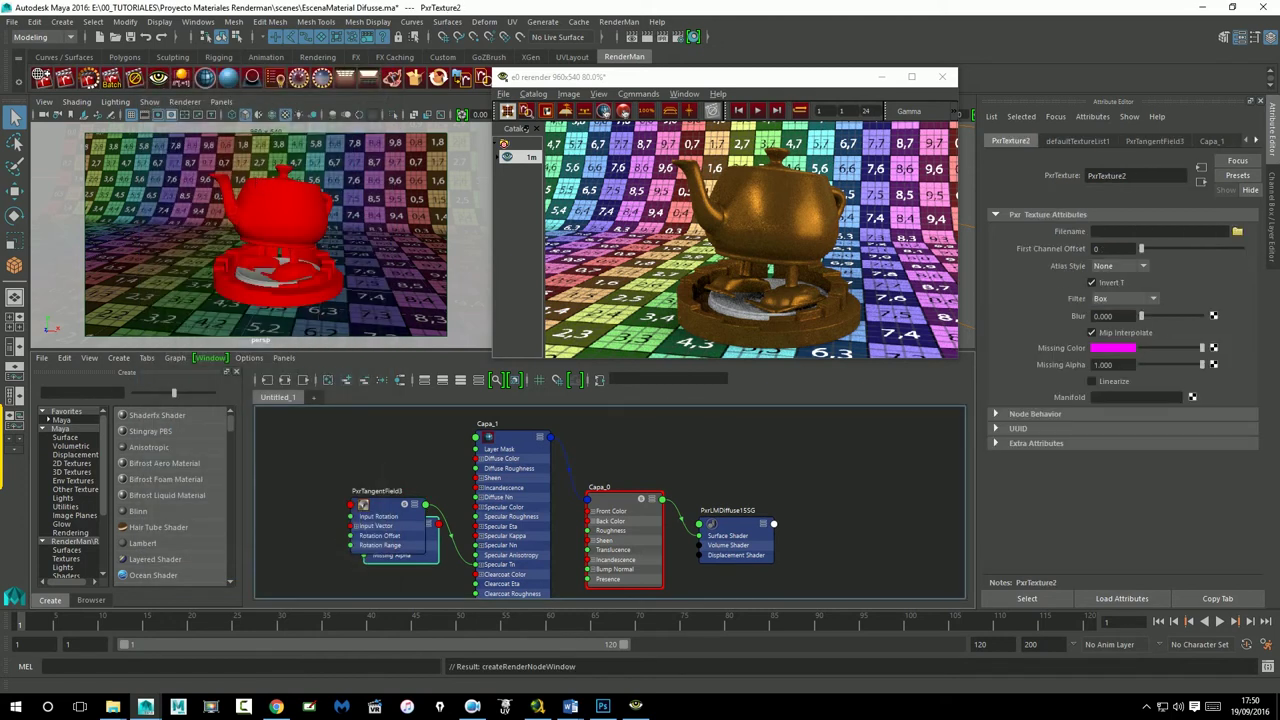
pyautogui.moveTo(395, 515); pyautogui.dragTo(310, 485)
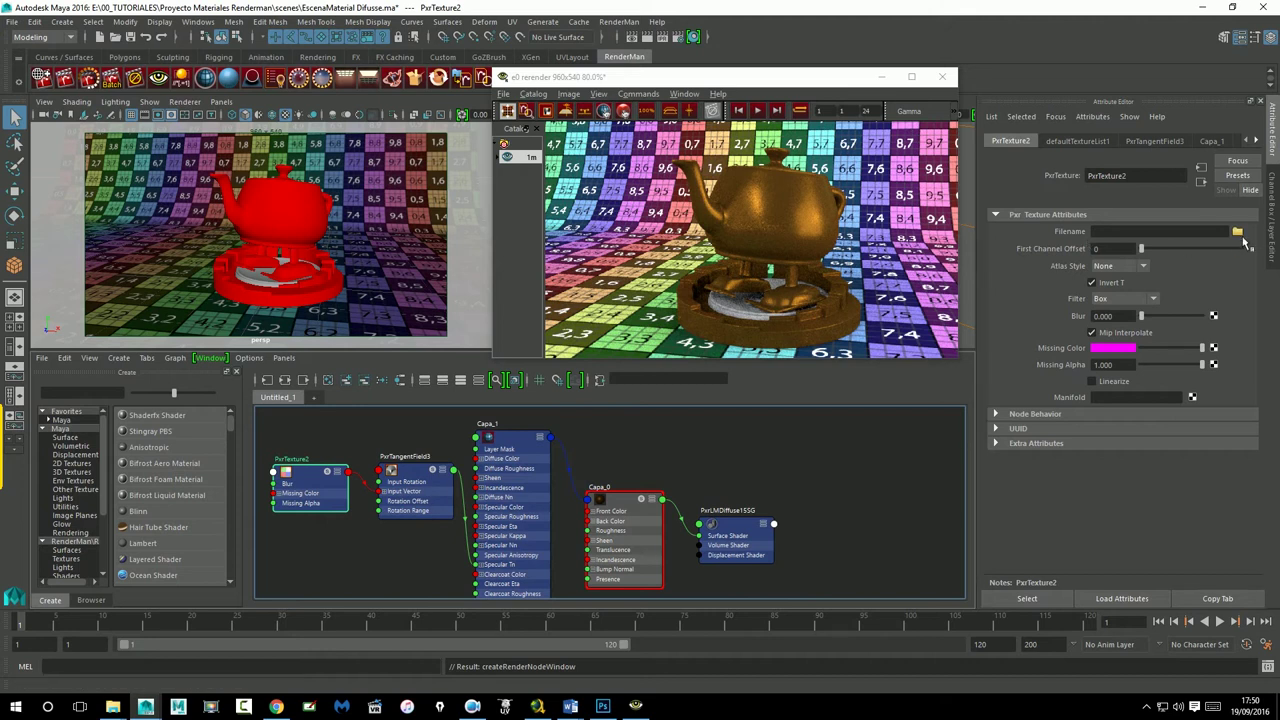
# Step: Browse sourceimages for the texture image, selecting aniso_vec_circles.png
pyautogui.click(1238, 233)
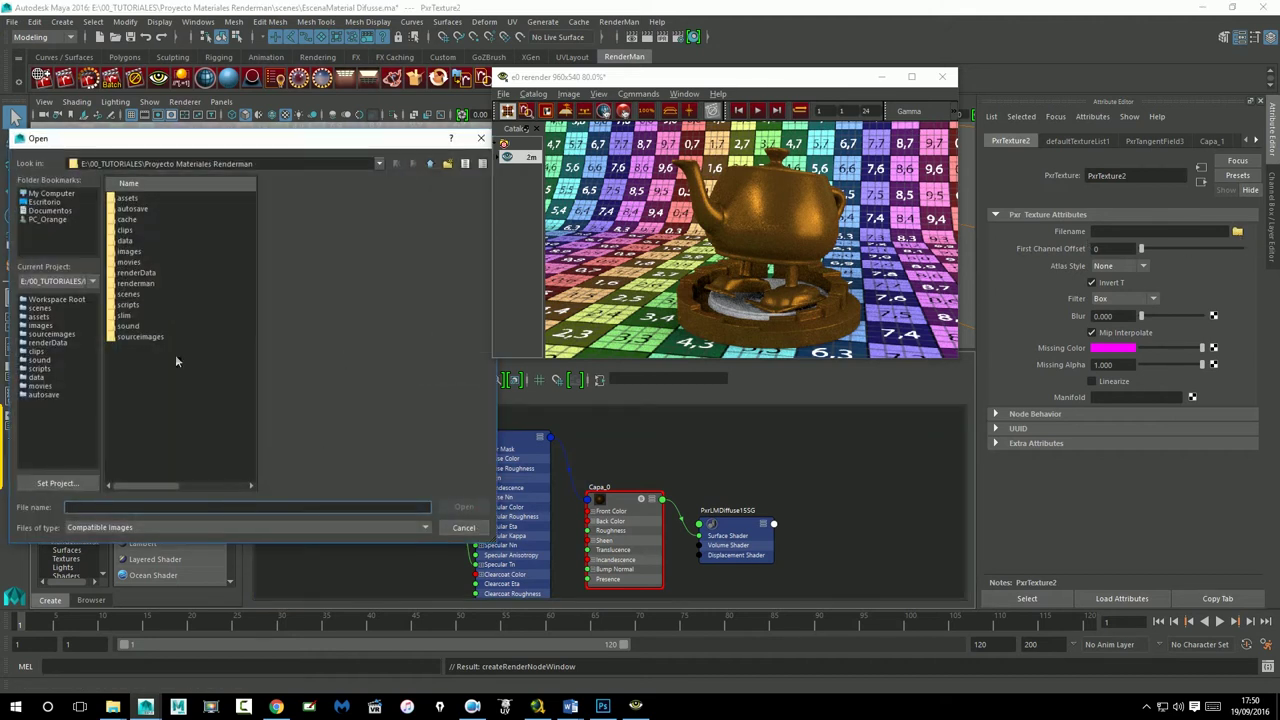
pyautogui.click(144, 337)
pyautogui.doubleClick(144, 337)
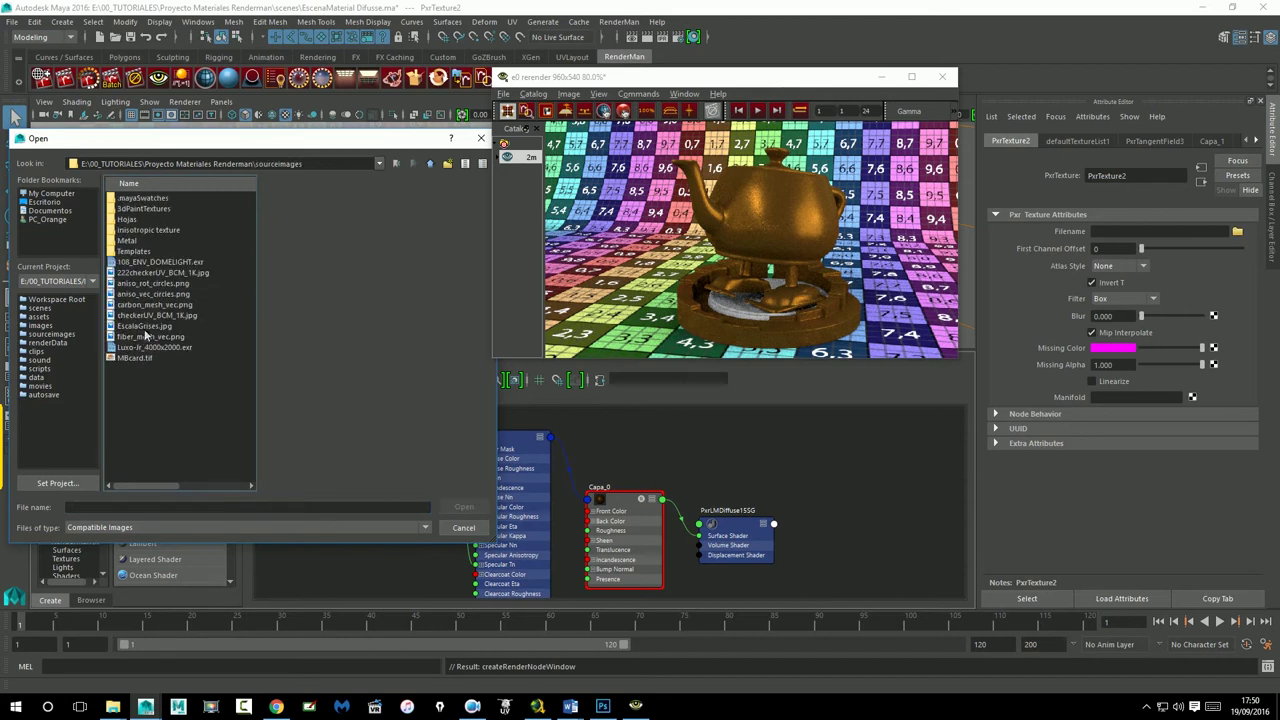
pyautogui.doubleClick(127, 232)
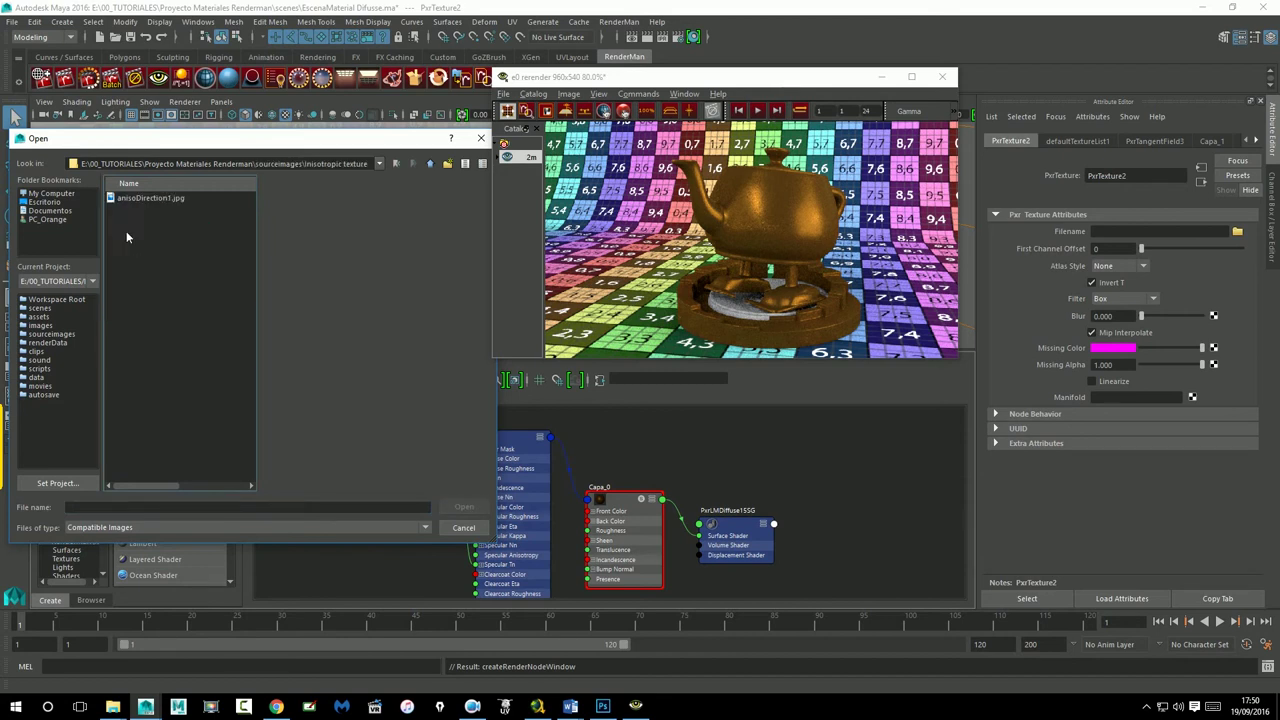
pyautogui.click(134, 201)
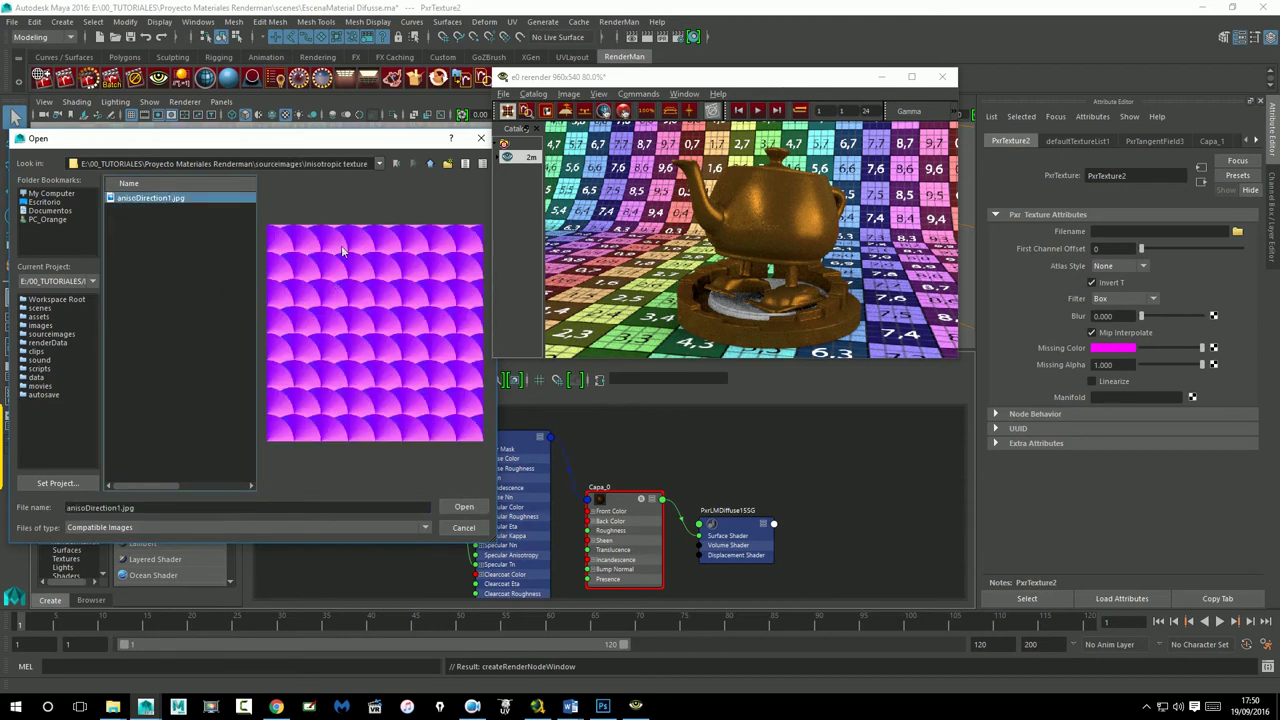
pyautogui.click(432, 162)
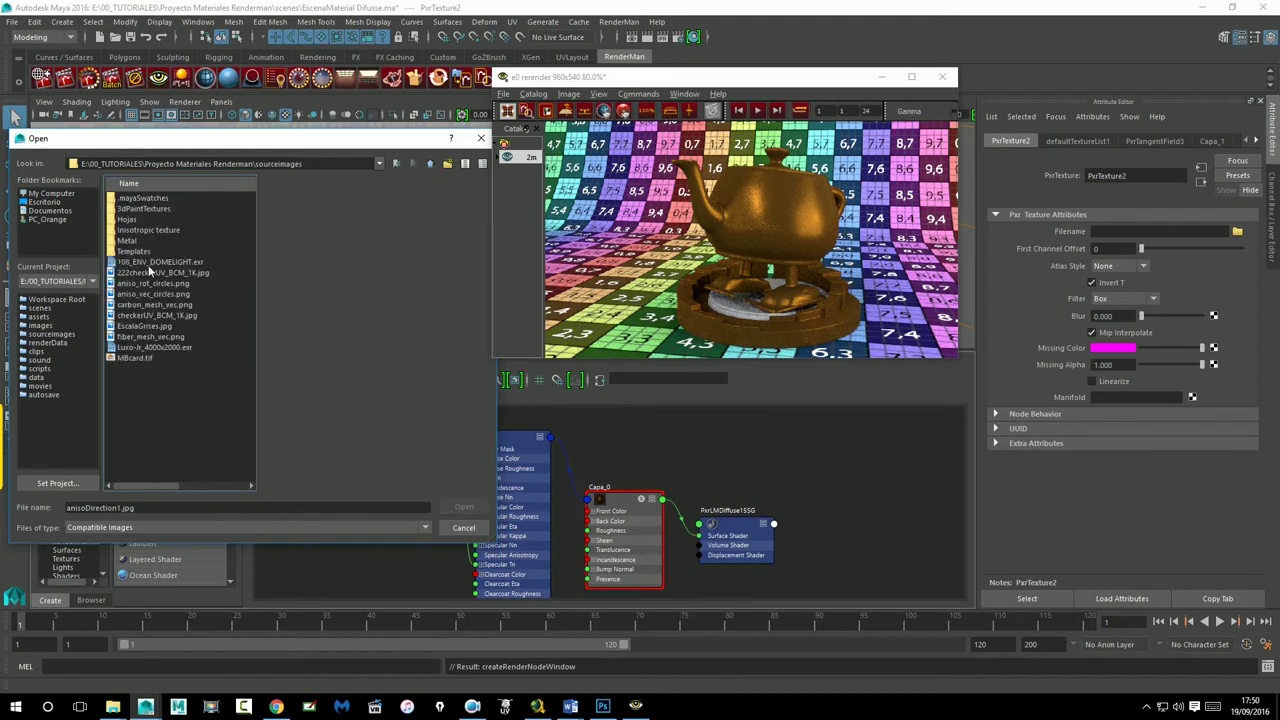
pyautogui.click(141, 296)
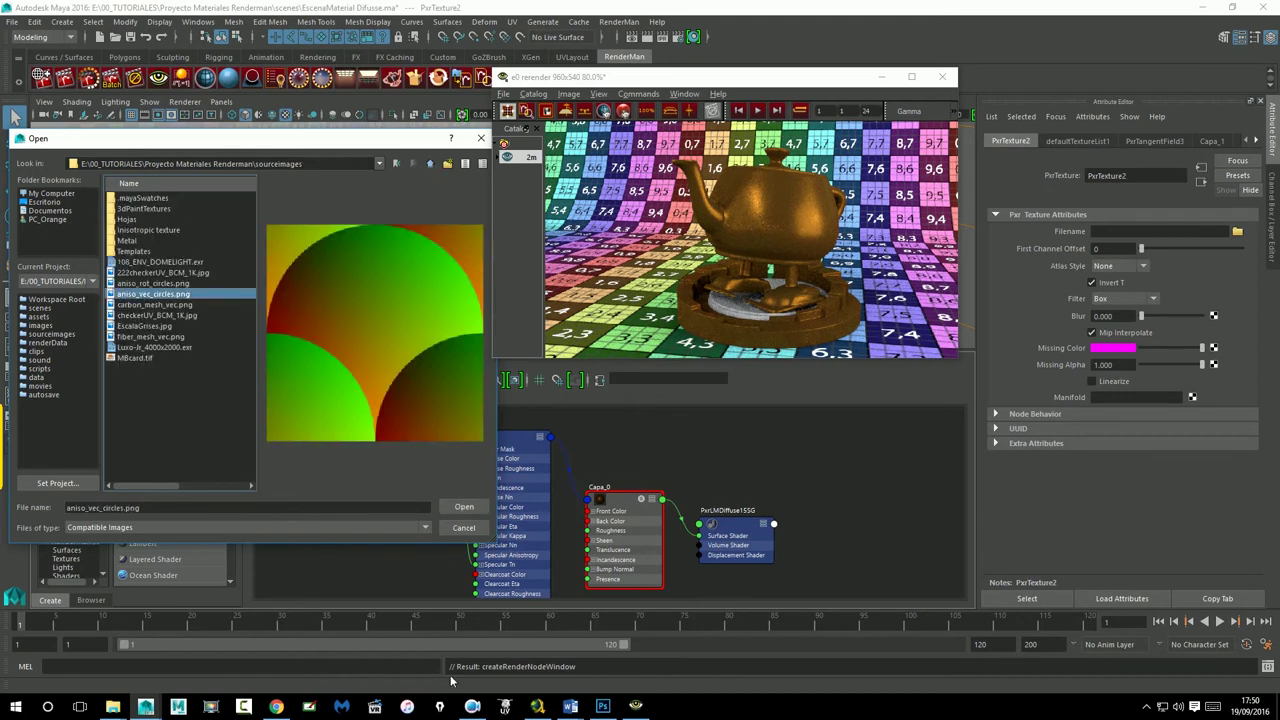
pyautogui.moveTo(275, 707)
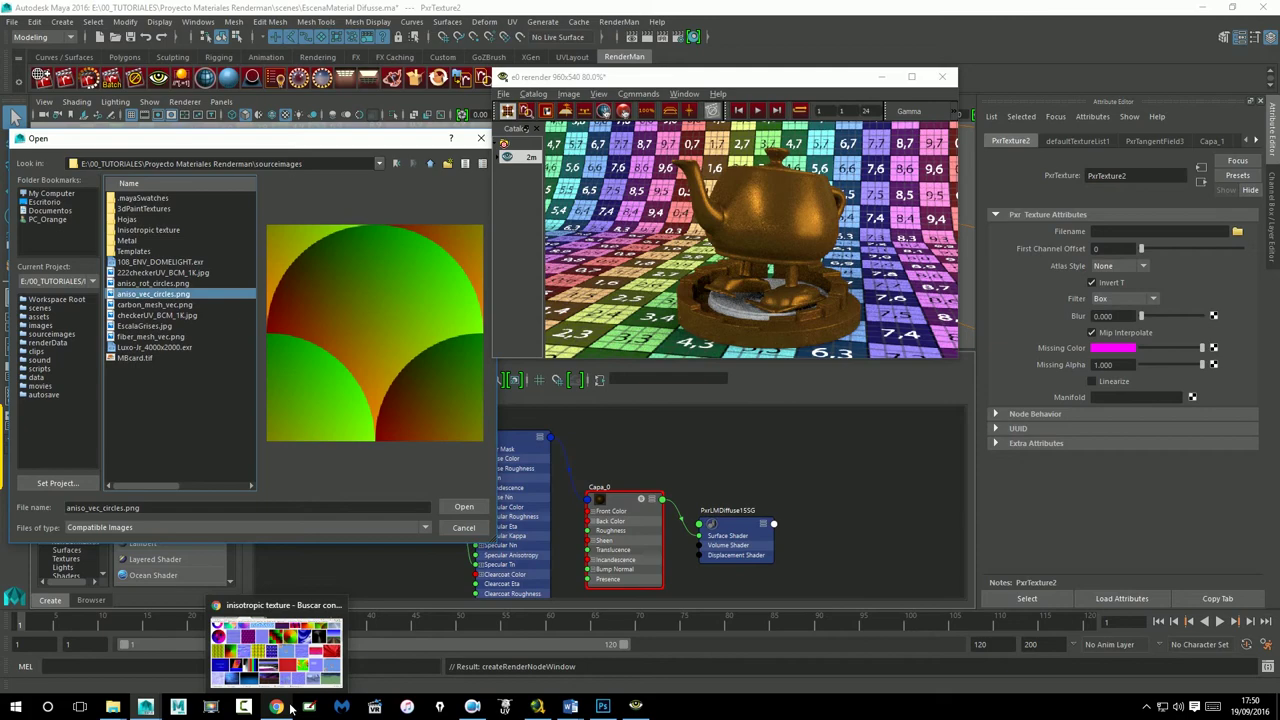
pyautogui.click(466, 526)
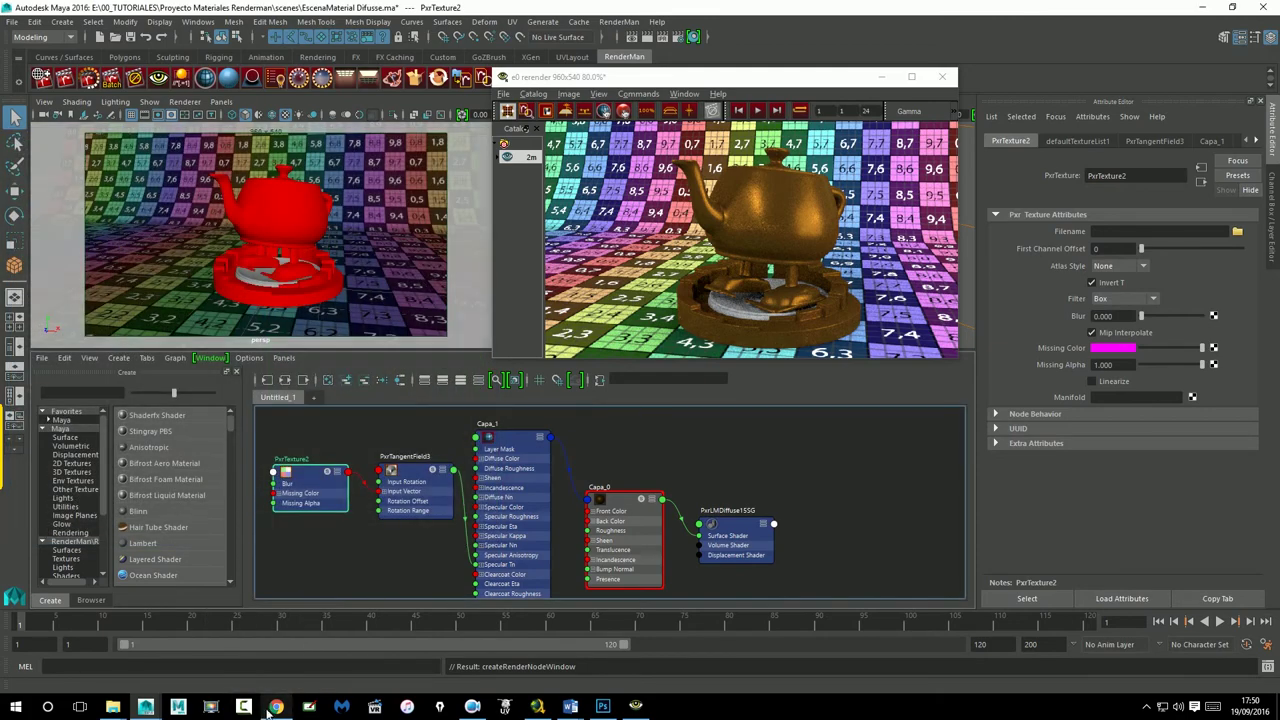
# Step: Scroll through Google Images results for 'anisotropic texture' in Chrome, then switch back to Maya
pyautogui.click(270, 706)
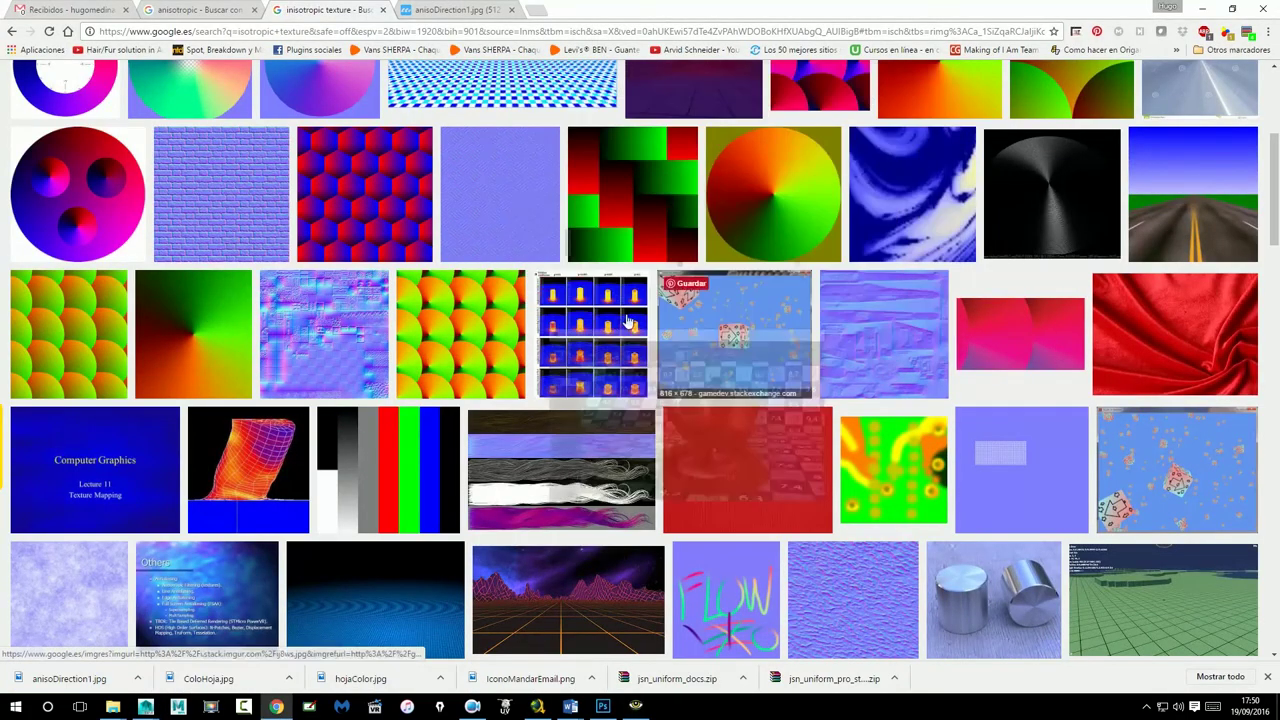
pyautogui.scroll(5, 628, 322)
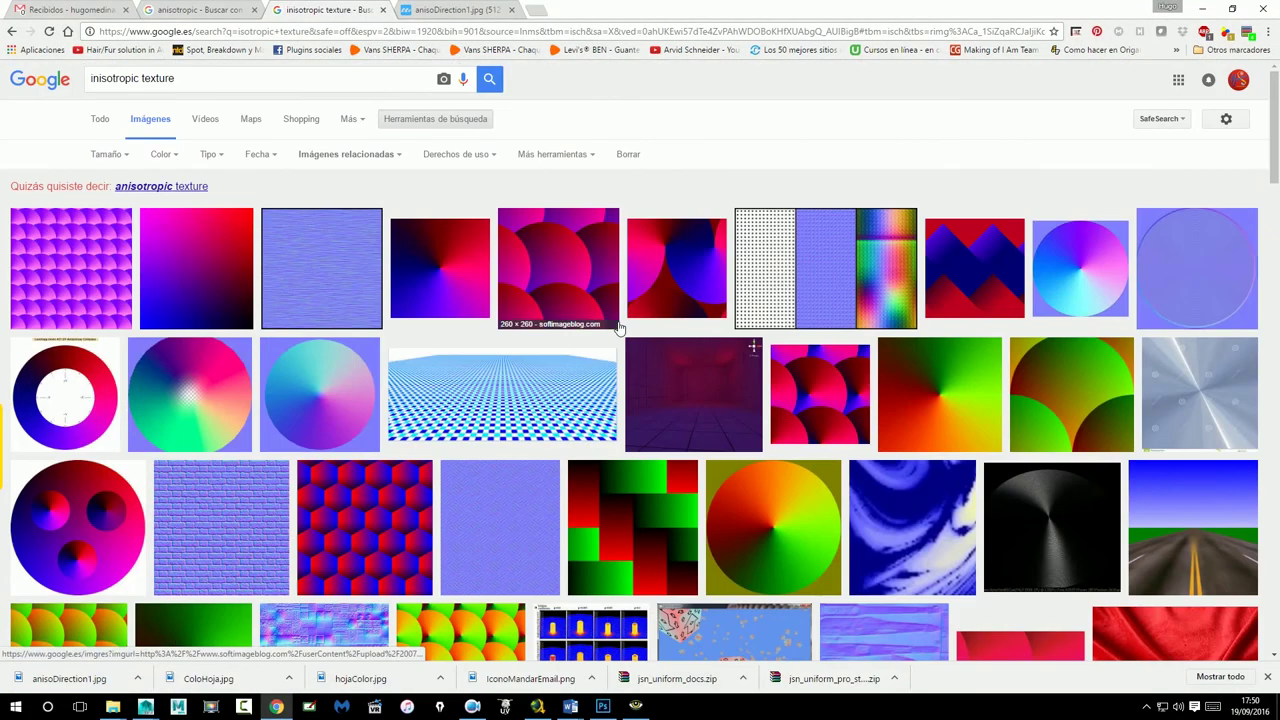
pyautogui.click(200, 188)
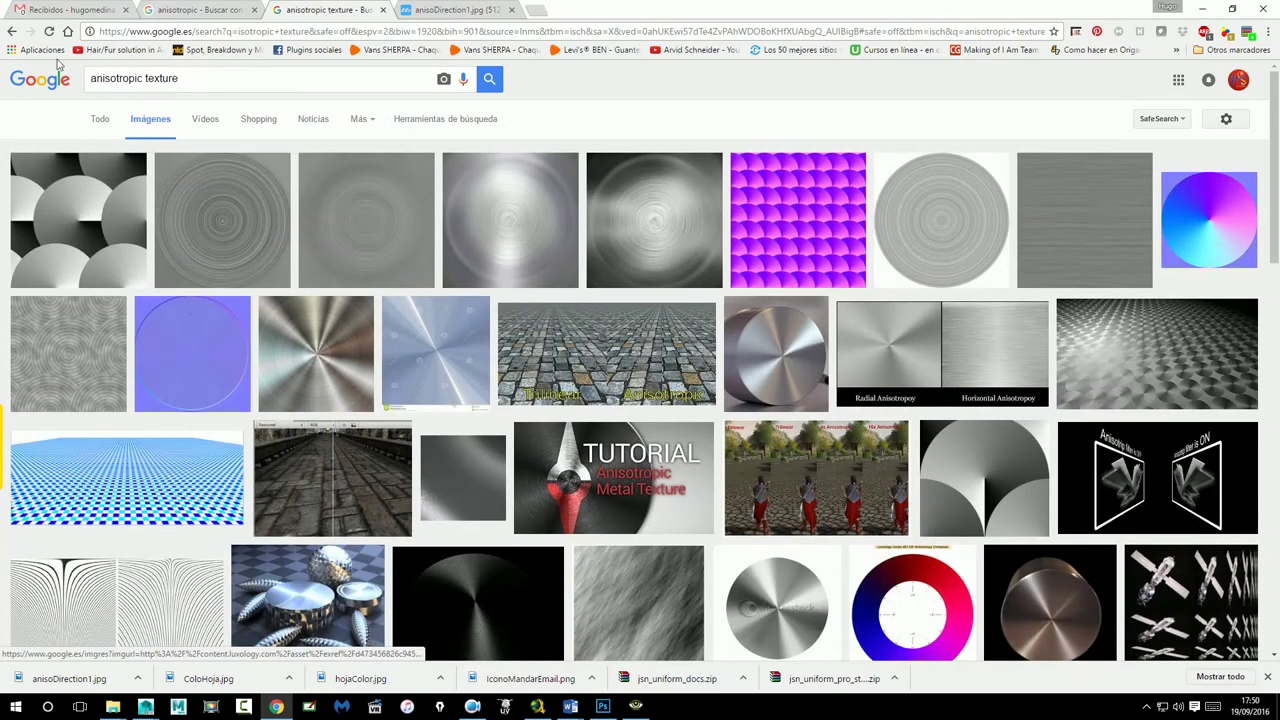
pyautogui.click(11, 31)
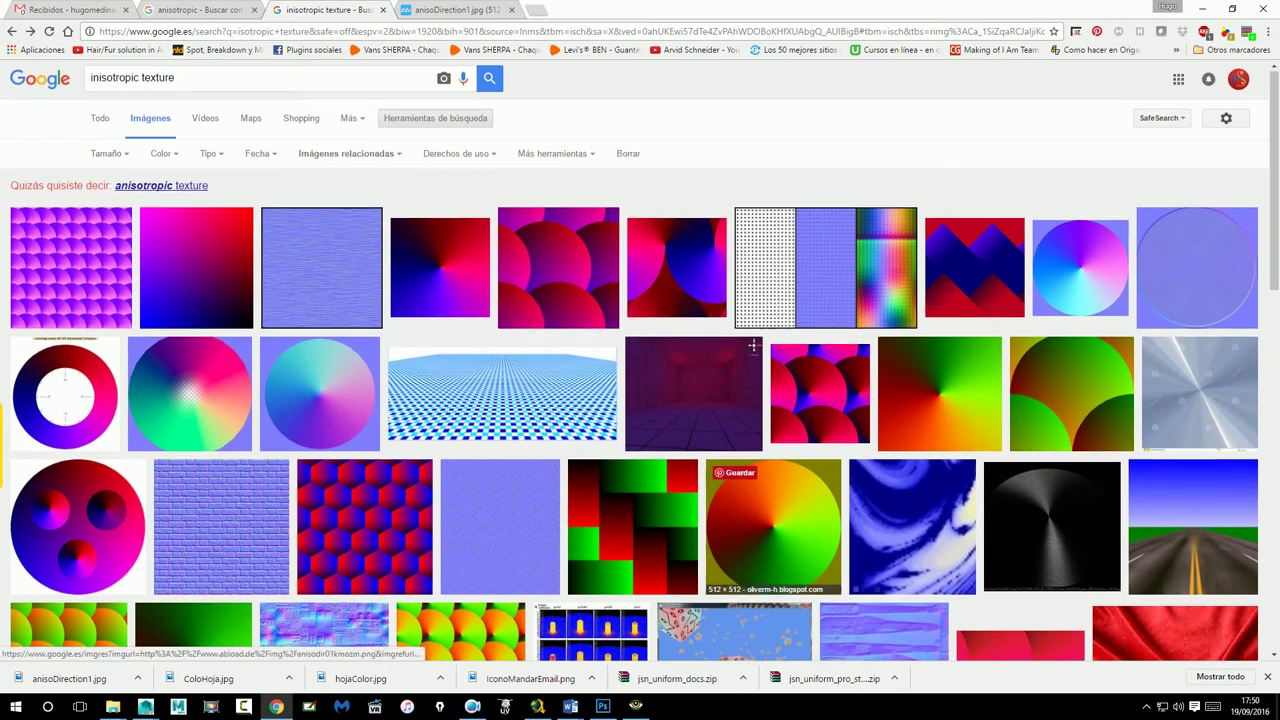
pyautogui.scroll(-2, 650, 370)
pyautogui.scroll(-3, 500, 410)
pyautogui.scroll(-2, 338, 455)
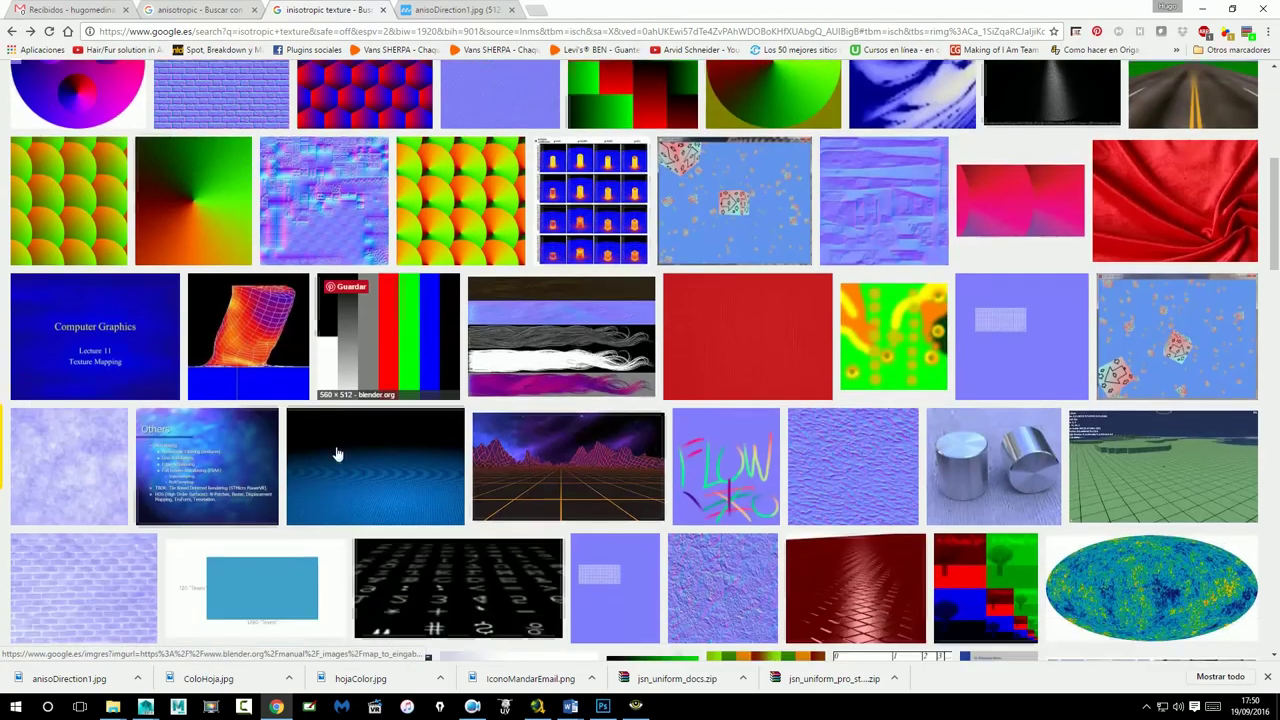
pyautogui.click(1201, 8)
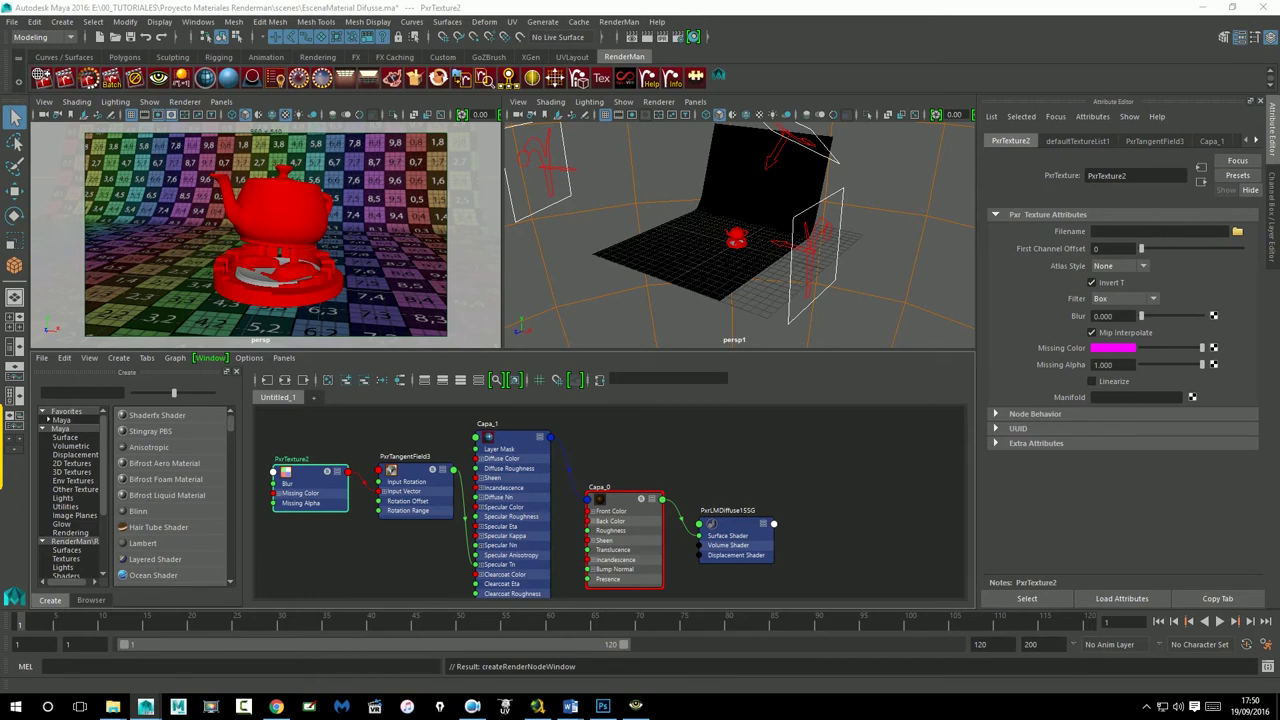
# Step: Load aniso_vec_circles.png from sourceimages into PxrTexture2's Filename and add a 2D manifold node
pyautogui.click(162, 81)
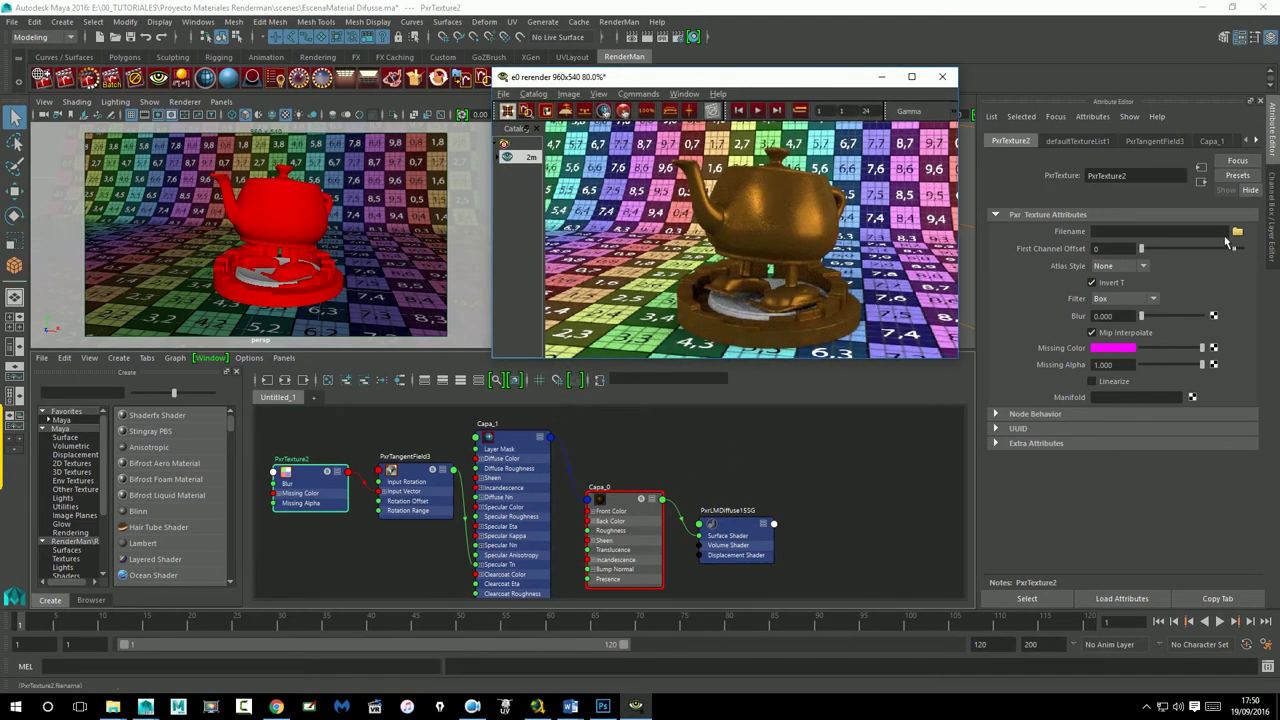
pyautogui.click(1237, 231)
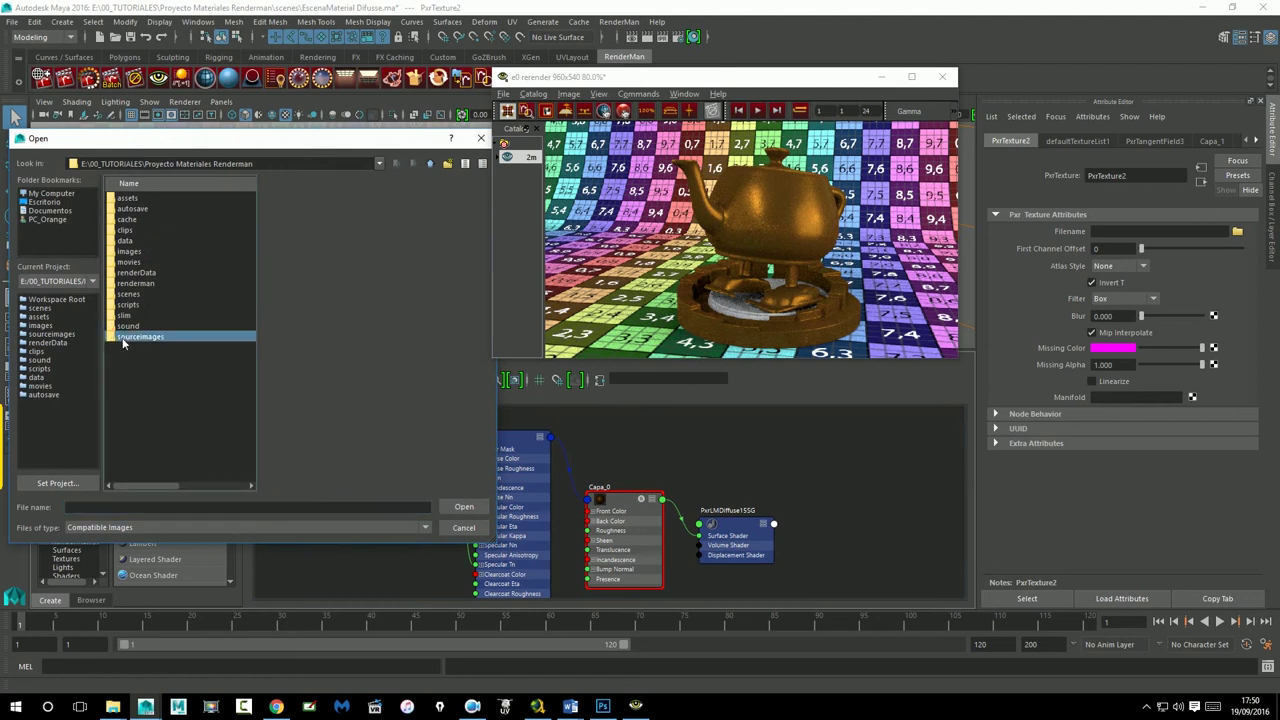
pyautogui.doubleClick(121, 337)
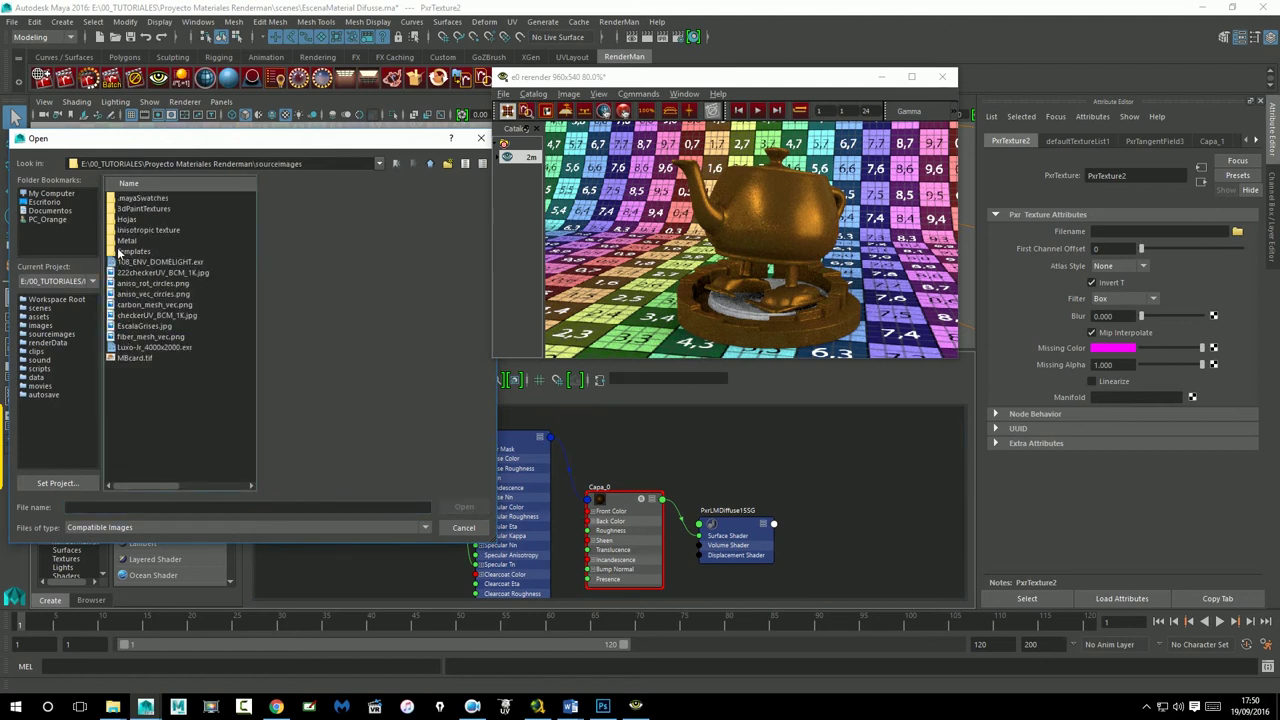
pyautogui.click(162, 295)
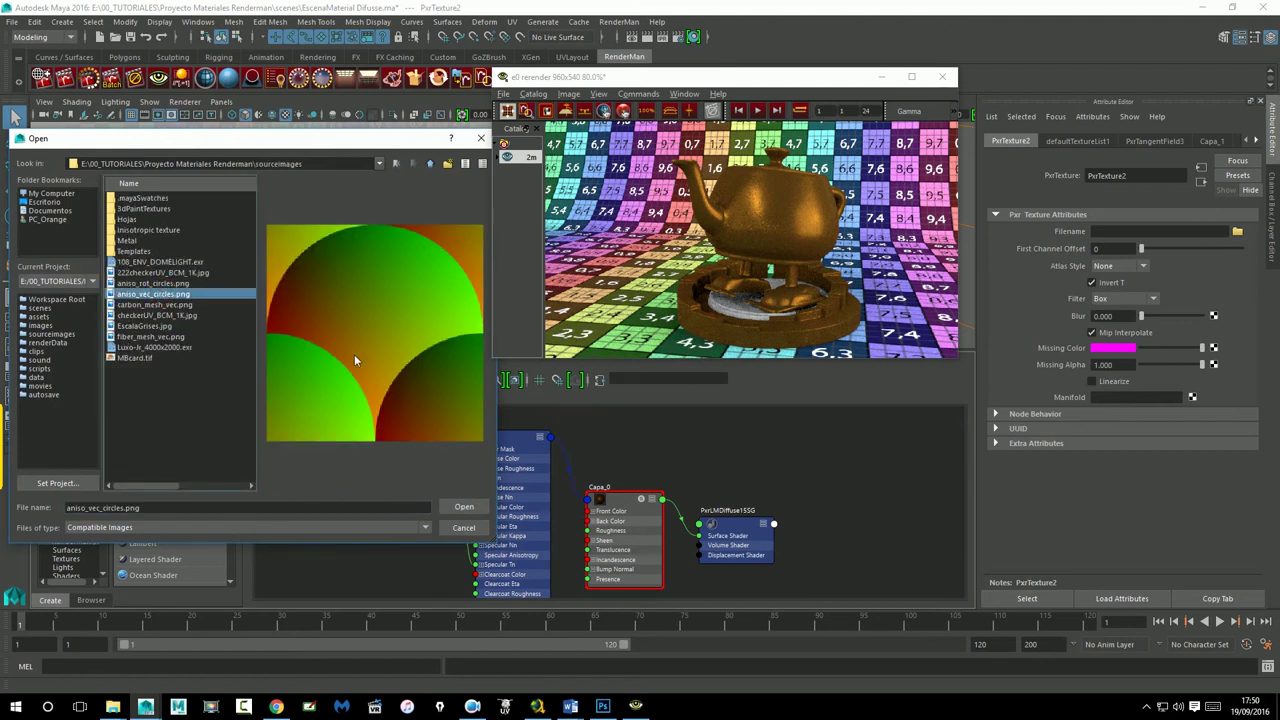
pyautogui.click(464, 507)
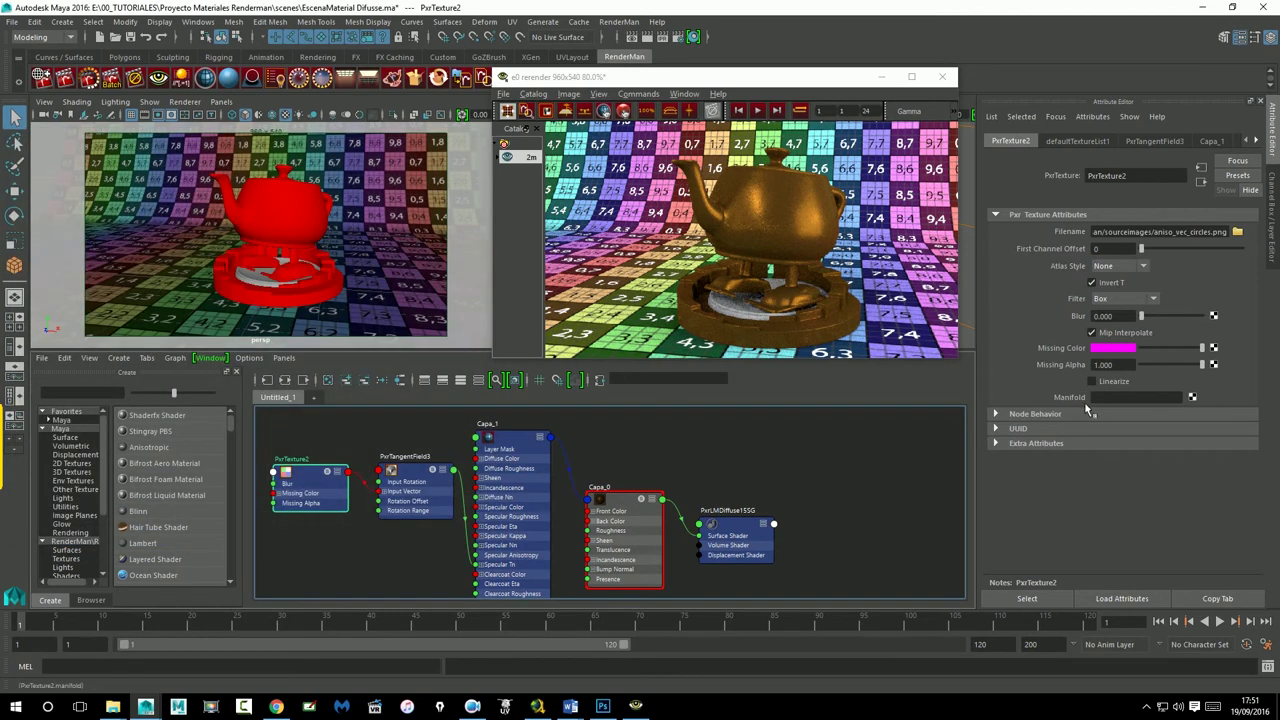
pyautogui.click(1192, 397)
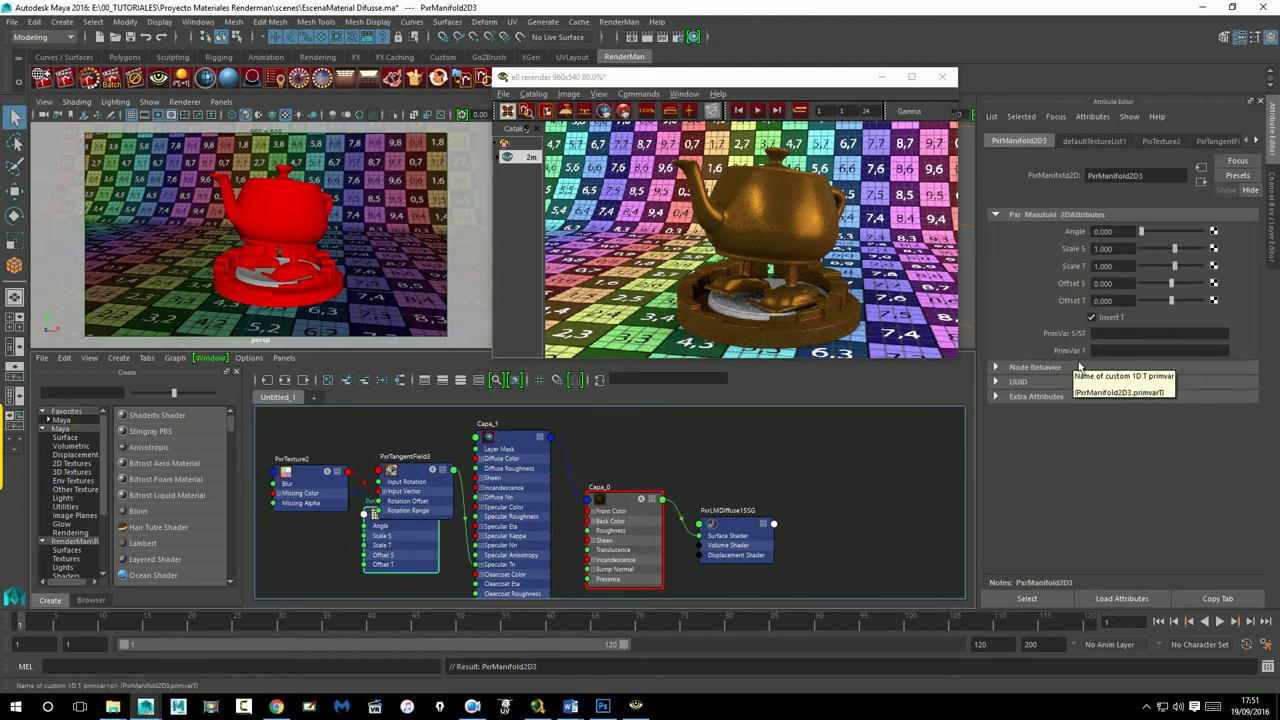
# Step: Pan the shading graph and place PxrManifold2D3 just left of PxrTexture2
pyautogui.keyDown('alt'); pyautogui.moveTo(823, 463); pyautogui.dragTo(613, 551, button='middle'); pyautogui.keyUp('alt')
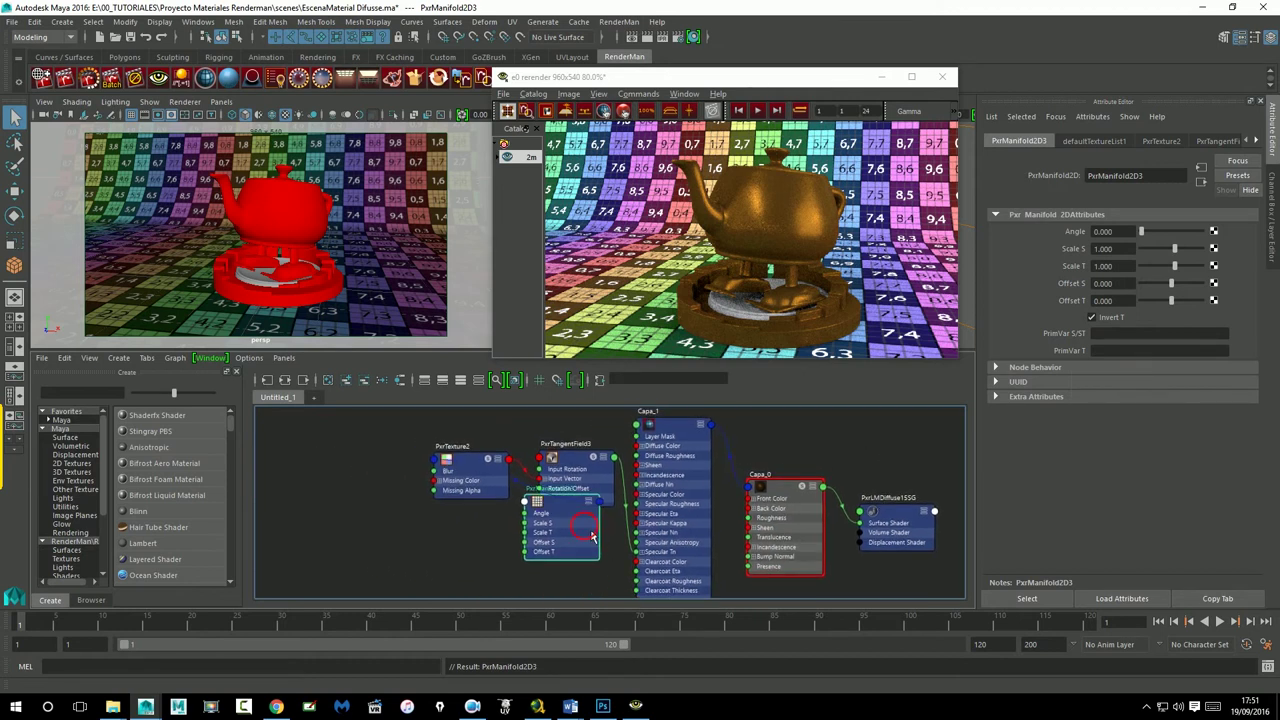
pyautogui.moveTo(540, 494); pyautogui.dragTo(343, 455)
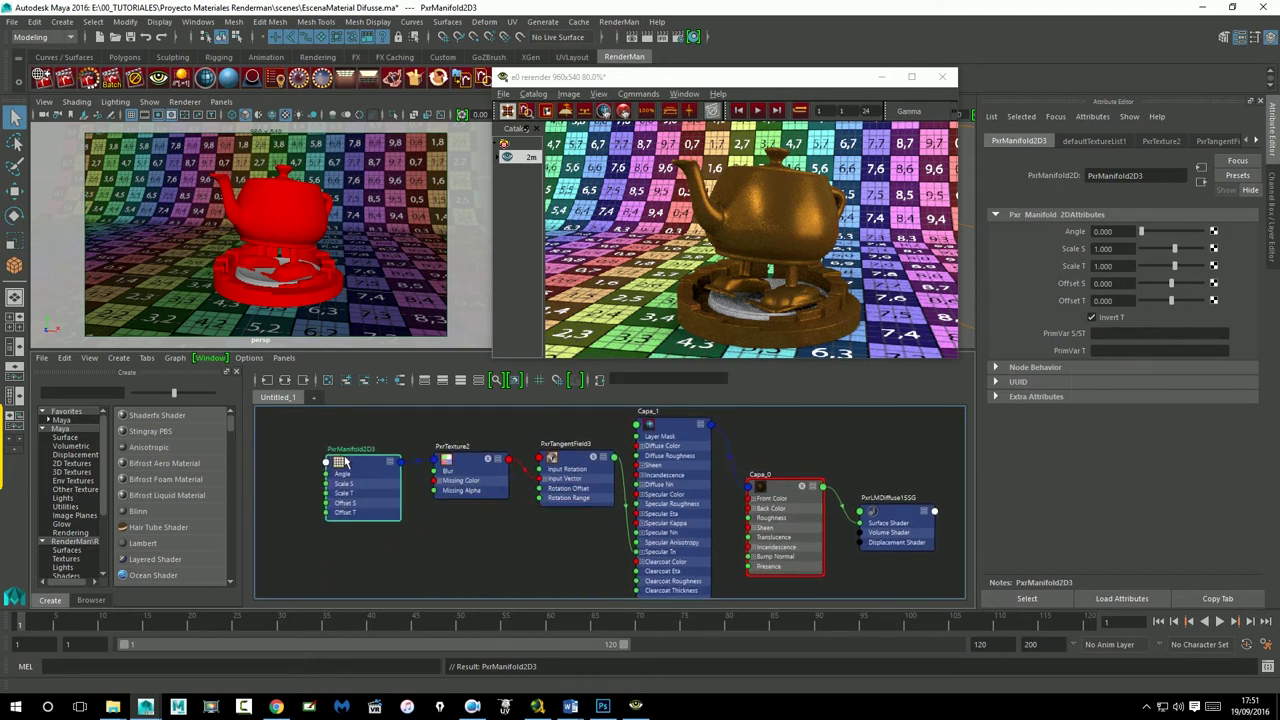
pyautogui.moveTo(368, 462); pyautogui.dragTo(366, 469)
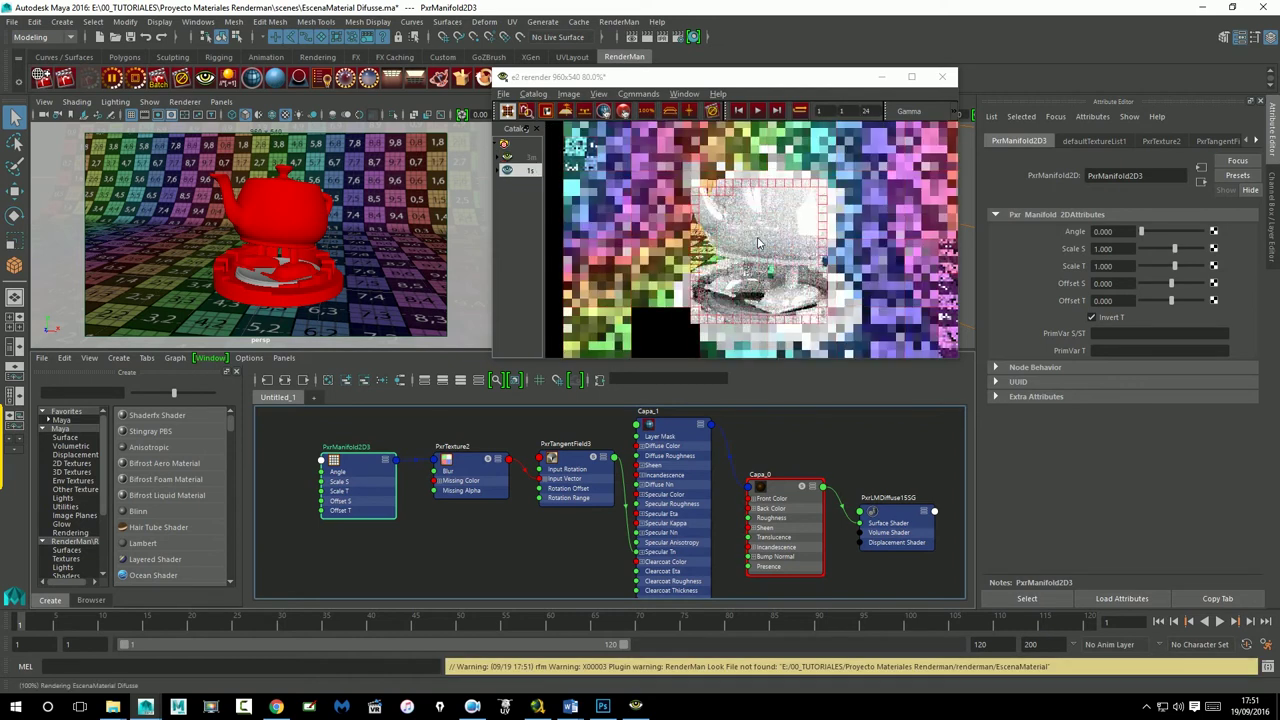
# Step: Set Capa_1's Advanced Anisotropy to 1 and Specular Roughness to 1, then restart IPR
pyautogui.click(684, 436)
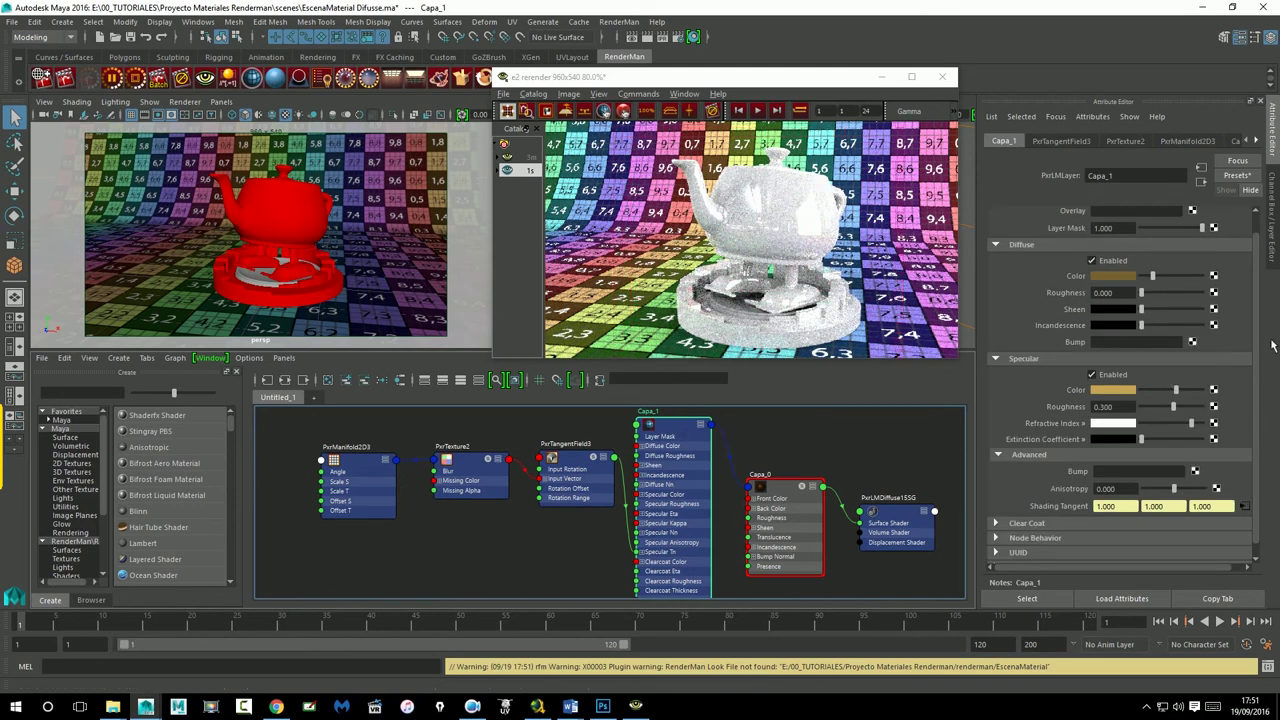
pyautogui.scroll(1, 1264, 341)
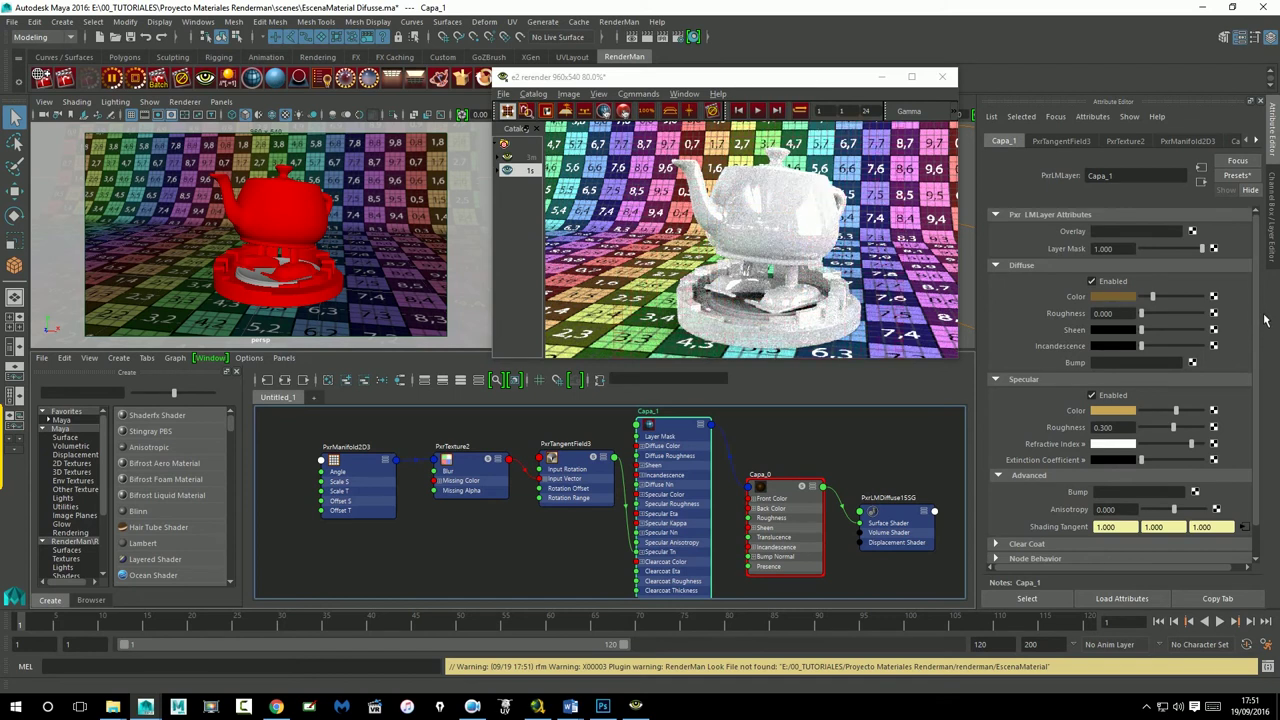
pyautogui.click(1118, 510)
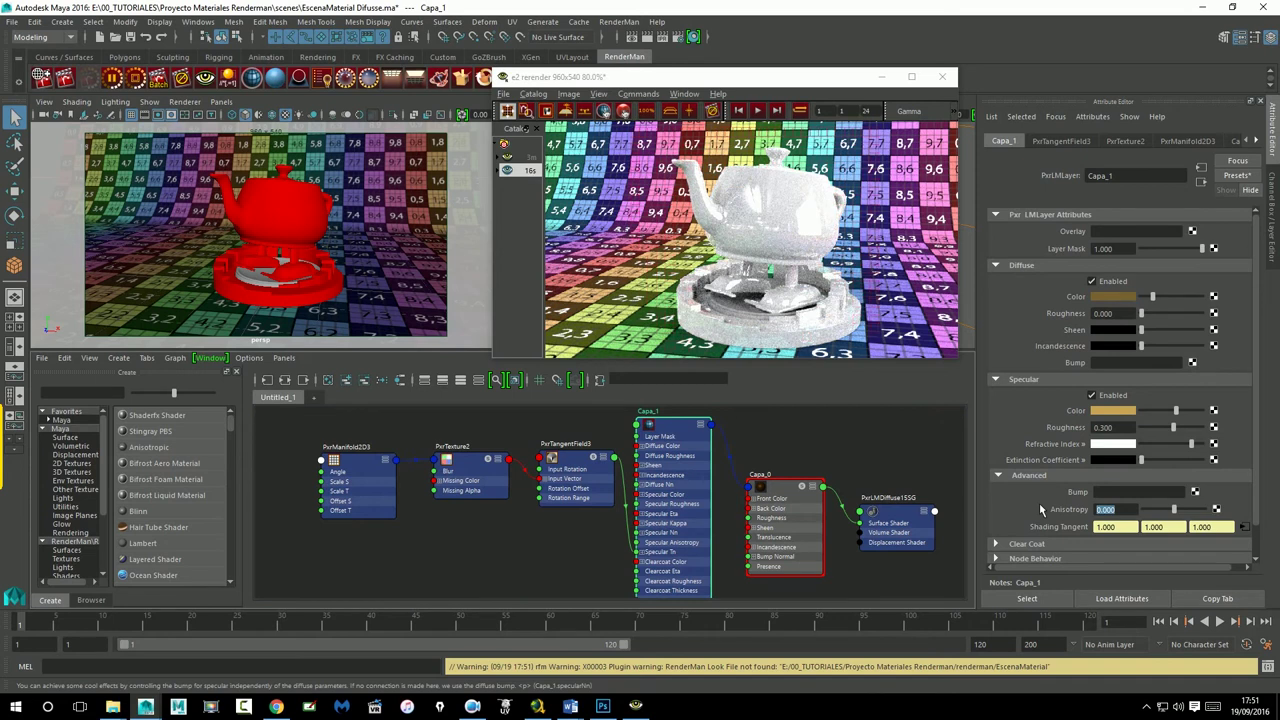
pyautogui.write('1')
pyautogui.press('Return')
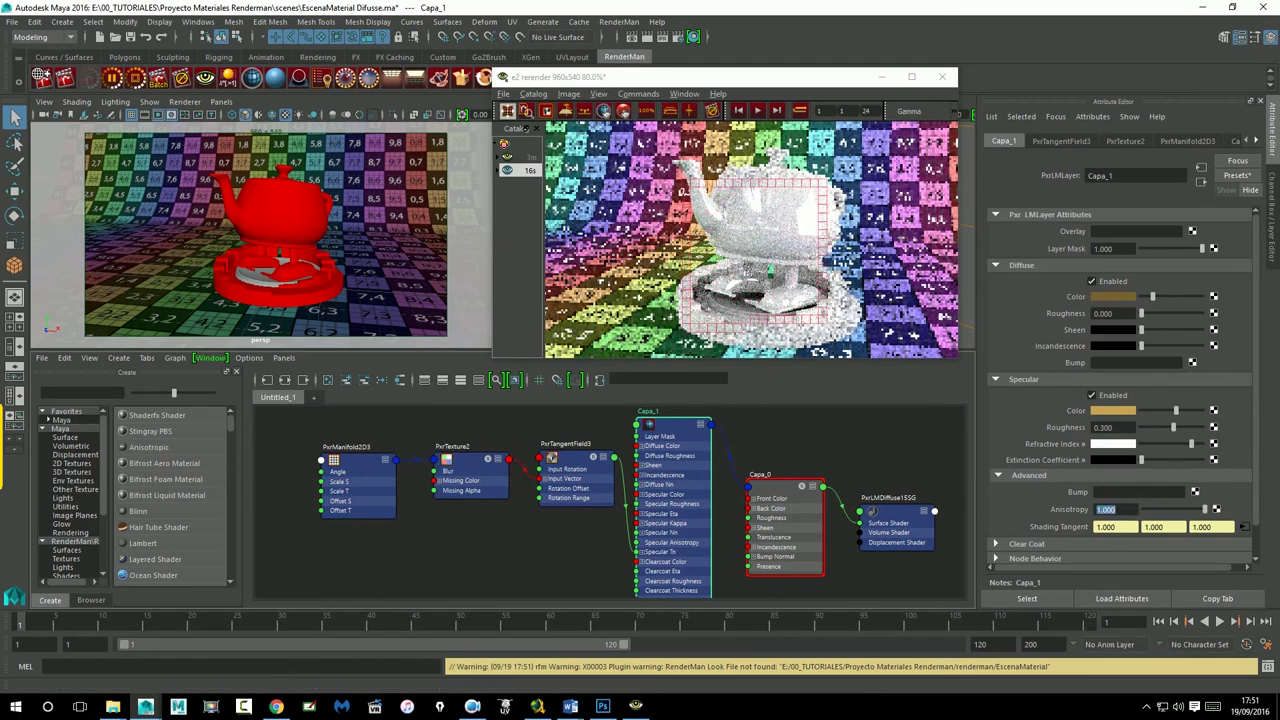
pyautogui.click(1100, 427)
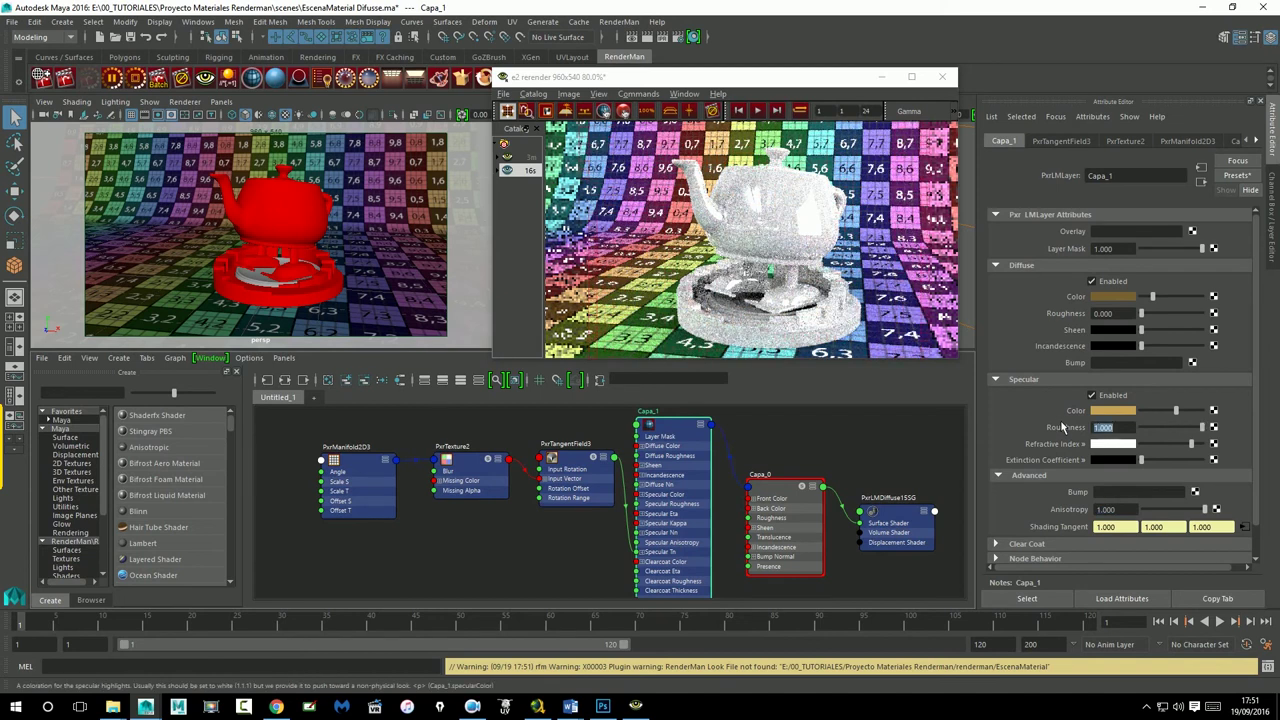
pyautogui.write('1')
pyautogui.press('Return')
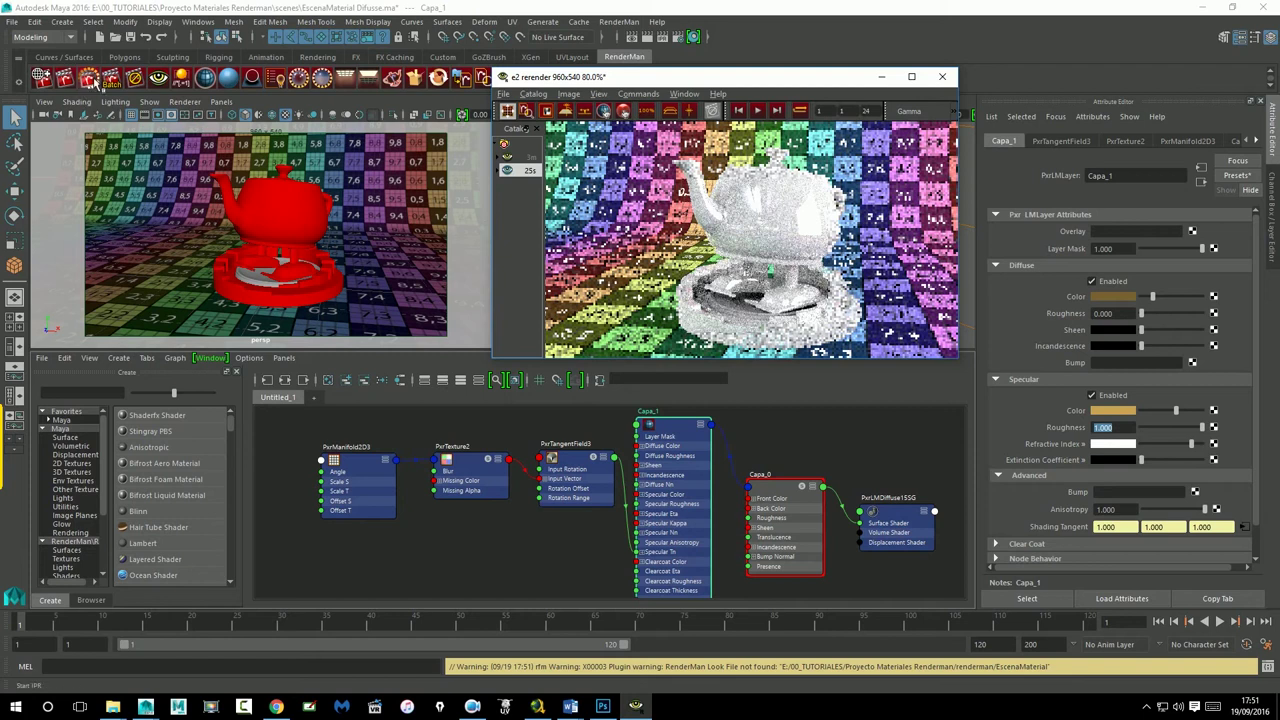
pyautogui.click(104, 83)
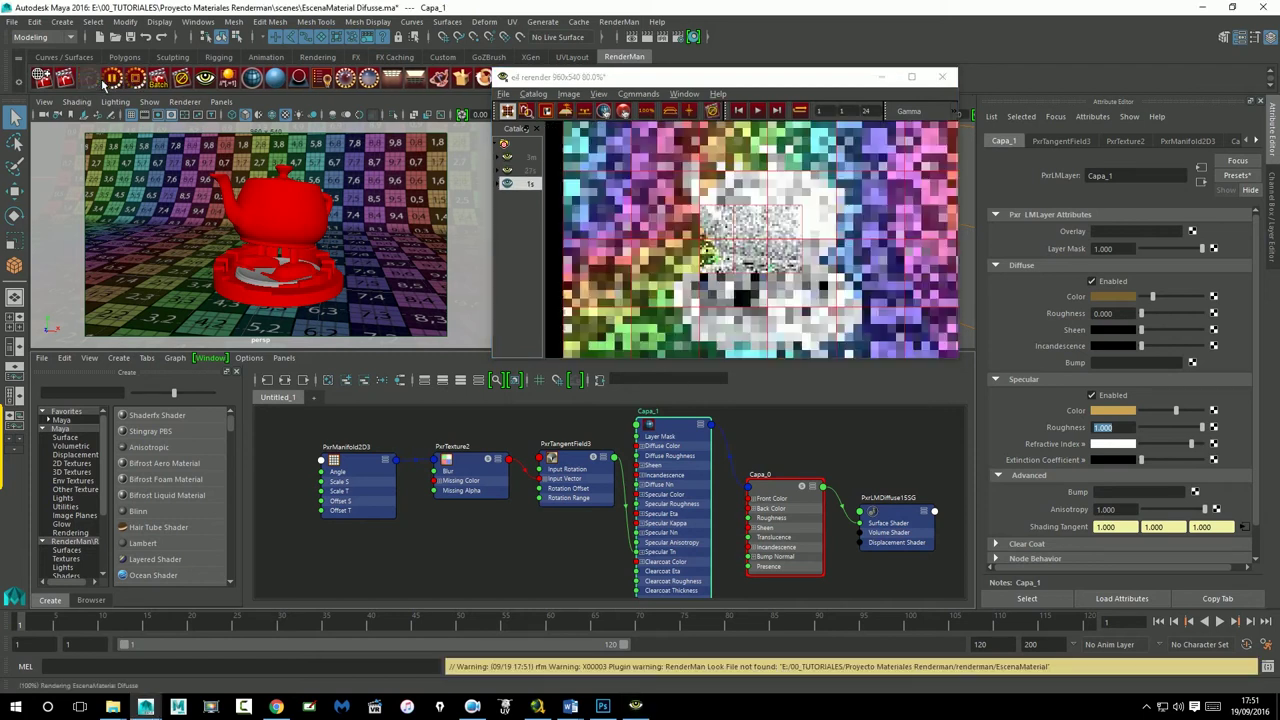
# Step: Break PxrTangentField3's link to Capa_1's shading tangent, compare the render, then undo to restore it
pyautogui.rightClick(1092, 528)
pyautogui.click(1105, 562)
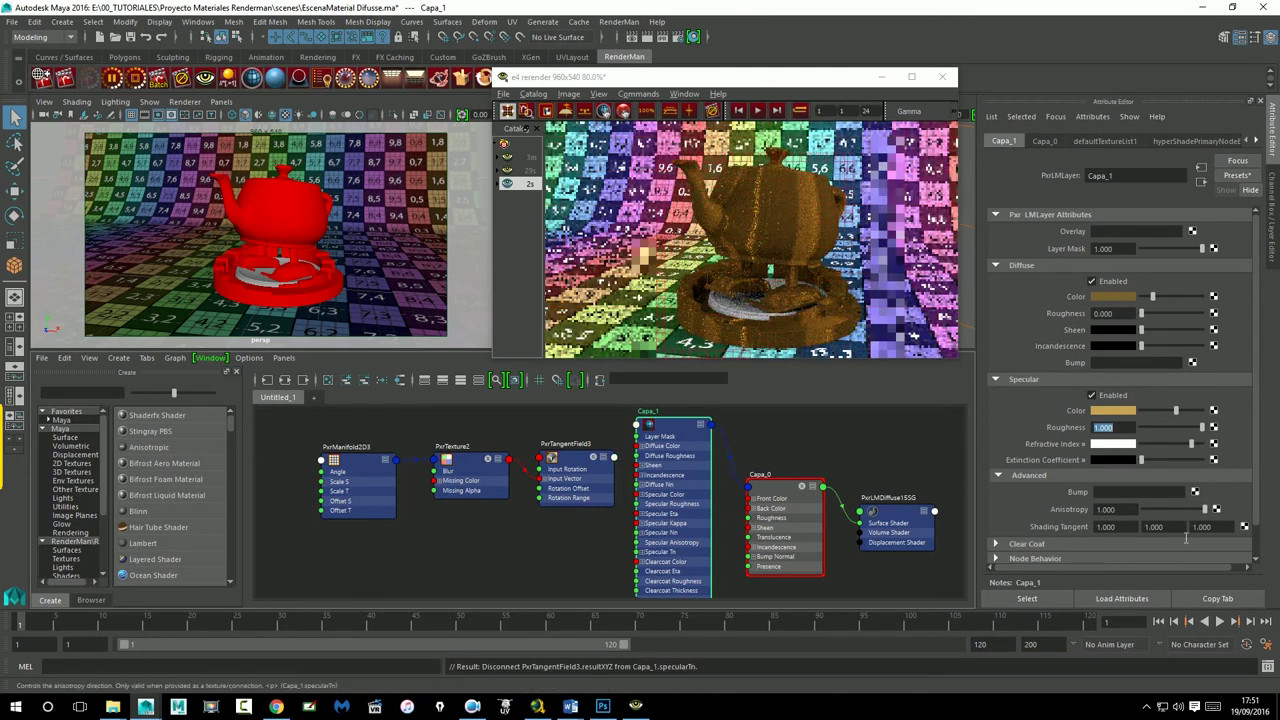
pyautogui.click(699, 497)
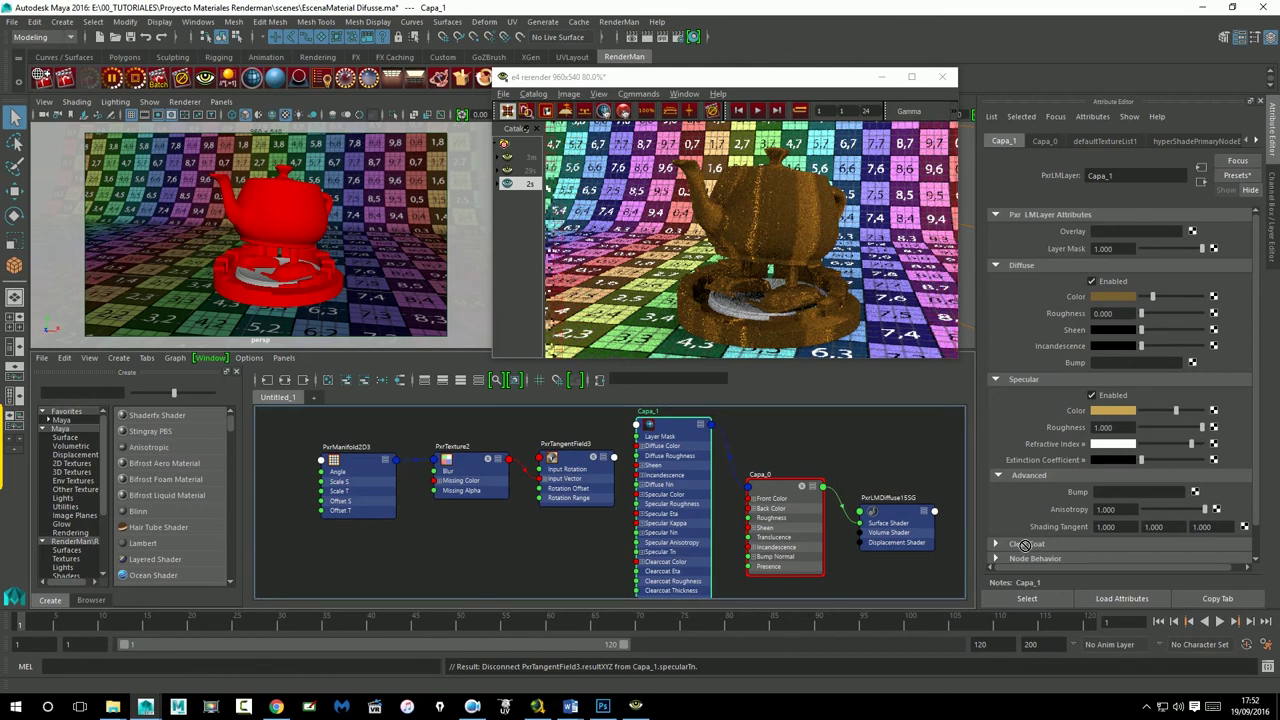
pyautogui.hotkey('ctrl', 'z')
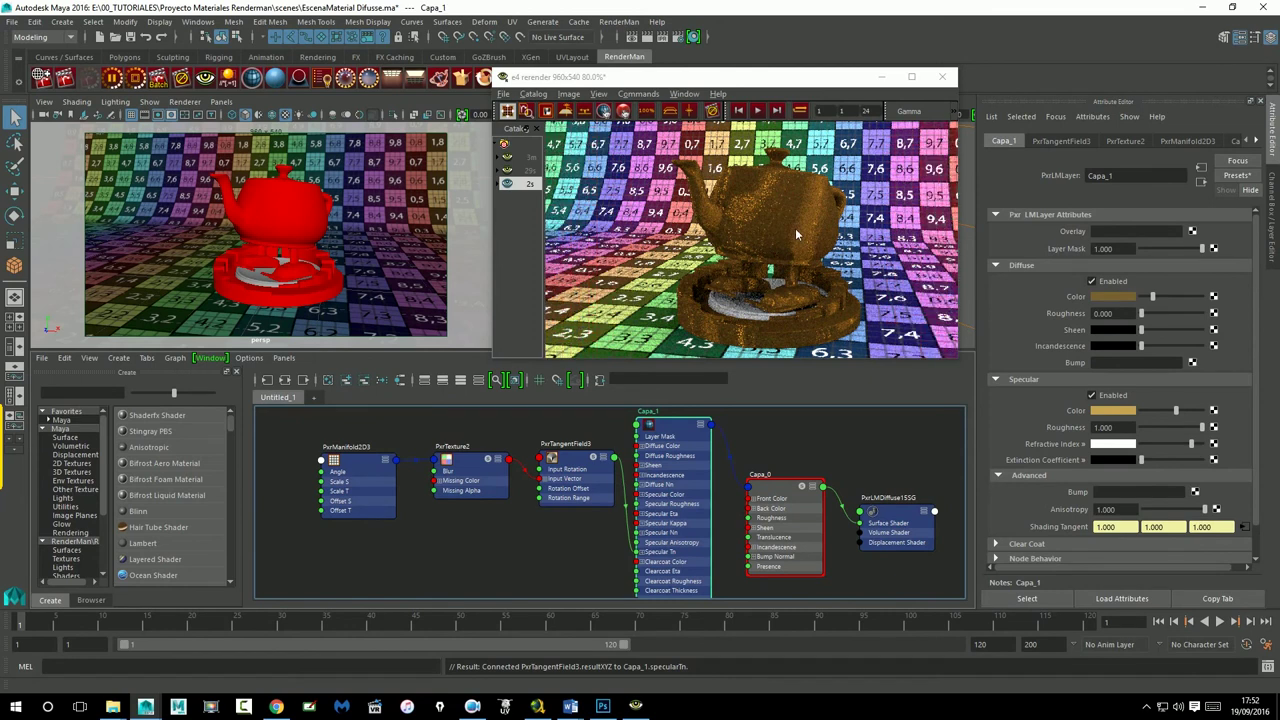
# Step: Set Capa_1's diffuse roughness to 0.5 and brighten the specular and diffuse gold colour sliders
pyautogui.click(1102, 313)
pyautogui.write('0.500')
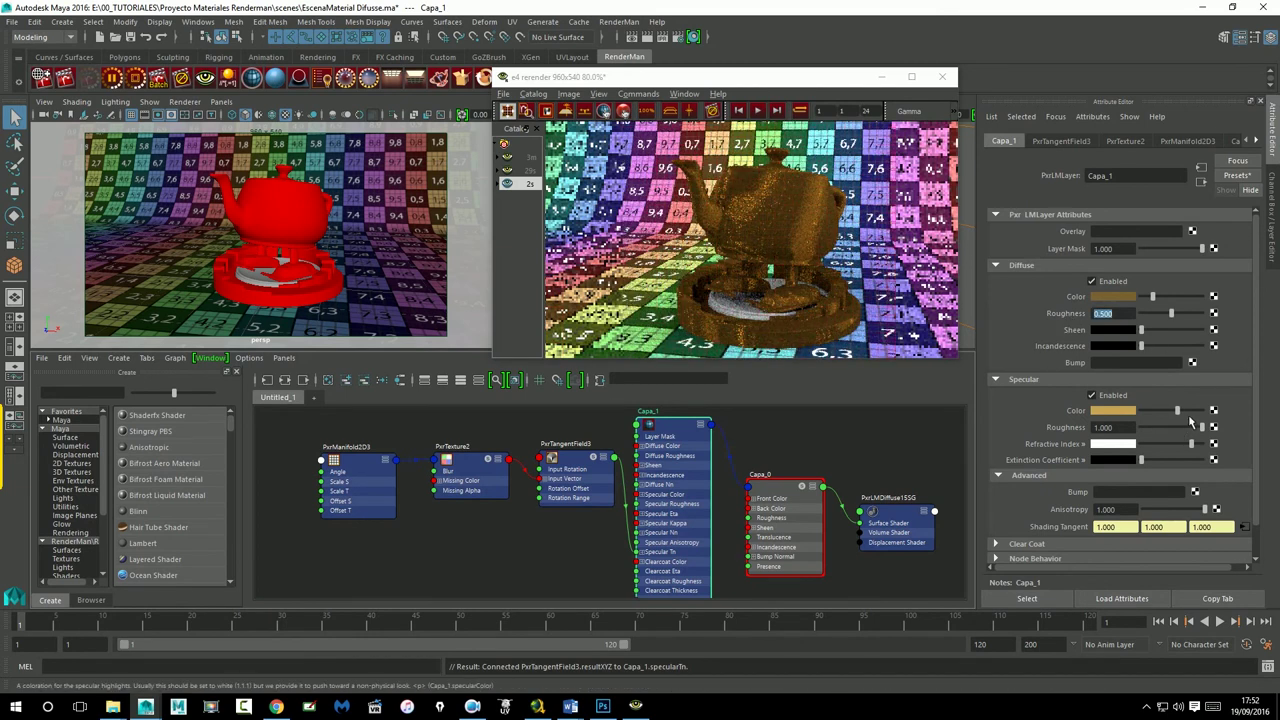
pyautogui.moveTo(1176, 410); pyautogui.dragTo(1201, 419)
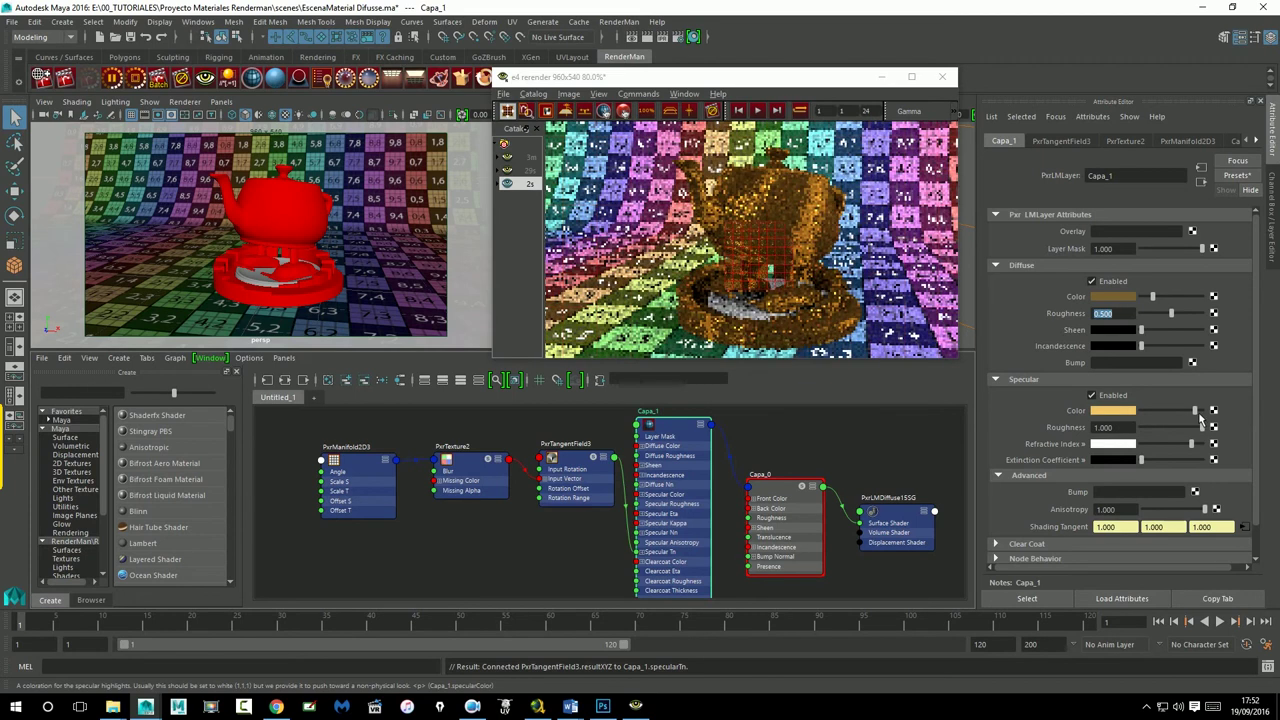
pyautogui.moveTo(1168, 311); pyautogui.dragTo(1170, 311)
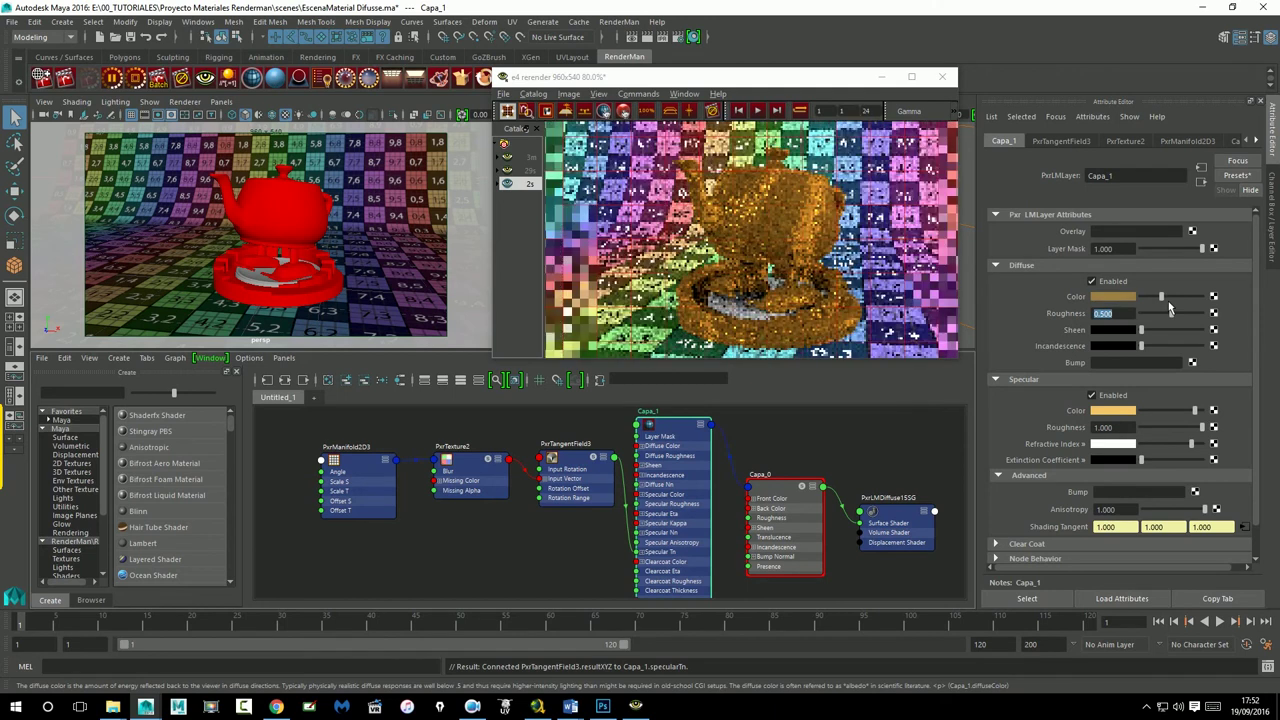
pyautogui.moveTo(1170, 311); pyautogui.dragTo(1162, 302)
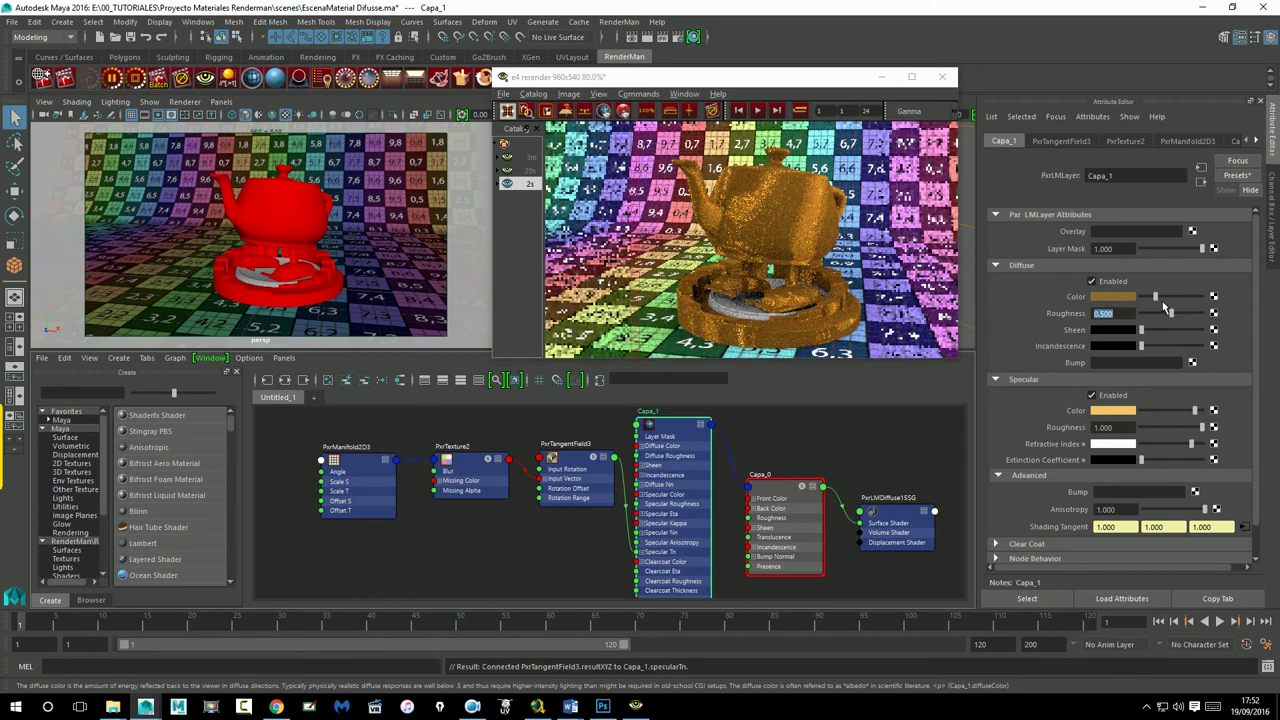
pyautogui.scroll(2, 784, 220)
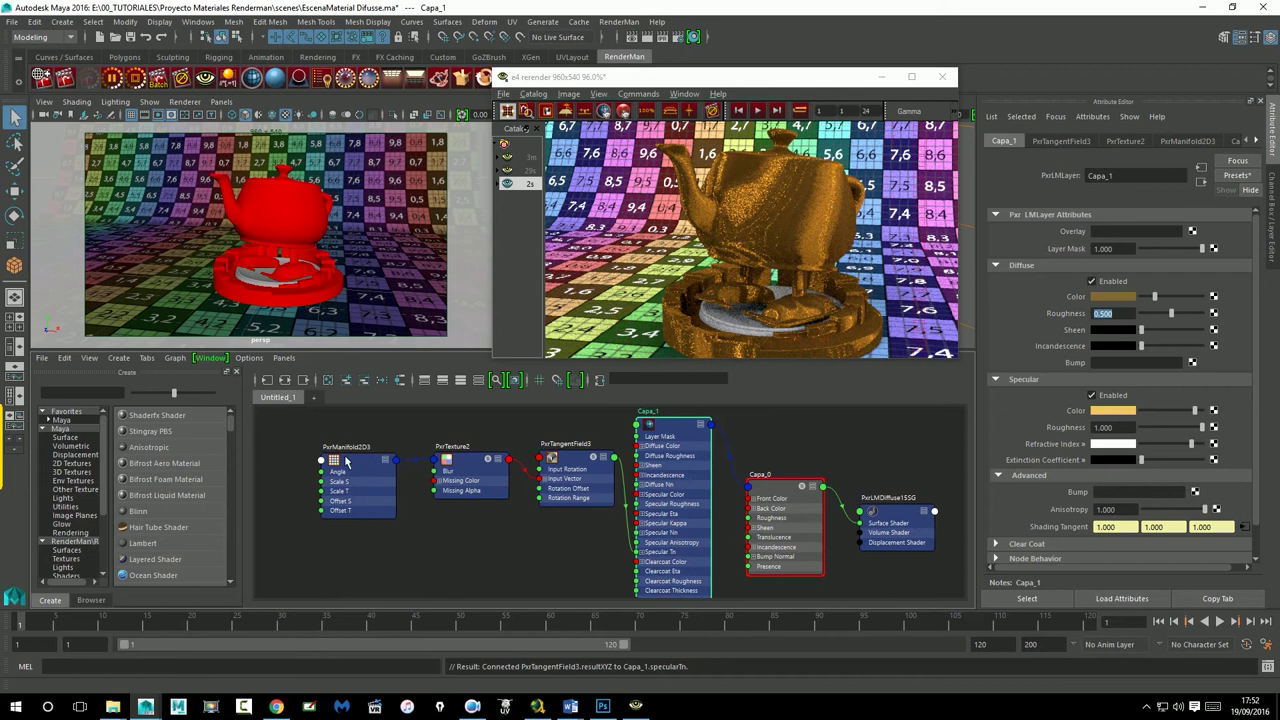
# Step: Follow PxrTangentField3's input vector to PxrManifold2D3 and set Scale S and Scale T to 20
pyautogui.click(1061, 140)
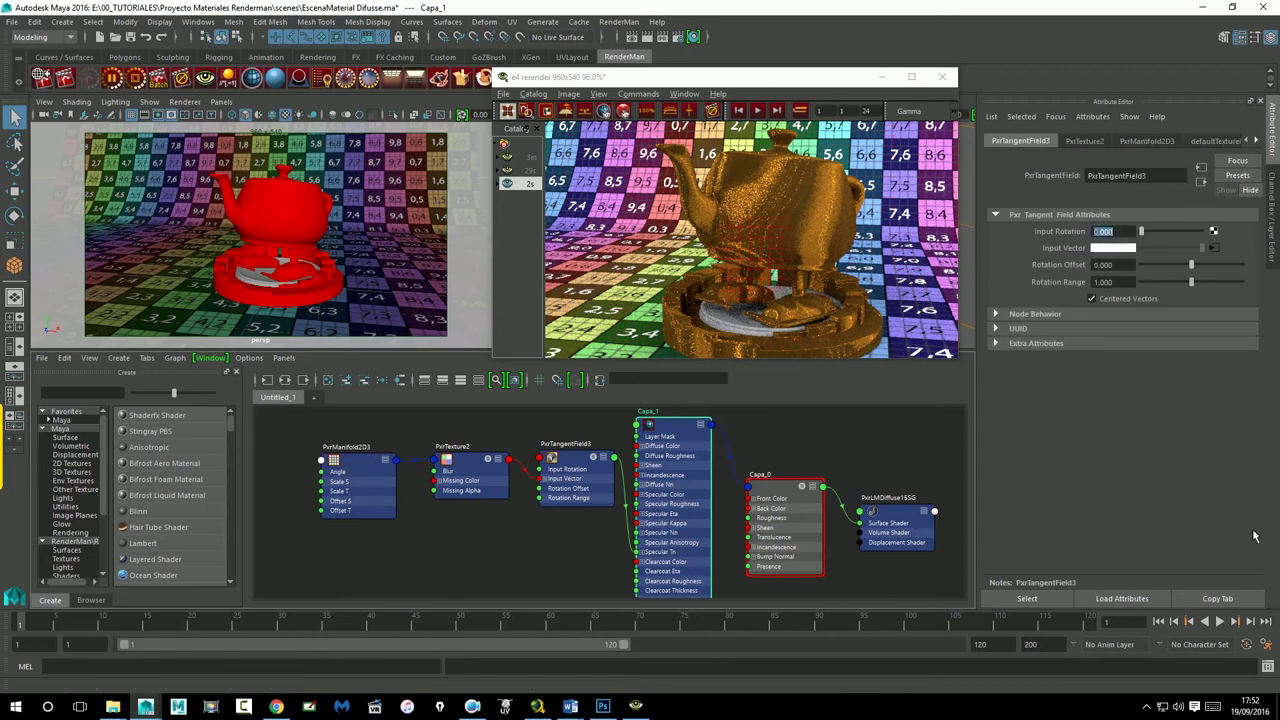
pyautogui.click(1216, 249)
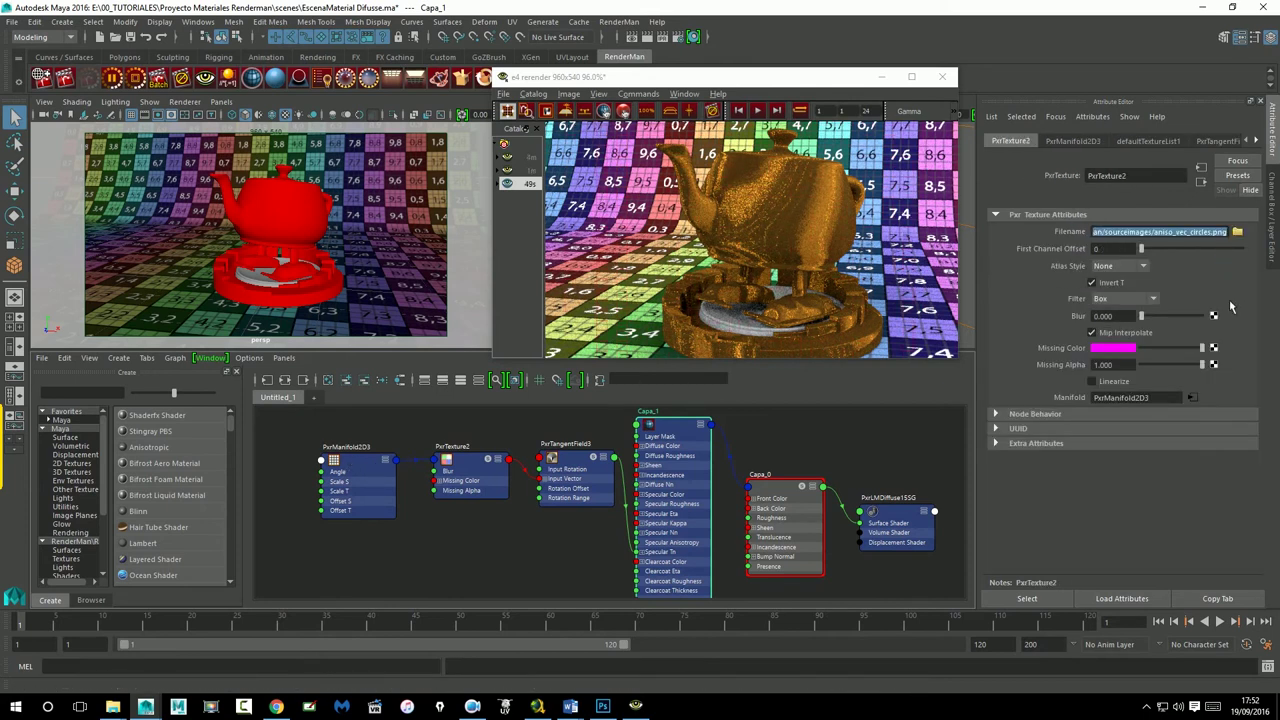
pyautogui.click(1204, 406)
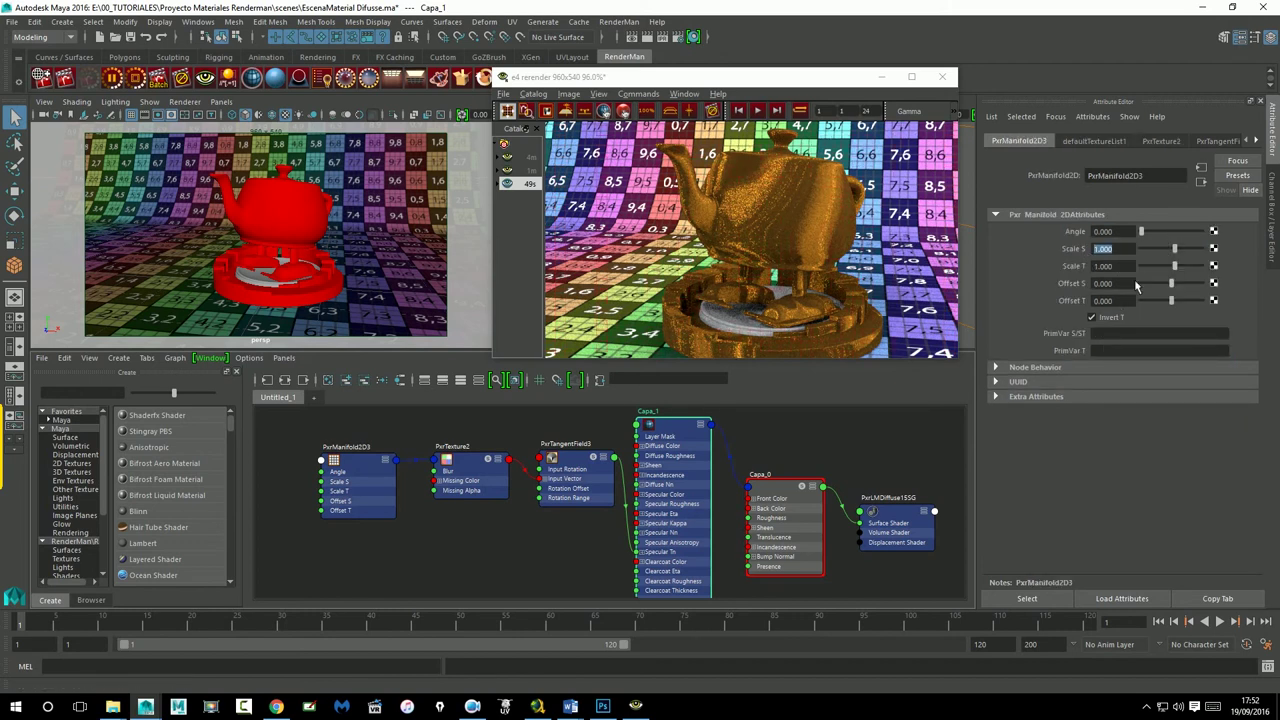
pyautogui.write('20')
pyautogui.press('Tab')
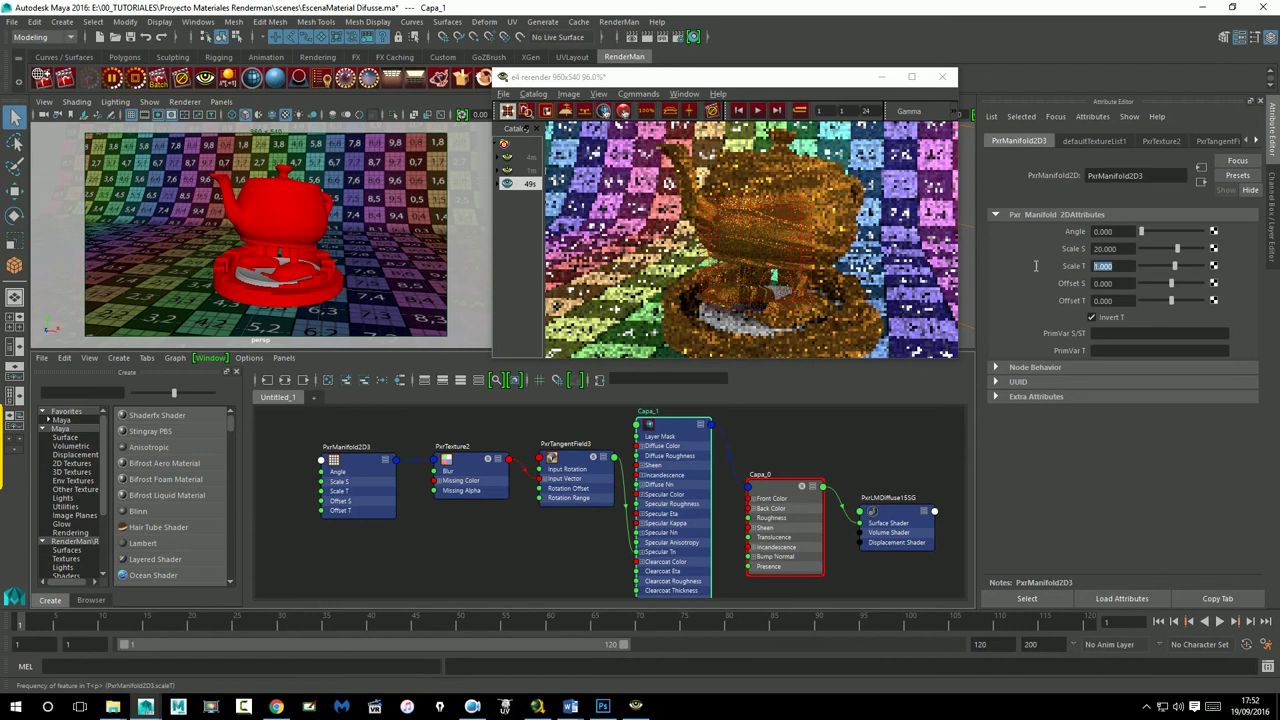
pyautogui.write('20')
pyautogui.press('Return')
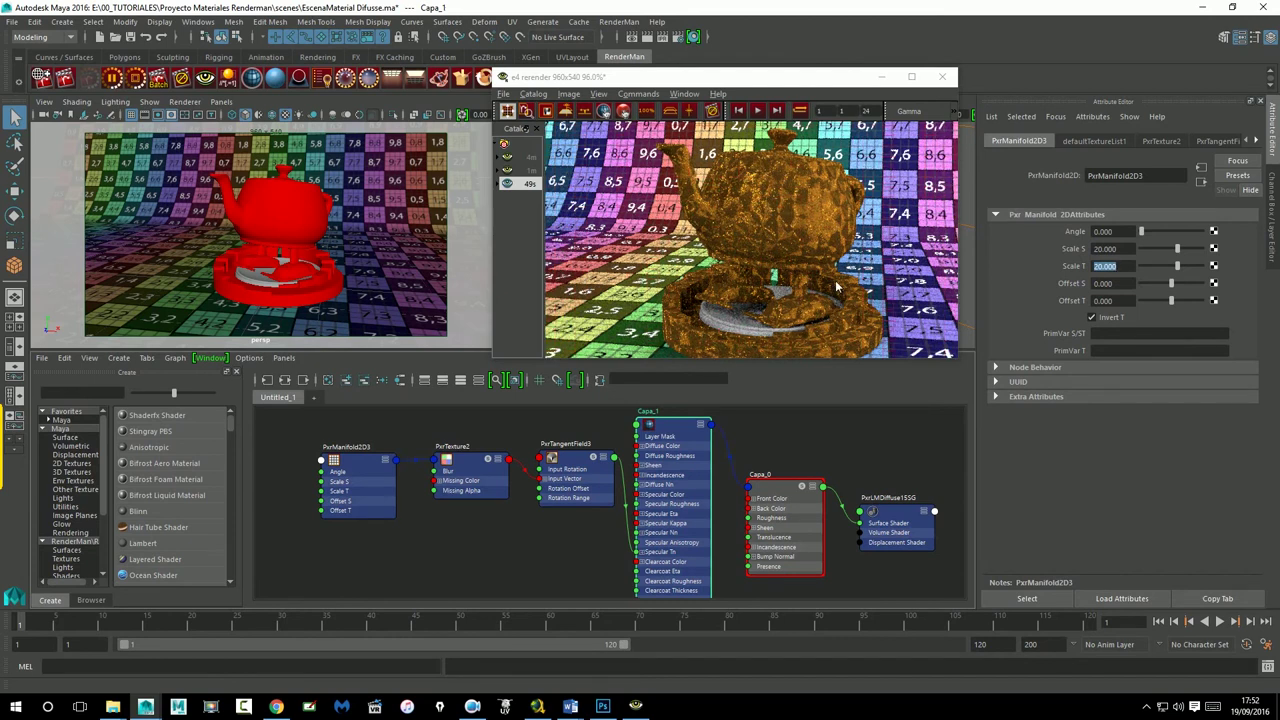
# Step: Return to Capa_1's layer attributes and enter a roughness value of 0.2
pyautogui.click(1208, 183)
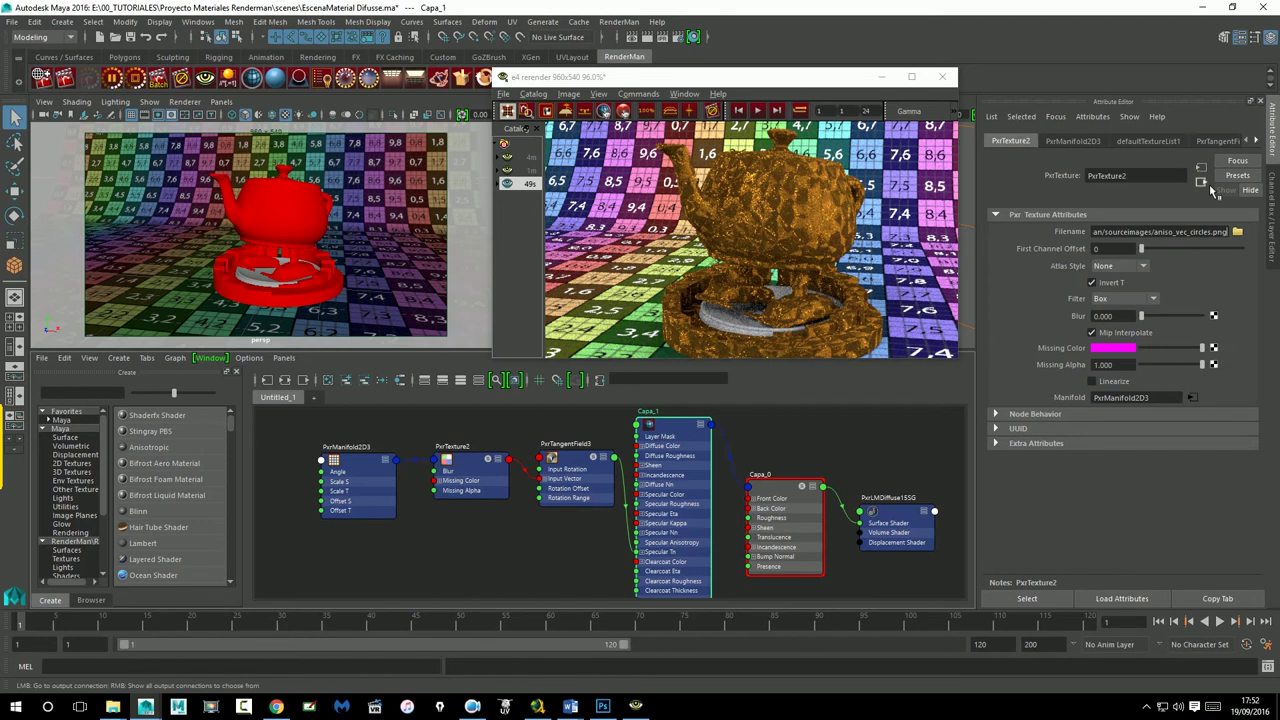
pyautogui.click(1208, 183)
pyautogui.click(1210, 186)
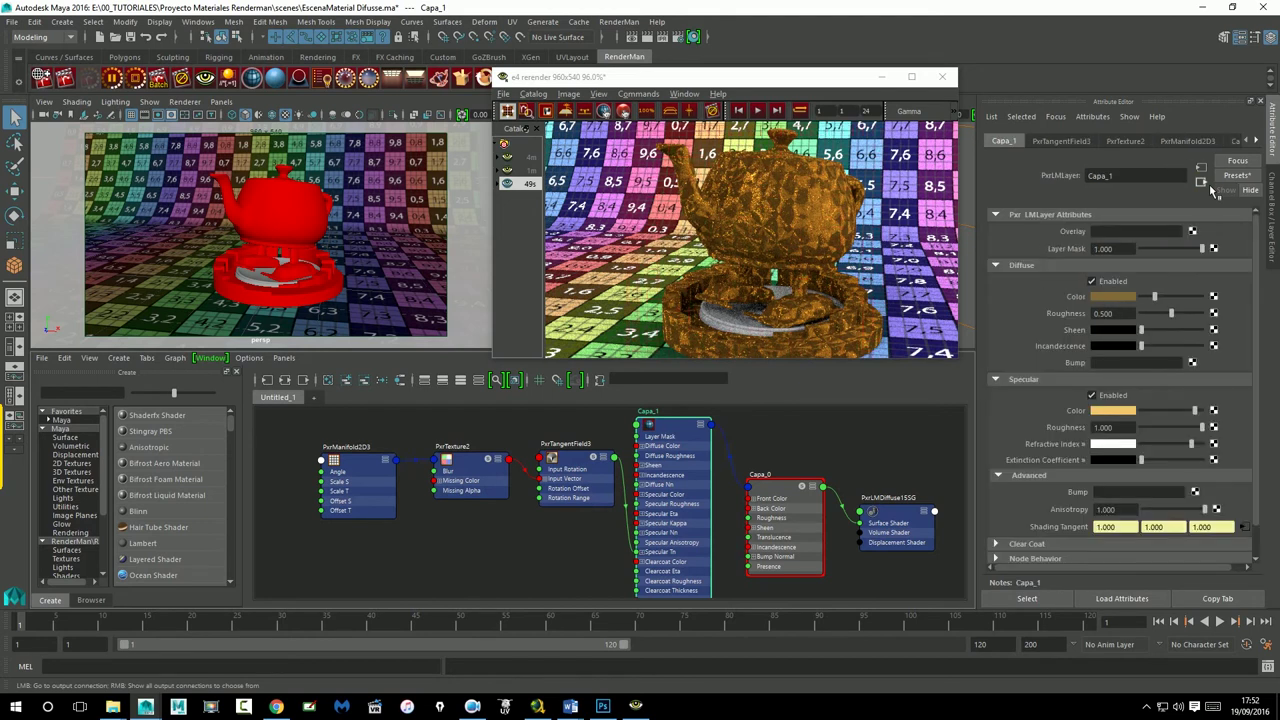
pyautogui.scroll(-1, 1140, 452)
pyautogui.doubleClick(1122, 283)
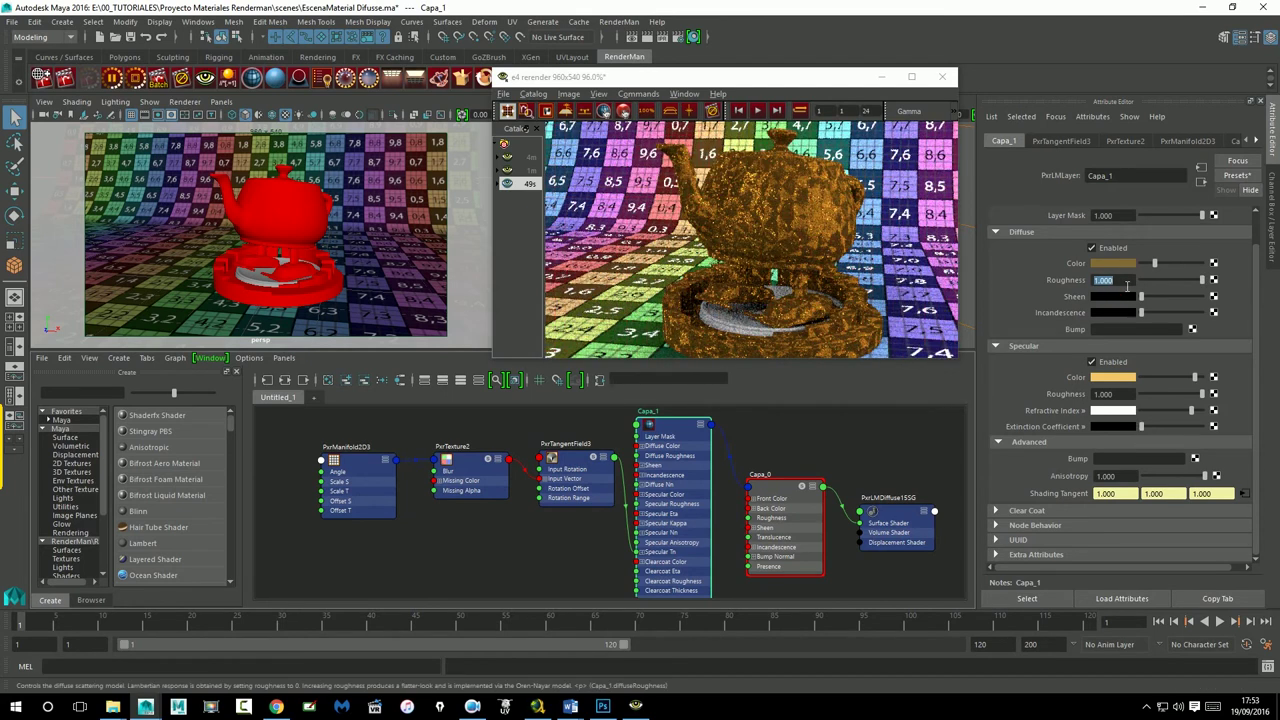
pyautogui.moveTo(1076, 297)
pyautogui.write('0.10')
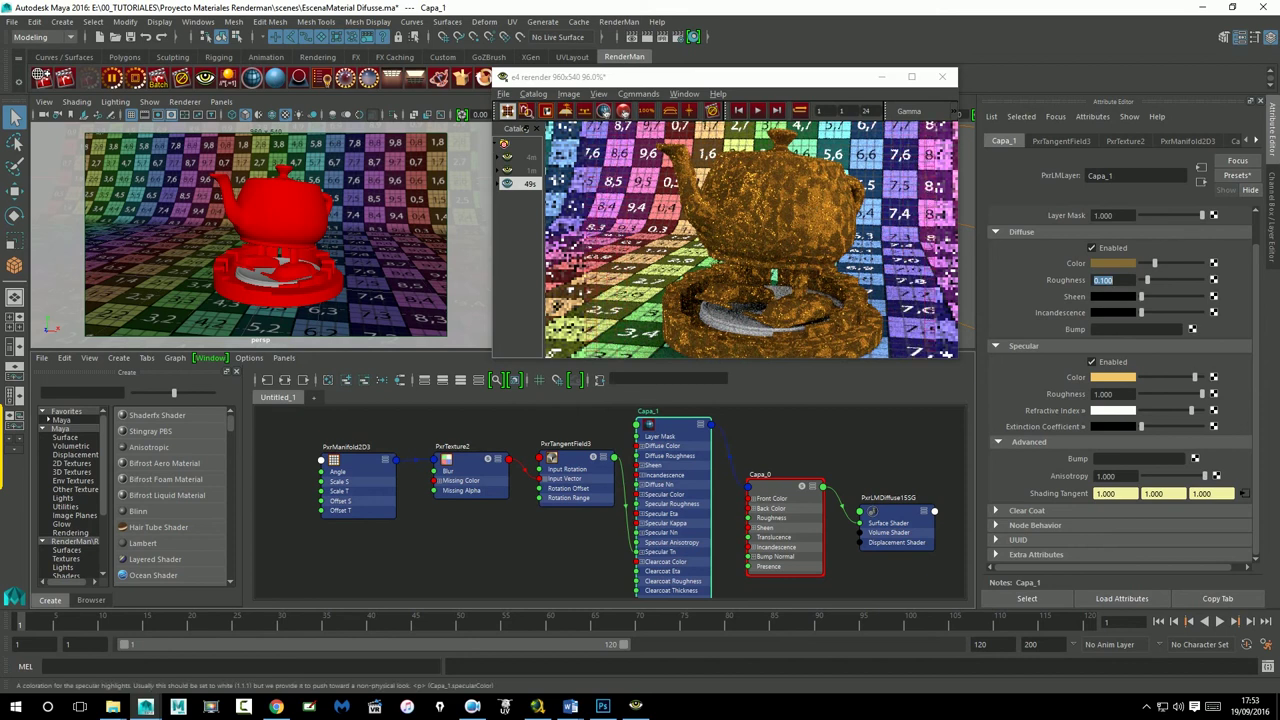
pyautogui.write('0.2')
pyautogui.press('Return')
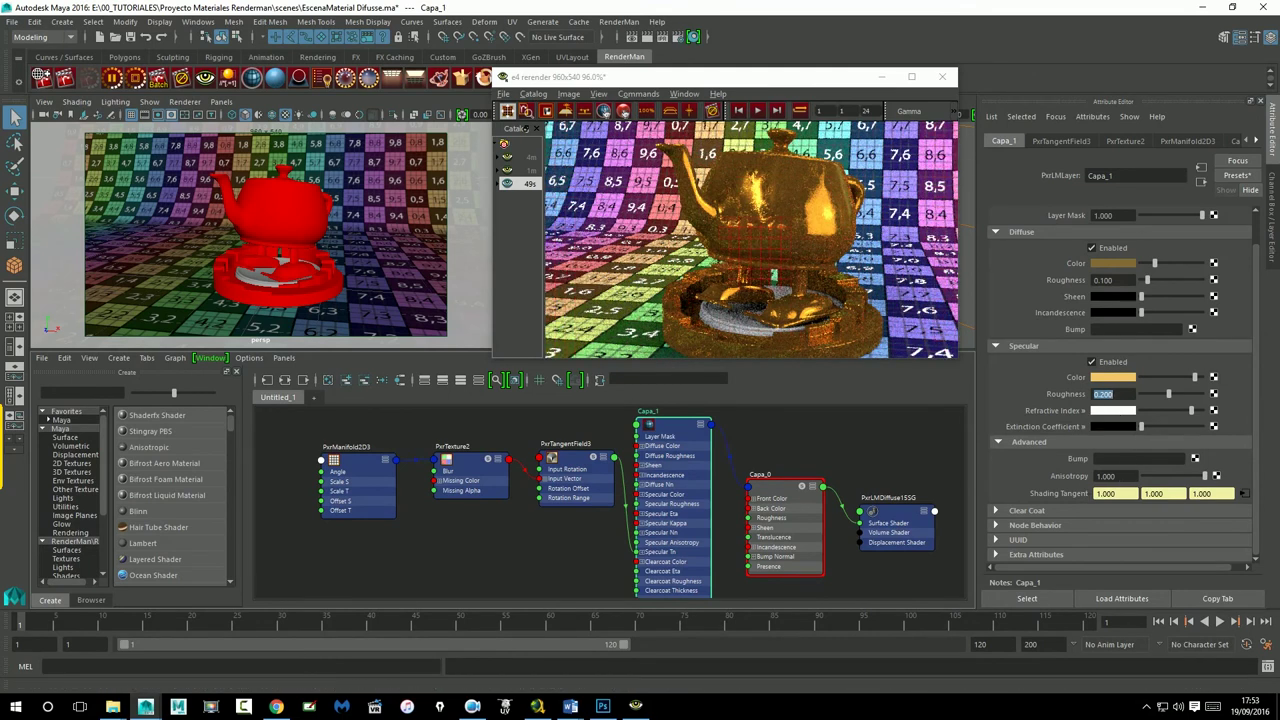
# Step: Set diffuse roughness and specular roughness to 0 and bring anisotropy down to 0
pyautogui.click(1102, 280)
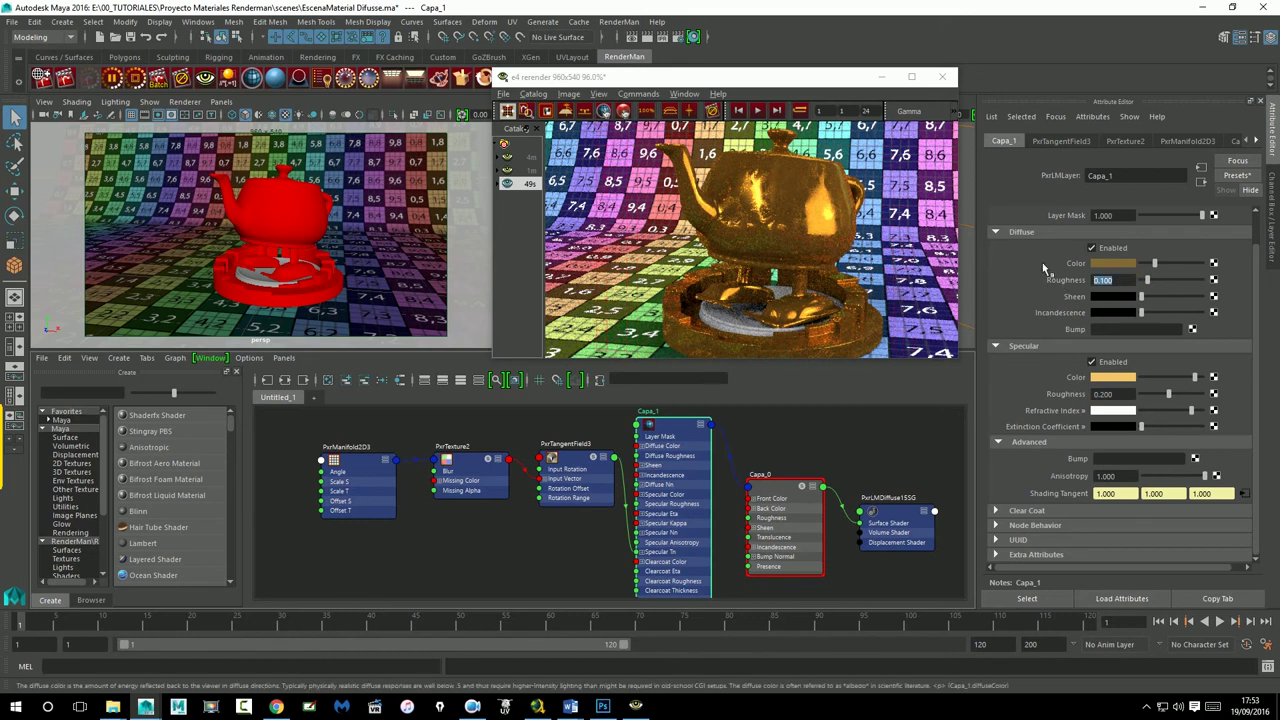
pyautogui.write('0.000')
pyautogui.press('Return')
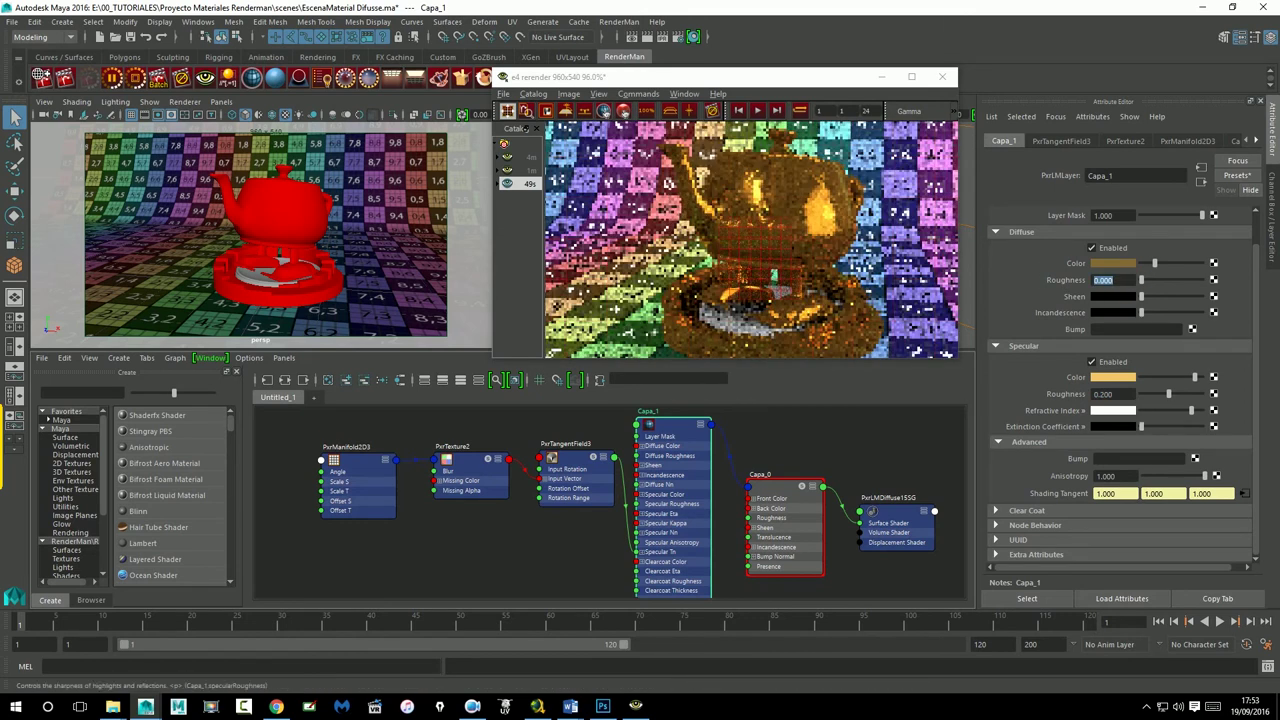
pyautogui.click(1128, 398)
pyautogui.write('0')
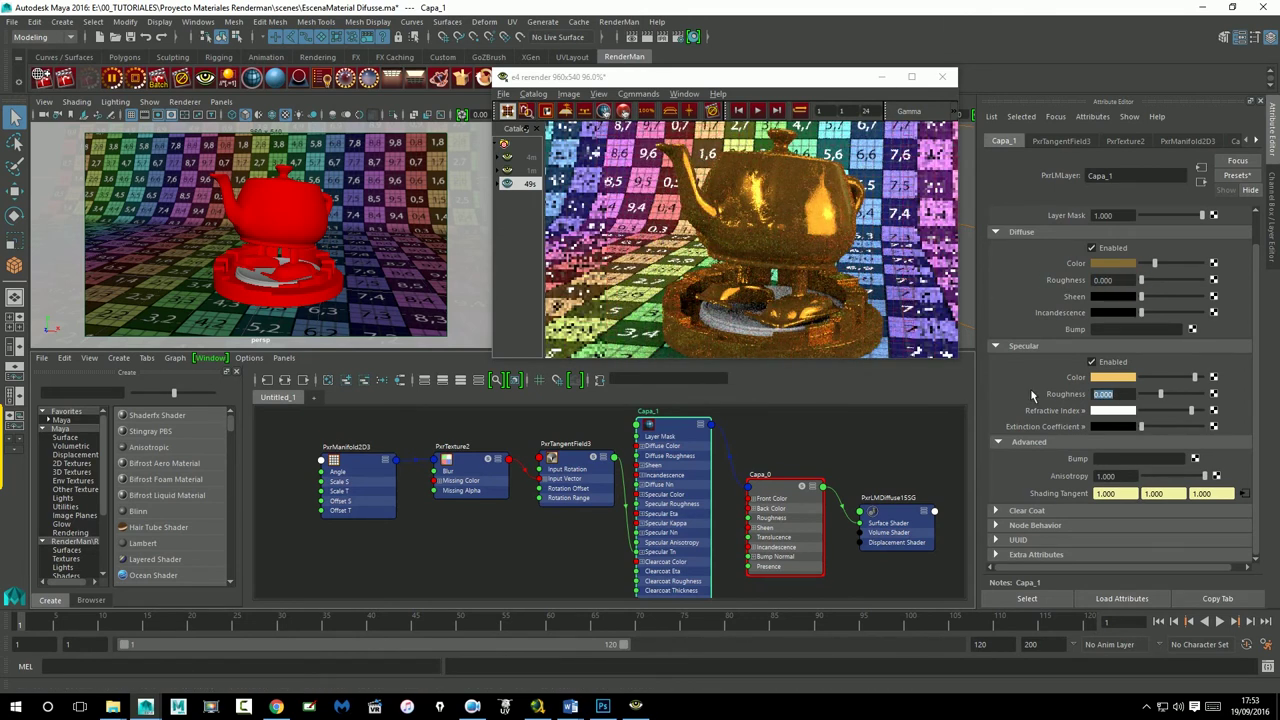
pyautogui.press('Return')
pyautogui.click(1108, 476)
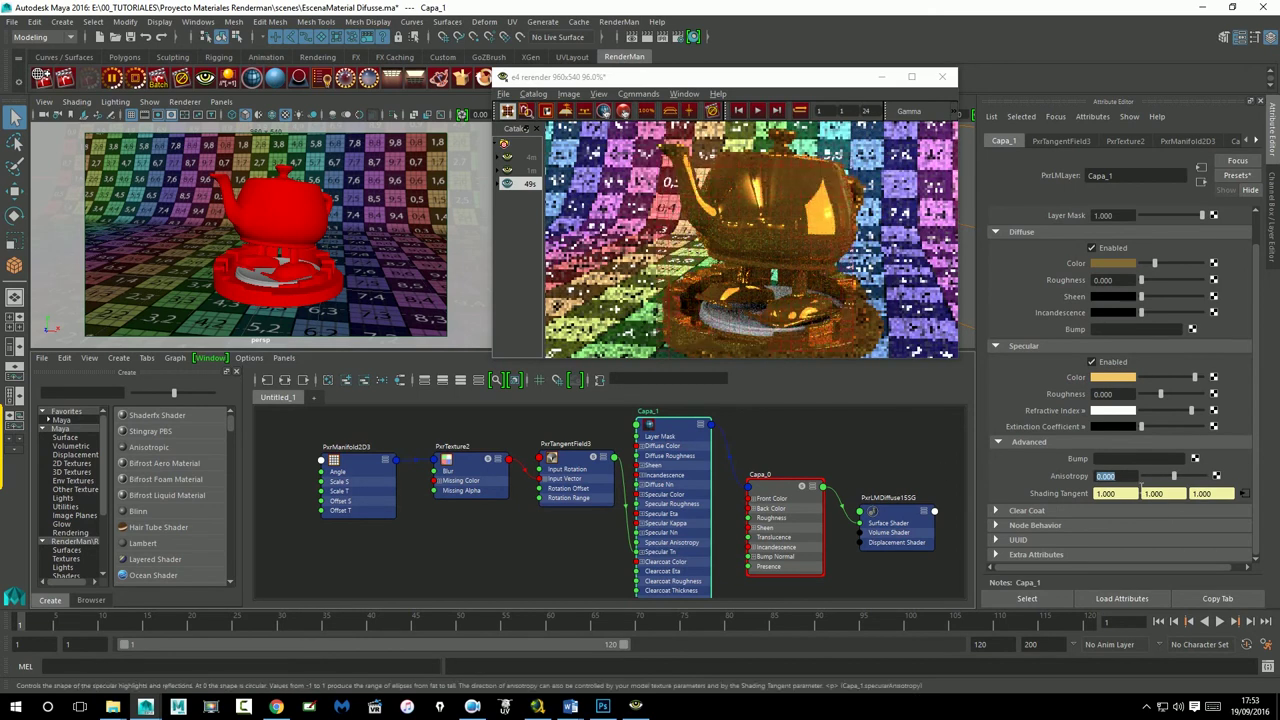
# Step: Collapse the Diffuse section, then set specular roughness to 0.3 and anisotropy to 0.5
pyautogui.click(1016, 232)
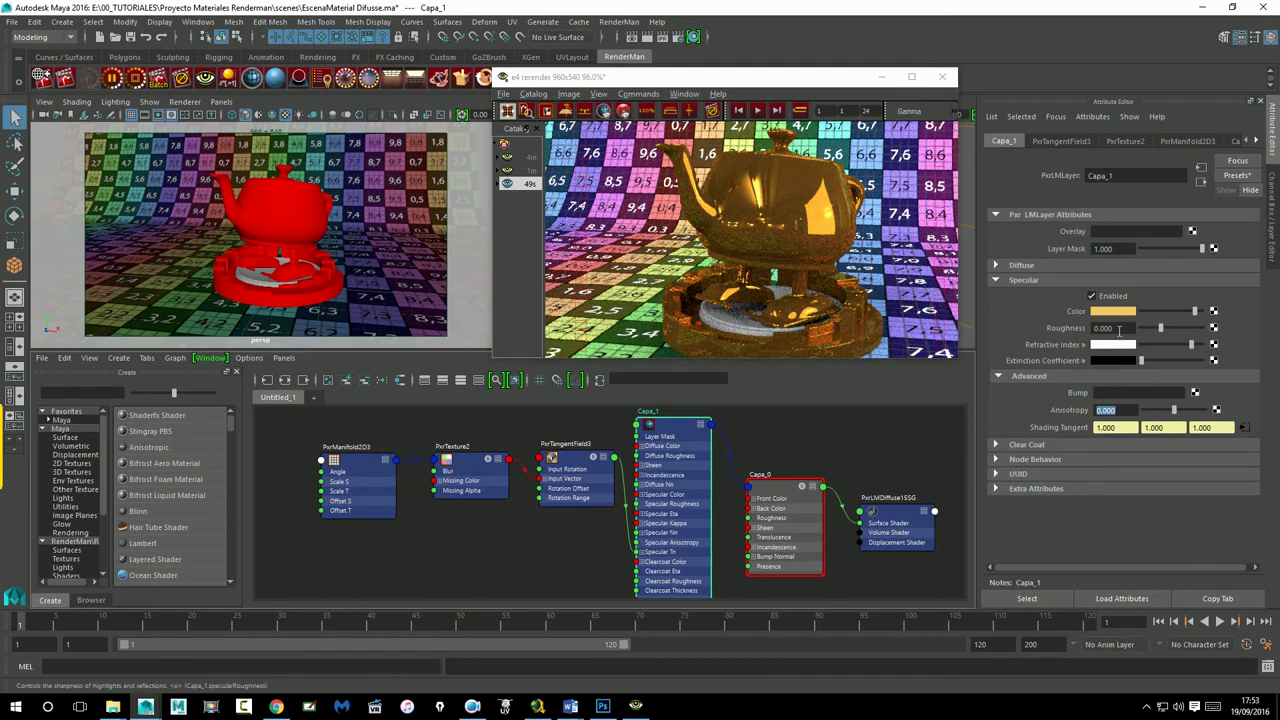
pyautogui.write('0.3')
pyautogui.press('Return')
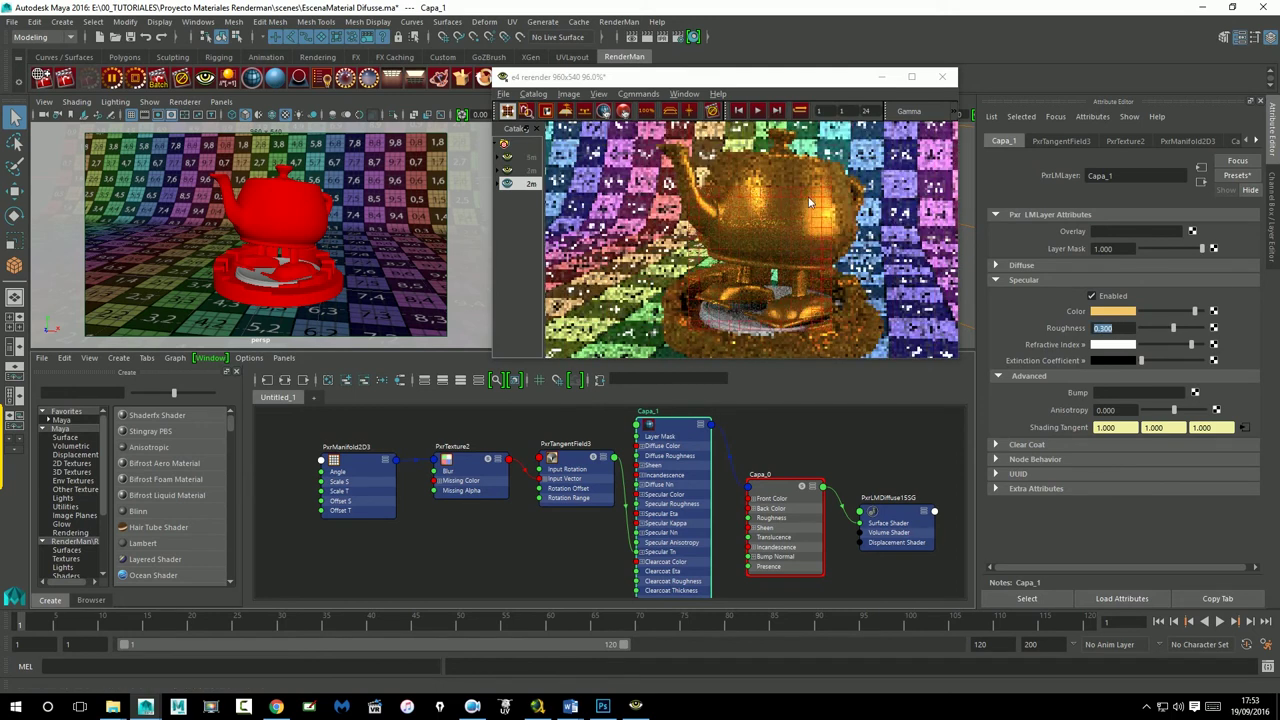
pyautogui.click(1110, 410)
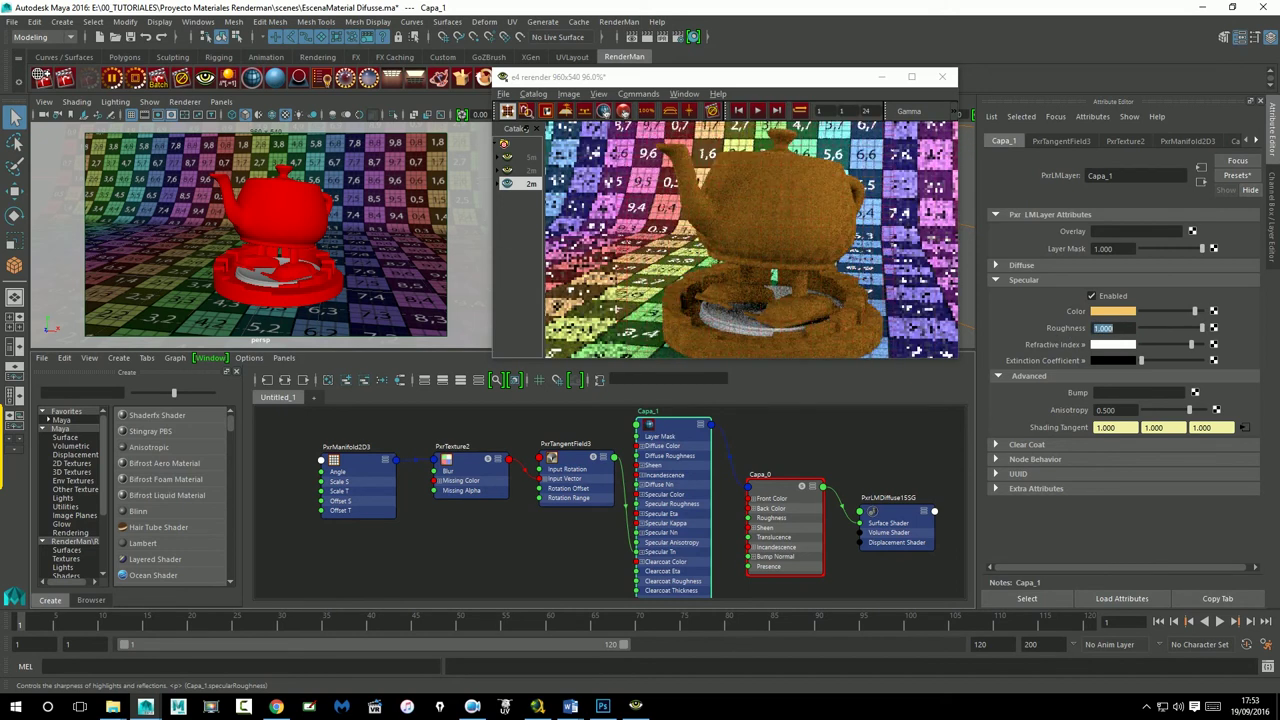
pyautogui.write('0.3')
pyautogui.press('Return')
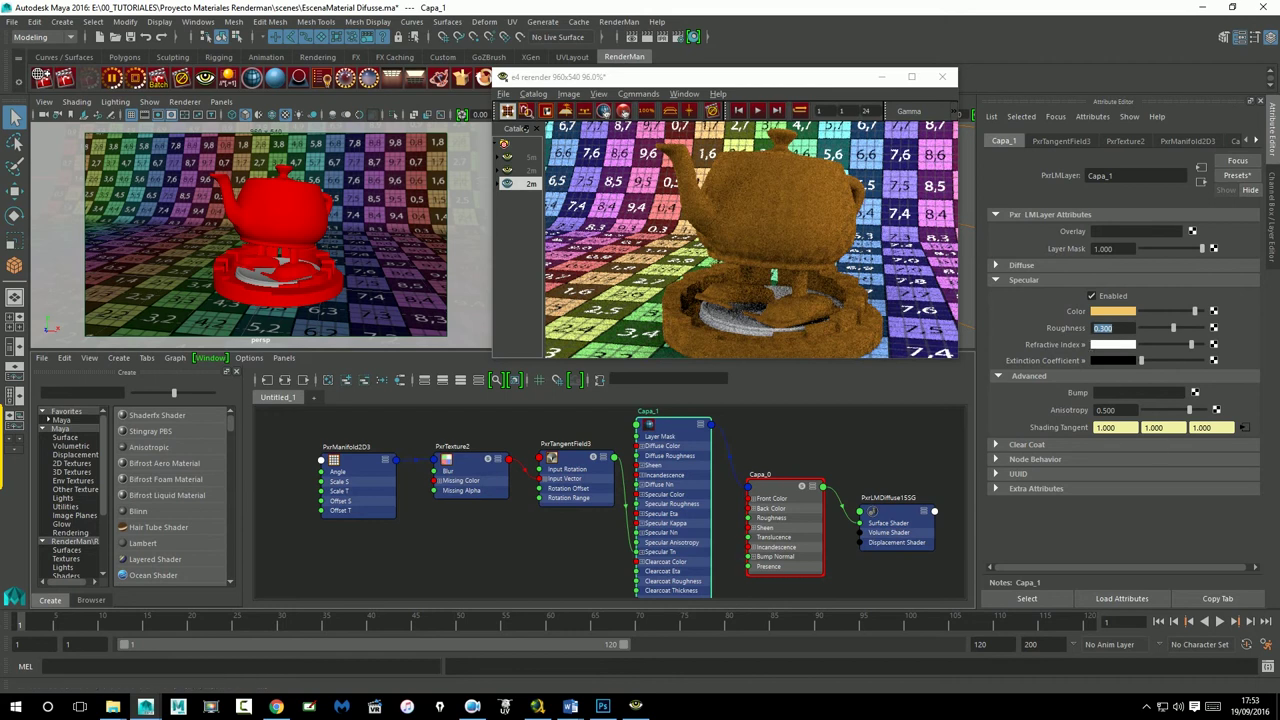
# Step: Try a specular anisotropy of 2, then settle on an anisotropy of 1
pyautogui.click(1100, 411)
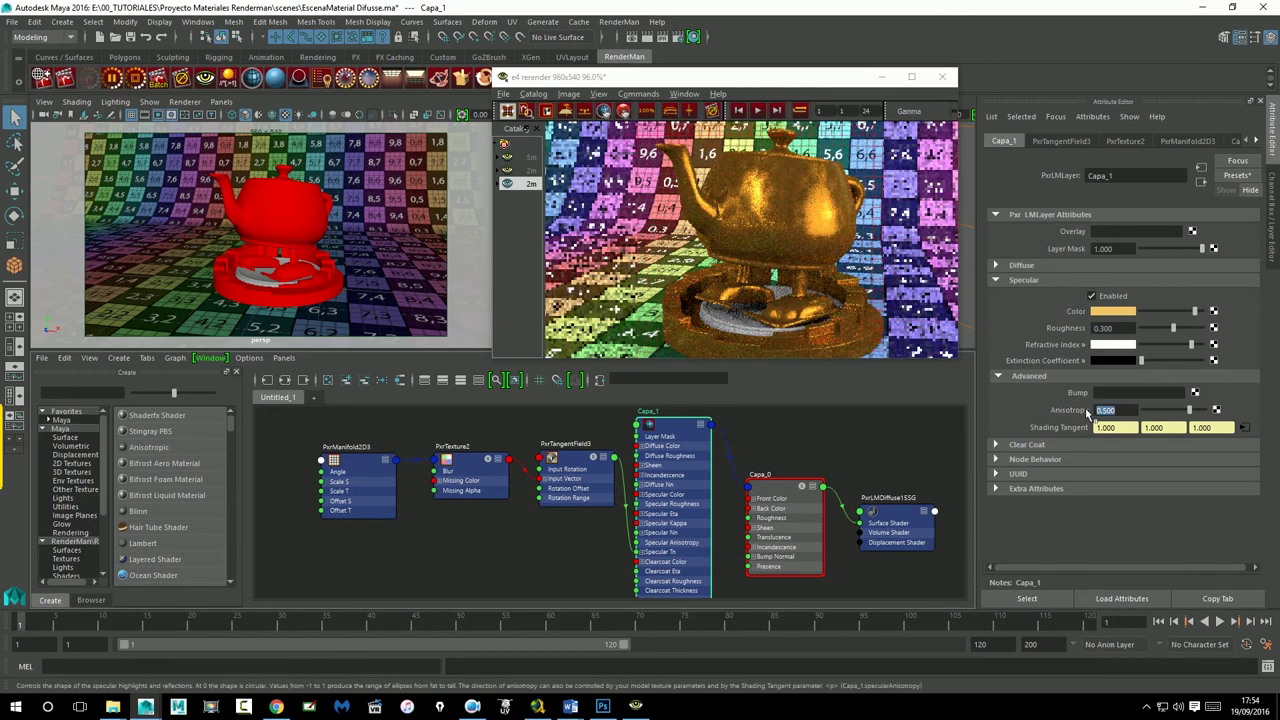
pyautogui.write('1')
pyautogui.press('Return')
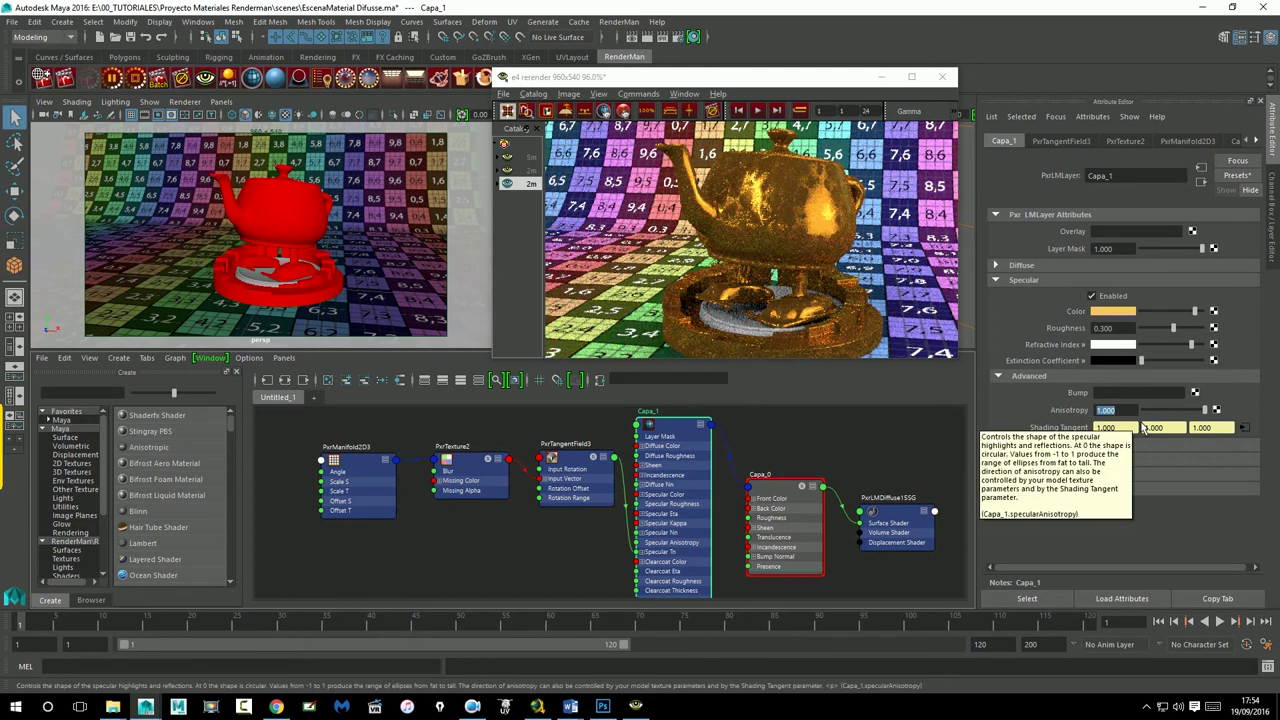
pyautogui.press('Return')
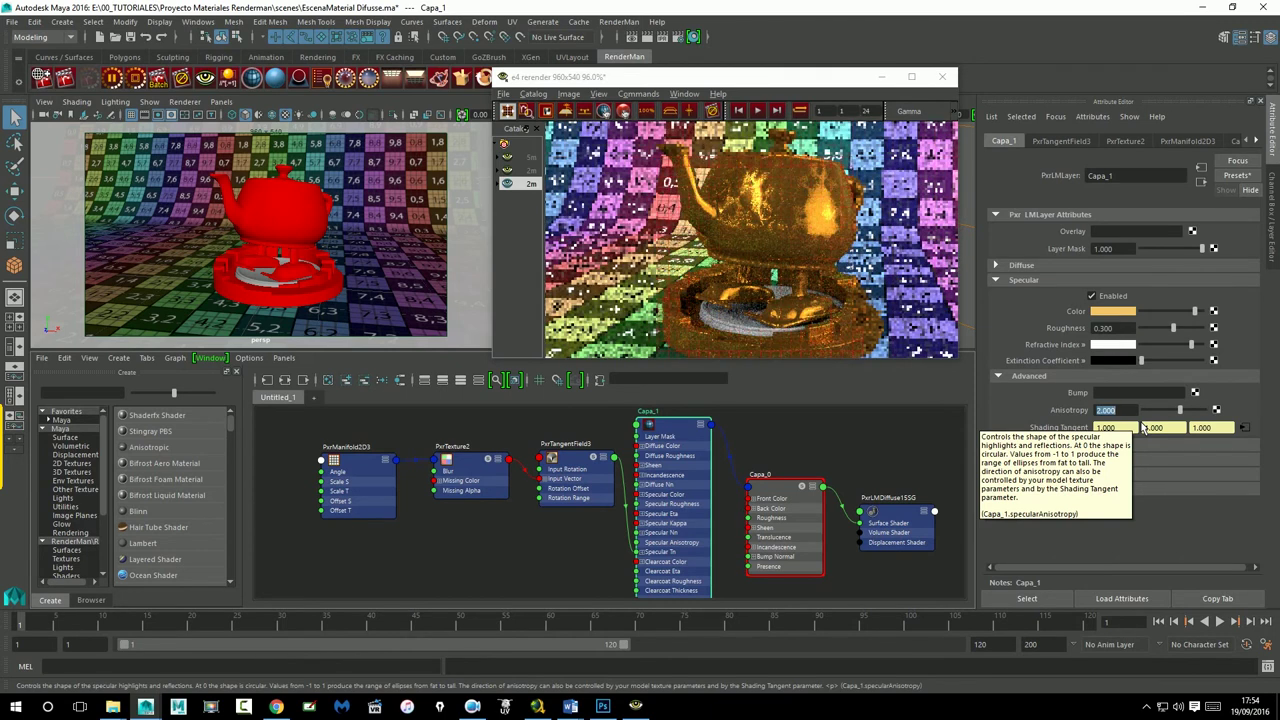
pyautogui.write('1')
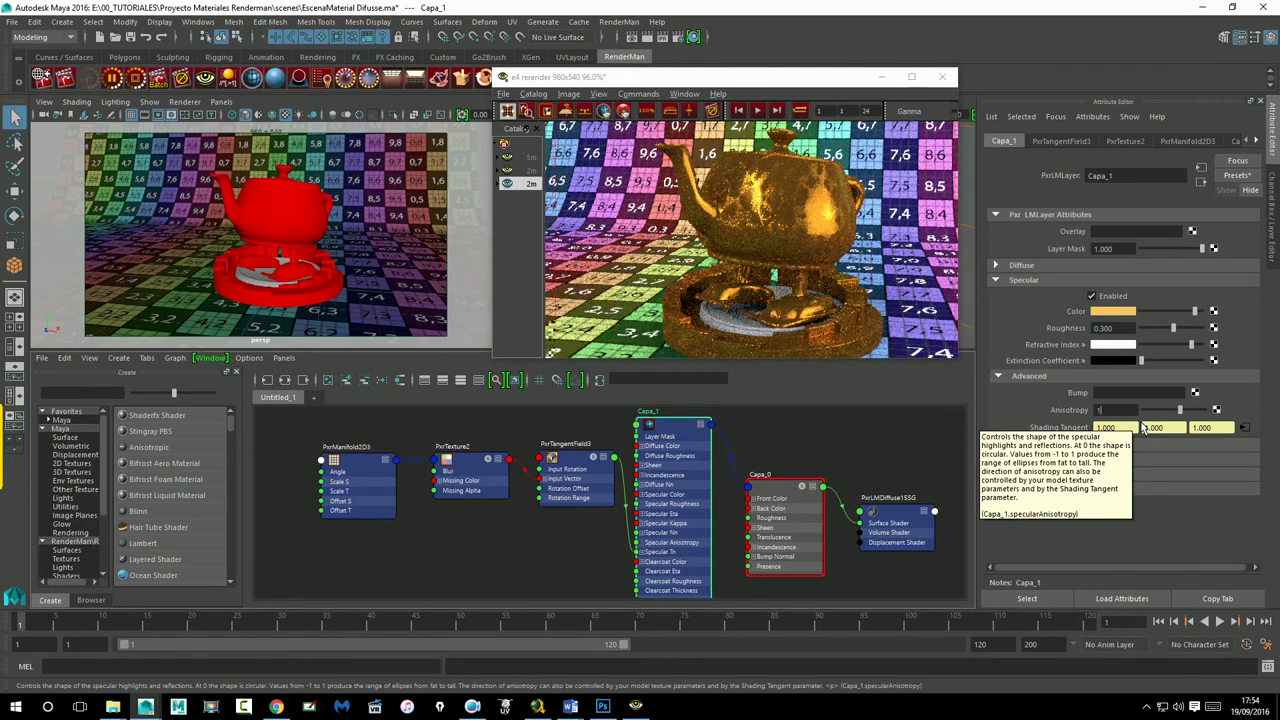
# Step: Test specular roughness at 1 for comparison, then return it to 0.3
pyautogui.click(1118, 327)
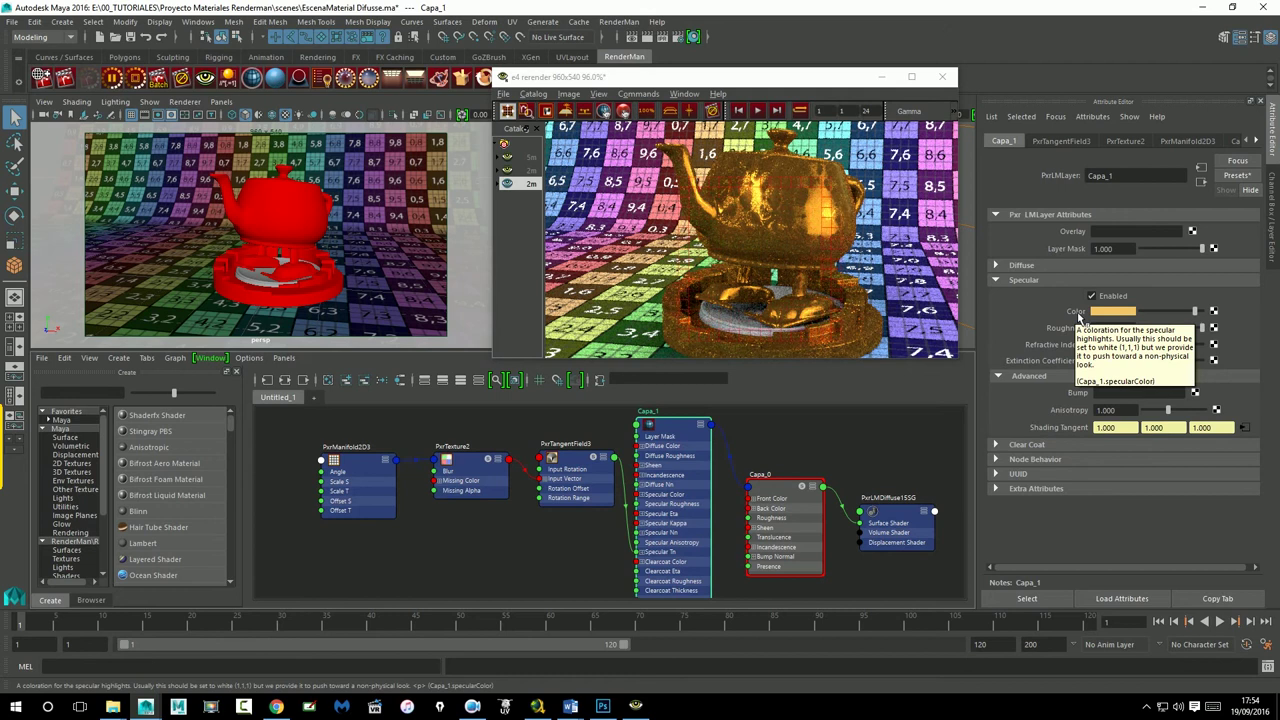
pyautogui.write('1')
pyautogui.press('Return')
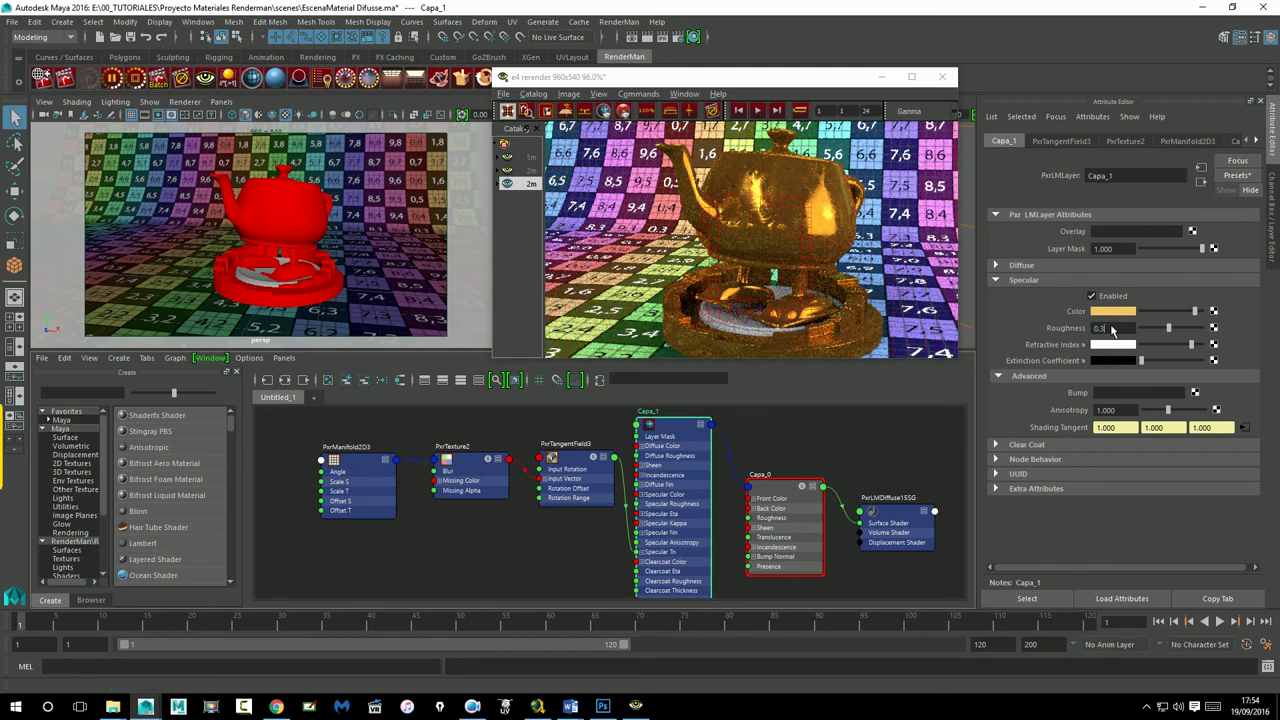
pyautogui.press('Return')
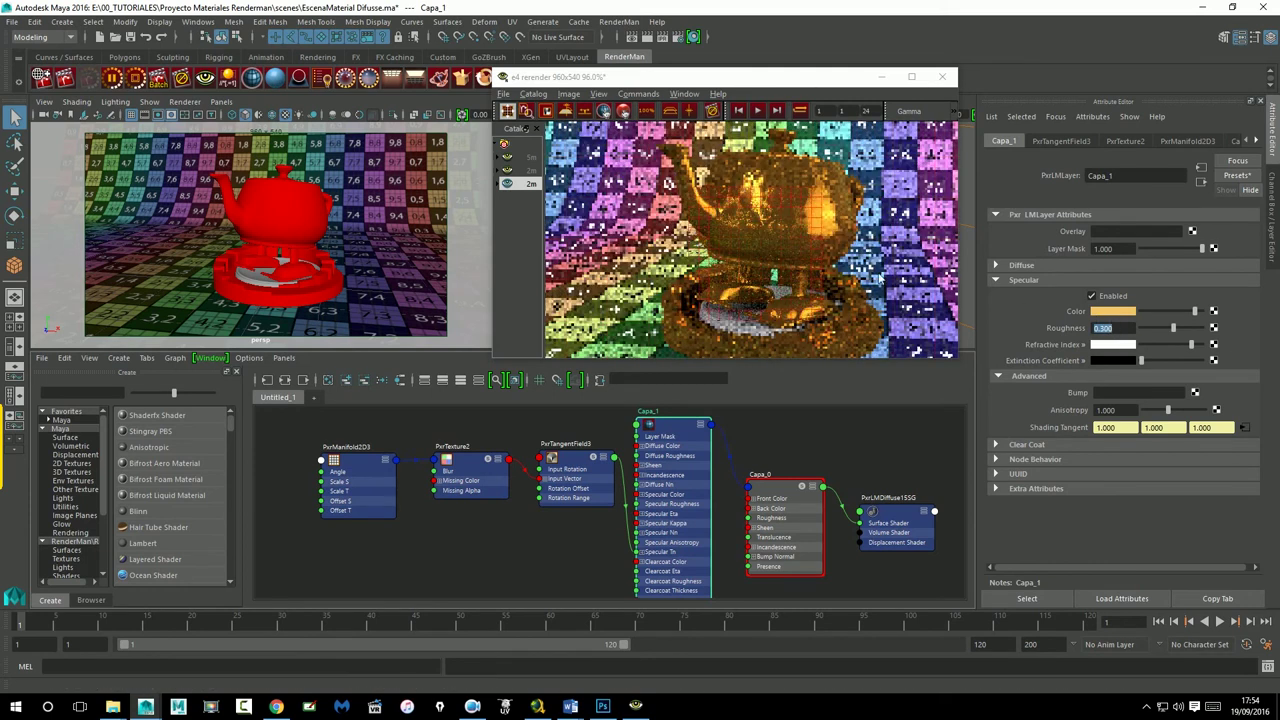
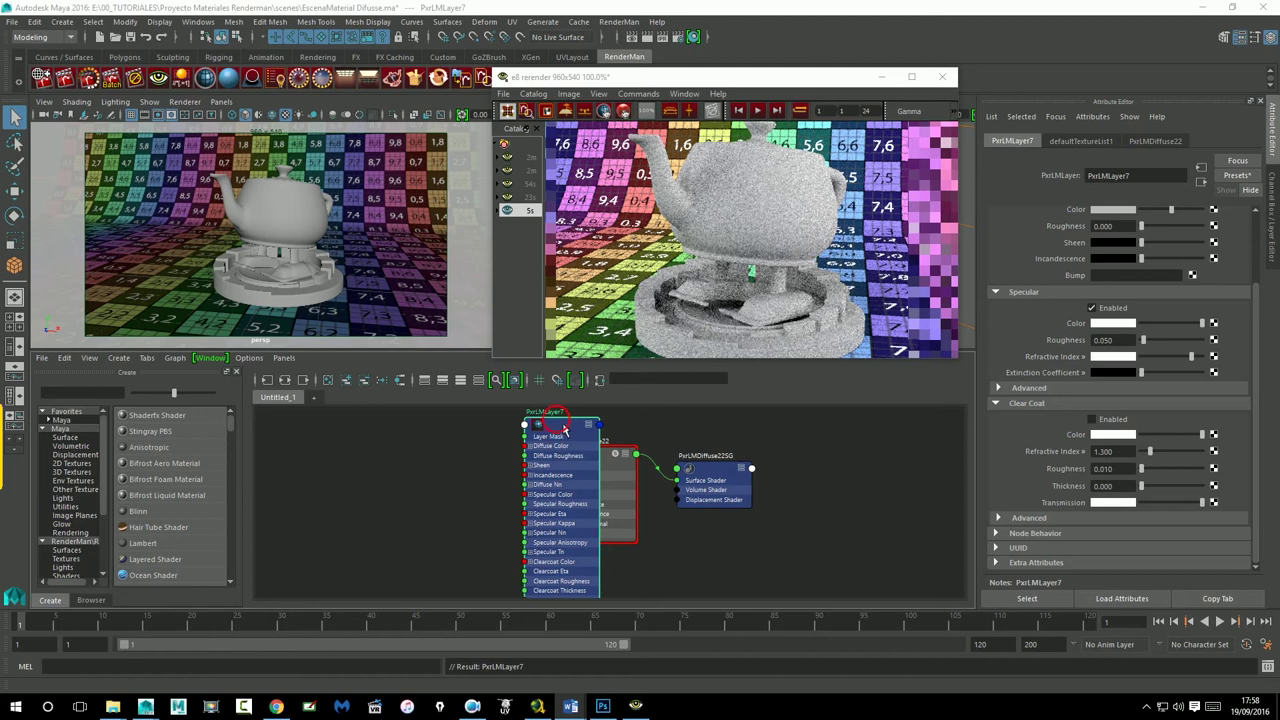
# Step: Drag PxrLMLayer7 aside to reveal PxrLMDiffuse22 and switch the layer from Specular to Clear Coat
pyautogui.moveTo(565, 428); pyautogui.dragTo(466, 451)
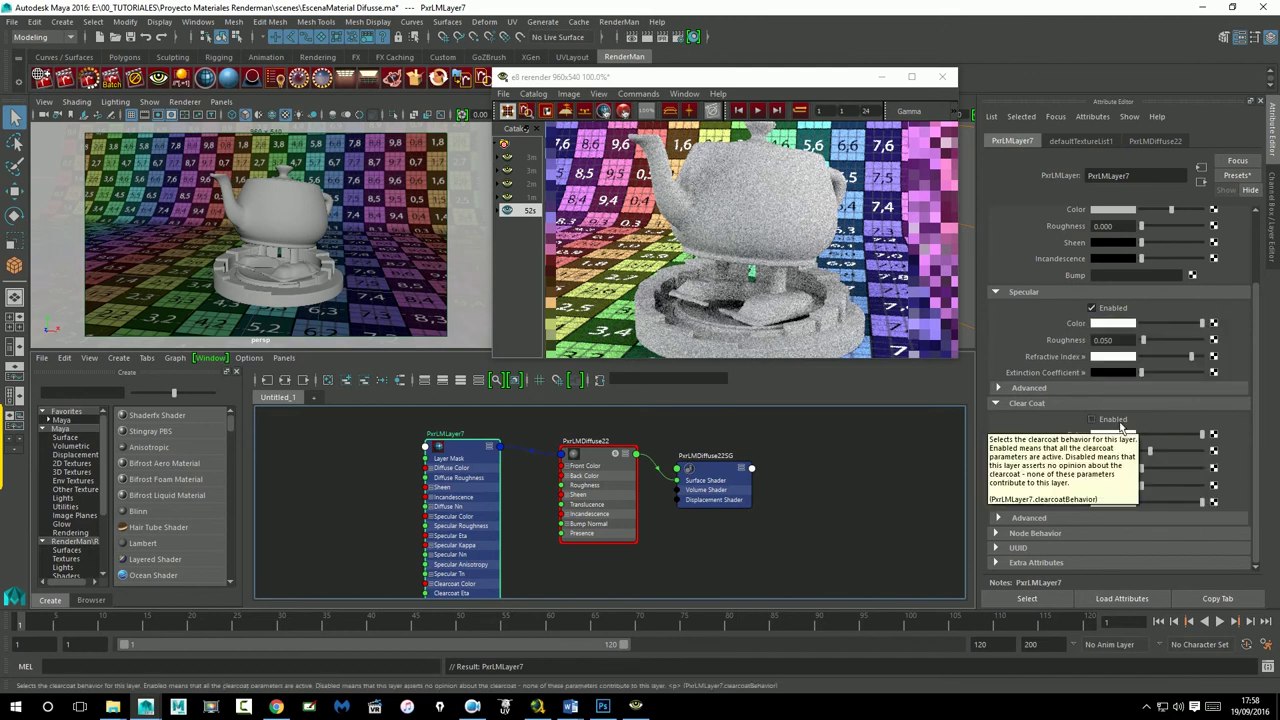
pyautogui.click(1107, 313)
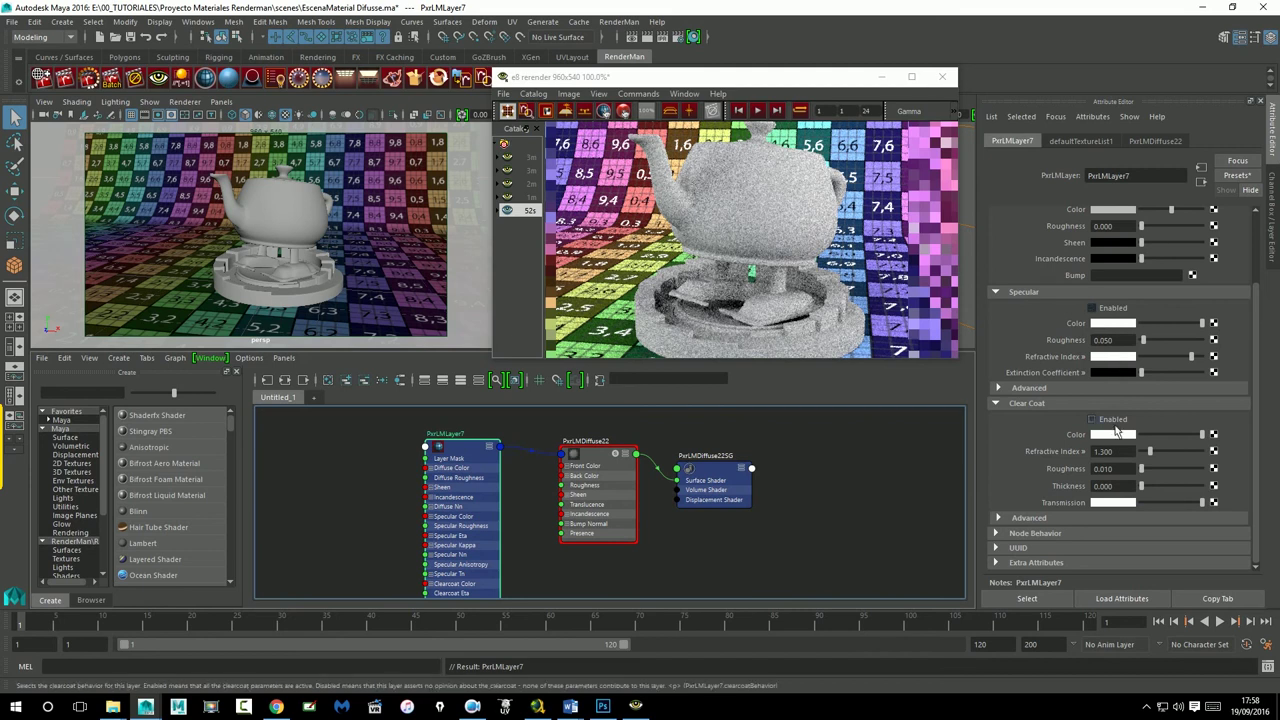
# Step: Restart the IPR render and try darker clear coat colours before returning to full white
pyautogui.click(112, 78)
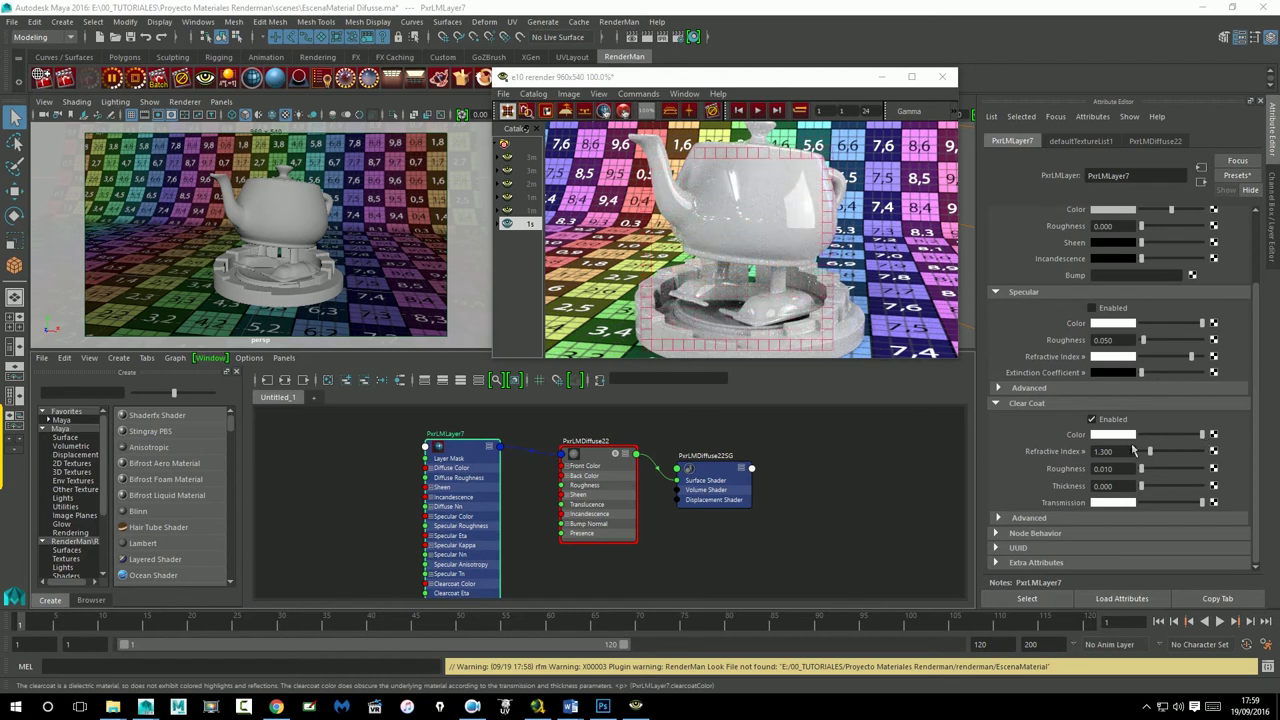
pyautogui.moveTo(1152, 437); pyautogui.dragTo(1138, 436)
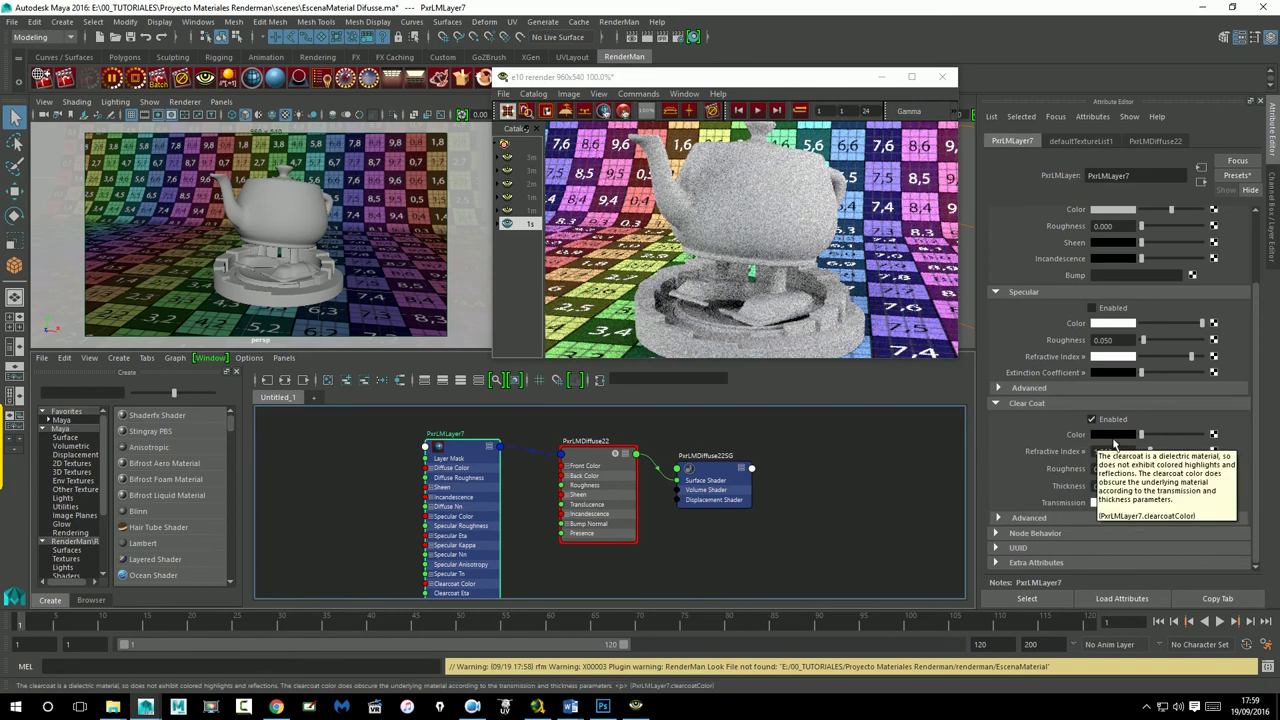
pyautogui.moveTo(1140, 436); pyautogui.dragTo(1165, 436)
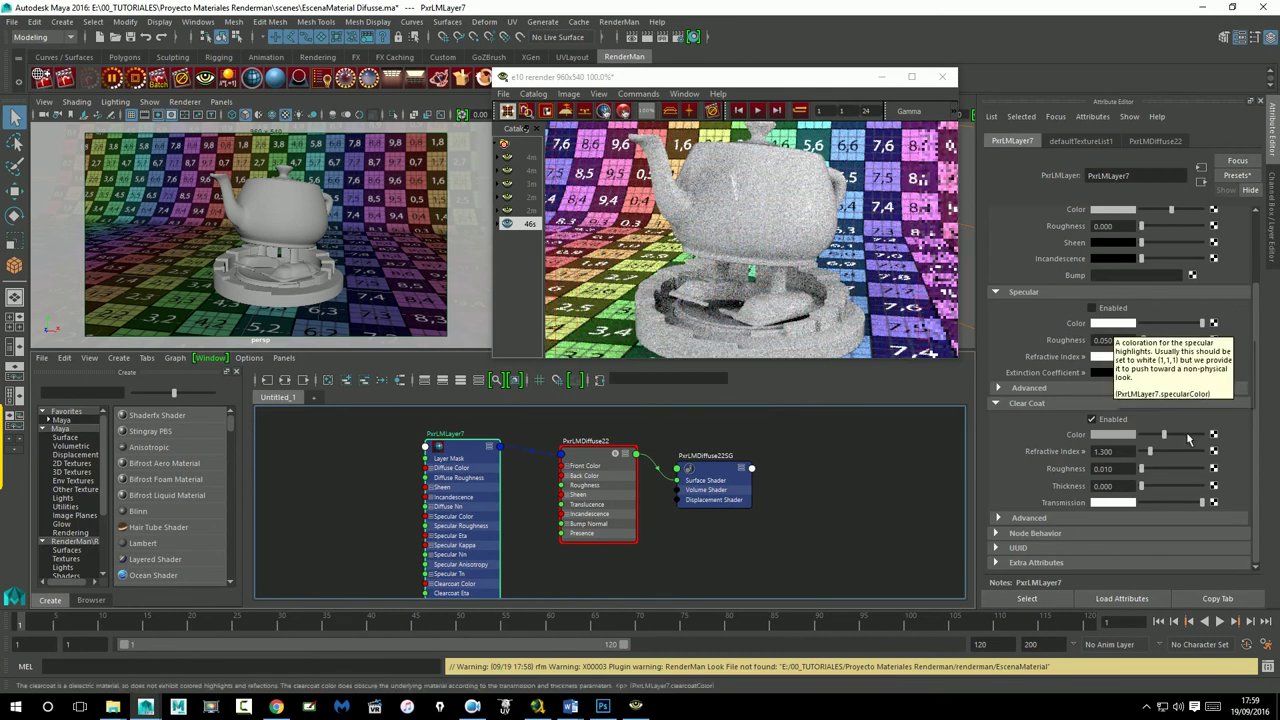
pyautogui.moveTo(1164, 436); pyautogui.dragTo(1174, 436)
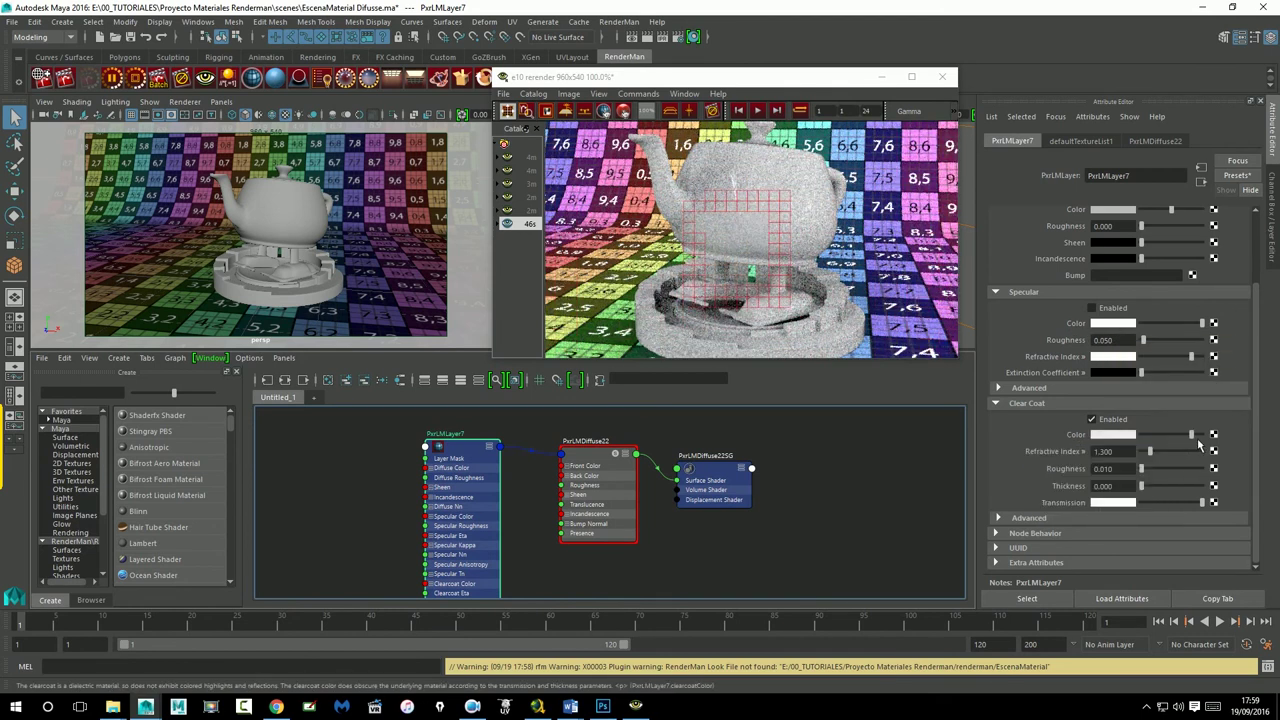
pyautogui.moveTo(1200, 444); pyautogui.dragTo(1181, 450)
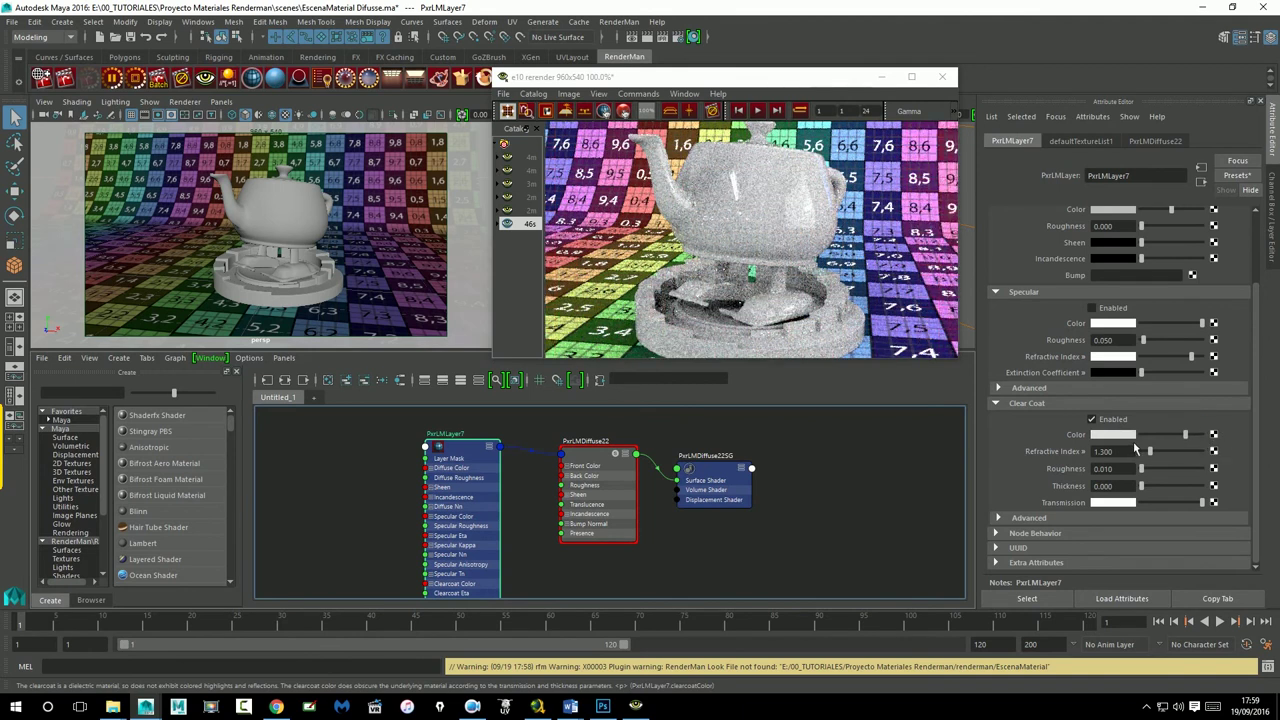
pyautogui.moveTo(1143, 435); pyautogui.dragTo(1205, 435)
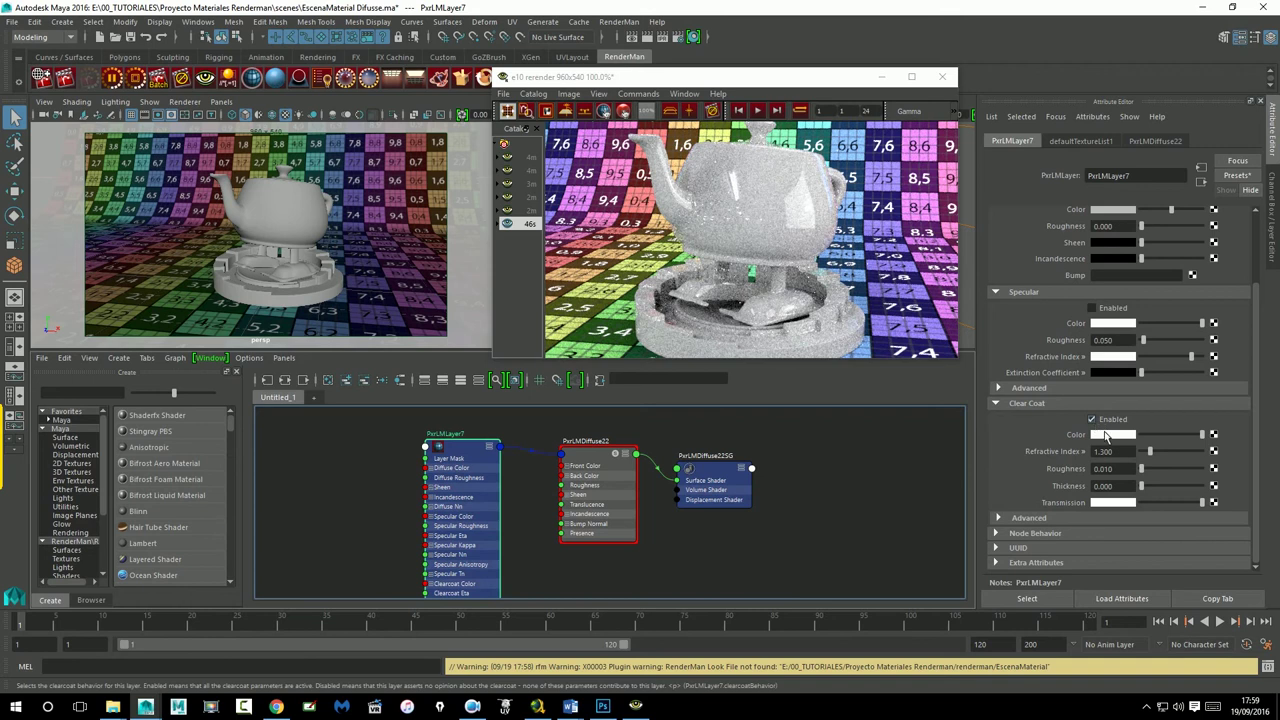
pyautogui.click(1108, 435)
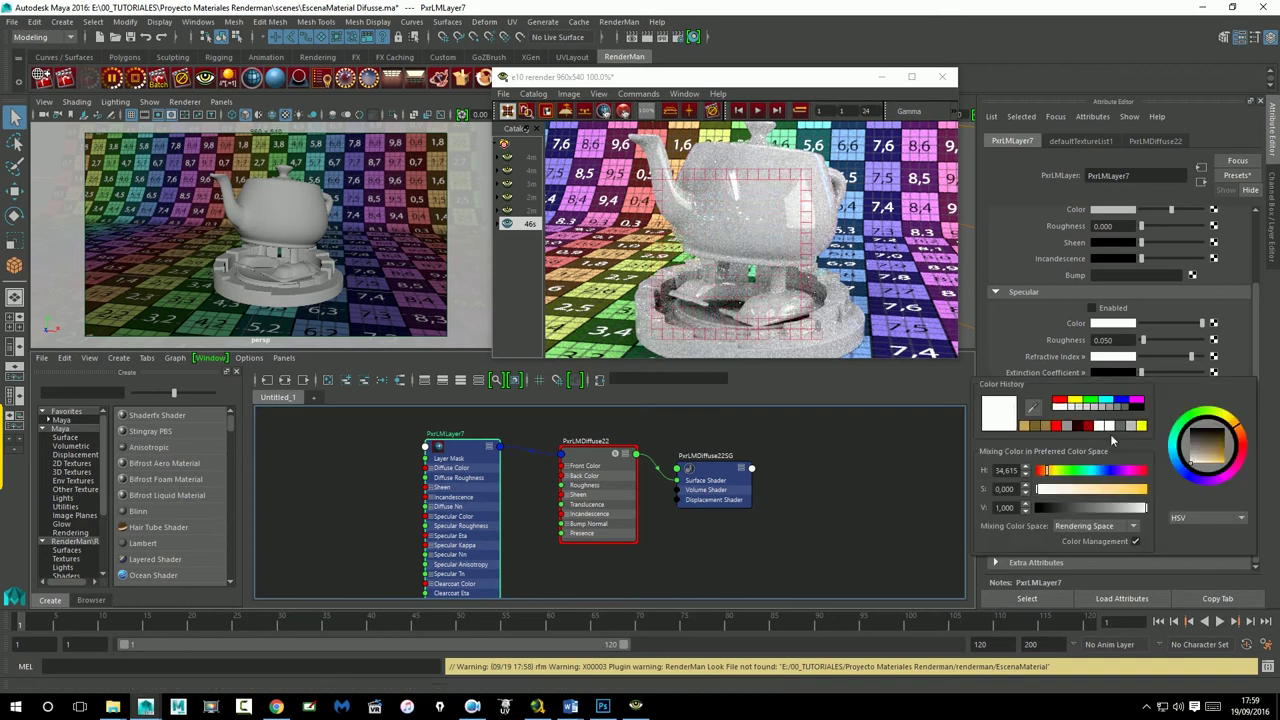
pyautogui.click(1062, 402)
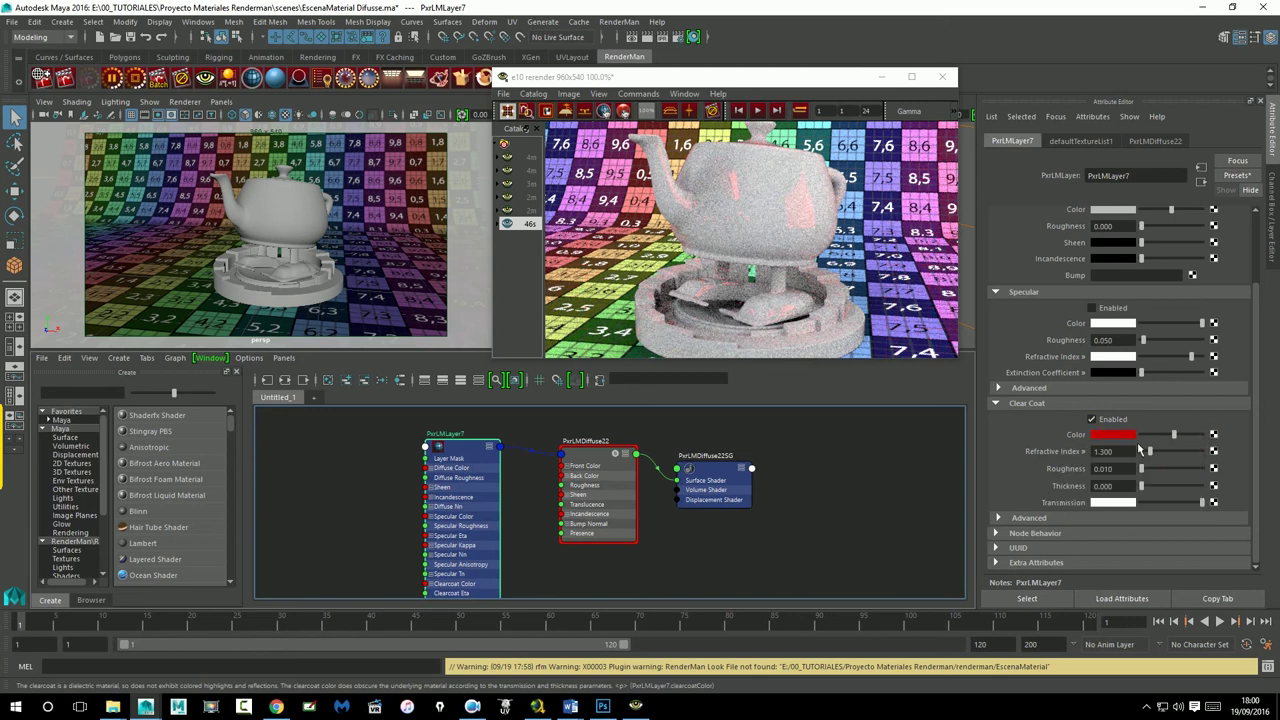
pyautogui.moveTo(1138, 444); pyautogui.dragTo(1181, 446)
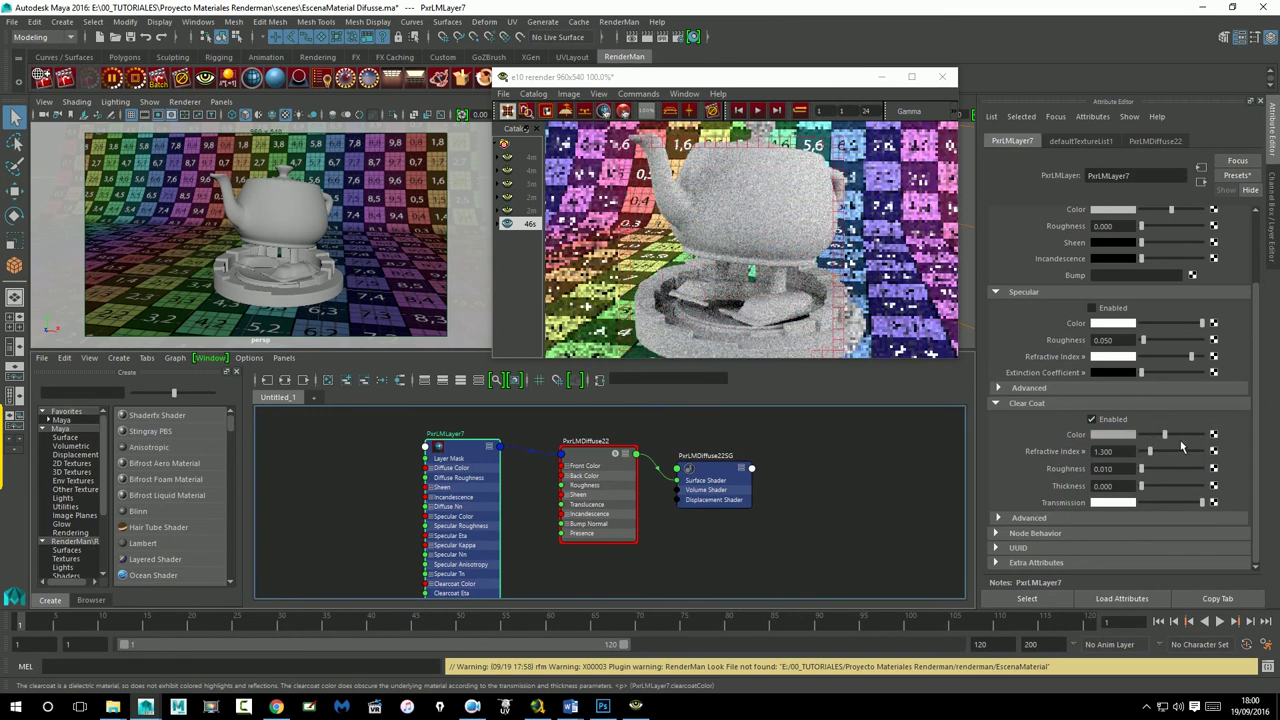
pyautogui.moveTo(1181, 446); pyautogui.dragTo(1203, 436)
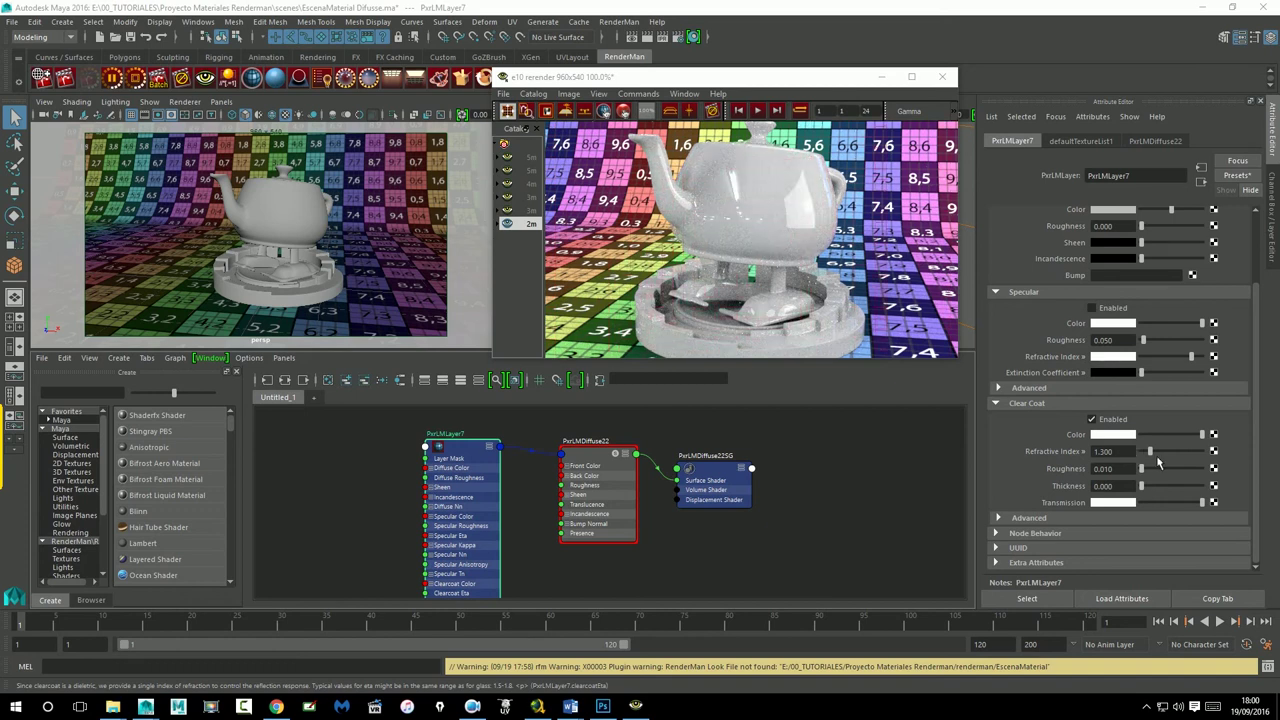
# Step: Nudge the clear coat refractive index, then apply the Crystal preset of 2.000
pyautogui.hotkey('ctrl', 'z')
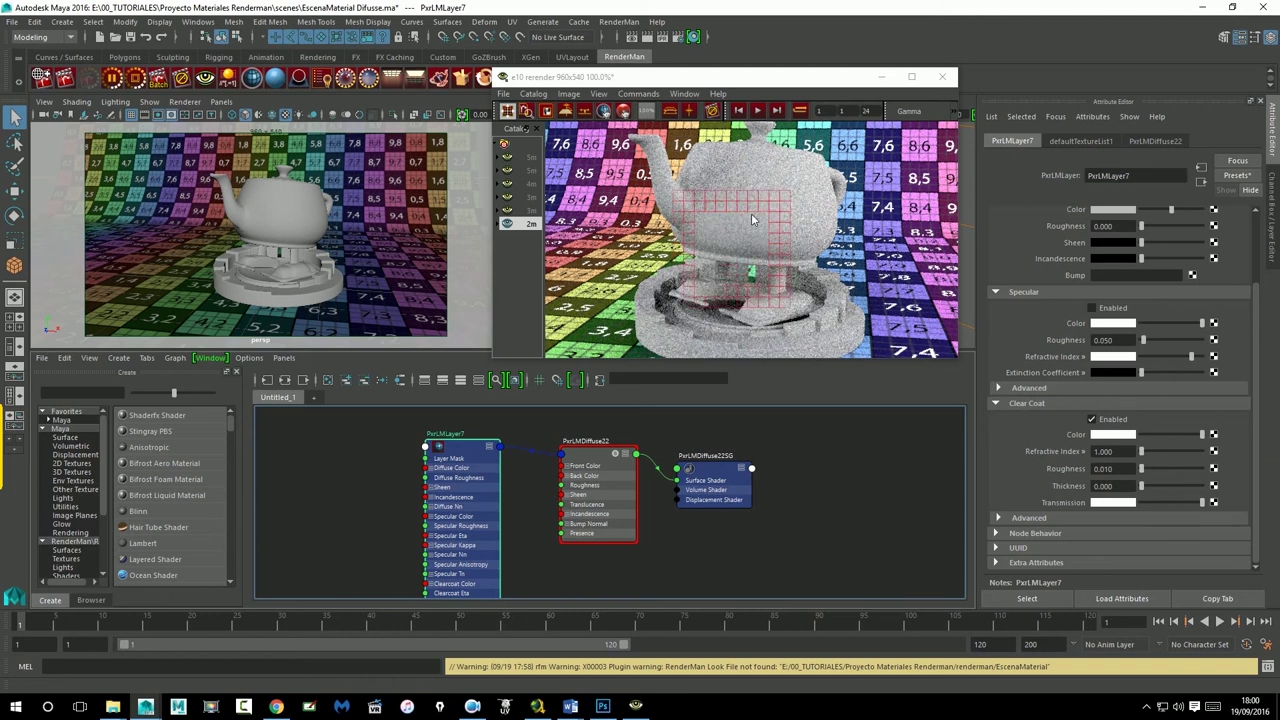
pyautogui.moveTo(1141, 451); pyautogui.dragTo(1146, 452)
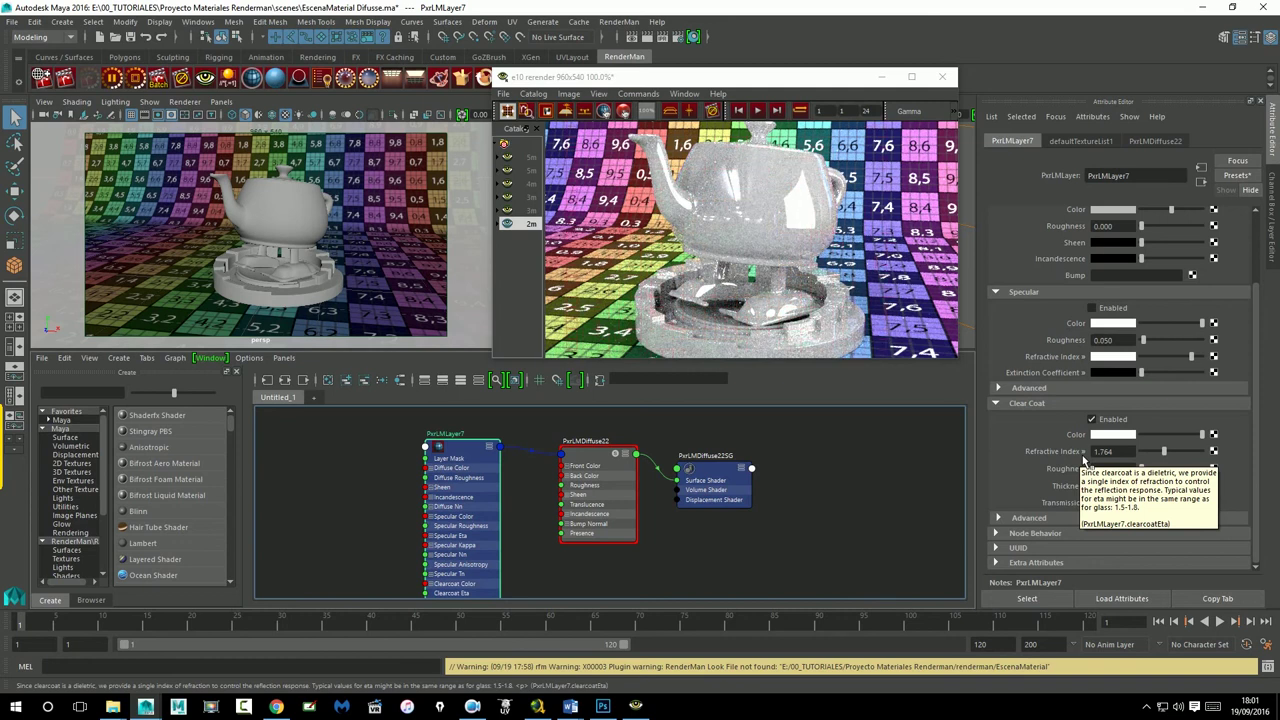
pyautogui.click(749, 226)
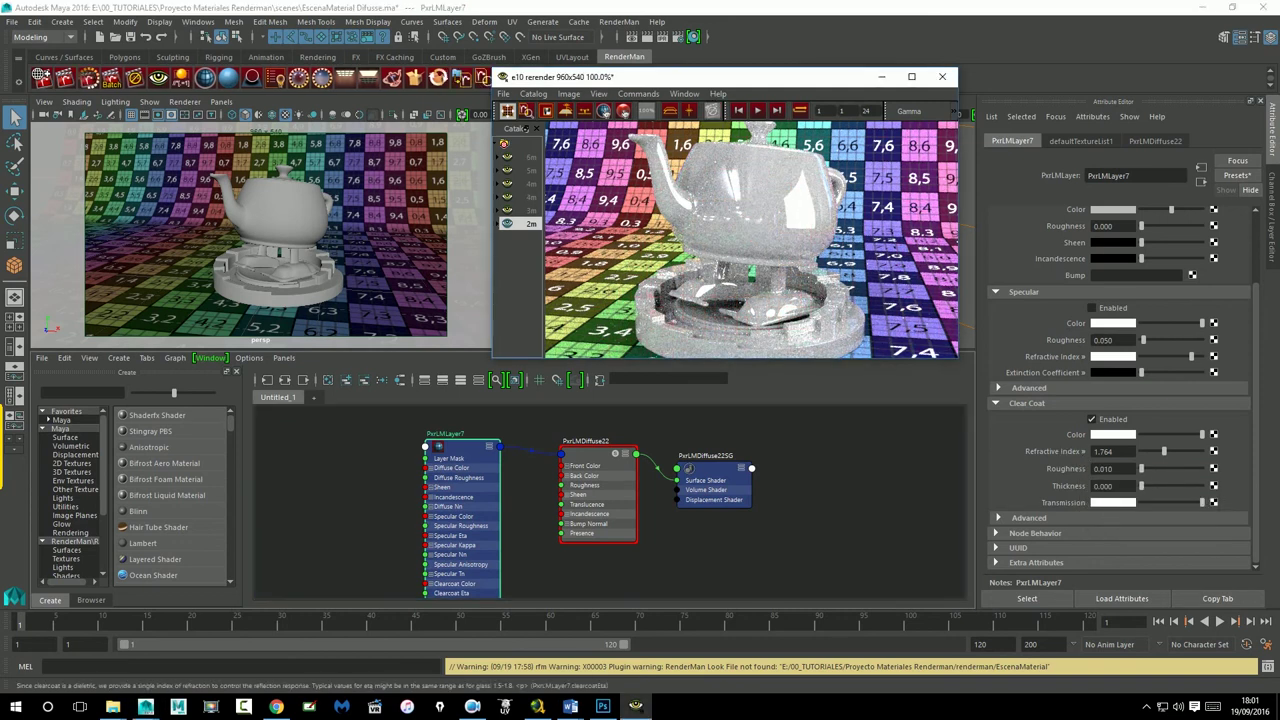
pyautogui.rightClick(1073, 457)
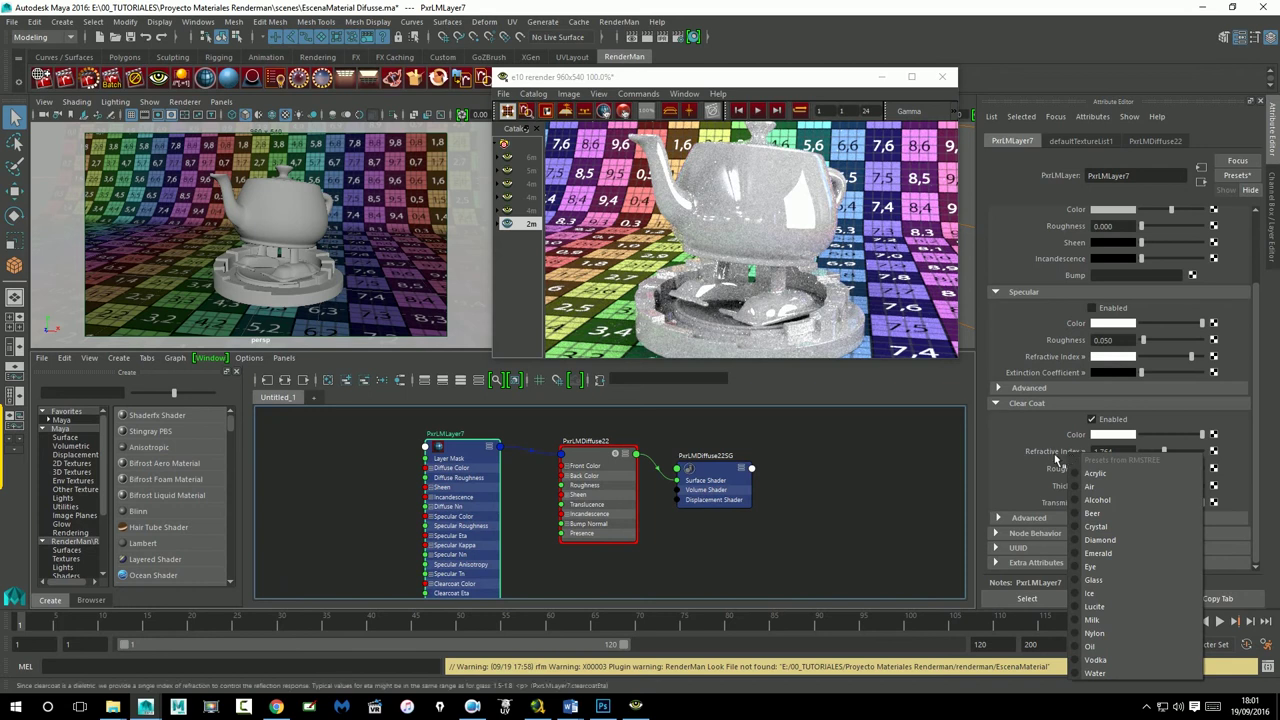
pyautogui.rightClick(1050, 457)
pyautogui.rightClick(1036, 457)
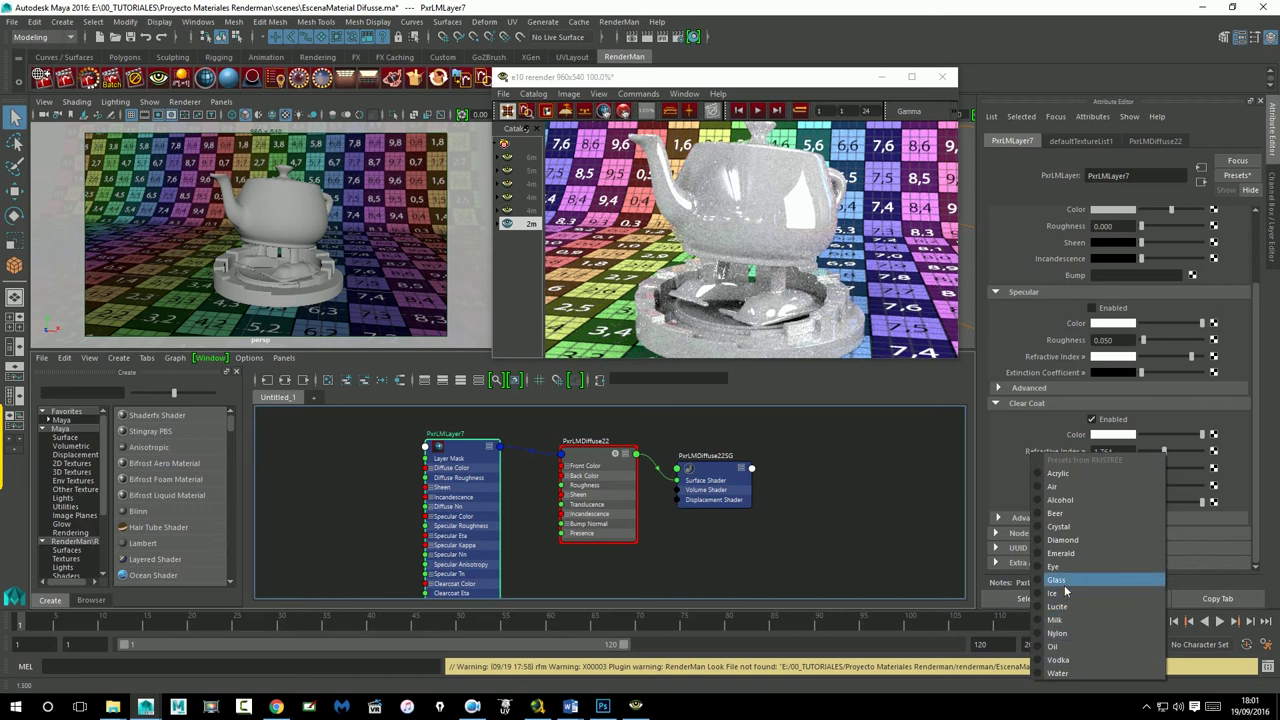
pyautogui.click(1067, 532)
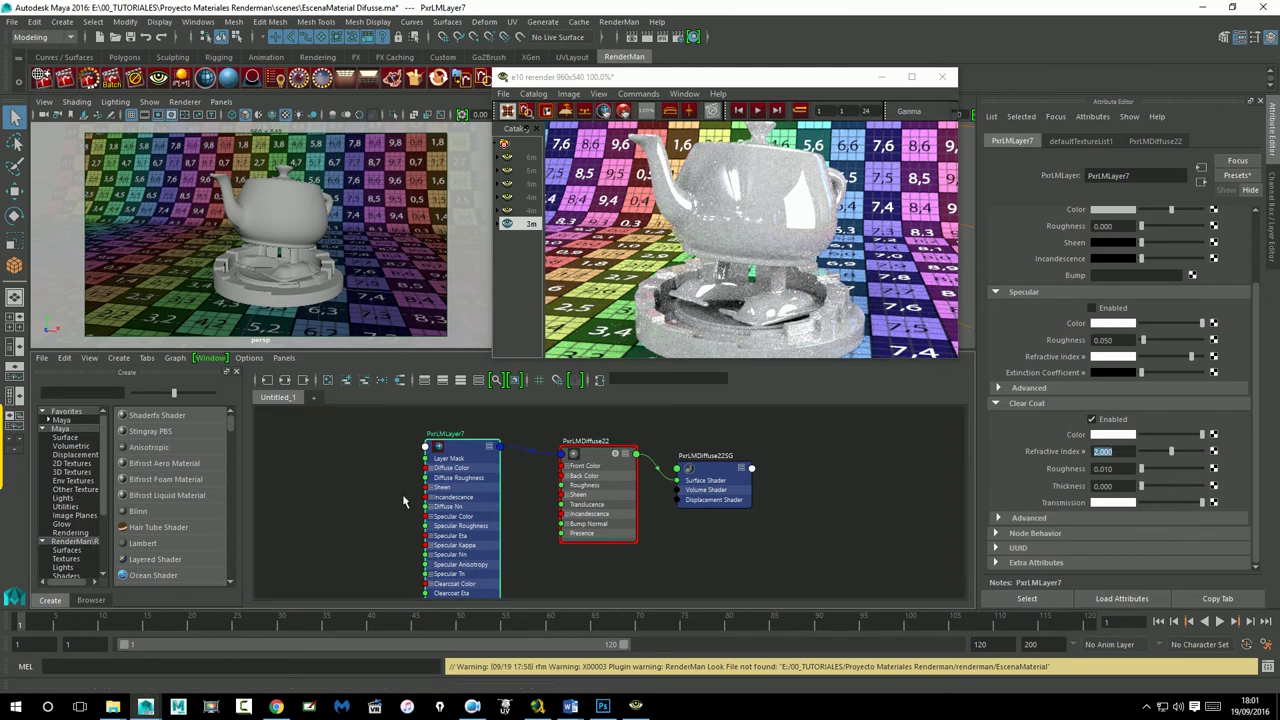
pyautogui.click(277, 708)
# Step: Search Google for 'refractive index'
pyautogui.click(434, 32)
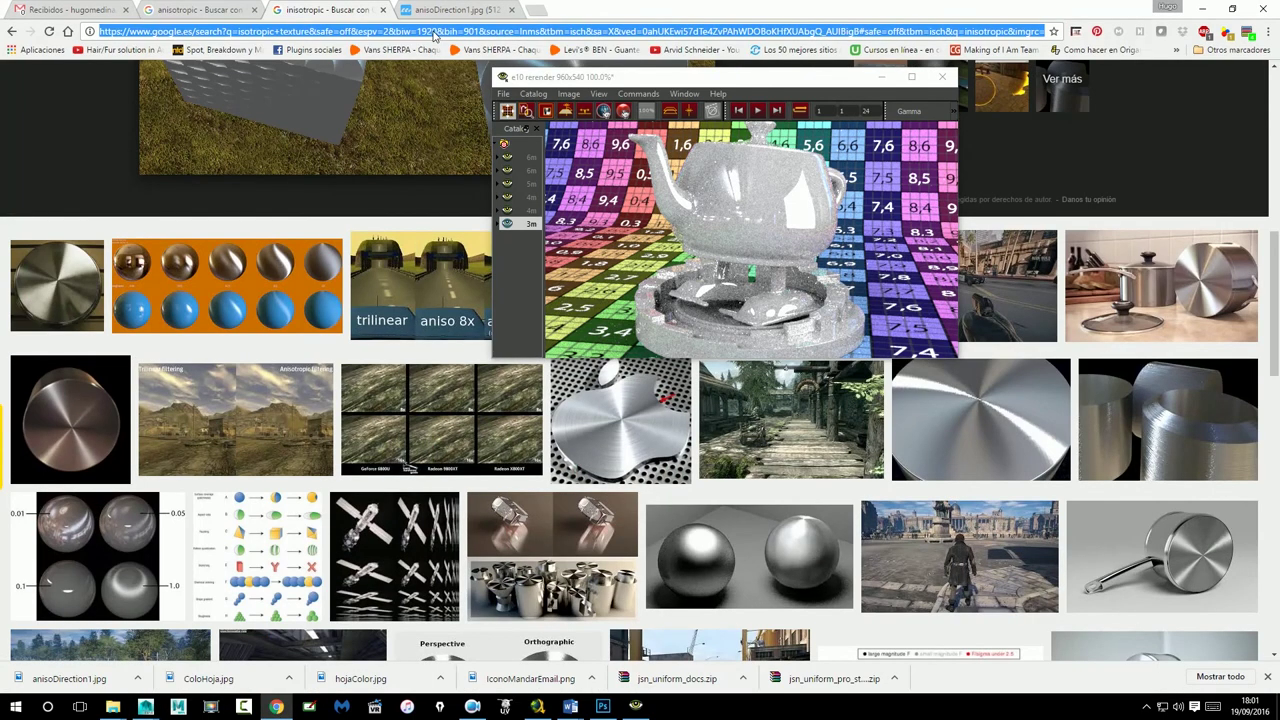
pyautogui.write('refractive i')
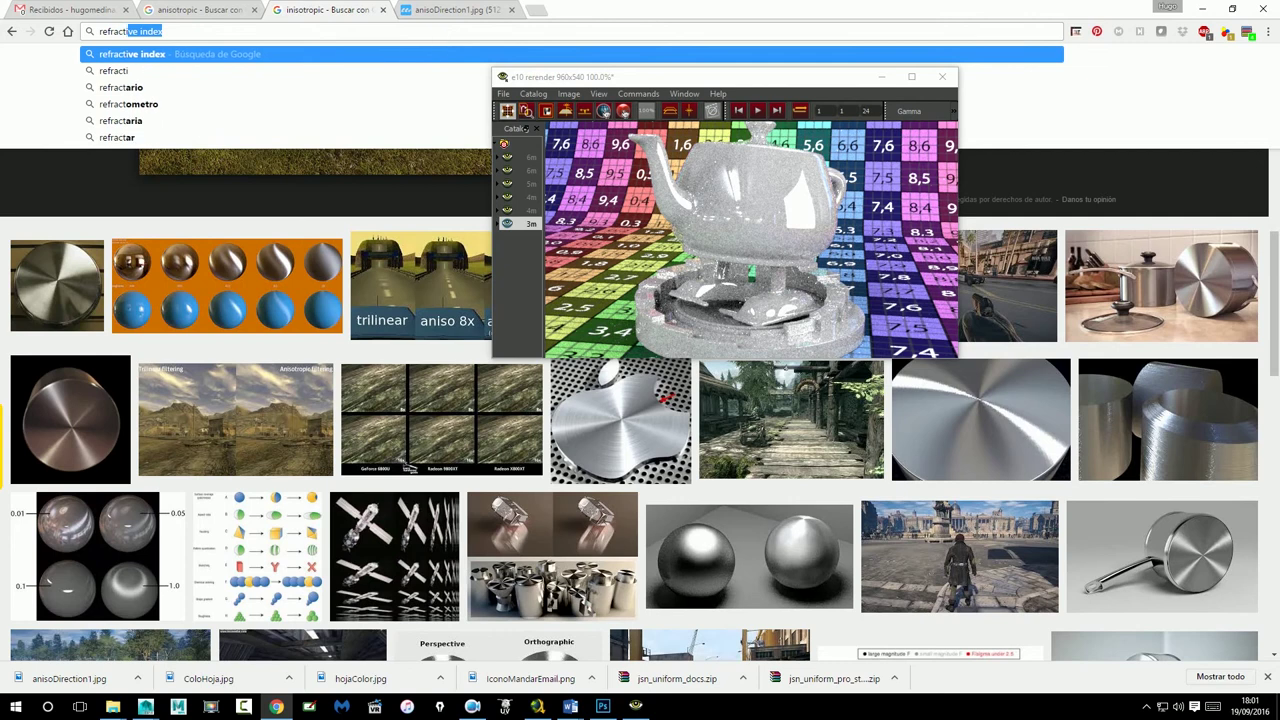
pyautogui.write('ndex')
pyautogui.press('Return')
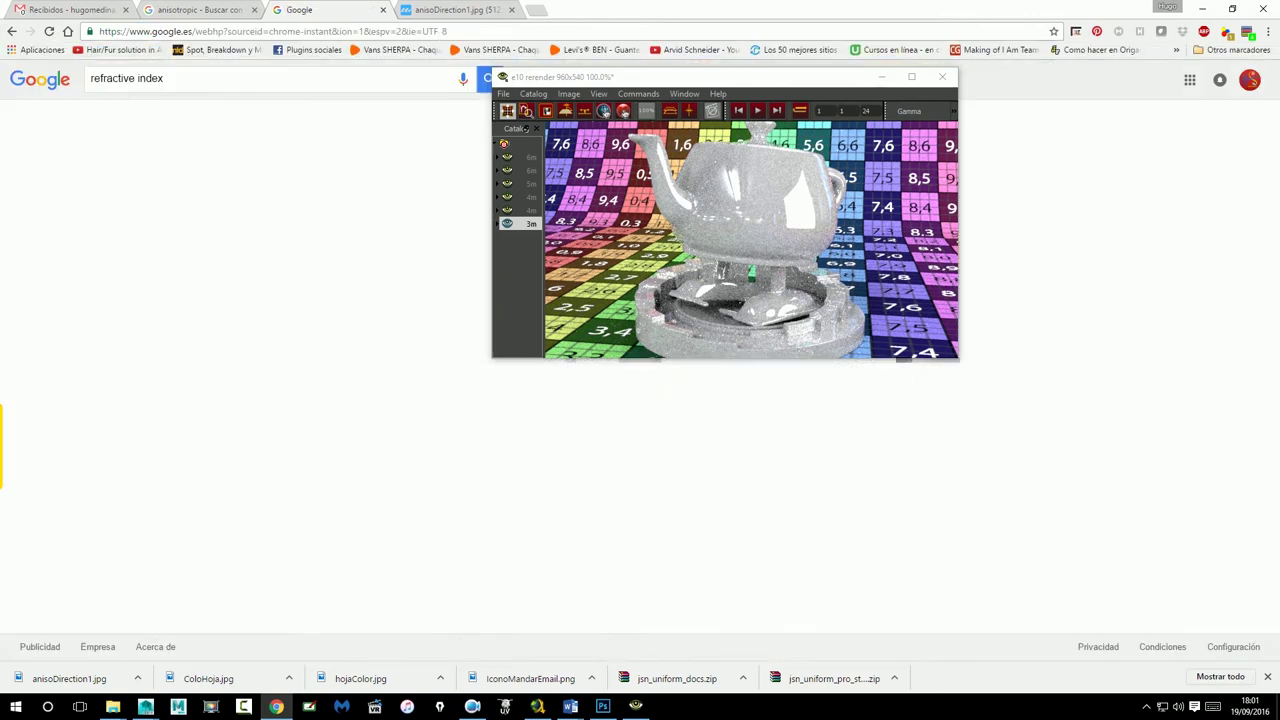
pyautogui.click(888, 79)
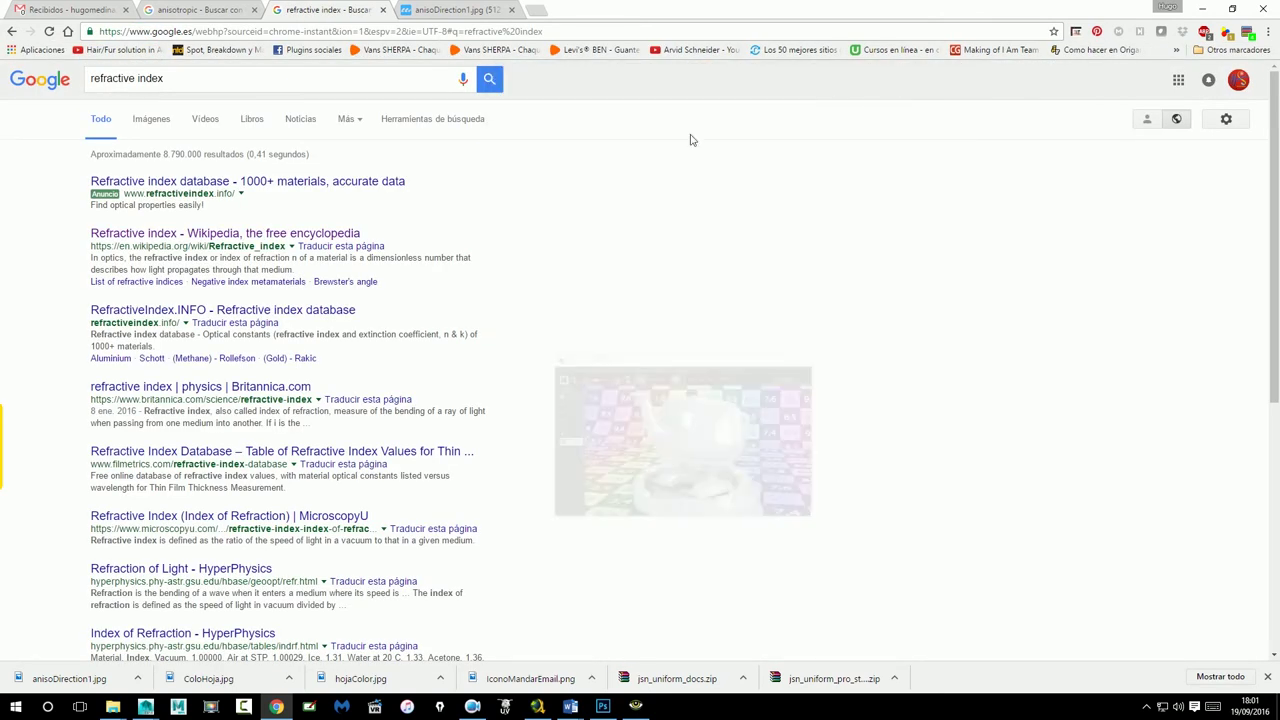
# Step: Read through the Wikipedia refractive index article
pyautogui.click(228, 236)
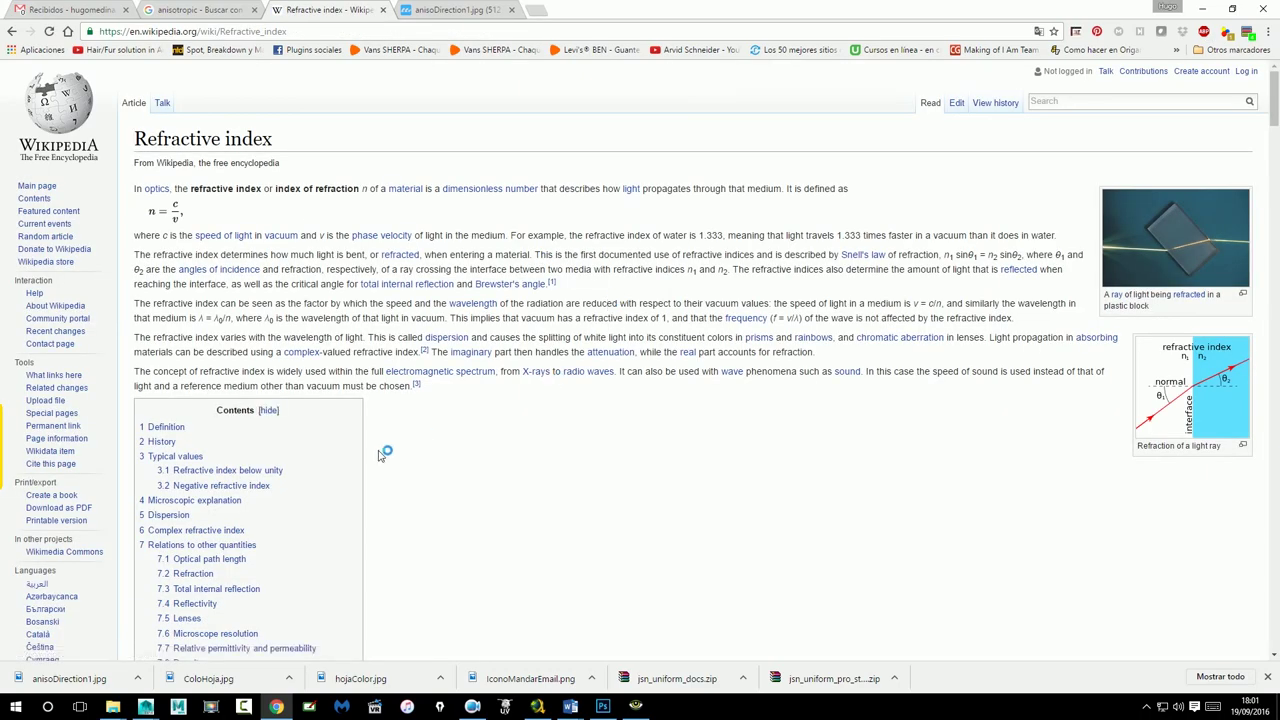
pyautogui.scroll(-5, 423, 434)
pyautogui.scroll(-10, 423, 434)
pyautogui.scroll(-10, 420, 430)
pyautogui.scroll(-5, 420, 430)
pyautogui.scroll(-5, 420, 430)
pyautogui.scroll(-5, 420, 430)
pyautogui.scroll(-5, 420, 430)
pyautogui.scroll(-10, 310, 328)
pyautogui.scroll(-5, 310, 328)
pyautogui.scroll(-3, 310, 328)
# Step: Look up Acrylic in the filmetrics Refractive Index Database, then return to the results
pyautogui.click(12, 32)
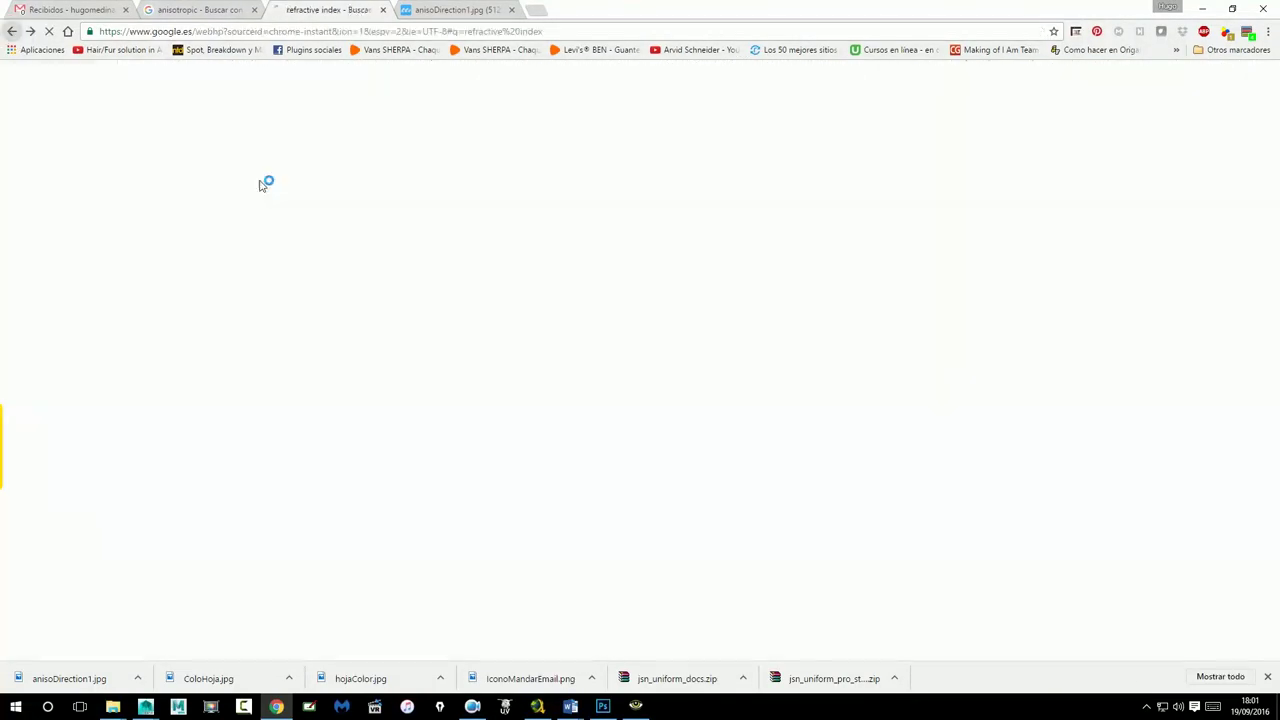
pyautogui.click(243, 453)
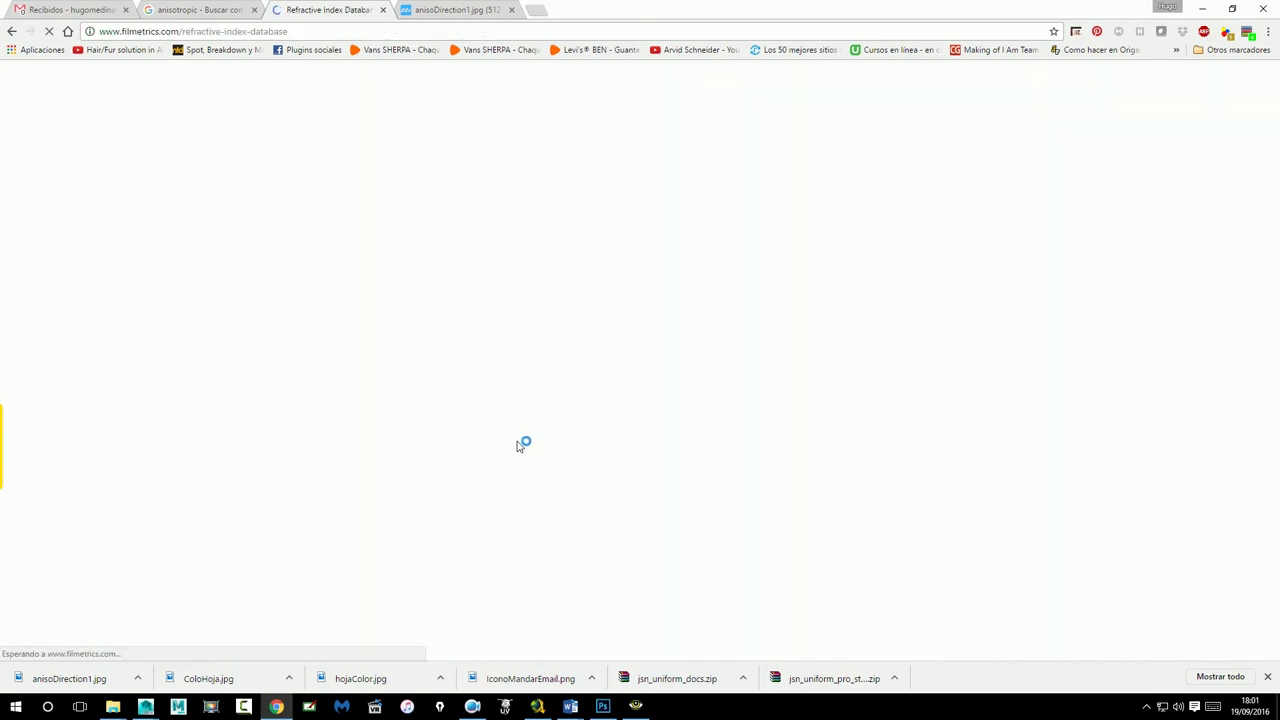
pyautogui.scroll(-3, 449, 347)
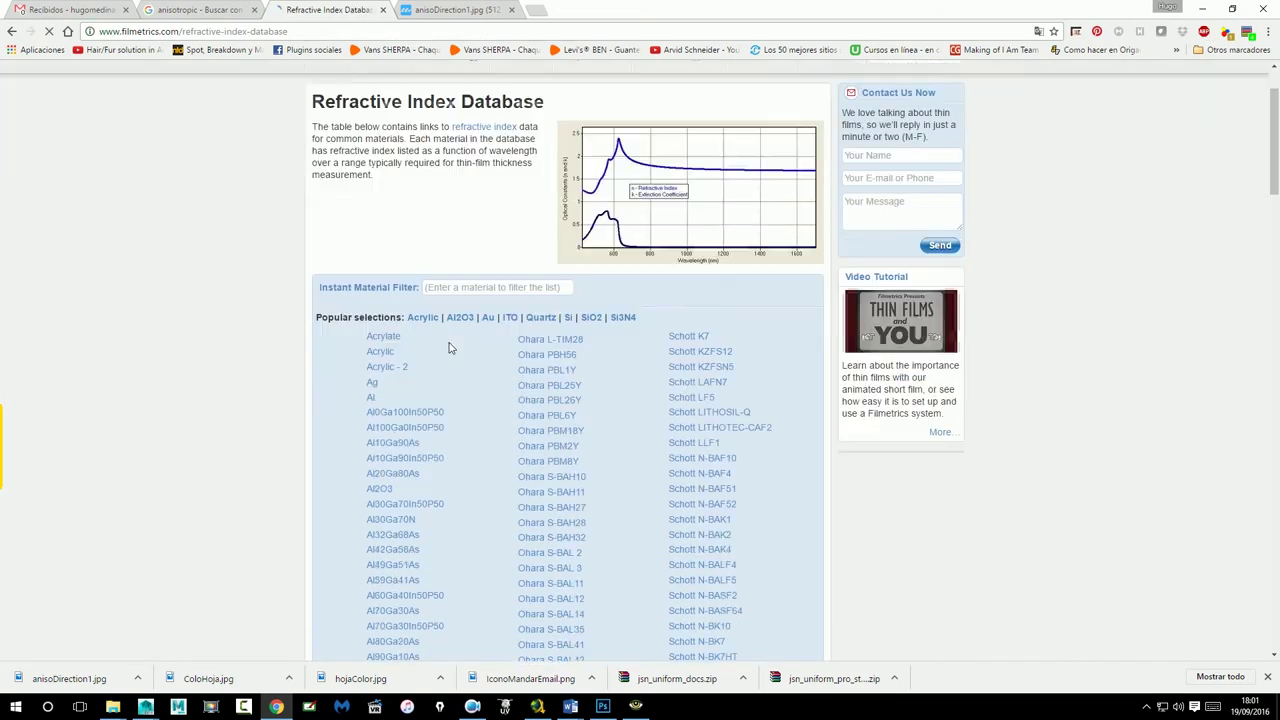
pyautogui.click(385, 186)
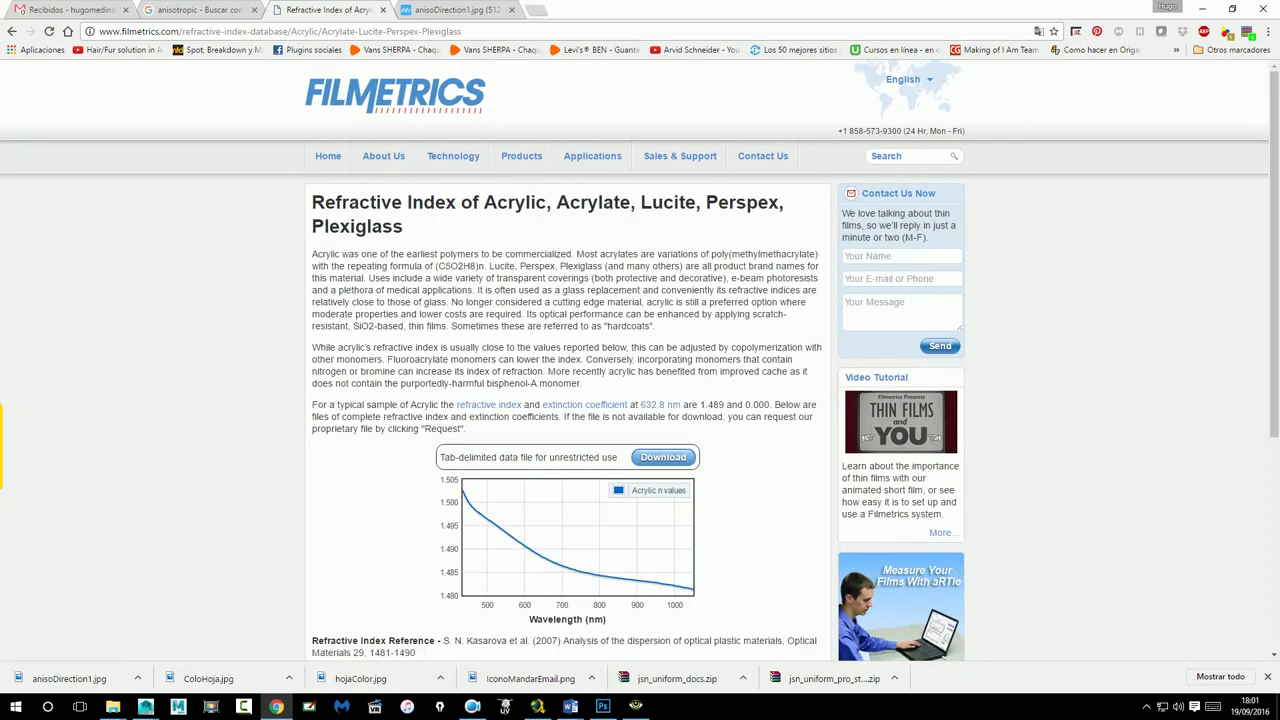
pyautogui.scroll(-5, 715, 387)
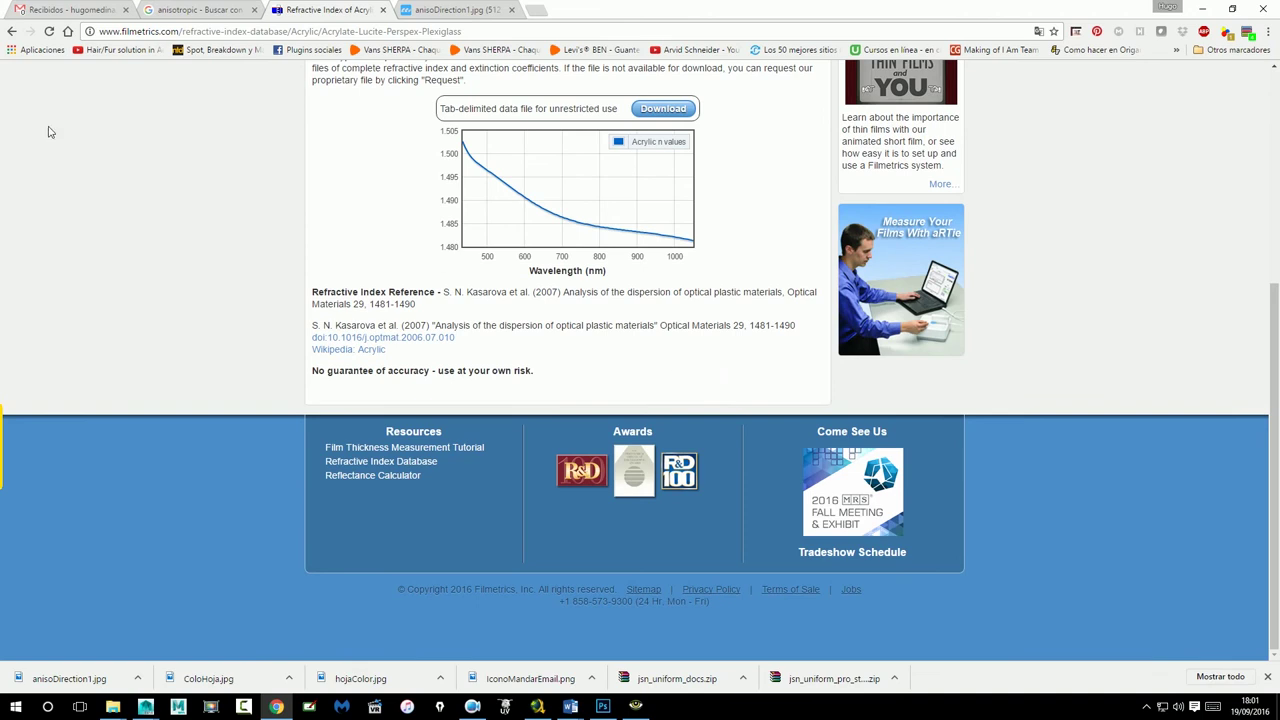
pyautogui.click(14, 33)
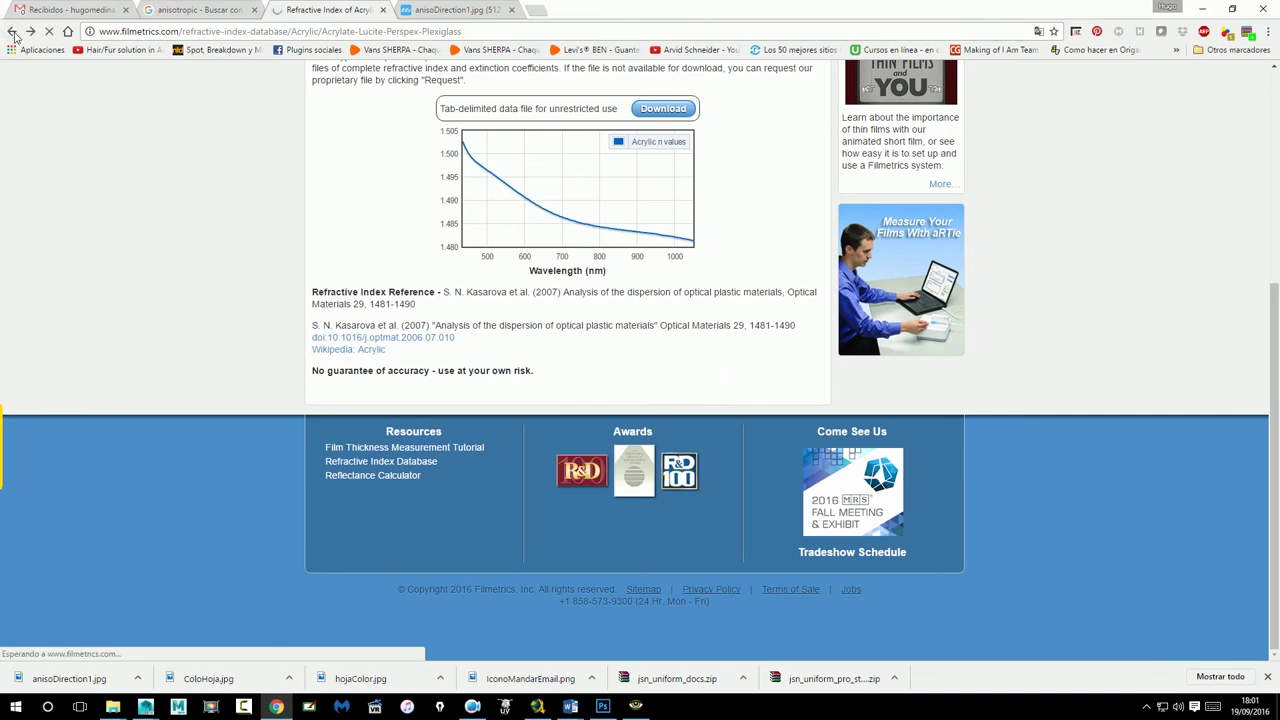
pyautogui.click(11, 33)
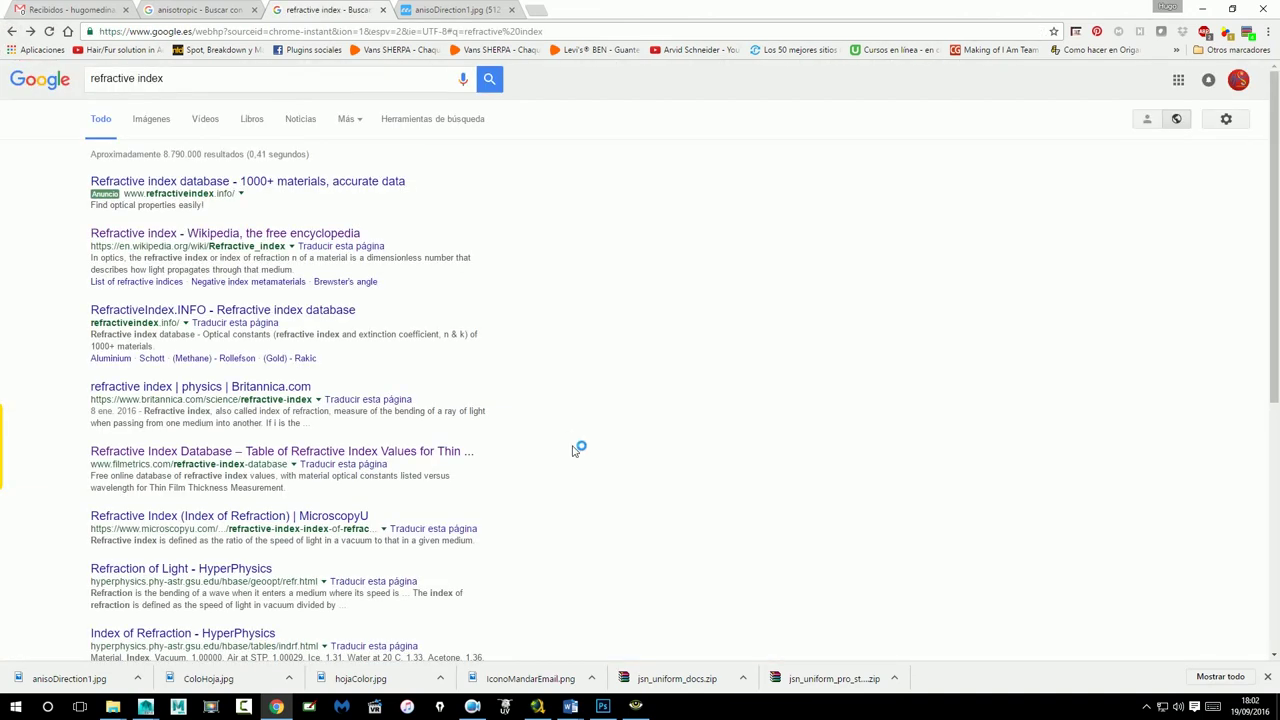
# Step: Enlarge the Useful Refraction Values chart in image results, then hide Chrome
pyautogui.scroll(2, 163, 123)
pyautogui.click(150, 119)
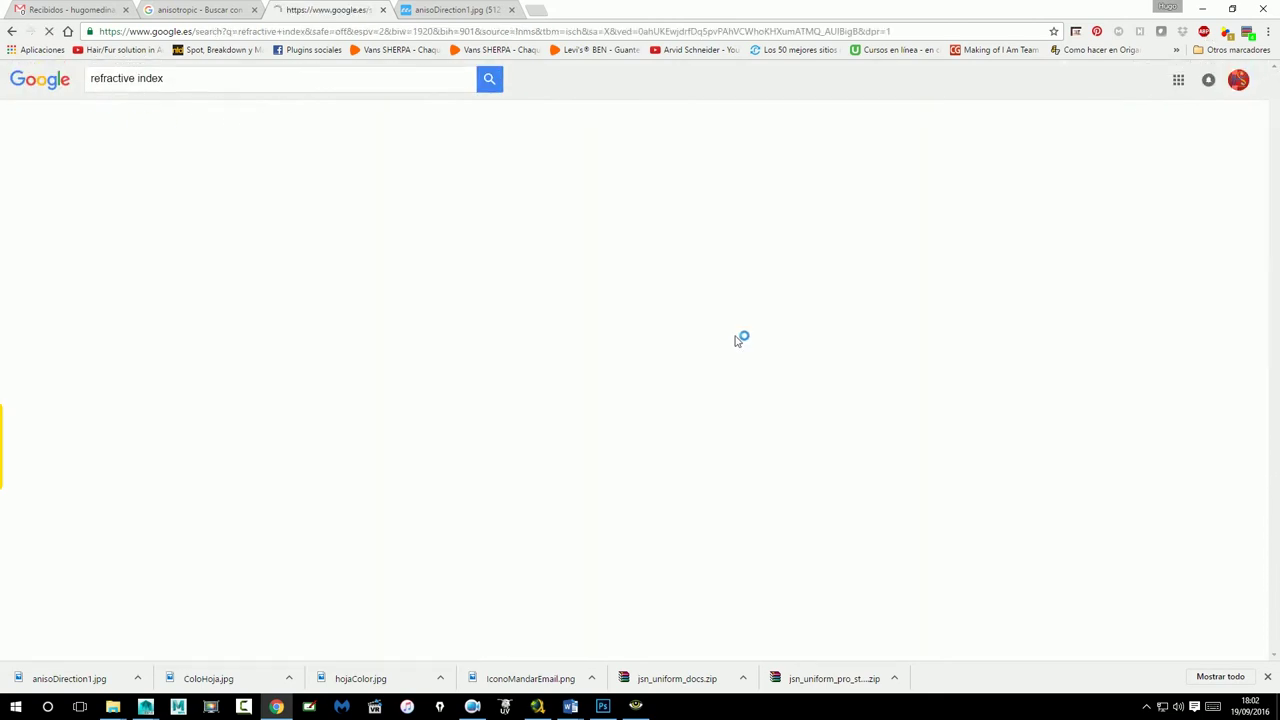
pyautogui.scroll(-1, 740, 338)
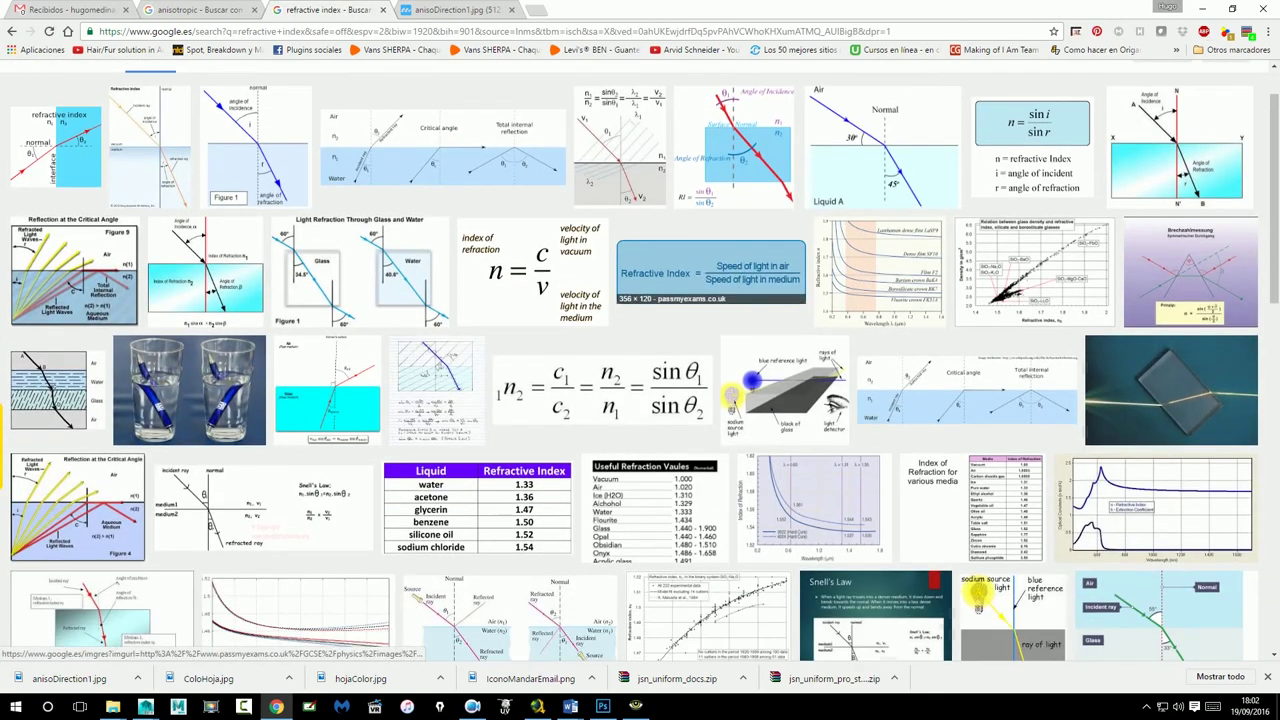
pyautogui.scroll(-1, 629, 367)
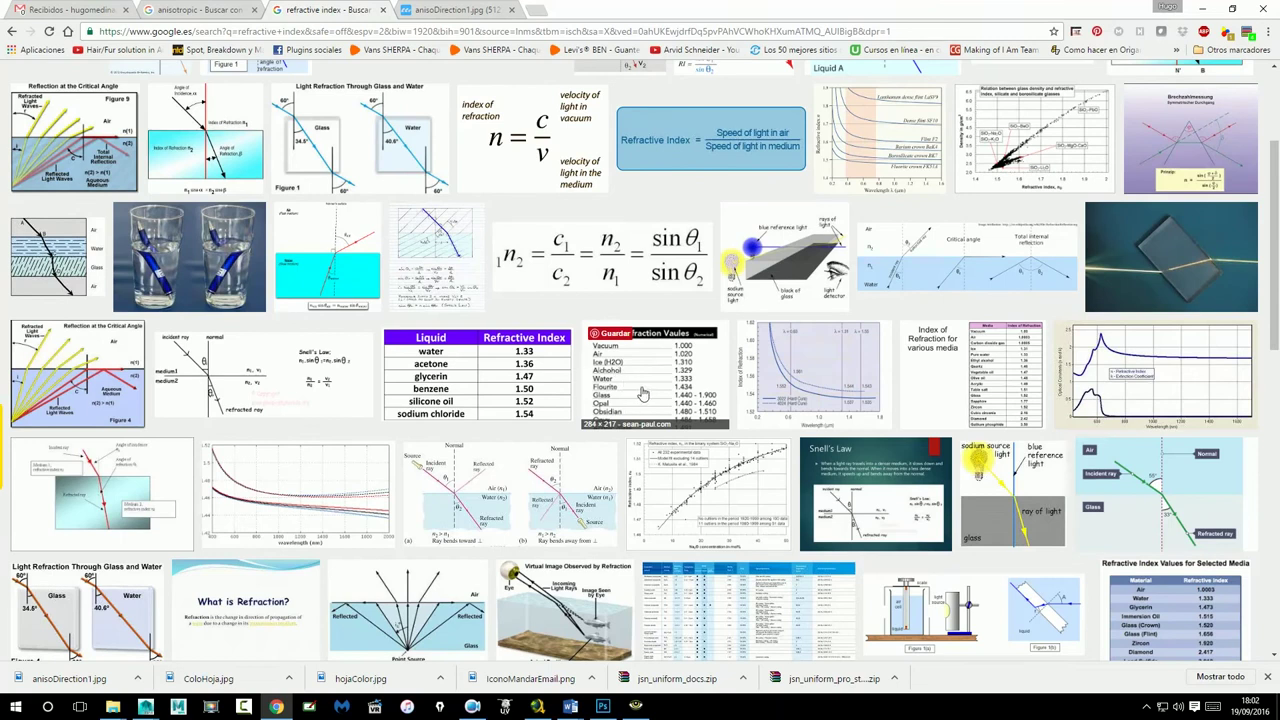
pyautogui.click(643, 393)
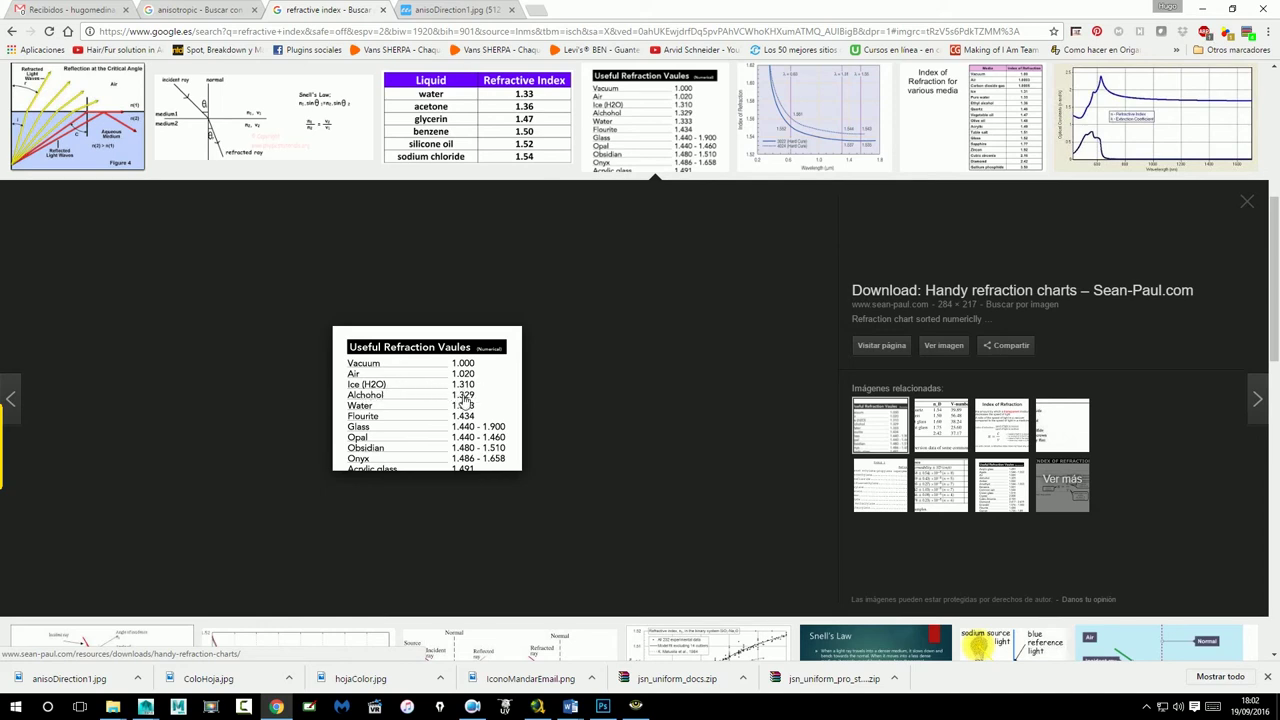
pyautogui.click(1199, 14)
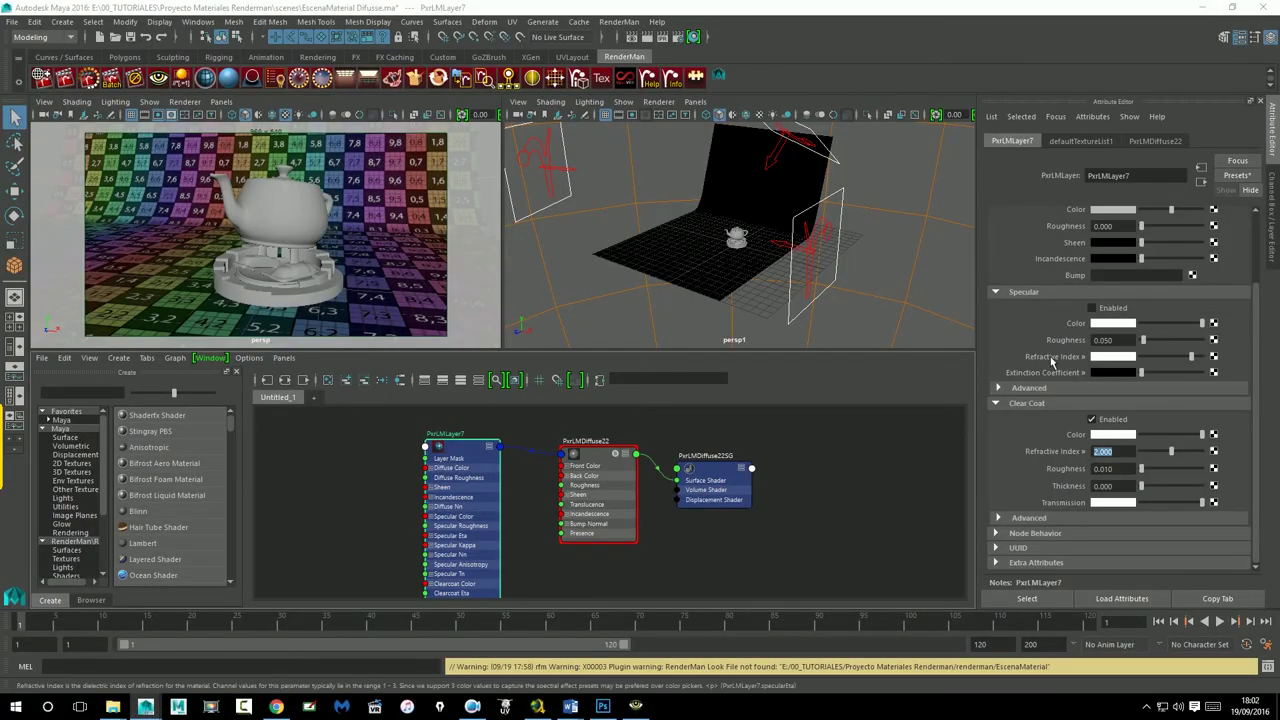
# Step: Apply the Glass preset (1.500) to the clear coat refractive index and start an IPR render
pyautogui.rightClick(1076, 453)
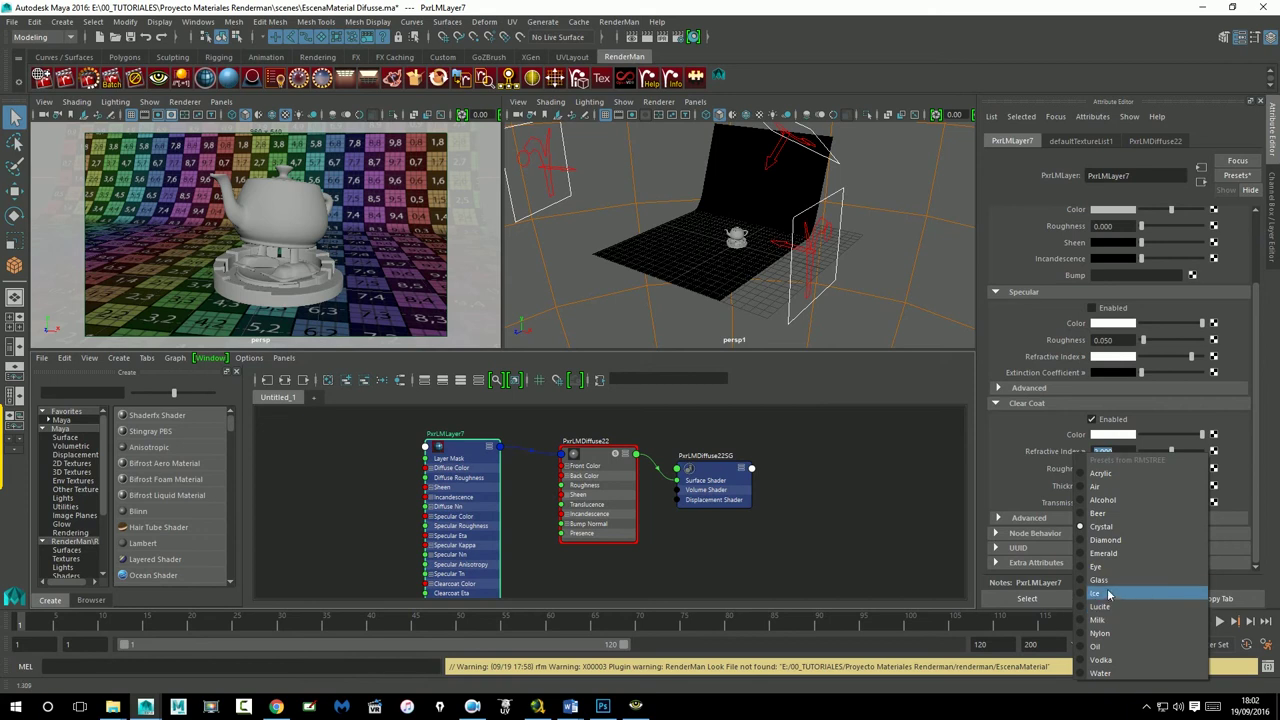
pyautogui.click(1147, 580)
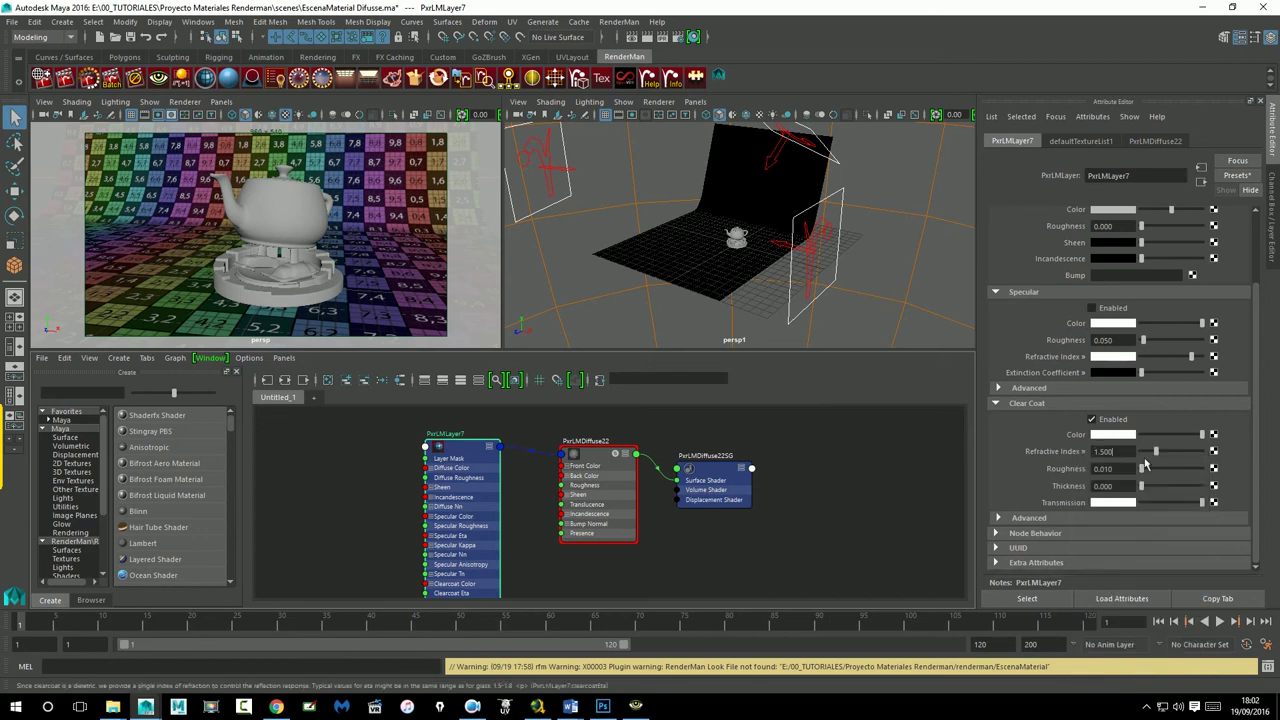
pyautogui.click(674, 42)
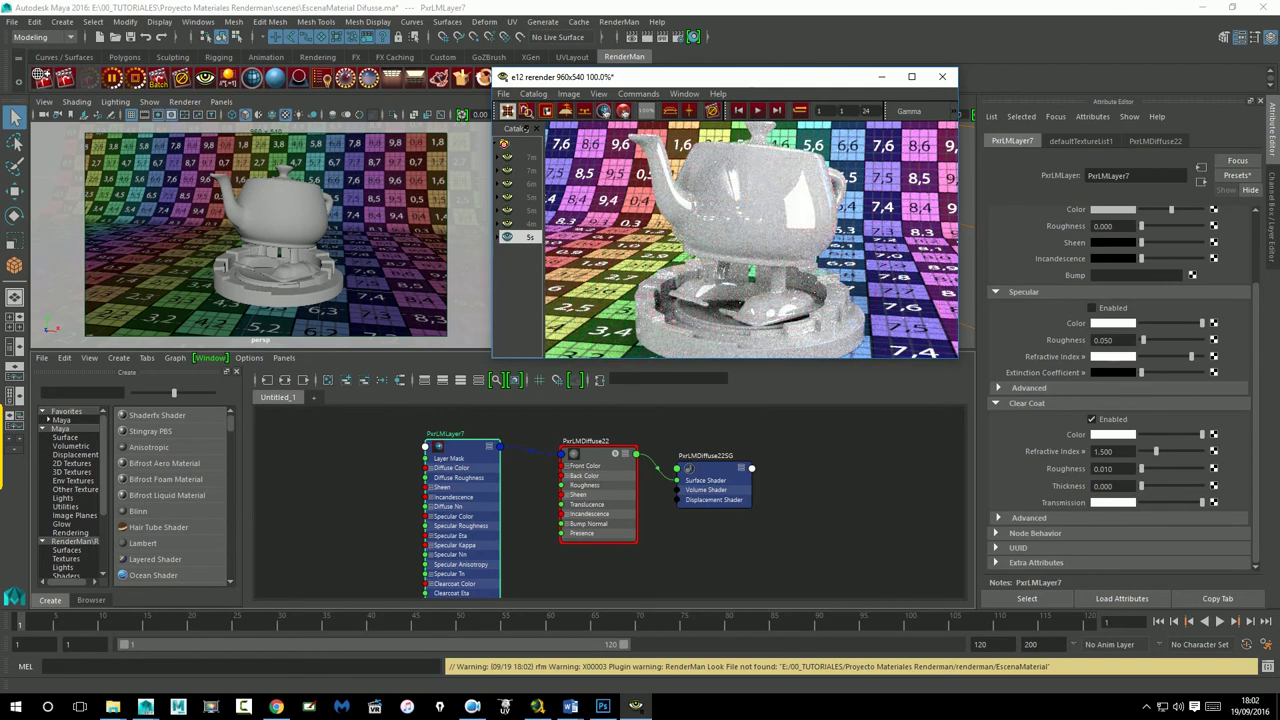
# Step: Refresh the interactive render and adjust the clear coat roughness slider
pyautogui.press('Return')
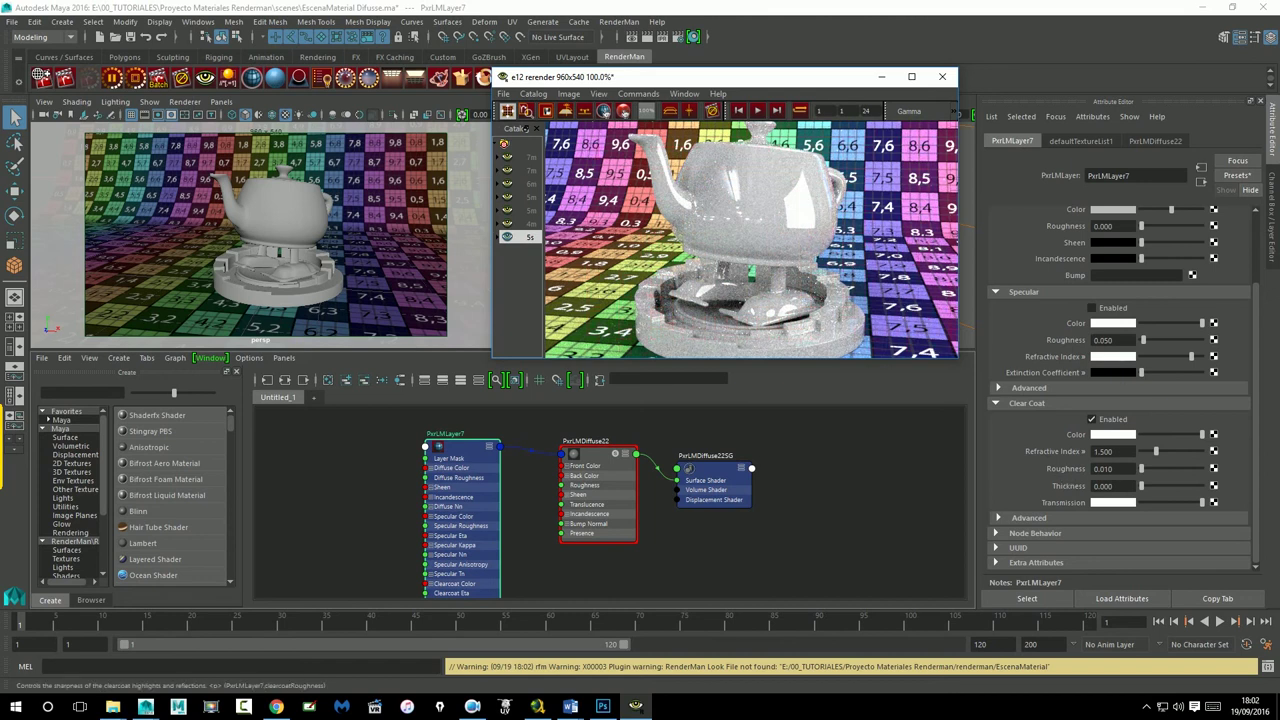
pyautogui.click(1166, 484)
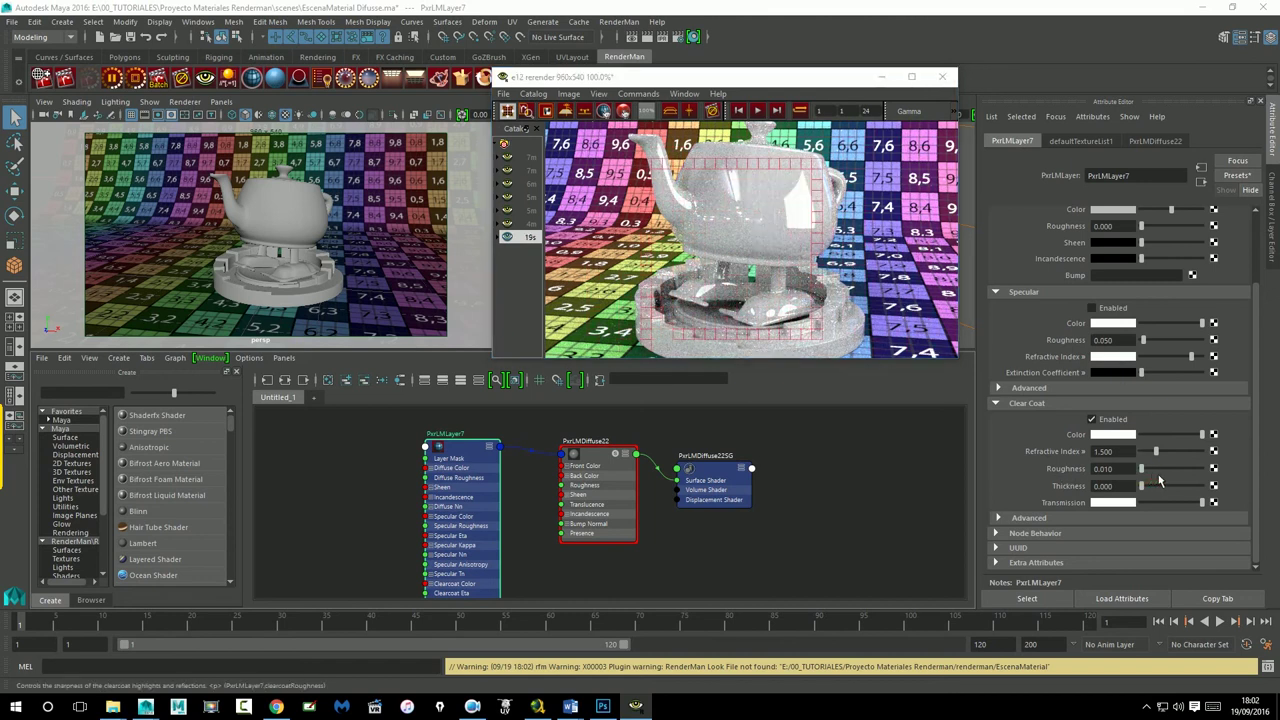
pyautogui.moveTo(1141, 468); pyautogui.dragTo(1162, 468)
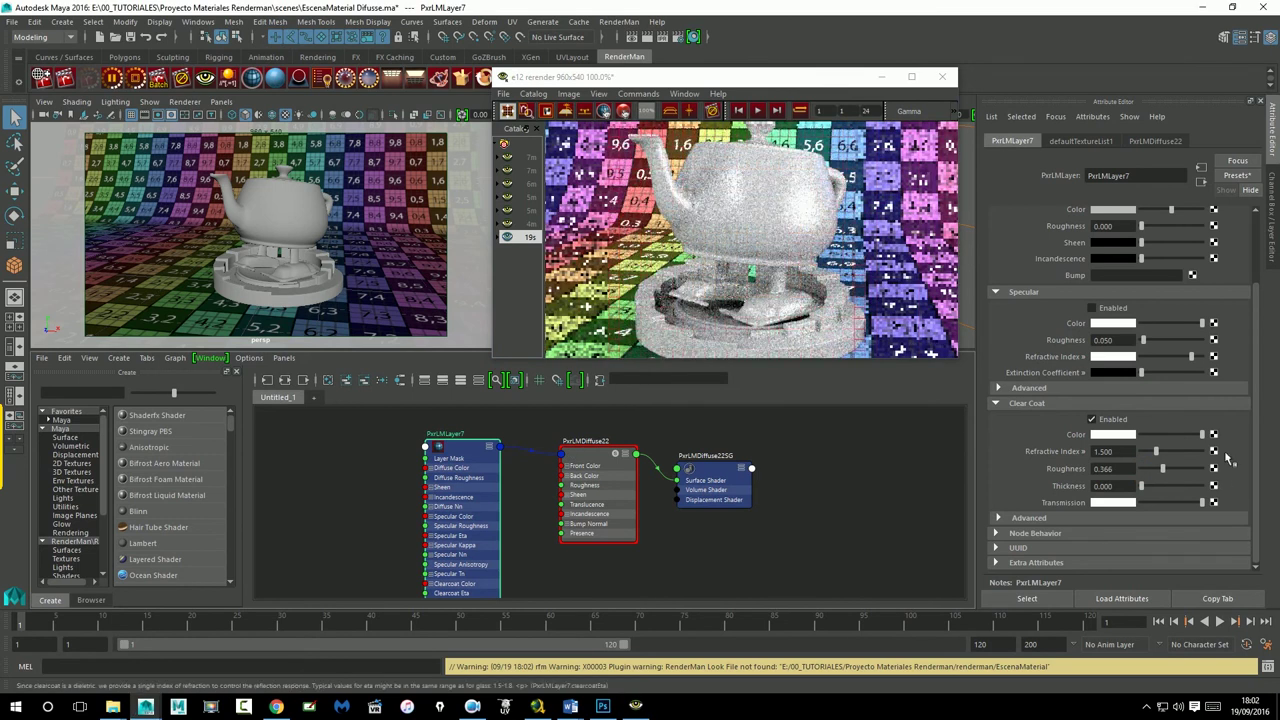
# Step: Set the PxrLMLayer7 diffuse colour to dark red
pyautogui.scroll(3, 1200, 400)
pyautogui.click(1113, 231)
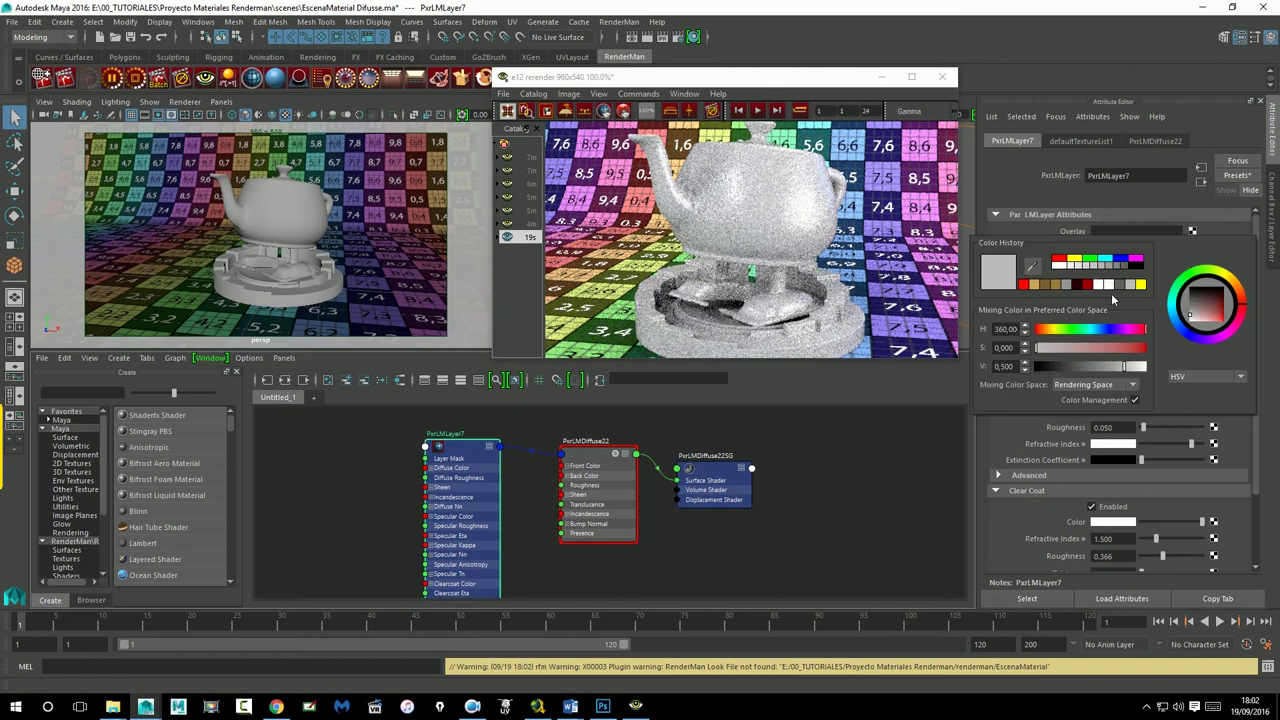
pyautogui.click(1086, 284)
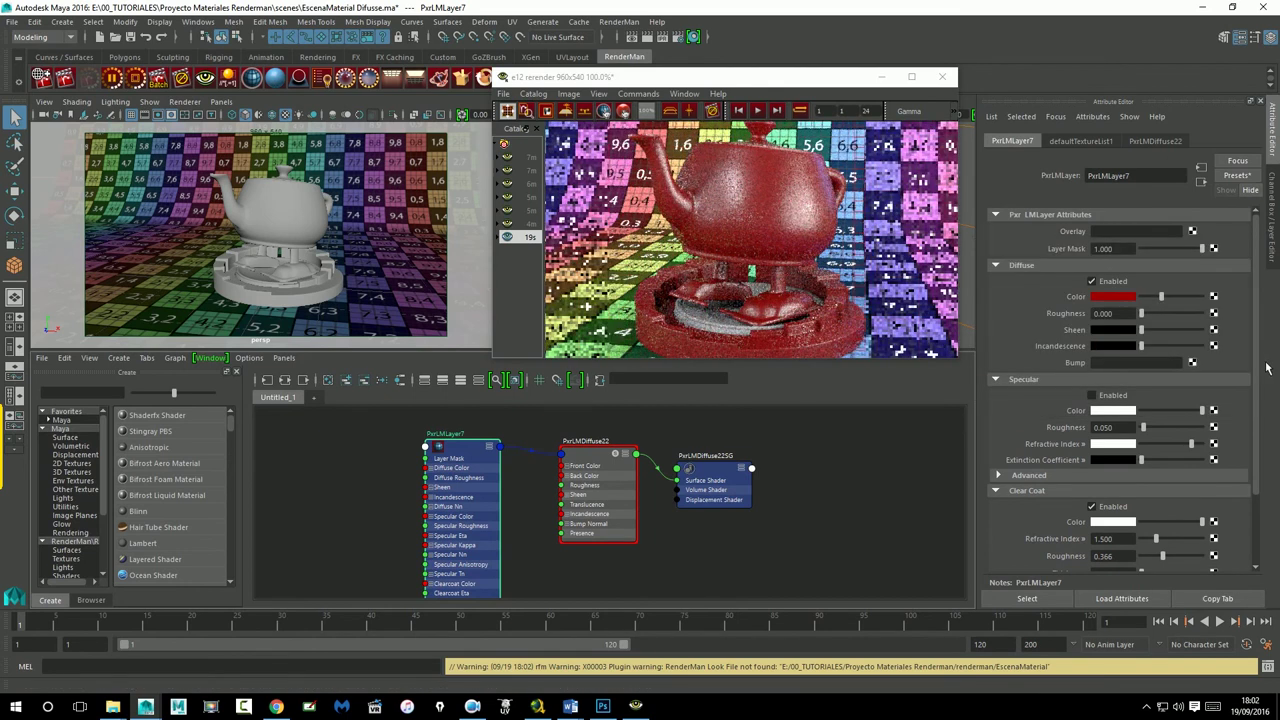
pyautogui.scroll(-1, 1266, 395)
pyautogui.scroll(-1, 1266, 395)
pyautogui.write('0.000')
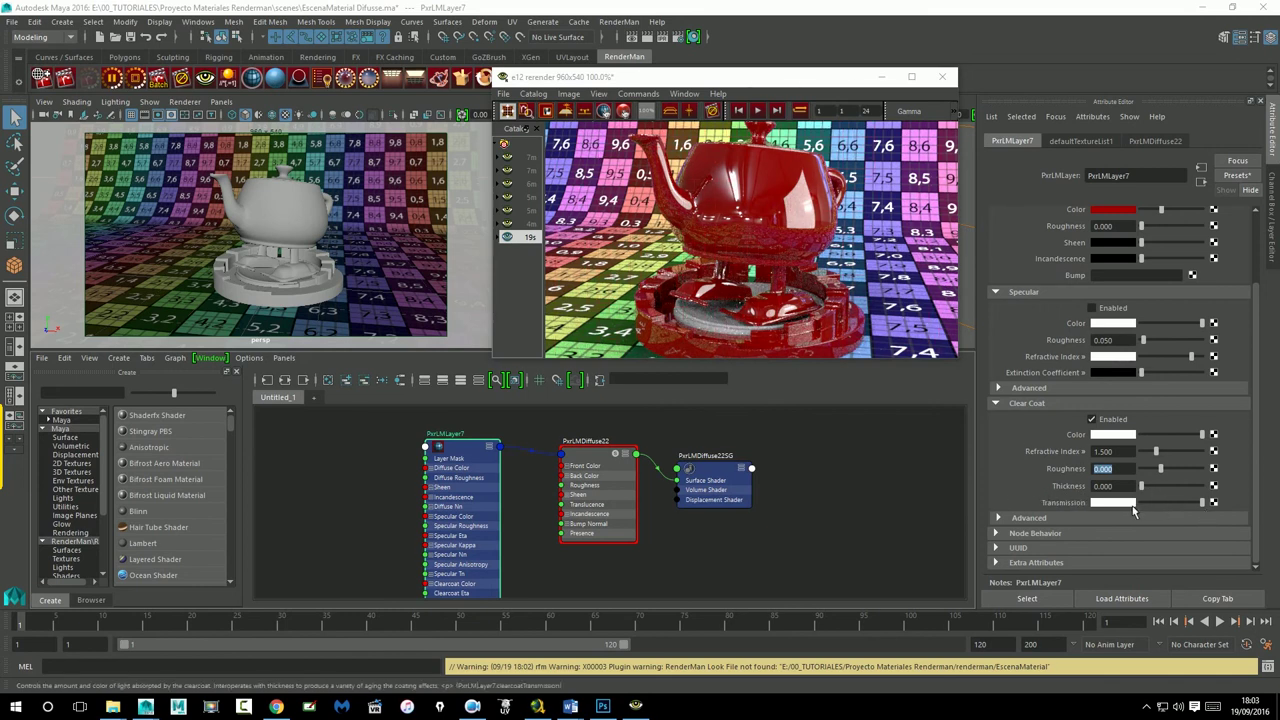
# Step: Tint the clear coat transmission green and increase the clear coat thickness
pyautogui.click(1201, 508)
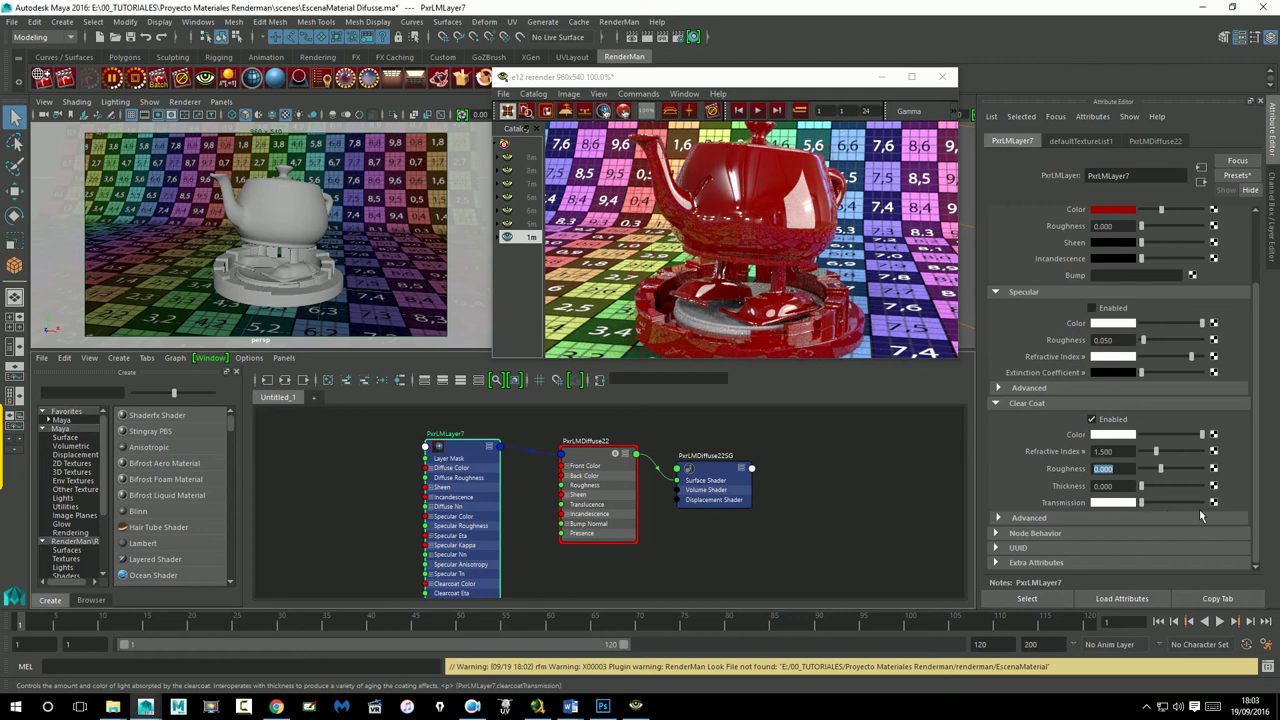
pyautogui.click(1124, 500)
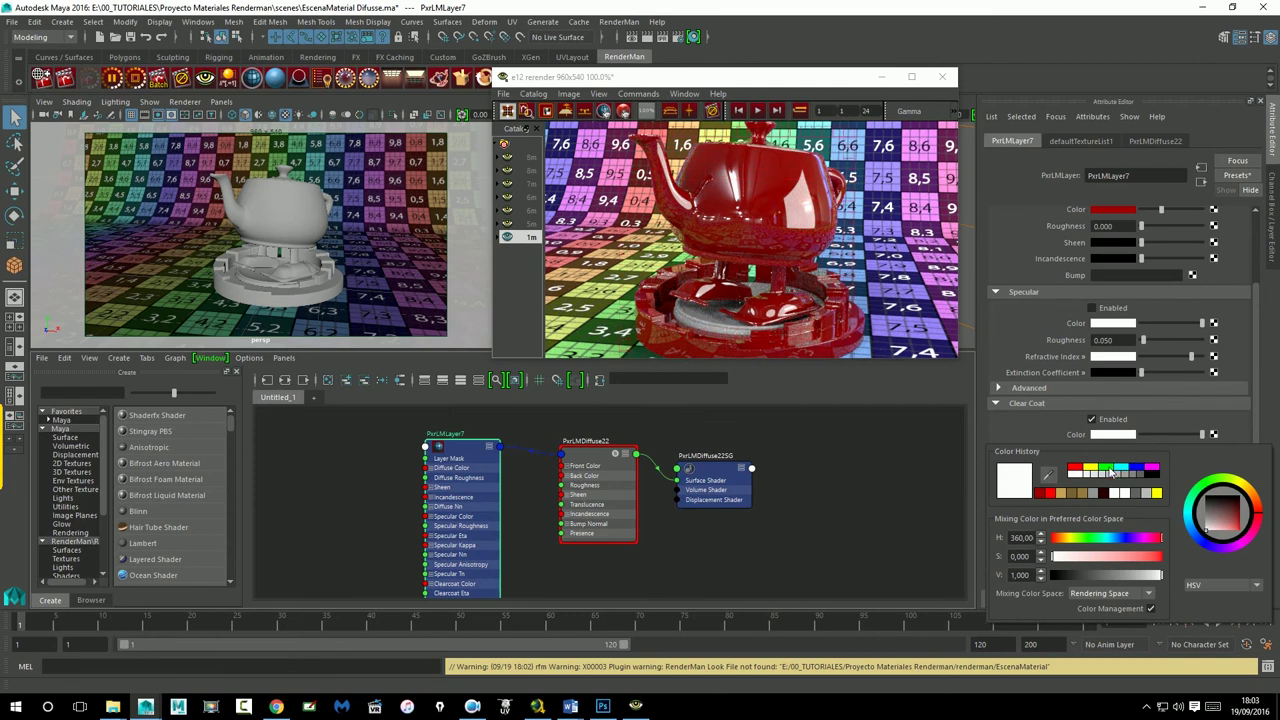
pyautogui.click(1110, 468)
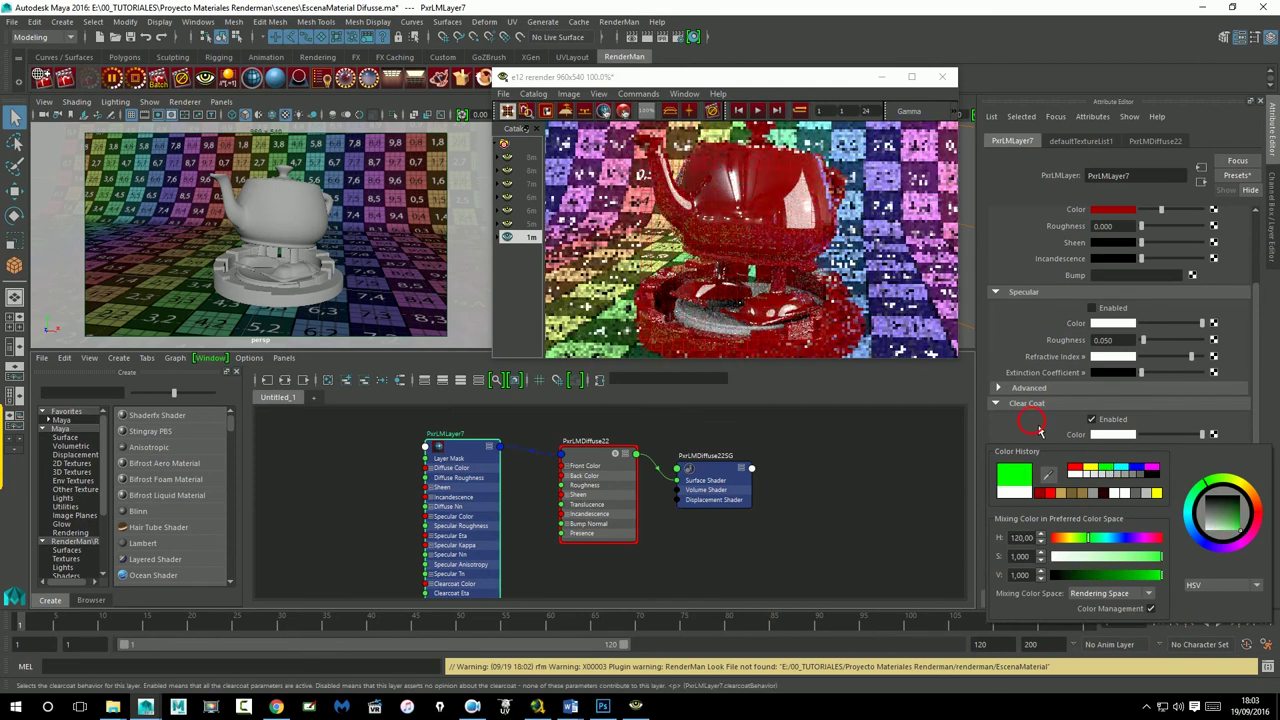
pyautogui.moveTo(1146, 487); pyautogui.dragTo(1158, 500)
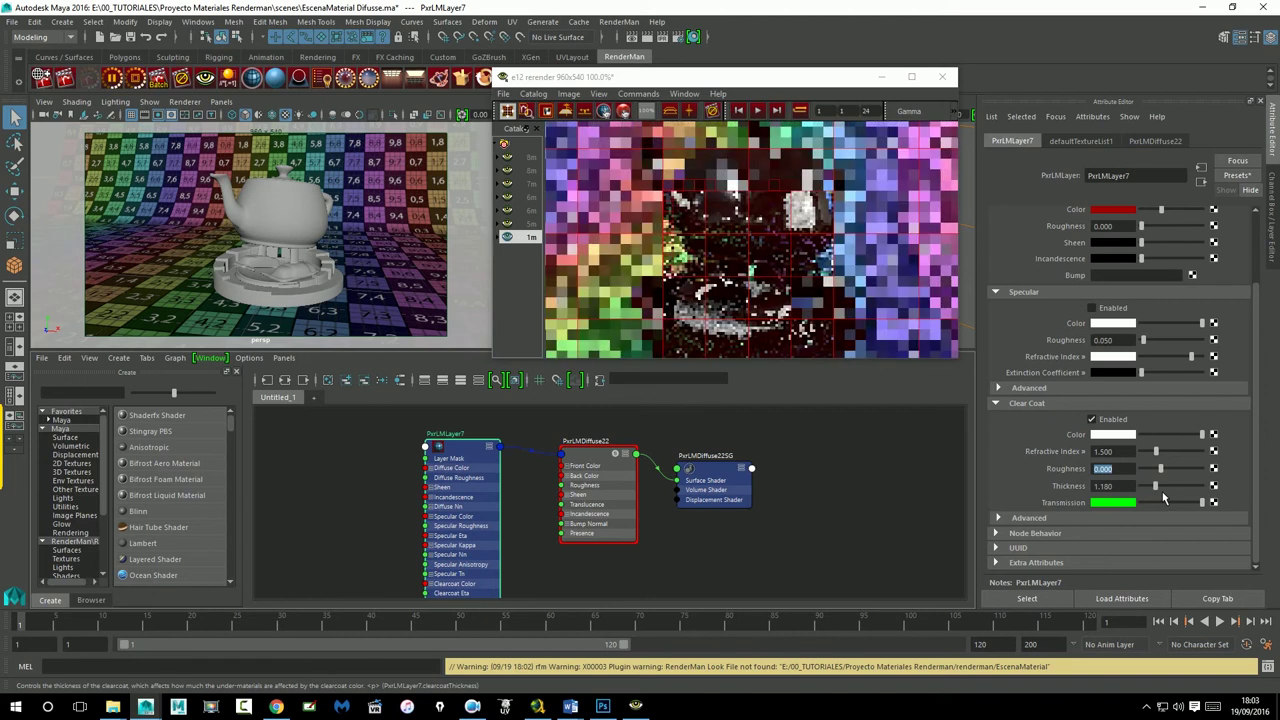
pyautogui.moveTo(1163, 497); pyautogui.dragTo(1170, 497)
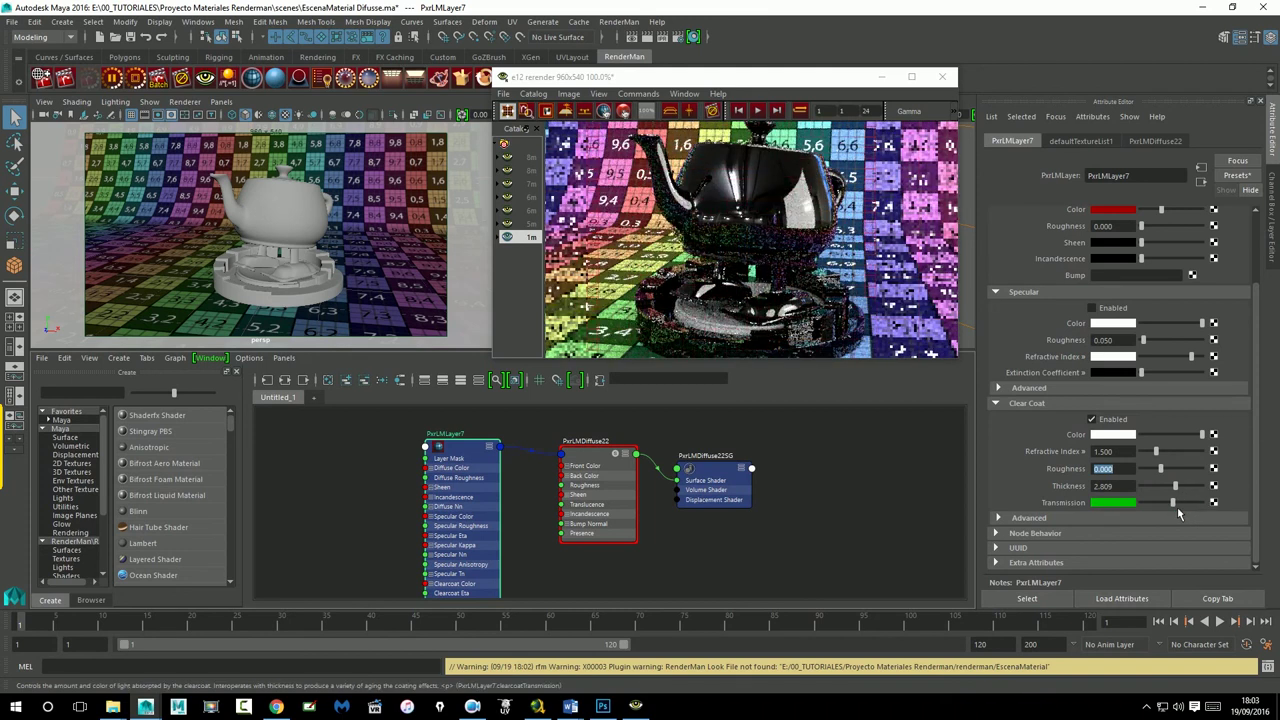
pyautogui.moveTo(1177, 511); pyautogui.dragTo(1155, 512)
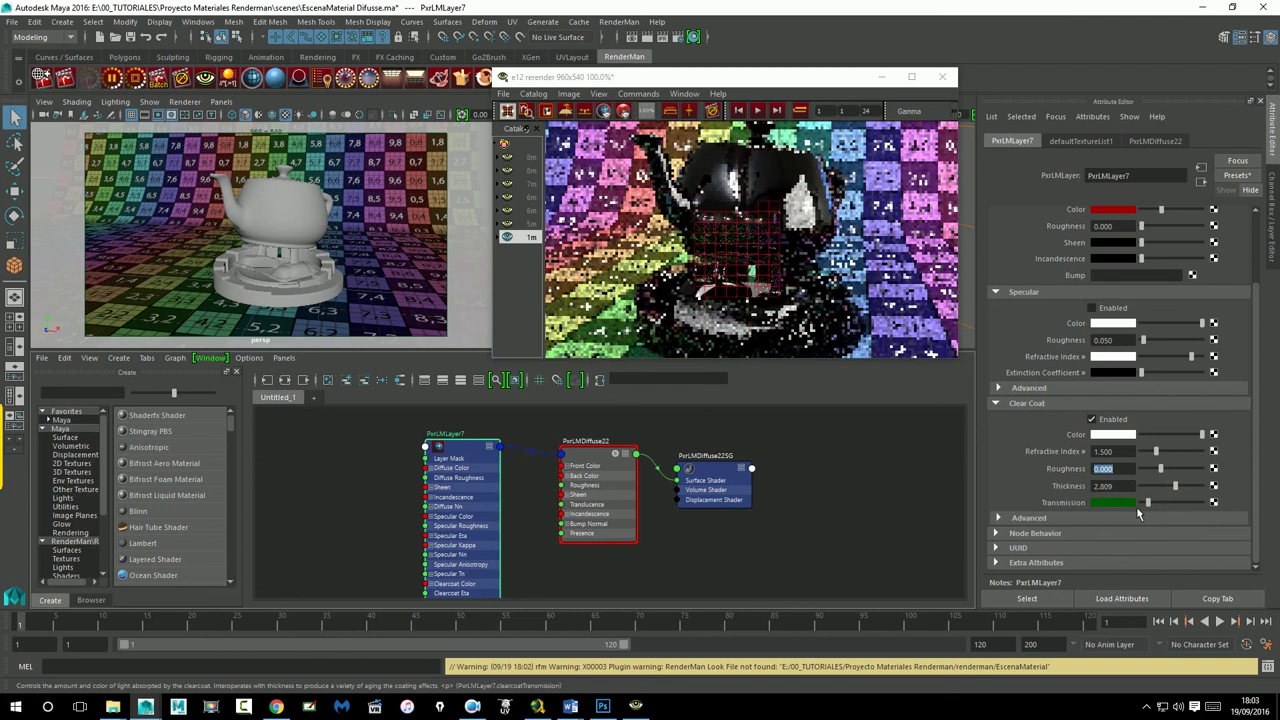
# Step: Rework transmission colour and thickness to 0.056, then apply clear coat roughness 0.132
pyautogui.click(1134, 503)
pyautogui.click(1142, 495)
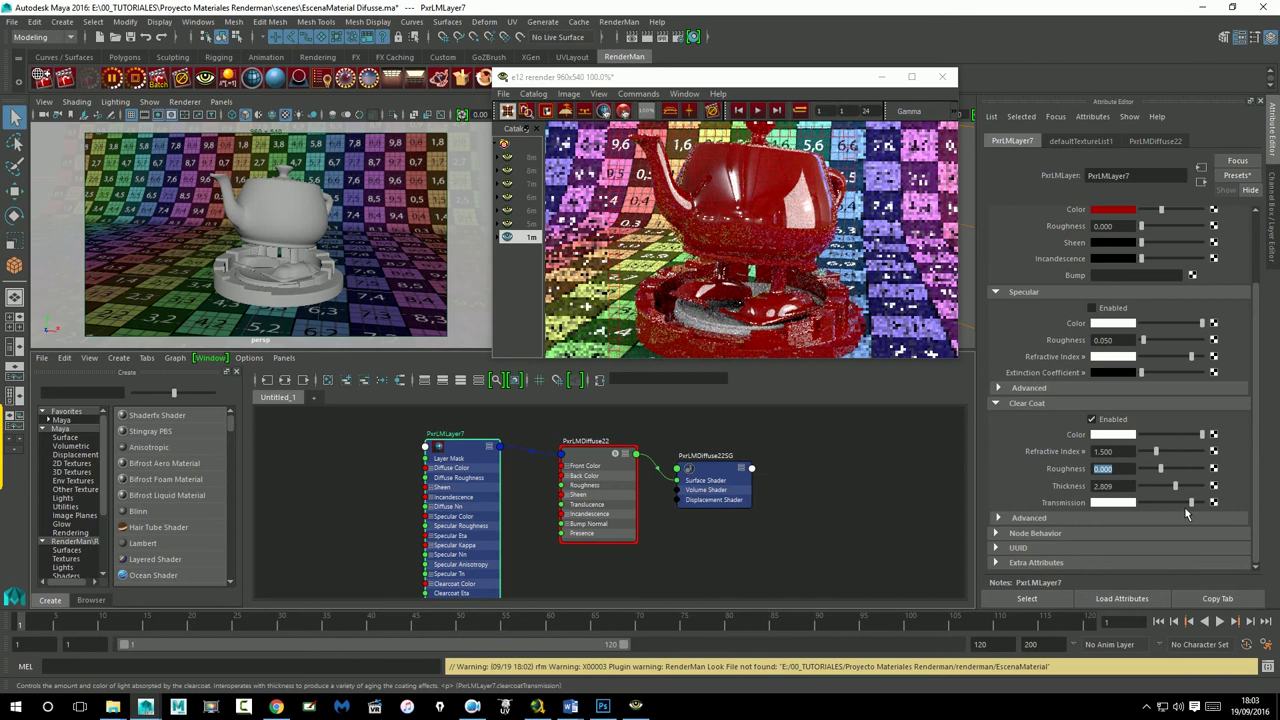
pyautogui.click(1176, 505)
pyautogui.moveTo(1168, 500); pyautogui.dragTo(1150, 500)
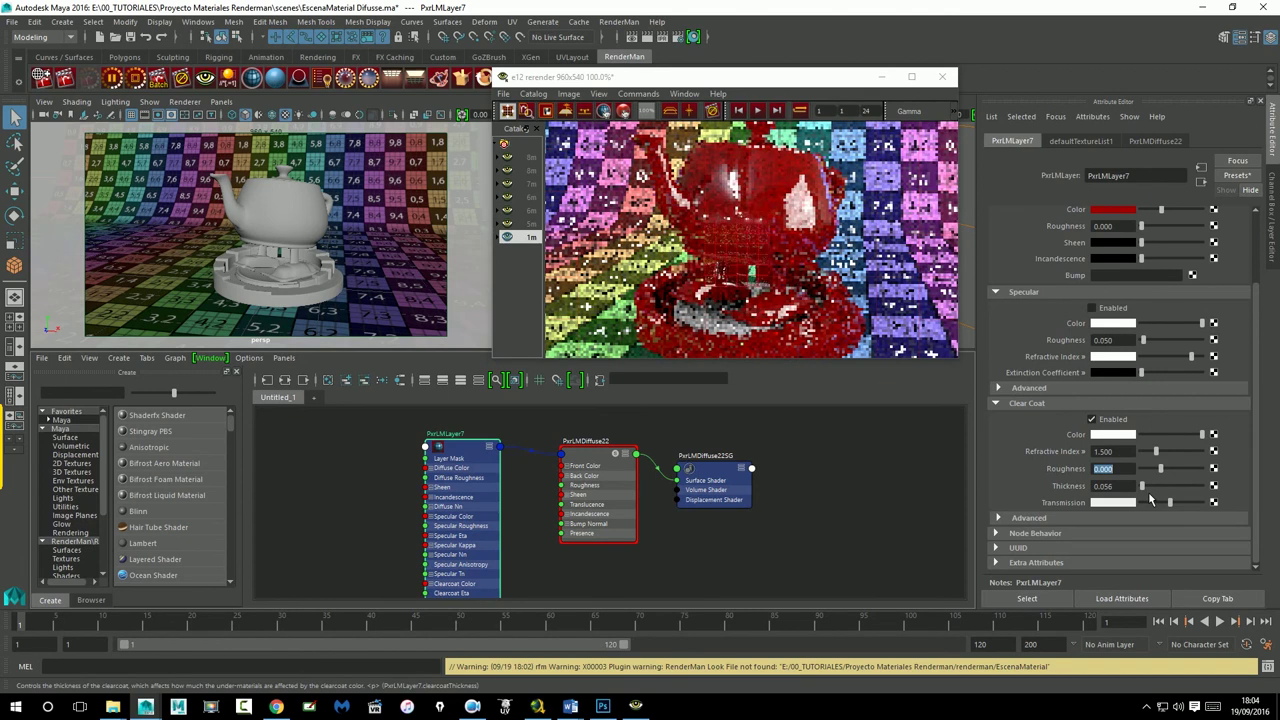
pyautogui.click(1111, 500)
pyautogui.write('0.132')
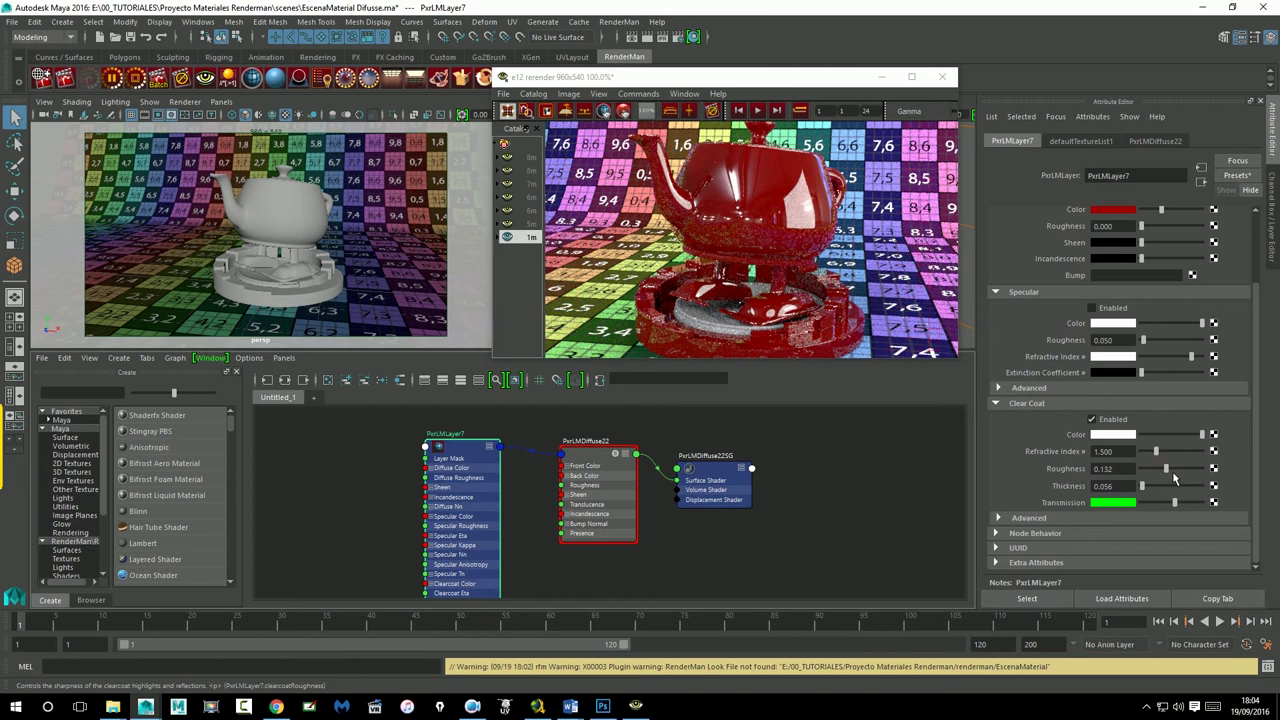
pyautogui.press('Return')
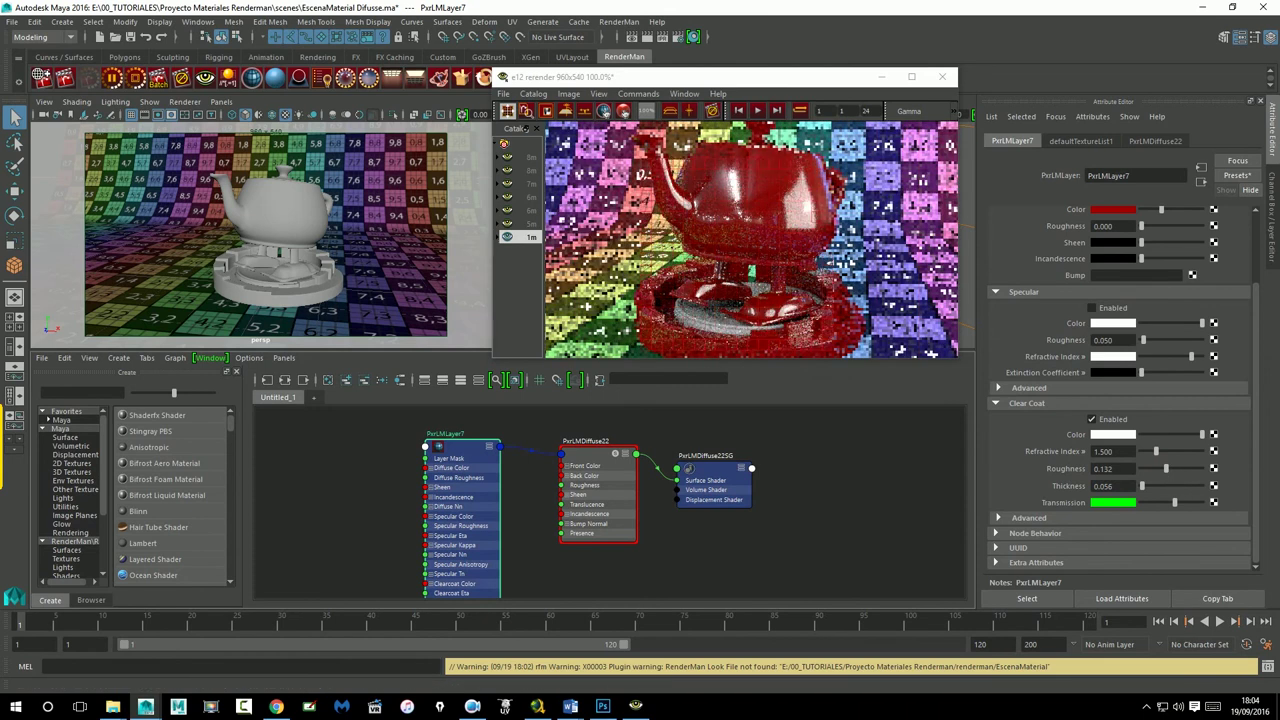
pyautogui.scroll(2, 1133, 306)
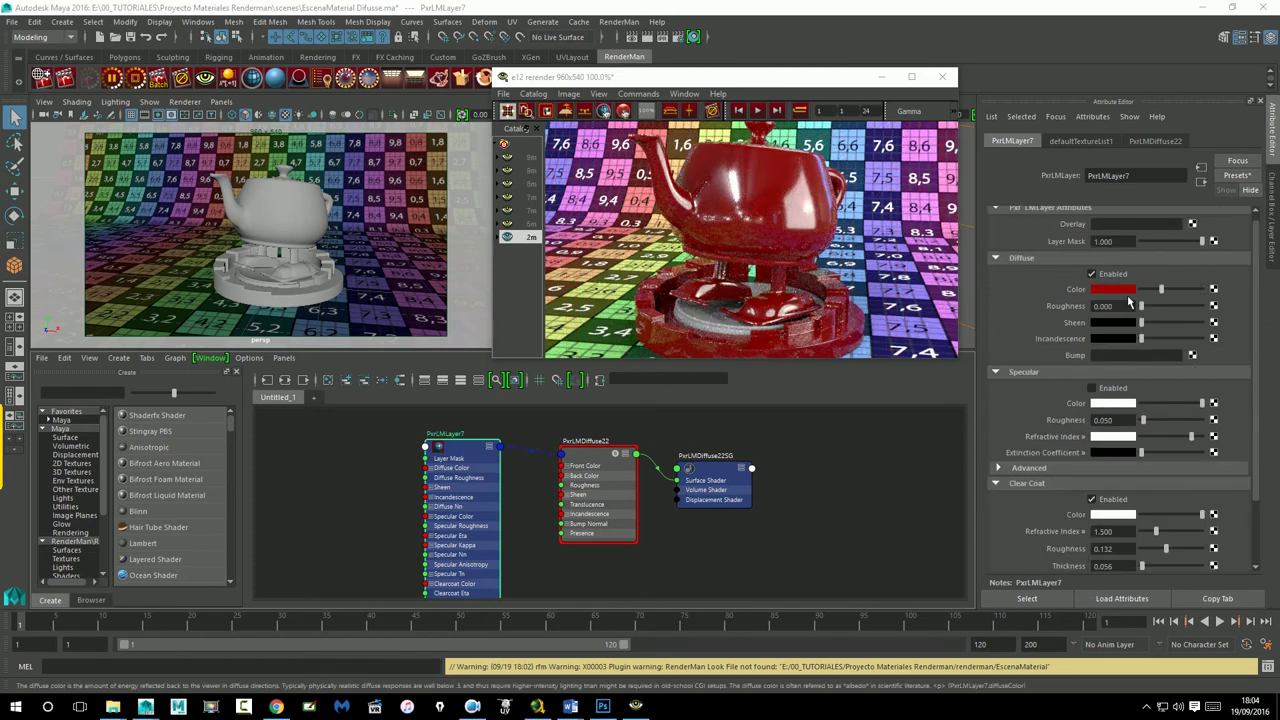
# Step: Set the clear coat thickness to 0.730
pyautogui.click(1114, 289)
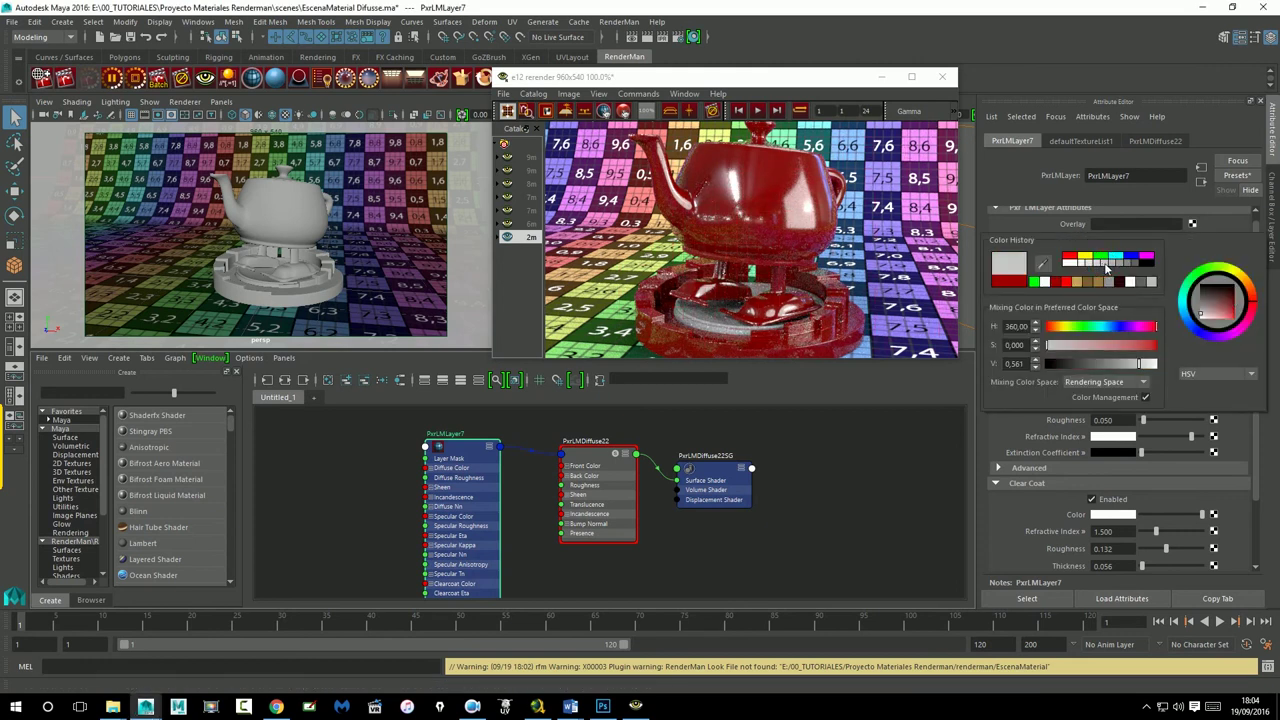
pyautogui.scroll(-1, 1196, 498)
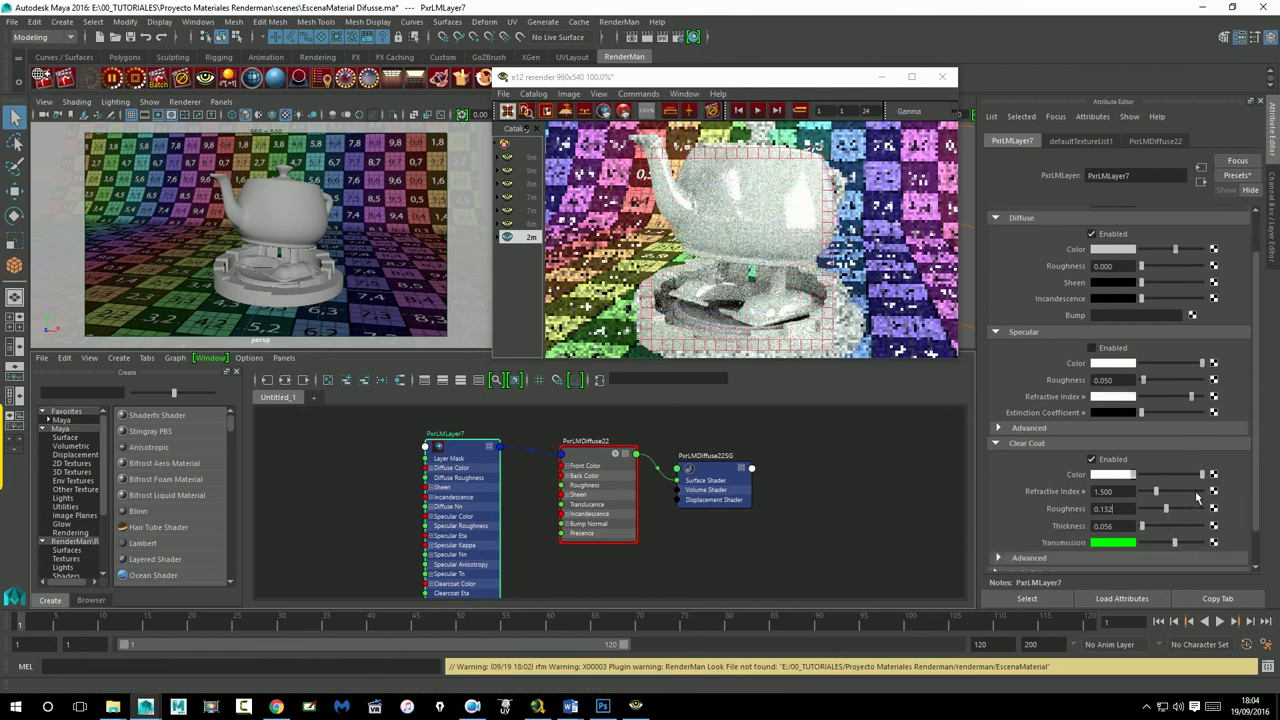
pyautogui.scroll(-1, 1196, 498)
pyautogui.moveTo(1140, 486)
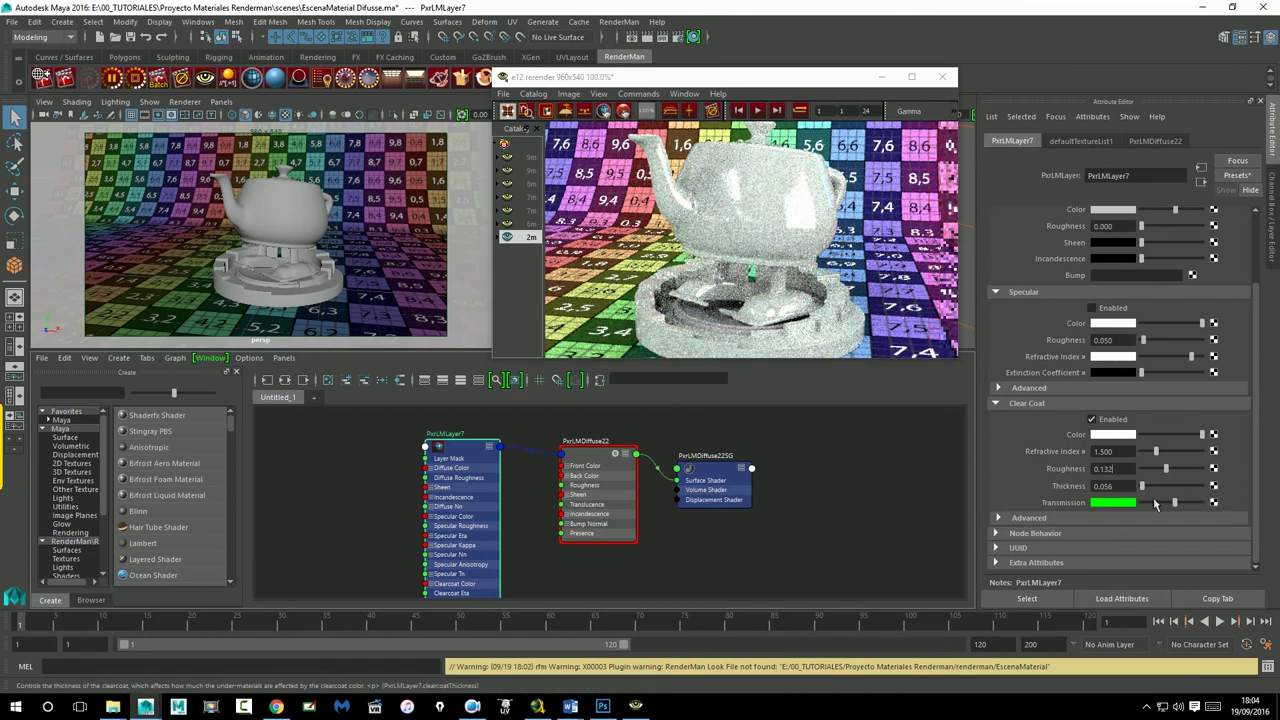
pyautogui.moveTo(1153, 497)
pyautogui.mouseDown()
pyautogui.moveTo(1146, 486)
pyautogui.moveTo(1129, 495)
pyautogui.mouseUp()
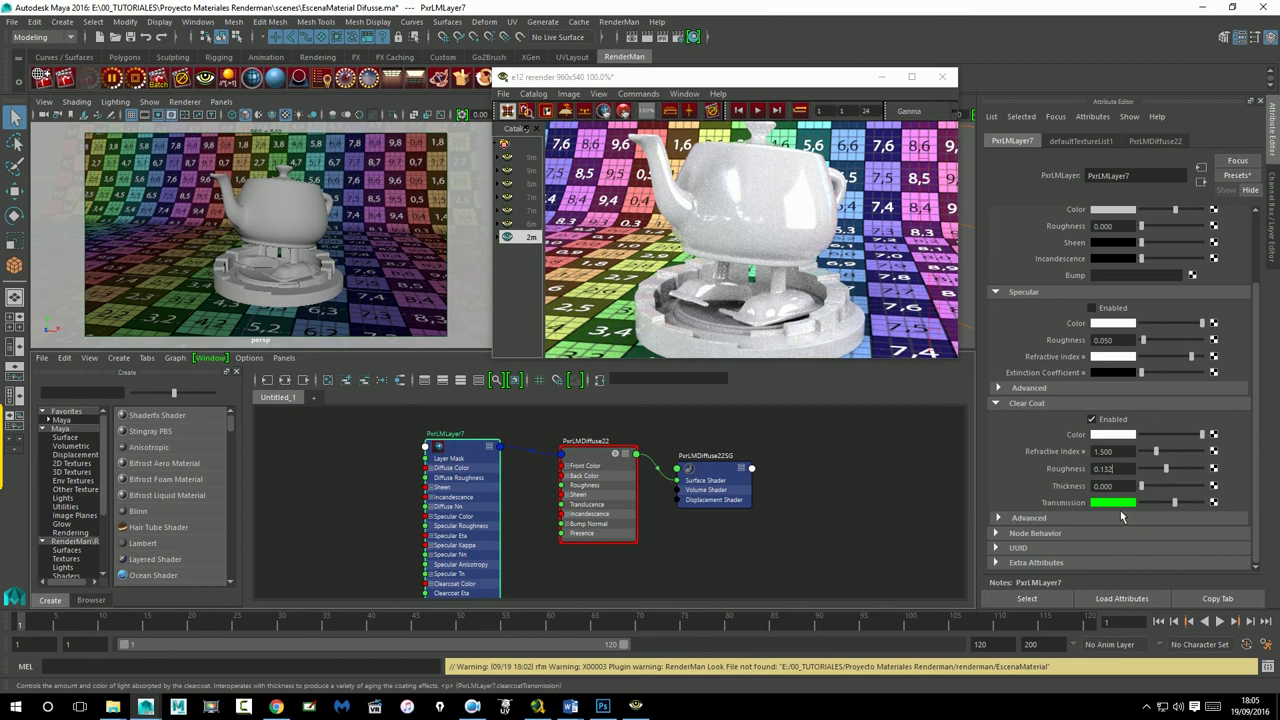
pyautogui.moveTo(1165, 490); pyautogui.dragTo(1152, 490)
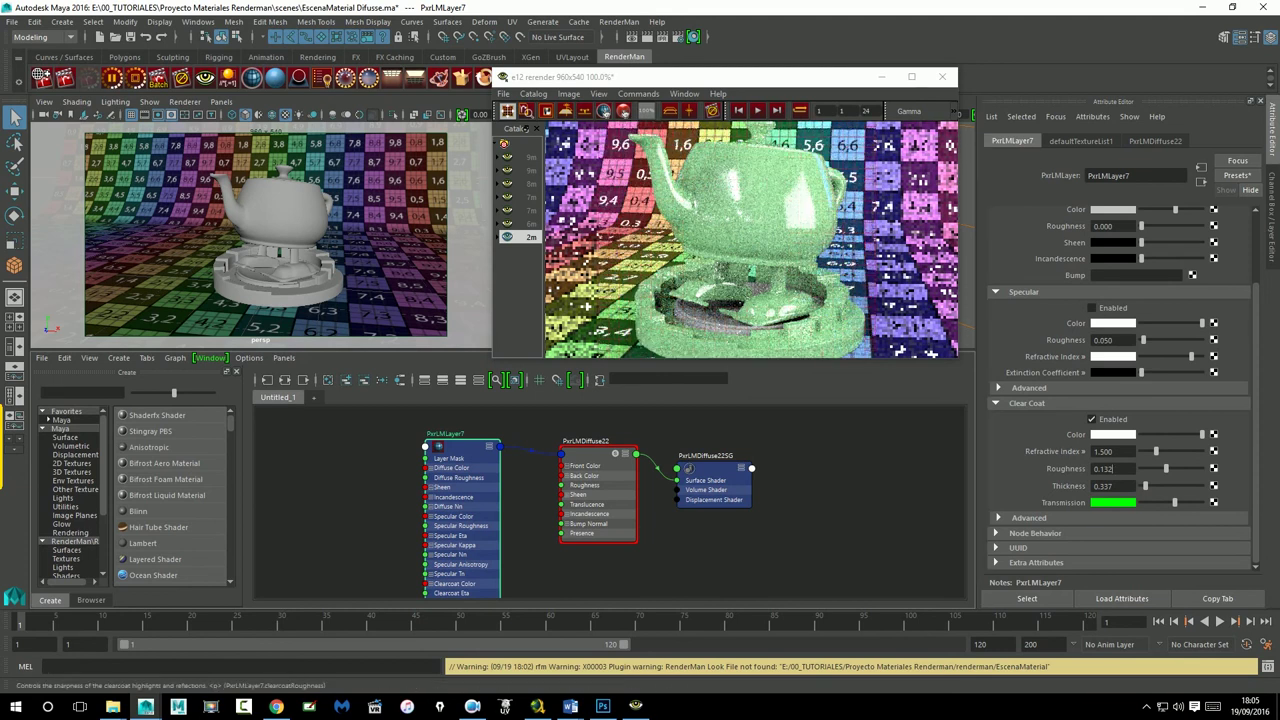
pyautogui.moveTo(1145, 486); pyautogui.dragTo(1150, 486)
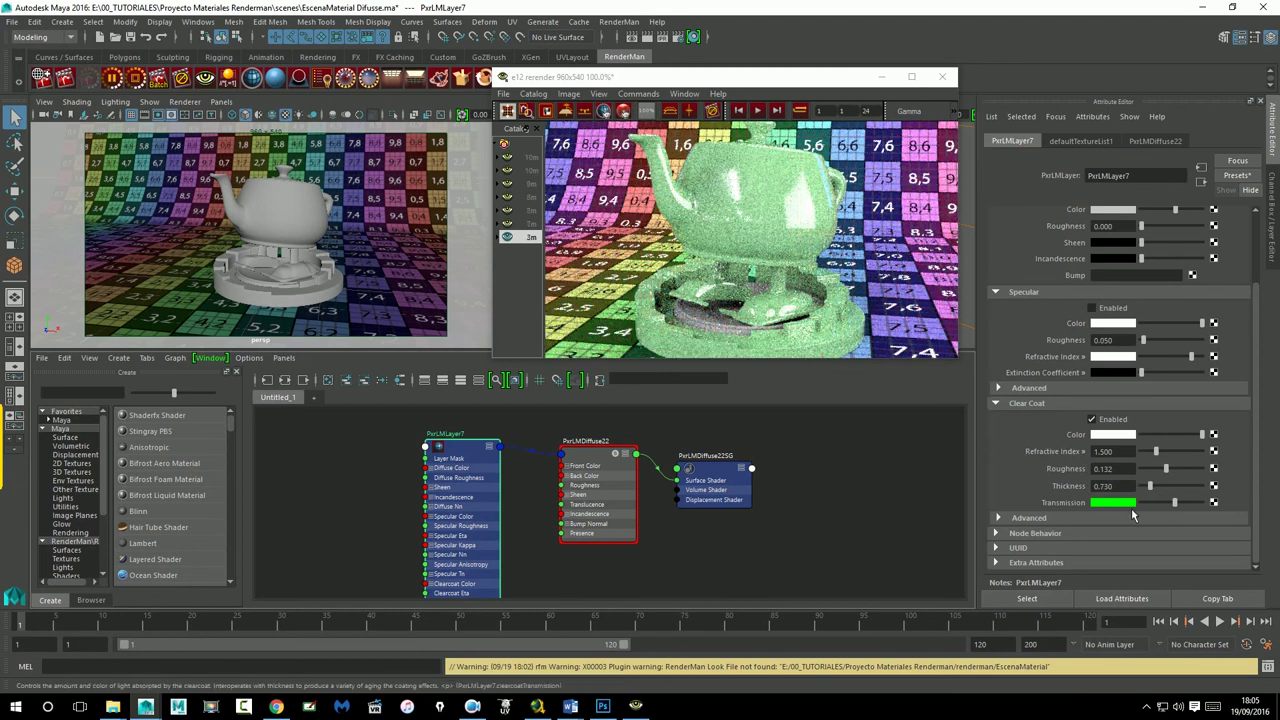
# Step: Set the clear coat transmission to tan and choose a green diffuse colour
pyautogui.click(1124, 502)
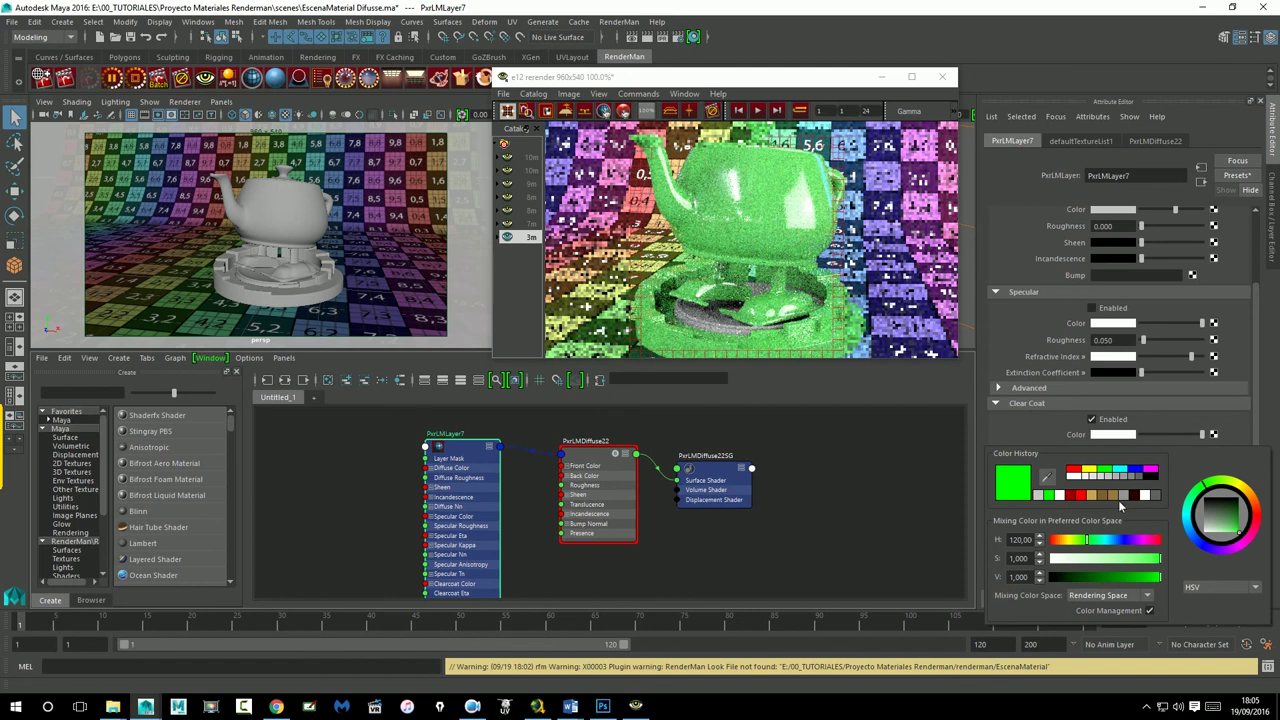
pyautogui.click(1092, 495)
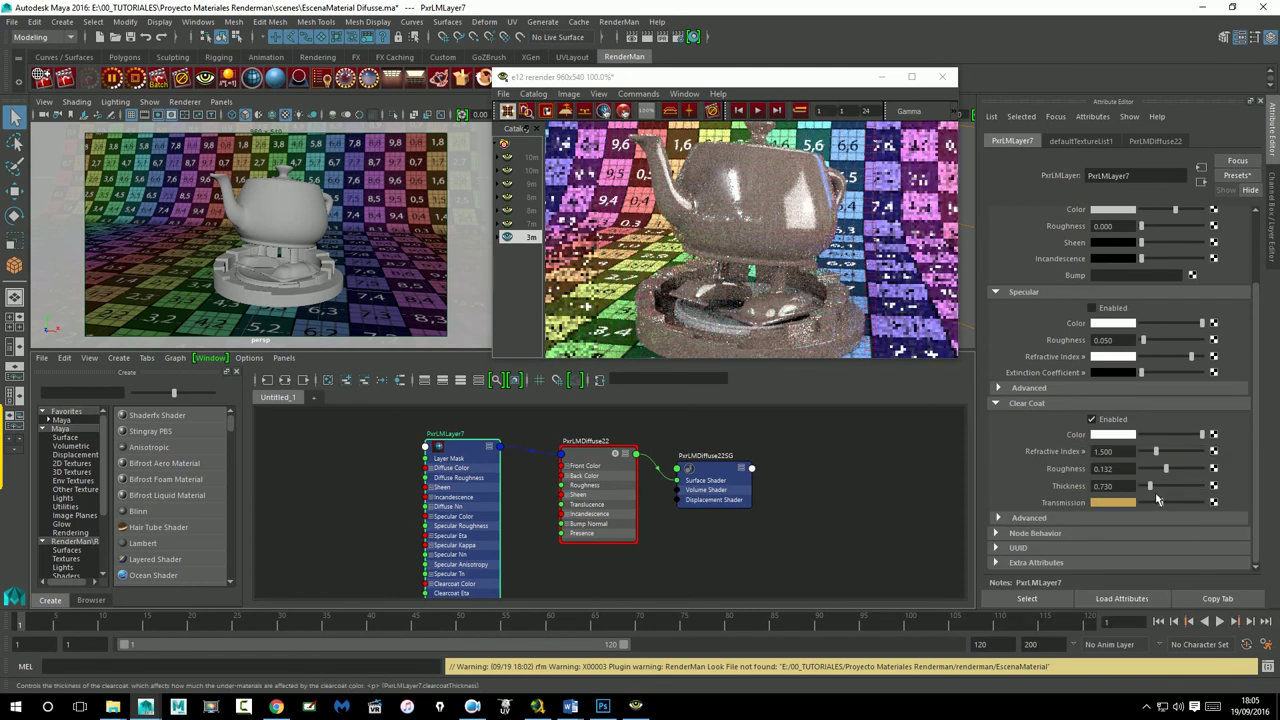
pyautogui.scroll(1, 1130, 300)
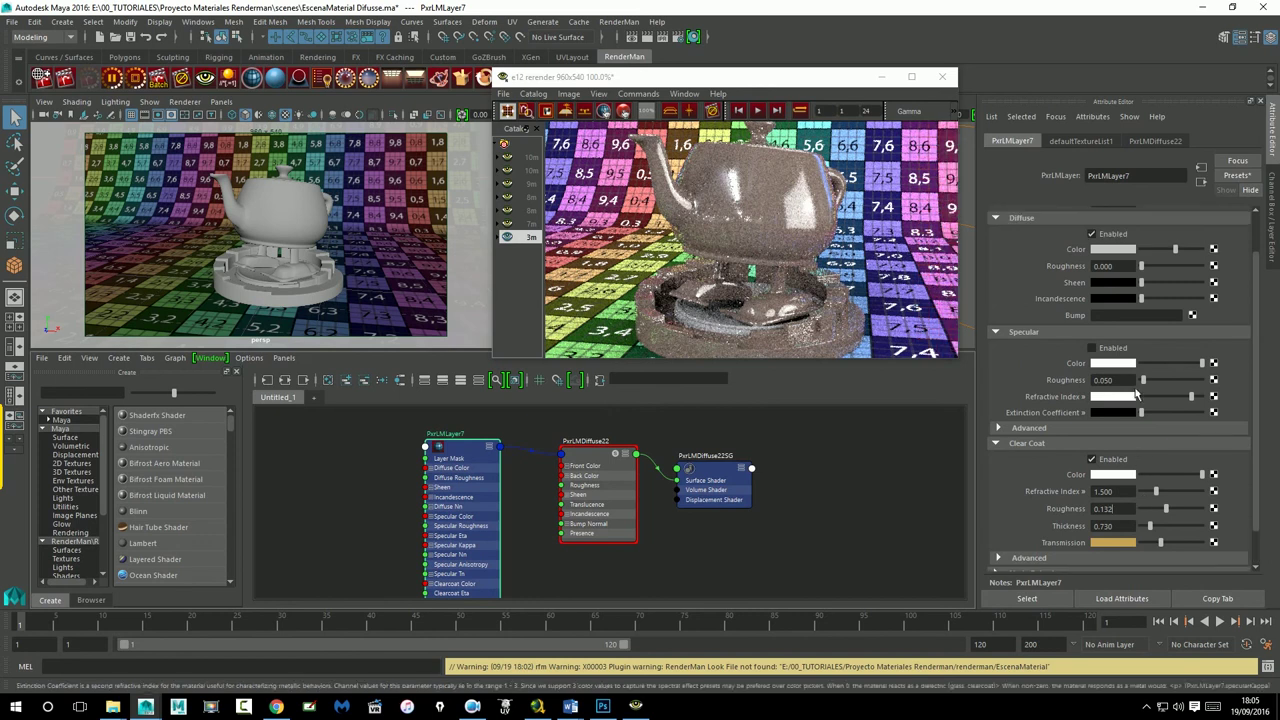
pyautogui.click(1117, 250)
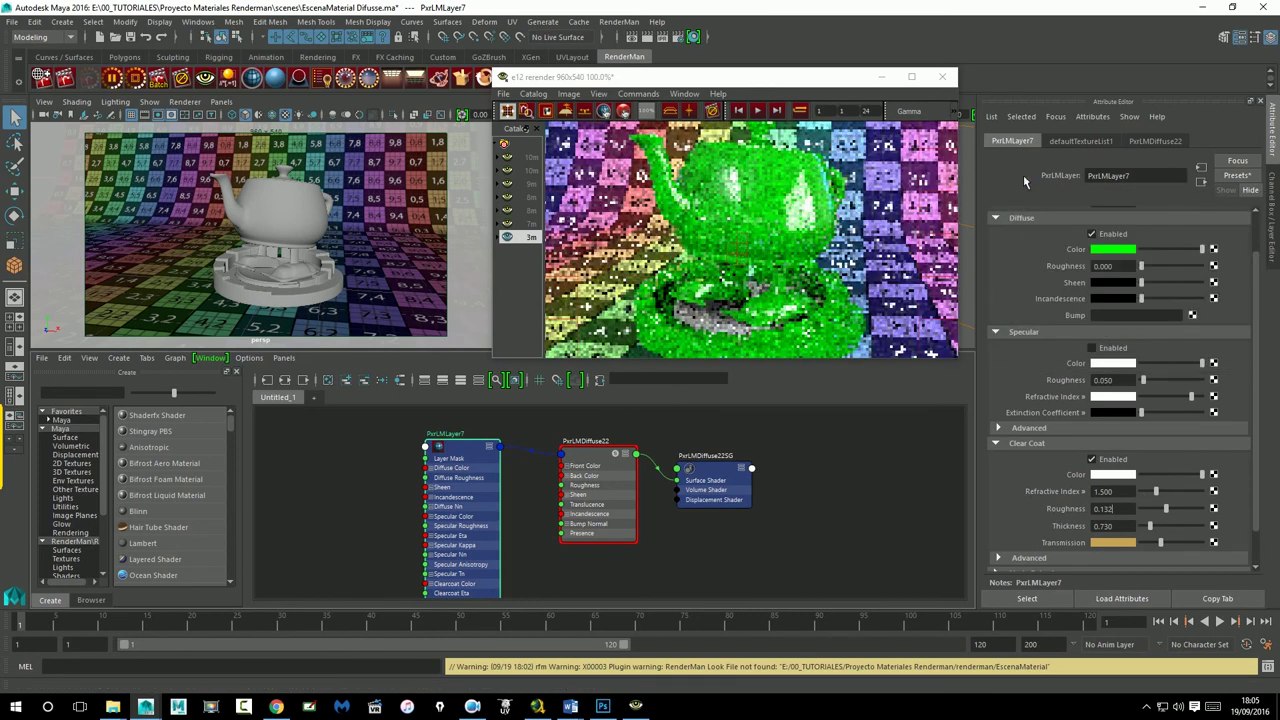
# Step: Darken the green diffuse colour, try red transmission and vary clear coat thickness around 2.5–3.4
pyautogui.click(1163, 249)
pyautogui.click(1169, 251)
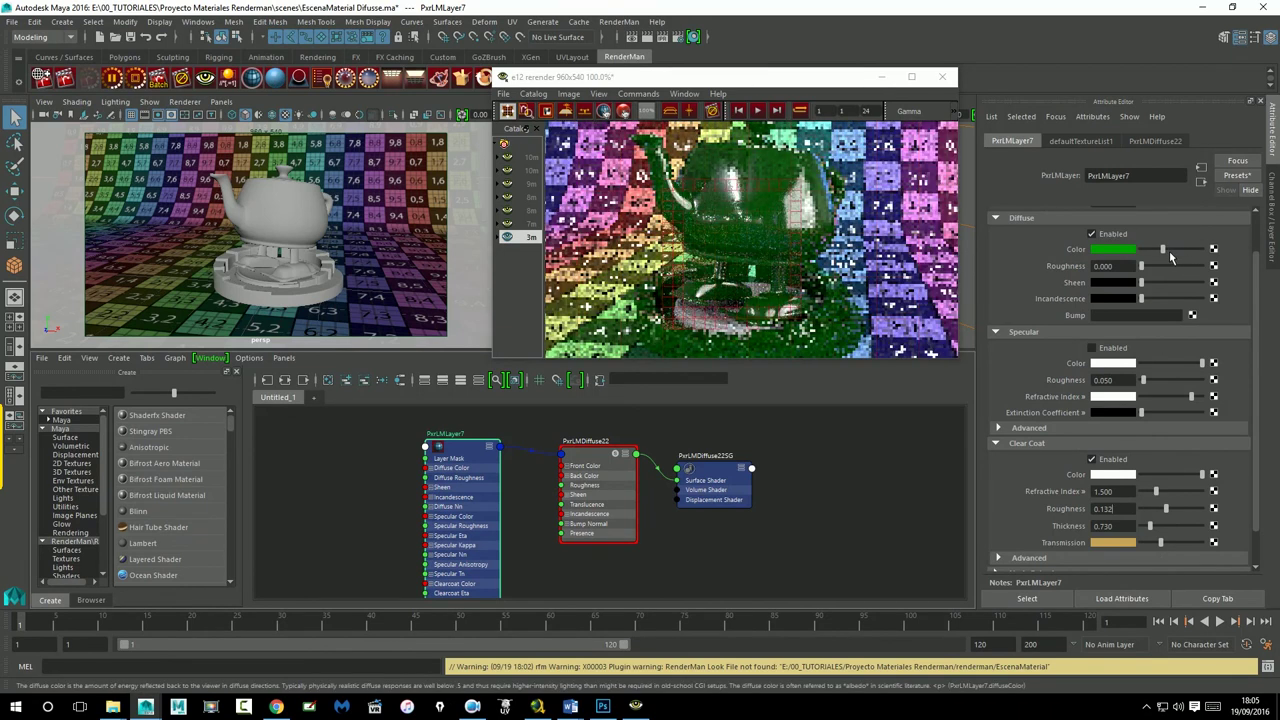
pyautogui.click(1113, 474)
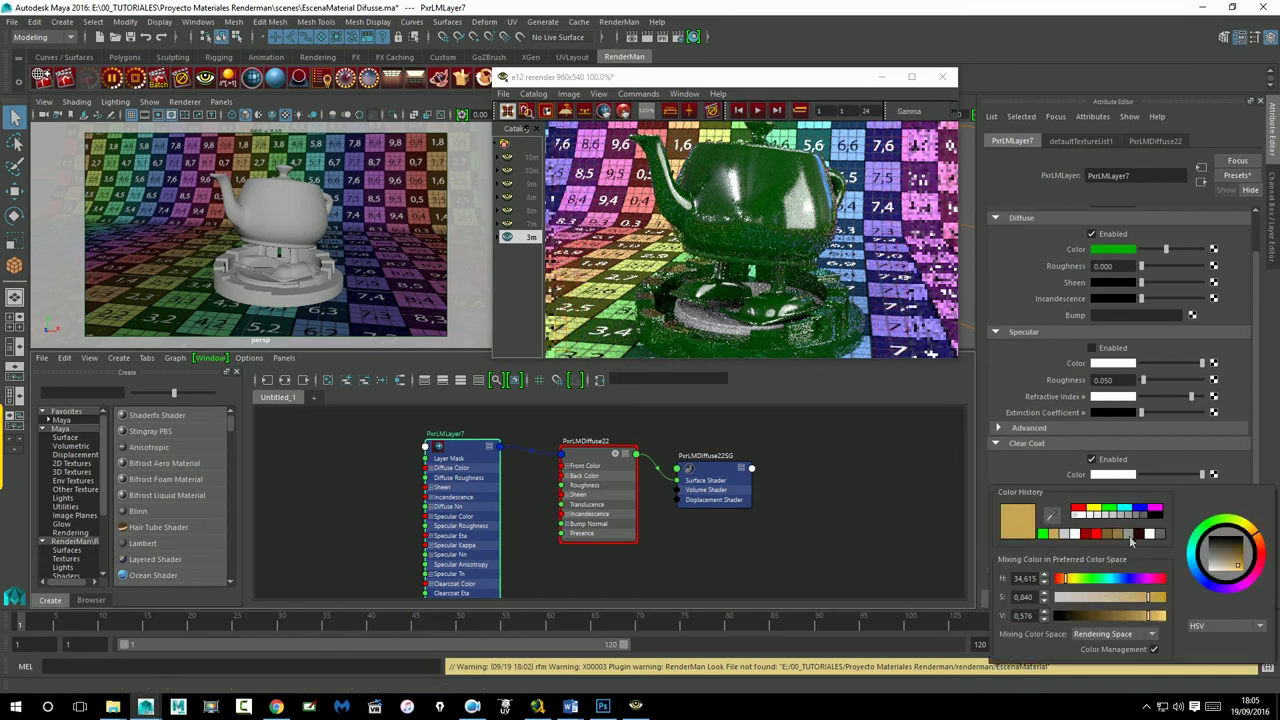
pyautogui.click(1076, 512)
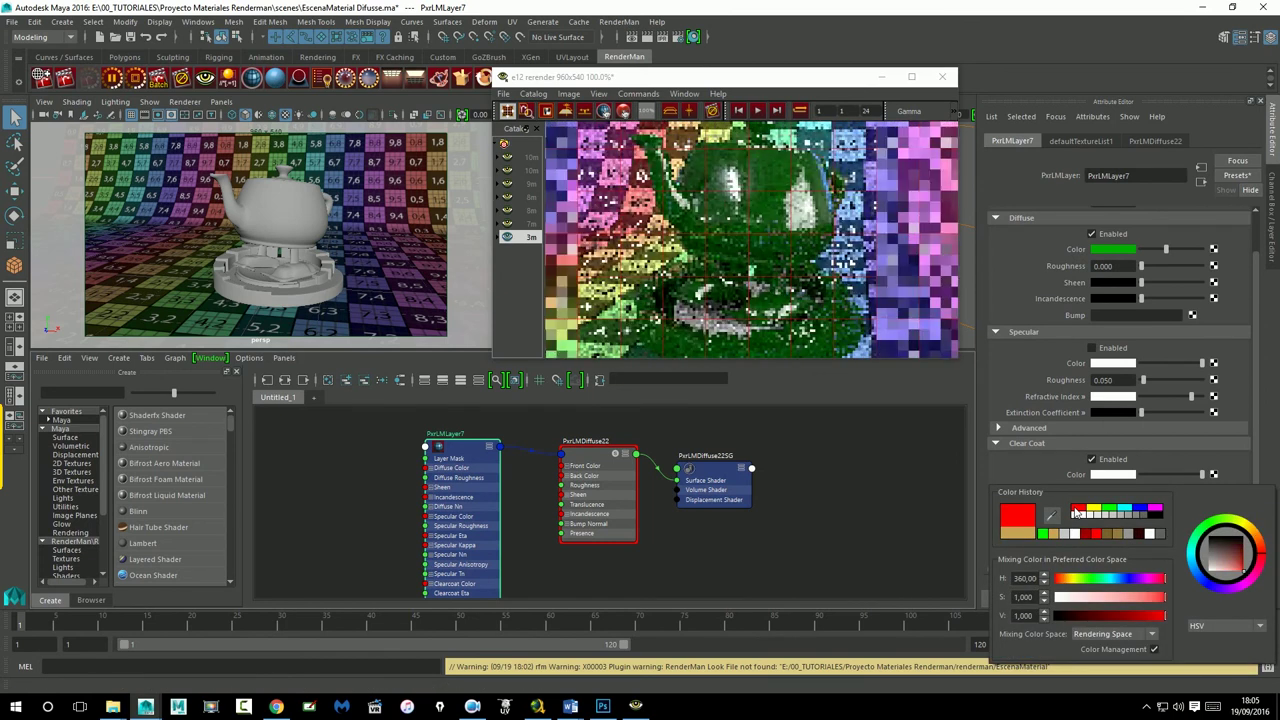
pyautogui.moveTo(1149, 525); pyautogui.dragTo(1182, 525)
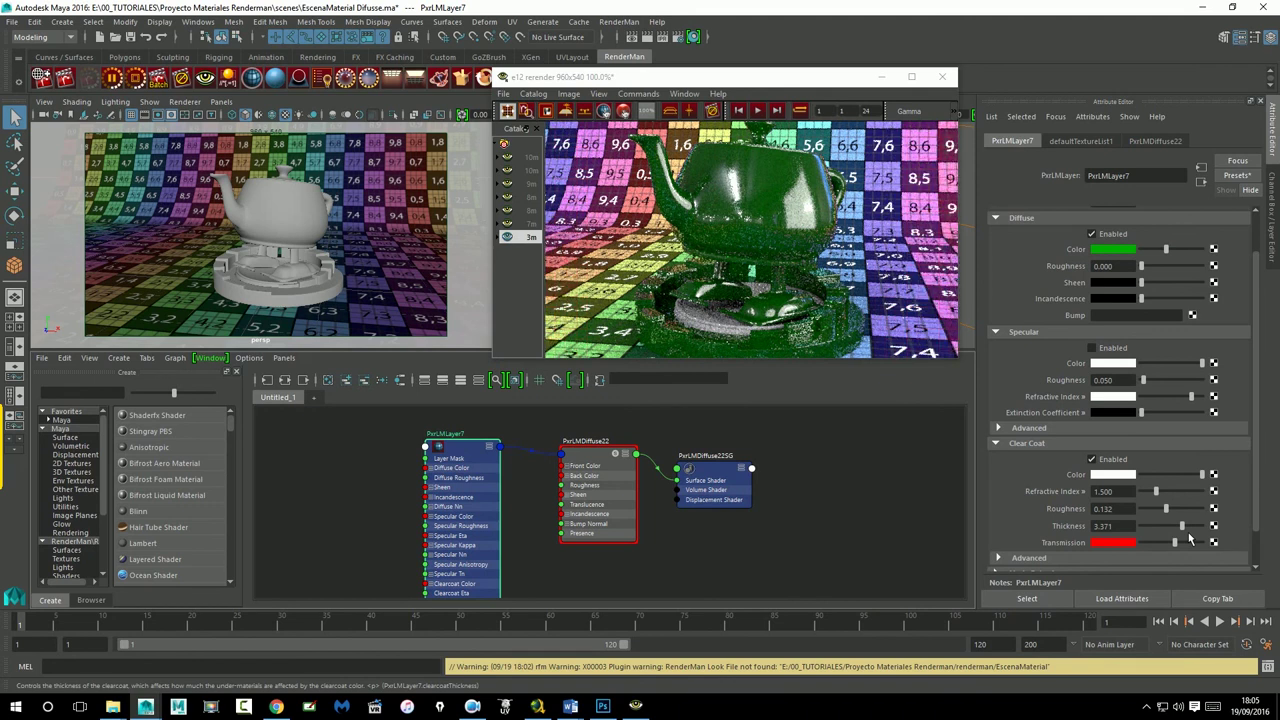
pyautogui.moveTo(1189, 538); pyautogui.dragTo(1177, 540)
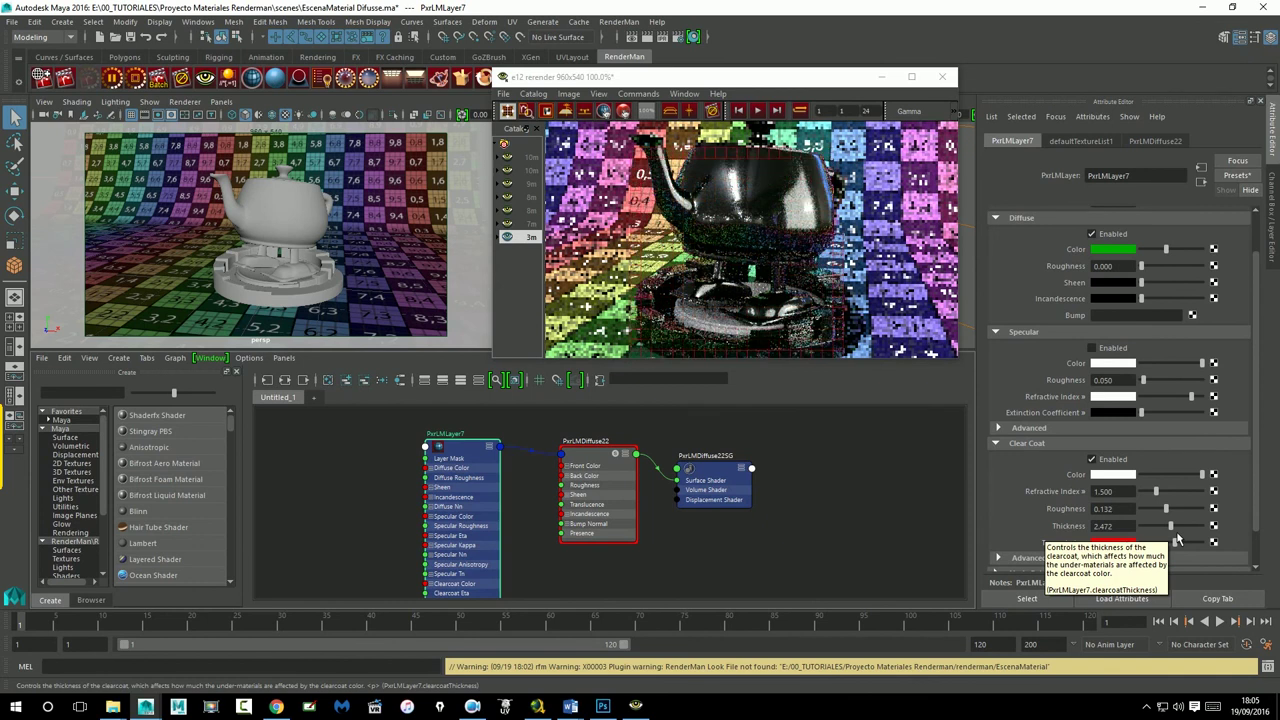
pyautogui.moveTo(1176, 536); pyautogui.dragTo(1162, 536)
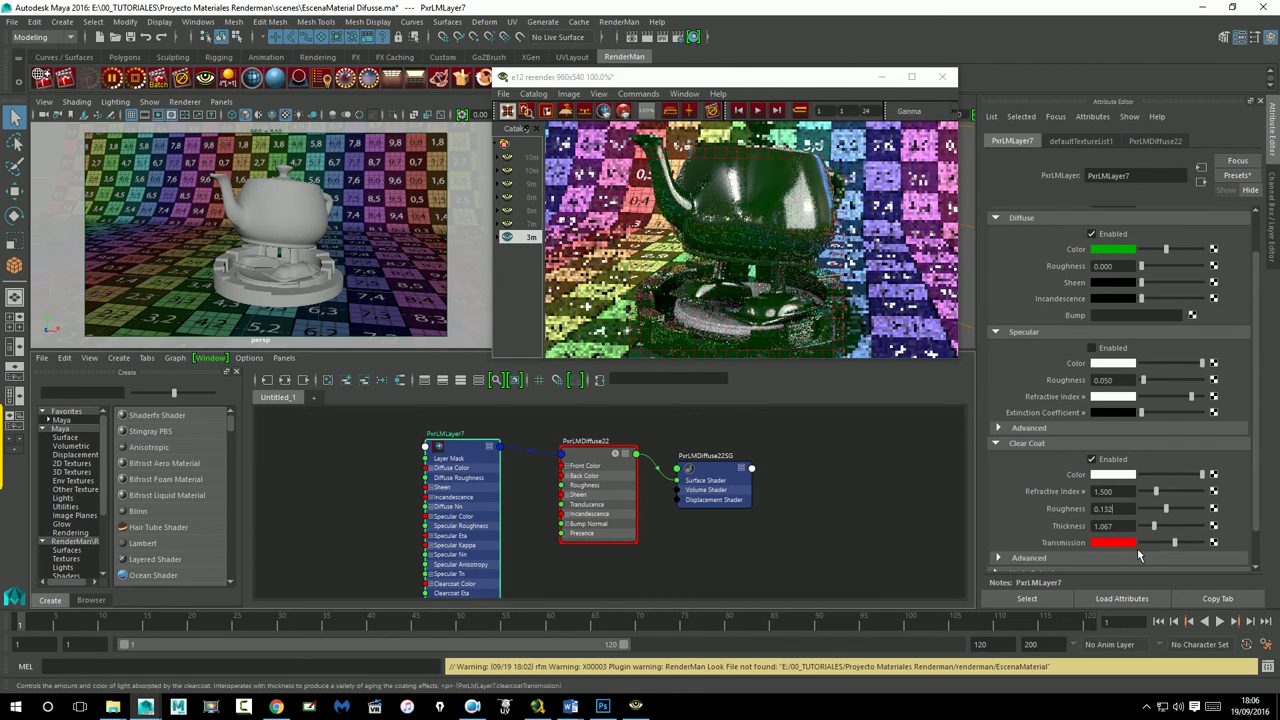
# Step: Make the clear coat transmission yellow and bring the thickness down to 0
pyautogui.click(1130, 542)
pyautogui.click(1095, 511)
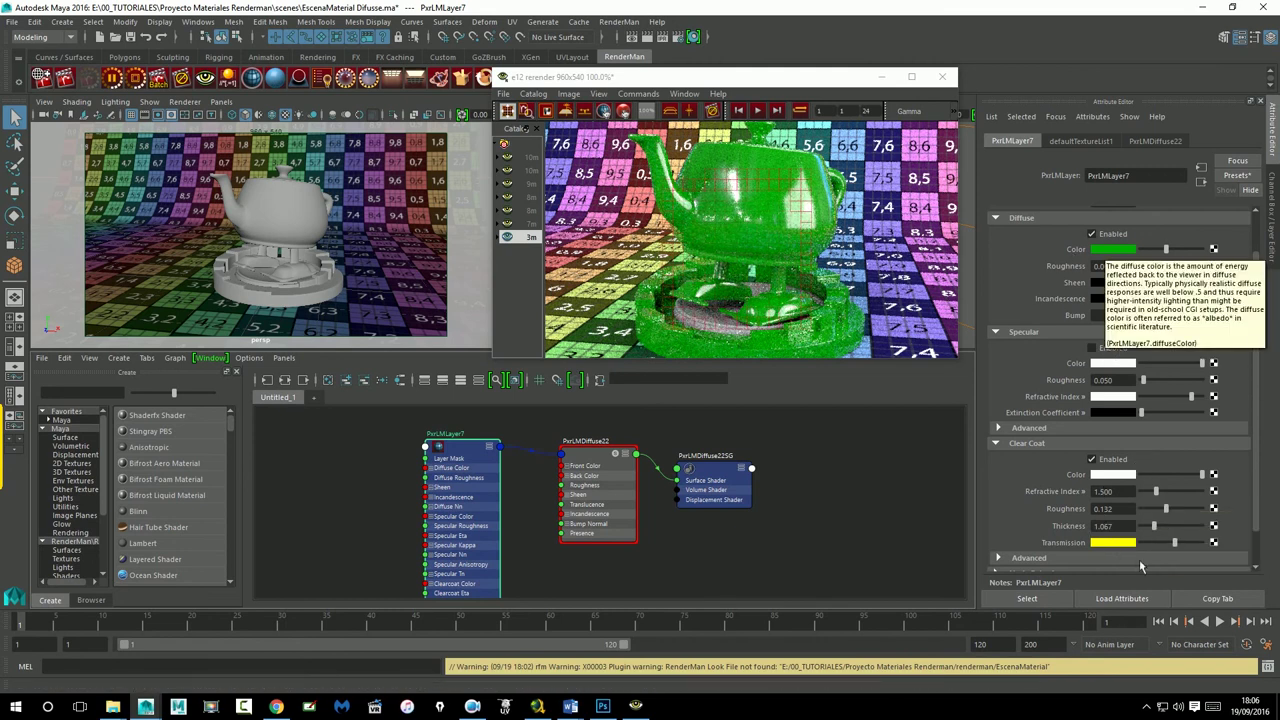
pyautogui.click(1150, 531)
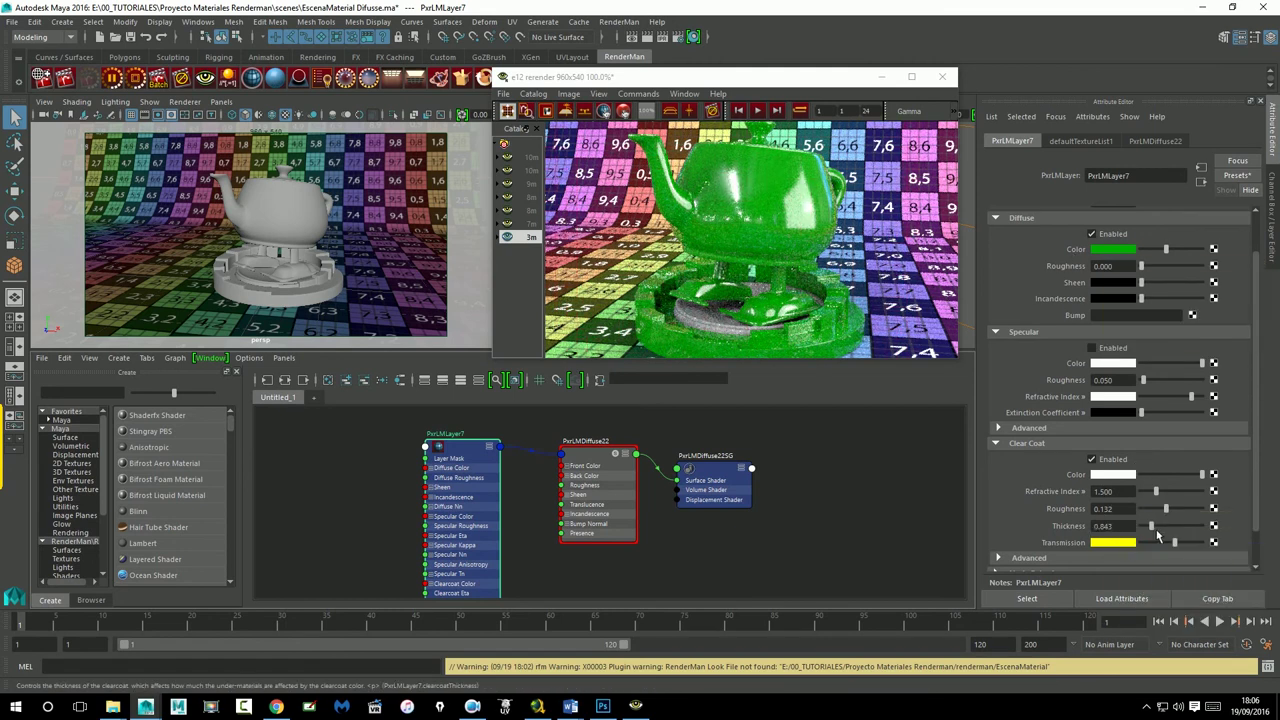
pyautogui.moveTo(1155, 537); pyautogui.dragTo(1117, 531)
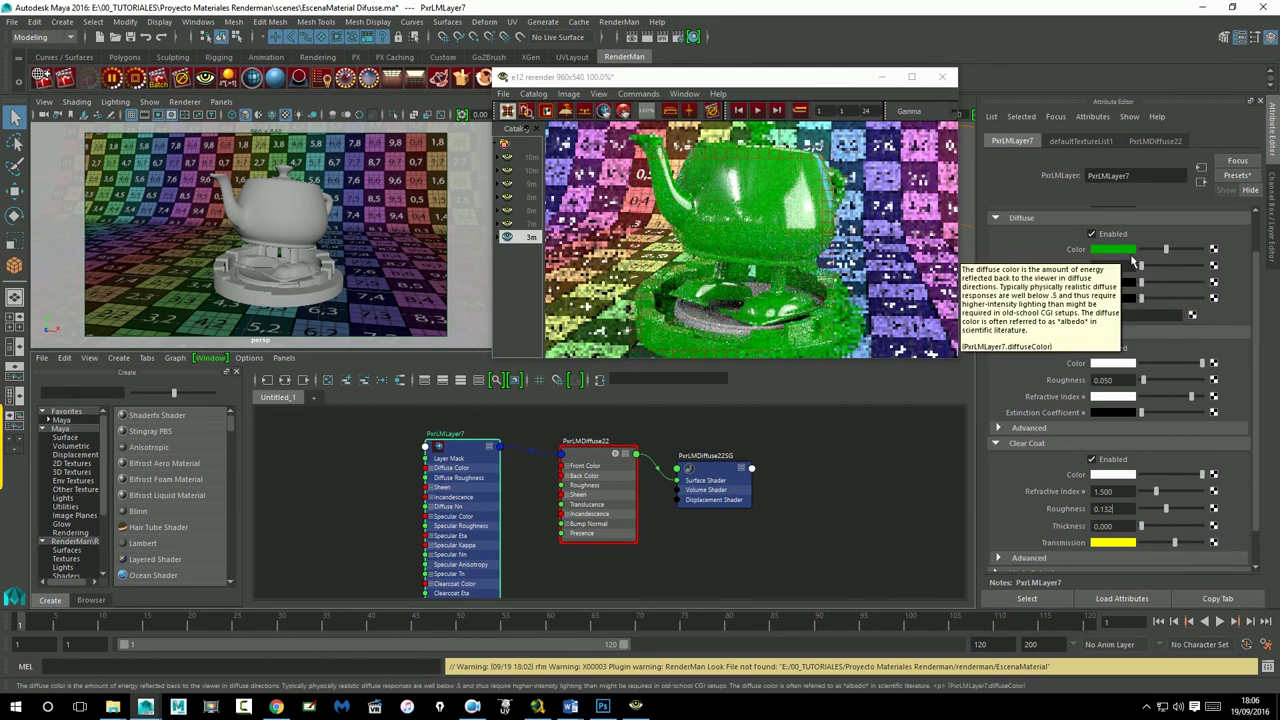
# Step: Set the diffuse colour to light grey, raise clear coat thickness to 5.000, and fine-tune the grey
pyautogui.click(1124, 249)
pyautogui.click(1084, 244)
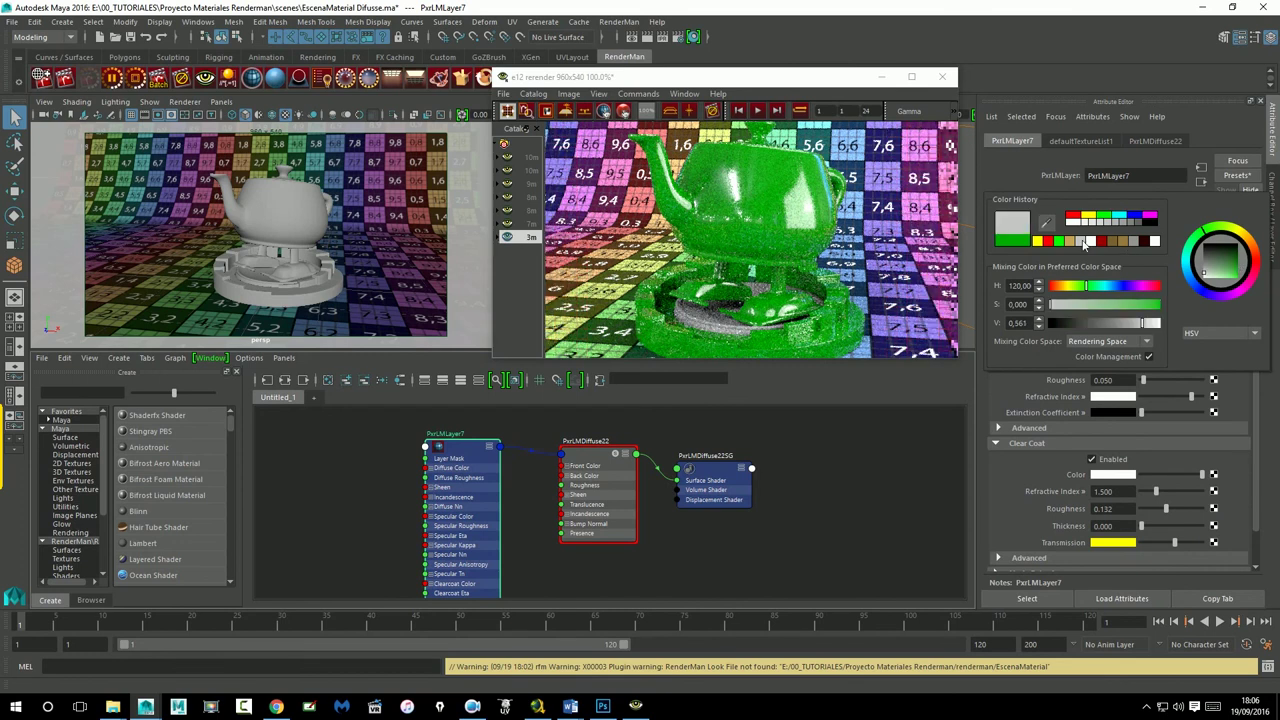
pyautogui.moveTo(1143, 526); pyautogui.dragTo(1220, 537)
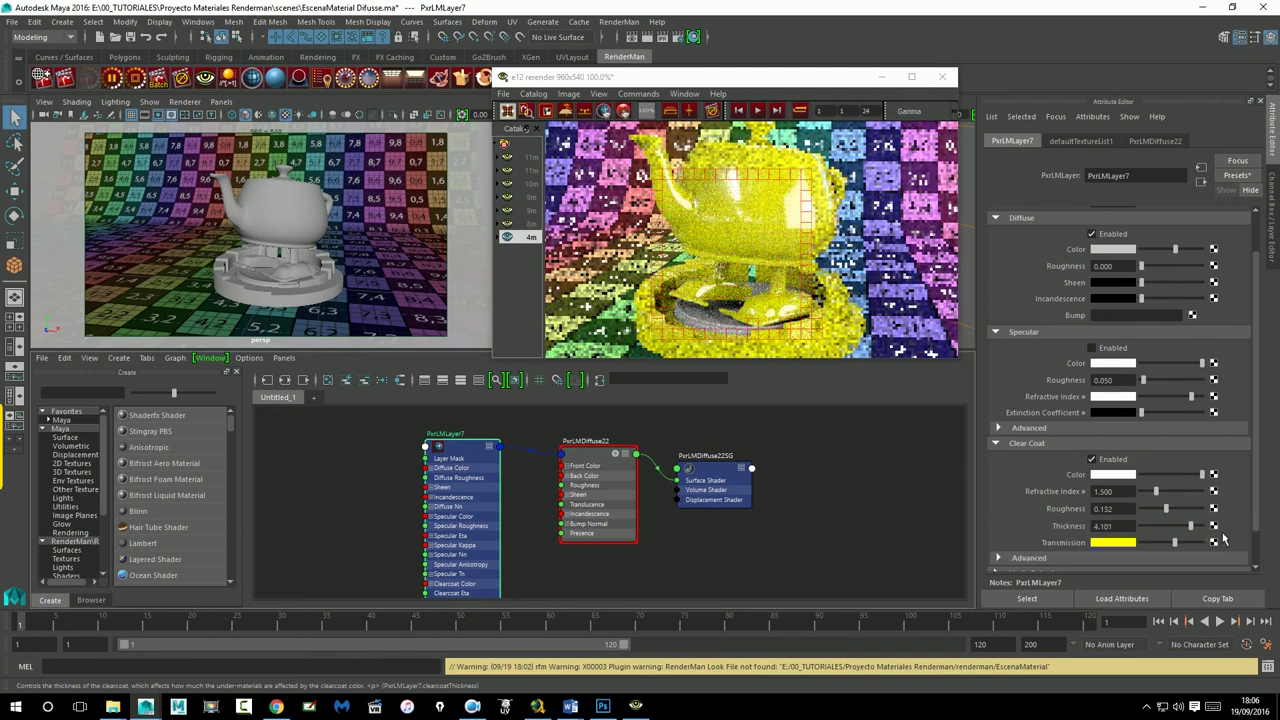
pyautogui.moveTo(1175, 249); pyautogui.dragTo(1162, 250)
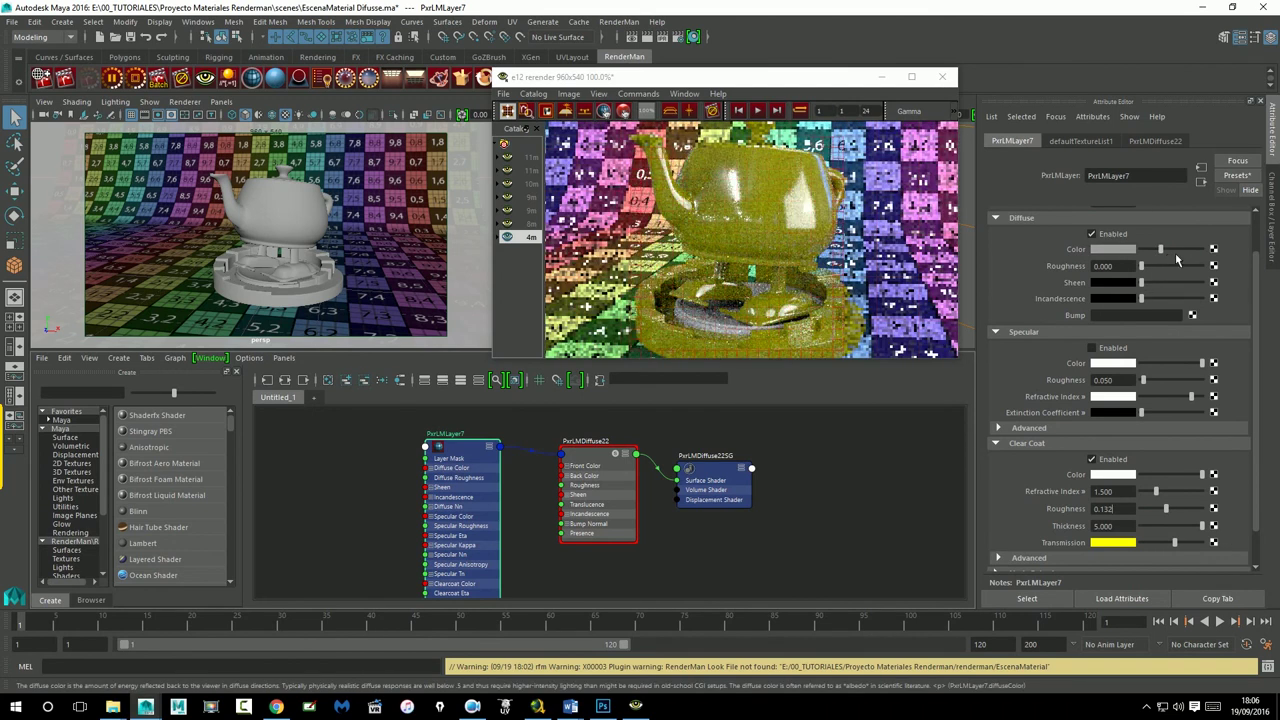
pyautogui.moveTo(1161, 249); pyautogui.dragTo(1184, 249)
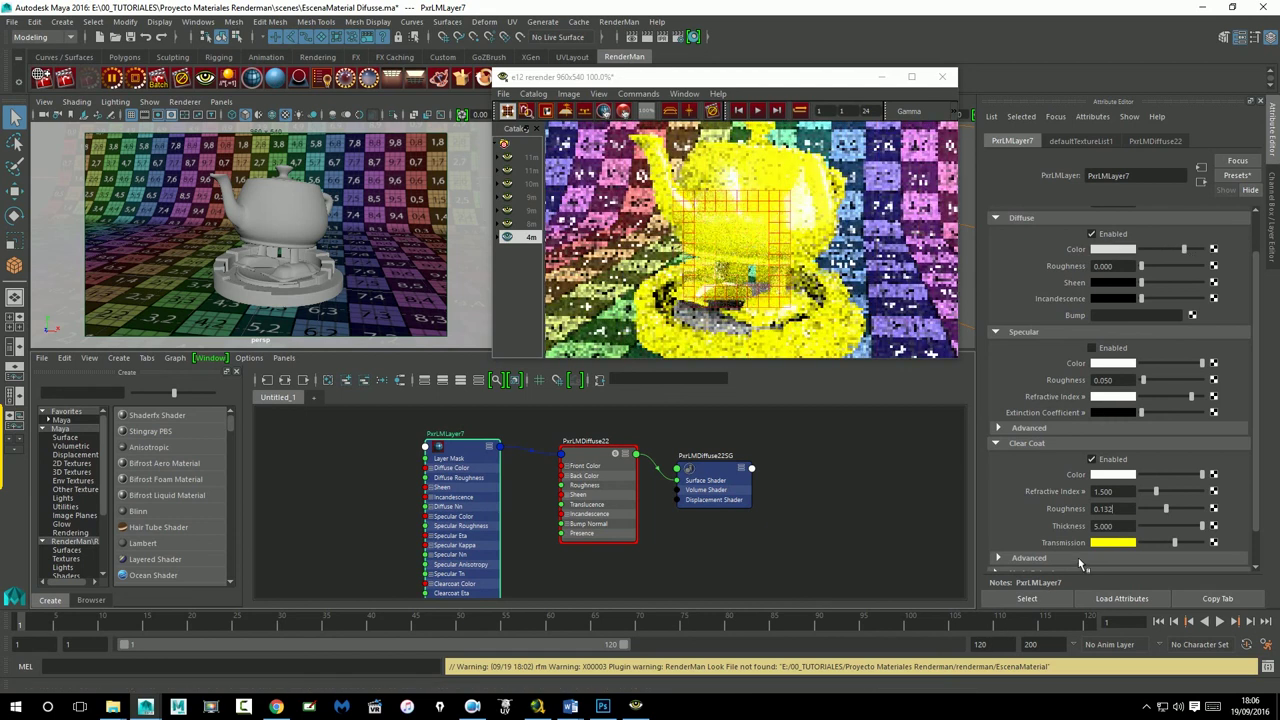
pyautogui.scroll(-1, 1100, 420)
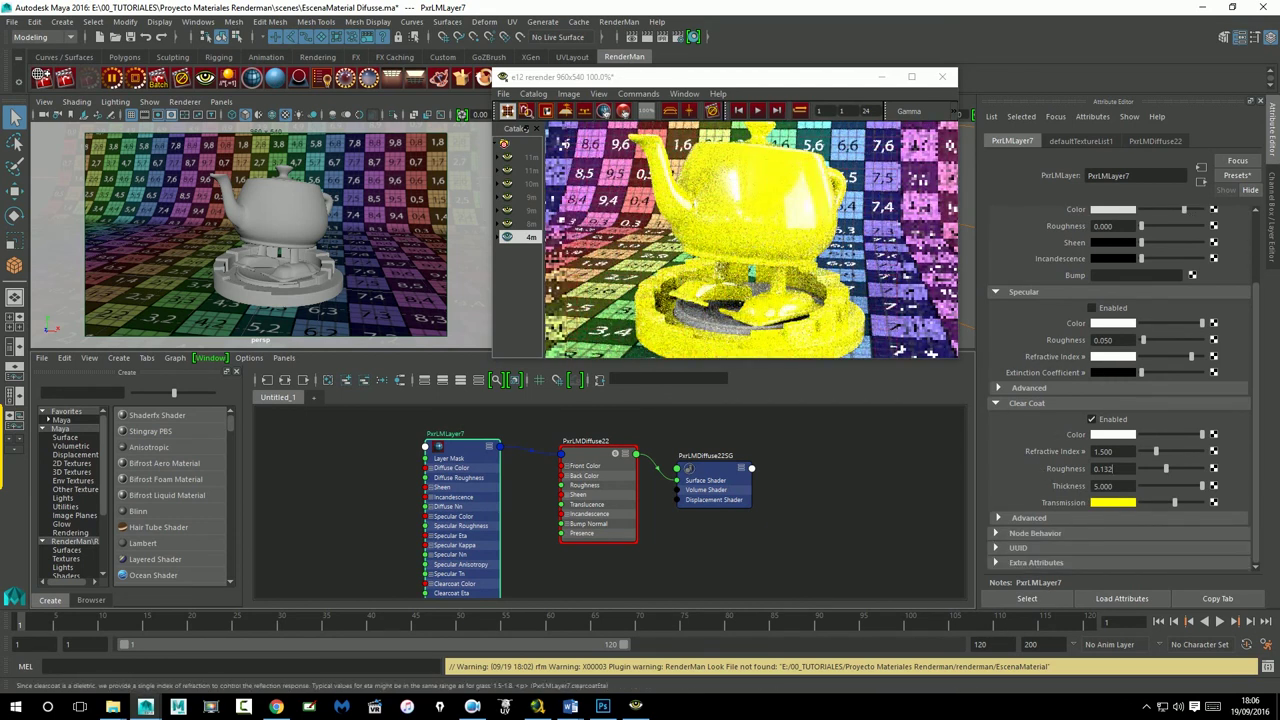
# Step: Expand the Specular and Clear Coat advanced sections and disable PxrLMLayer7's clear coat
pyautogui.click(1030, 517)
pyautogui.scroll(-1, 1034, 484)
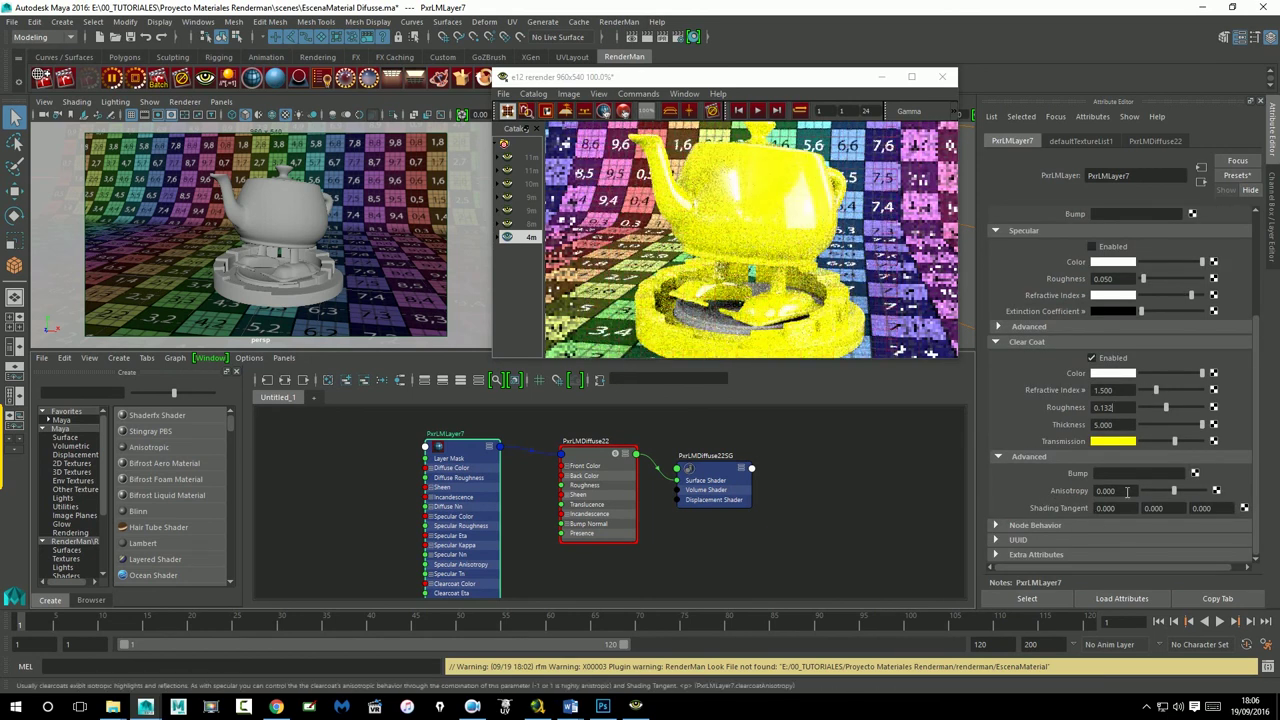
pyautogui.click(1000, 327)
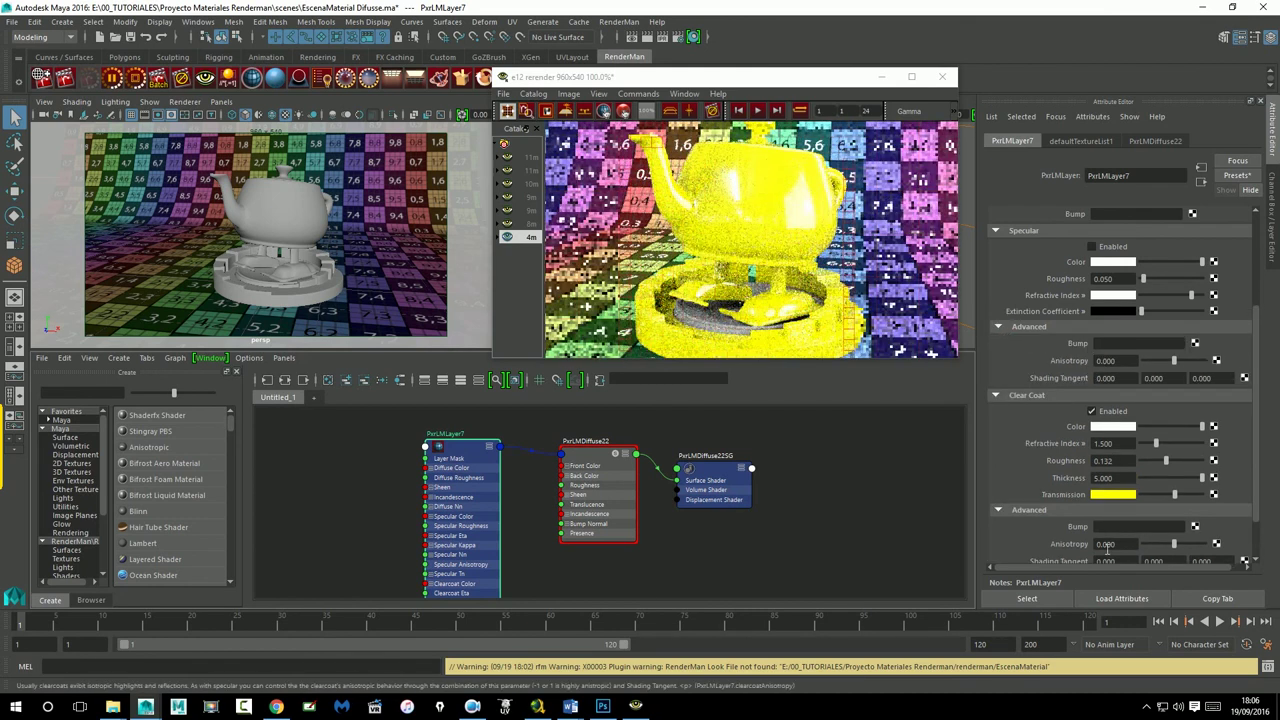
pyautogui.scroll(-2, 1107, 549)
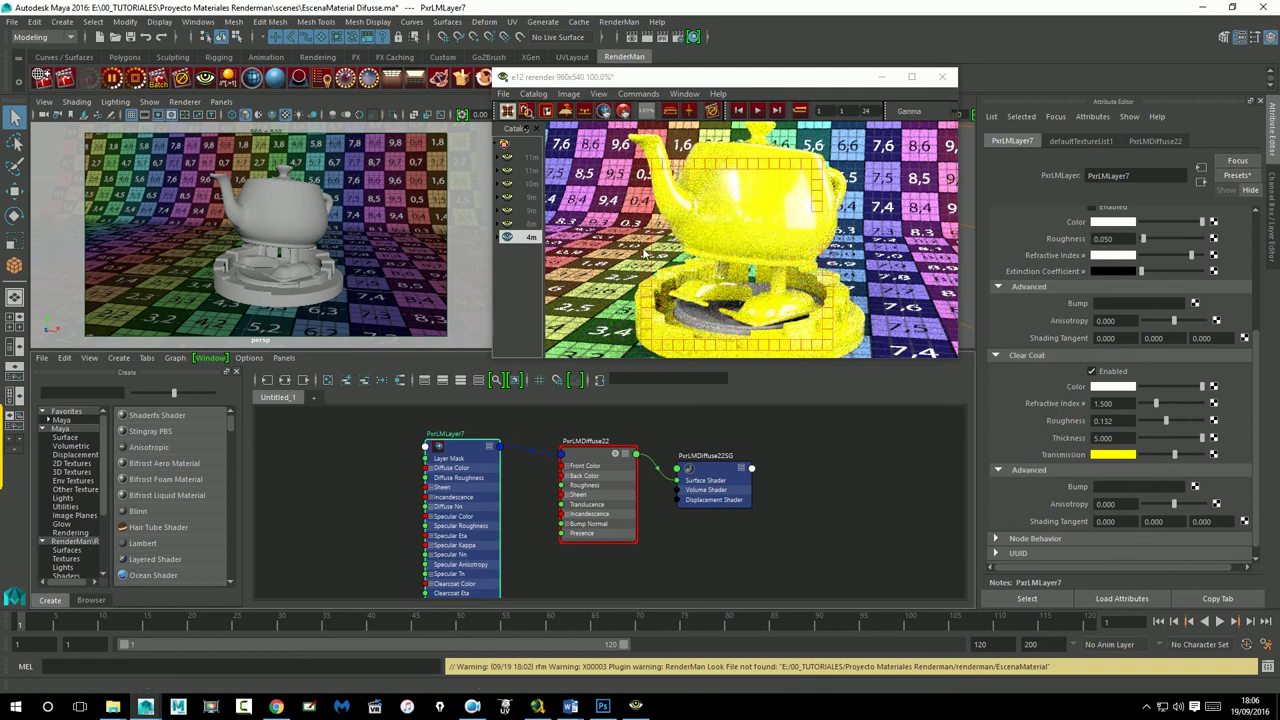
pyautogui.click(737, 248)
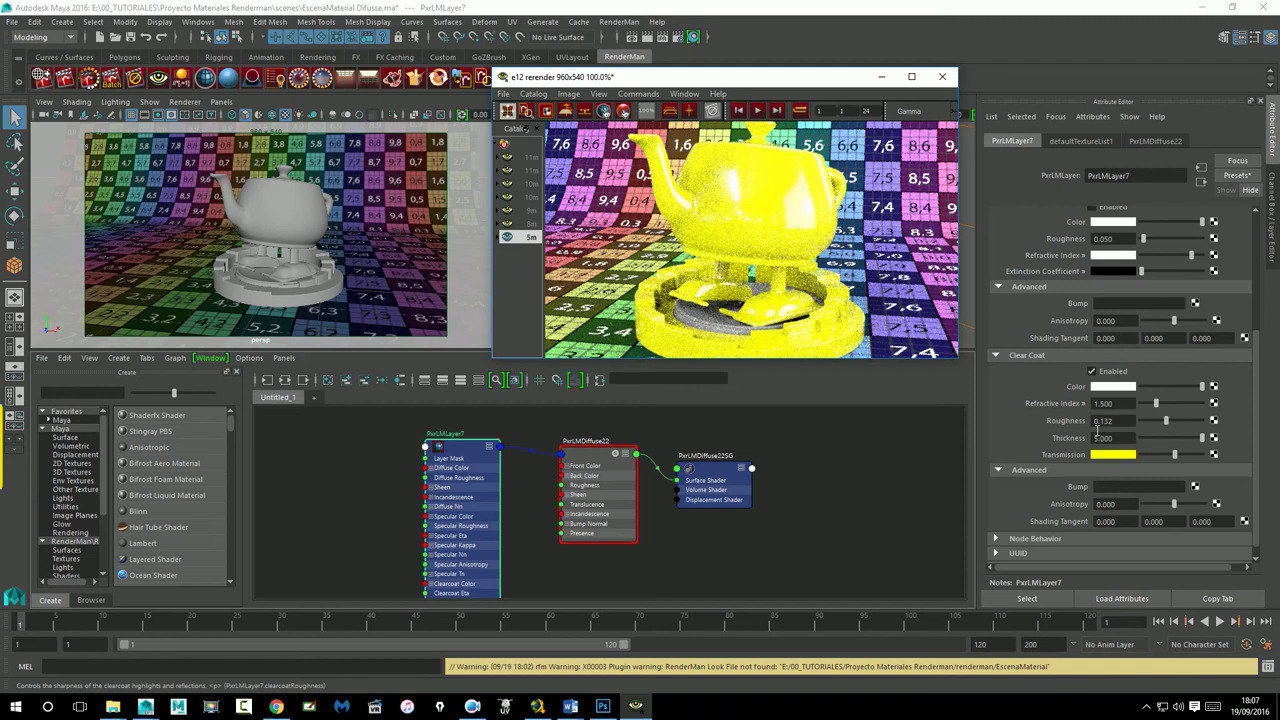
pyautogui.click(1098, 377)
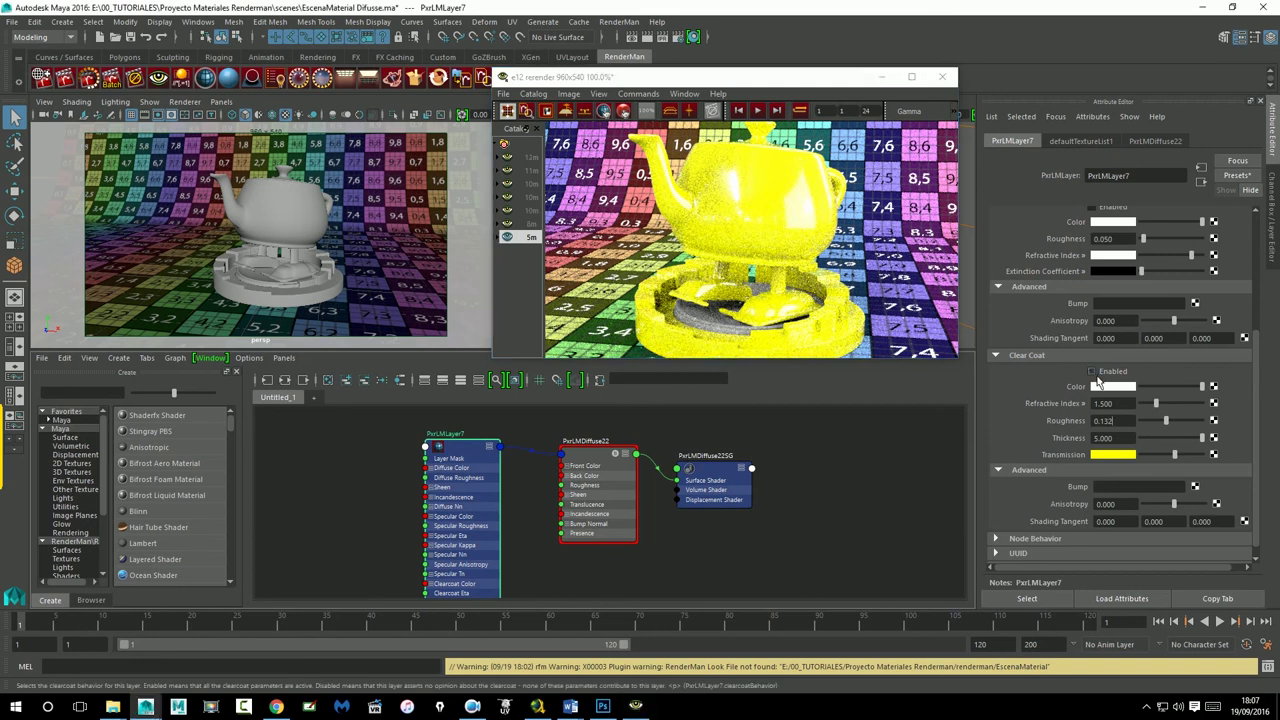
pyautogui.scroll(5, 1098, 380)
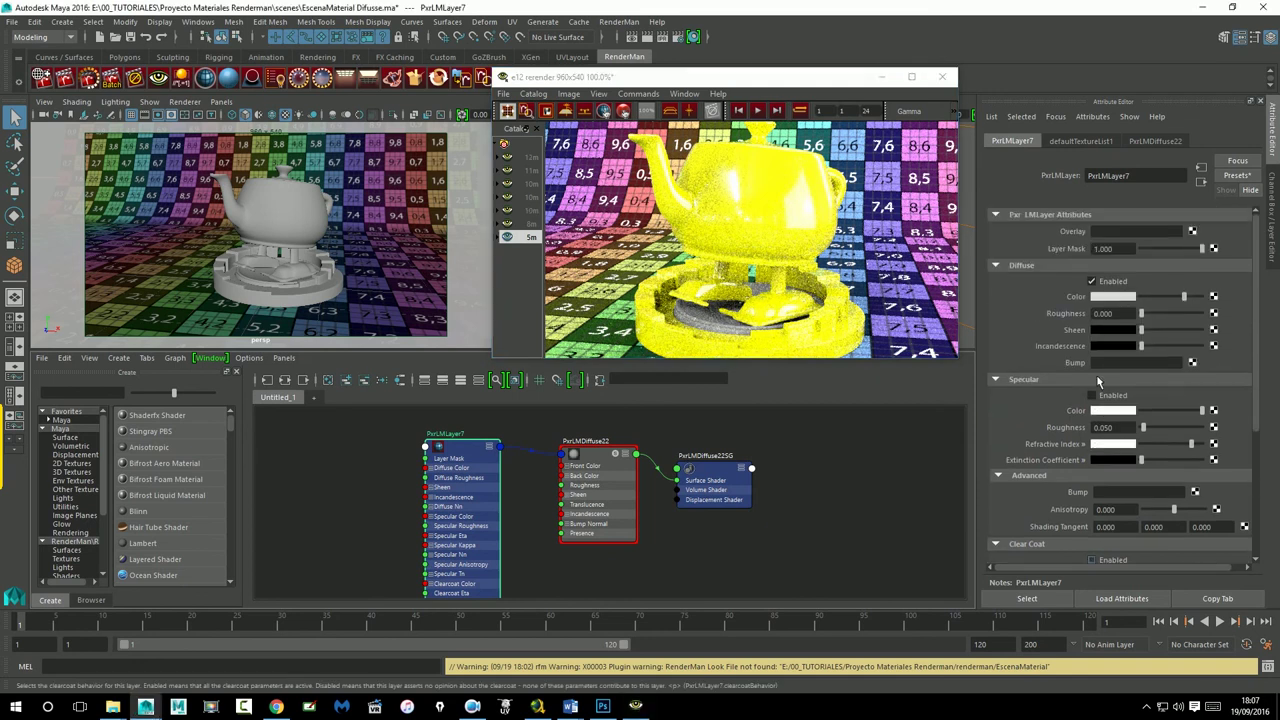
# Step: Re-render the now-white teapot with IPR and open Create Render Node for Diffuse Color
pyautogui.click(88, 80)
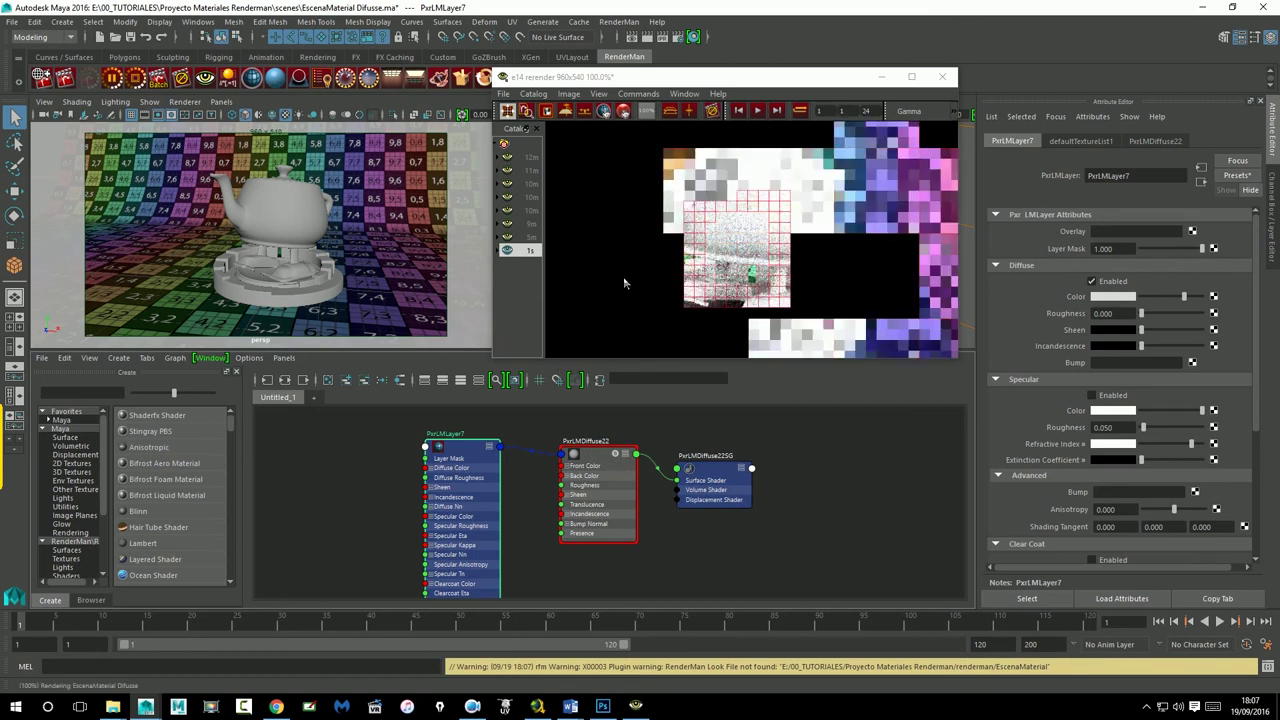
pyautogui.scroll(-1, 745, 279)
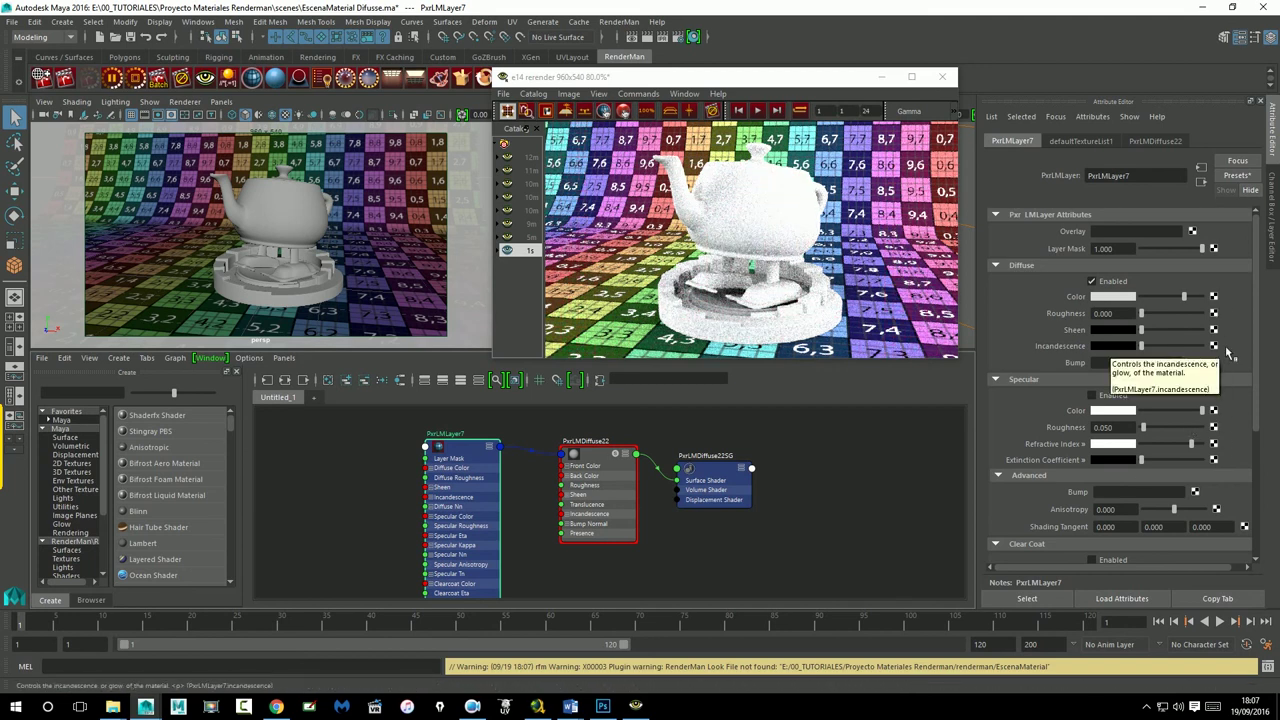
pyautogui.moveTo(1214, 346)
pyautogui.click(822, 205)
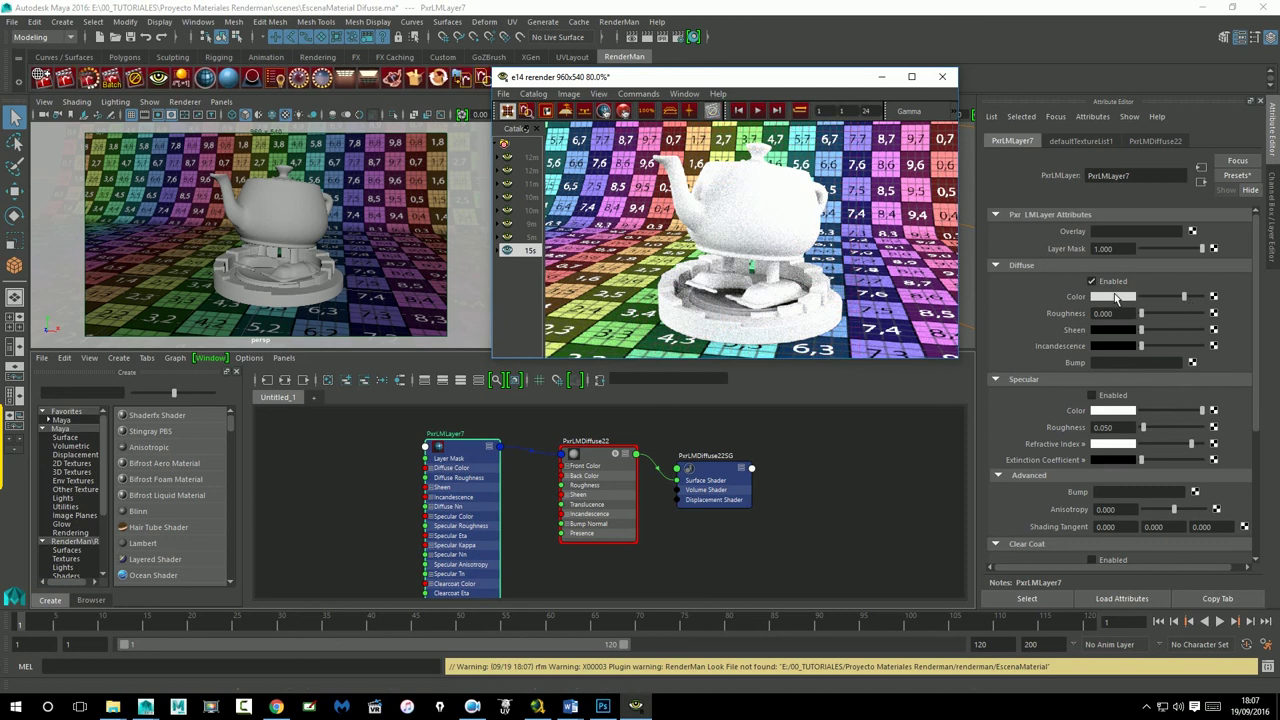
pyautogui.click(1214, 298)
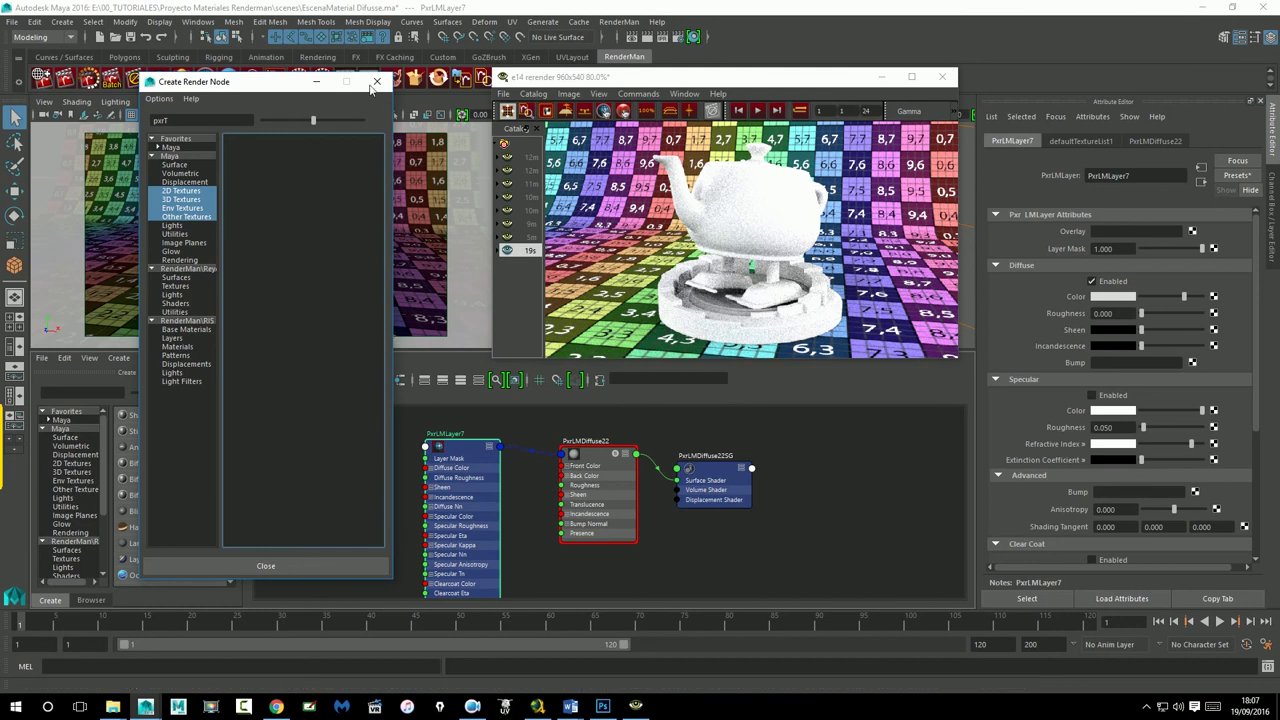
# Step: Dismiss the node list, select PxrLMDiffuse22 and start mapping its Front Color
pyautogui.click(376, 82)
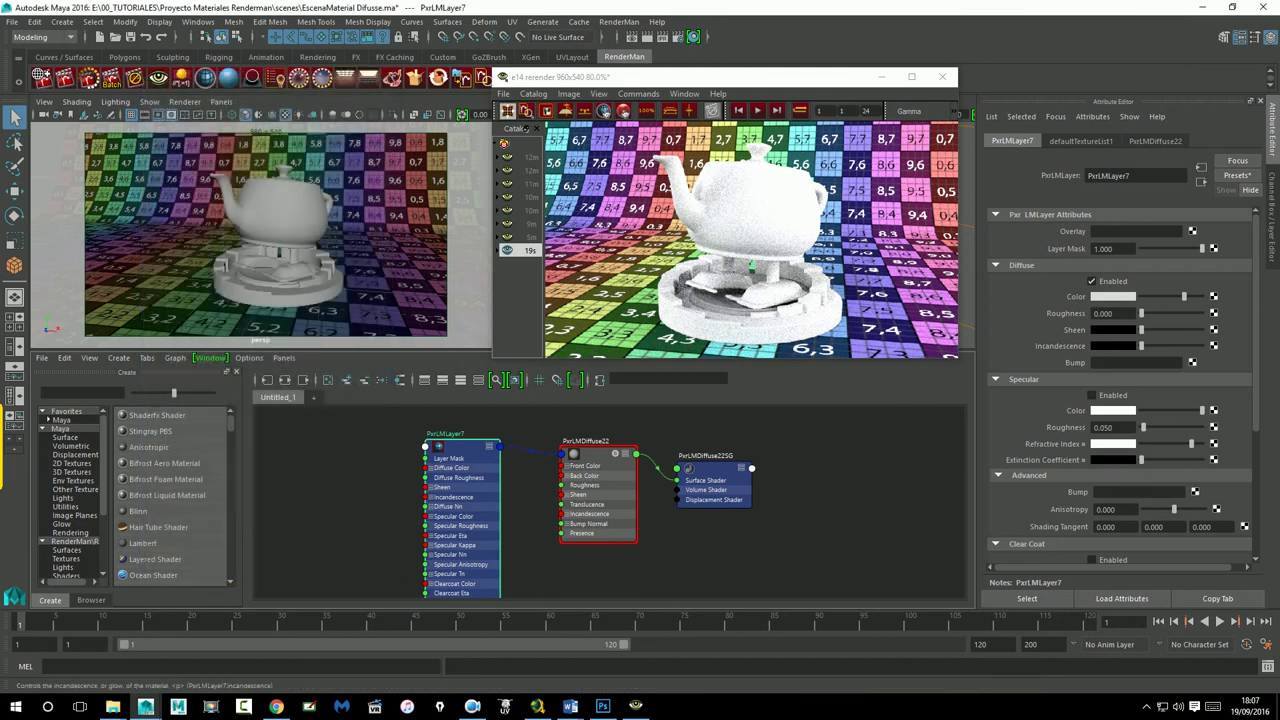
pyautogui.click(1202, 182)
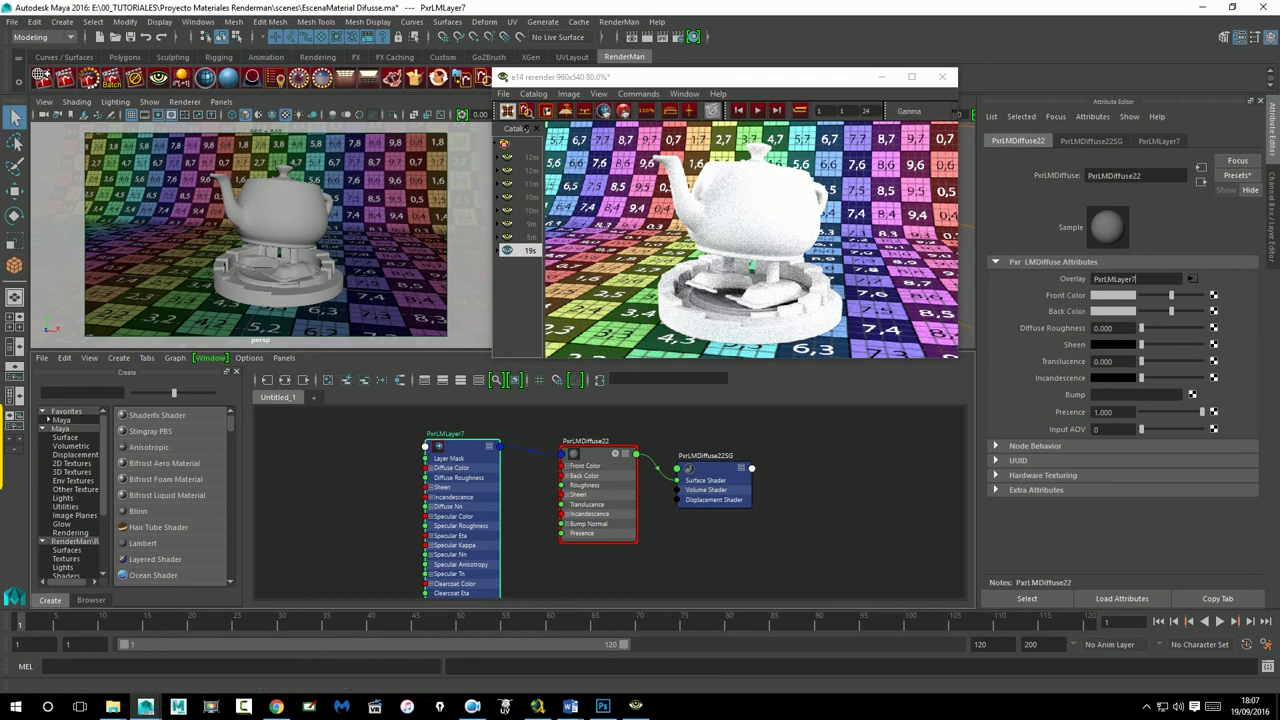
pyautogui.click(1214, 296)
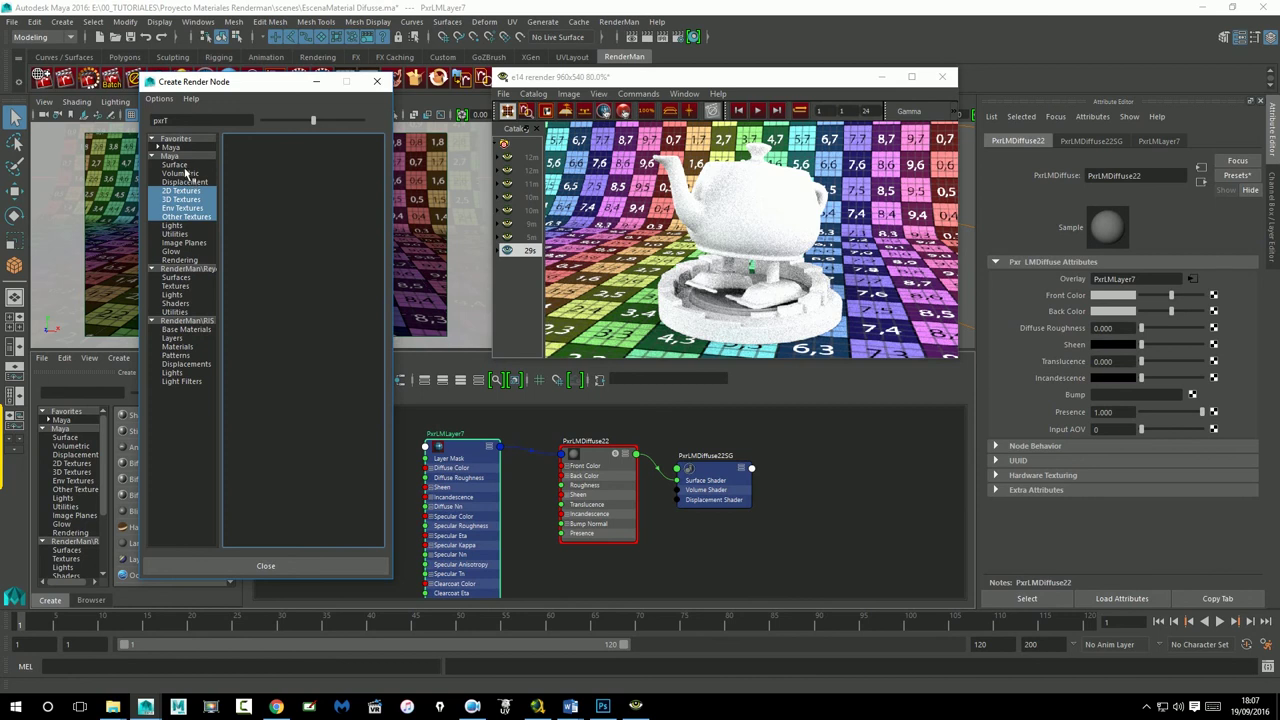
# Step: Browse the node categories and create a 2D File texture, file19, for the front colour
pyautogui.click(193, 334)
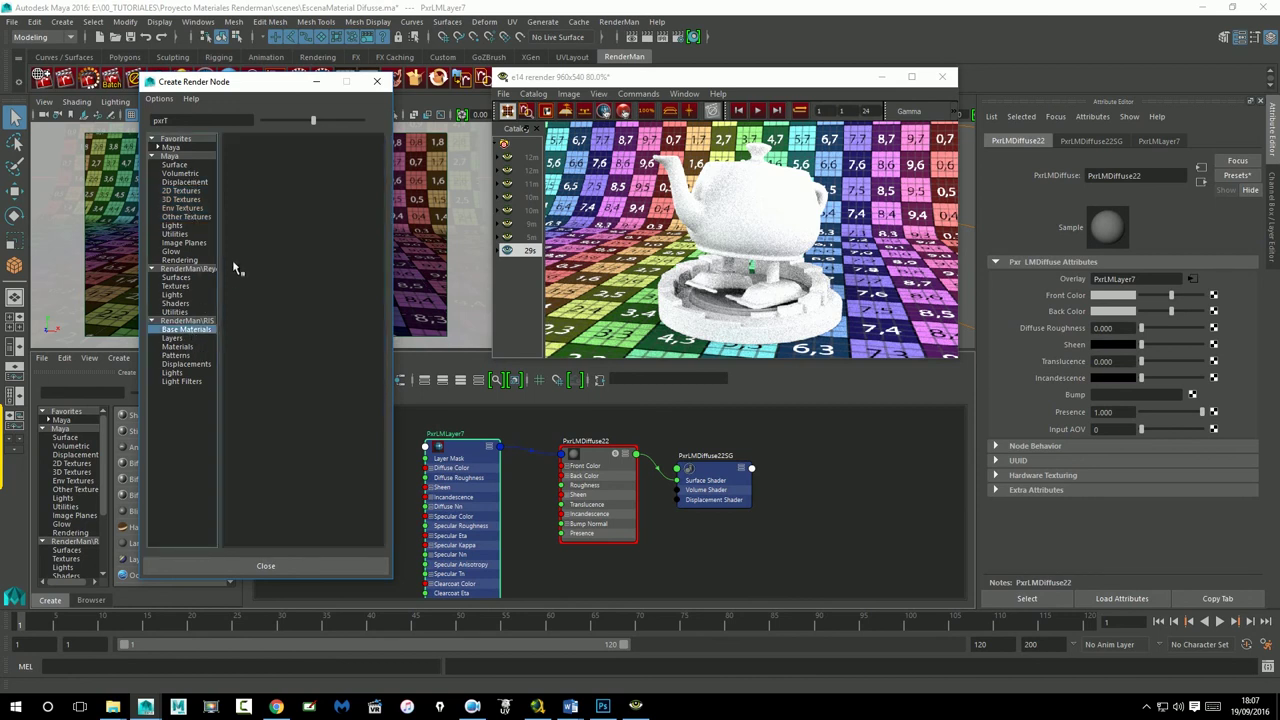
pyautogui.click(185, 320)
pyautogui.press('BackSpace')
pyautogui.press('BackSpace')
pyautogui.press('BackSpace')
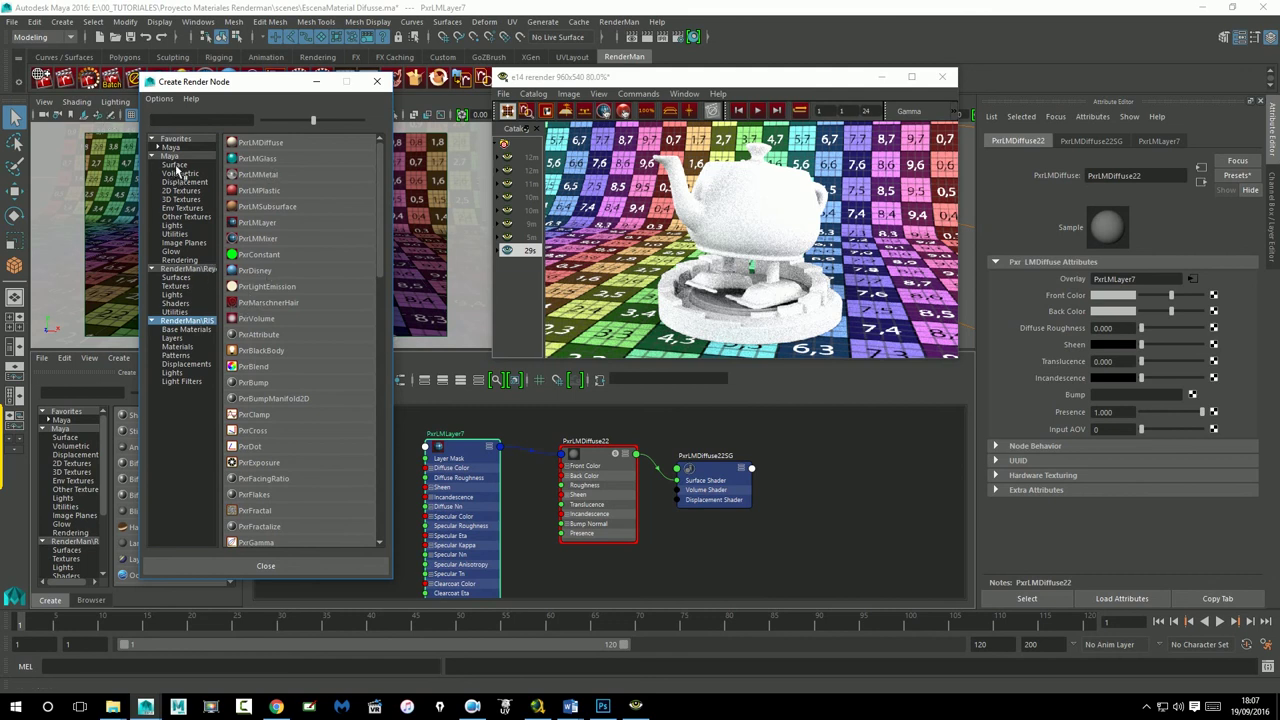
pyautogui.click(172, 157)
pyautogui.click(176, 278)
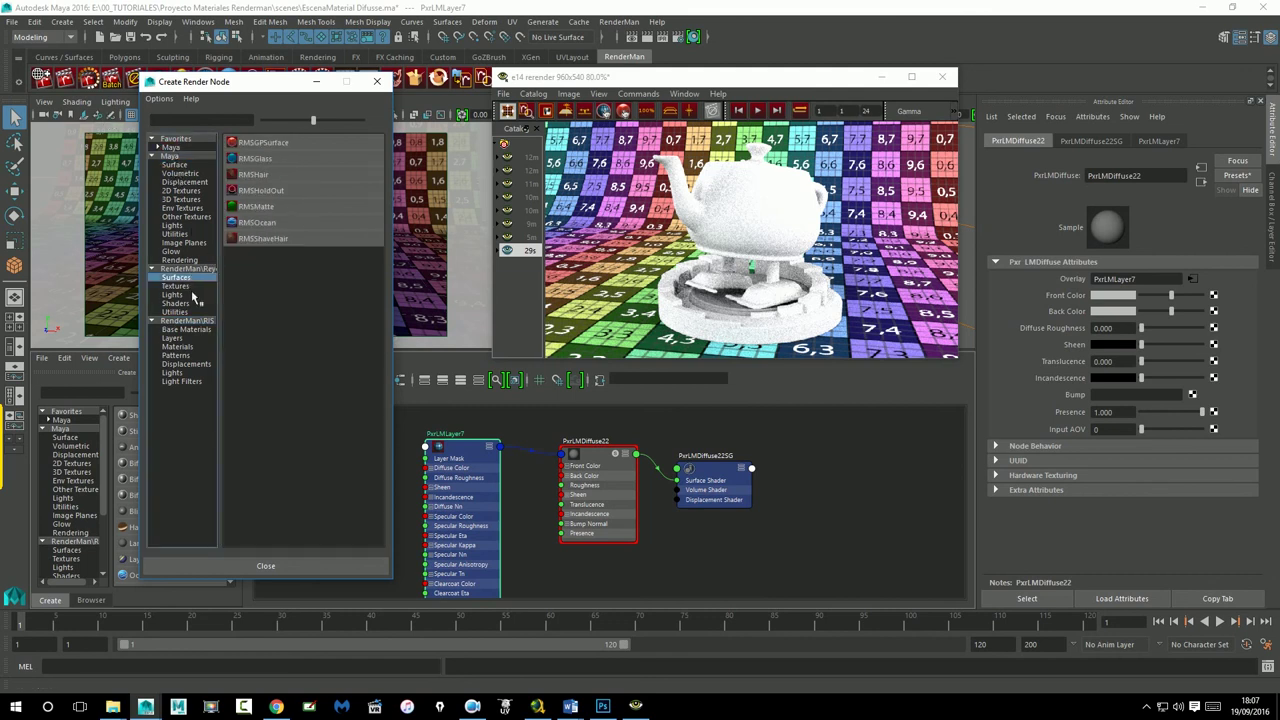
pyautogui.click(185, 269)
pyautogui.click(181, 145)
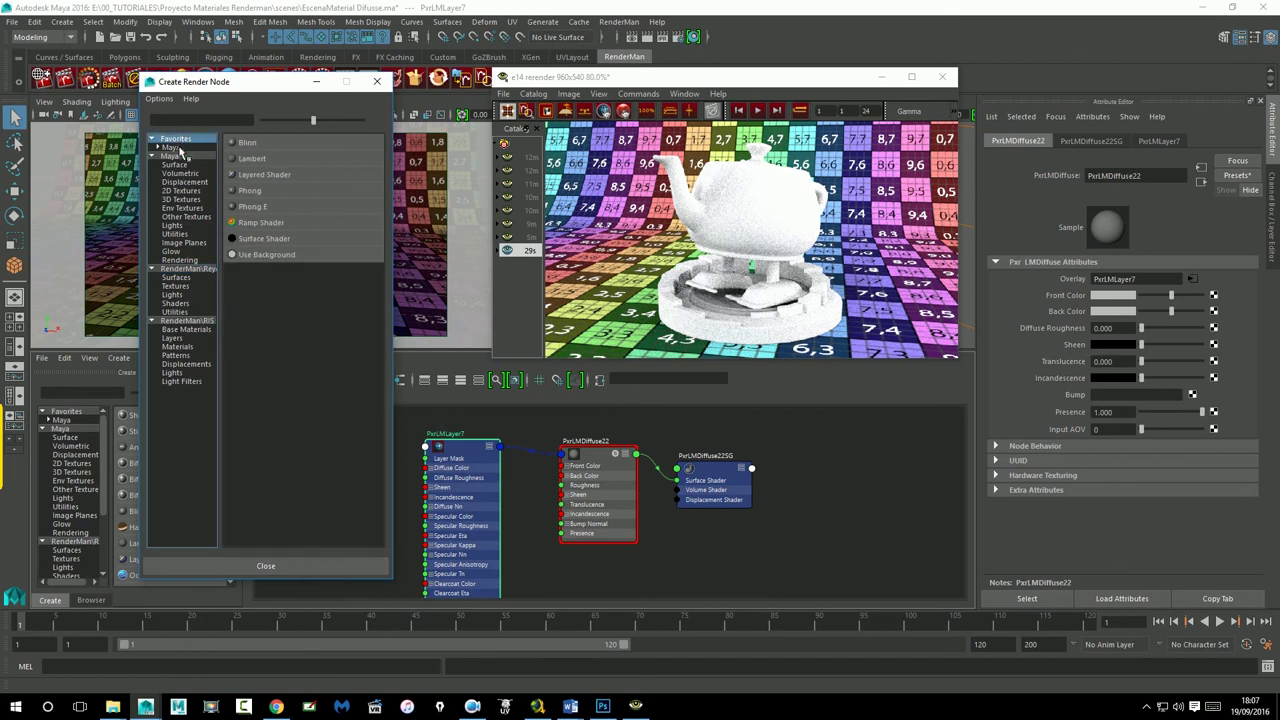
pyautogui.click(178, 157)
pyautogui.click(180, 165)
pyautogui.click(186, 191)
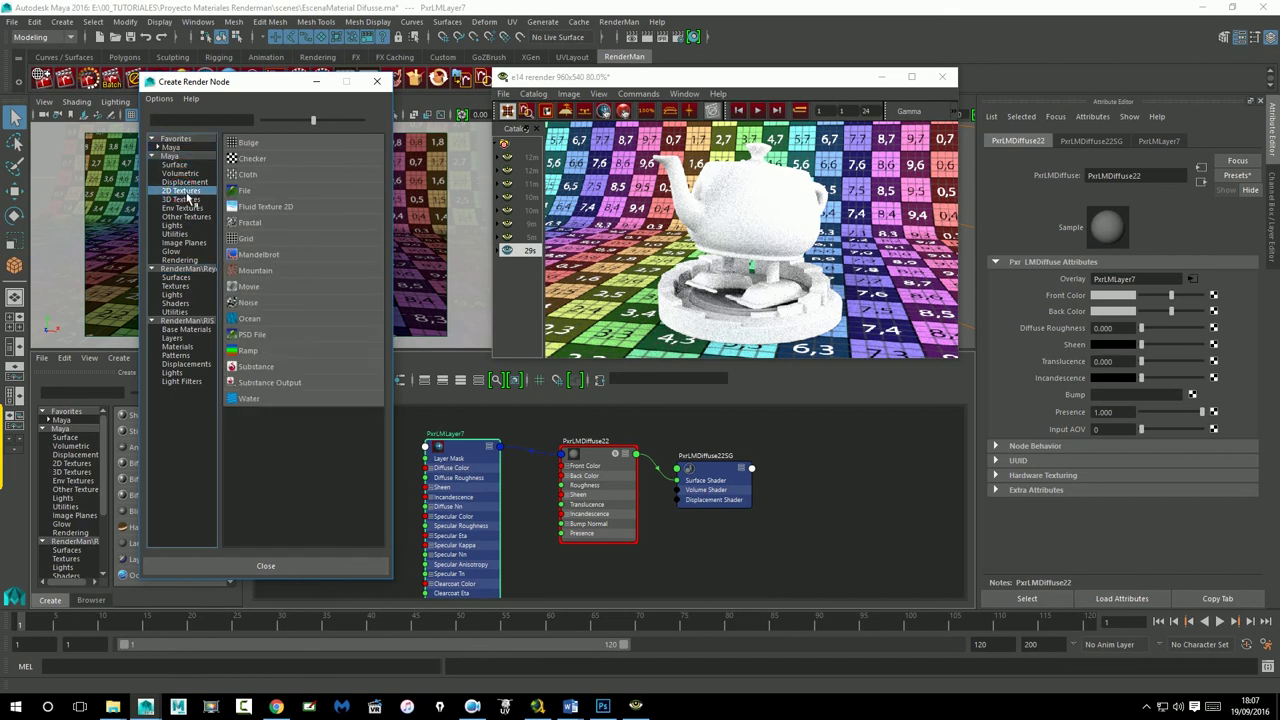
pyautogui.click(244, 189)
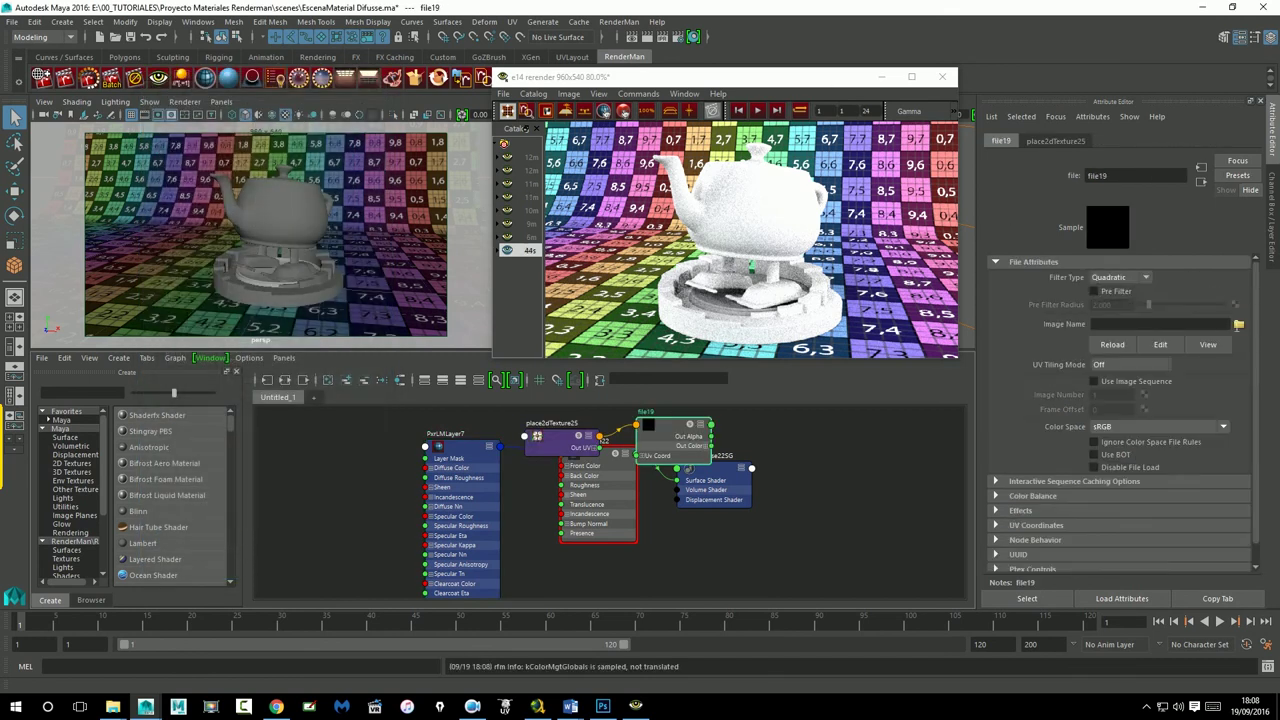
# Step: Load Metal\TexturesCom_BronzeCopper0020_1_seamless_S.jpg into file19 and IPR-render the copper teapot
pyautogui.click(1238, 325)
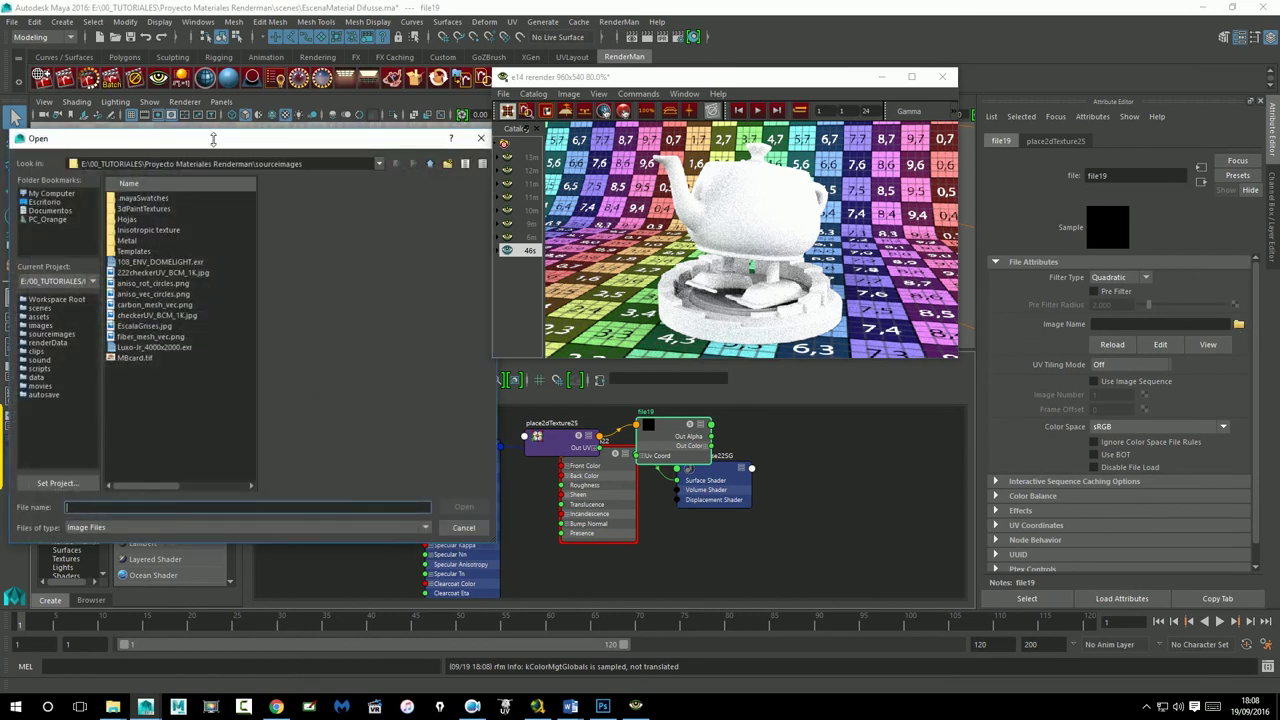
pyautogui.moveTo(213, 140); pyautogui.dragTo(227, 172)
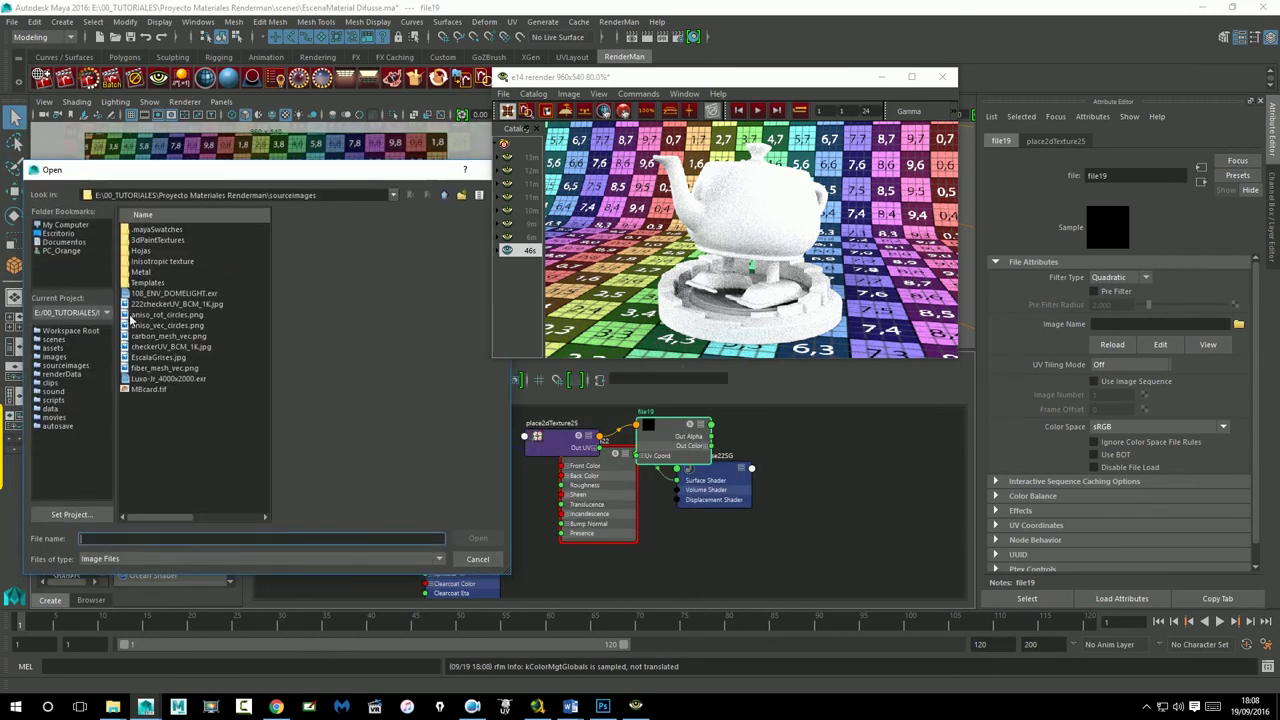
pyautogui.doubleClick(143, 272)
pyautogui.click(142, 252)
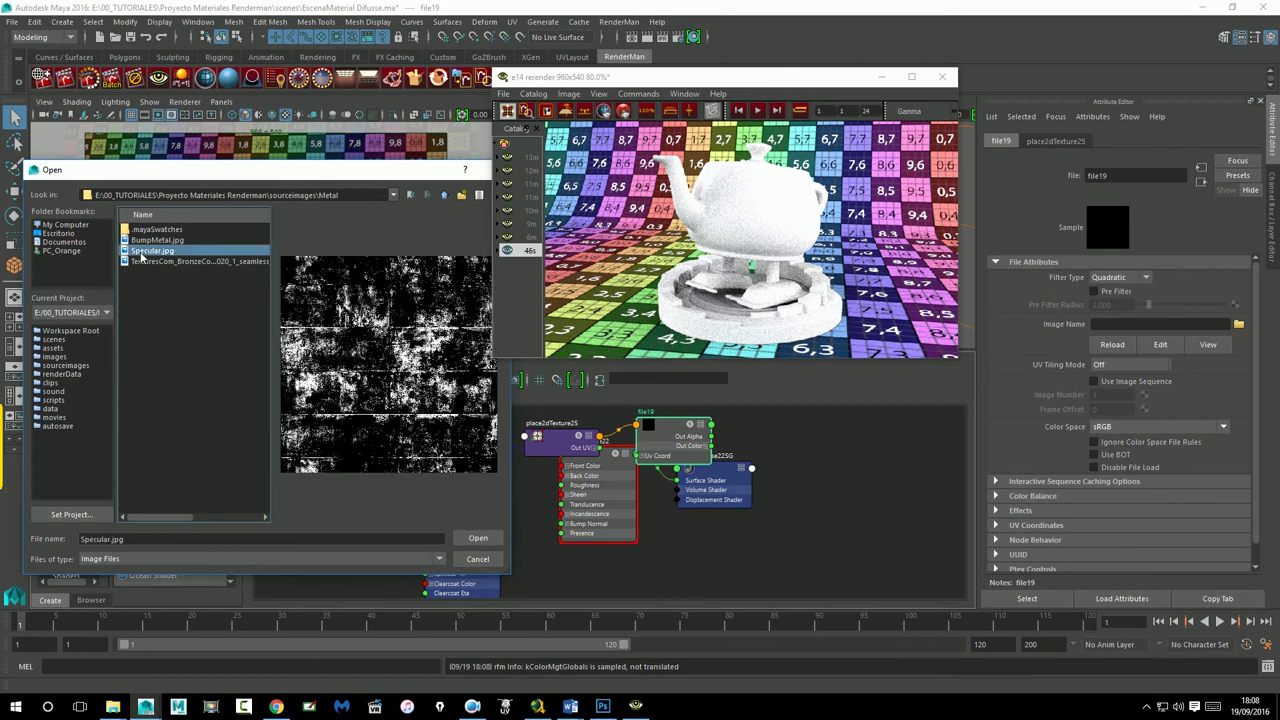
pyautogui.click(147, 241)
pyautogui.click(155, 262)
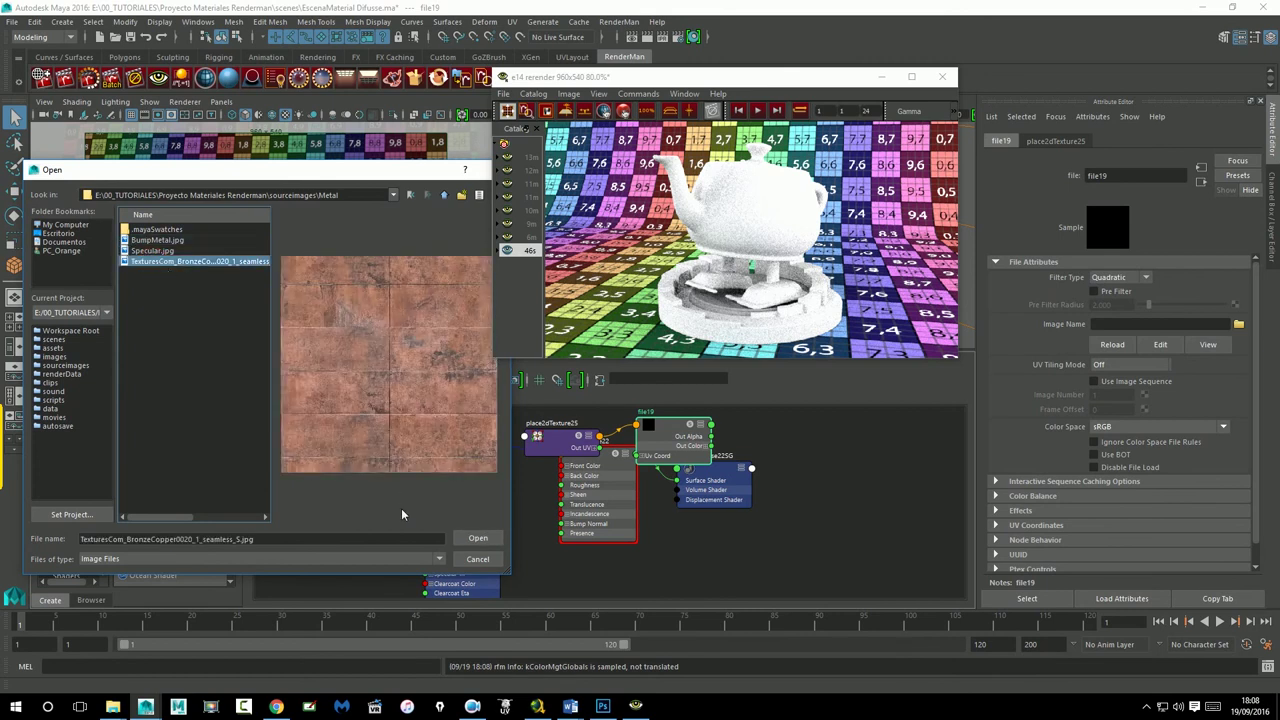
pyautogui.click(474, 538)
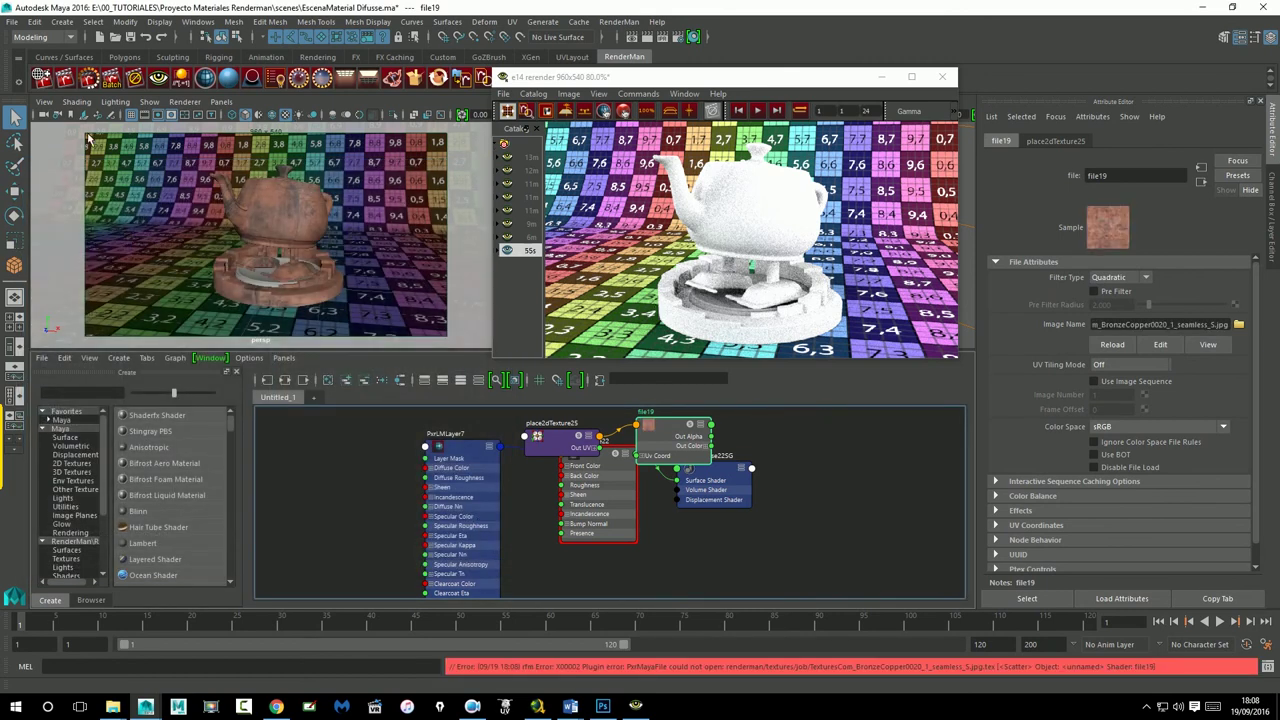
pyautogui.click(100, 88)
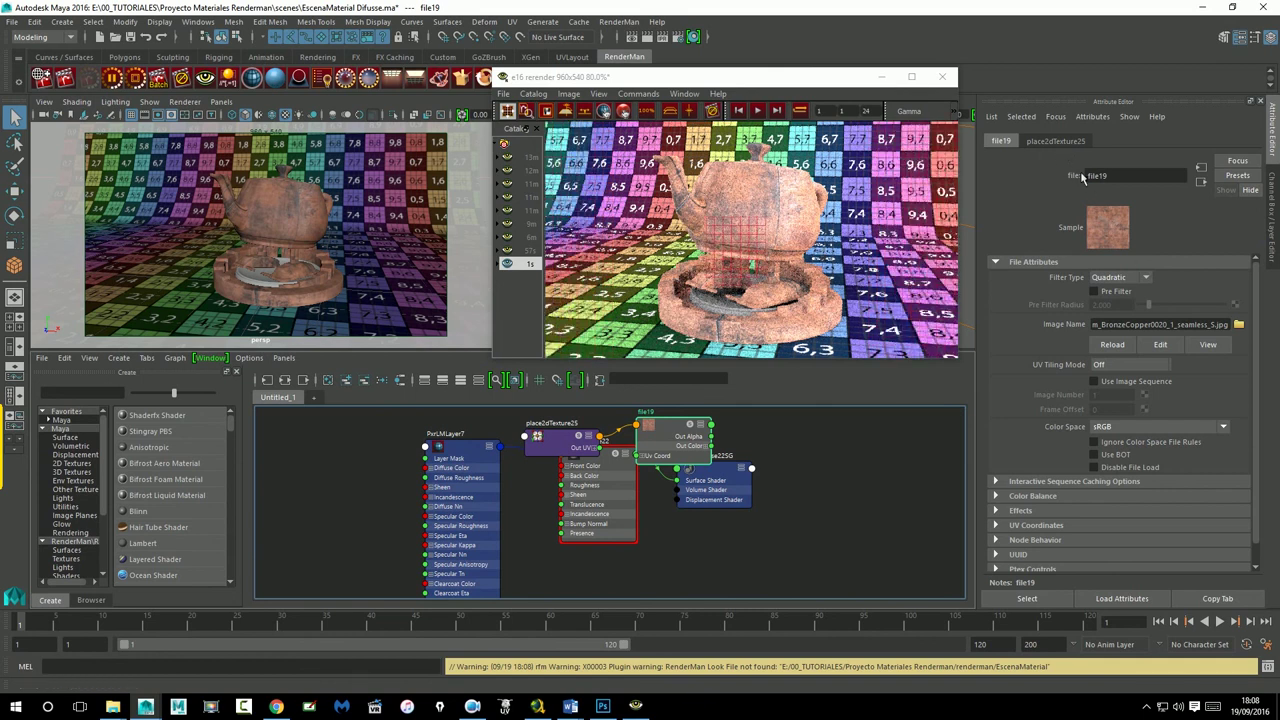
pyautogui.click(527, 129)
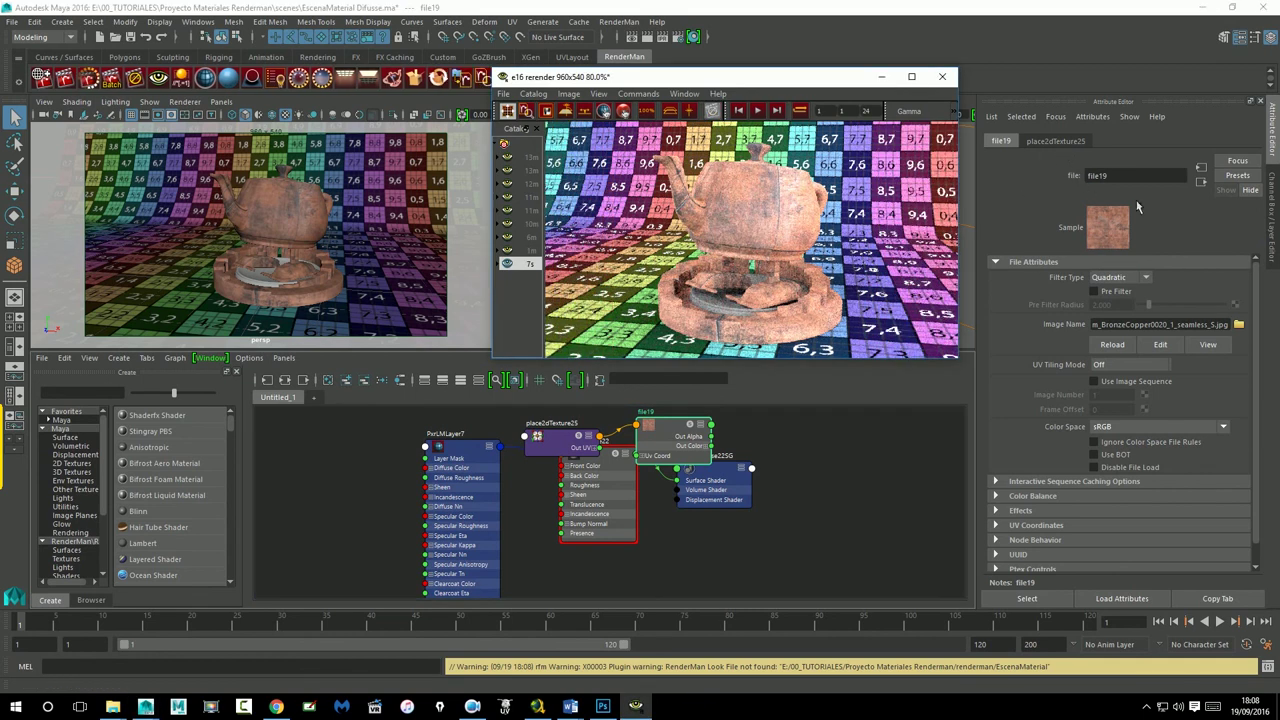
# Step: Select PxrLMLayer7, collapse Clear Coat and enable Specular, roughness 0.050, for a glossy highlight
pyautogui.click(1203, 183)
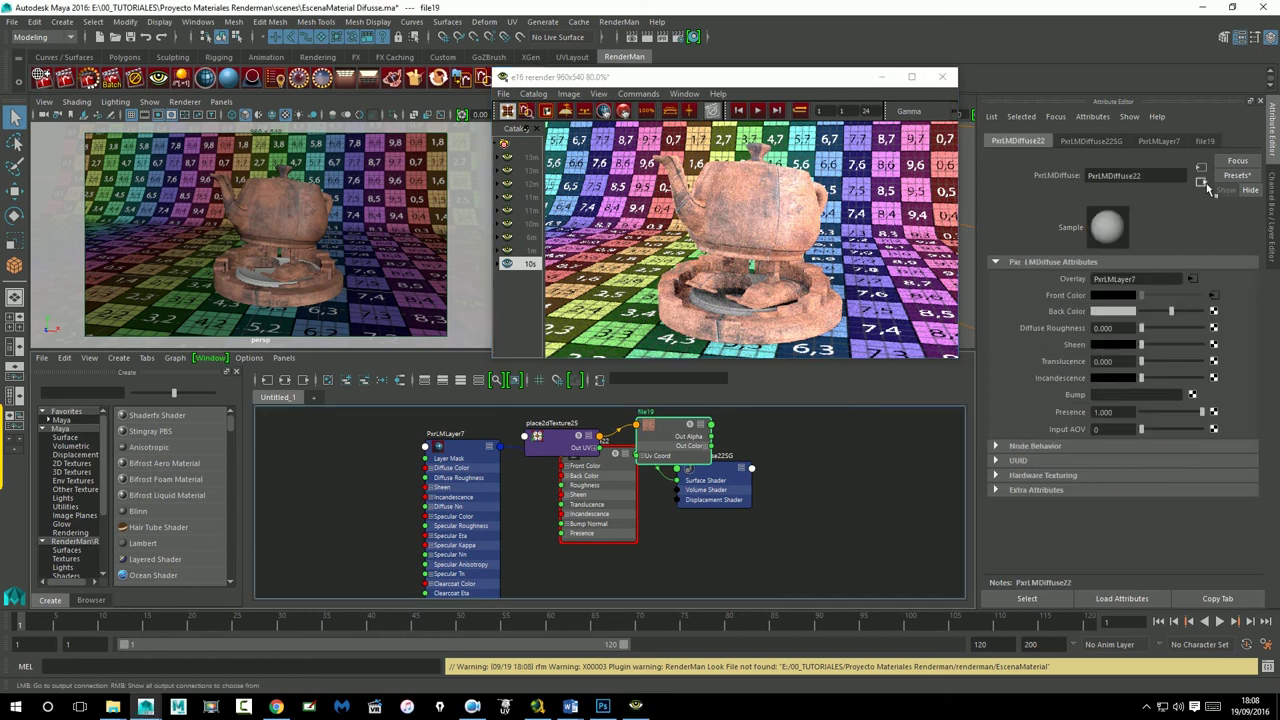
pyautogui.click(1191, 279)
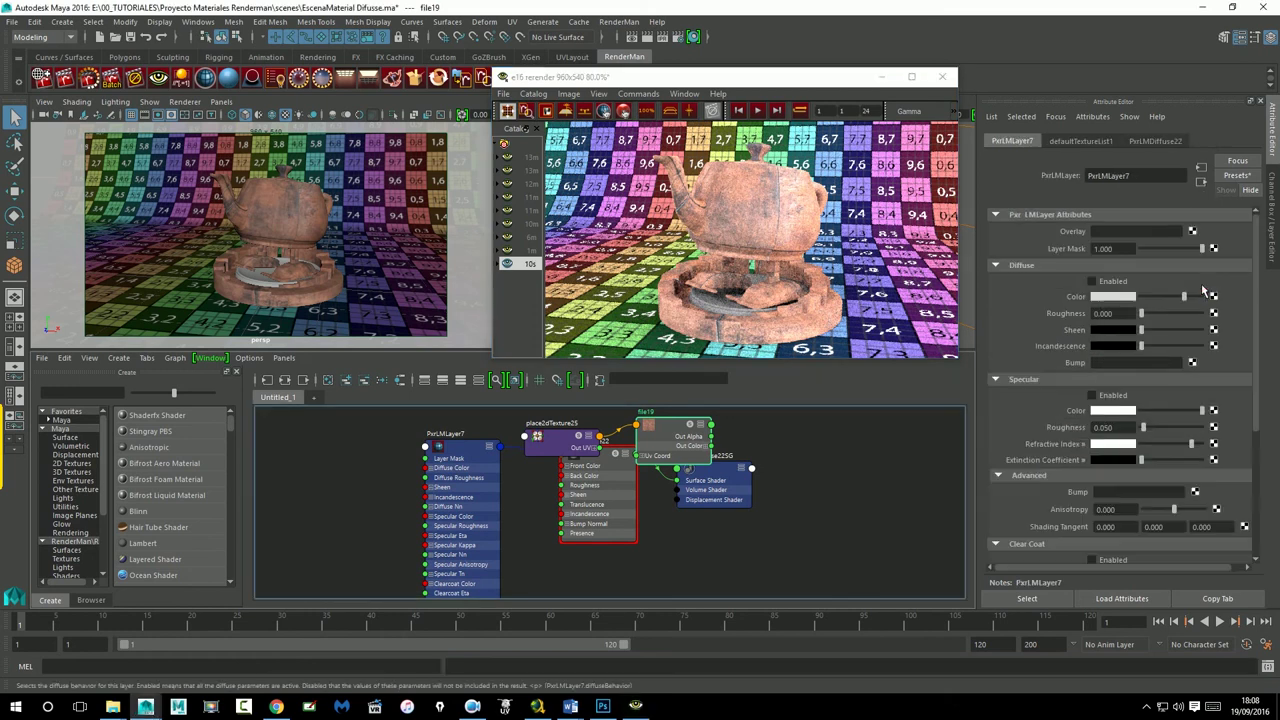
pyautogui.scroll(-3, 1160, 310)
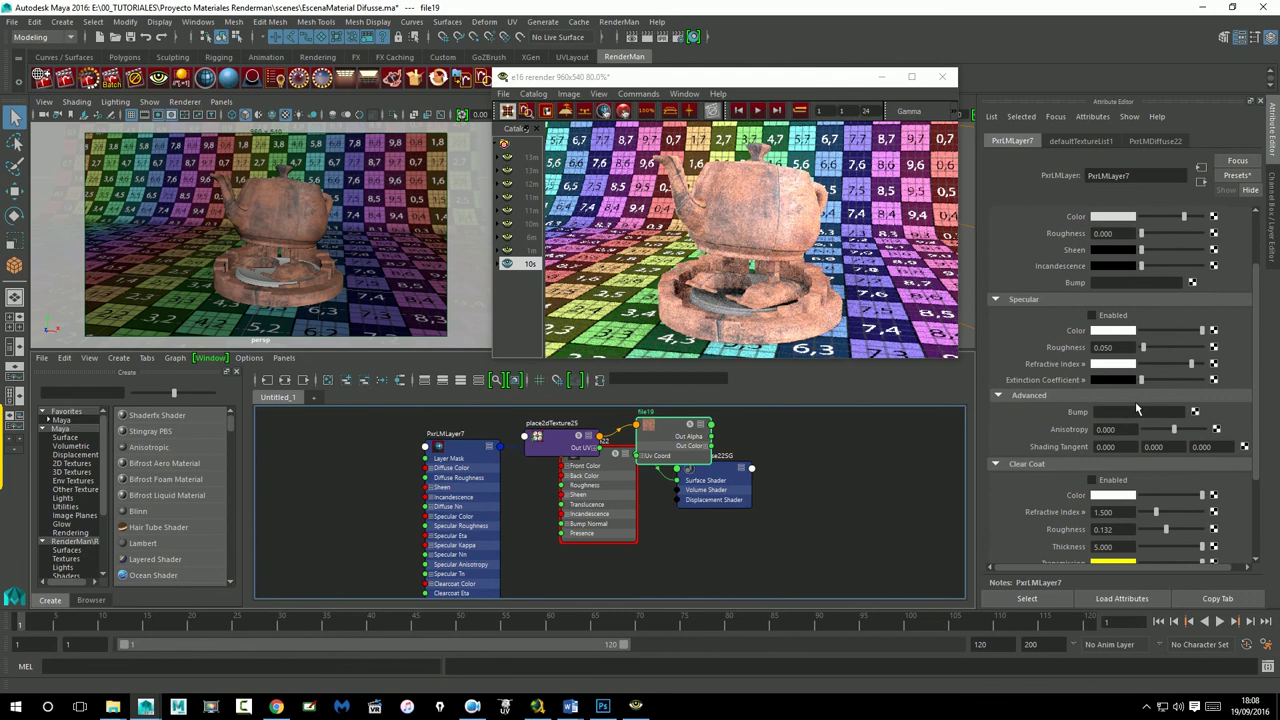
pyautogui.scroll(-2, 1135, 401)
pyautogui.click(1009, 387)
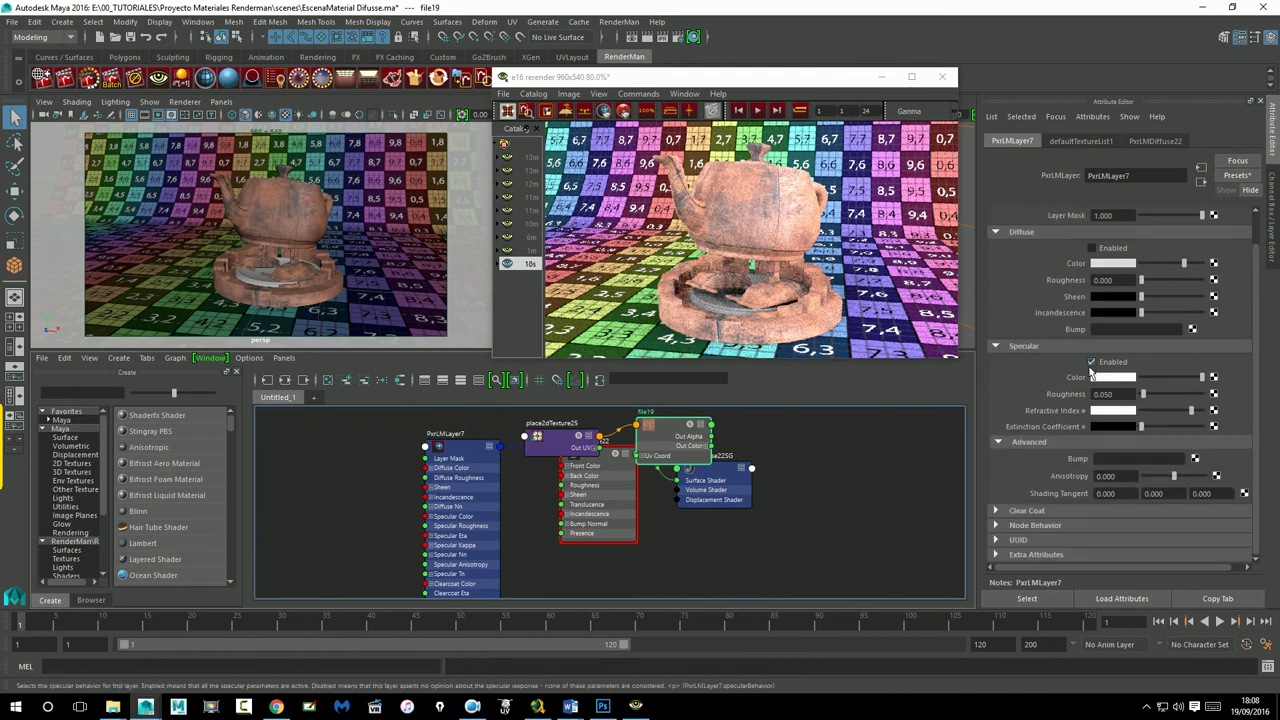
pyautogui.click(89, 78)
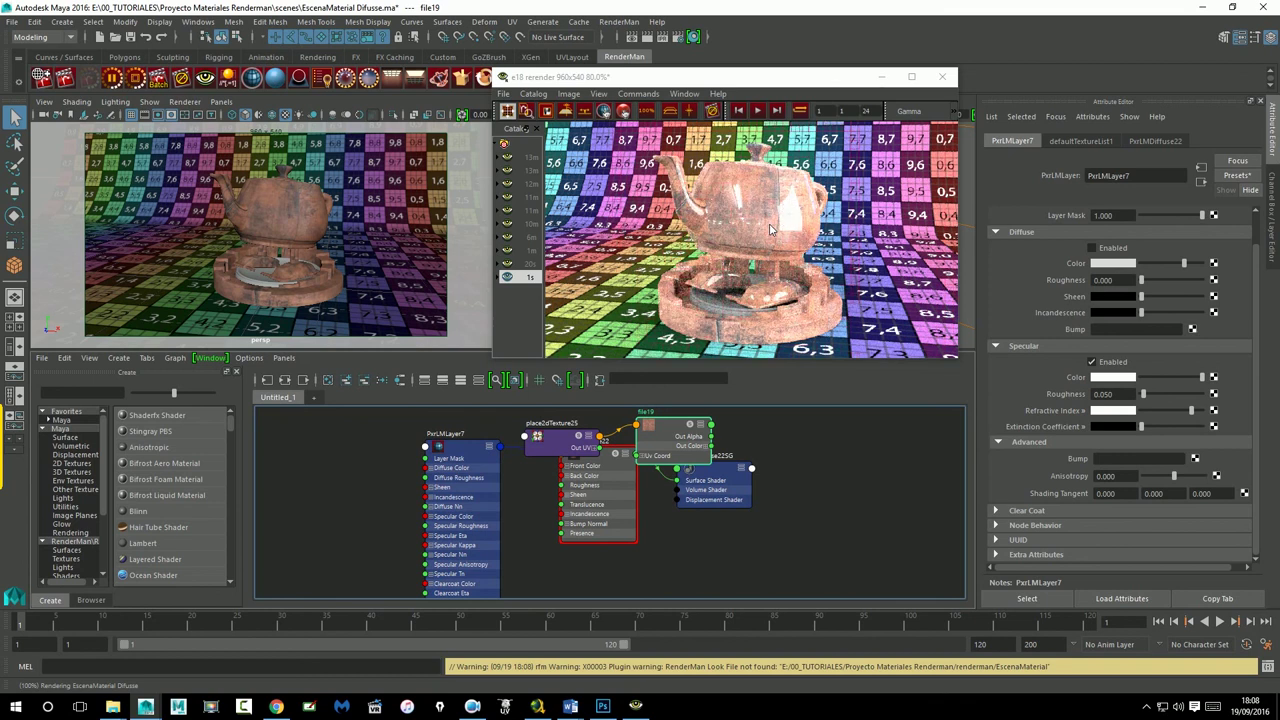
pyautogui.scroll(1, 1205, 246)
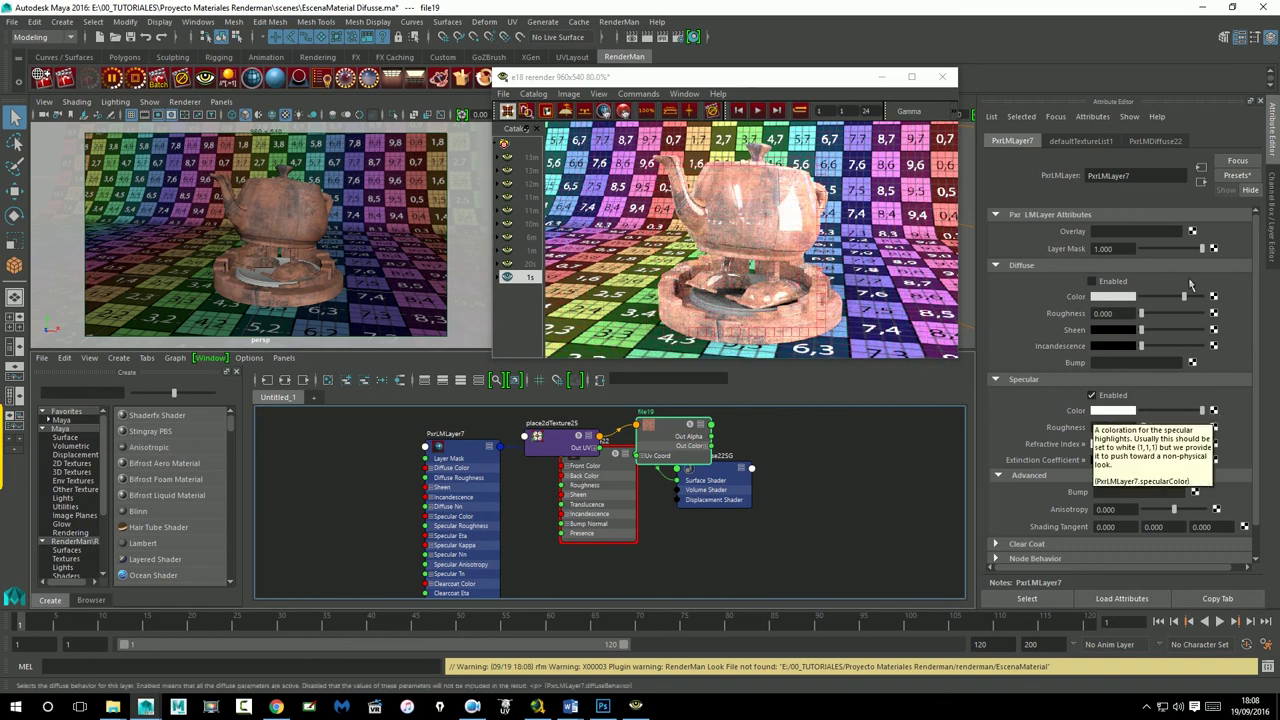
# Step: Add PxrLMLayer8 to PxrLMLayer7's Overlay and set its specular colour to white after trying red
pyautogui.click(1192, 231)
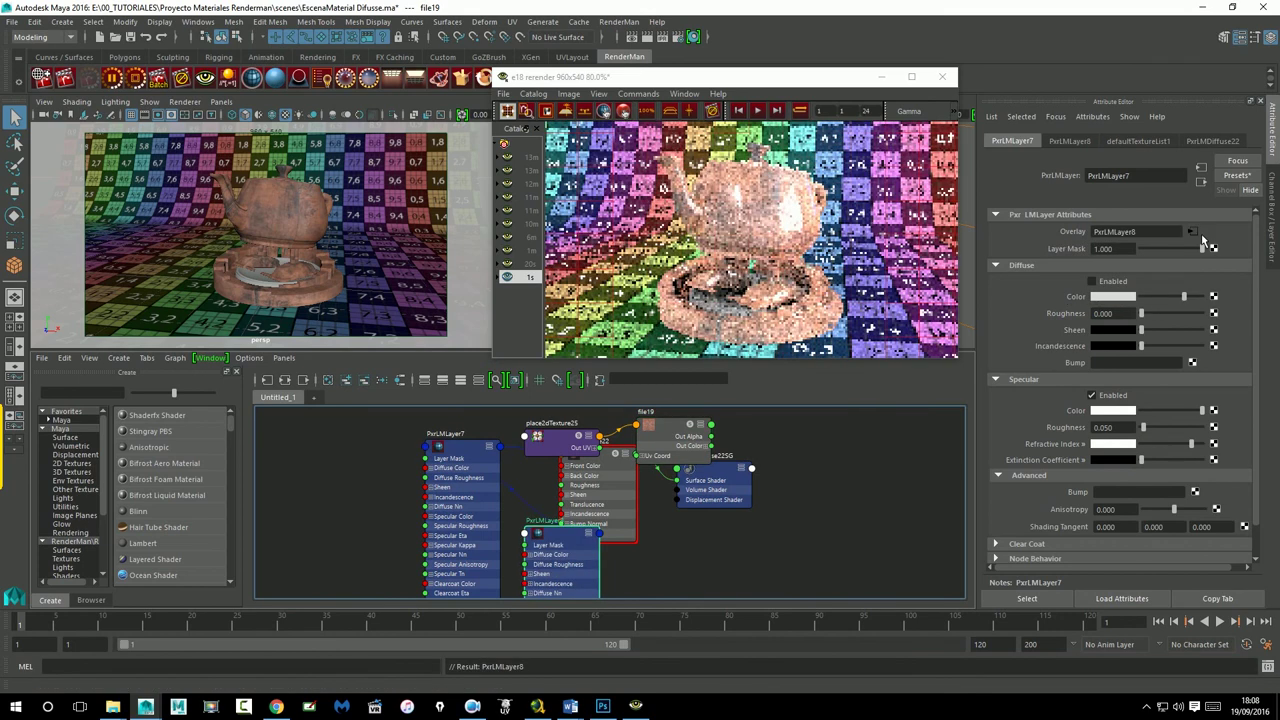
pyautogui.click(1092, 283)
pyautogui.click(1110, 296)
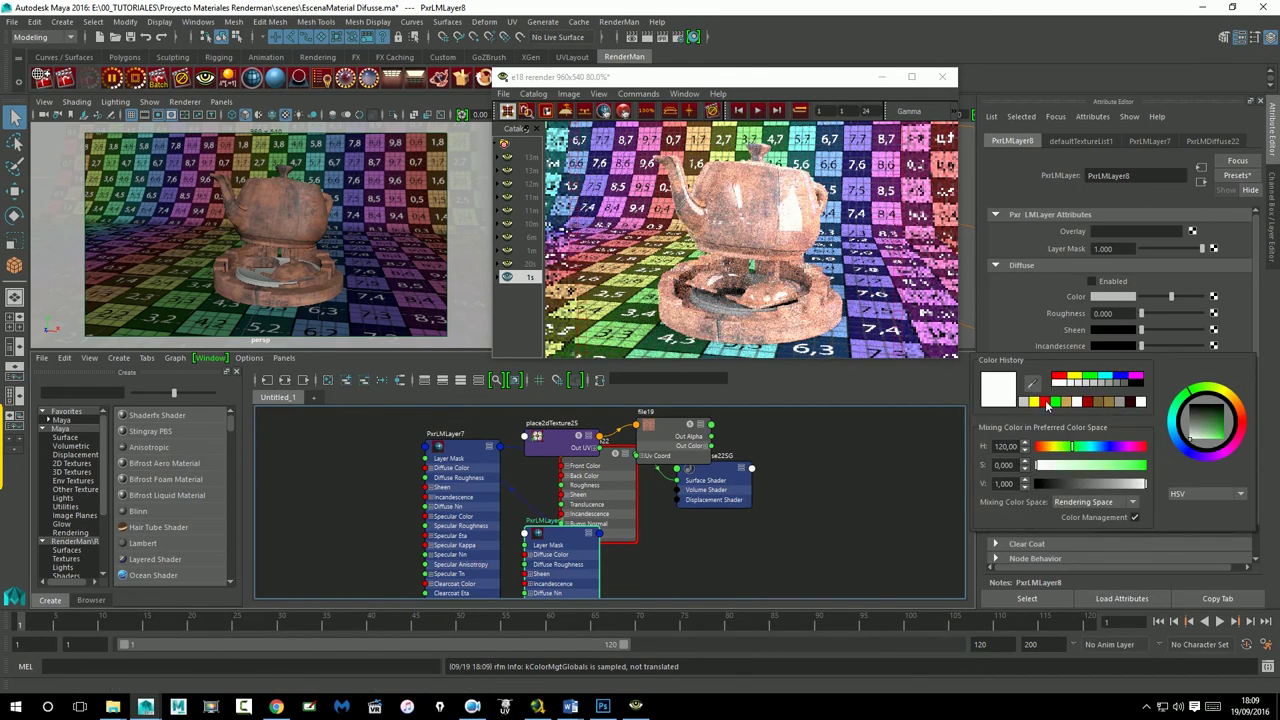
pyautogui.click(1058, 376)
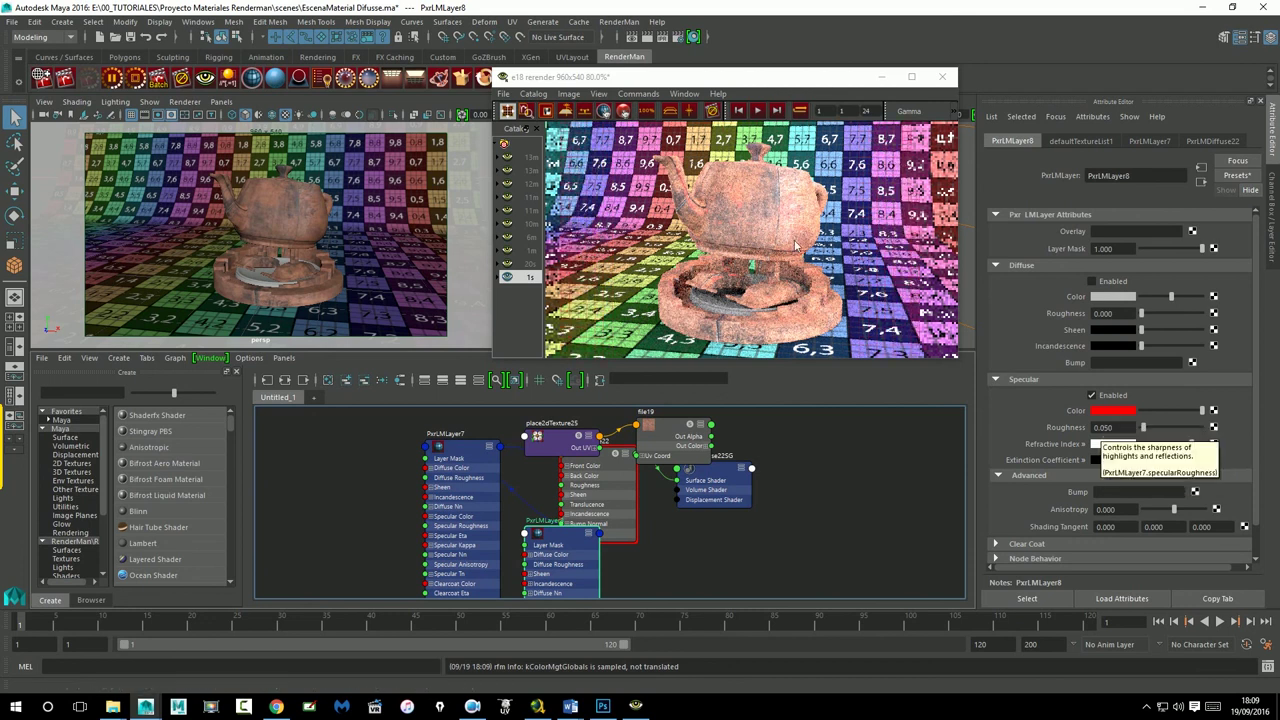
pyautogui.click(1213, 411)
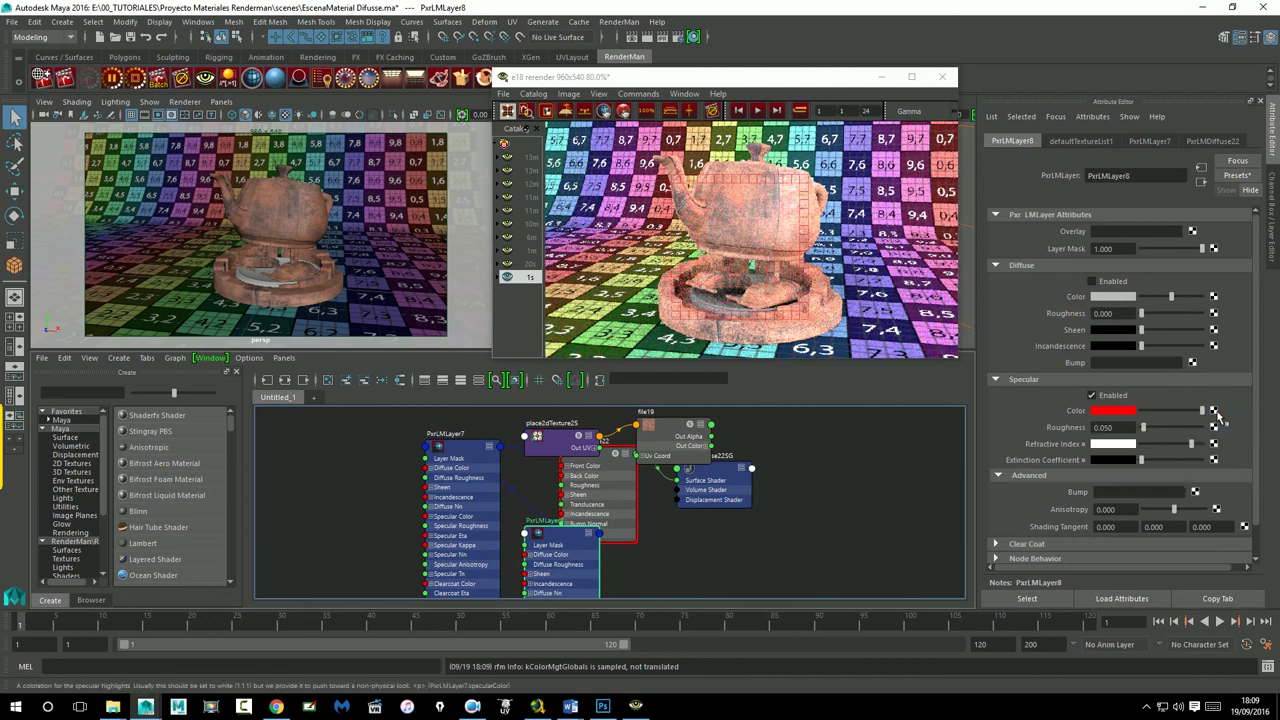
pyautogui.click(1109, 413)
pyautogui.click(1053, 383)
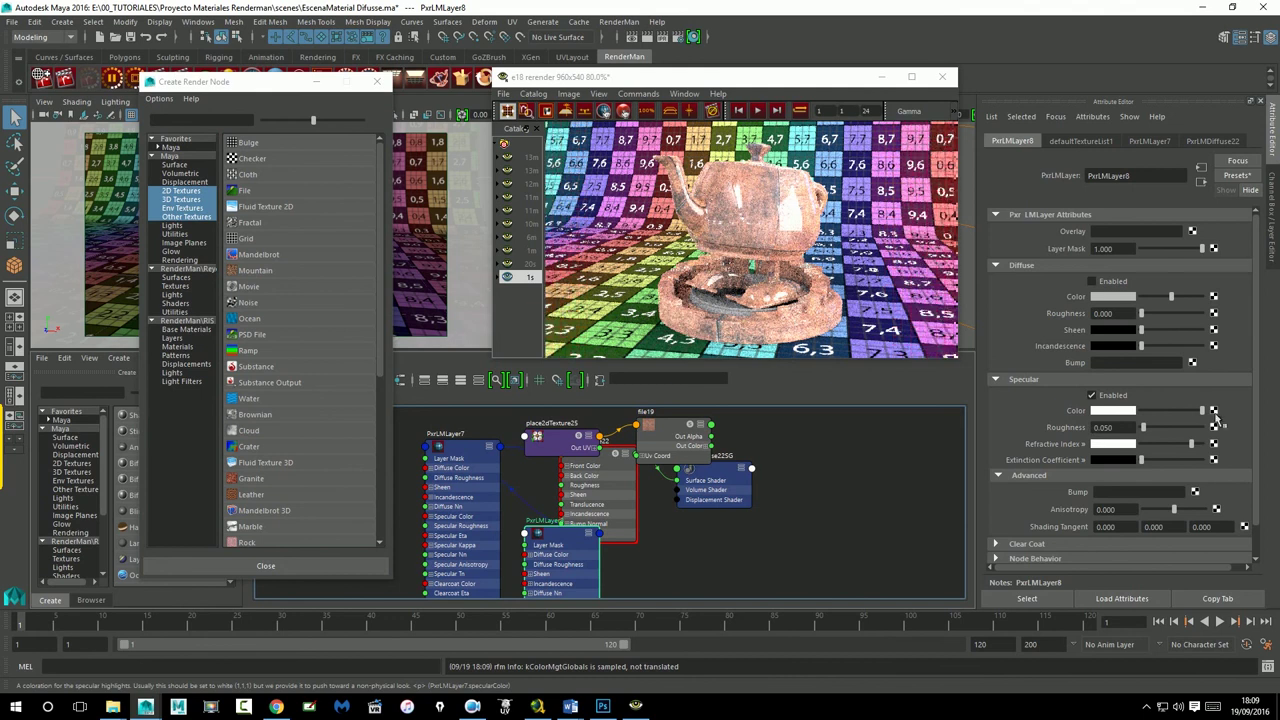
# Step: Create file texture file20 for the specular colour, loading Metal\Specular.jpg
pyautogui.click(245, 190)
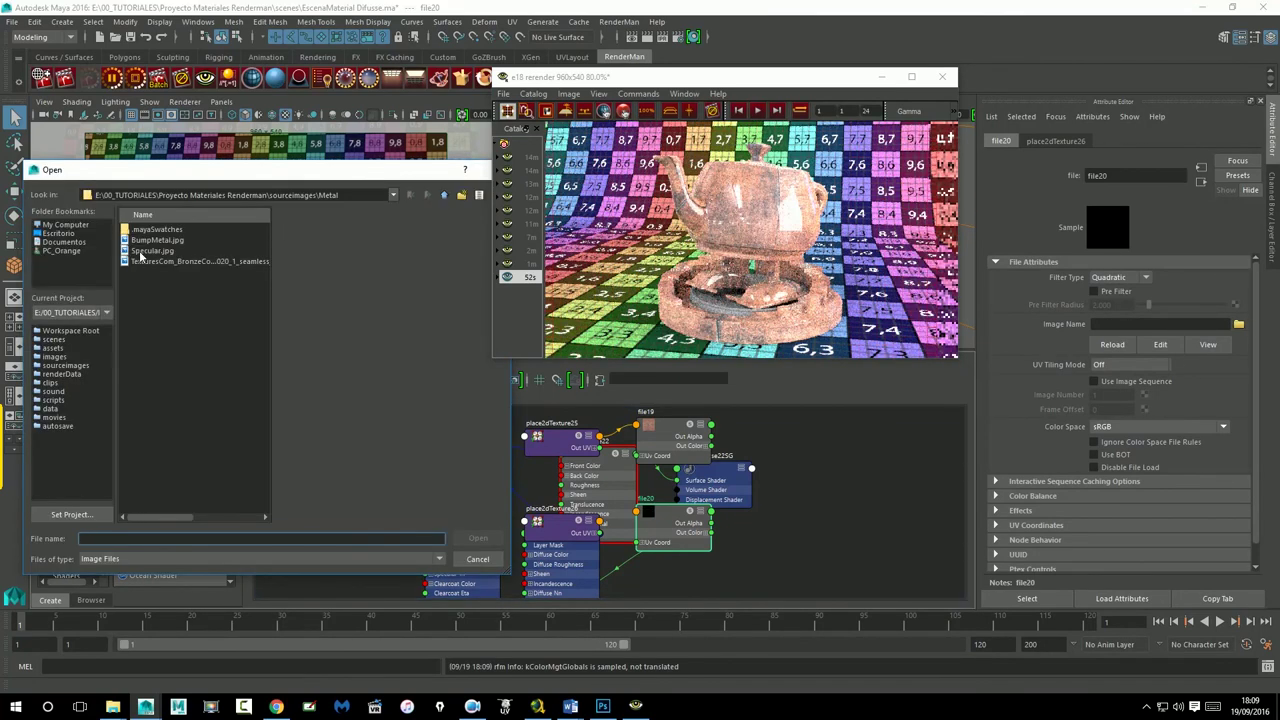
pyautogui.click(142, 251)
pyautogui.click(477, 538)
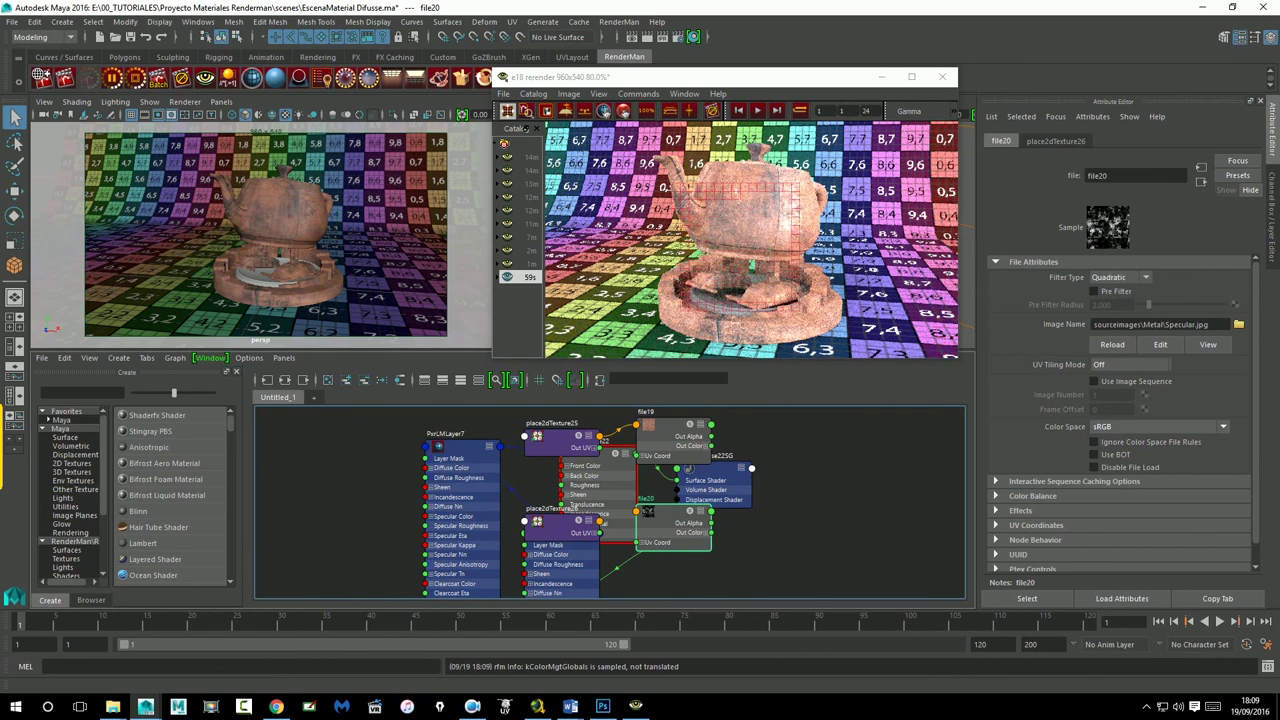
# Step: Toggle file20's Effects Invert on then off, and return to PxrLMLayer8's settings
pyautogui.click(1030, 511)
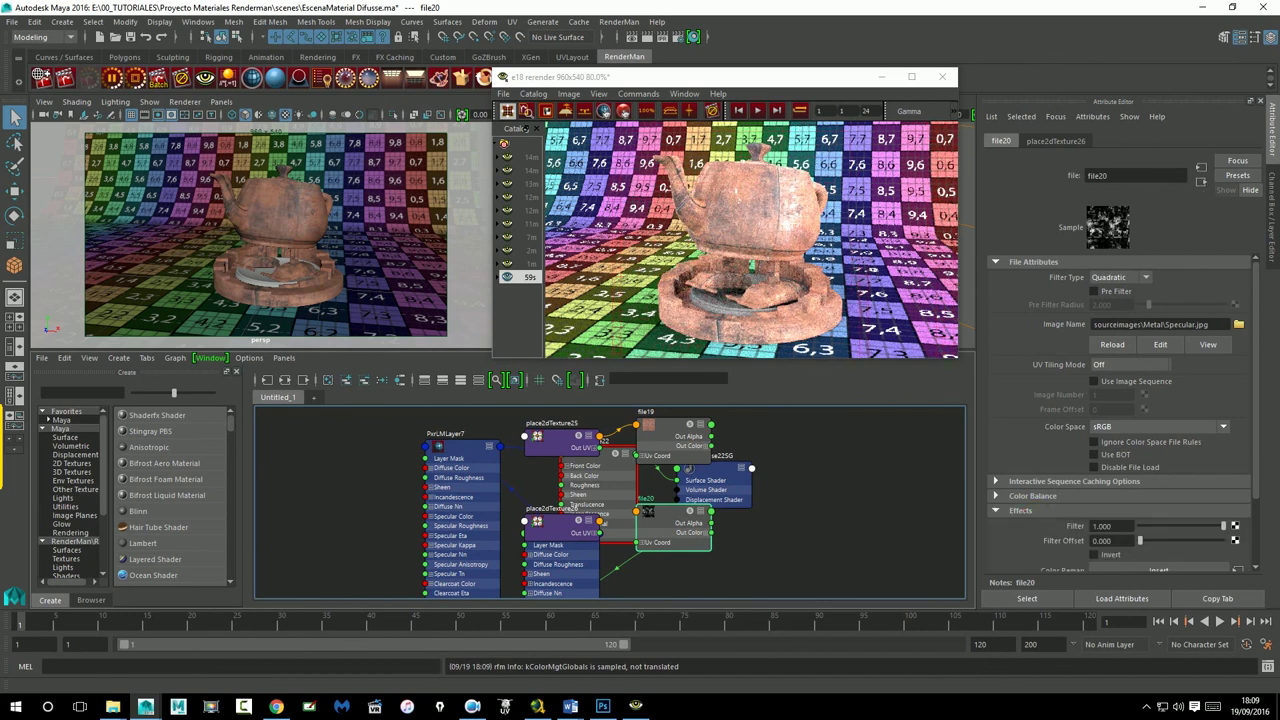
pyautogui.click(1095, 554)
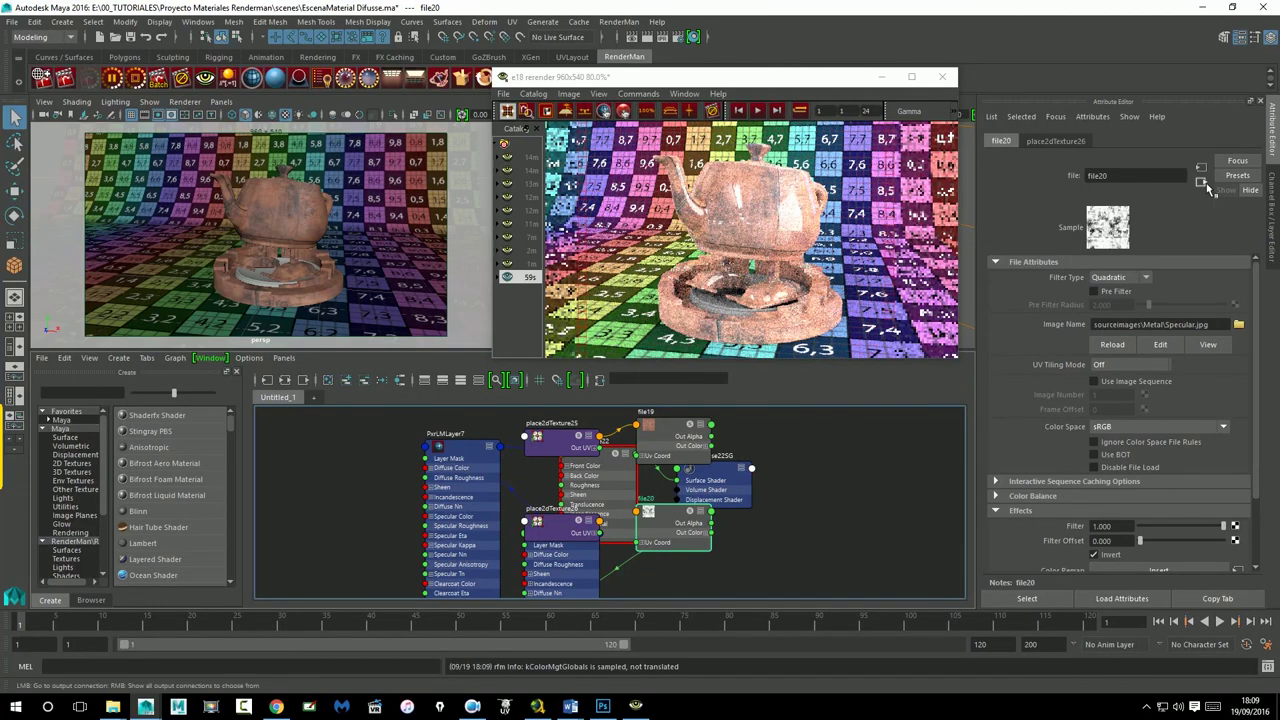
pyautogui.click(1095, 554)
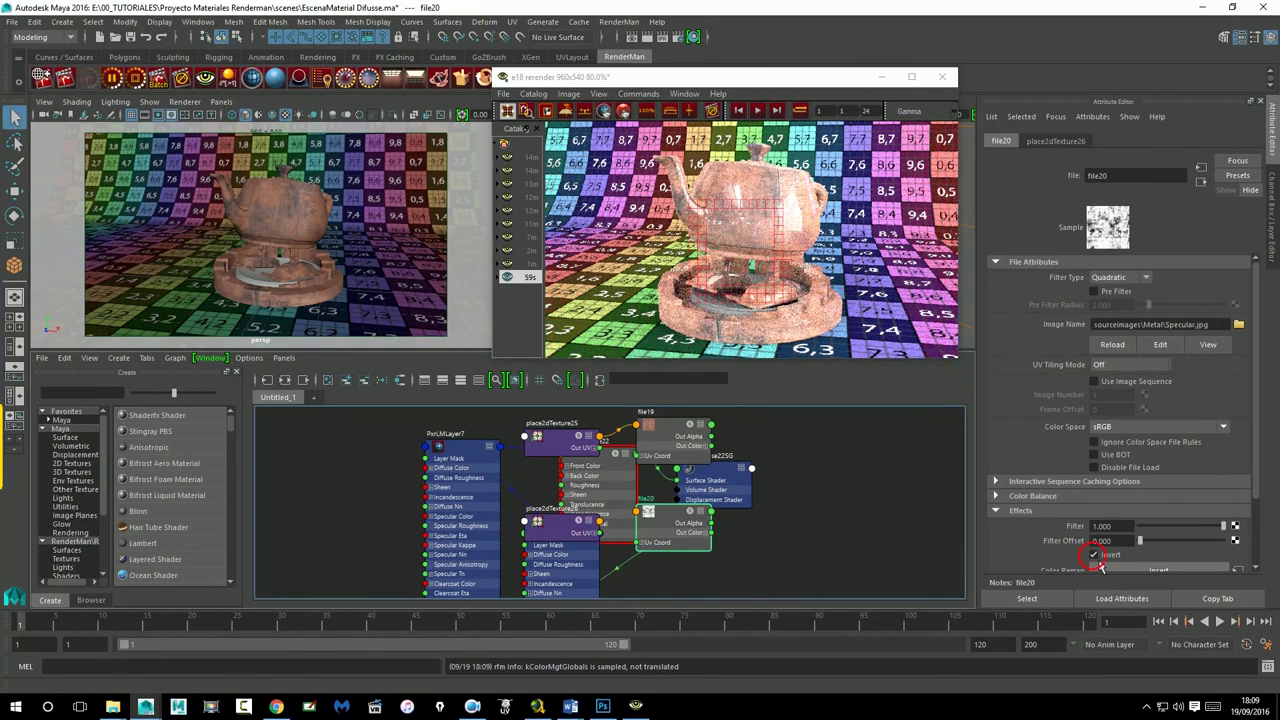
pyautogui.click(1202, 183)
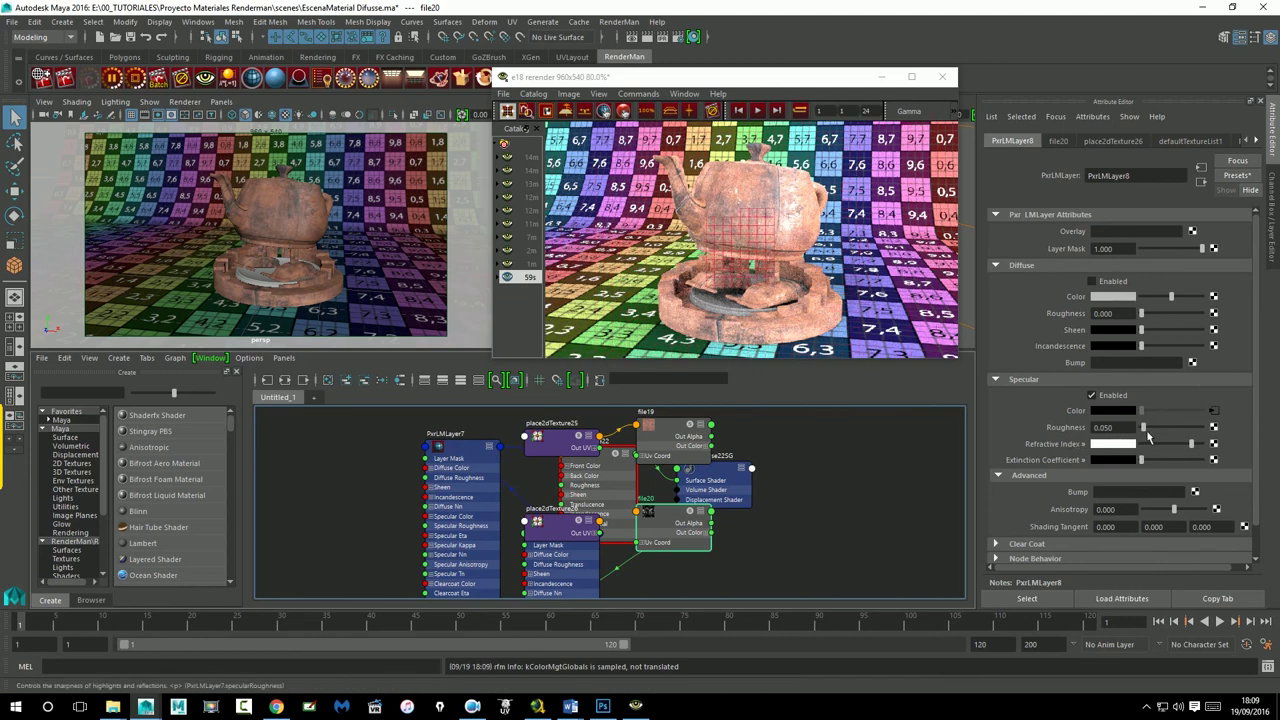
# Step: Drag PxrLMLayer8's specular roughness to 0.477, re-check Invert on file20, and return to PxrLMLayer8
pyautogui.moveTo(1148, 436); pyautogui.dragTo(1164, 438)
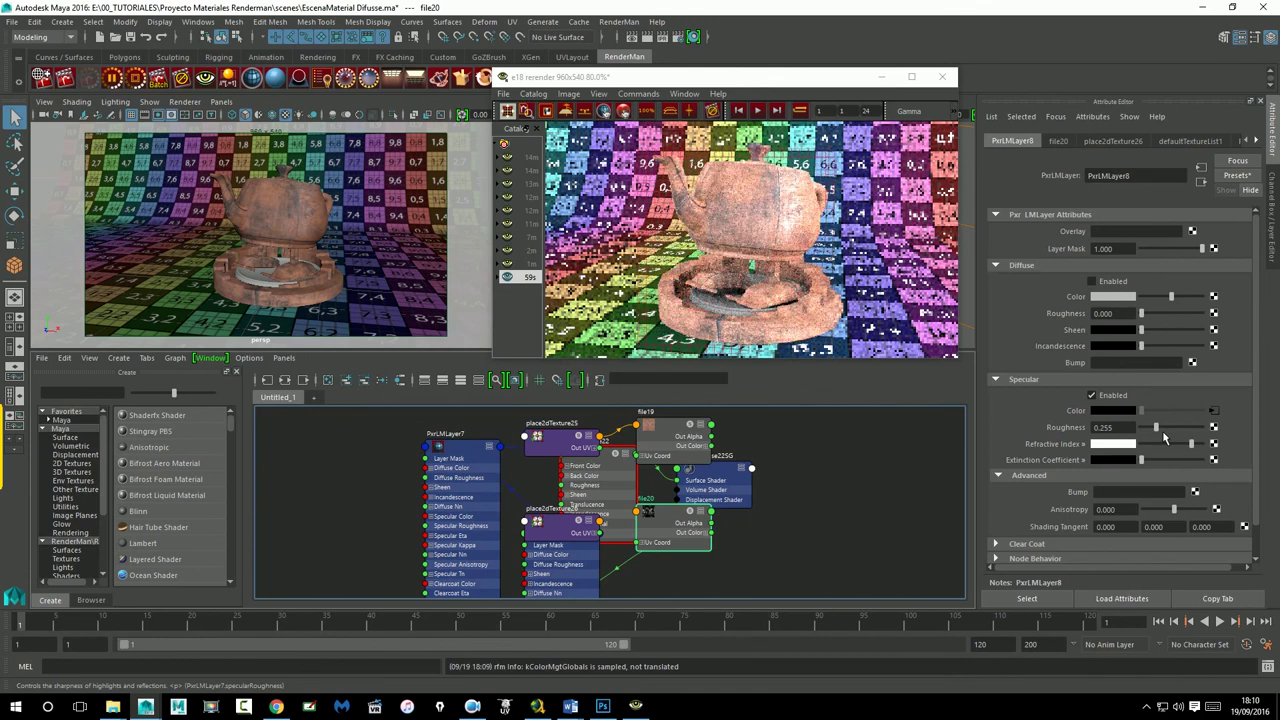
pyautogui.moveTo(1164, 437); pyautogui.dragTo(1177, 440)
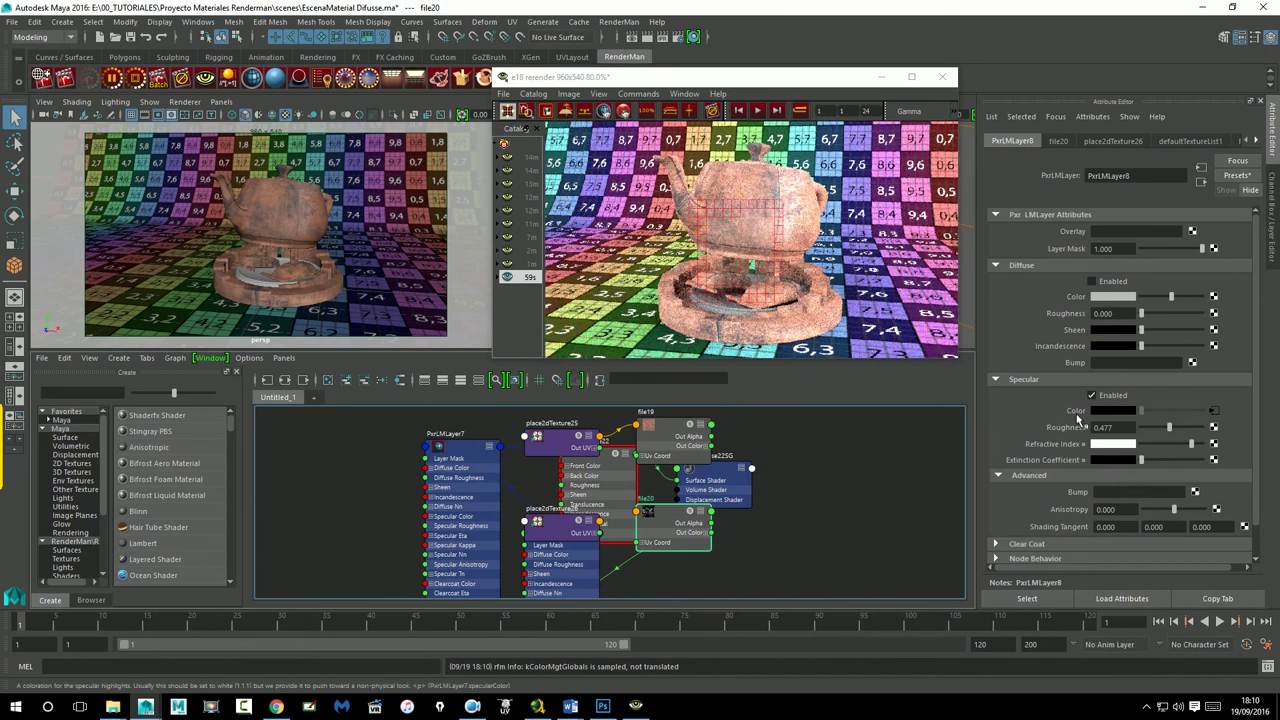
pyautogui.click(1213, 410)
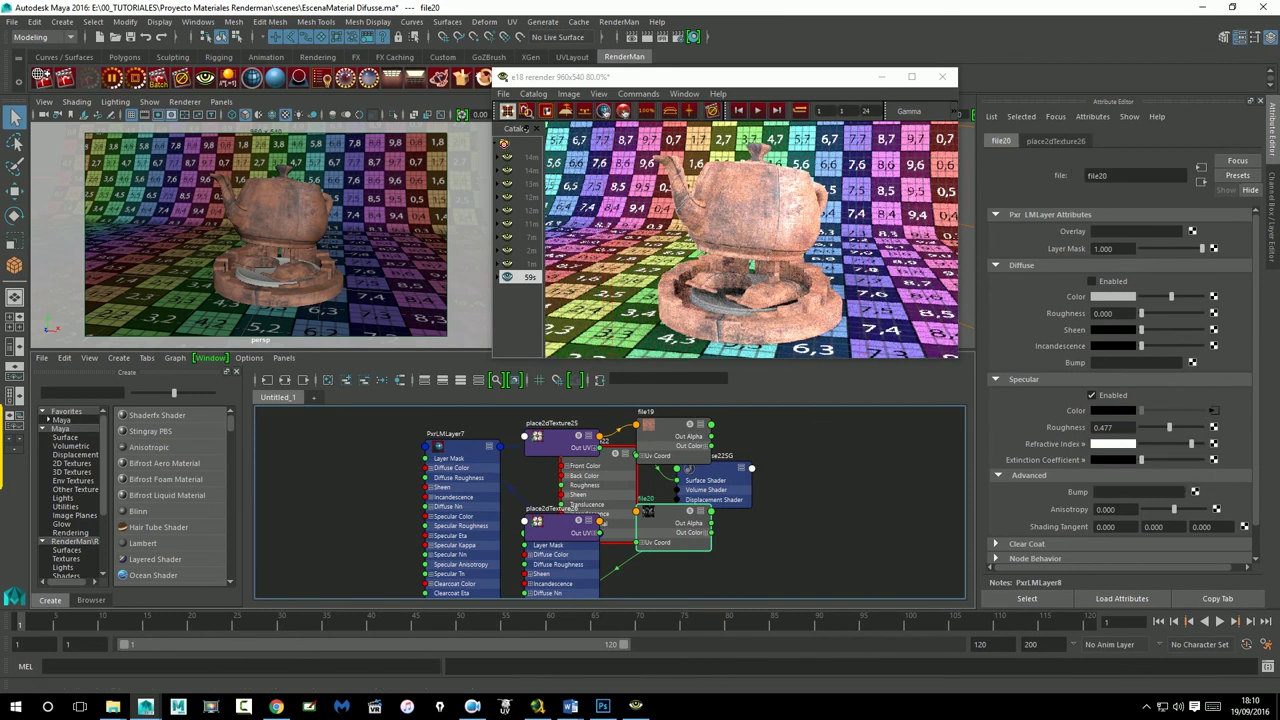
pyautogui.click(1099, 554)
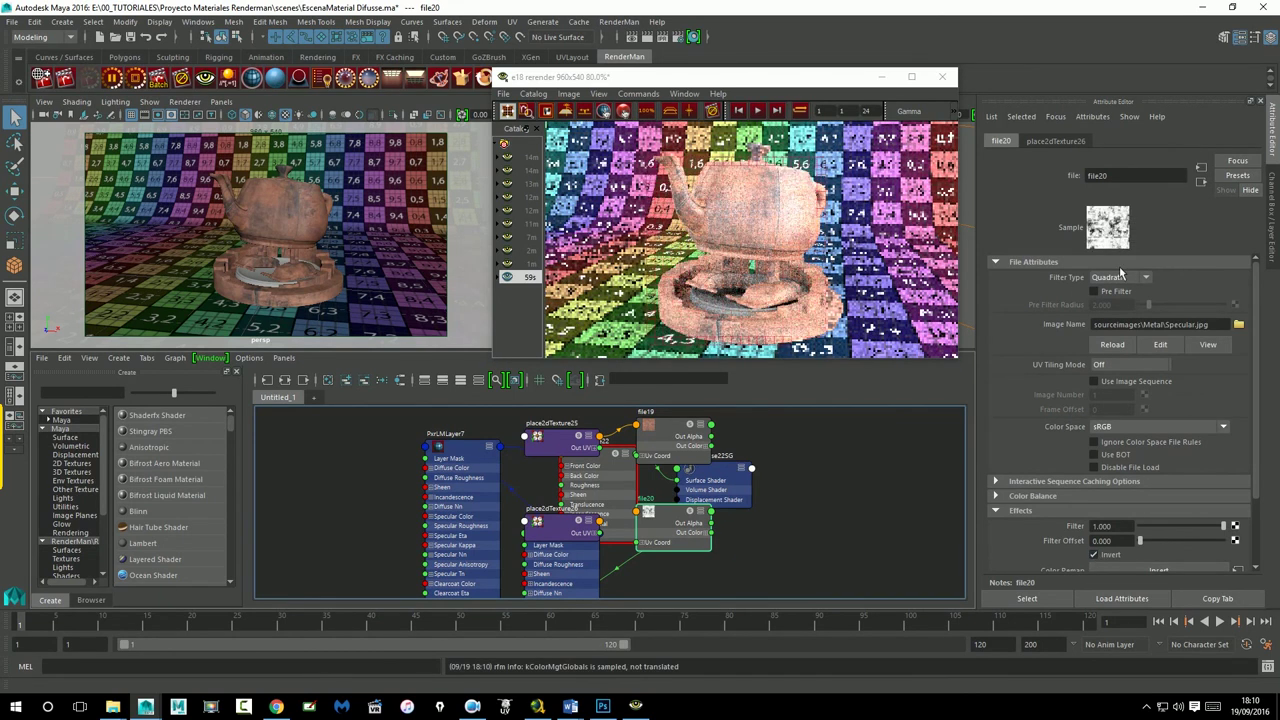
pyautogui.click(1202, 182)
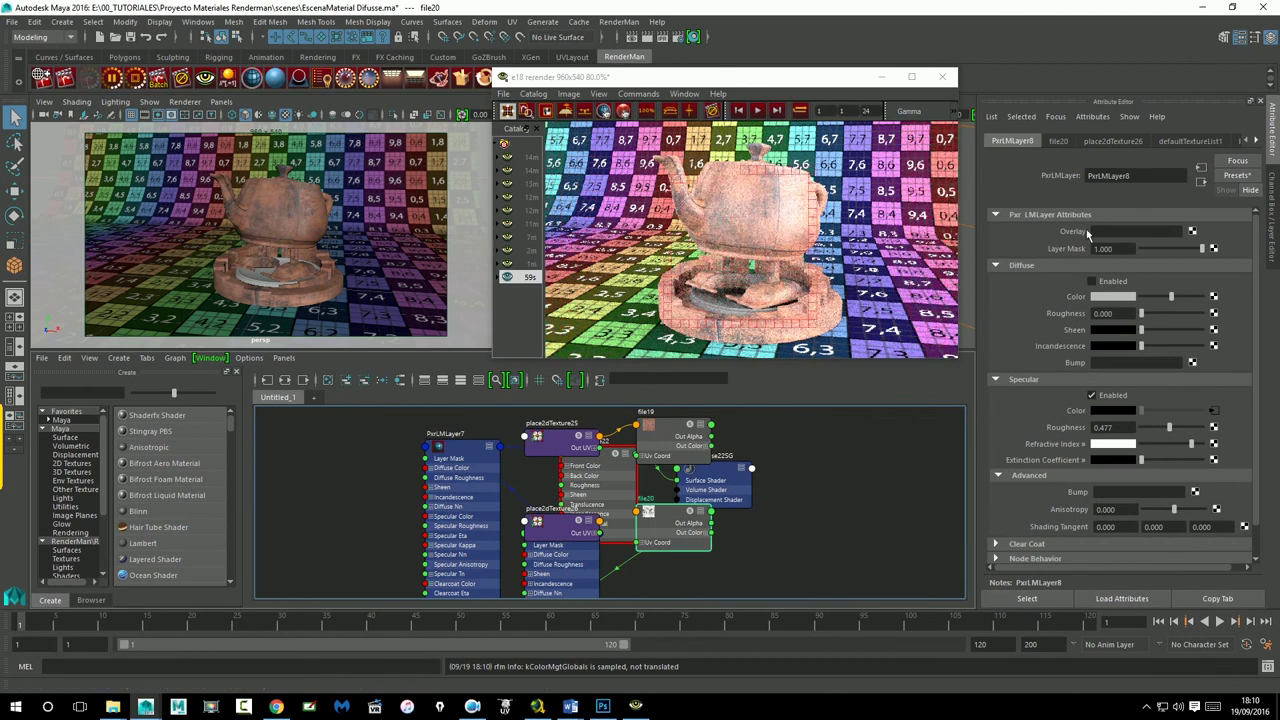
# Step: Drag PxrLMLayer7, file19, PxrLMDiffuse22 and place2dTexture apart in the Node Editor
pyautogui.moveTo(461, 460); pyautogui.dragTo(406, 484)
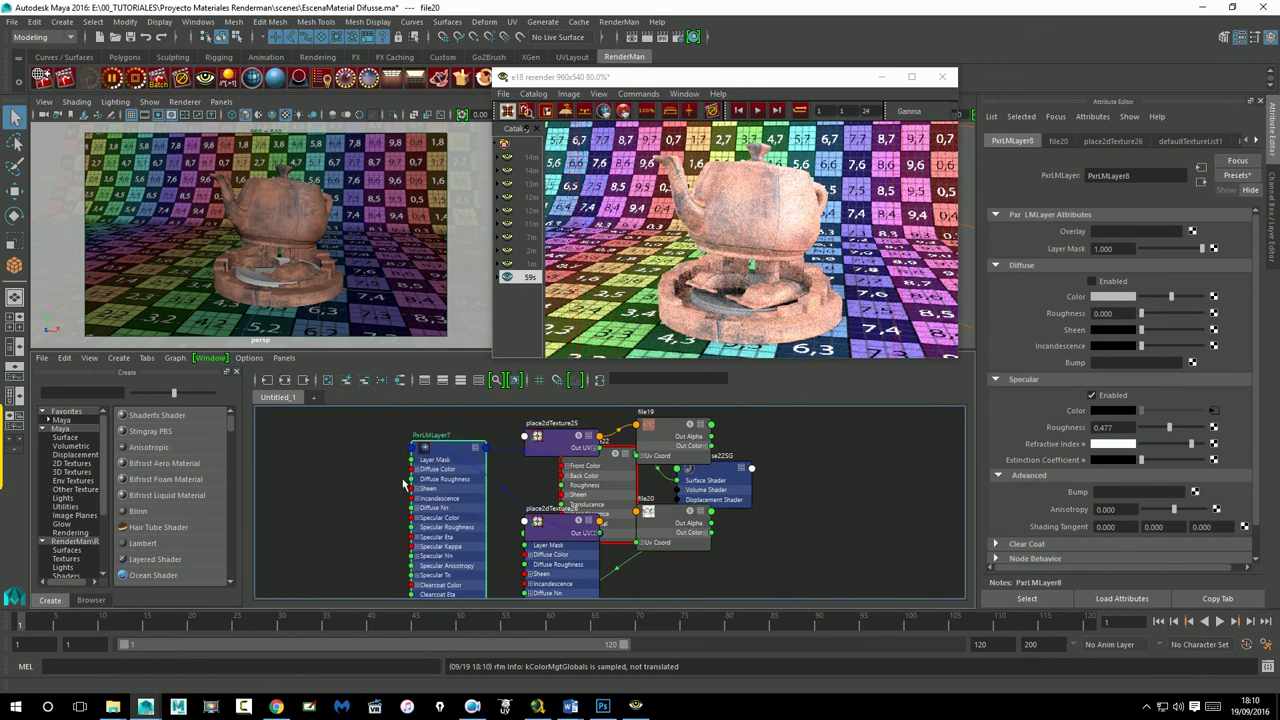
pyautogui.moveTo(557, 445); pyautogui.dragTo(290, 446)
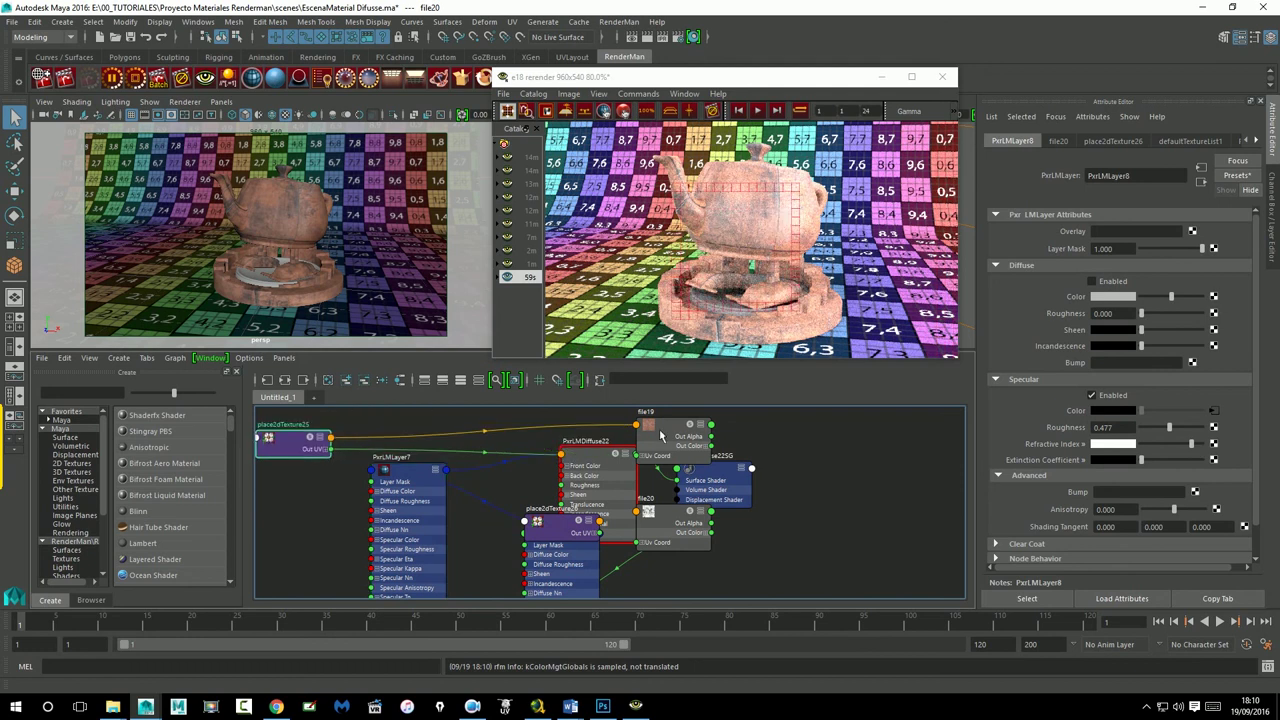
pyautogui.moveTo(665, 428); pyautogui.dragTo(285, 488)
pyautogui.scroll(-2, 466, 470)
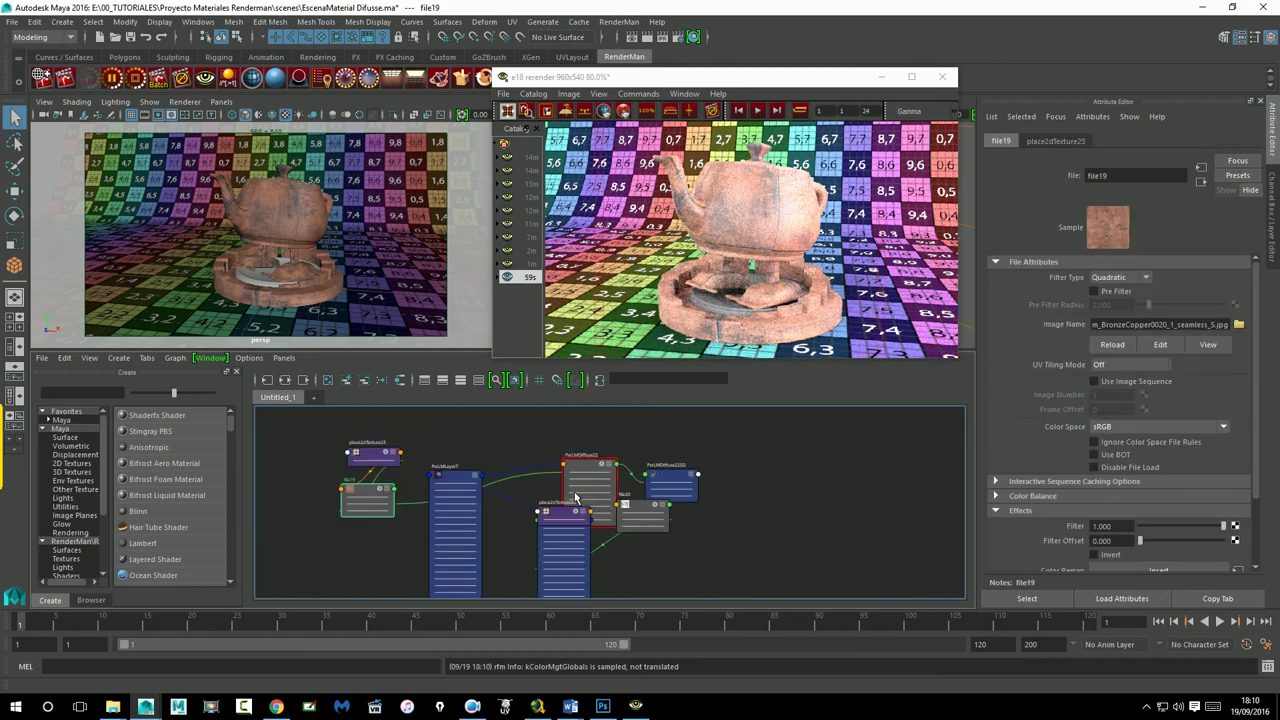
pyautogui.scroll(-2, 466, 470)
pyautogui.moveTo(575, 470)
pyautogui.mouseDown()
pyautogui.moveTo(394, 472)
pyautogui.moveTo(430, 540)
pyautogui.moveTo(372, 536)
pyautogui.mouseUp()
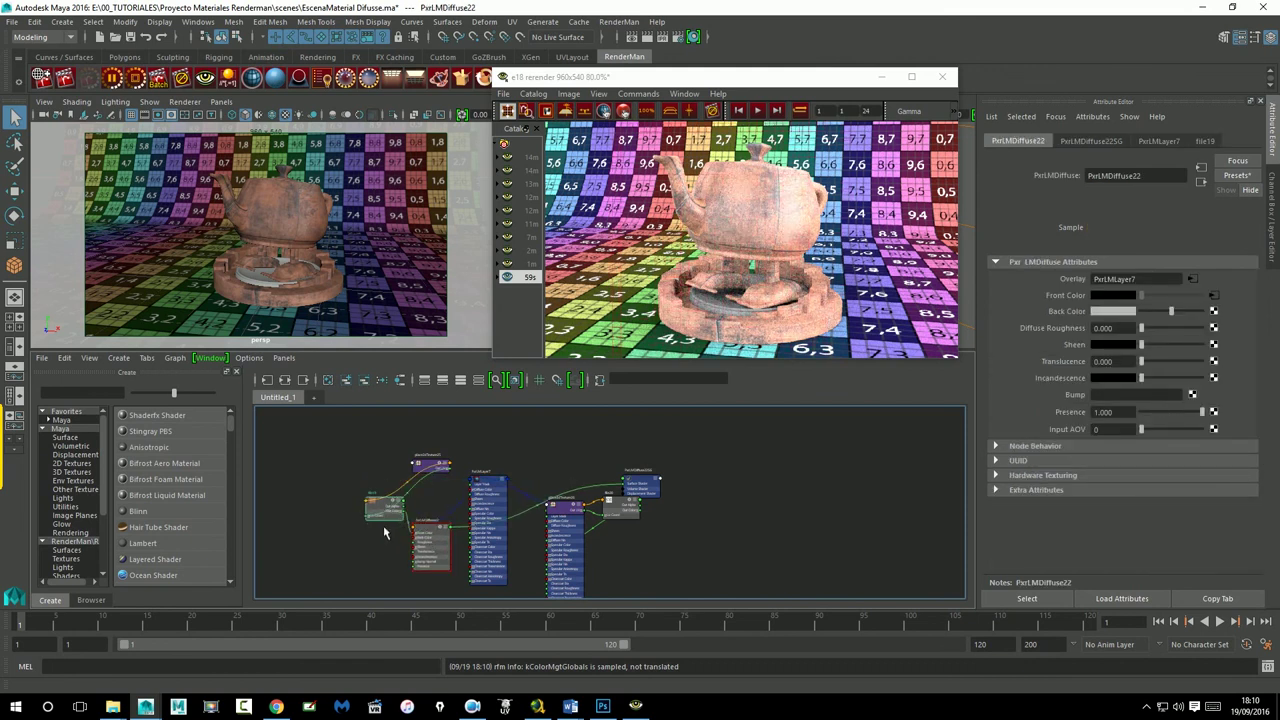
pyautogui.moveTo(428, 464); pyautogui.dragTo(298, 499)
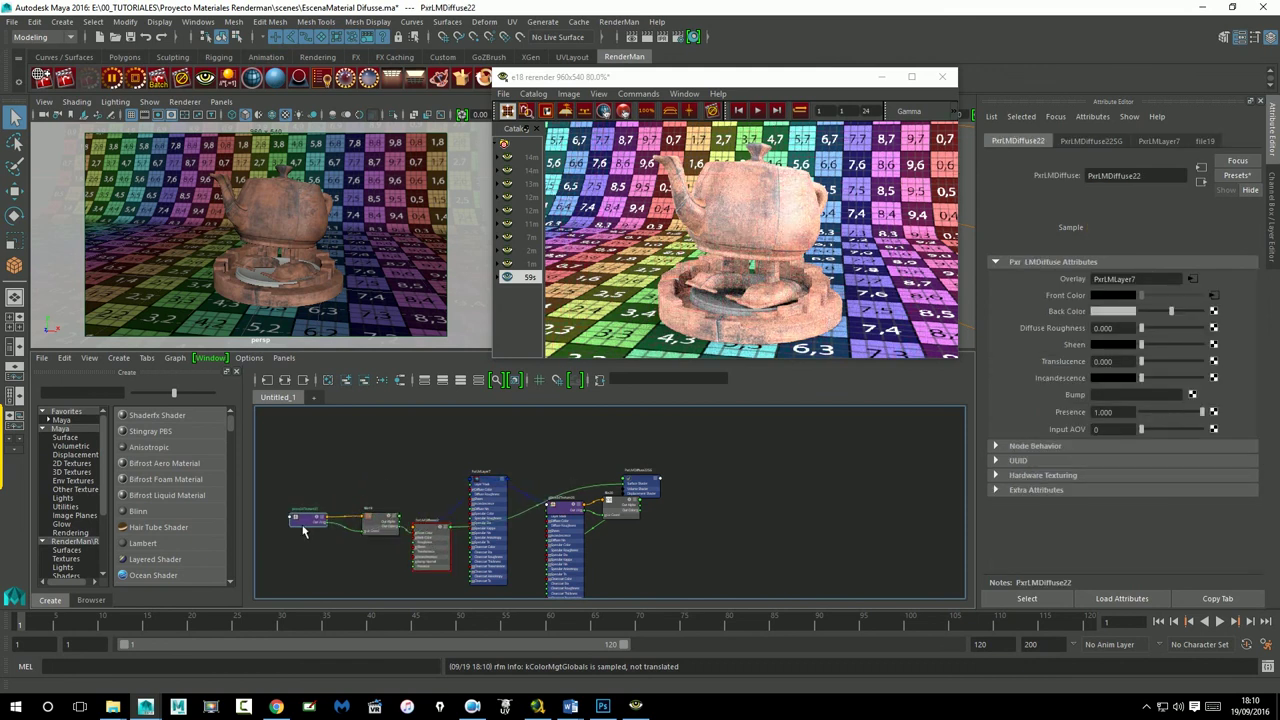
# Step: Fine-tune the layer, diffuse, file and place2dTexture25 node positions, then select PxrLMLayer8
pyautogui.moveTo(496, 498)
pyautogui.mouseDown()
pyautogui.moveTo(340, 520)
pyautogui.moveTo(370, 536)
pyautogui.moveTo(556, 520)
pyautogui.moveTo(499, 471)
pyautogui.moveTo(430, 462)
pyautogui.mouseUp()
pyautogui.moveTo(624, 508); pyautogui.dragTo(507, 474)
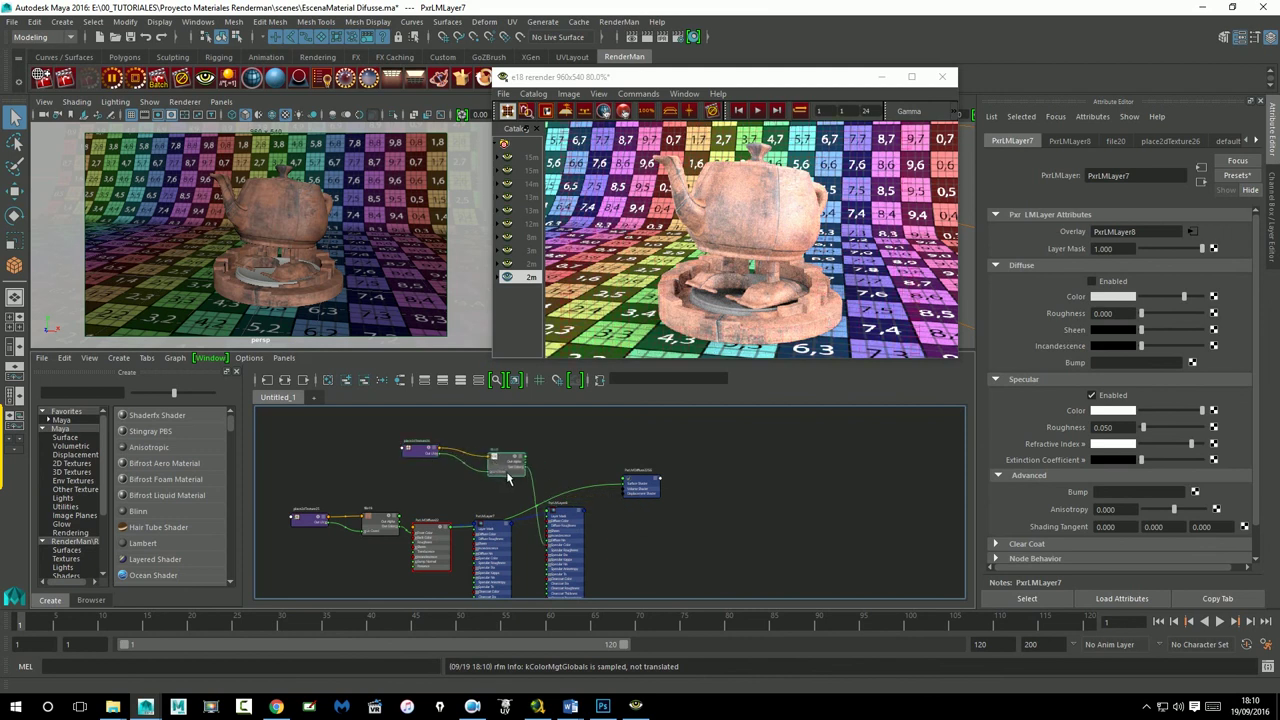
pyautogui.moveTo(503, 537); pyautogui.dragTo(433, 538)
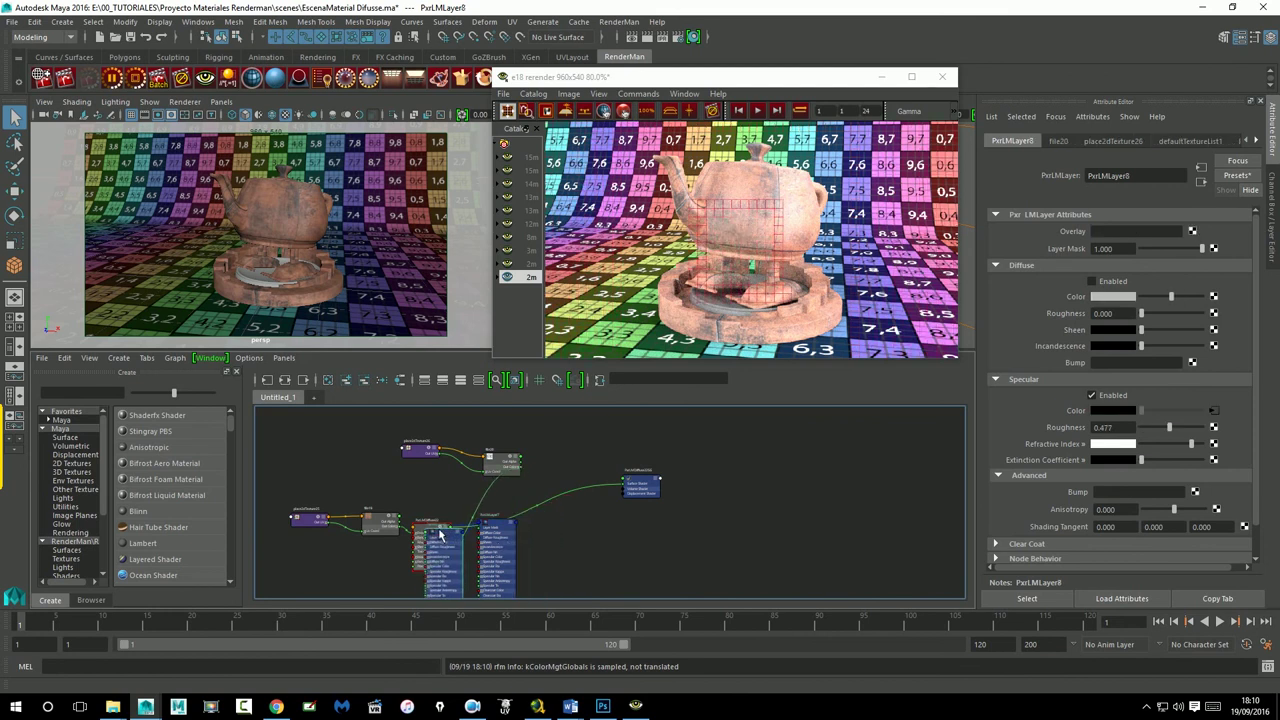
pyautogui.moveTo(535, 529); pyautogui.dragTo(553, 533)
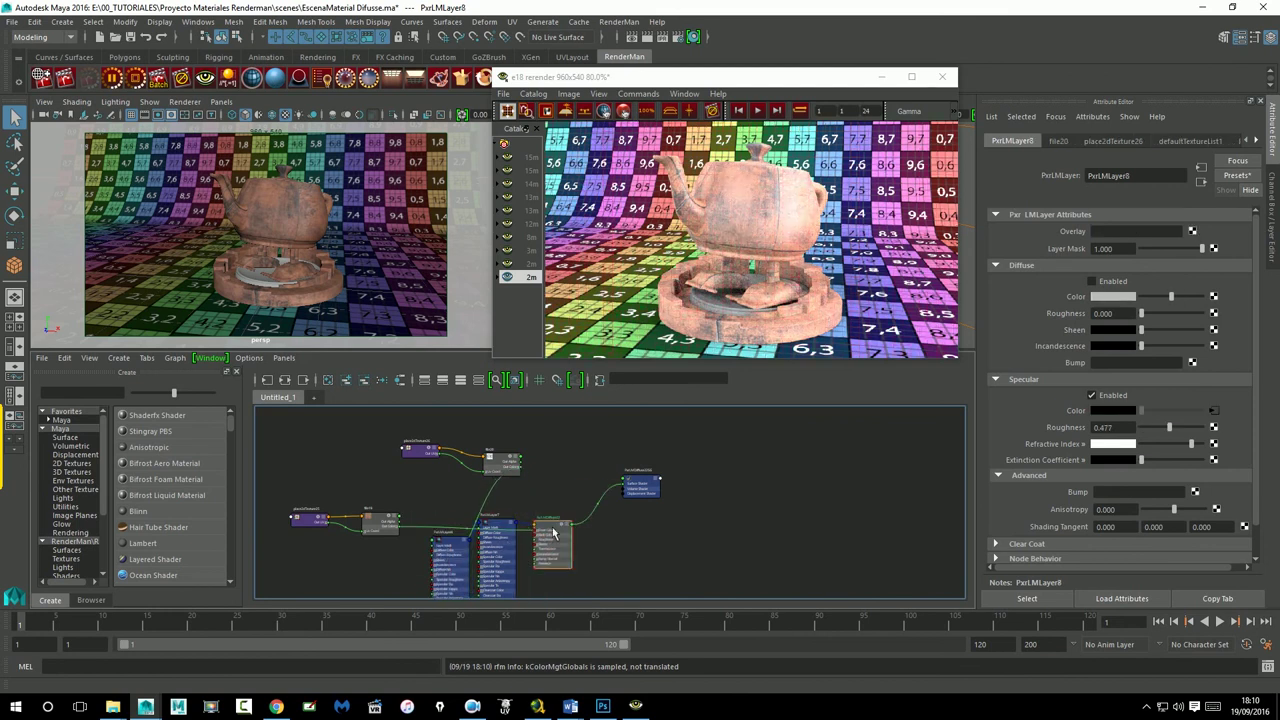
pyautogui.click(556, 527)
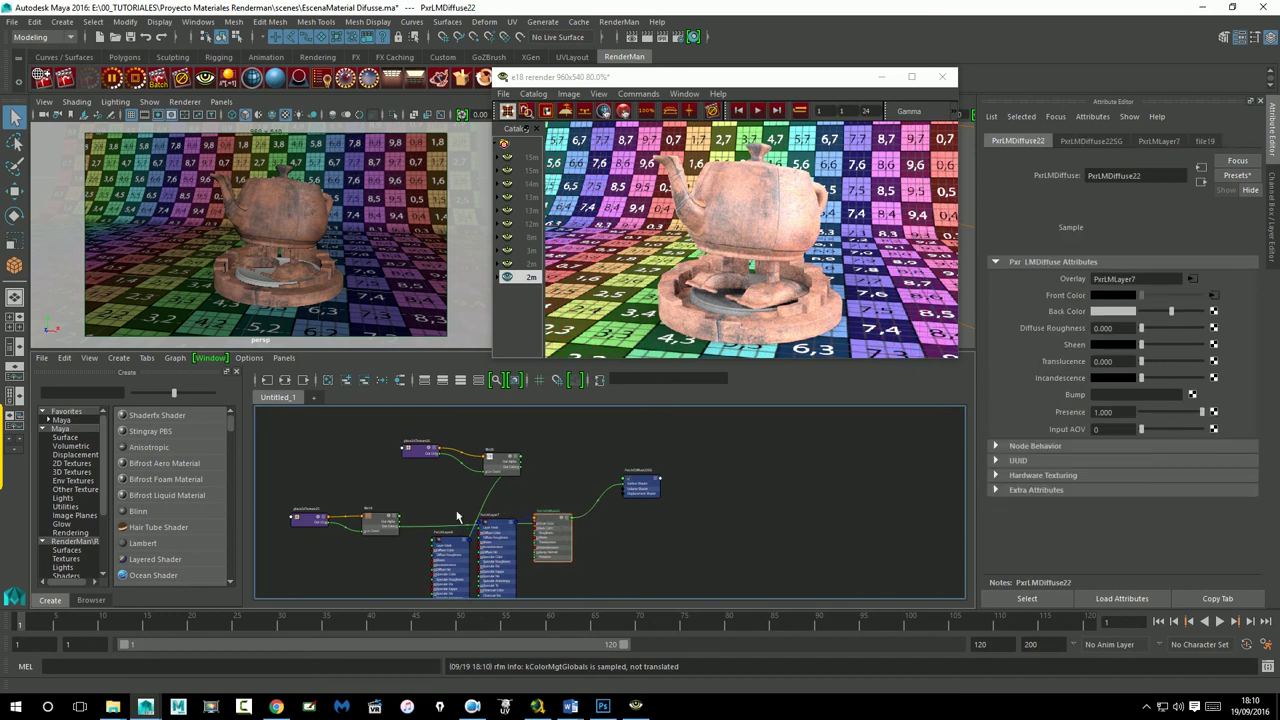
pyautogui.moveTo(383, 525); pyautogui.dragTo(560, 584)
pyautogui.moveTo(335, 545); pyautogui.dragTo(456, 573)
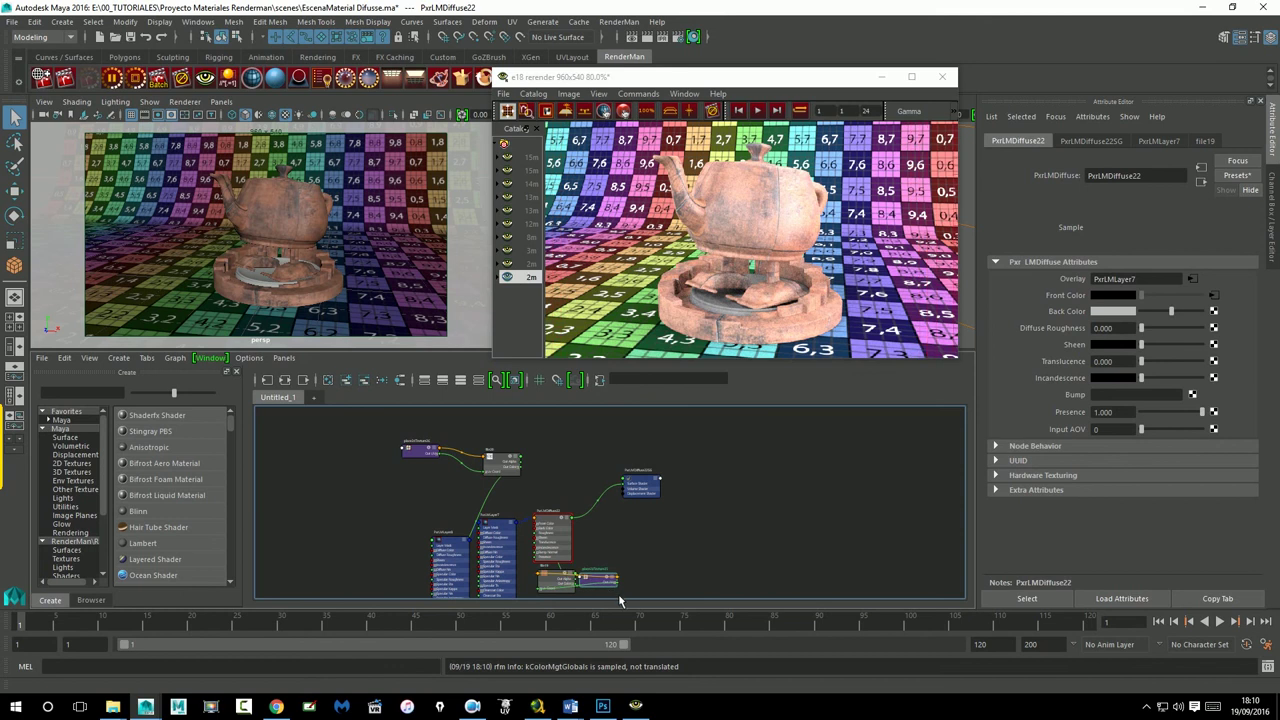
pyautogui.moveTo(603, 579); pyautogui.dragTo(620, 590)
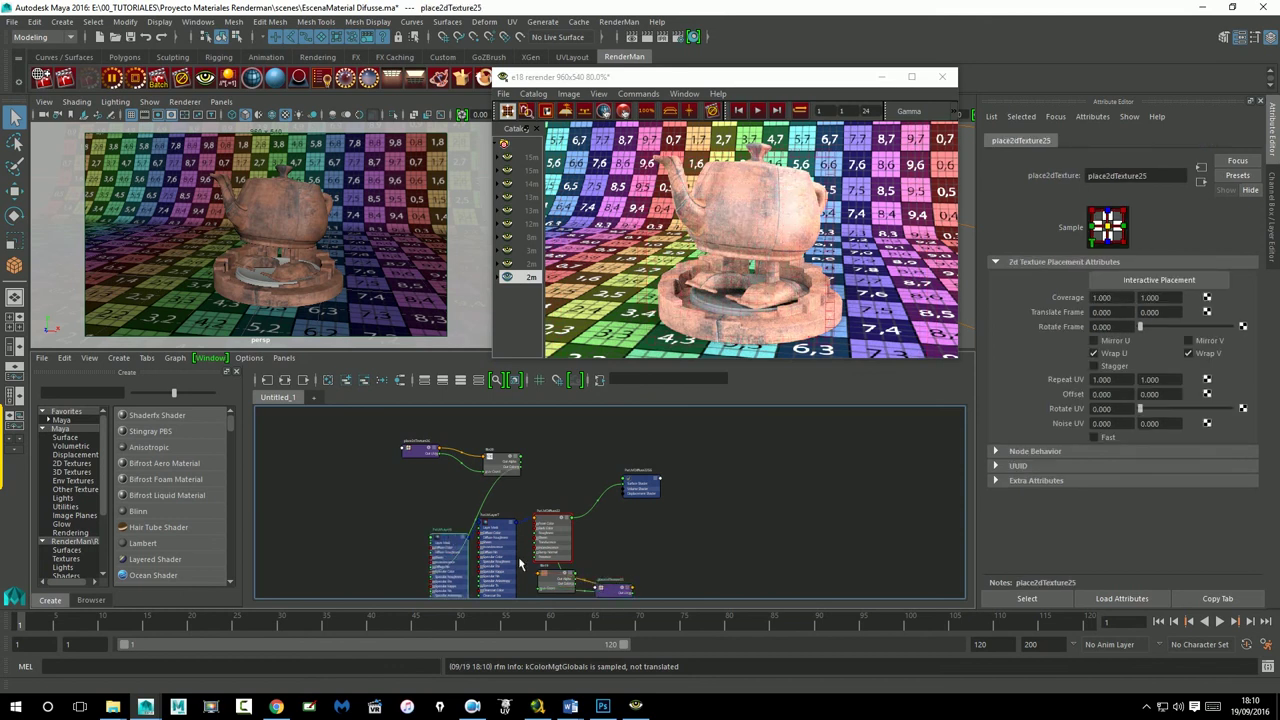
pyautogui.scroll(5, 519, 566)
pyautogui.scroll(-2, 510, 540)
pyautogui.click(503, 521)
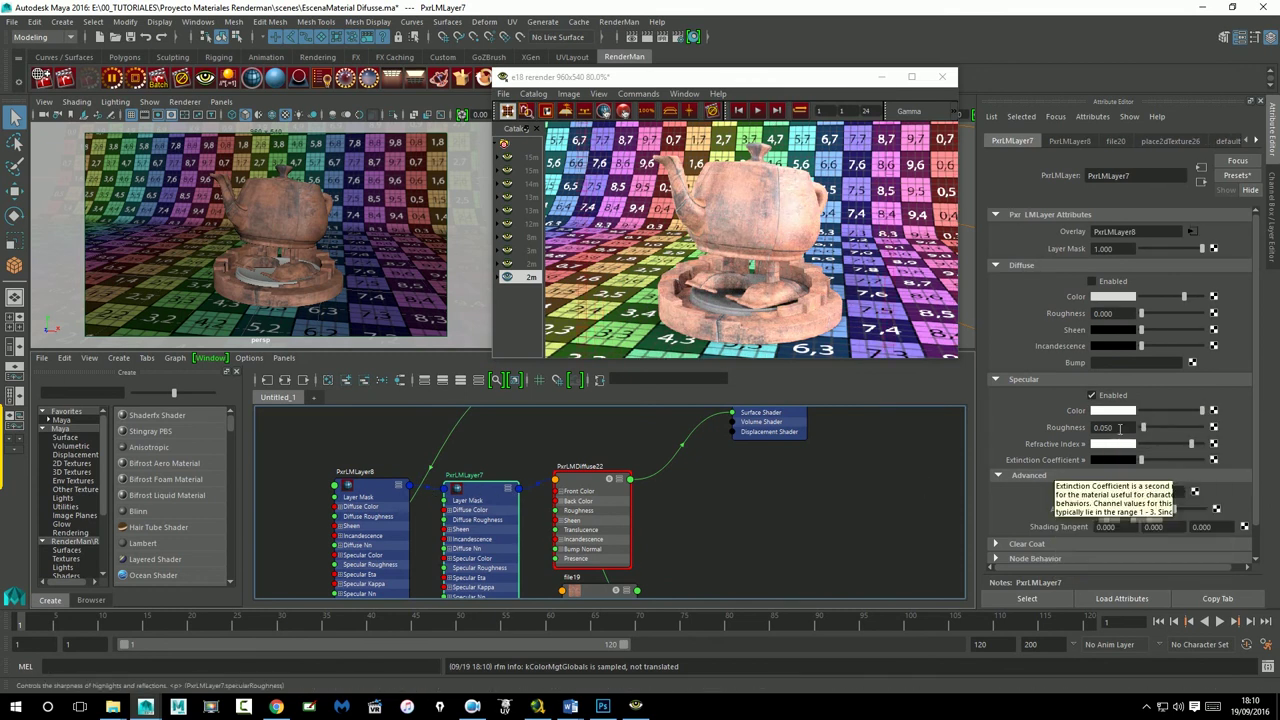
# Step: Make PxrLMLayer7's specular colour red and drag PxrLMLayer8's layer mask from 1.000 to 0.236
pyautogui.click(1113, 410)
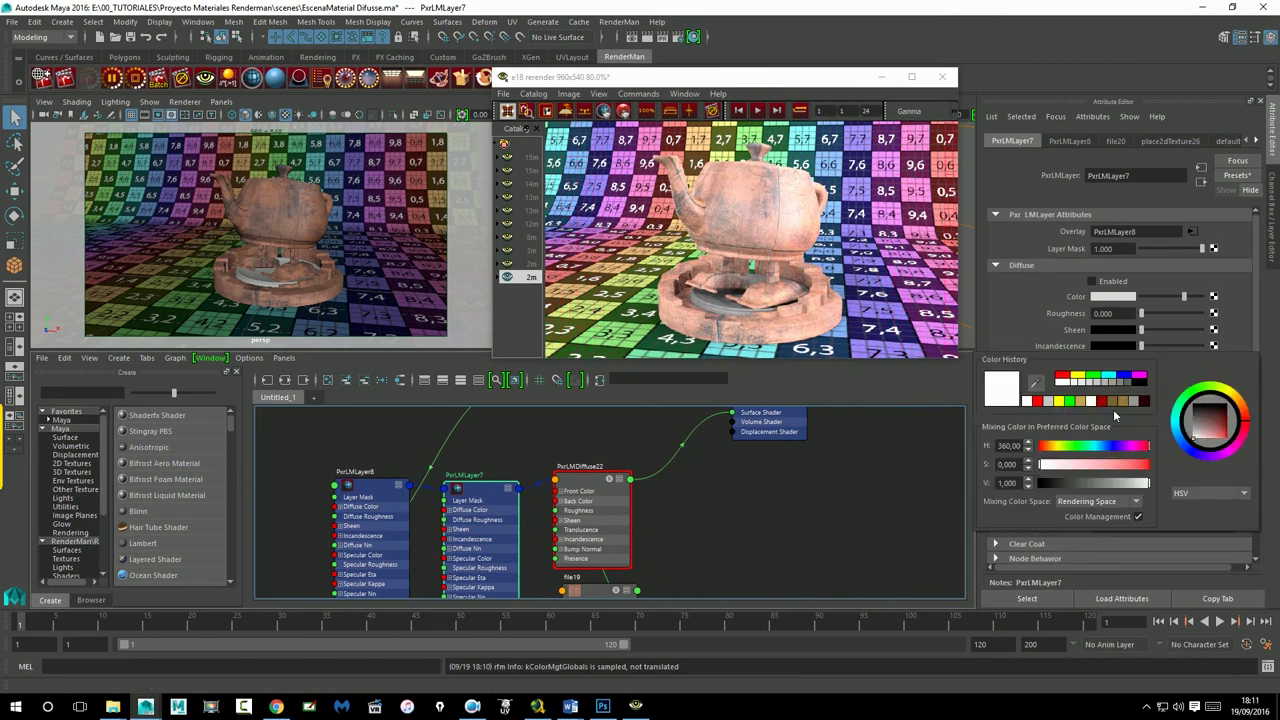
pyautogui.click(1064, 378)
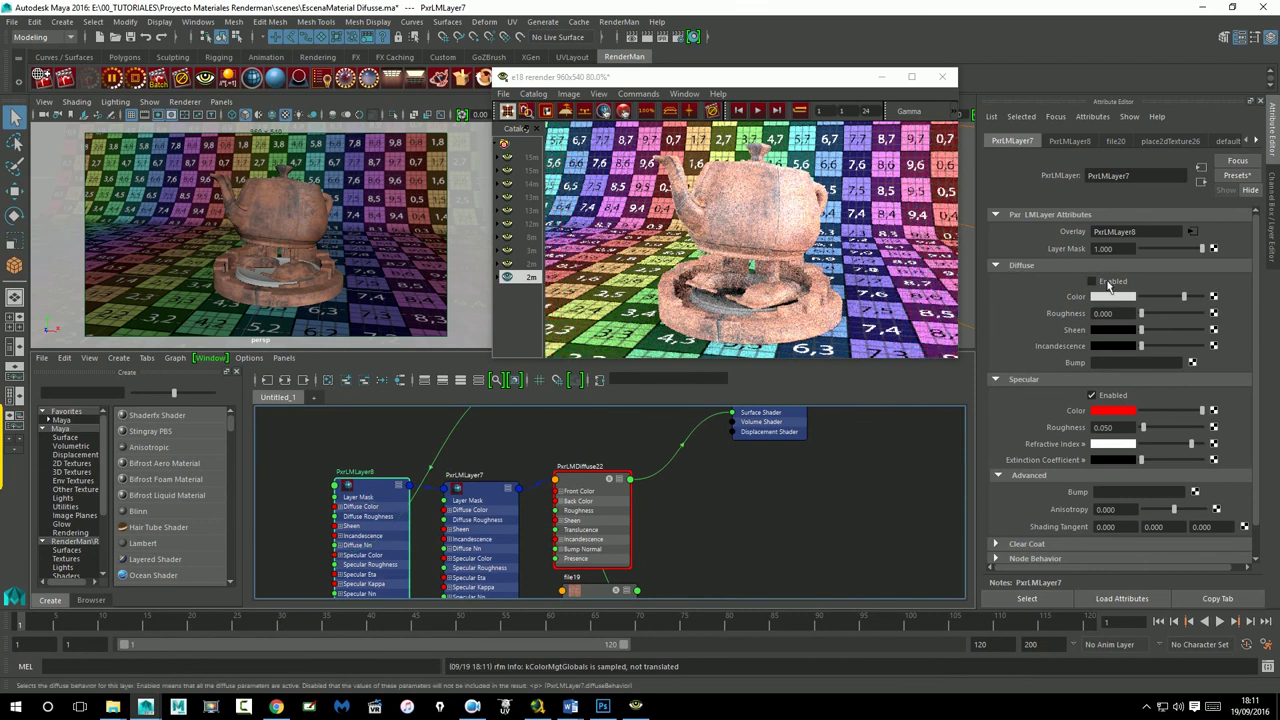
pyautogui.click(1192, 231)
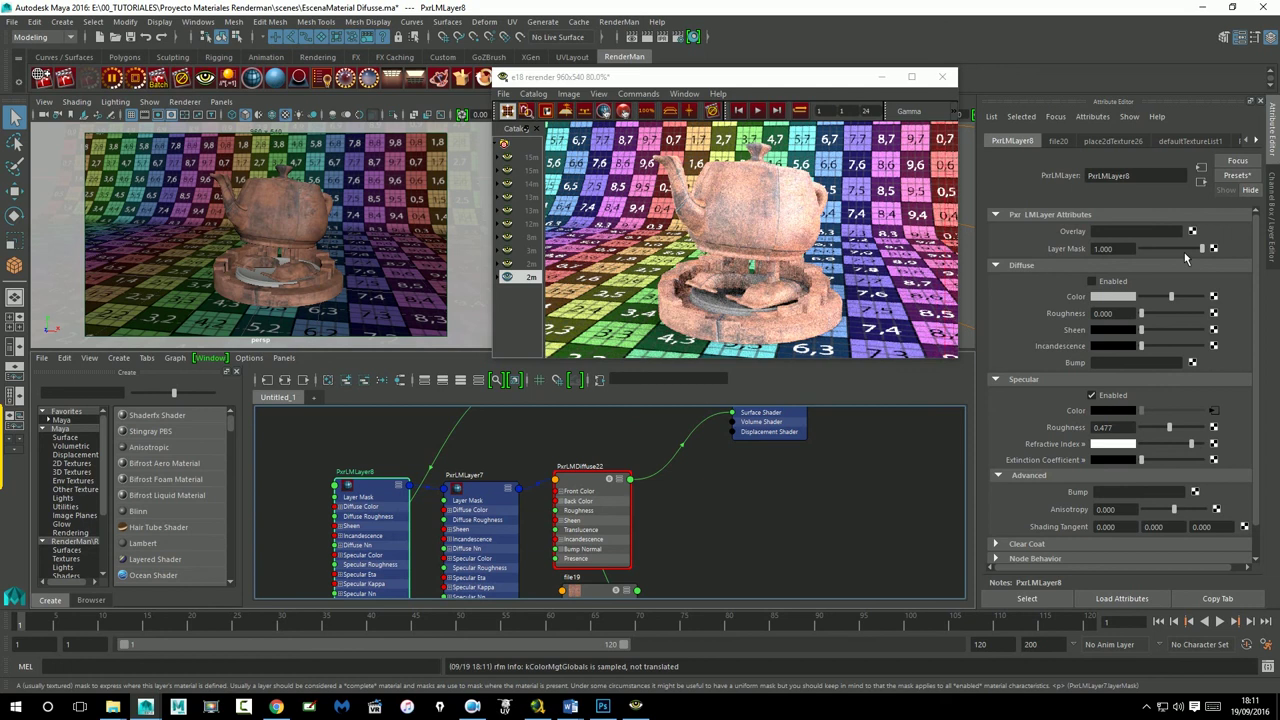
pyautogui.moveTo(1184, 252); pyautogui.dragTo(1173, 251)
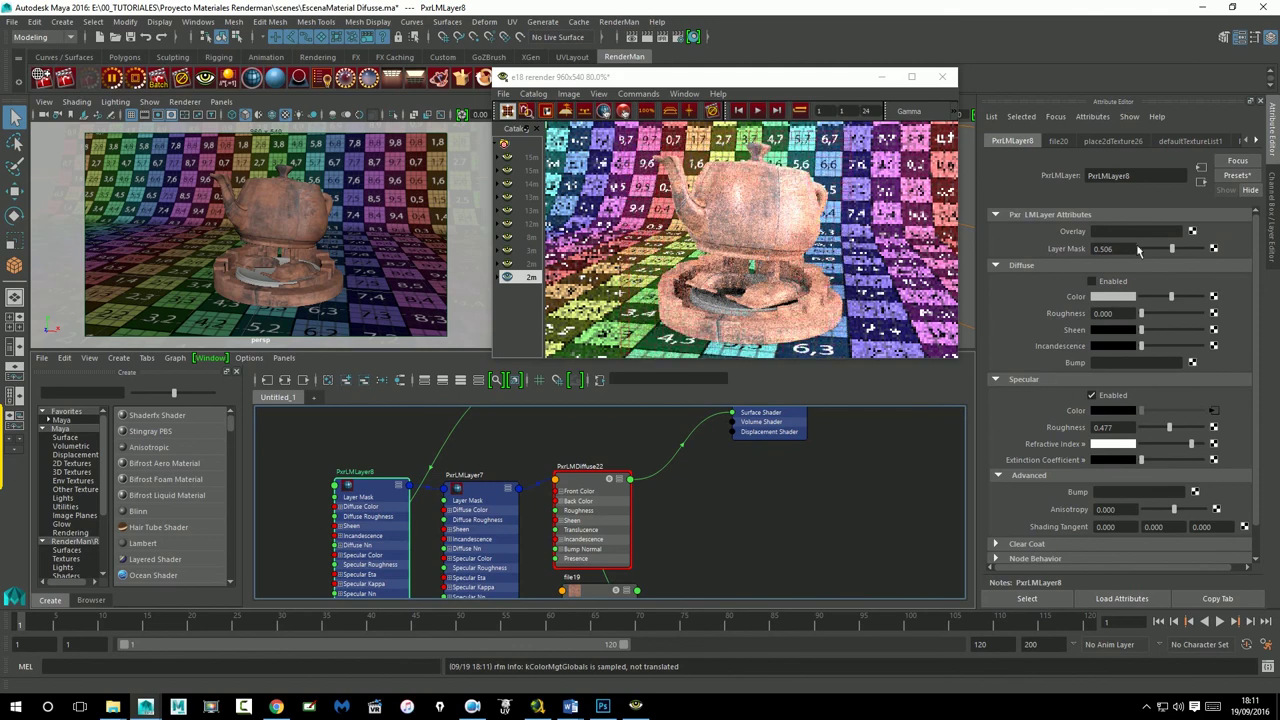
pyautogui.moveTo(1160, 246); pyautogui.dragTo(1138, 252)
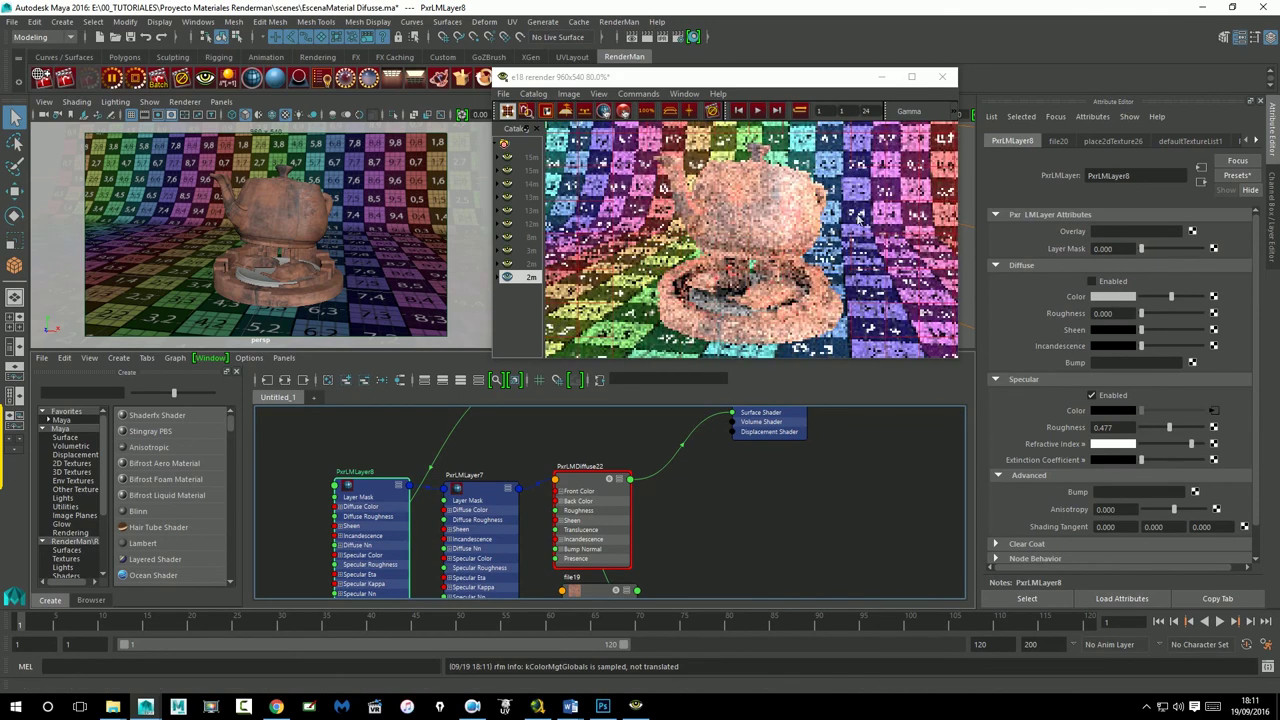
pyautogui.moveTo(1141, 249); pyautogui.dragTo(1161, 253)
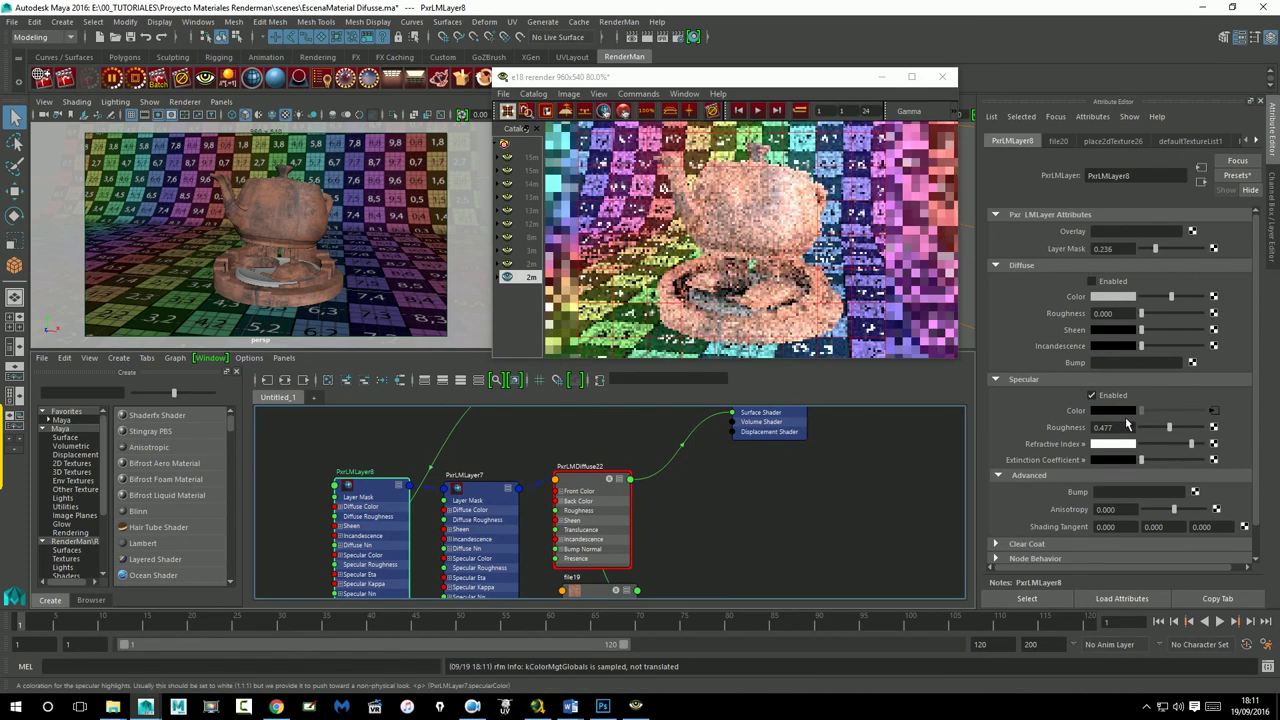